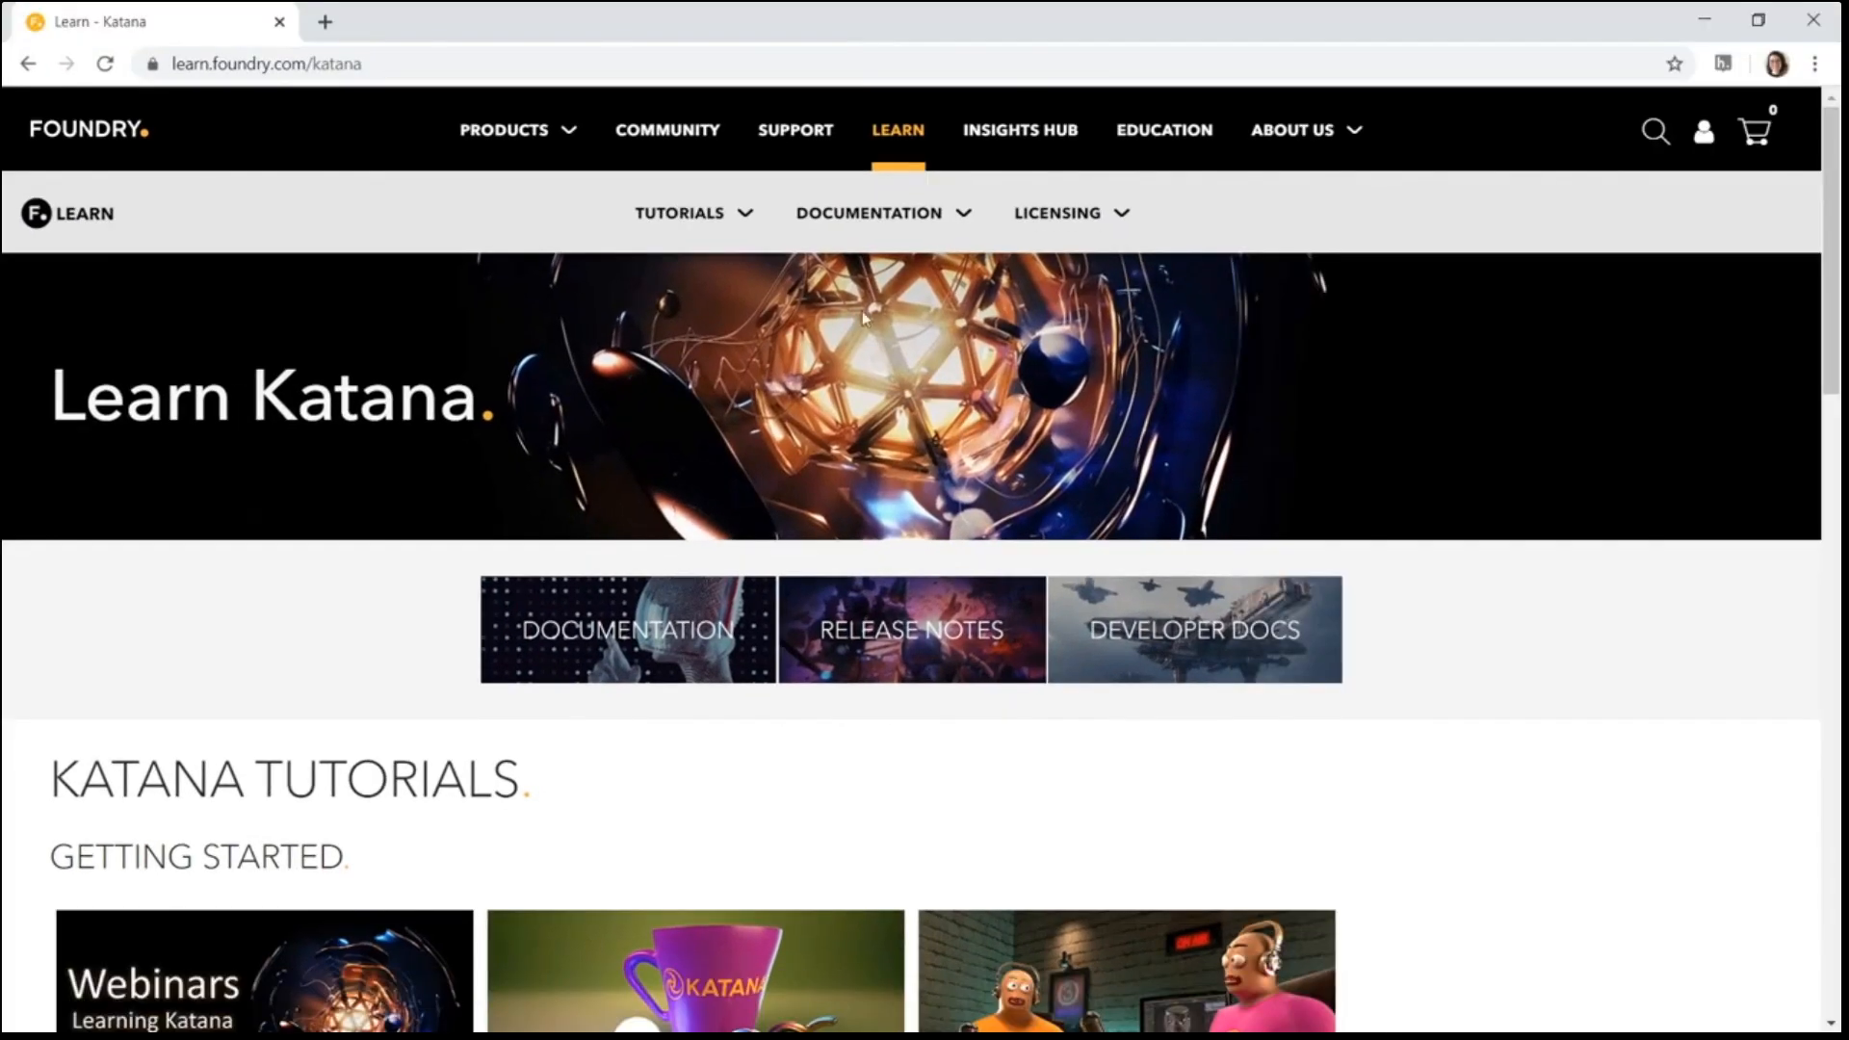
Look through the getting-started tutorials on the Learn Katana page.
{"action": "scroll", "coordinate": [854, 504], "scroll_direction": "down", "scroll_amount": 4}
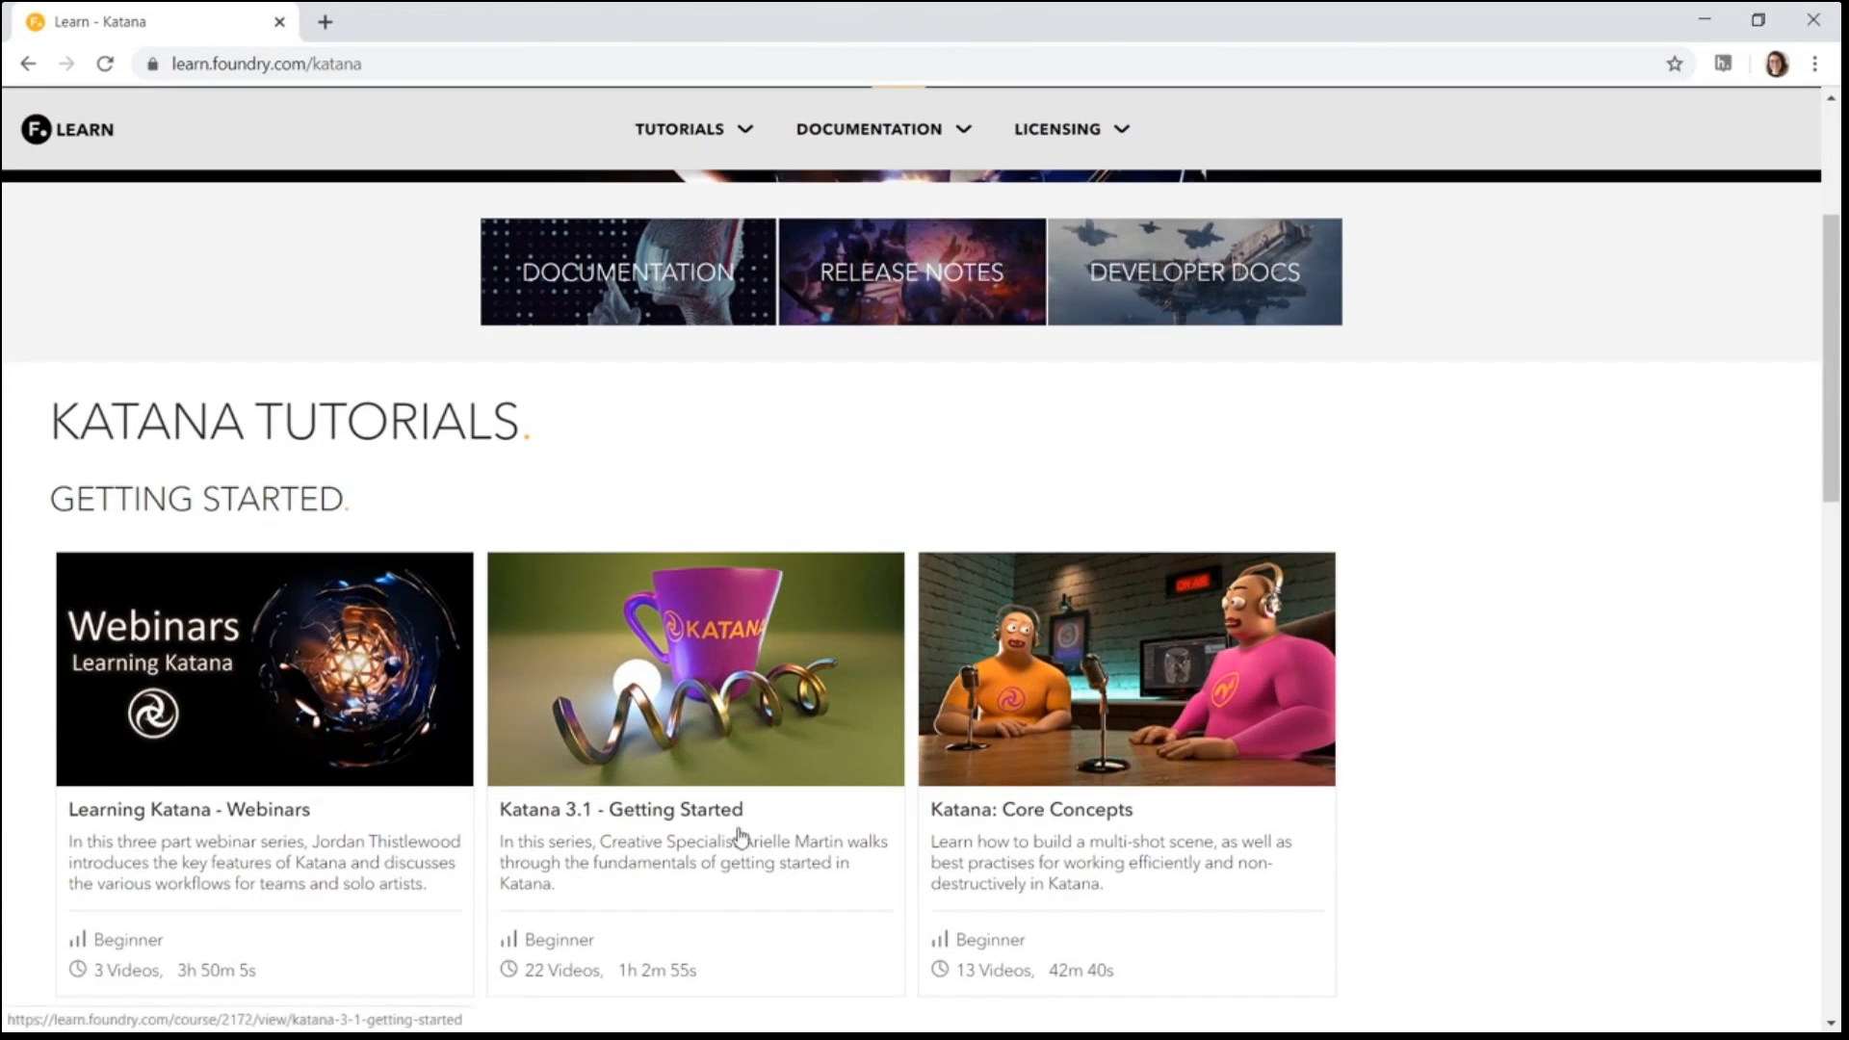
{"action": "left_click", "coordinate": [1708, 21]}
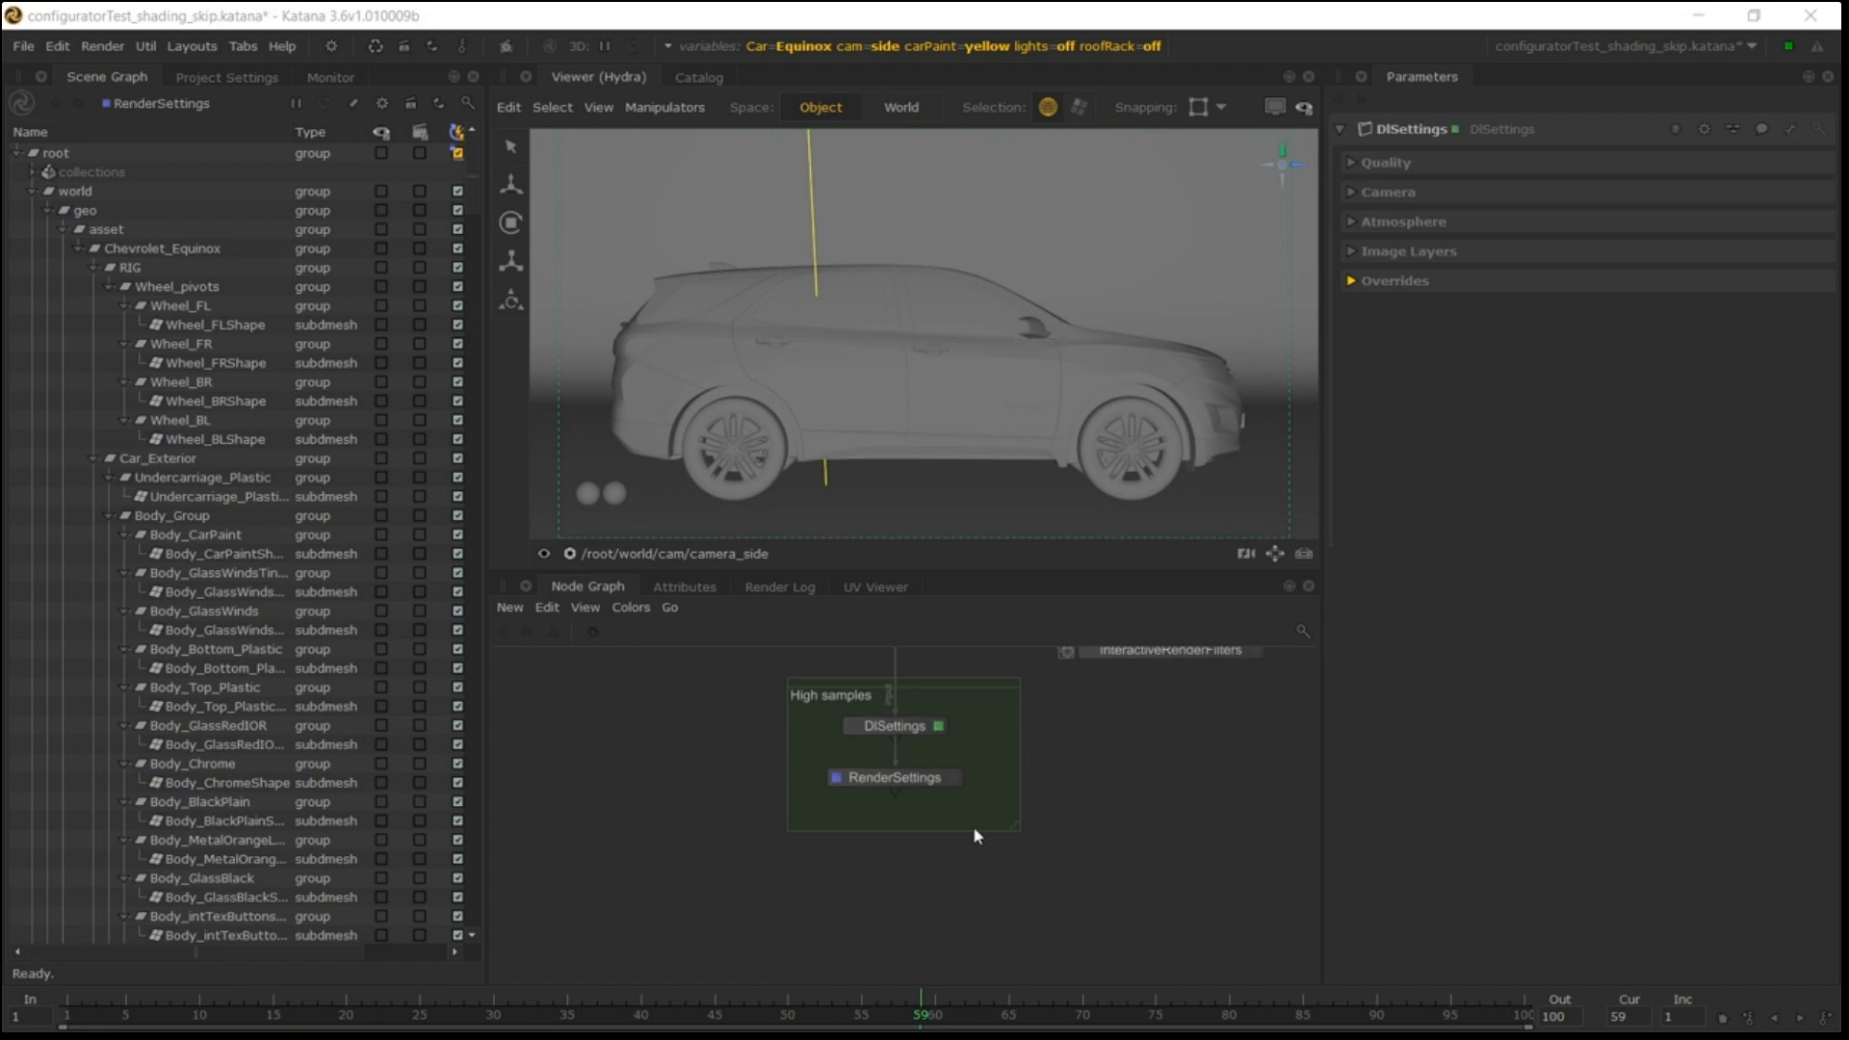
Show the rendered image in the viewer, and switch the Car graph state variable to Bolt and back to Equinox.
{"action": "left_click", "coordinate": [1275, 107]}
{"action": "left_click", "coordinate": [848, 48]}
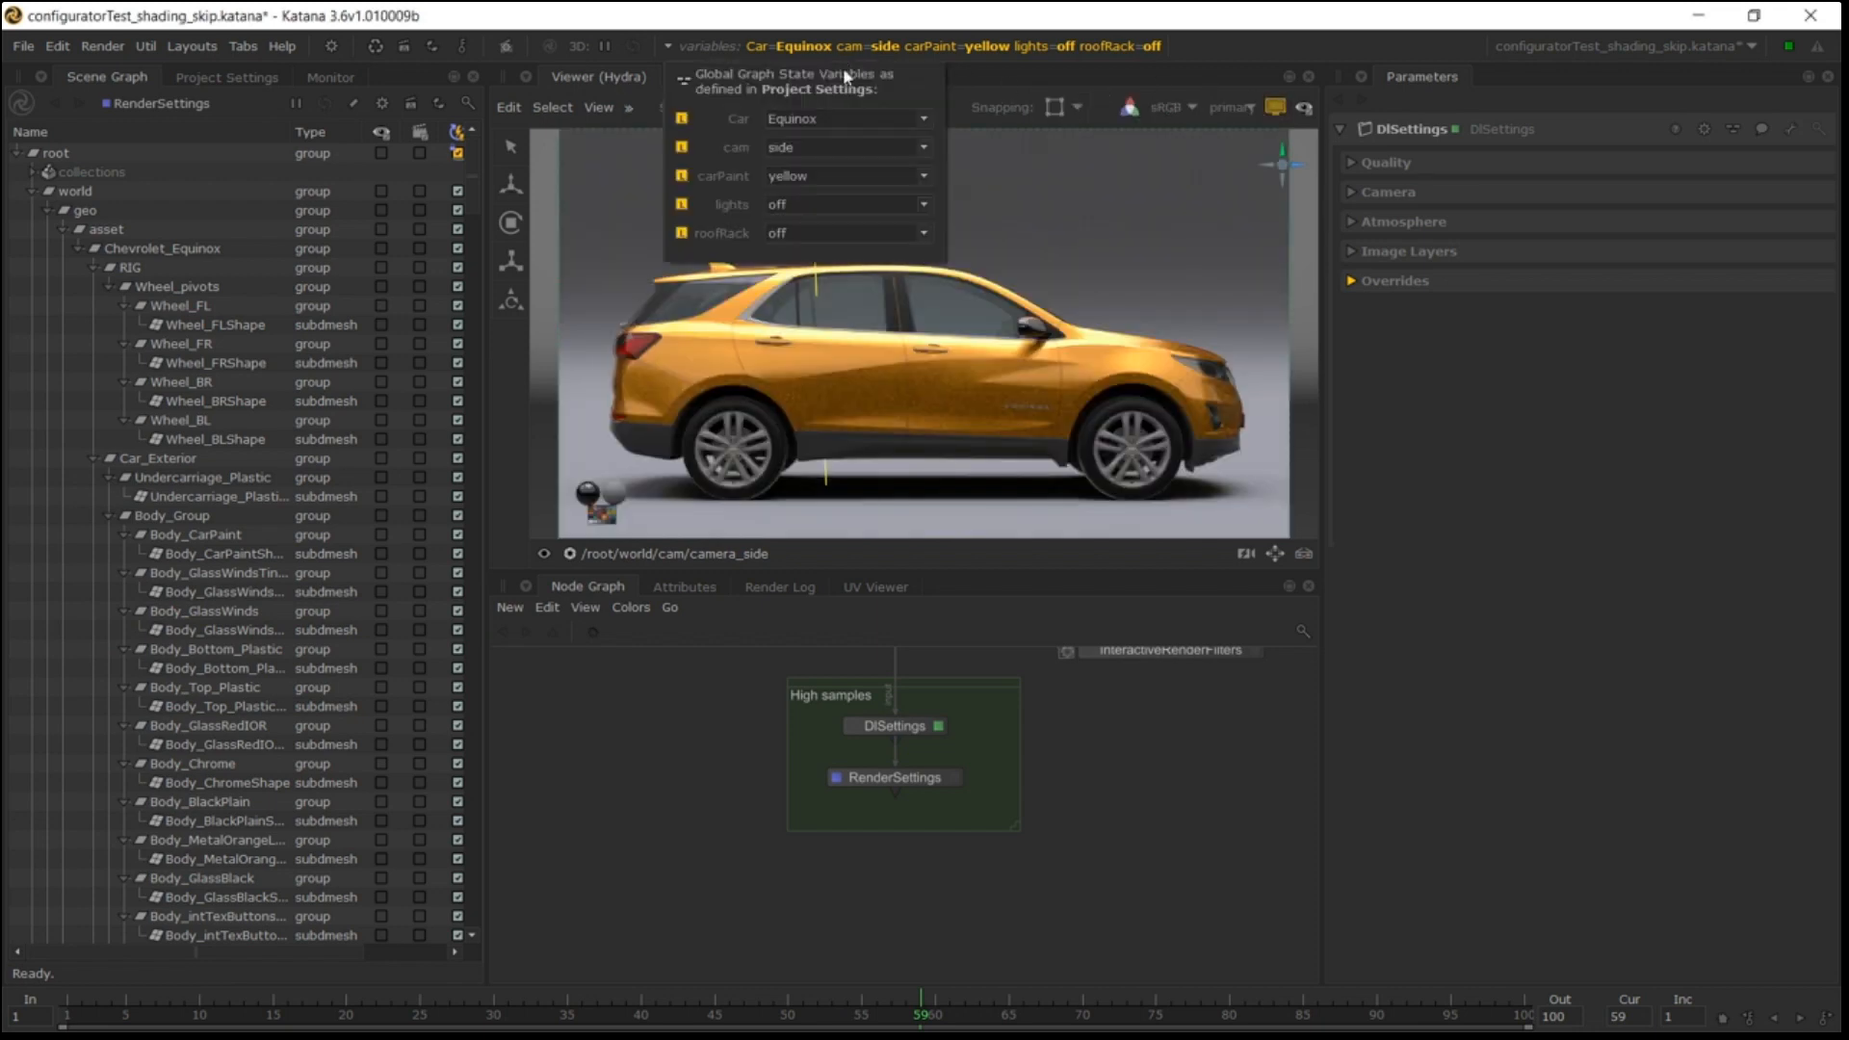
{"action": "left_click", "coordinate": [828, 118]}
{"action": "left_click", "coordinate": [807, 153]}
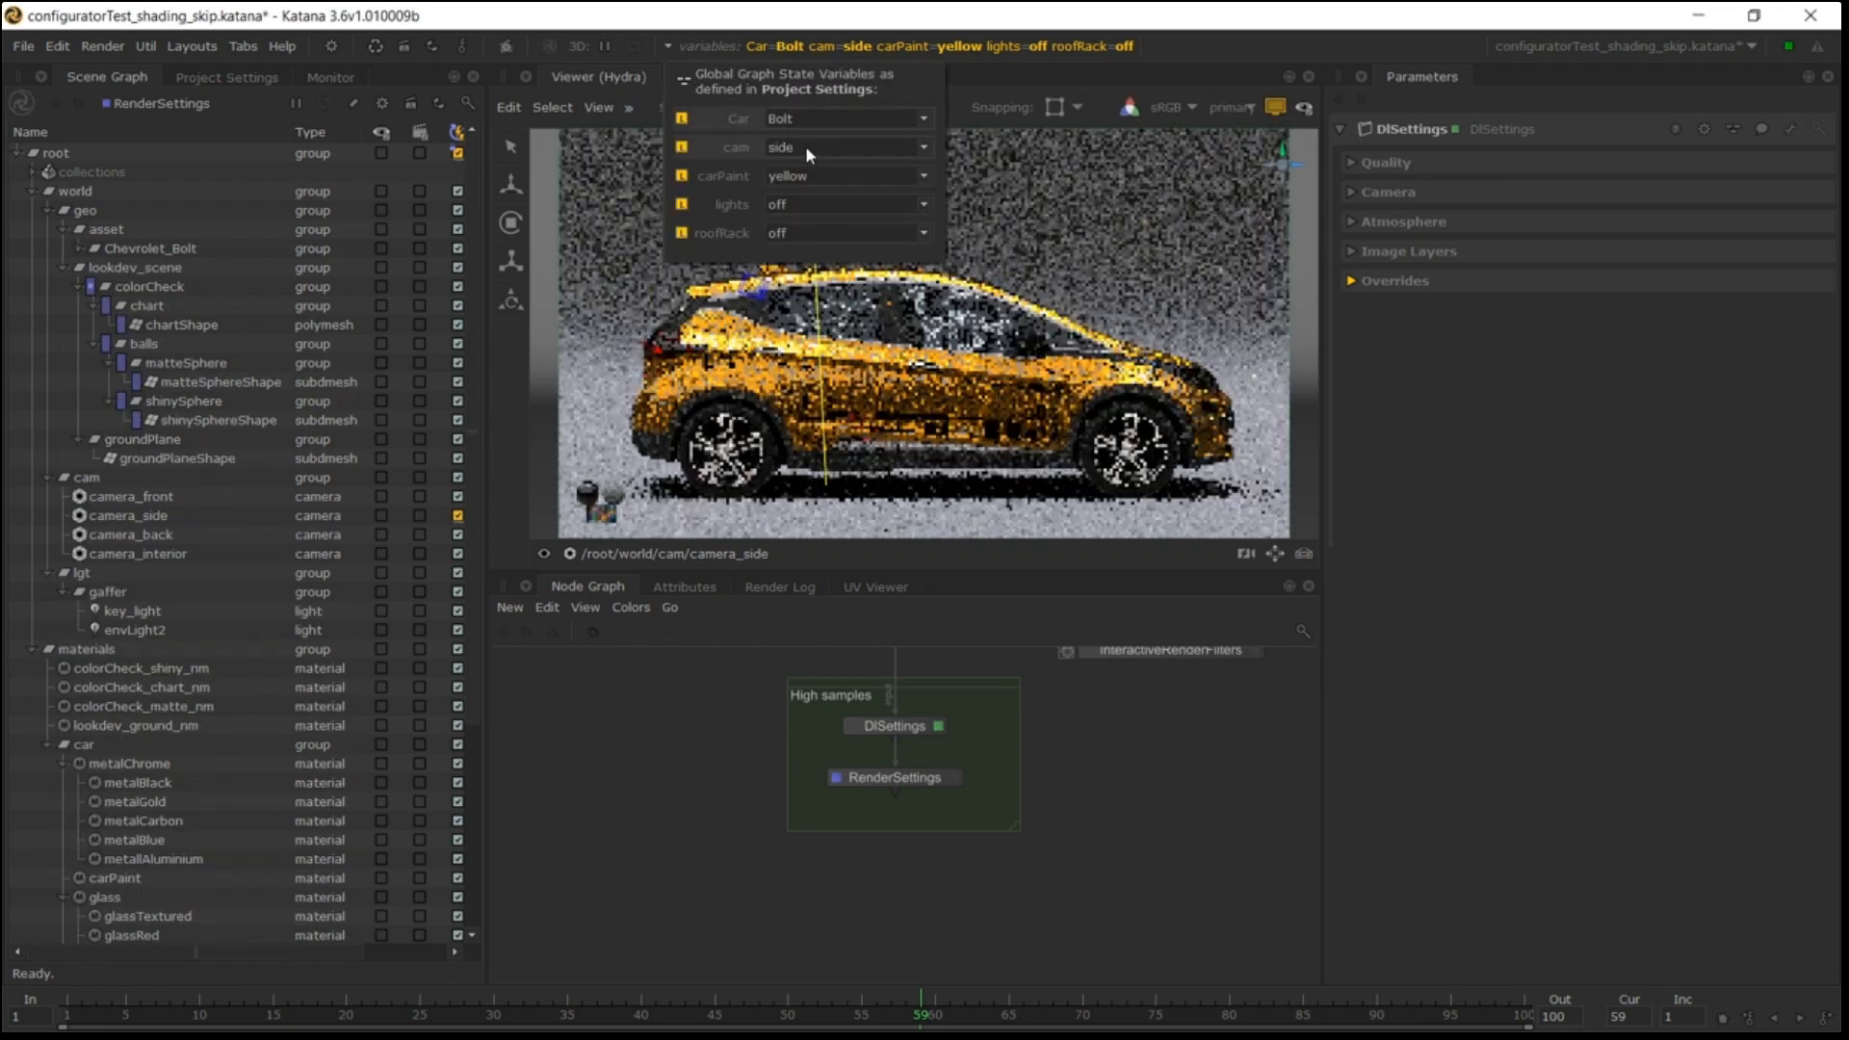
{"action": "left_click", "coordinate": [805, 114]}
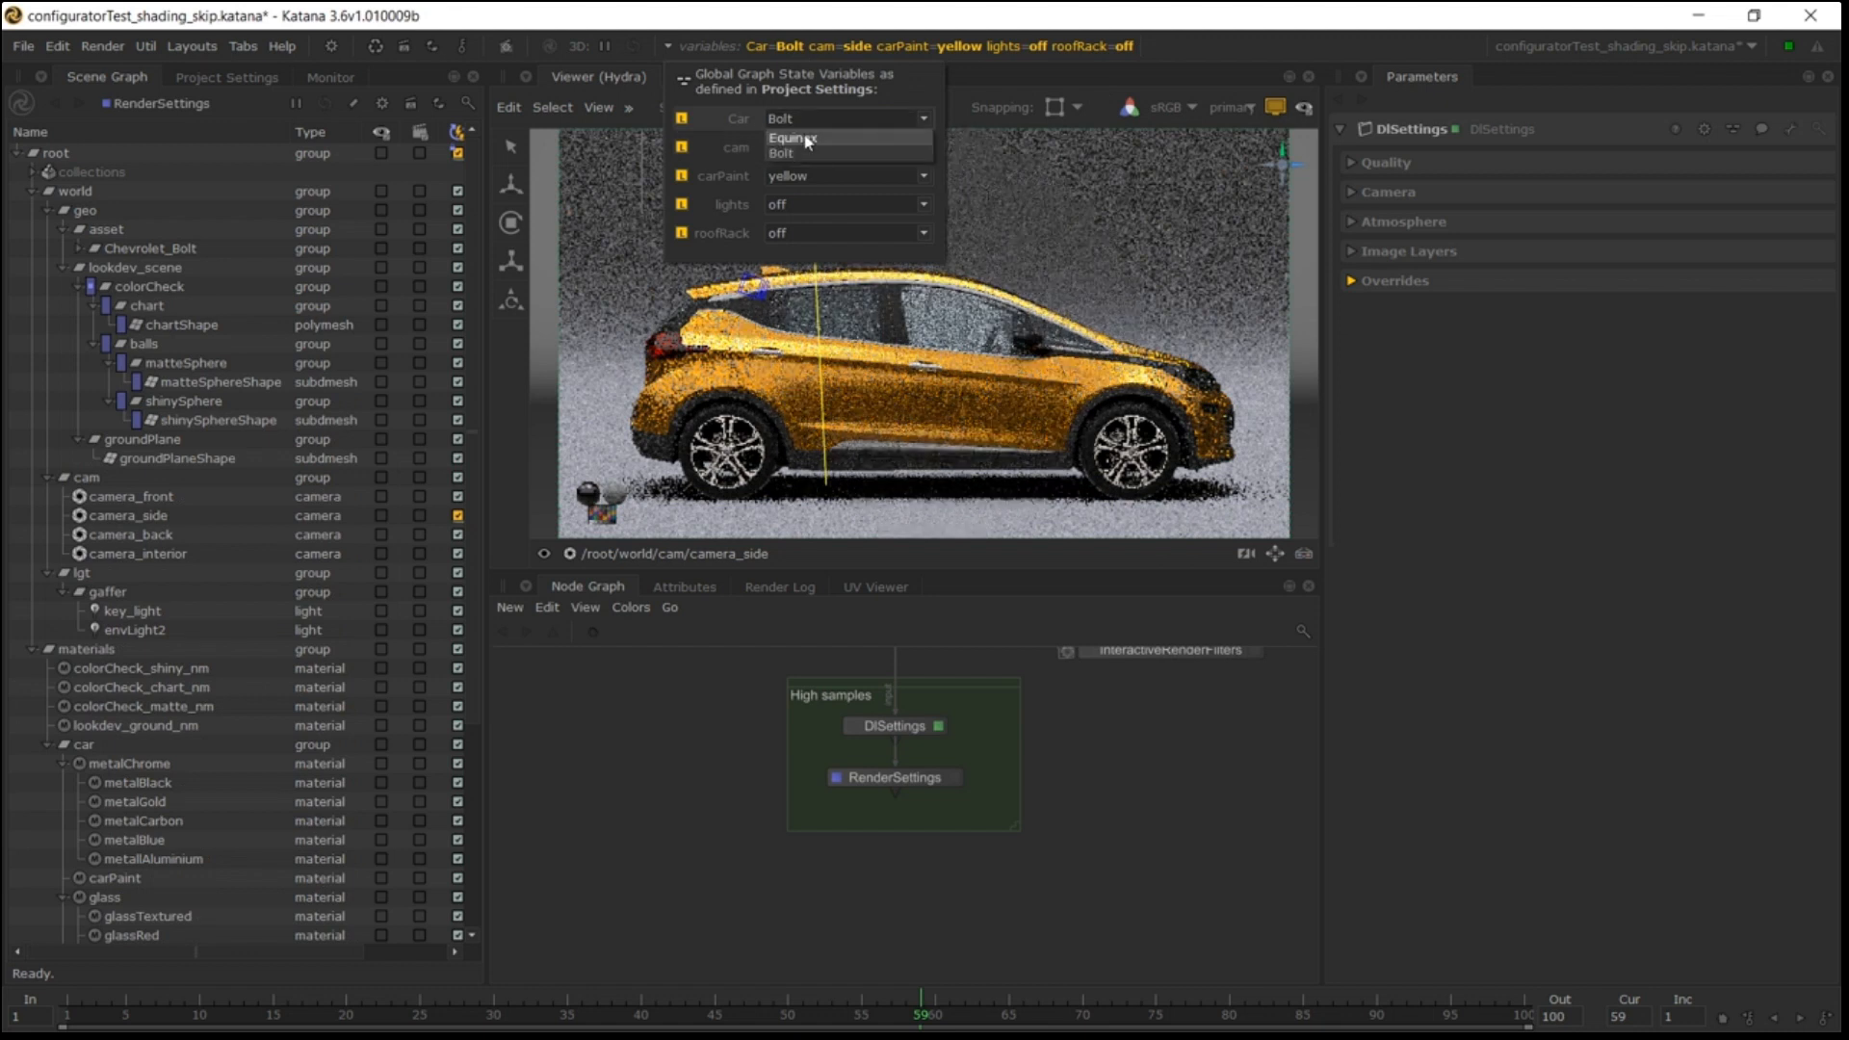
{"action": "left_click", "coordinate": [807, 145]}
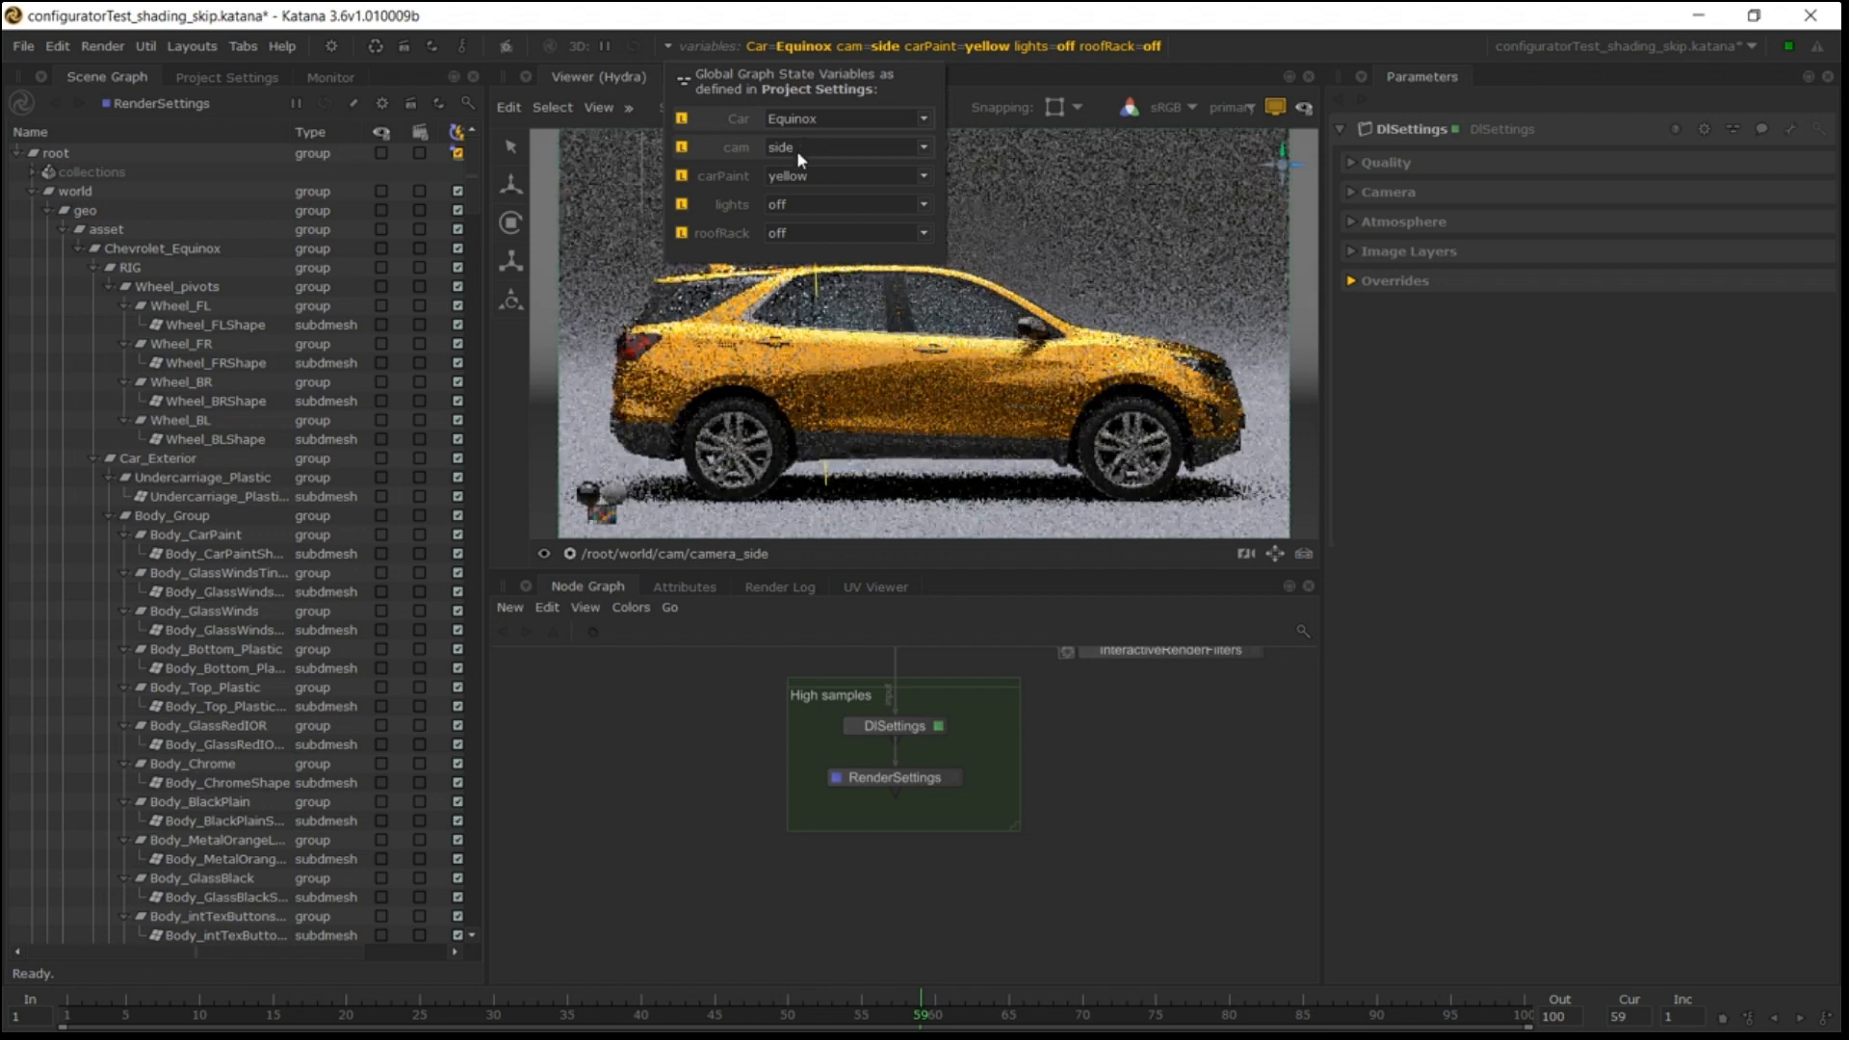
Set the cam variable to front and cycle carPaint through red, black, yellow and blue, ending on yellow.
{"action": "left_click", "coordinate": [796, 150]}
{"action": "left_click", "coordinate": [799, 165]}
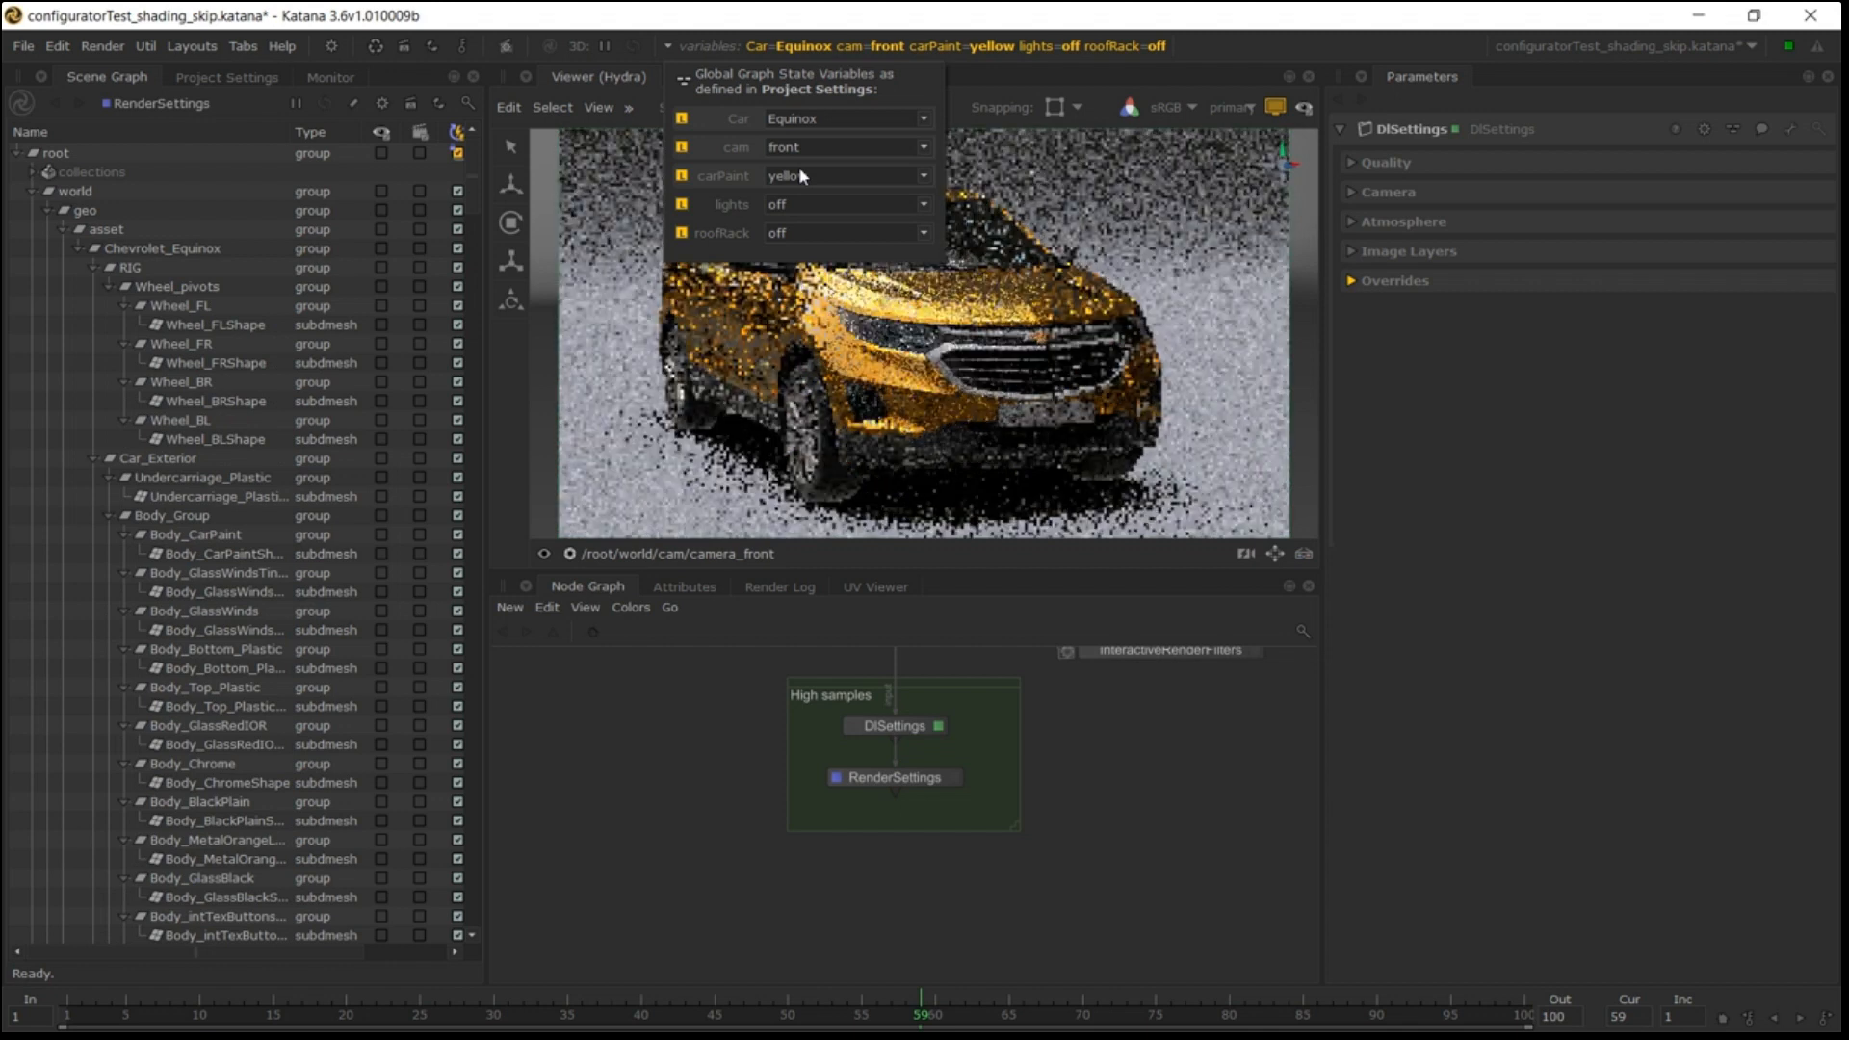
{"action": "left_click", "coordinate": [834, 177]}
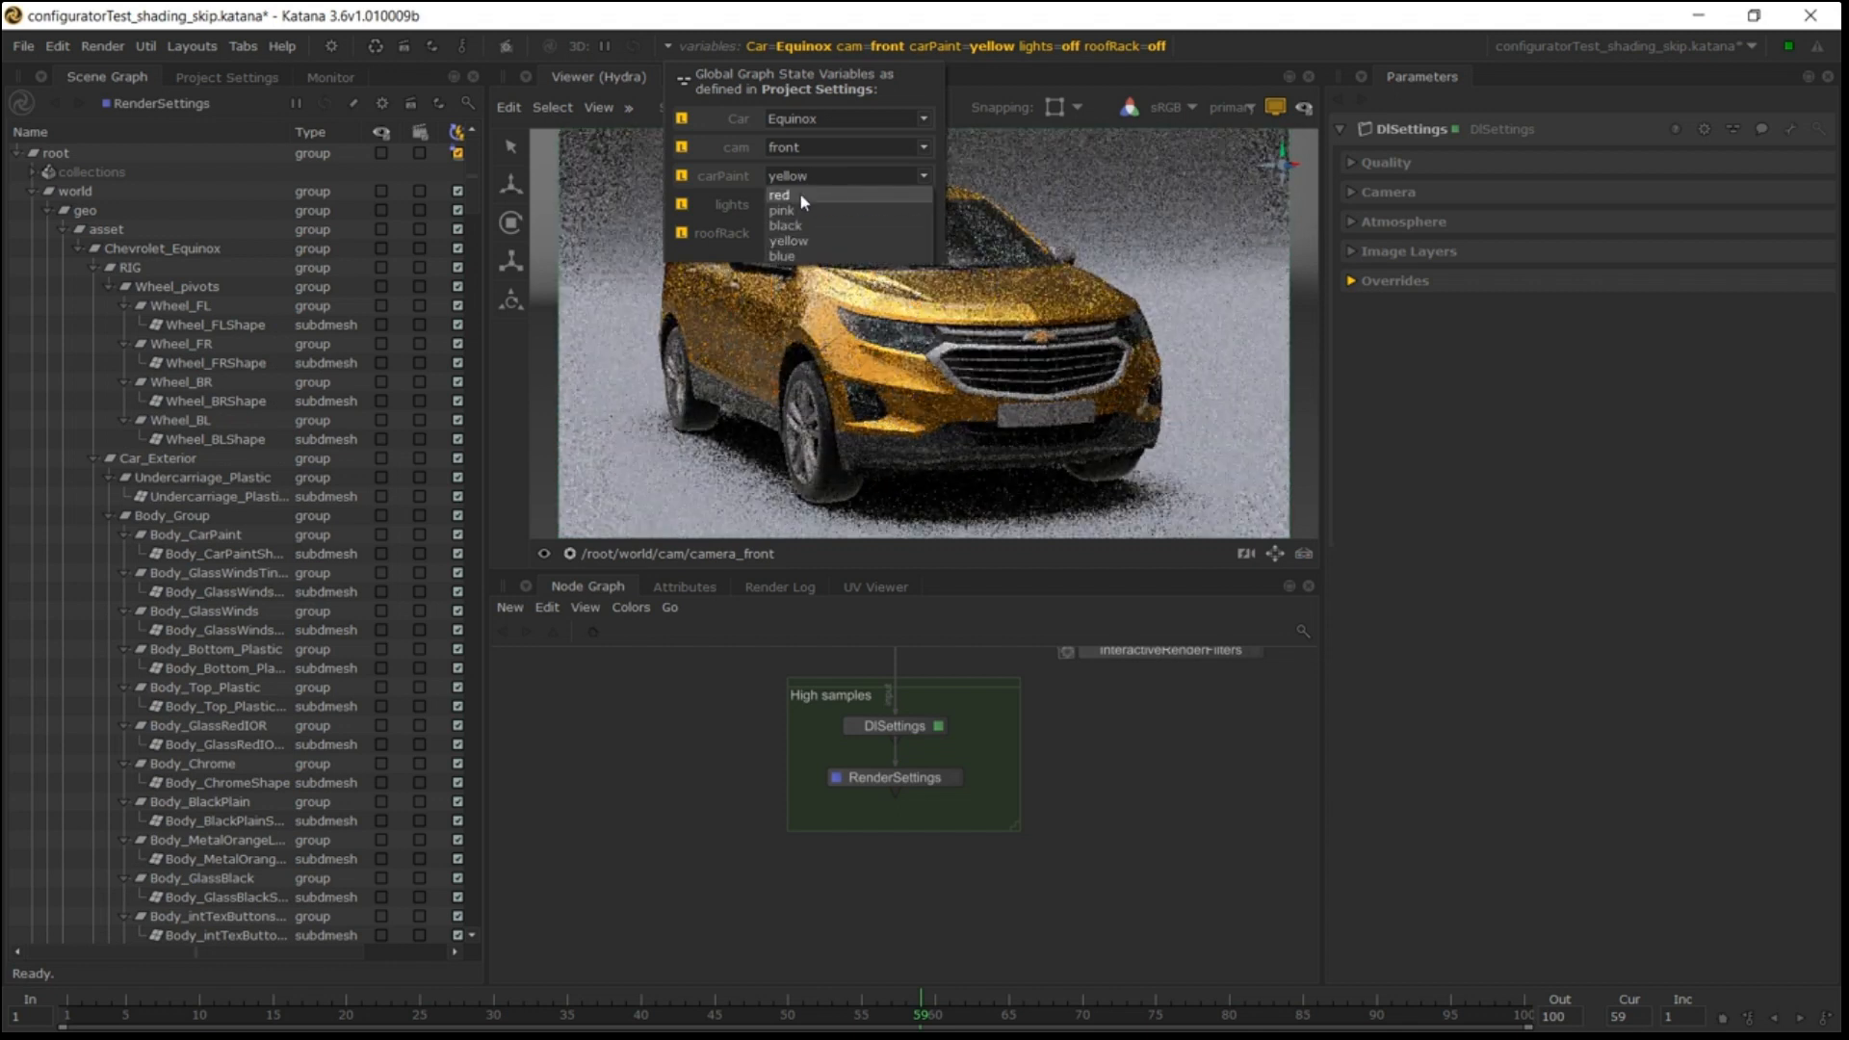
{"action": "left_click", "coordinate": [799, 193]}
{"action": "left_click", "coordinate": [866, 169]}
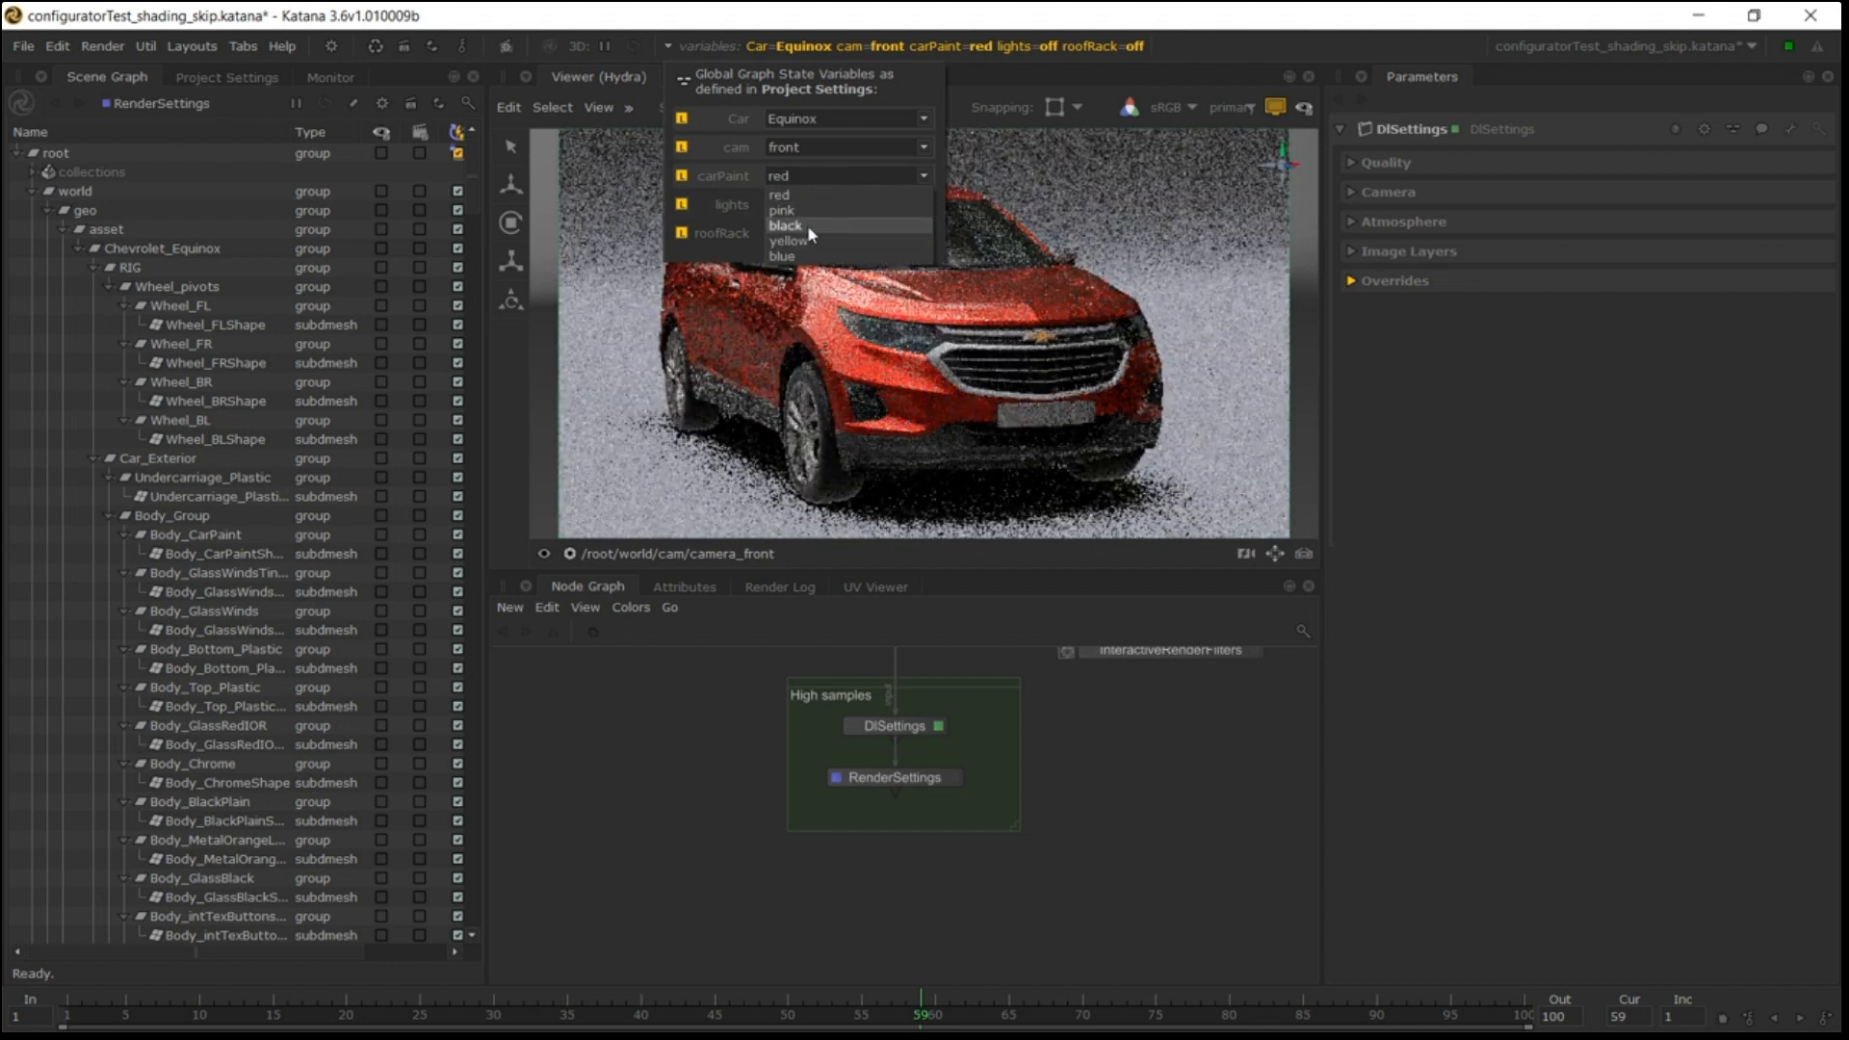
{"action": "left_click", "coordinate": [807, 223]}
{"action": "left_click", "coordinate": [835, 171]}
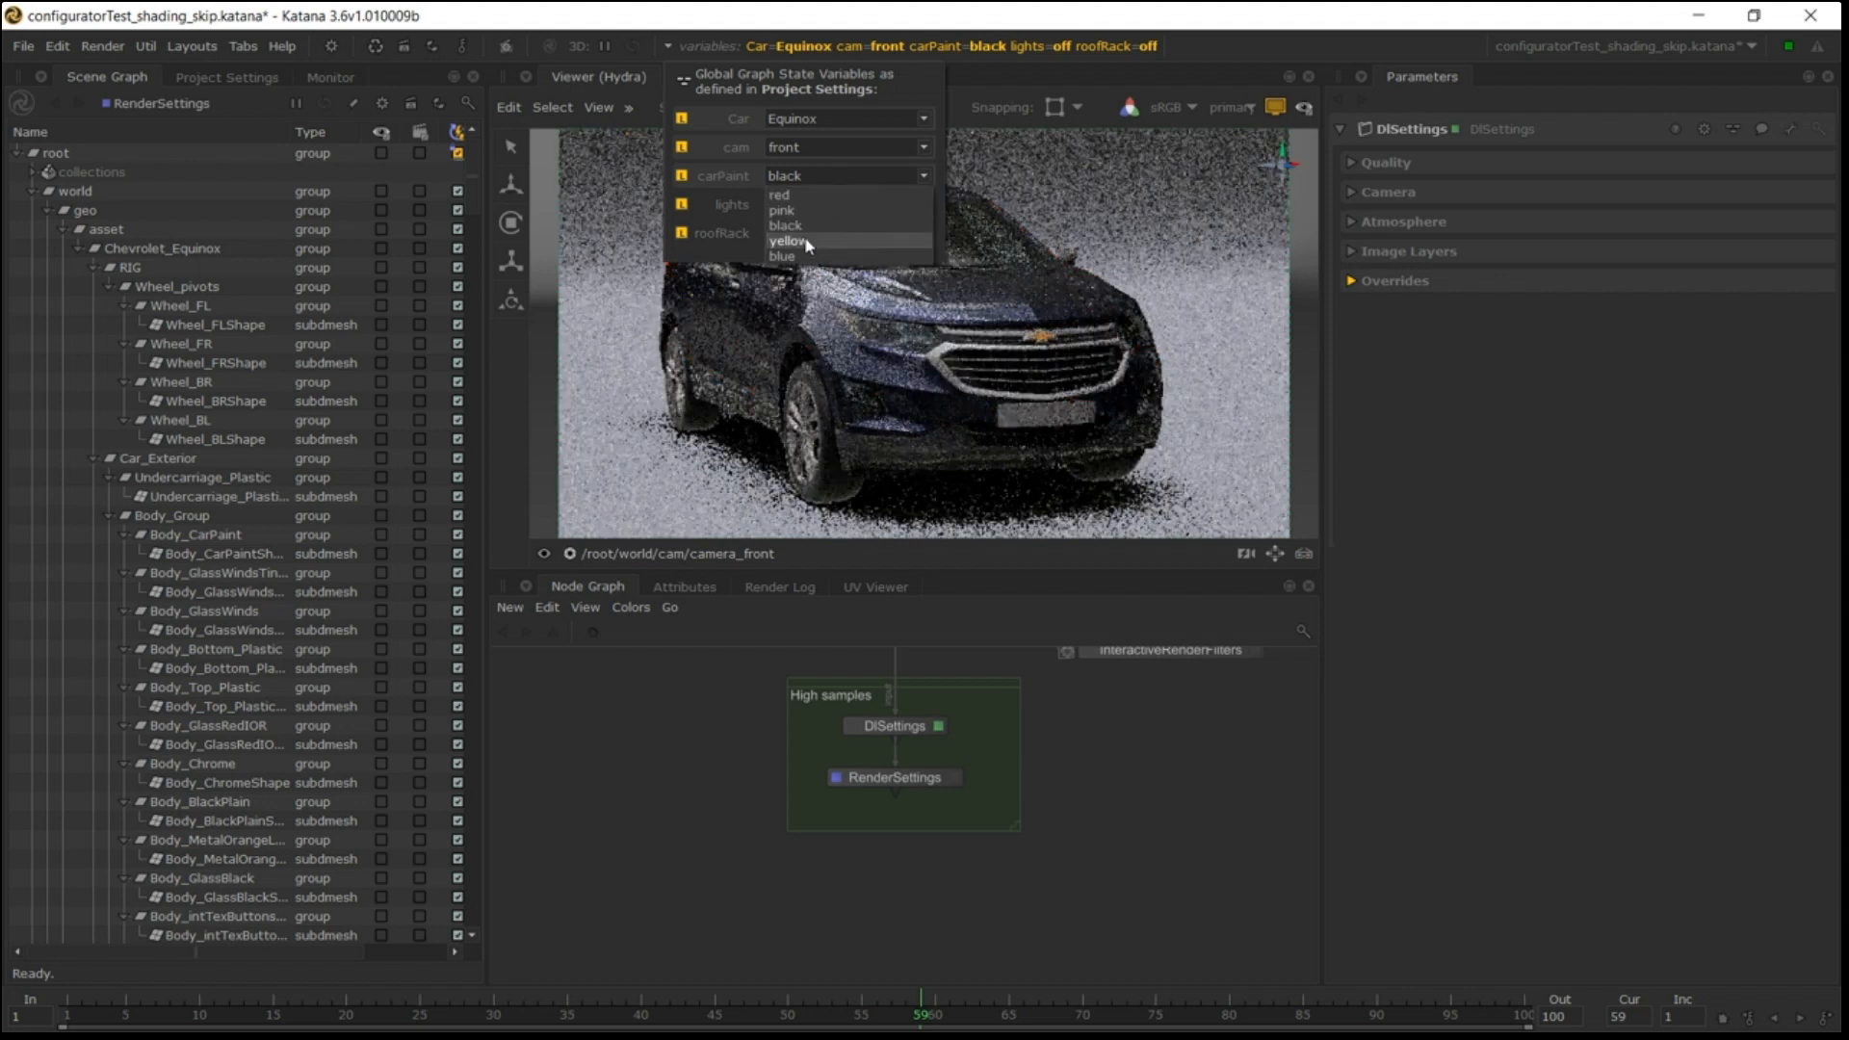
{"action": "left_click", "coordinate": [805, 235]}
{"action": "left_click", "coordinate": [836, 171]}
{"action": "left_click", "coordinate": [809, 184]}
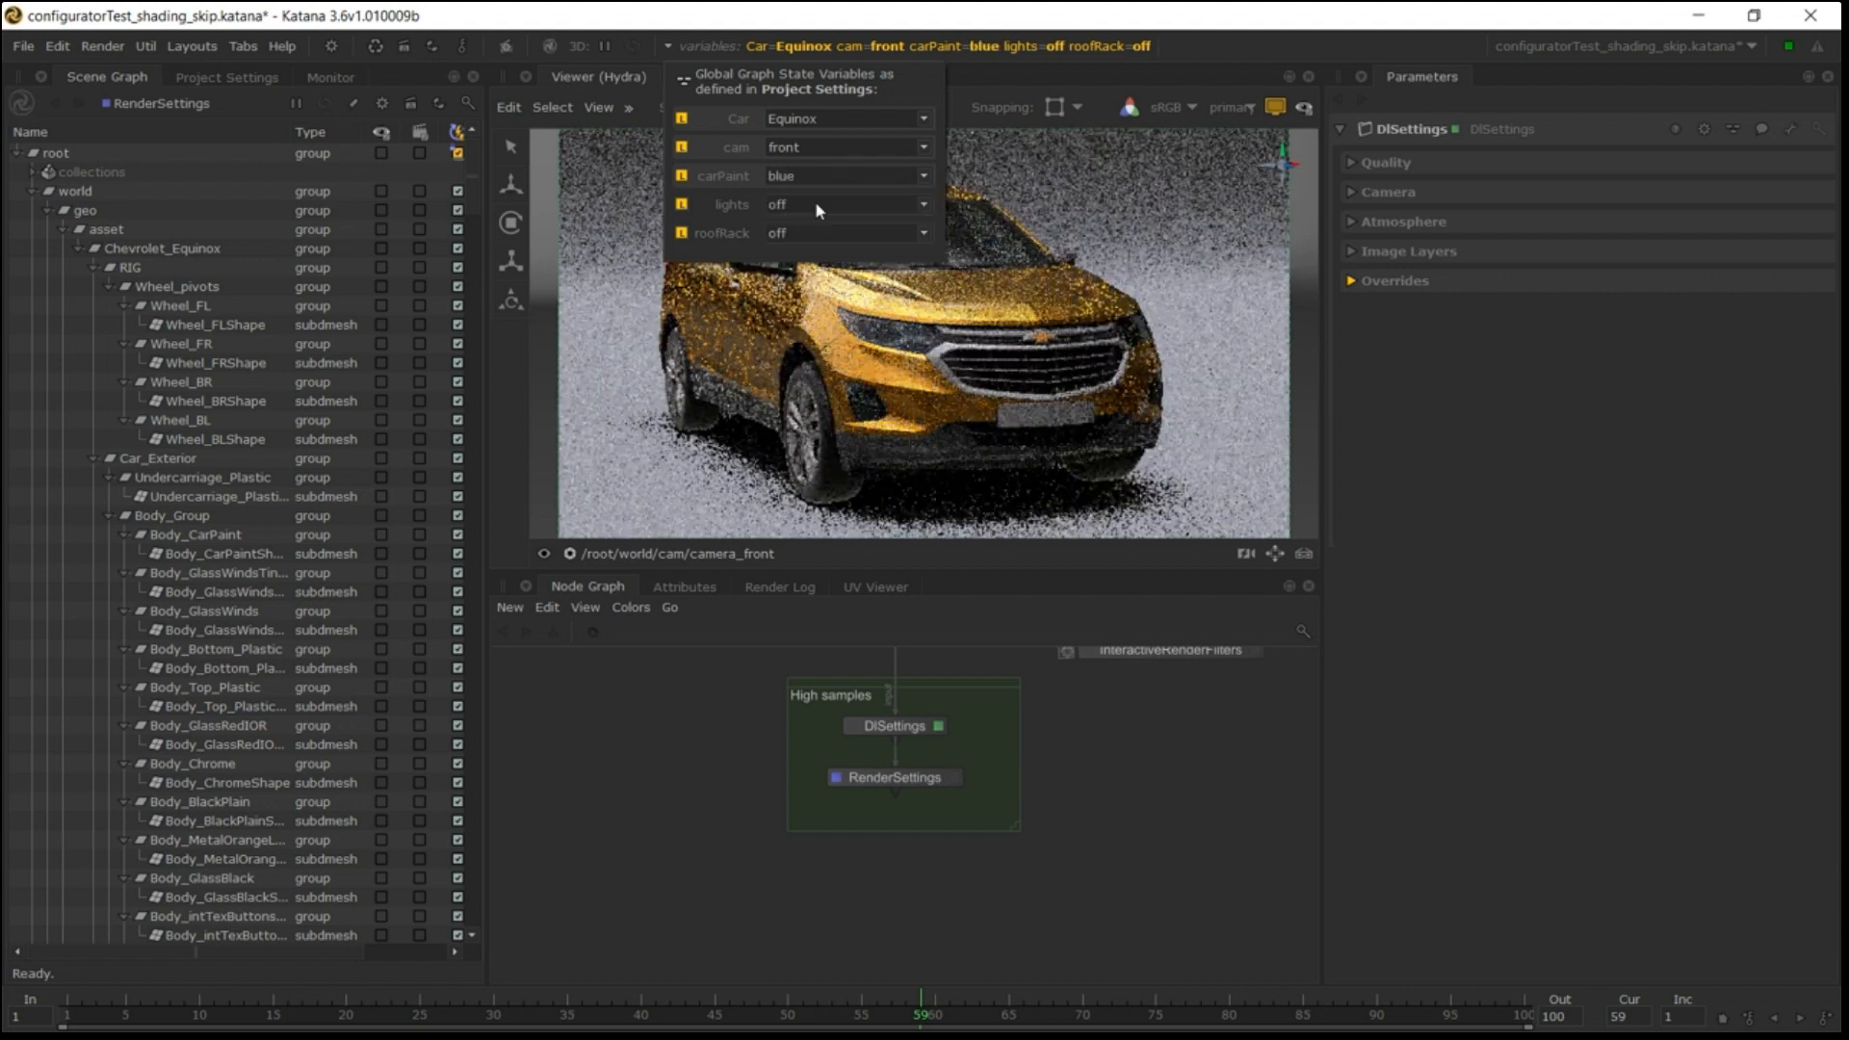
{"action": "left_click", "coordinate": [846, 172]}
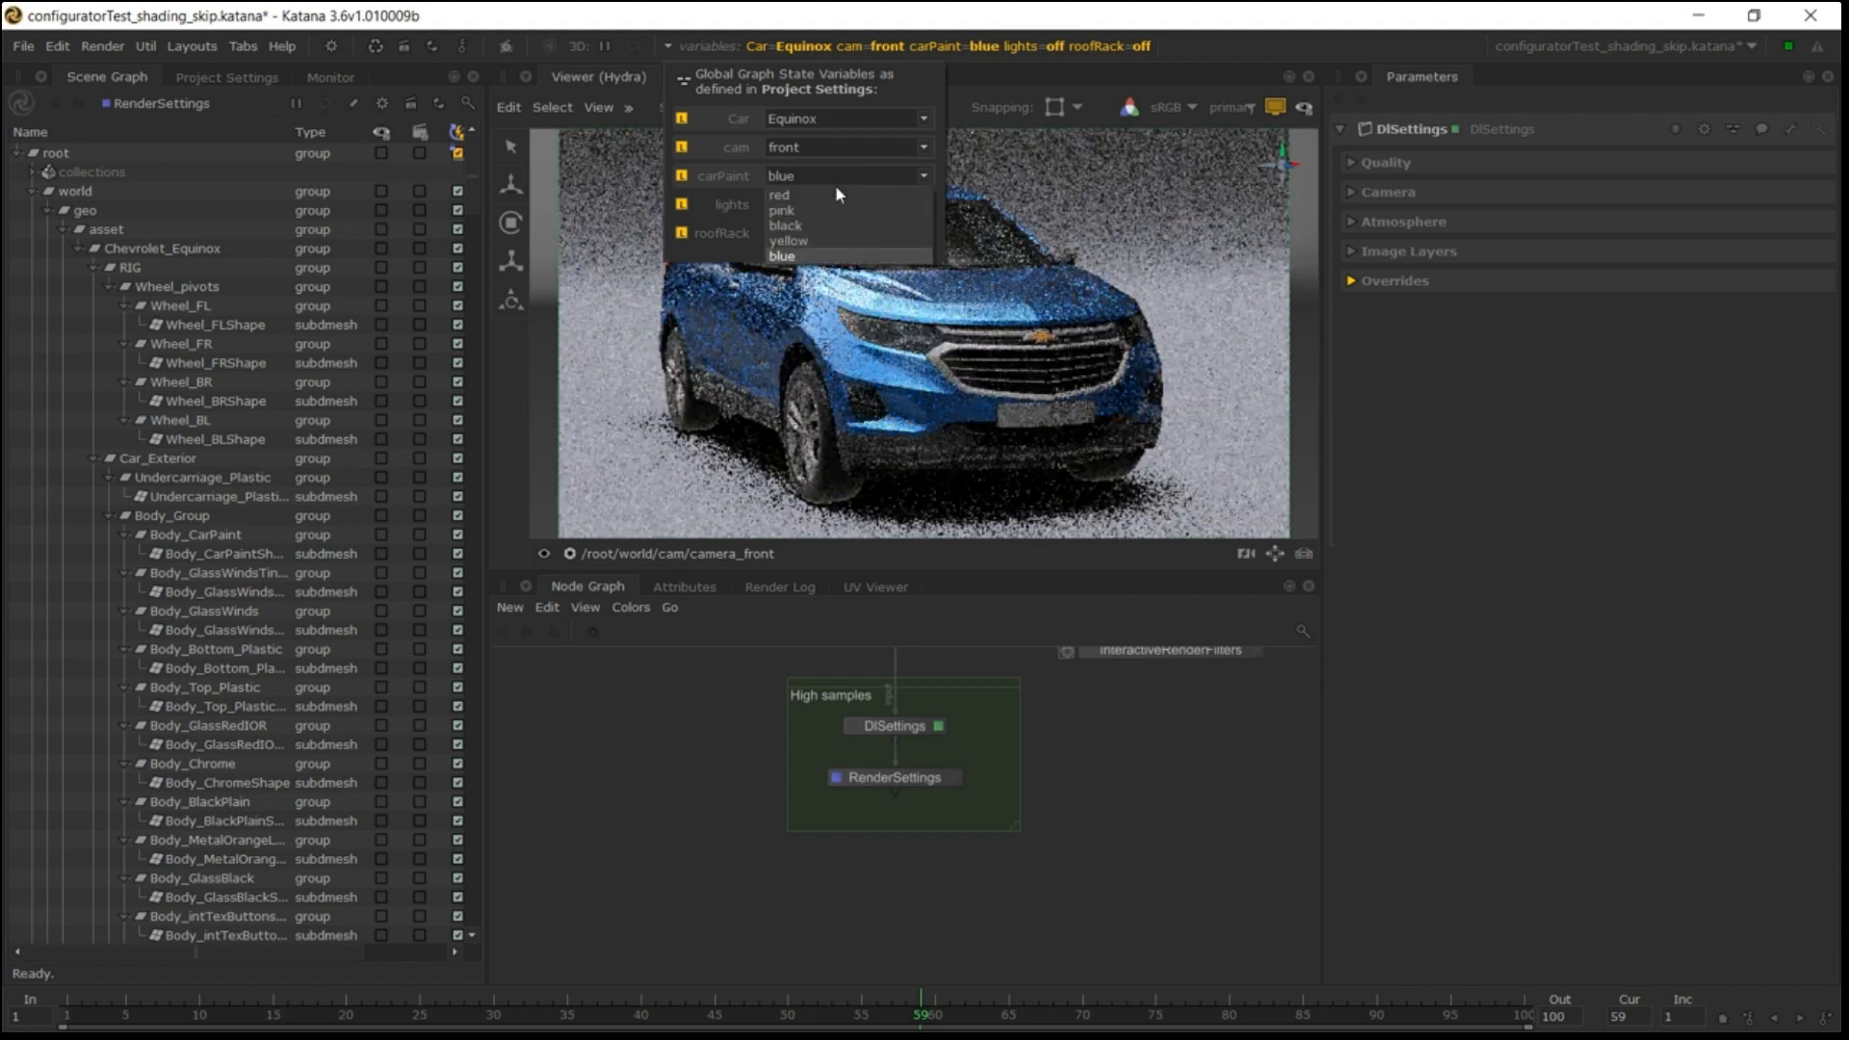
{"action": "left_click", "coordinate": [809, 235]}
Set the roofRack variable to on and the cam variable to side, and put this project's window away.
{"action": "left_click", "coordinate": [794, 233]}
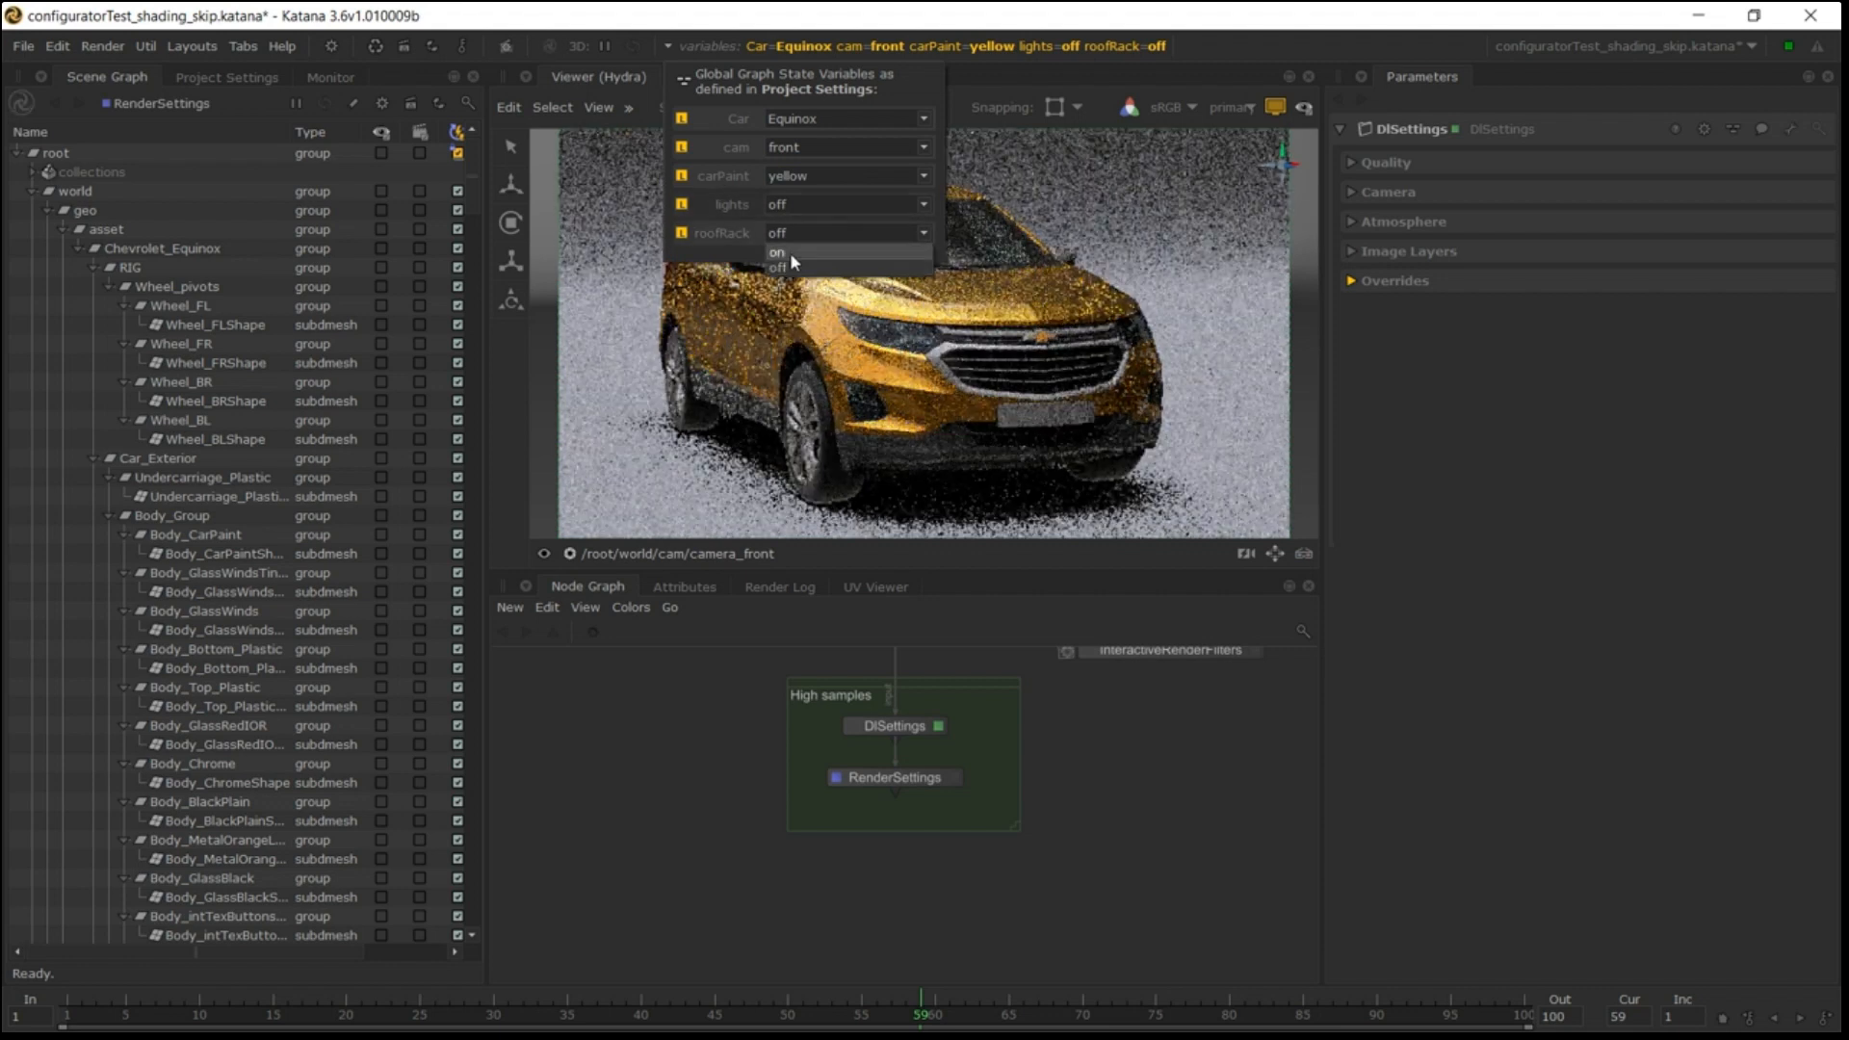
{"action": "left_click", "coordinate": [789, 254]}
{"action": "left_click", "coordinate": [810, 146]}
{"action": "left_click", "coordinate": [794, 181]}
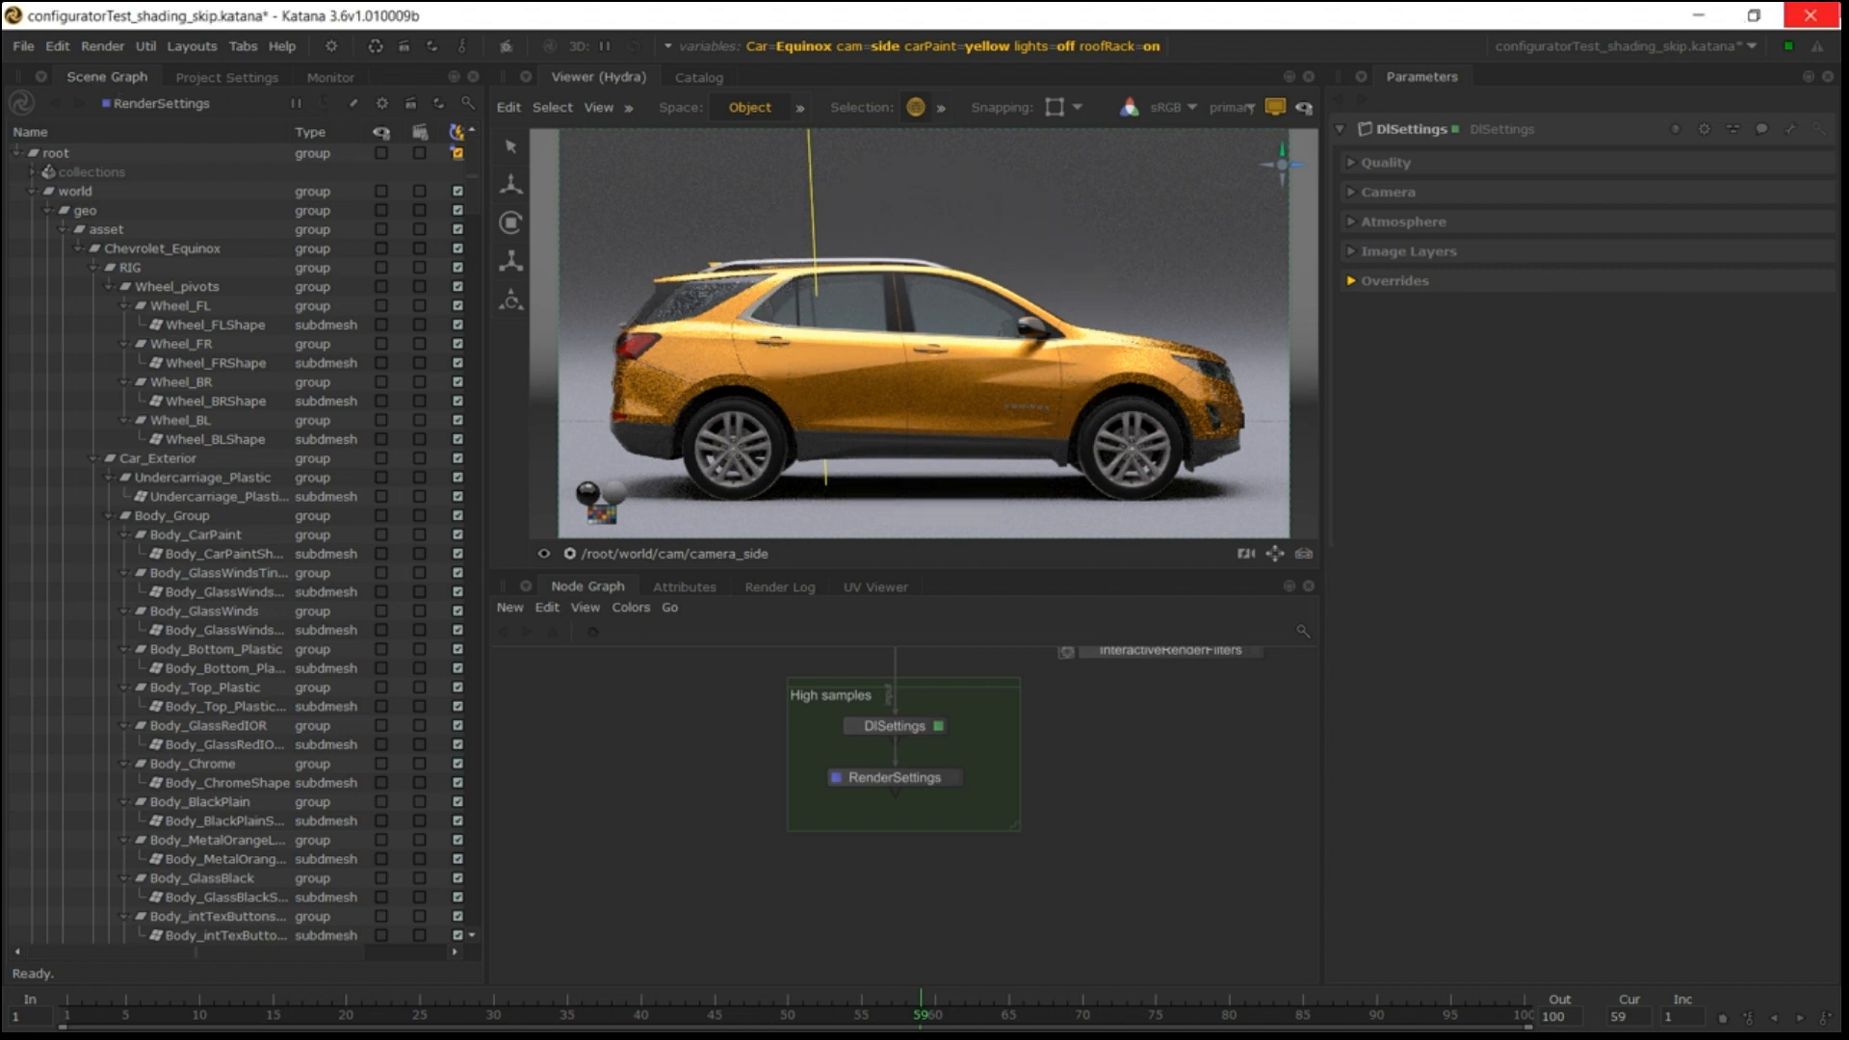
{"action": "left_click", "coordinate": [1699, 17]}
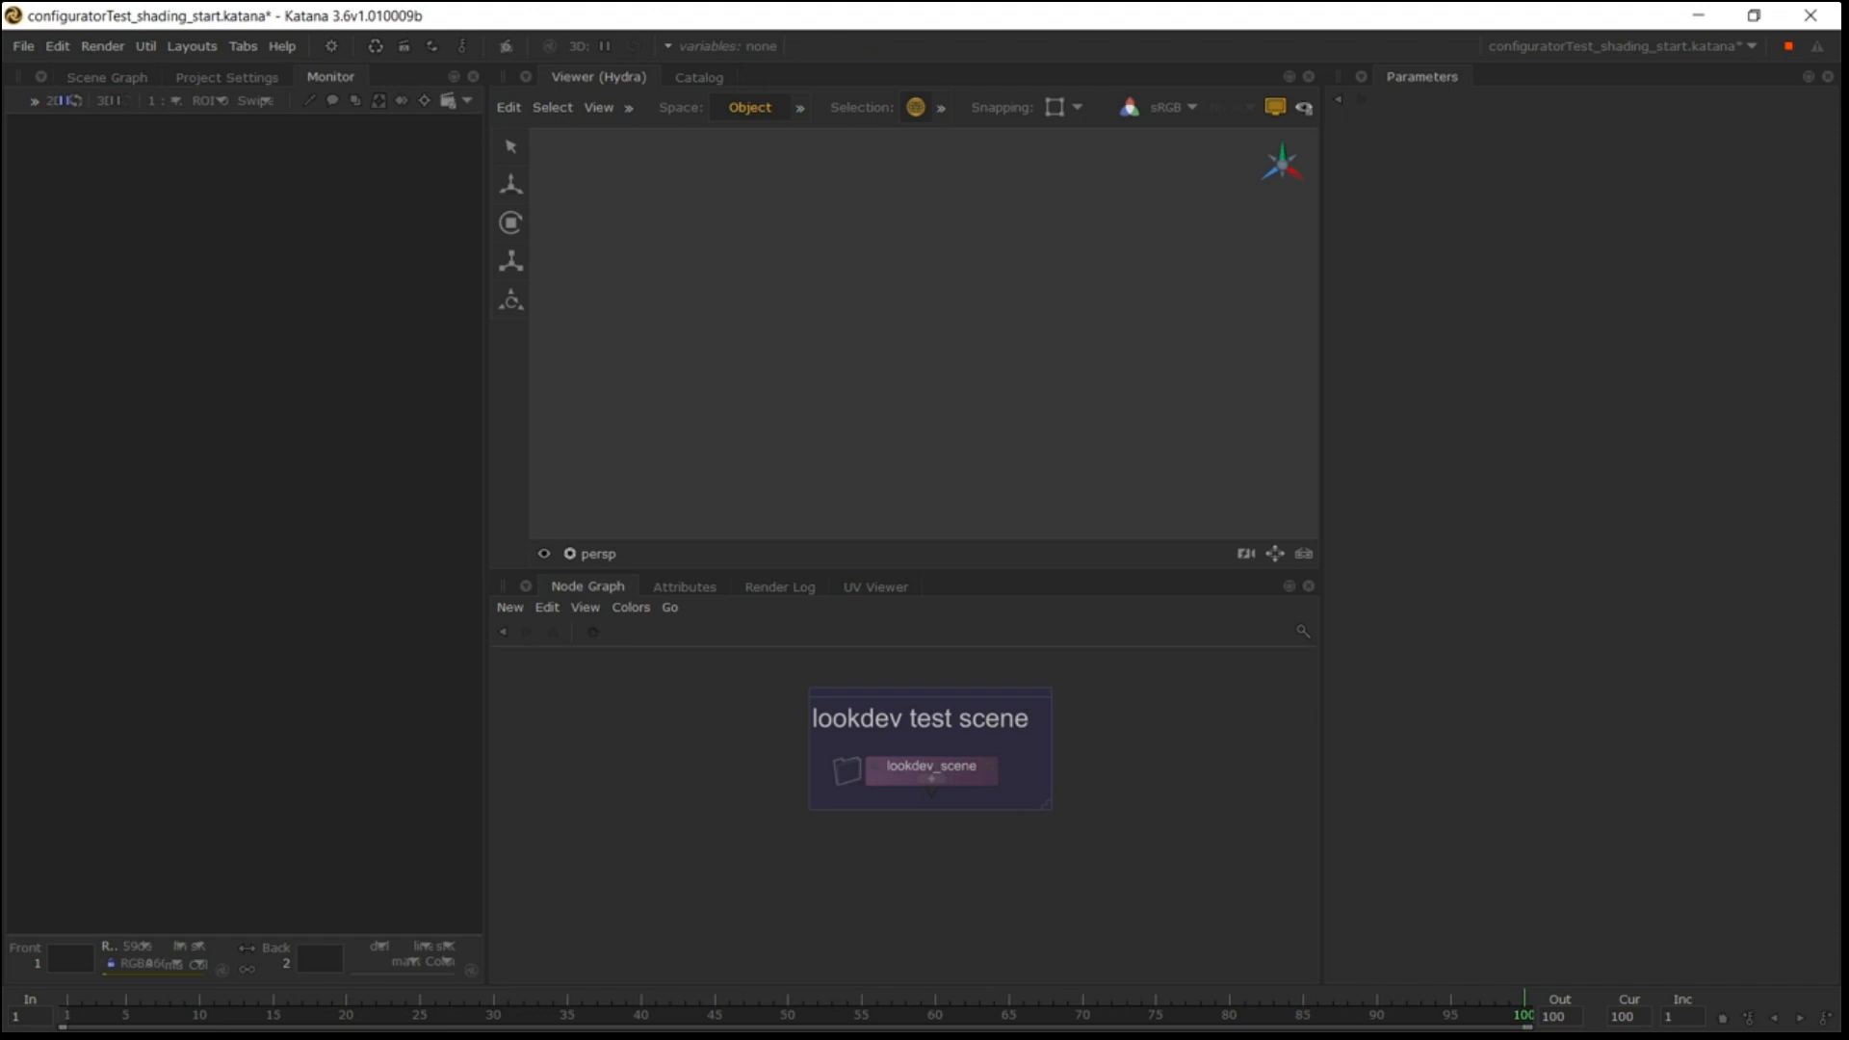
Switch to the browser and read the 3Delight Lookdev scene / template forum post down to its zip download.
{"action": "left_click_drag", "start_coordinate": [606, 1035], "coordinate": [790, 4]}
{"action": "scroll", "coordinate": [1096, 719], "scroll_direction": "down", "scroll_amount": 3}
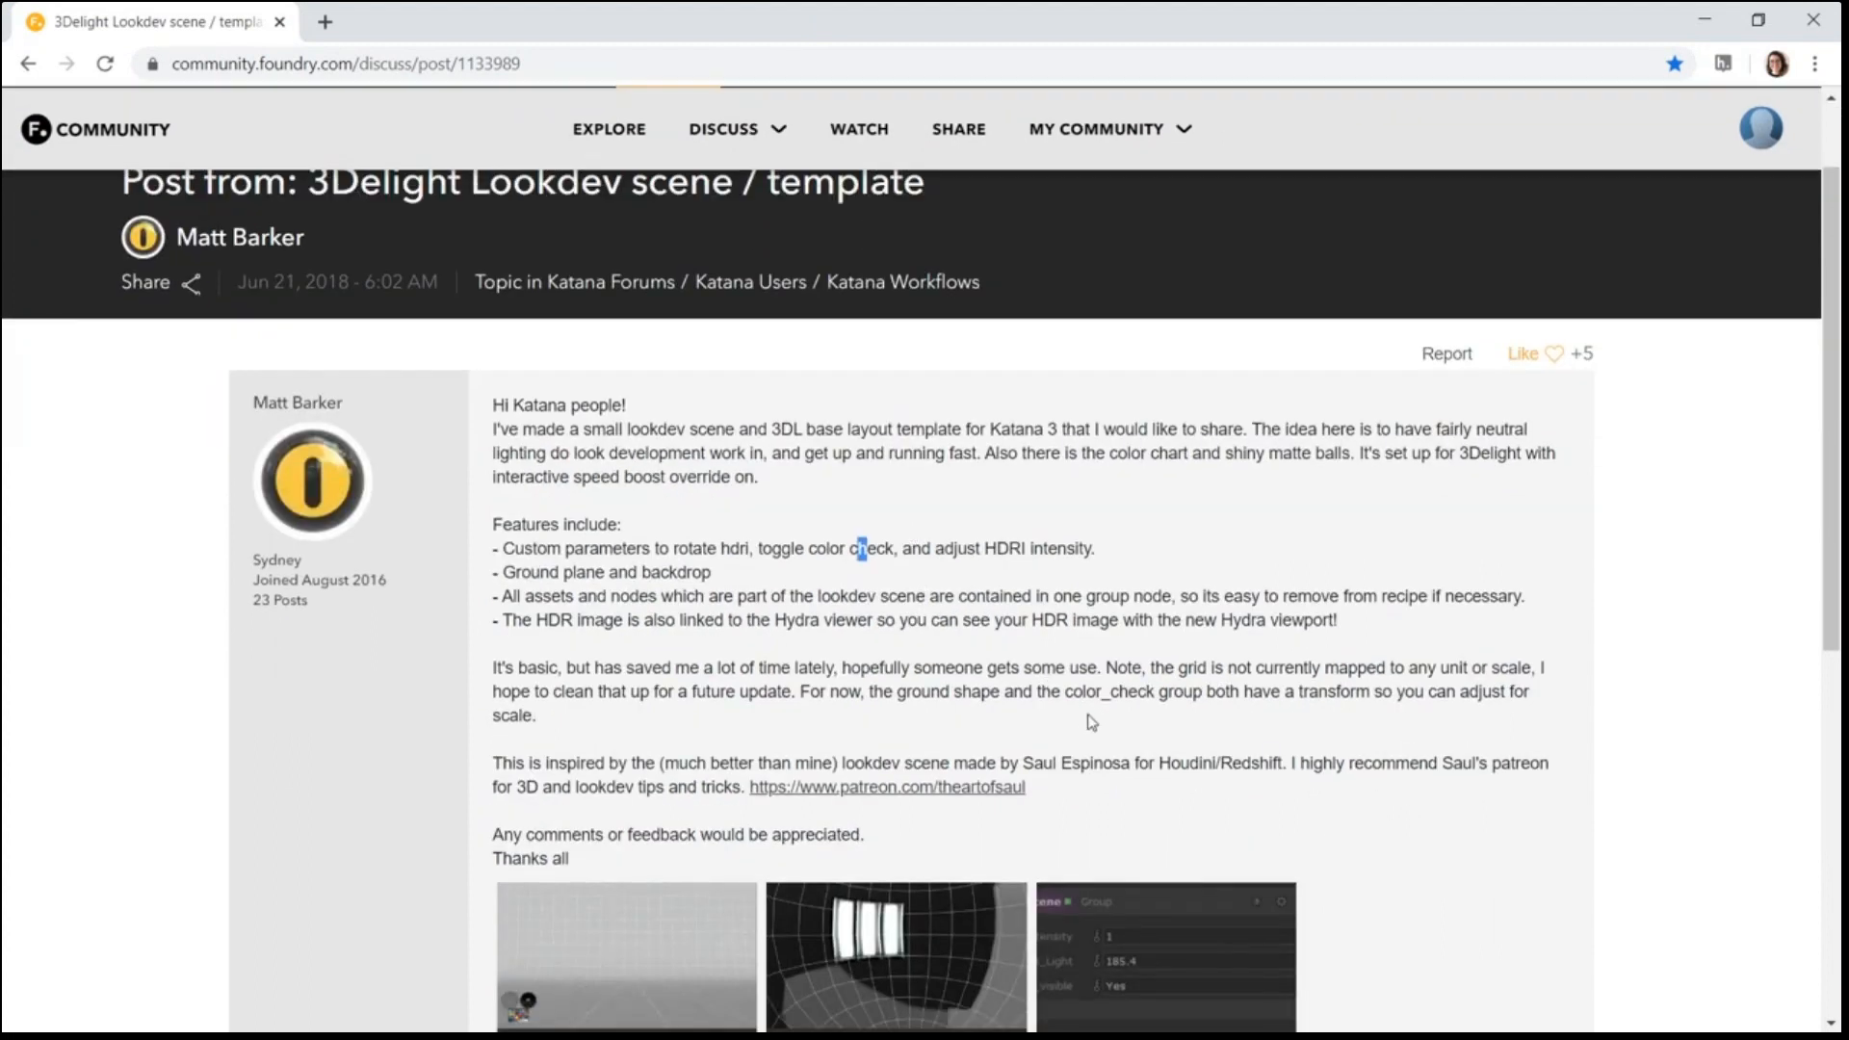
{"action": "scroll", "coordinate": [1096, 718], "scroll_direction": "down", "scroll_amount": 1}
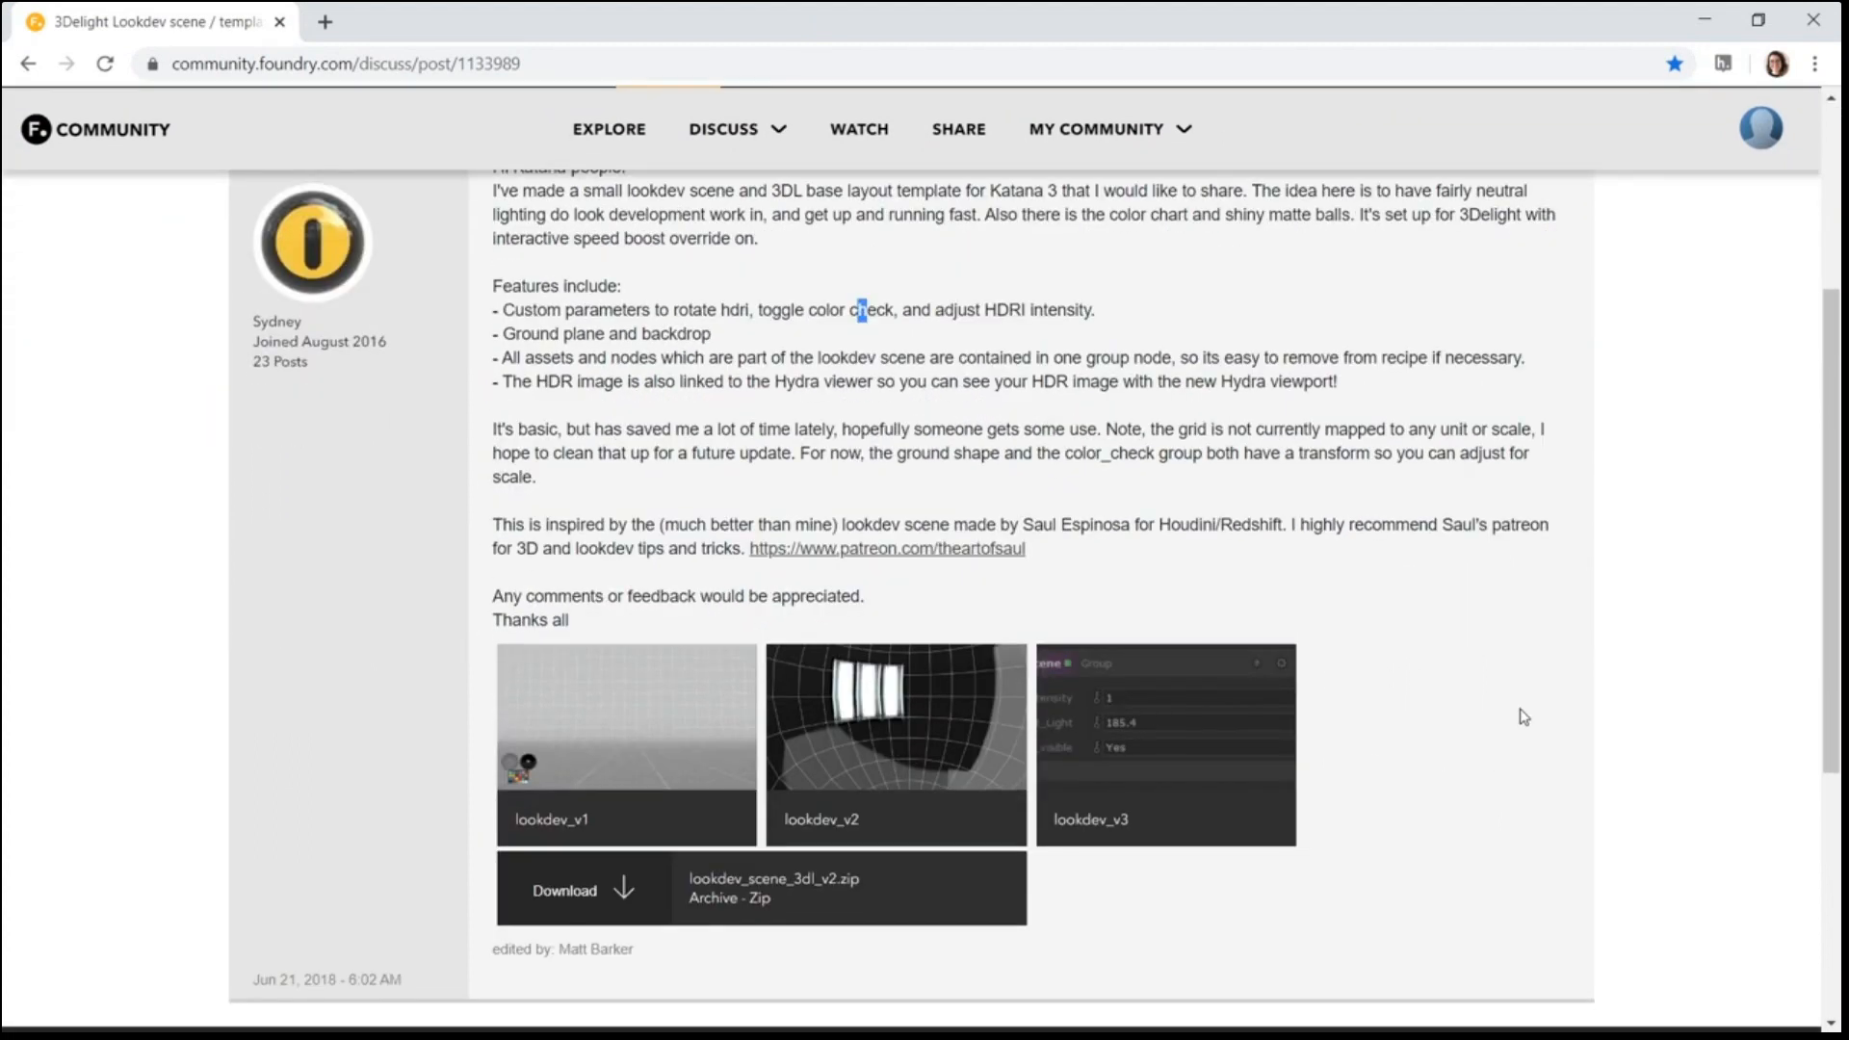
{"action": "left_click", "coordinate": [1703, 19]}
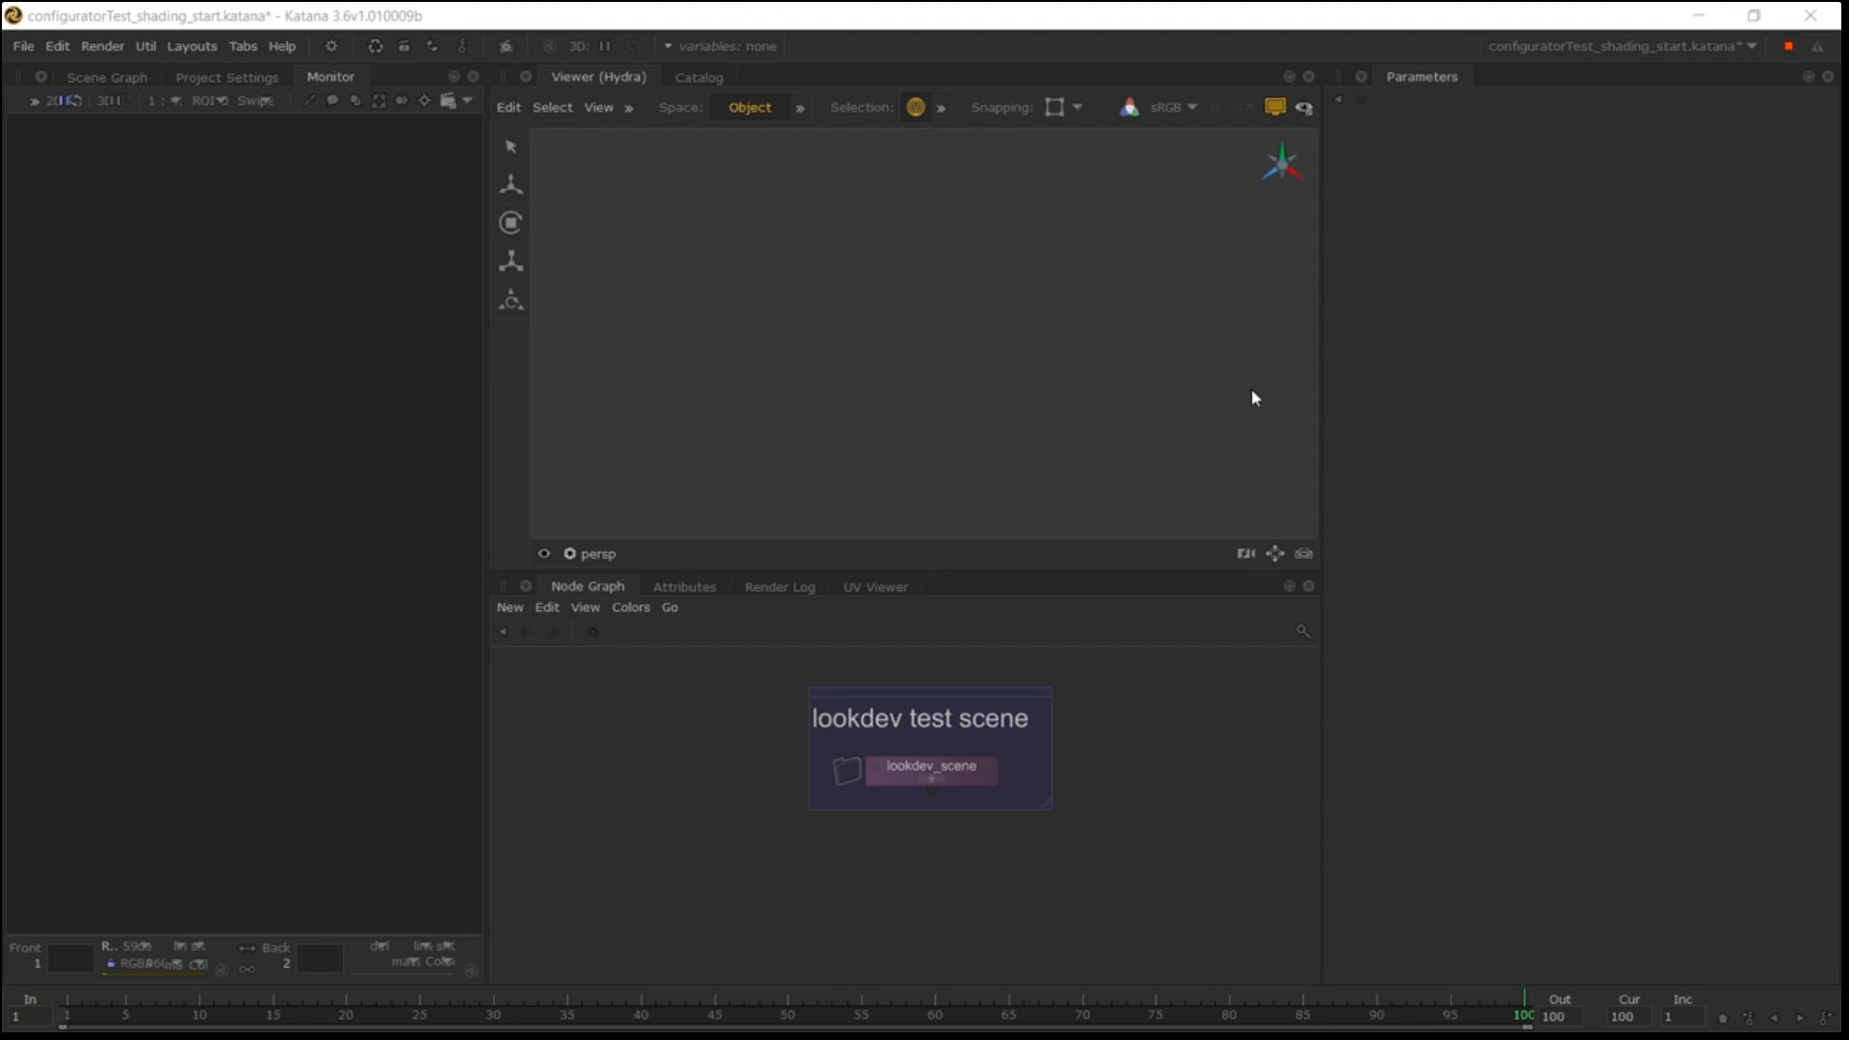
Bring the Scene Graph to the front of its pane with its Name column in view.
{"action": "left_click", "coordinate": [97, 73]}
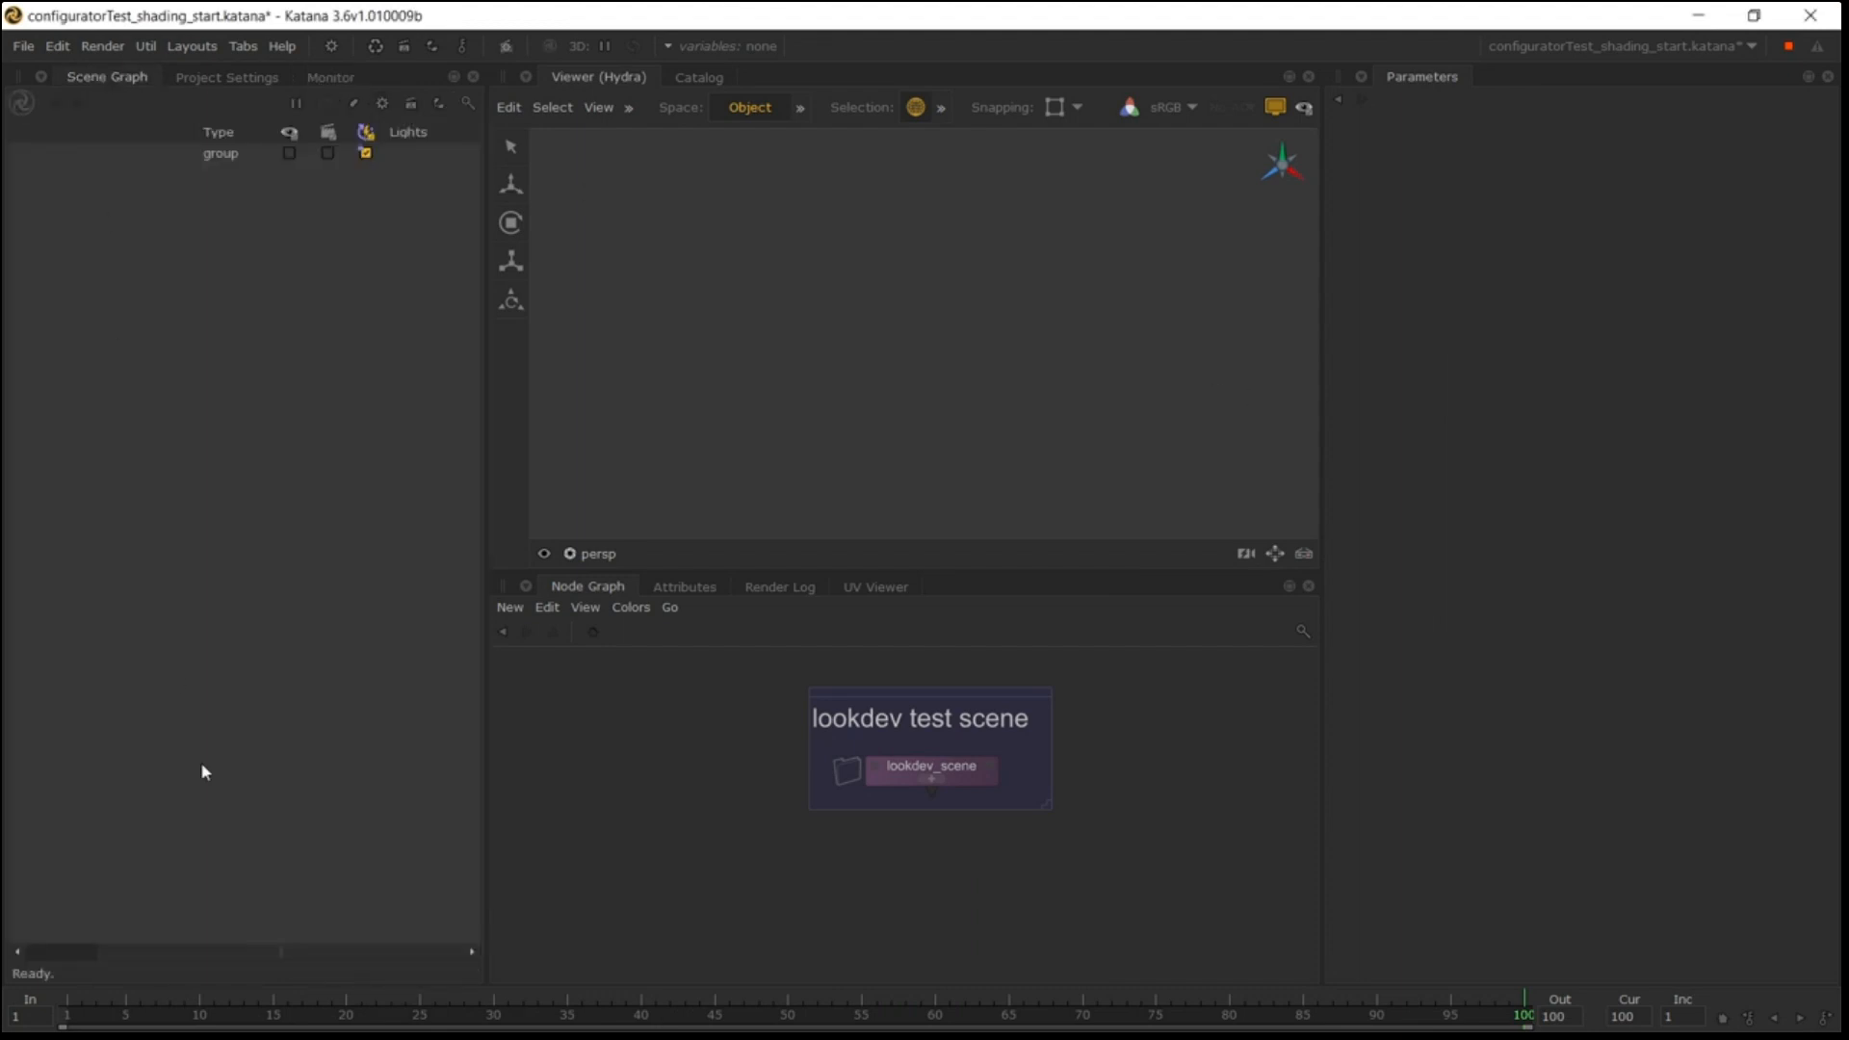
{"action": "left_click_drag", "start_coordinate": [194, 946], "coordinate": [108, 948]}
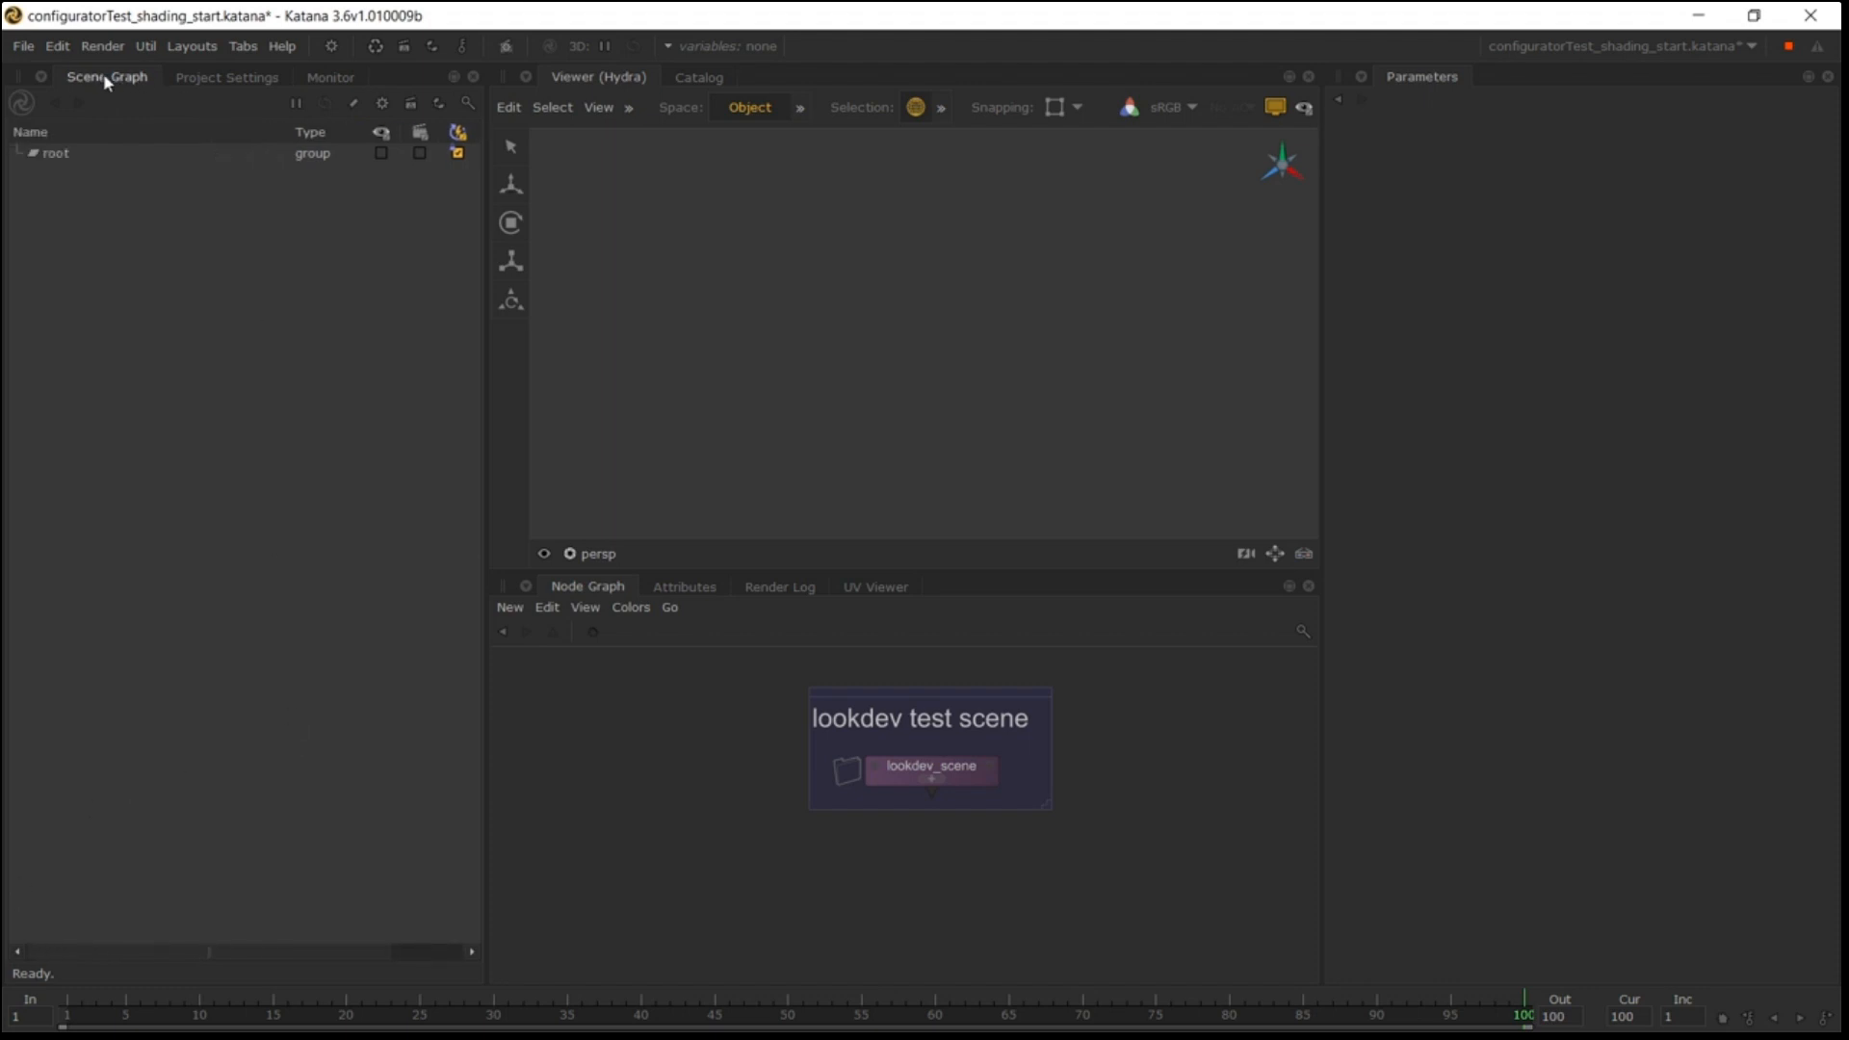
Dock the Scene Graph below Project Settings and return it, and move the Catalog tab into the Node Graph's pane.
{"action": "left_click_drag", "start_coordinate": [102, 73], "coordinate": [229, 963]}
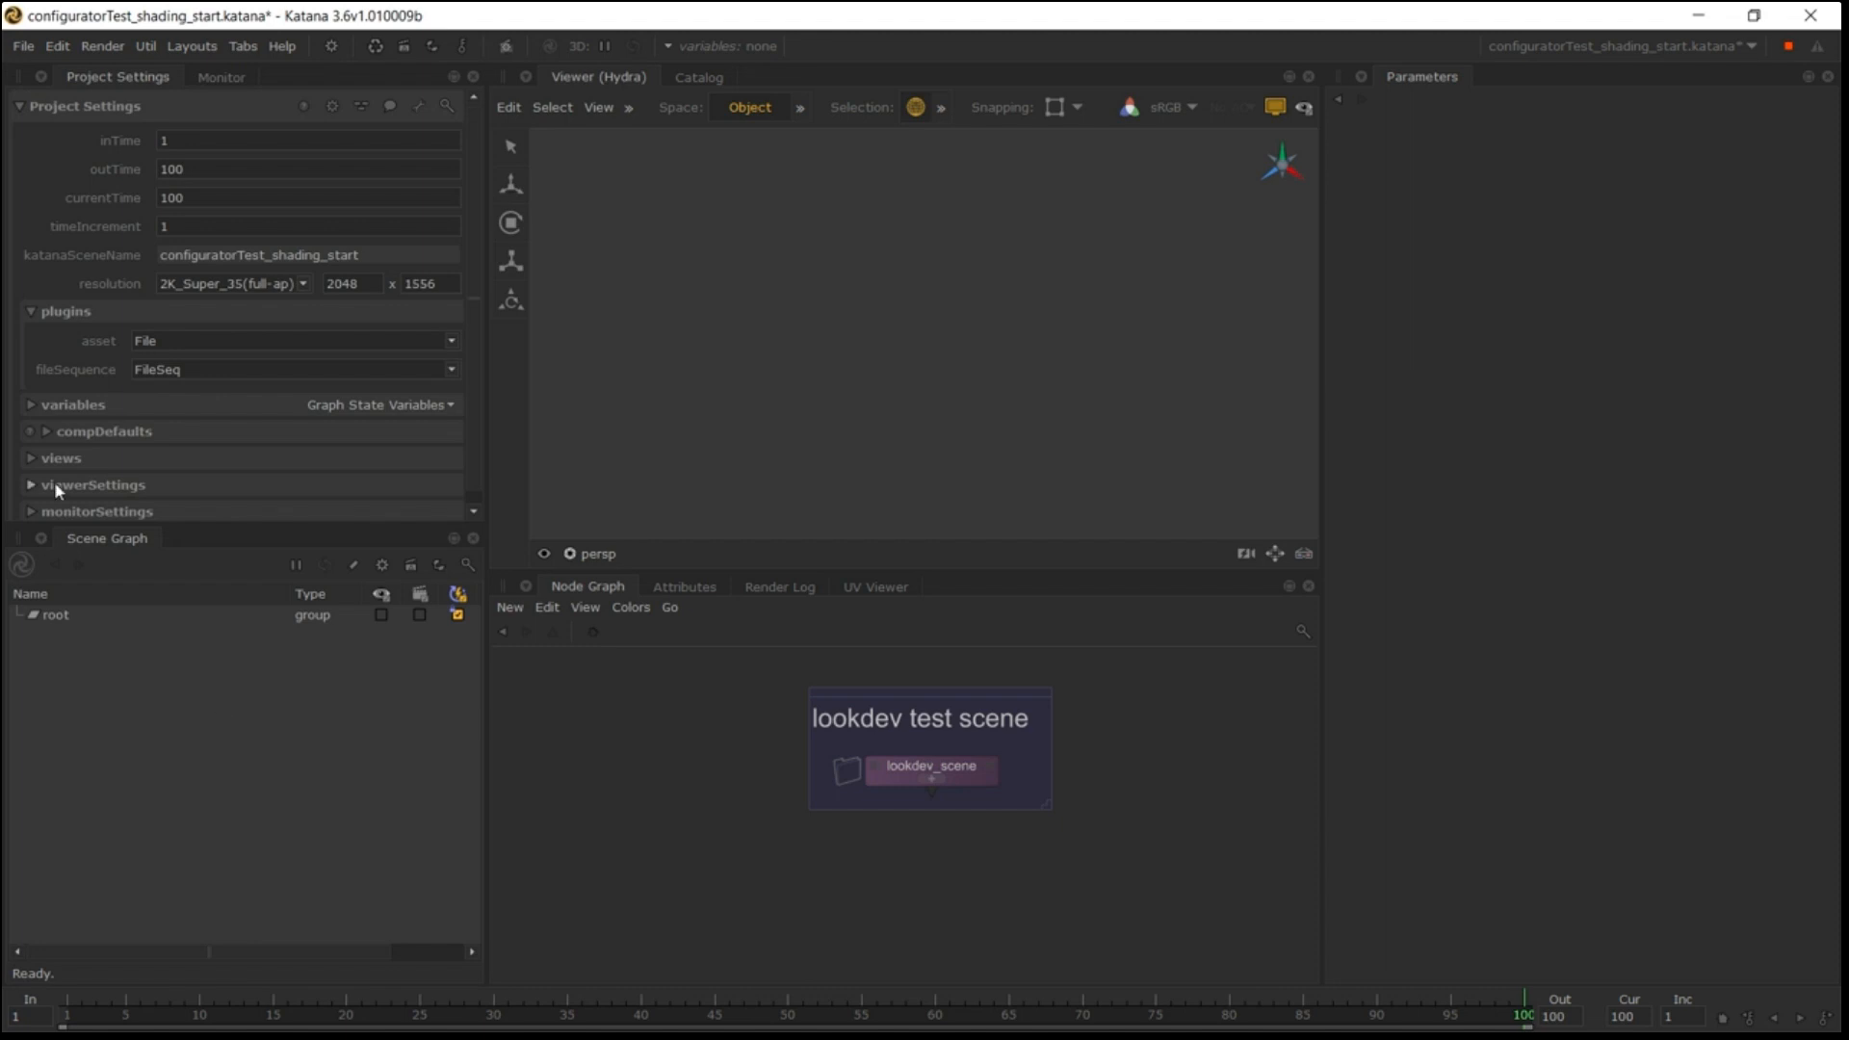
{"action": "left_click_drag", "start_coordinate": [88, 541], "coordinate": [75, 79]}
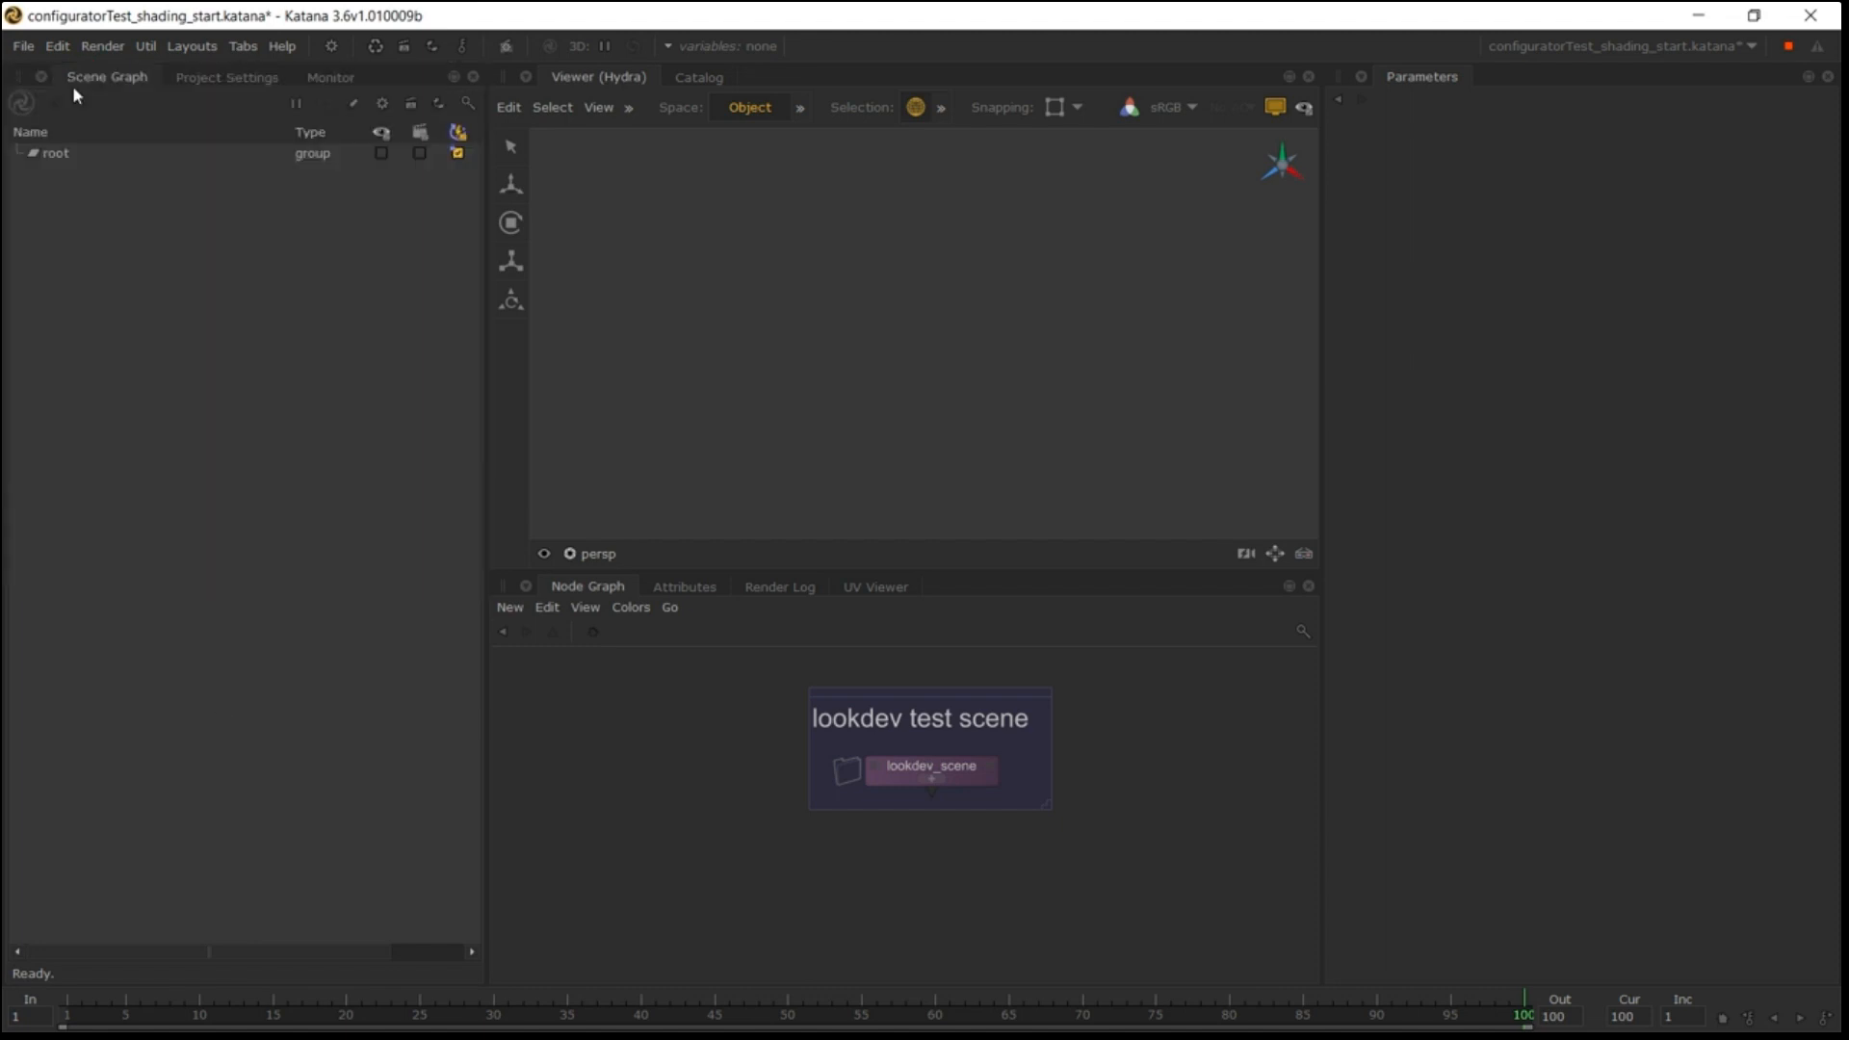
{"action": "left_click", "coordinate": [684, 76]}
{"action": "left_click_drag", "start_coordinate": [708, 364], "coordinate": [722, 664]}
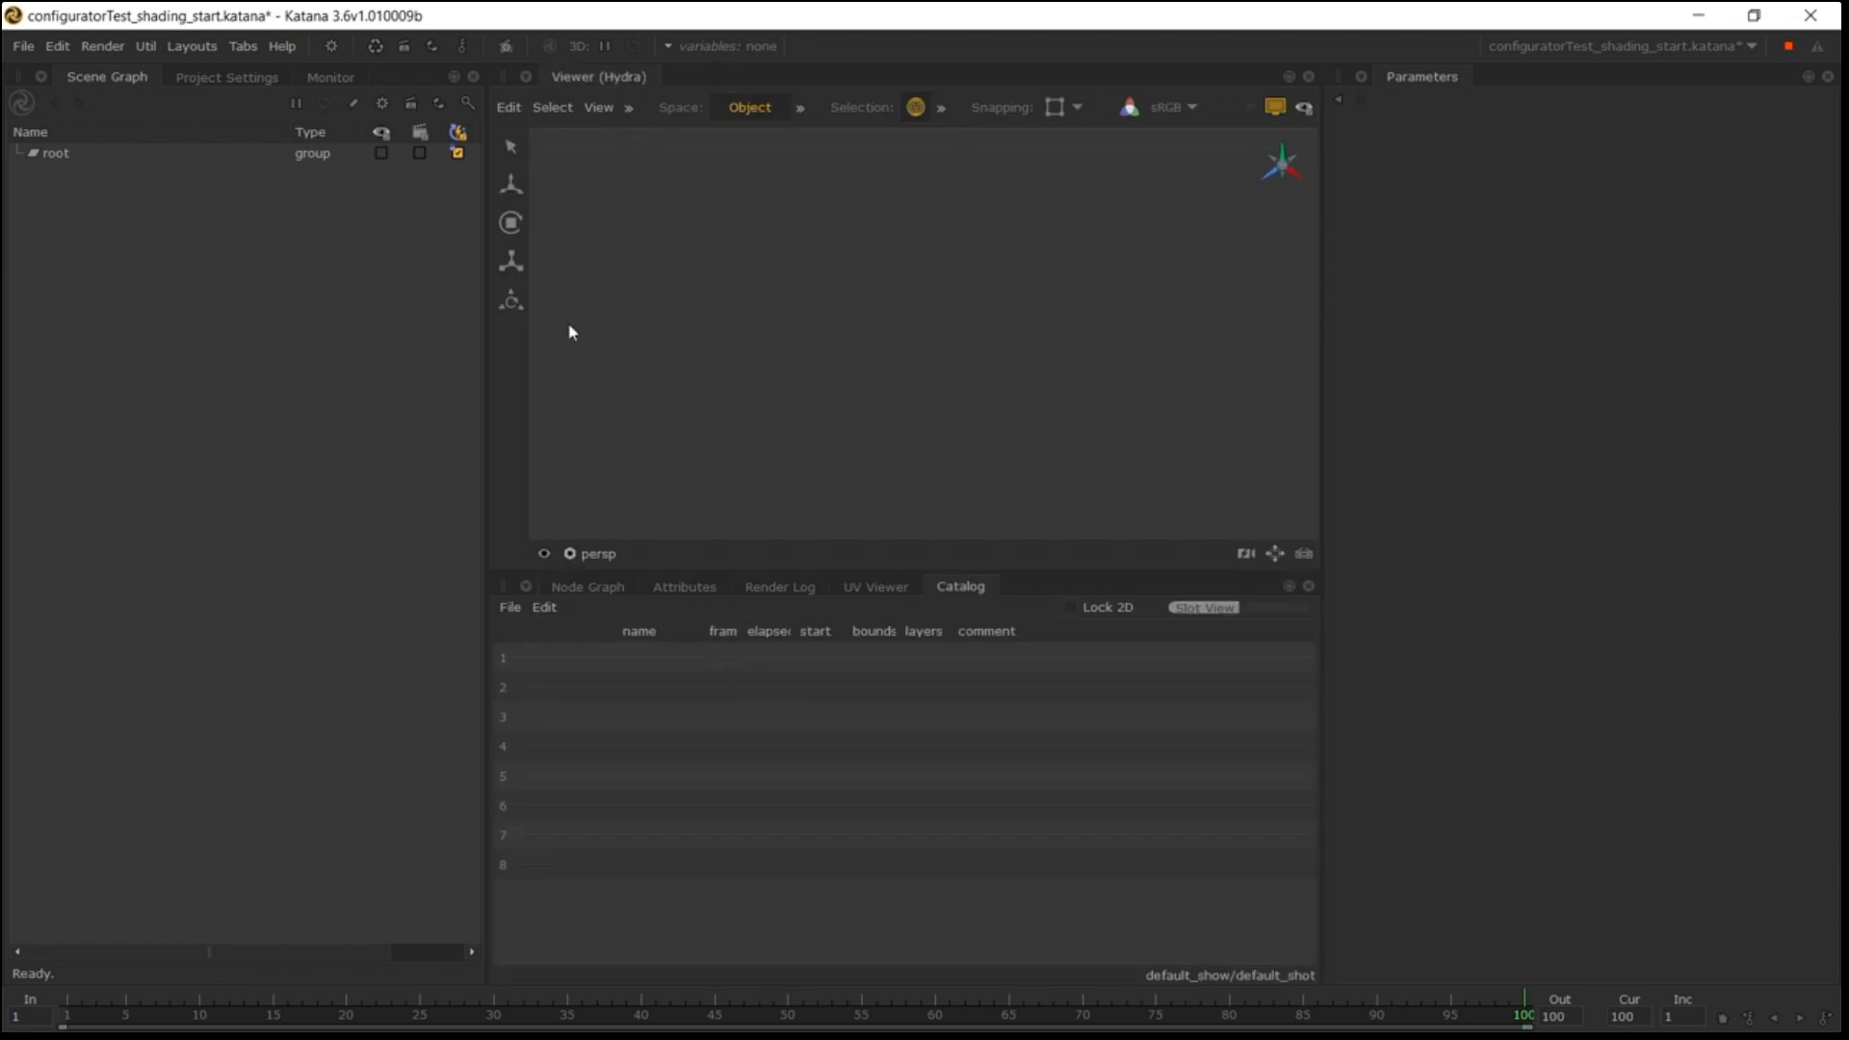
{"action": "left_click", "coordinate": [183, 46]}
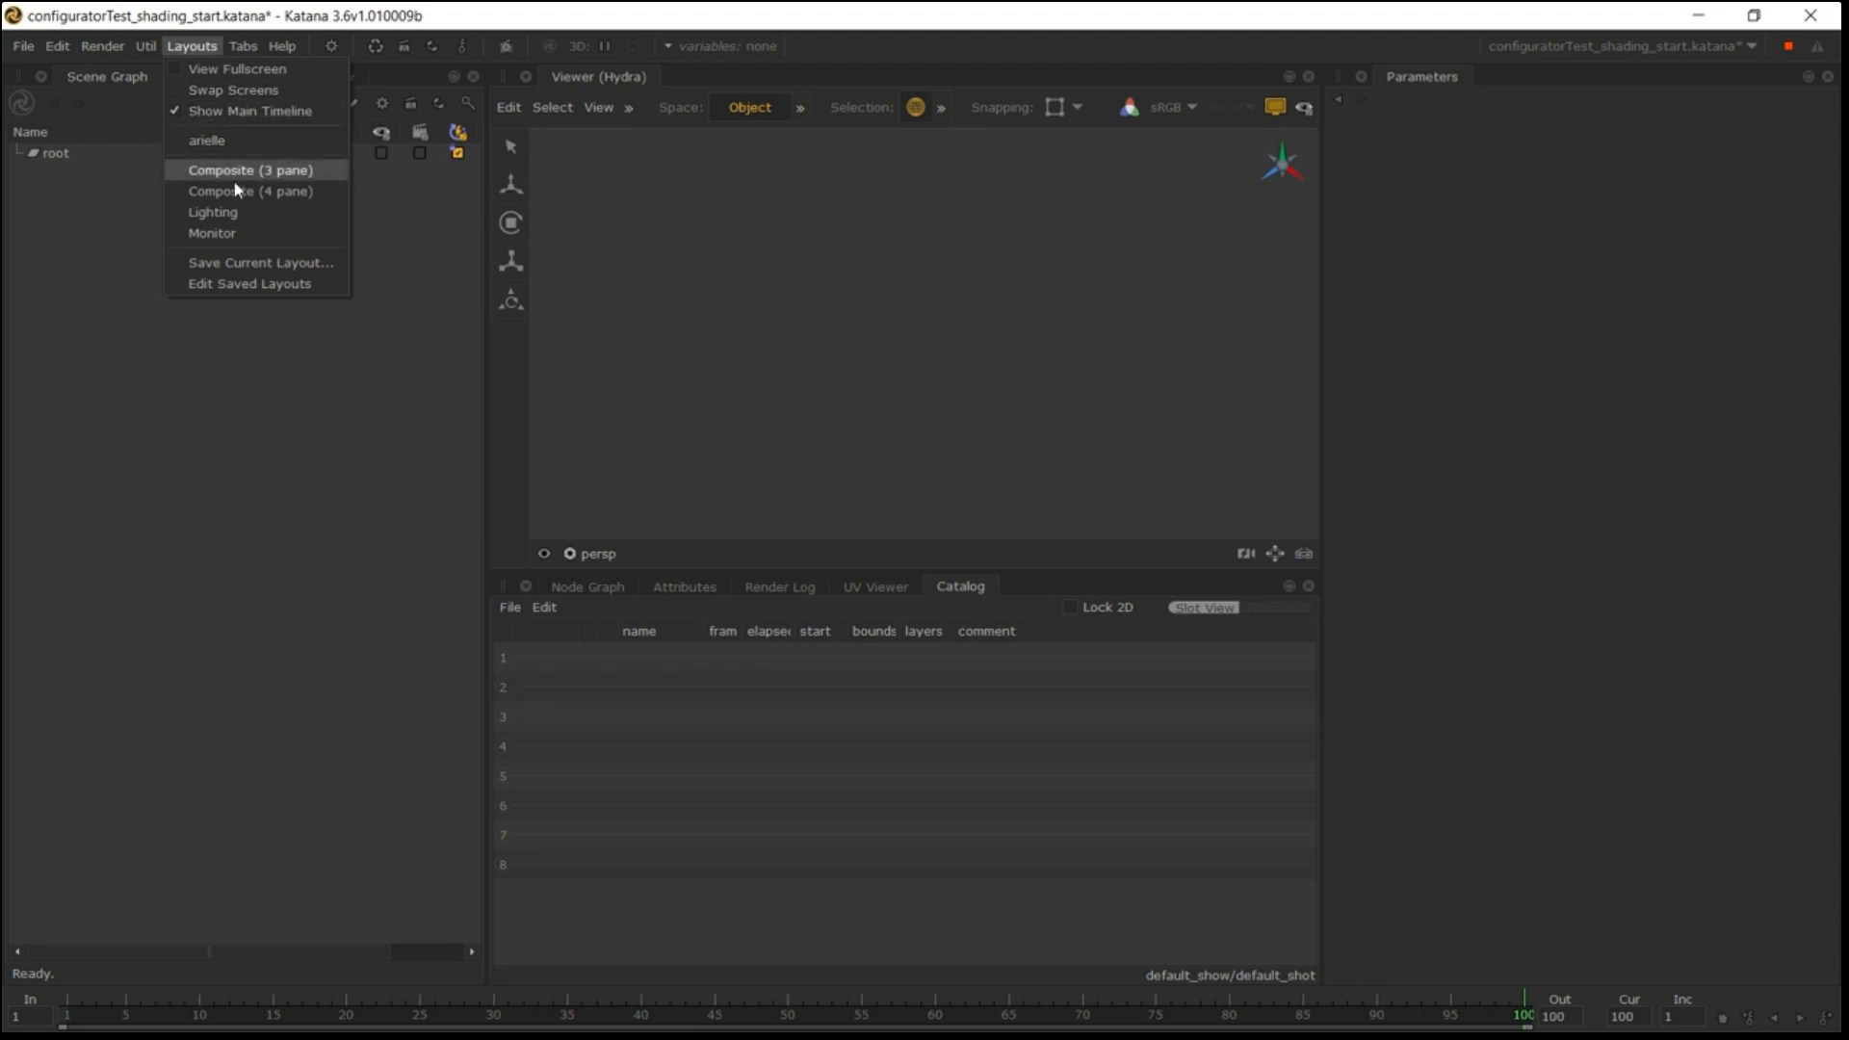
{"action": "left_click", "coordinate": [244, 263]}
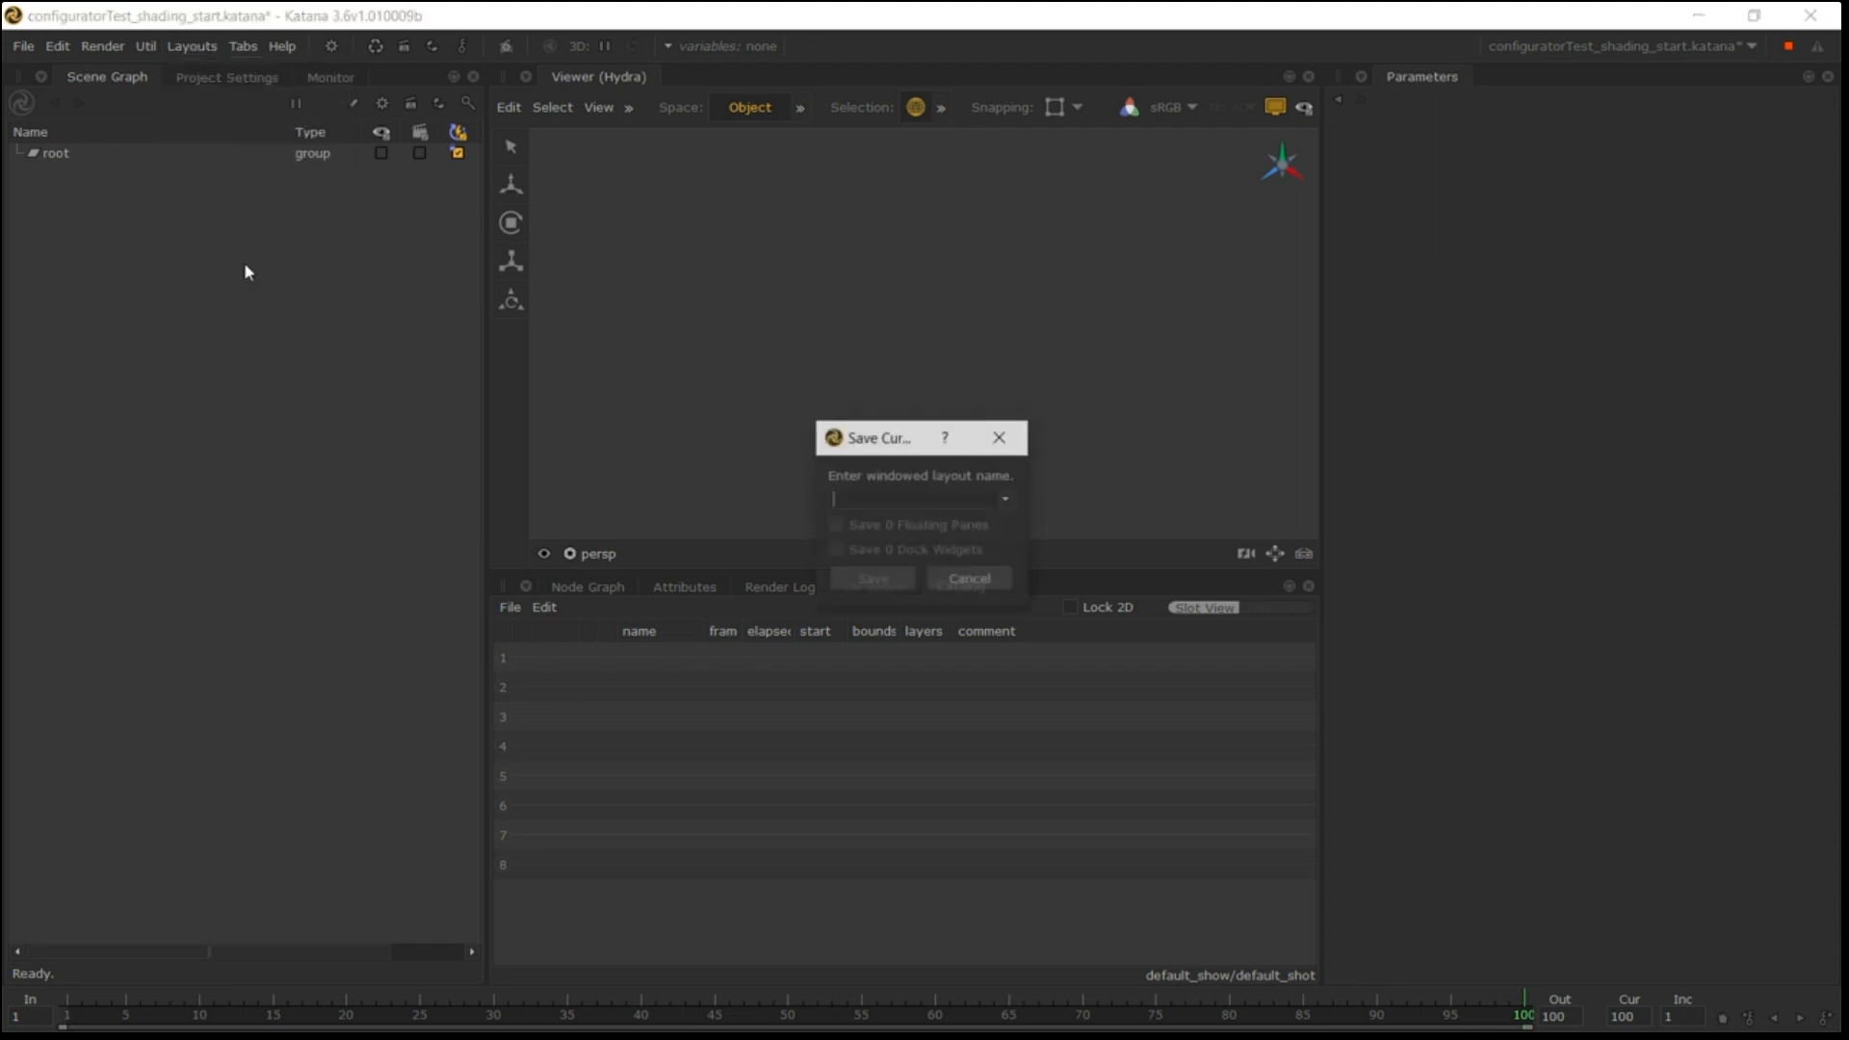
{"action": "left_click", "coordinate": [1004, 499]}
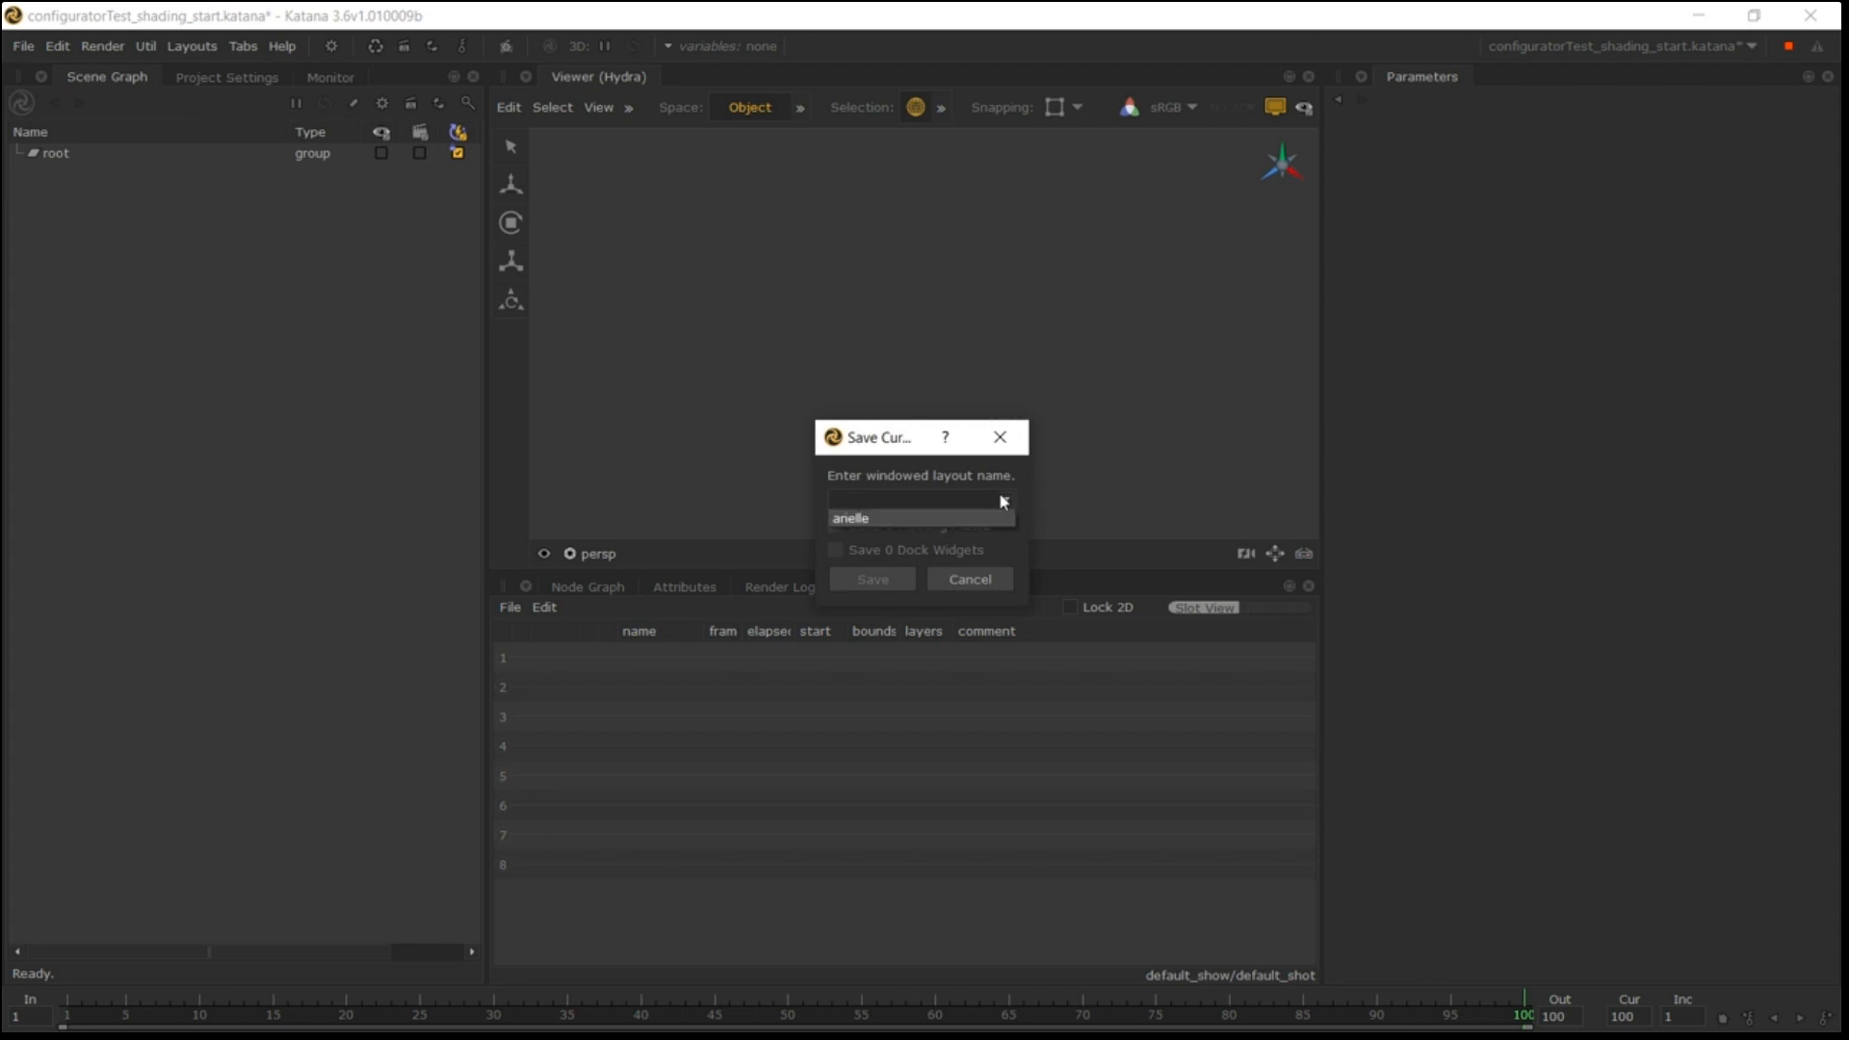
{"action": "left_click", "coordinate": [920, 517]}
{"action": "left_click", "coordinate": [990, 582]}
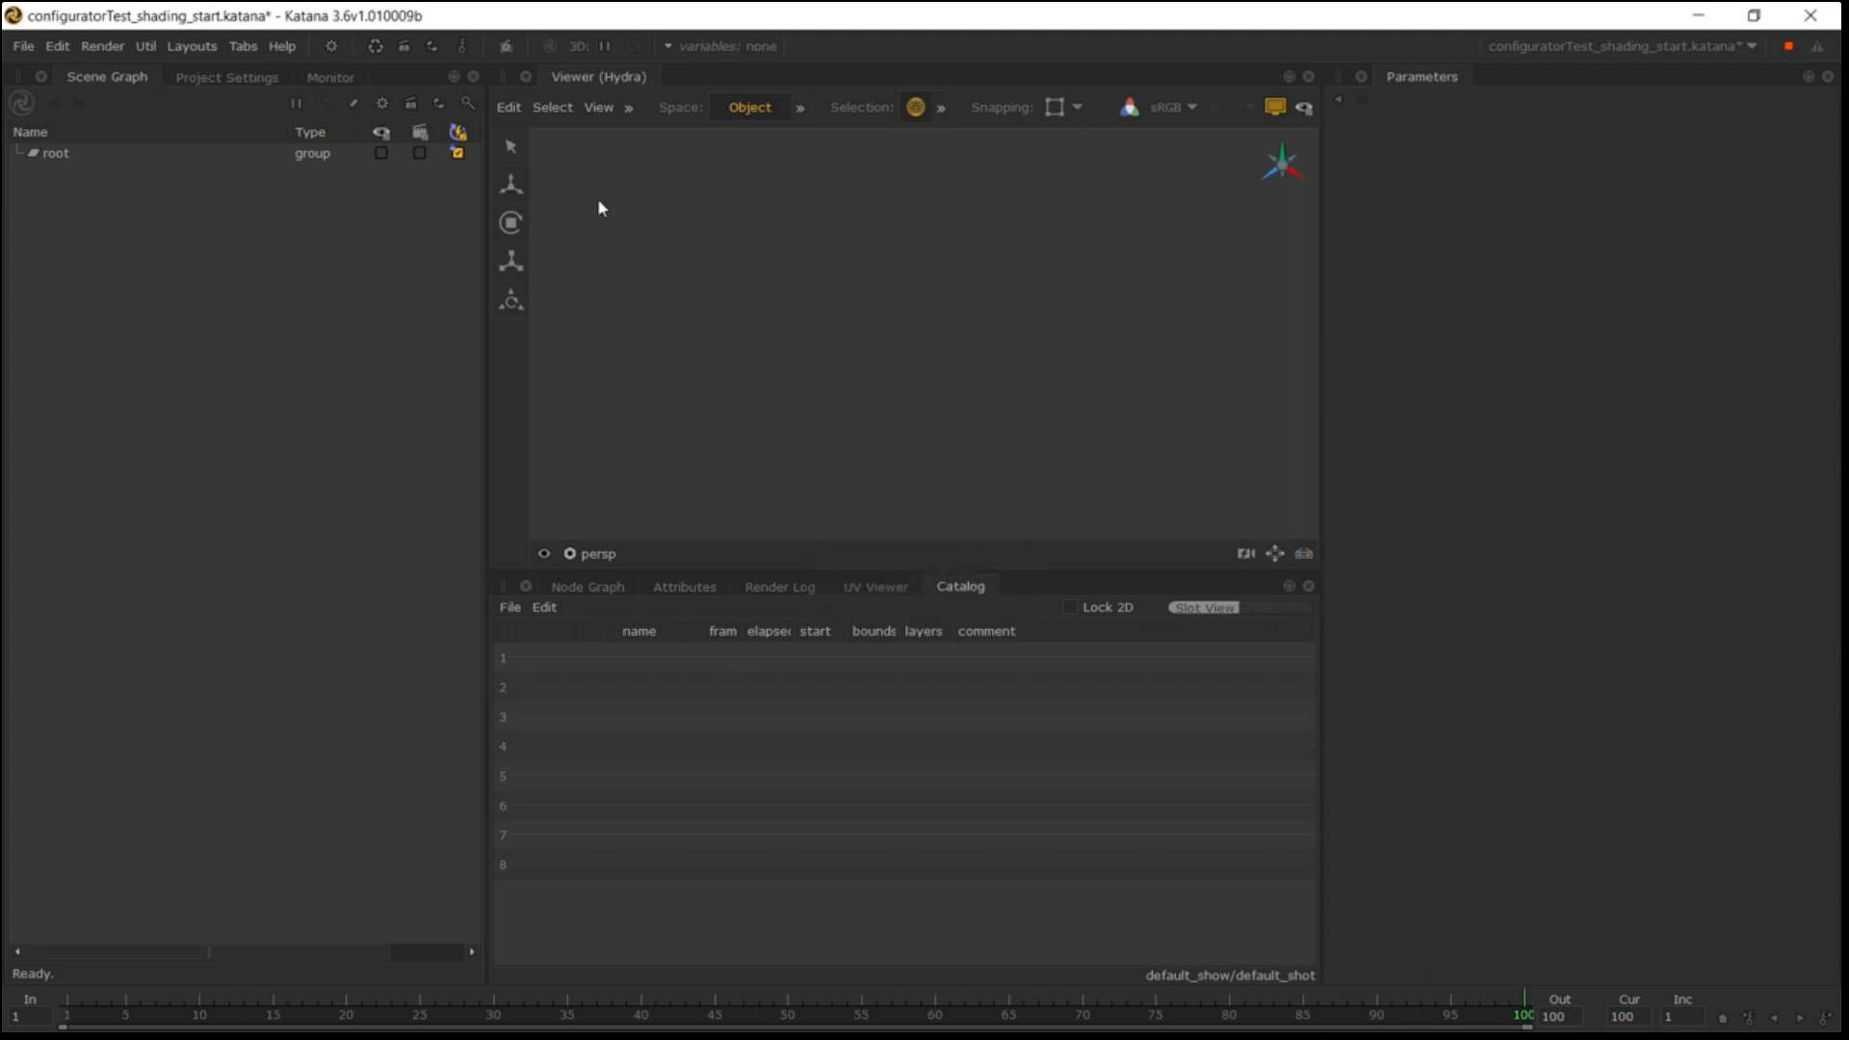
Restore the saved custom layout, and expand the Node Graph to fill the window and back.
{"action": "left_click", "coordinate": [179, 46]}
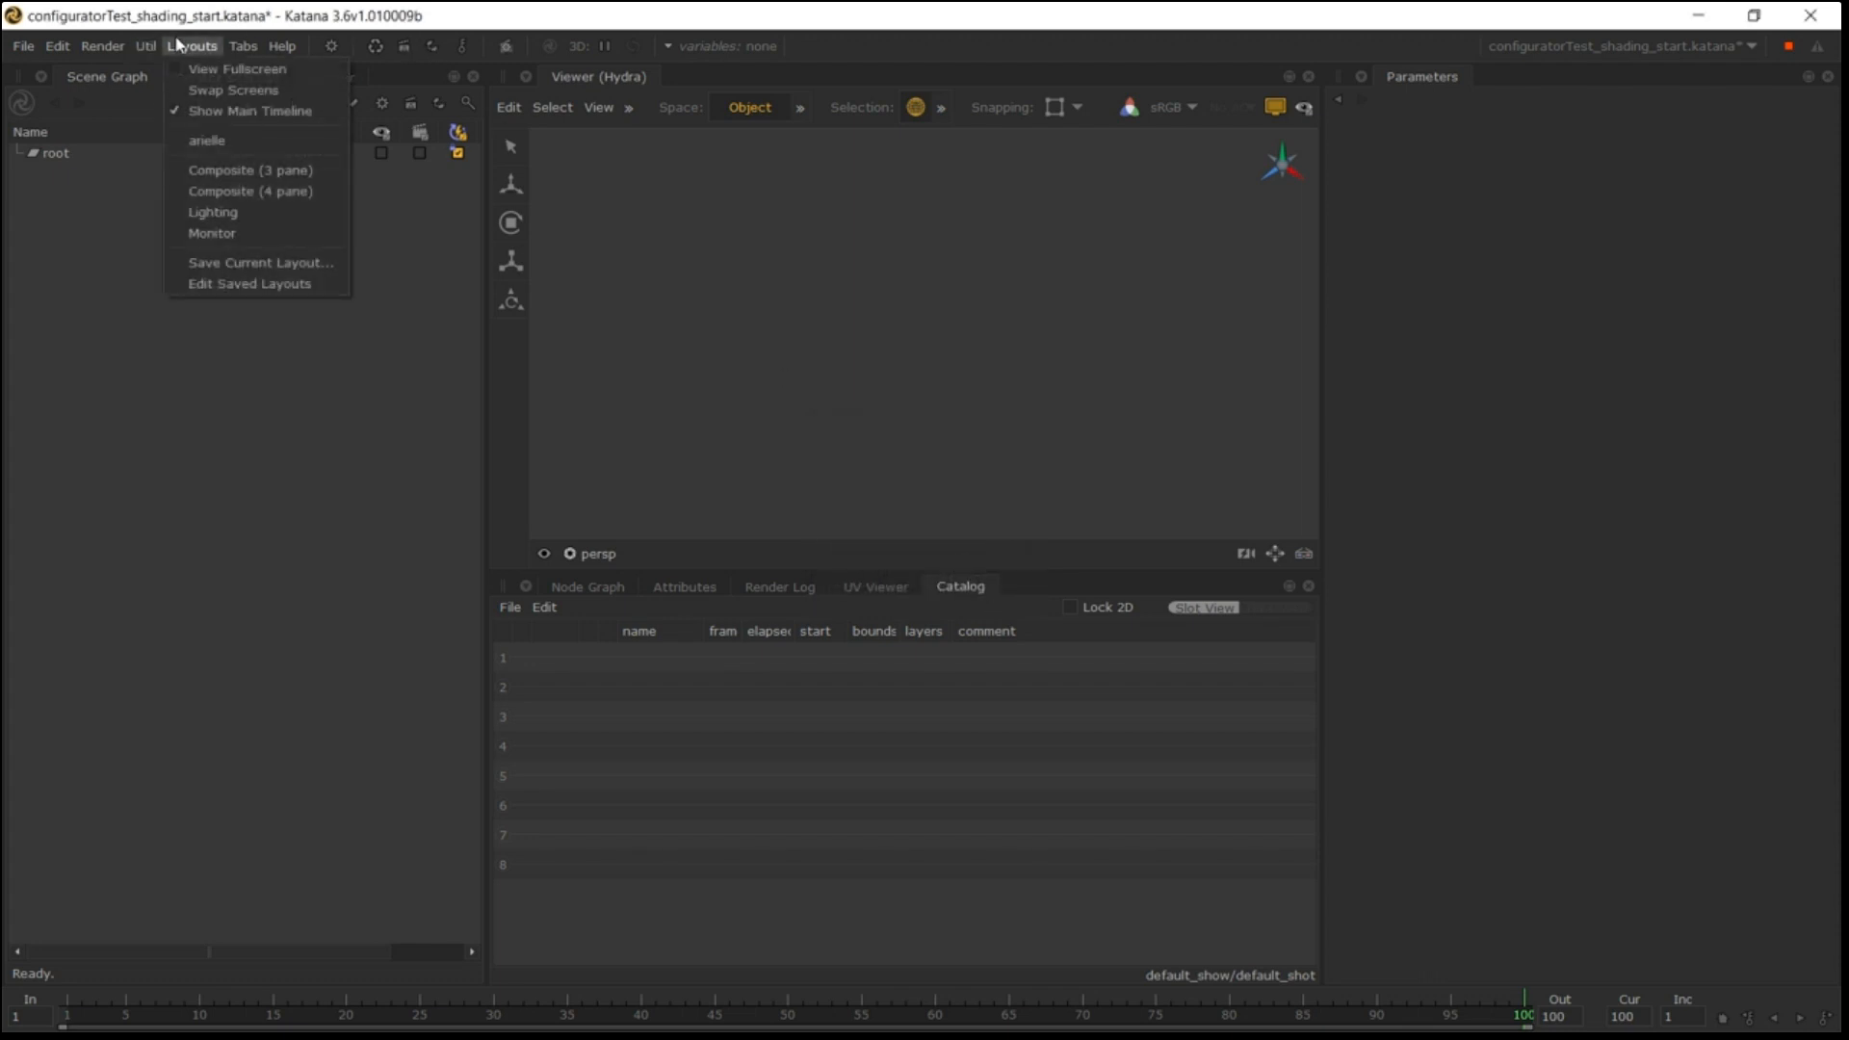
{"action": "left_click", "coordinate": [205, 141]}
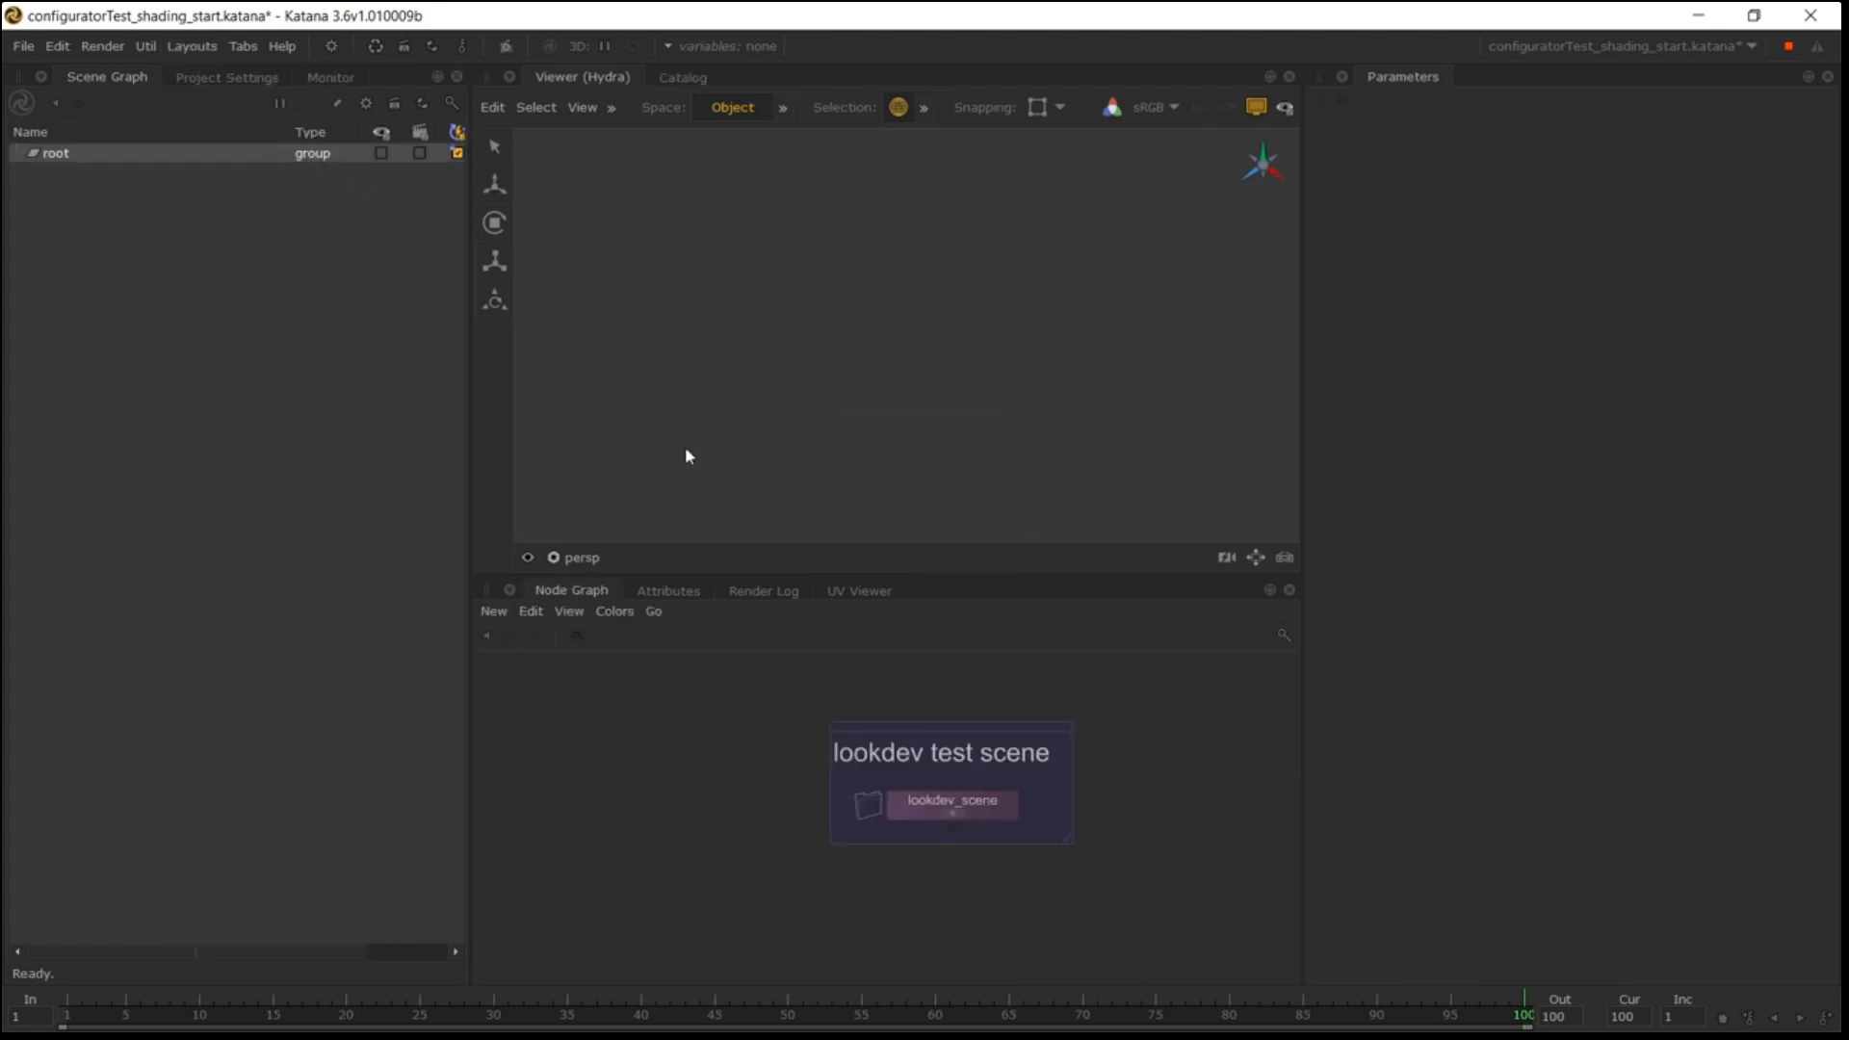
{"action": "key", "text": "space"}
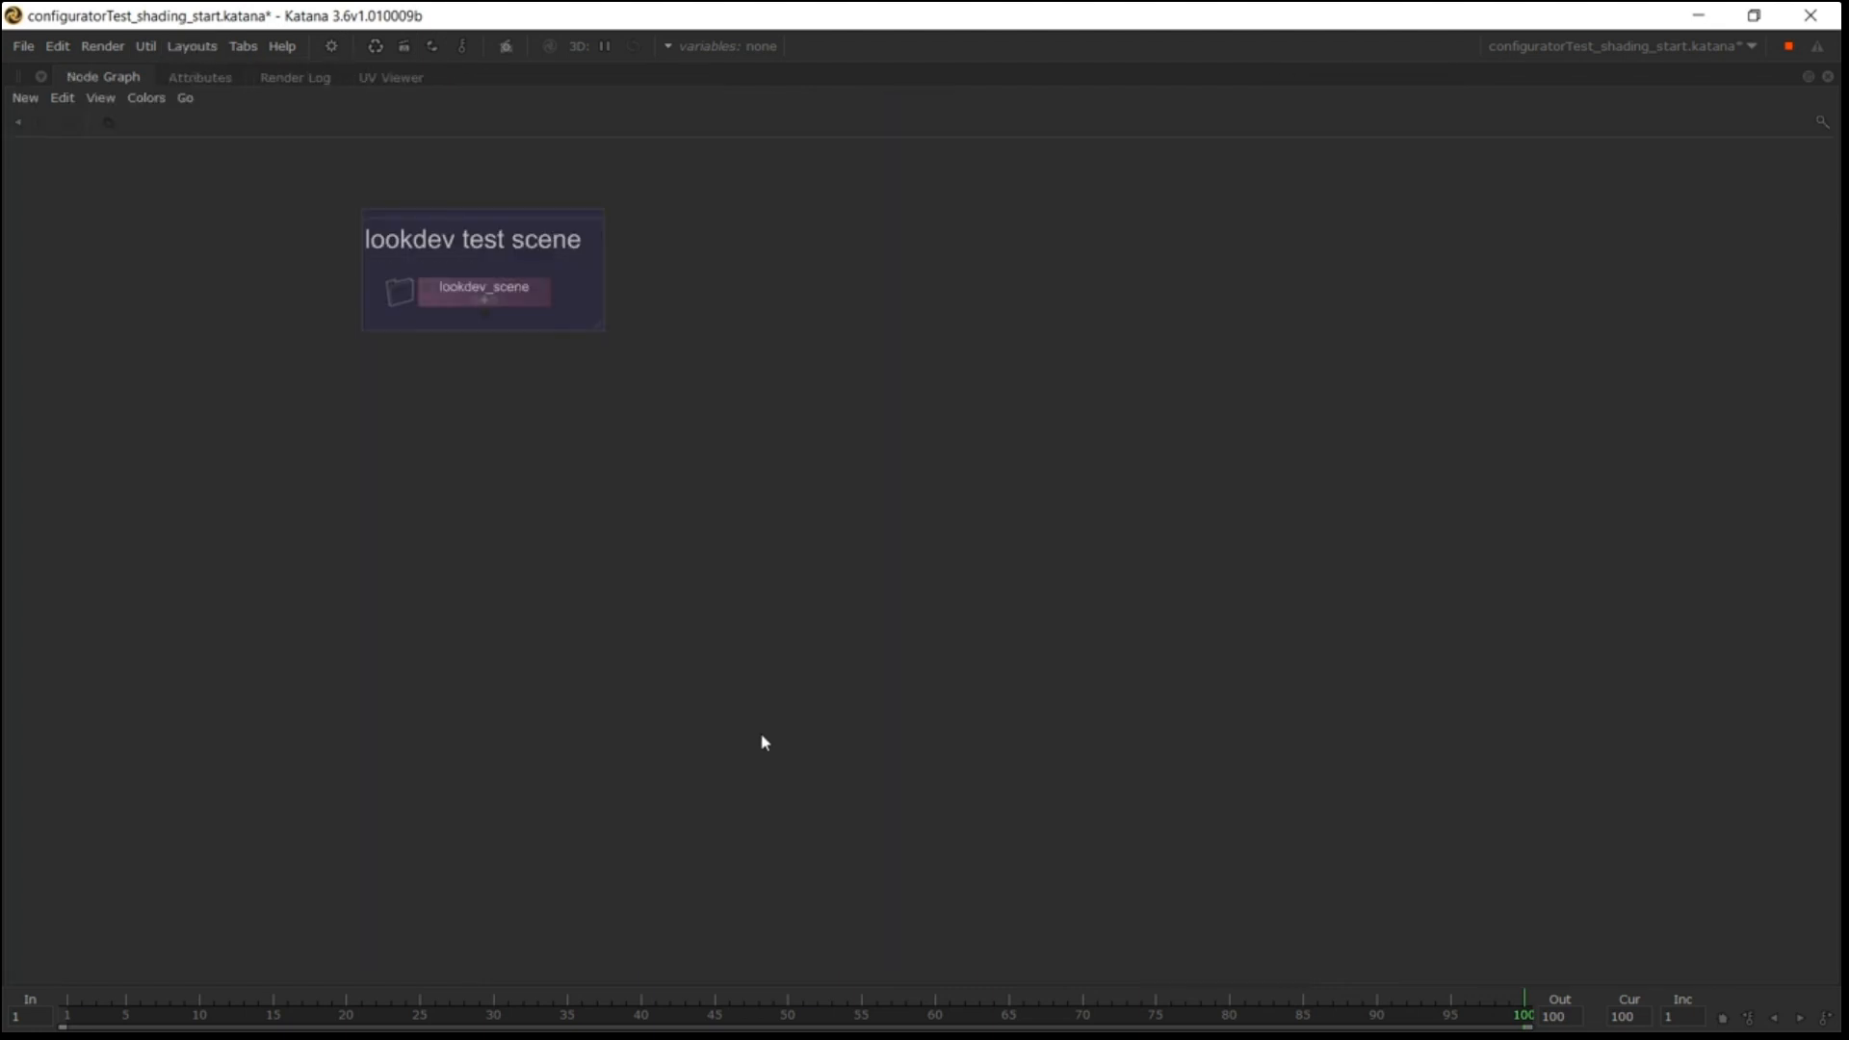
{"action": "key", "text": "space"}
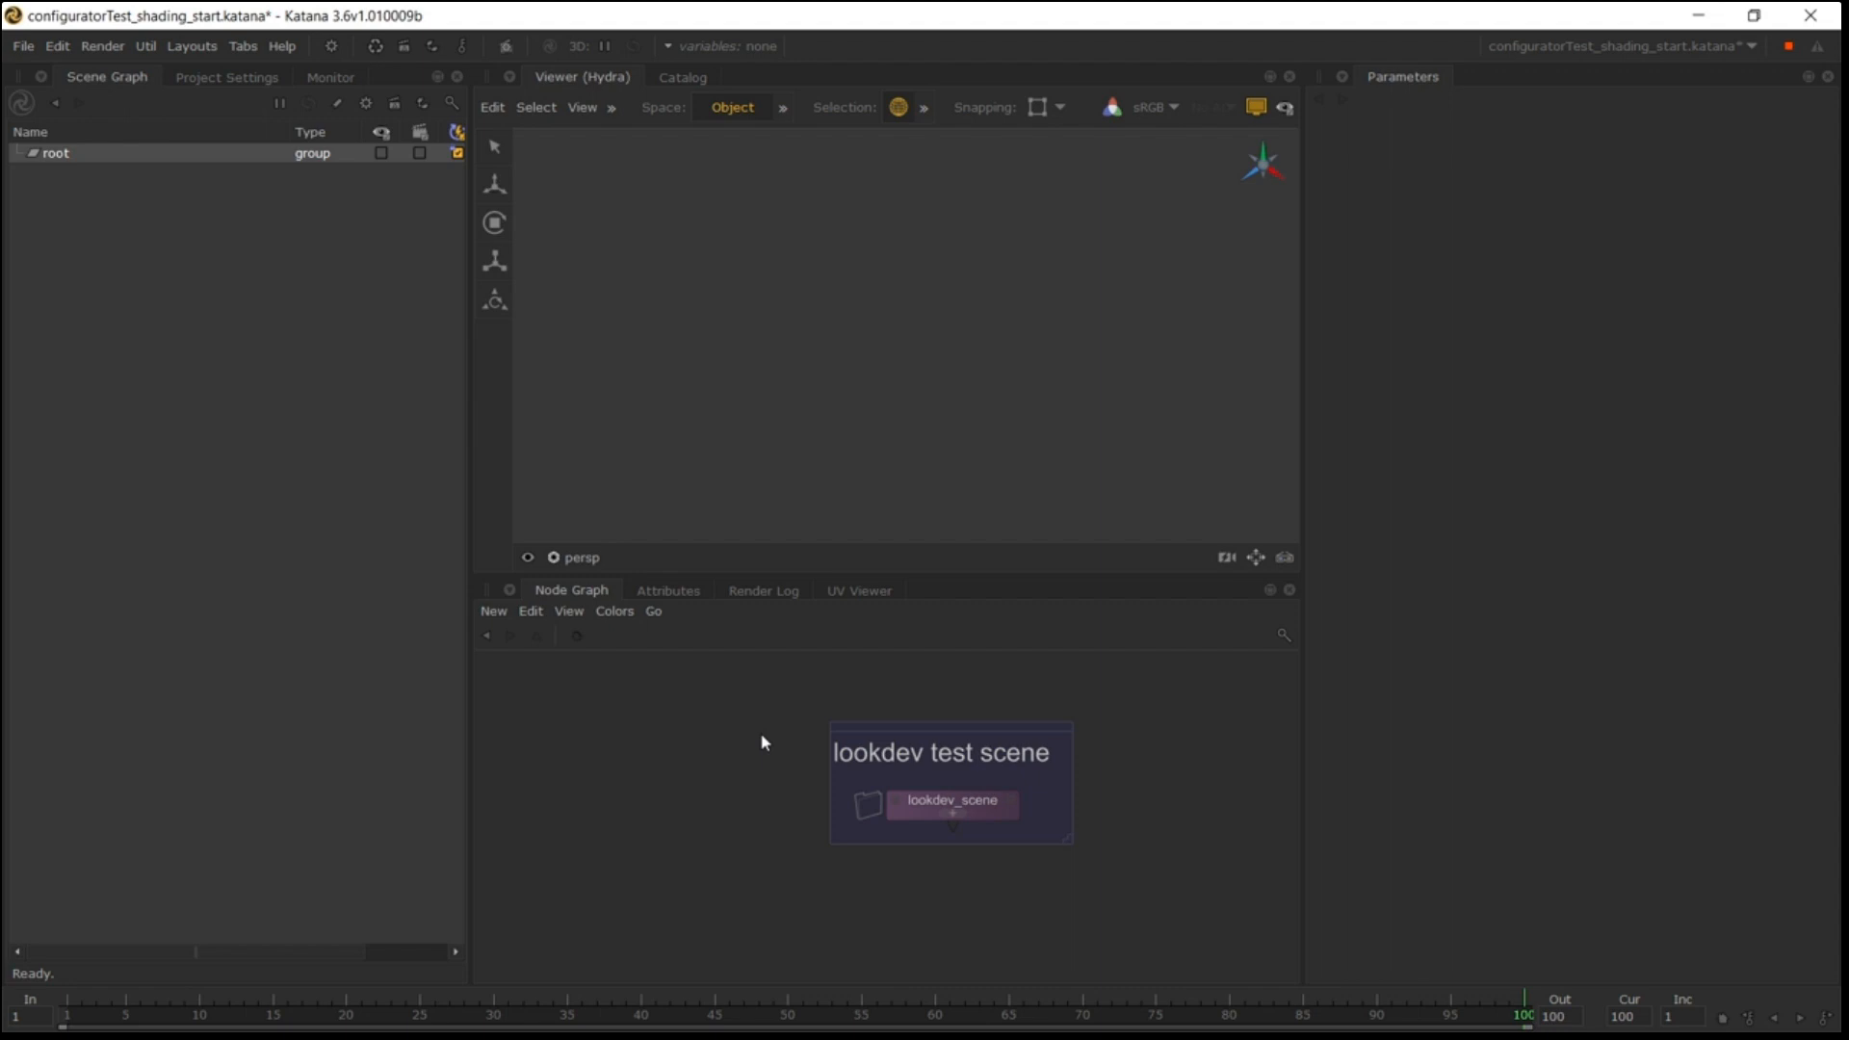
Move the Parameters tab to the Right Dock and maximize the Node Graph beside it.
{"action": "right_click", "coordinate": [1412, 85]}
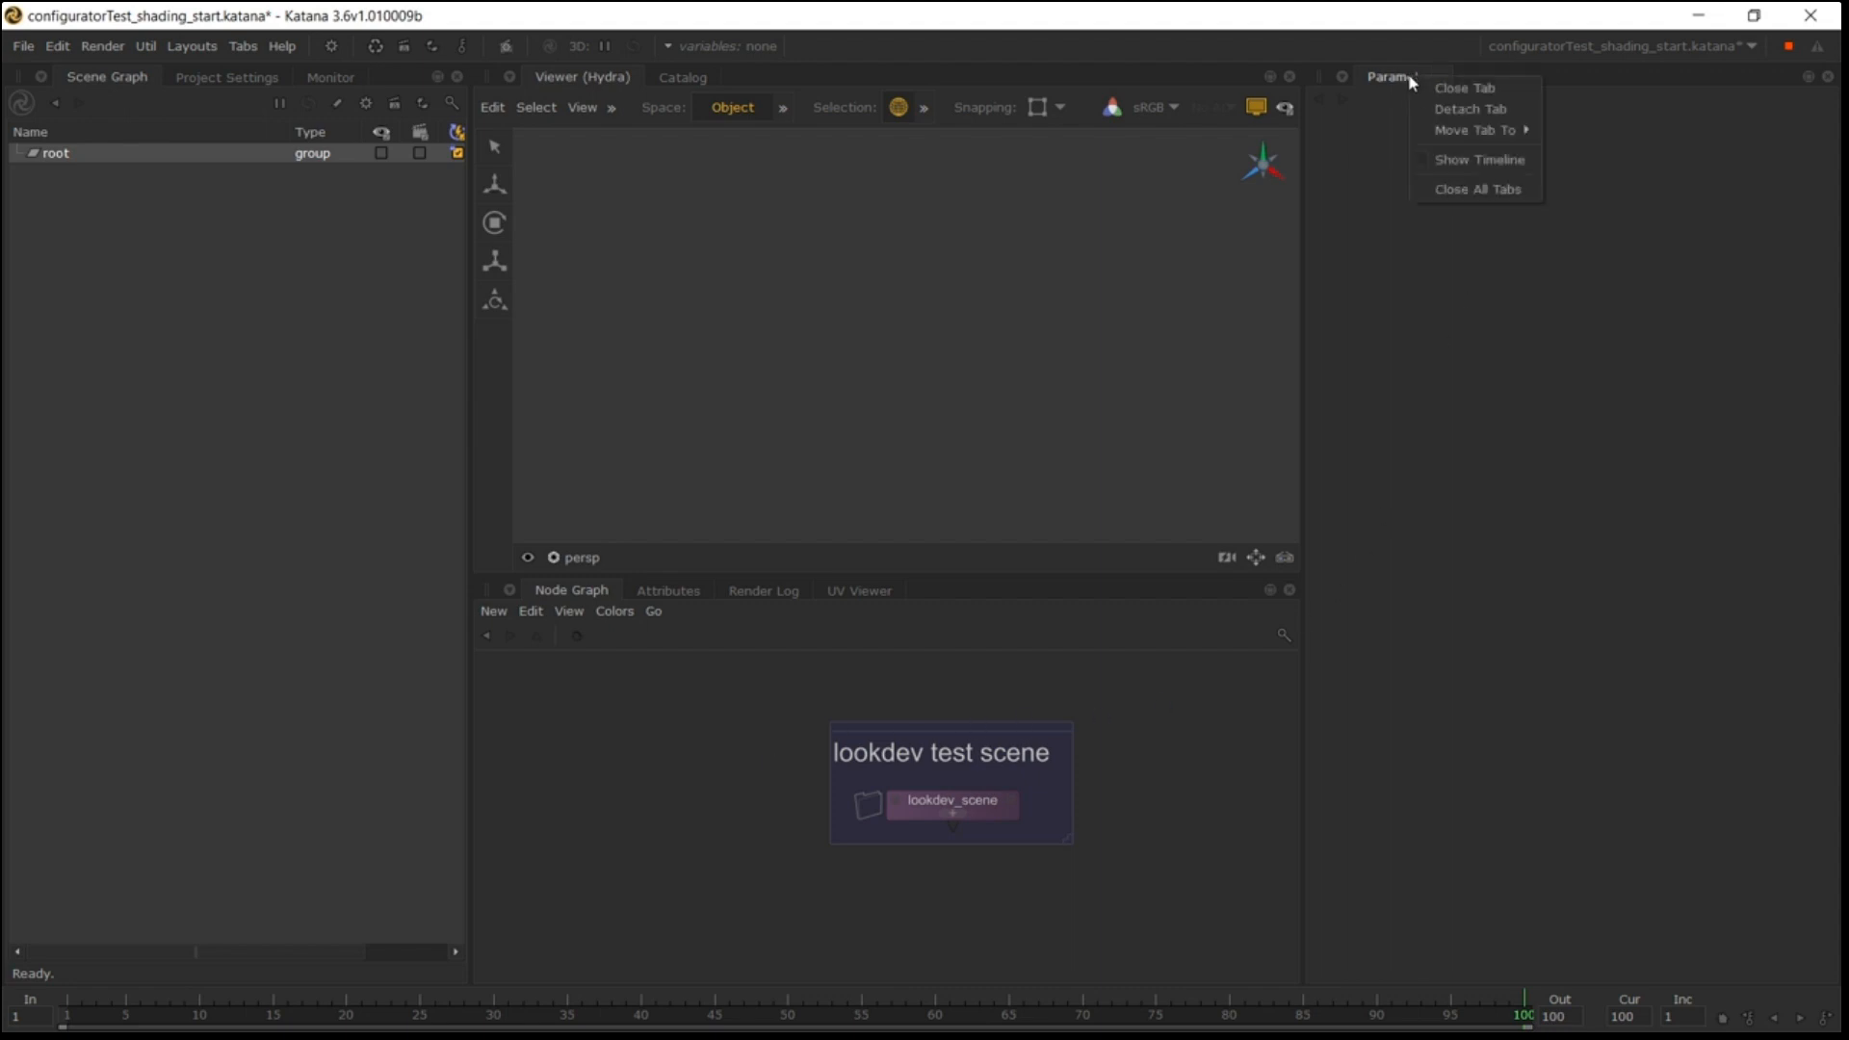
{"action": "mouse_move", "coordinate": [1495, 132]}
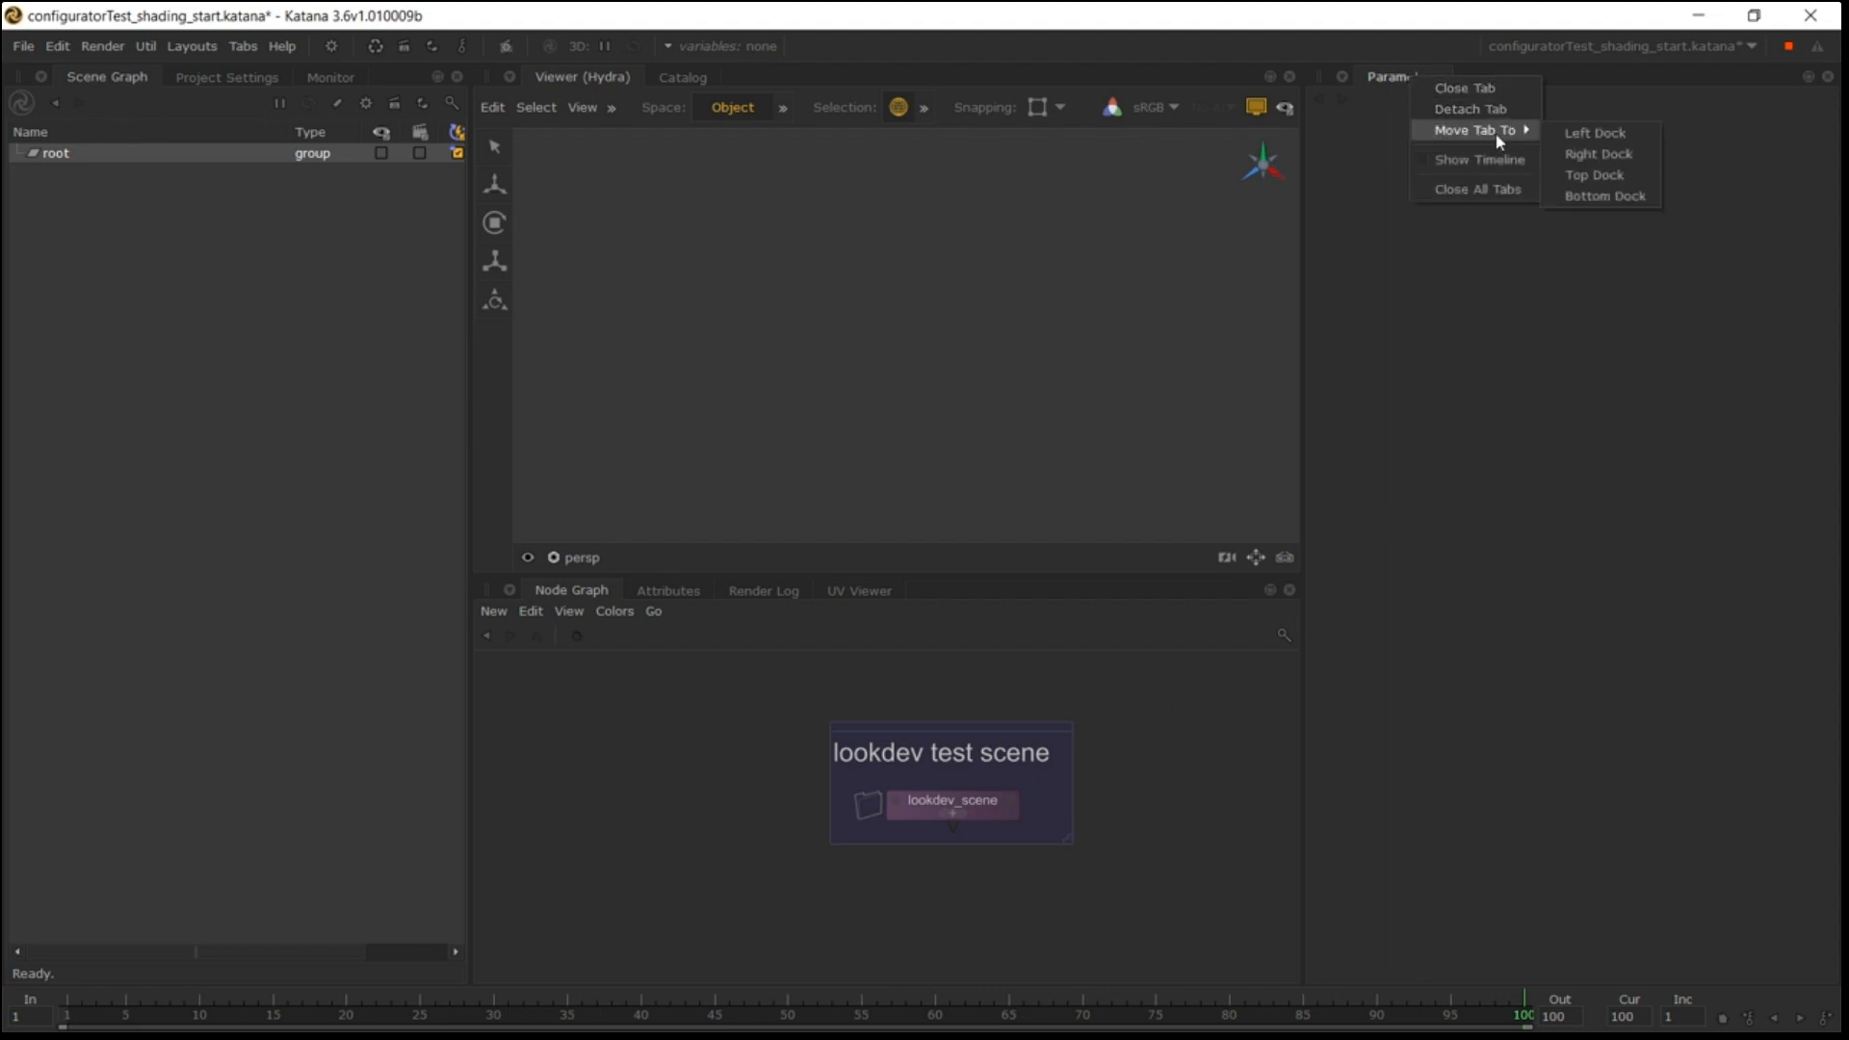
{"action": "left_click", "coordinate": [1620, 158]}
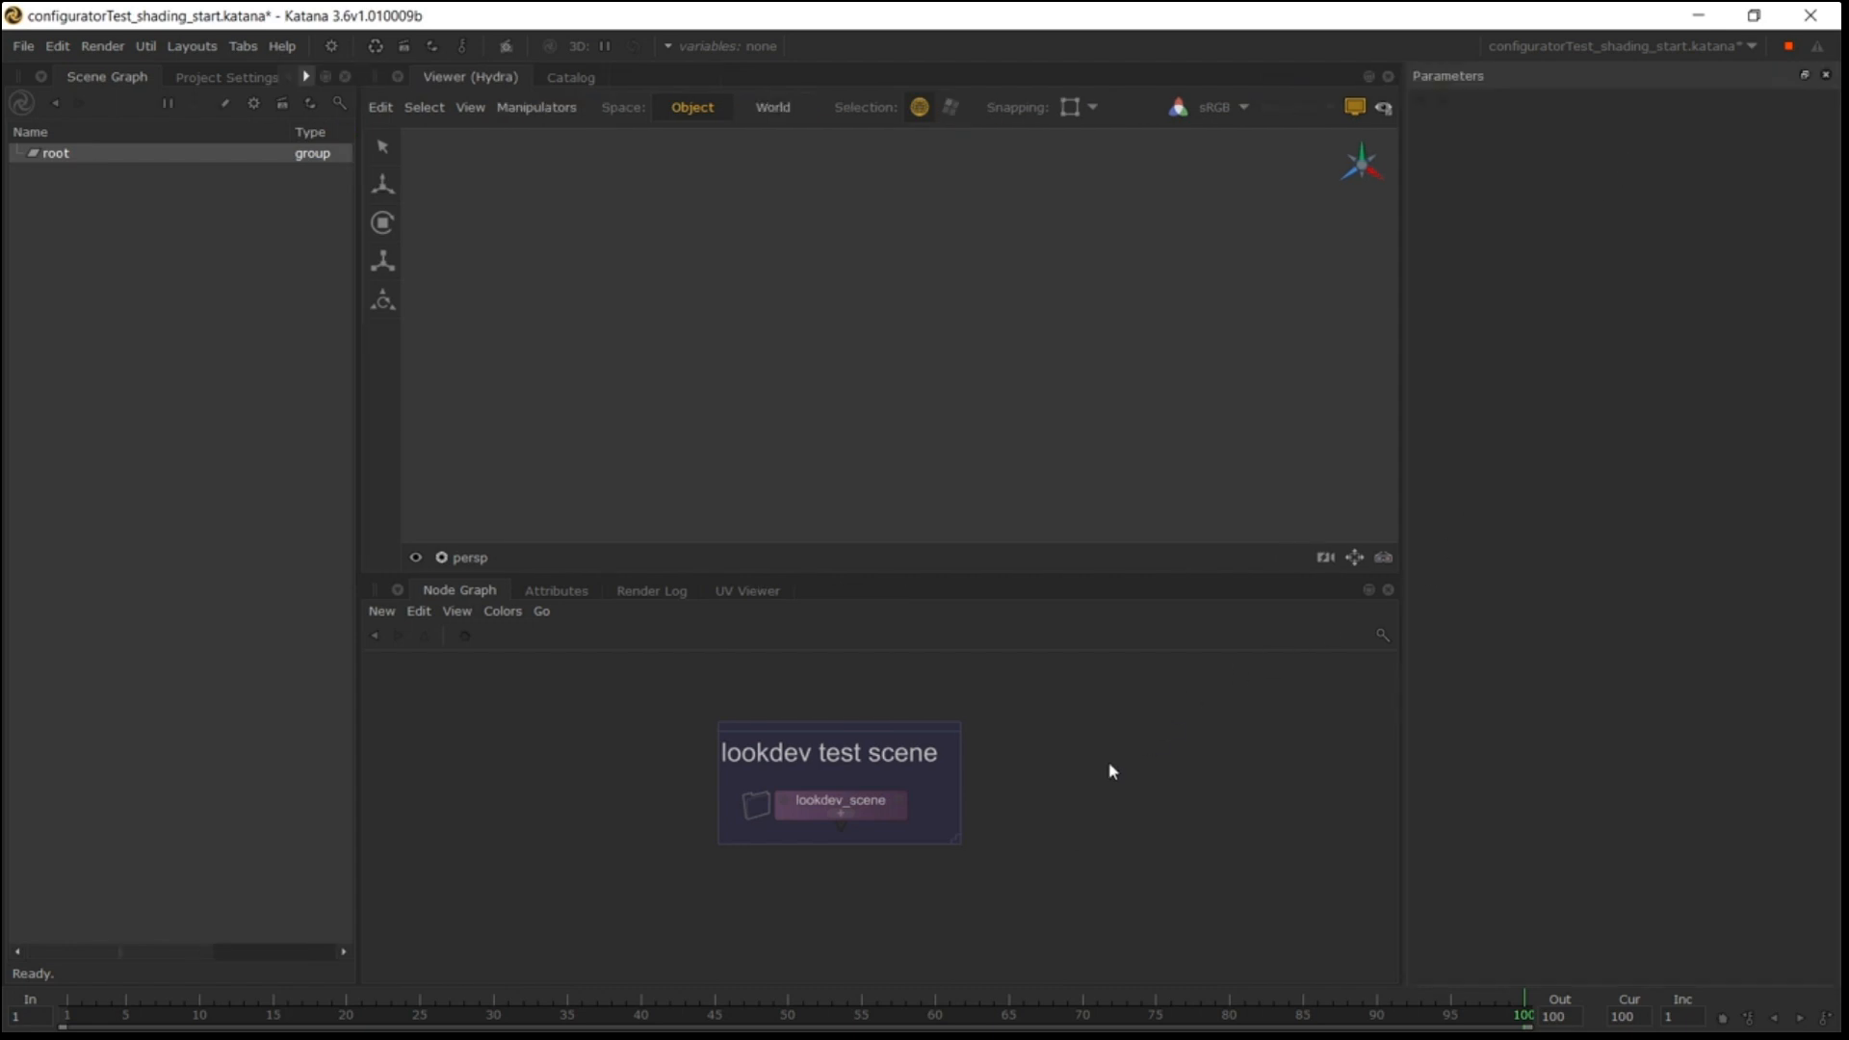
{"action": "key", "text": "space"}
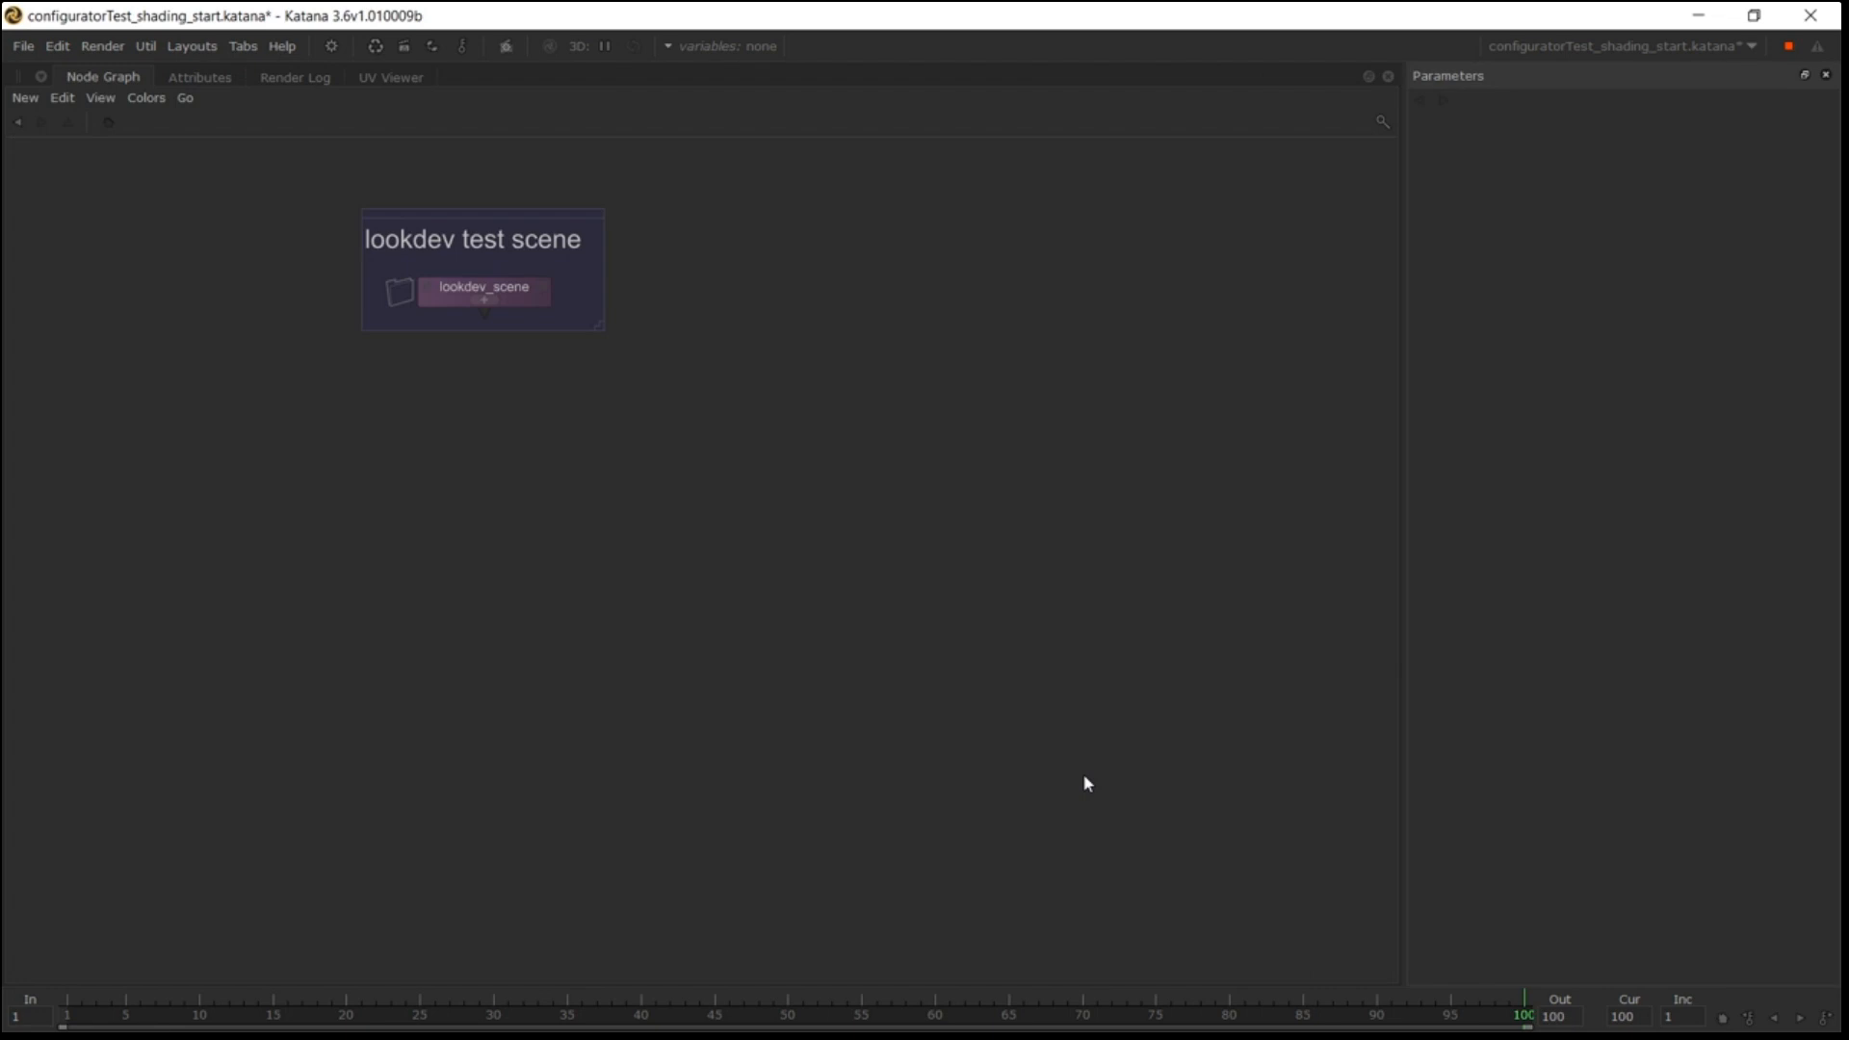
Return the Node Graph to its normal size and widen the Scene Graph pane to show its columns.
{"action": "key", "text": "space"}
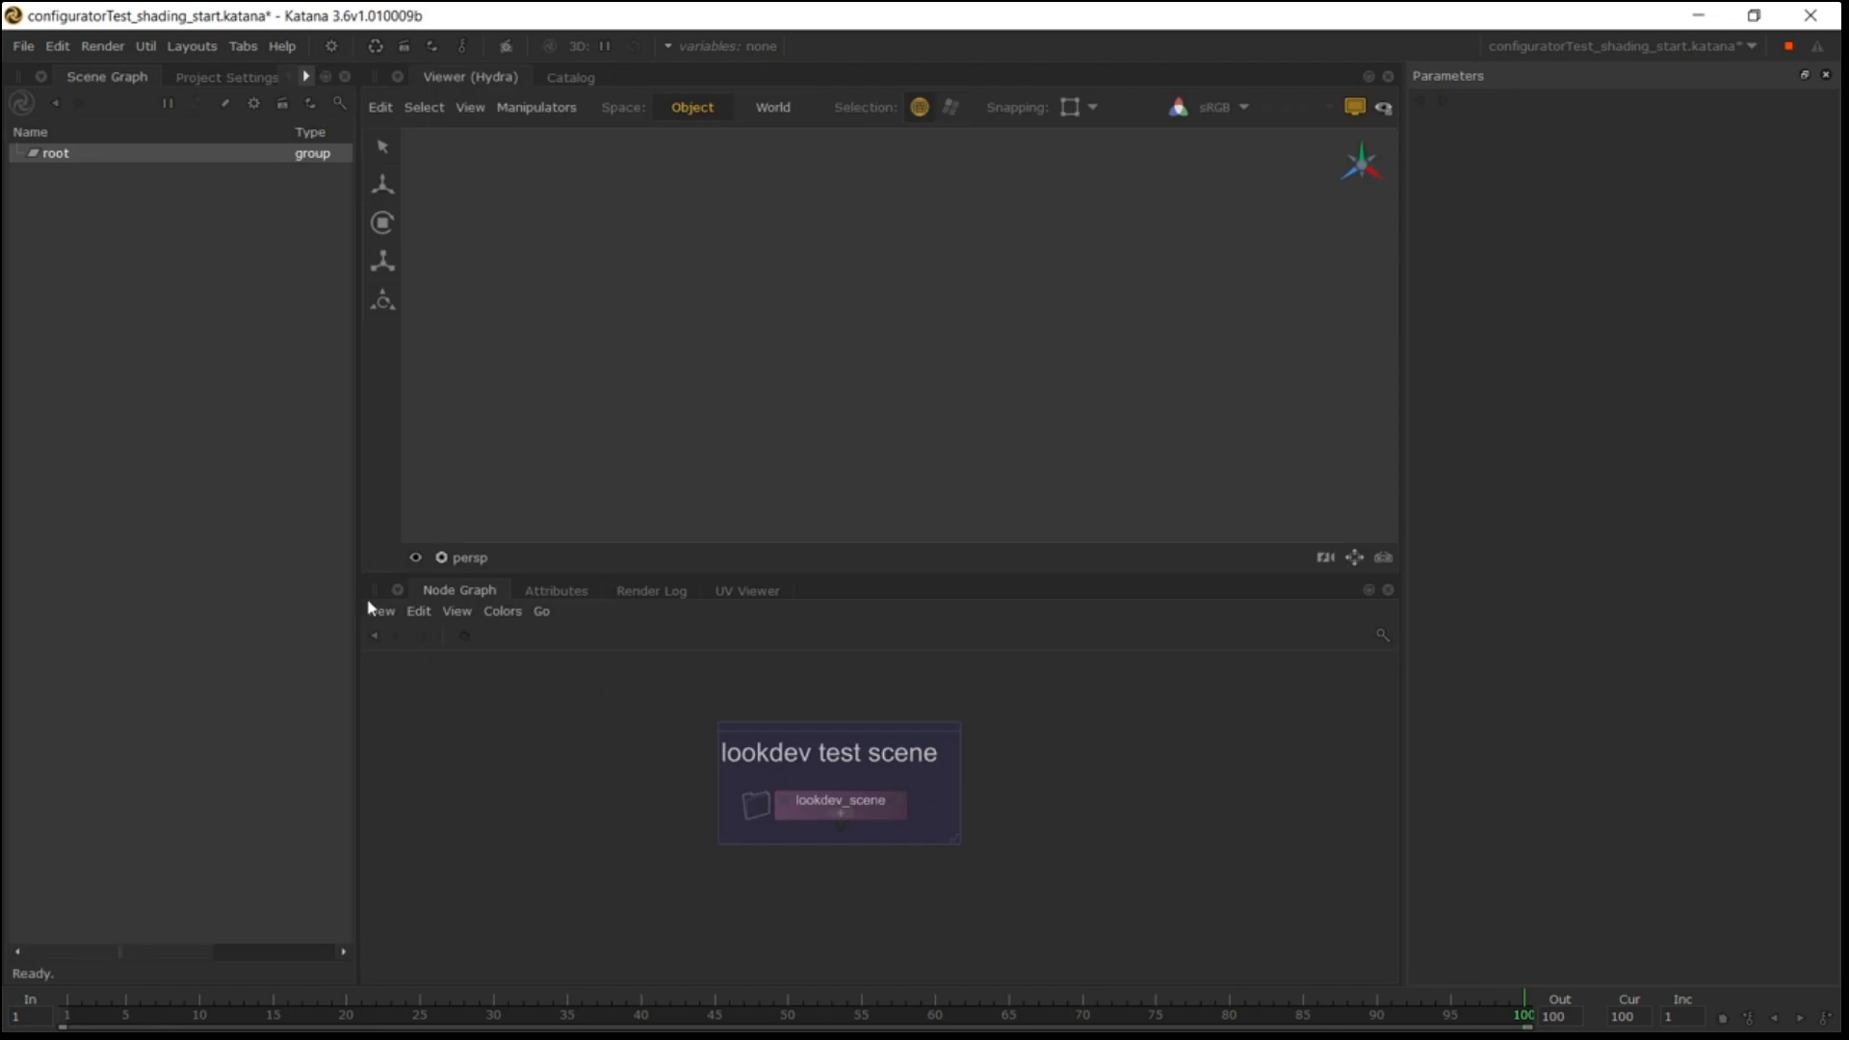
{"action": "left_click_drag", "start_coordinate": [354, 598], "coordinate": [533, 599]}
Add an Alembic_In node beside the lookdev test scene and join it with lookdev_scene through a Merge node.
{"action": "middle_click_drag", "start_coordinate": [811, 781], "coordinate": [761, 754]}
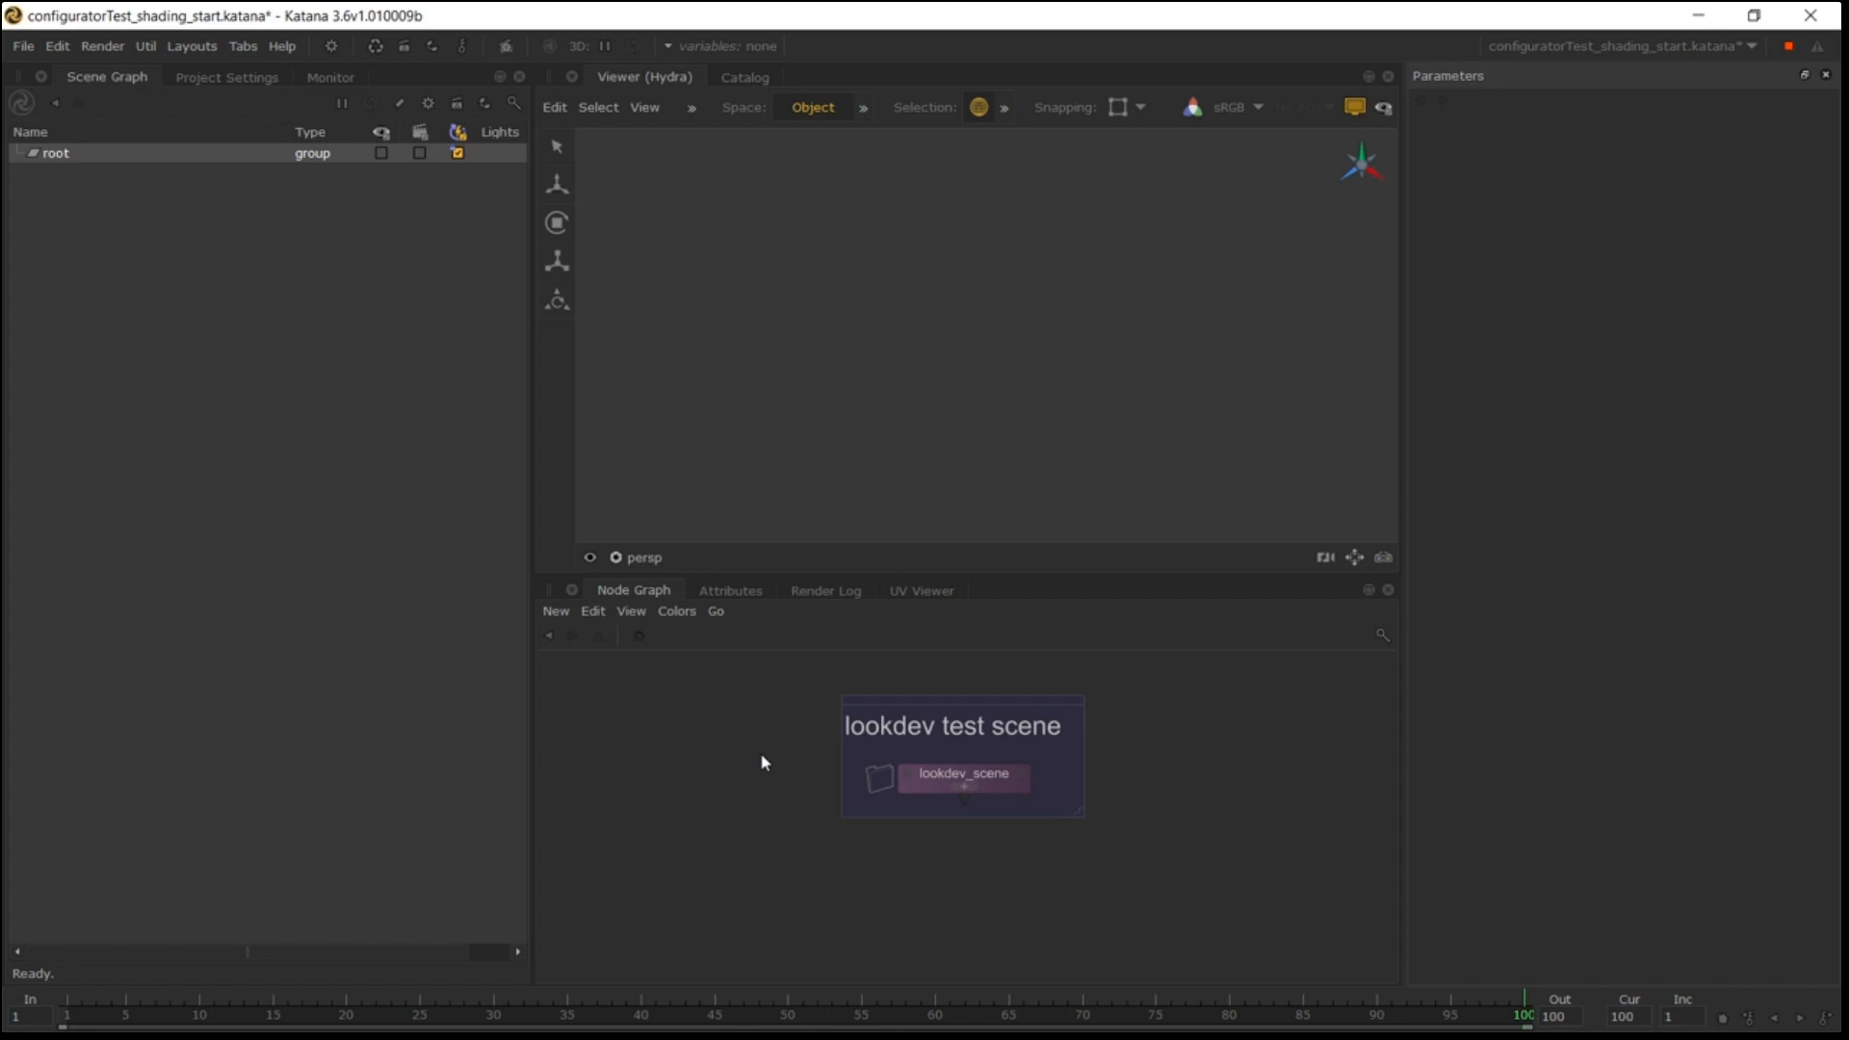
{"action": "key", "text": "Tab"}
{"action": "type", "text": "alem"}
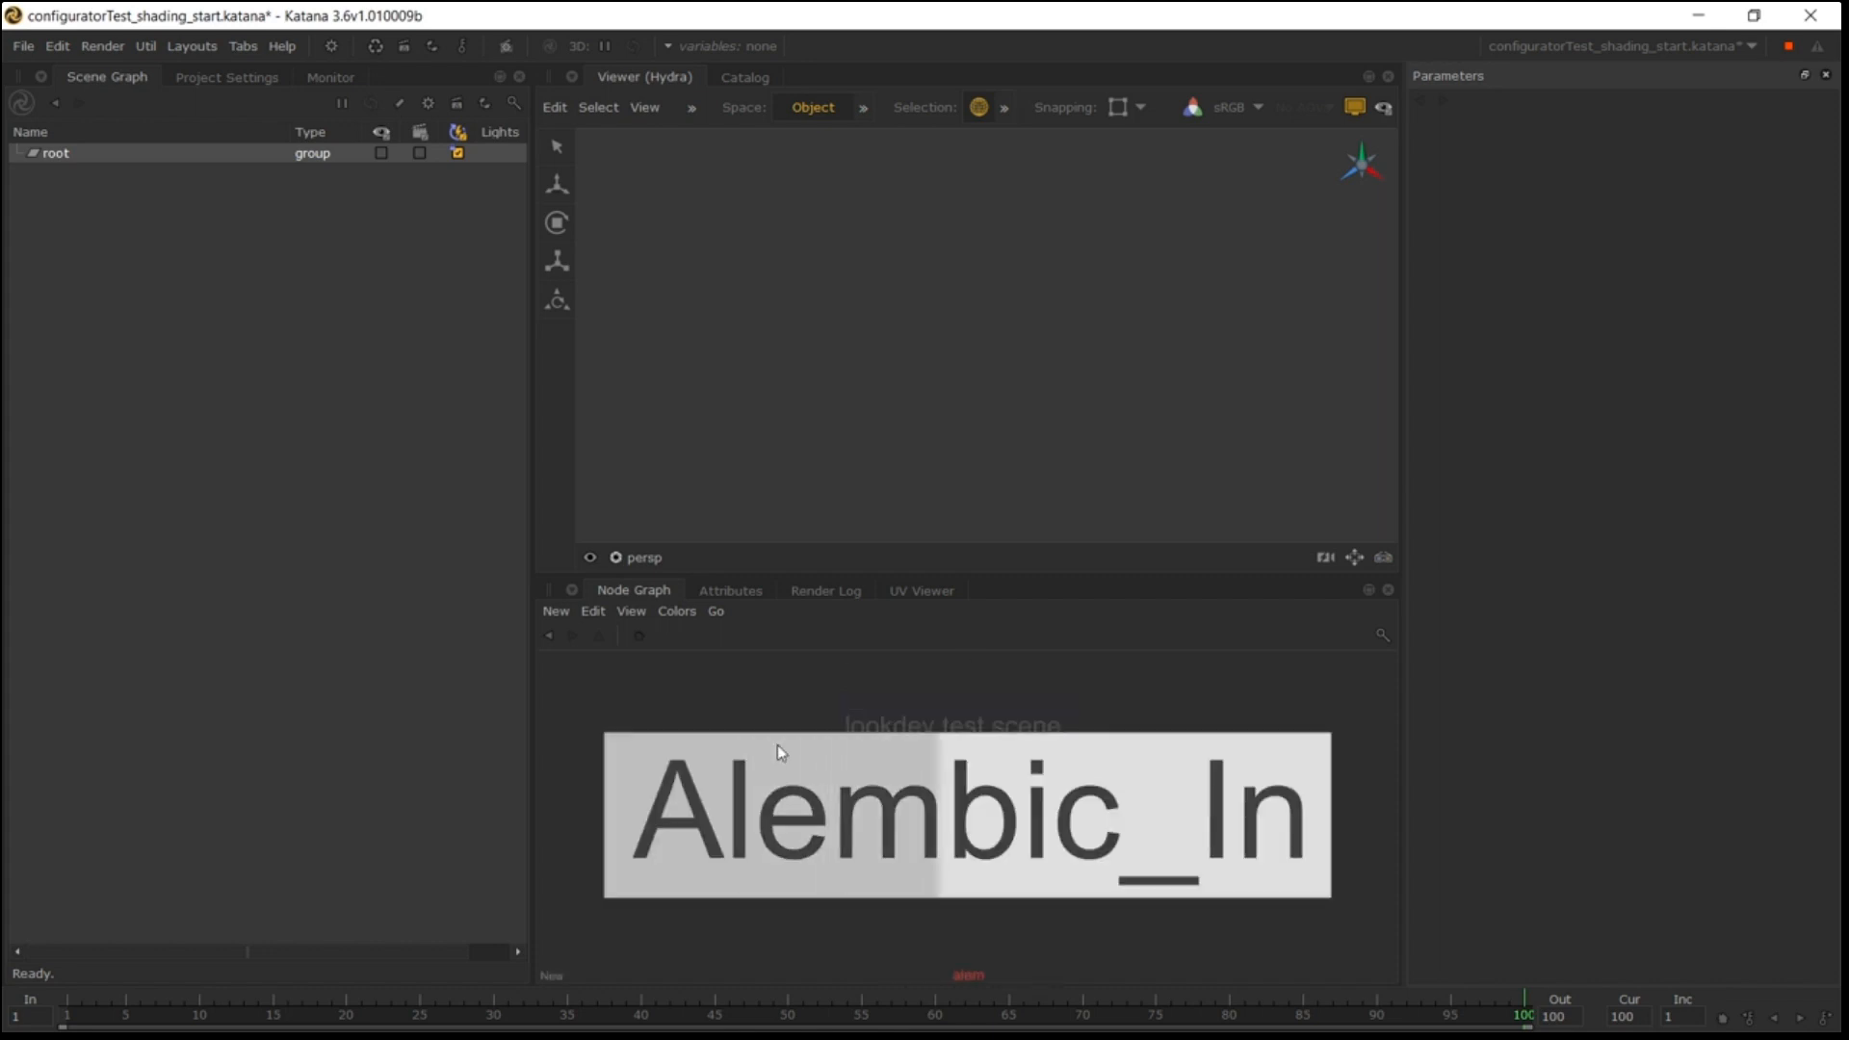
{"action": "key", "text": "Return"}
{"action": "left_click", "coordinate": [722, 779]}
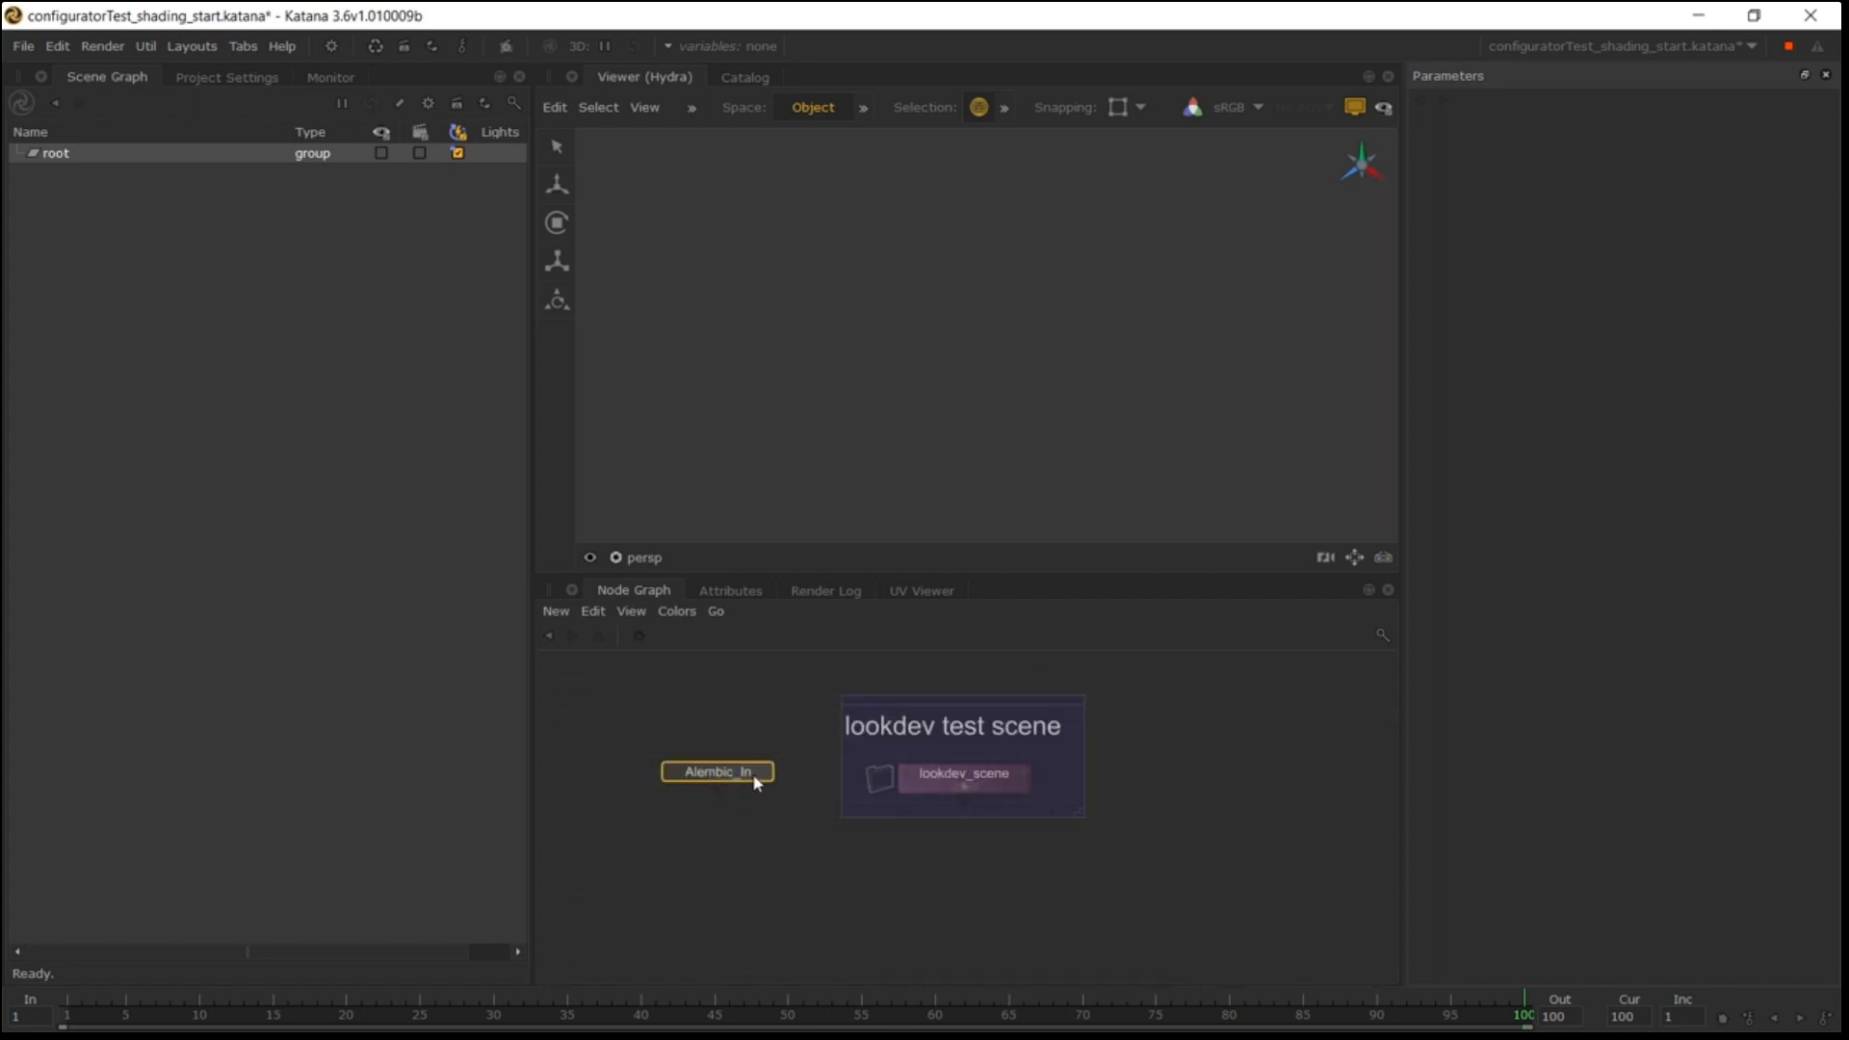
{"action": "left_click", "coordinate": [924, 778]}
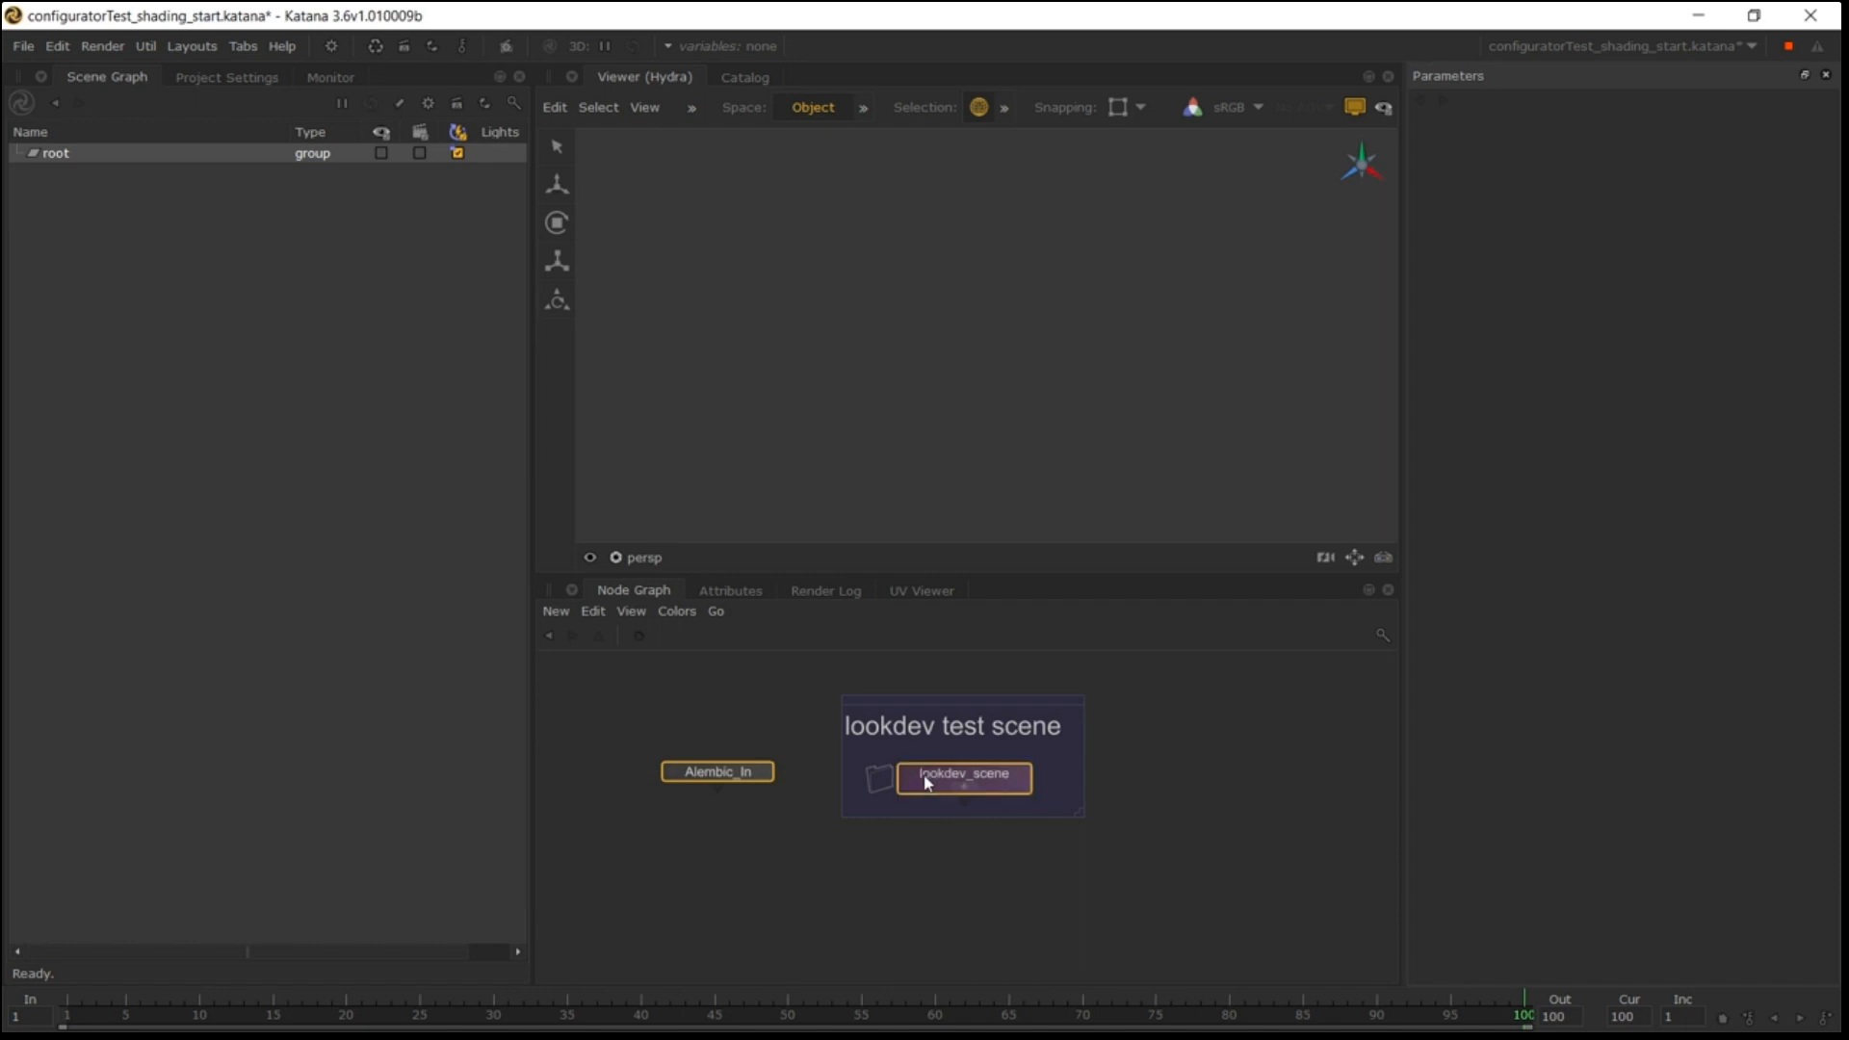
{"action": "key", "text": "m"}
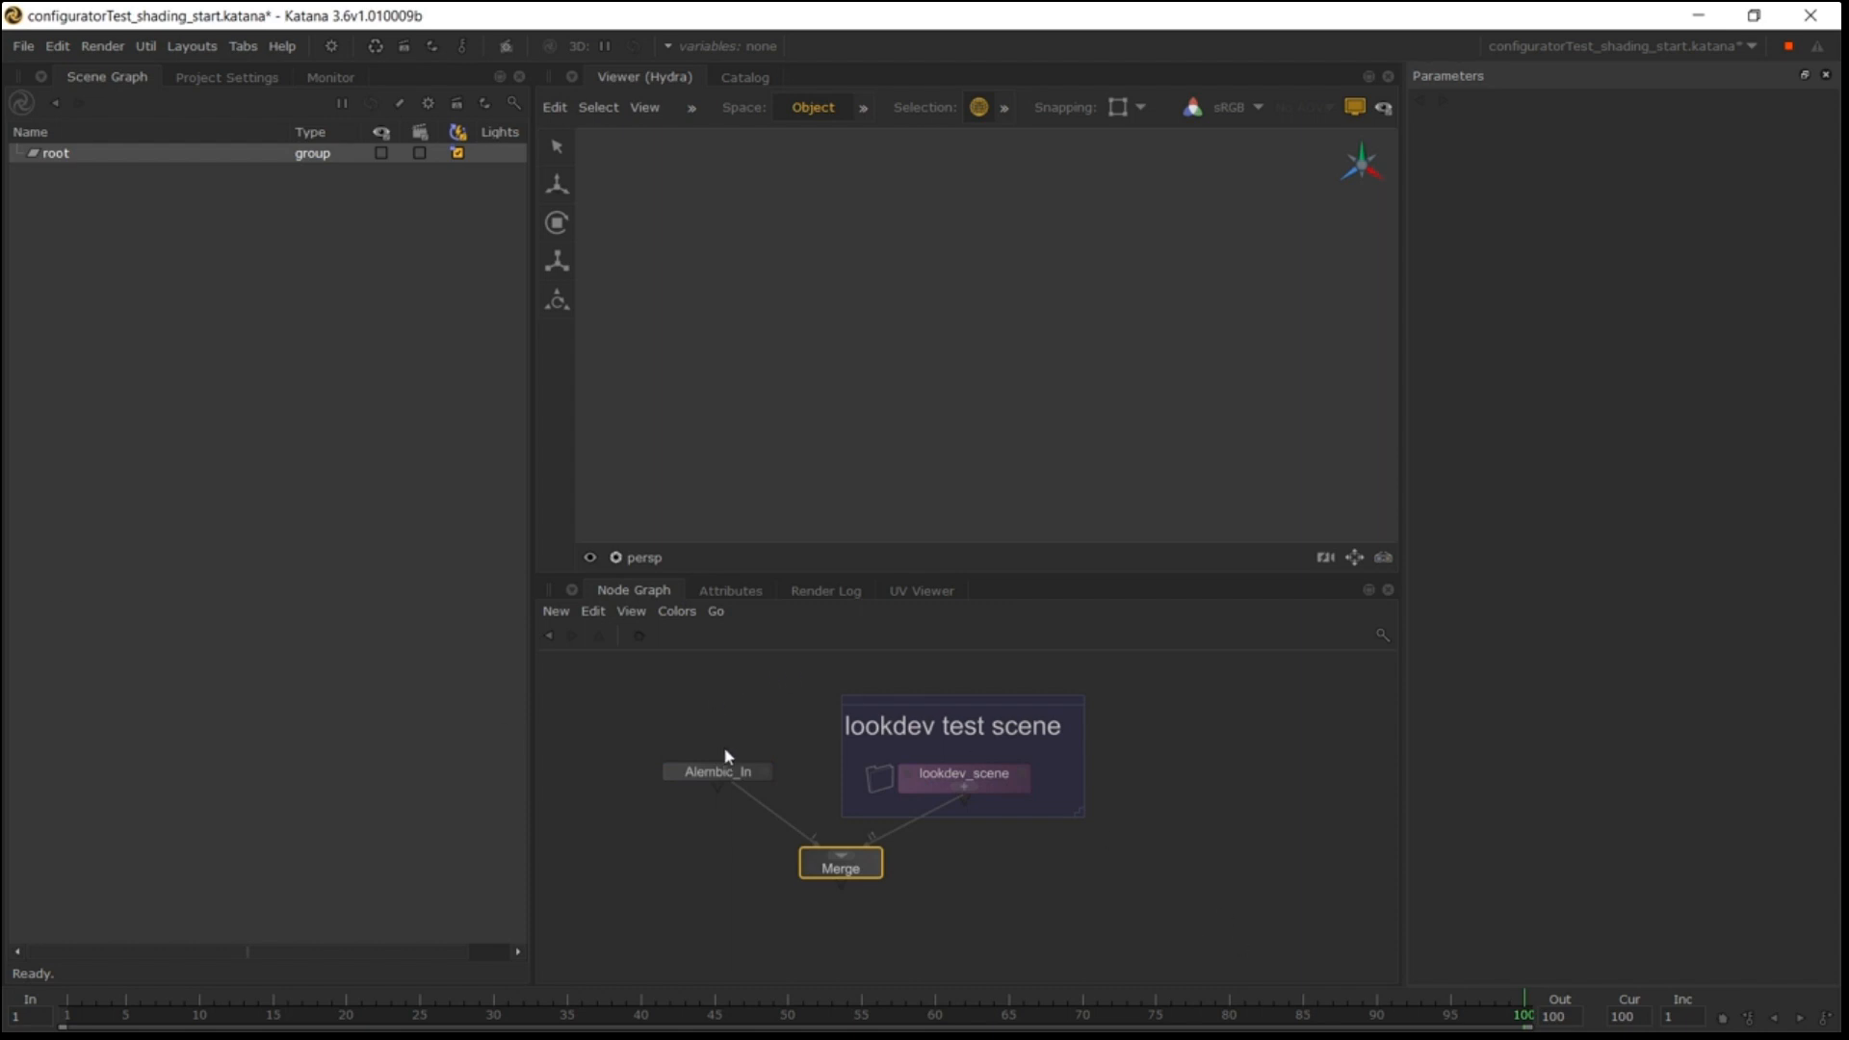
Load Equinox_v17.abc as the abcAsset of the Alembic_In node.
{"action": "left_click", "coordinate": [759, 774]}
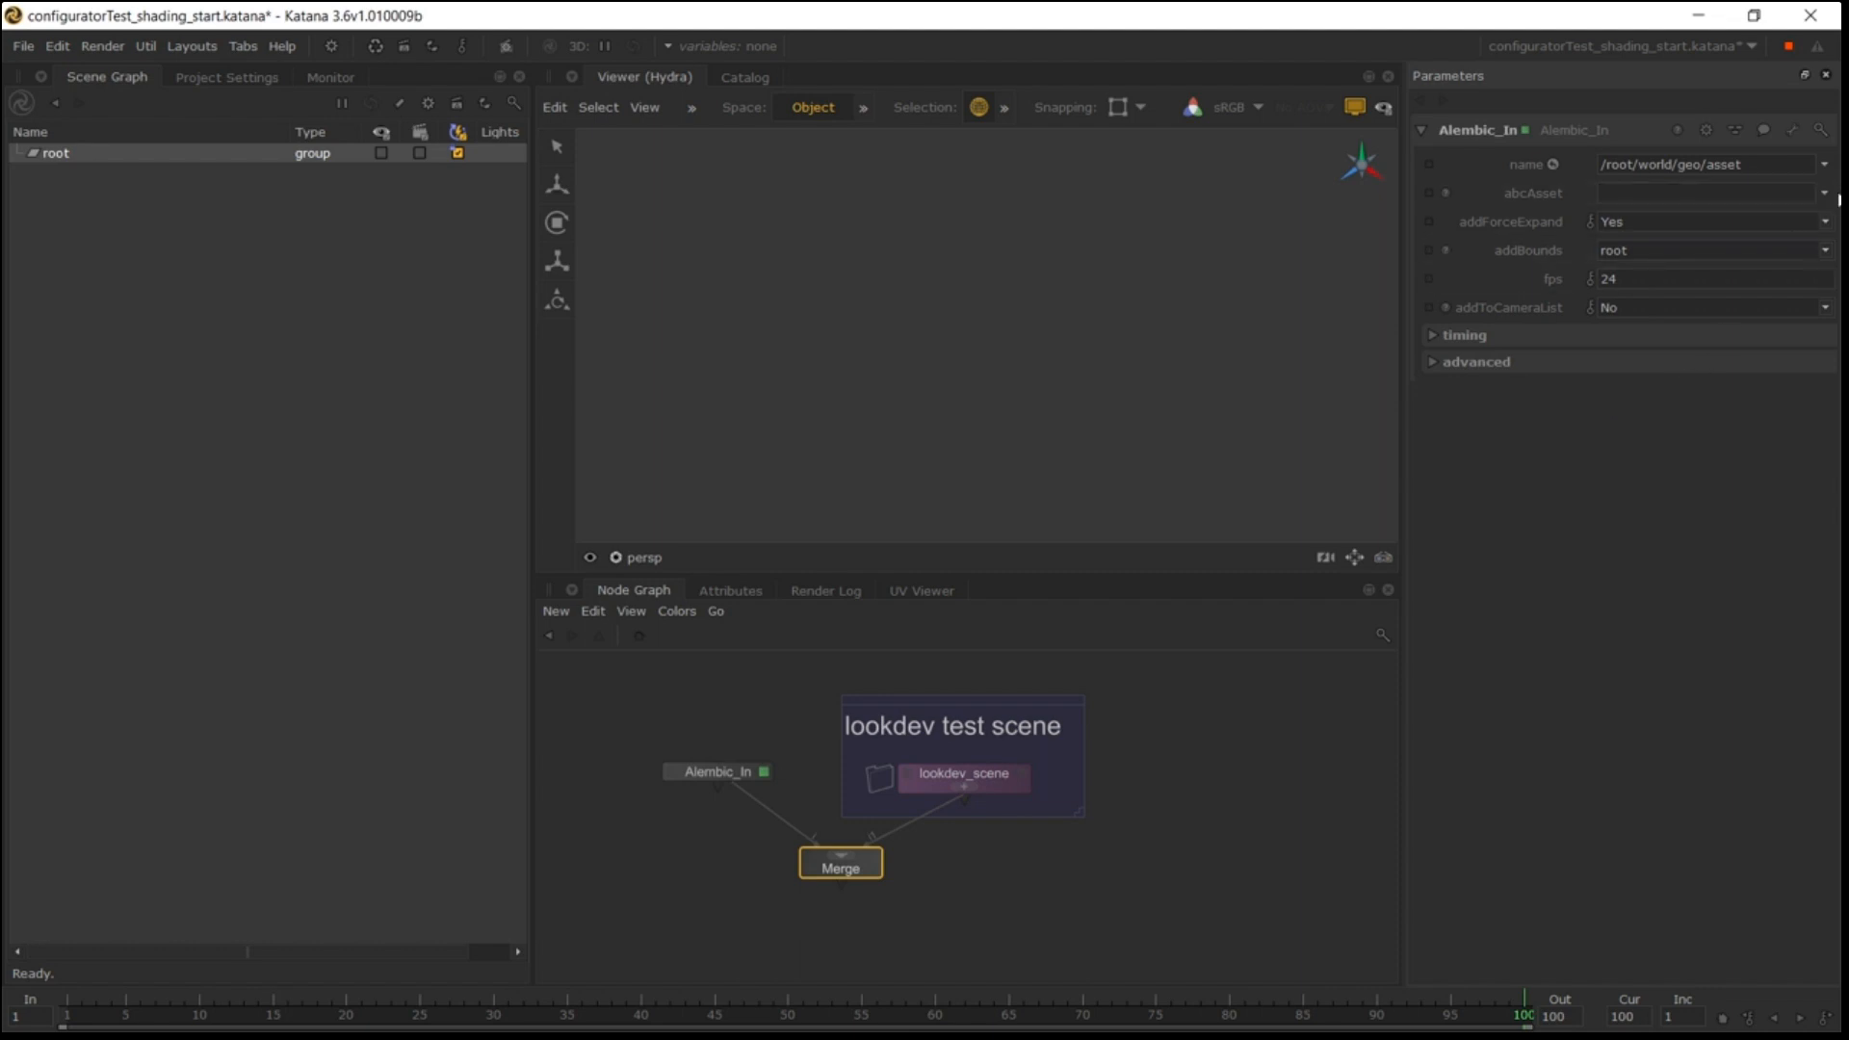
{"action": "left_click", "coordinate": [1825, 198]}
{"action": "left_click", "coordinate": [1765, 216]}
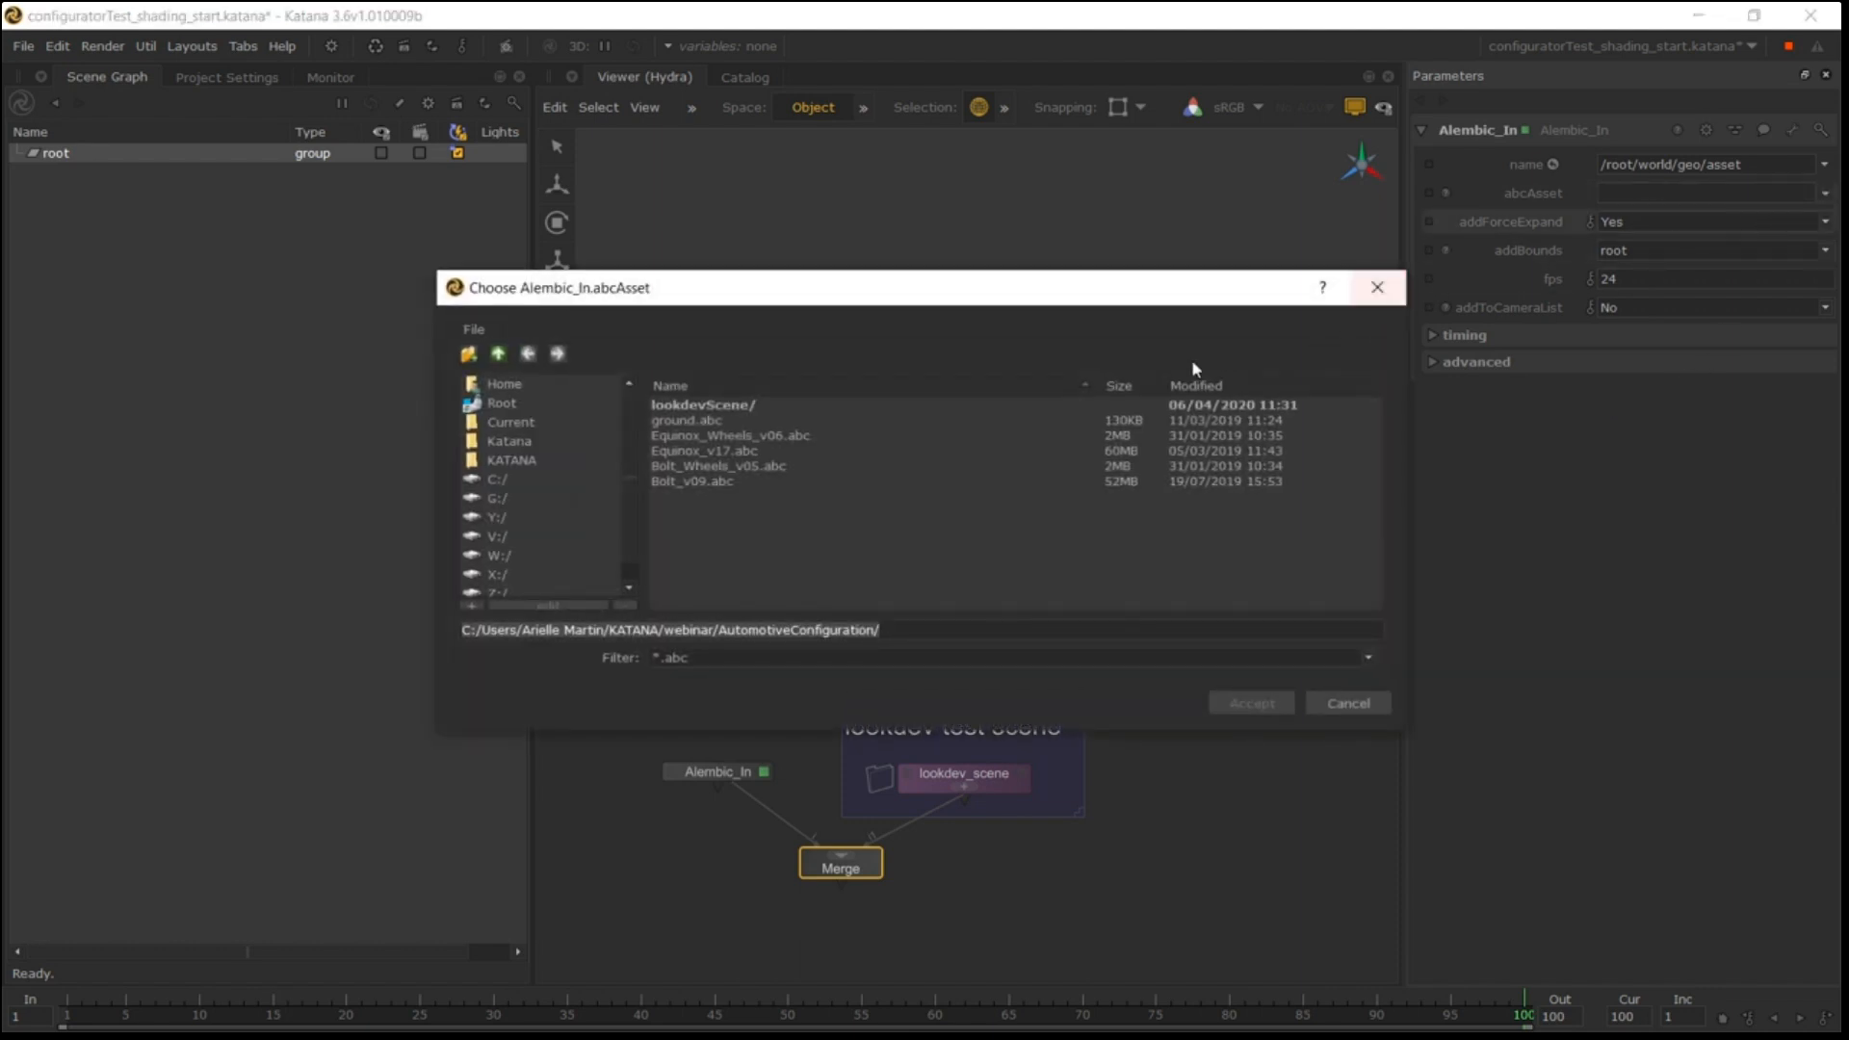
{"action": "left_click", "coordinate": [754, 454]}
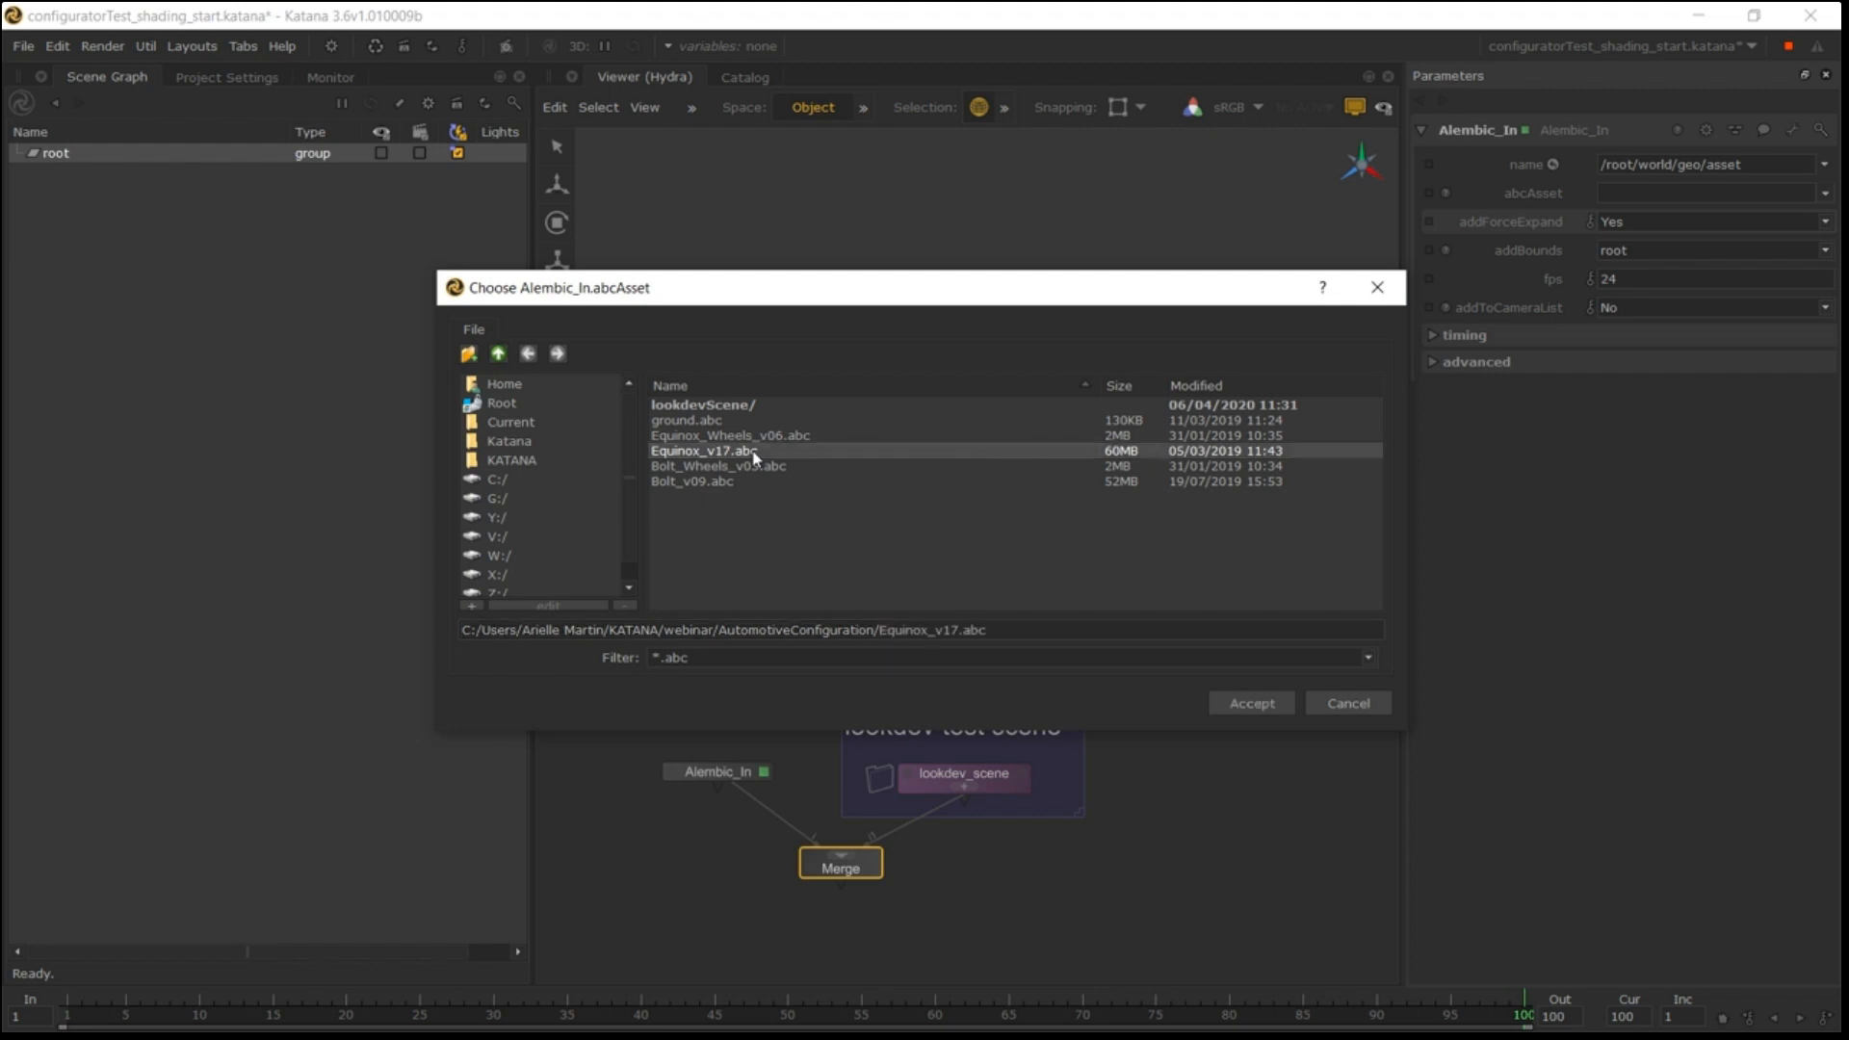
{"action": "left_click", "coordinate": [1245, 703]}
Rename the Alembic_In node as Alembic_Equinox.
{"action": "left_click", "coordinate": [755, 778]}
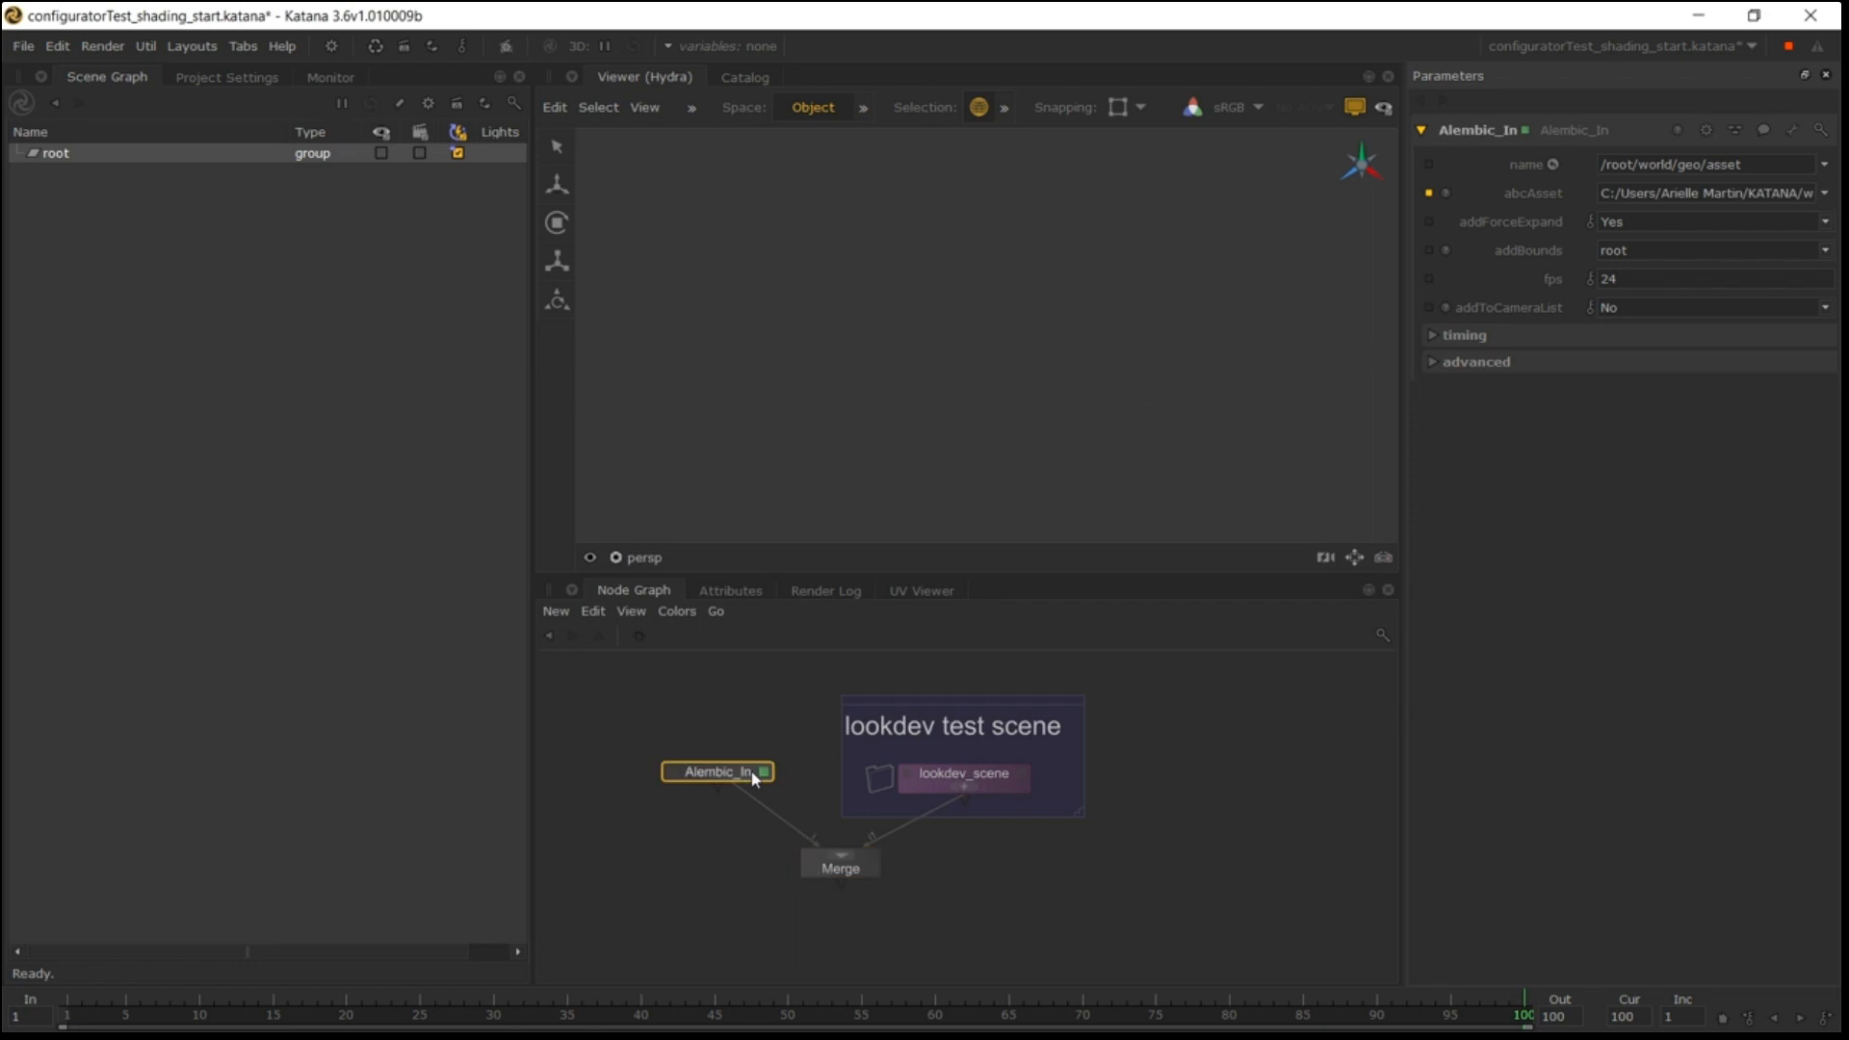
{"action": "double_click", "coordinate": [755, 773]}
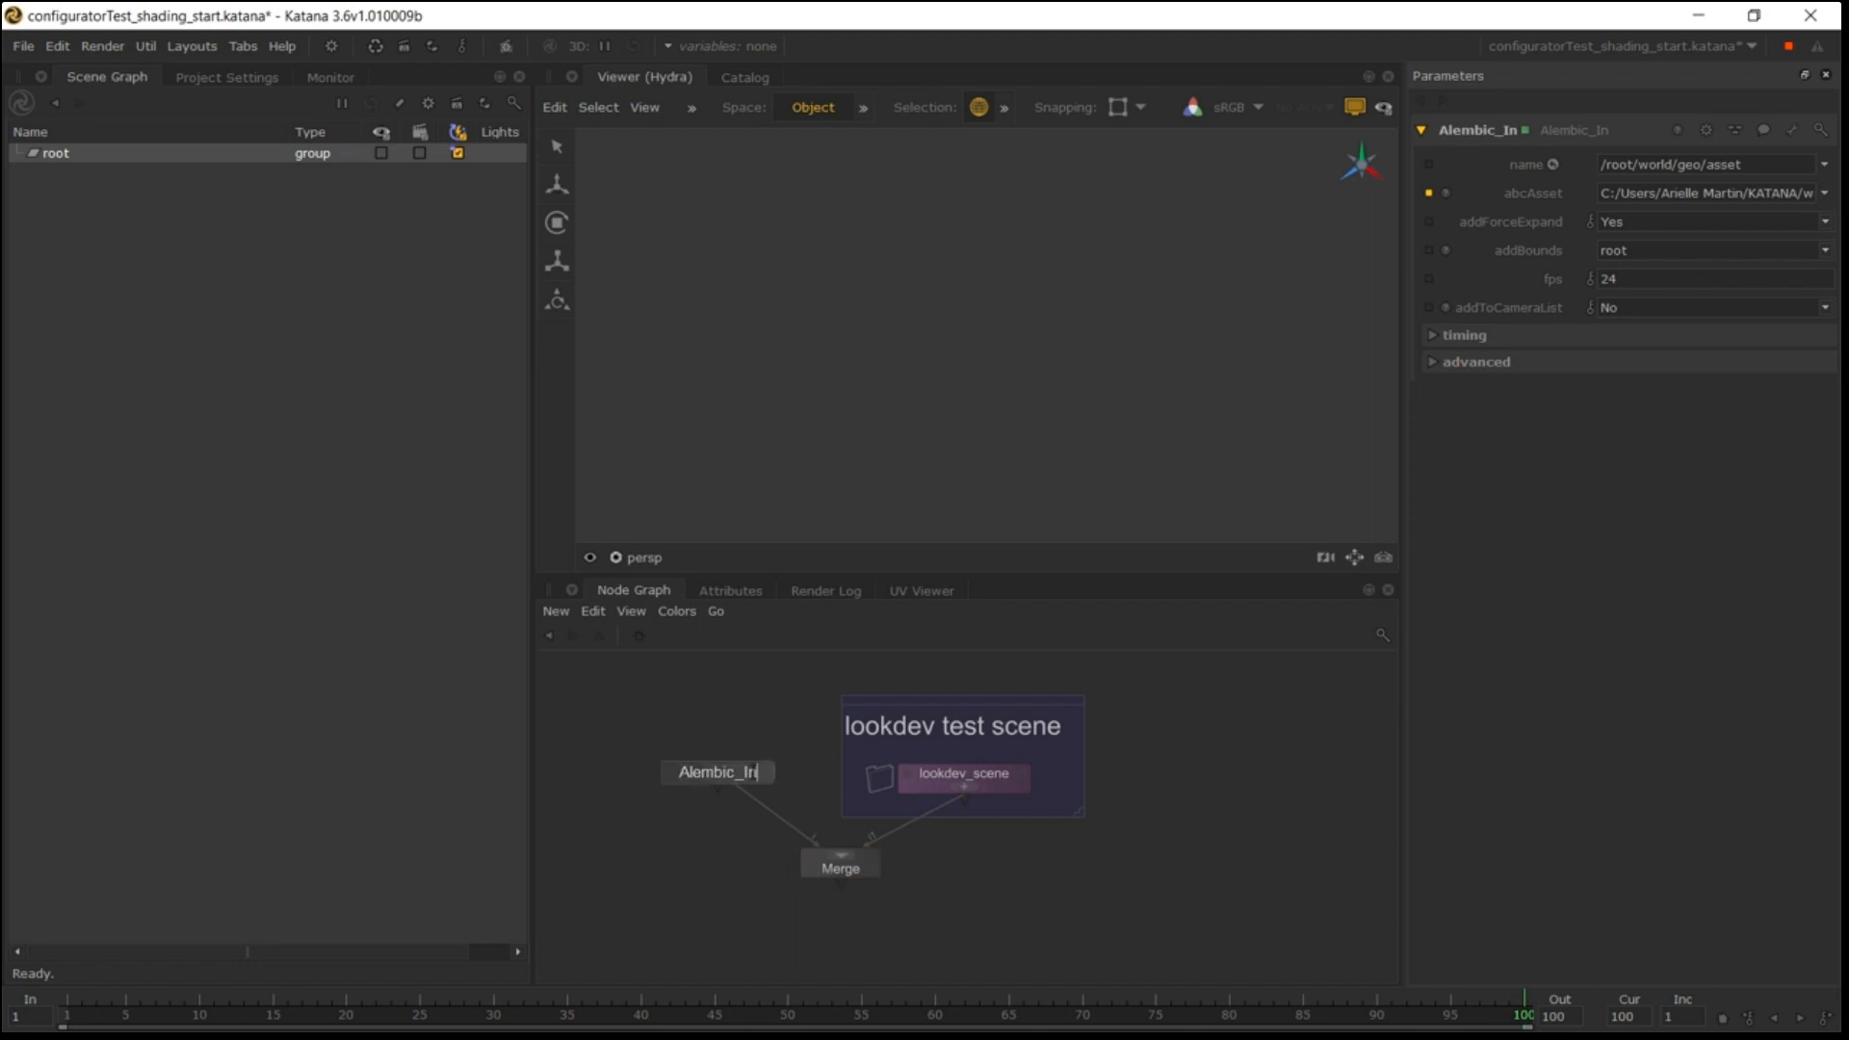
{"action": "key", "text": "BackSpace"}
{"action": "key", "text": "BackSpace"}
{"action": "type", "text": "Eo"}
{"action": "type", "text": "uinox"}
{"action": "key", "text": "Return"}
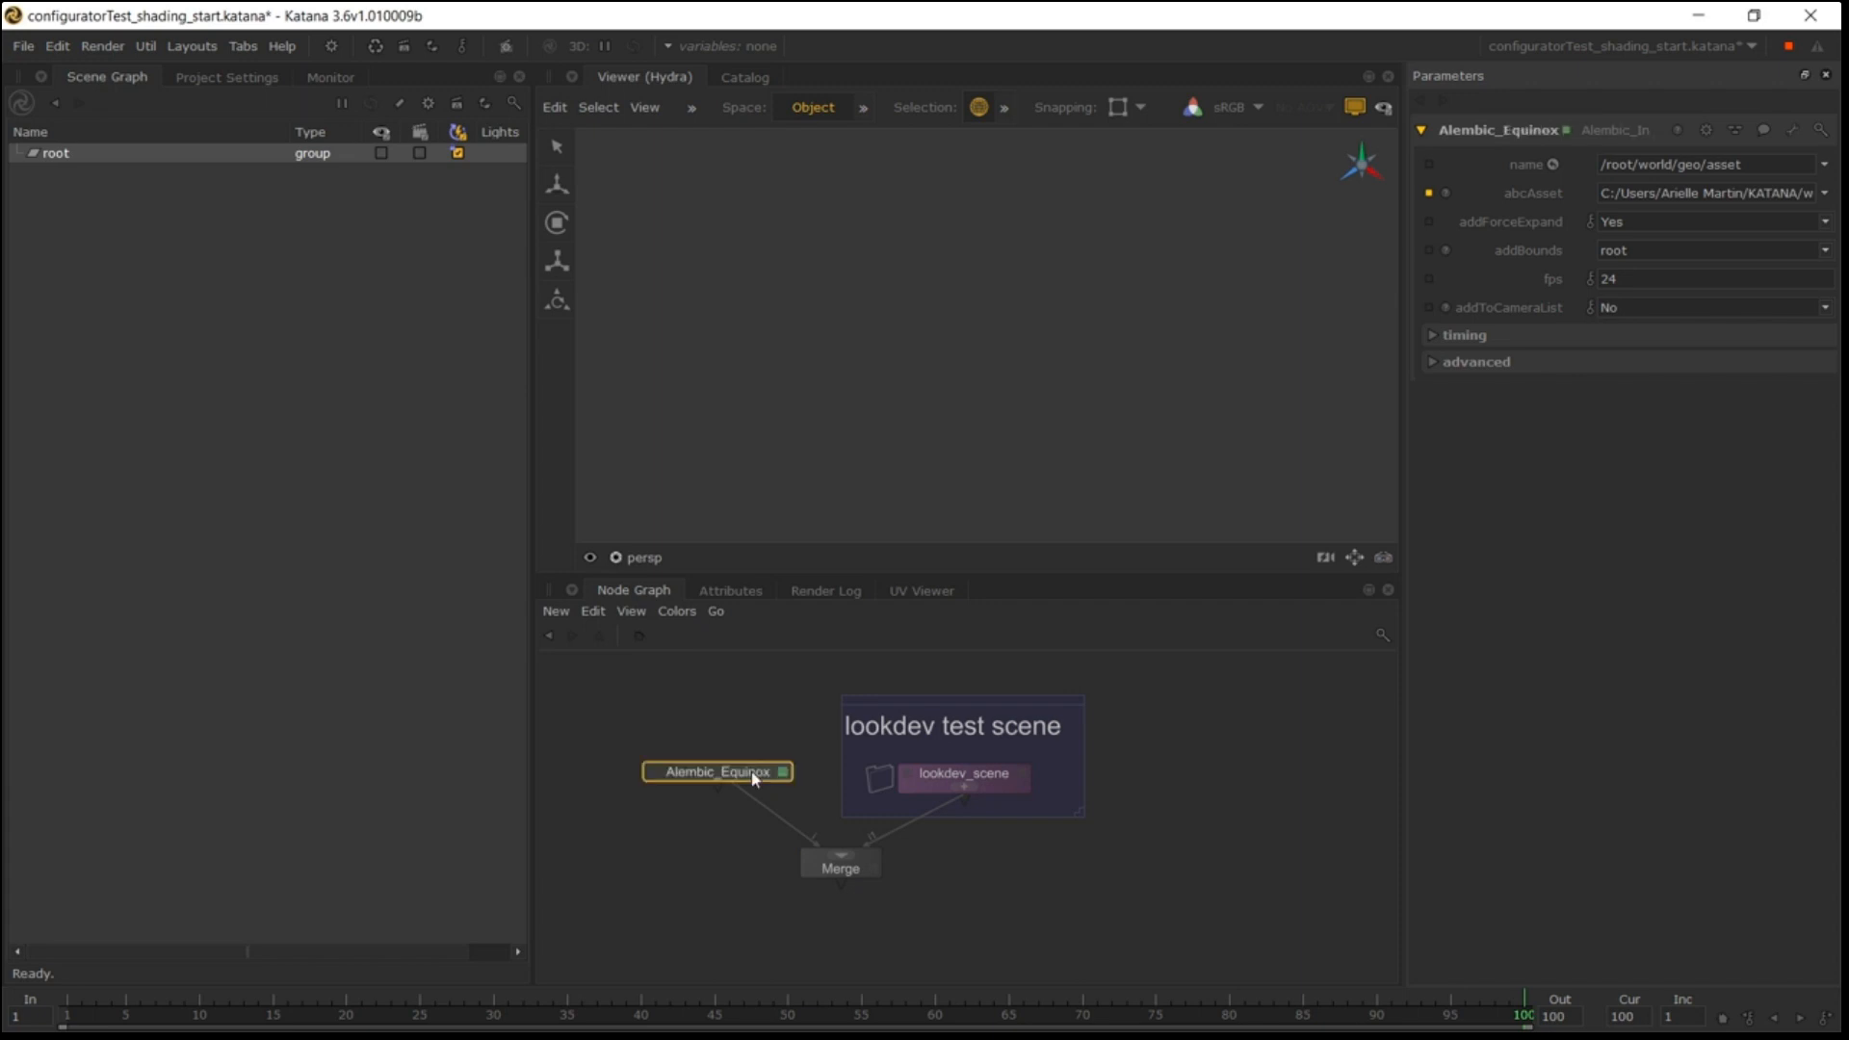
Add an Importomatic node beside the Merge node, open its parameters and delete it.
{"action": "left_click", "coordinate": [662, 813]}
{"action": "key", "text": "Tab"}
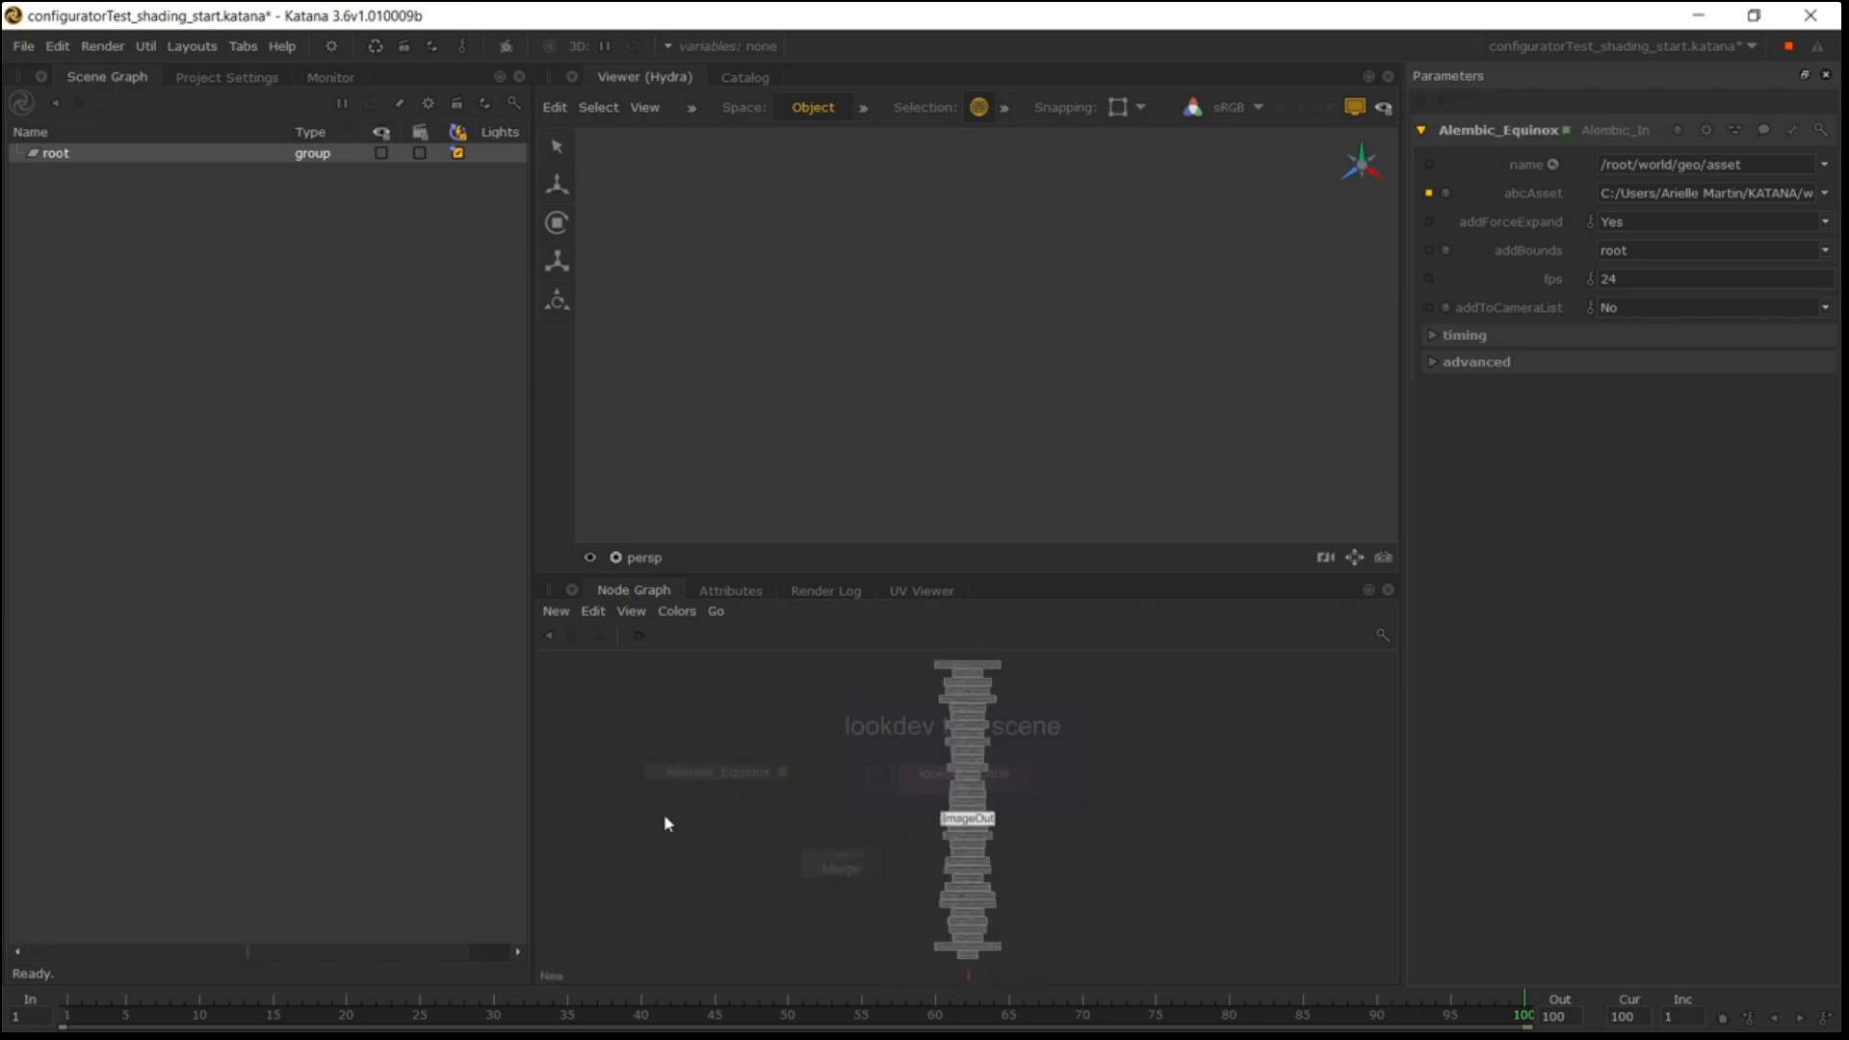
{"action": "type", "text": "Importomatic"}
{"action": "key", "text": "Return"}
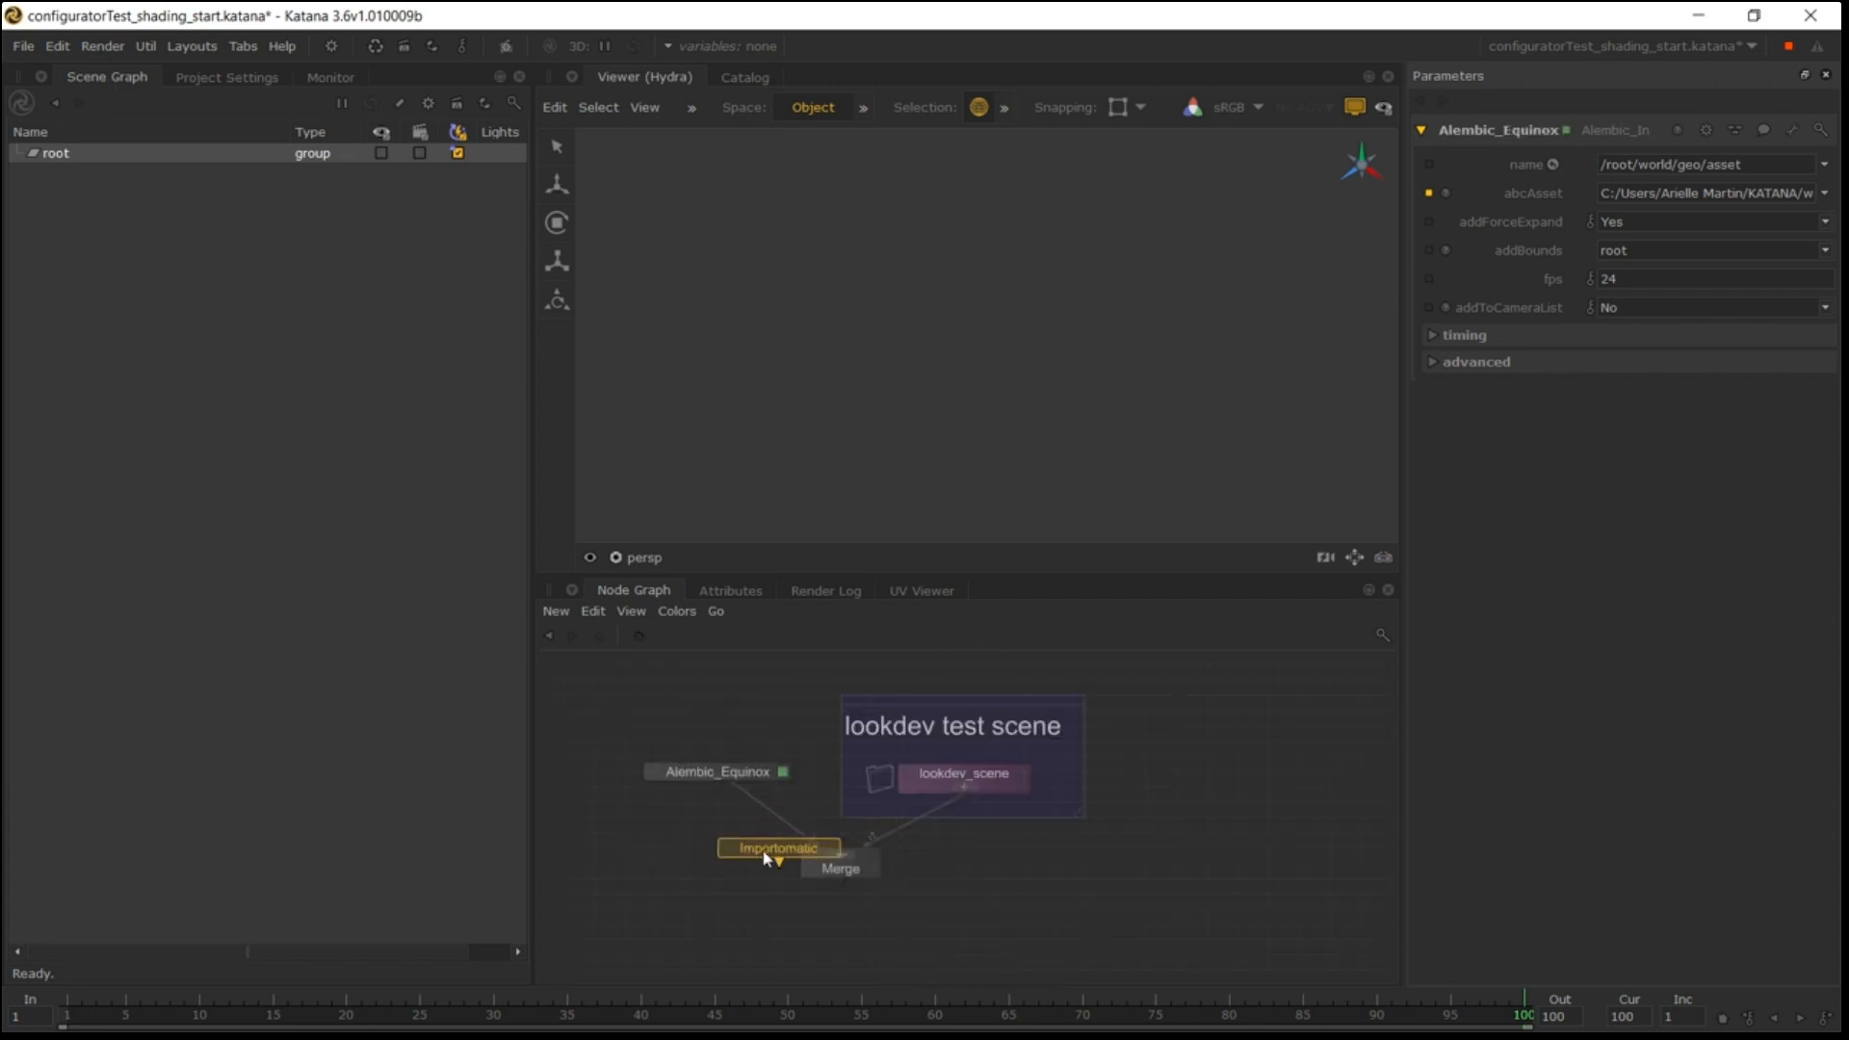
{"action": "left_click", "coordinate": [699, 873]}
{"action": "double_click", "coordinate": [696, 864]}
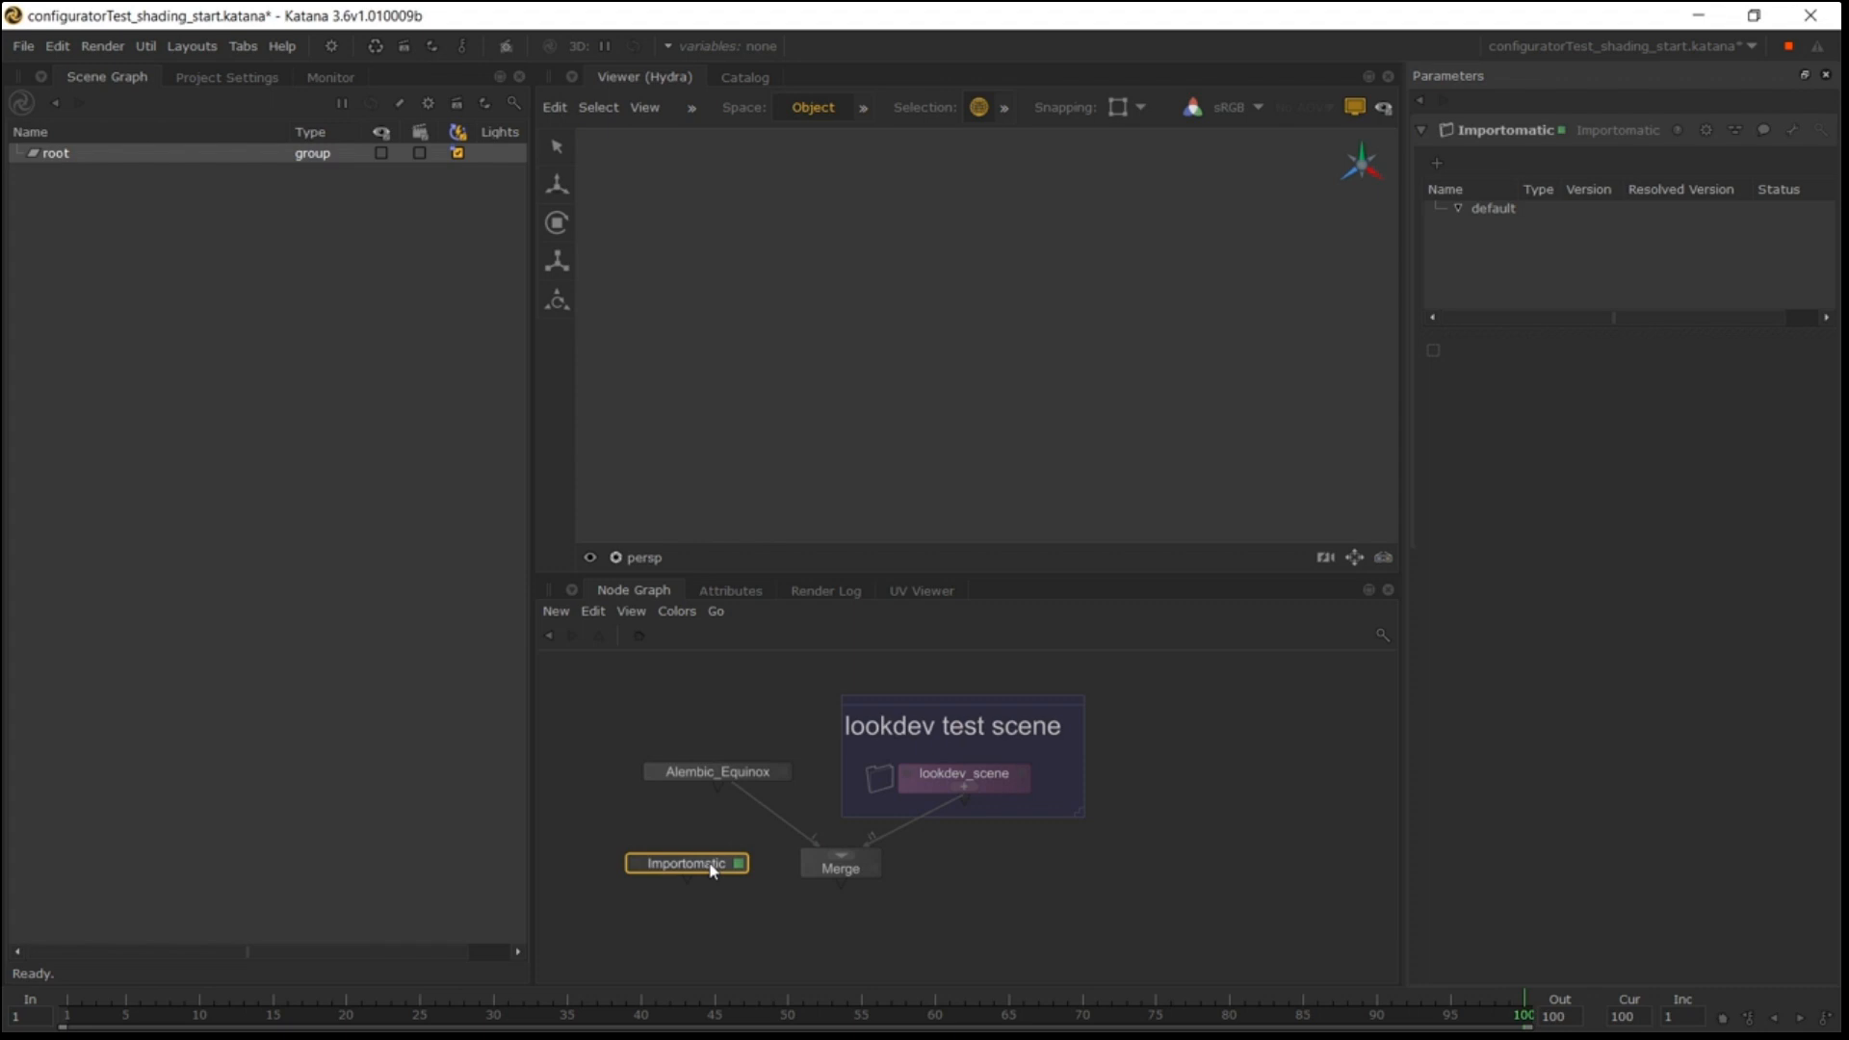
{"action": "key", "text": "Delete"}
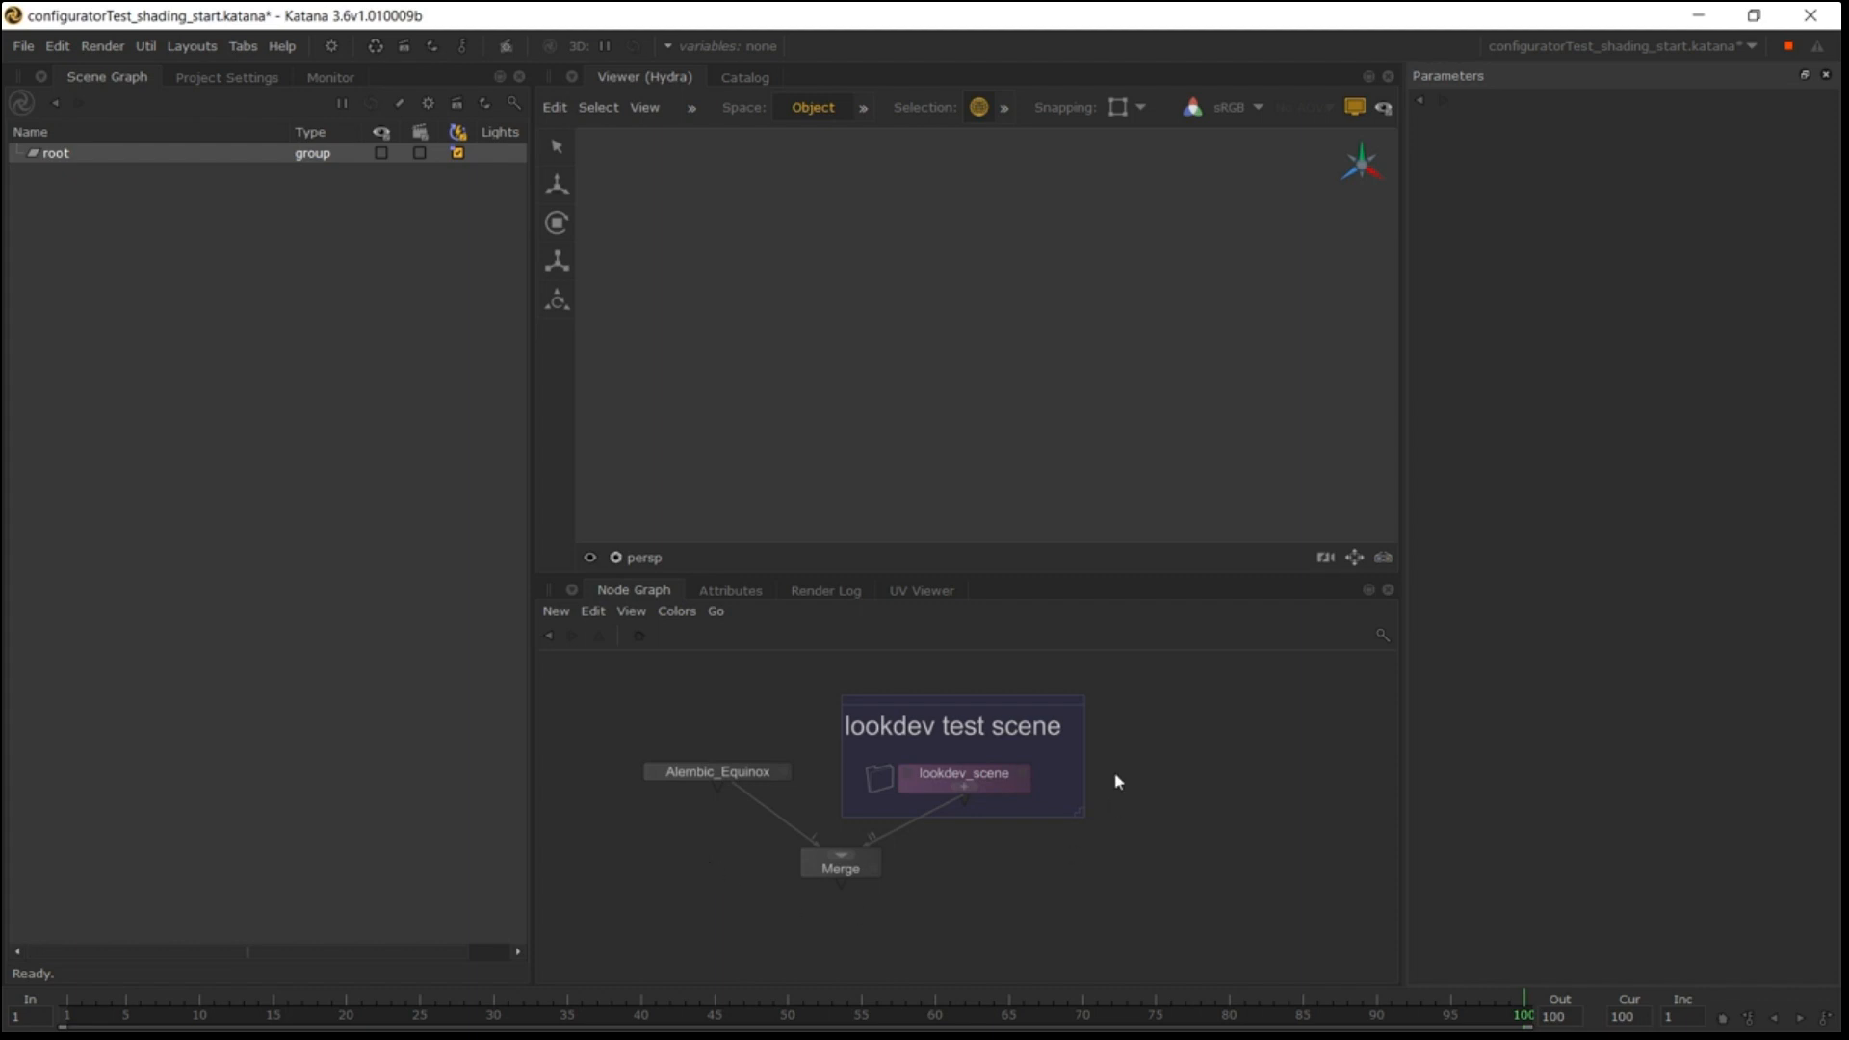
View the scene at Alembic_Equinox, expand the whole root hierarchy and frame the car from its side in the Viewer.
{"action": "double_click", "coordinate": [761, 778]}
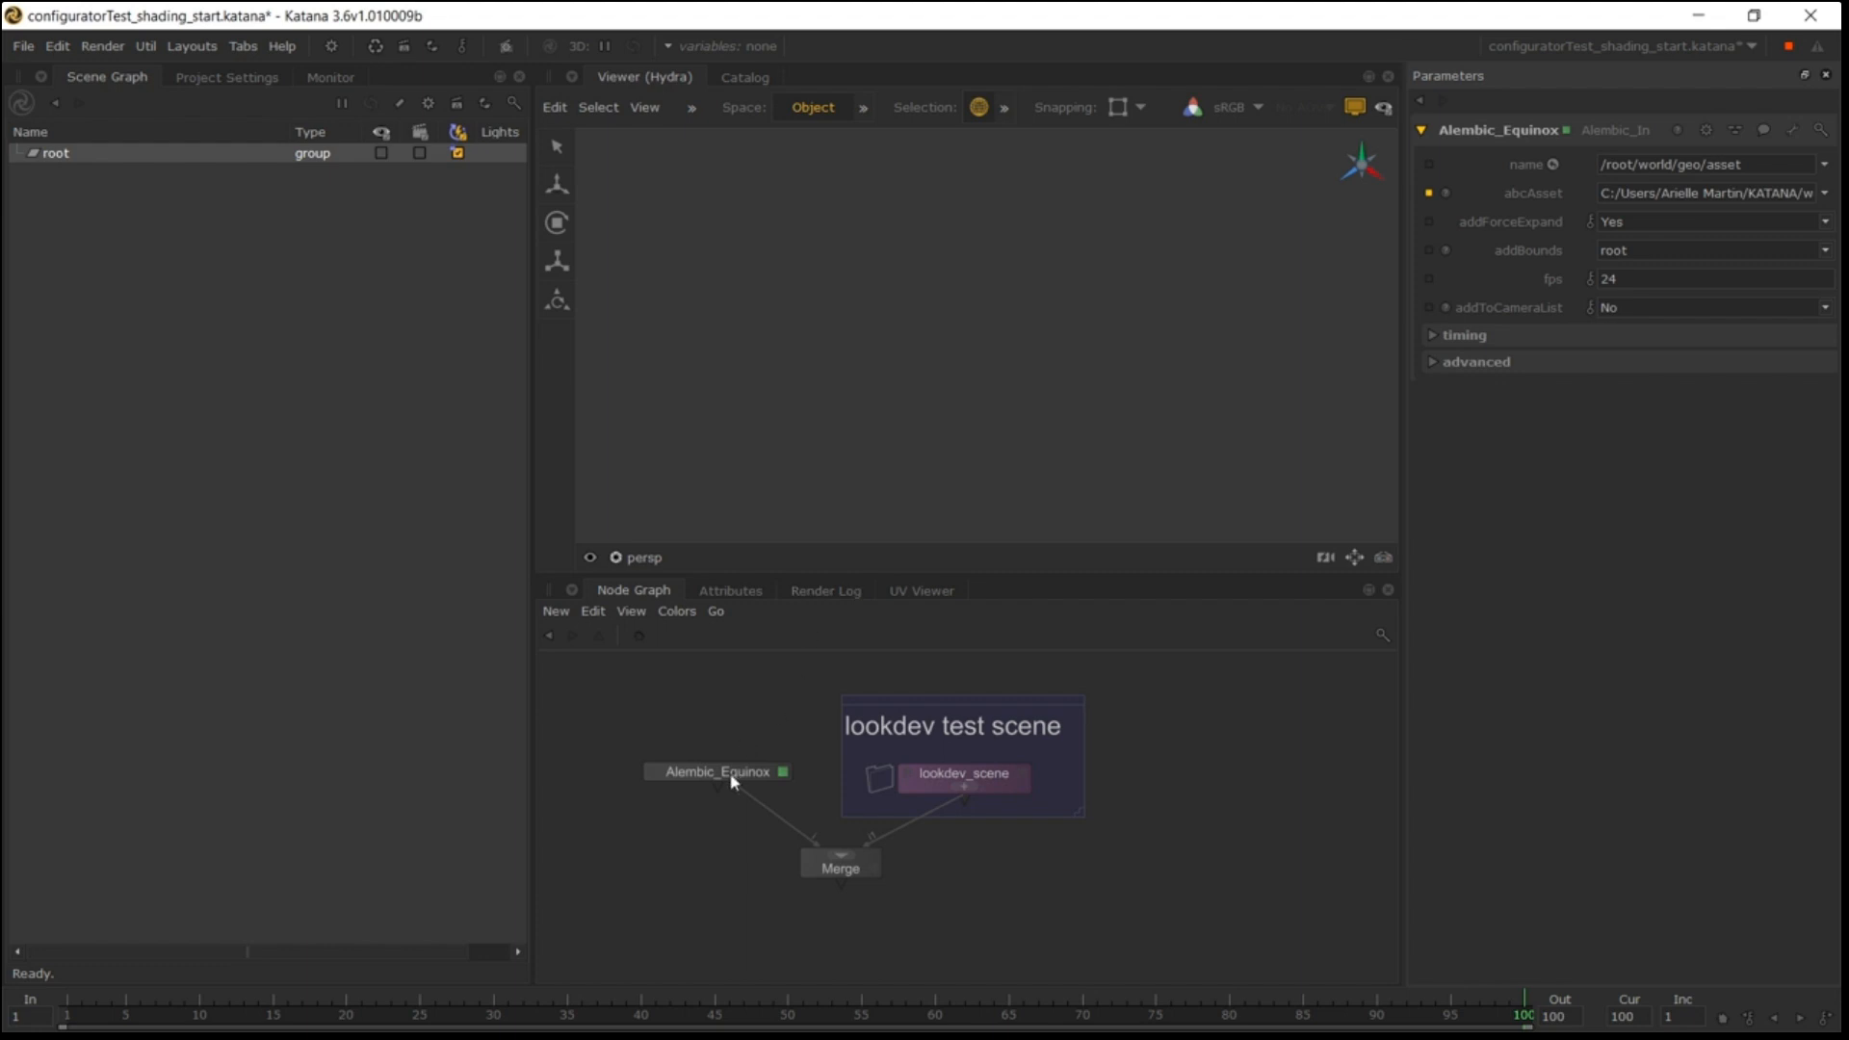
{"action": "key", "text": "v"}
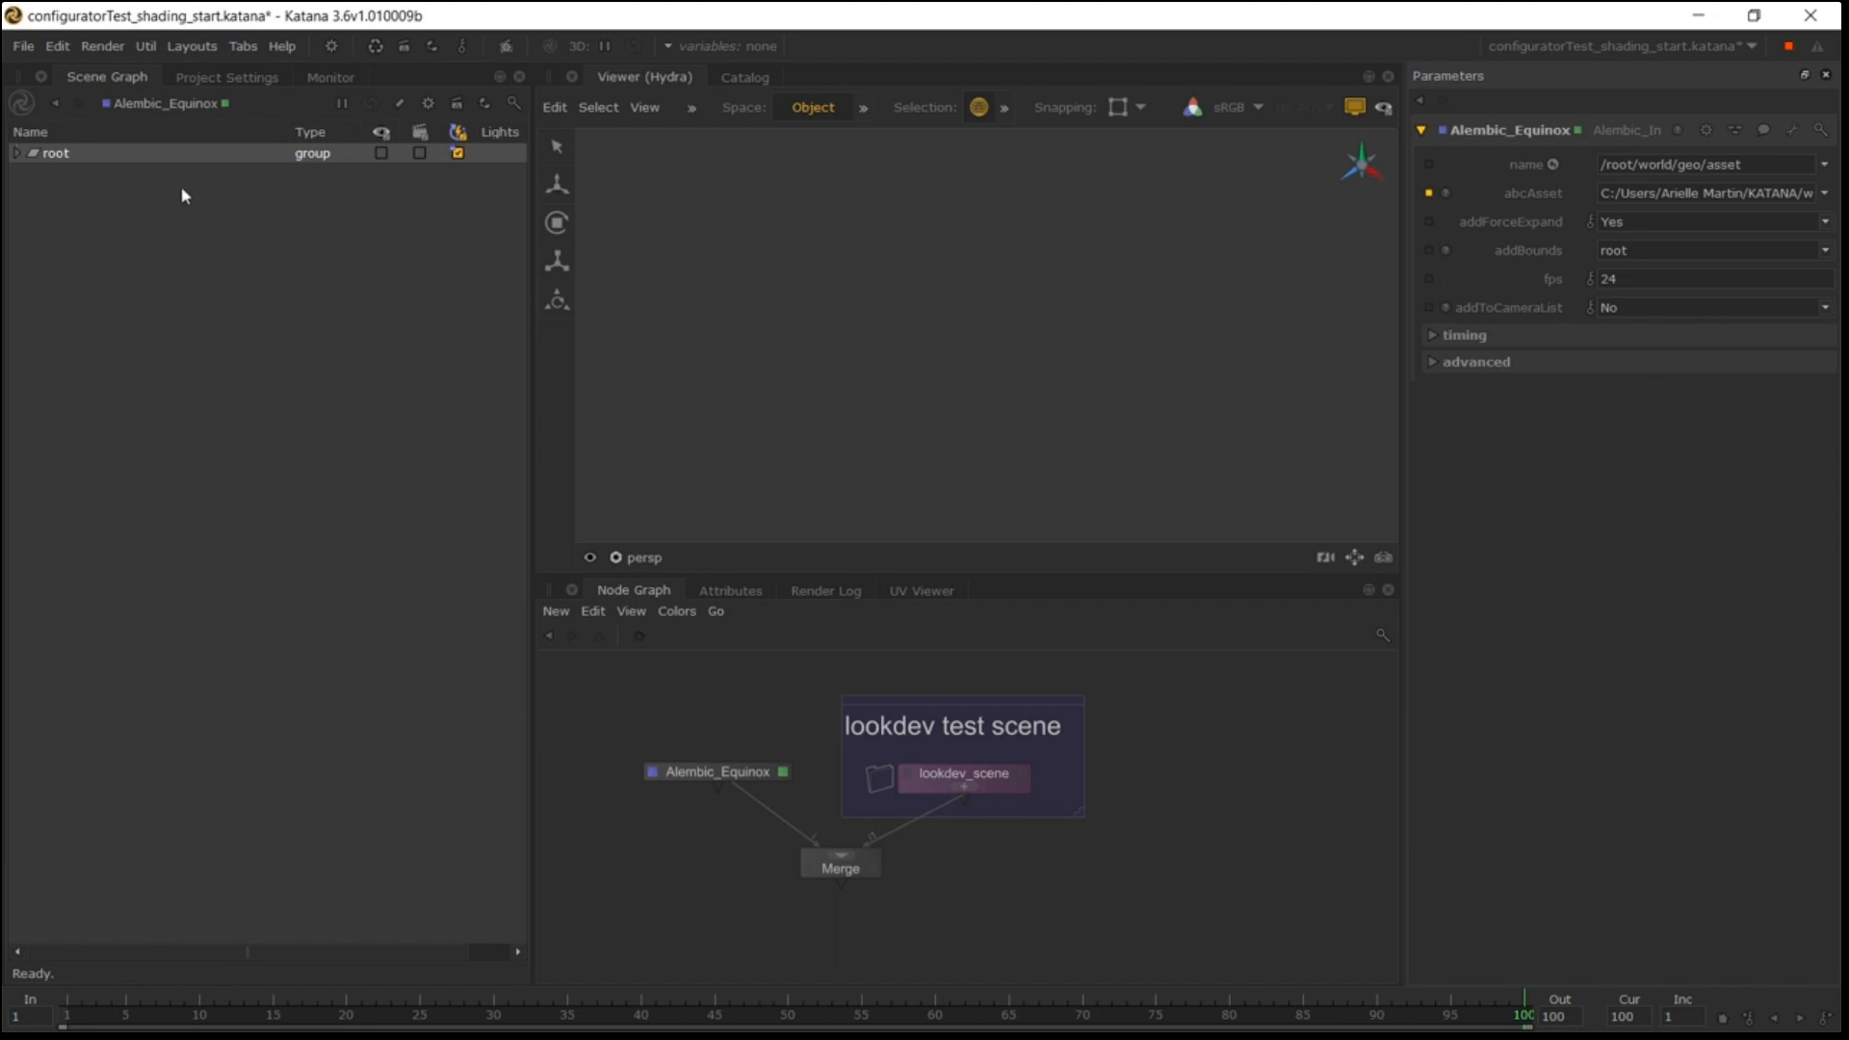
{"action": "double_click", "coordinate": [211, 154]}
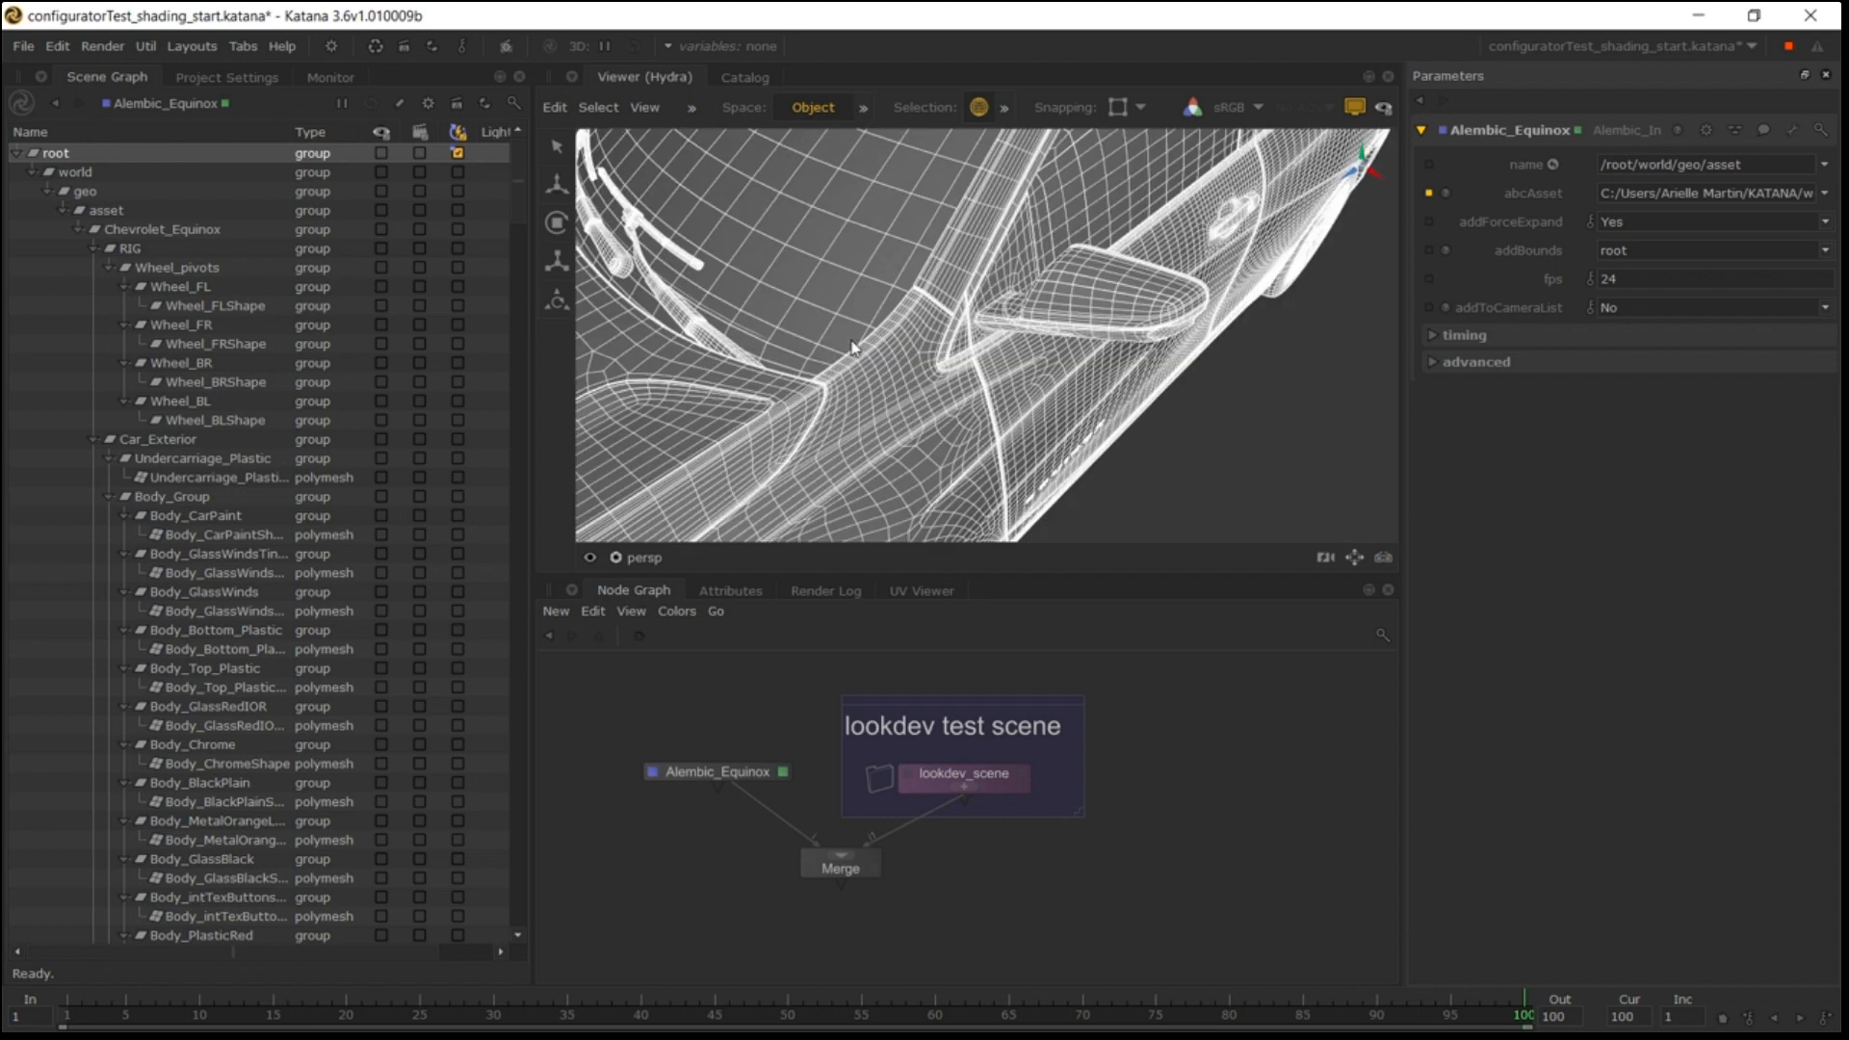
{"action": "key", "text": "f"}
{"action": "left_click_drag", "start_coordinate": [854, 352], "coordinate": [1007, 325], "text": "alt"}
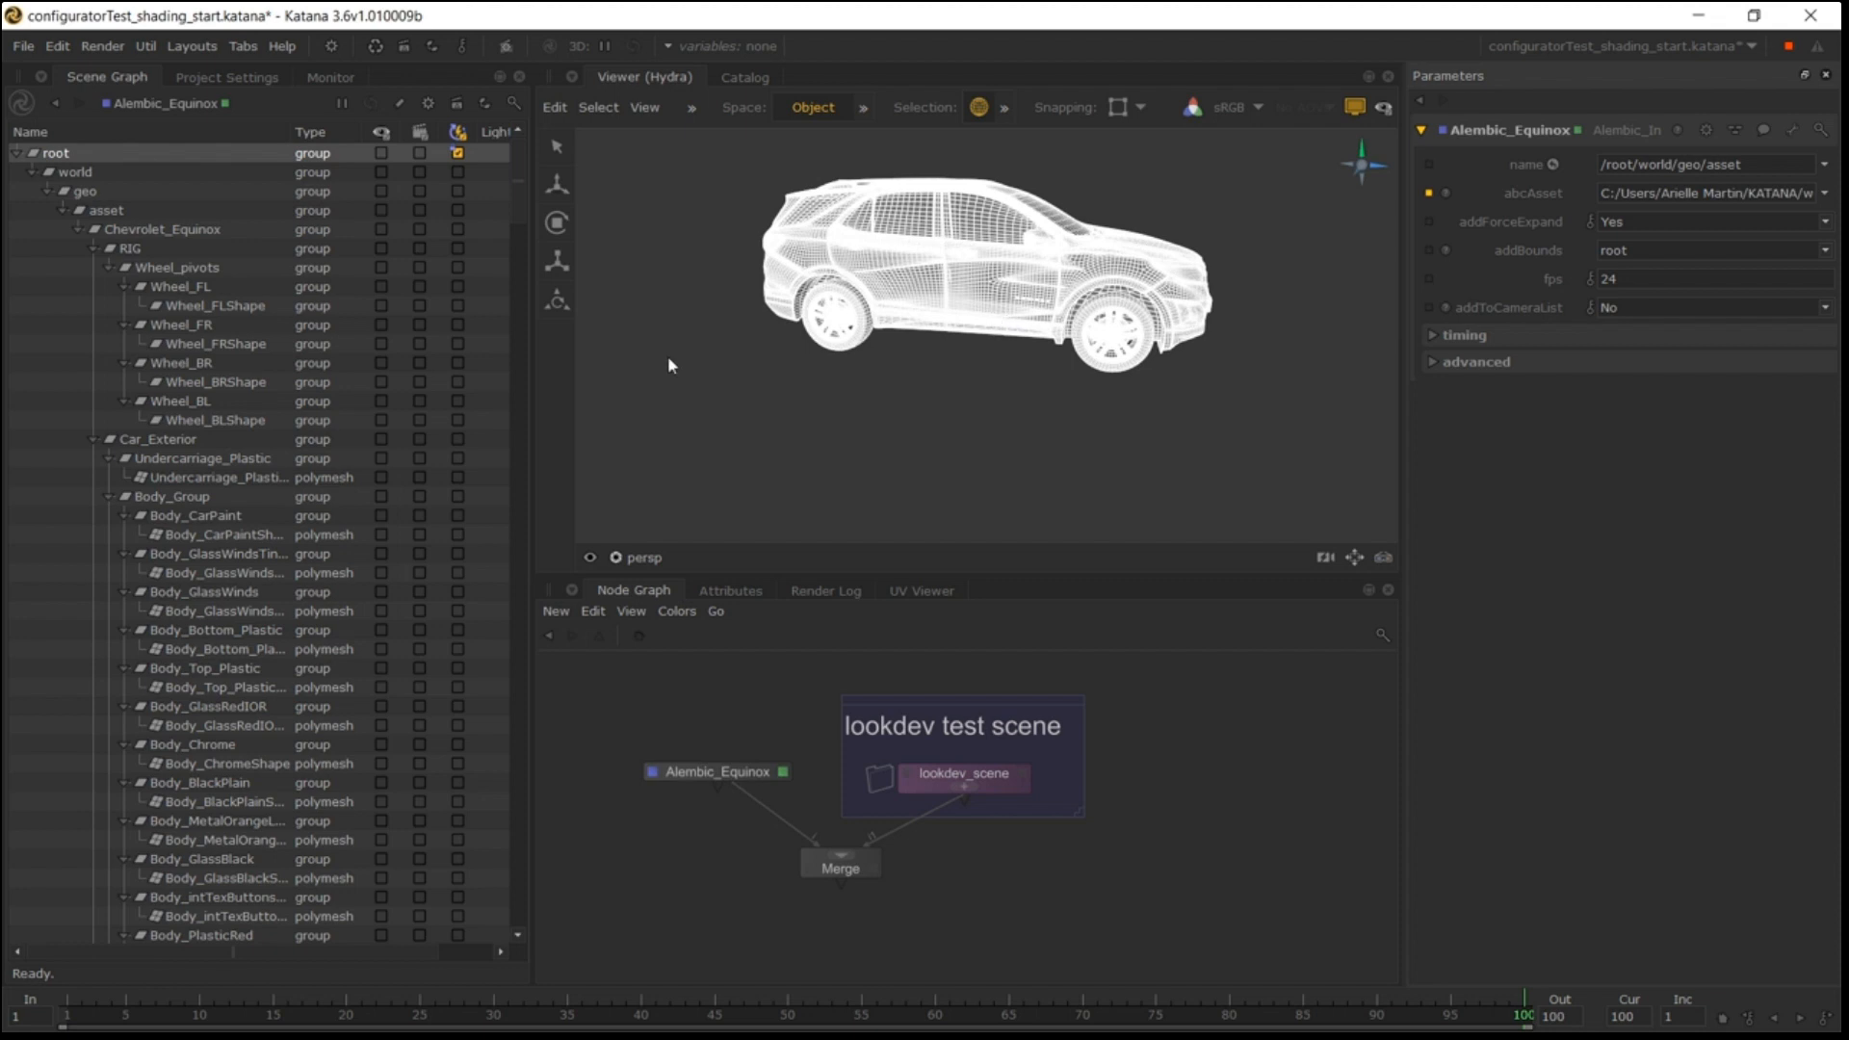
Collapse Car_Exterior, then enable the viewer visibility working set and include Car_Interior and the entire root in it.
{"action": "left_click", "coordinate": [93, 436]}
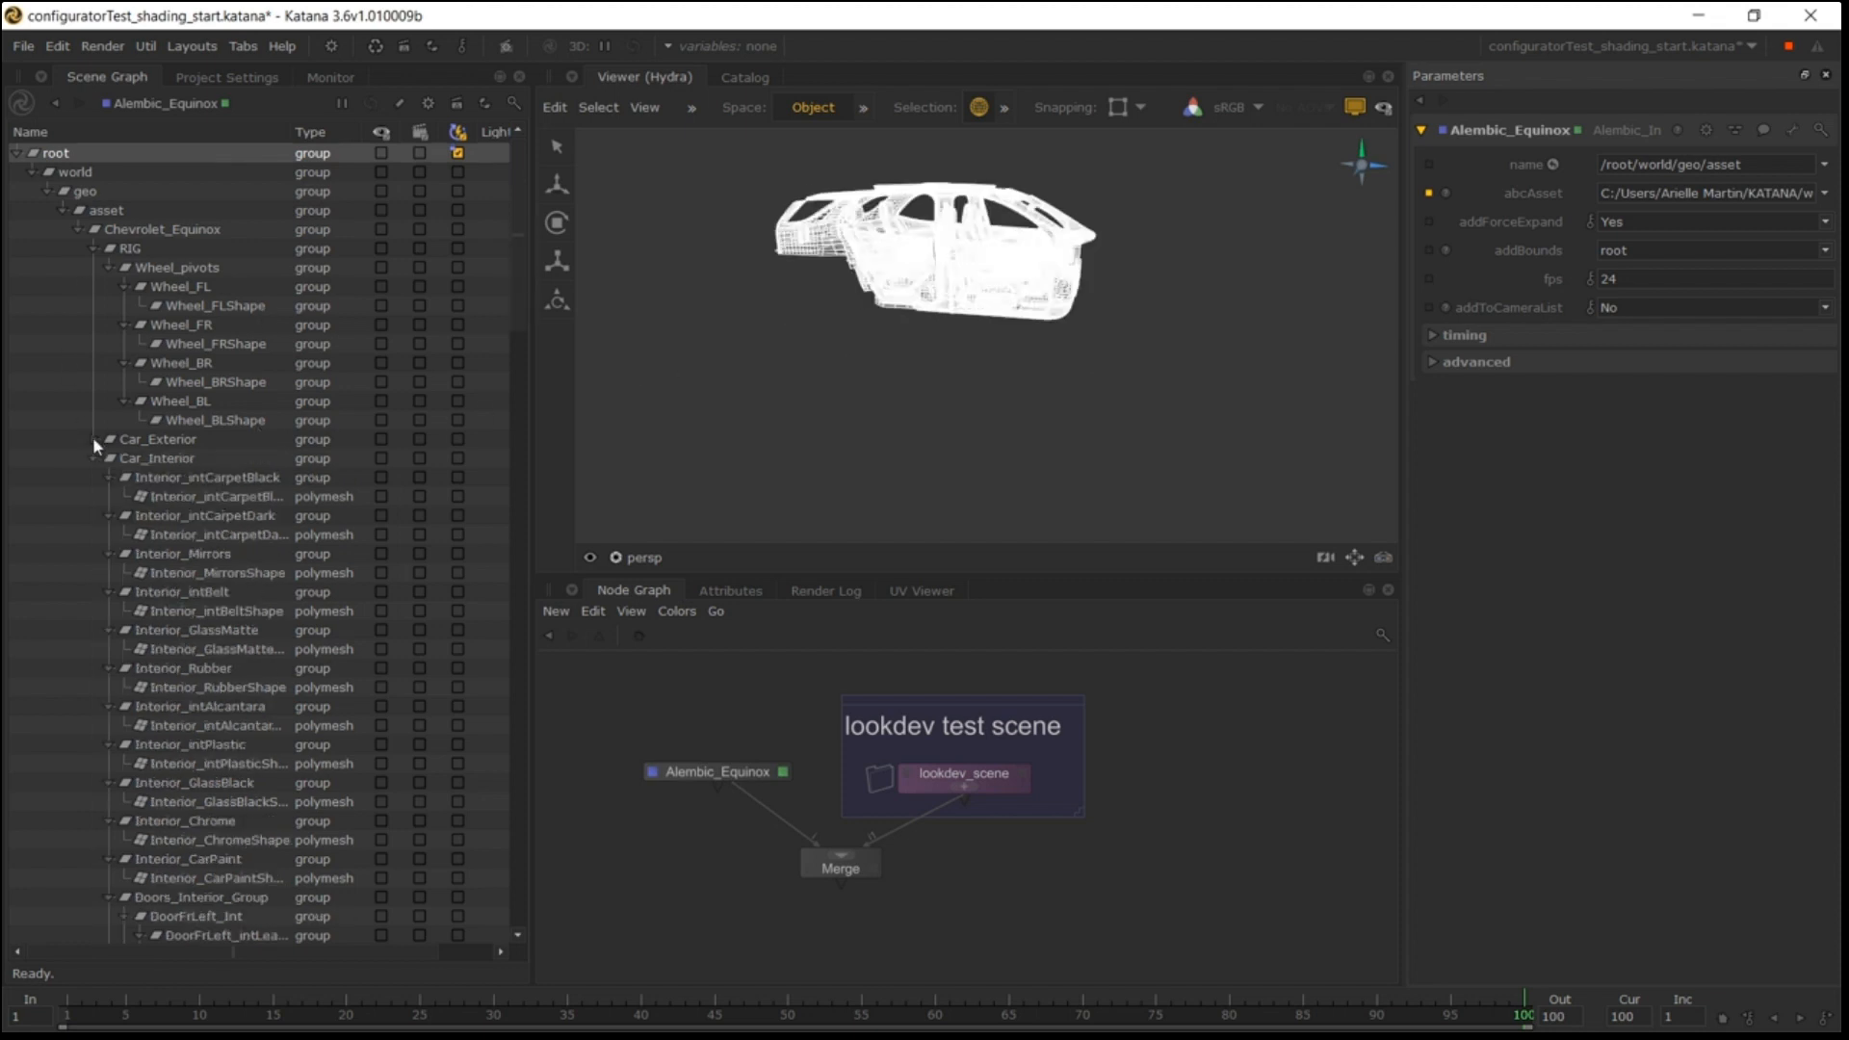
{"action": "left_click", "coordinate": [695, 380]}
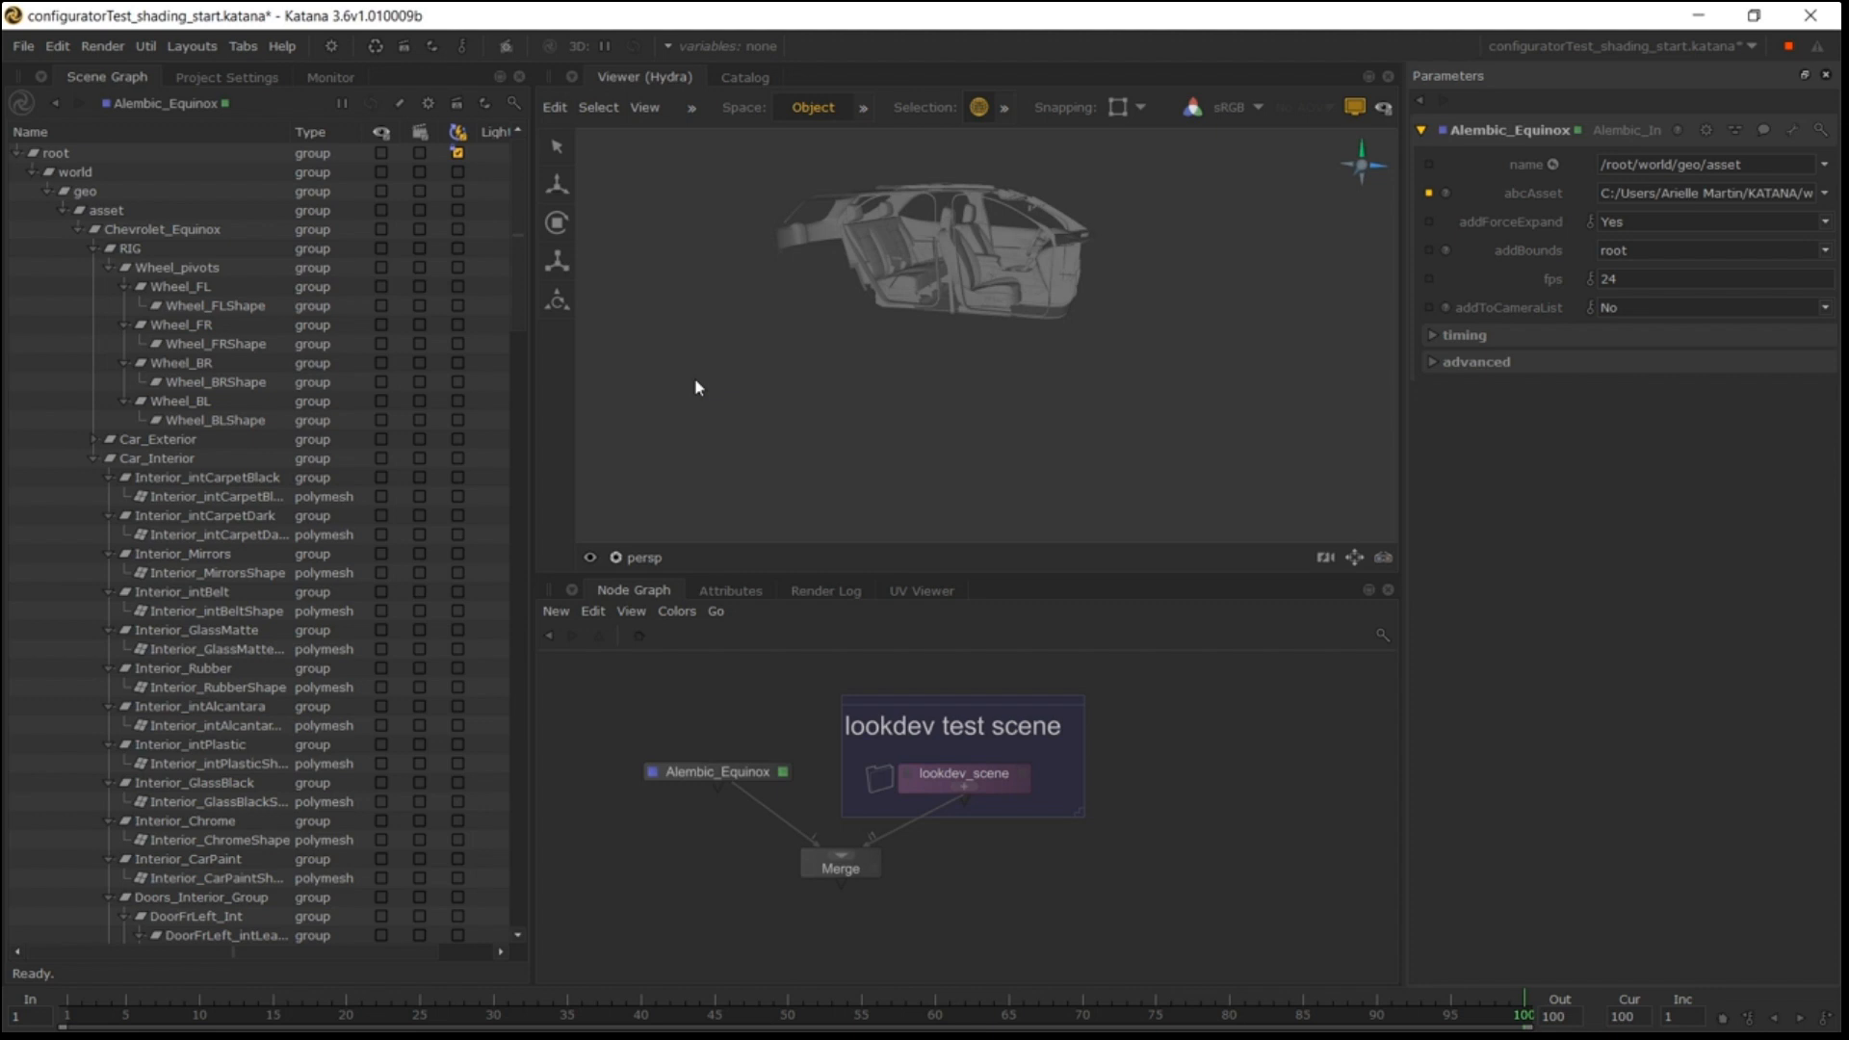
{"action": "left_click", "coordinate": [377, 137]}
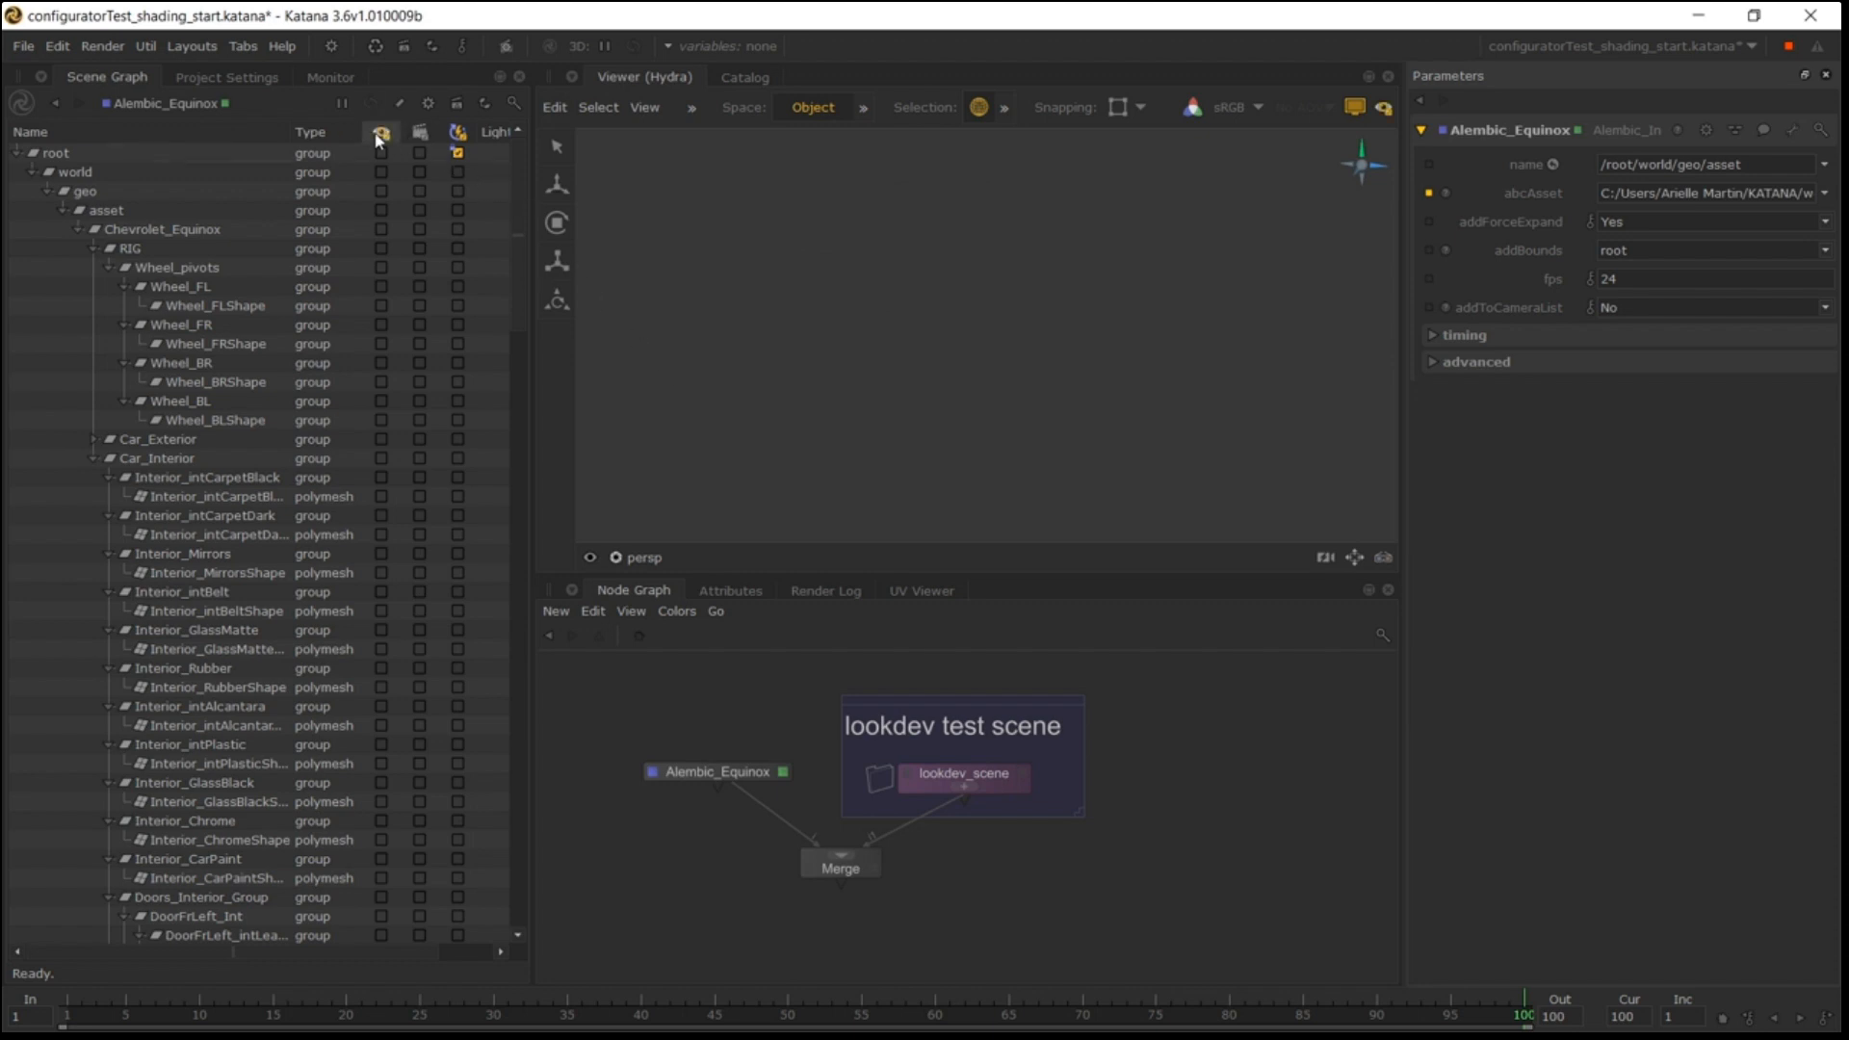
{"action": "left_click", "coordinate": [380, 461]}
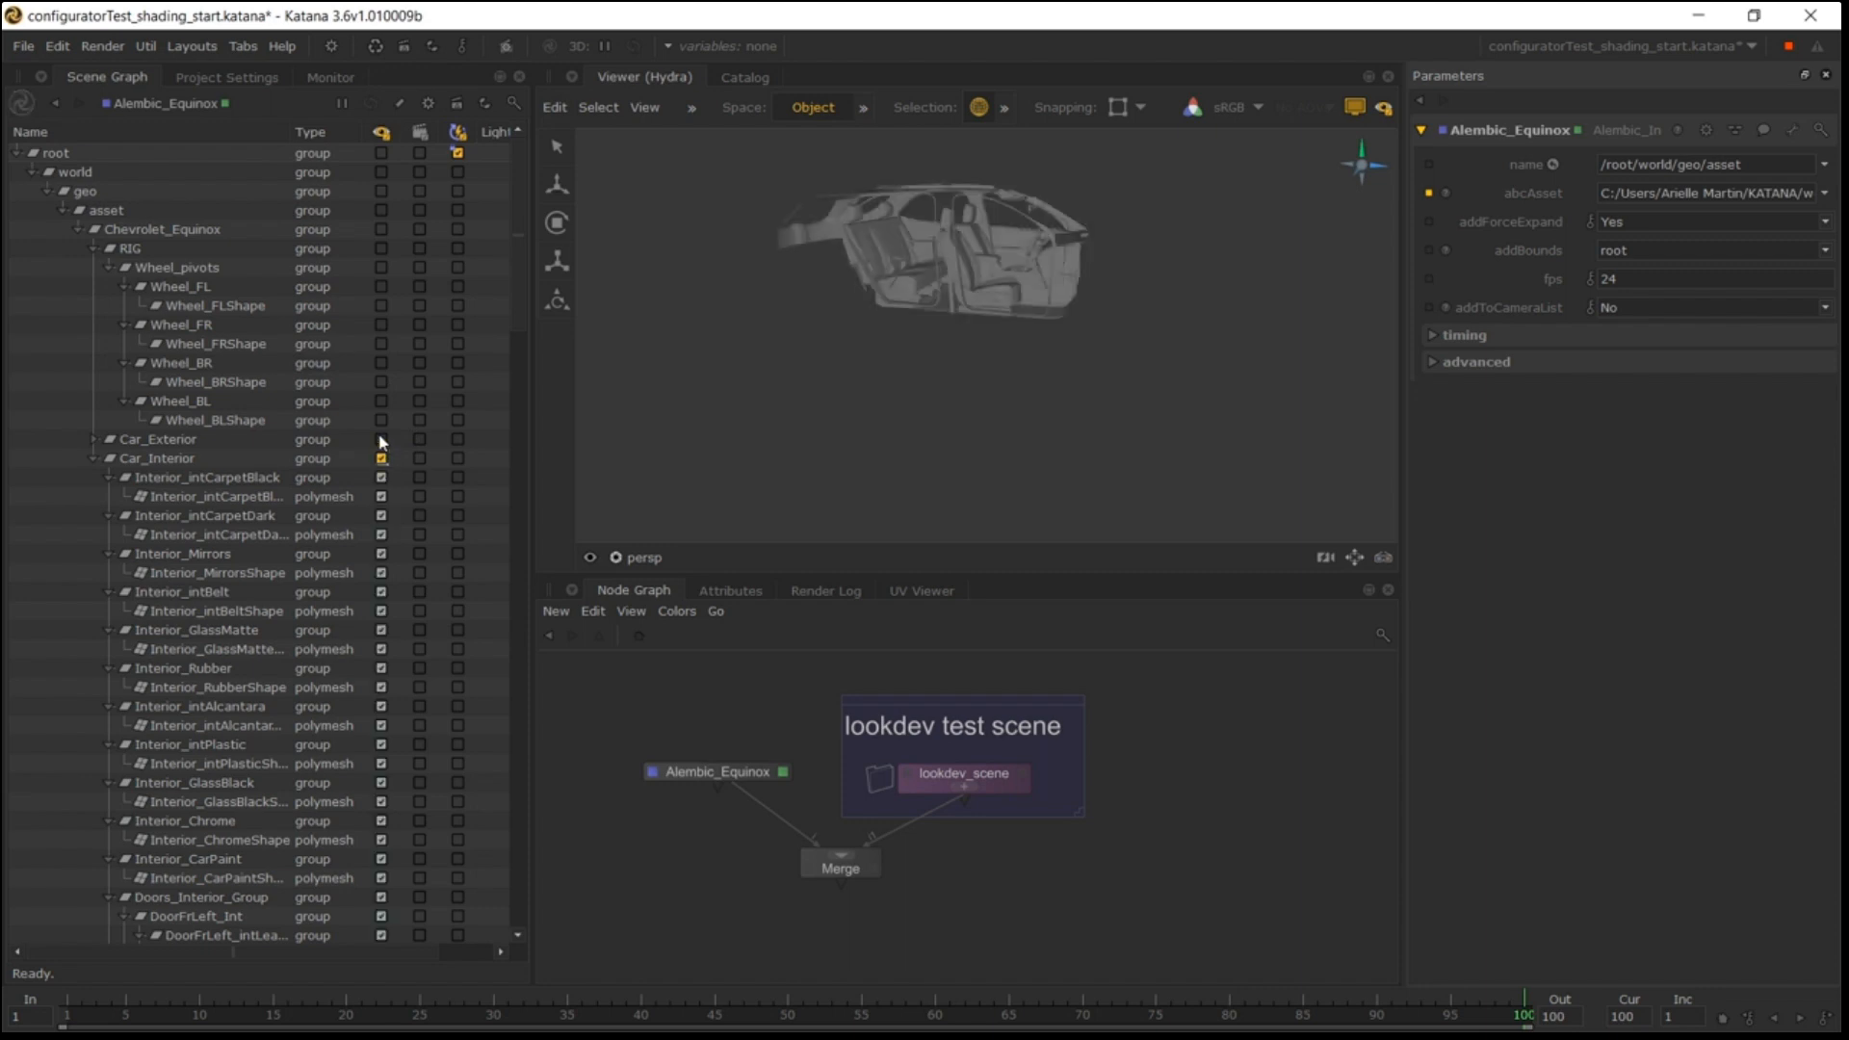
{"action": "left_click", "coordinate": [382, 153]}
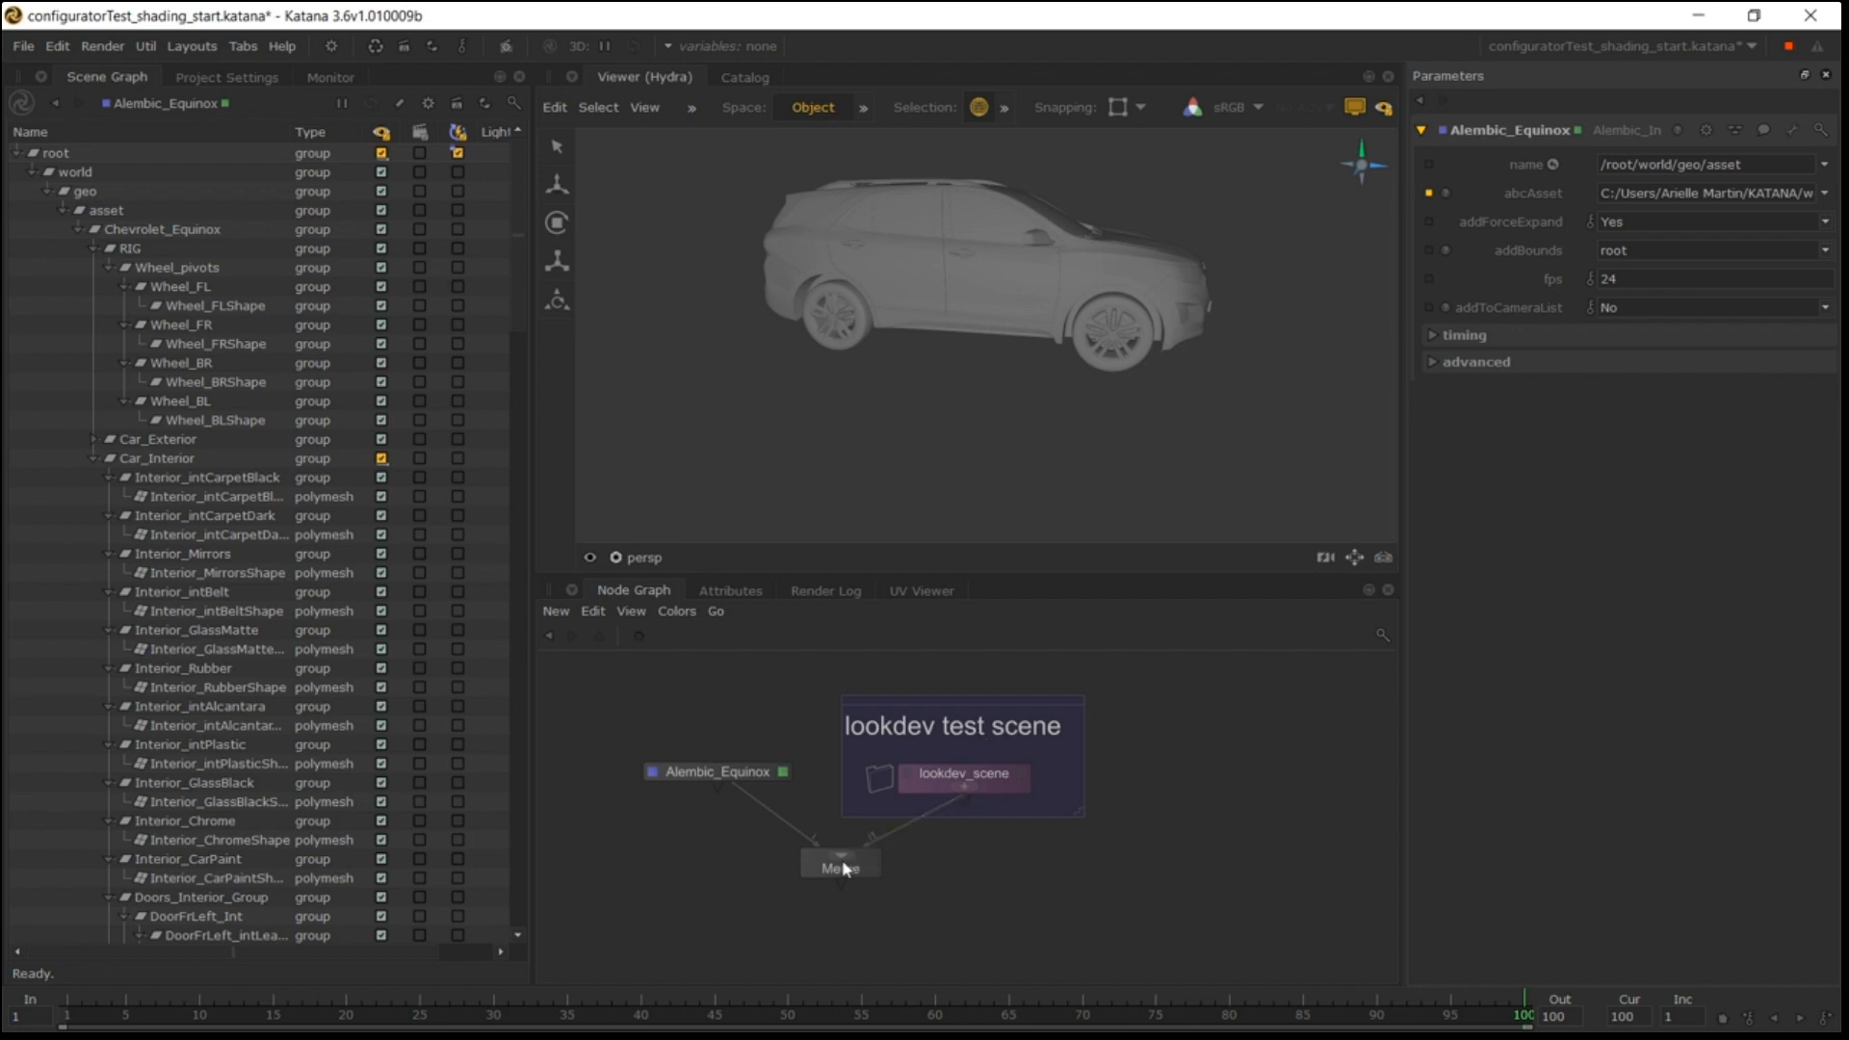
View the scene at the Merge node and examine the car together with the lookdev scene.
{"action": "key", "text": "v"}
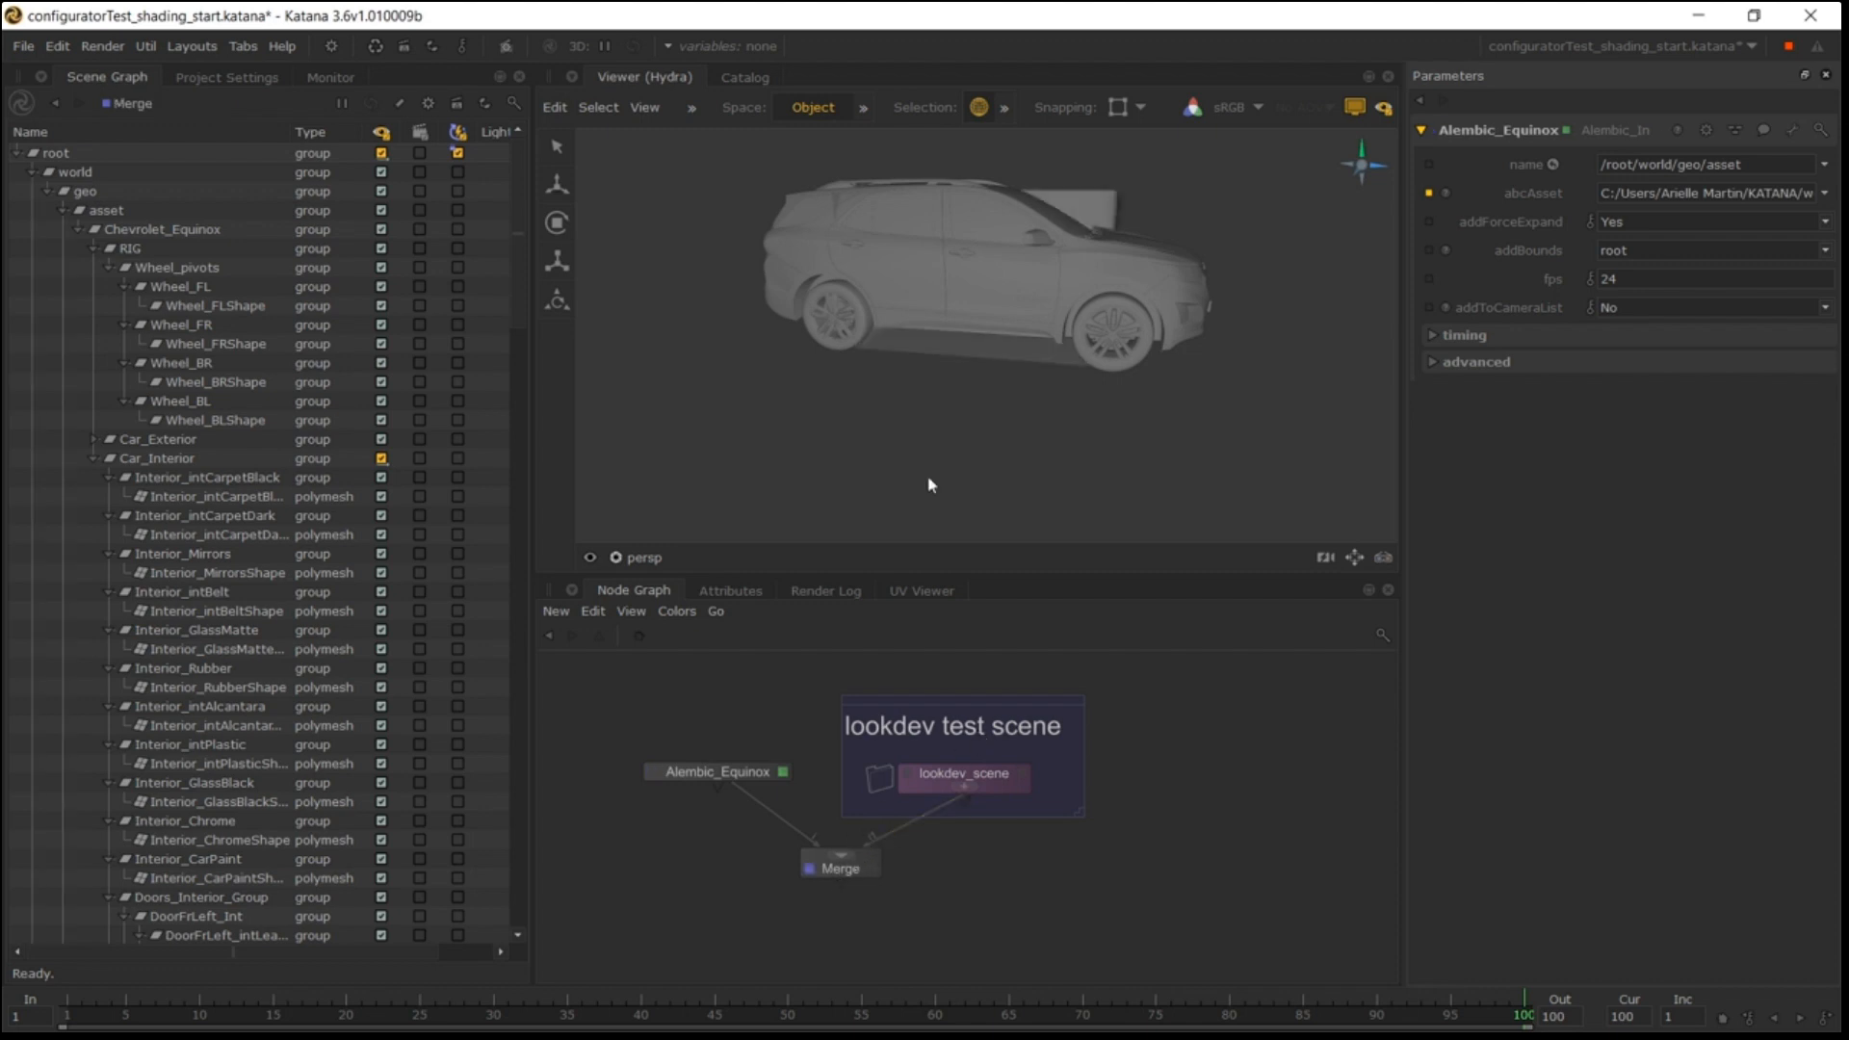
{"action": "left_click_drag", "start_coordinate": [943, 306], "coordinate": [971, 398], "text": "alt"}
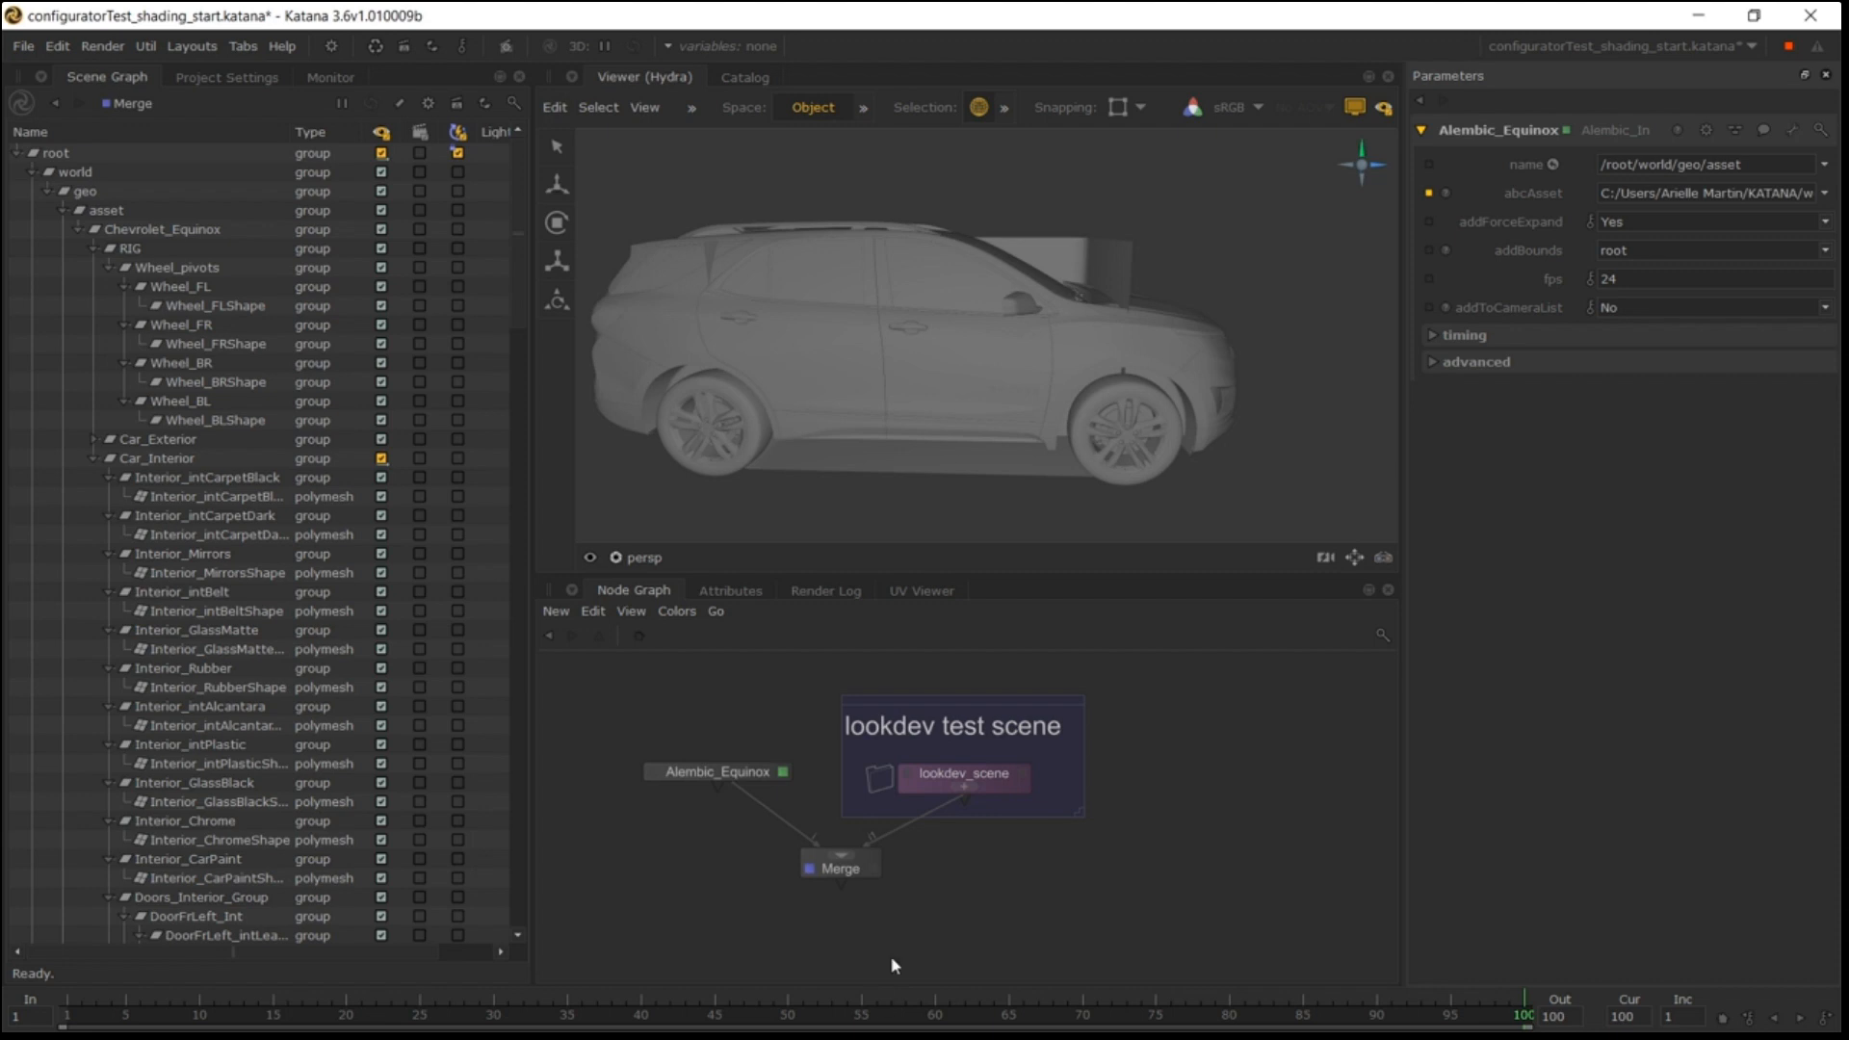
Add a Transform3D node below the Merge node and connect the Merge output to it.
{"action": "middle_click_drag", "start_coordinate": [880, 907], "coordinate": [888, 858]}
{"action": "key", "text": "Tab"}
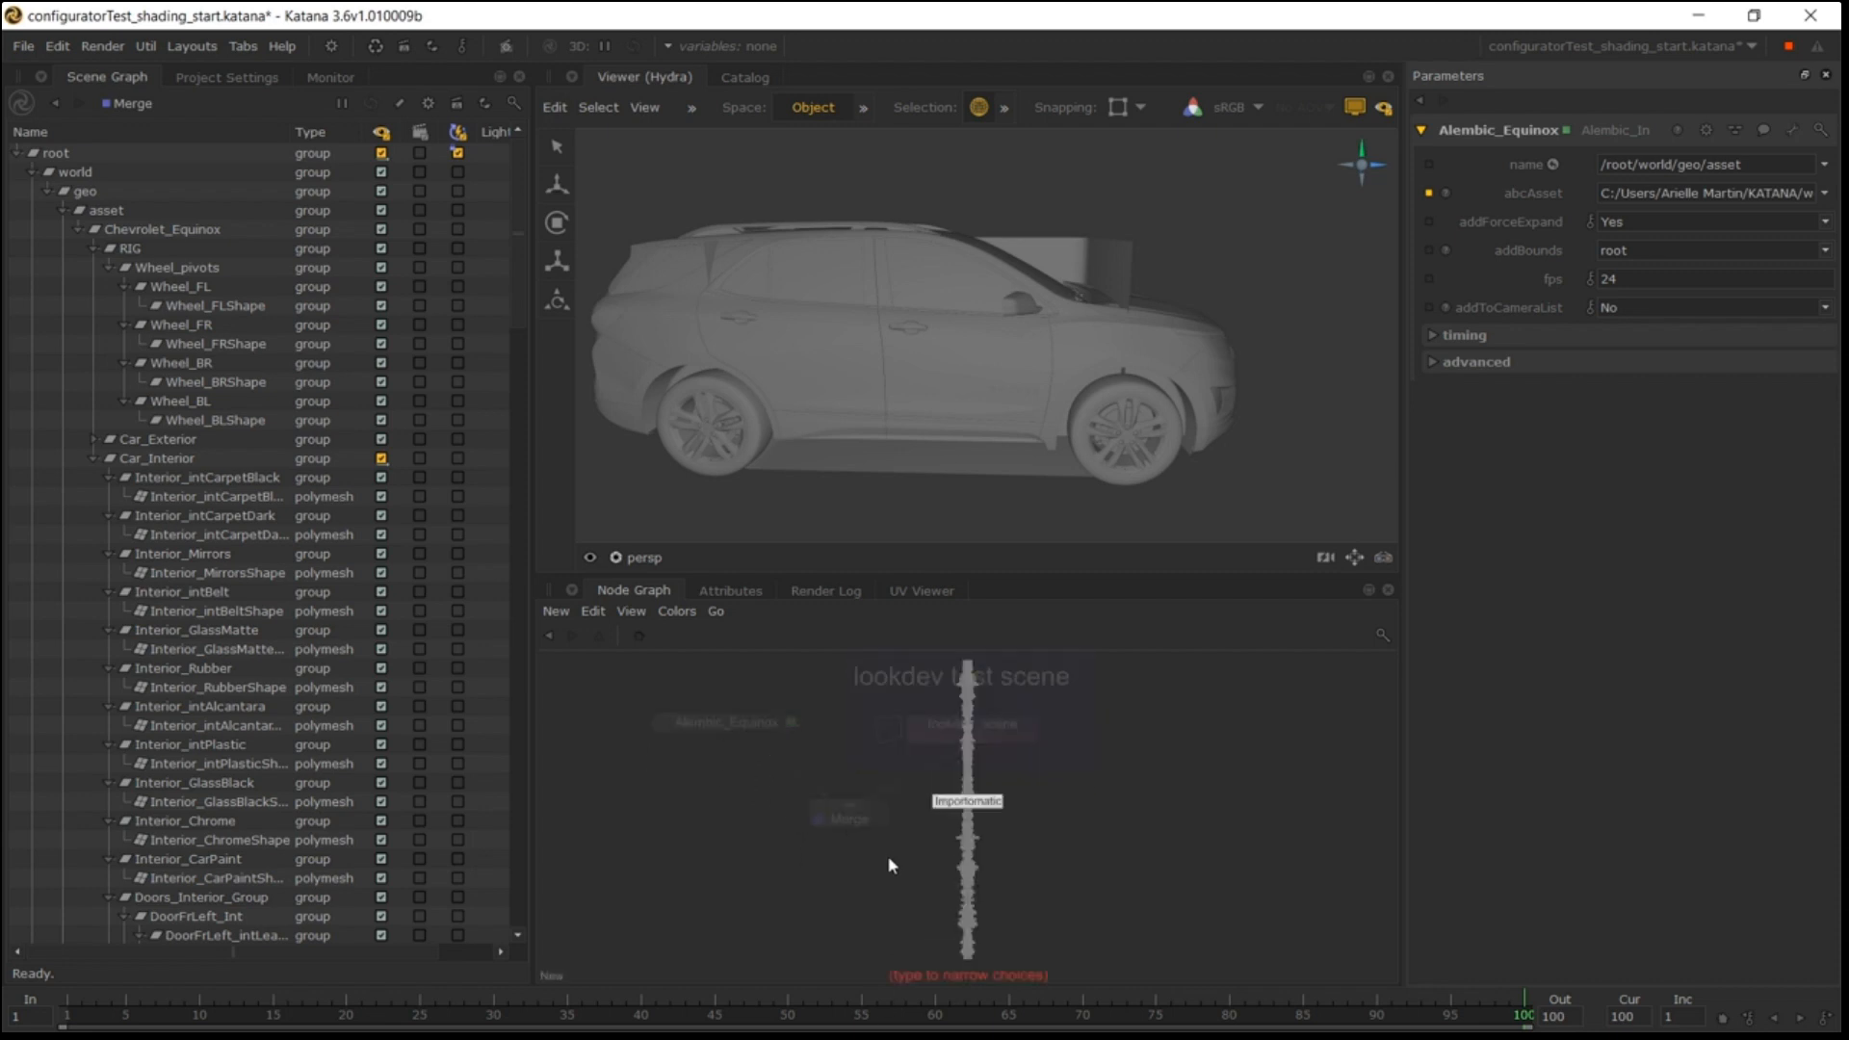
{"action": "type", "text": "tr"}
{"action": "left_click", "coordinate": [907, 797]}
{"action": "left_click", "coordinate": [841, 897]}
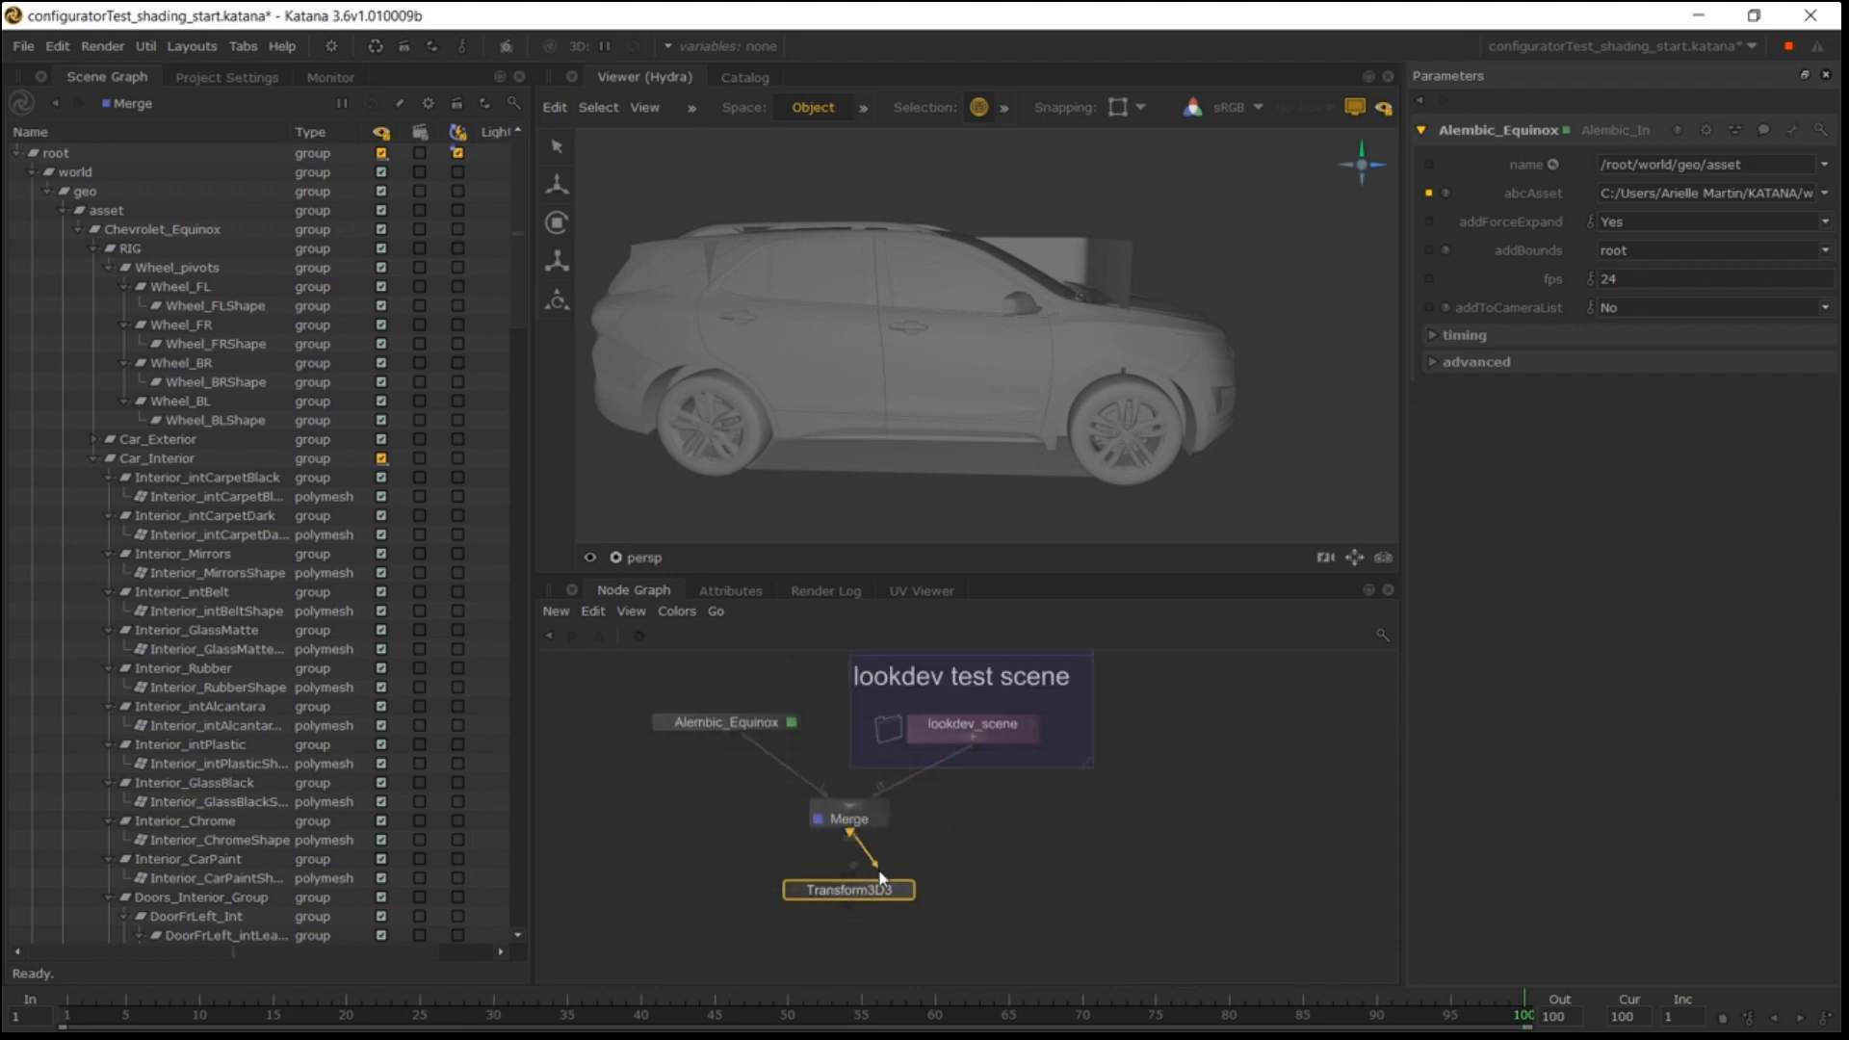
{"action": "left_click_drag", "start_coordinate": [878, 826], "coordinate": [865, 895]}
View the scene at the Transform3D node, set its path to /root/world/geo/asset and makeInteractive to Yes.
{"action": "double_click", "coordinate": [869, 893]}
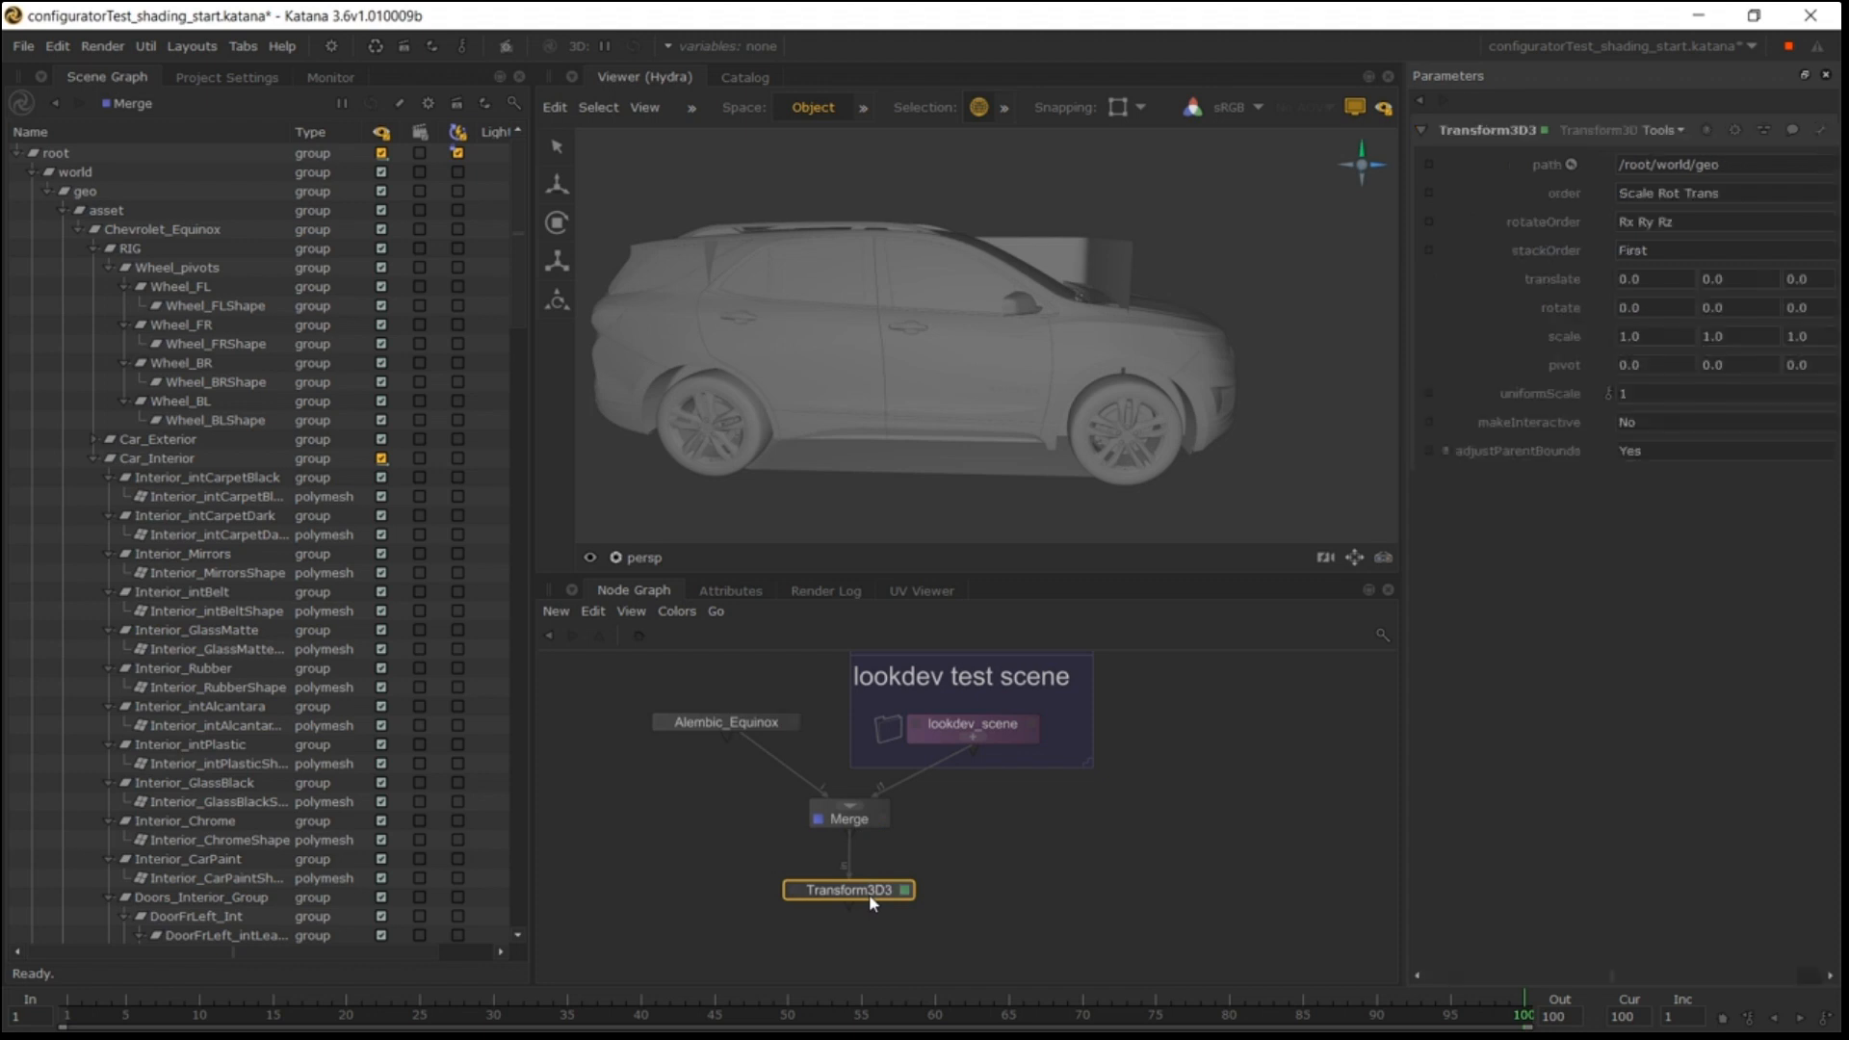
{"action": "key", "text": "v"}
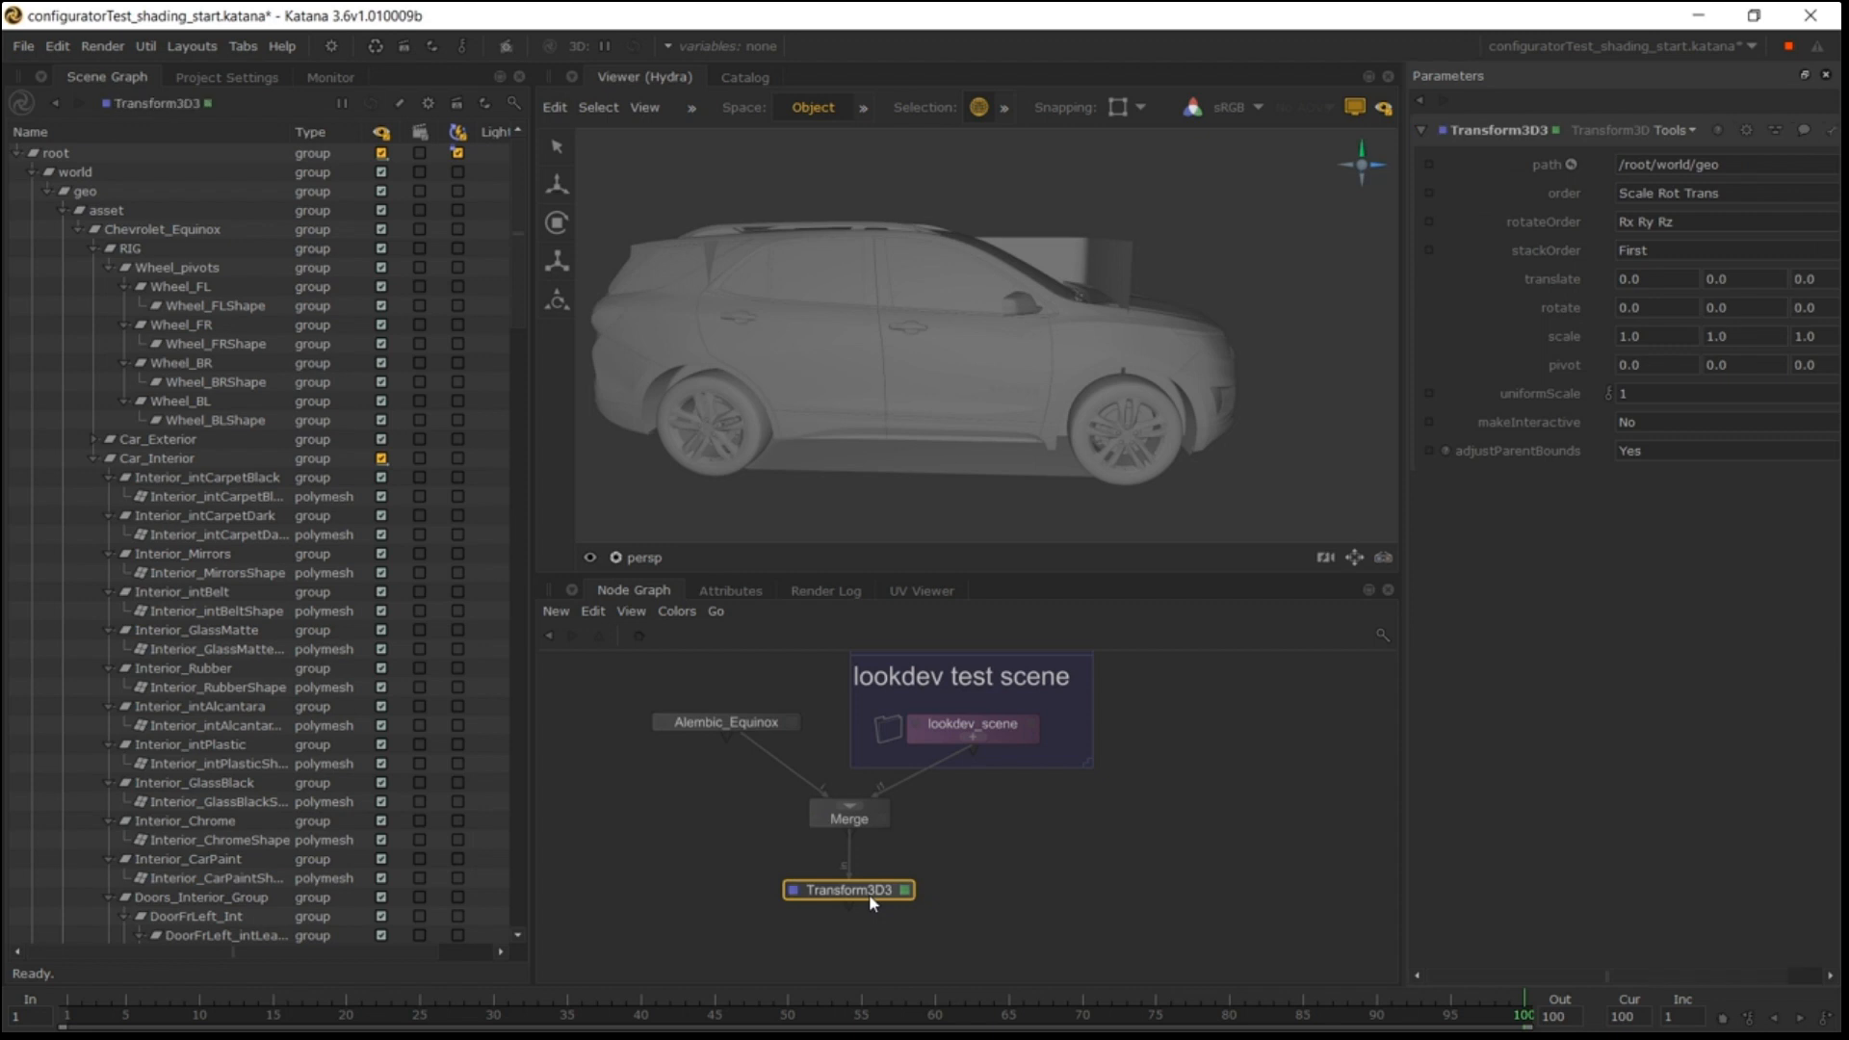
{"action": "left_click_drag", "start_coordinate": [134, 216], "coordinate": [1761, 182]}
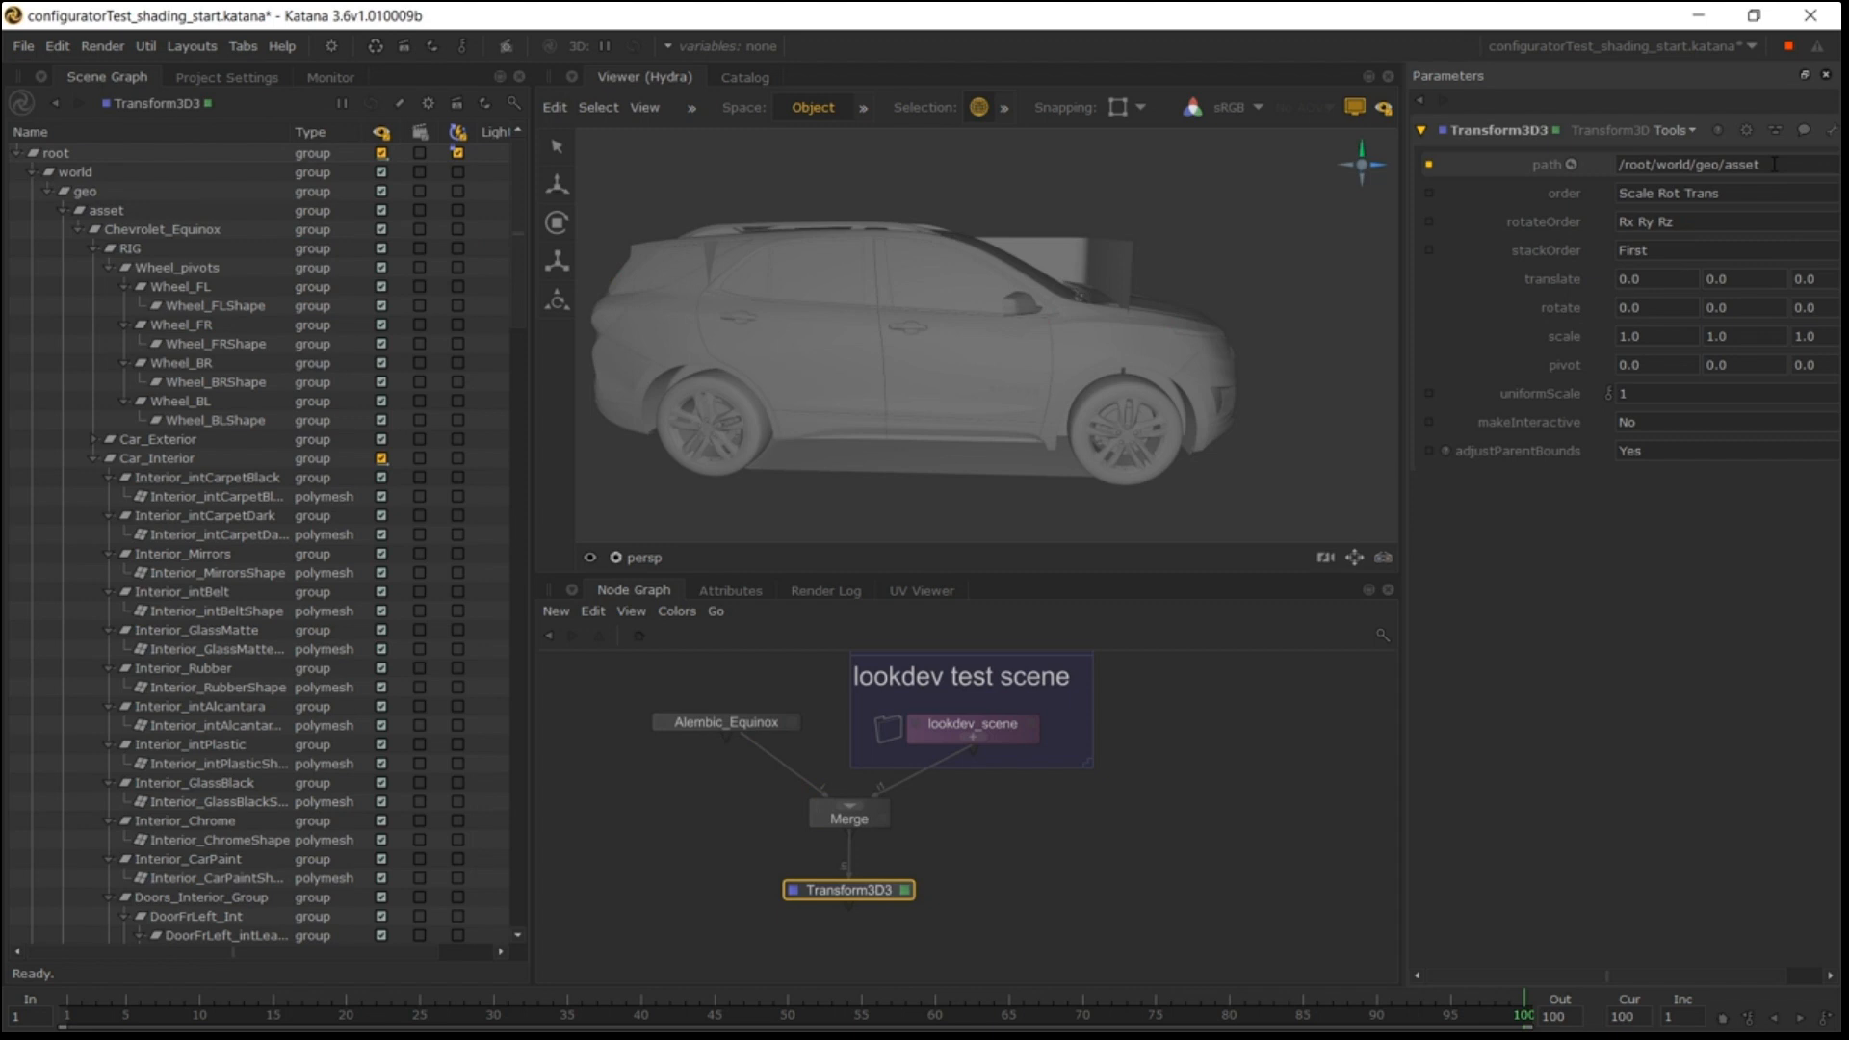
{"action": "left_click", "coordinate": [1656, 422]}
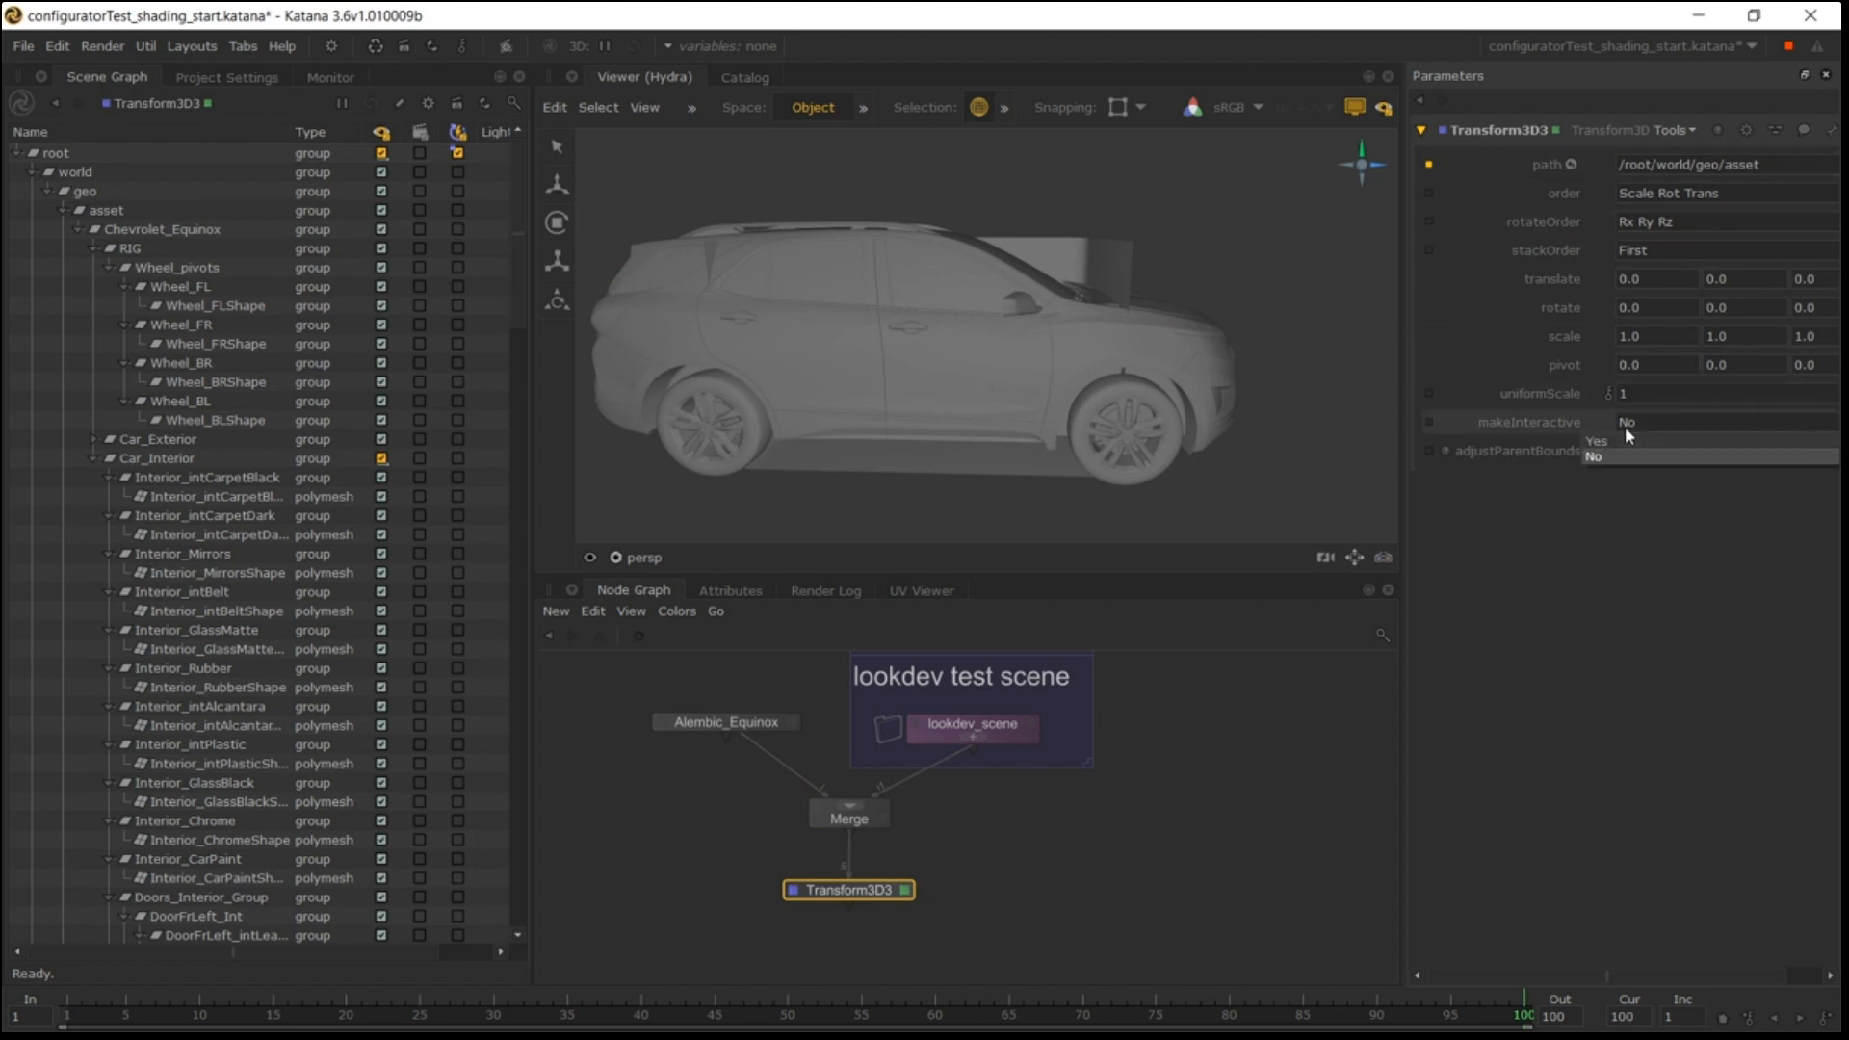
{"action": "left_click", "coordinate": [1598, 442]}
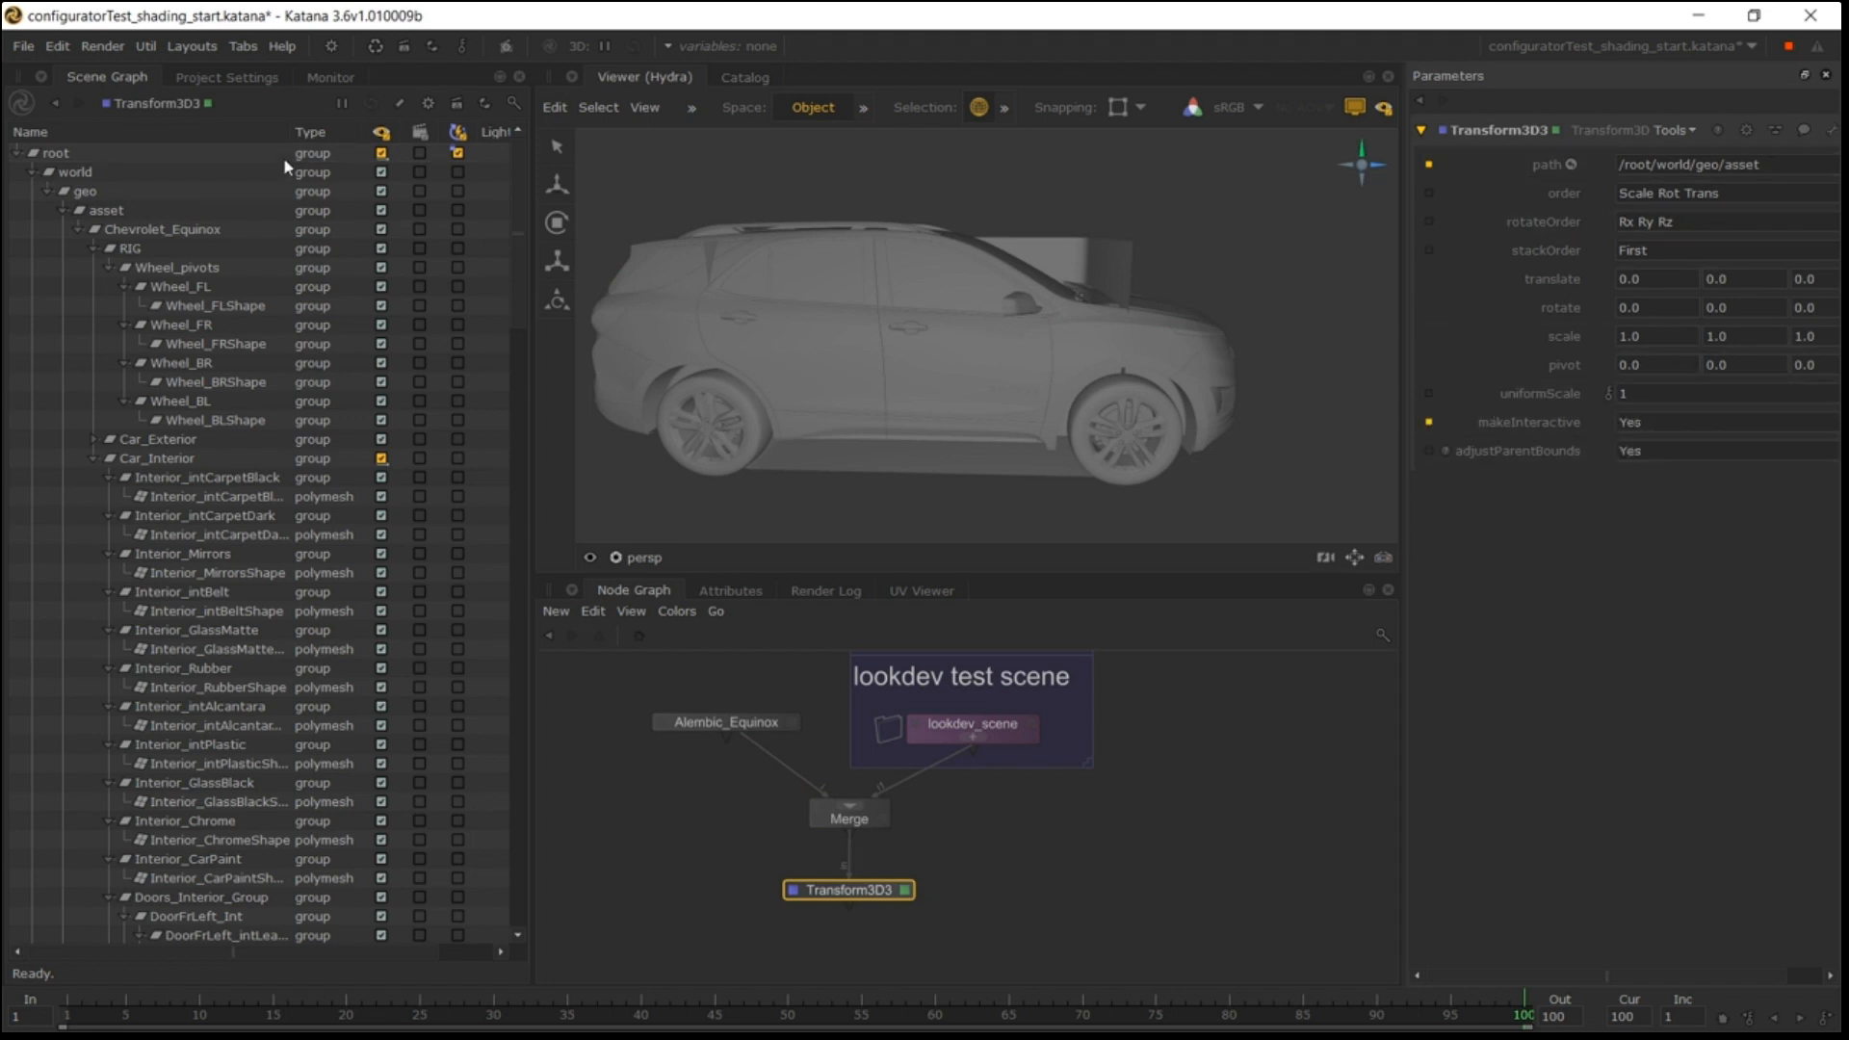
Select the asset location and scale the car down uniformly to about 0.074 with the scale manipulator.
{"action": "left_click", "coordinate": [126, 212]}
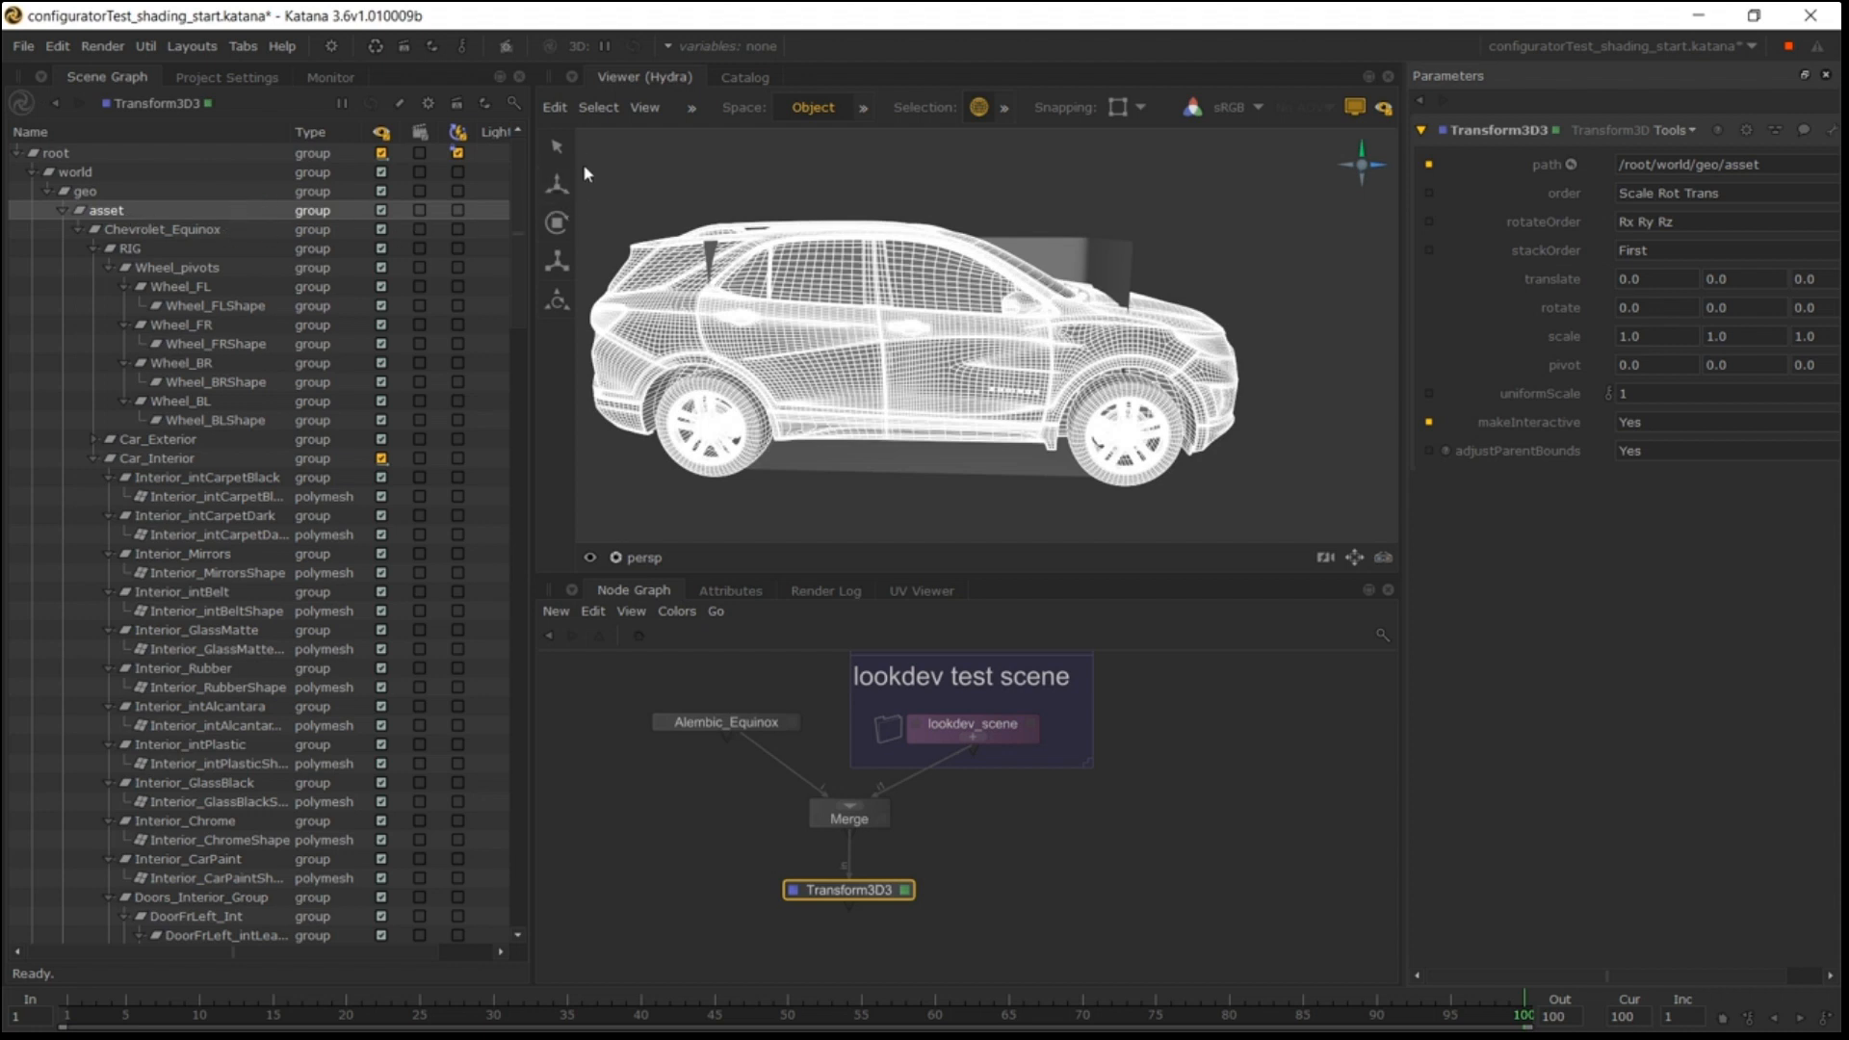
{"action": "left_click", "coordinate": [556, 184]}
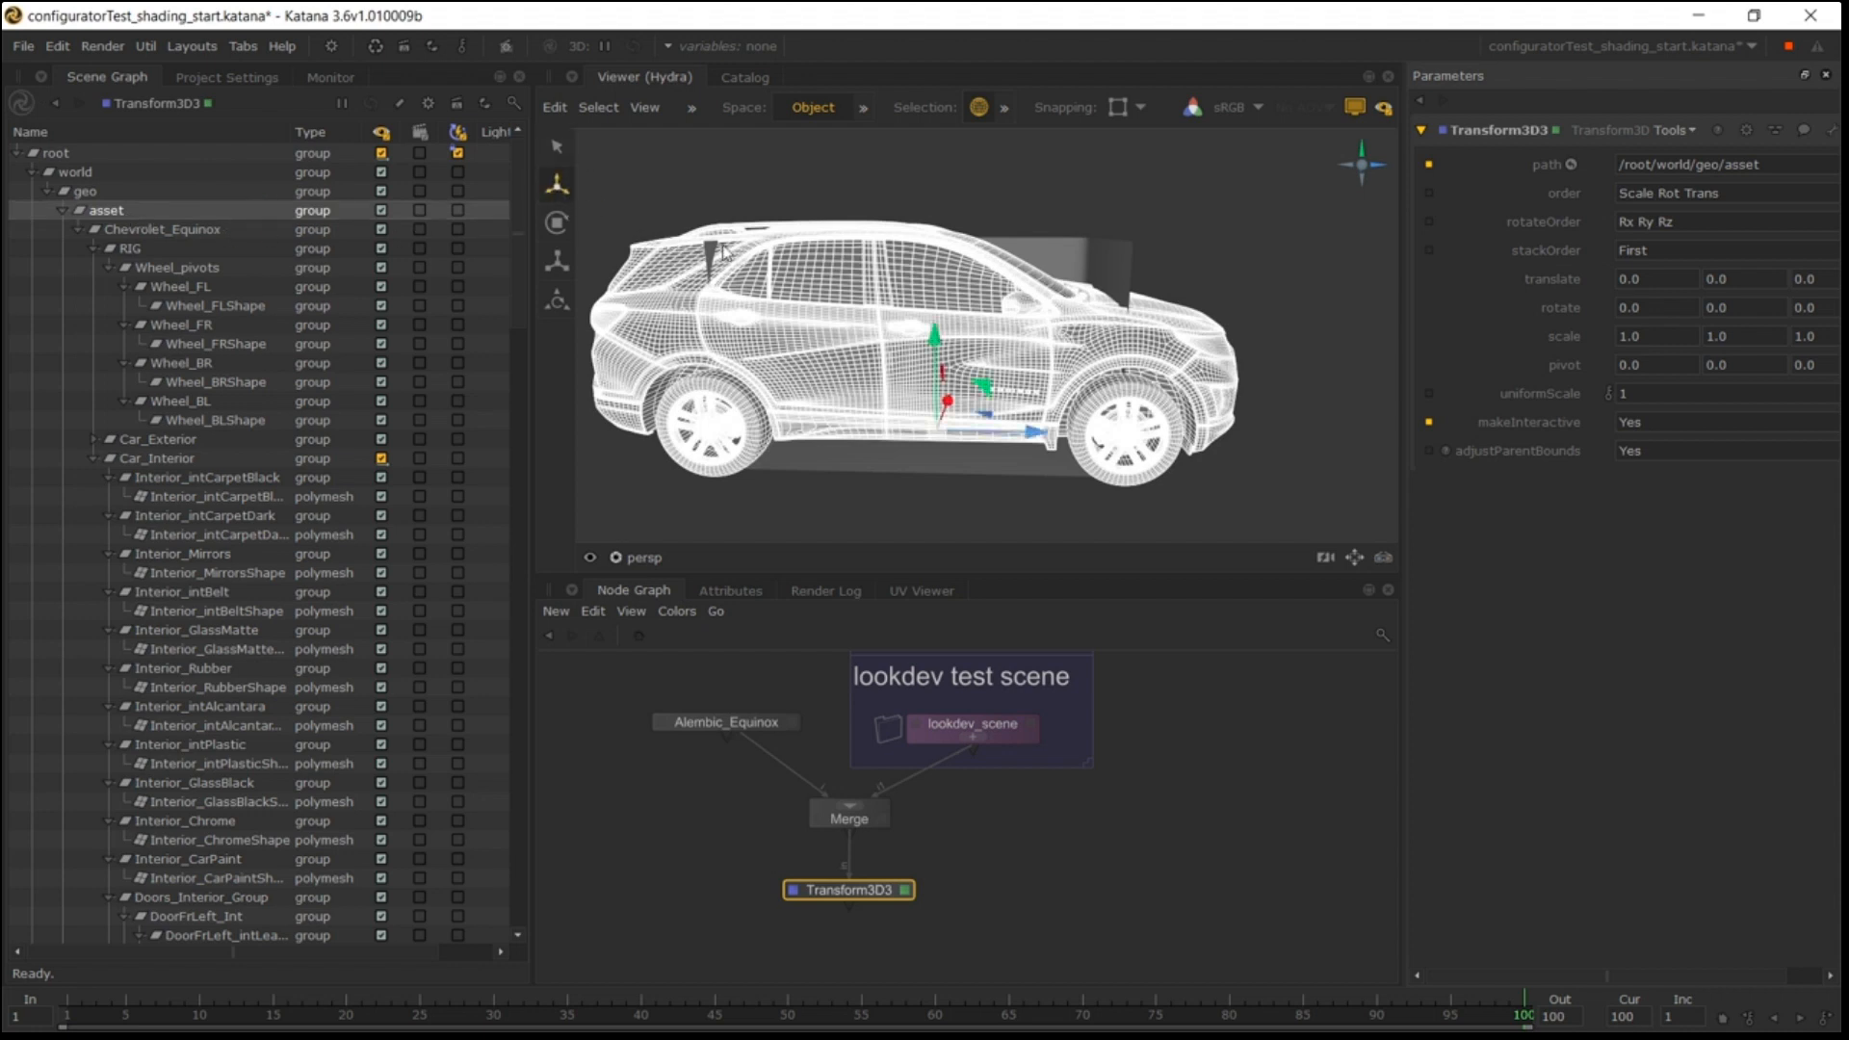
{"action": "key", "text": "q"}
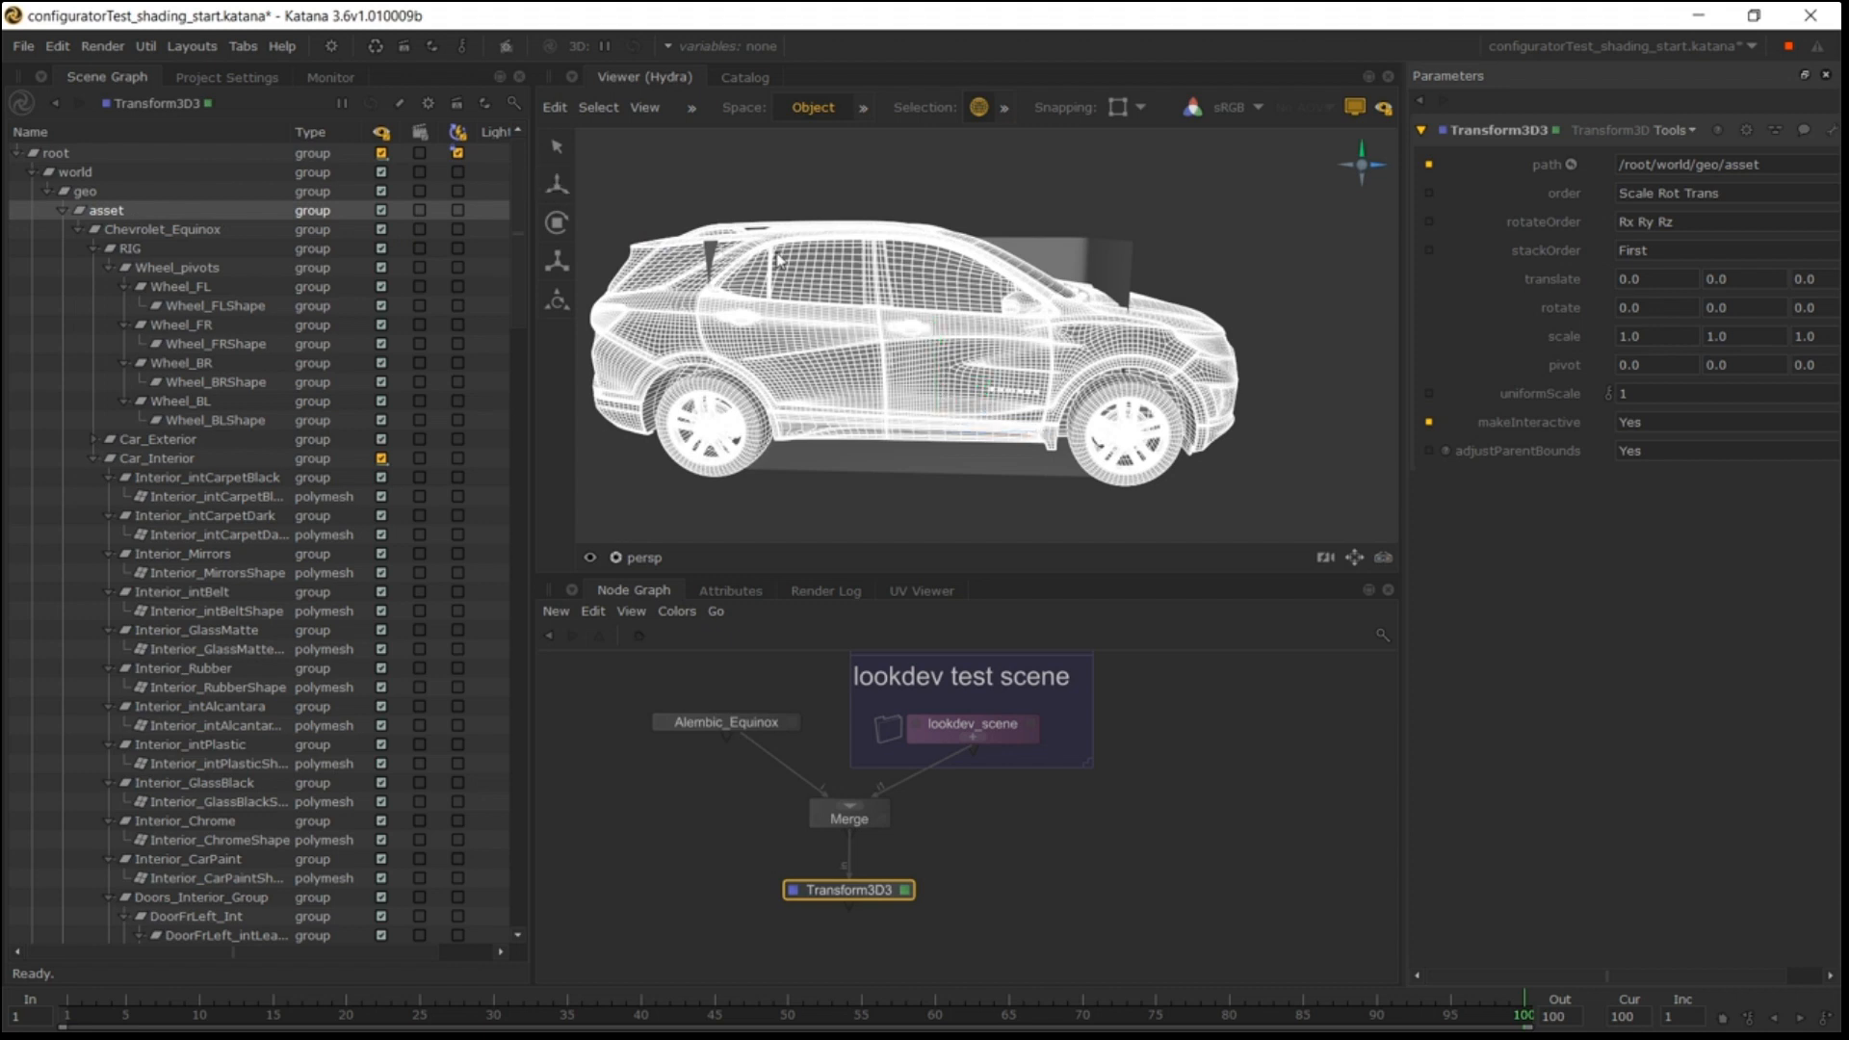
{"action": "key", "text": "w"}
{"action": "key", "text": "e"}
{"action": "key", "text": "r"}
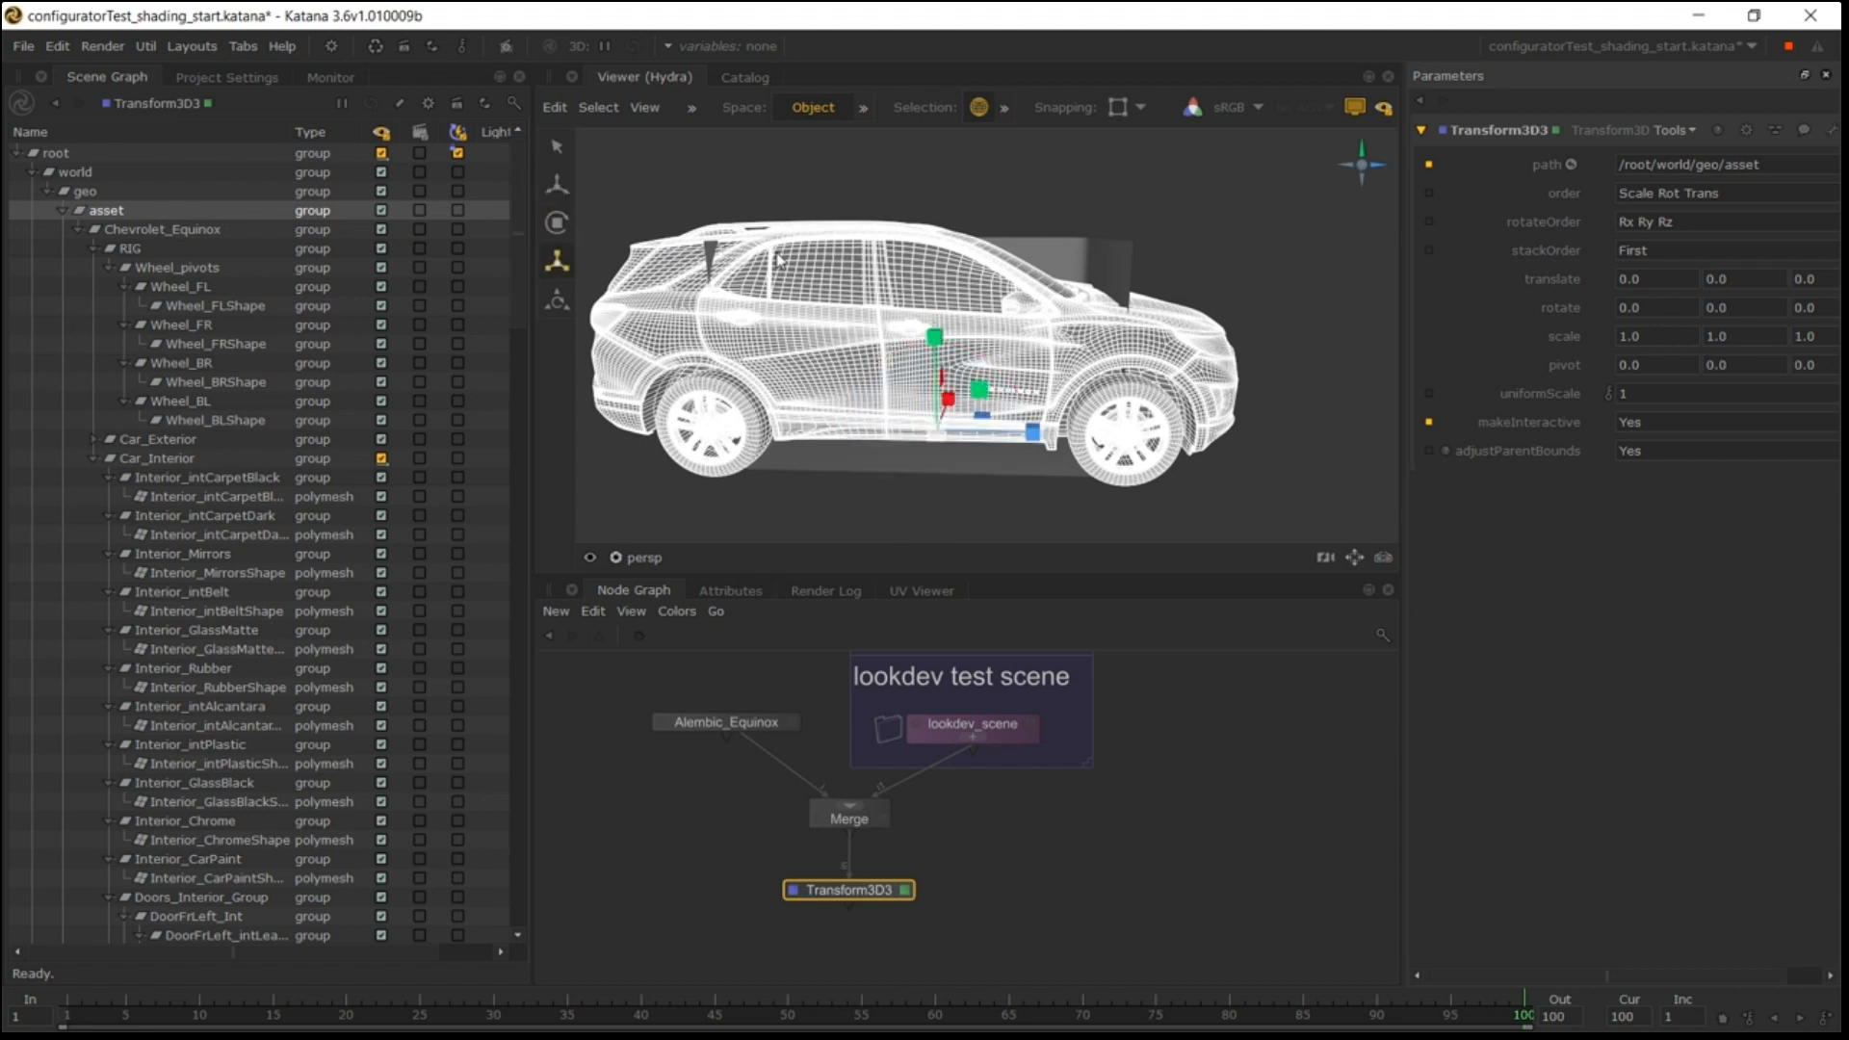
{"action": "left_click_drag", "start_coordinate": [932, 438], "coordinate": [853, 443]}
{"action": "right_click_drag", "start_coordinate": [939, 447], "coordinate": [1193, 337], "text": "alt"}
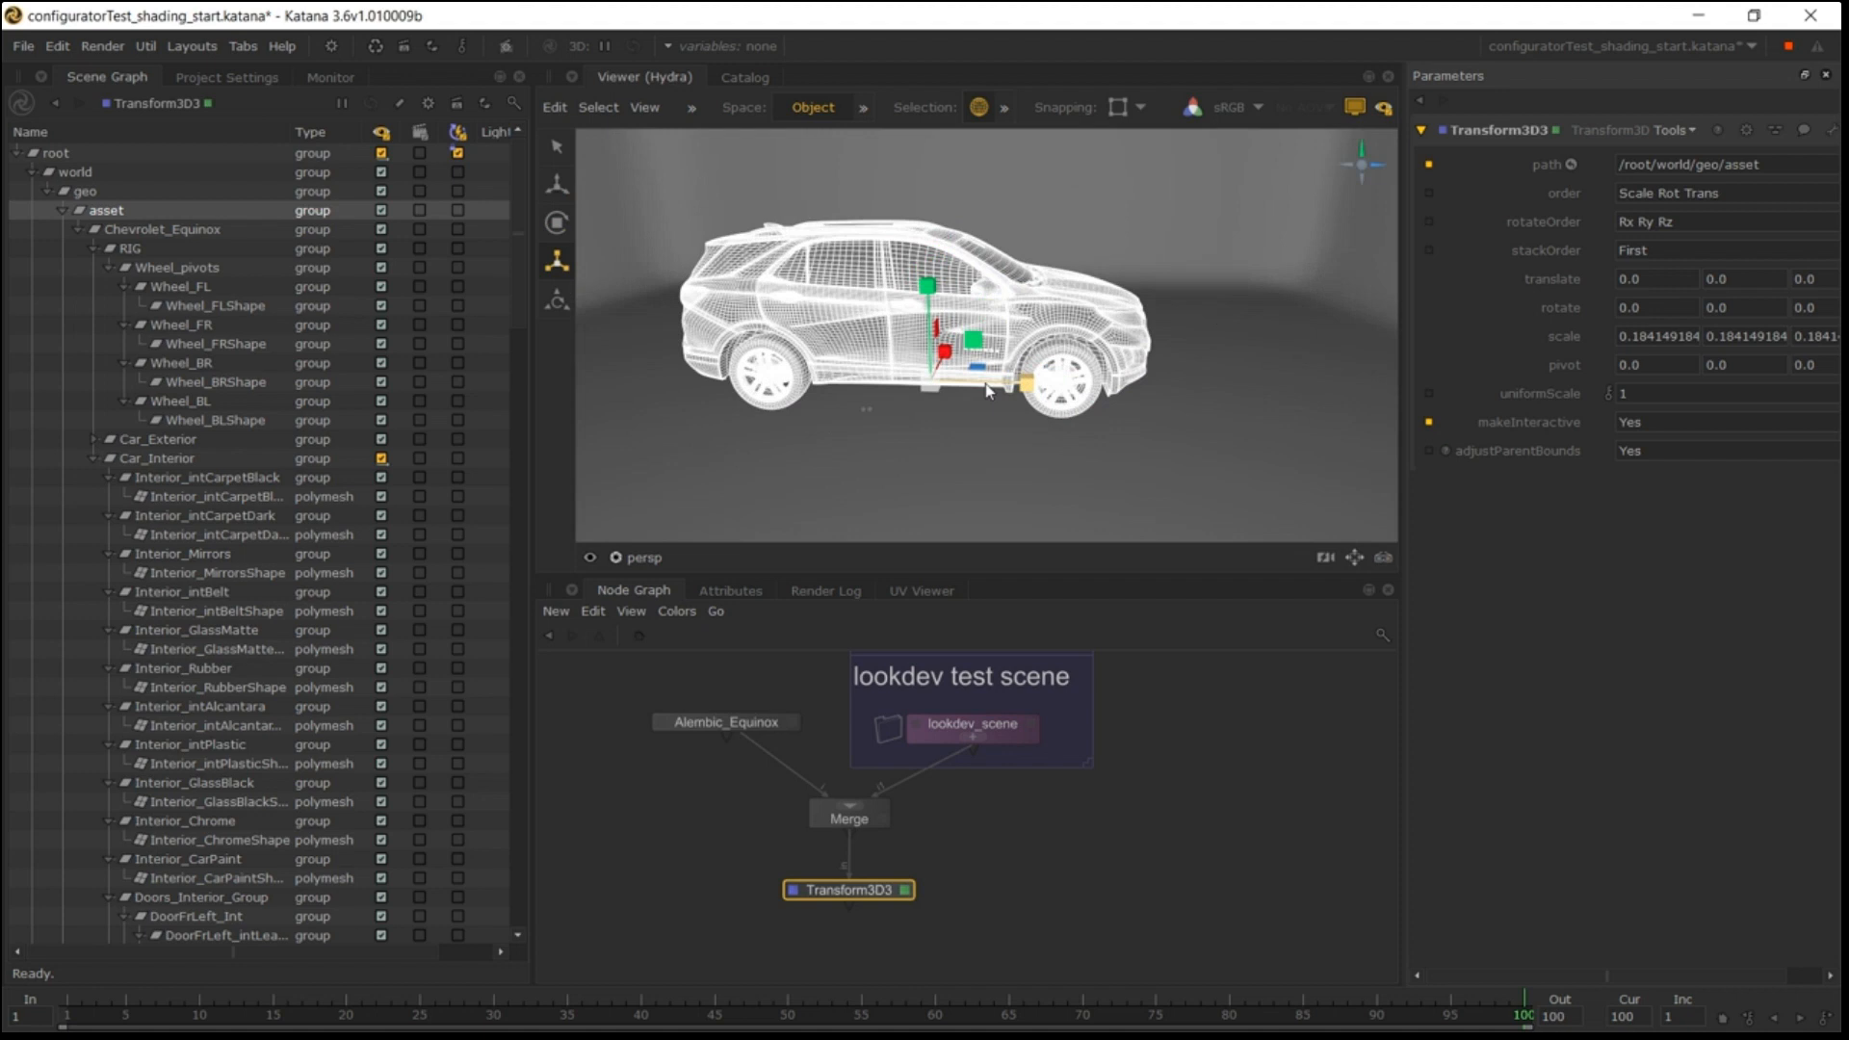
{"action": "left_click_drag", "start_coordinate": [929, 385], "coordinate": [872, 388]}
{"action": "mouse_move", "coordinate": [905, 426]}
{"action": "left_mouse_down", "text": "alt"}
{"action": "mouse_move", "coordinate": [915, 402]}
{"action": "mouse_move", "coordinate": [881, 416]}
{"action": "left_mouse_up", "text": "alt"}
{"action": "key", "text": "f"}
{"action": "scroll", "coordinate": [915, 404], "scroll_direction": "up", "scroll_amount": 1}
{"action": "scroll", "coordinate": [915, 404], "scroll_direction": "down", "scroll_amount": 3}
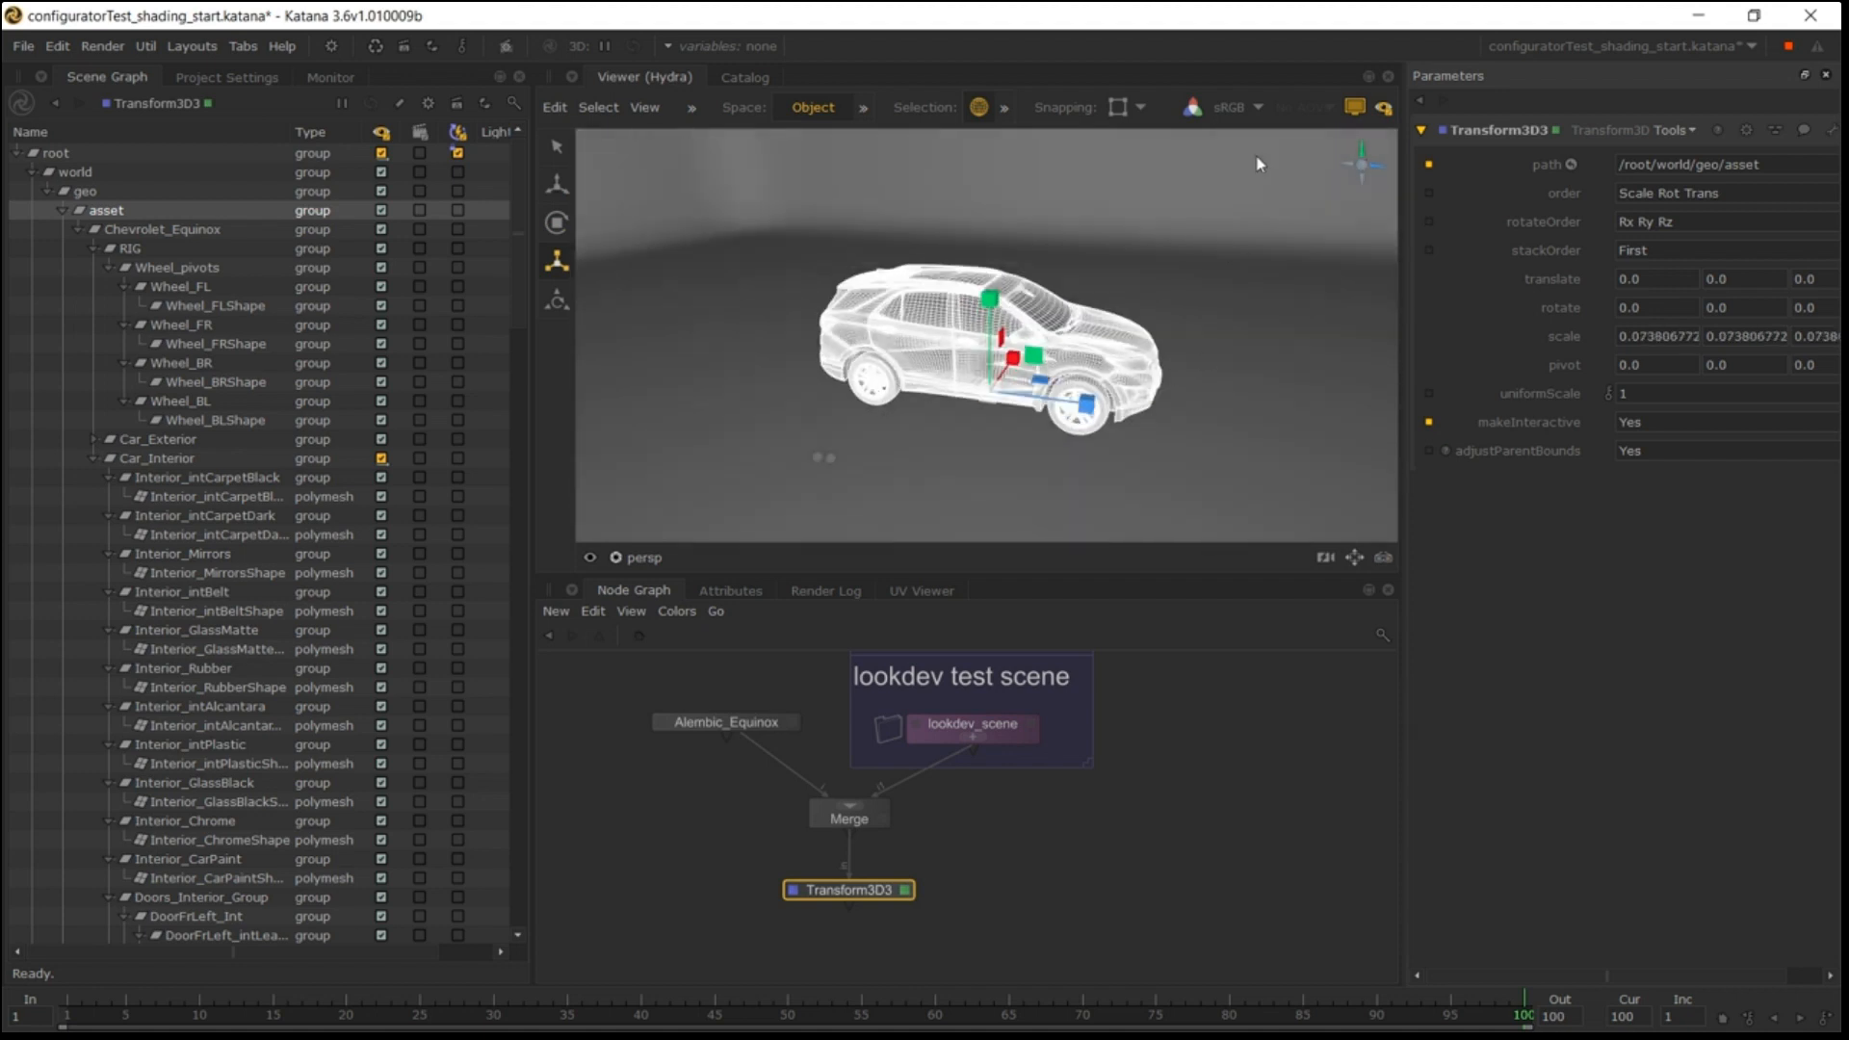
Set snapping to Face - Center - Oriented to Normal and move the car across the floor to about -7.02, 0.04, 5.51.
{"action": "left_click", "coordinate": [1123, 113]}
{"action": "left_click", "coordinate": [1147, 115]}
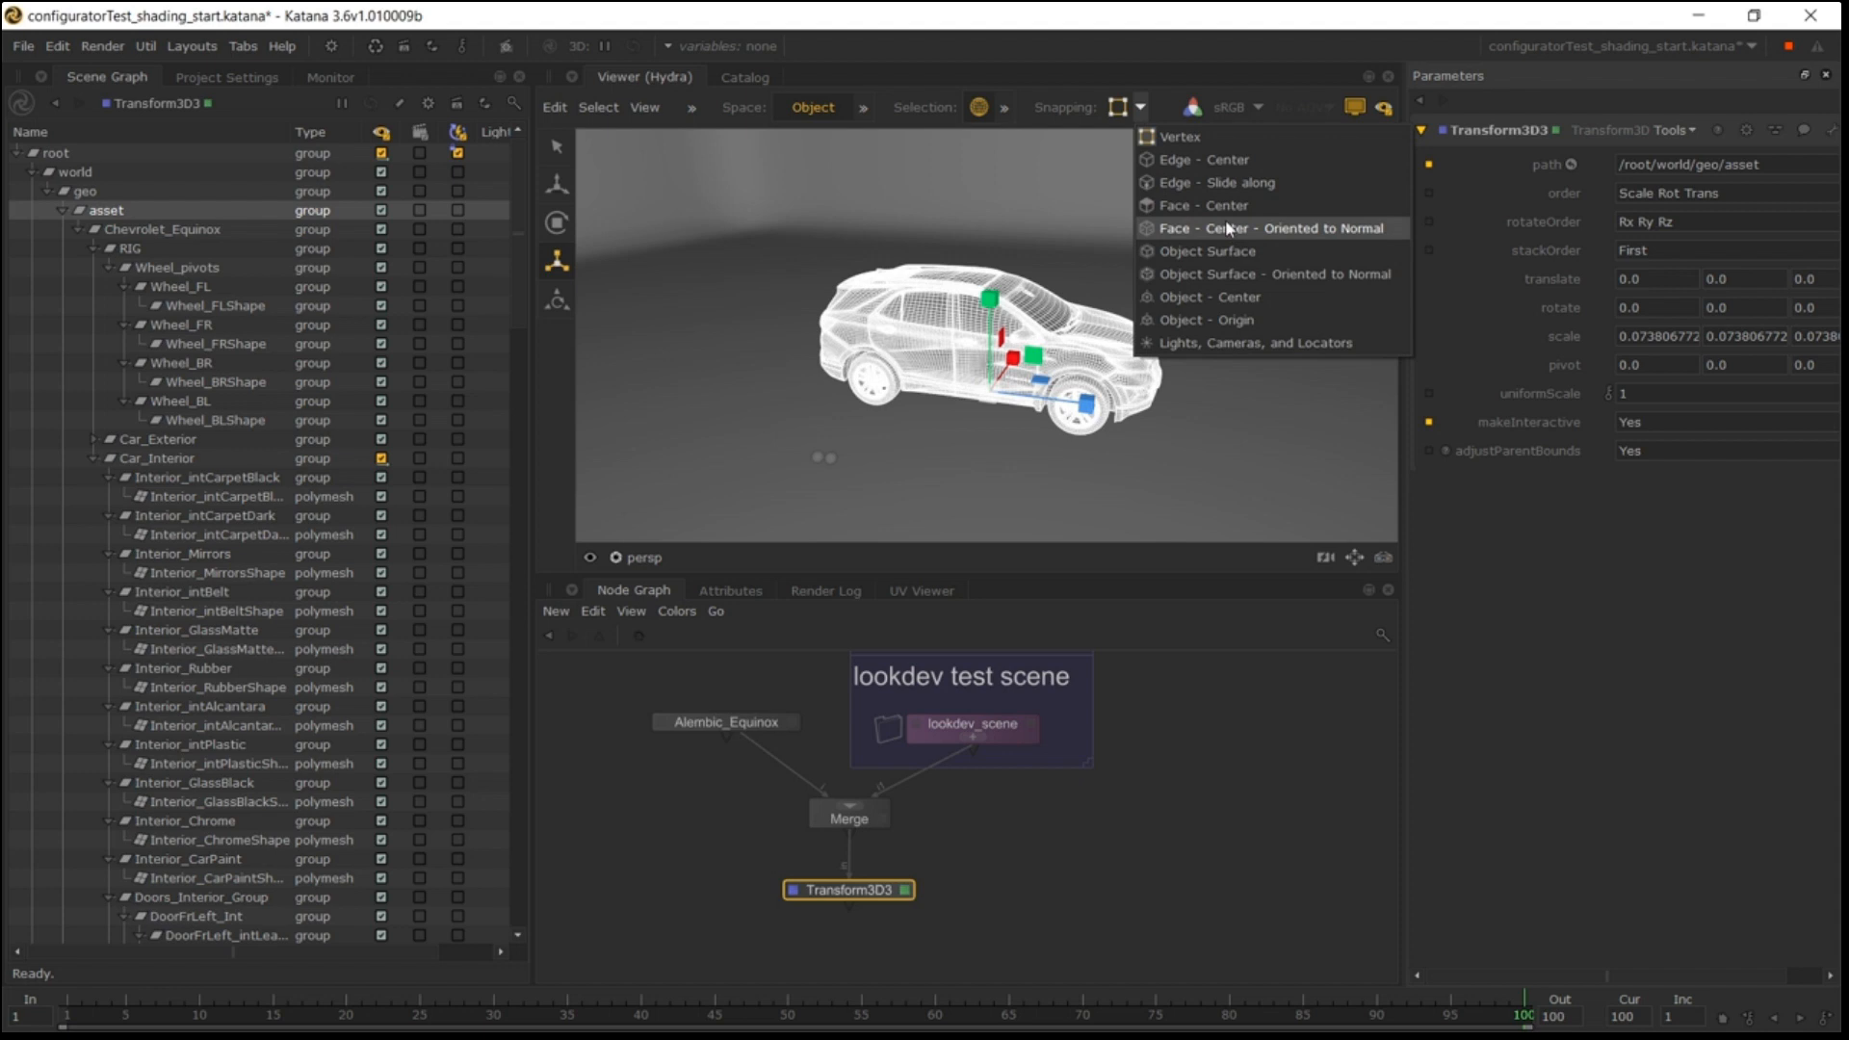
{"action": "left_click", "coordinate": [1227, 228]}
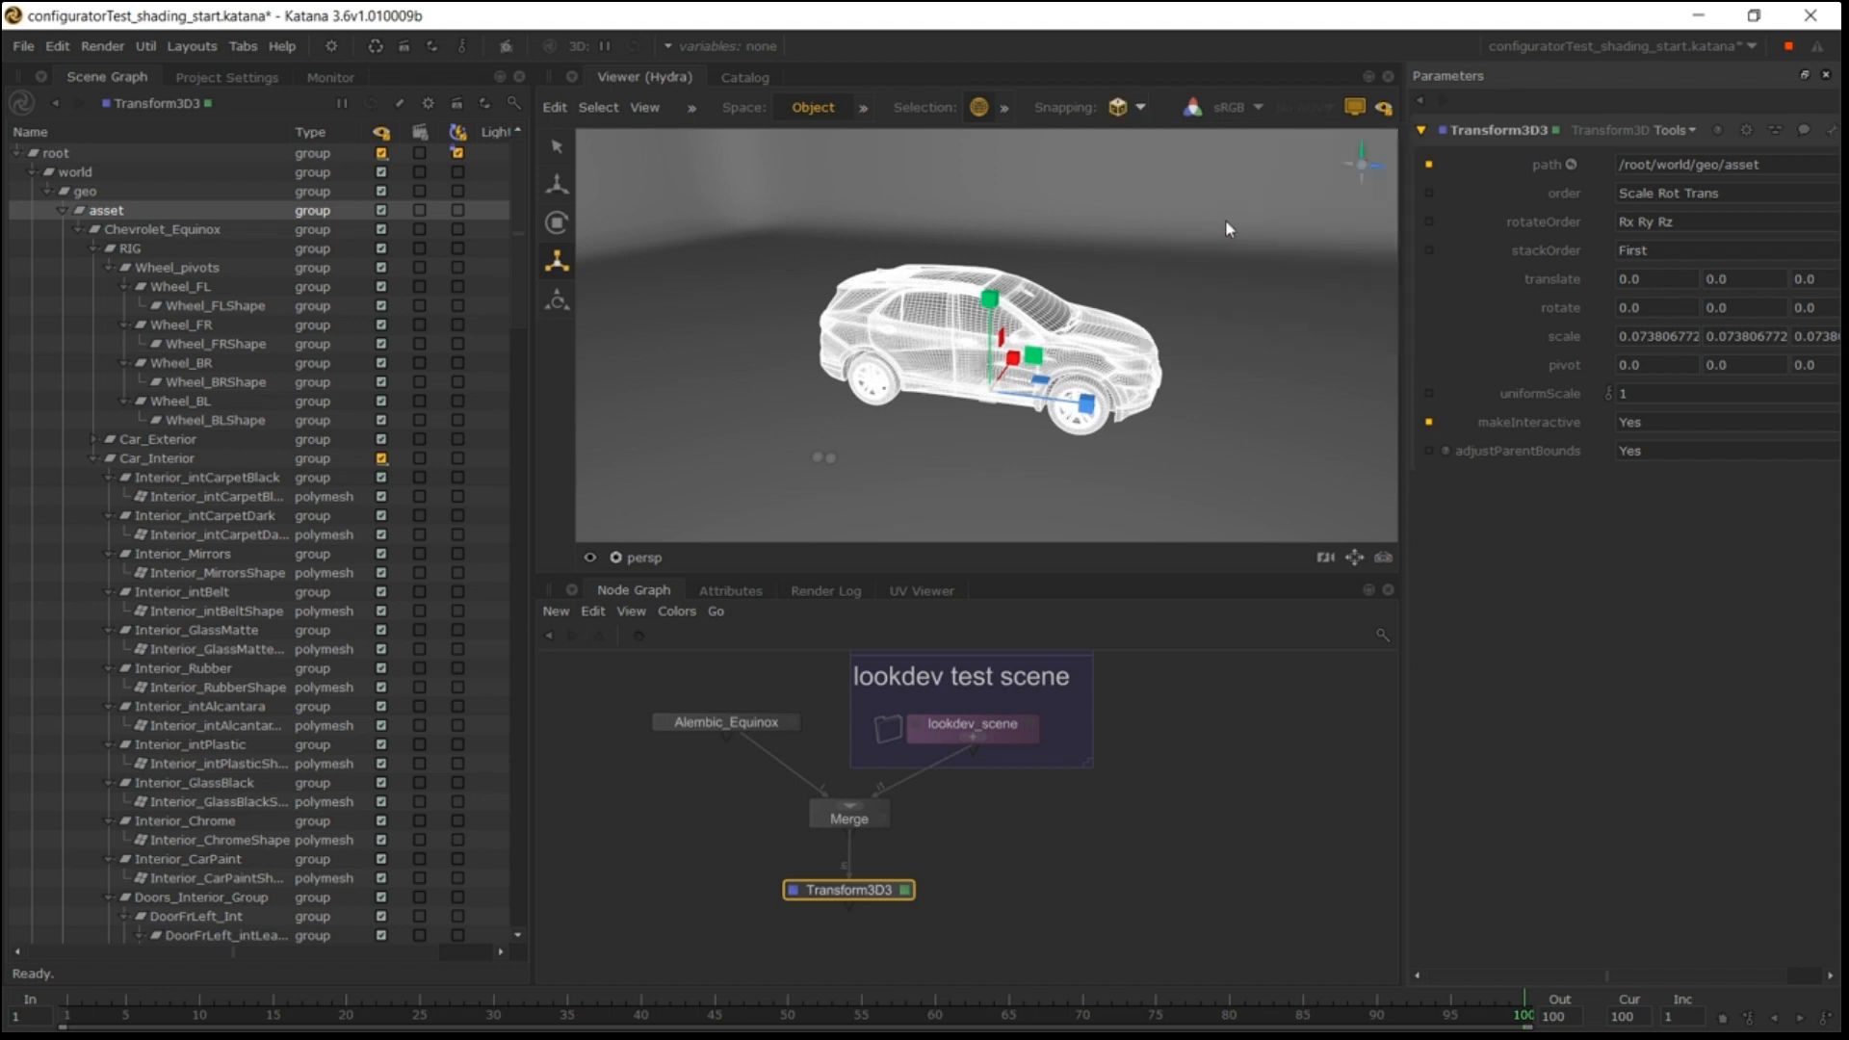
{"action": "left_click", "coordinate": [557, 184]}
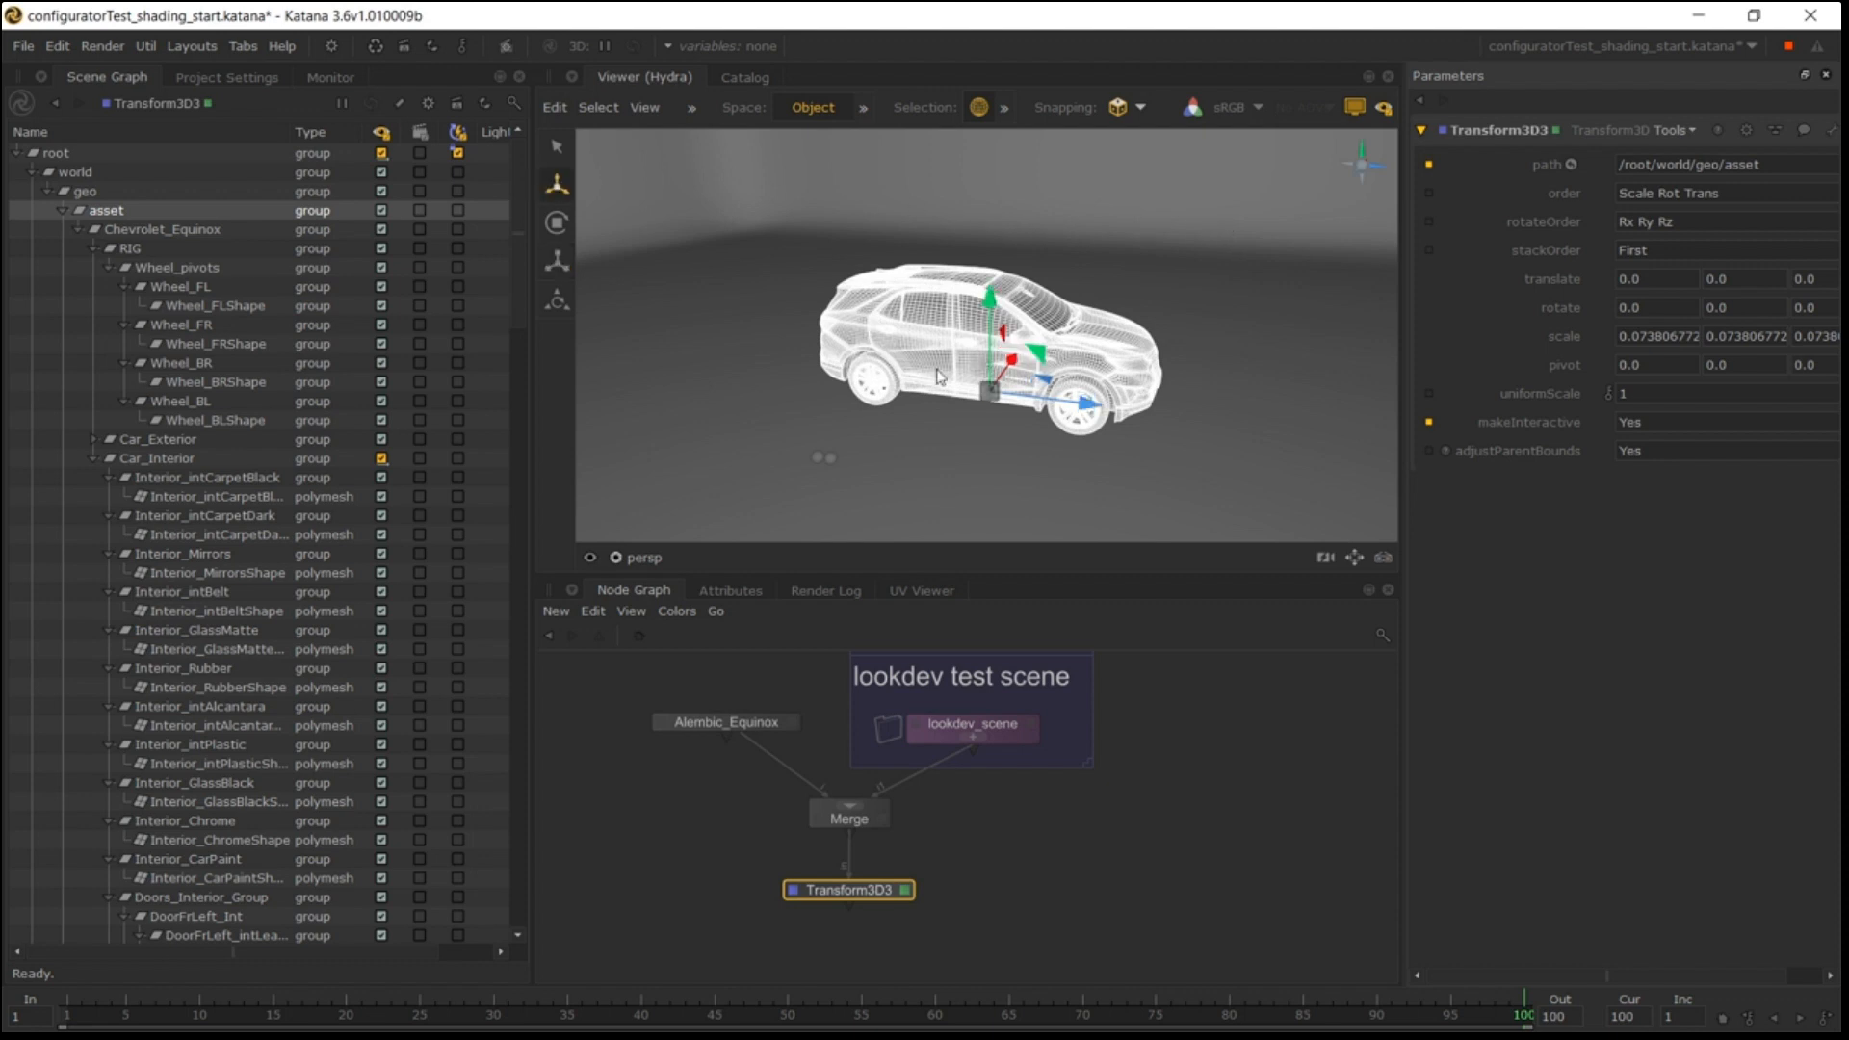
{"action": "left_click_drag", "start_coordinate": [990, 389], "coordinate": [1027, 431]}
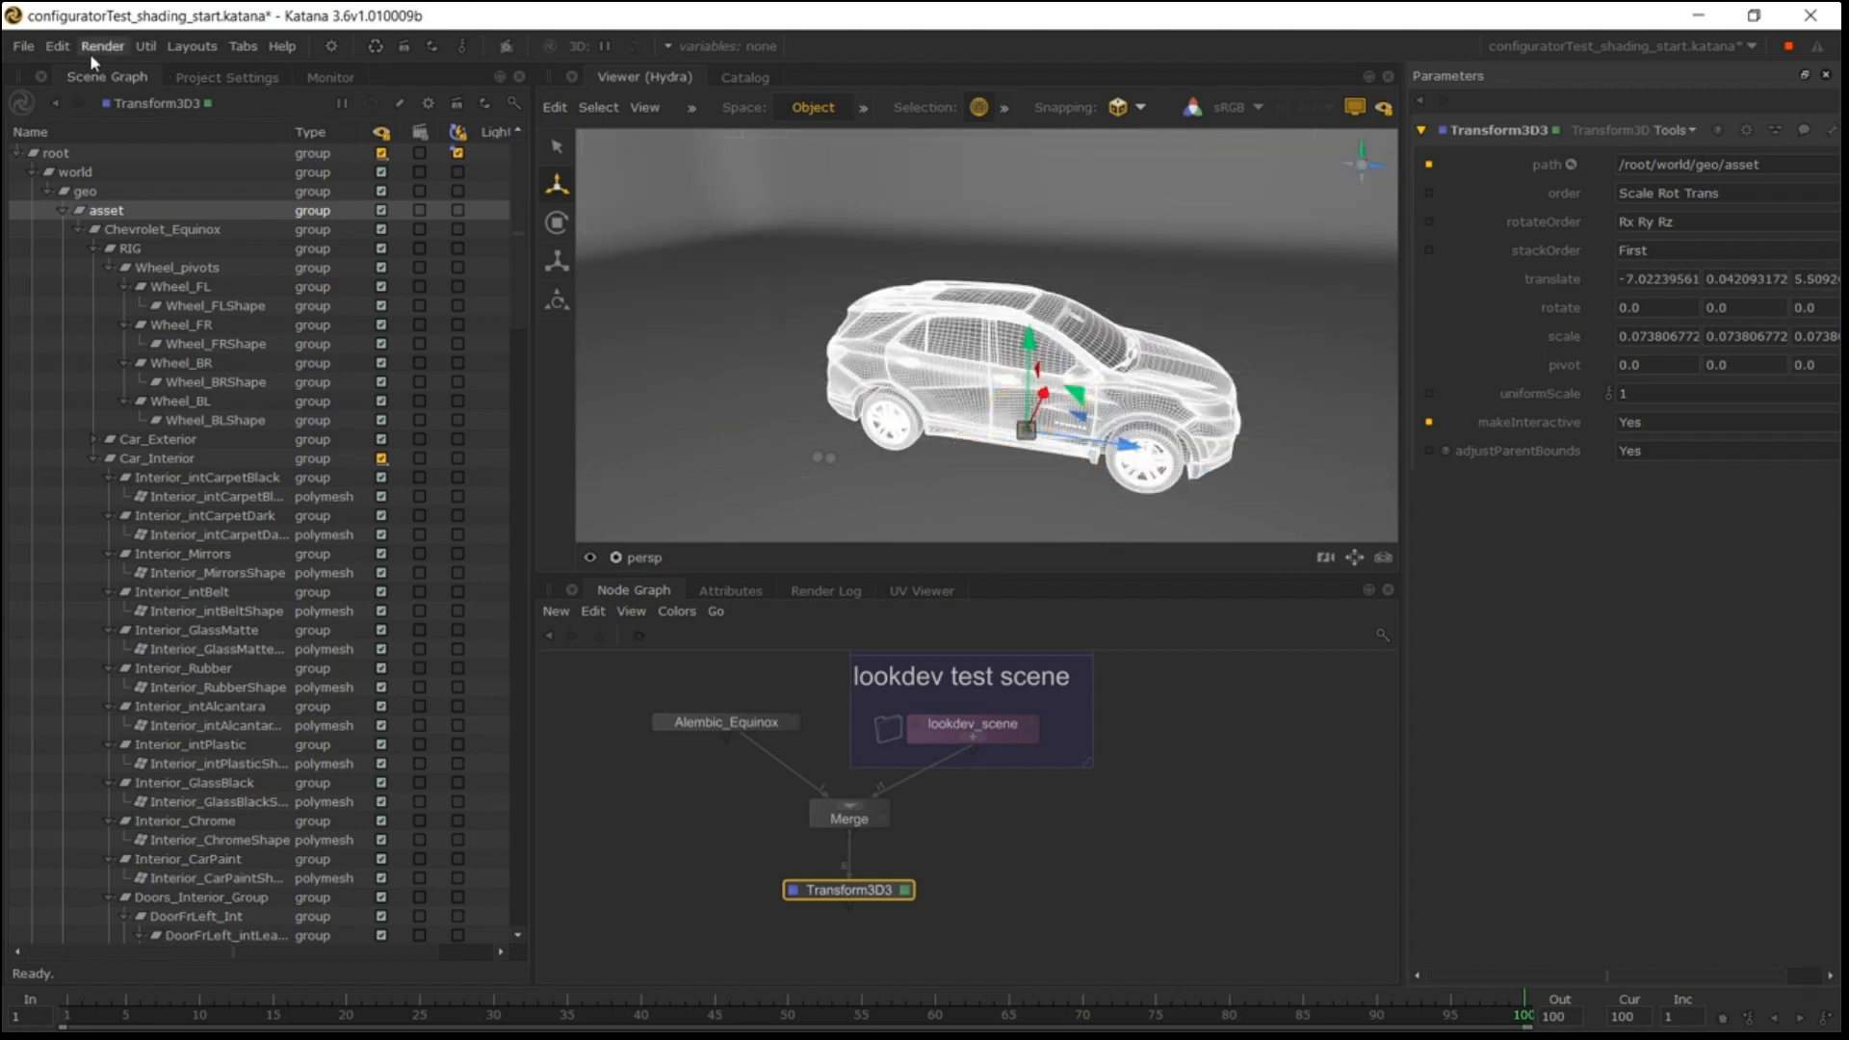
Examine the snapping options in the viewerHydra preferences.
{"action": "left_click", "coordinate": [60, 47]}
{"action": "left_click", "coordinate": [92, 149]}
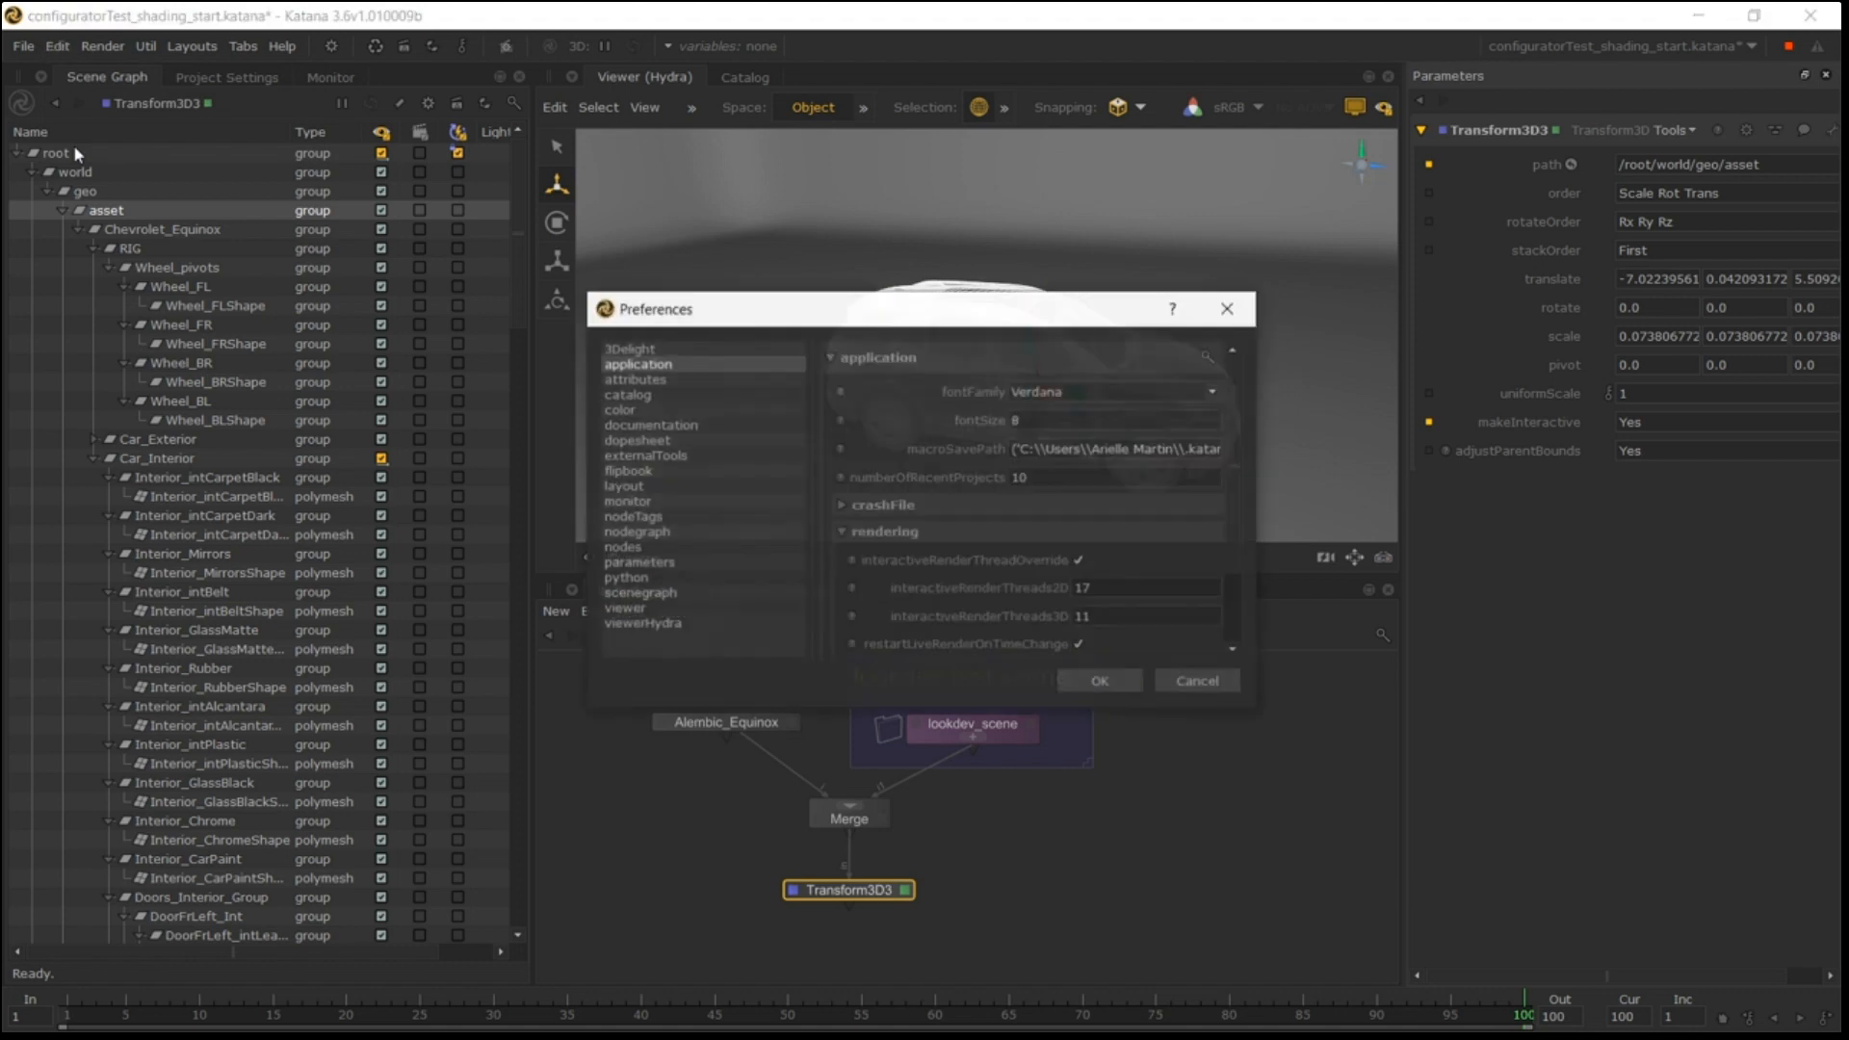
{"action": "left_click", "coordinate": [662, 624]}
{"action": "scroll", "coordinate": [851, 610], "scroll_direction": "down", "scroll_amount": 1}
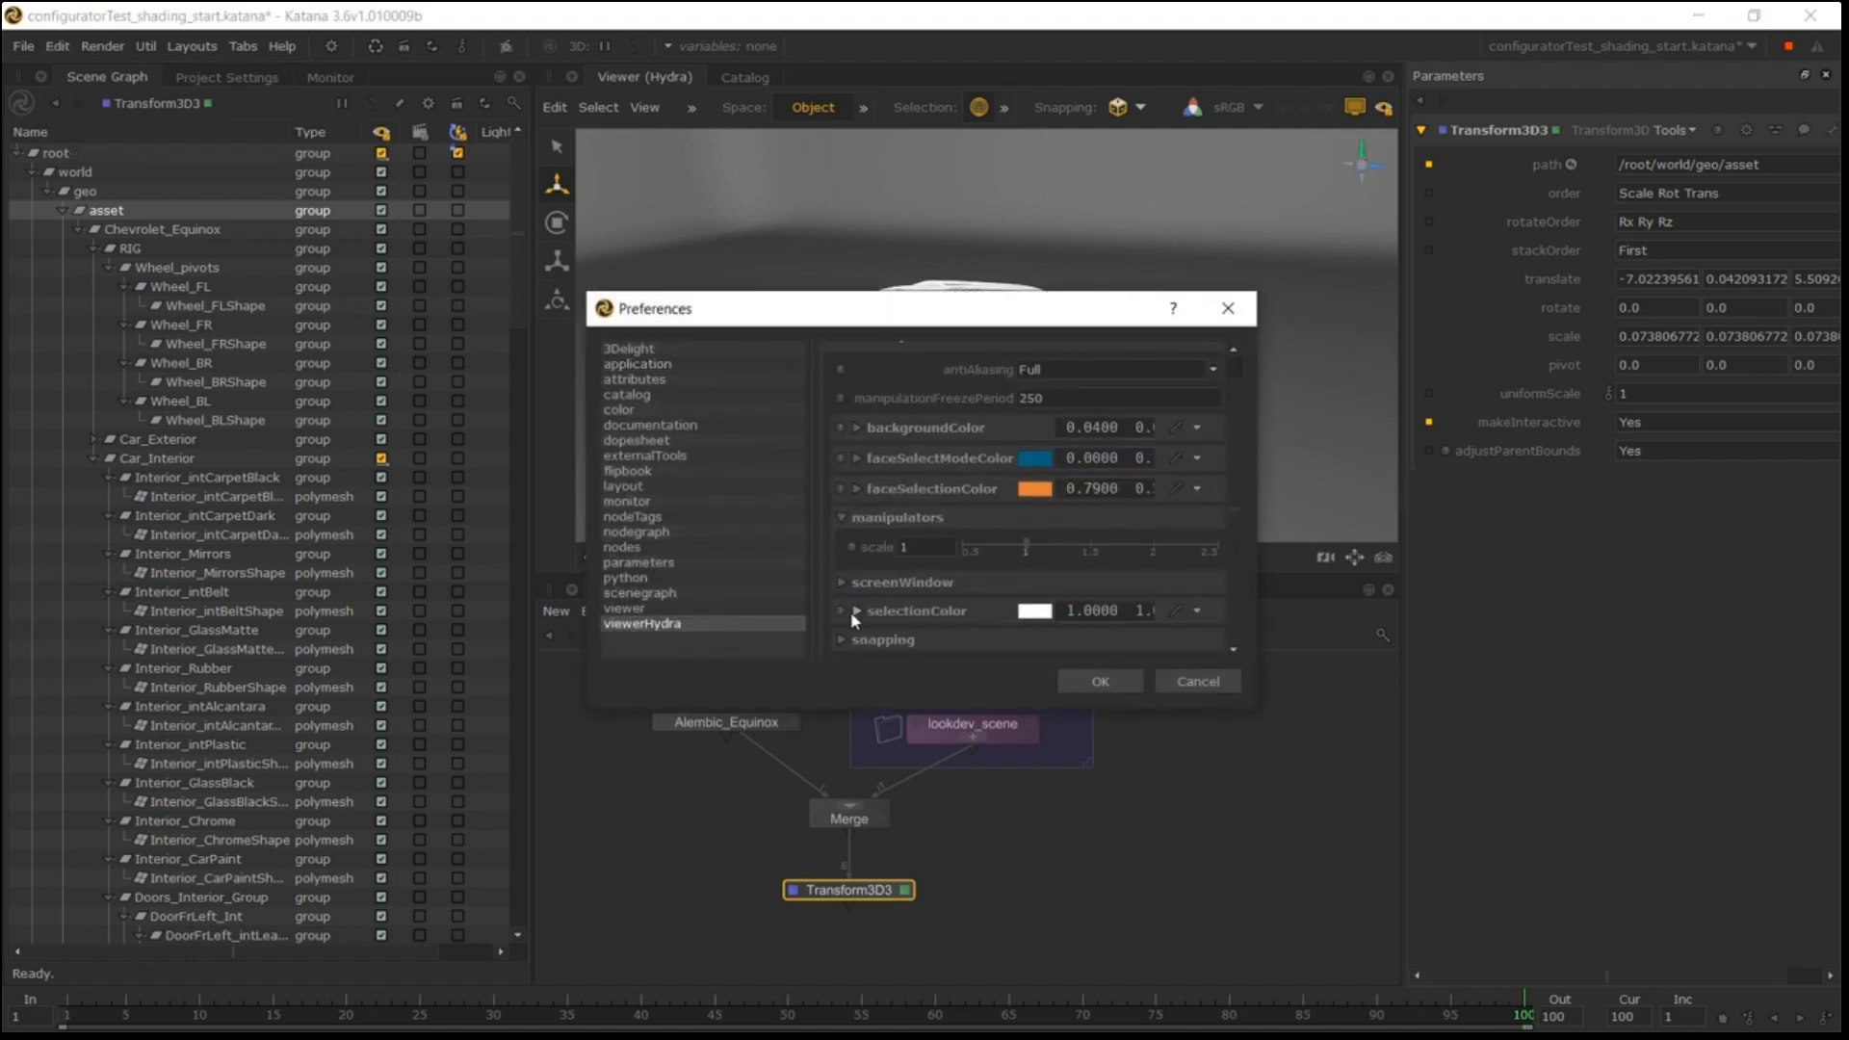
{"action": "scroll", "coordinate": [867, 654], "scroll_direction": "down", "scroll_amount": 2}
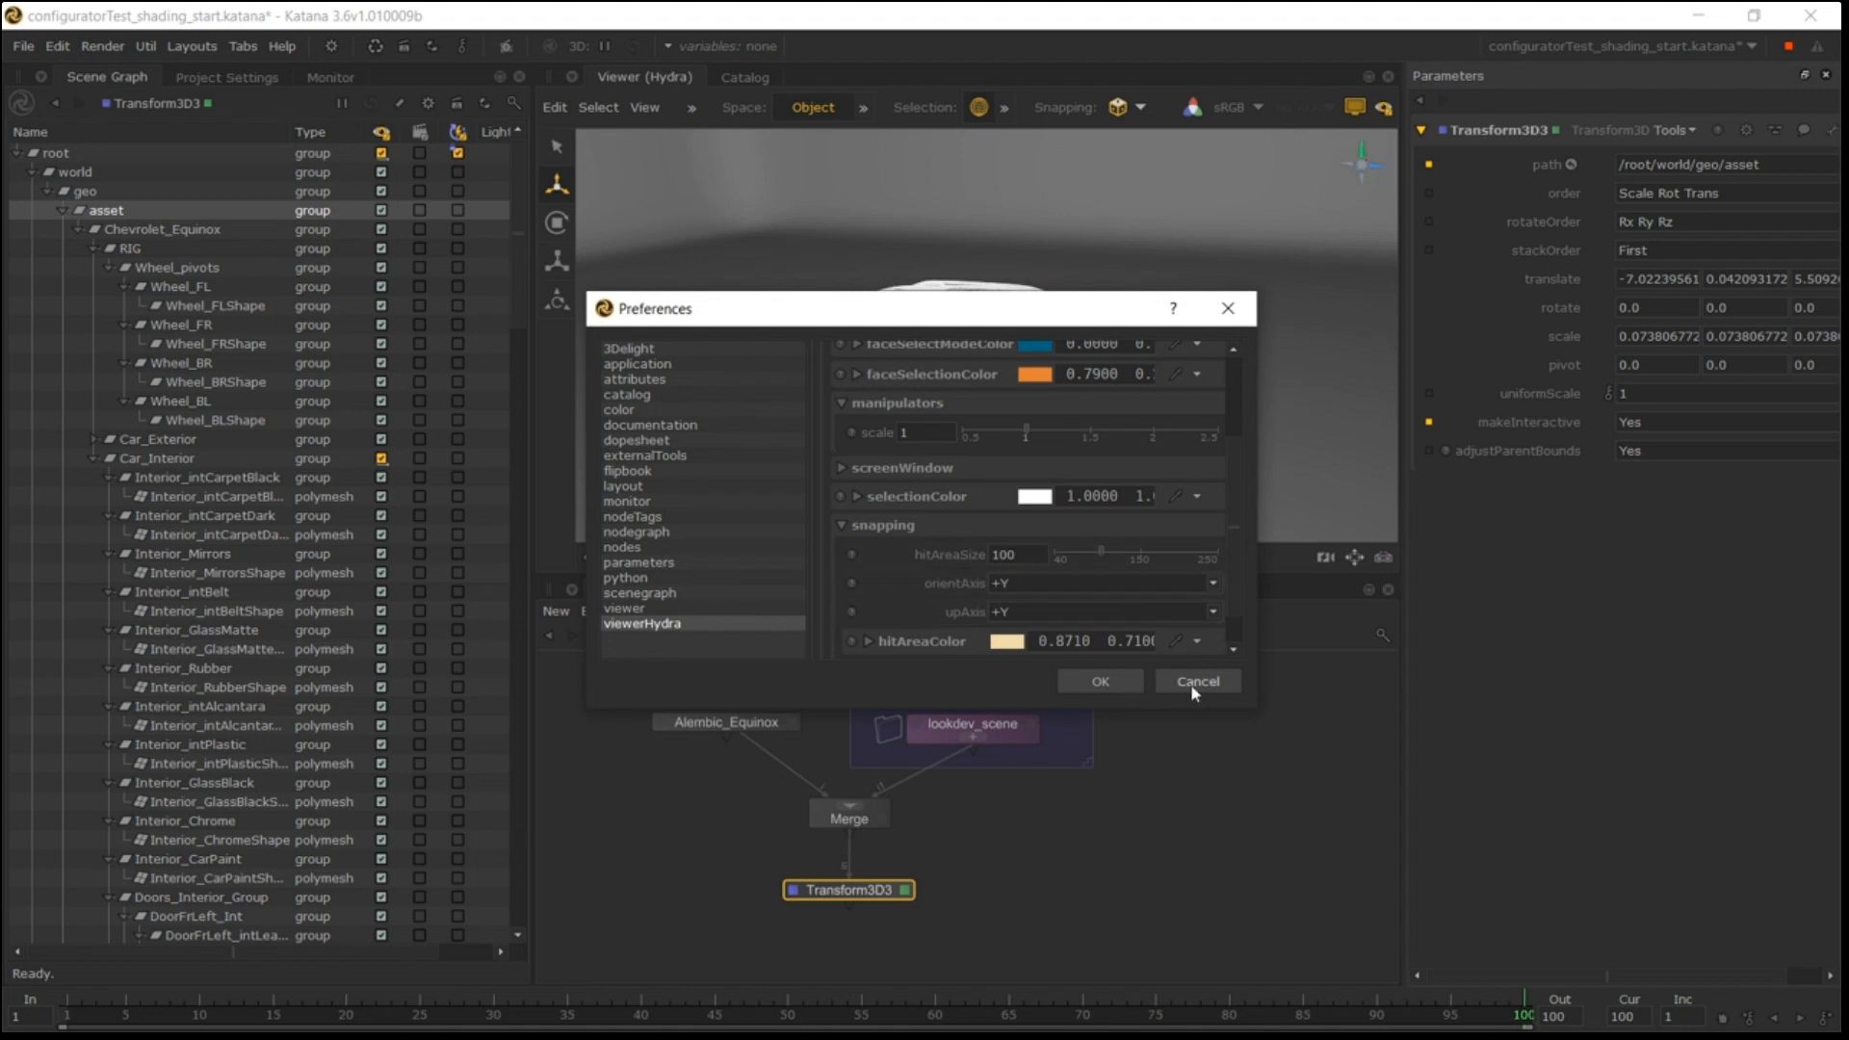
{"action": "left_click", "coordinate": [1100, 682]}
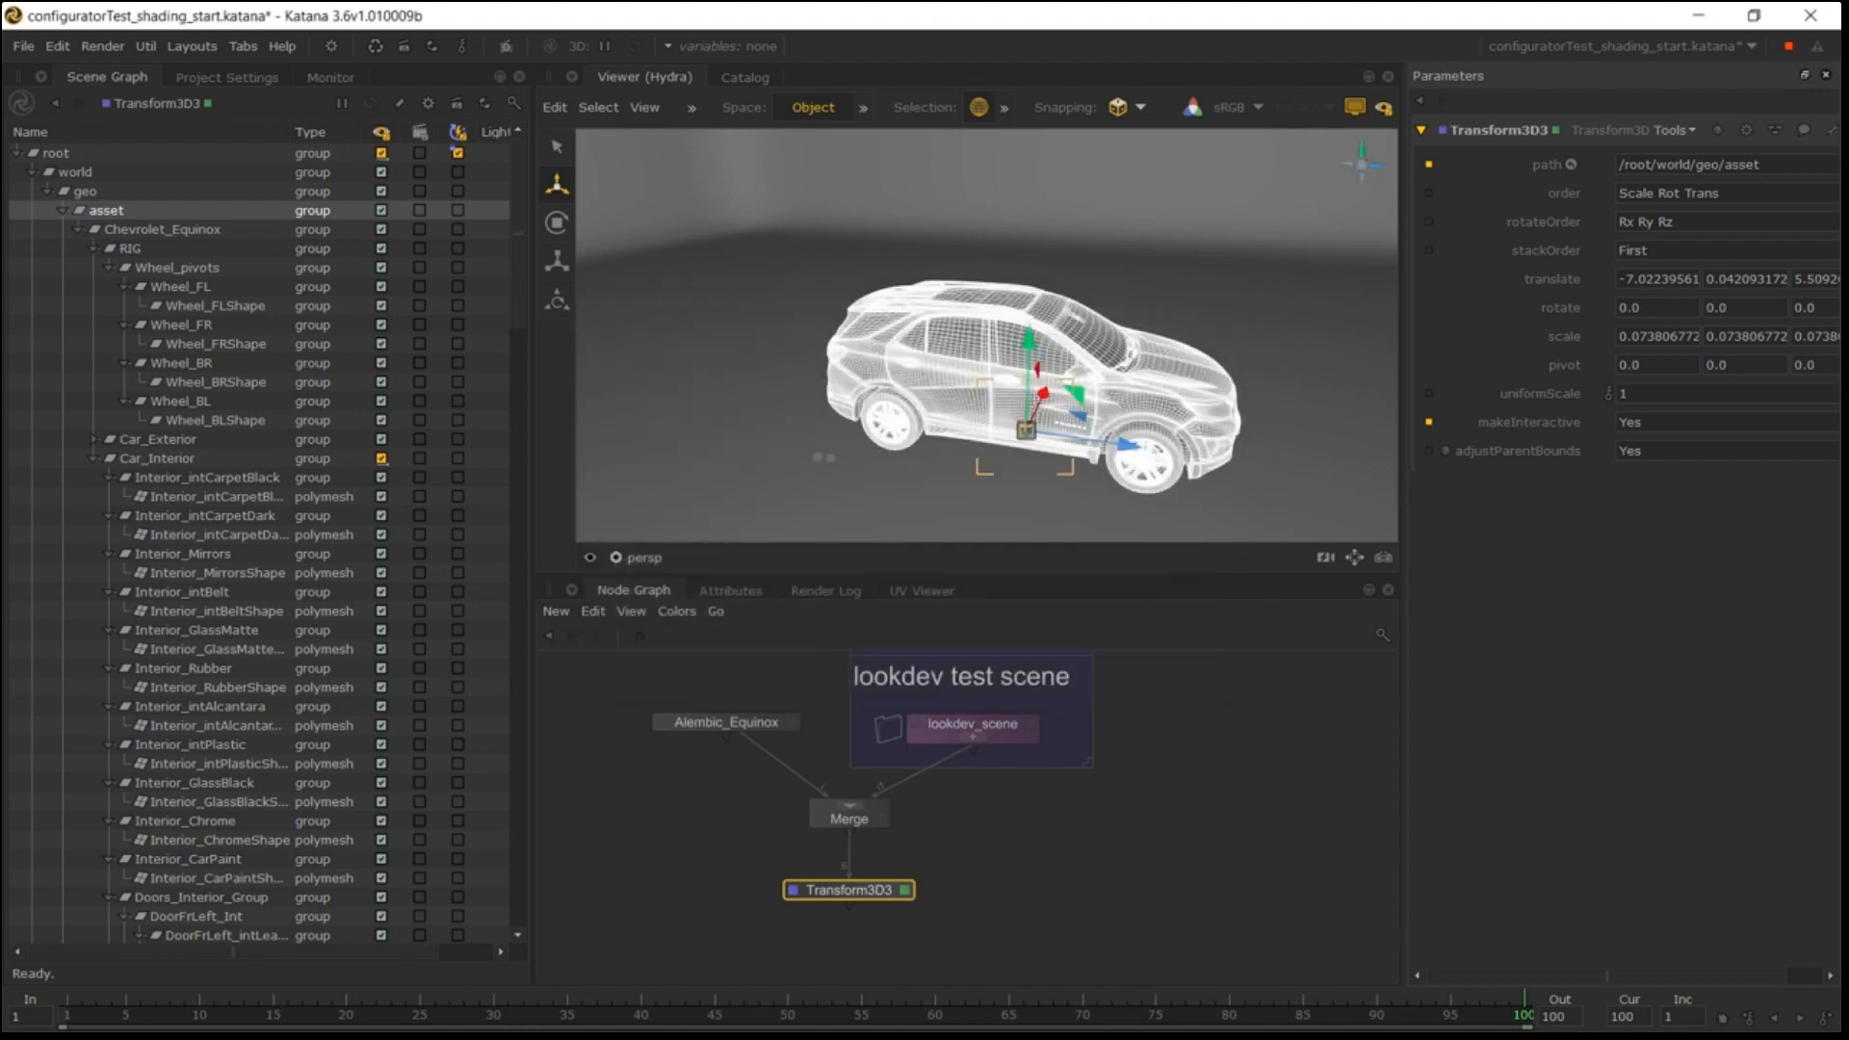
Turn off snapping in the viewer.
{"action": "left_click_drag", "start_coordinate": [1026, 428], "coordinate": [915, 397]}
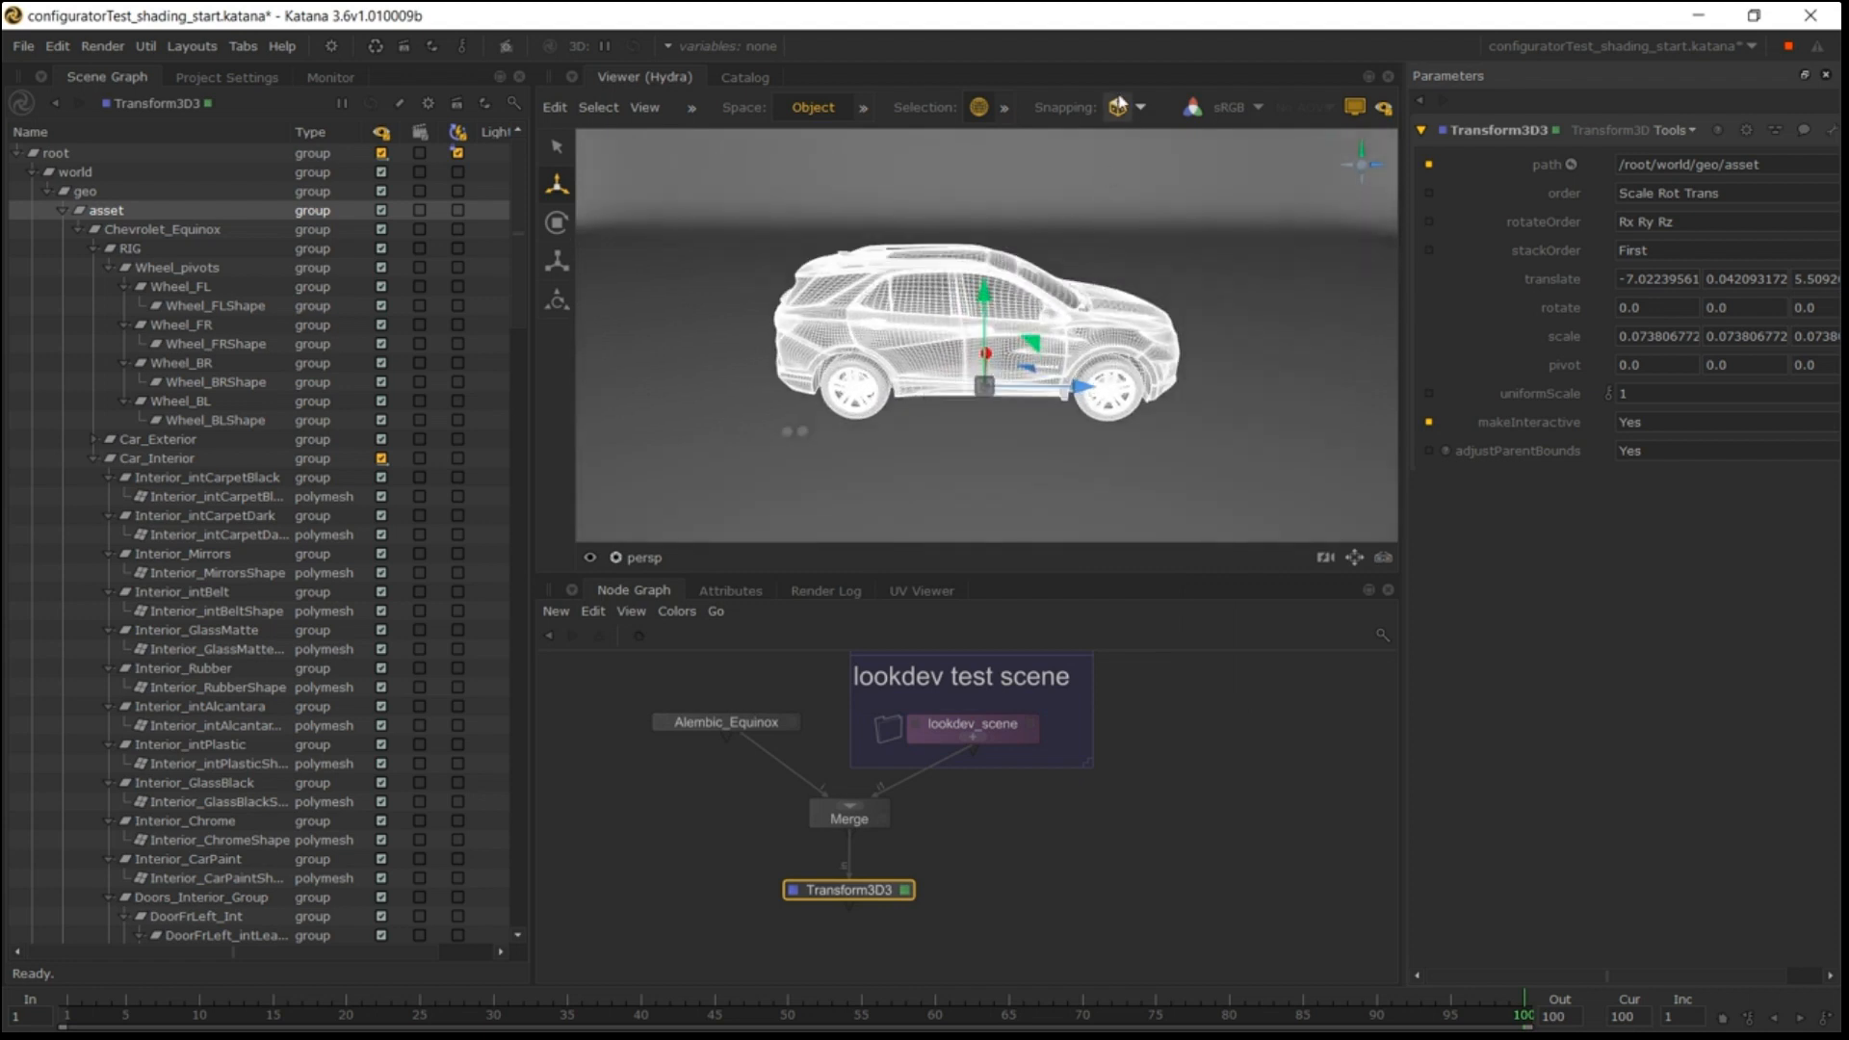
{"action": "left_click", "coordinate": [1118, 106]}
Add a CameraCreate node beside the Merge node and set its fov to 30.
{"action": "scroll", "coordinate": [999, 728], "scroll_direction": "down", "scroll_amount": 4}
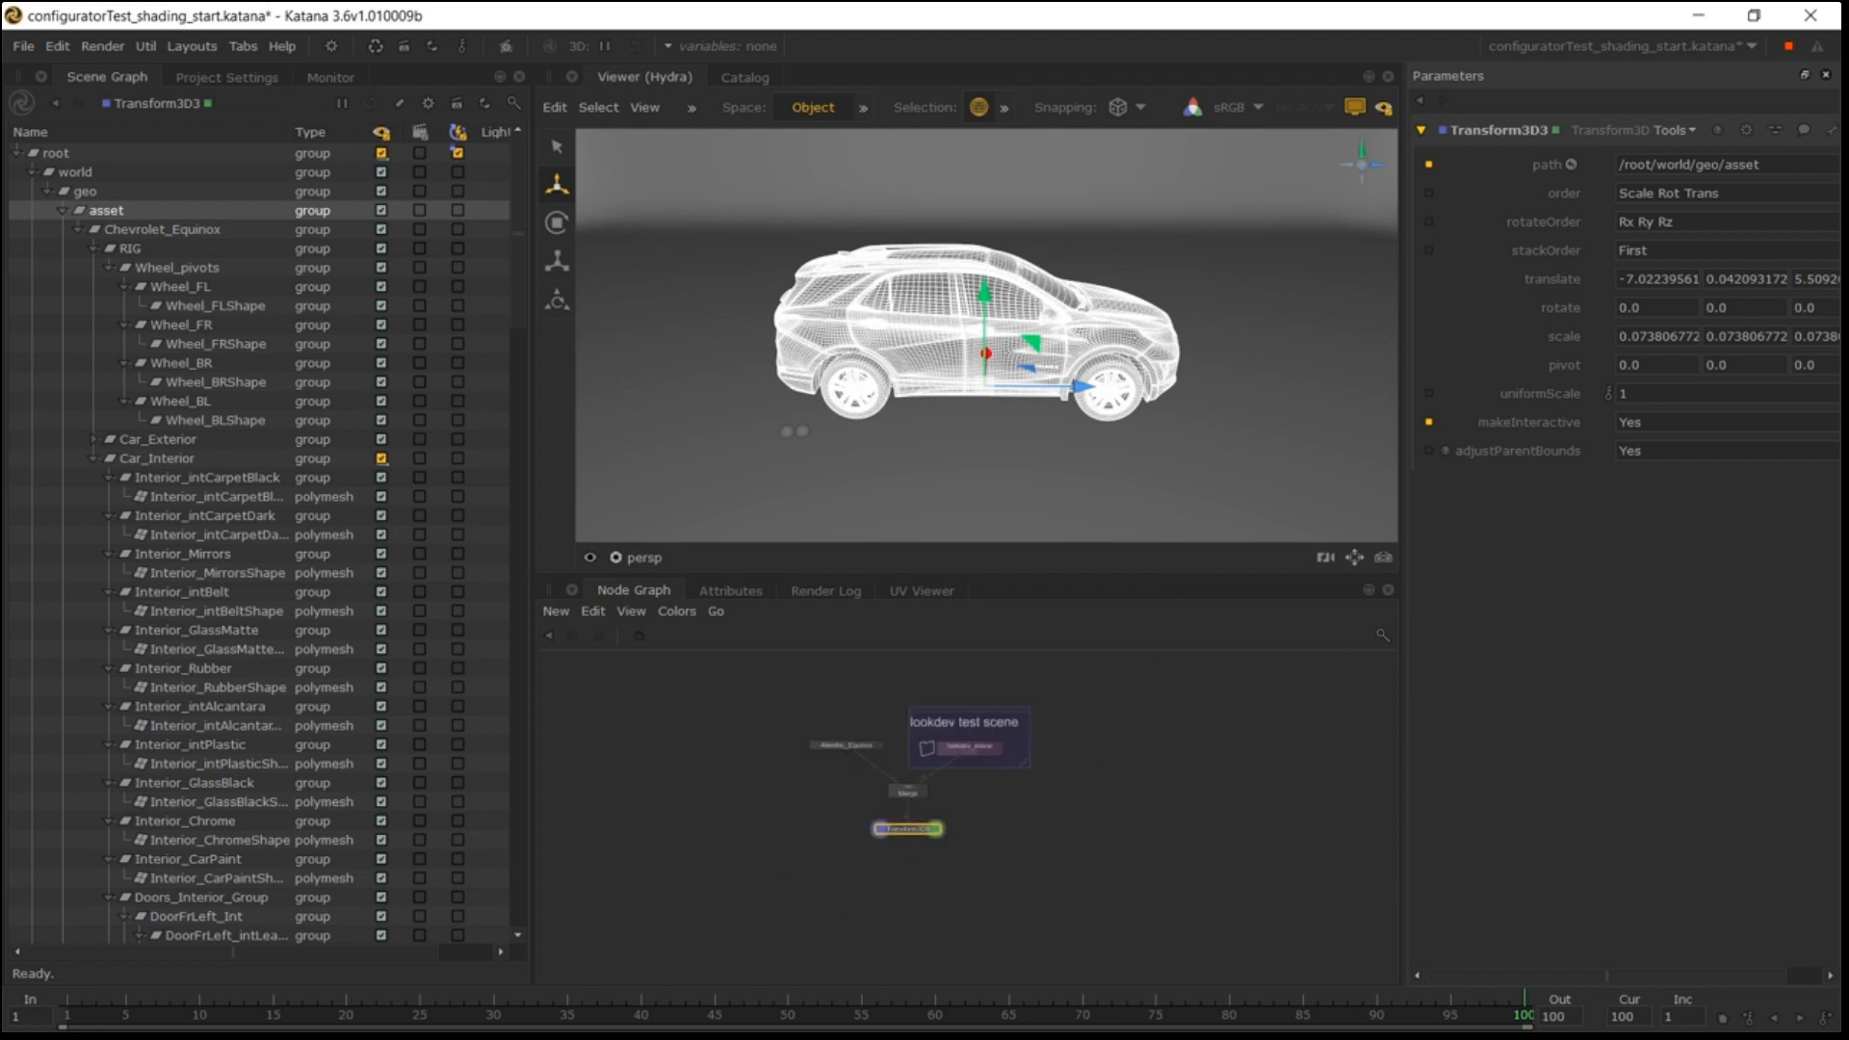
{"action": "scroll", "coordinate": [910, 773], "scroll_direction": "up", "scroll_amount": 3}
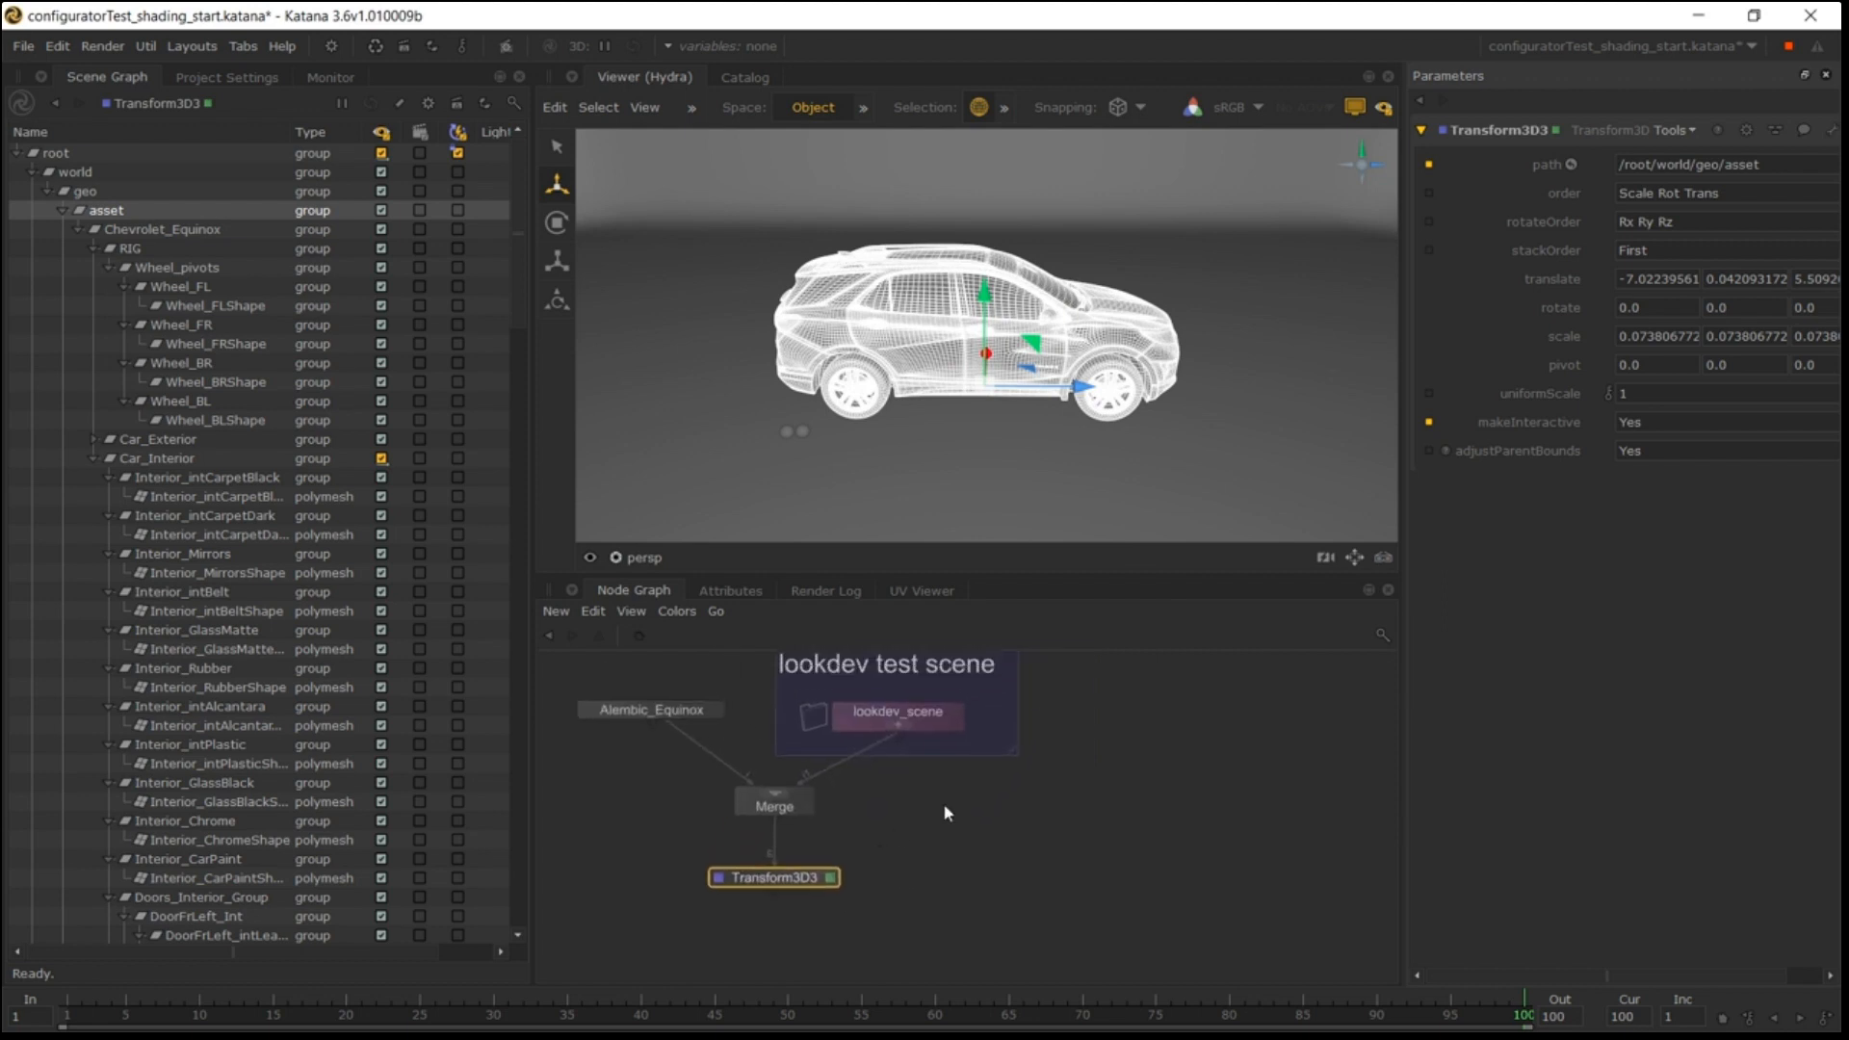
{"action": "key", "text": "Tab"}
{"action": "type", "text": "ca"}
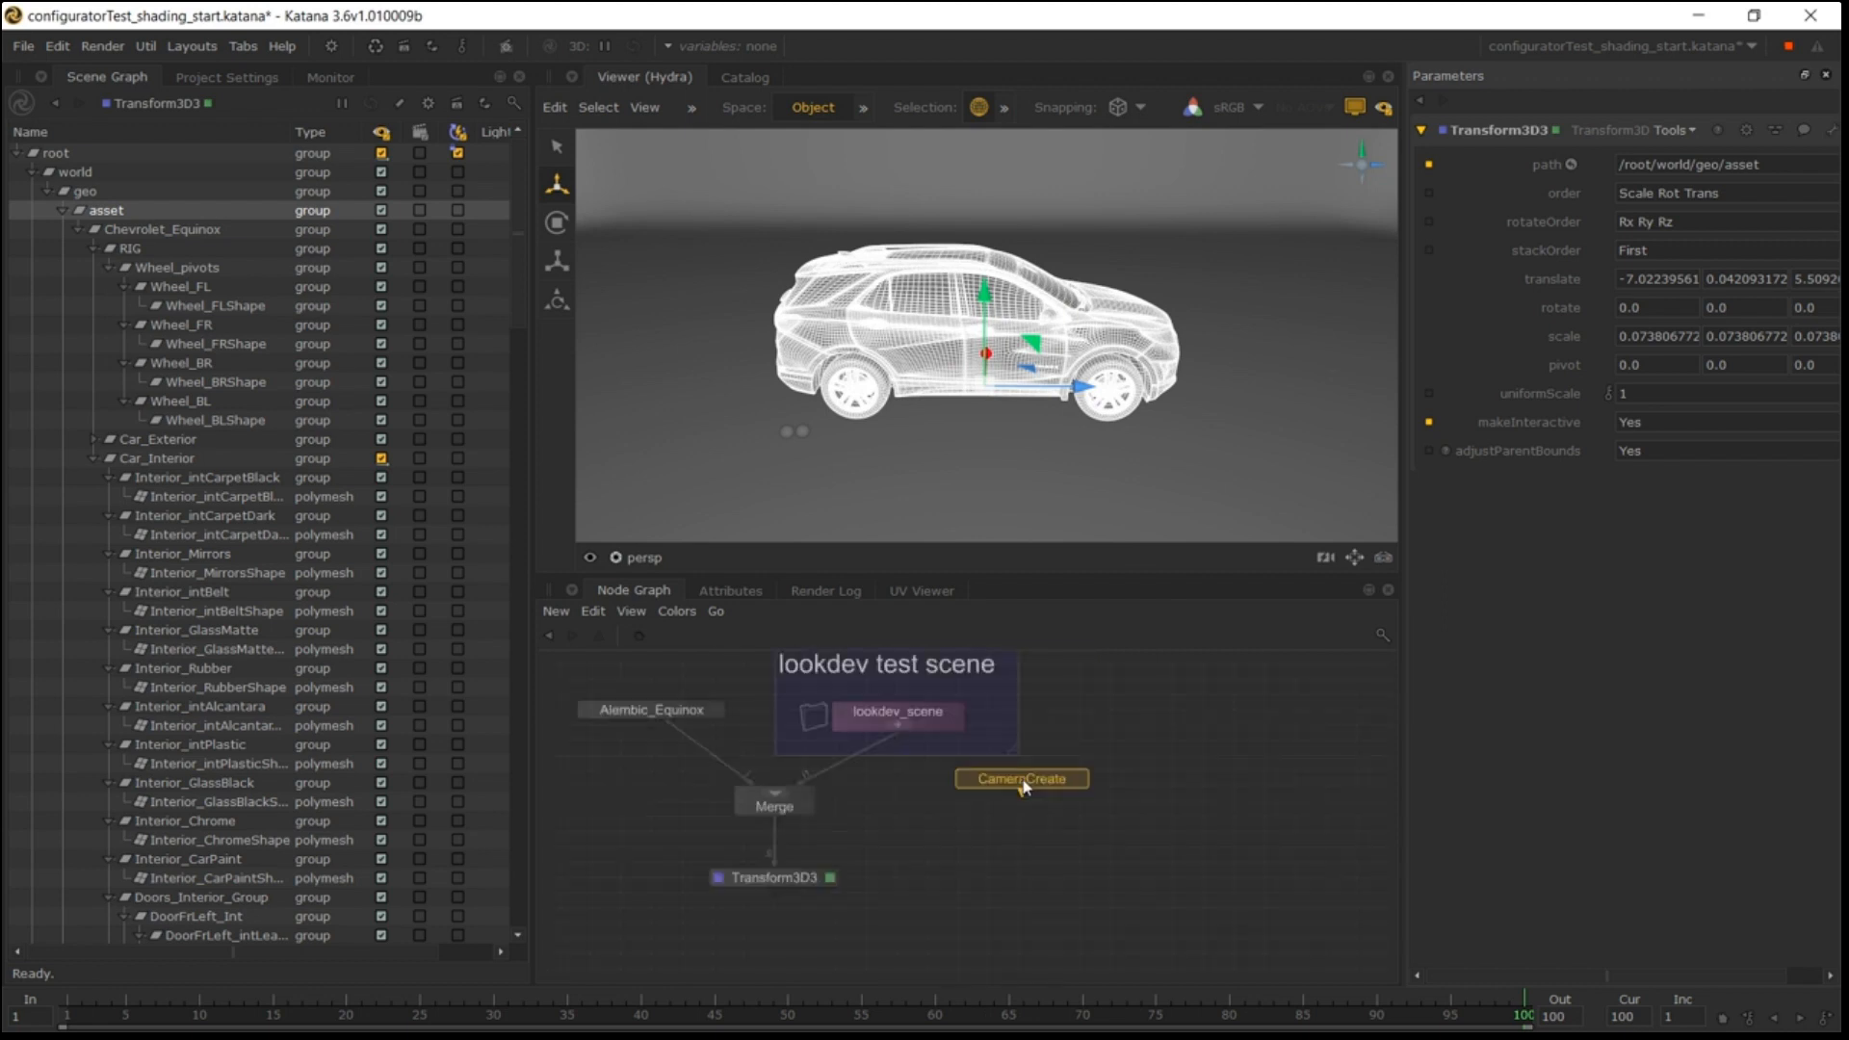
{"action": "left_click", "coordinate": [1024, 785]}
{"action": "left_click", "coordinate": [1649, 219]}
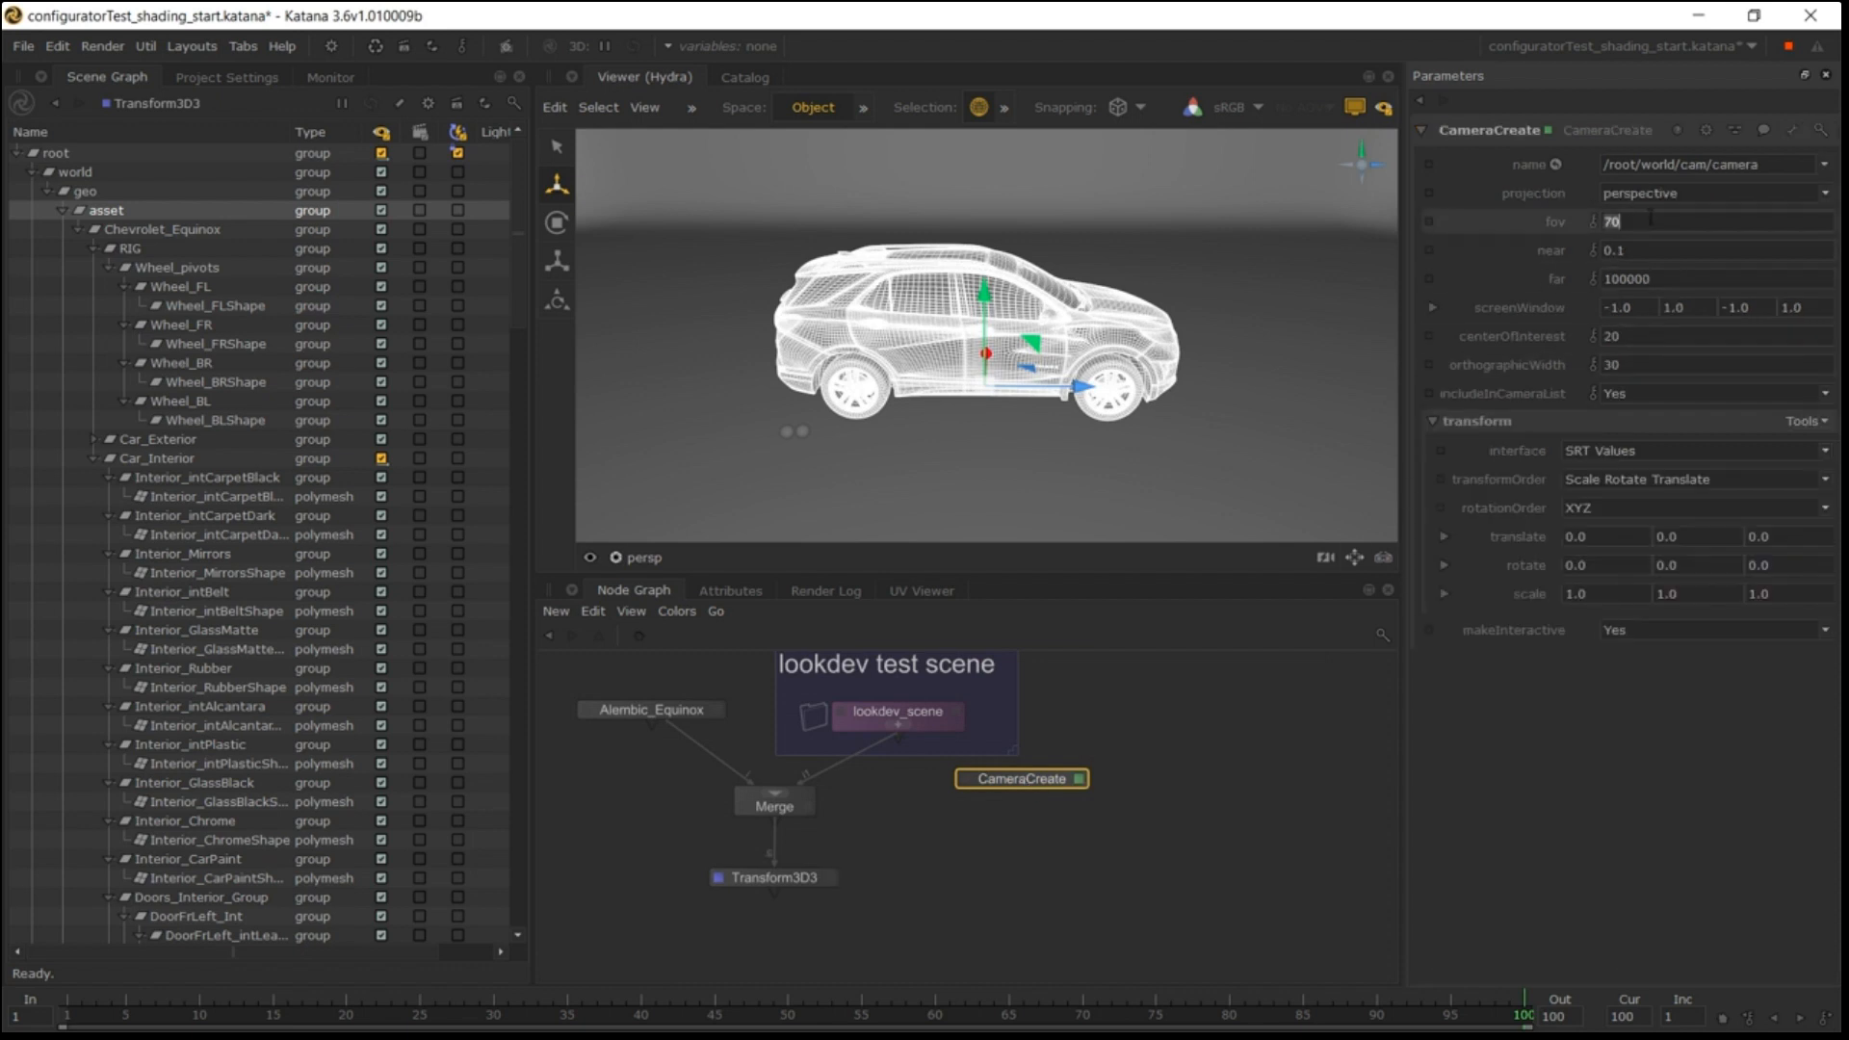
{"action": "type", "text": "30"}
{"action": "key", "text": "Return"}
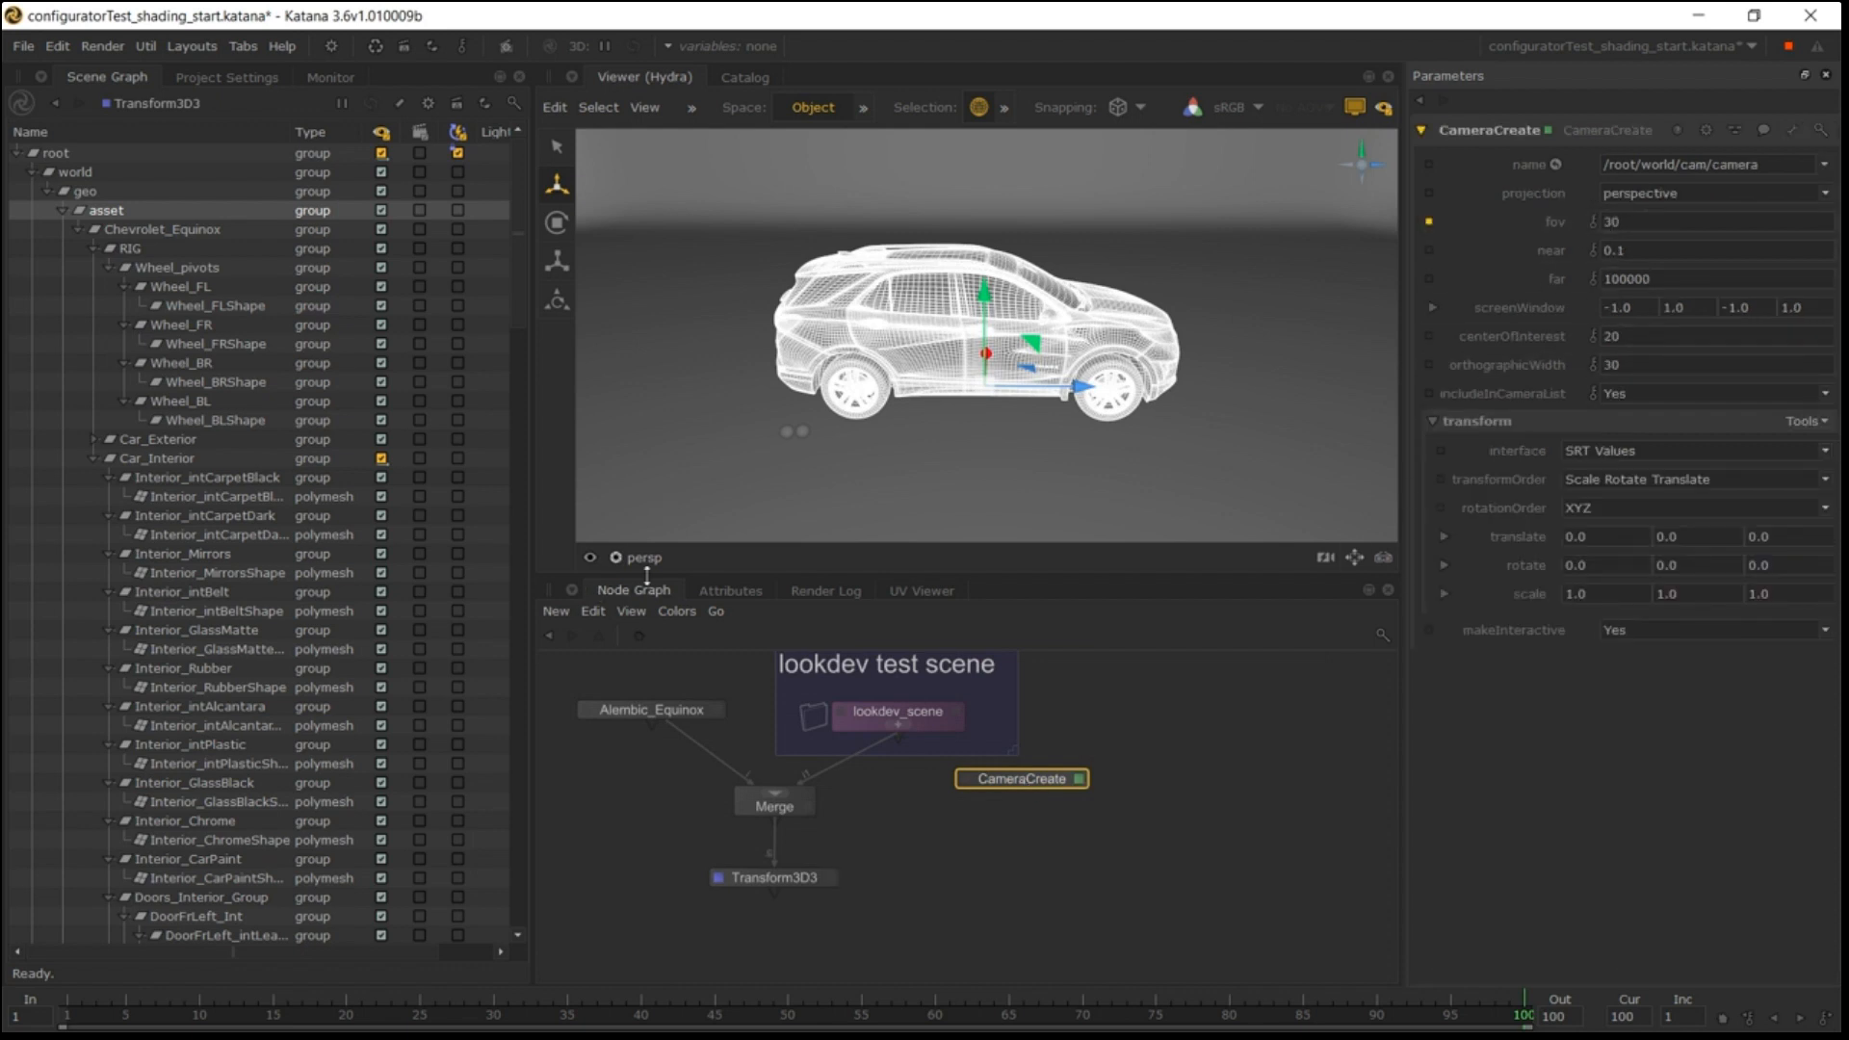
Connect the CameraCreate output to the Merge node and place the camera node beside lookdev_scene.
{"action": "left_click", "coordinate": [1024, 798]}
{"action": "left_click_drag", "start_coordinate": [1024, 787], "coordinate": [775, 799]}
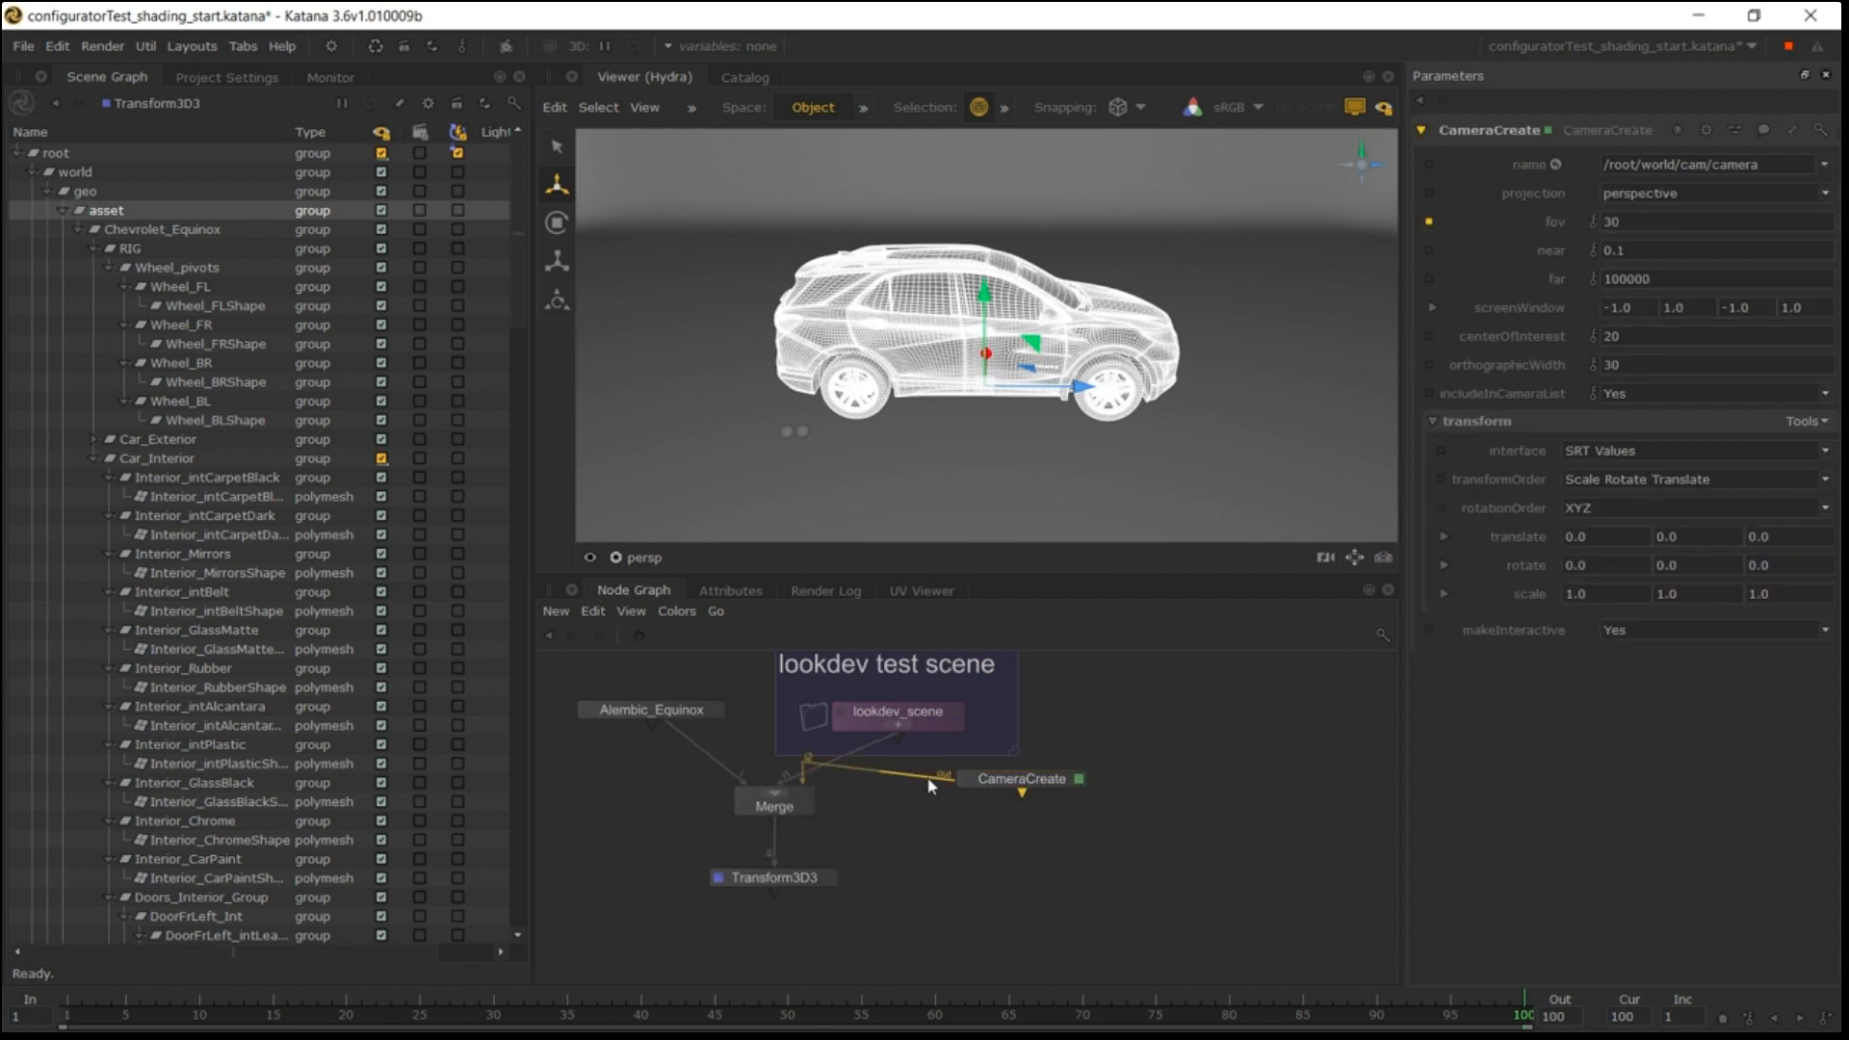
{"action": "left_click_drag", "start_coordinate": [1048, 780], "coordinate": [1119, 724]}
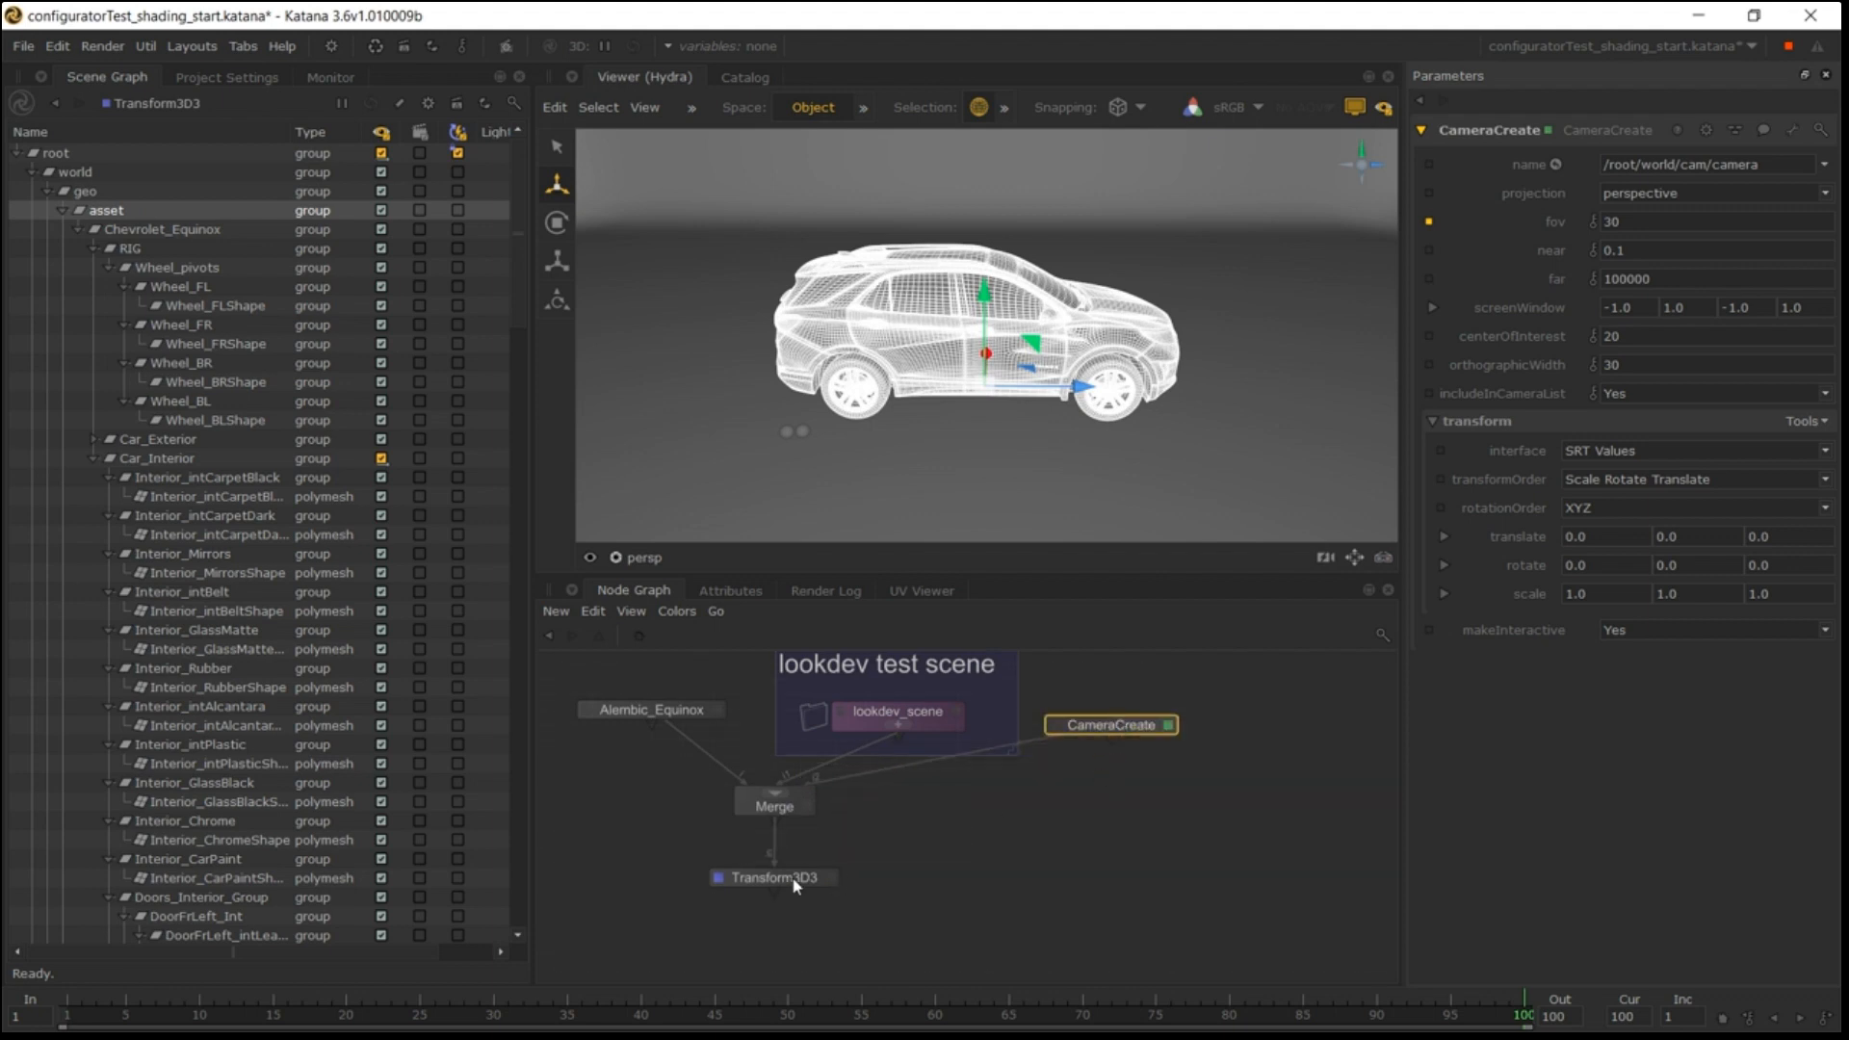
Look through /root/world/cam/camera and frame the car roughly in side view.
{"action": "left_click", "coordinate": [636, 556]}
{"action": "left_click", "coordinate": [741, 686]}
{"action": "right_click_drag", "start_coordinate": [1065, 334], "coordinate": [794, 337], "text": "alt"}
{"action": "left_click_drag", "start_coordinate": [794, 337], "coordinate": [886, 278], "text": "alt"}
{"action": "middle_click_drag", "start_coordinate": [886, 277], "coordinate": [910, 377], "text": "alt"}
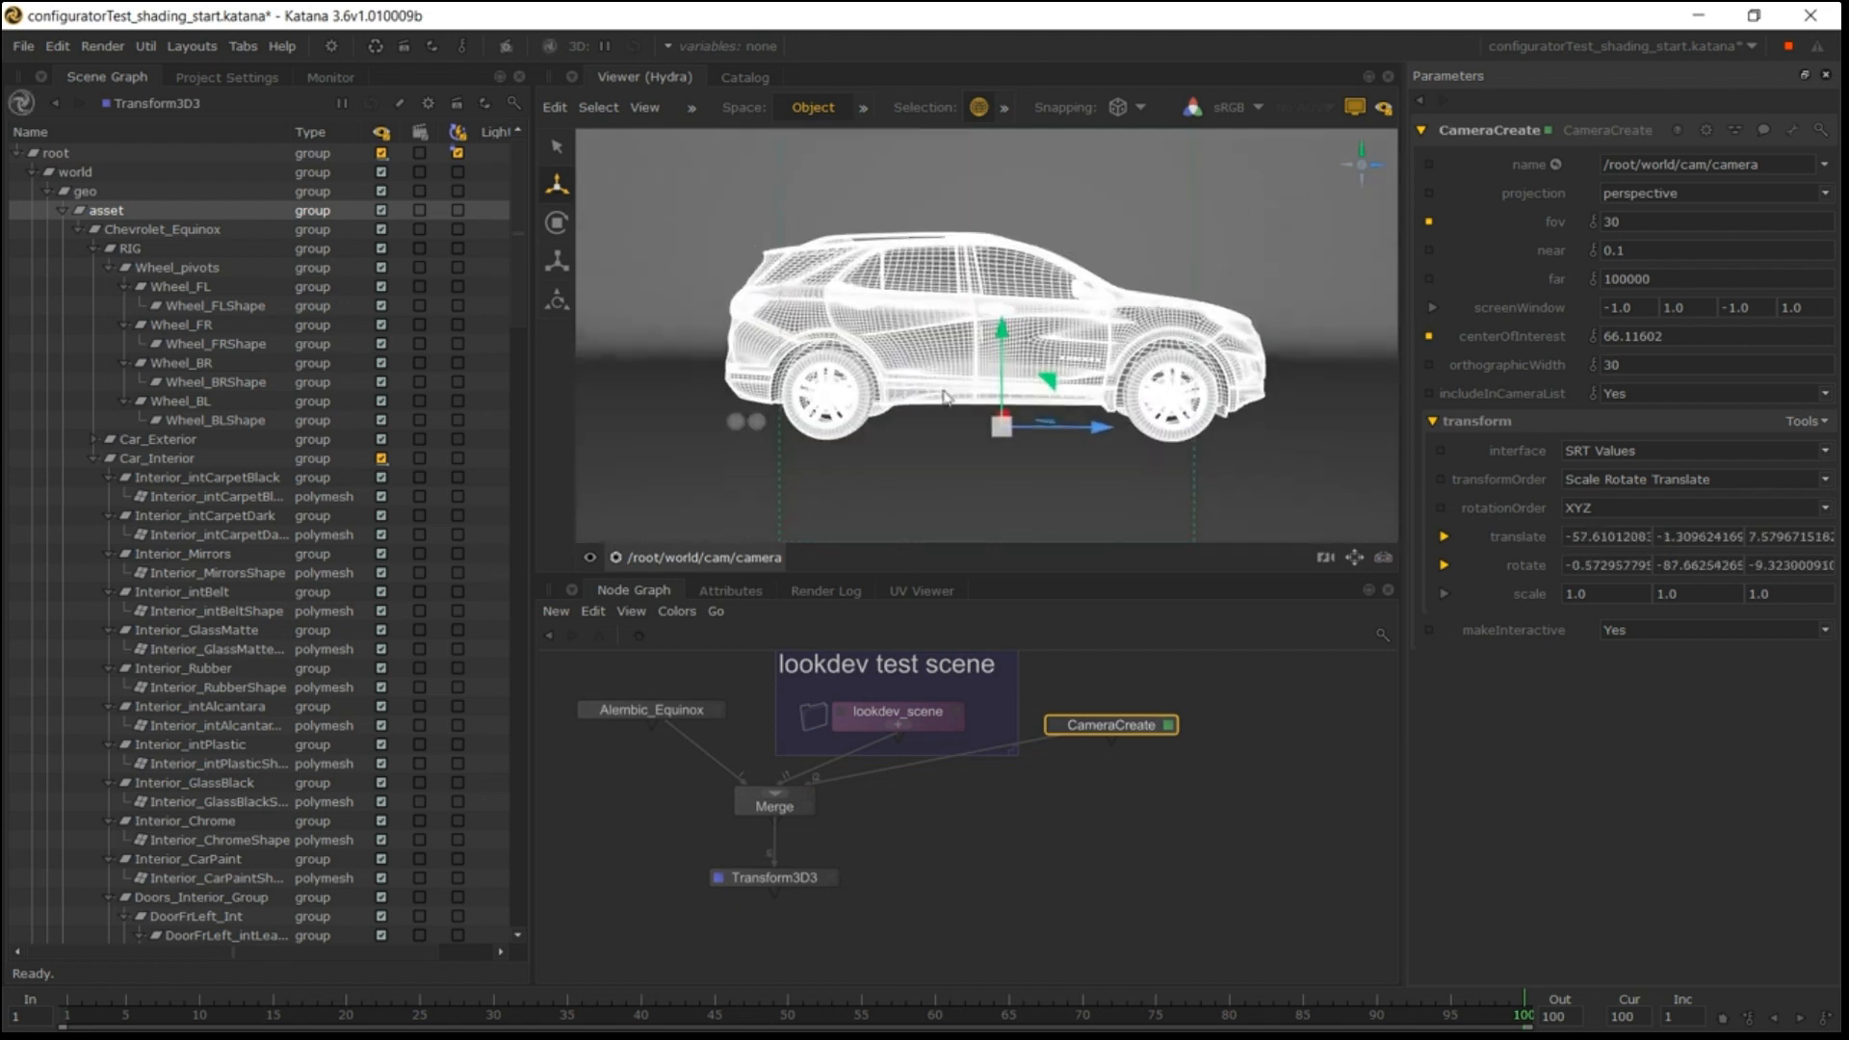
{"action": "right_click_drag", "start_coordinate": [910, 378], "coordinate": [1001, 378], "text": "alt"}
{"action": "middle_click_drag", "start_coordinate": [992, 377], "coordinate": [951, 381], "text": "alt"}
{"action": "left_click_drag", "start_coordinate": [950, 380], "coordinate": [974, 379], "text": "alt"}
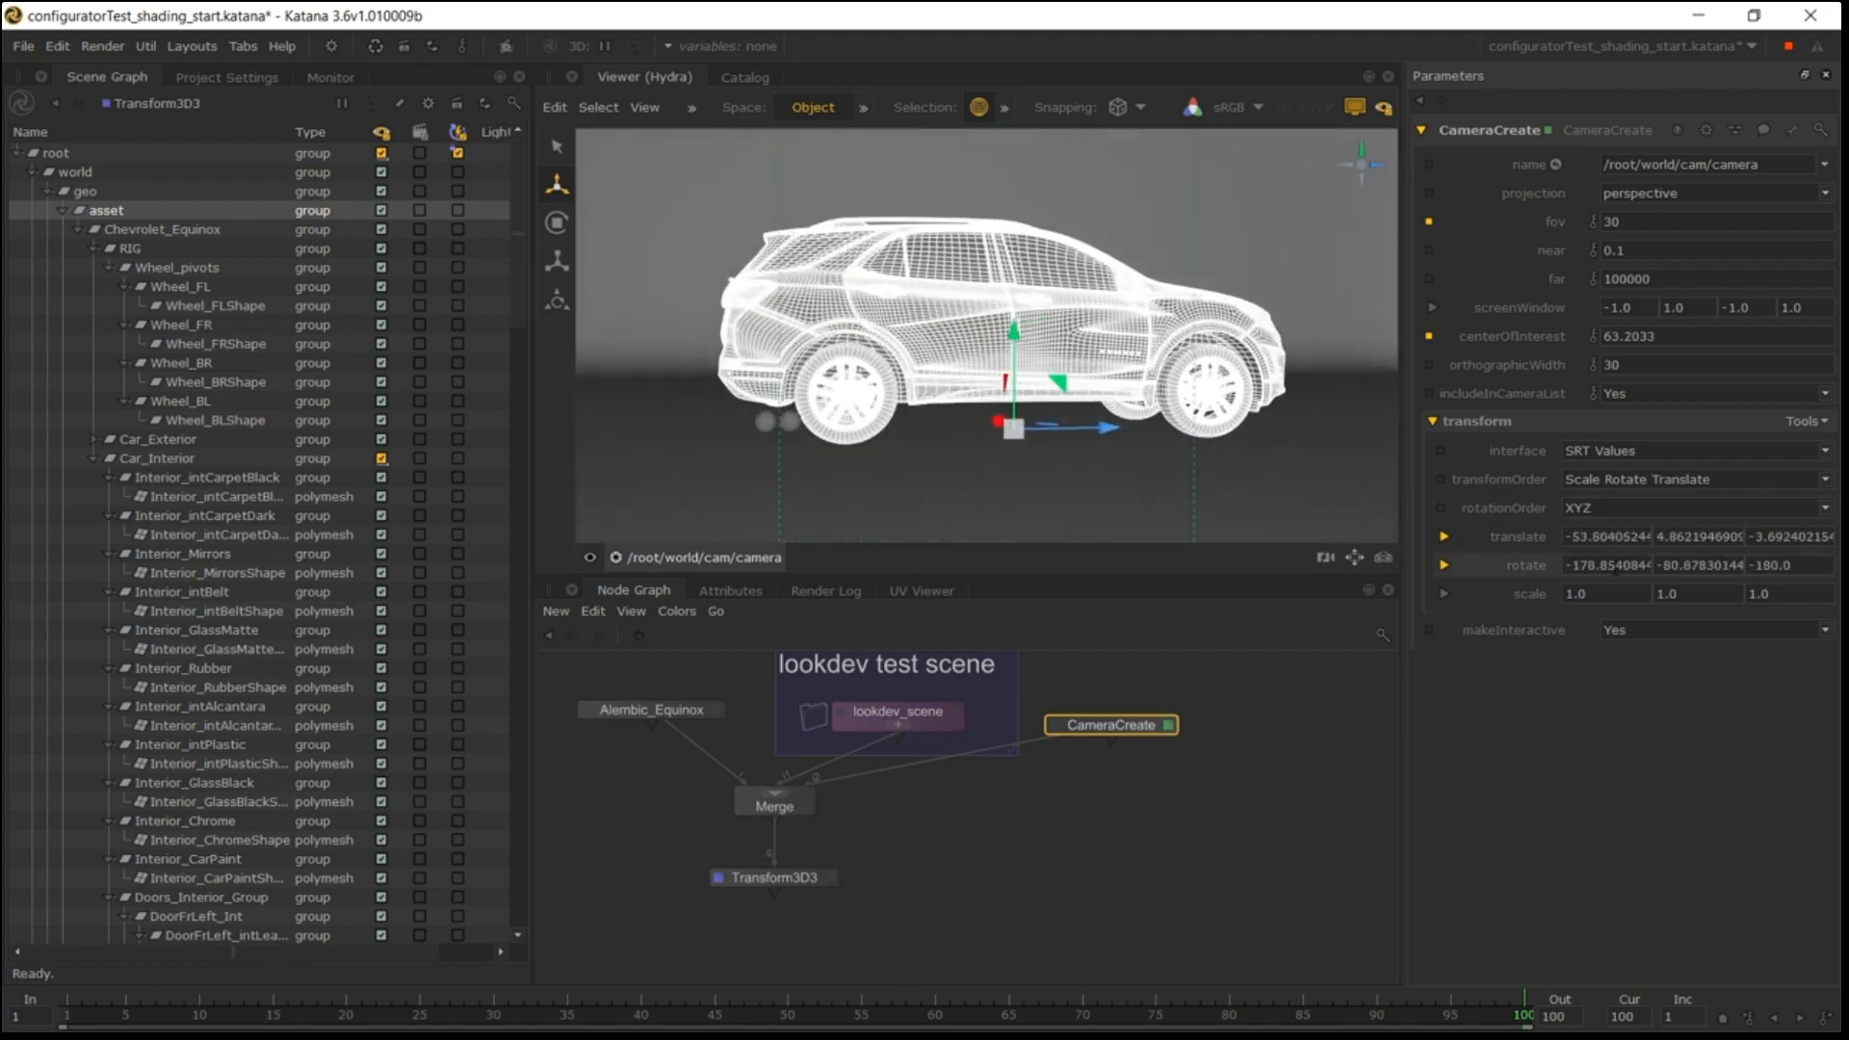
Set the camera's rotate values to 0, -90 and 0 for a straight side view.
{"action": "left_click", "coordinate": [1607, 566]}
{"action": "left_click_drag", "start_coordinate": [1111, 383], "coordinate": [1063, 380], "text": "alt"}
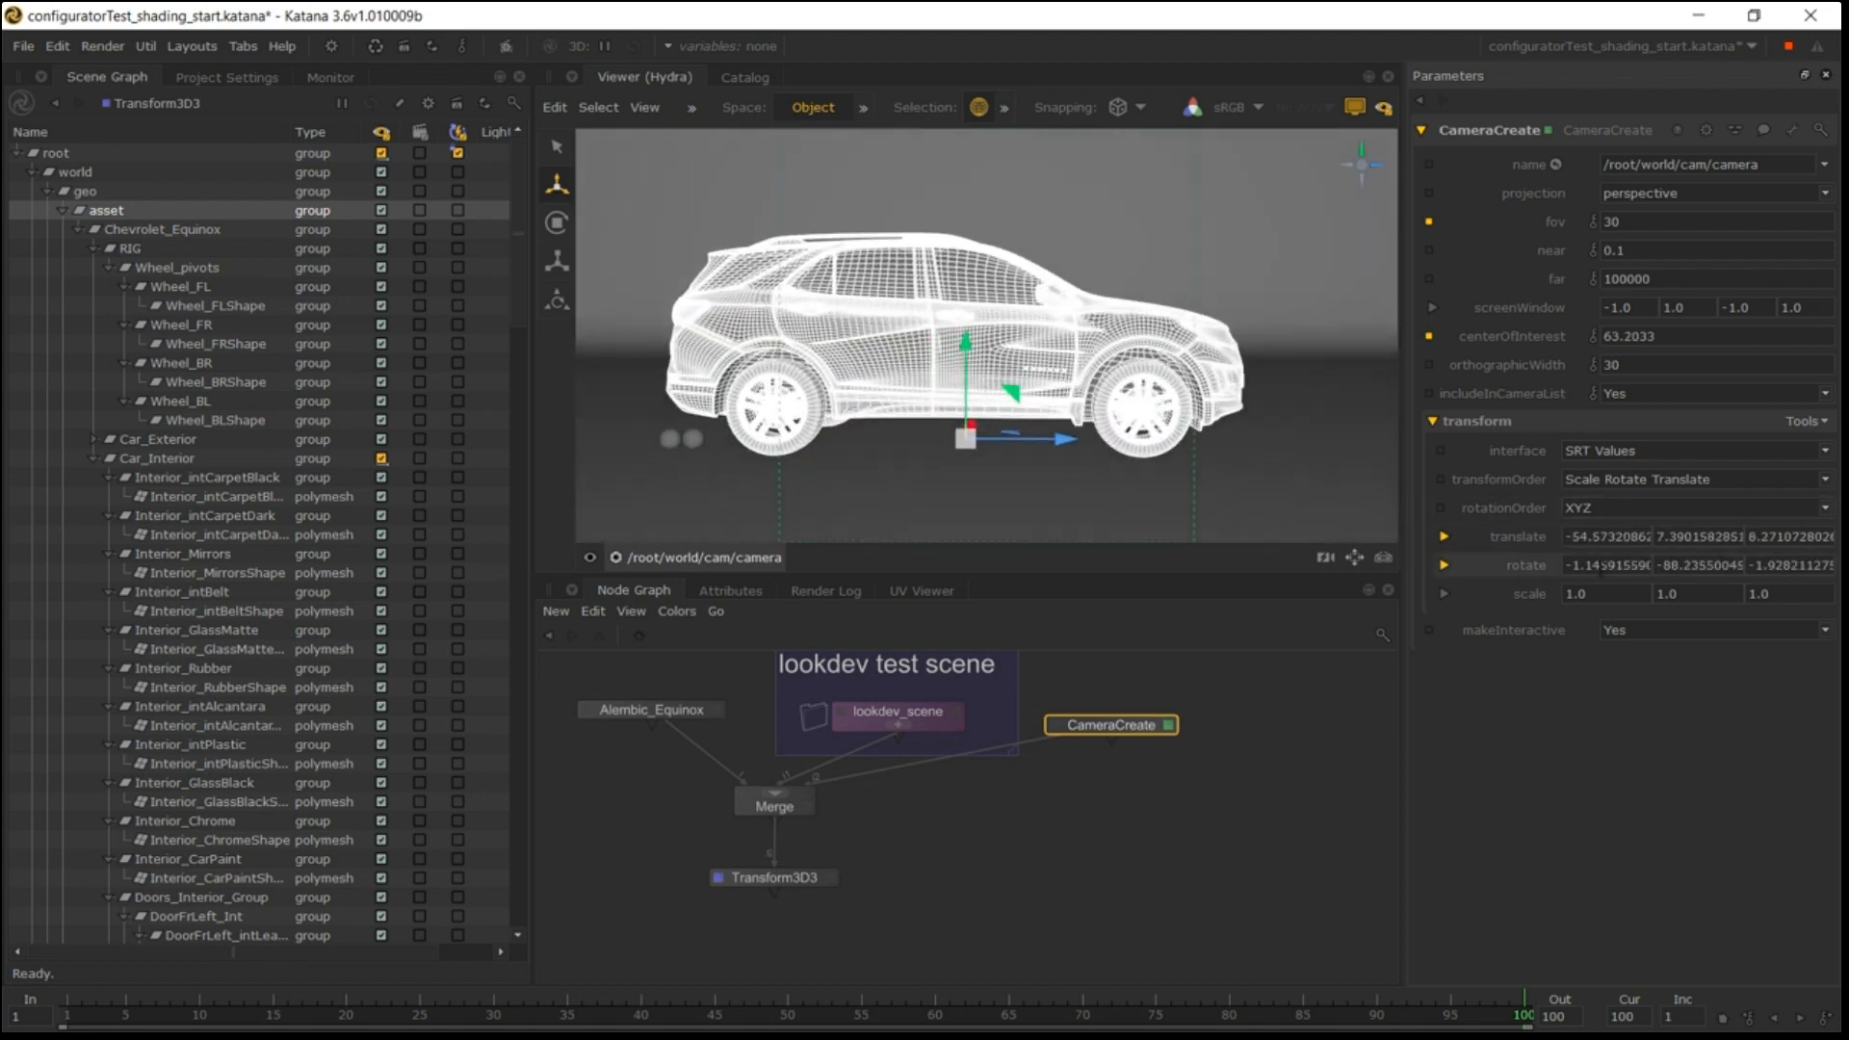
{"action": "double_click", "coordinate": [1606, 566]}
{"action": "type", "text": "0"}
{"action": "left_click", "coordinate": [1706, 566]}
{"action": "double_click", "coordinate": [1706, 566]}
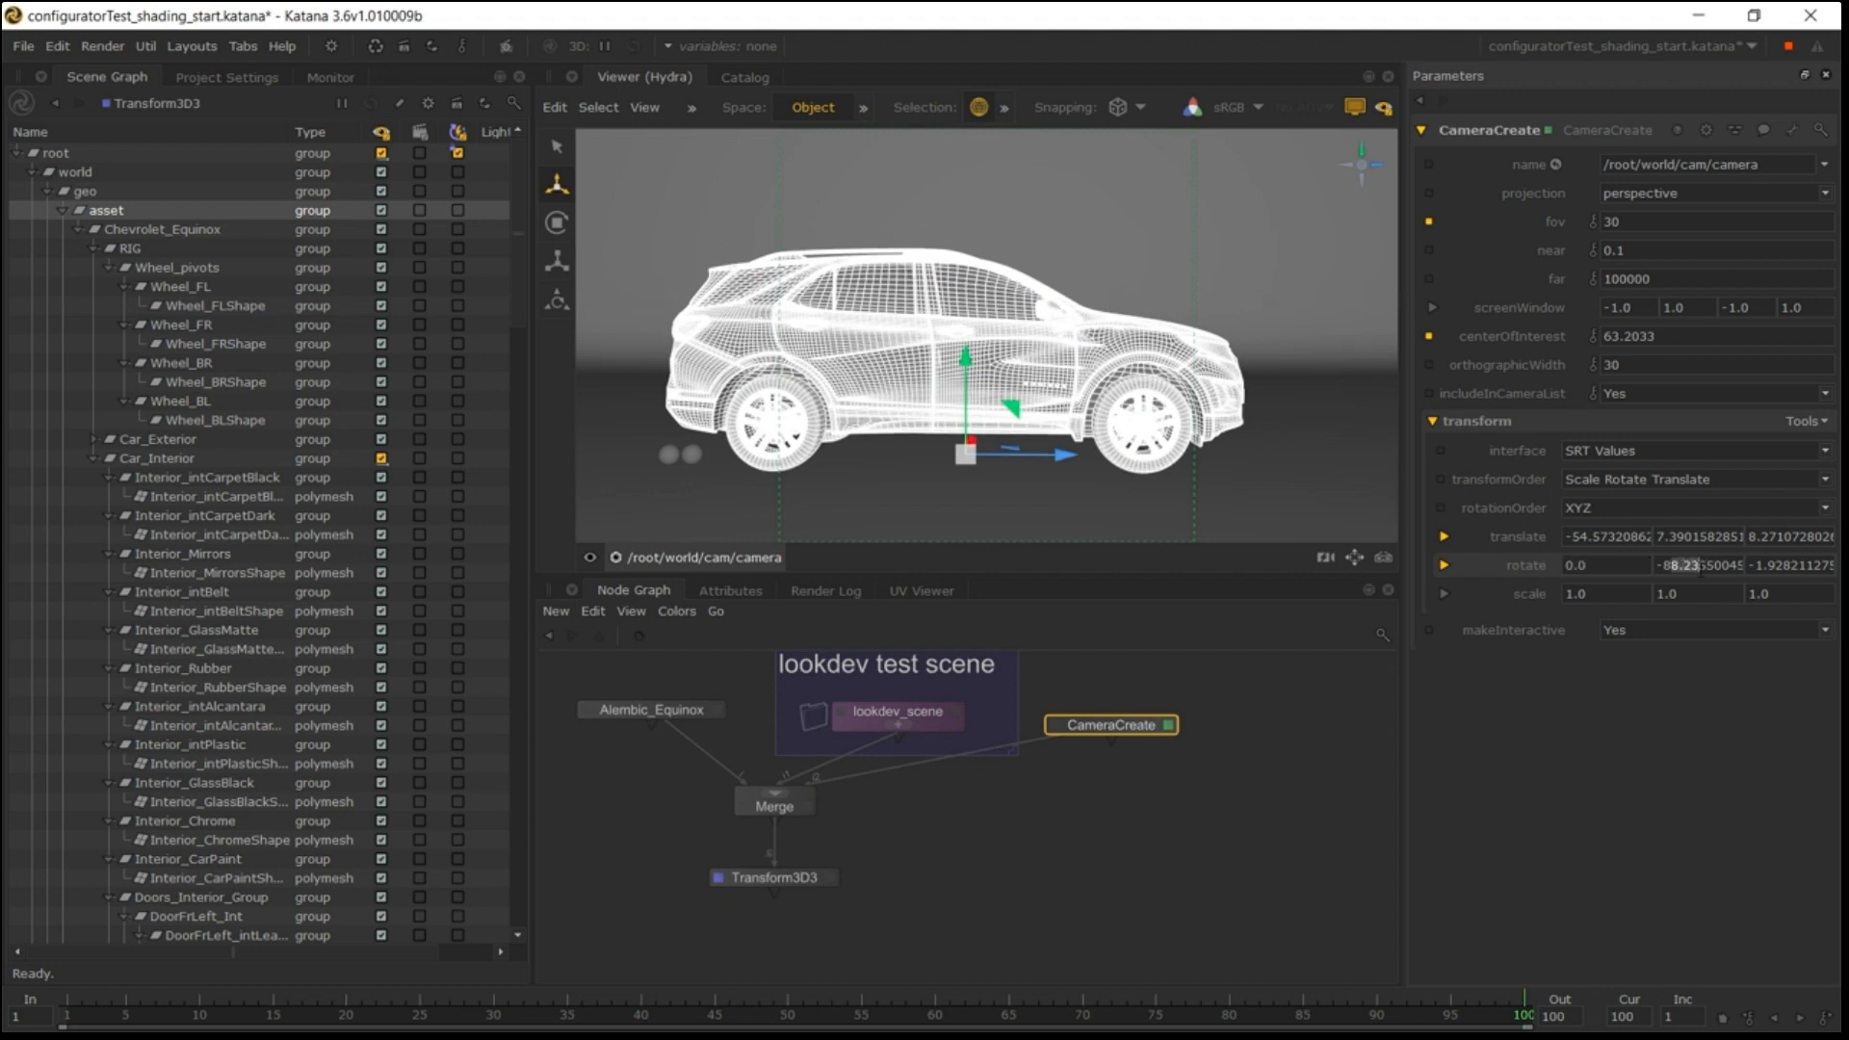
{"action": "type", "text": "-90"}
{"action": "key", "text": "Return"}
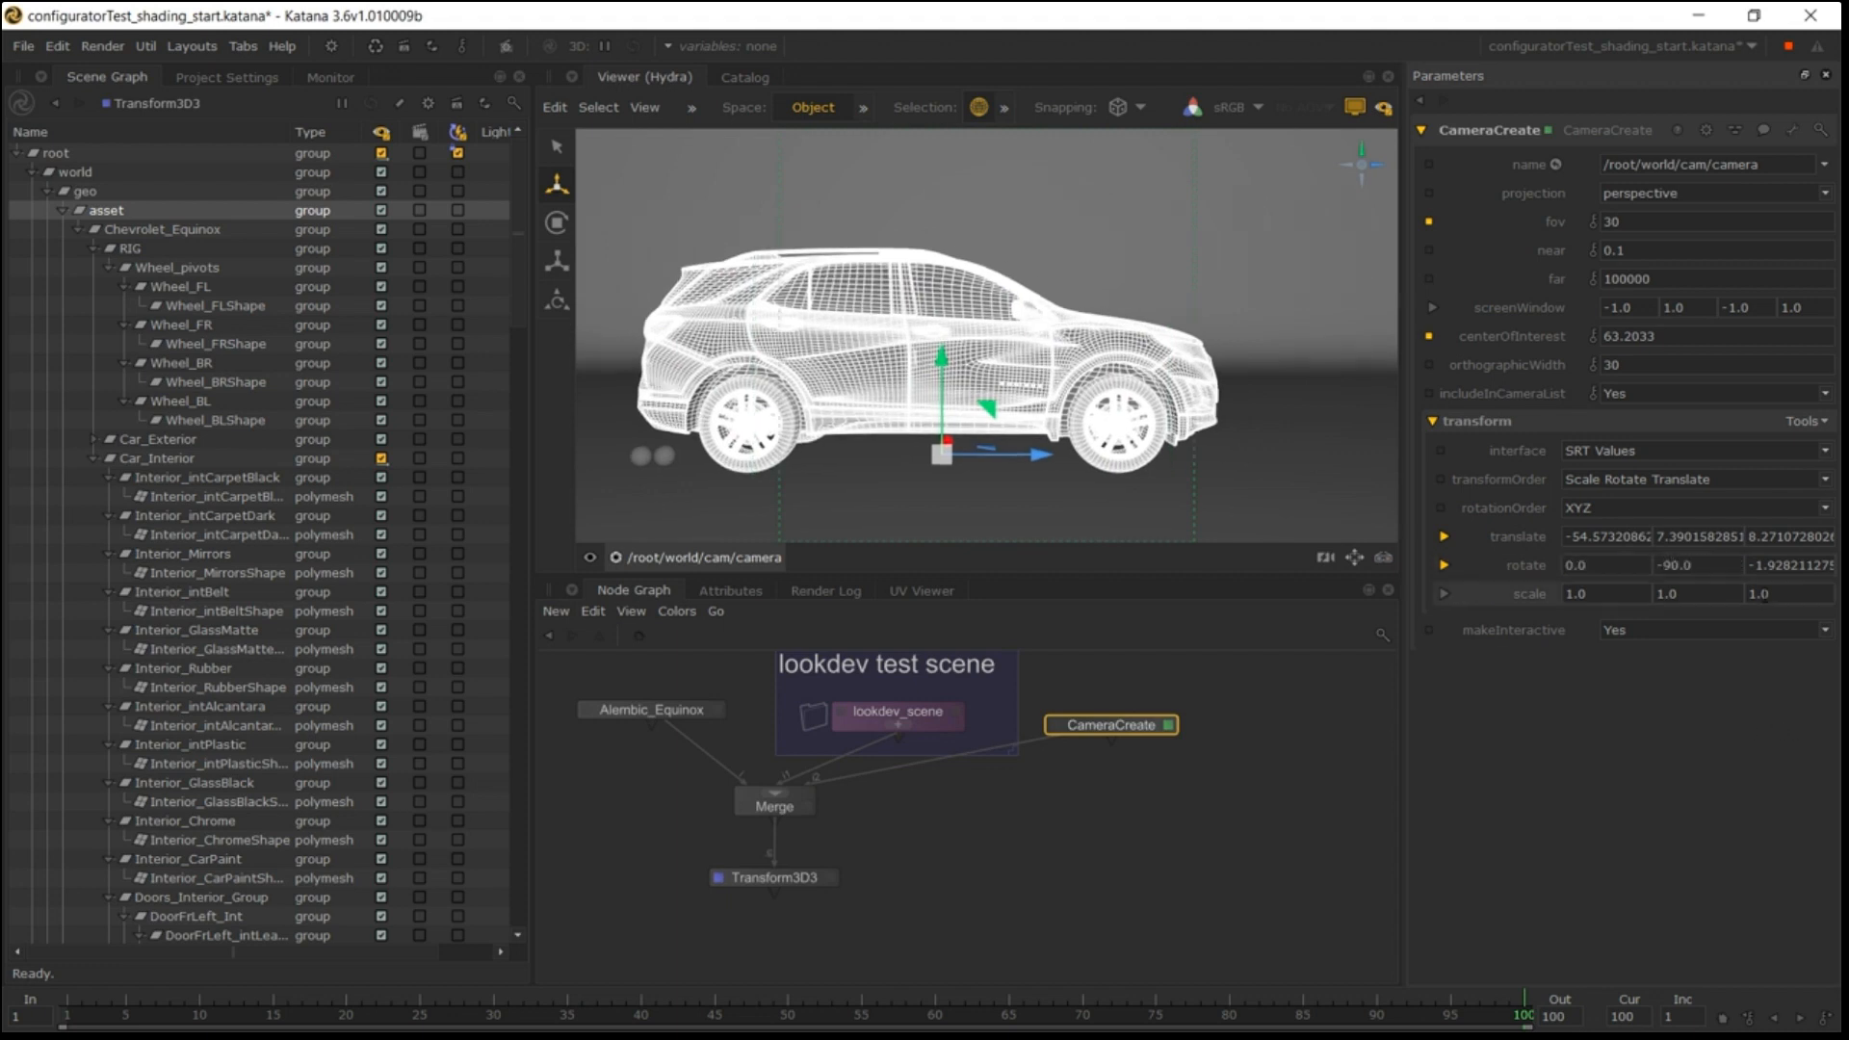
{"action": "double_click", "coordinate": [1789, 566]}
{"action": "type", "text": "0"}
{"action": "key", "text": "Return"}
Refine the camera framing to fill the view with the car, placing the camera at about -47.35, 7.44, 6.12.
{"action": "mouse_move", "coordinate": [1071, 431]}
{"action": "middle_mouse_down", "text": "alt"}
{"action": "mouse_move", "coordinate": [1146, 435]}
{"action": "mouse_move", "coordinate": [1107, 424]}
{"action": "middle_mouse_up", "text": "alt"}
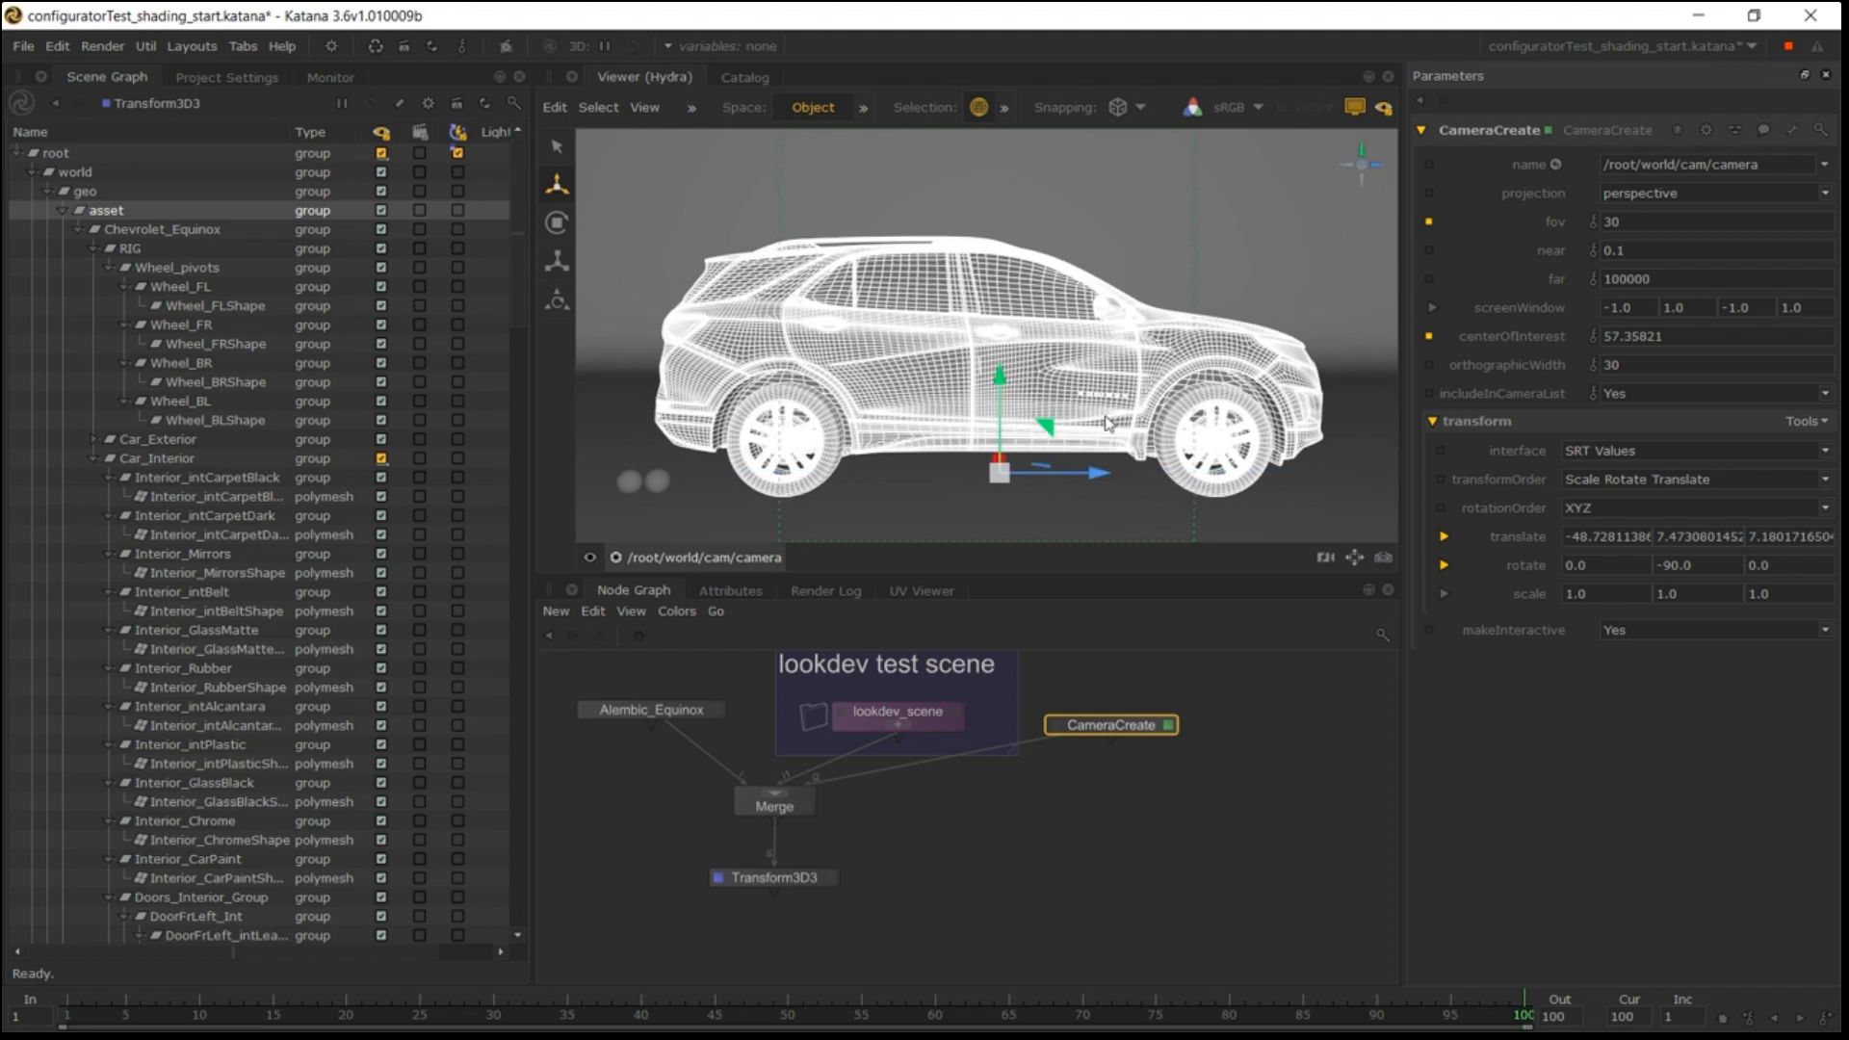
{"action": "right_click_drag", "start_coordinate": [1109, 424], "coordinate": [1117, 420], "text": "alt"}
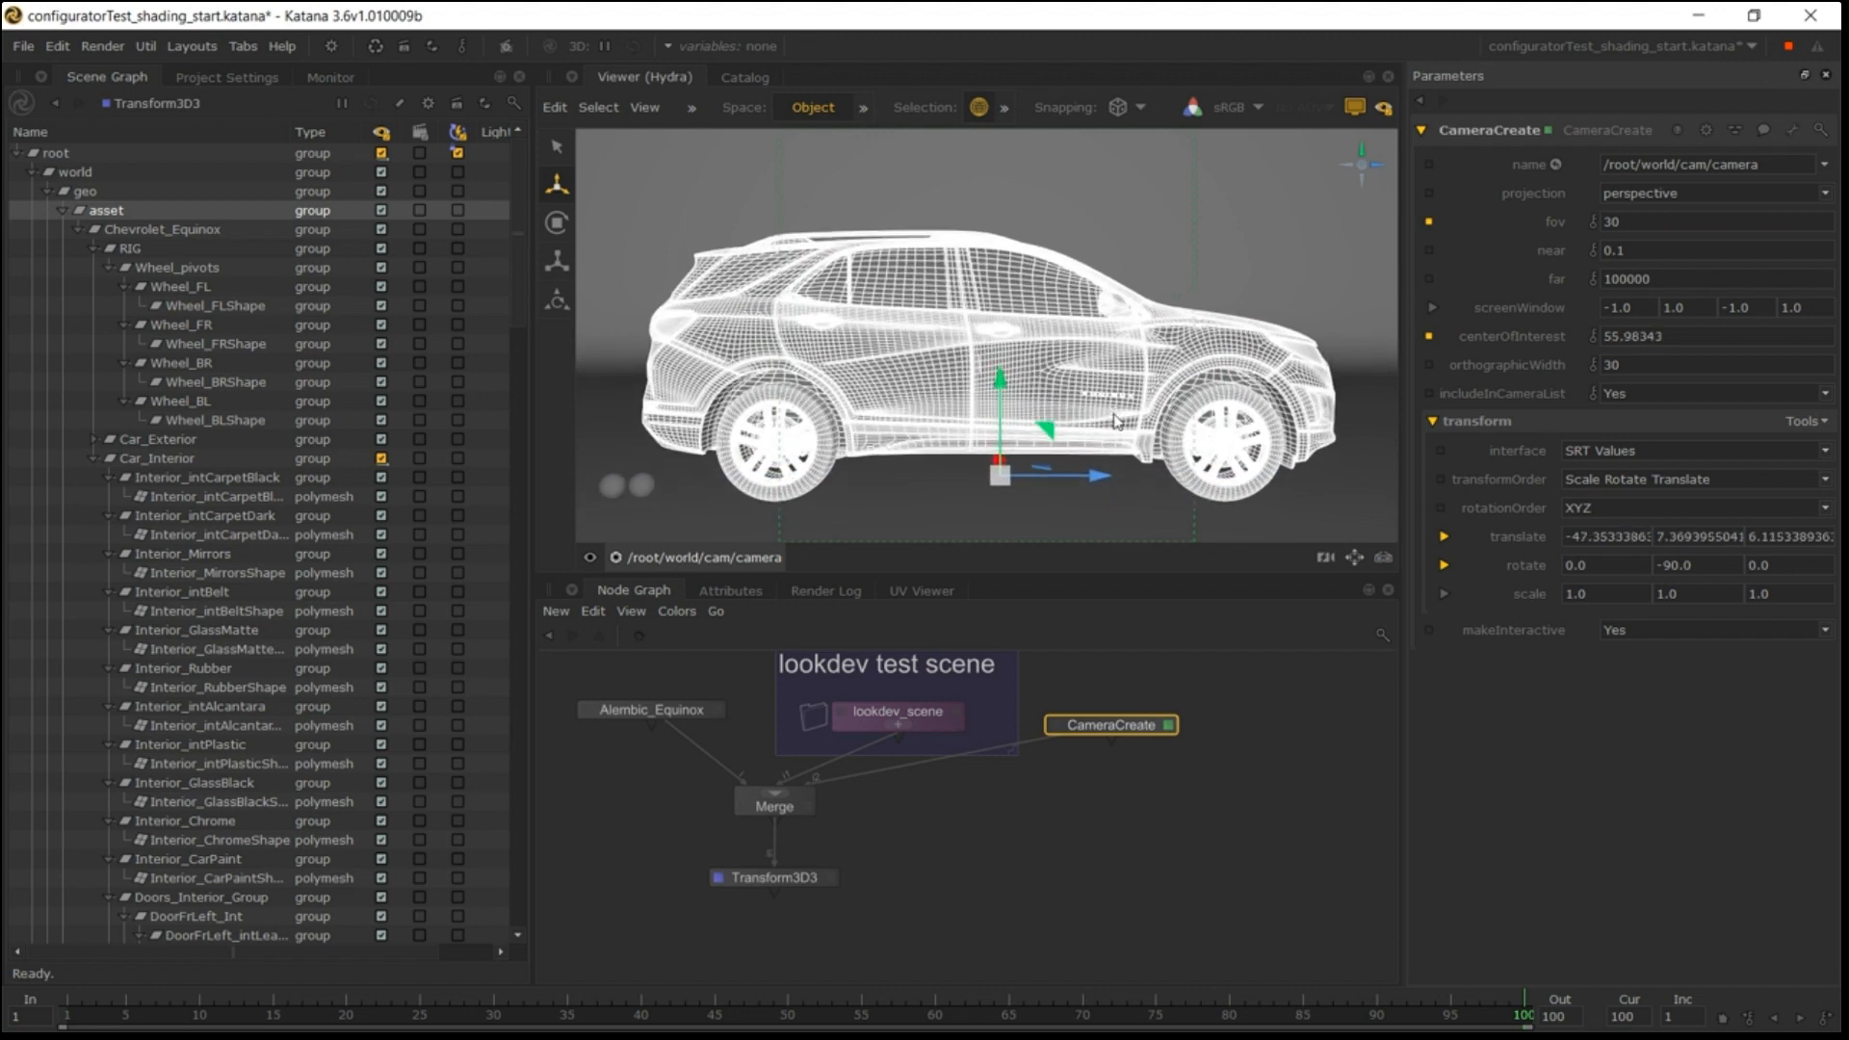
{"action": "middle_click_drag", "start_coordinate": [1116, 419], "coordinate": [1115, 421], "text": "alt"}
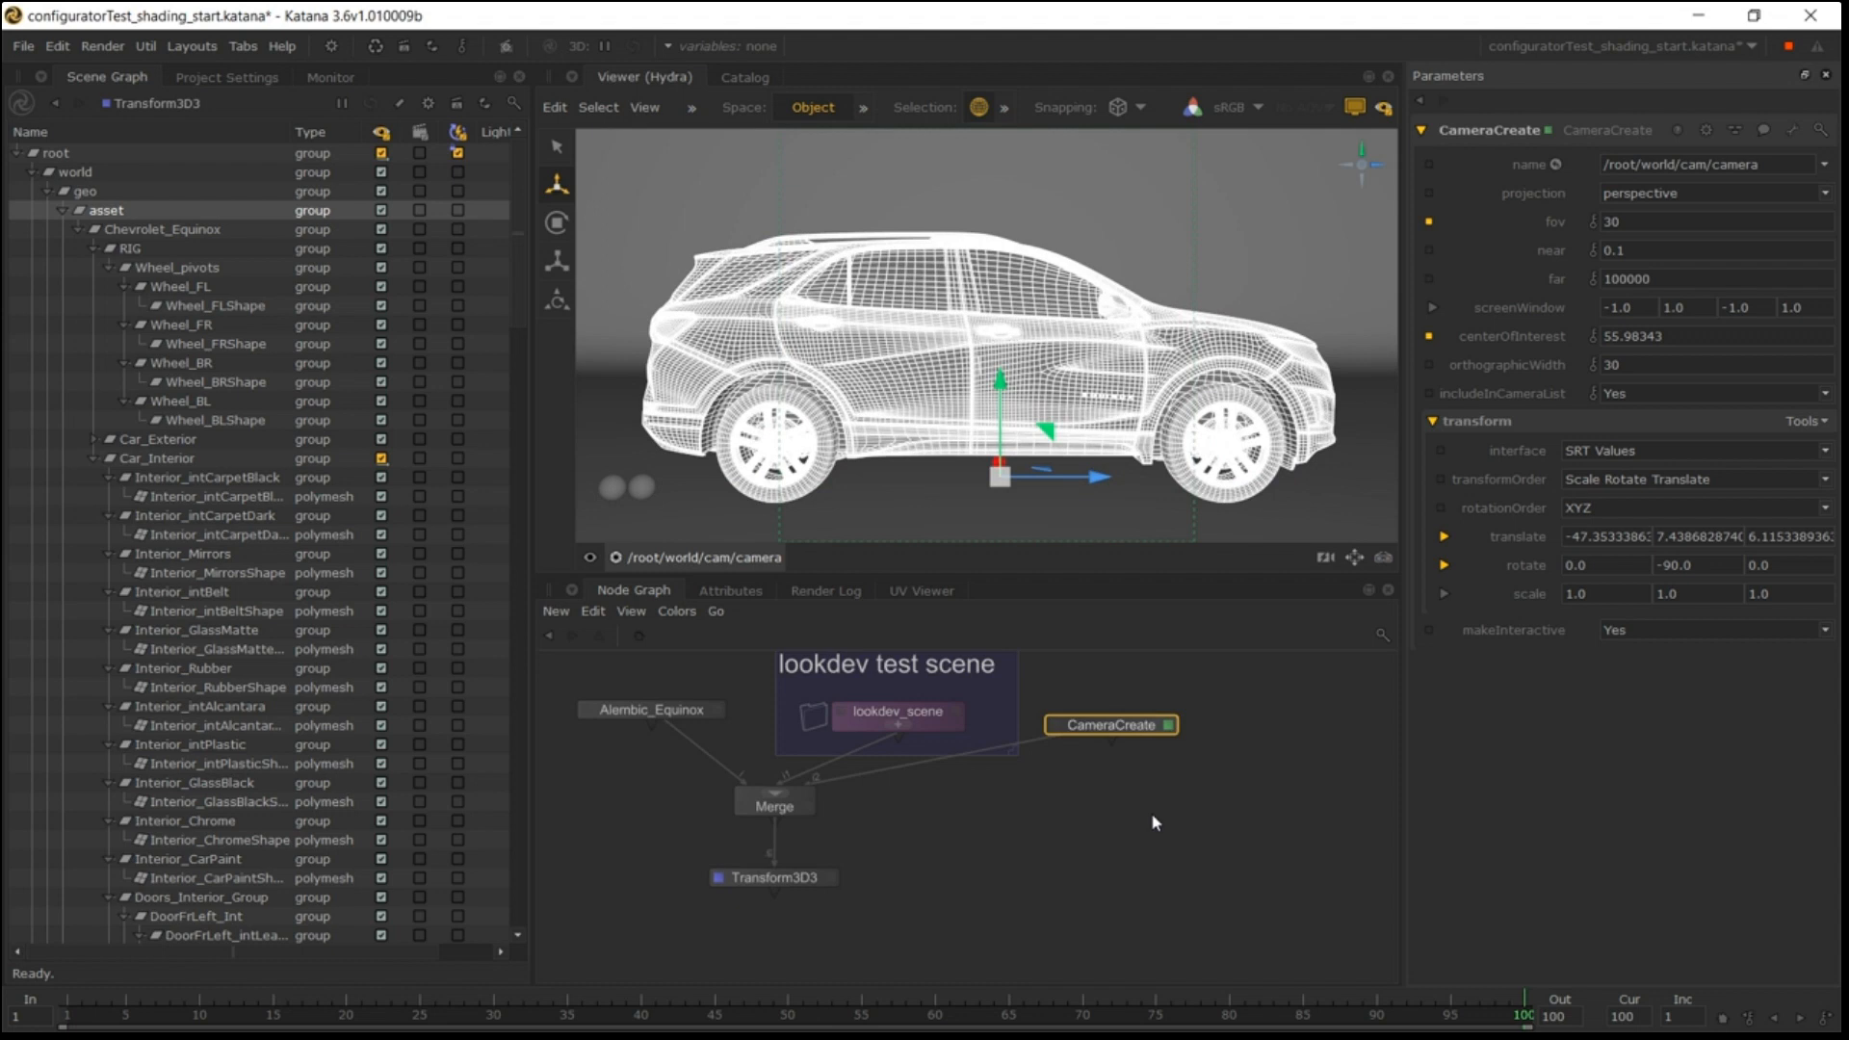
{"action": "left_click", "coordinate": [1103, 902]}
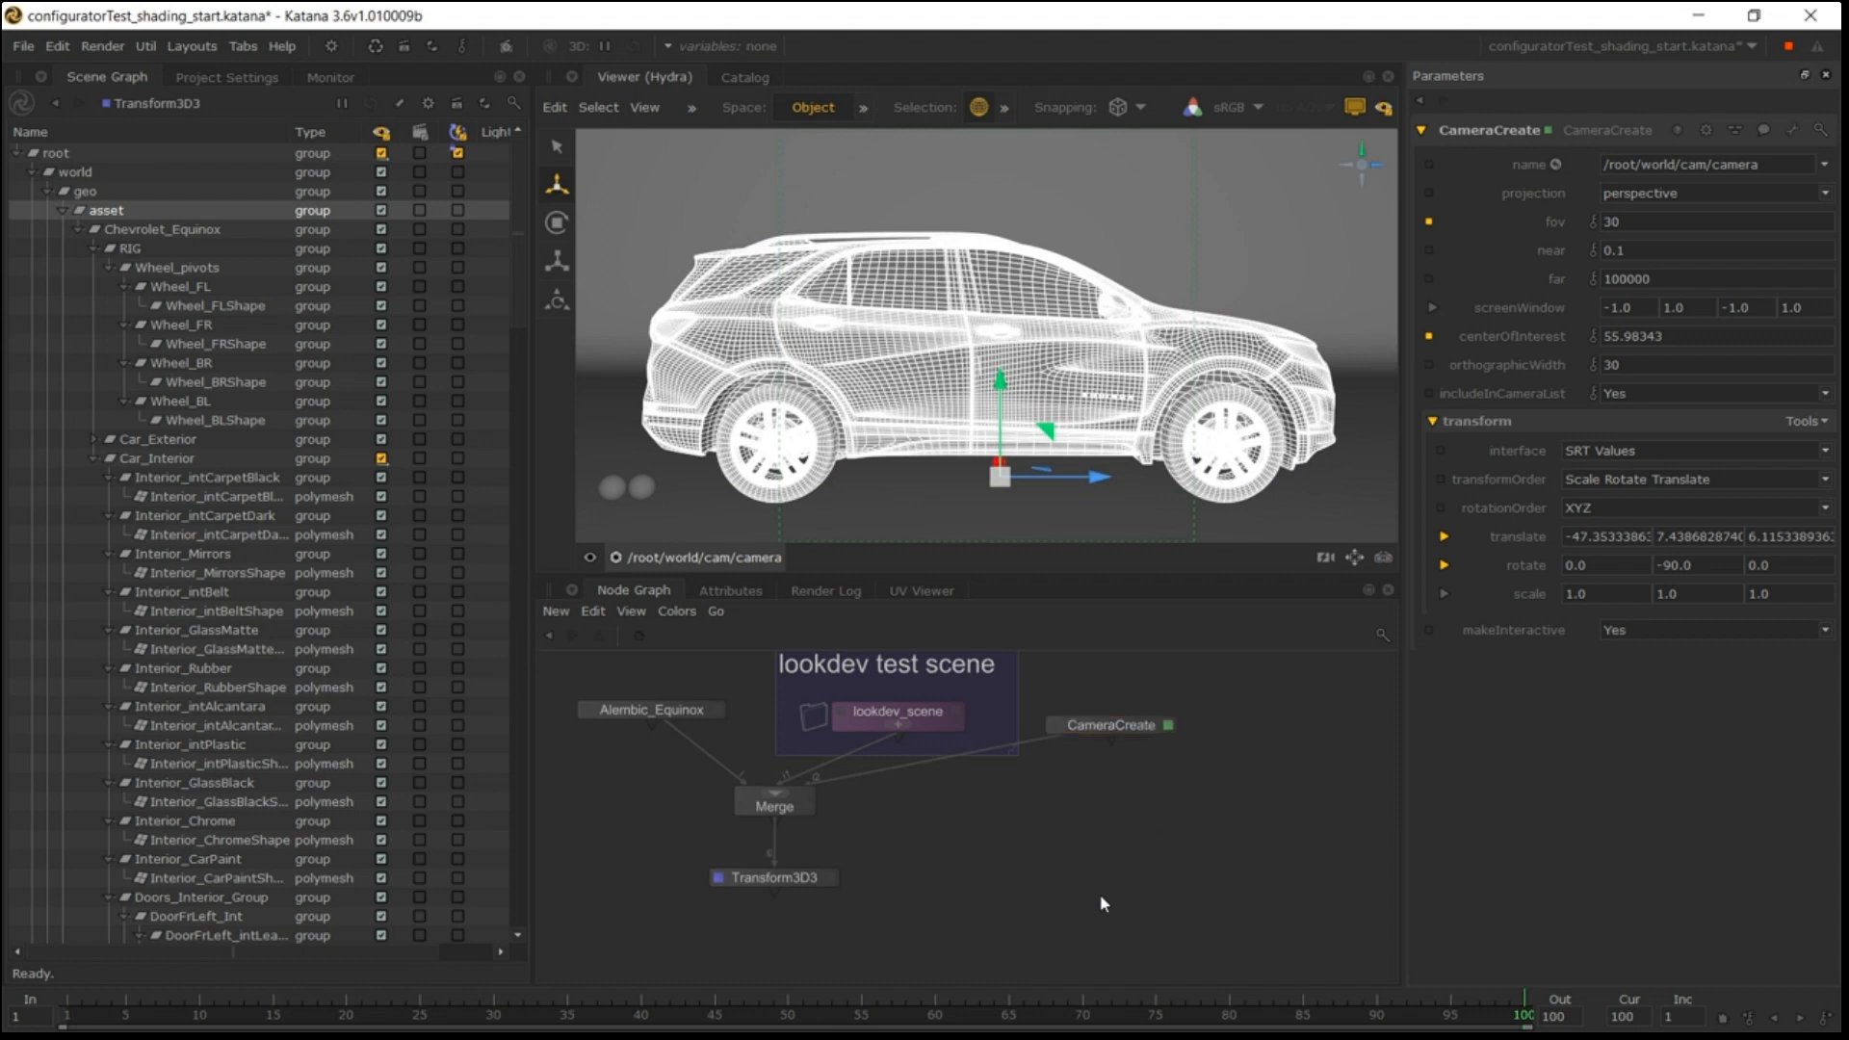
Add a GafferThree node below Transform3D3, connect the Transform3D3 output to it and open its parameters.
{"action": "middle_click_drag", "start_coordinate": [813, 932], "coordinate": [846, 853]}
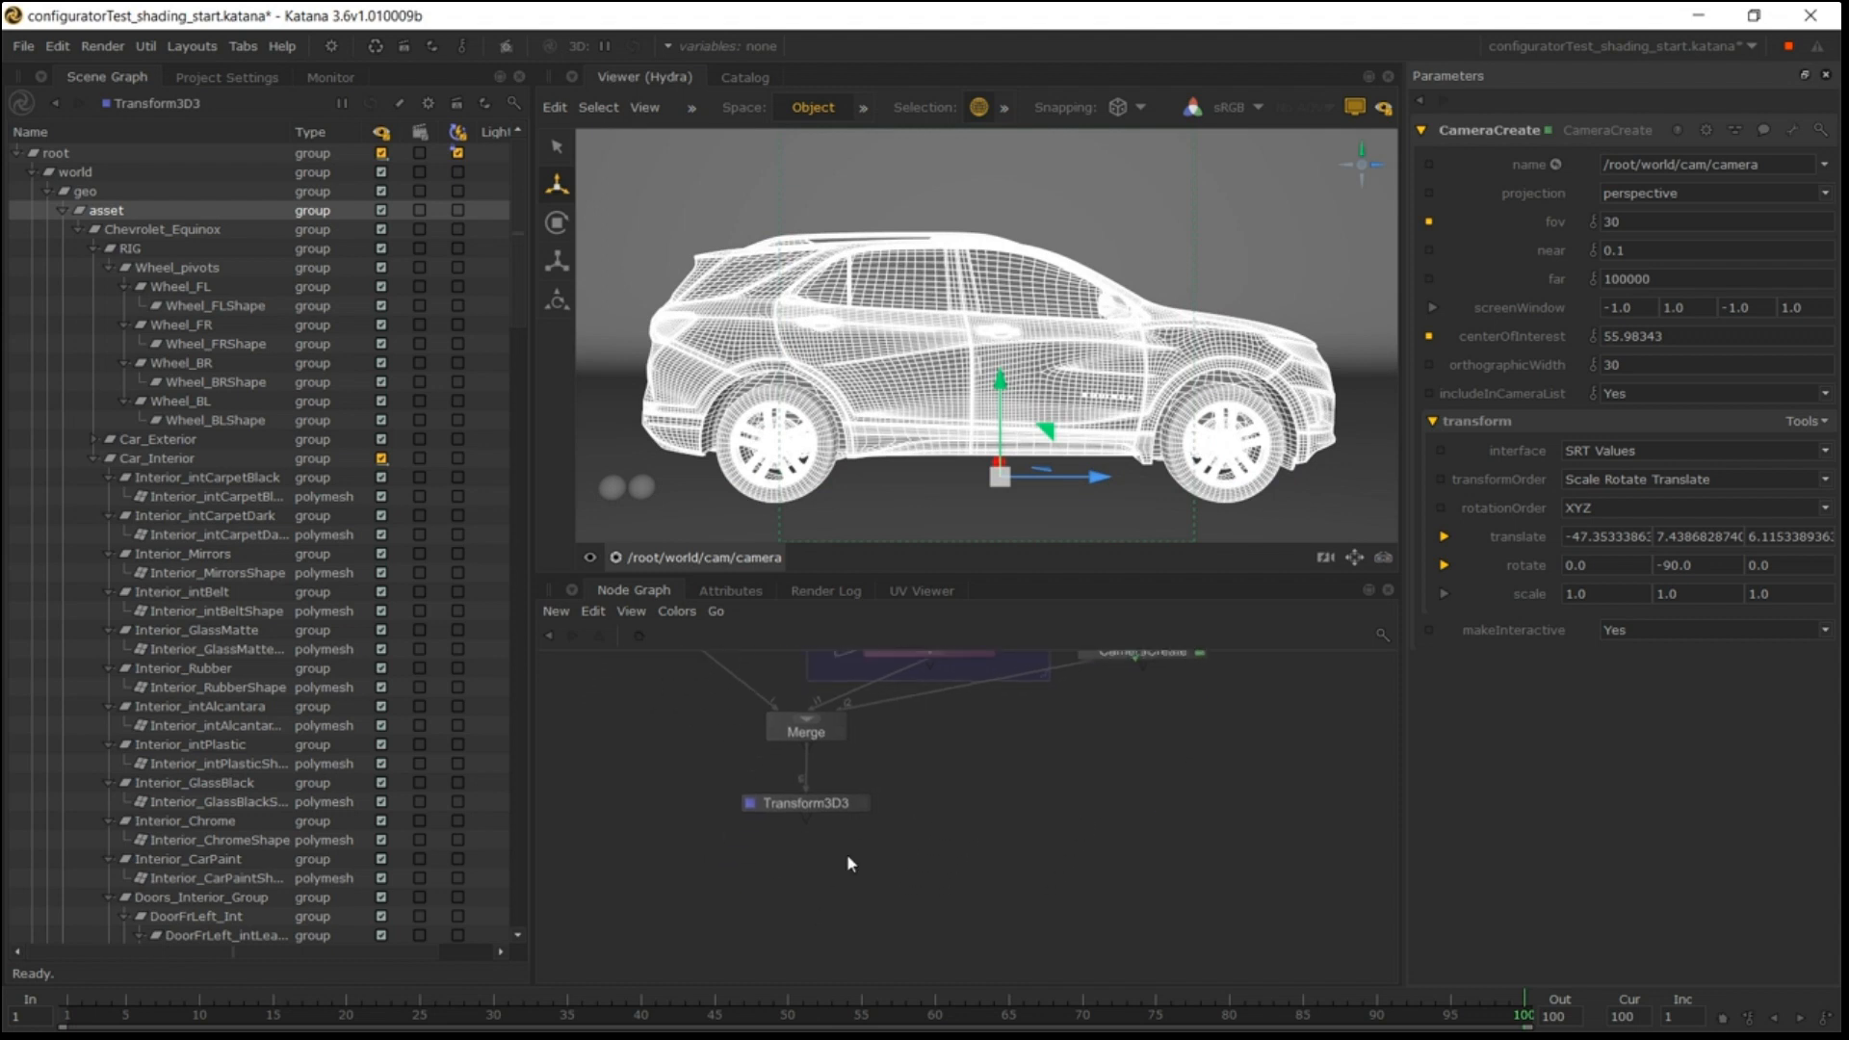
{"action": "key", "text": "Tab"}
{"action": "type", "text": "gaff"}
{"action": "key", "text": "Return"}
{"action": "left_click", "coordinate": [807, 862]}
{"action": "left_click_drag", "start_coordinate": [807, 815], "coordinate": [826, 877]}
{"action": "double_click", "coordinate": [836, 871]}
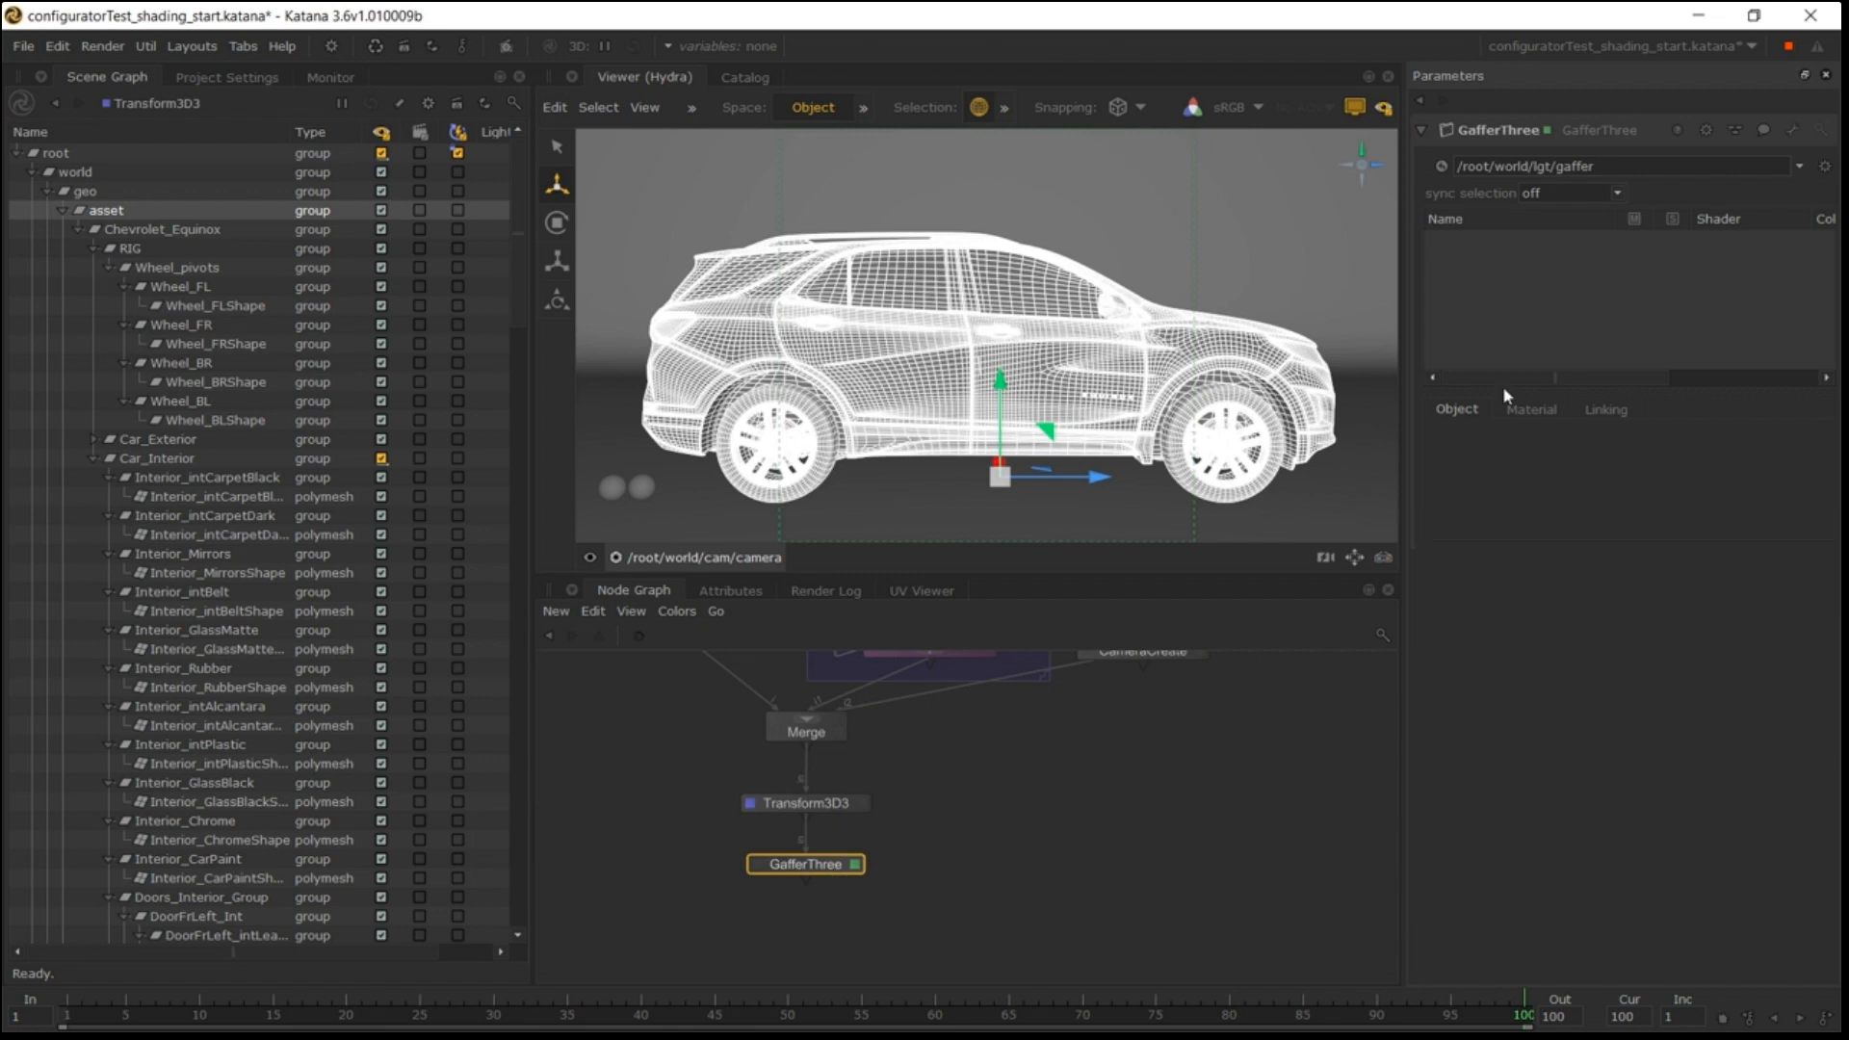
Add a 3Delight Environment Light to the GafferThree and open its material settings.
{"action": "right_click", "coordinate": [1527, 269]}
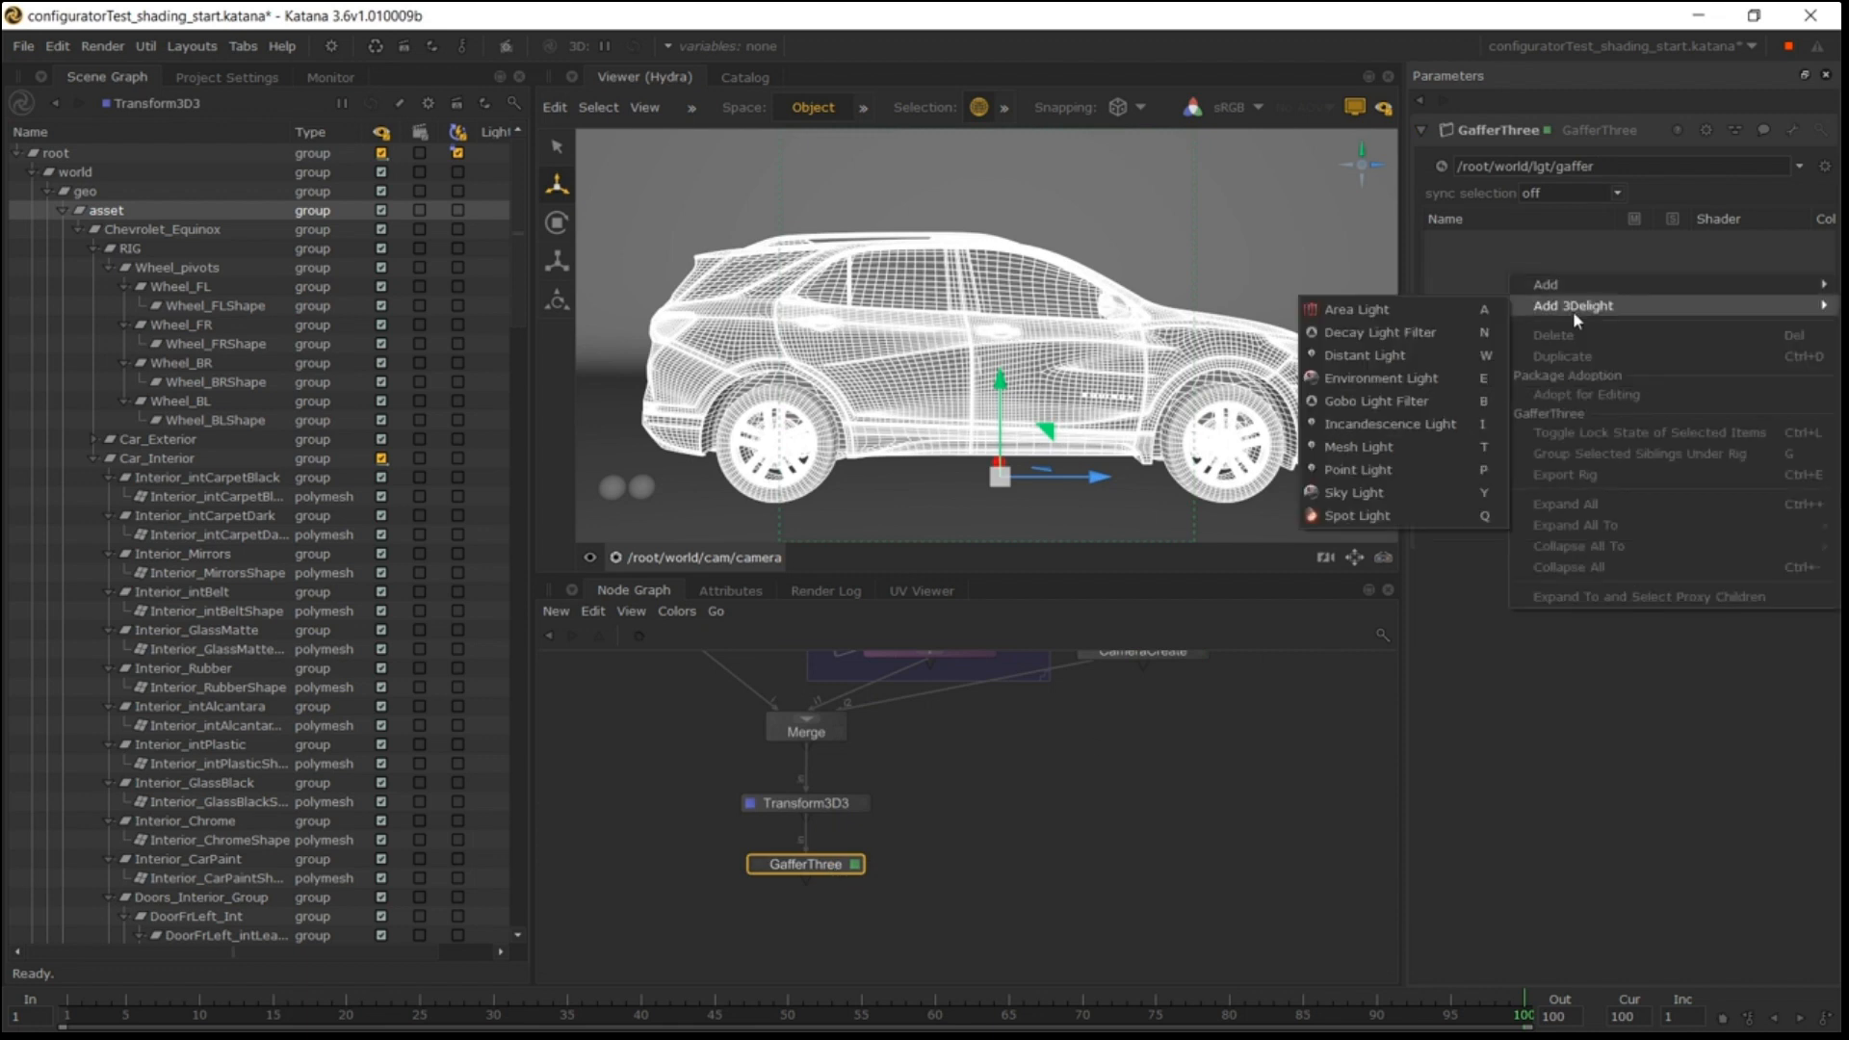
{"action": "left_click", "coordinate": [1372, 368]}
{"action": "left_click", "coordinate": [1531, 409]}
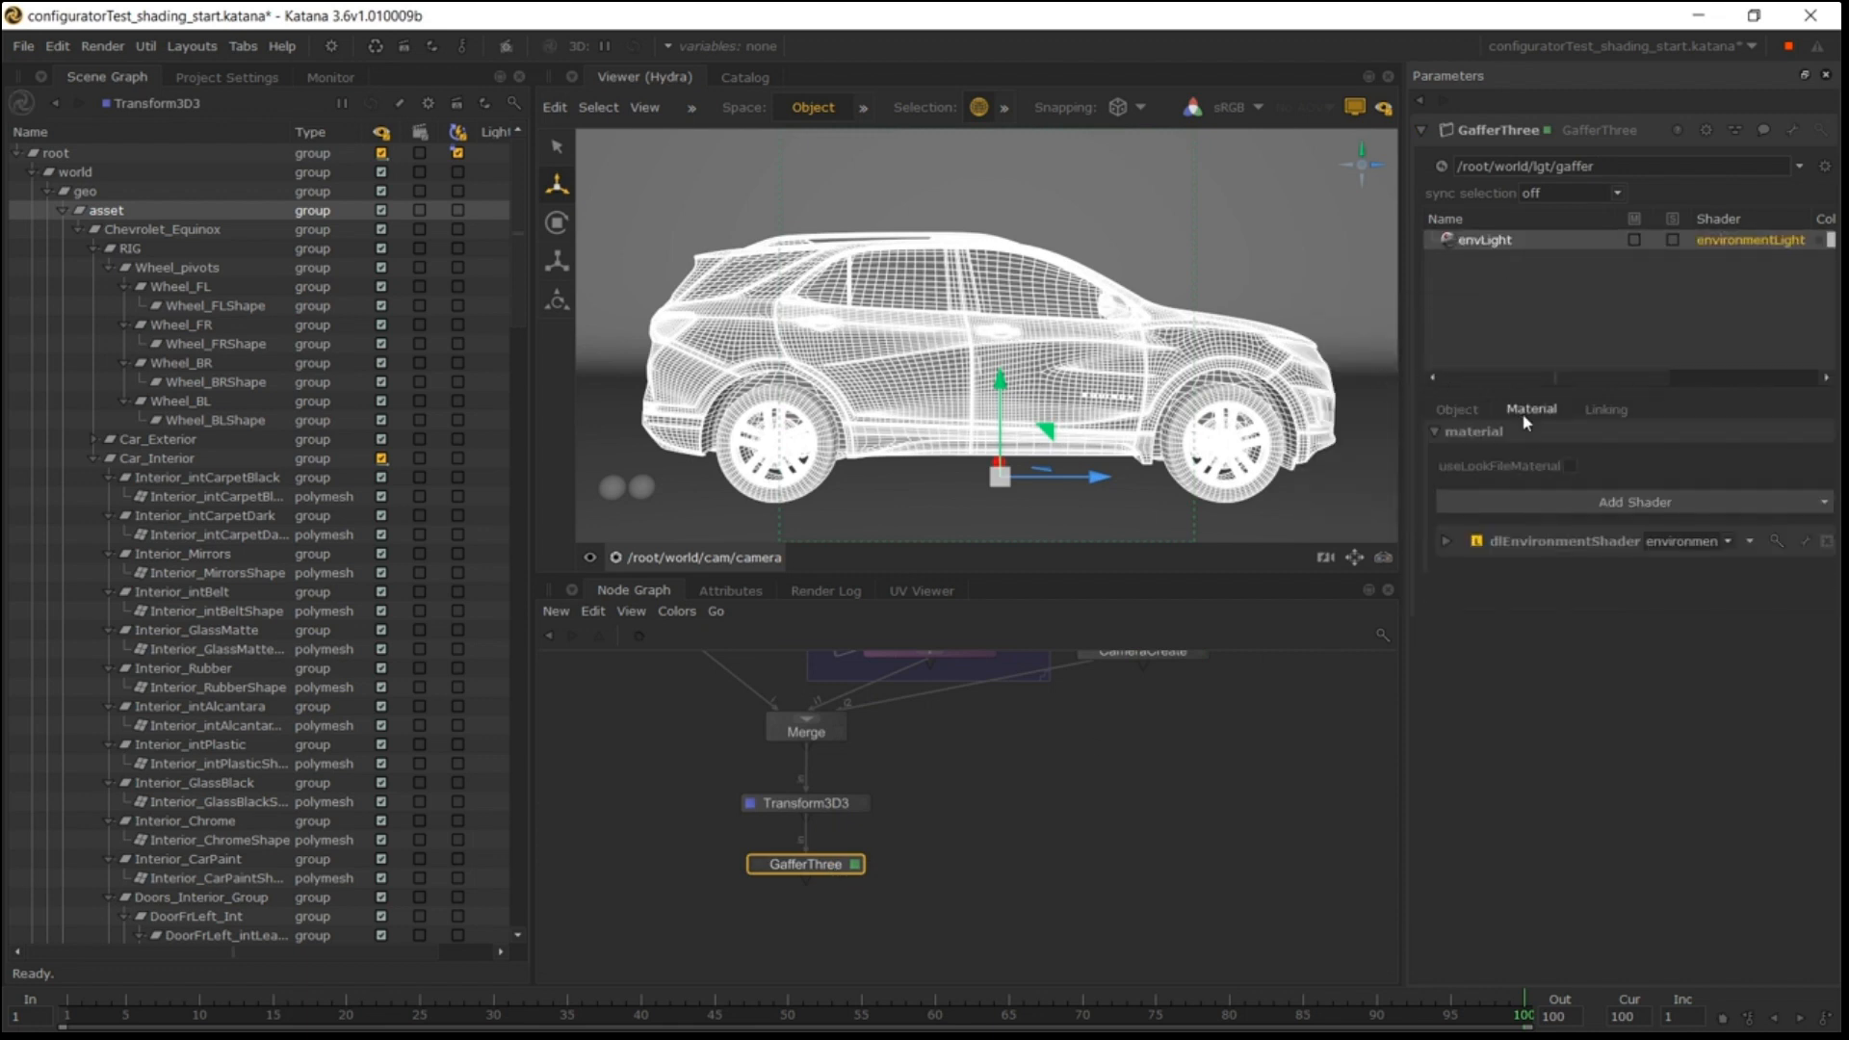
Load skylit_garage_4k.hdr as the environment light's image.
{"action": "left_click", "coordinate": [1444, 541]}
{"action": "left_click", "coordinate": [1823, 576]}
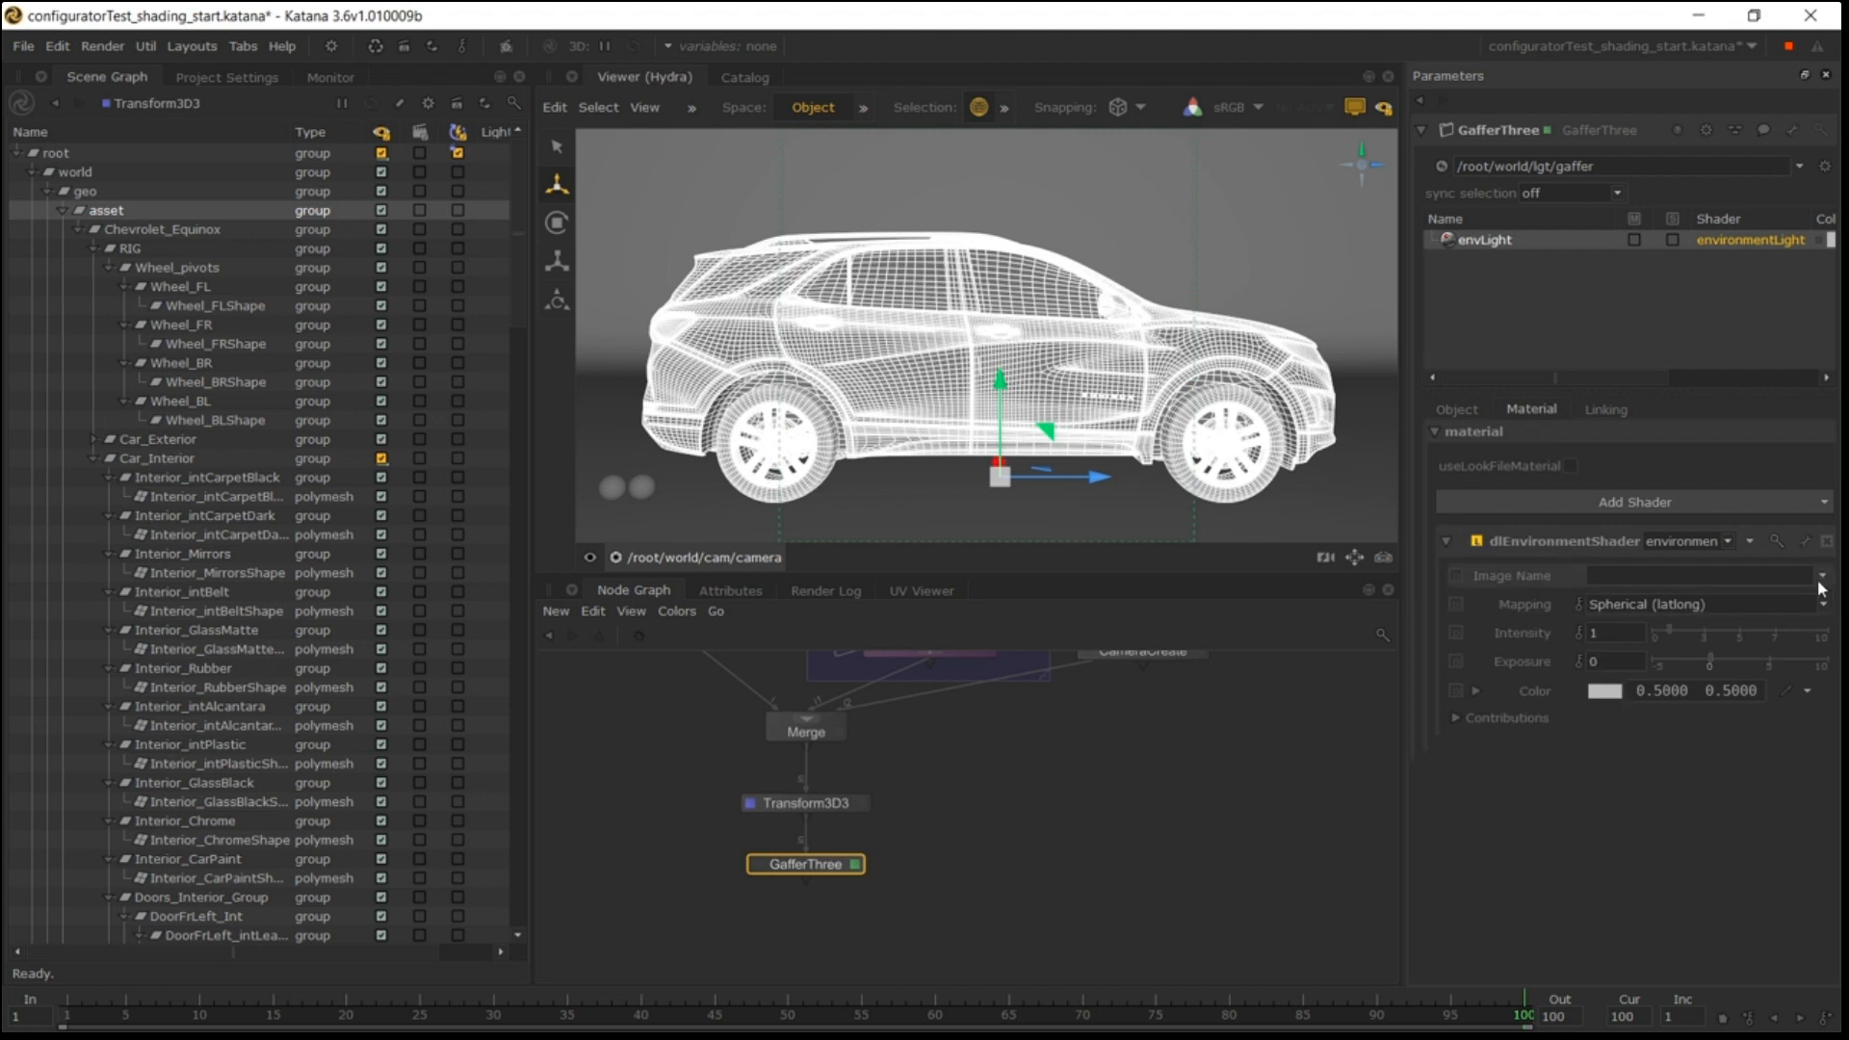
{"action": "left_click", "coordinate": [1750, 599]}
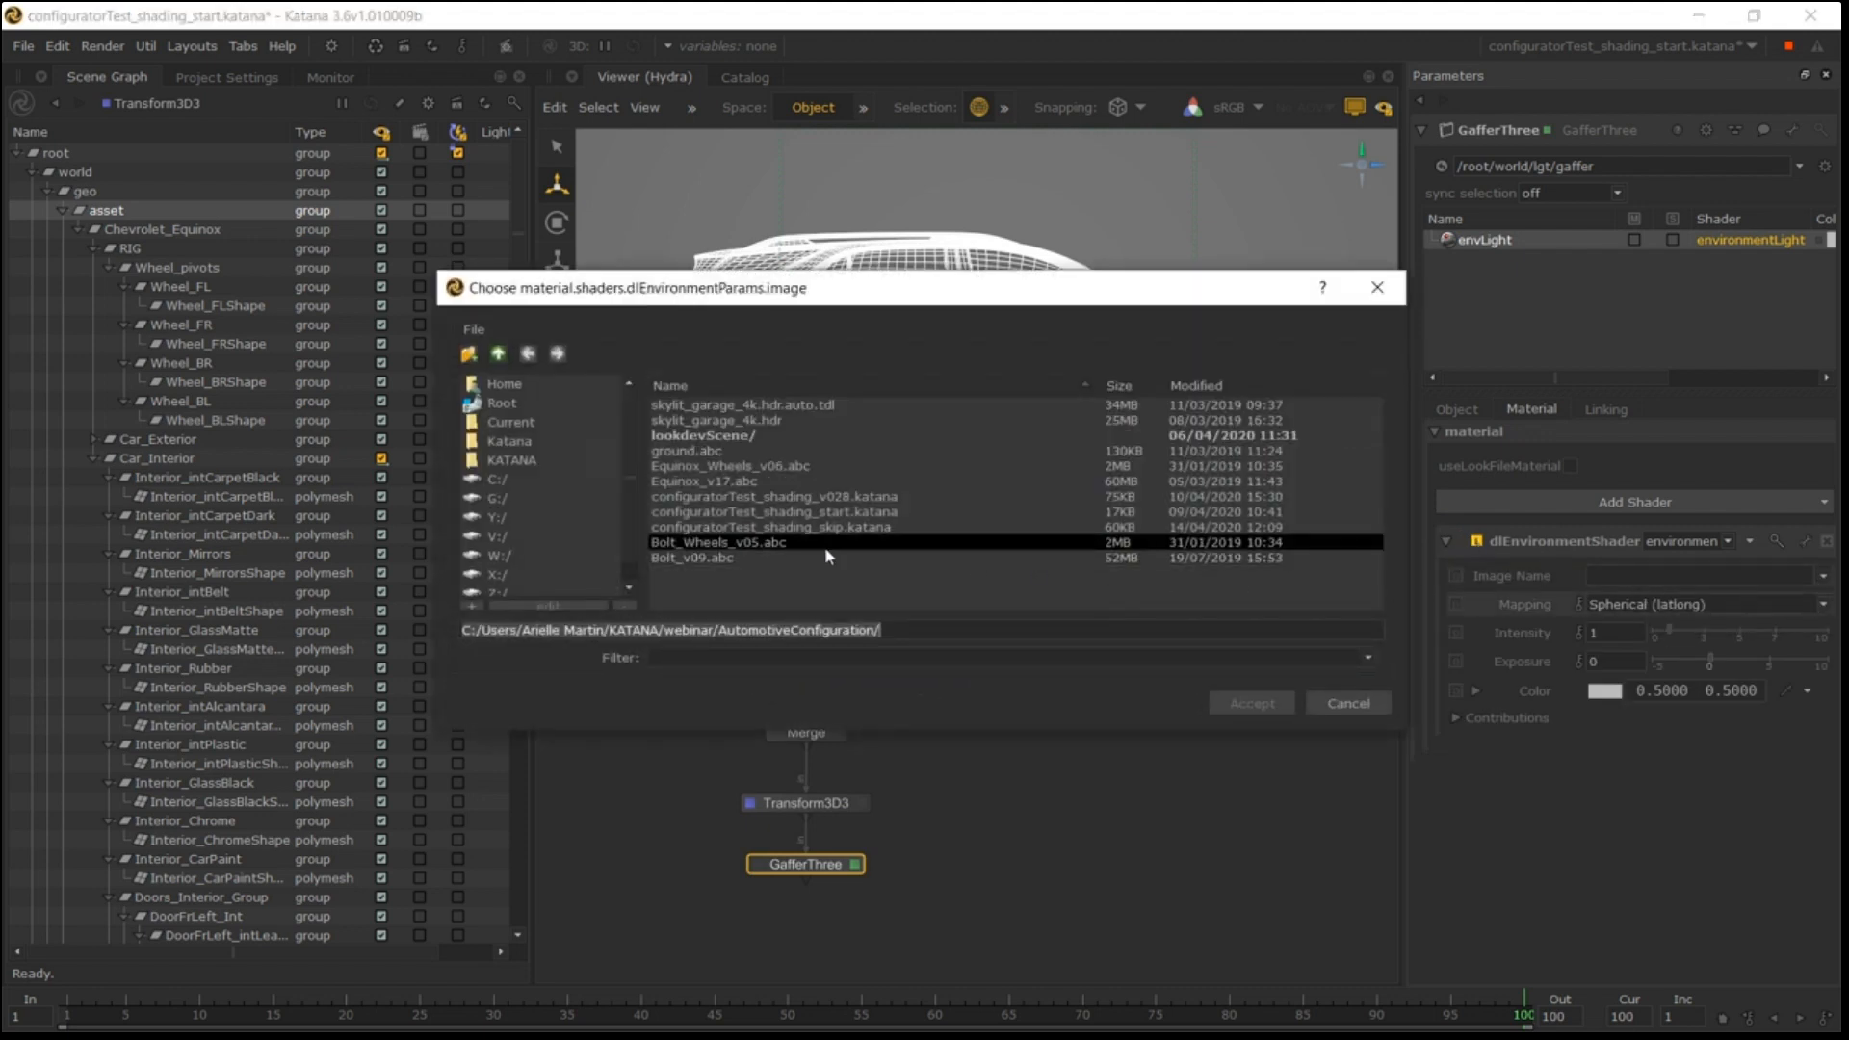
{"action": "left_click", "coordinate": [768, 421]}
{"action": "left_click", "coordinate": [1252, 702]}
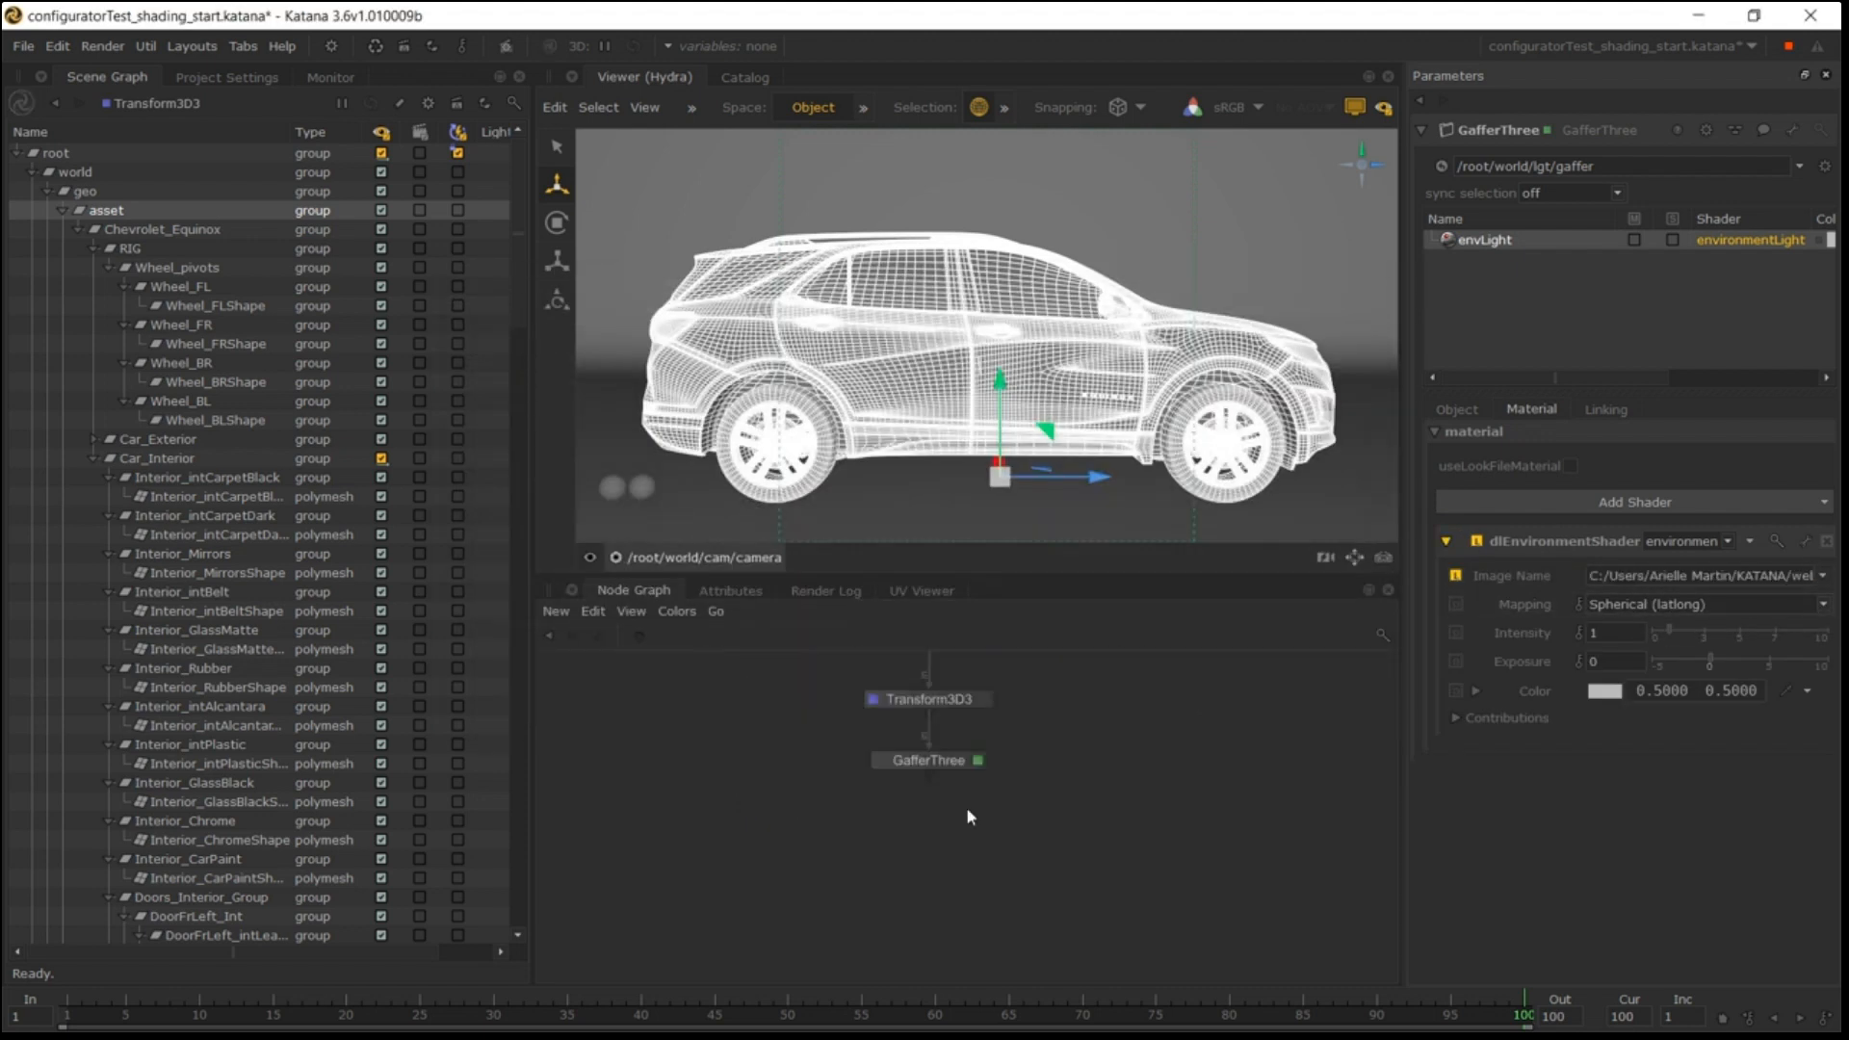
Add a DlSettings node and a RenderSettings node in sequence below GafferThree, connected to its output.
{"action": "key", "text": "Tab"}
{"action": "type", "text": "dl"}
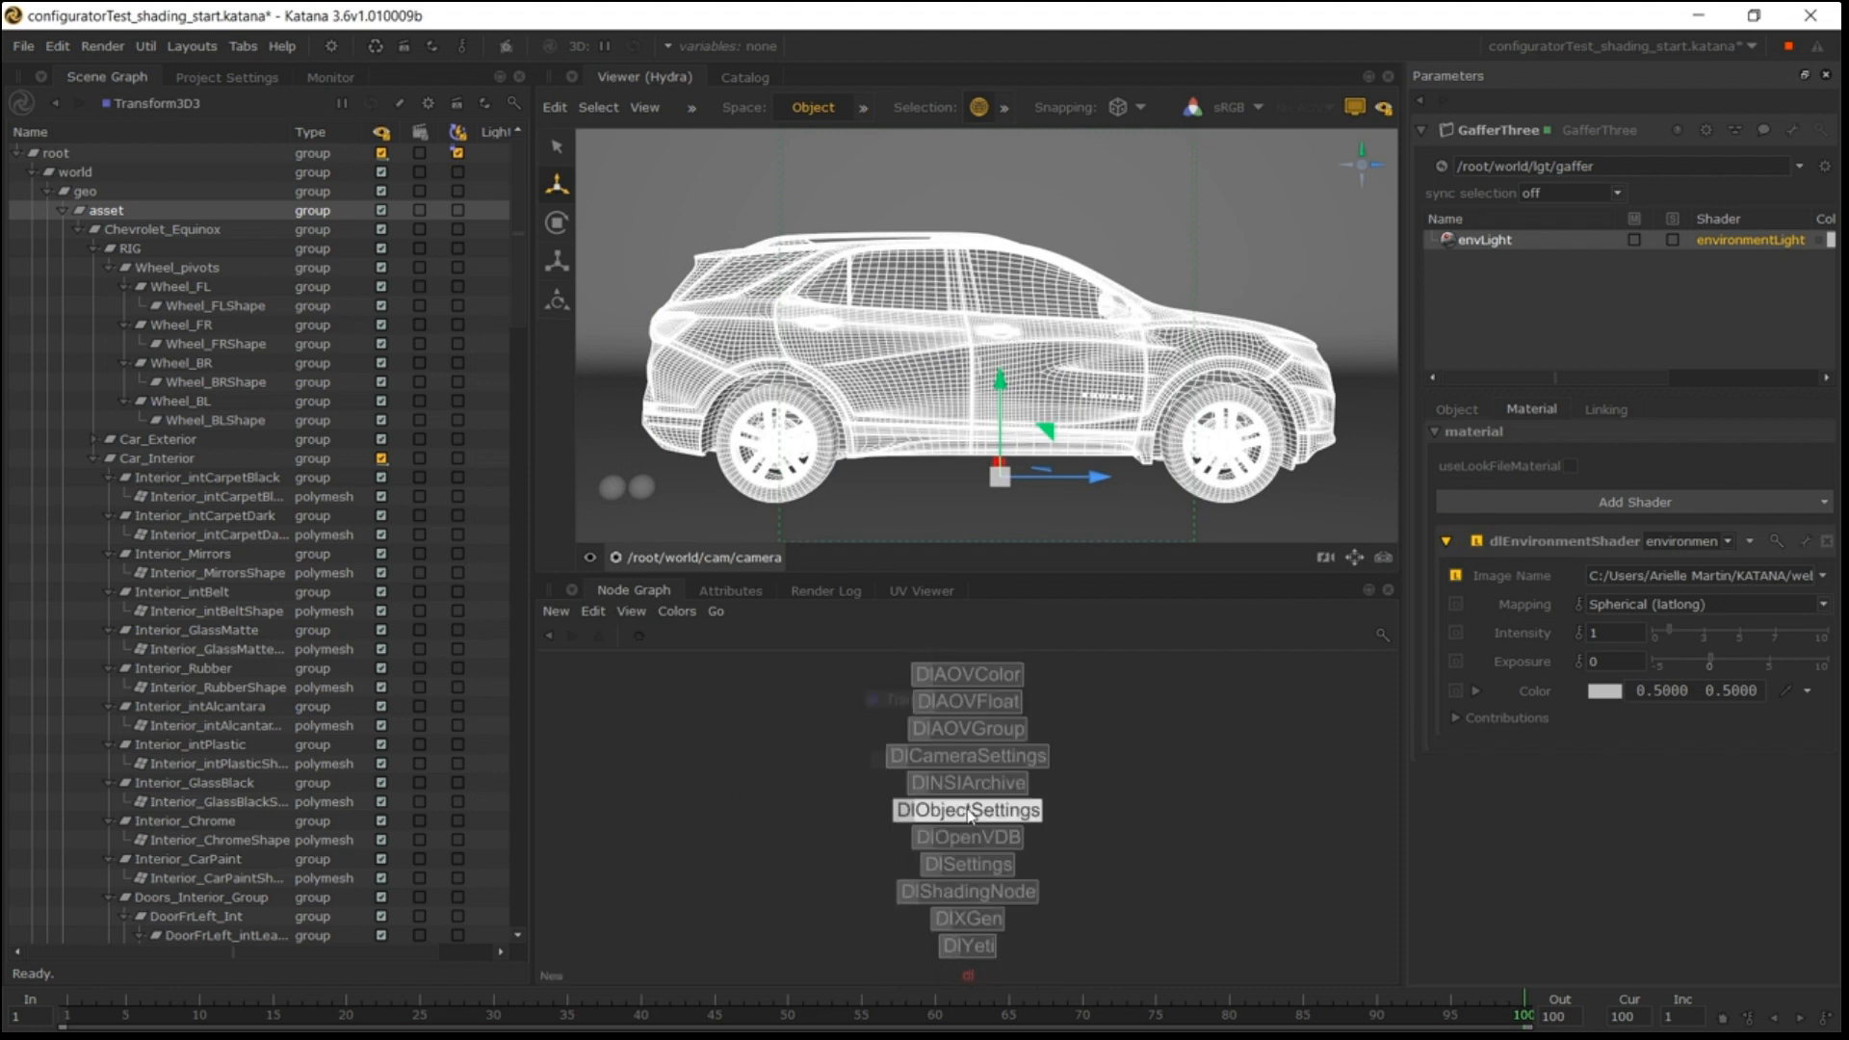
{"action": "left_click", "coordinate": [967, 864]}
{"action": "left_click", "coordinate": [929, 820]}
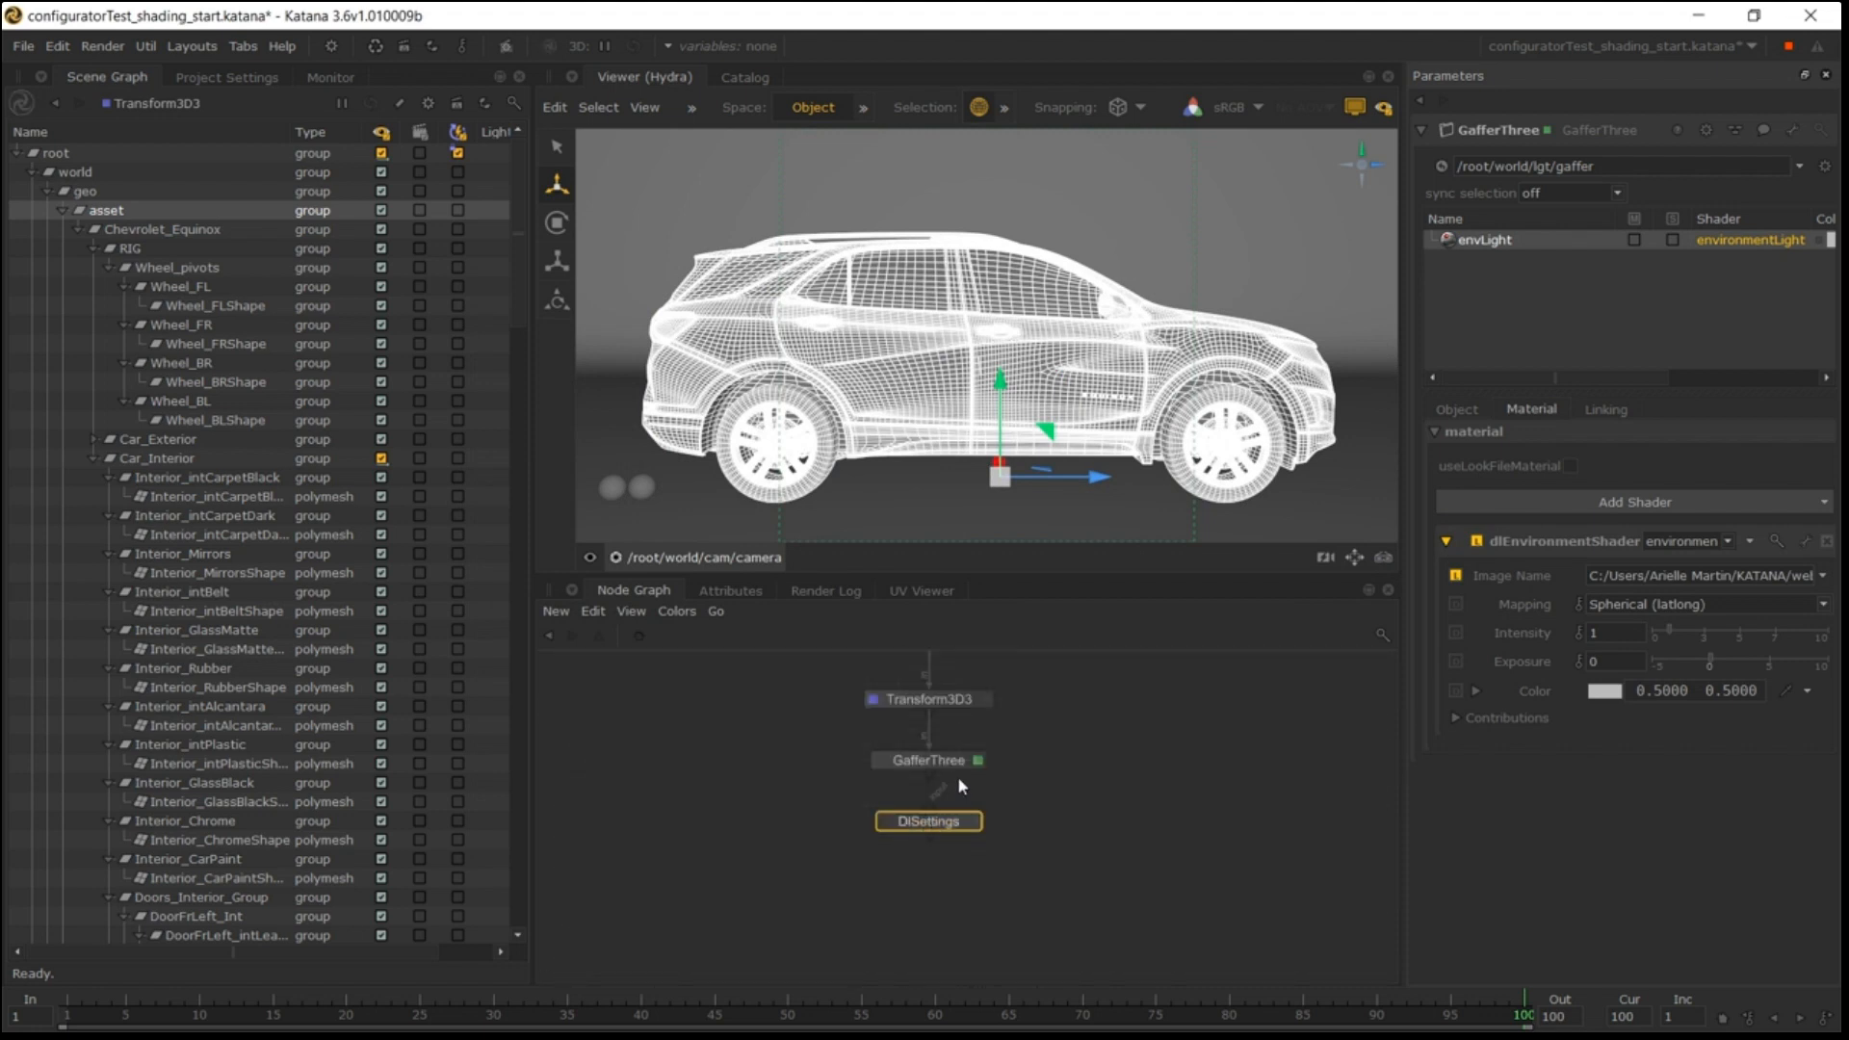
{"action": "left_click", "coordinate": [953, 876]}
{"action": "key", "text": "Tab"}
{"action": "type", "text": "ren"}
{"action": "key", "text": "Return"}
{"action": "left_click", "coordinate": [931, 874]}
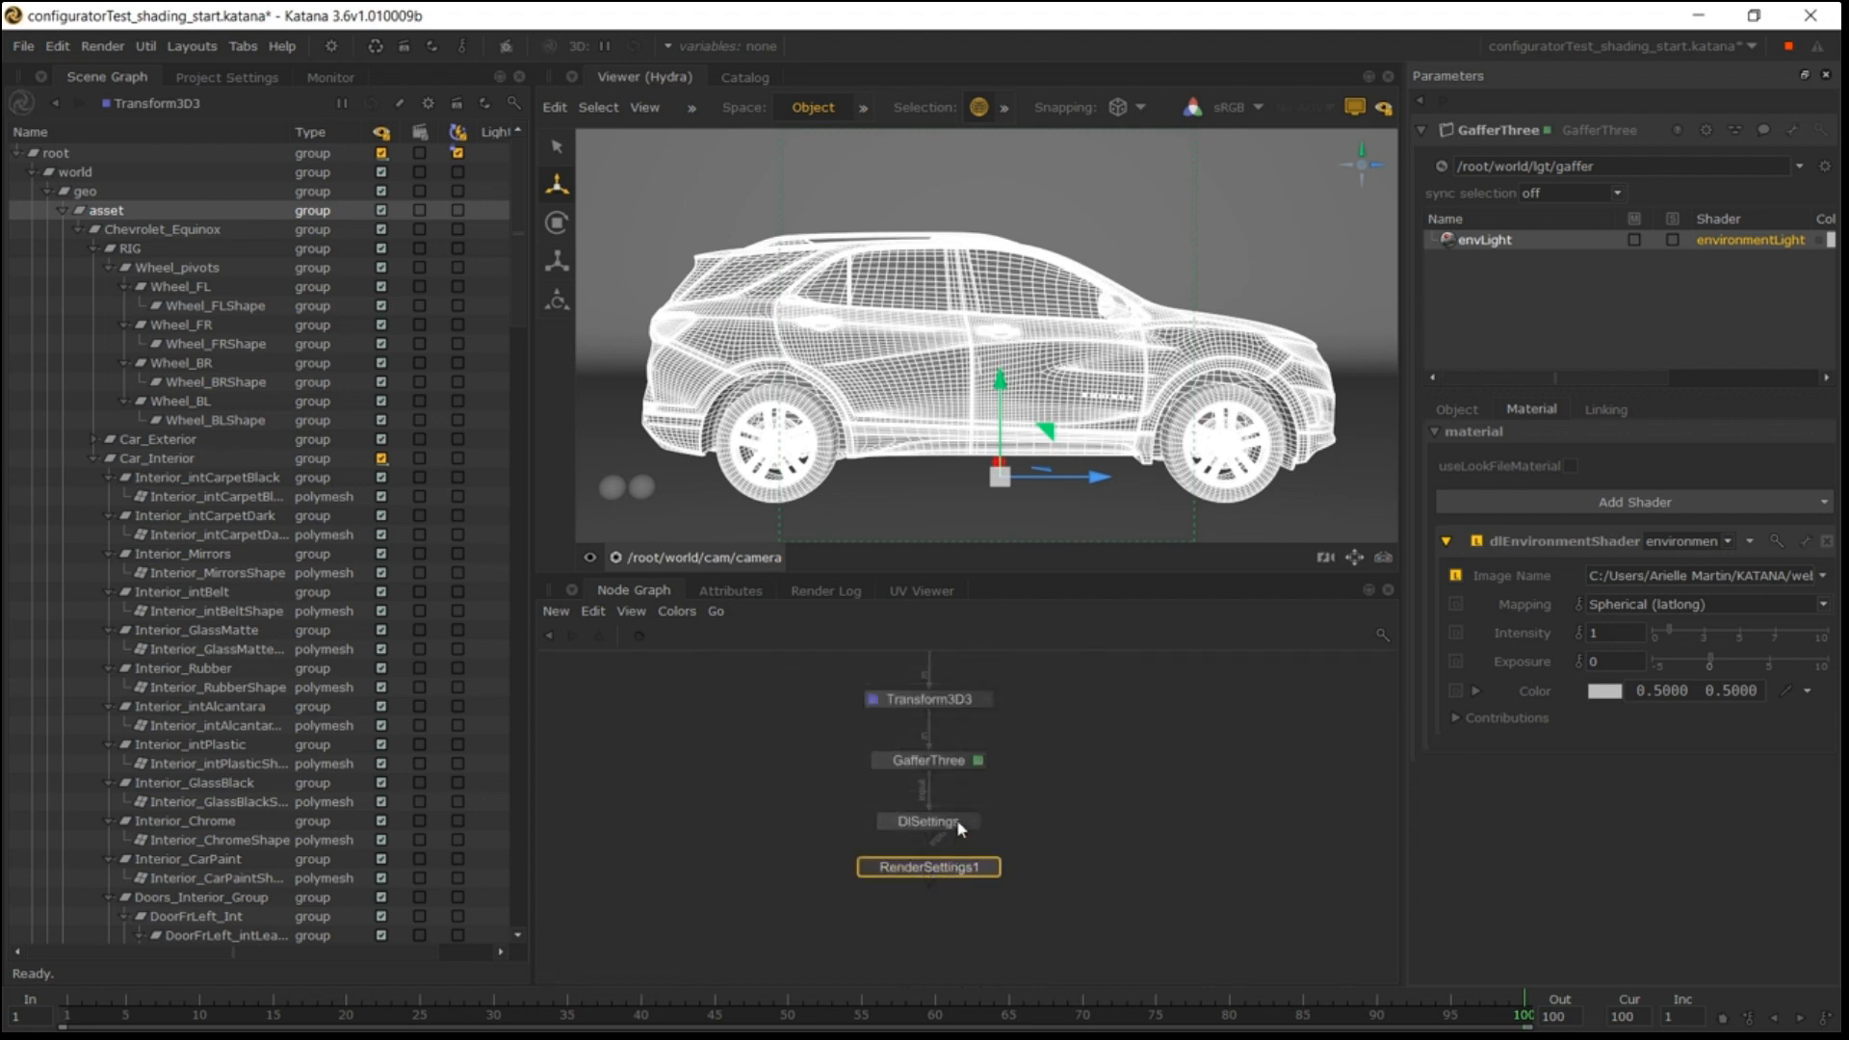
View and edit the RenderSettings node, setting its resolution to HD and adjustScreenWindow to Adjust width to match resolution.
{"action": "key", "text": "v"}
{"action": "key", "text": "e"}
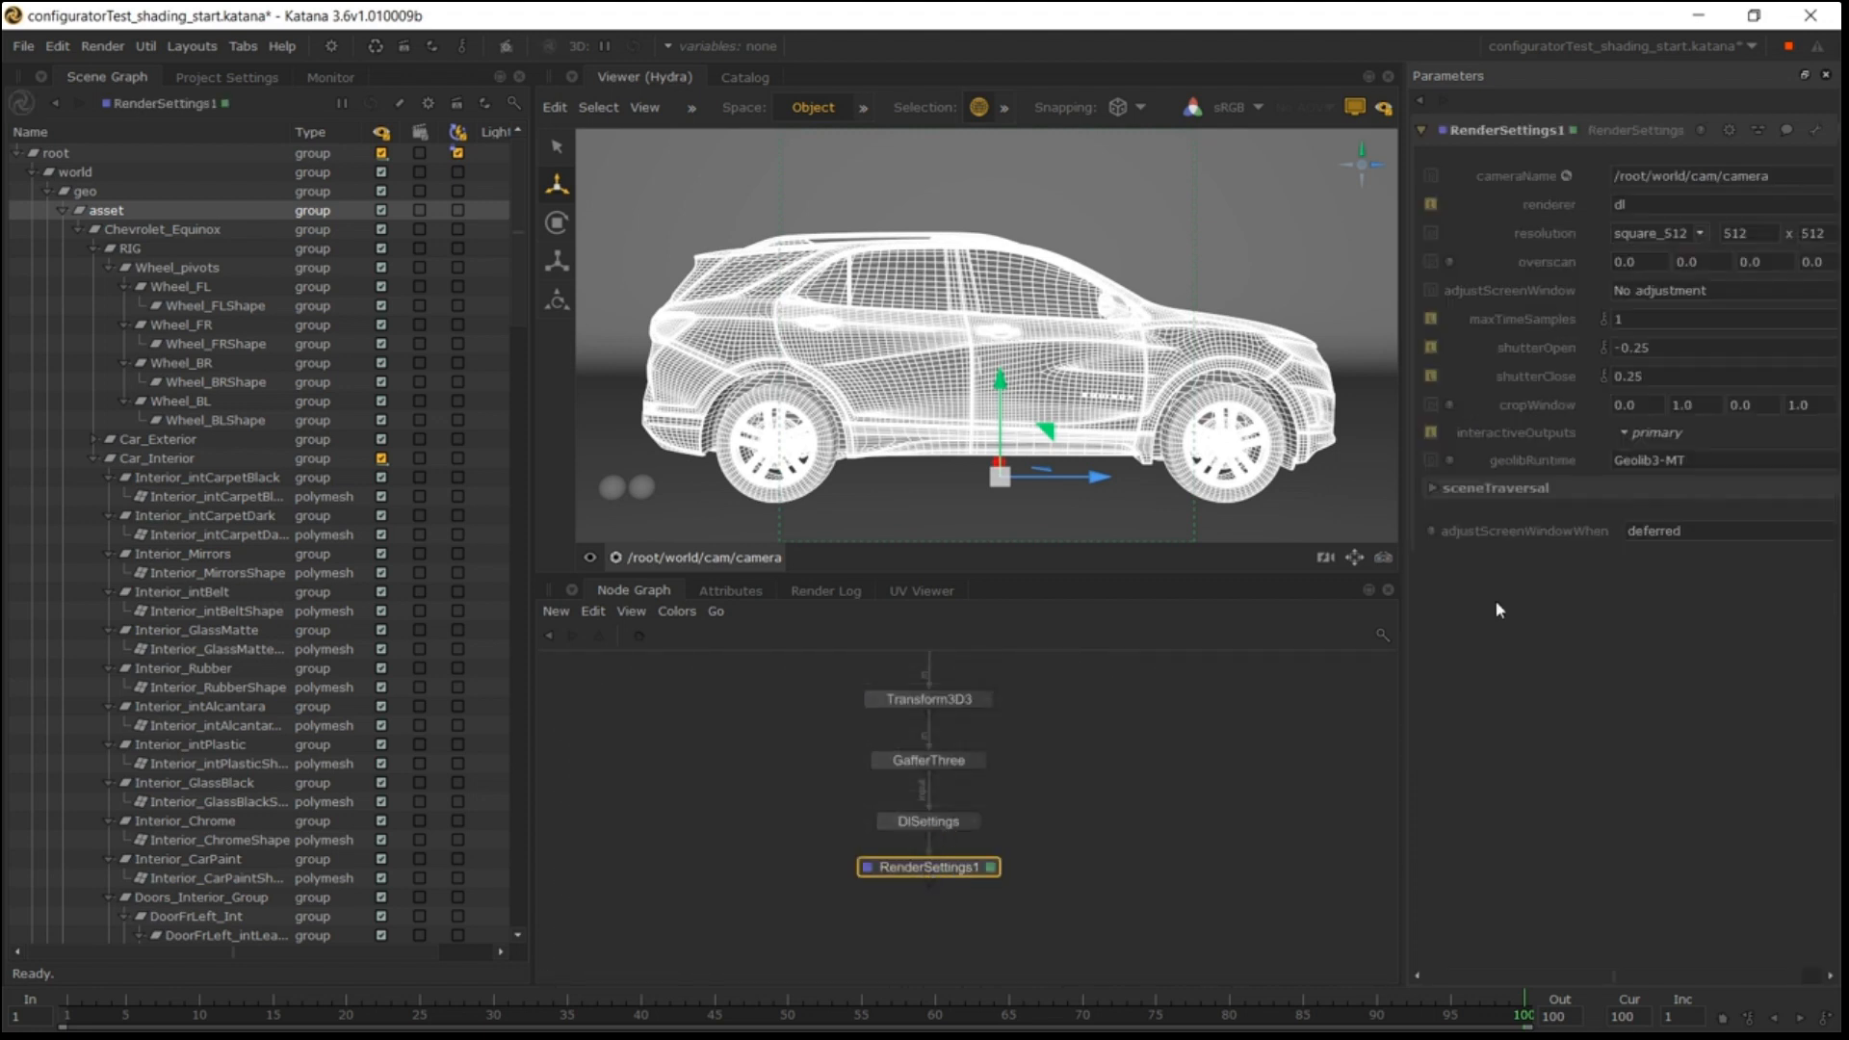
{"action": "left_click", "coordinate": [1654, 234]}
{"action": "left_click", "coordinate": [1654, 348]}
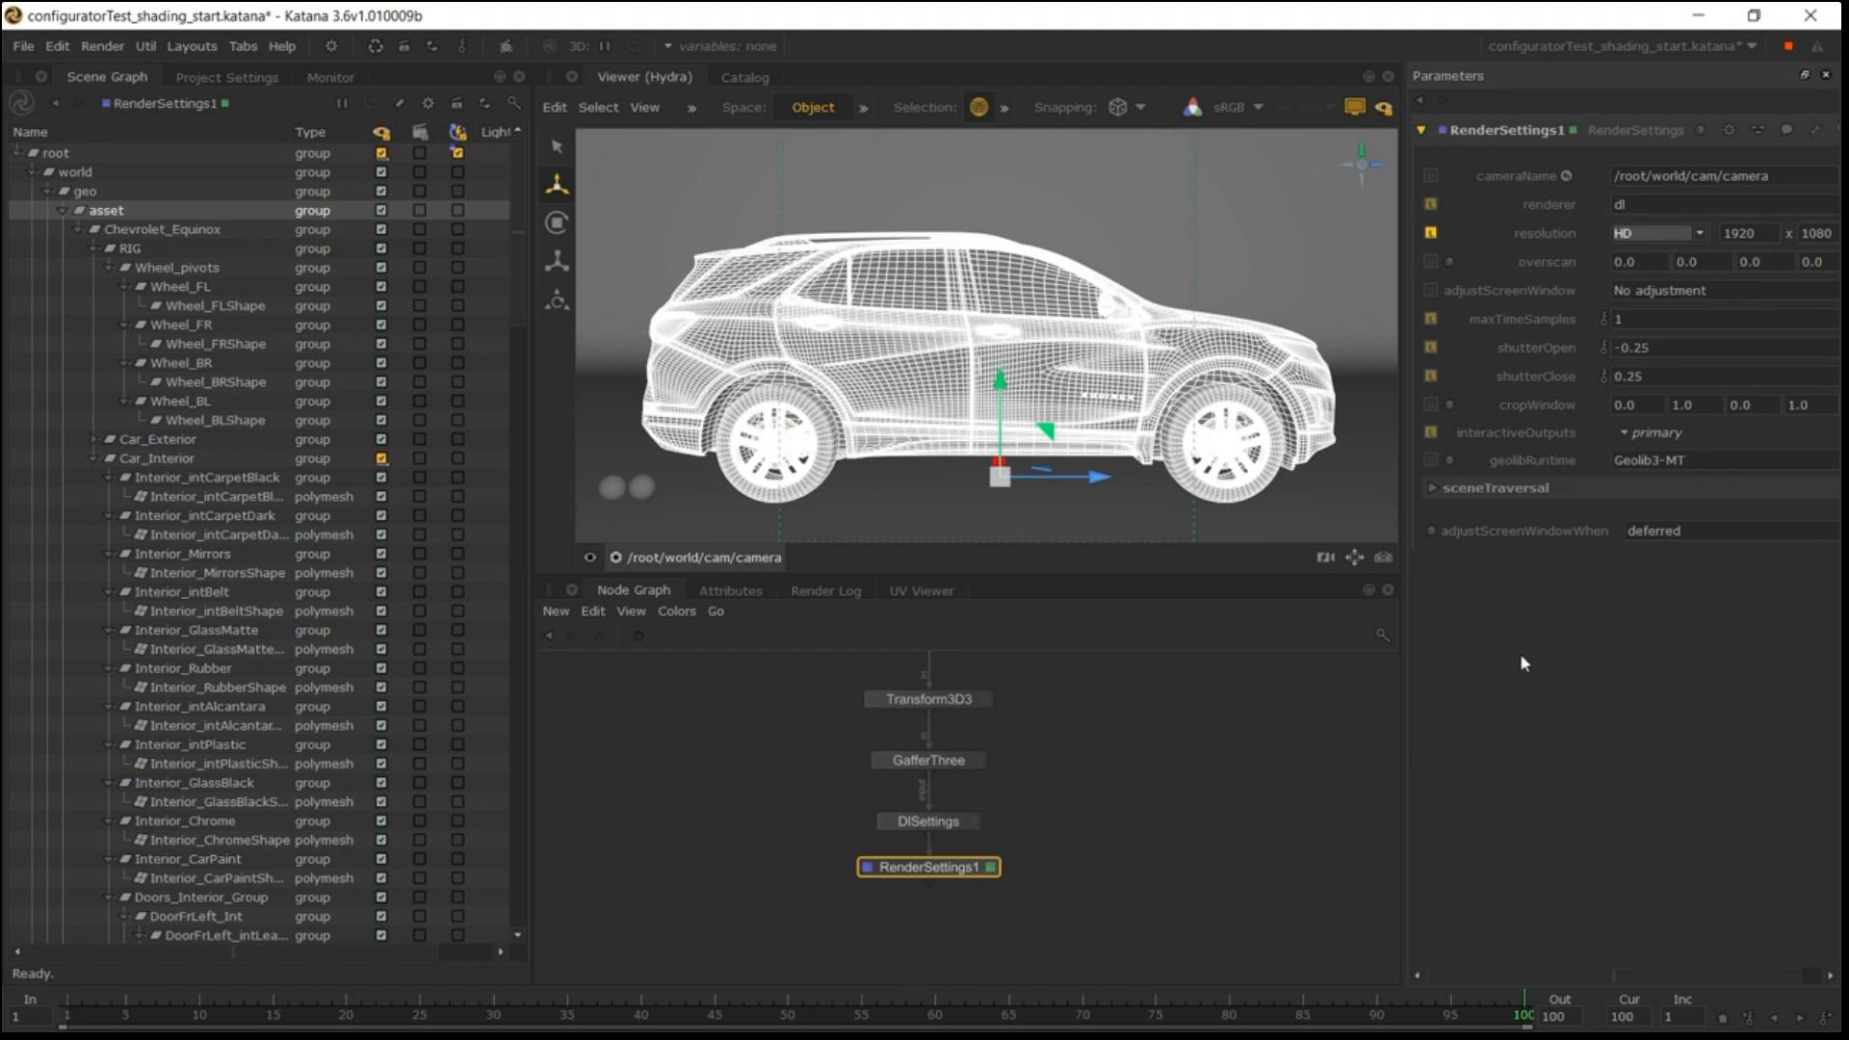
{"action": "left_click", "coordinate": [1670, 289]}
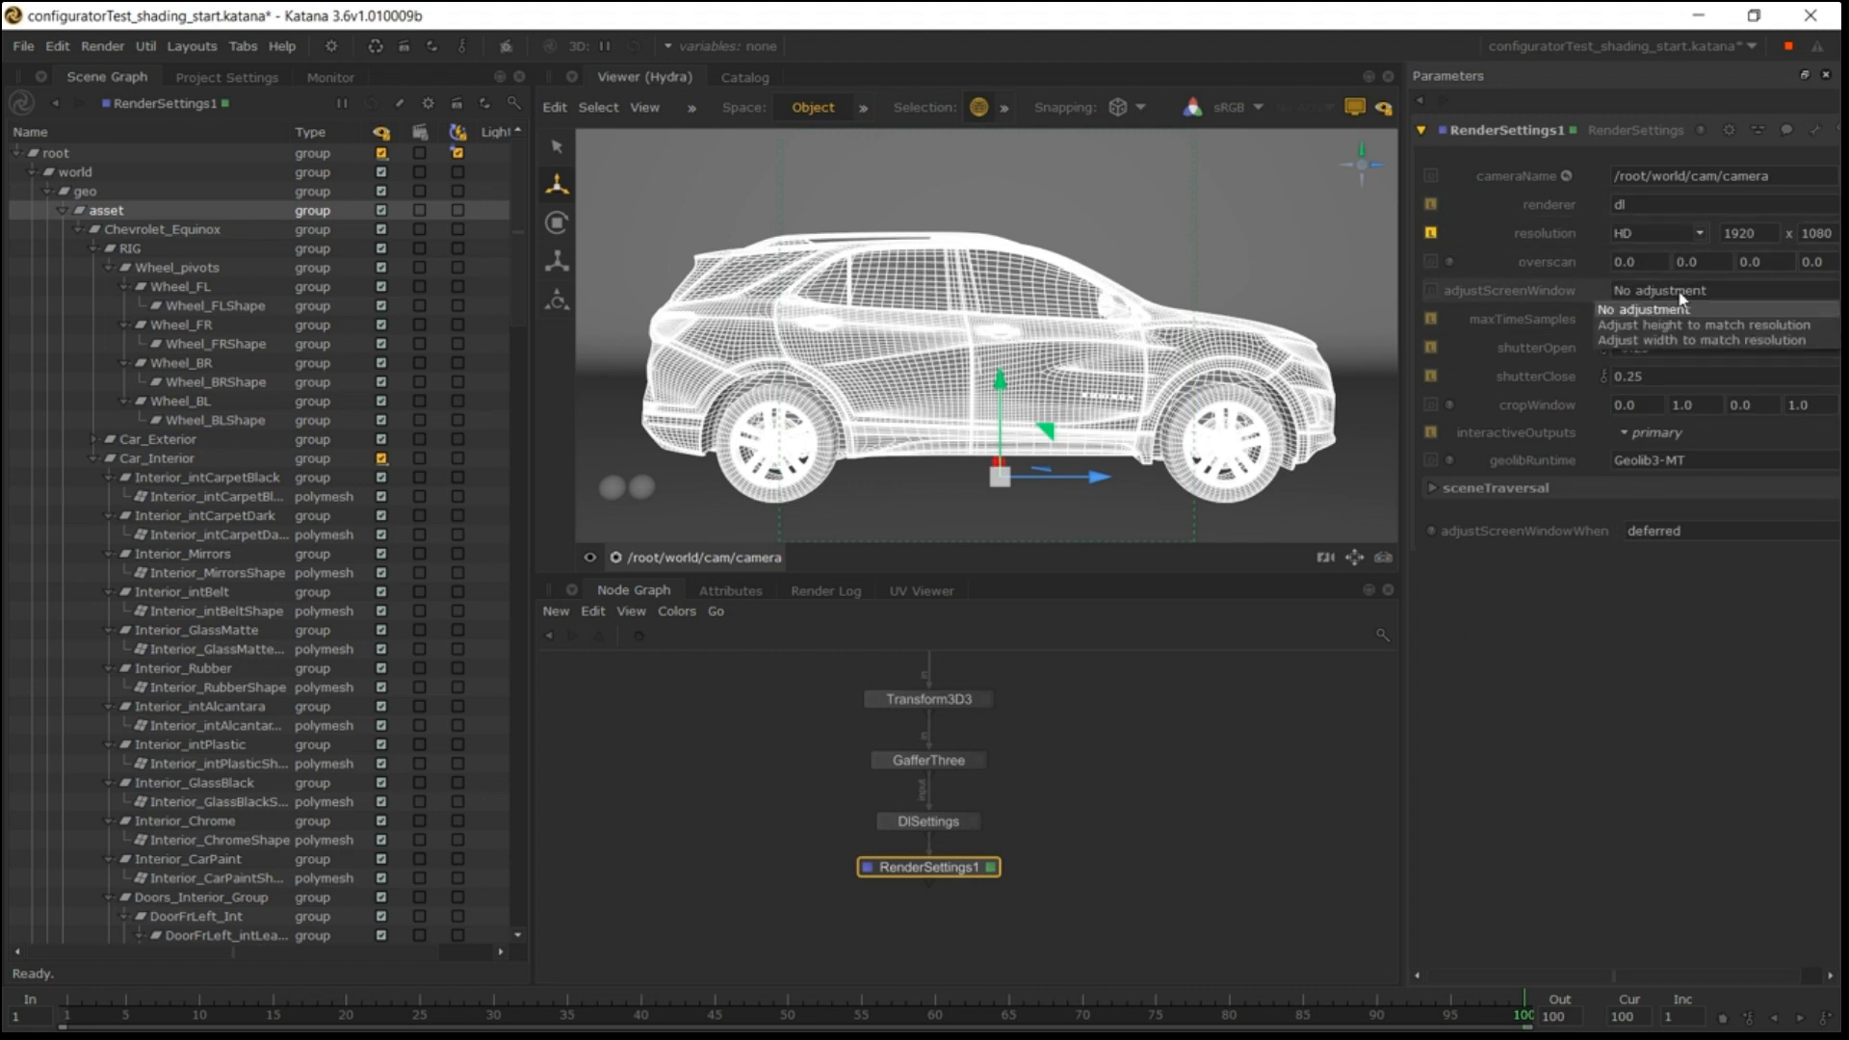
{"action": "left_click", "coordinate": [1681, 339]}
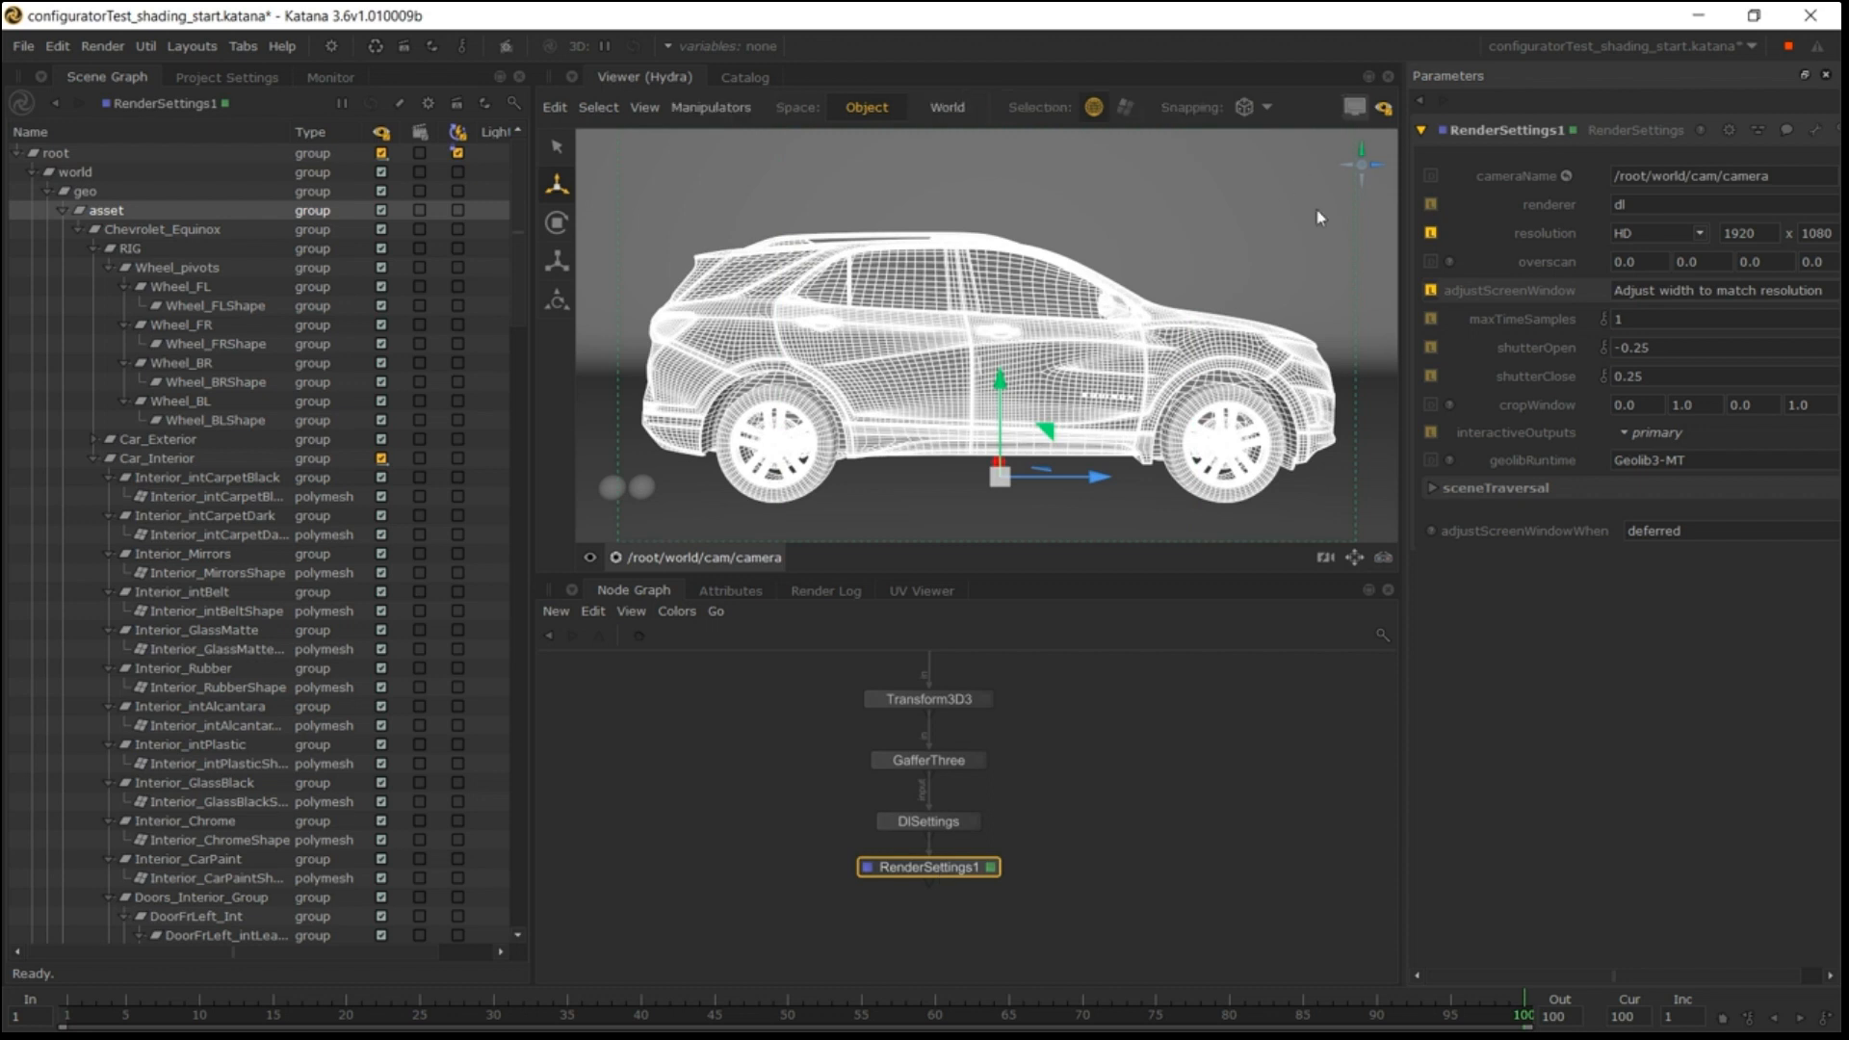
{"action": "left_click", "coordinate": [1176, 700]}
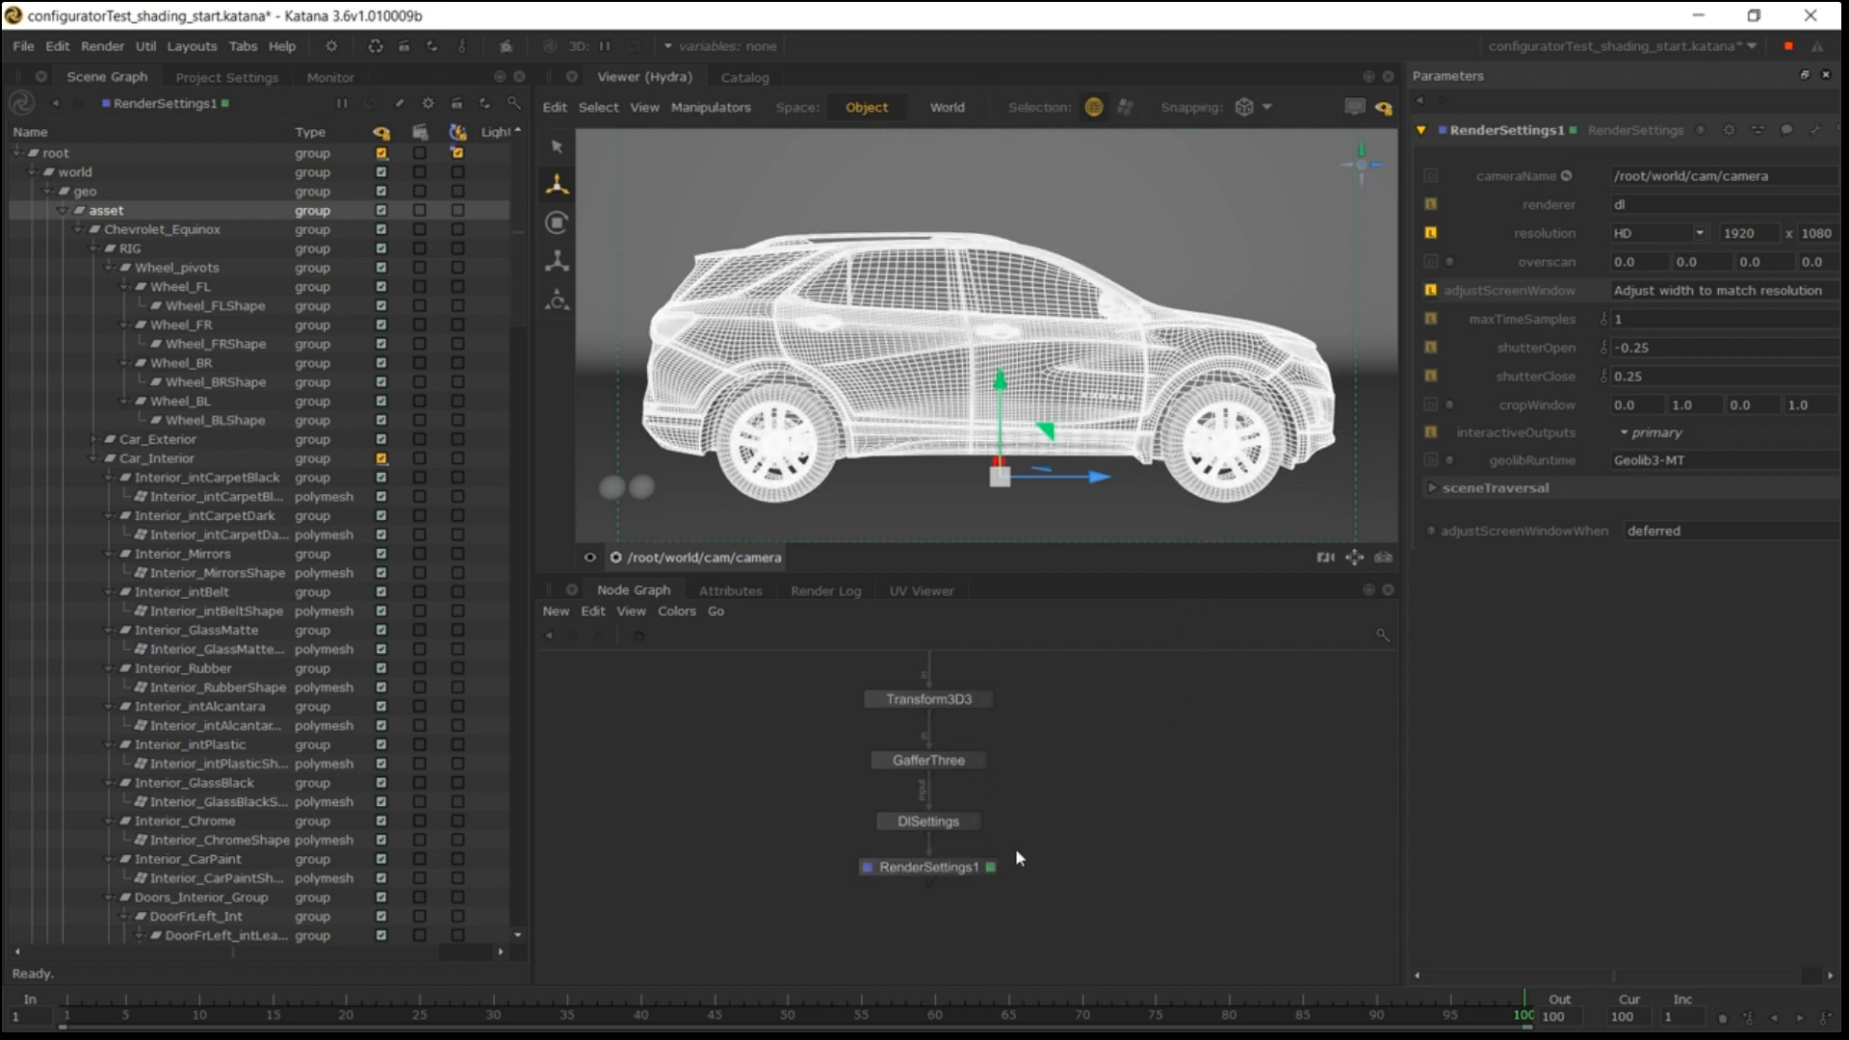
Start a live render from RenderSettings1.
{"action": "right_click", "coordinate": [949, 878]}
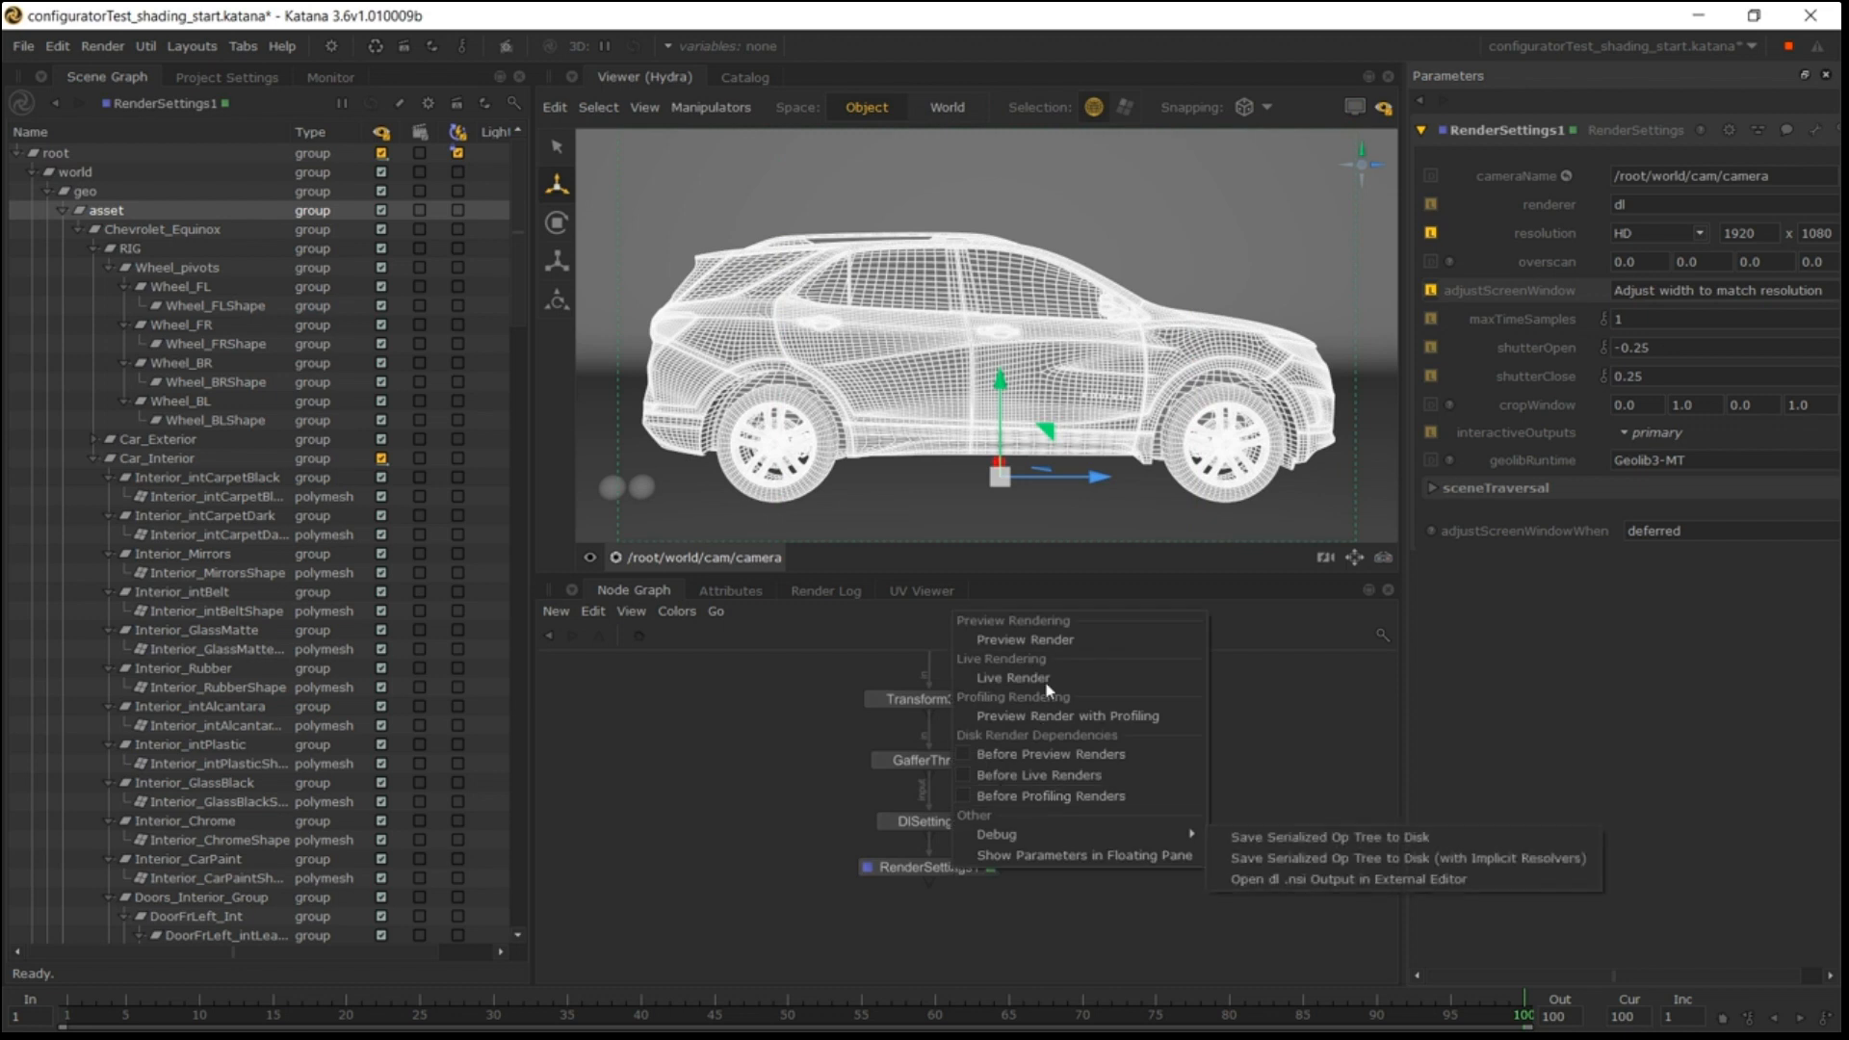
{"action": "left_click", "coordinate": [994, 685]}
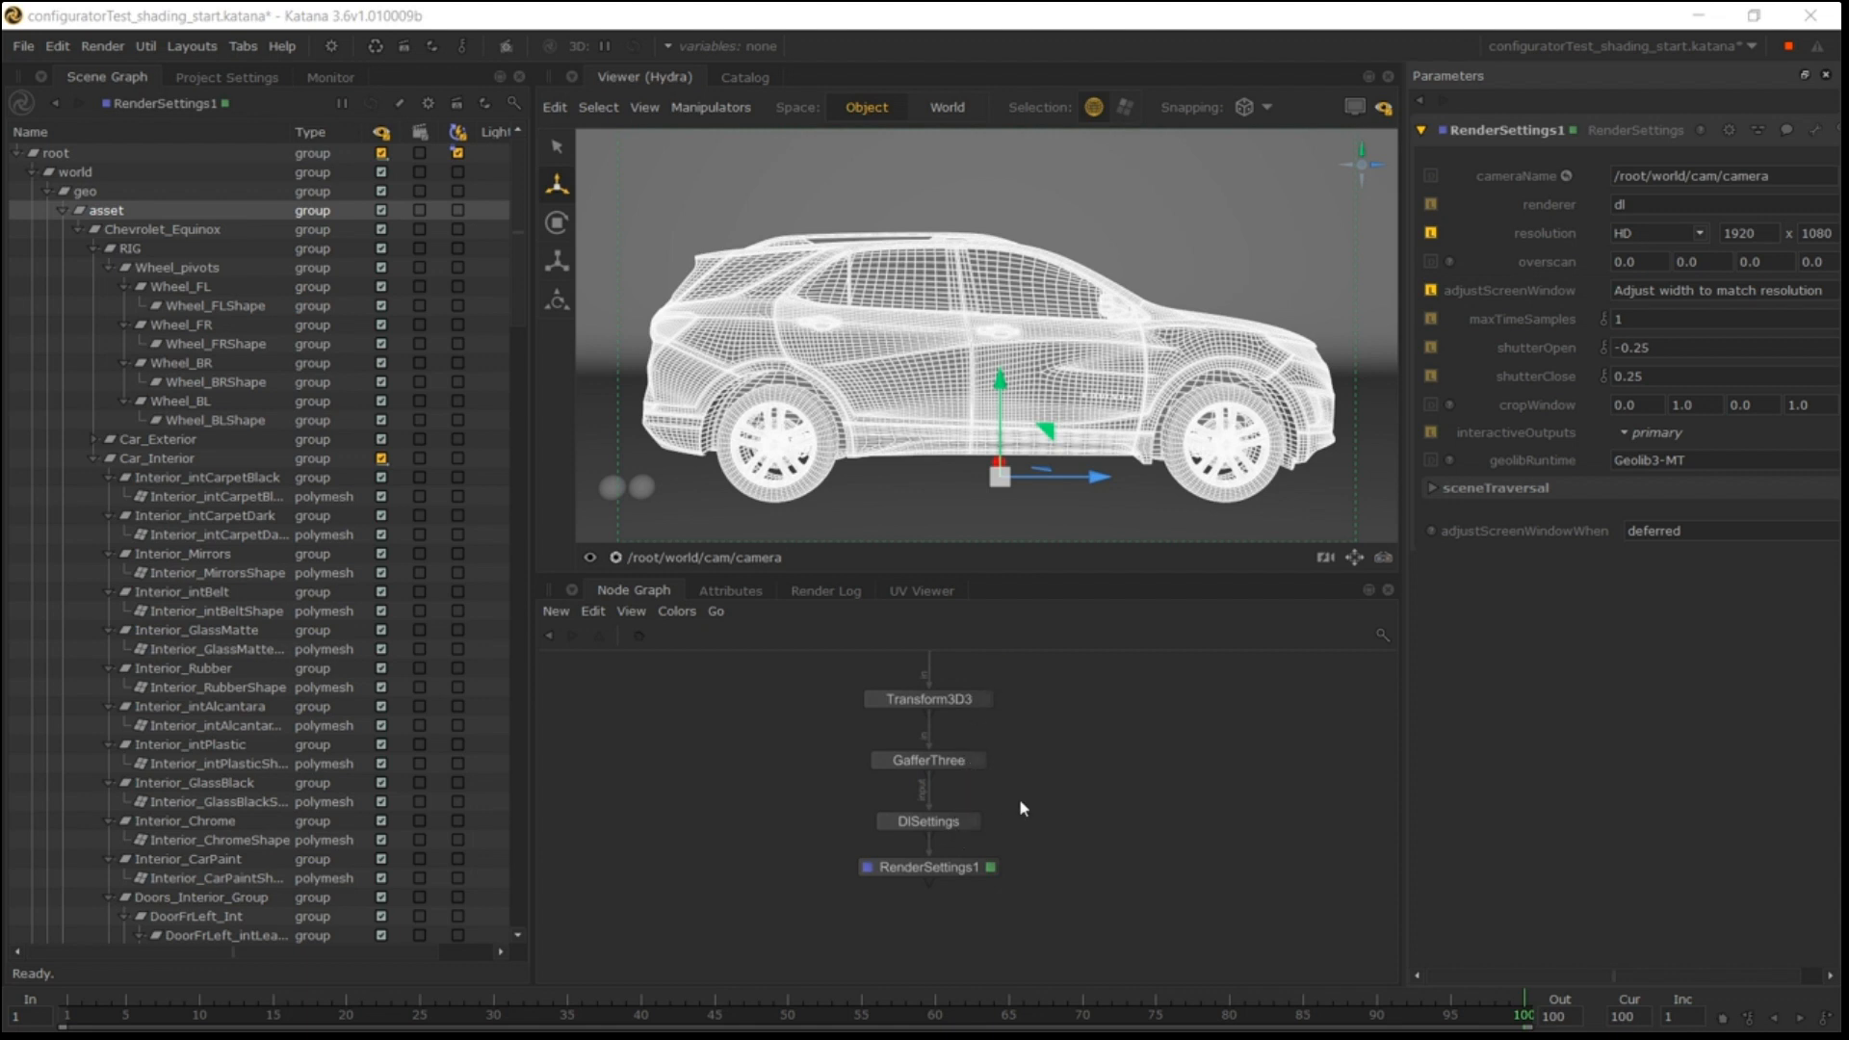
{"action": "scroll", "coordinate": [1018, 799], "scroll_direction": "down", "scroll_amount": 5}
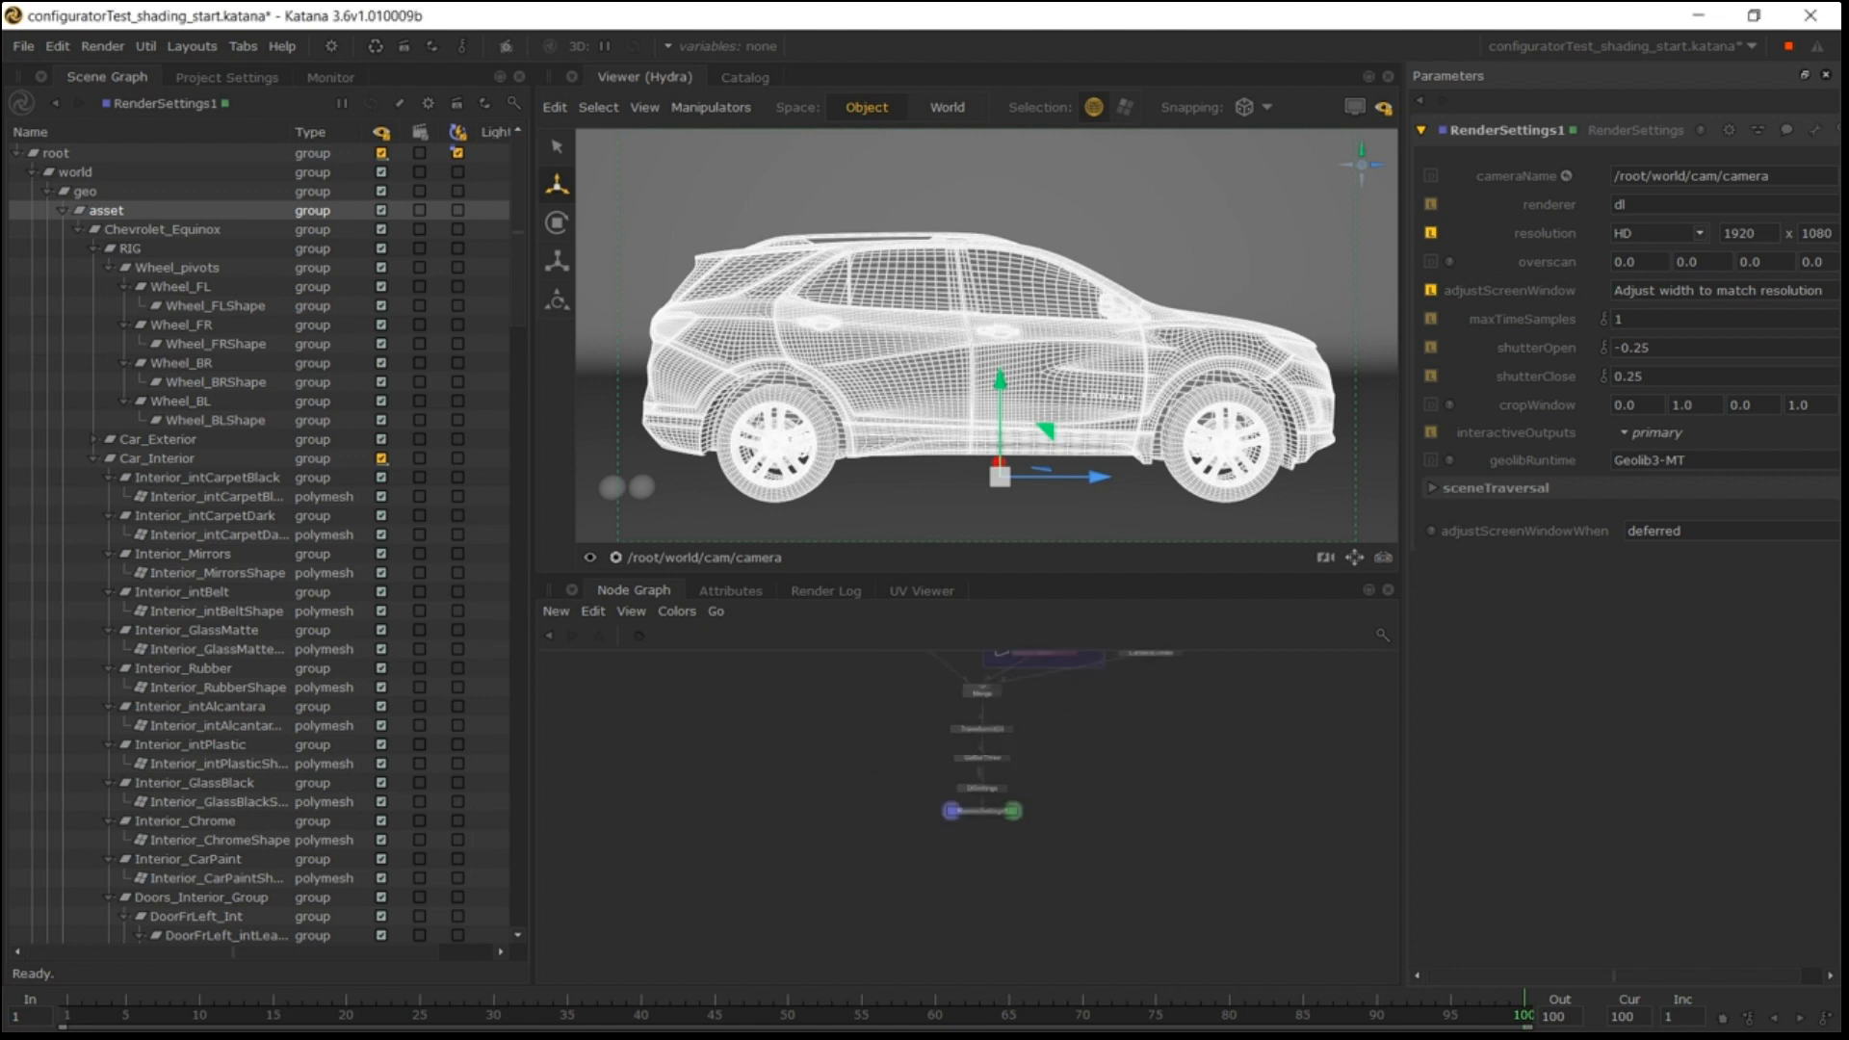
{"action": "scroll", "coordinate": [1031, 805], "scroll_direction": "up", "scroll_amount": 5}
{"action": "middle_click_drag", "start_coordinate": [1034, 842], "coordinate": [1033, 845]}
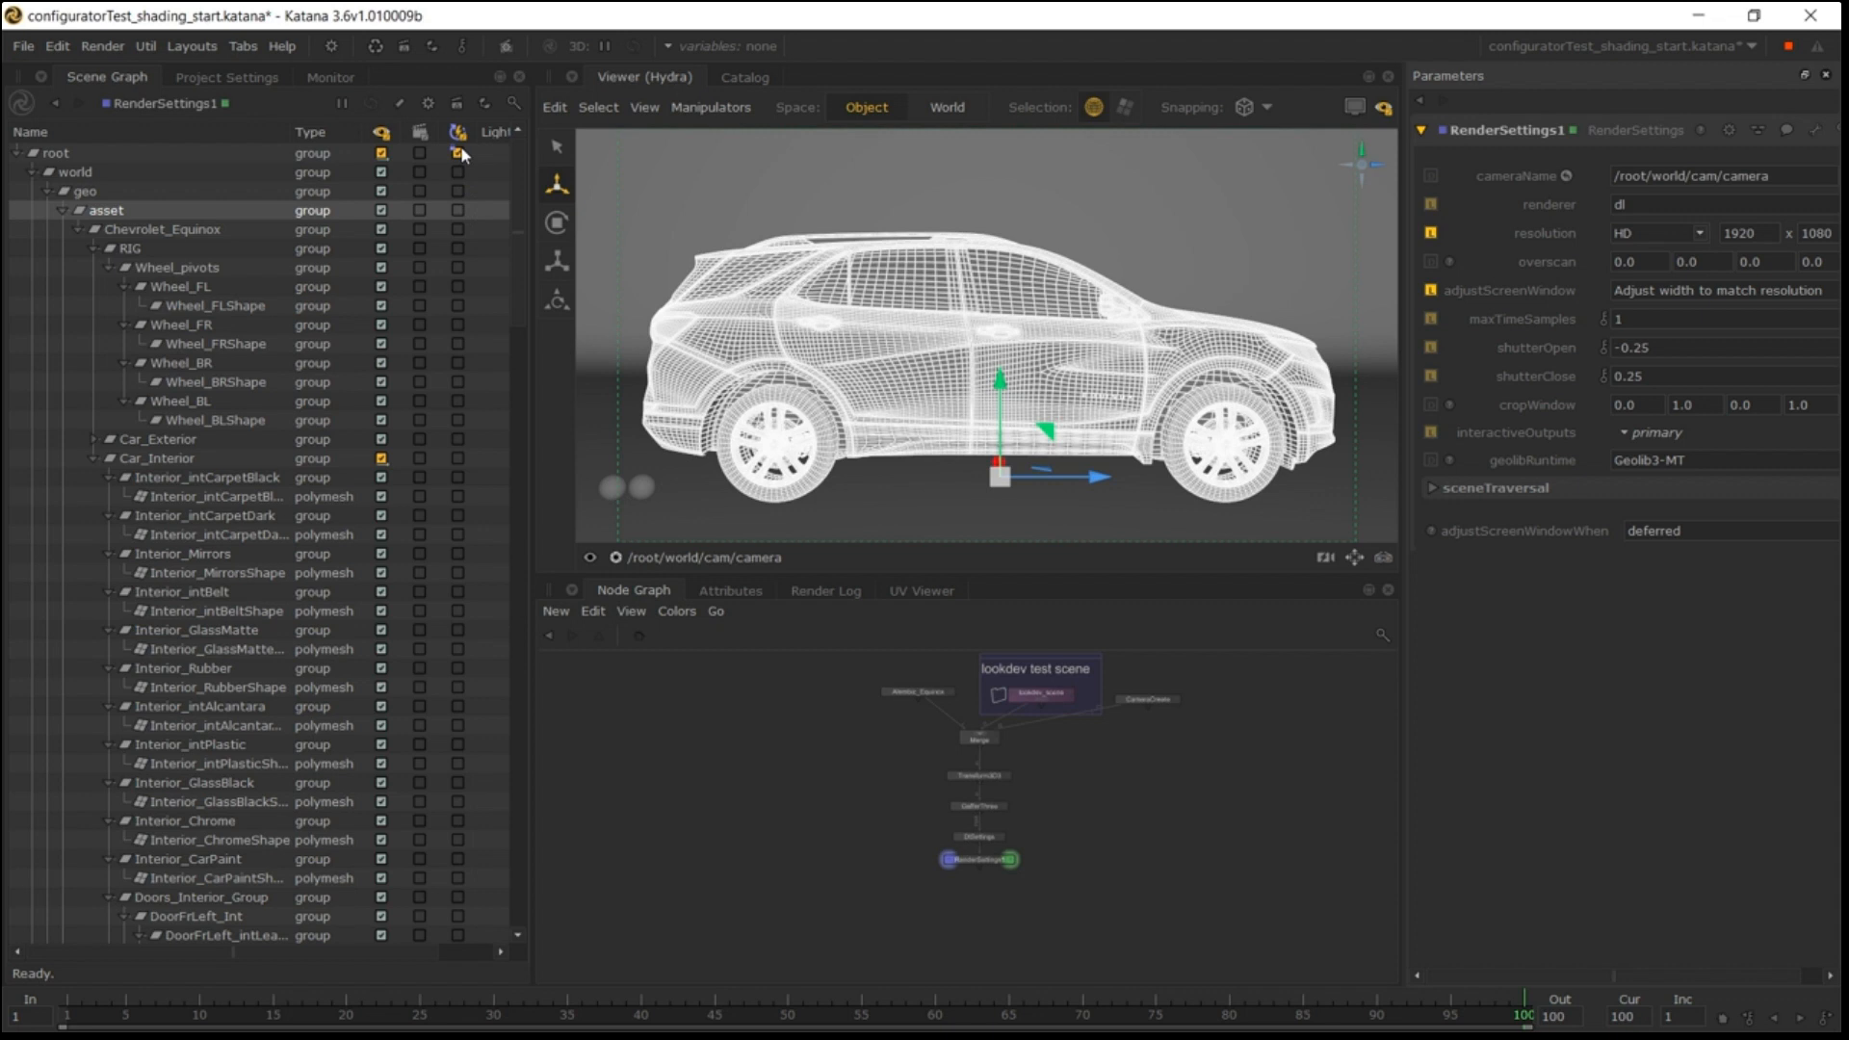
Enable live render updates for everything under root and show the render in the Monitor and over the viewer.
{"action": "left_click", "coordinate": [460, 148]}
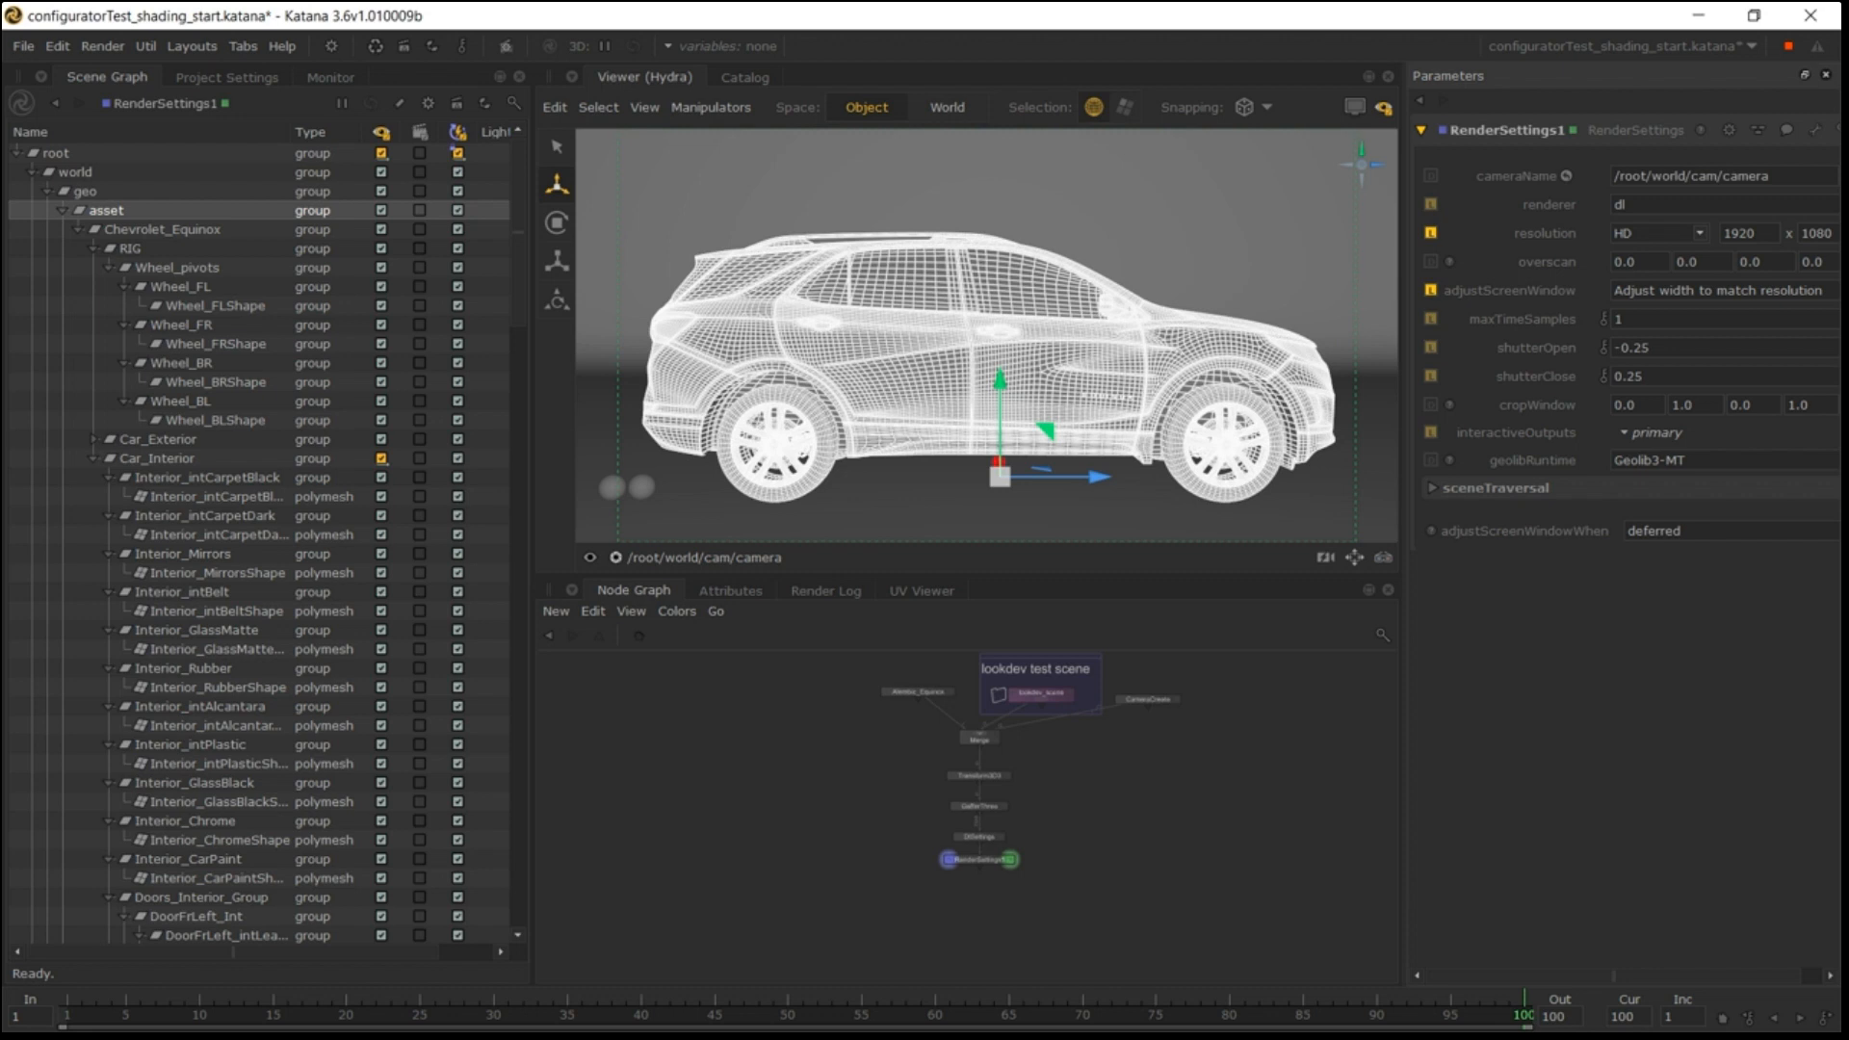
{"action": "left_click", "coordinate": [332, 77]}
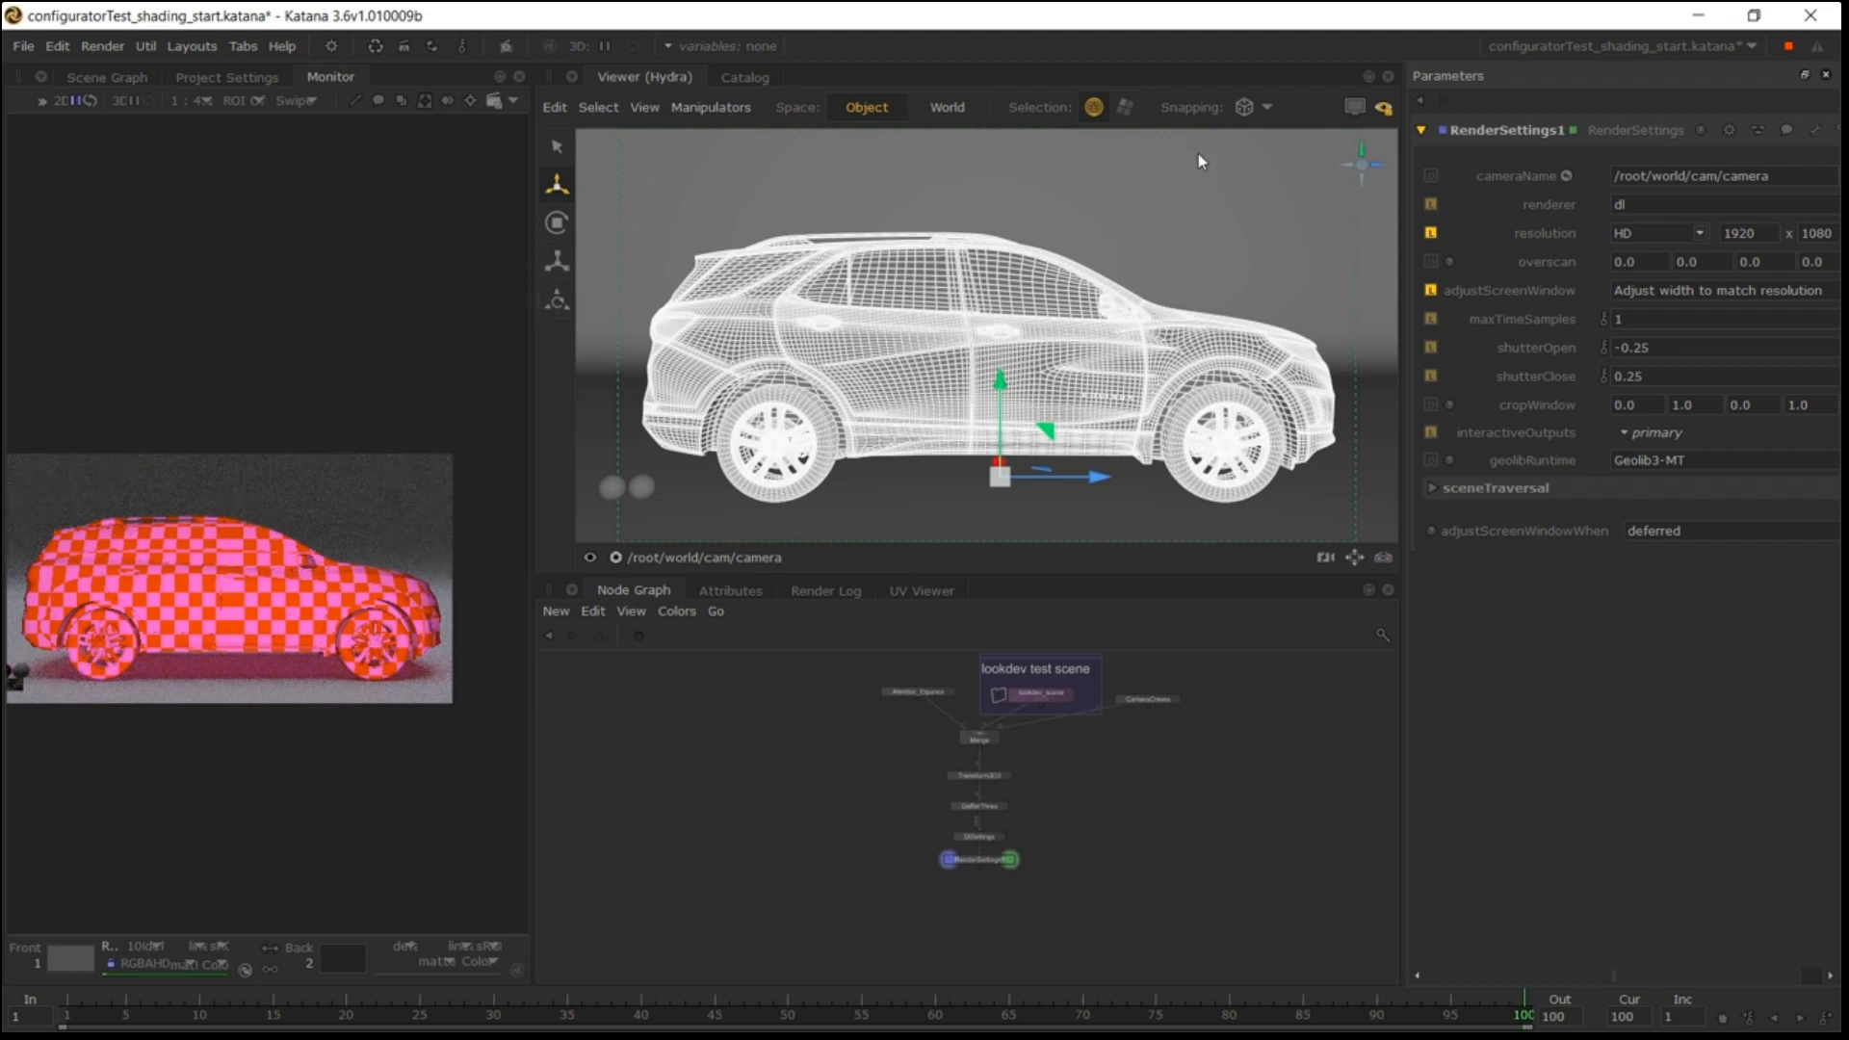
{"action": "left_click", "coordinate": [1353, 108]}
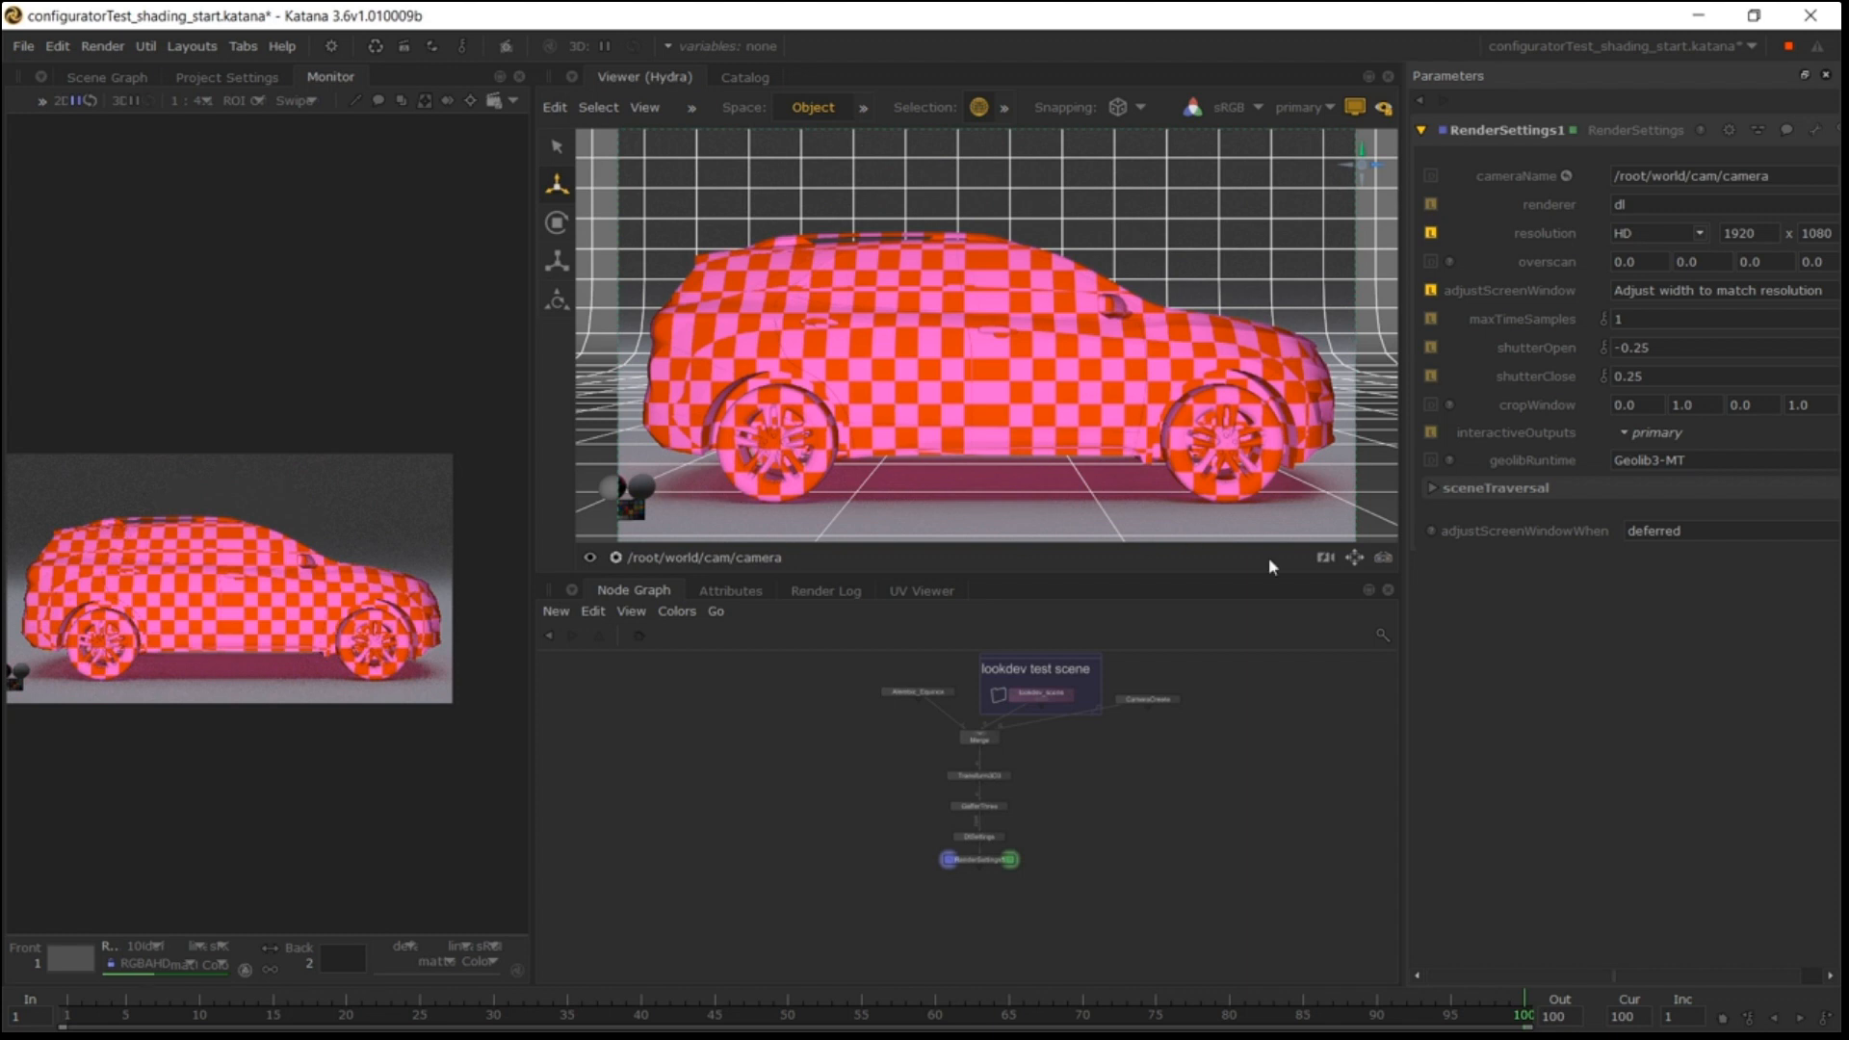
Look at the car through the persp camera and orbit around it without changing the render camera.
{"action": "left_click", "coordinate": [1325, 556]}
{"action": "left_click", "coordinate": [703, 557]}
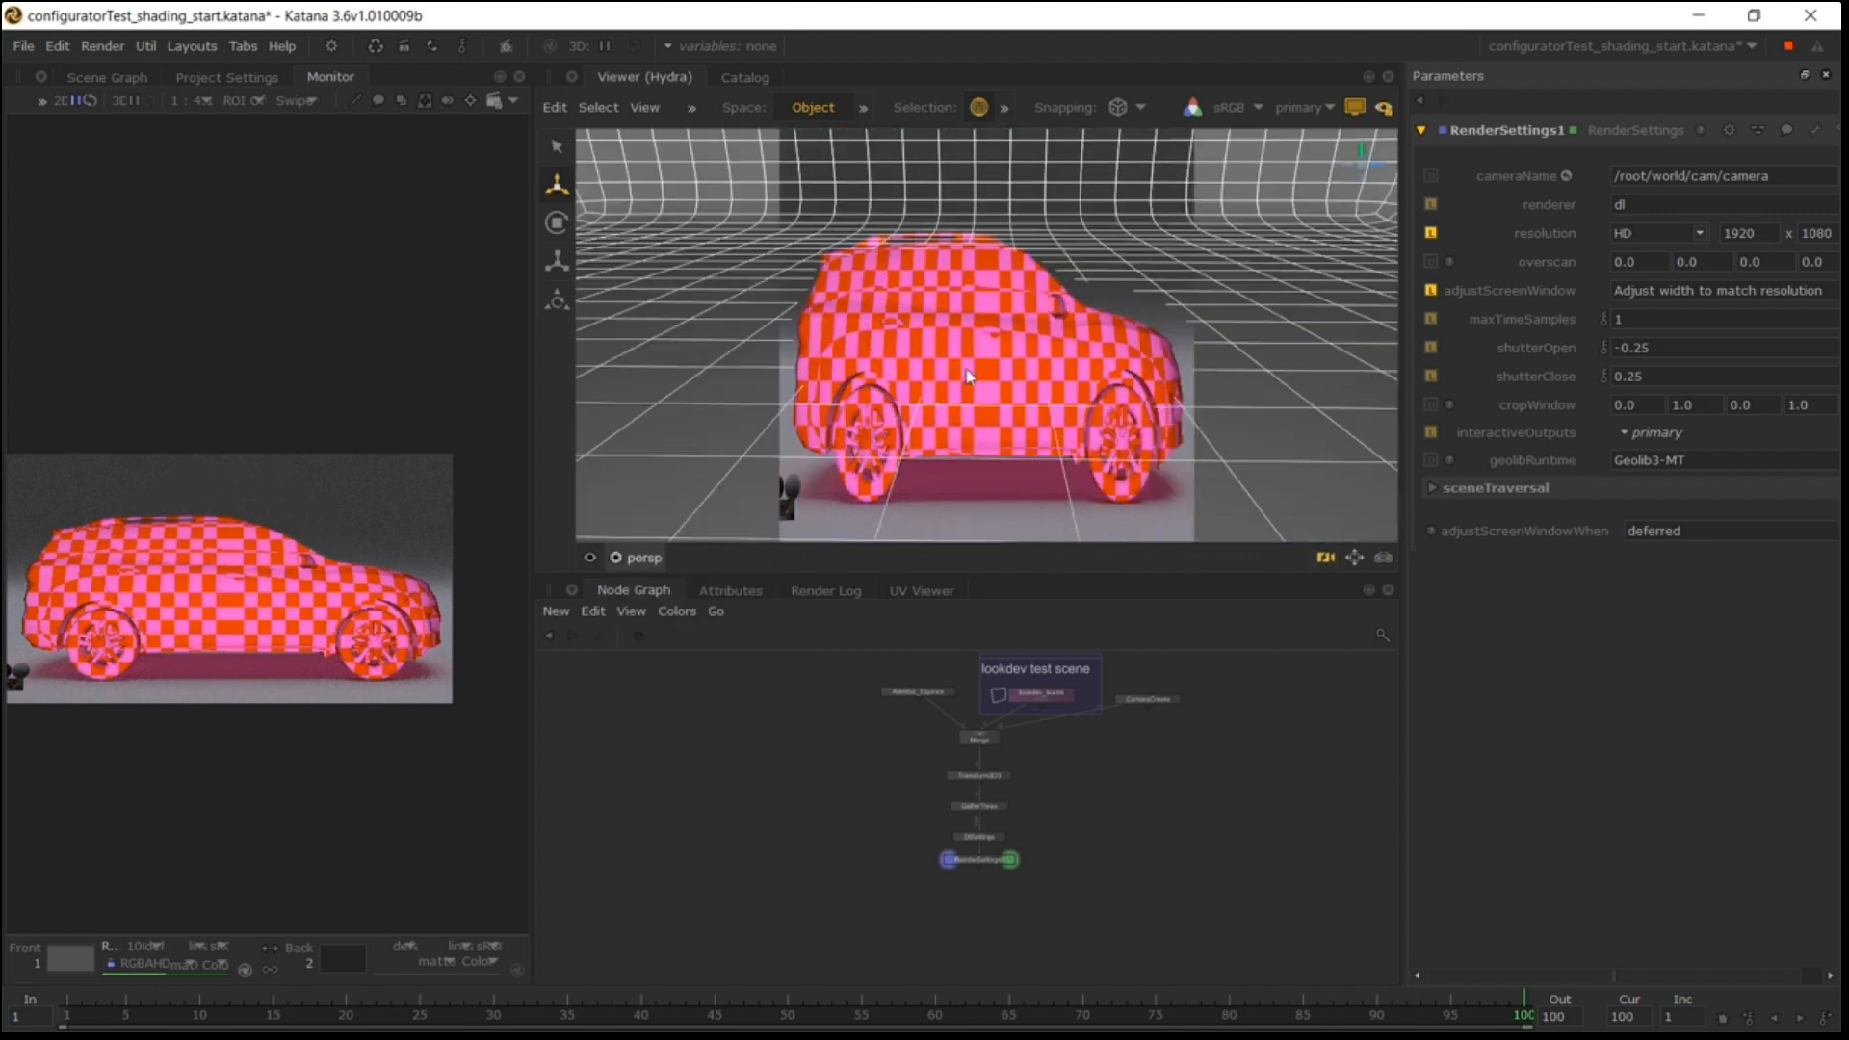
{"action": "left_click_drag", "start_coordinate": [967, 368], "coordinate": [1005, 379], "text": "alt"}
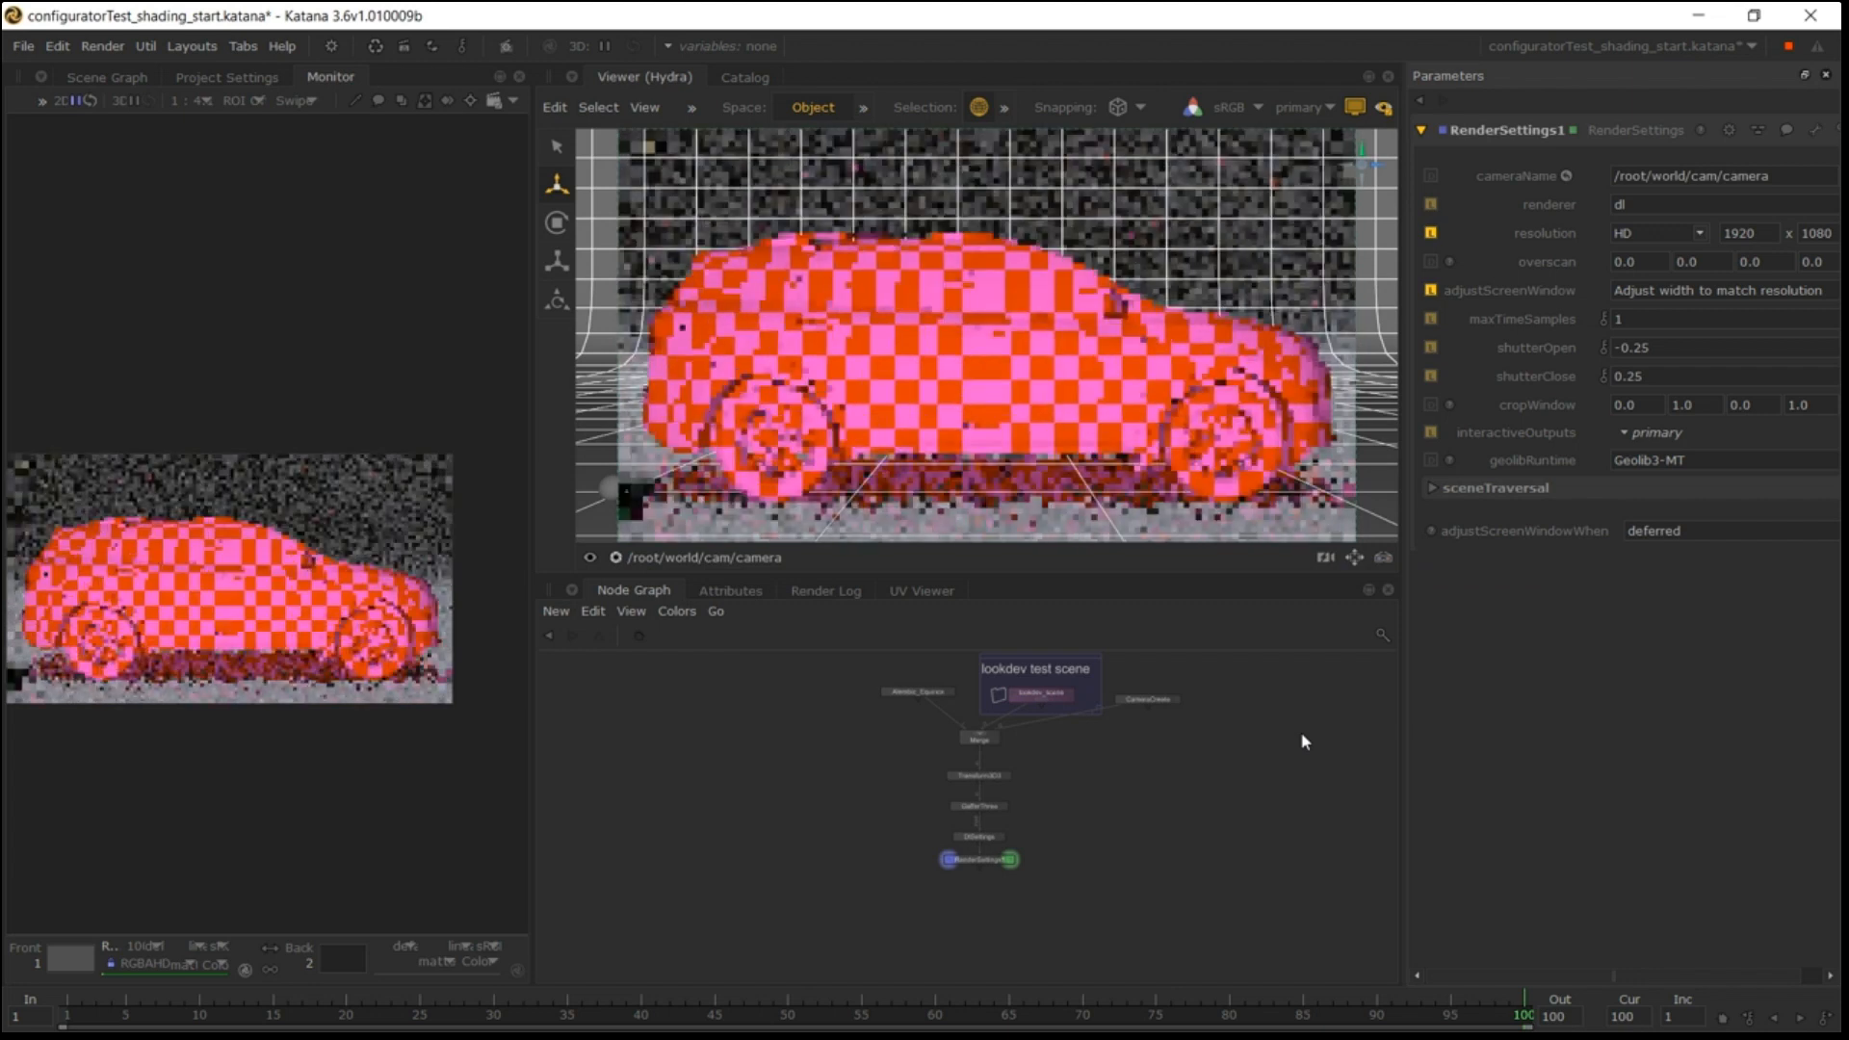
Try the viewer's pan and zoom mode on the render camera, zooming out to about 0.37, and turn it off.
{"action": "left_click", "coordinate": [1358, 555]}
{"action": "mouse_move", "coordinate": [927, 536]}
{"action": "left_mouse_down"}
{"action": "mouse_move", "coordinate": [971, 527]}
{"action": "mouse_move", "coordinate": [934, 535]}
{"action": "left_mouse_up"}
{"action": "left_click_drag", "start_coordinate": [1083, 530], "coordinate": [938, 547]}
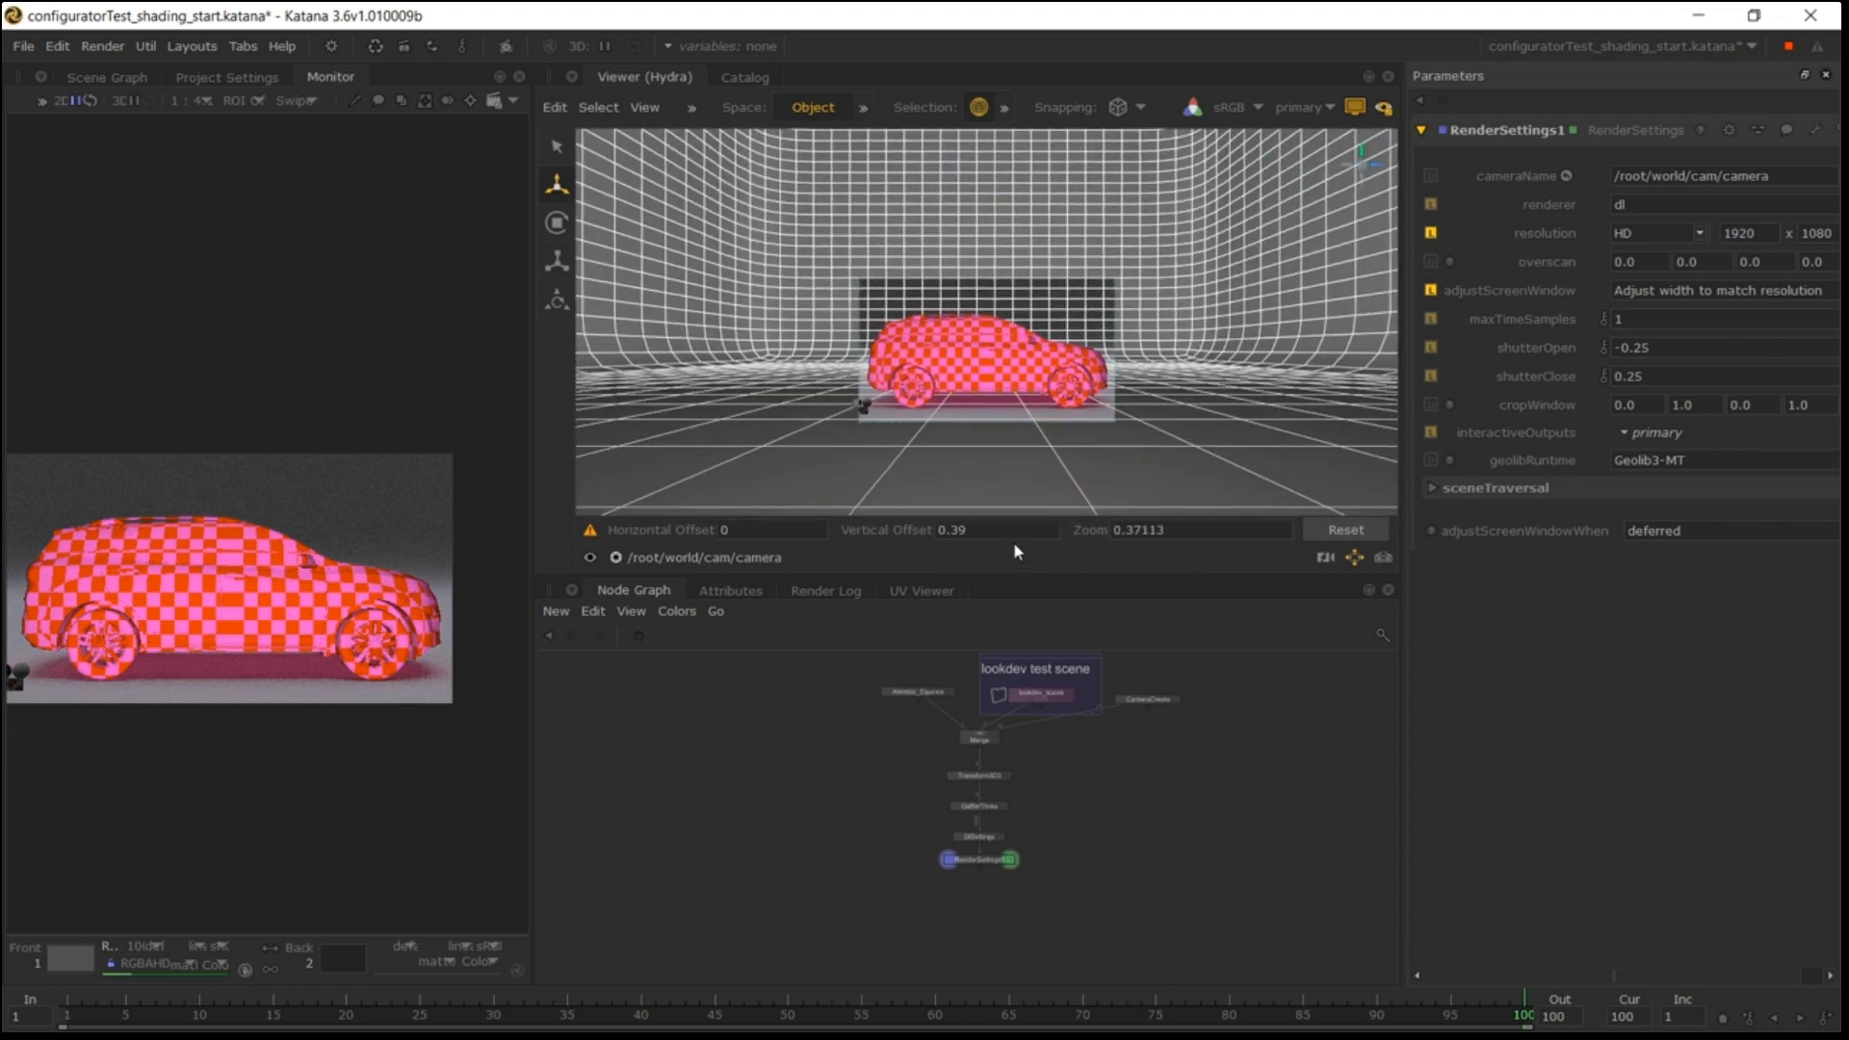
{"action": "left_click", "coordinate": [1352, 564]}
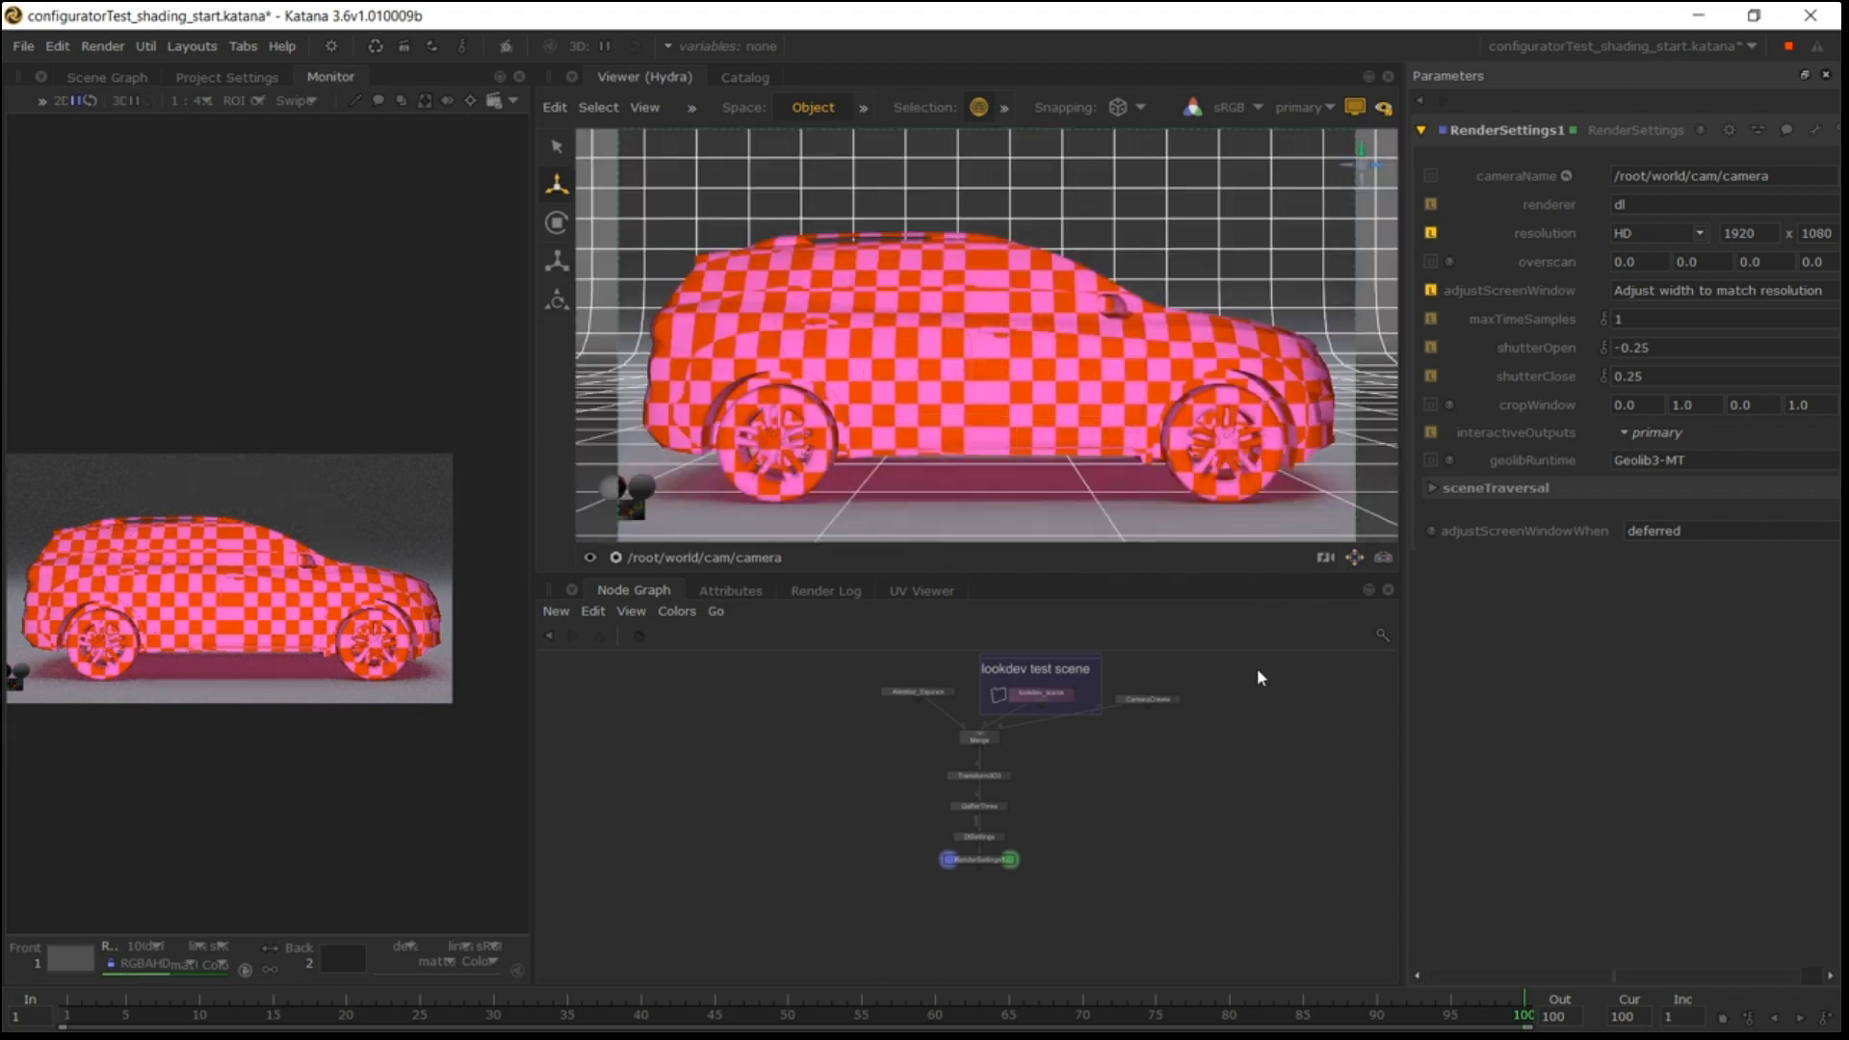
Shift GafferThree and the nodes below it down, insert a Material node below Transform3D3 and open its parameters.
{"action": "scroll", "coordinate": [1007, 860], "scroll_direction": "up", "scroll_amount": 3}
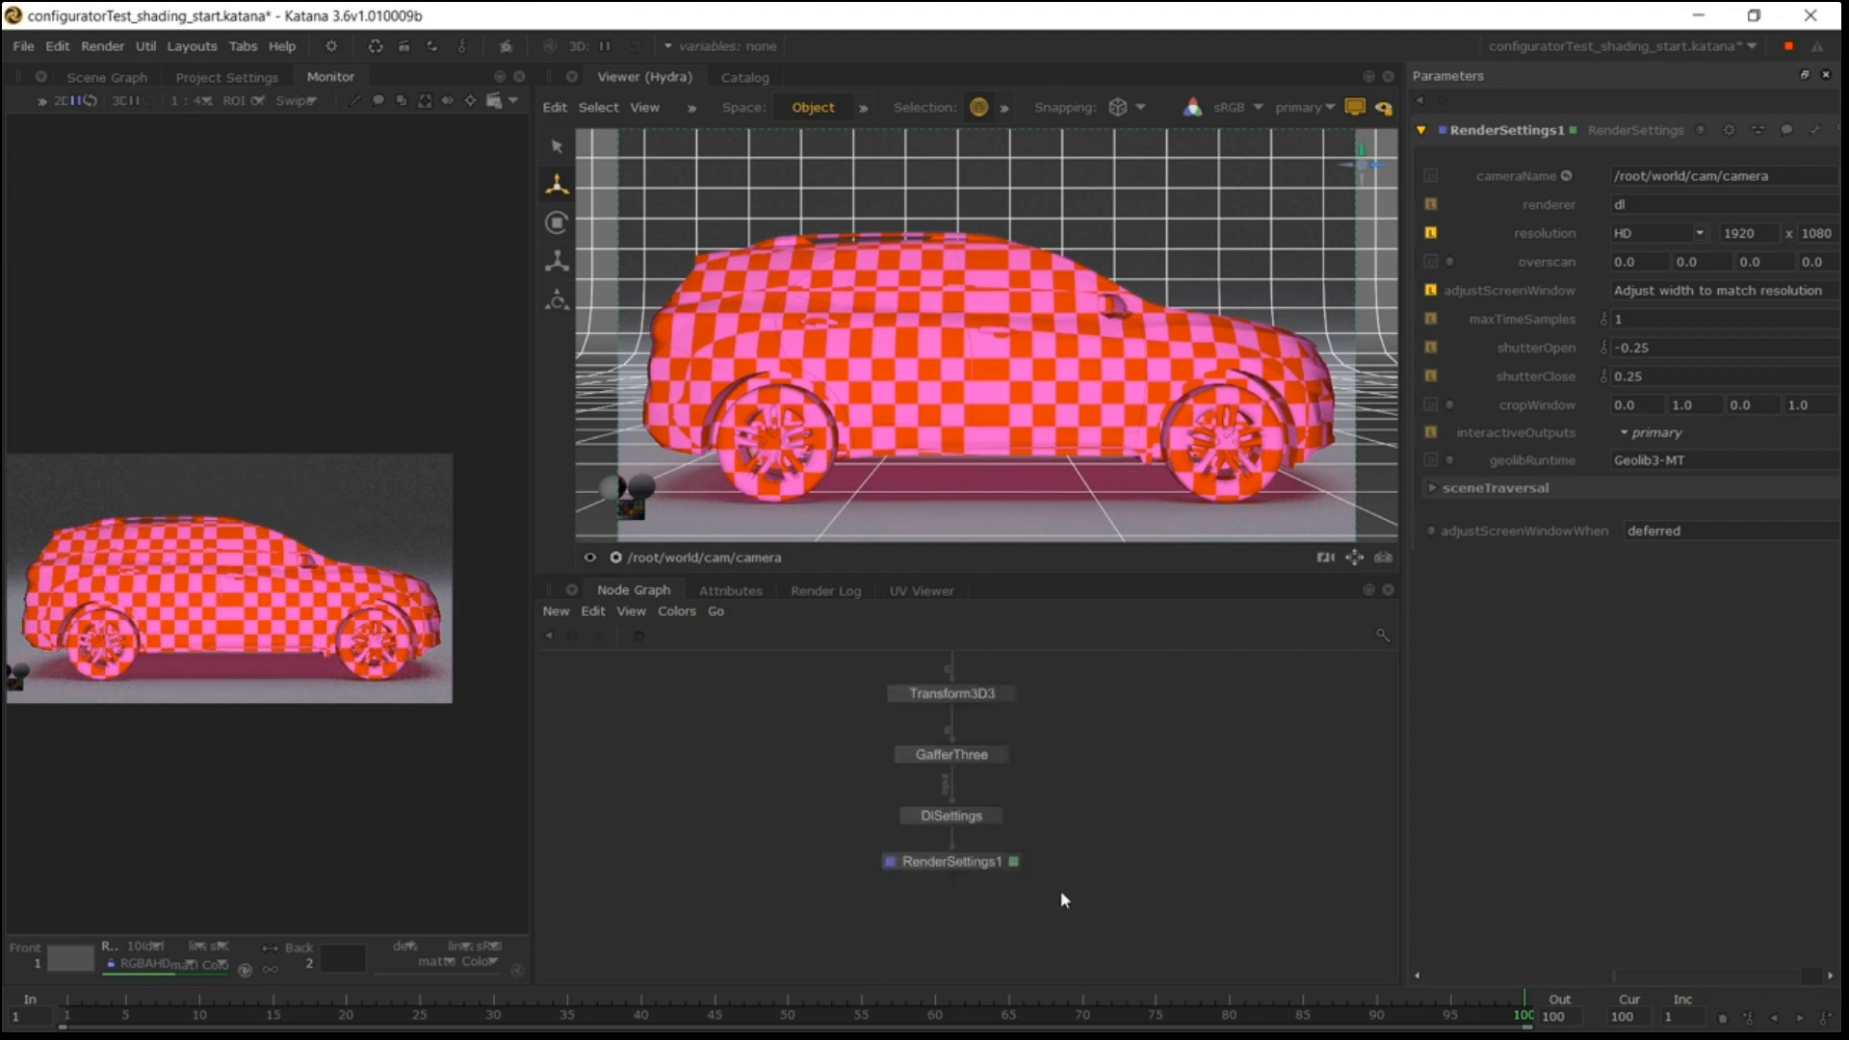
{"action": "left_click_drag", "start_coordinate": [1060, 891], "coordinate": [966, 913]}
{"action": "left_click", "coordinate": [998, 756]}
{"action": "key", "text": "Tab"}
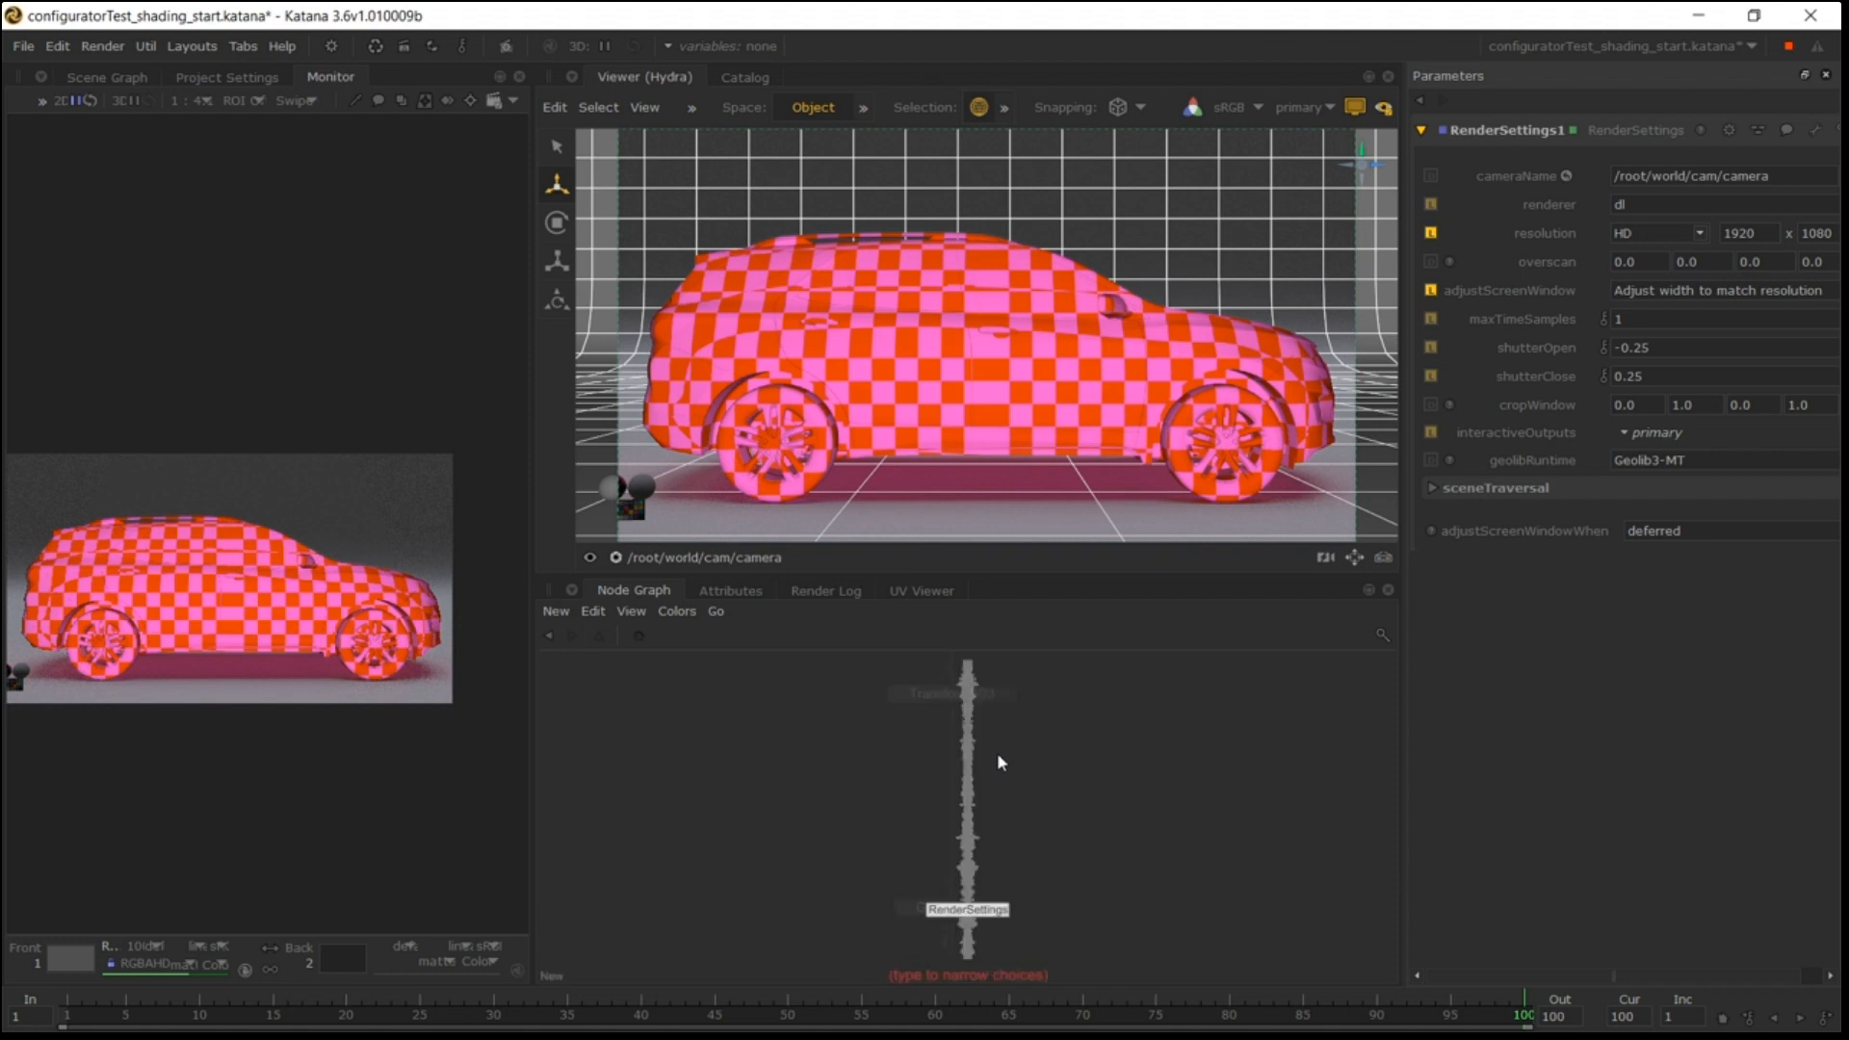
{"action": "type", "text": "material"}
{"action": "key", "text": "Return"}
{"action": "left_click", "coordinate": [958, 760]}
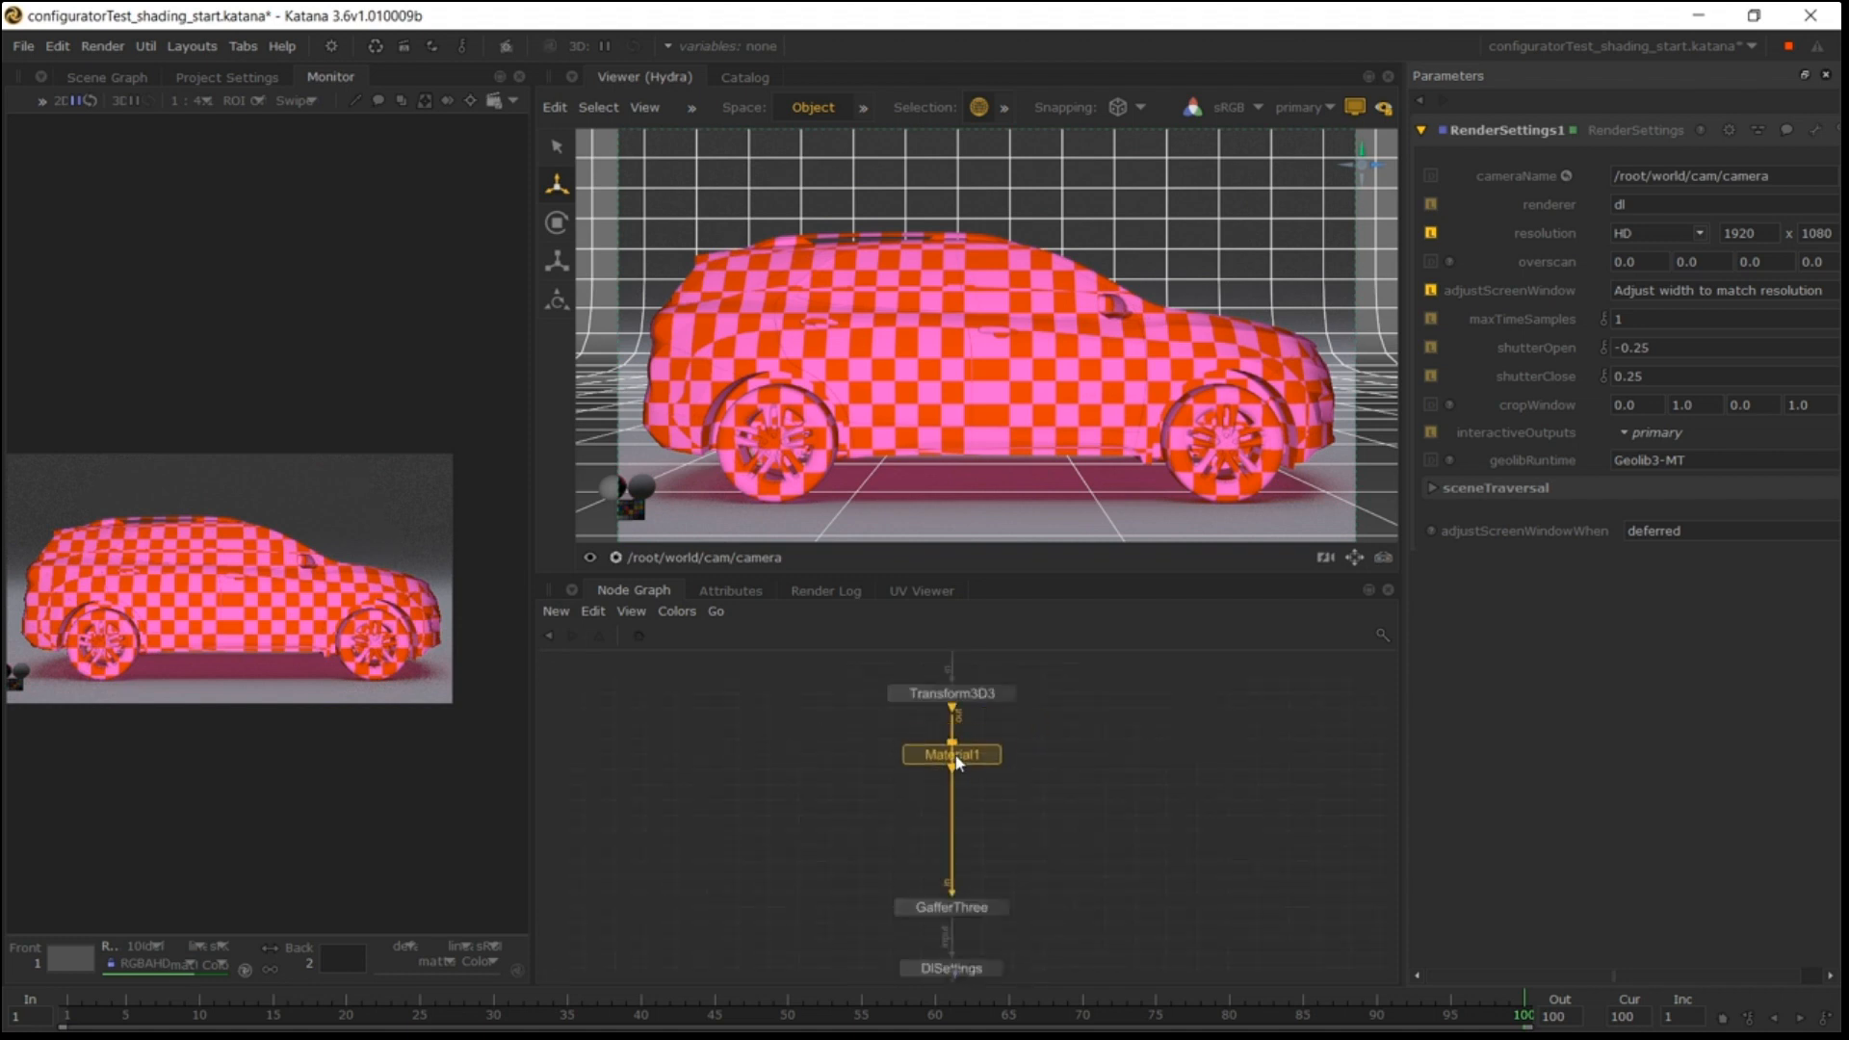
{"action": "left_click_drag", "start_coordinate": [958, 761], "coordinate": [960, 741]}
{"action": "key", "text": "e"}
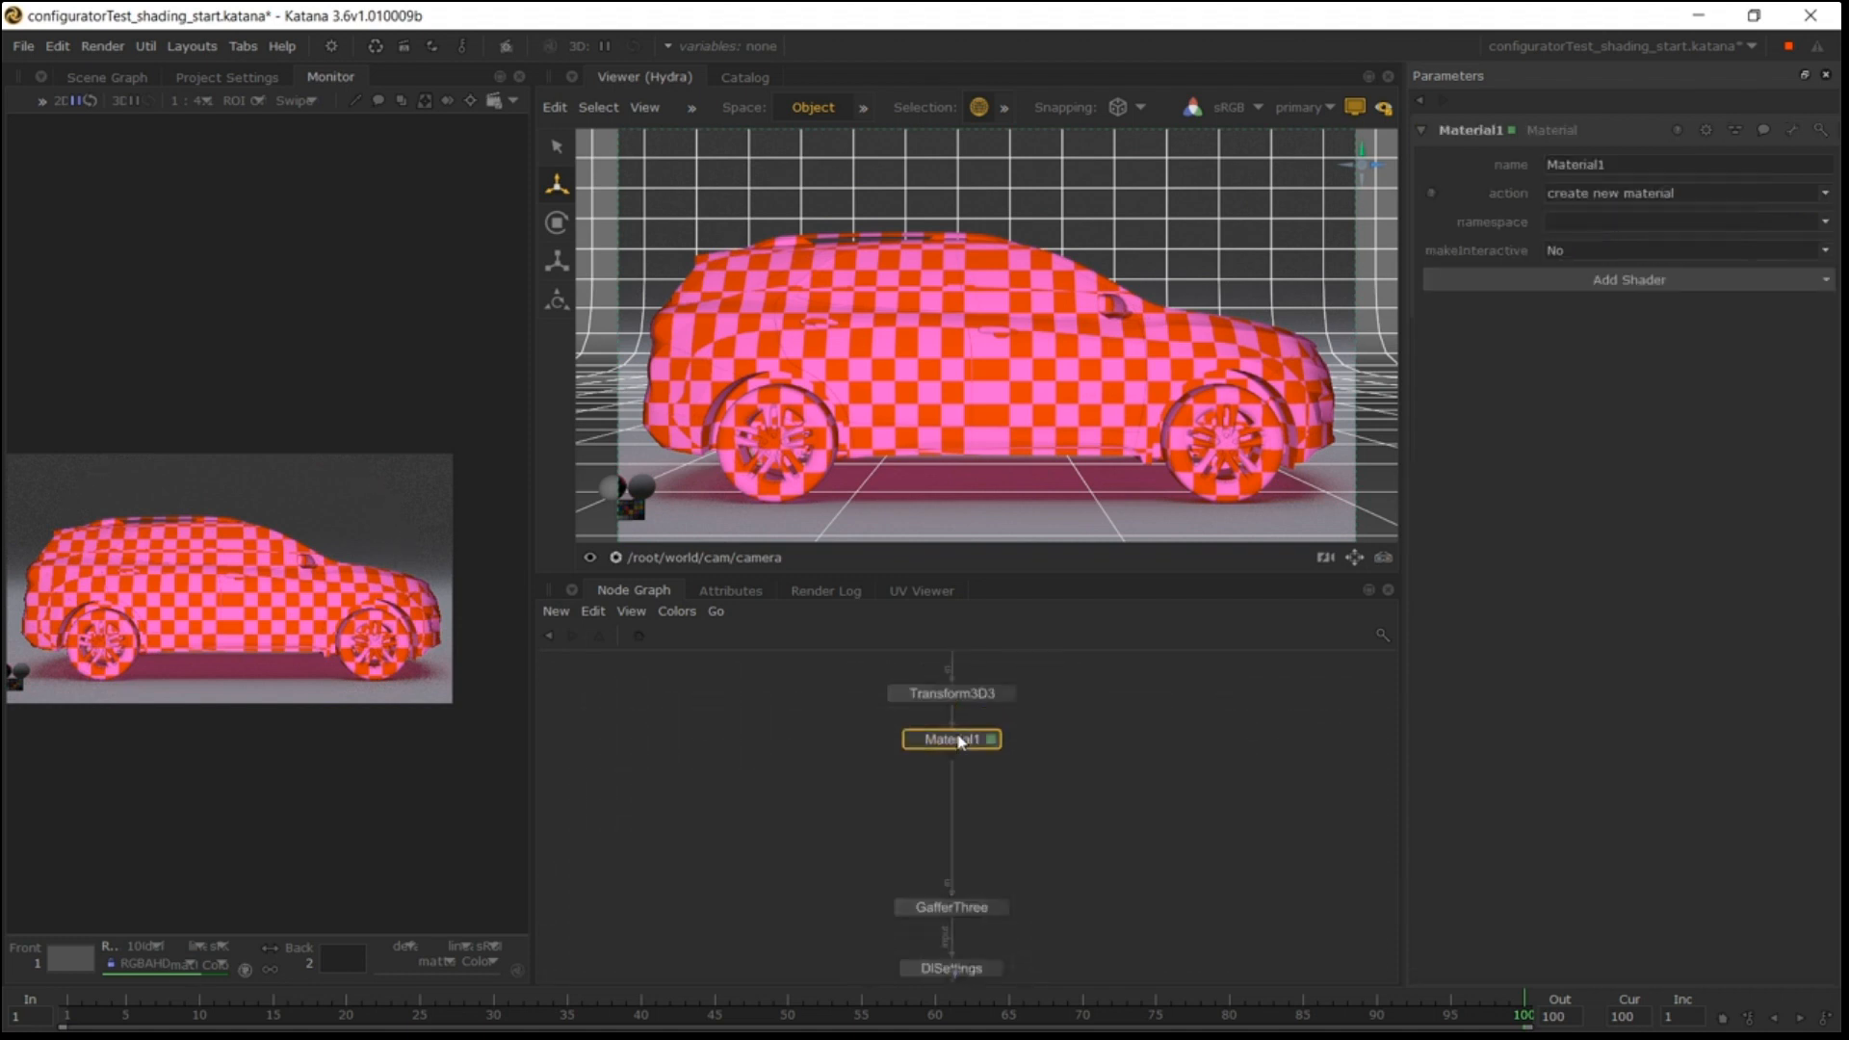
Add a 3Delight surface shader of type dlPrincipled to the new material.
{"action": "left_click", "coordinate": [1619, 281]}
{"action": "left_click", "coordinate": [1440, 322]}
{"action": "left_click", "coordinate": [1635, 324]}
{"action": "type", "text": "dlp"}
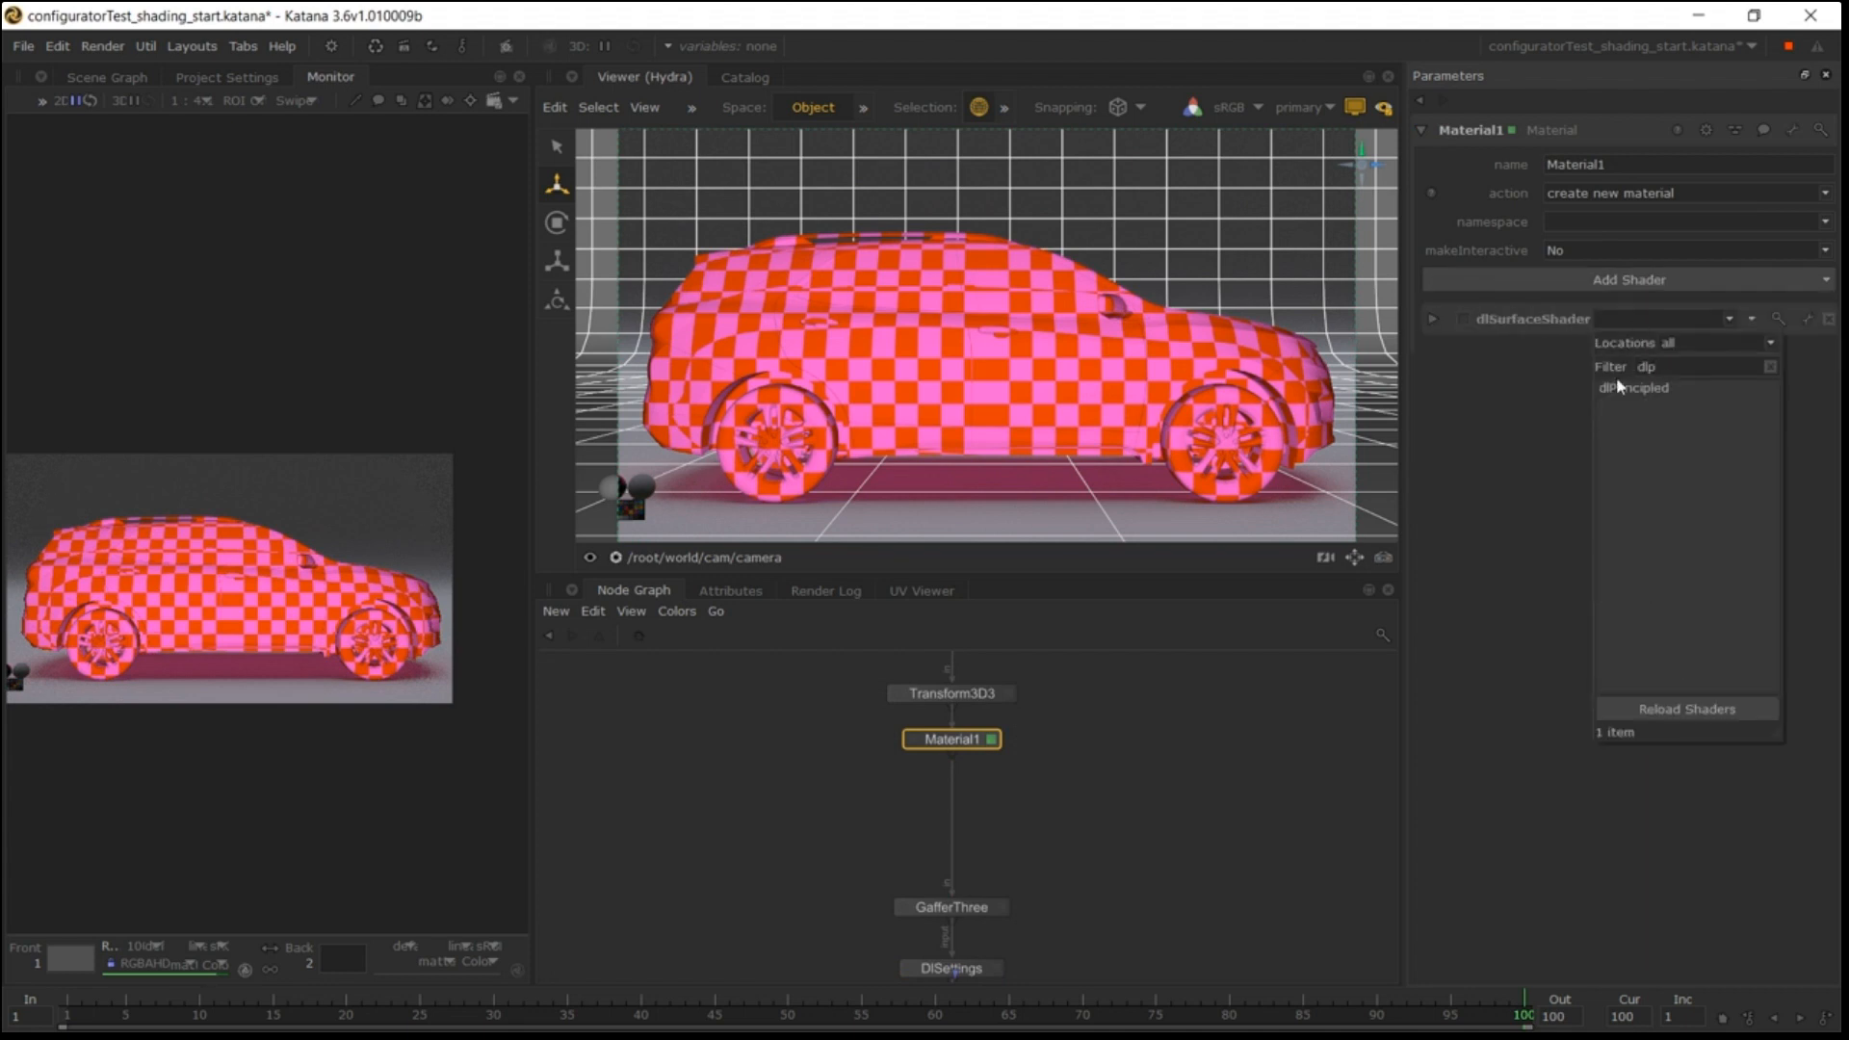
{"action": "left_click", "coordinate": [1618, 387]}
Insert a MaterialAssign node between the Material node and GafferThree.
{"action": "left_click", "coordinate": [983, 766]}
{"action": "key", "text": "Tab"}
{"action": "type", "text": "material"}
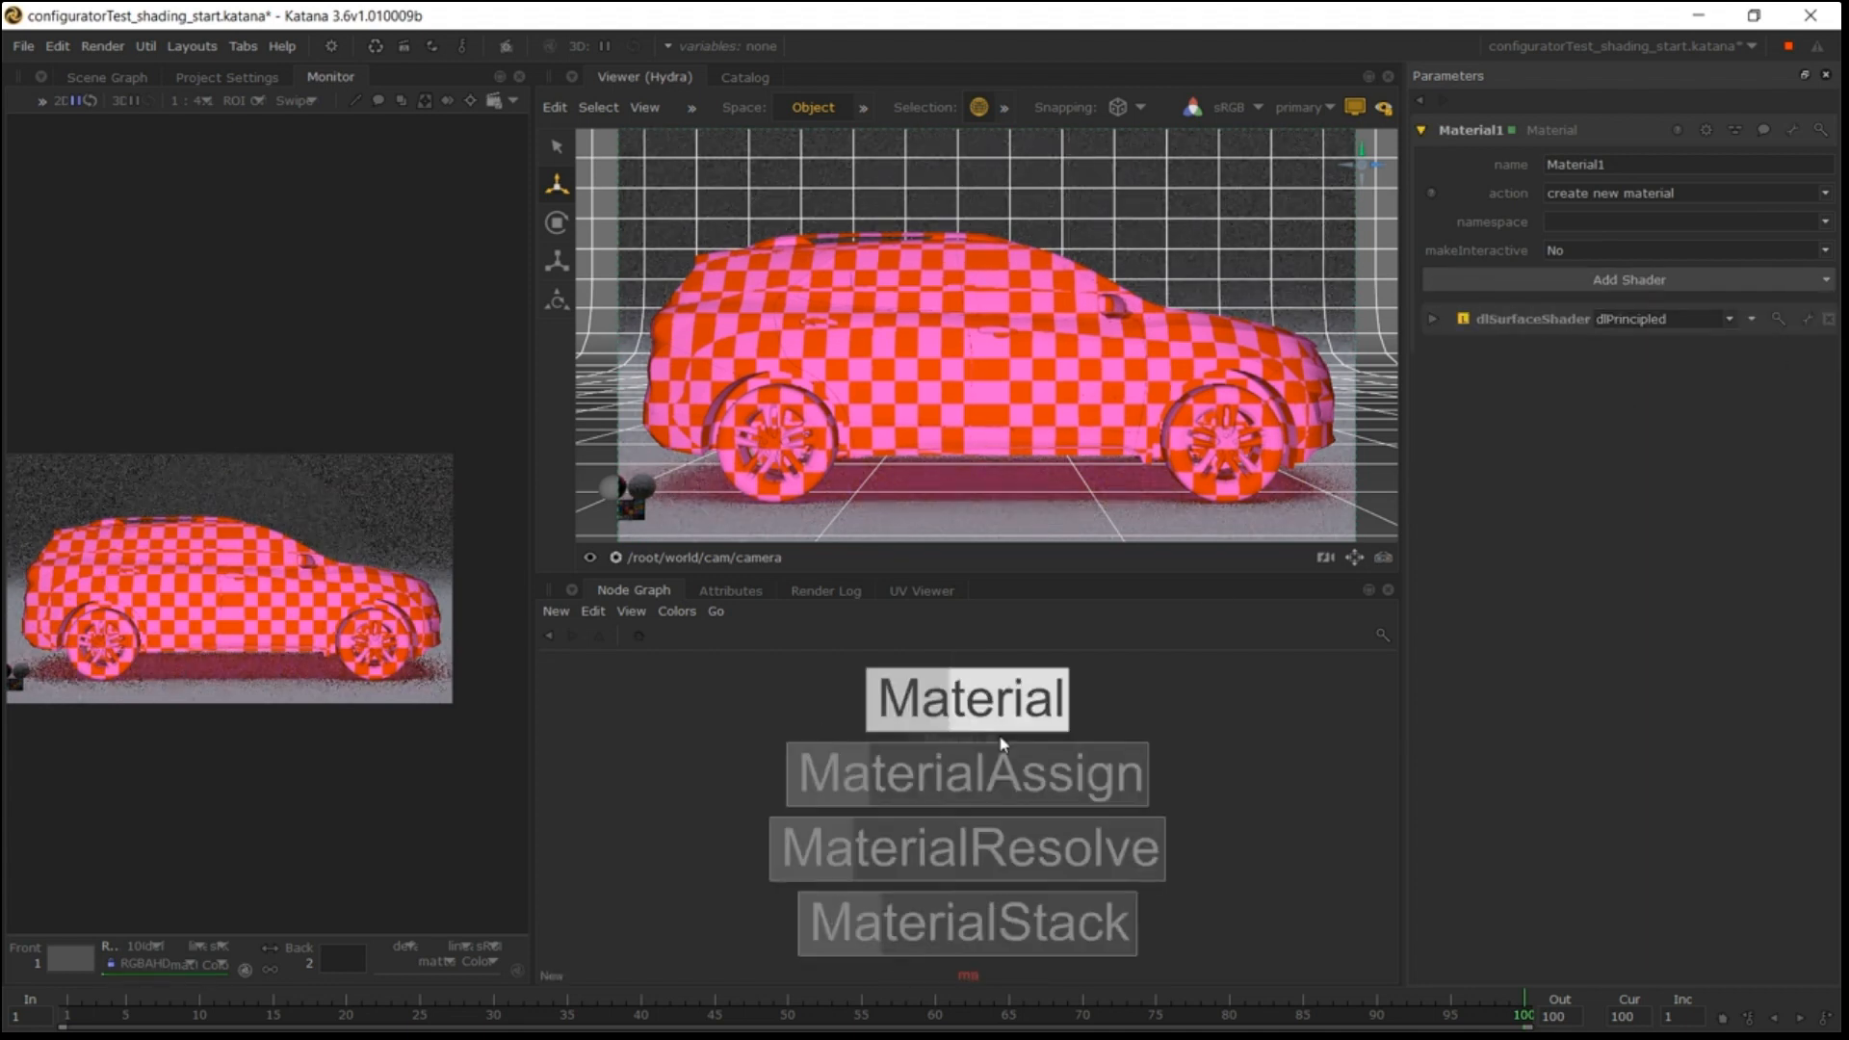
{"action": "left_click", "coordinate": [982, 770]}
{"action": "left_click", "coordinate": [953, 784]}
Rename the new material to Material_tmp.
{"action": "left_click", "coordinate": [1634, 175]}
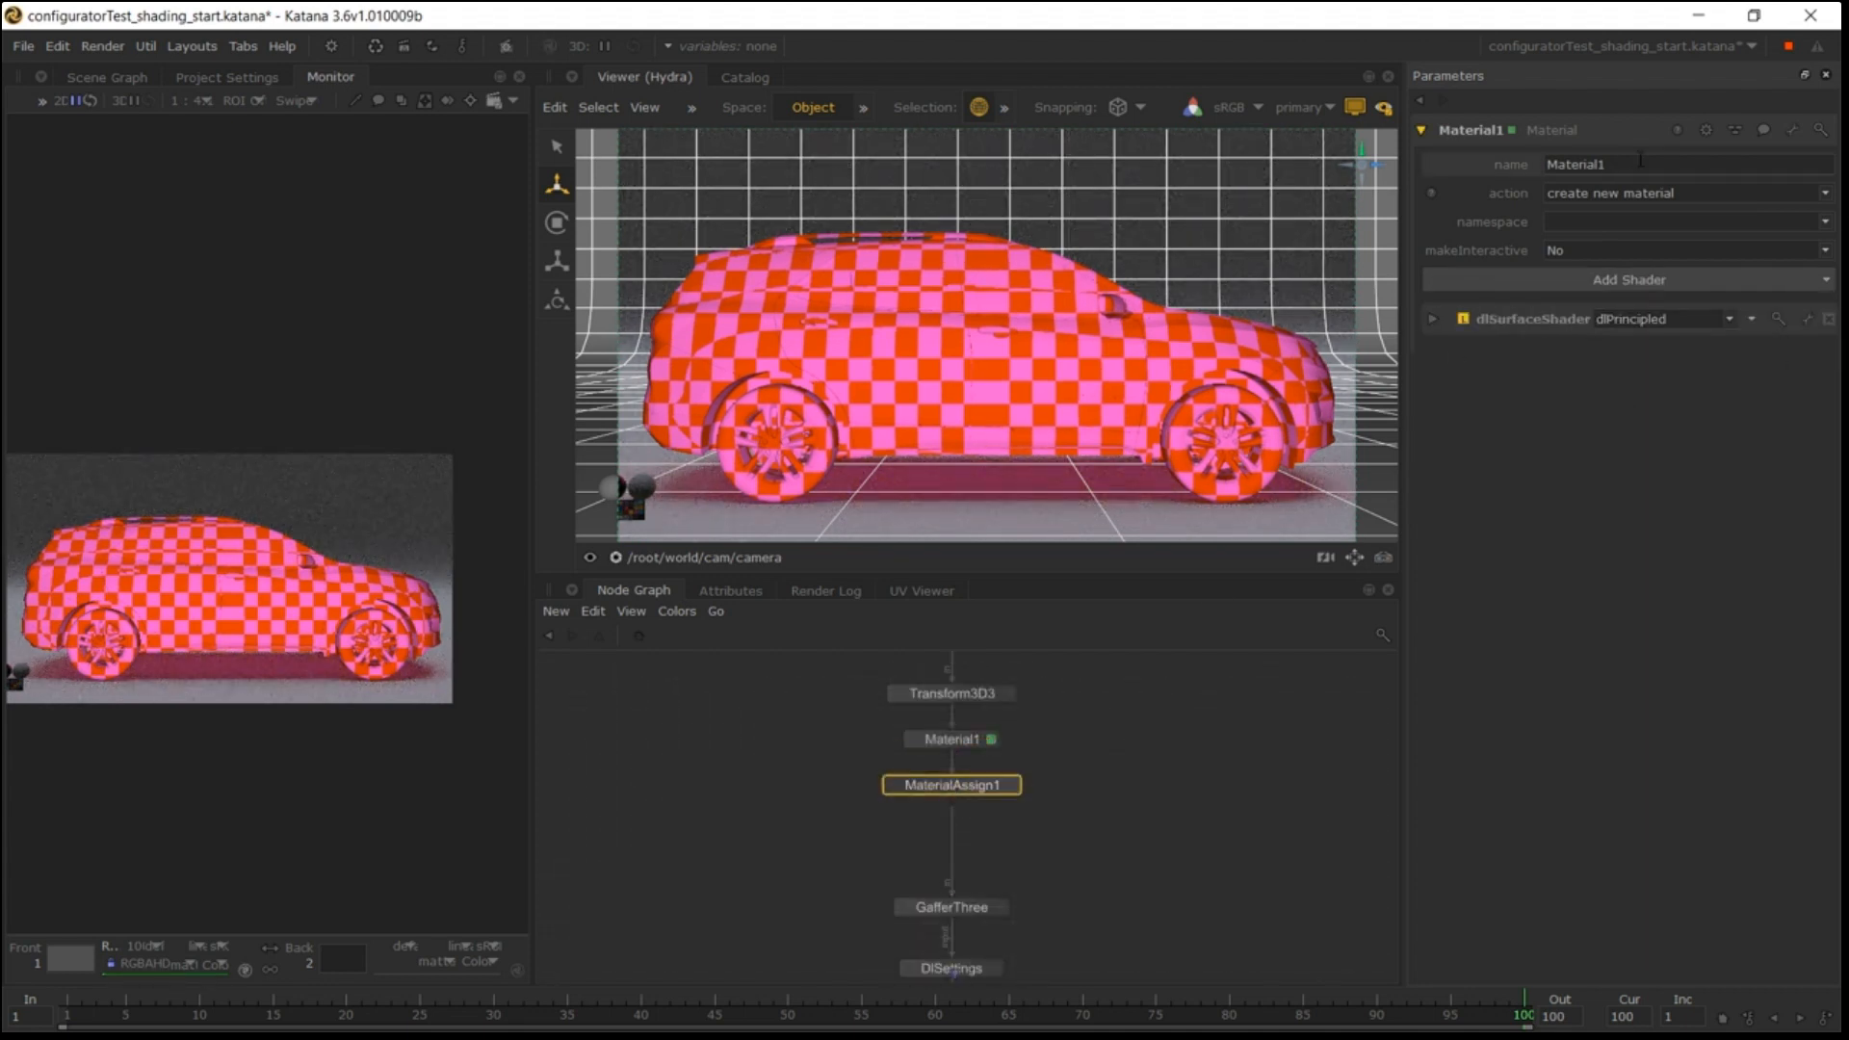
{"action": "key", "text": "BackSpace"}
{"action": "type", "text": "_tmp"}
{"action": "left_click", "coordinate": [1264, 871]}
Edit the MaterialAssign node and set its material to /root/materials/Material_tmp from the scene graph.
{"action": "left_click", "coordinate": [1009, 786]}
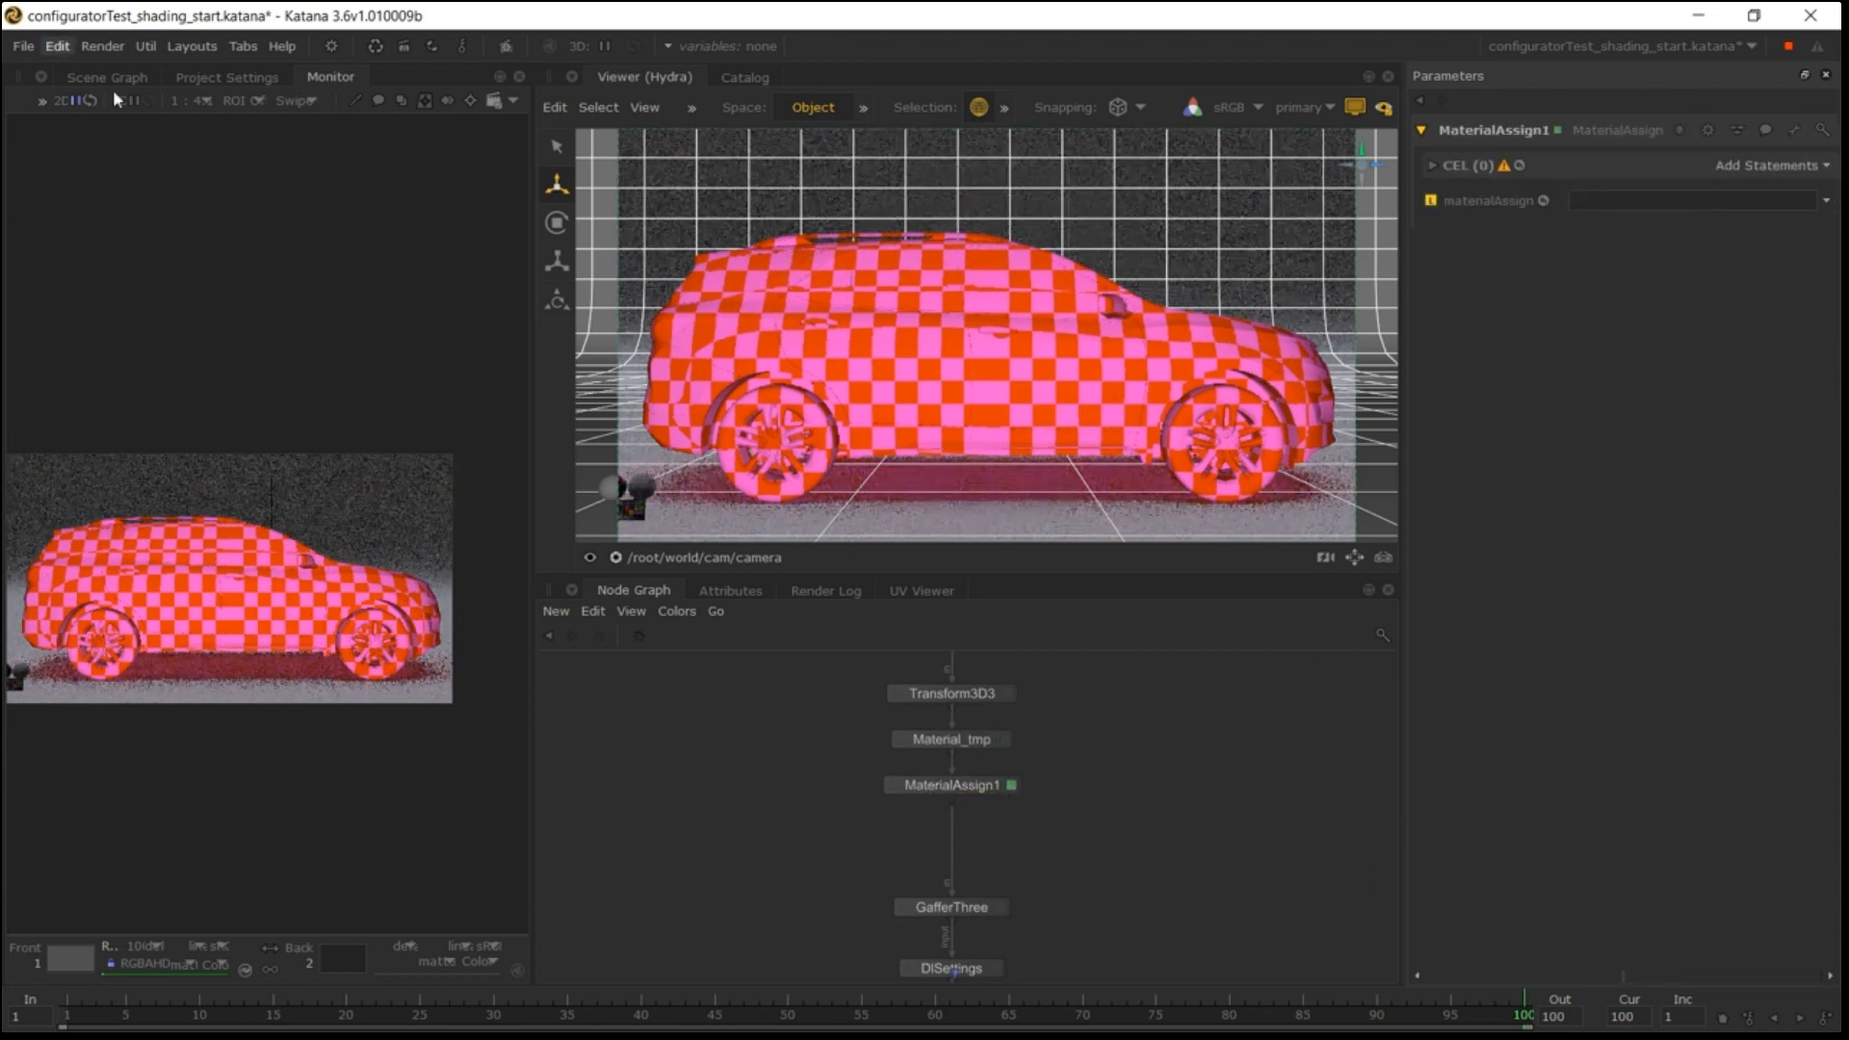
{"action": "left_click", "coordinate": [108, 78]}
{"action": "double_click", "coordinate": [93, 172]}
{"action": "left_click", "coordinate": [31, 190]}
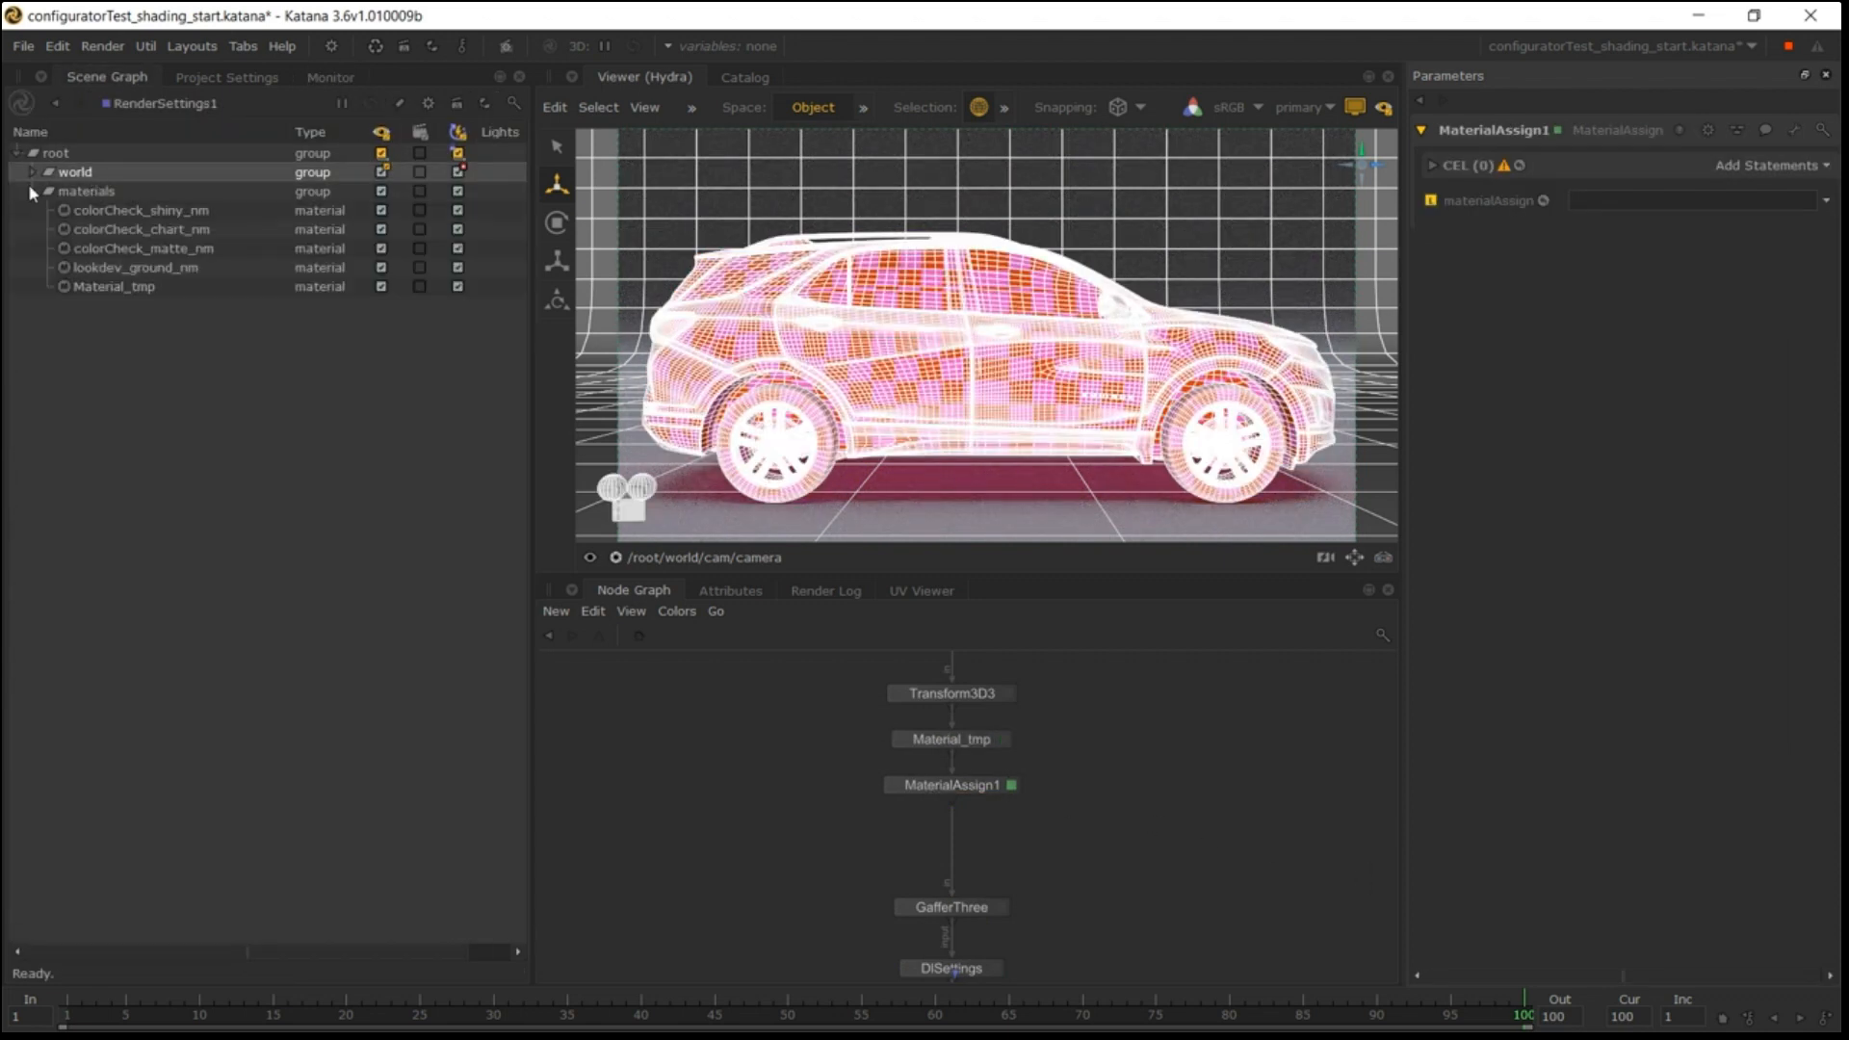
{"action": "left_click_drag", "start_coordinate": [116, 287], "coordinate": [1756, 204]}
Set the material assignment's CEL path to /root/world/geo/asset.
{"action": "left_click", "coordinate": [33, 171]}
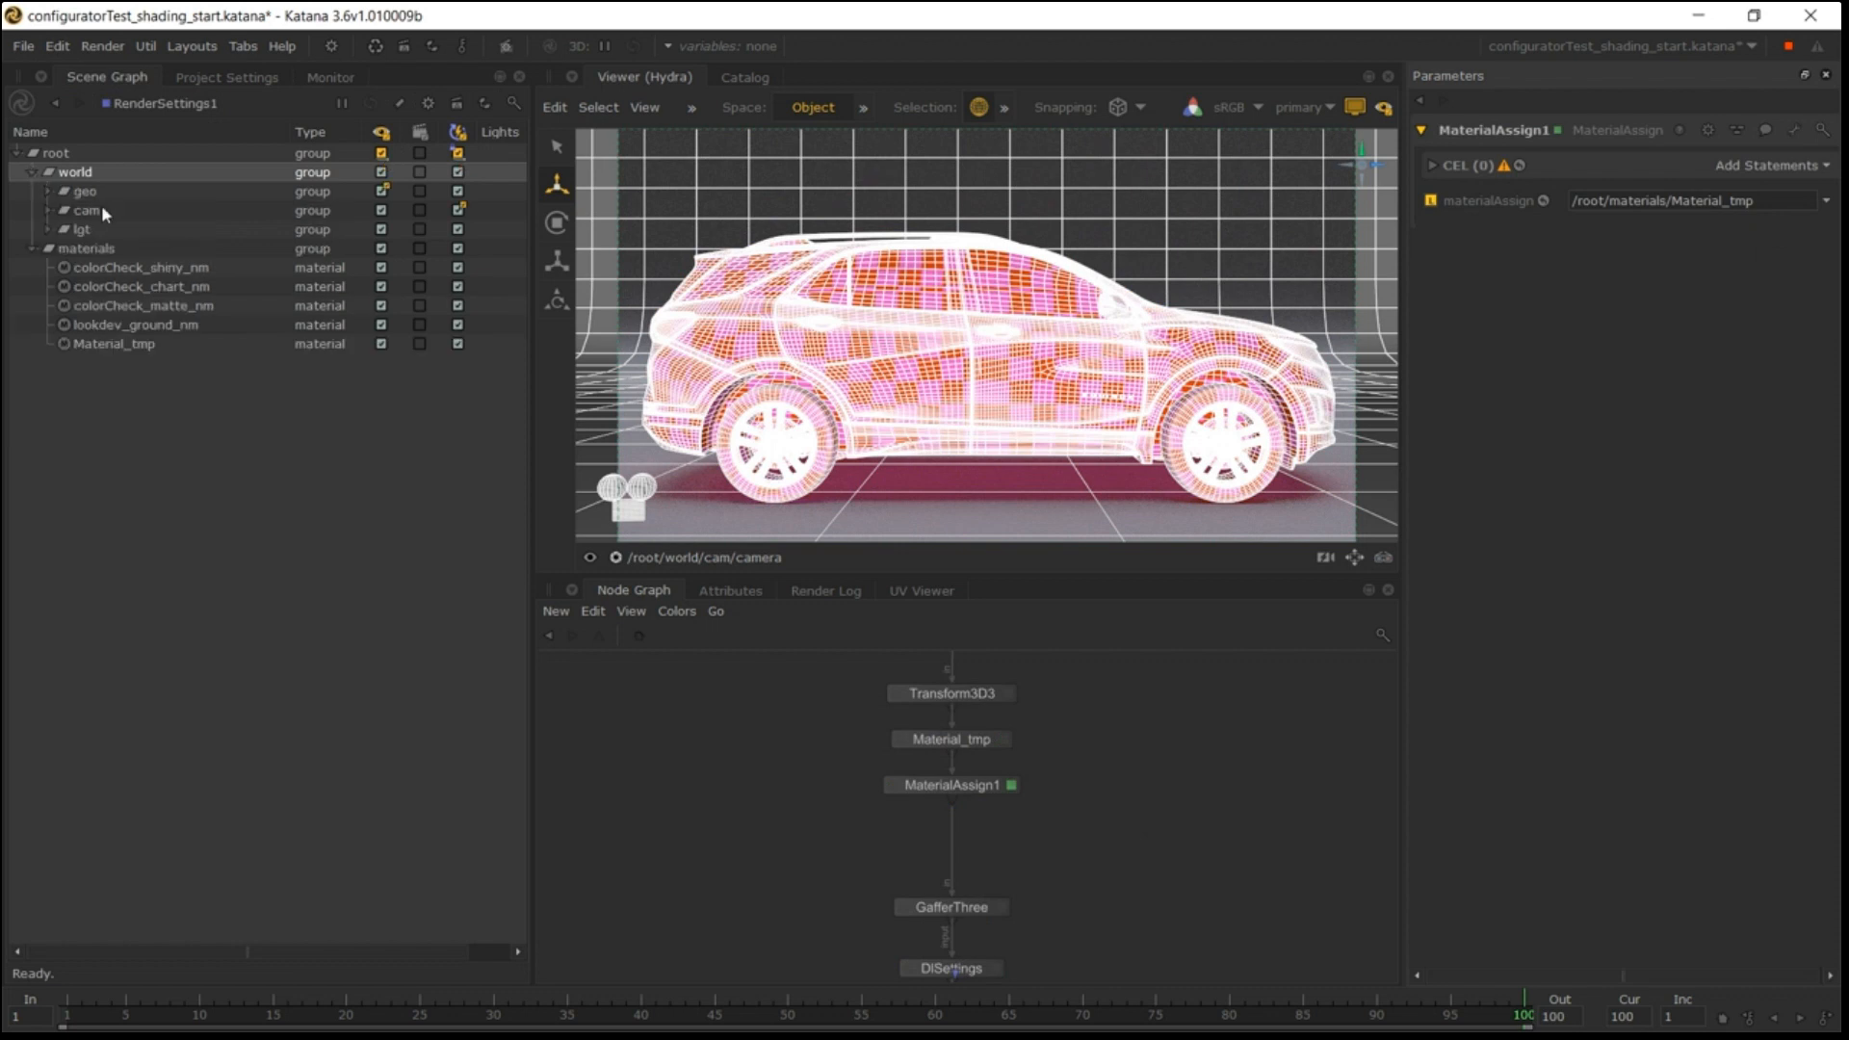
{"action": "left_click", "coordinate": [49, 192]}
{"action": "left_click_drag", "start_coordinate": [106, 209], "coordinate": [1540, 166]}
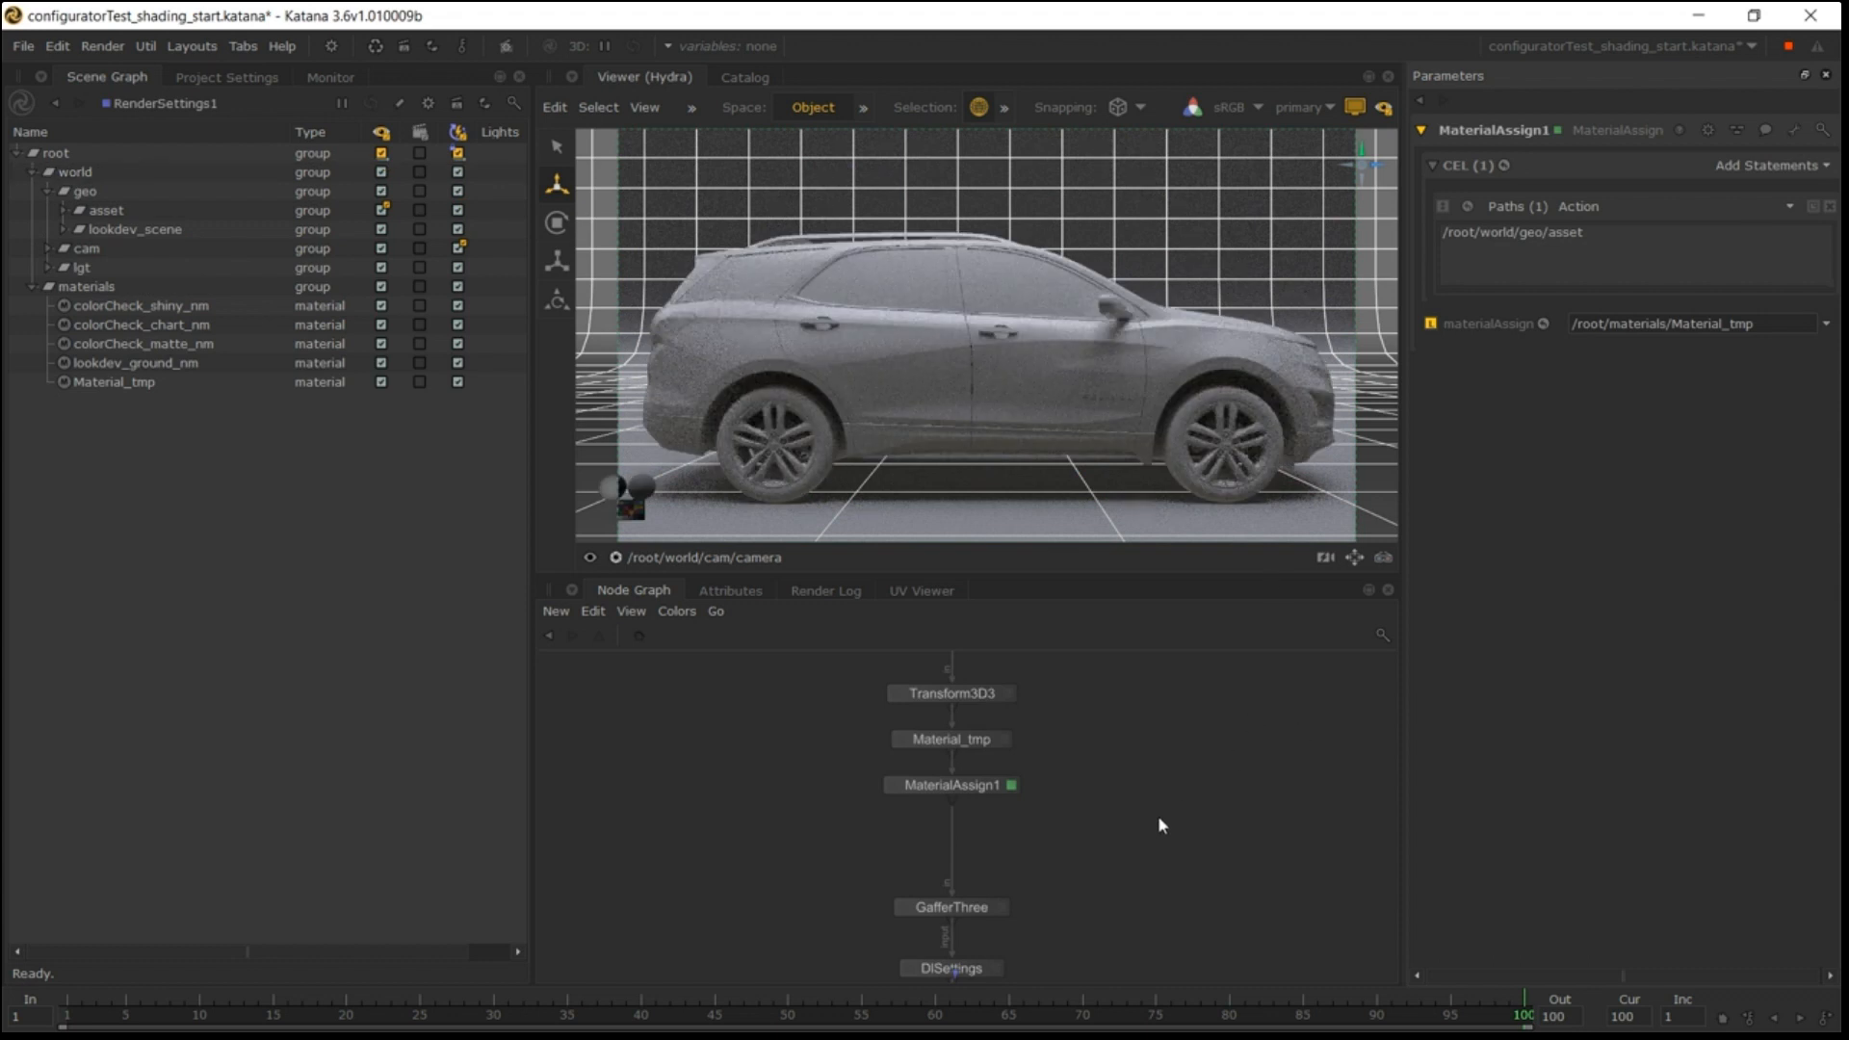
Add a 3Delight area light to the GafferThree node.
{"action": "middle_click_drag", "start_coordinate": [1037, 914], "coordinate": [1011, 843]}
{"action": "double_click", "coordinate": [1001, 832]}
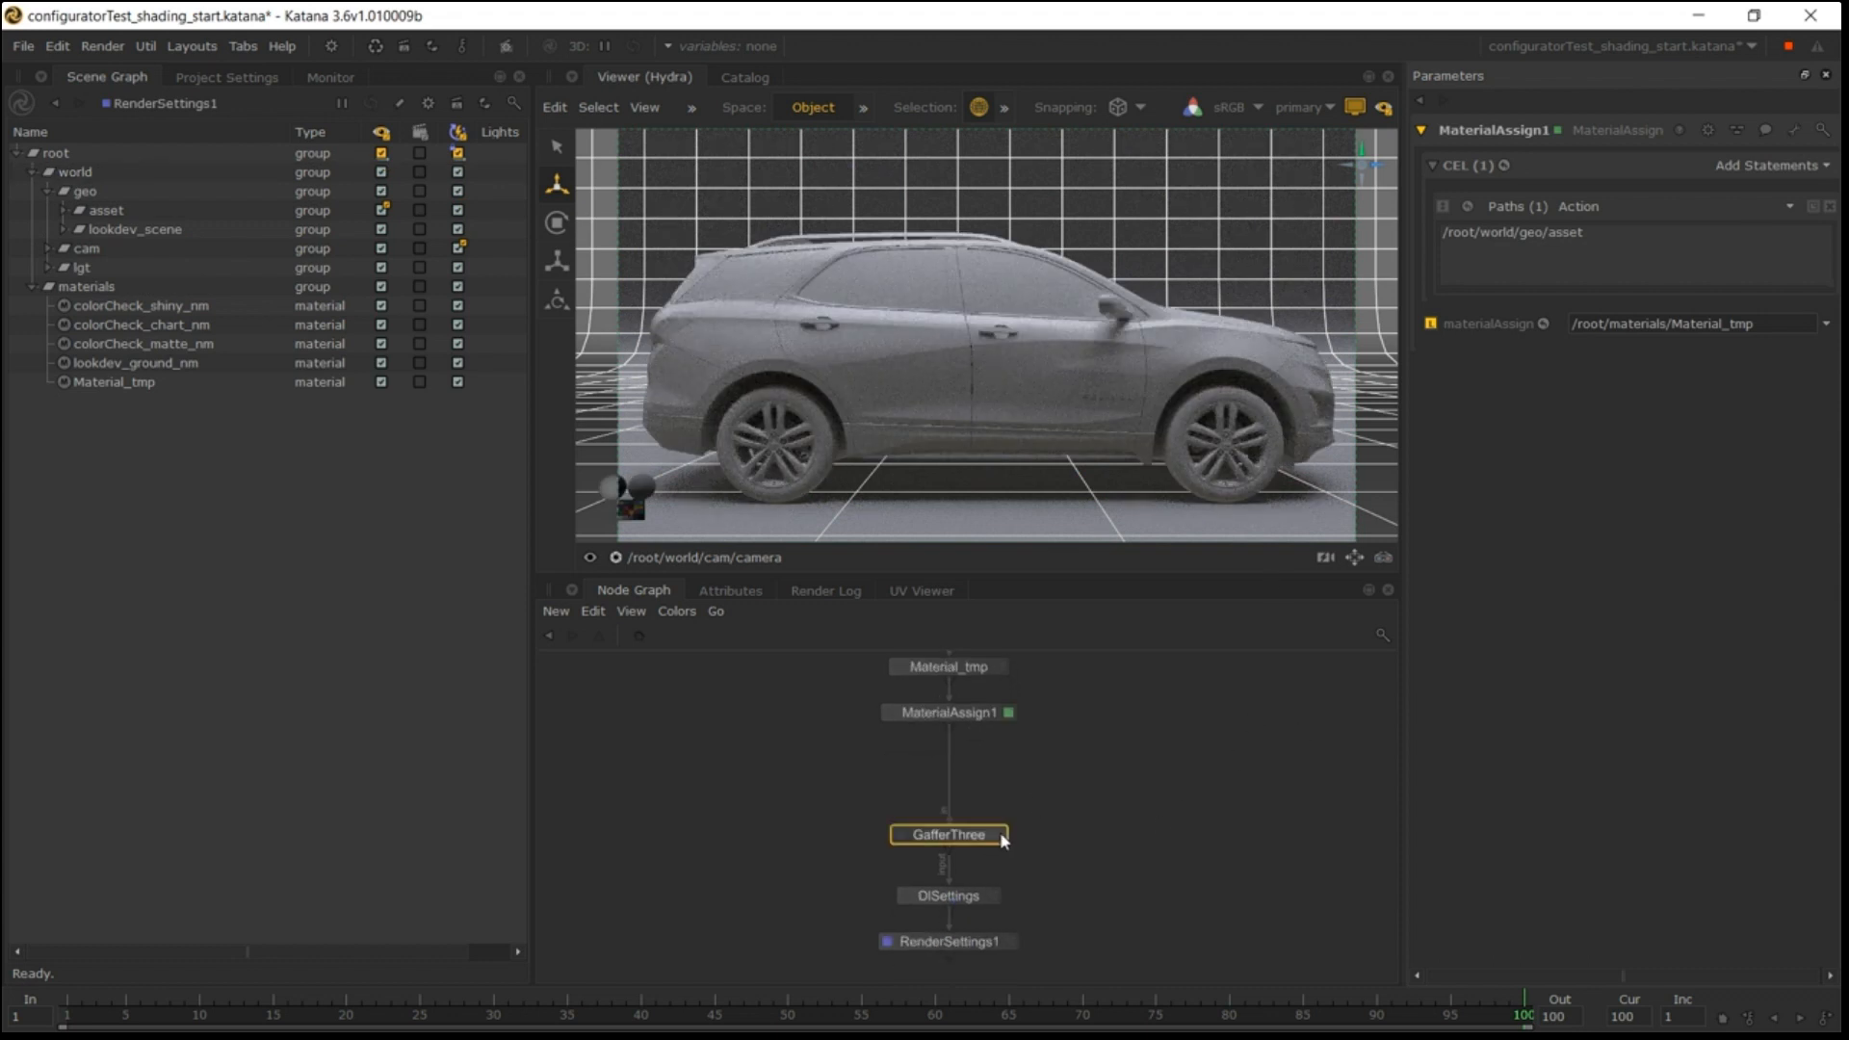
{"action": "right_click", "coordinate": [1494, 272]}
{"action": "mouse_move", "coordinate": [1518, 300]}
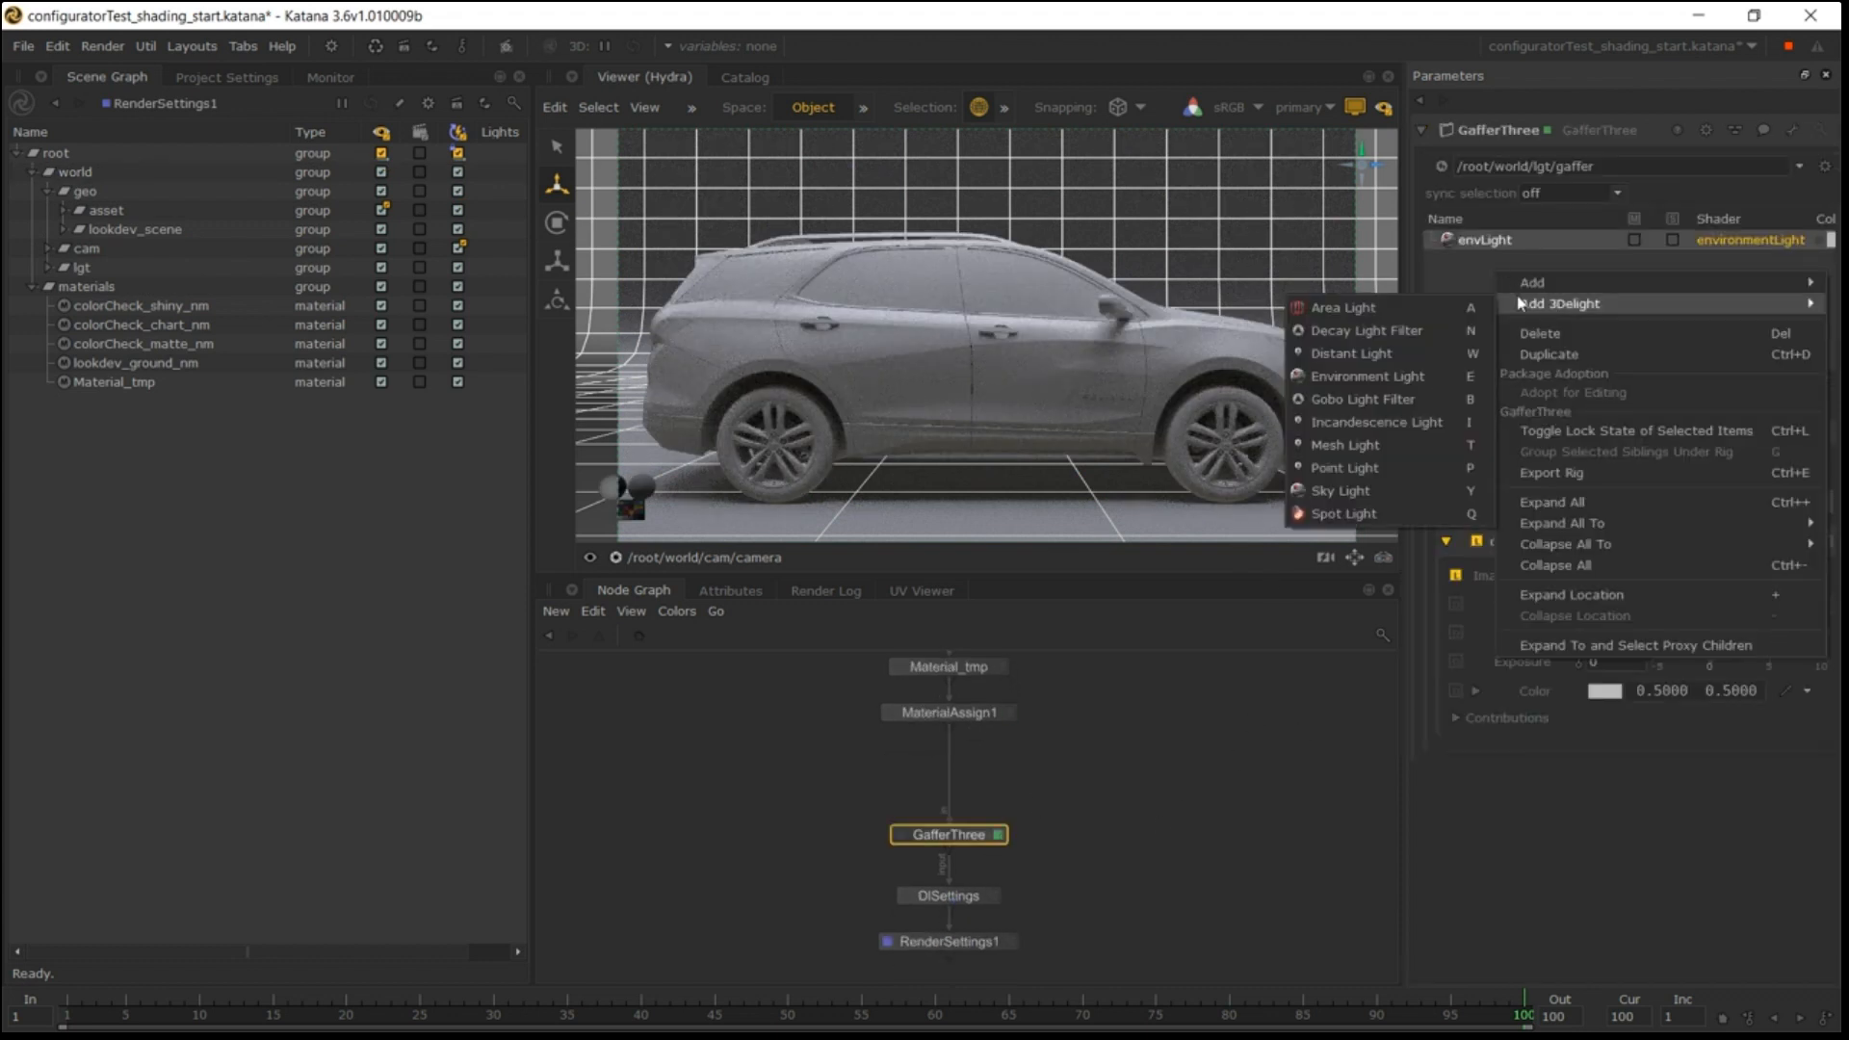
{"action": "left_click", "coordinate": [1402, 301]}
Switch the viewer to the persp camera and set the GafferThree selection sync to in/out.
{"action": "left_click", "coordinate": [668, 561]}
{"action": "left_click", "coordinate": [671, 614]}
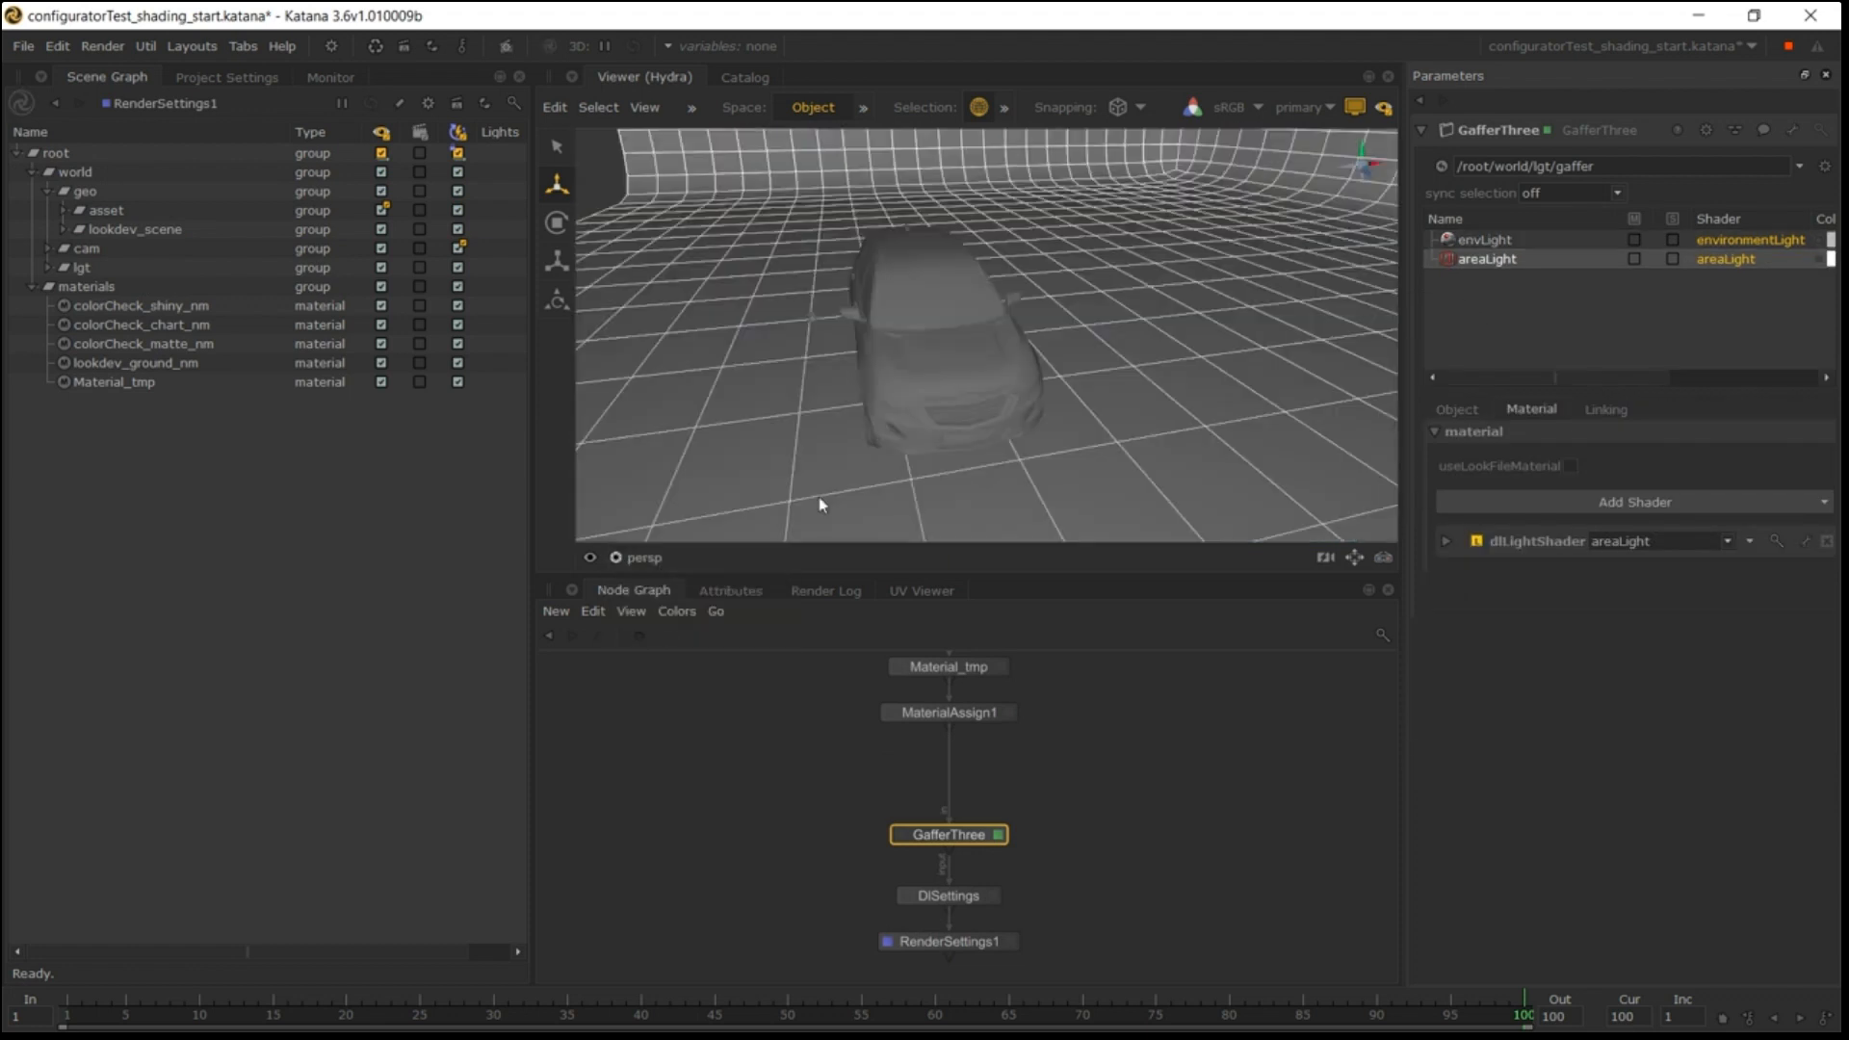
{"action": "scroll", "coordinate": [842, 316], "scroll_direction": "down", "scroll_amount": 3}
{"action": "left_click", "coordinate": [1570, 192]}
{"action": "left_click", "coordinate": [1552, 247]}
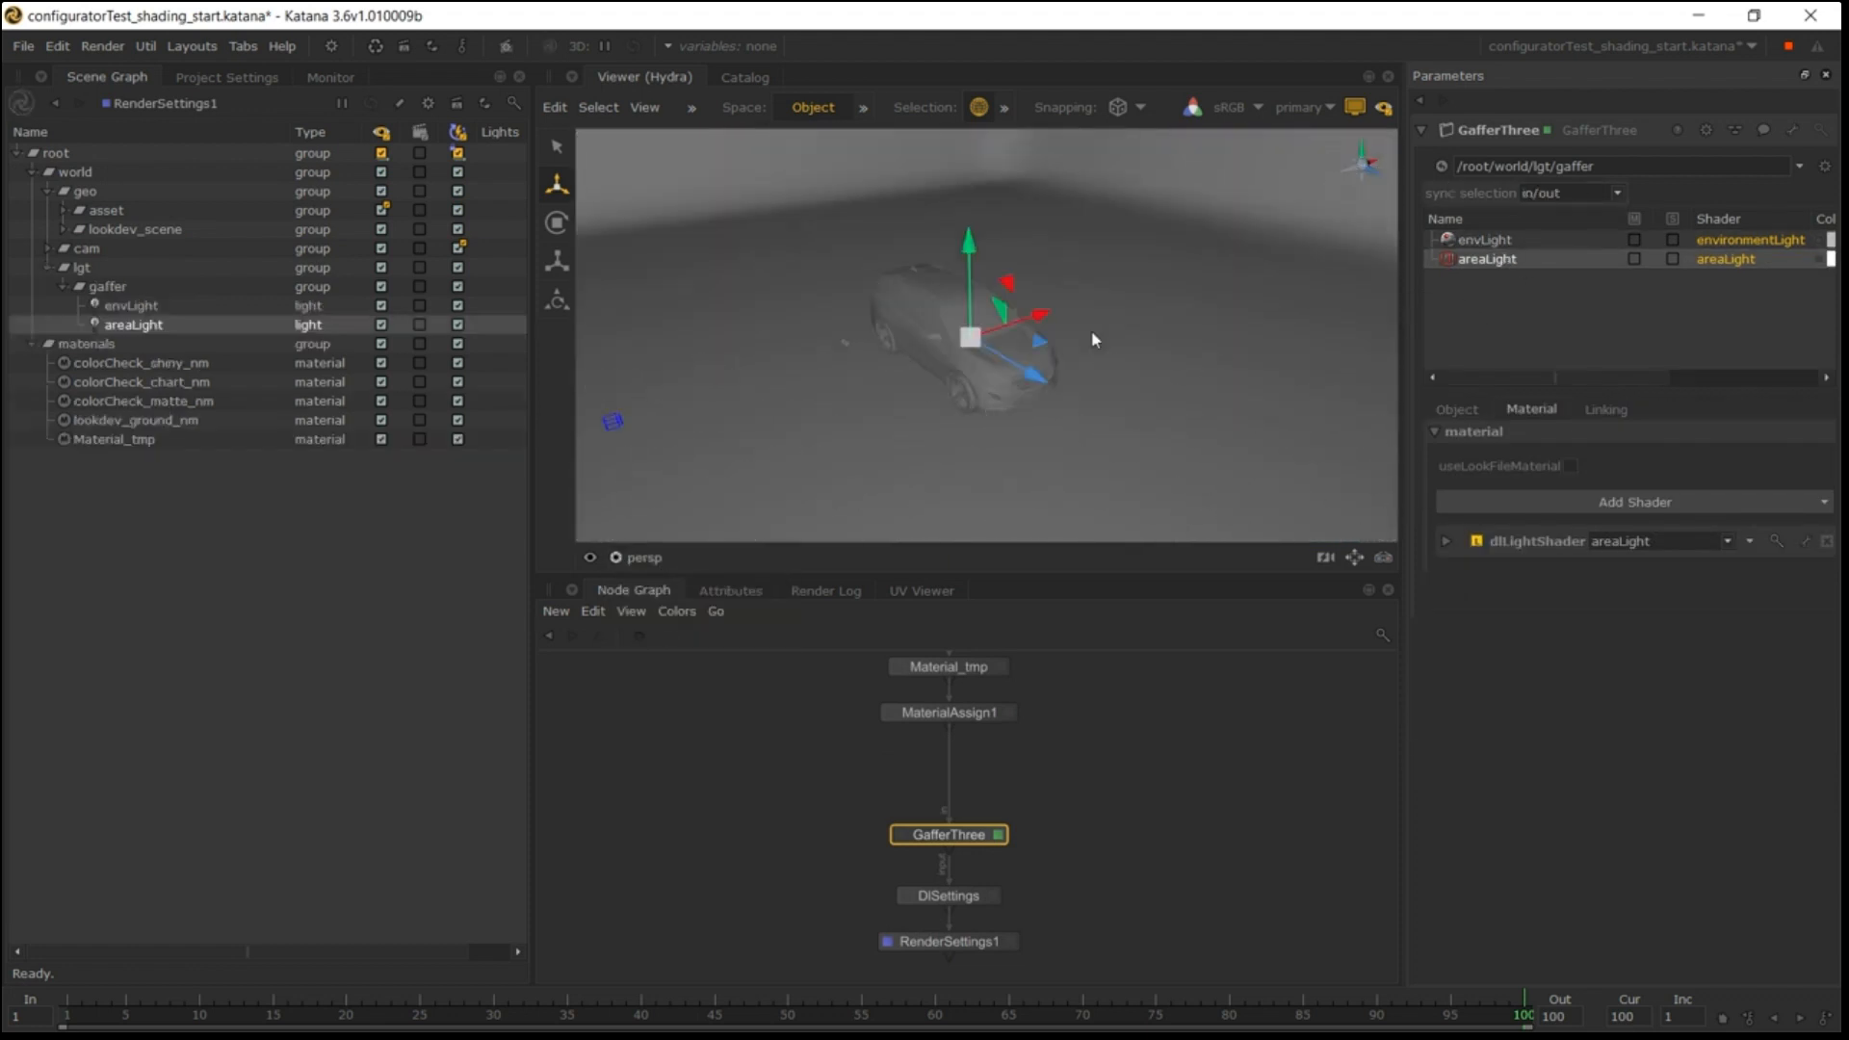
Move the area light up and to the side of the car and rotate it to face the car.
{"action": "left_click_drag", "start_coordinate": [978, 336], "coordinate": [891, 365]}
{"action": "left_click_drag", "start_coordinate": [798, 289], "coordinate": [867, 266]}
{"action": "key", "text": "r"}
{"action": "key", "text": "e"}
{"action": "left_click_drag", "start_coordinate": [734, 235], "coordinate": [742, 285]}
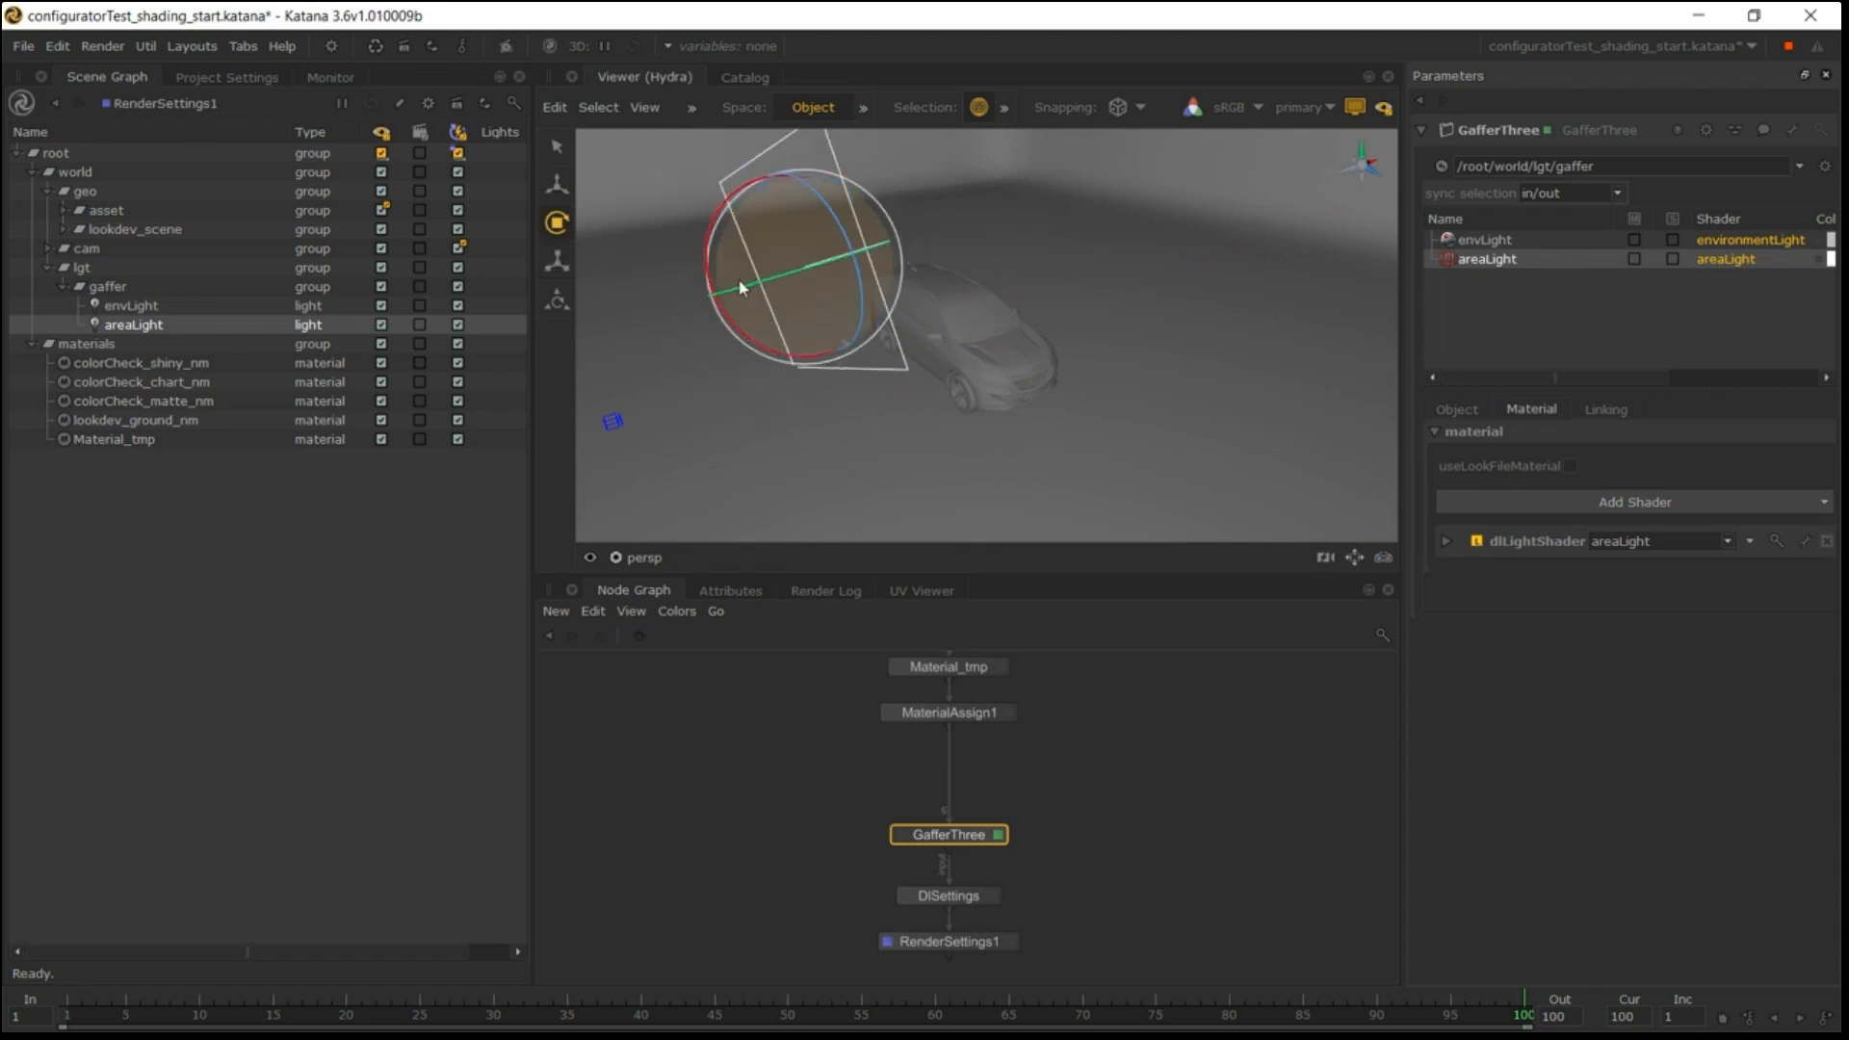
{"action": "left_click_drag", "start_coordinate": [815, 213], "coordinate": [850, 258]}
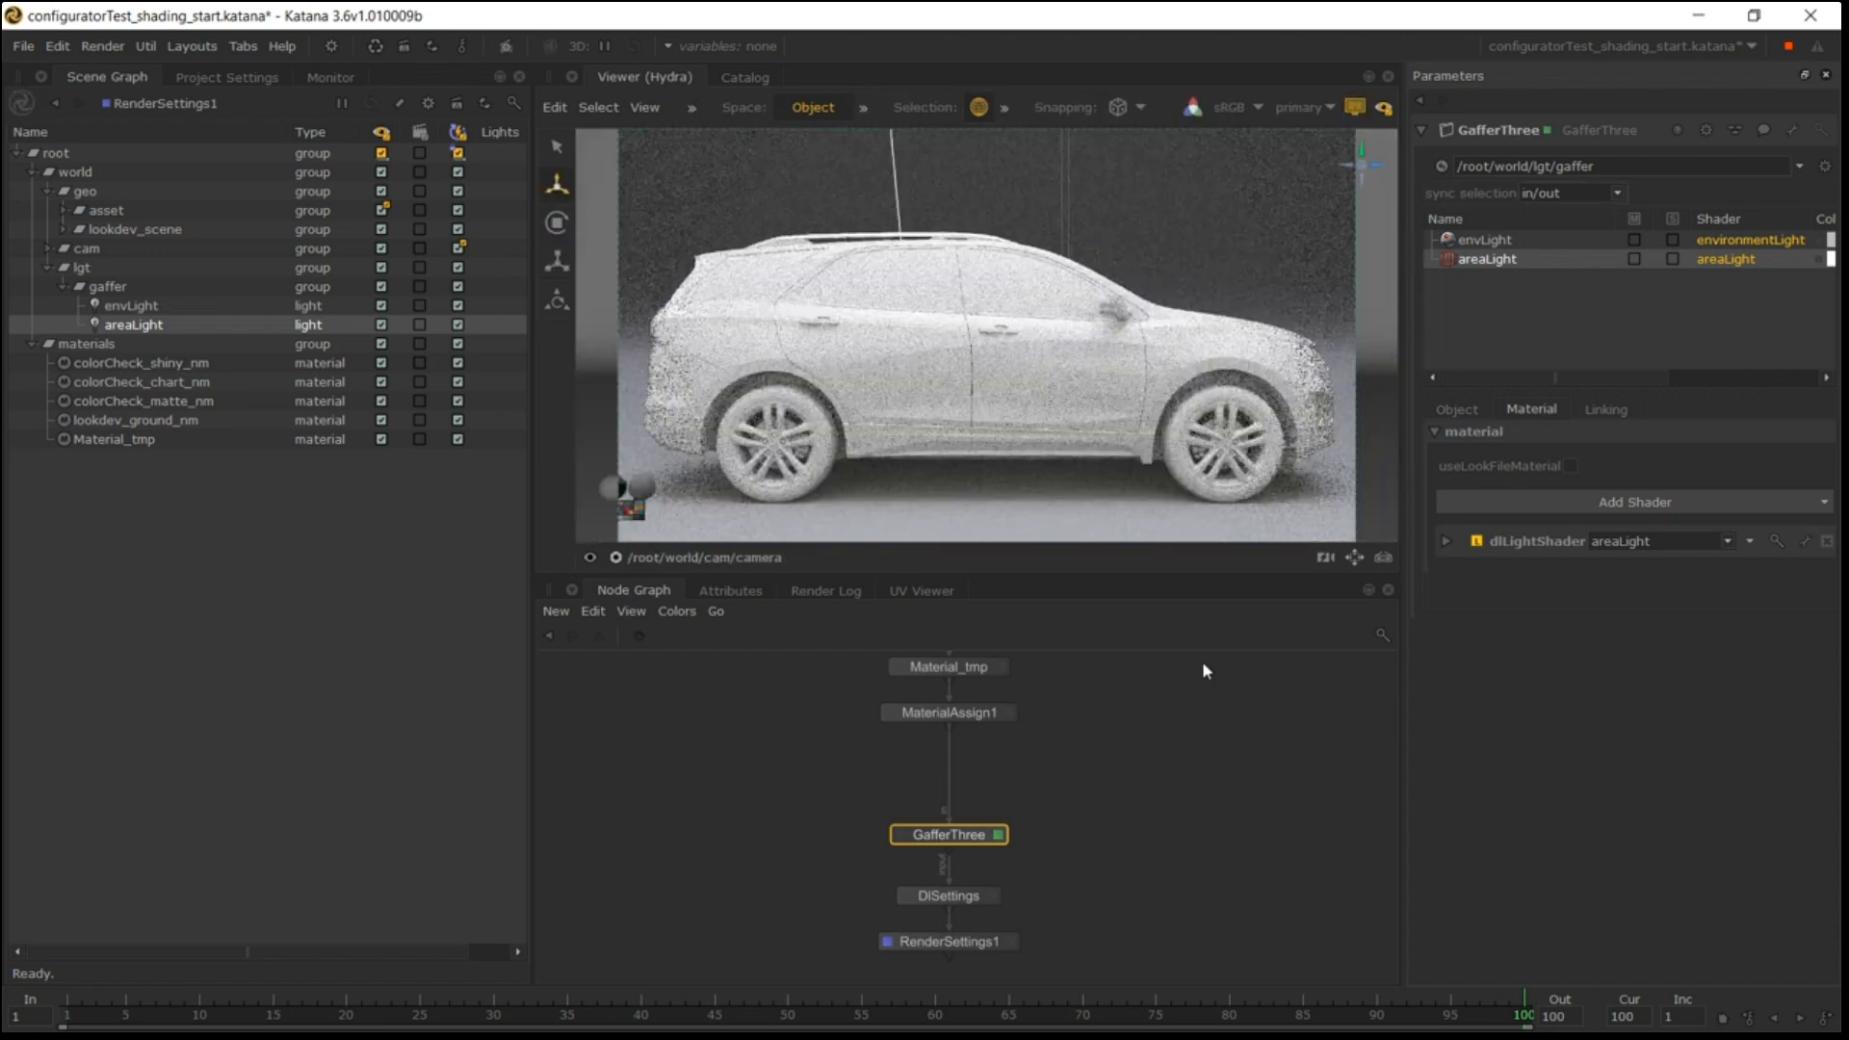
Widen the parameter area and set the area light's intensity to 0.8.
{"action": "left_click_drag", "start_coordinate": [1405, 435], "coordinate": [1274, 435]}
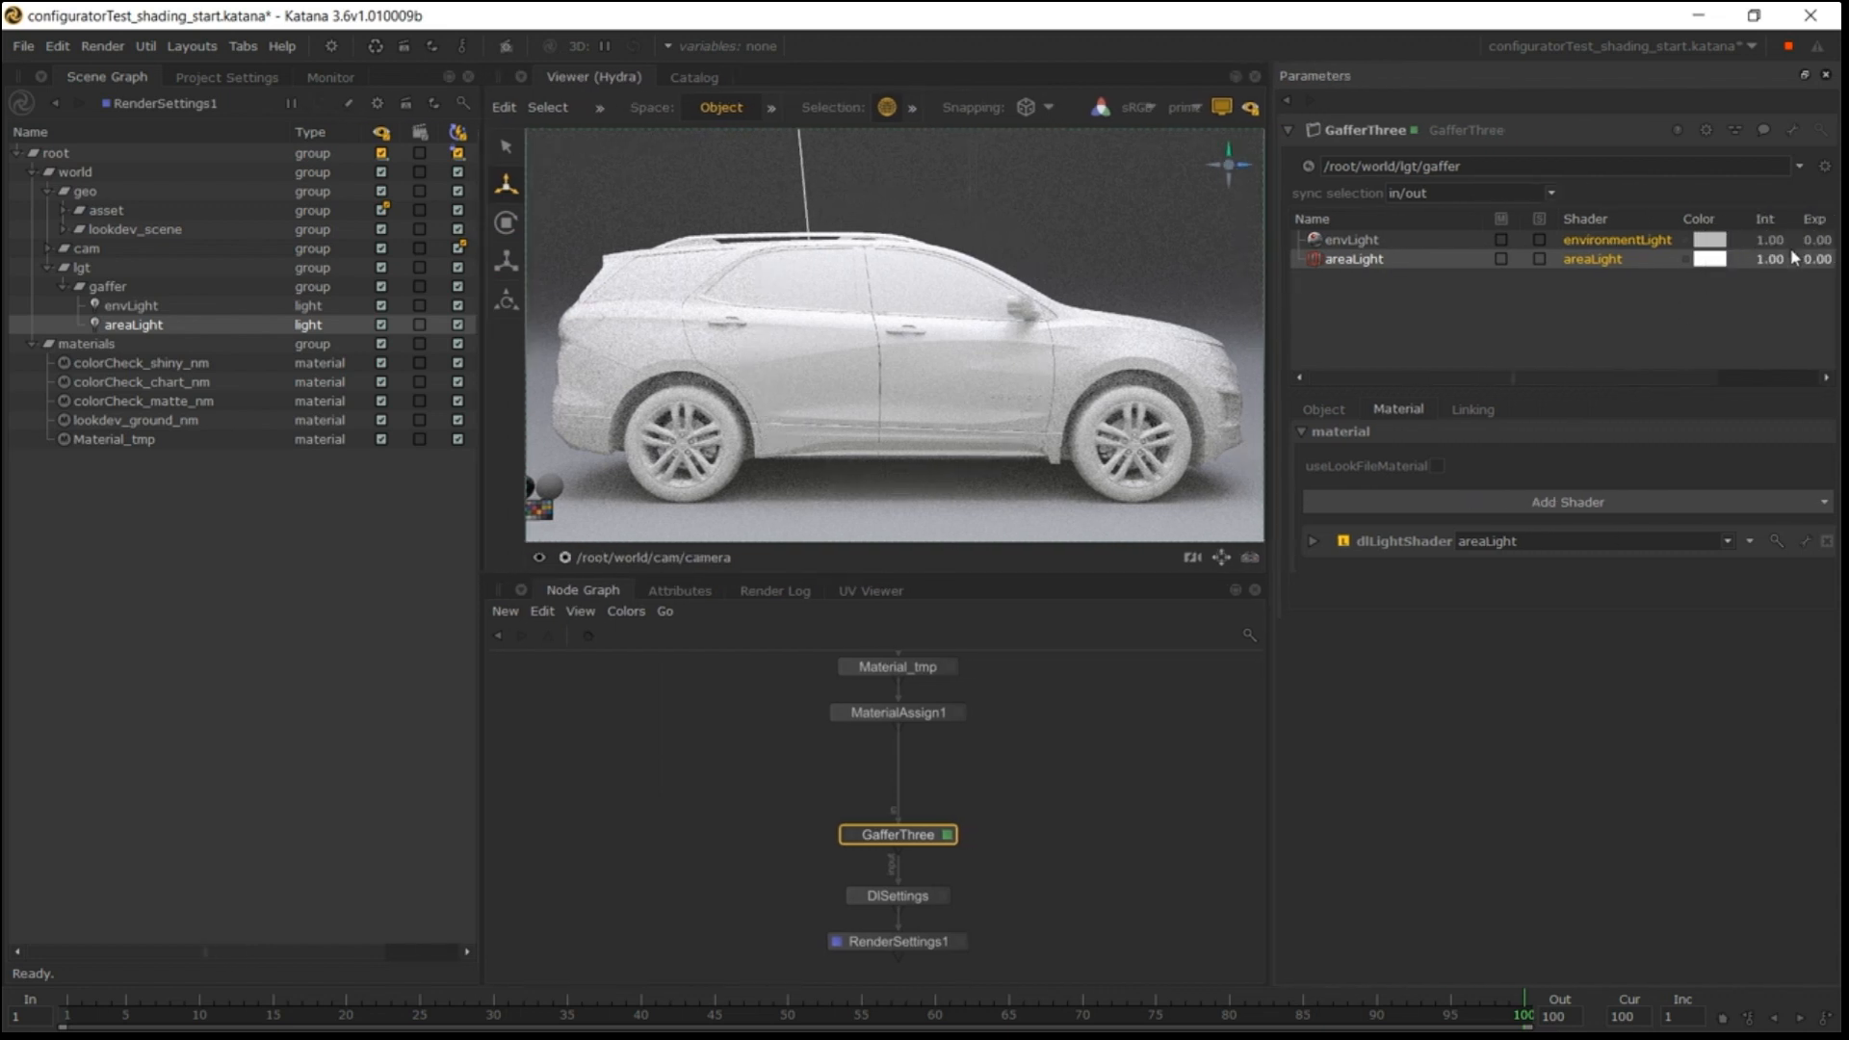
{"action": "type", "text": "0.8"}
{"action": "key", "text": "Return"}
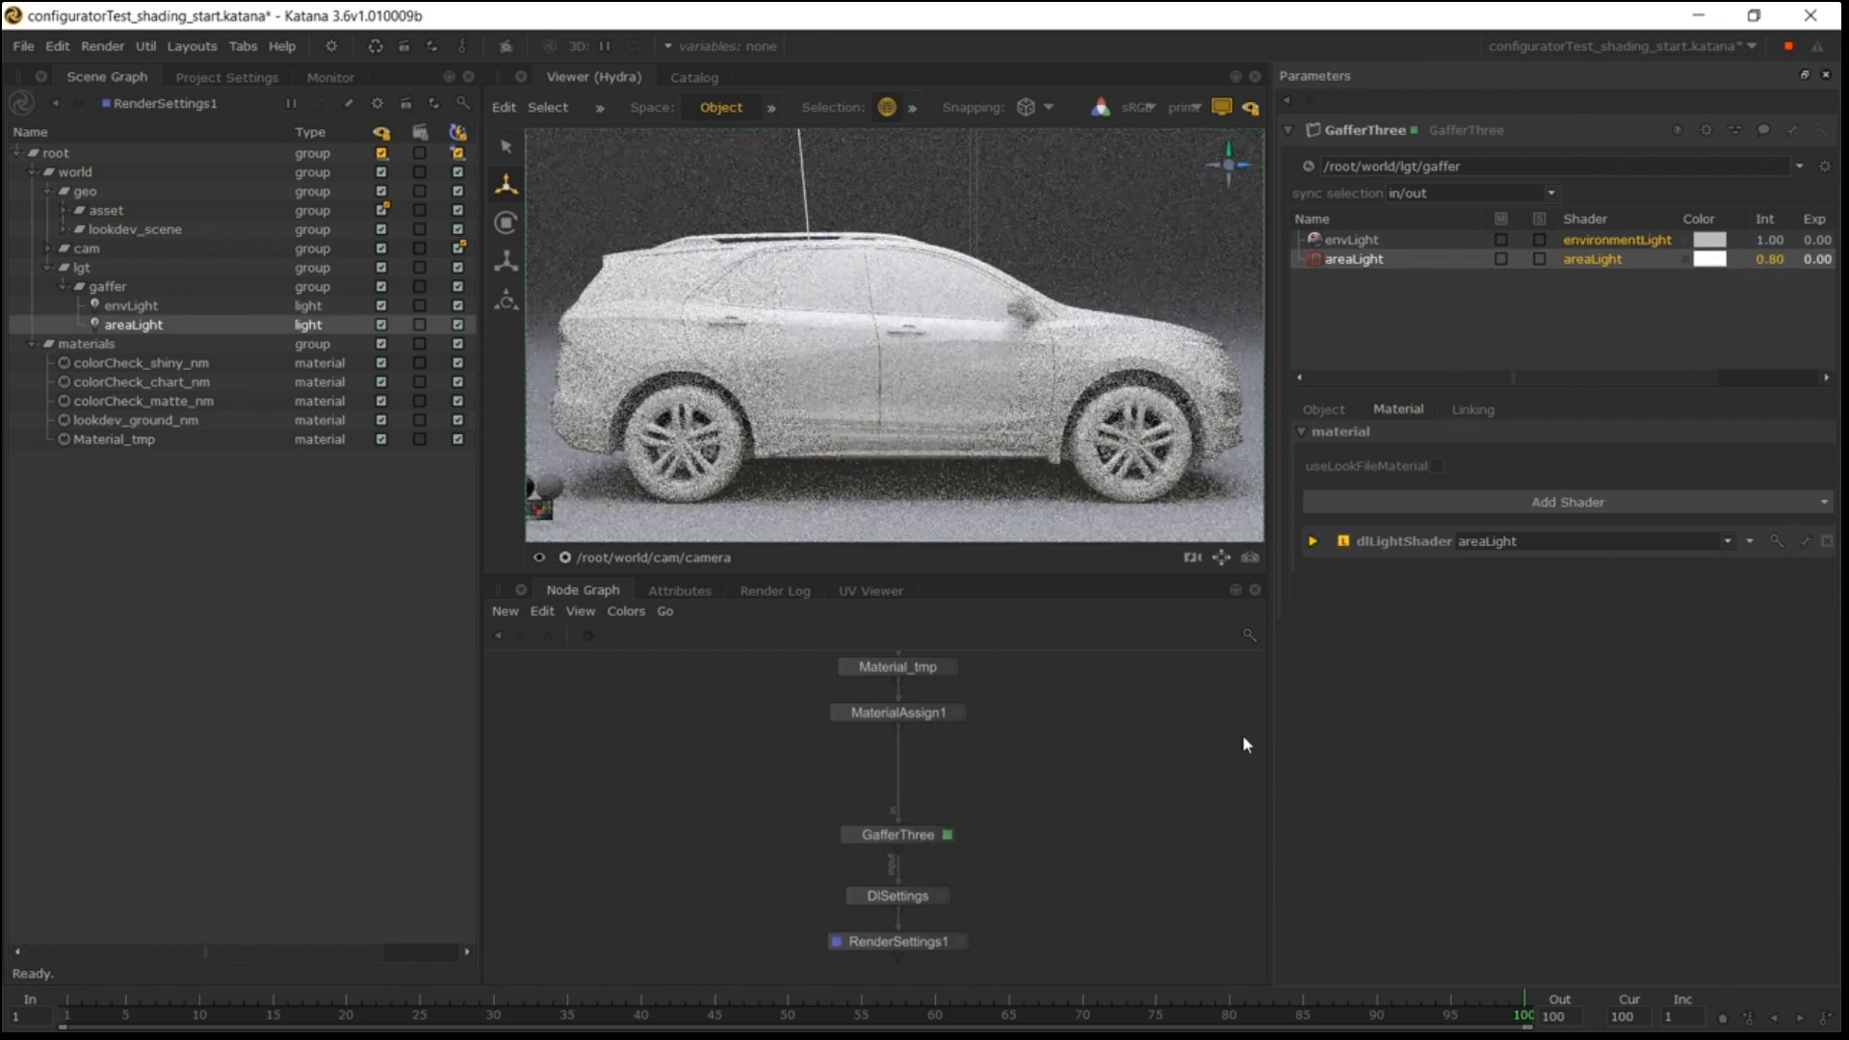
Enable interactive previewing with speed boost in the DlSettings overrides and set the sampling reduction to 25%.
{"action": "left_click", "coordinate": [911, 897]}
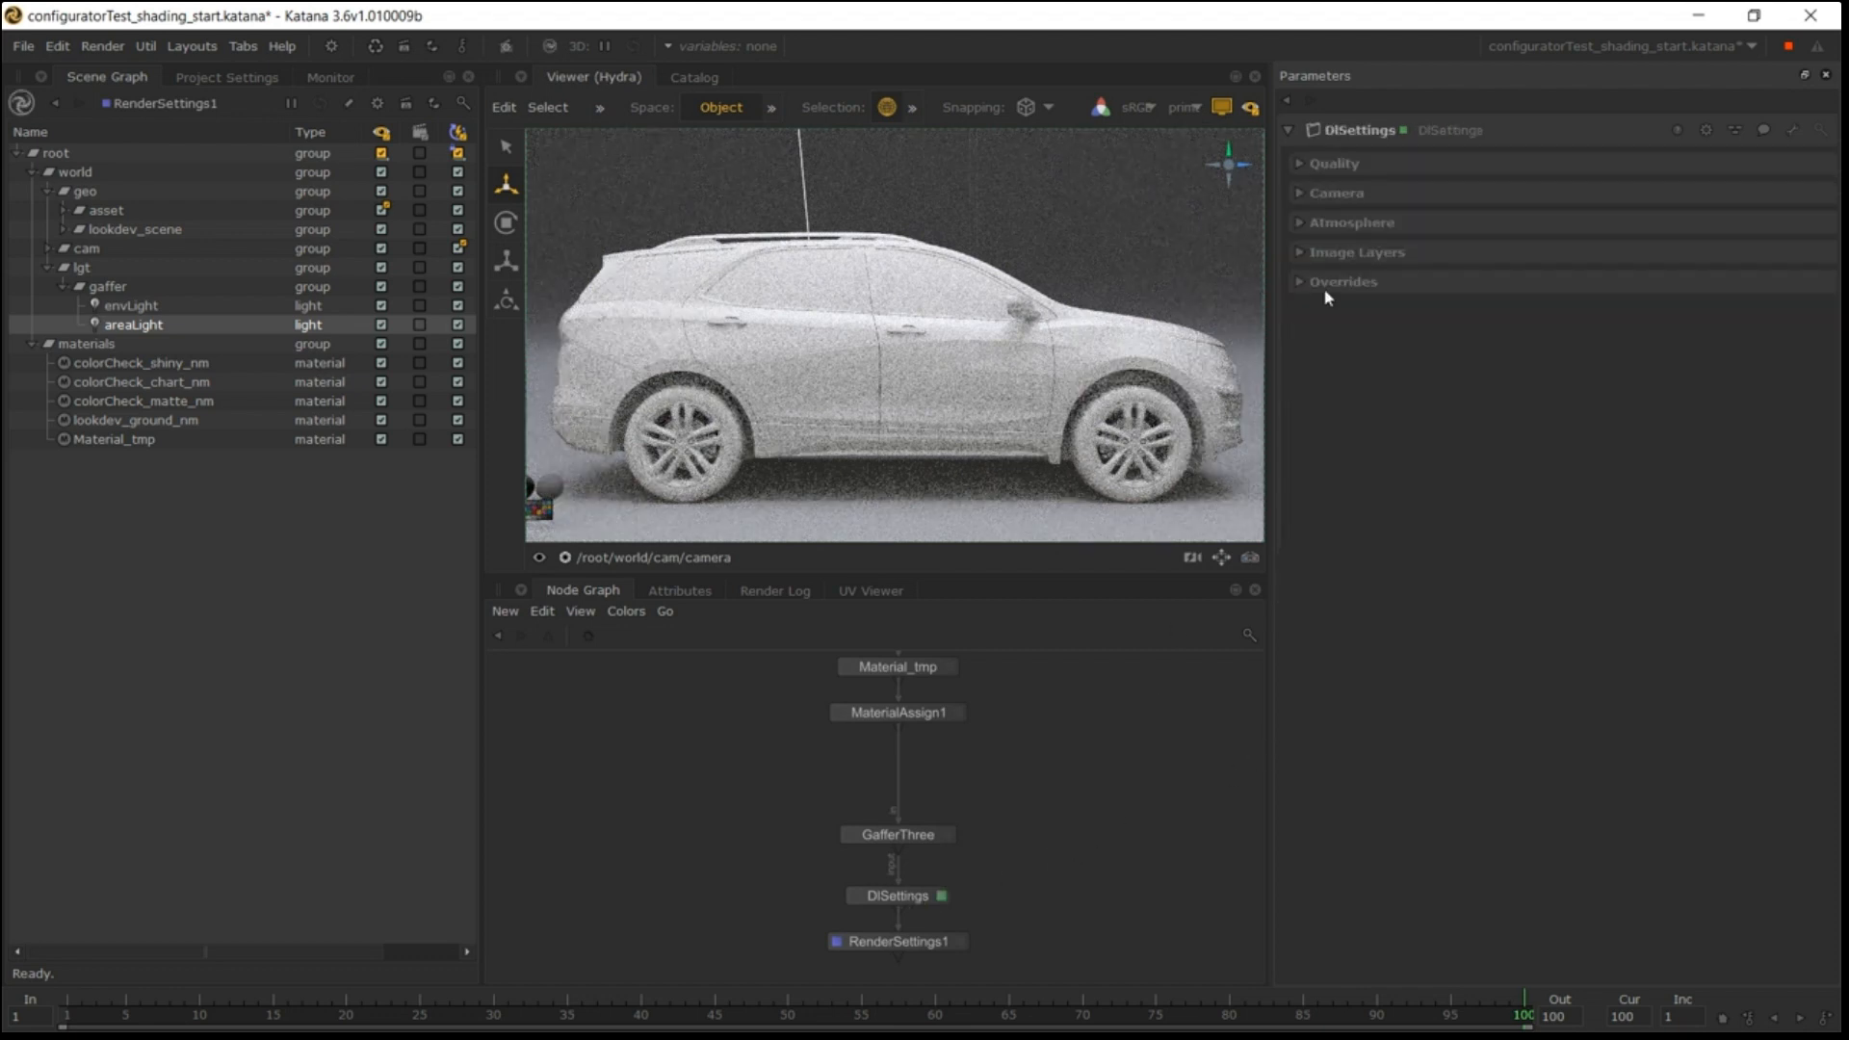
{"action": "left_click", "coordinate": [1328, 281]}
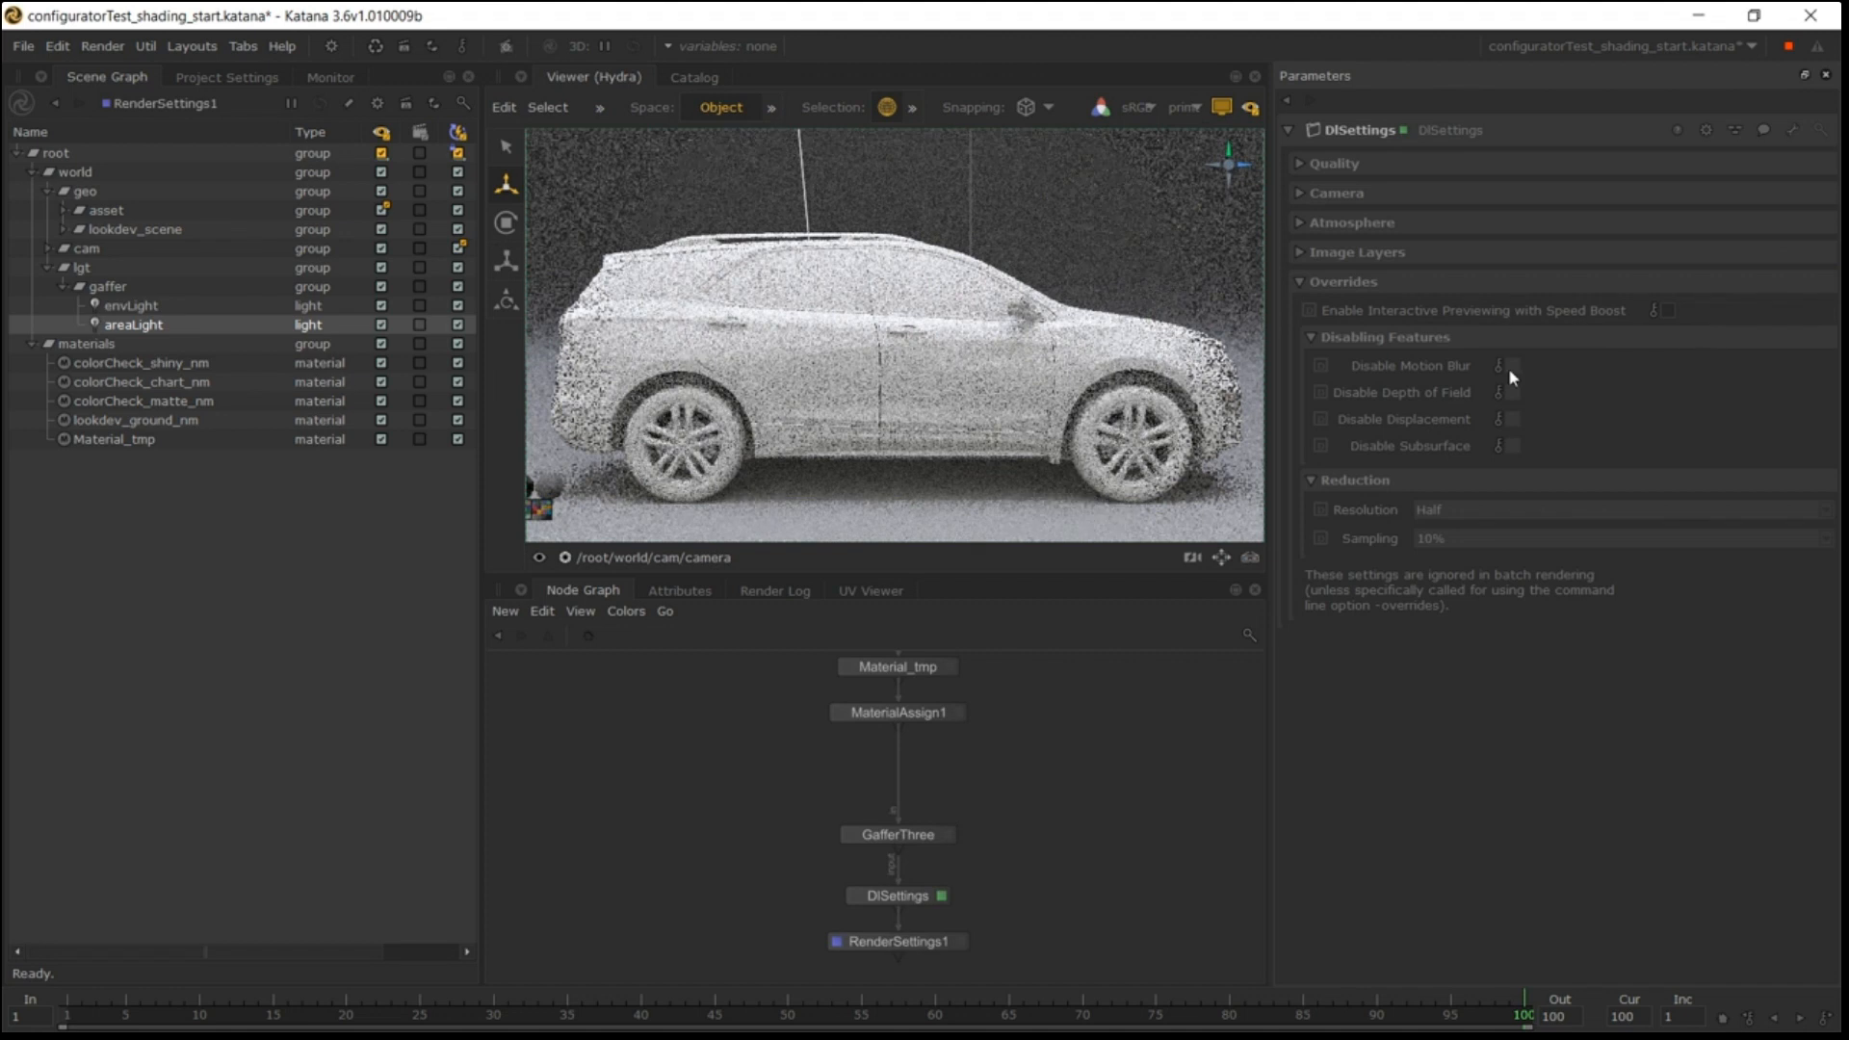
{"action": "left_click", "coordinate": [1668, 311]}
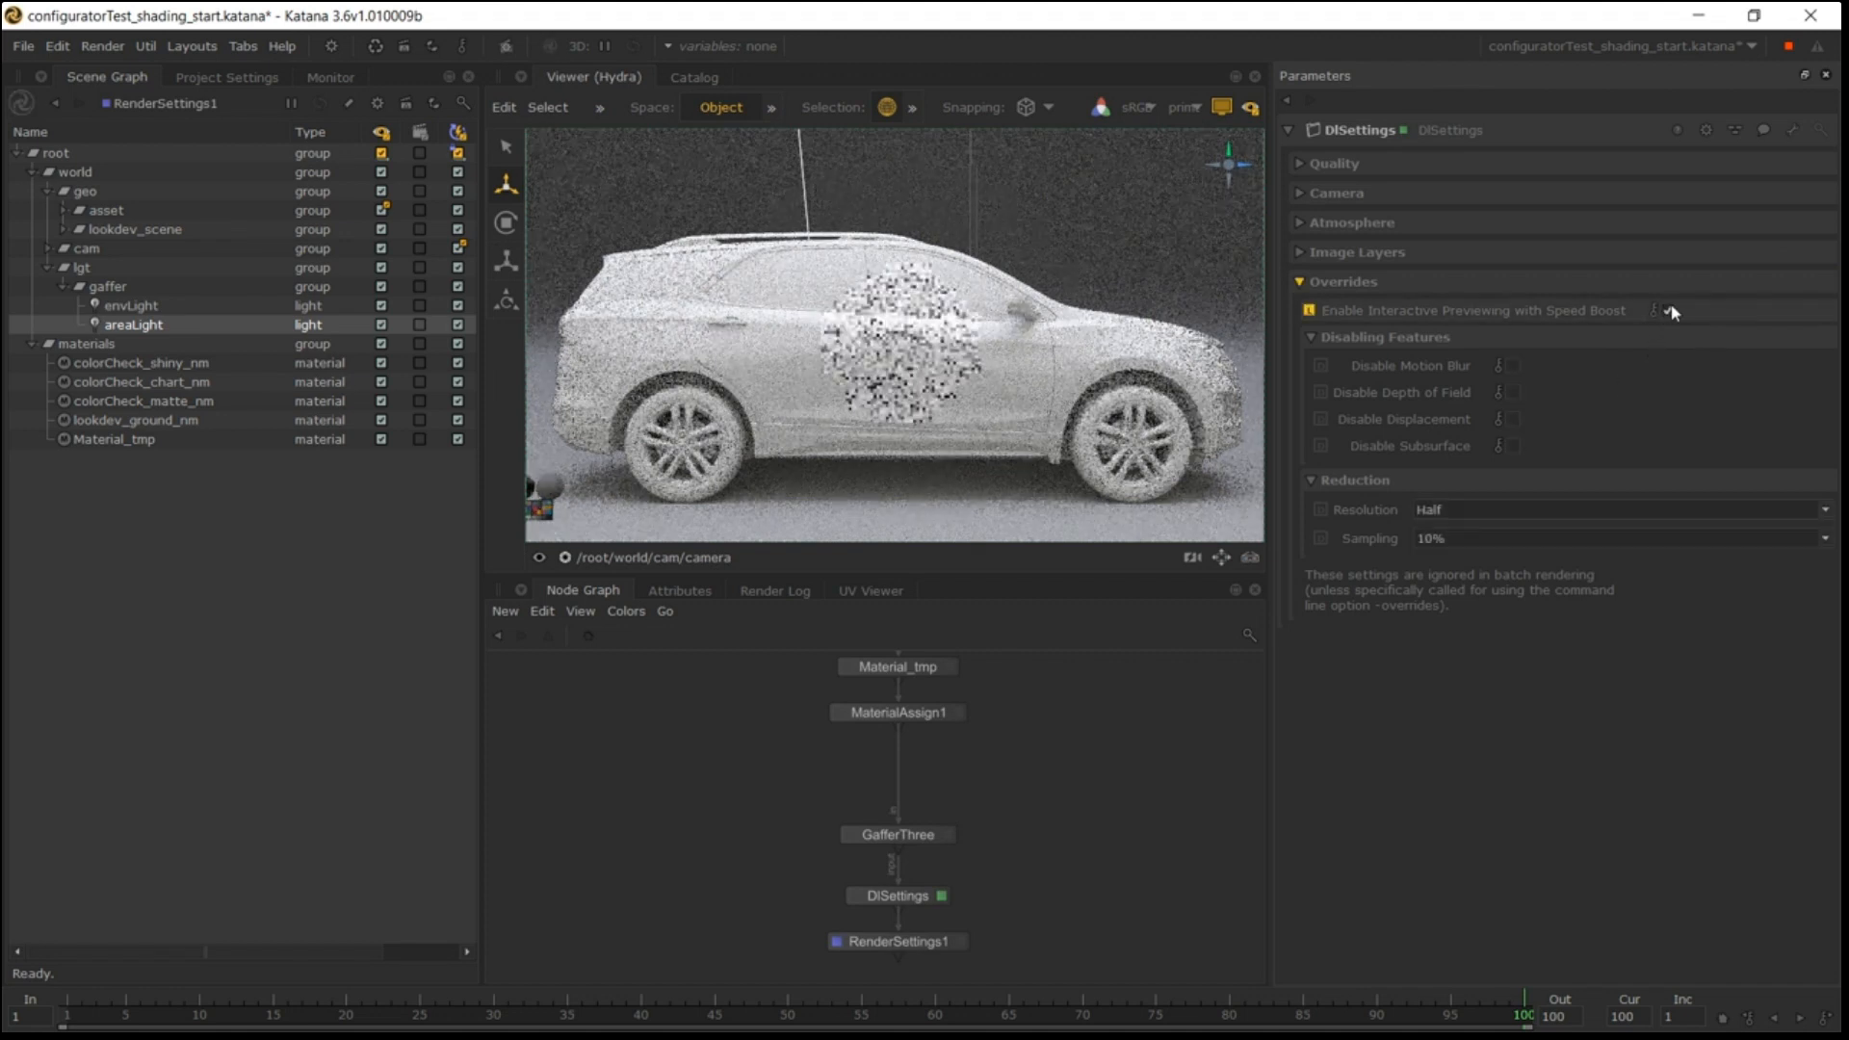
{"action": "left_click", "coordinate": [1454, 539]}
{"action": "left_click", "coordinate": [1454, 564]}
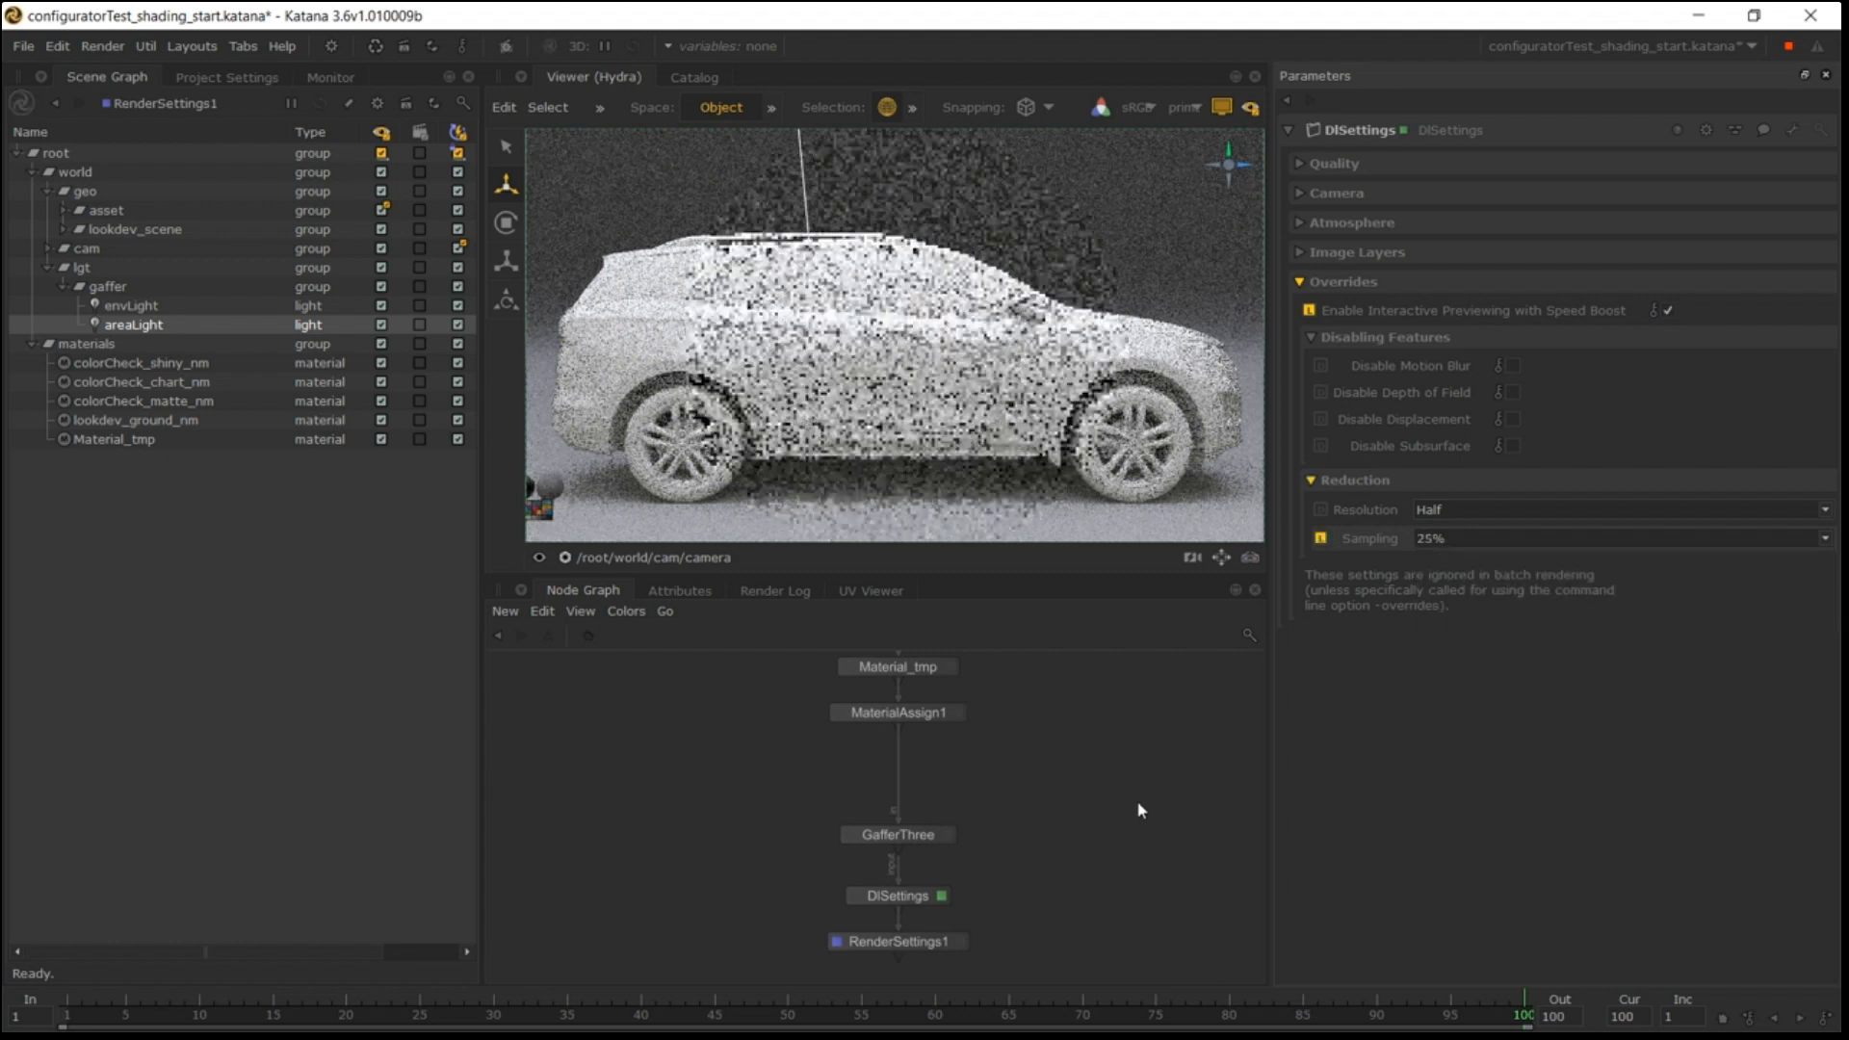
Add an InteractiveRenderFilters node in free space beside the GafferThree node.
{"action": "middle_click_drag", "start_coordinate": [1073, 838], "coordinate": [955, 814]}
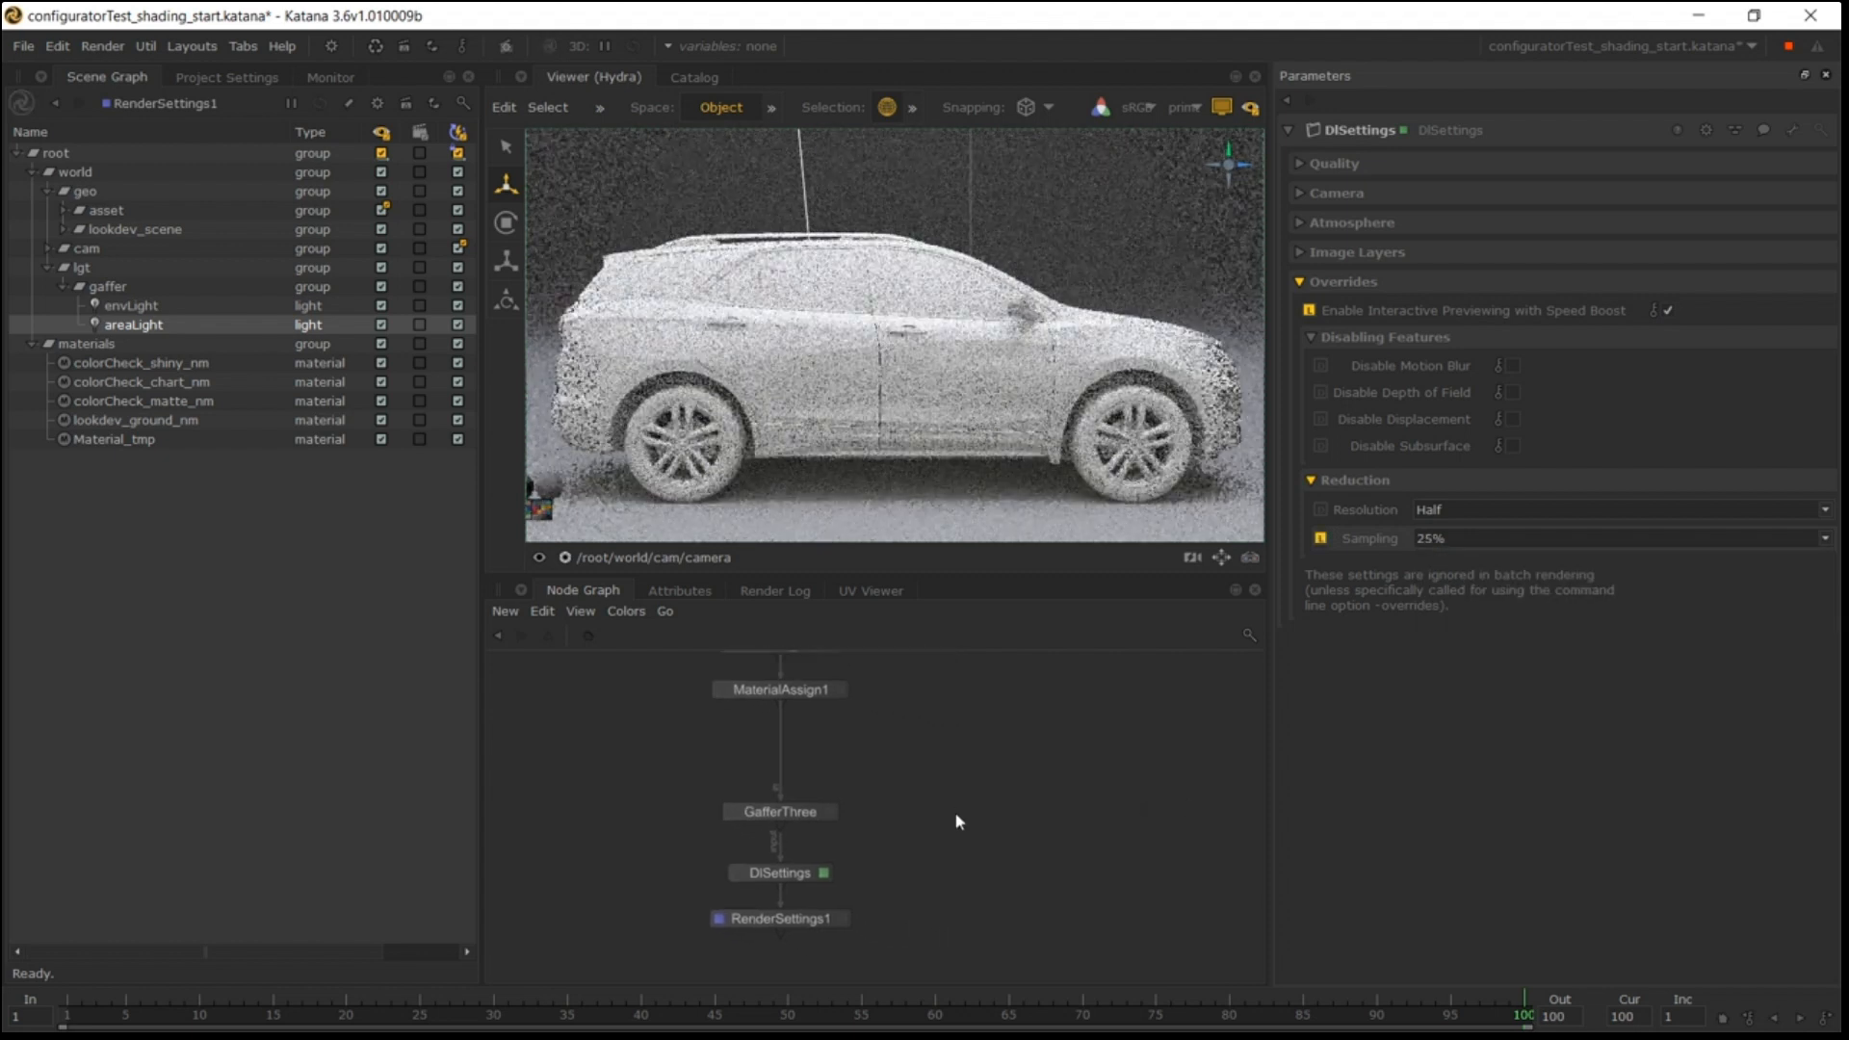
{"action": "key", "text": "Tab"}
{"action": "type", "text": "inte"}
{"action": "key", "text": "Return"}
{"action": "left_click", "coordinate": [1010, 807]}
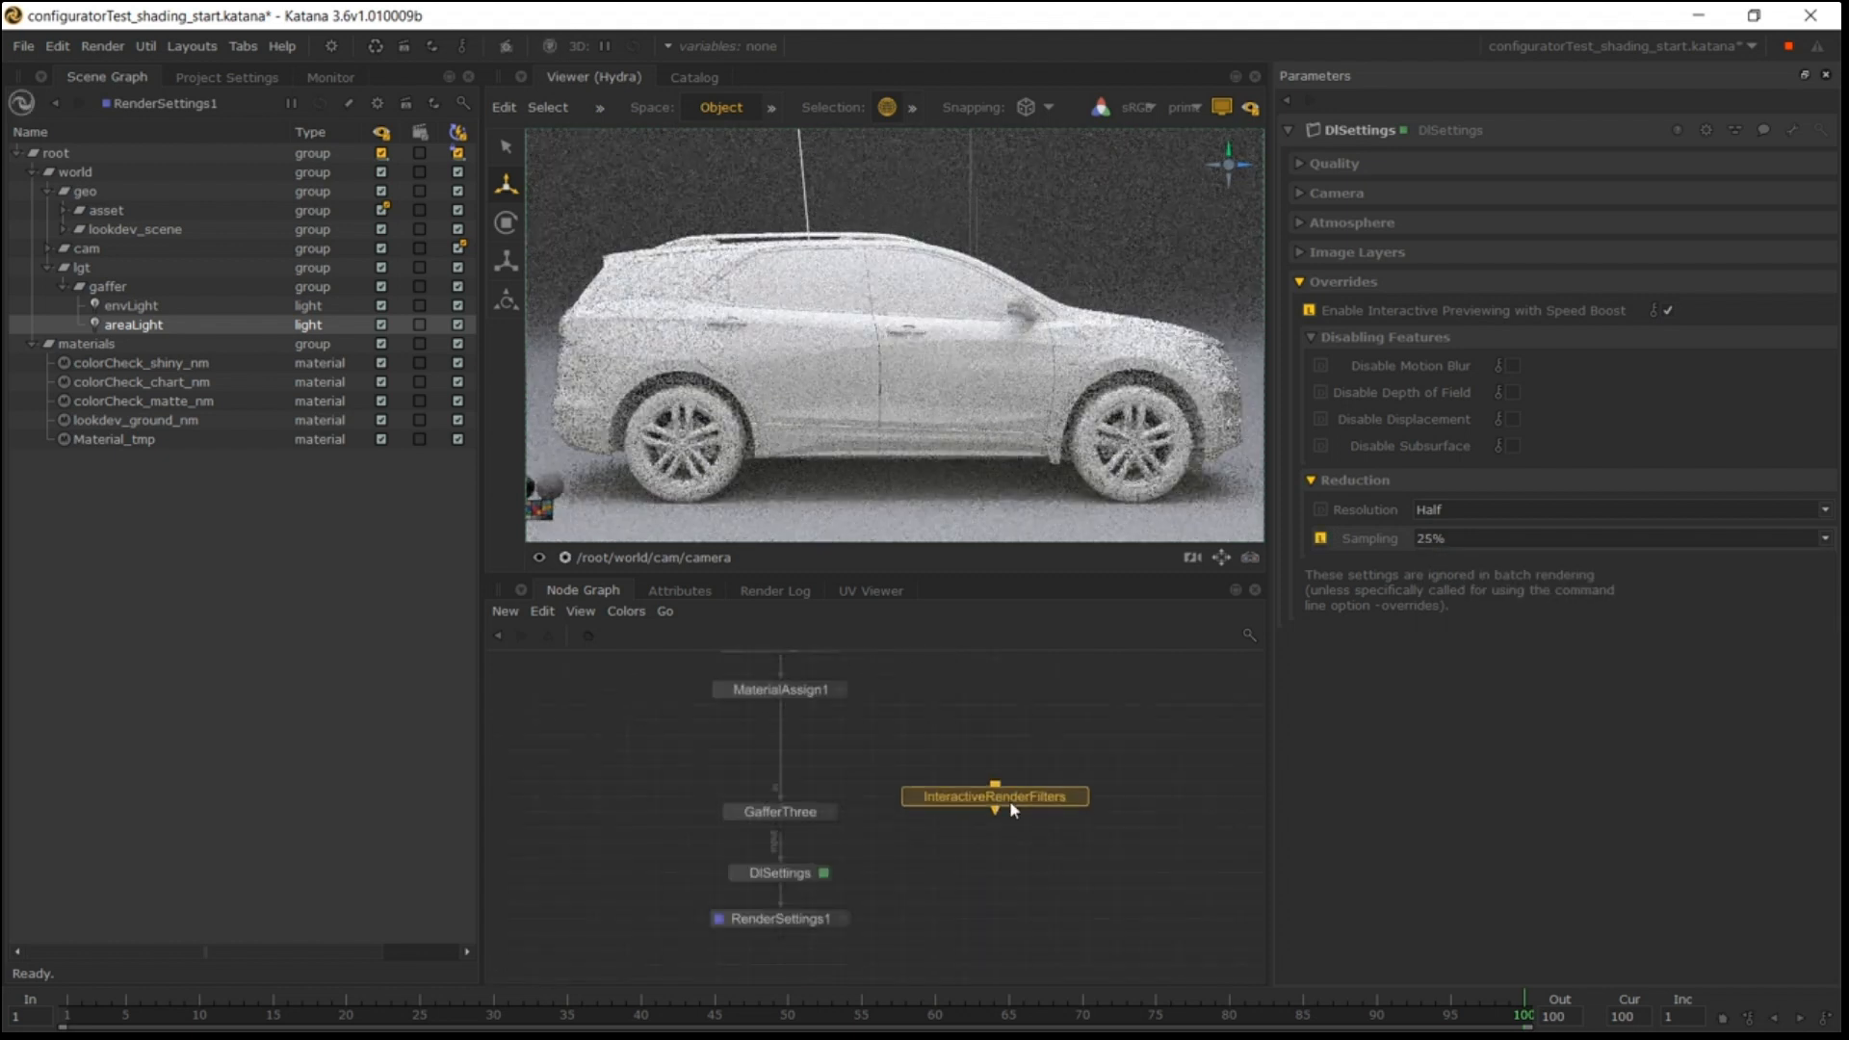
Edit the InteractiveRenderFilters node and add a render filter named low720p in the category resolution.
{"action": "key", "text": "e"}
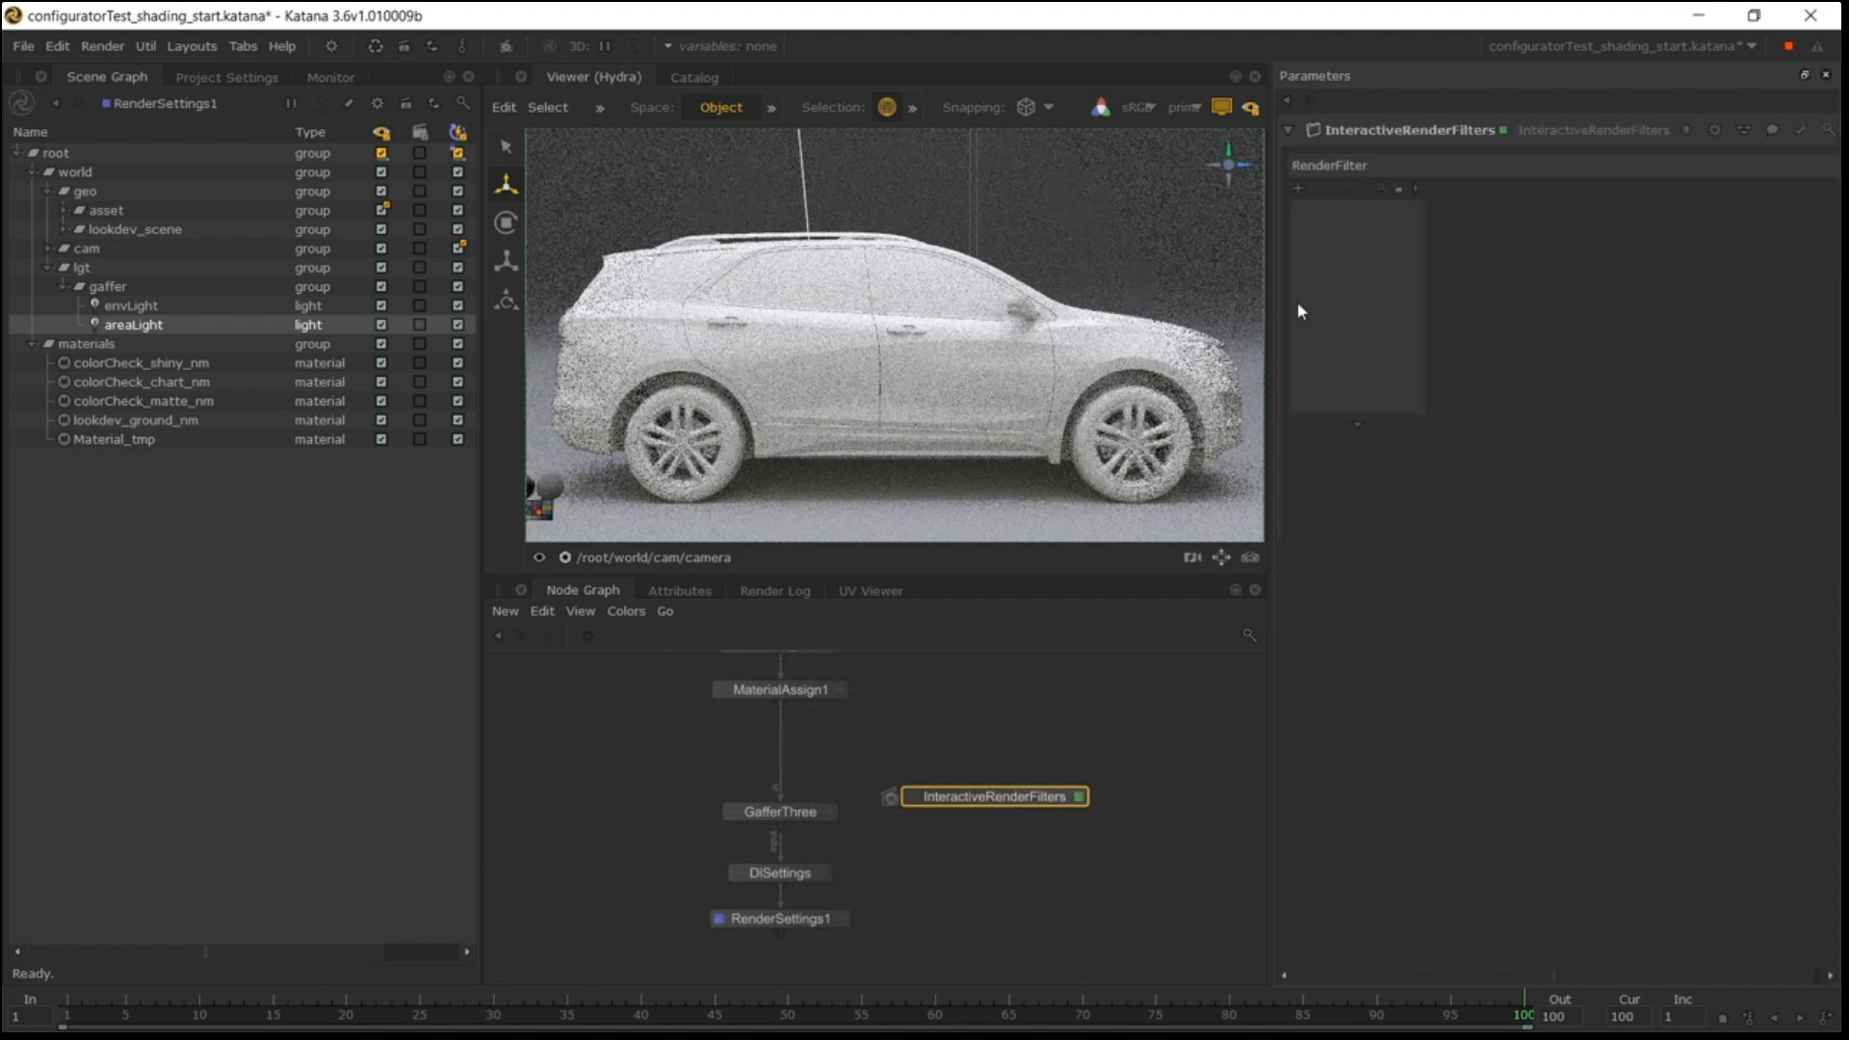
{"action": "left_click", "coordinate": [1298, 189]}
{"action": "double_click", "coordinate": [1603, 229]}
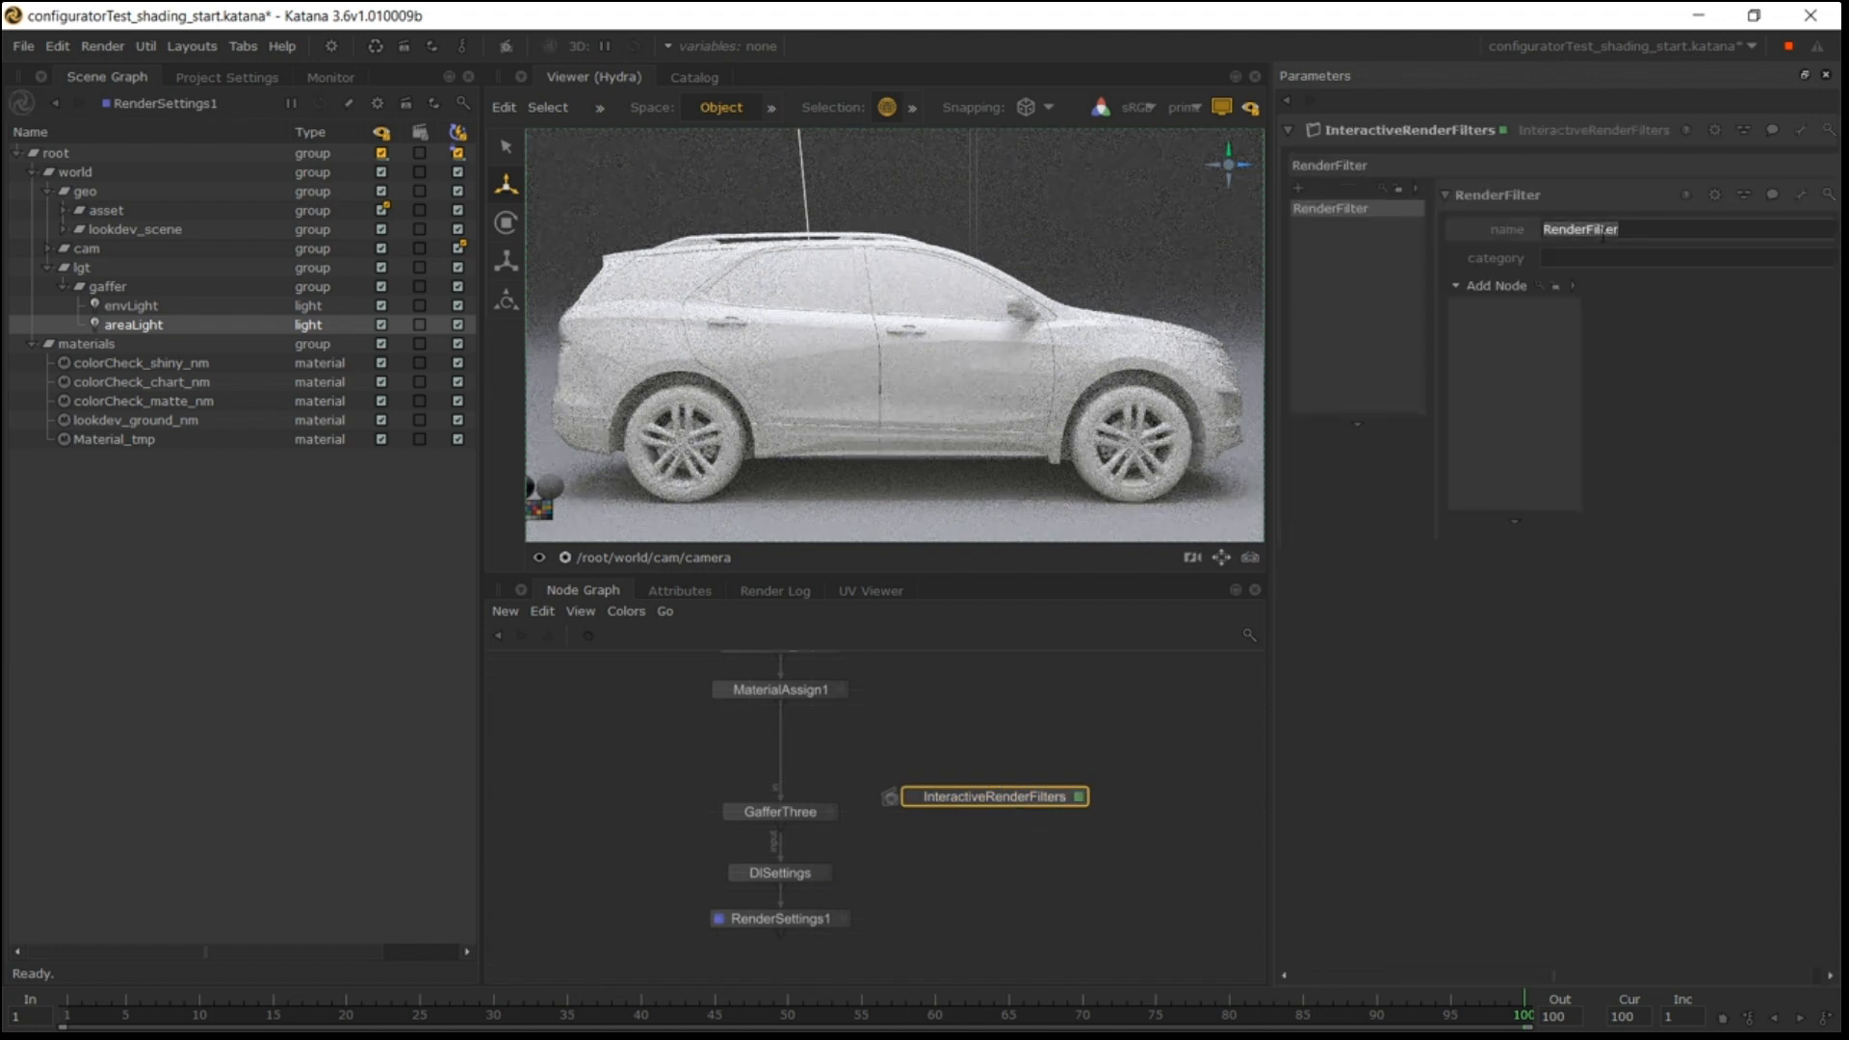
{"action": "type", "text": "low720p"}
{"action": "key", "text": "Tab"}
{"action": "type", "text": "resolution"}
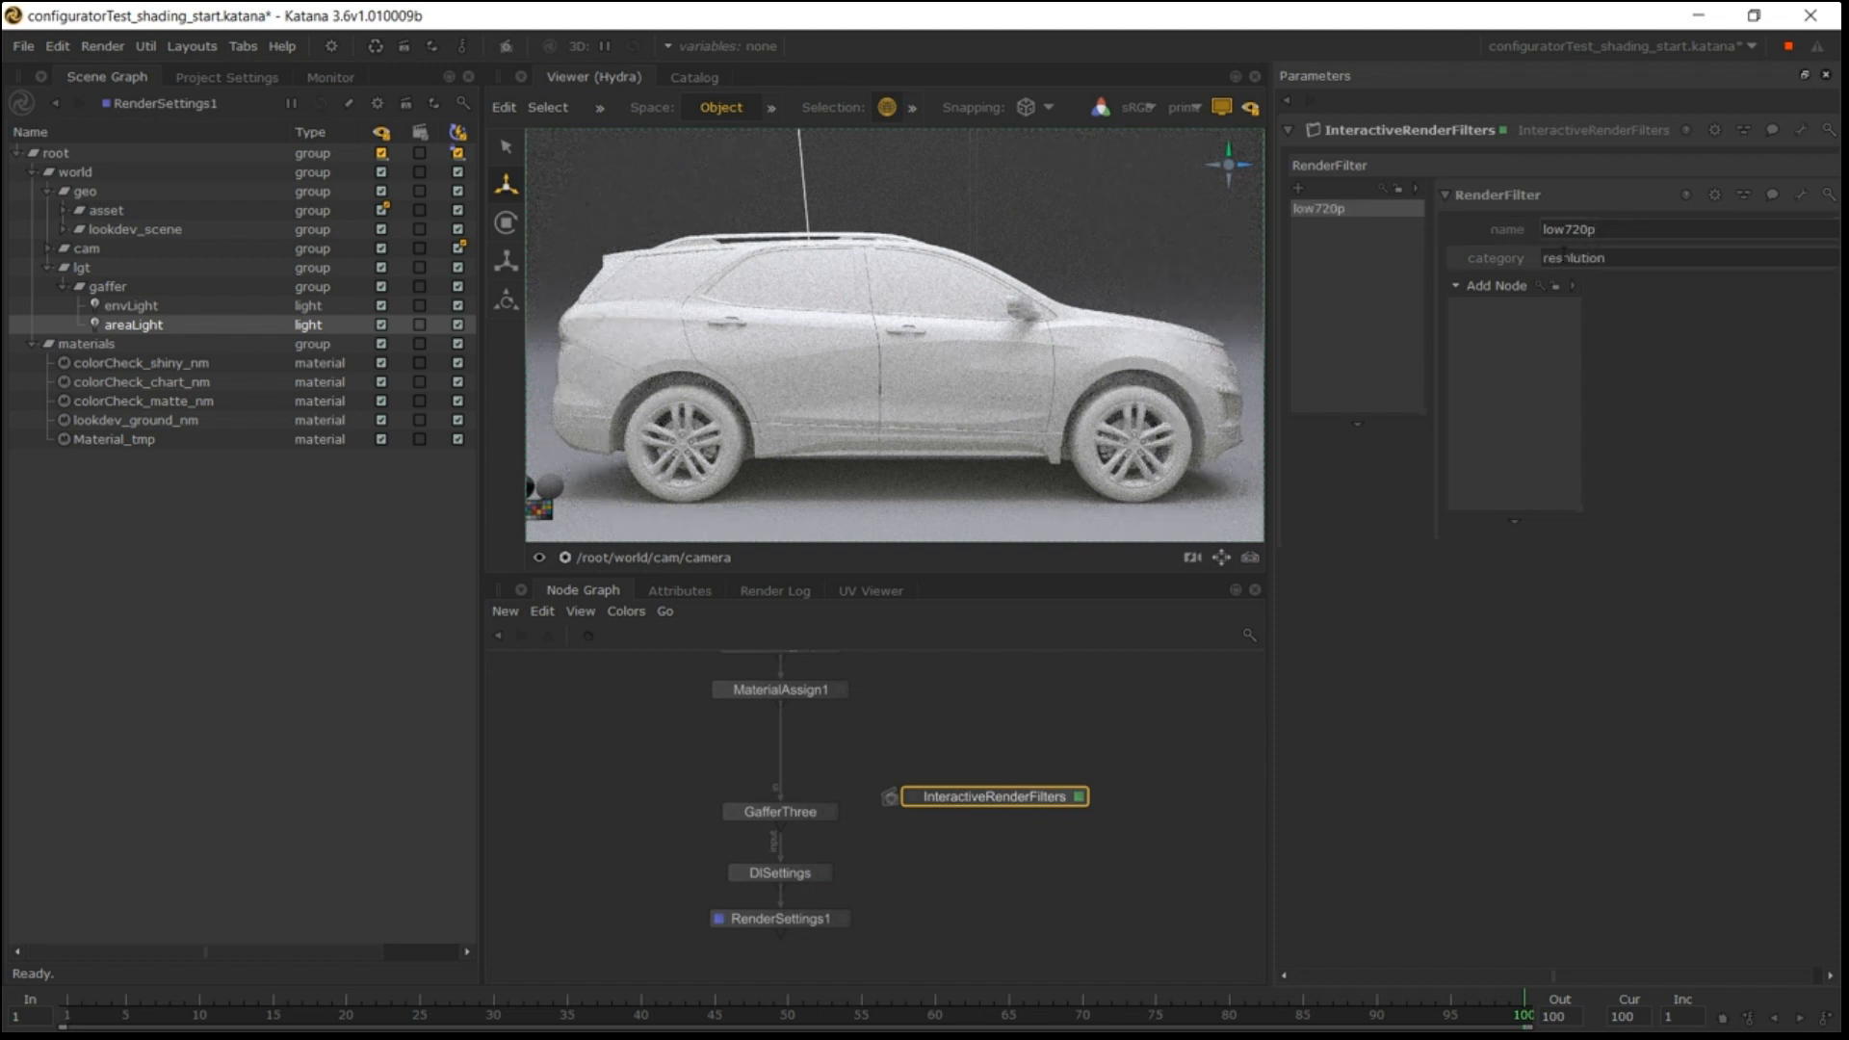
Add a RenderSettings node to the low720p filter with resolution 1280 x 720, and open the list of interactive render filters.
{"action": "left_click", "coordinate": [1499, 287]}
{"action": "type", "text": "render"}
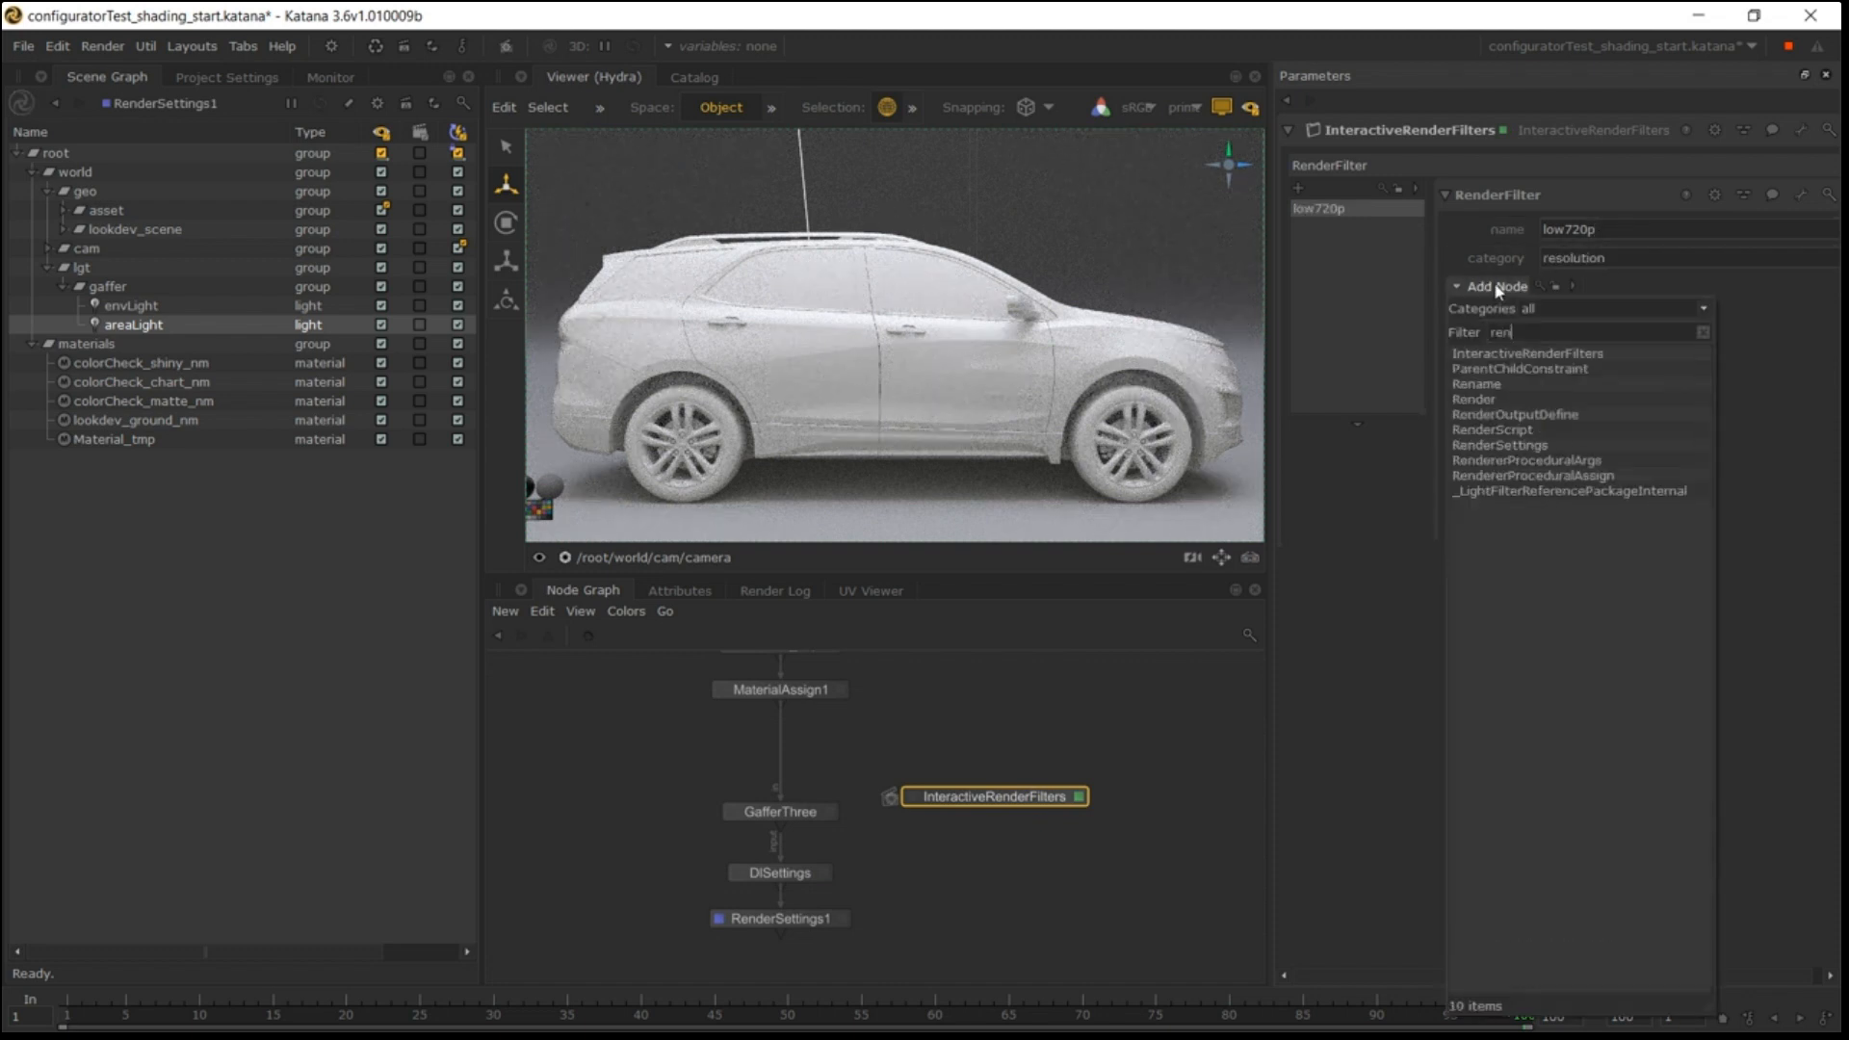
{"action": "left_click", "coordinate": [1517, 415]}
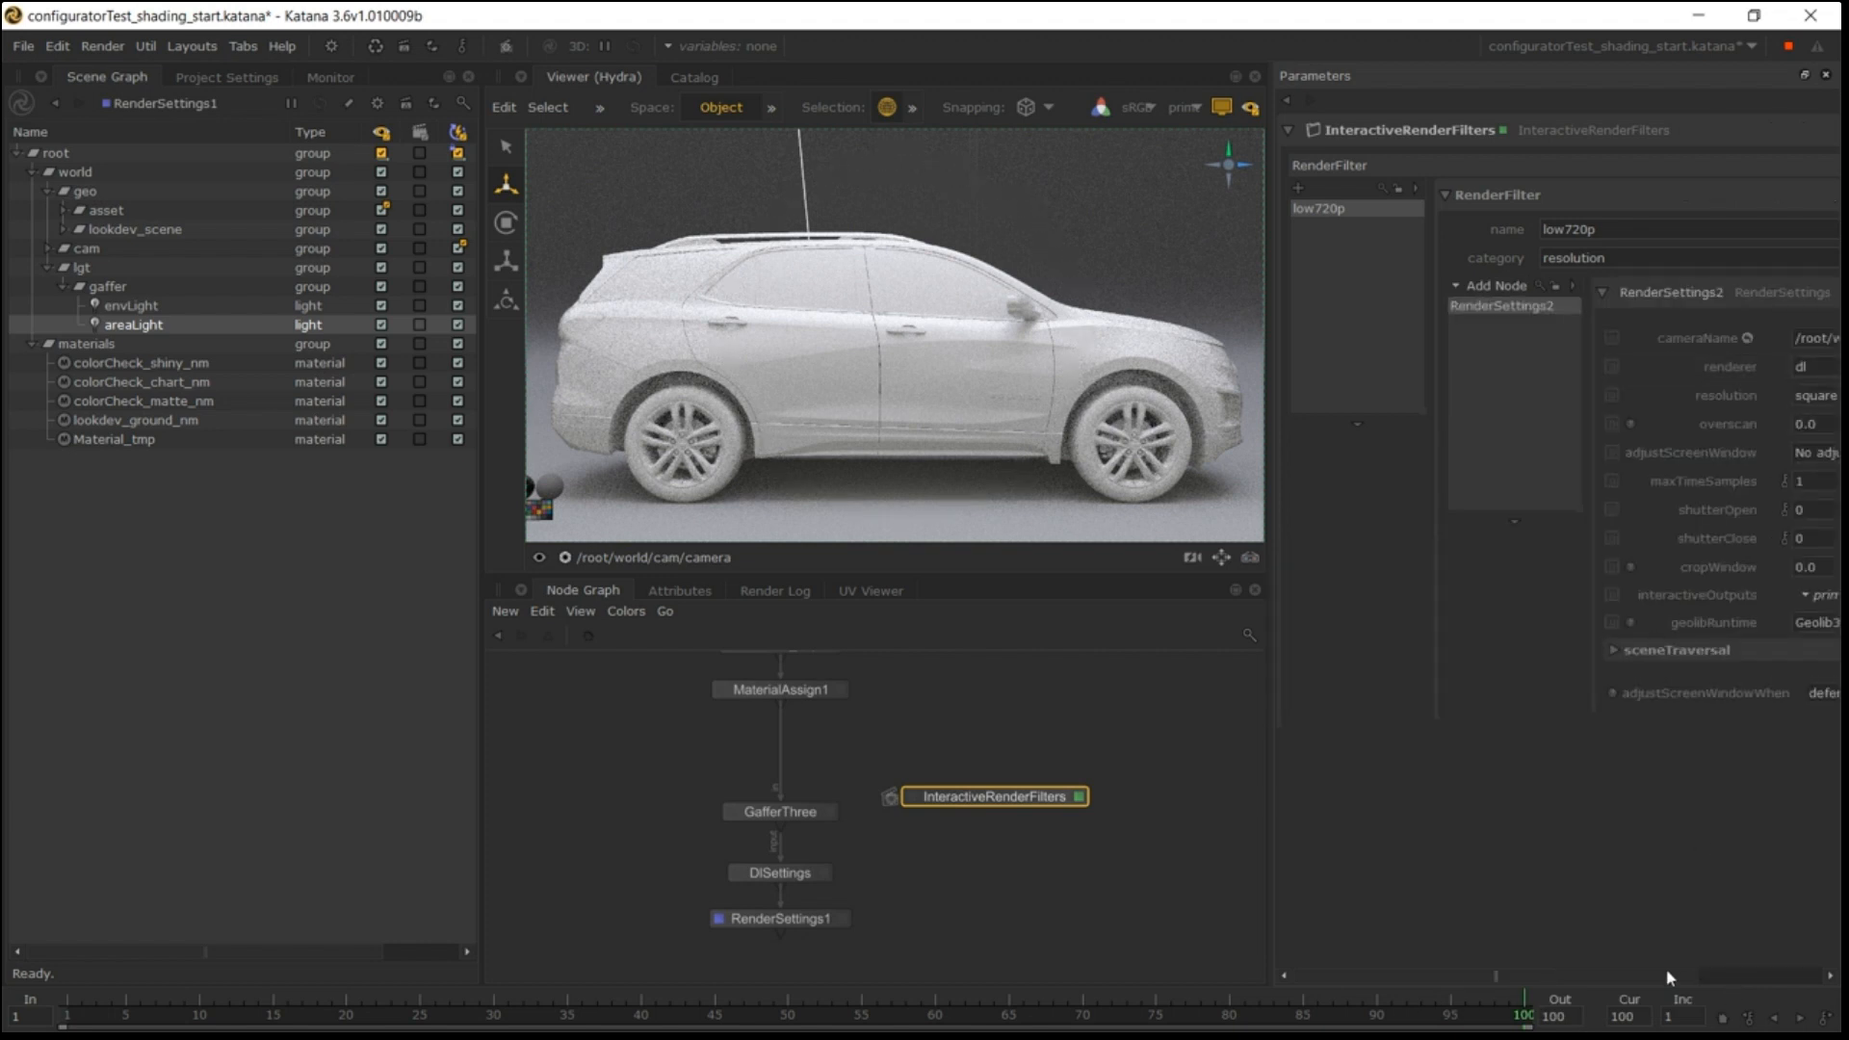
{"action": "left_click_drag", "start_coordinate": [1665, 974], "coordinate": [1794, 975]}
{"action": "double_click", "coordinate": [1715, 396]}
{"action": "type", "text": "1280"}
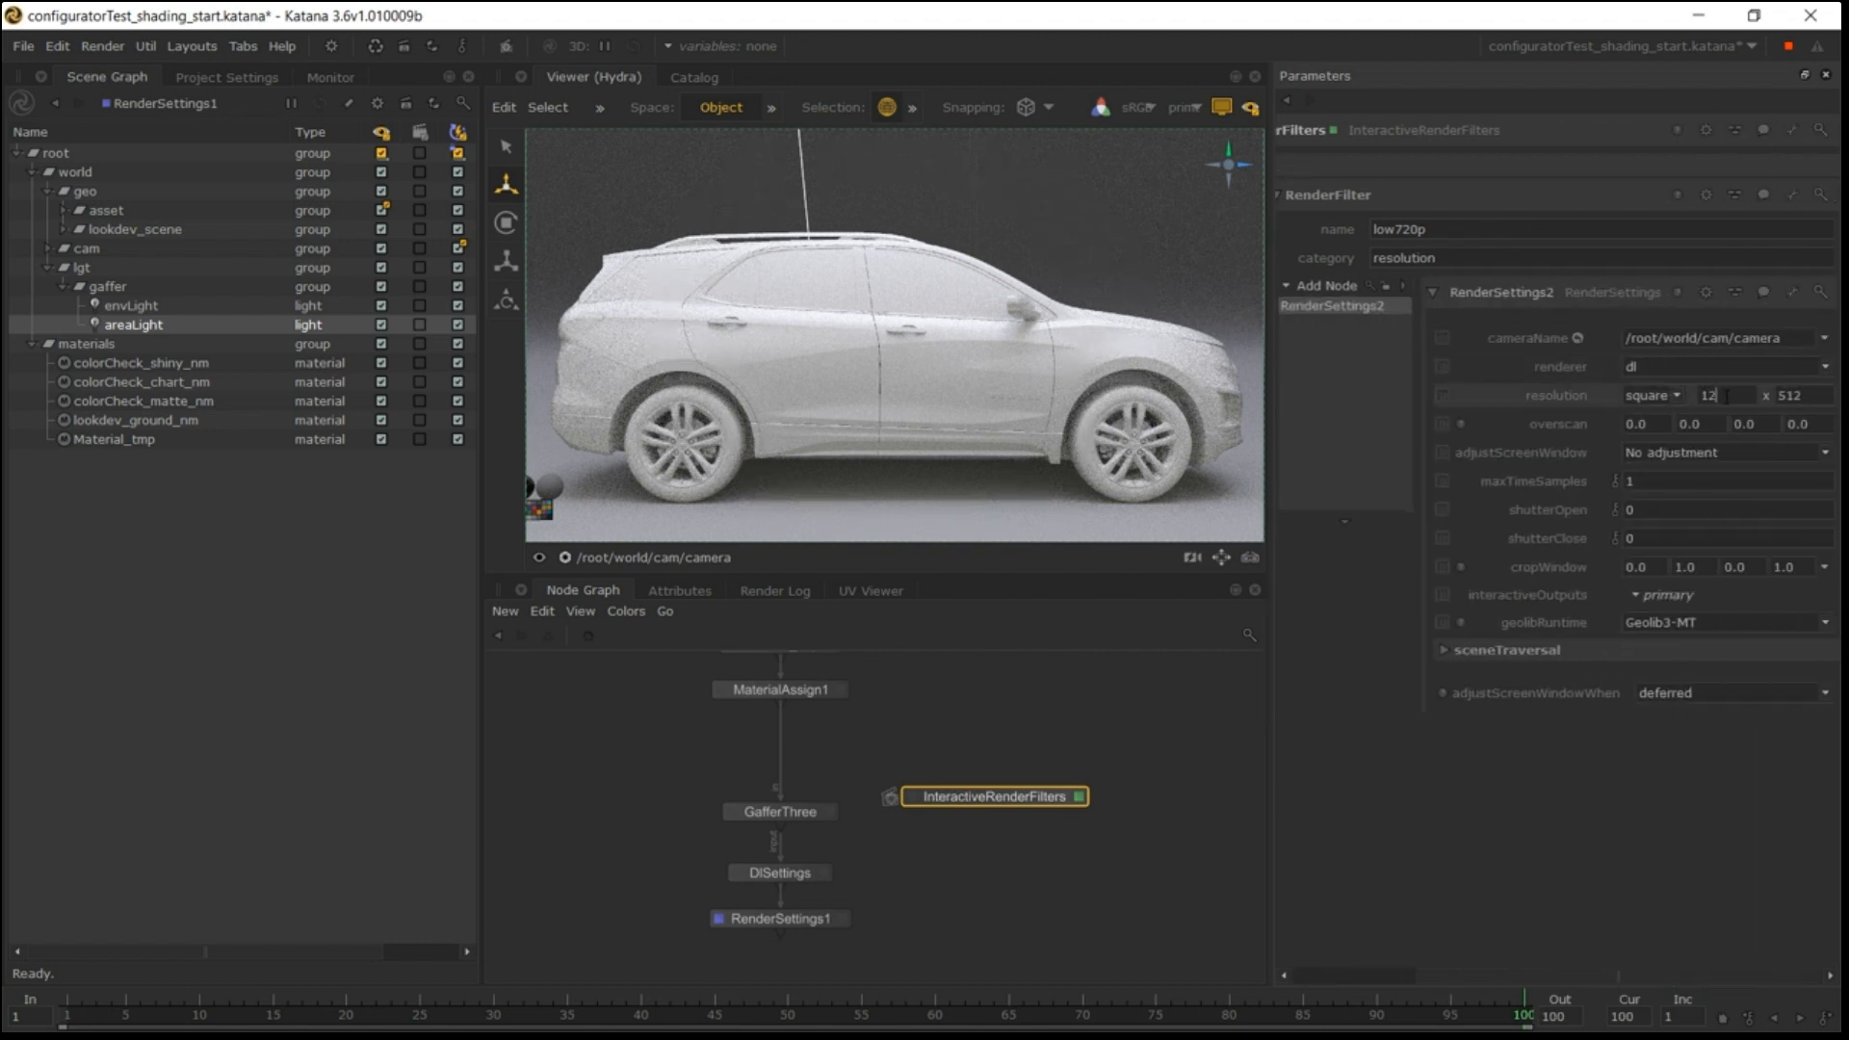
{"action": "double_click", "coordinate": [1782, 397]}
{"action": "type", "text": "720"}
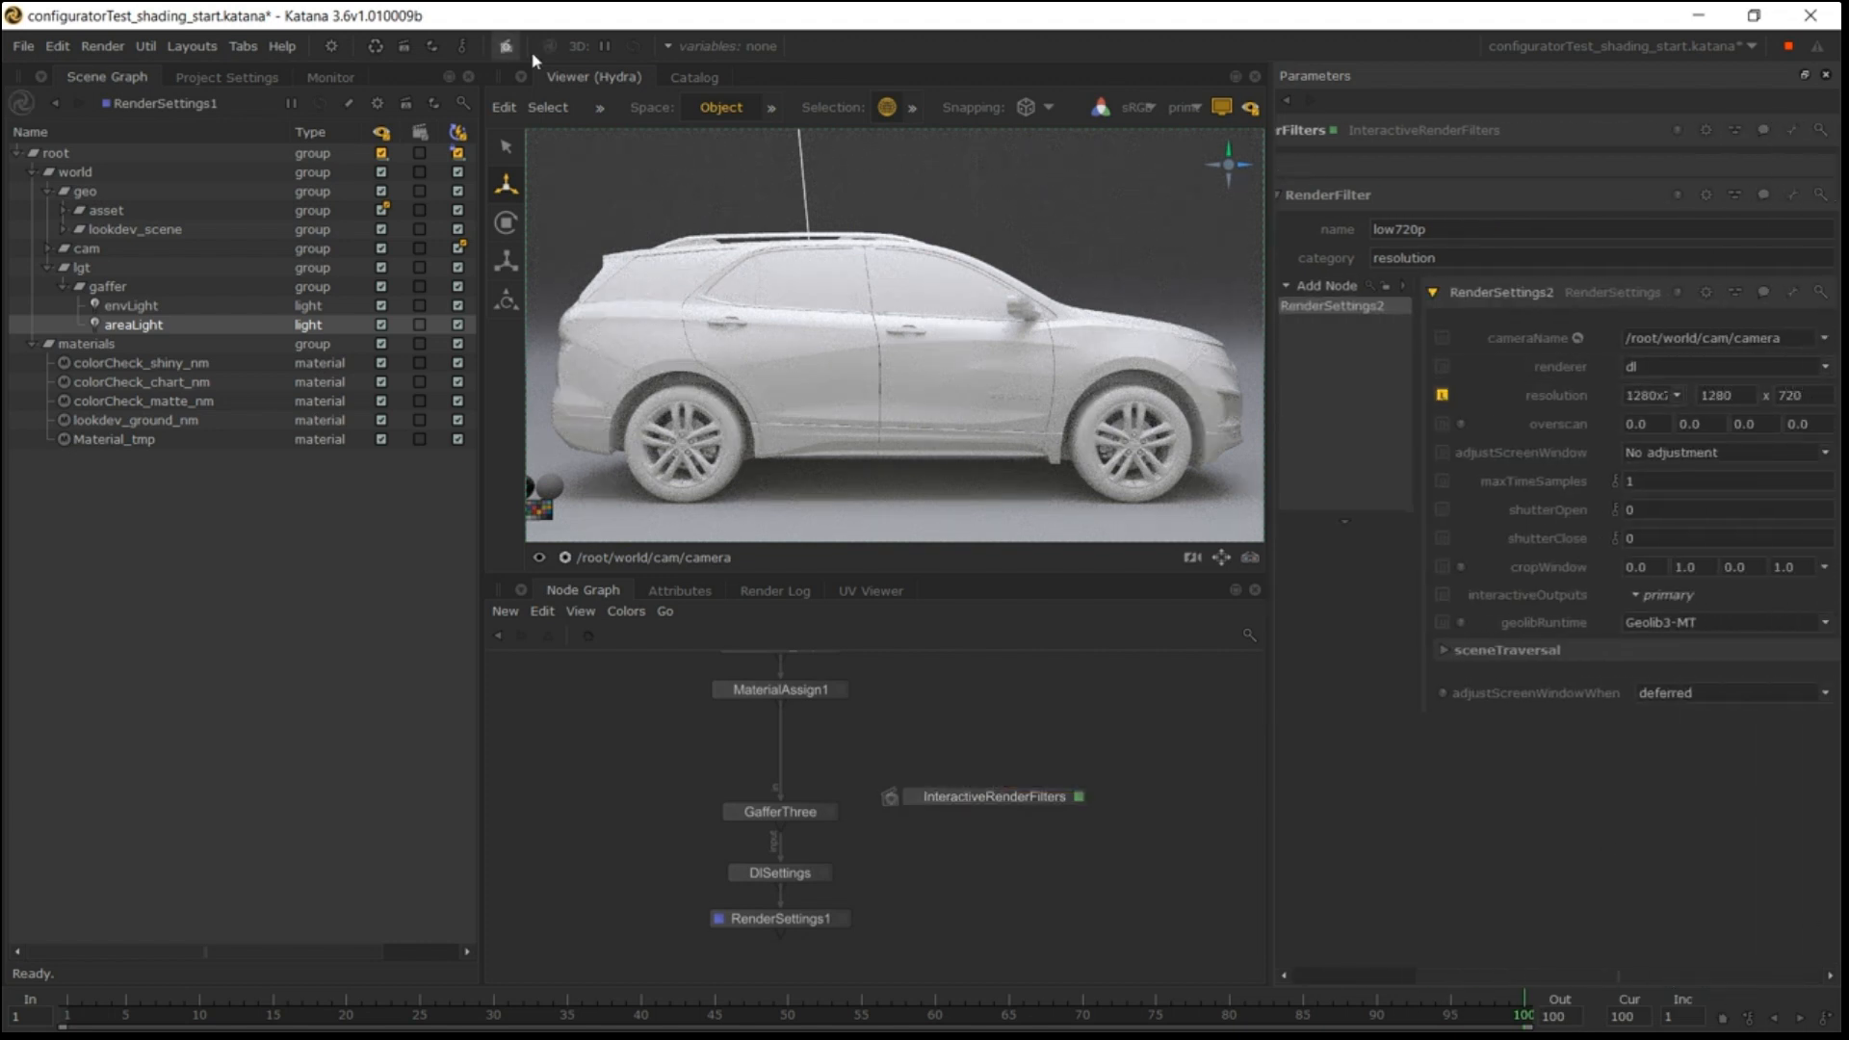
{"action": "left_click", "coordinate": [505, 46]}
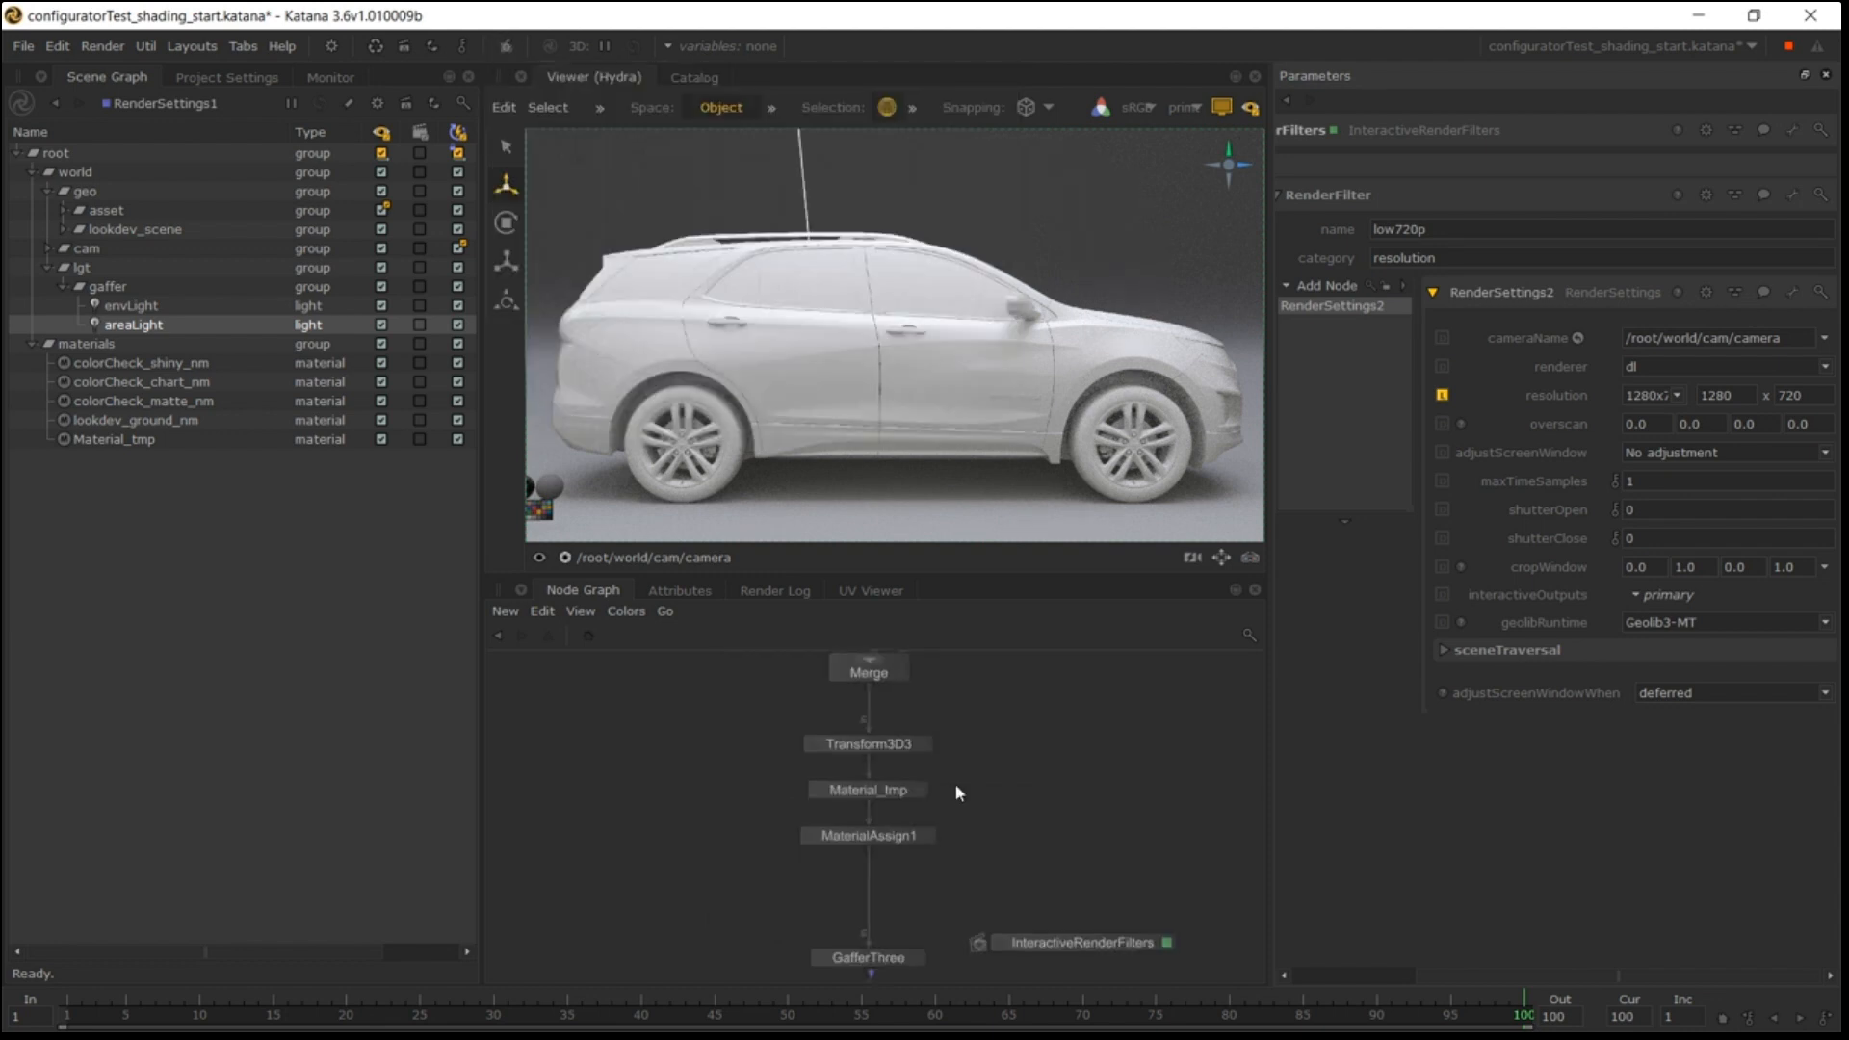
Make room below Transform3D3 and insert an AttributeSet node between it and Material_tmp.
{"action": "left_click_drag", "start_coordinate": [955, 778], "coordinate": [849, 849]}
{"action": "left_click_drag", "start_coordinate": [875, 789], "coordinate": [878, 824]}
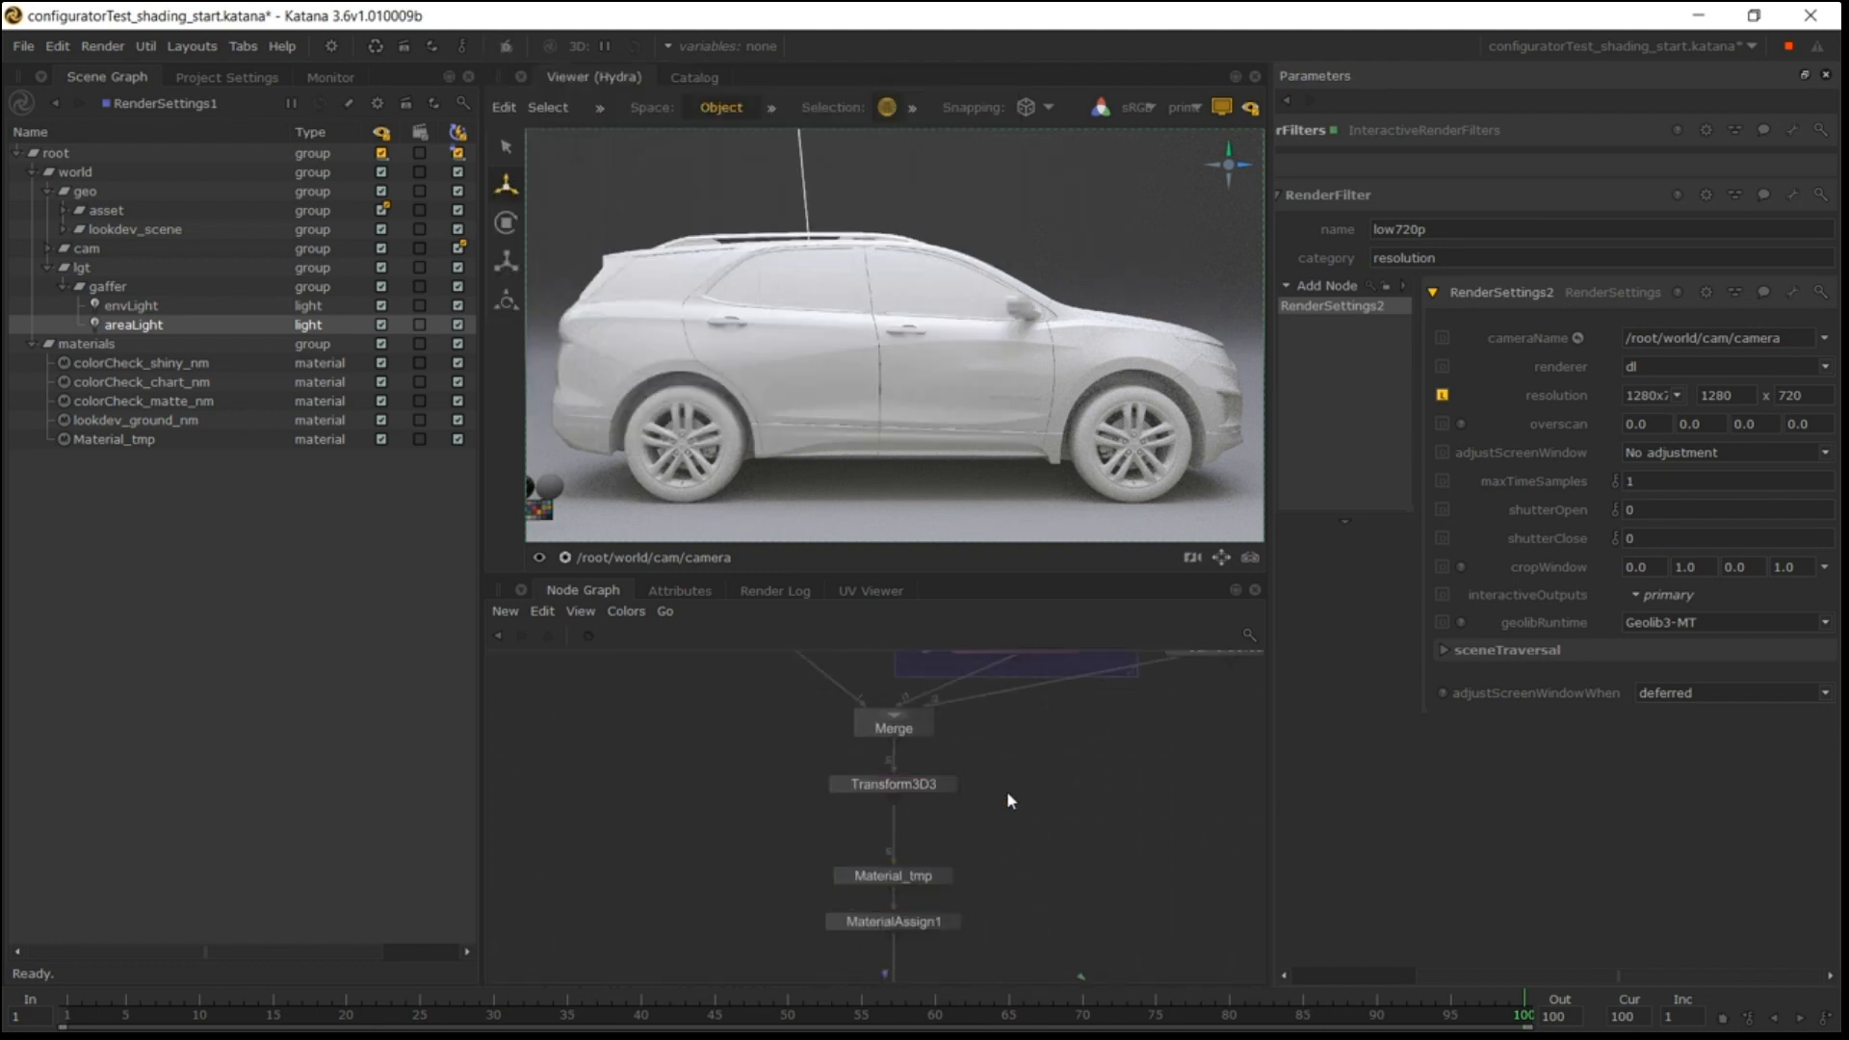
{"action": "key", "text": "Tab"}
{"action": "left_click", "coordinate": [924, 917]}
{"action": "left_click", "coordinate": [909, 833]}
{"action": "left_click_drag", "start_coordinate": [907, 829], "coordinate": [907, 819]}
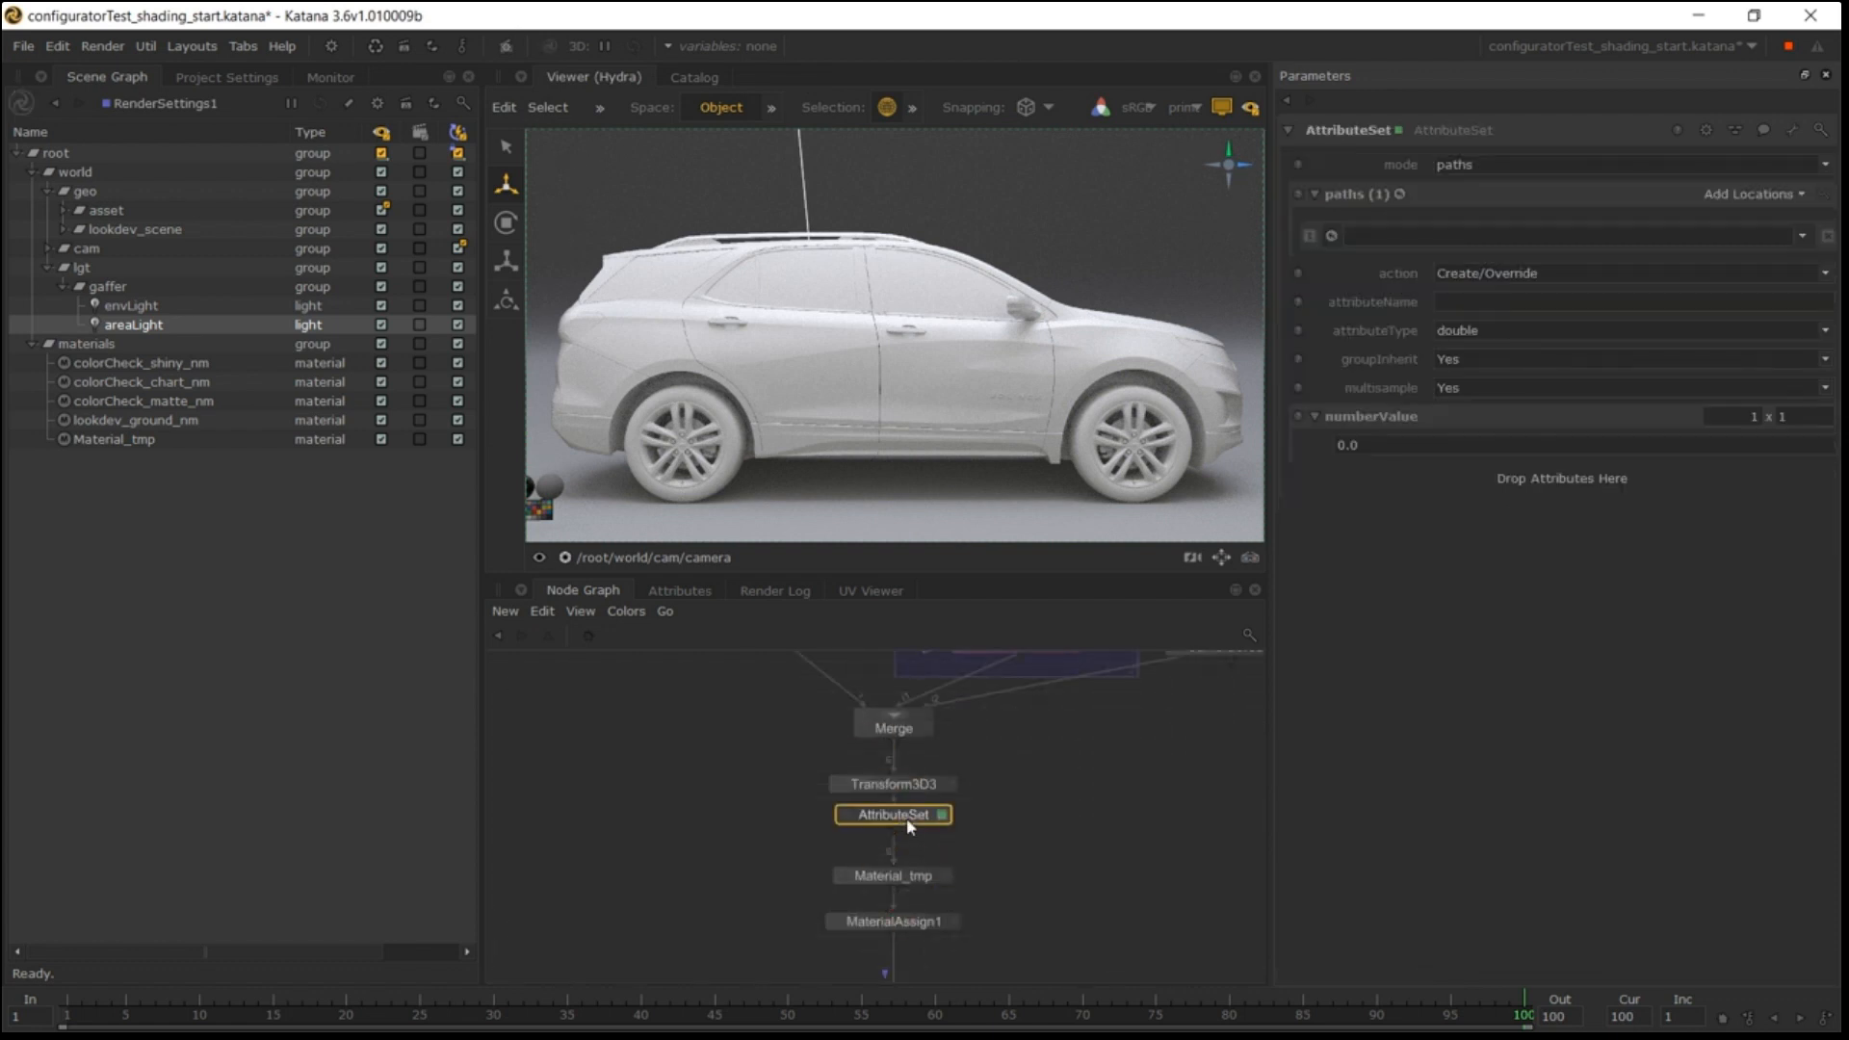
Set the AttributeSet attribute name to type, its attribute type to string and its value to subdmesh.
{"action": "left_click", "coordinate": [1494, 299]}
{"action": "type", "text": "type"}
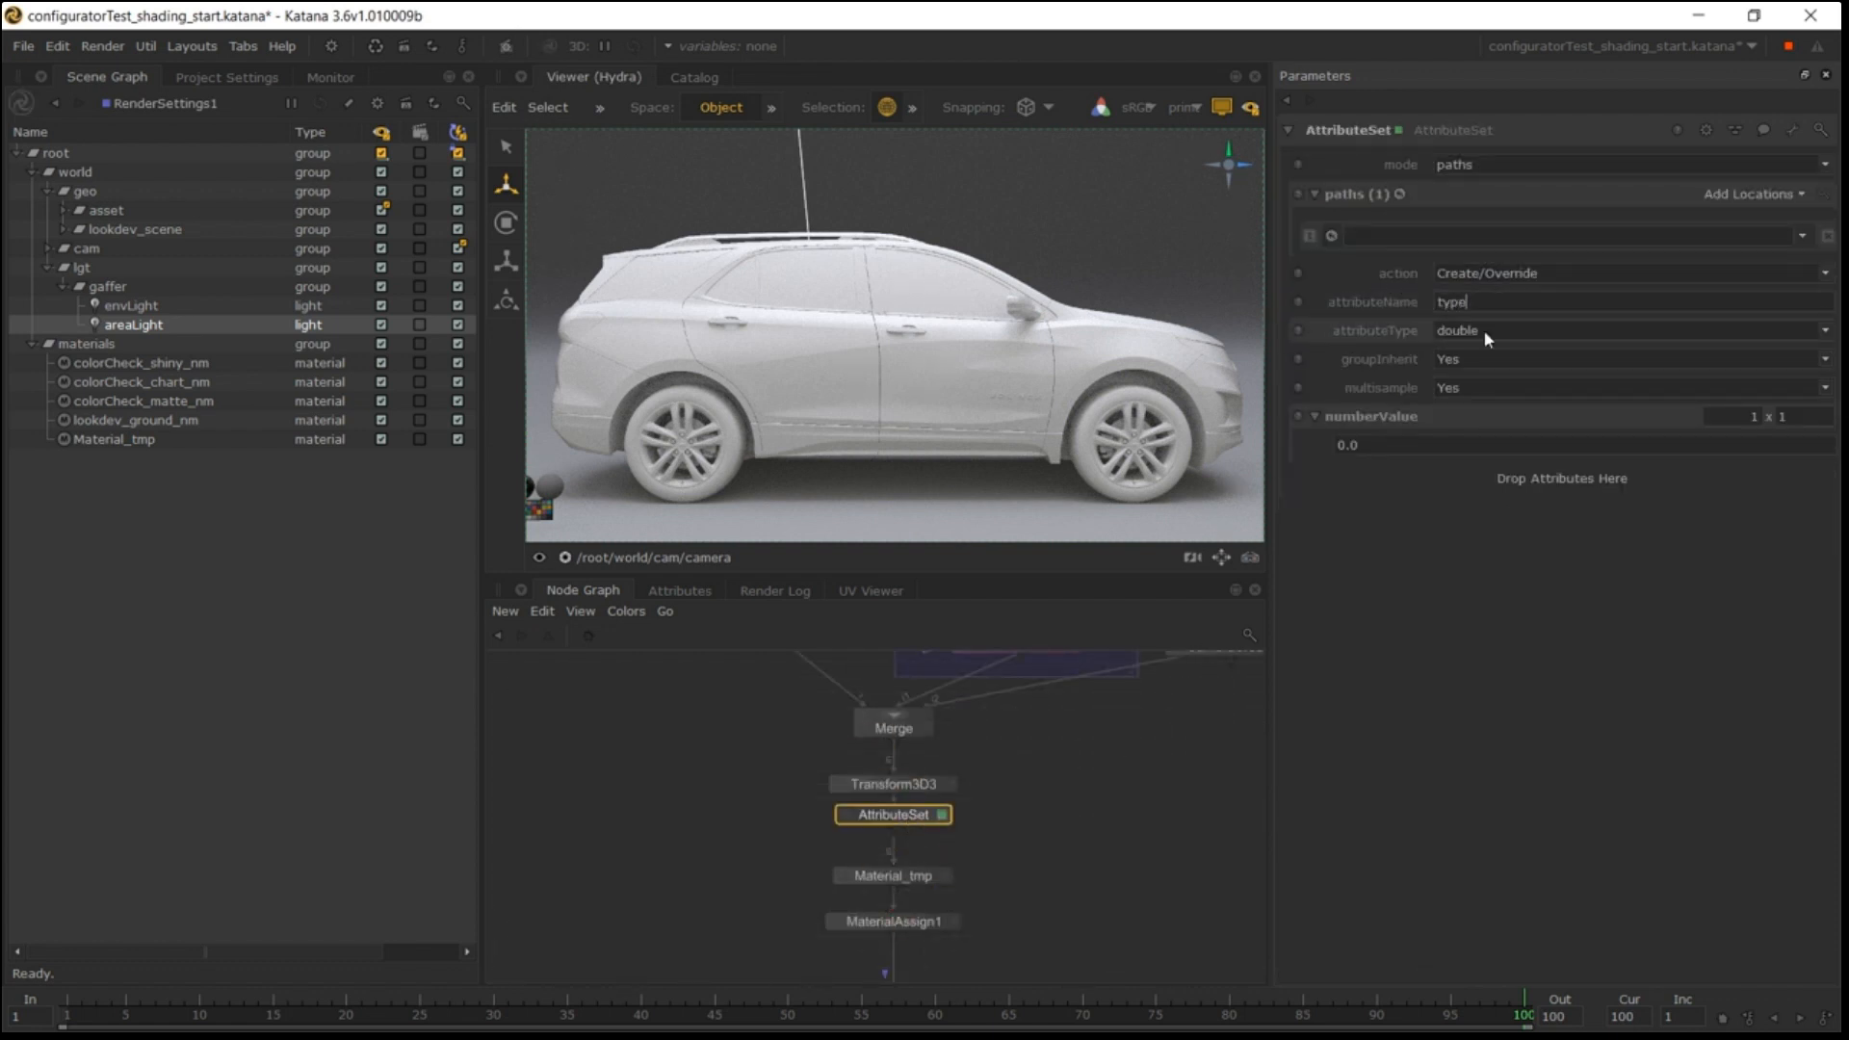
{"action": "left_click", "coordinate": [1494, 331]}
{"action": "left_click", "coordinate": [1477, 401]}
{"action": "key", "text": "Return"}
Expand the whole asset hierarchy in the scene graph and select the undercarriage plastic shape to examine the mesh names and types.
{"action": "left_click", "coordinate": [64, 210]}
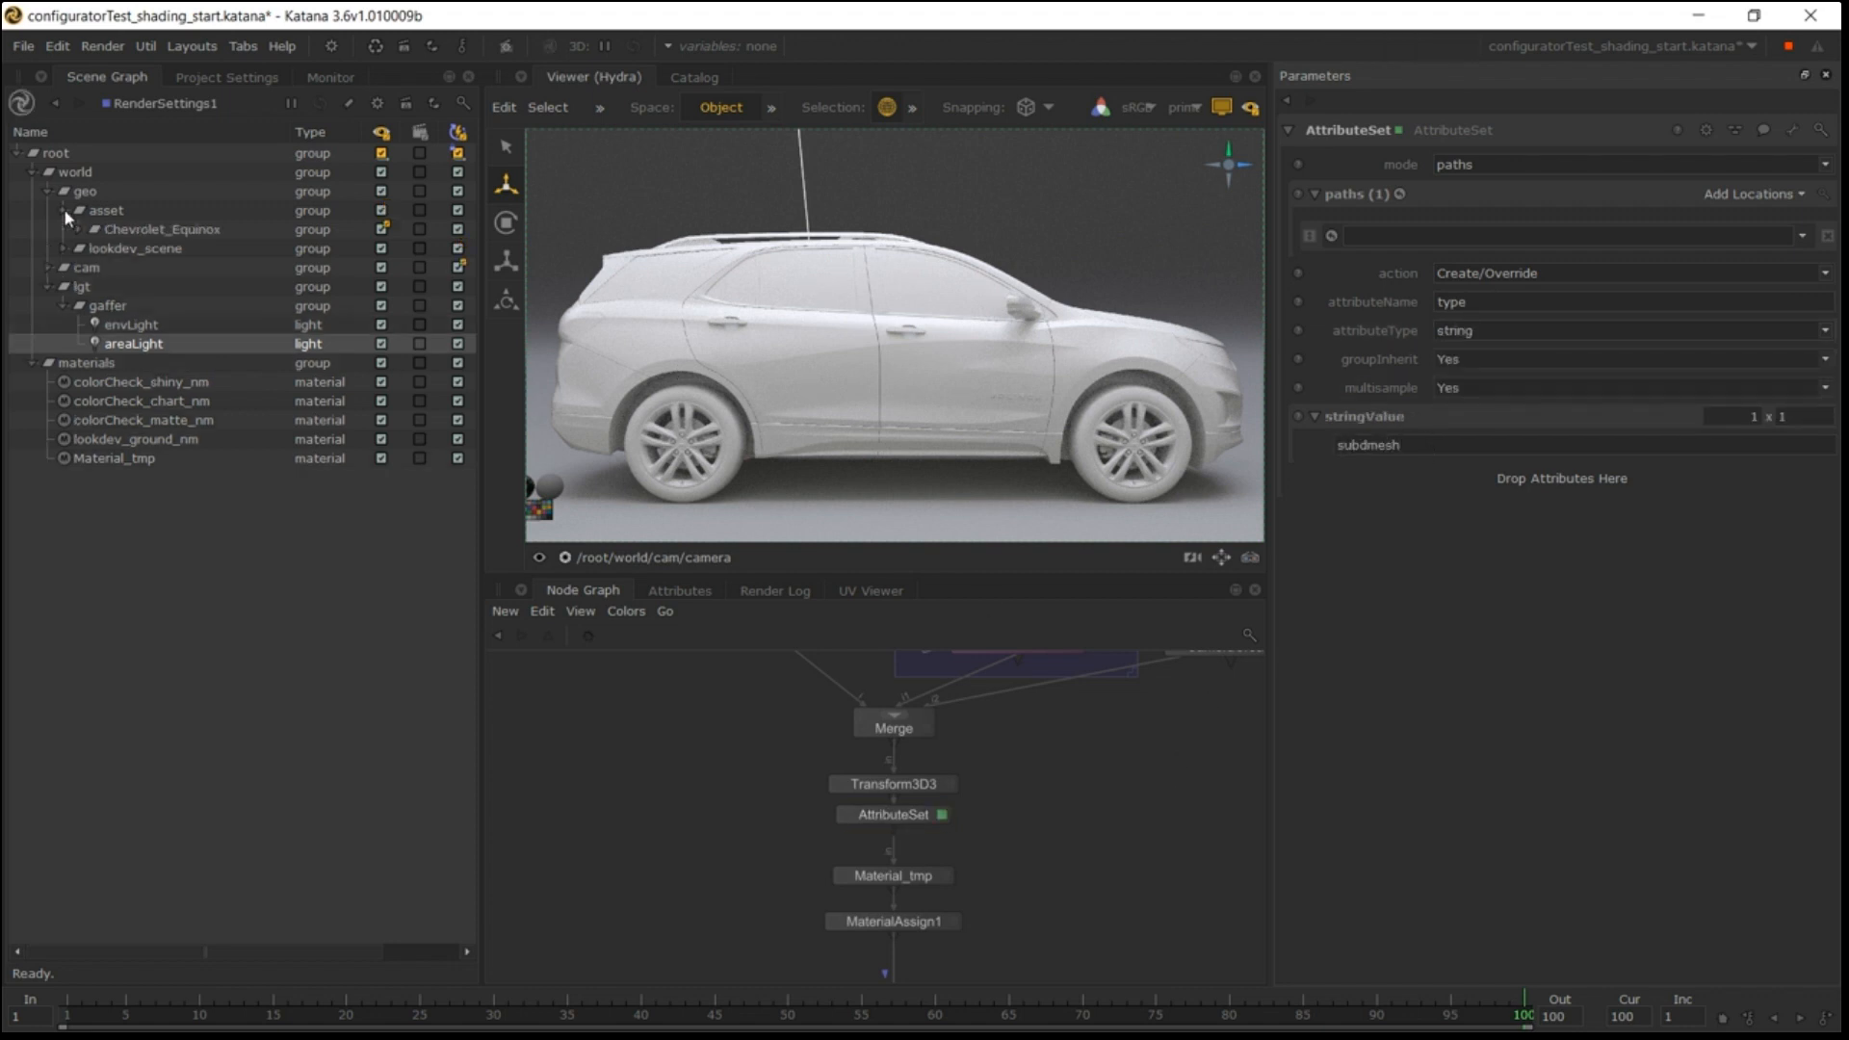
{"action": "double_click", "coordinate": [127, 234]}
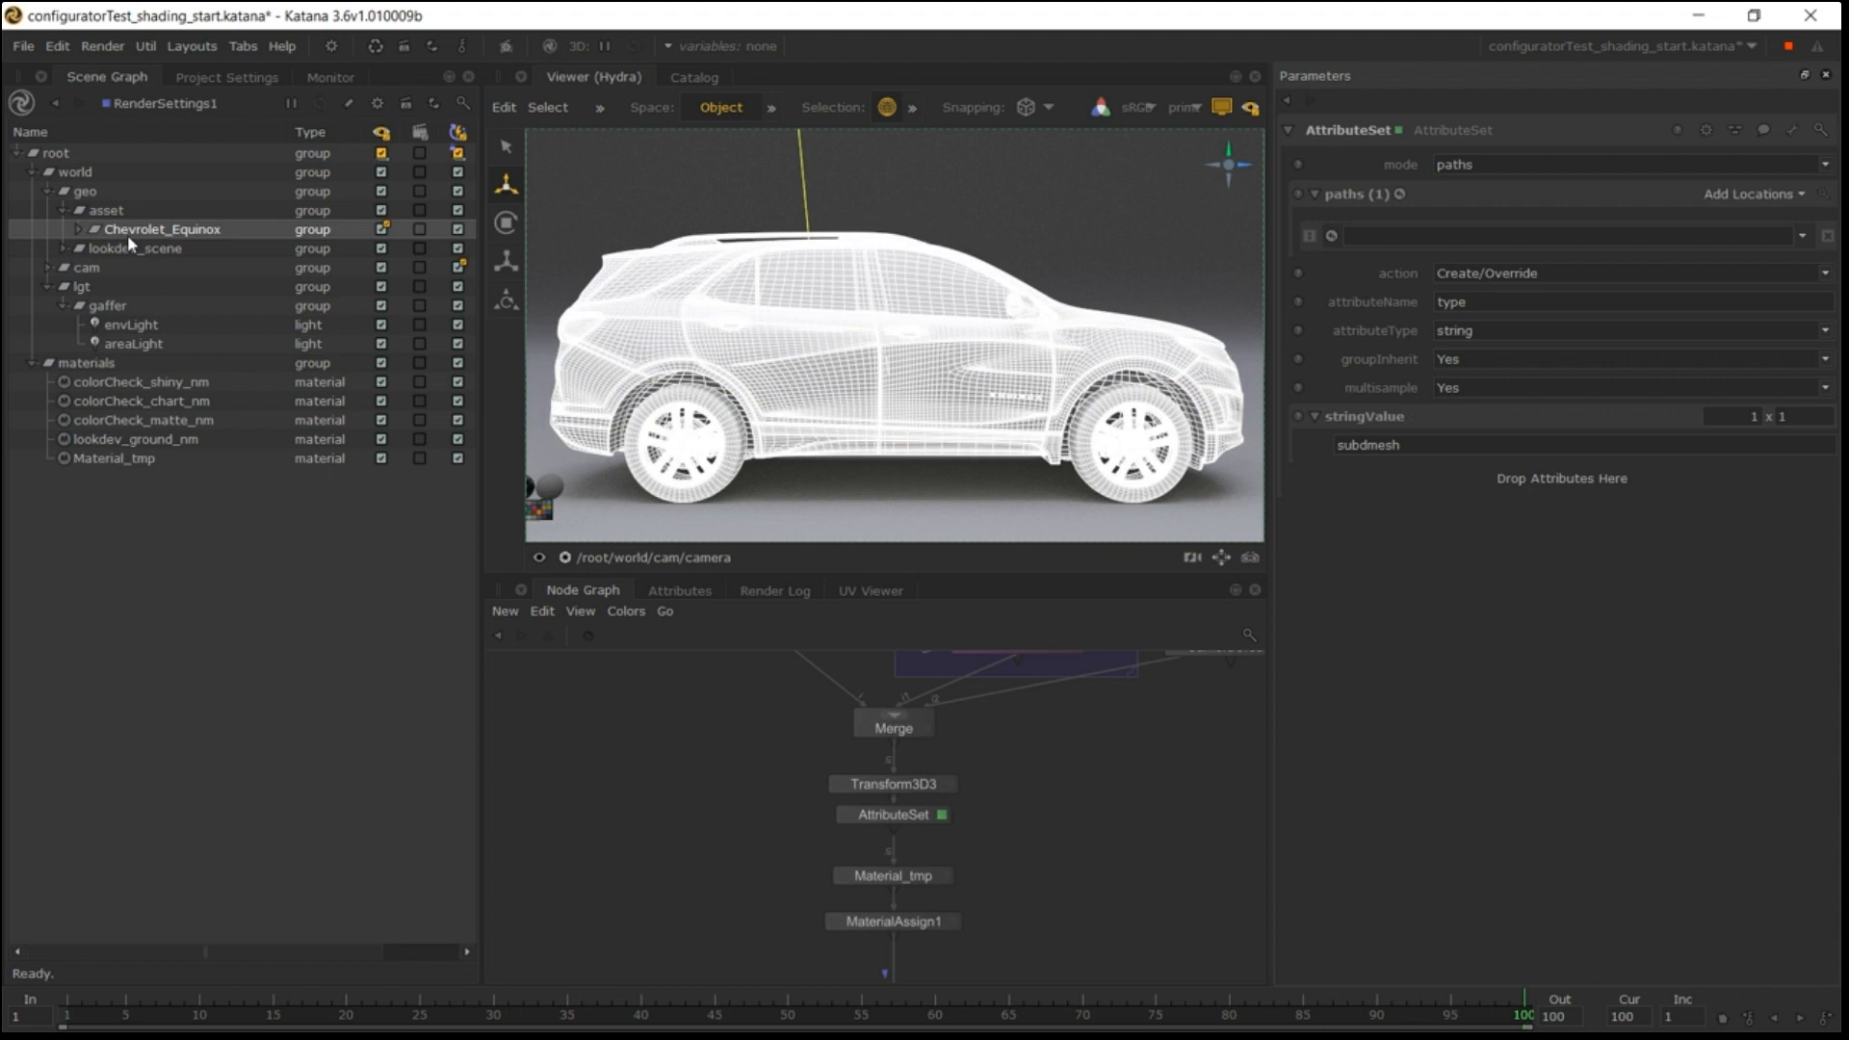
{"action": "left_click", "coordinate": [598, 215]}
{"action": "left_click", "coordinate": [262, 480]}
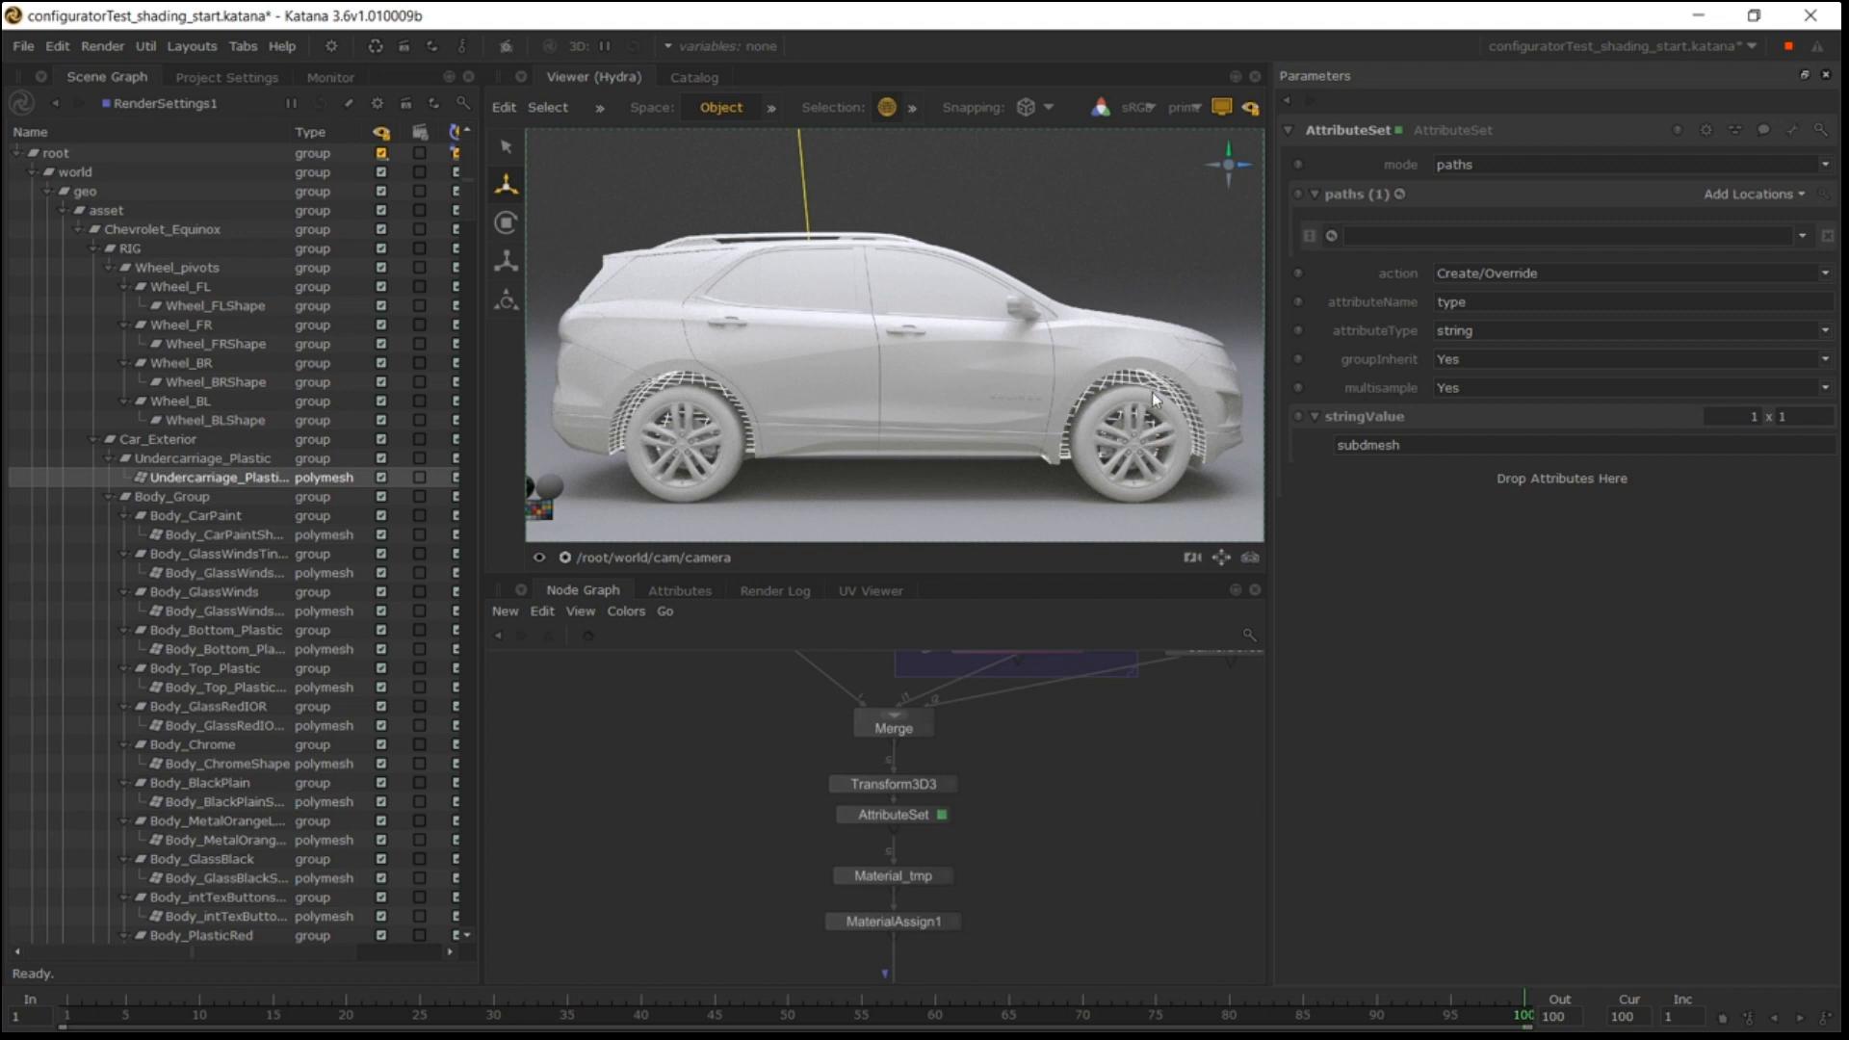
{"action": "scroll", "coordinate": [241, 539], "scroll_direction": "down", "scroll_amount": 1}
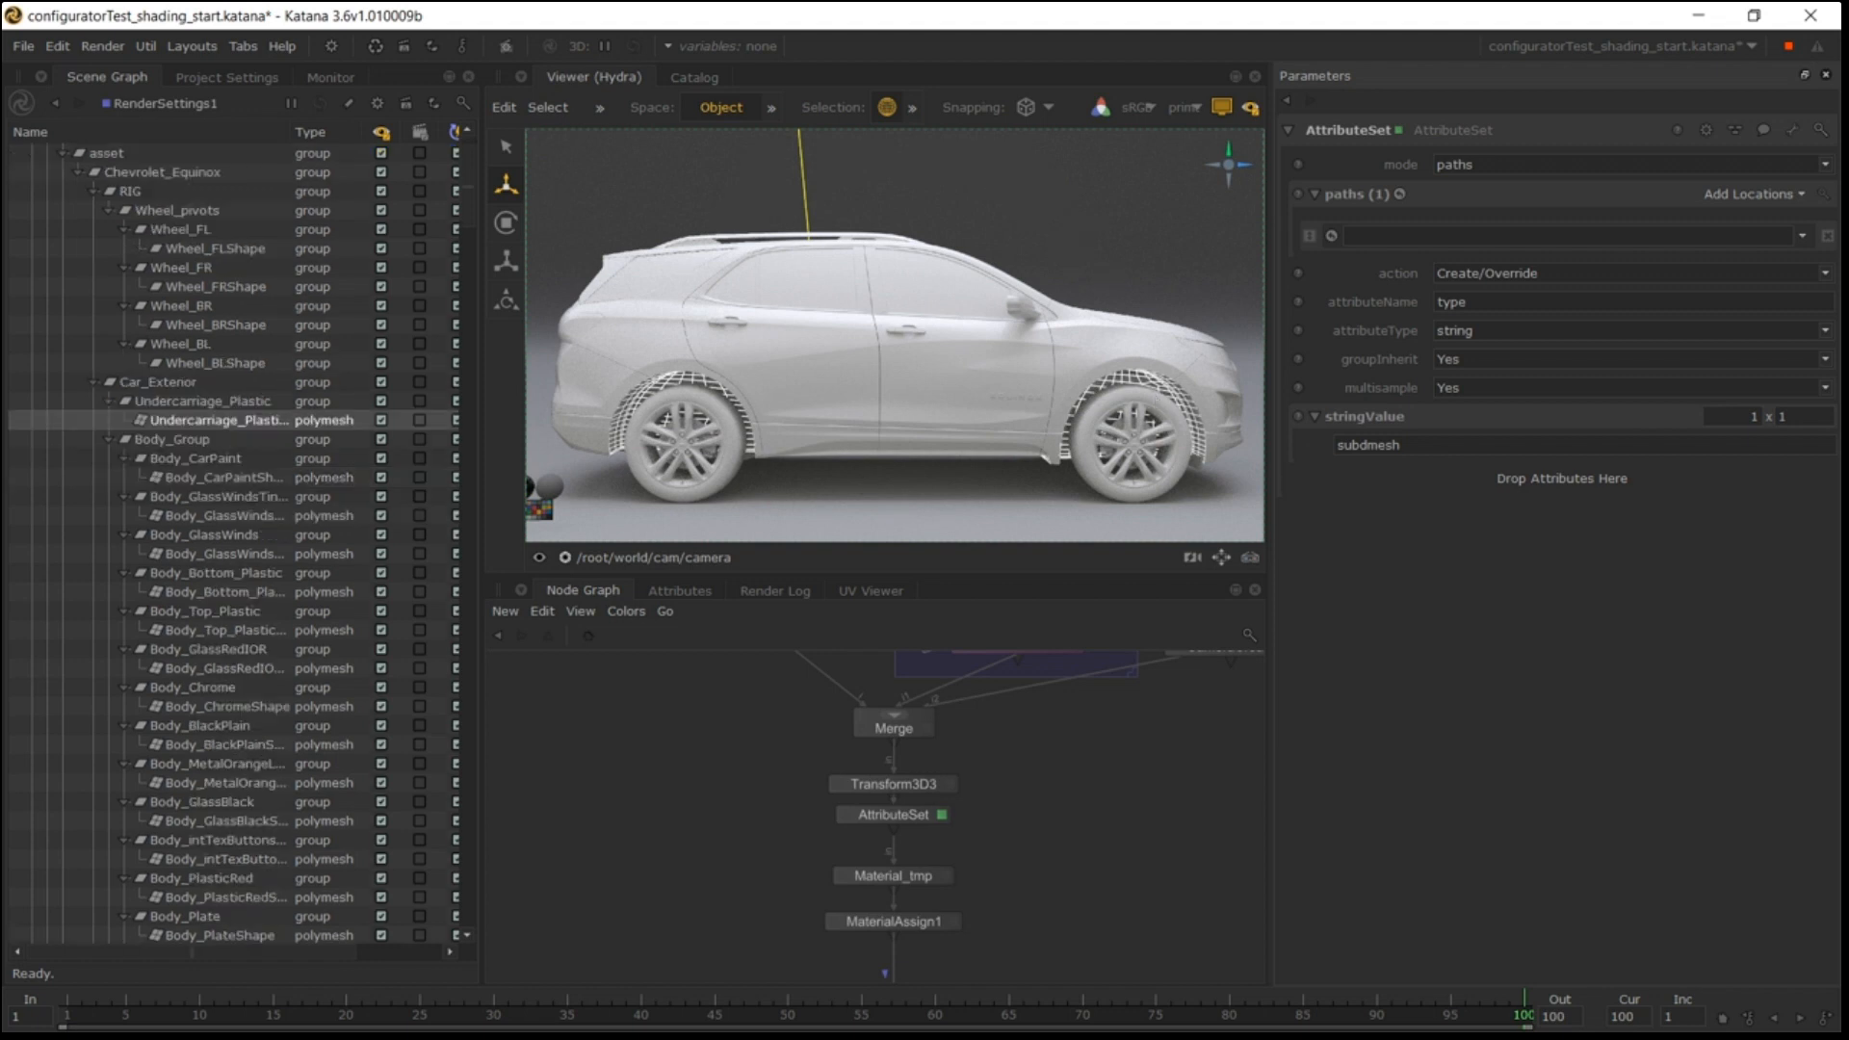
Switch the AttributeSet mode to CEL and add the custom statement /root/world/geo/asset//*Shape*.
{"action": "left_click", "coordinate": [1521, 161]}
{"action": "left_click", "coordinate": [1509, 199]}
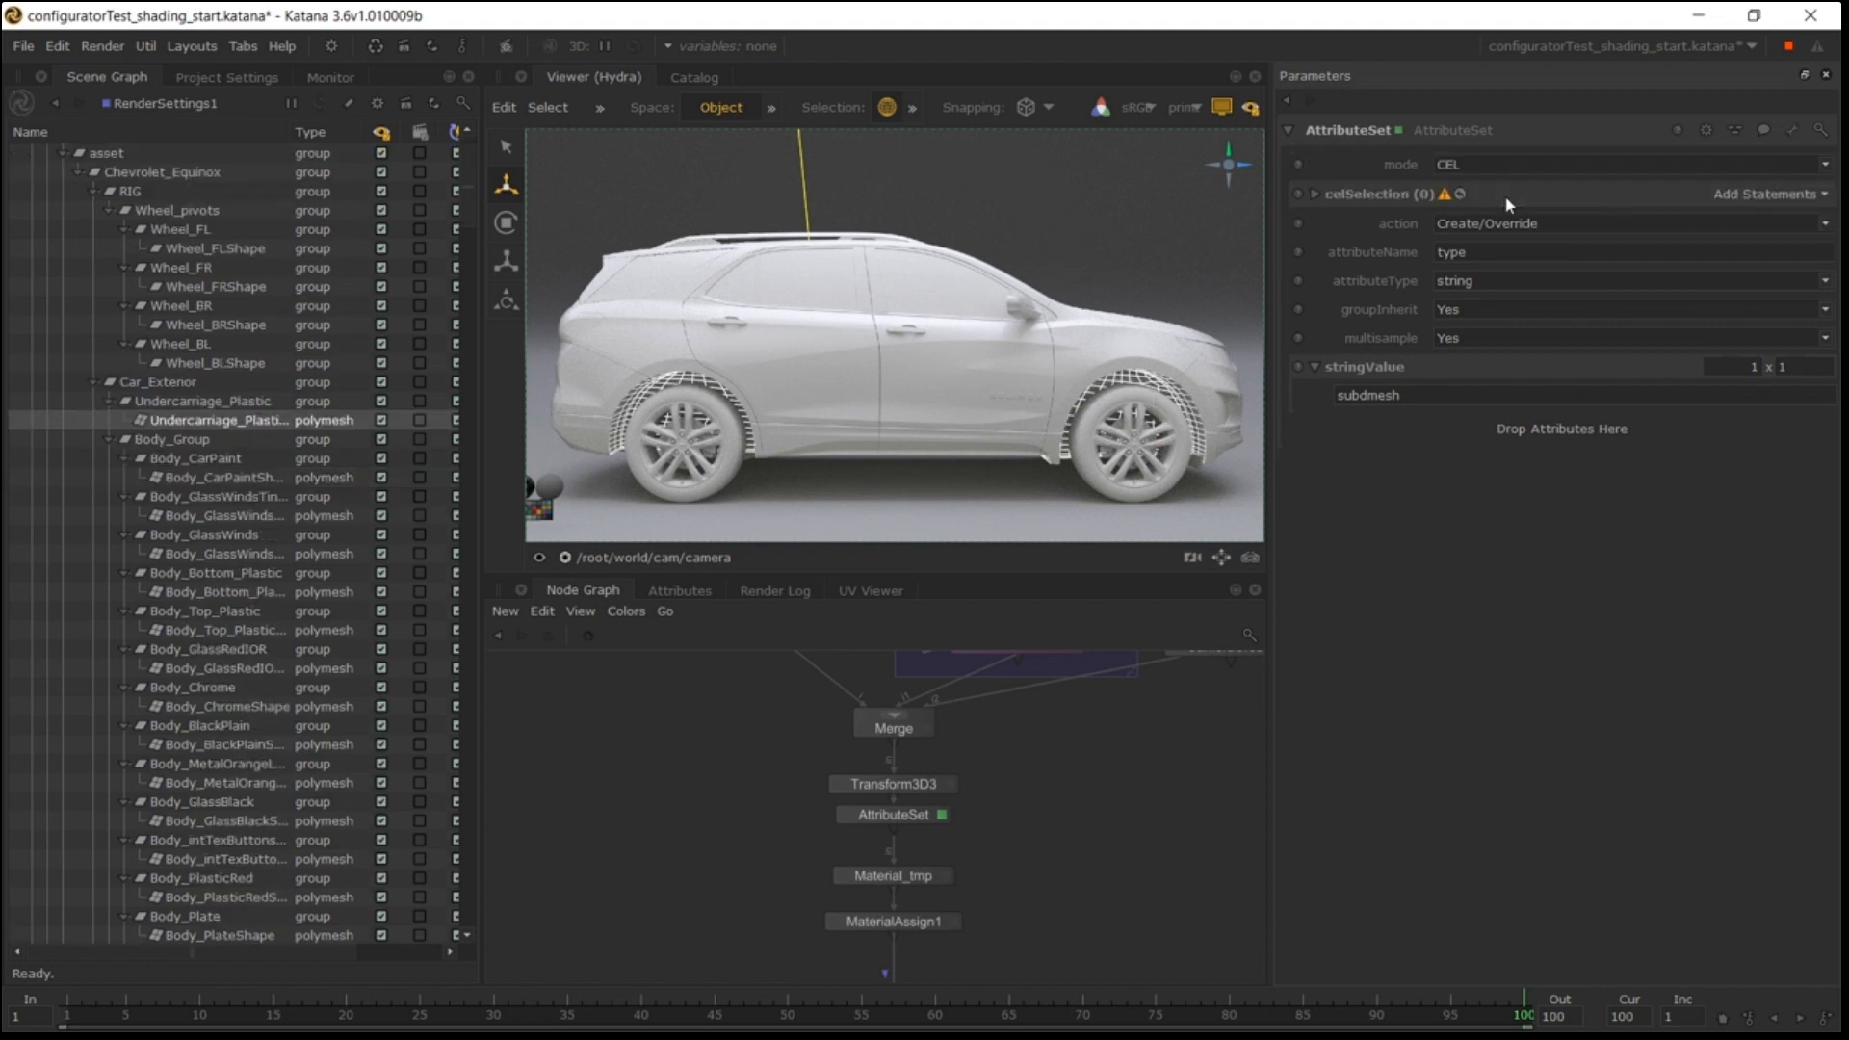
{"action": "left_click", "coordinate": [1737, 196]}
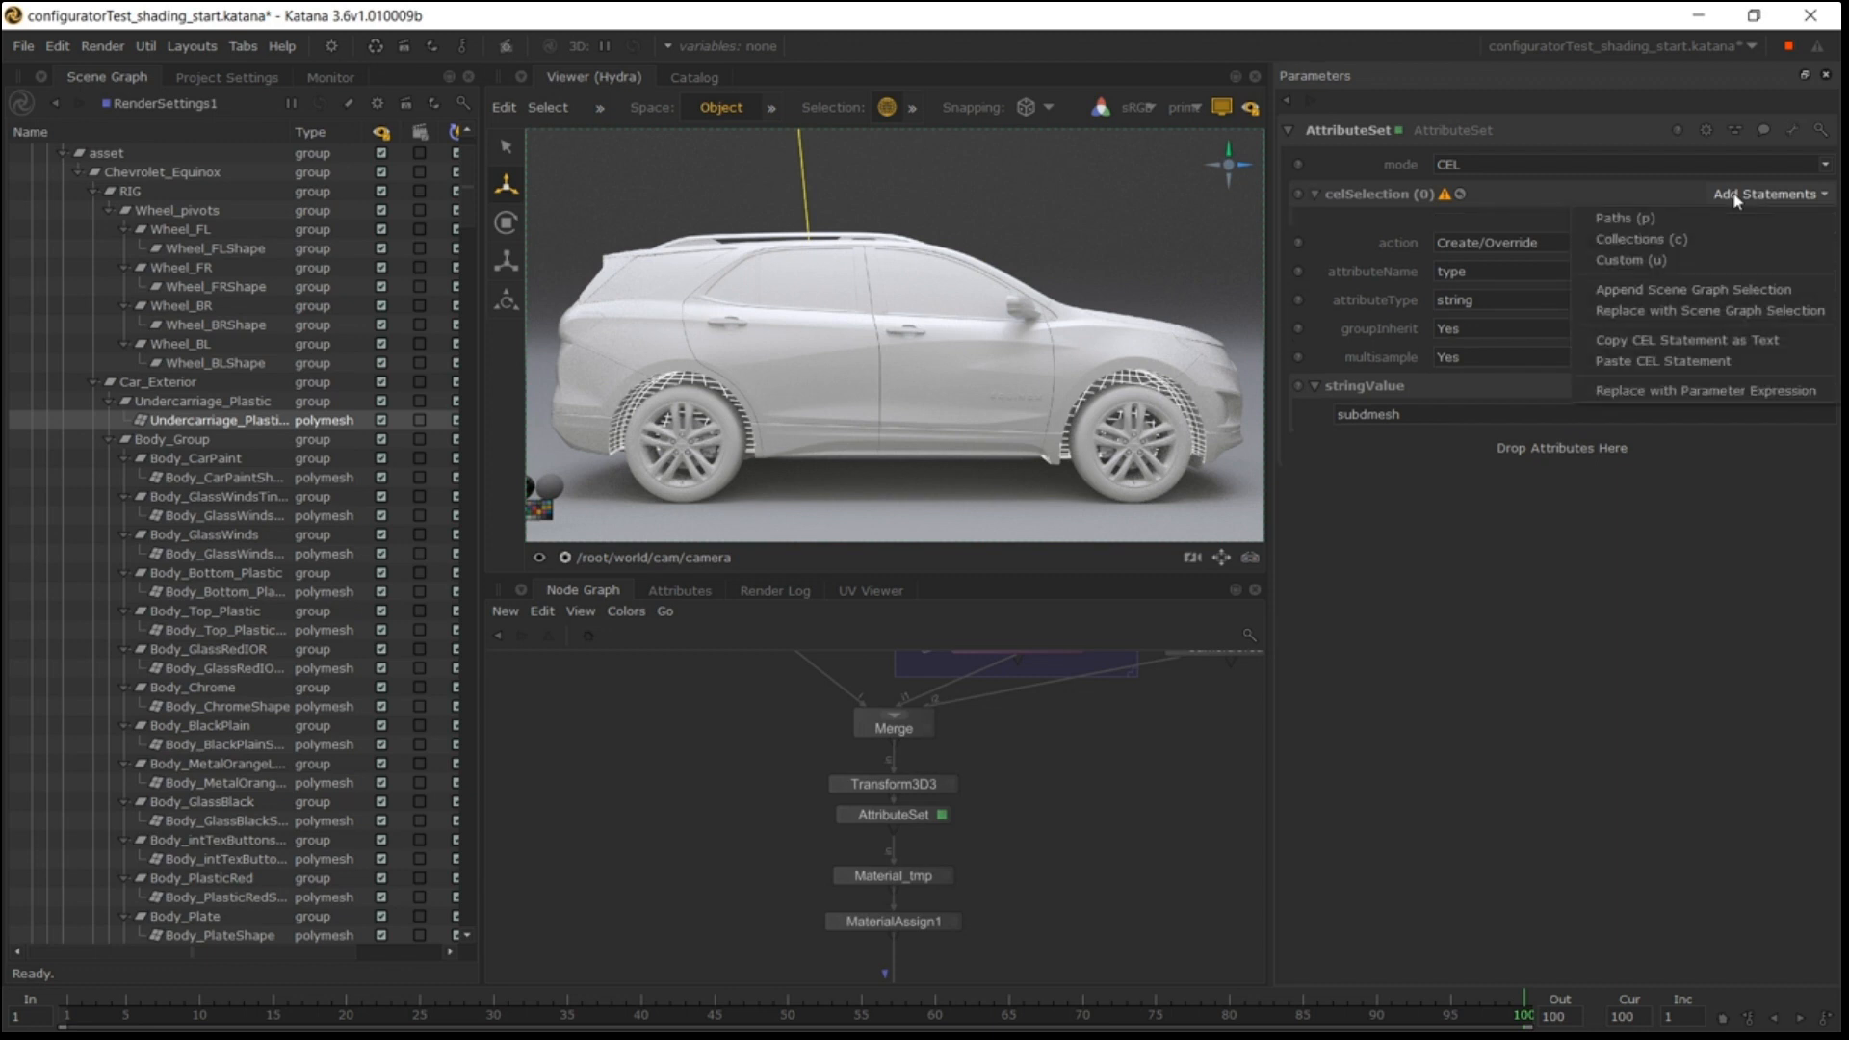
{"action": "left_click", "coordinate": [1679, 260]}
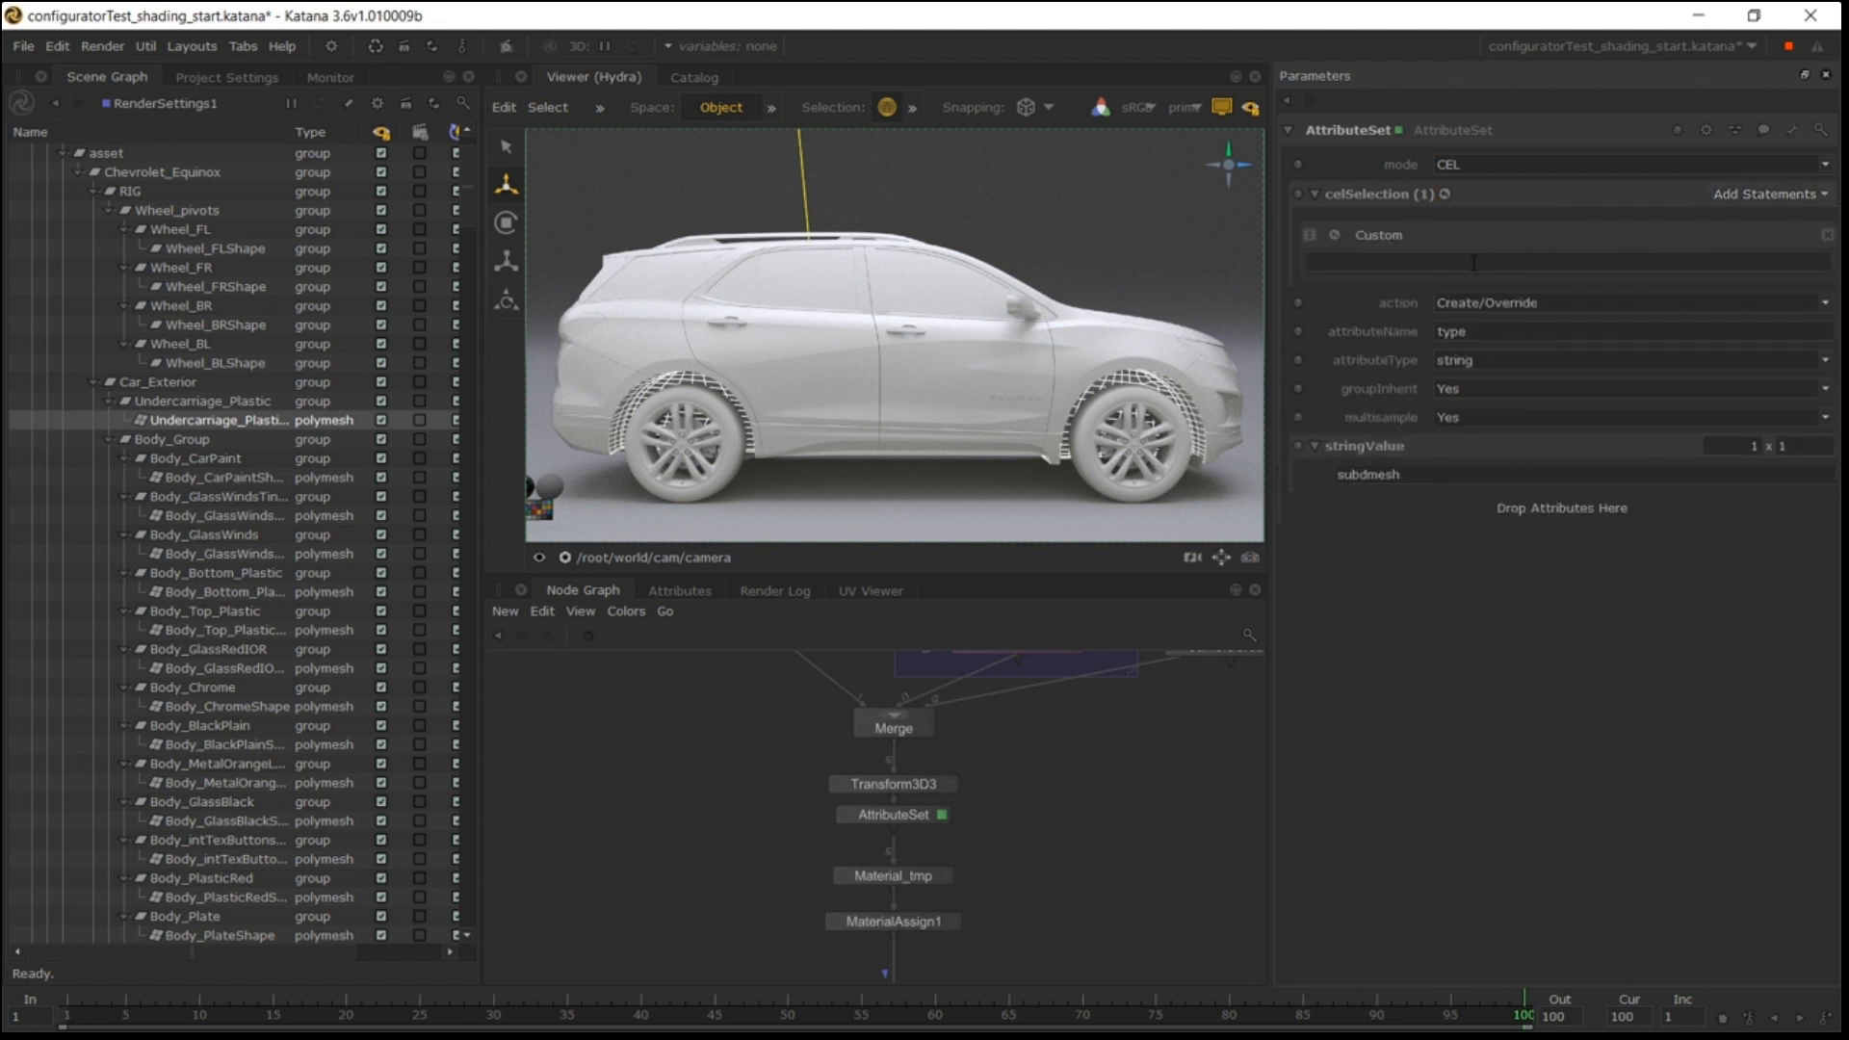
{"action": "scroll", "coordinate": [188, 380], "scroll_direction": "up", "scroll_amount": 1}
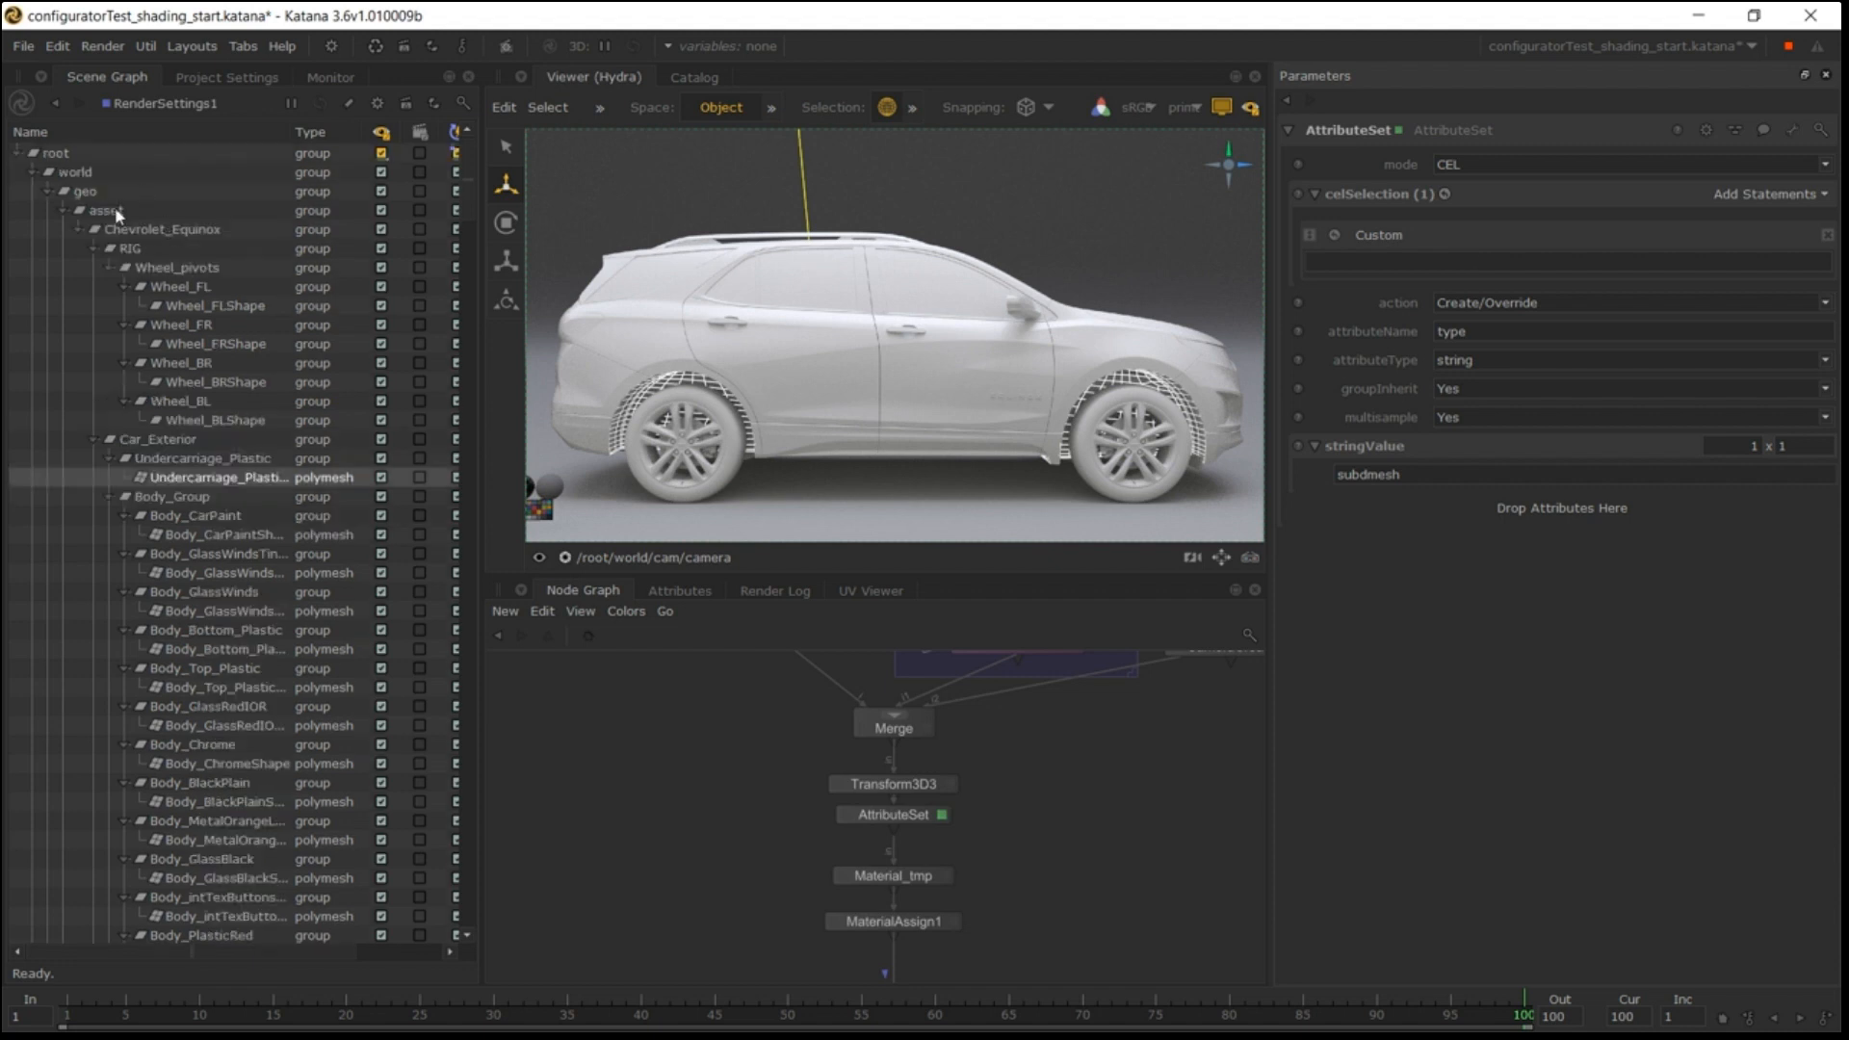
{"action": "left_click_drag", "start_coordinate": [115, 212], "coordinate": [1396, 262]}
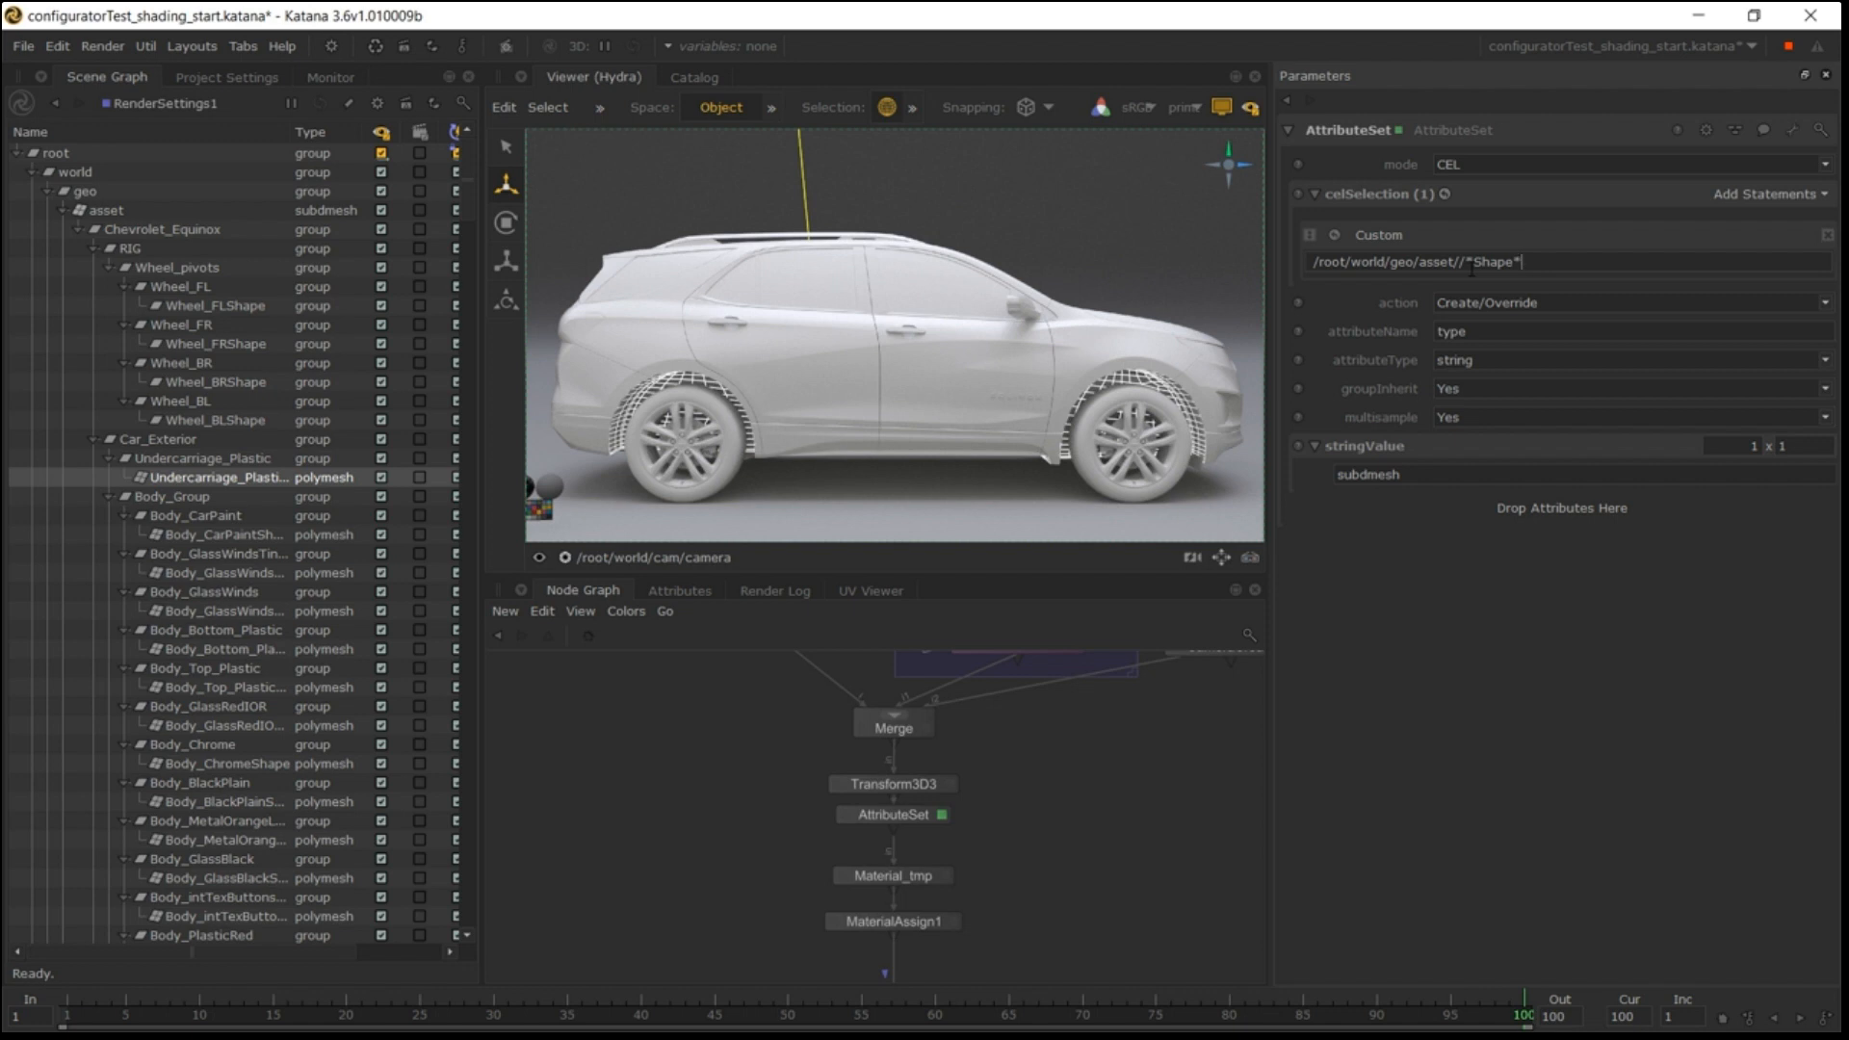
{"action": "key", "text": "Return"}
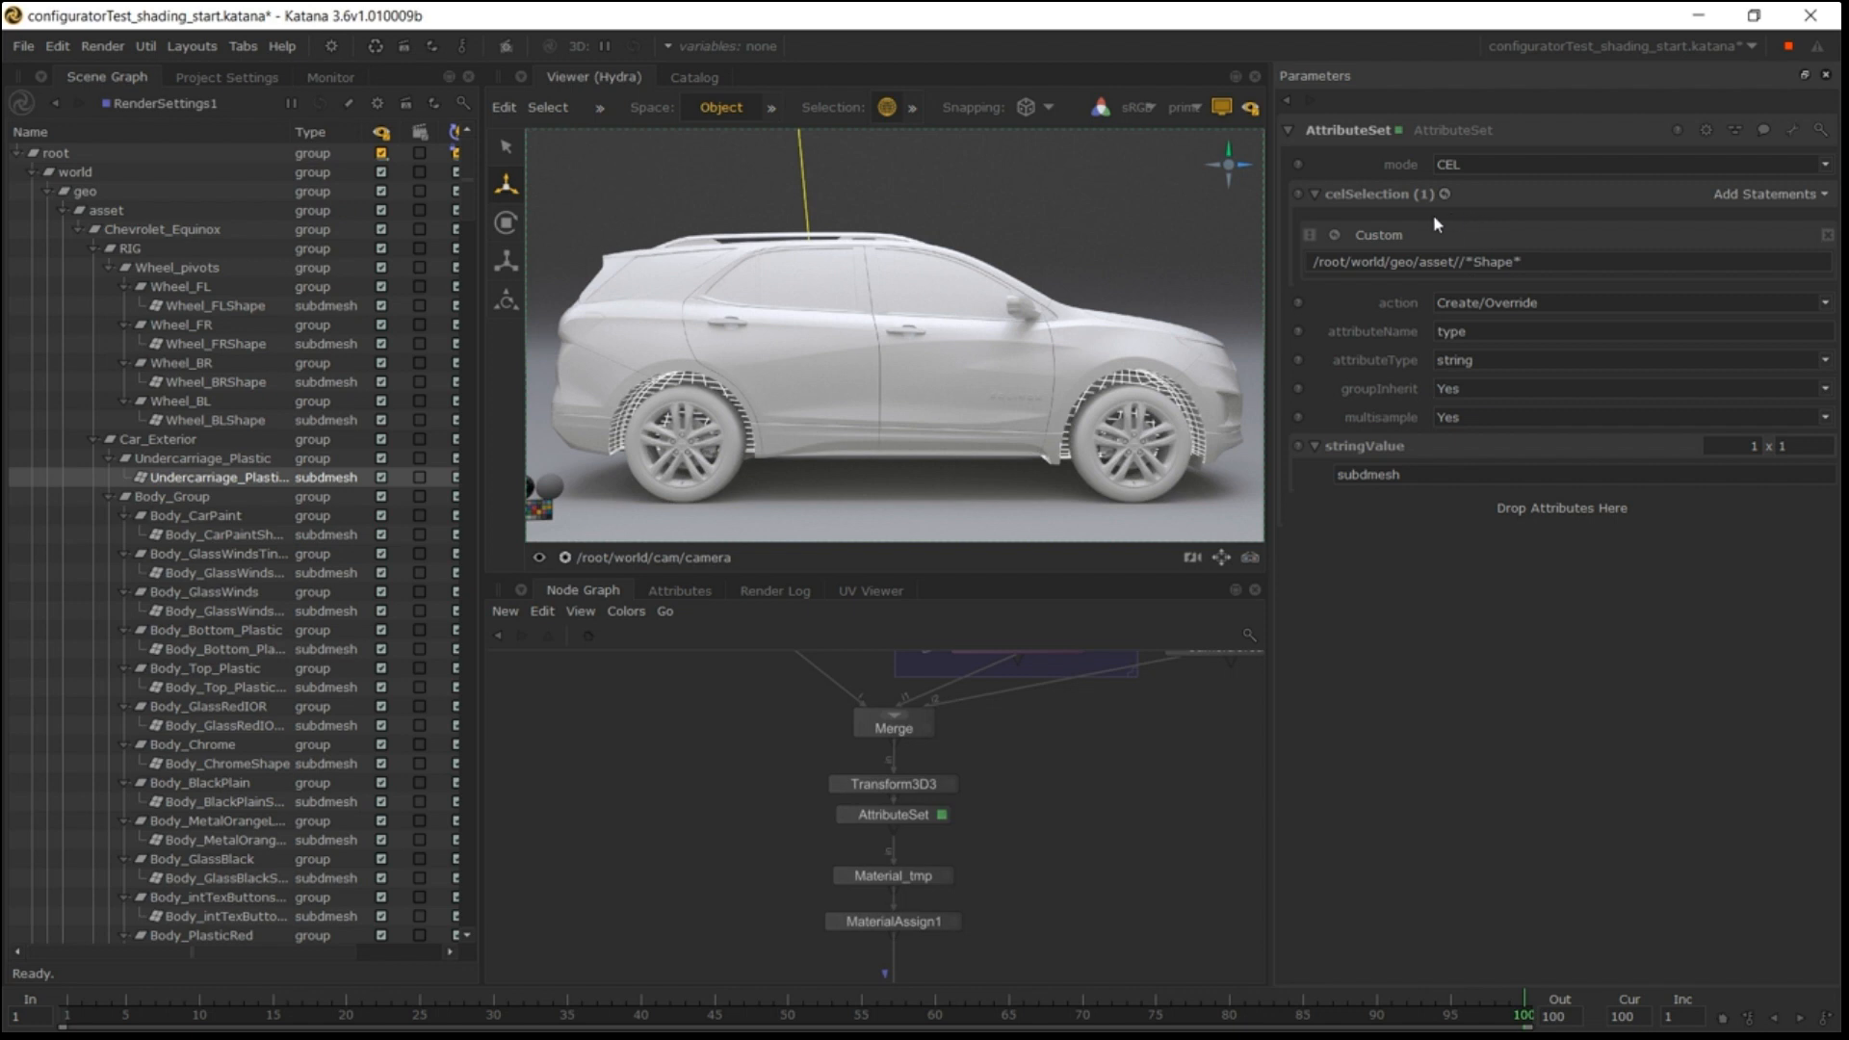
Select the custom CEL statement's matching locations in the scene graph and rename the AttributeSet node to AttributeSet_subdmesh.
{"action": "left_click", "coordinate": [1335, 235]}
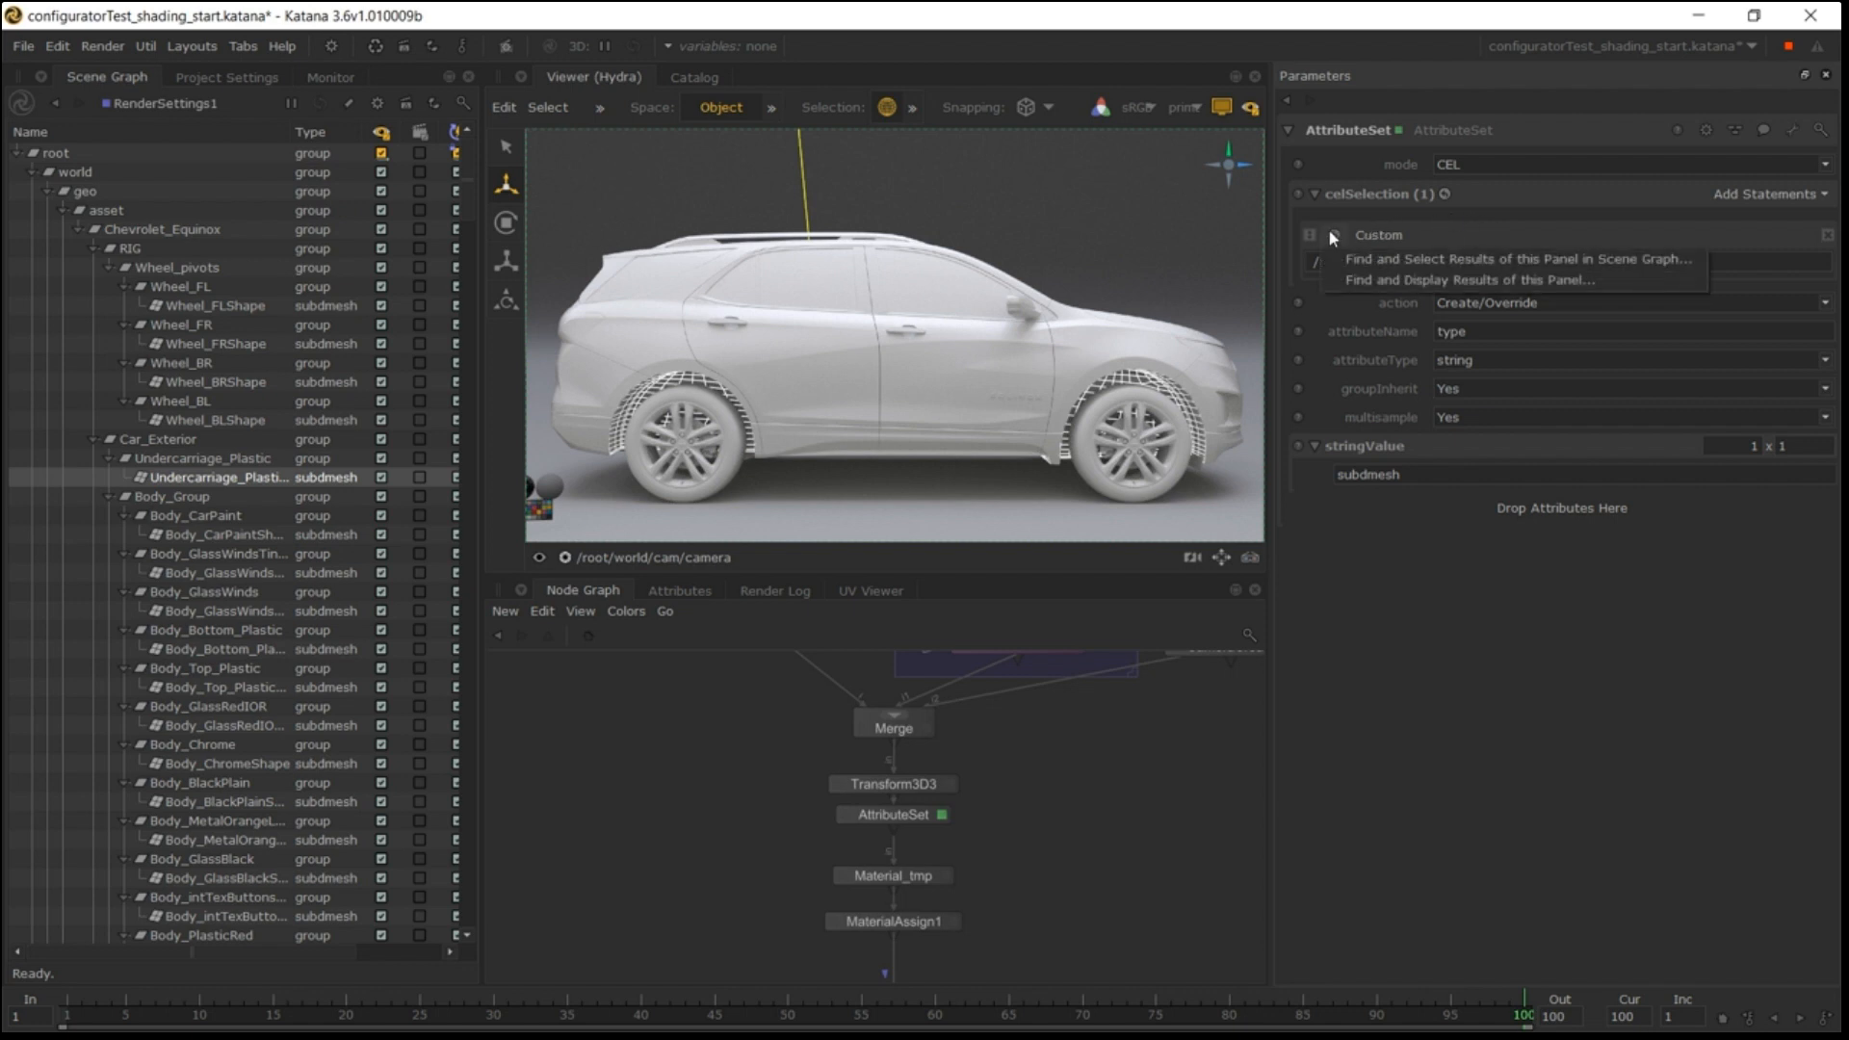
{"action": "left_click", "coordinate": [1378, 262]}
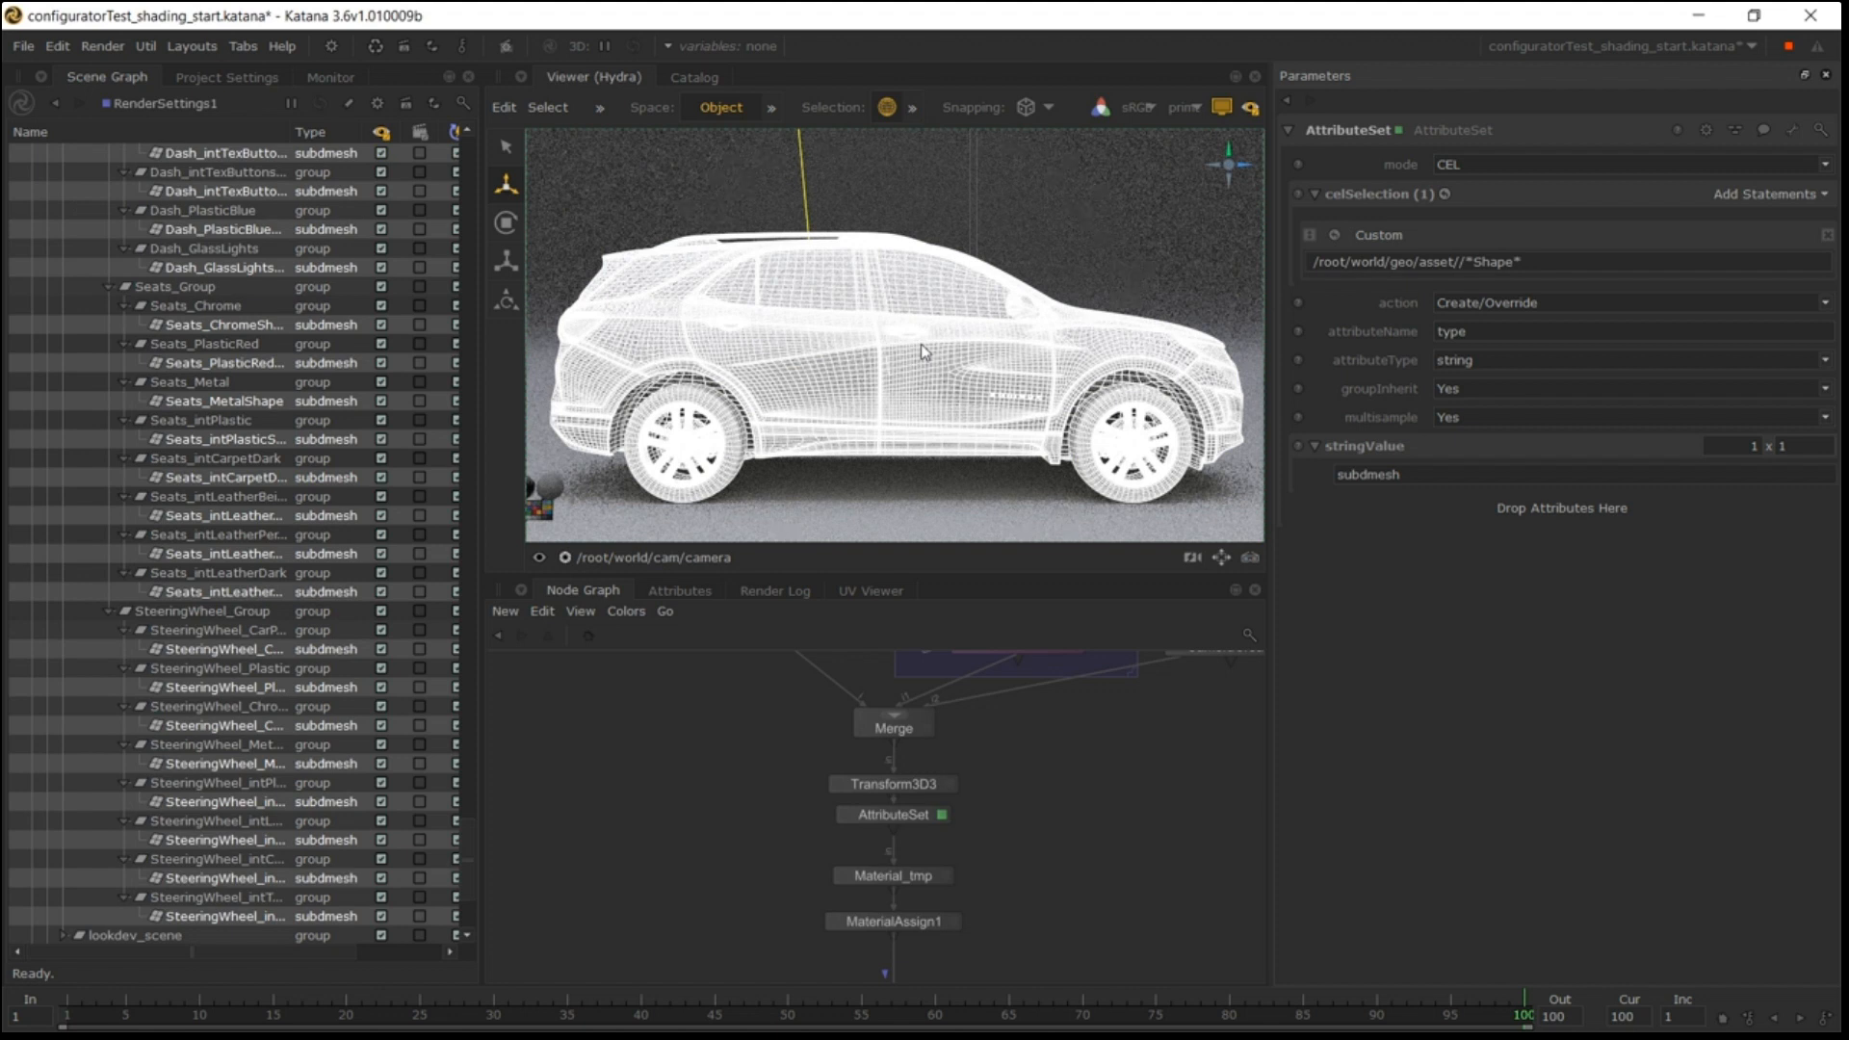
{"action": "left_click", "coordinate": [918, 820]}
{"action": "double_click", "coordinate": [919, 820]}
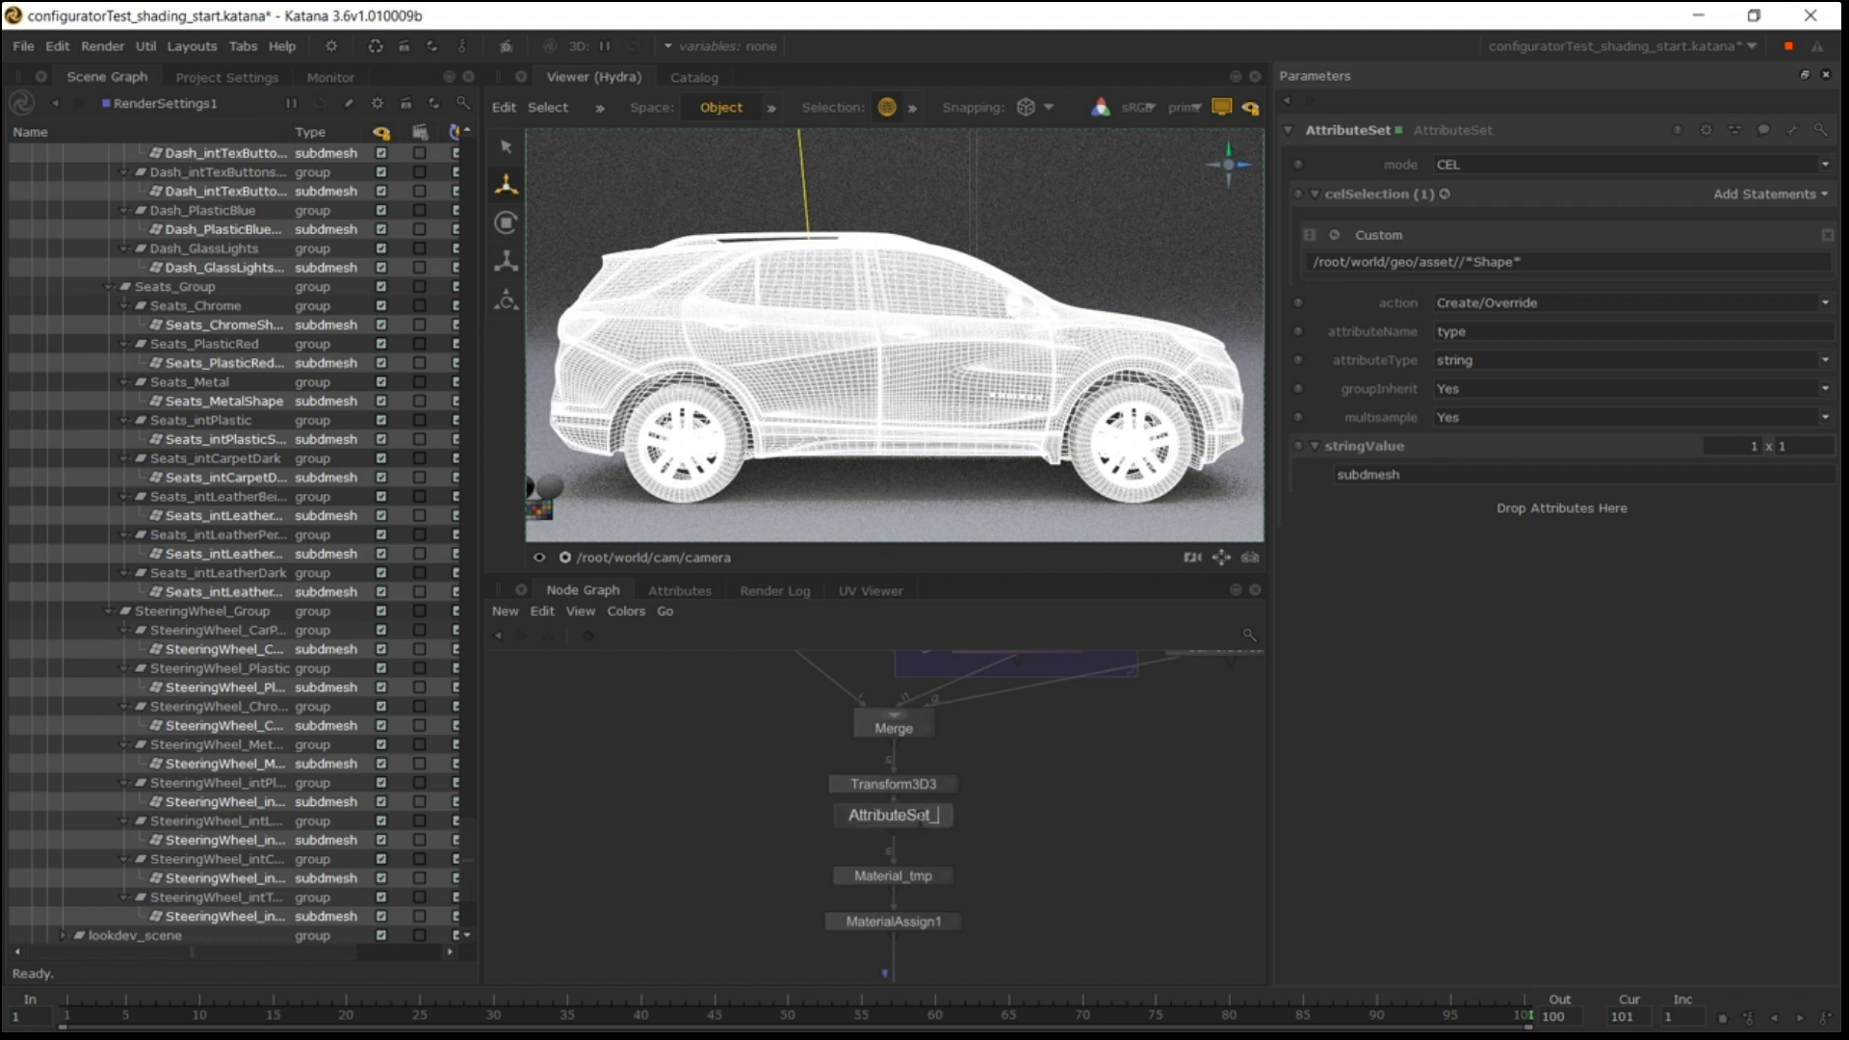
{"action": "type", "text": "_subdmesh"}
{"action": "key", "text": "Return"}
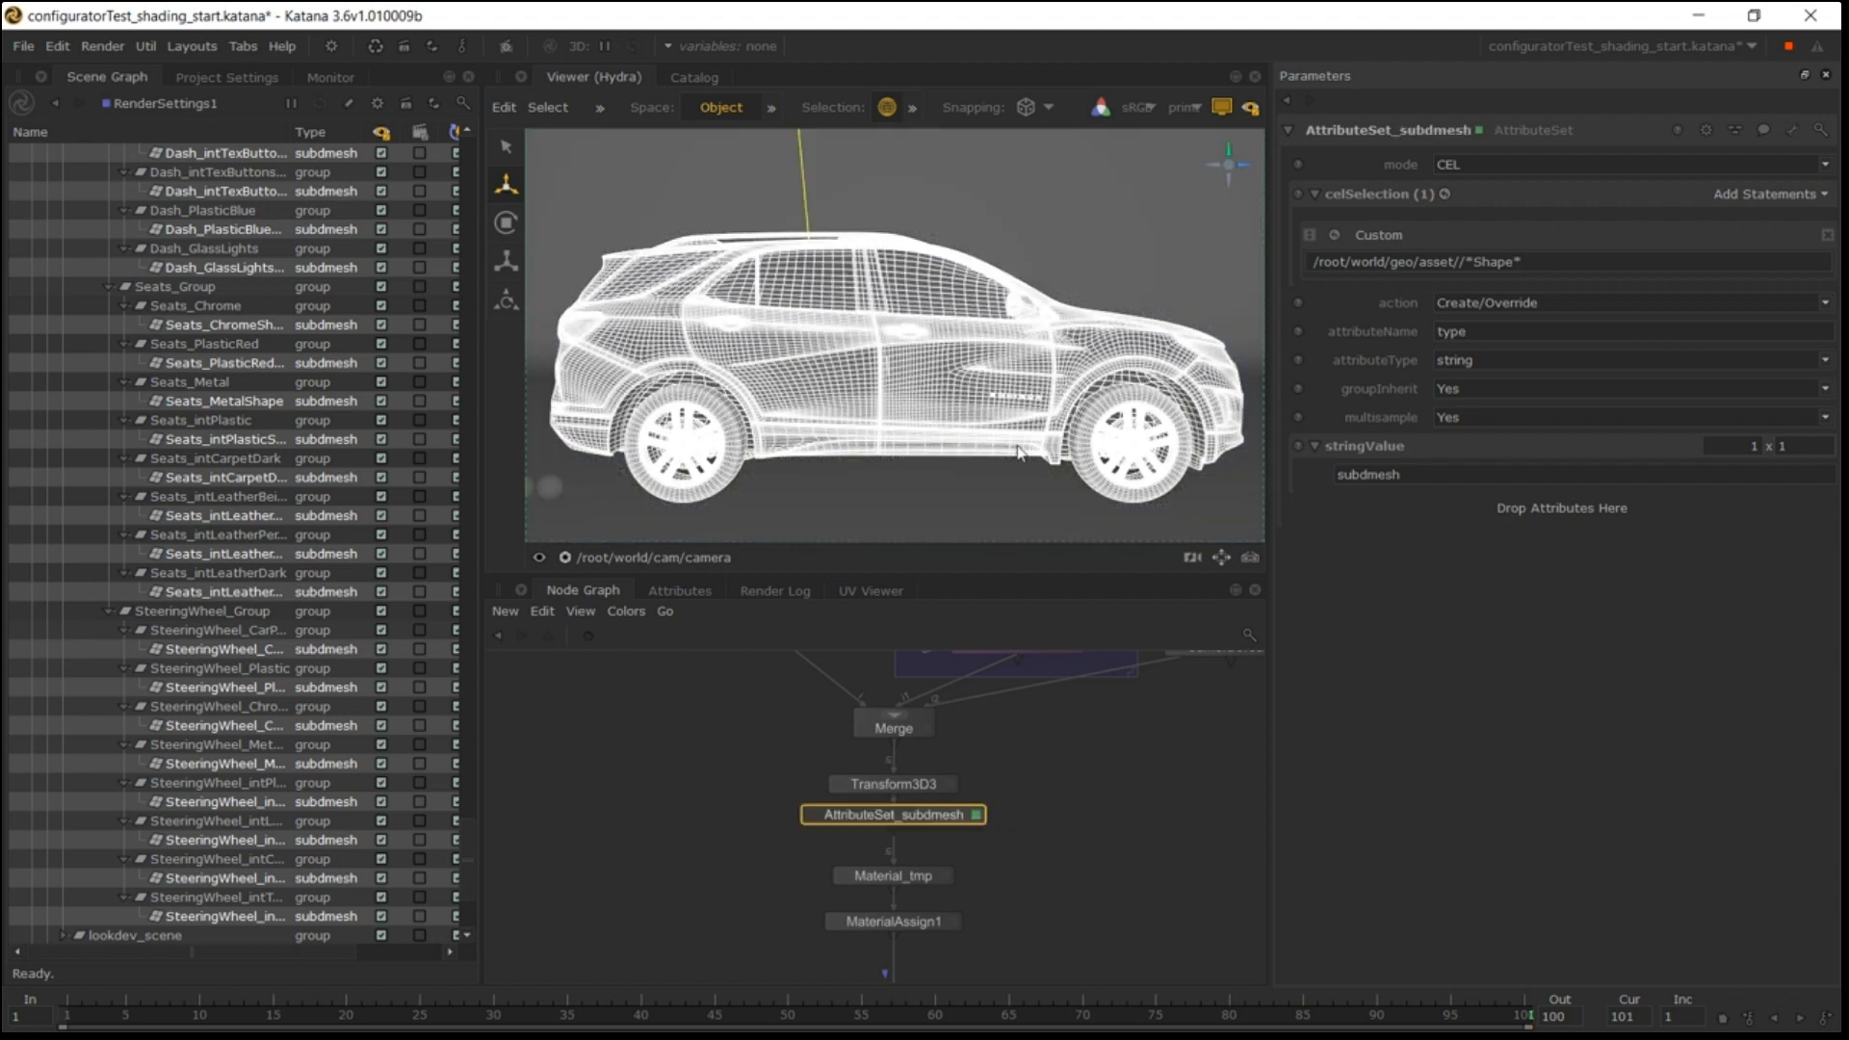
Group the Material_tmp and MaterialAssign1 nodes and name the group tmp_material.
{"action": "left_click", "coordinate": [1032, 527]}
{"action": "middle_click_drag", "start_coordinate": [1108, 899], "coordinate": [1069, 706]}
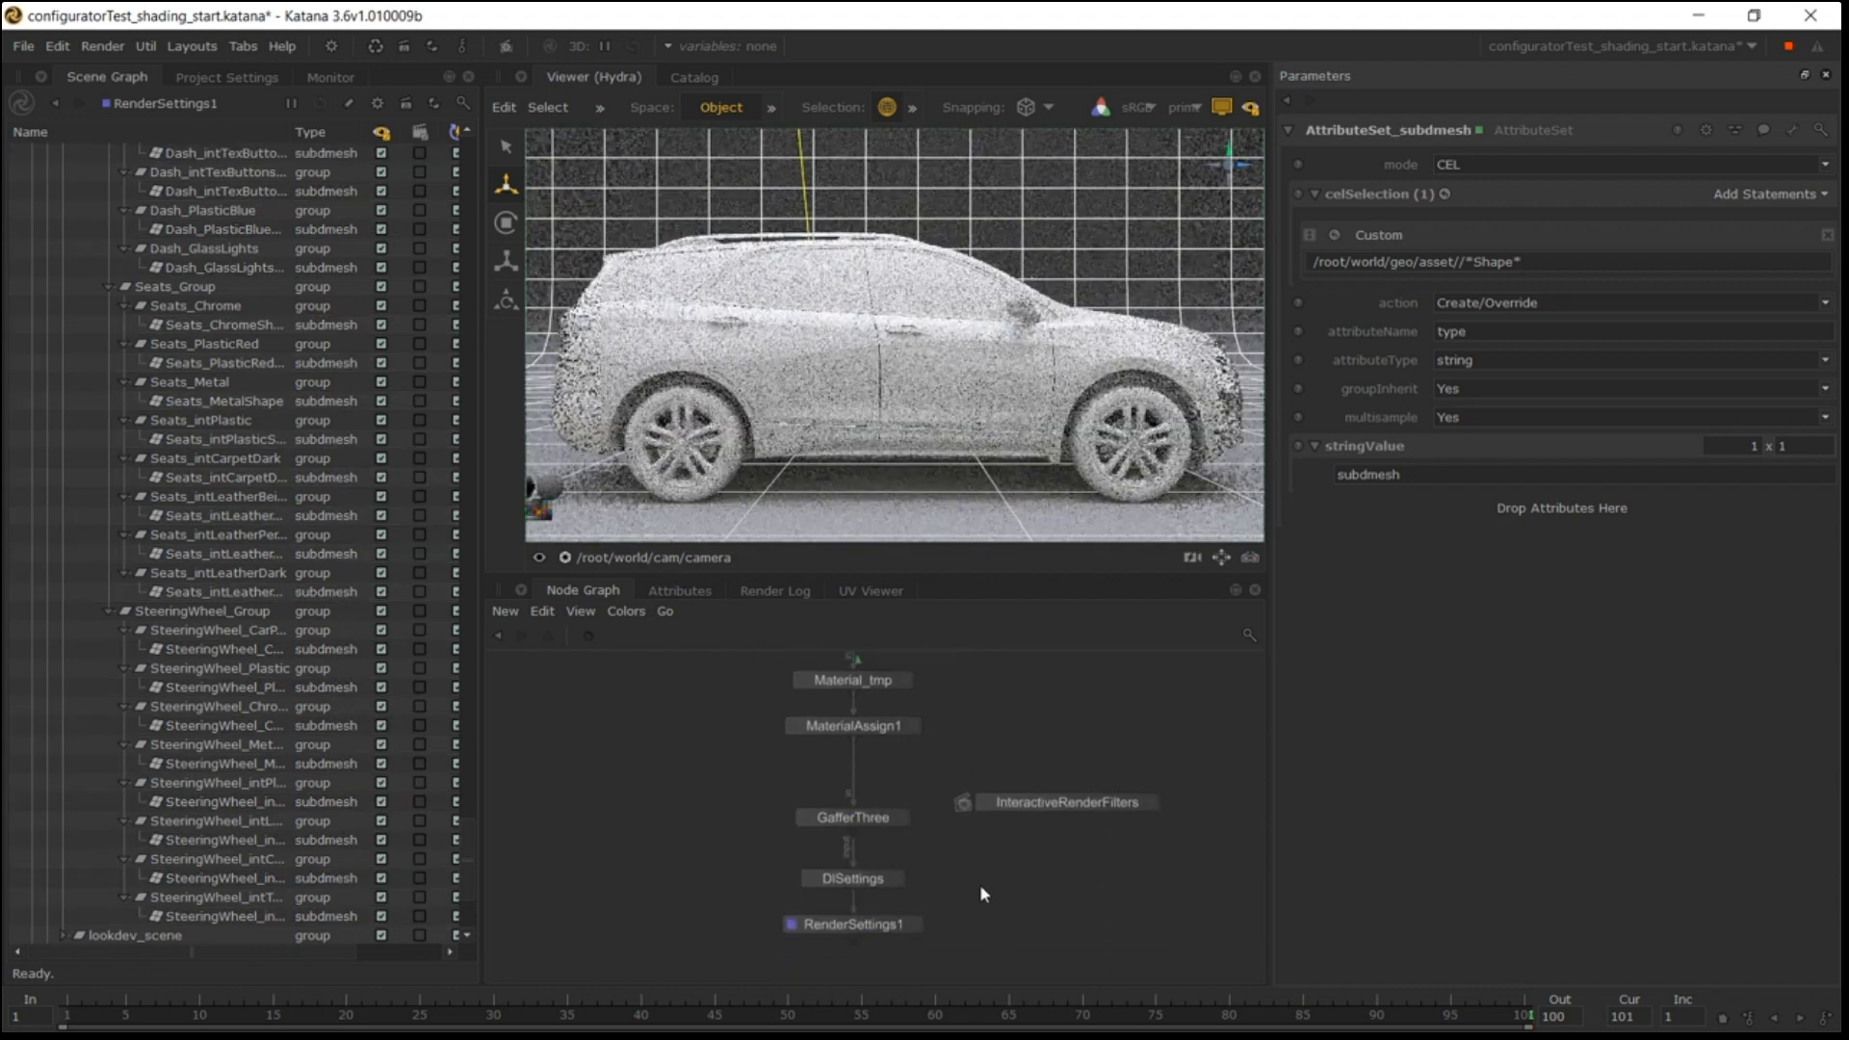
{"action": "middle_click_drag", "start_coordinate": [979, 886], "coordinate": [988, 857]}
{"action": "right_click_drag", "start_coordinate": [965, 381], "coordinate": [955, 382], "text": "alt"}
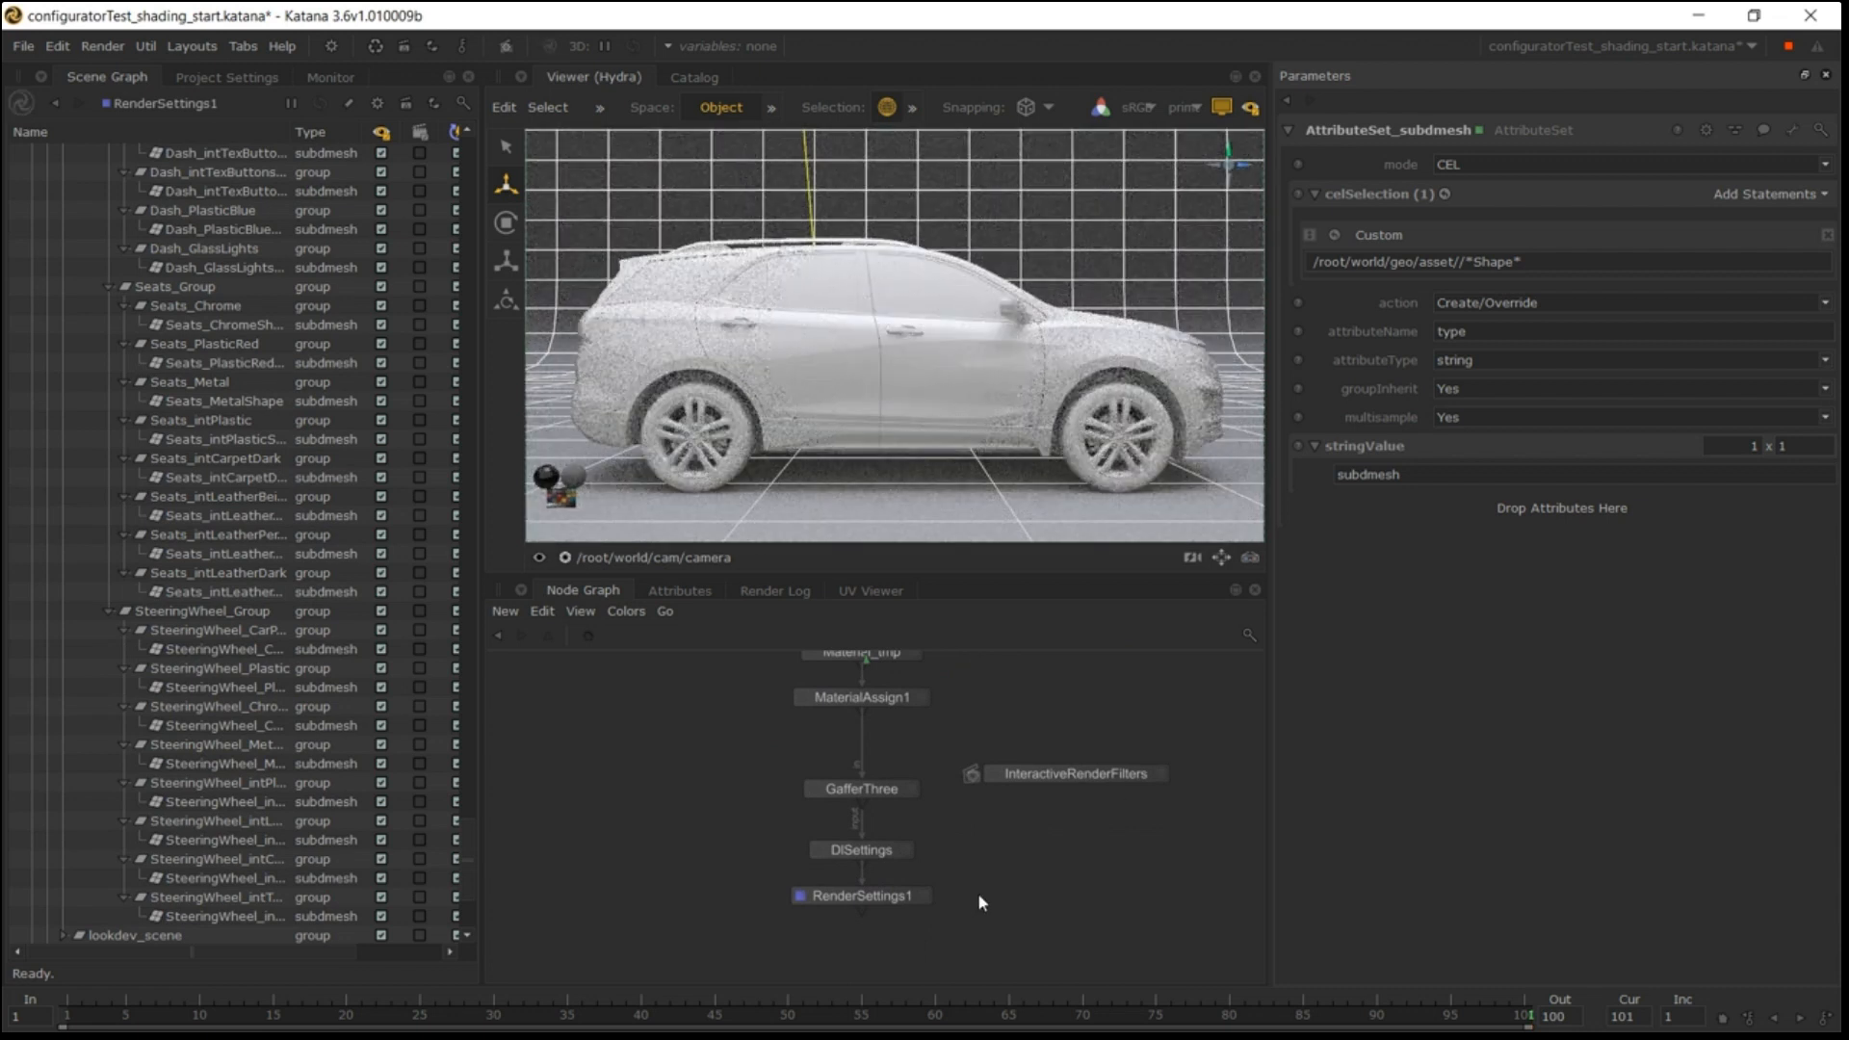
{"action": "middle_click_drag", "start_coordinate": [819, 788], "coordinate": [845, 963]}
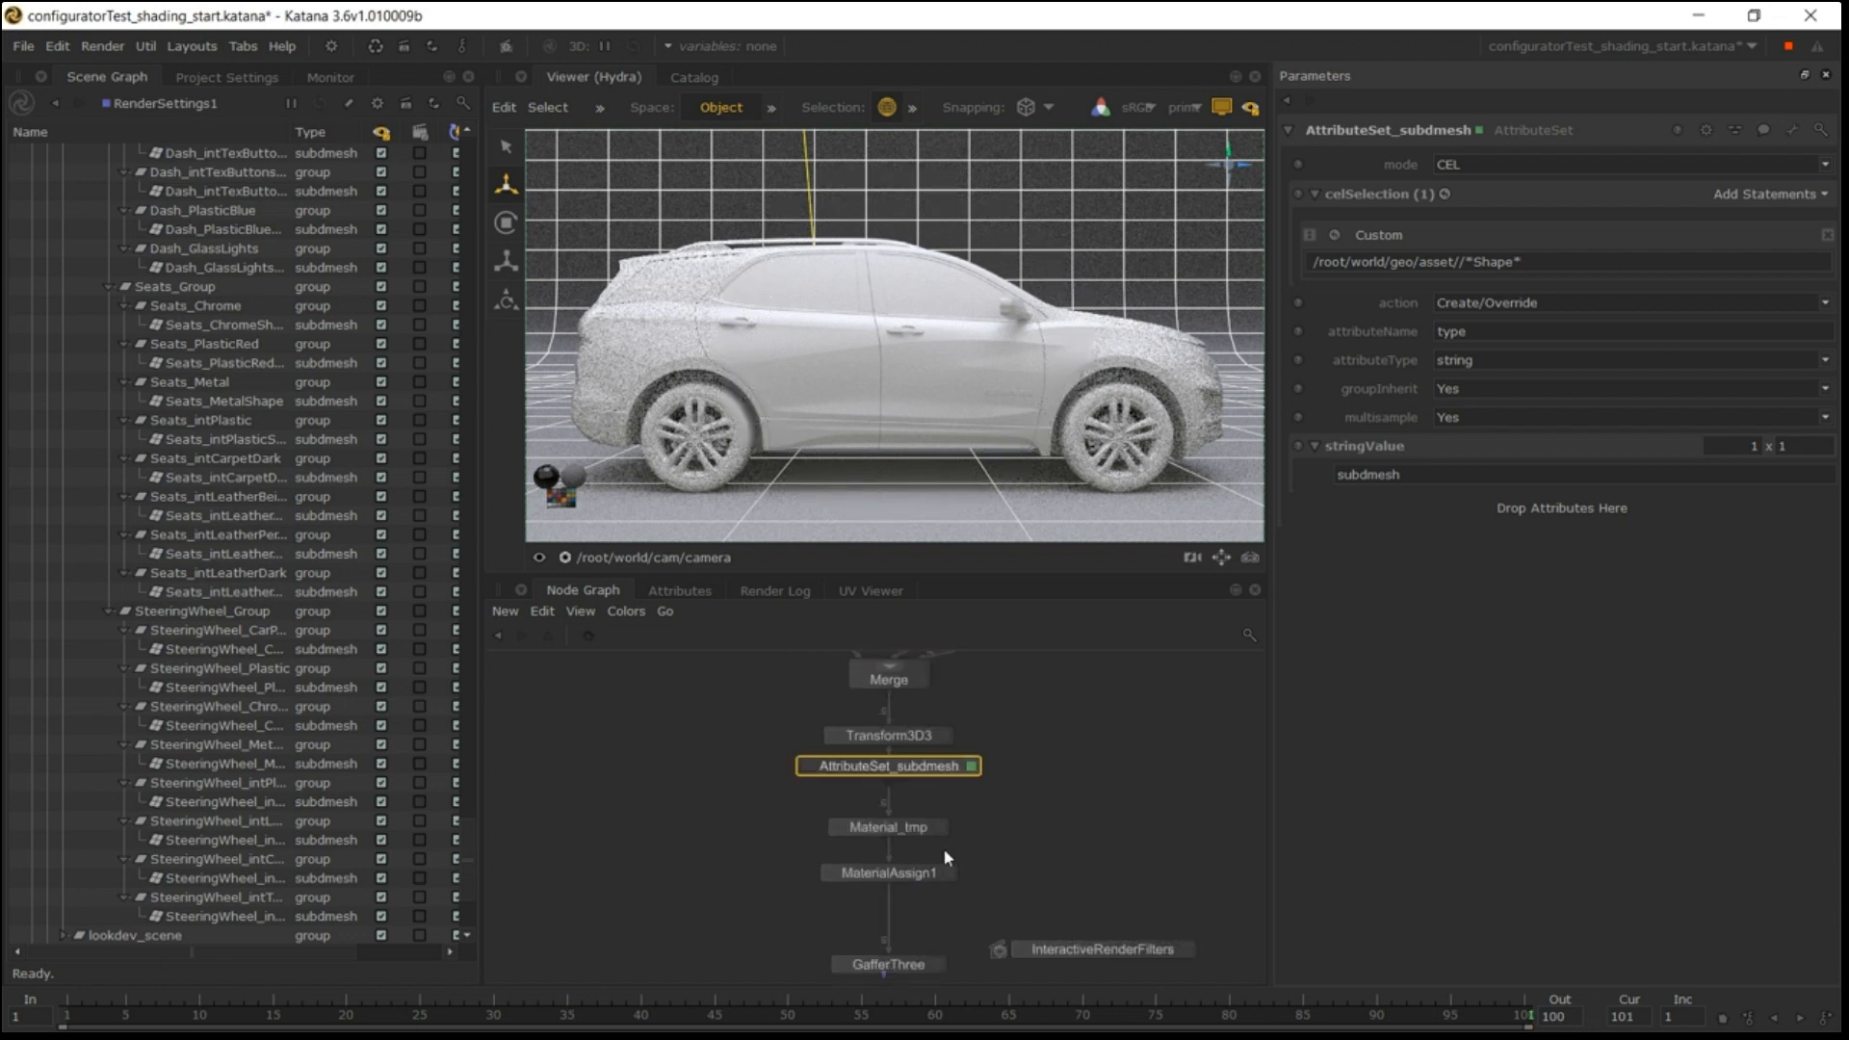
{"action": "left_click_drag", "start_coordinate": [958, 807], "coordinate": [847, 892]}
{"action": "type", "text": "gn"}
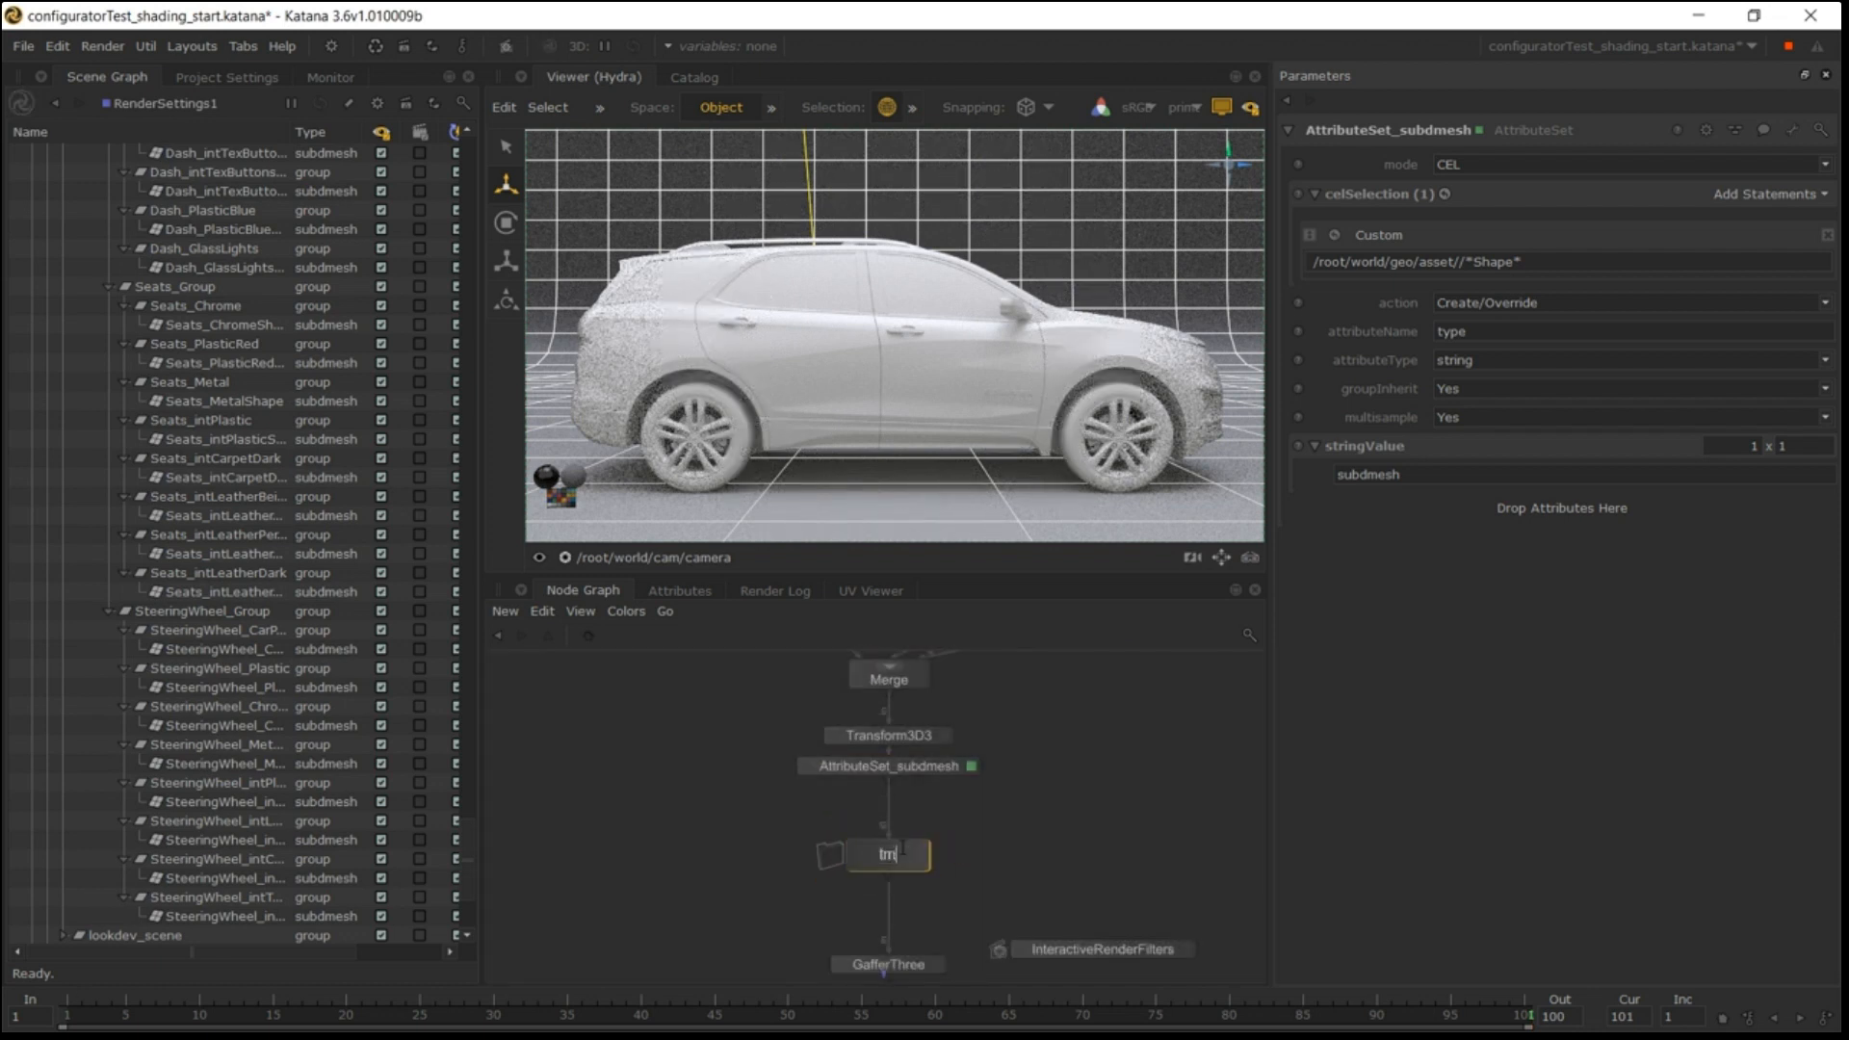
{"action": "type", "text": "tmp_material"}
{"action": "key", "text": "Return"}
Colour the CameraCreate node classic red.
{"action": "scroll", "coordinate": [1009, 828], "scroll_direction": "down", "scroll_amount": 5}
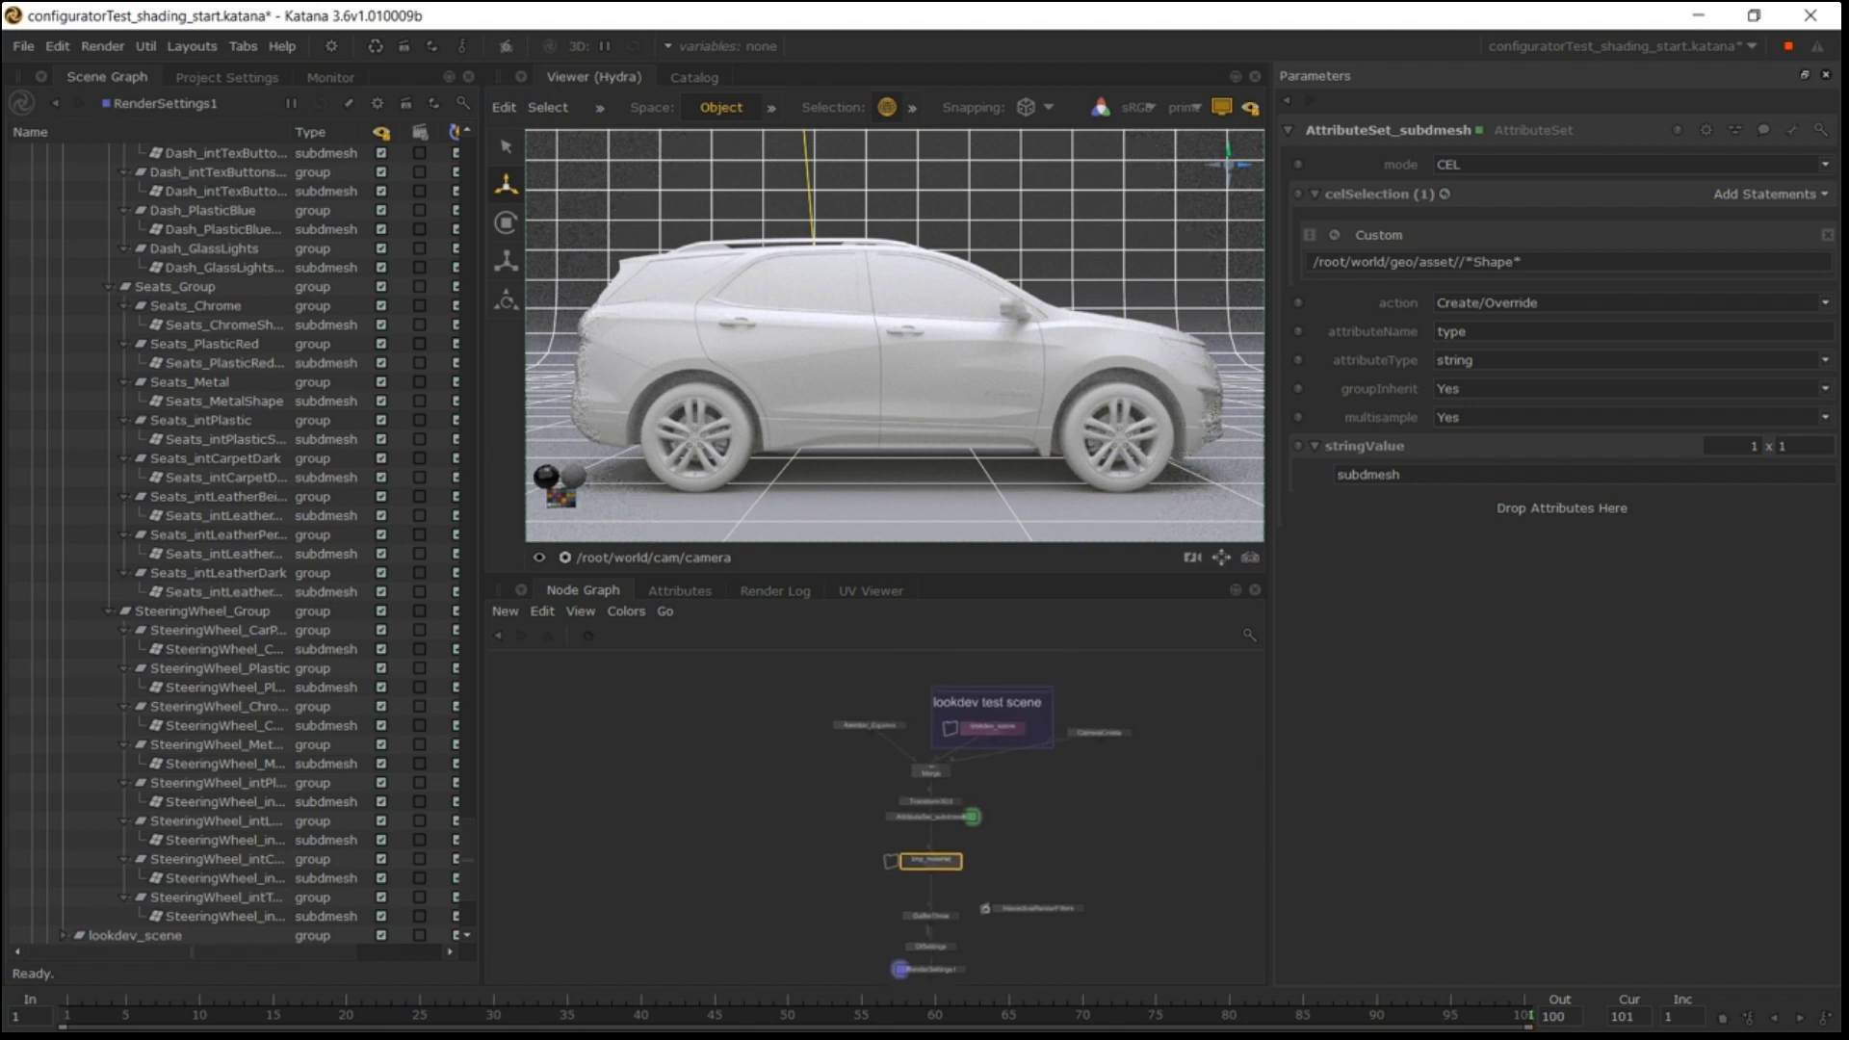
{"action": "scroll", "coordinate": [879, 710], "scroll_direction": "up", "scroll_amount": 4}
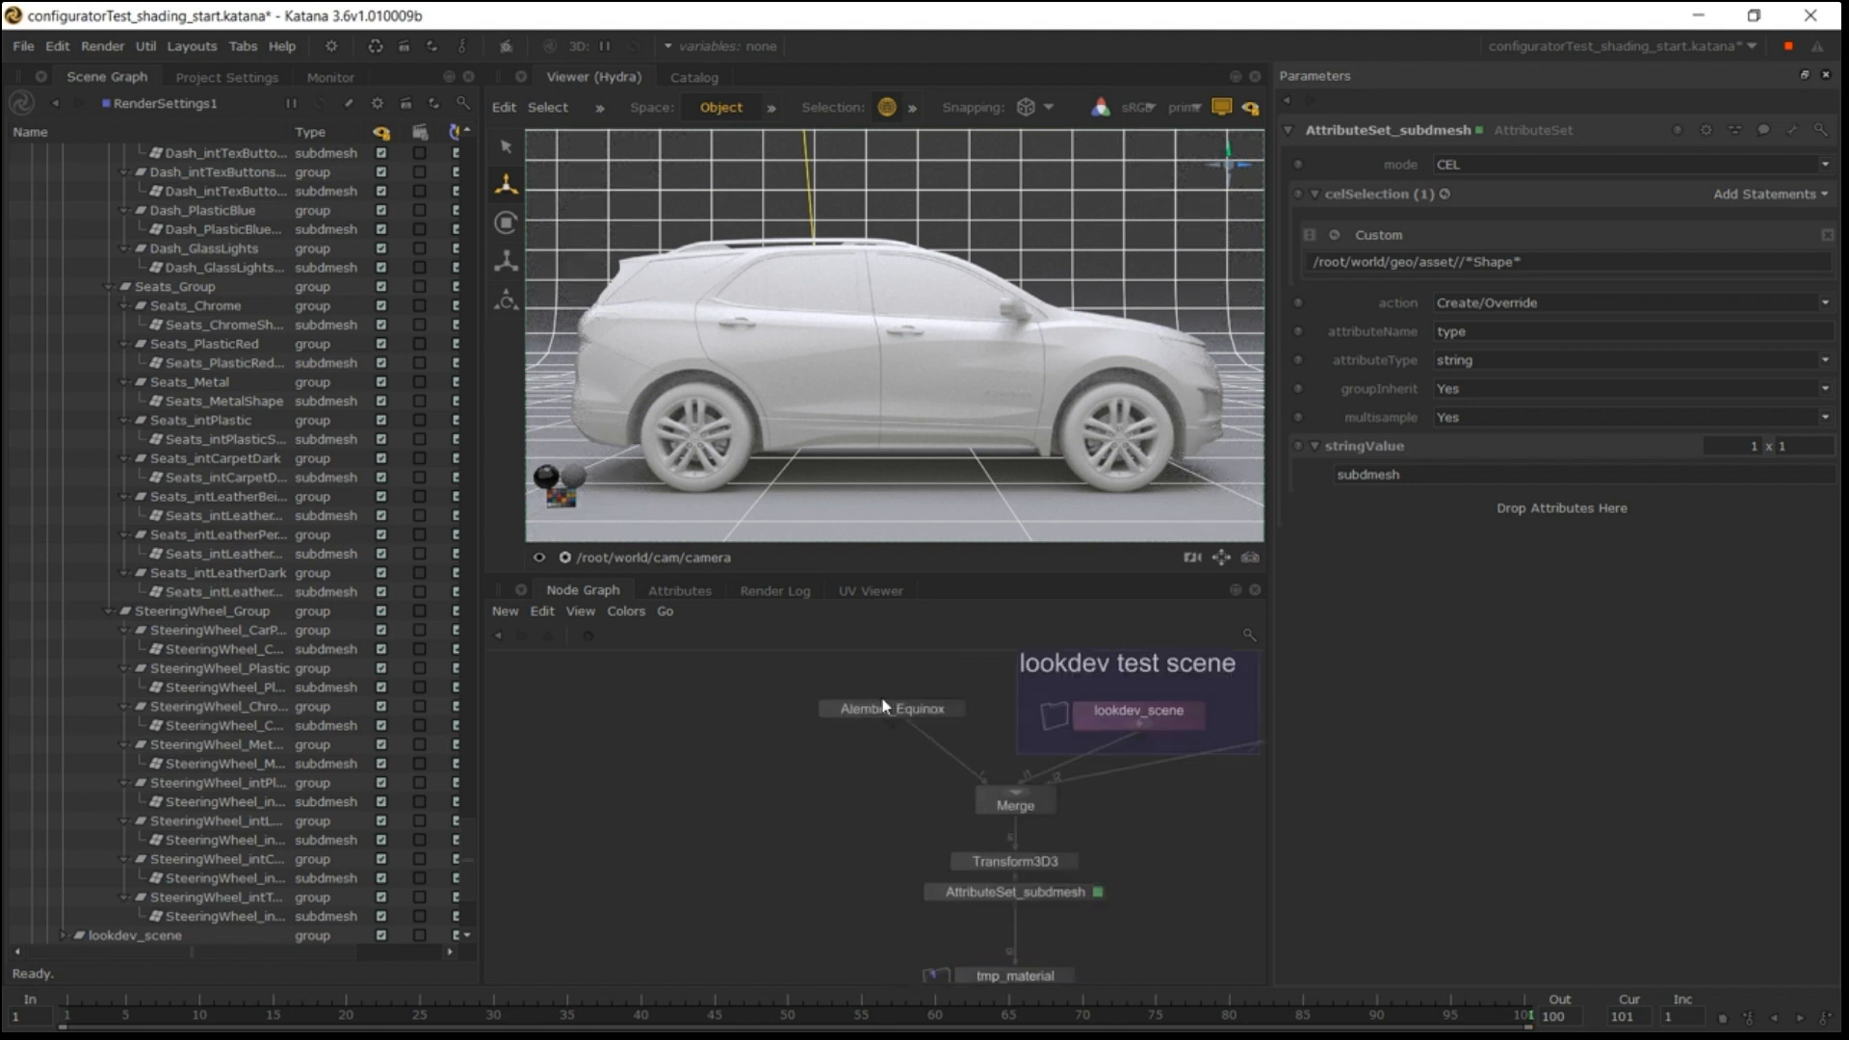
{"action": "middle_click_drag", "start_coordinate": [879, 710], "coordinate": [817, 729]}
{"action": "left_click", "coordinate": [1138, 747]}
{"action": "left_click", "coordinate": [625, 611]}
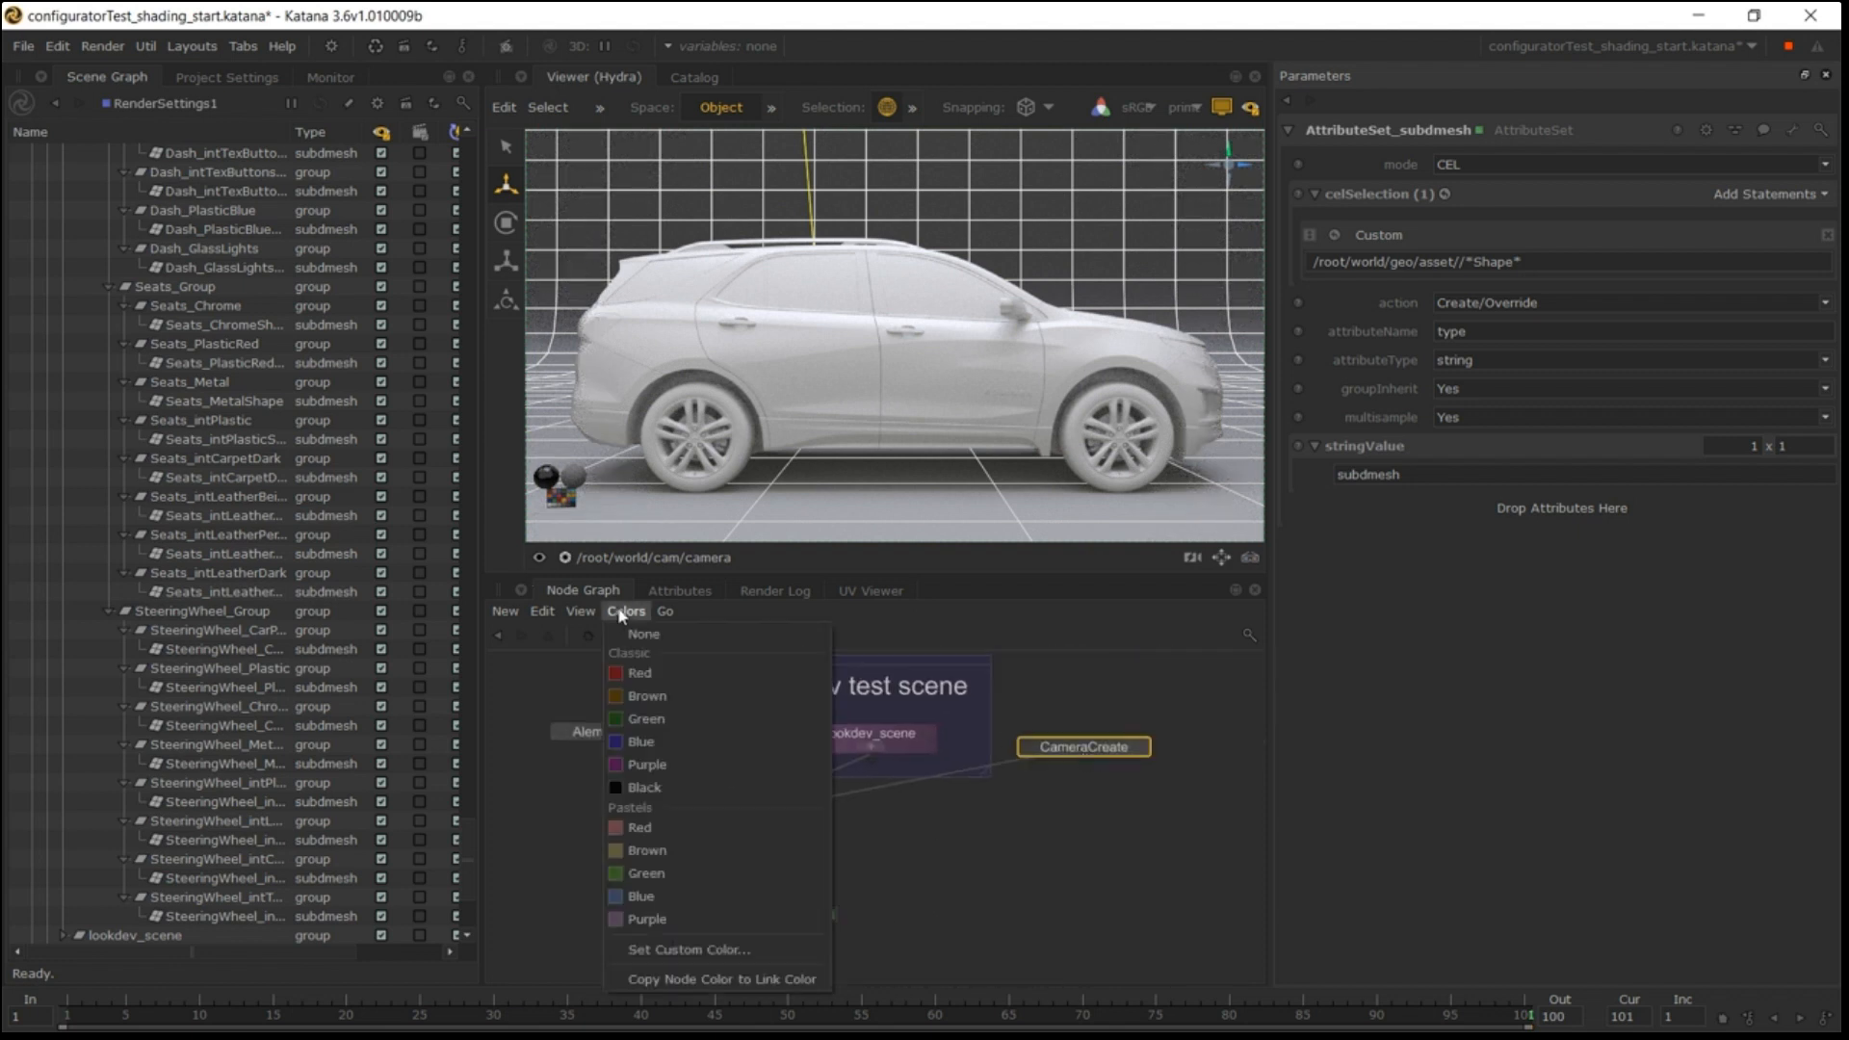
{"action": "left_click", "coordinate": [641, 673]}
{"action": "left_click", "coordinate": [940, 807]}
Add a backdrop node around Alembic_Equinox.
{"action": "key", "text": "shift+b"}
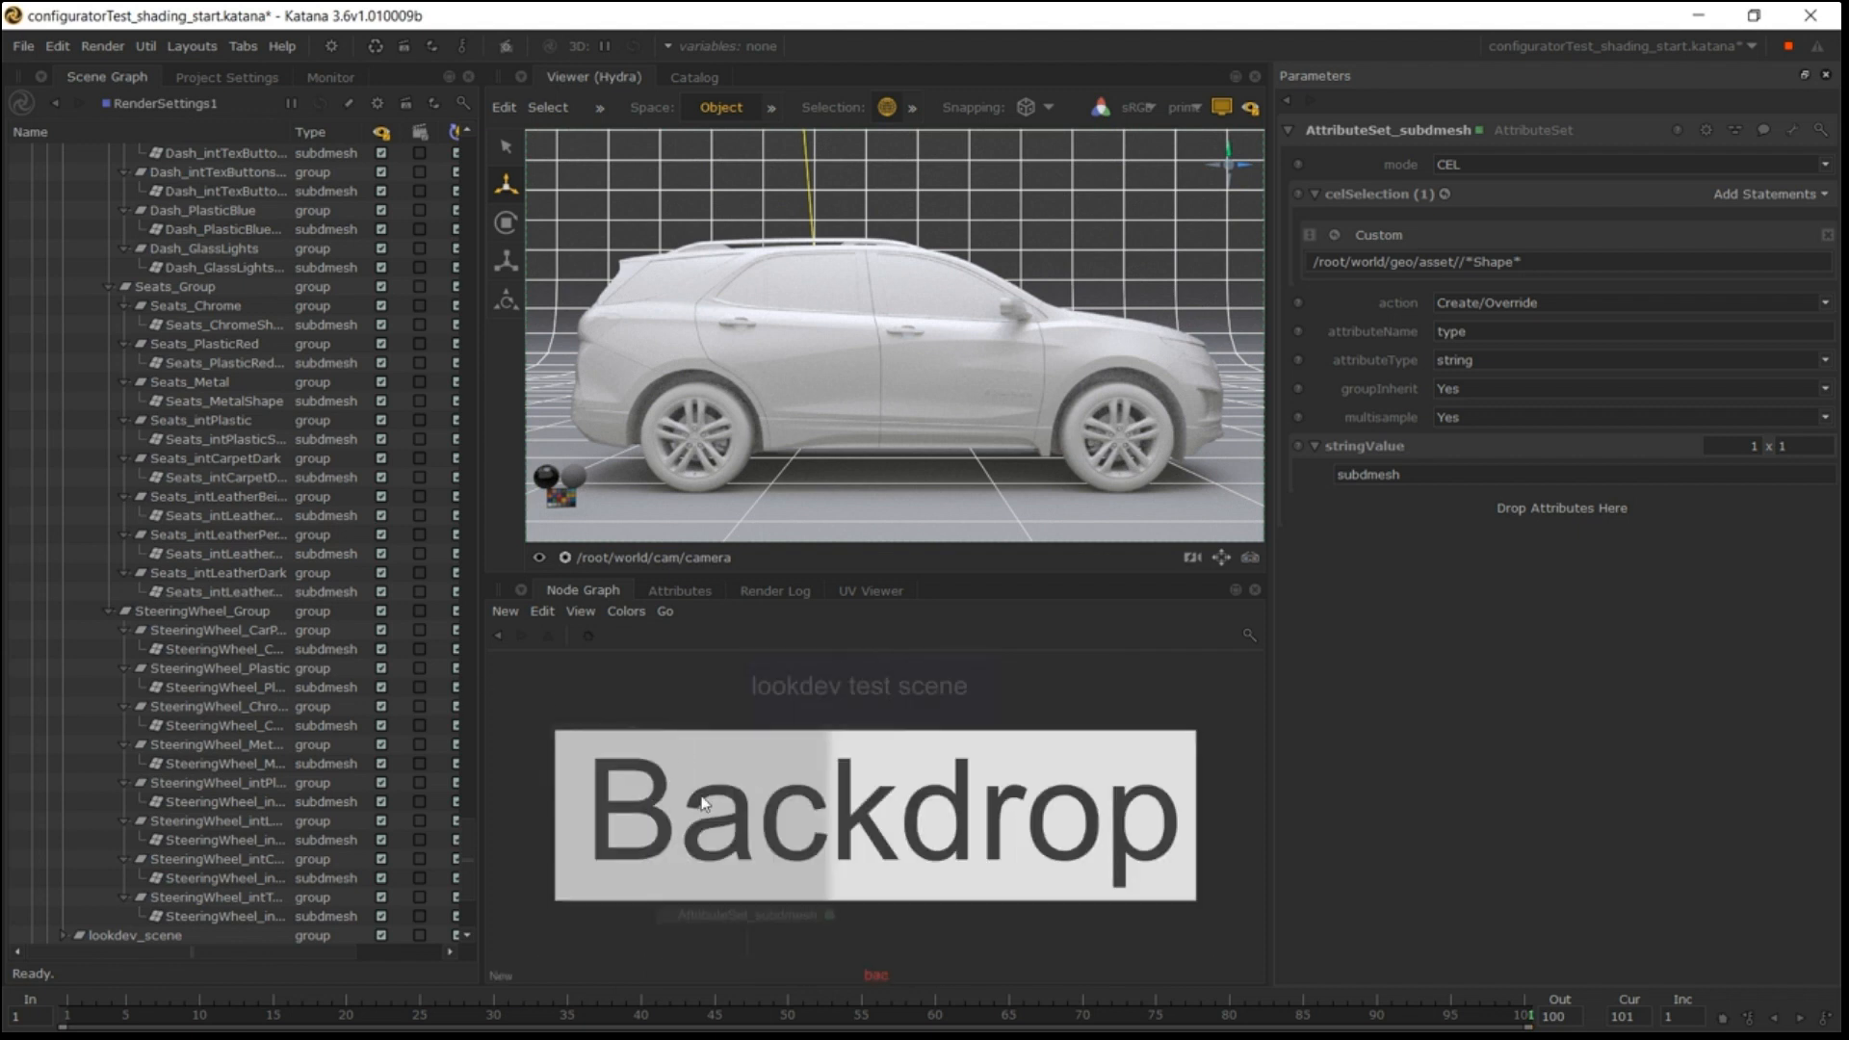
{"action": "left_click", "coordinate": [566, 674]}
{"action": "left_click_drag", "start_coordinate": [619, 697], "coordinate": [707, 765]}
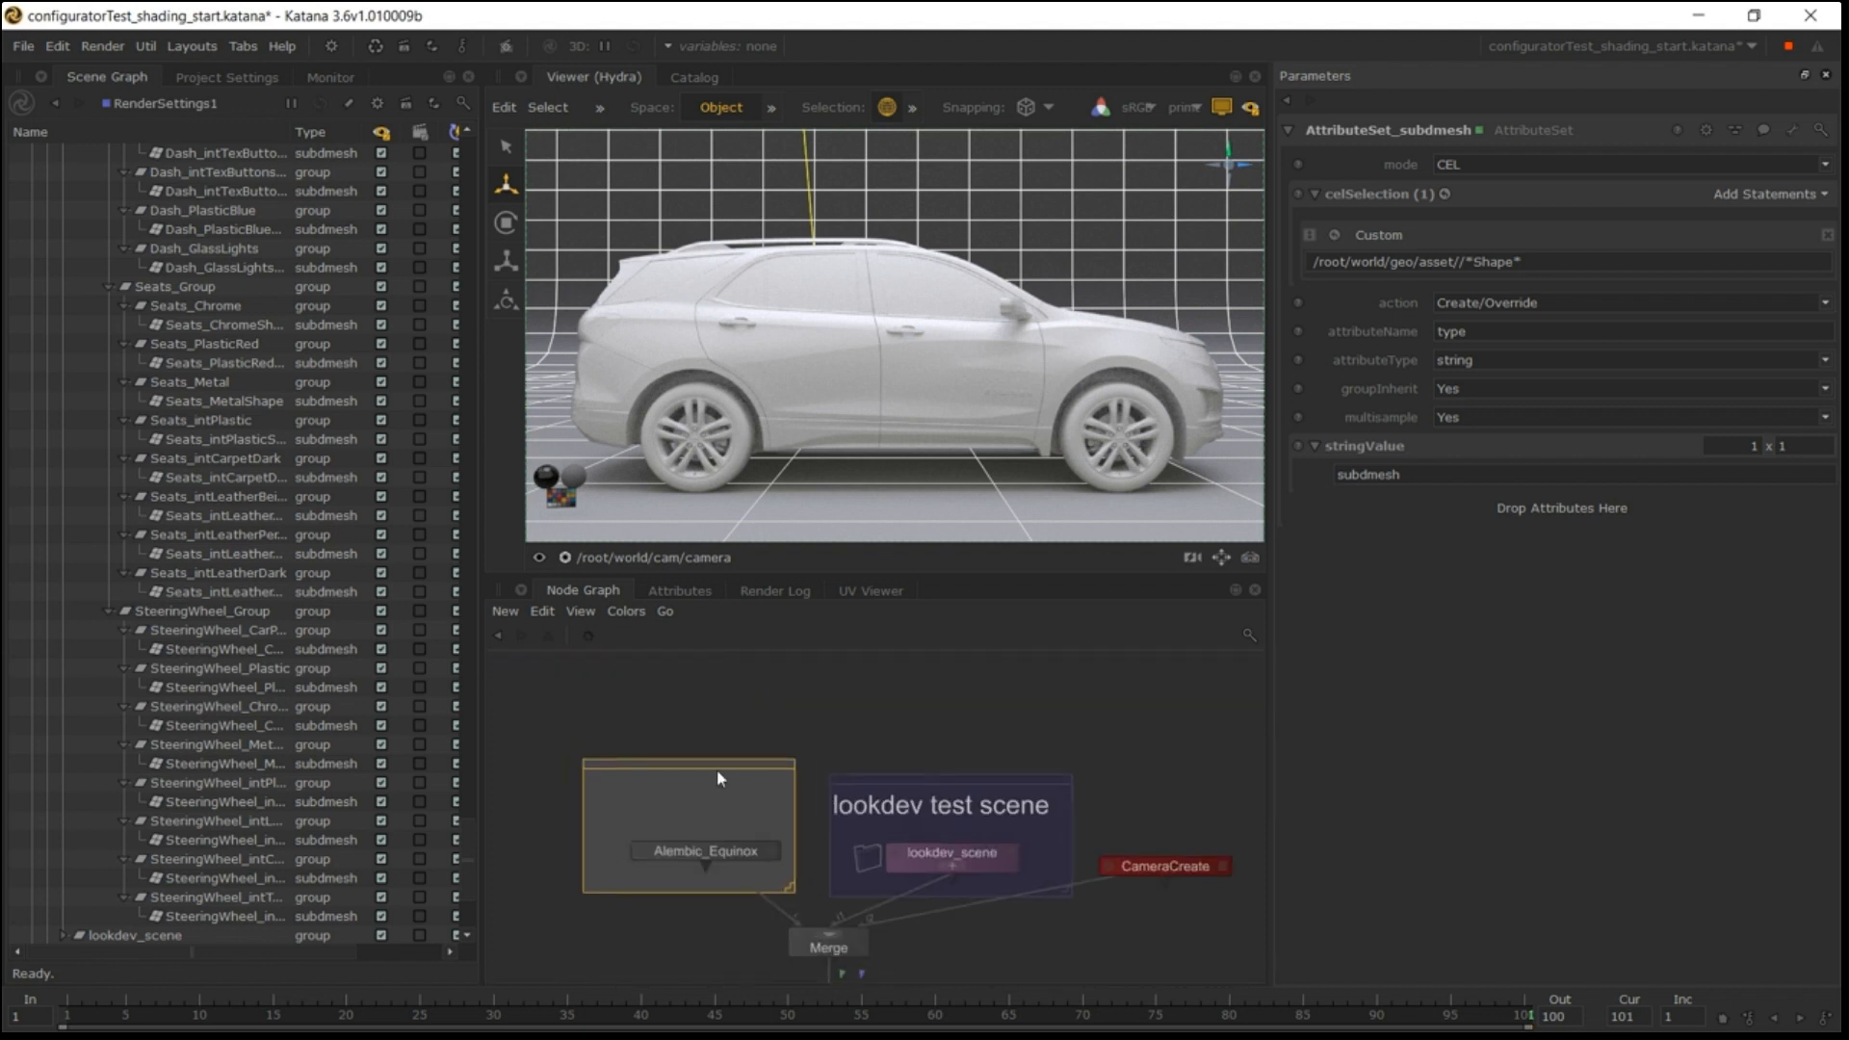
Title the backdrop around Alembic_Equinox Geometry, with a brown colour and a font scale of 2.
{"action": "double_click", "coordinate": [716, 769]}
{"action": "type", "text": "Geometry"}
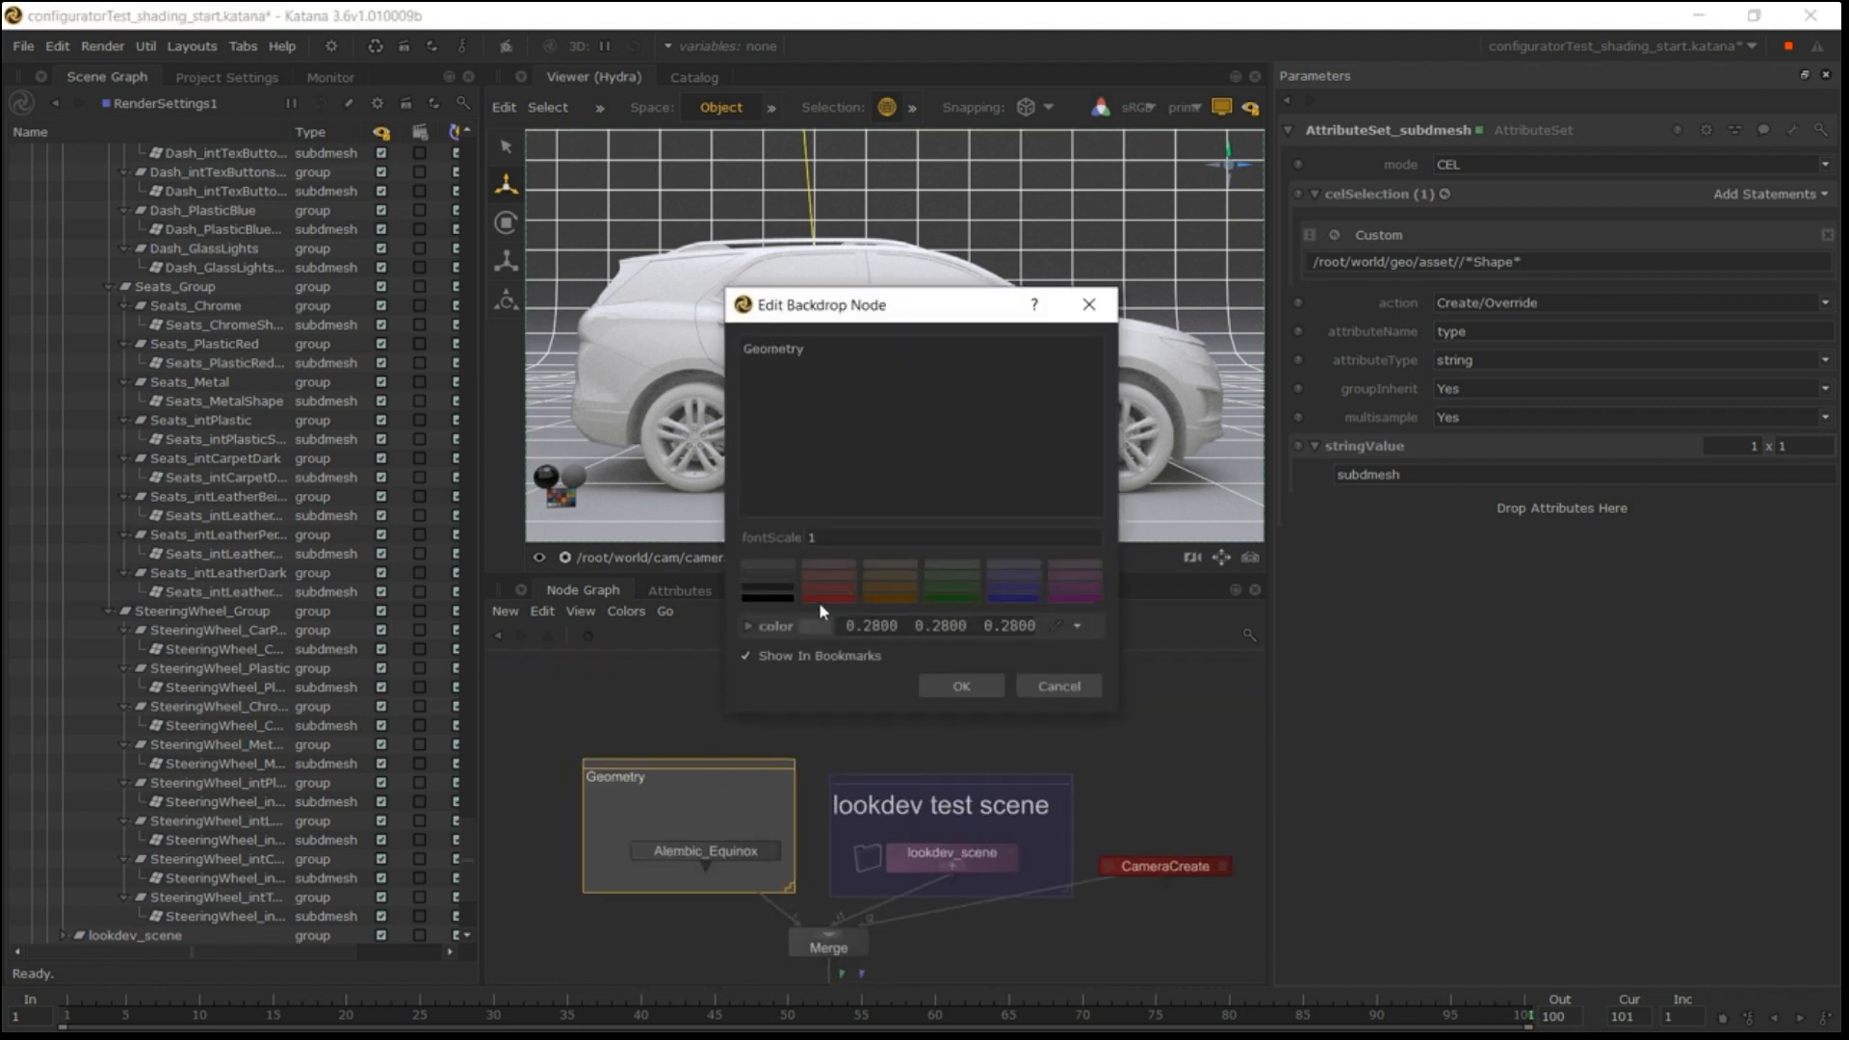
{"action": "left_click", "coordinate": [899, 590]}
{"action": "left_click", "coordinate": [760, 540]}
{"action": "type", "text": "2"}
{"action": "left_click", "coordinate": [965, 685]}
Add a second backdrop and fit it around the GafferThree node.
{"action": "scroll", "coordinate": [862, 741], "scroll_direction": "down", "scroll_amount": 5}
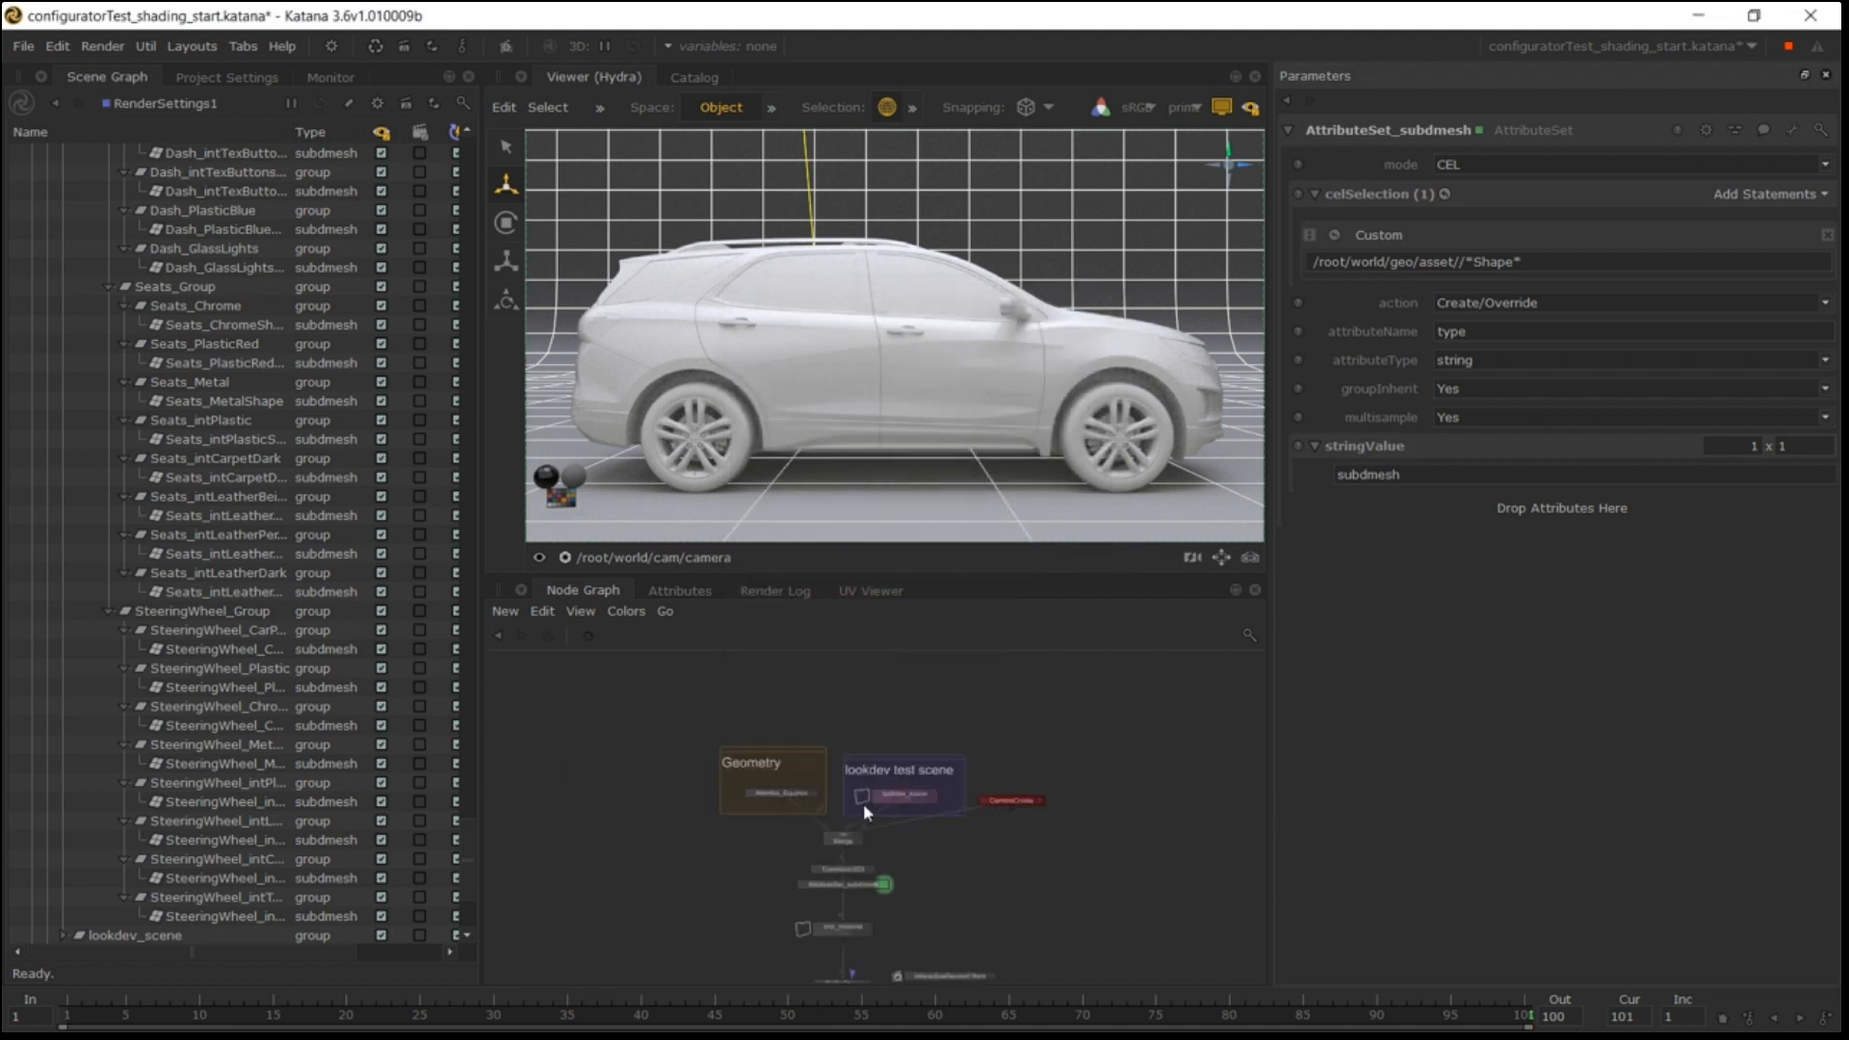
{"action": "middle_click_drag", "start_coordinate": [863, 805], "coordinate": [851, 656]}
{"action": "middle_click_drag", "start_coordinate": [899, 851], "coordinate": [901, 857]}
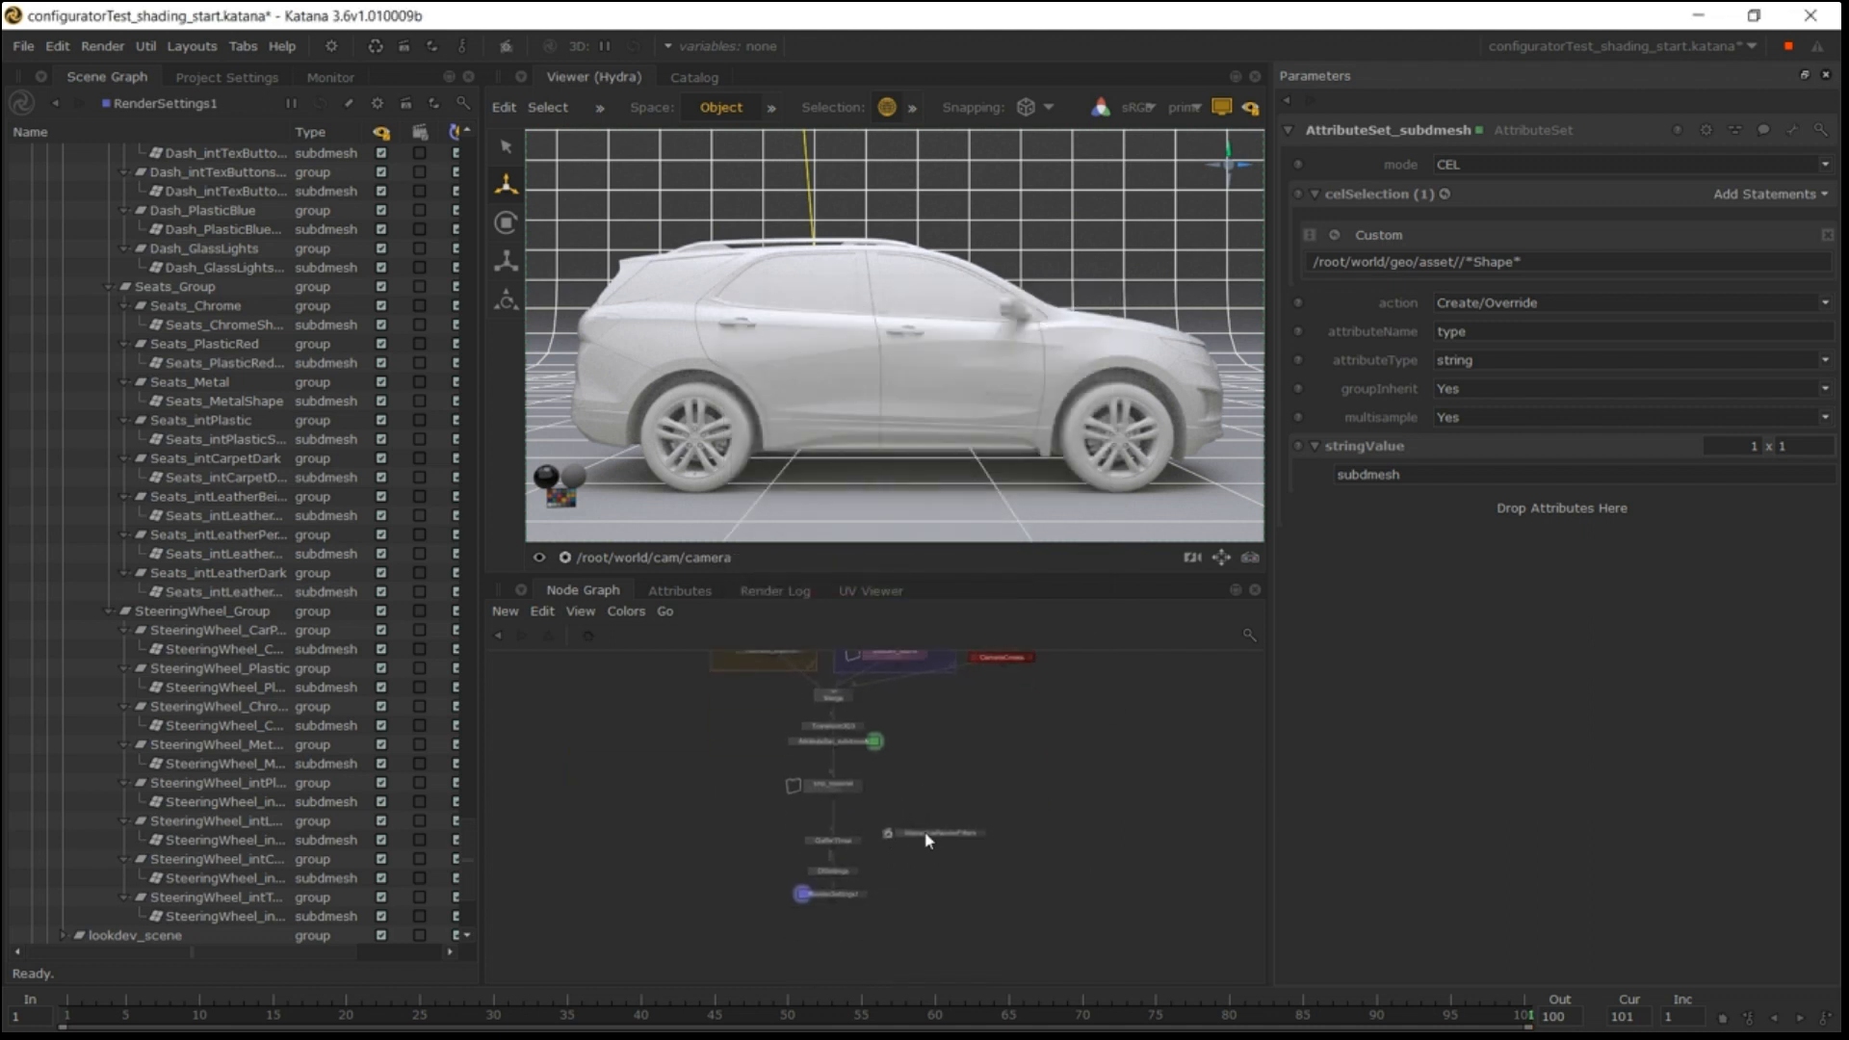
{"action": "key", "text": "b"}
{"action": "left_click", "coordinate": [822, 720]}
{"action": "scroll", "coordinate": [837, 828], "scroll_direction": "up", "scroll_amount": 5}
{"action": "left_click", "coordinate": [776, 840]}
{"action": "left_click", "coordinate": [816, 860]}
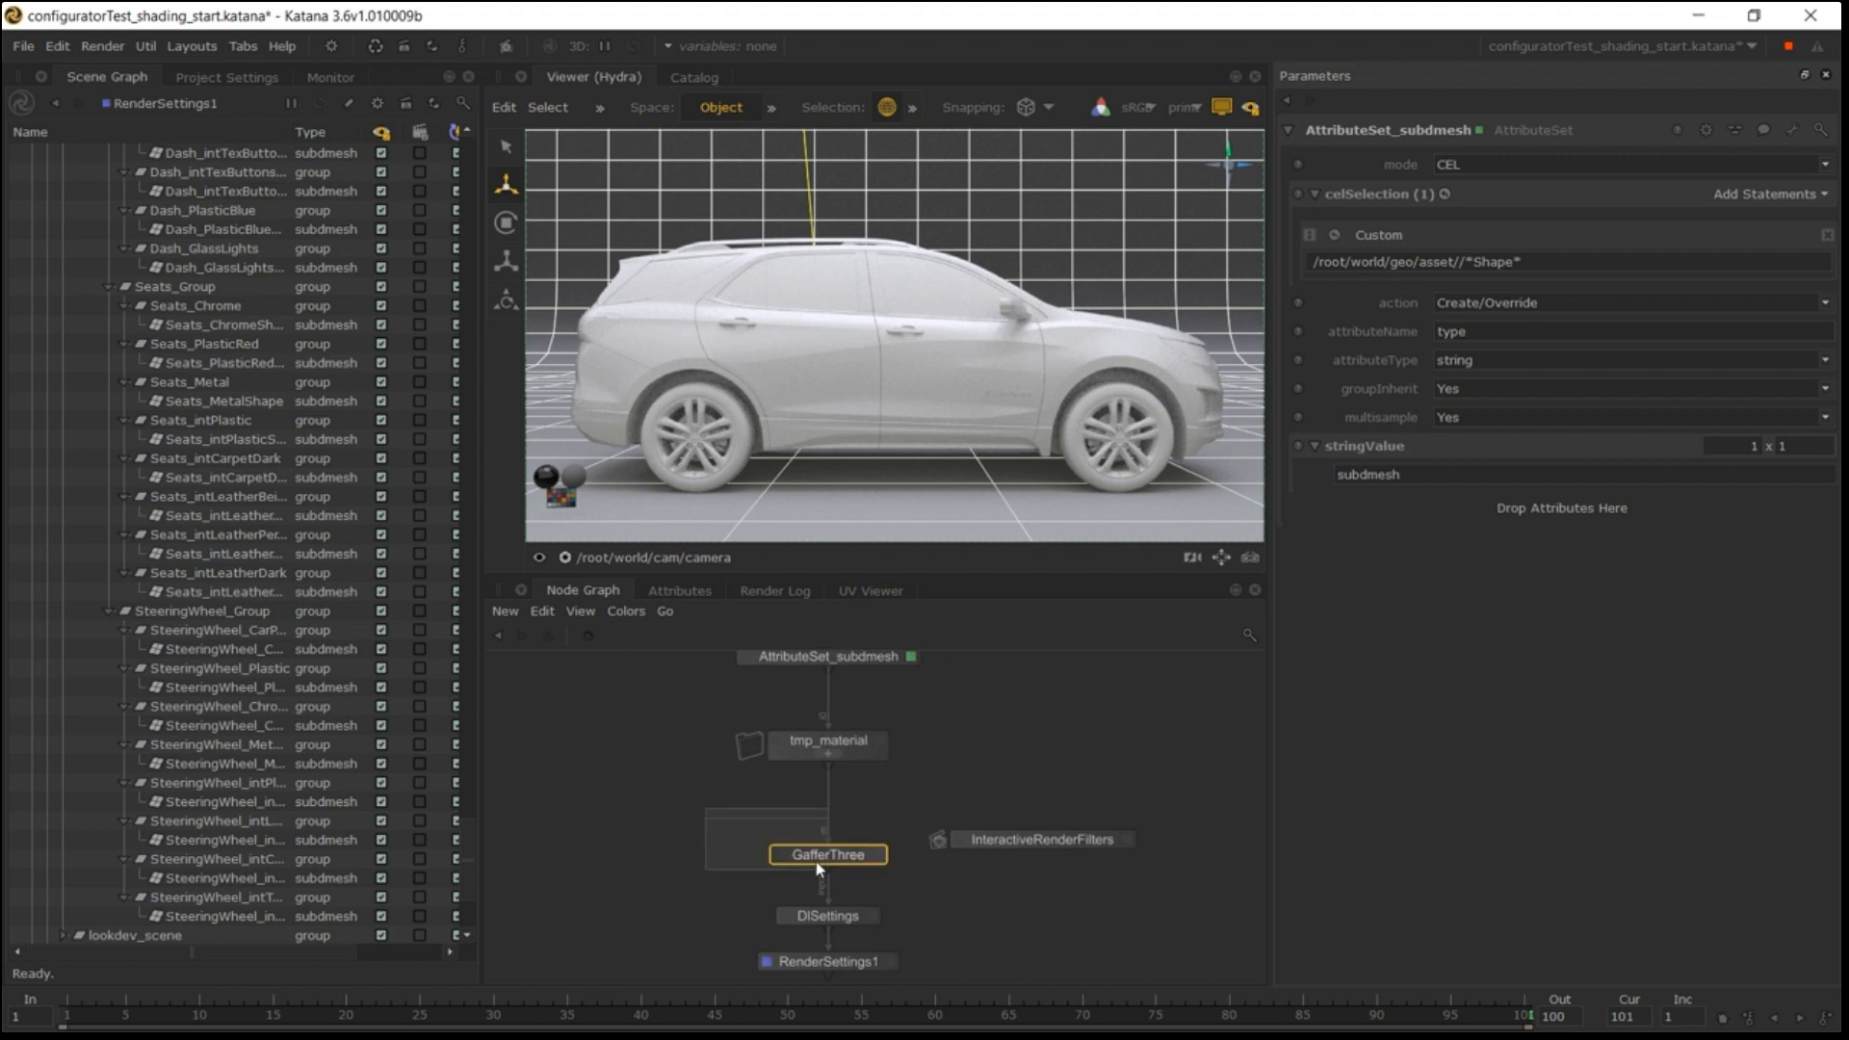
{"action": "left_click", "coordinate": [778, 821]}
{"action": "left_click_drag", "start_coordinate": [773, 810], "coordinate": [912, 888]}
{"action": "left_click", "coordinate": [814, 867]}
Title the backdrop around GafferThree Lights and give it a blue colour.
{"action": "double_click", "coordinate": [891, 817]}
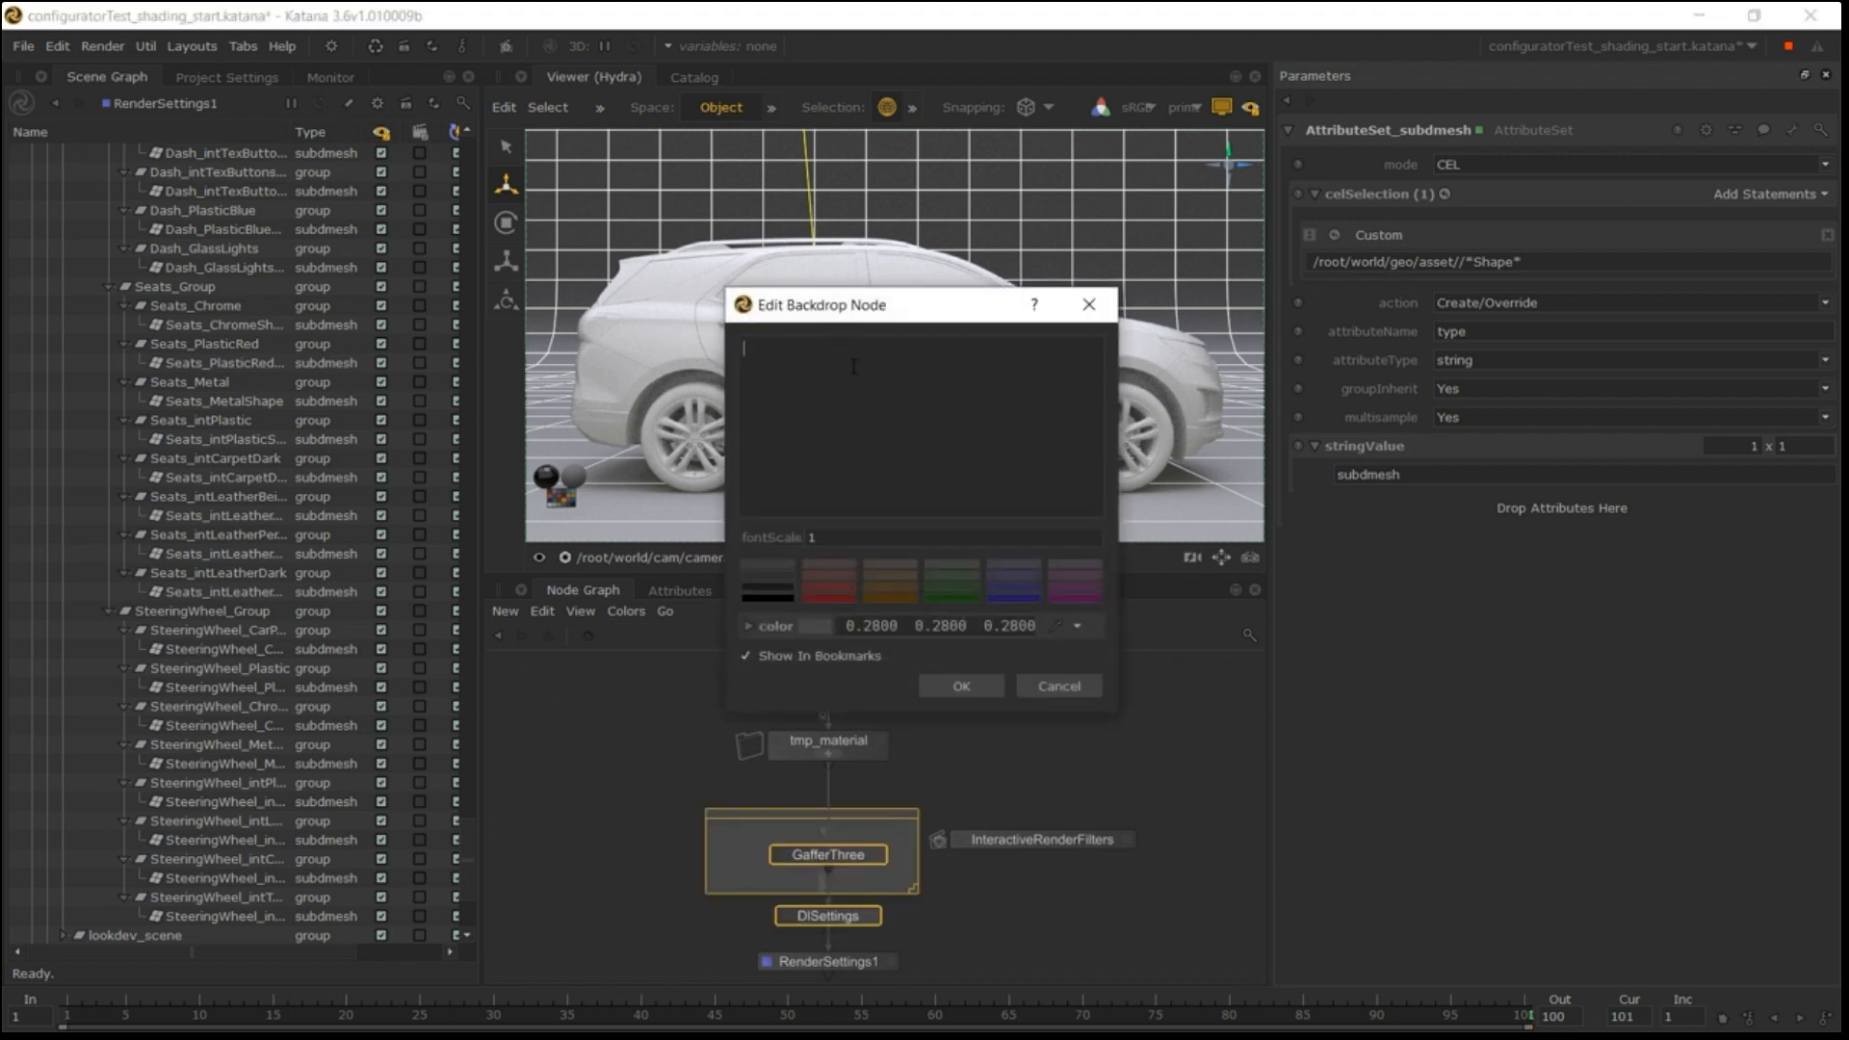
{"action": "type", "text": "Lights"}
{"action": "left_click", "coordinate": [1035, 568]}
{"action": "left_click", "coordinate": [960, 686]}
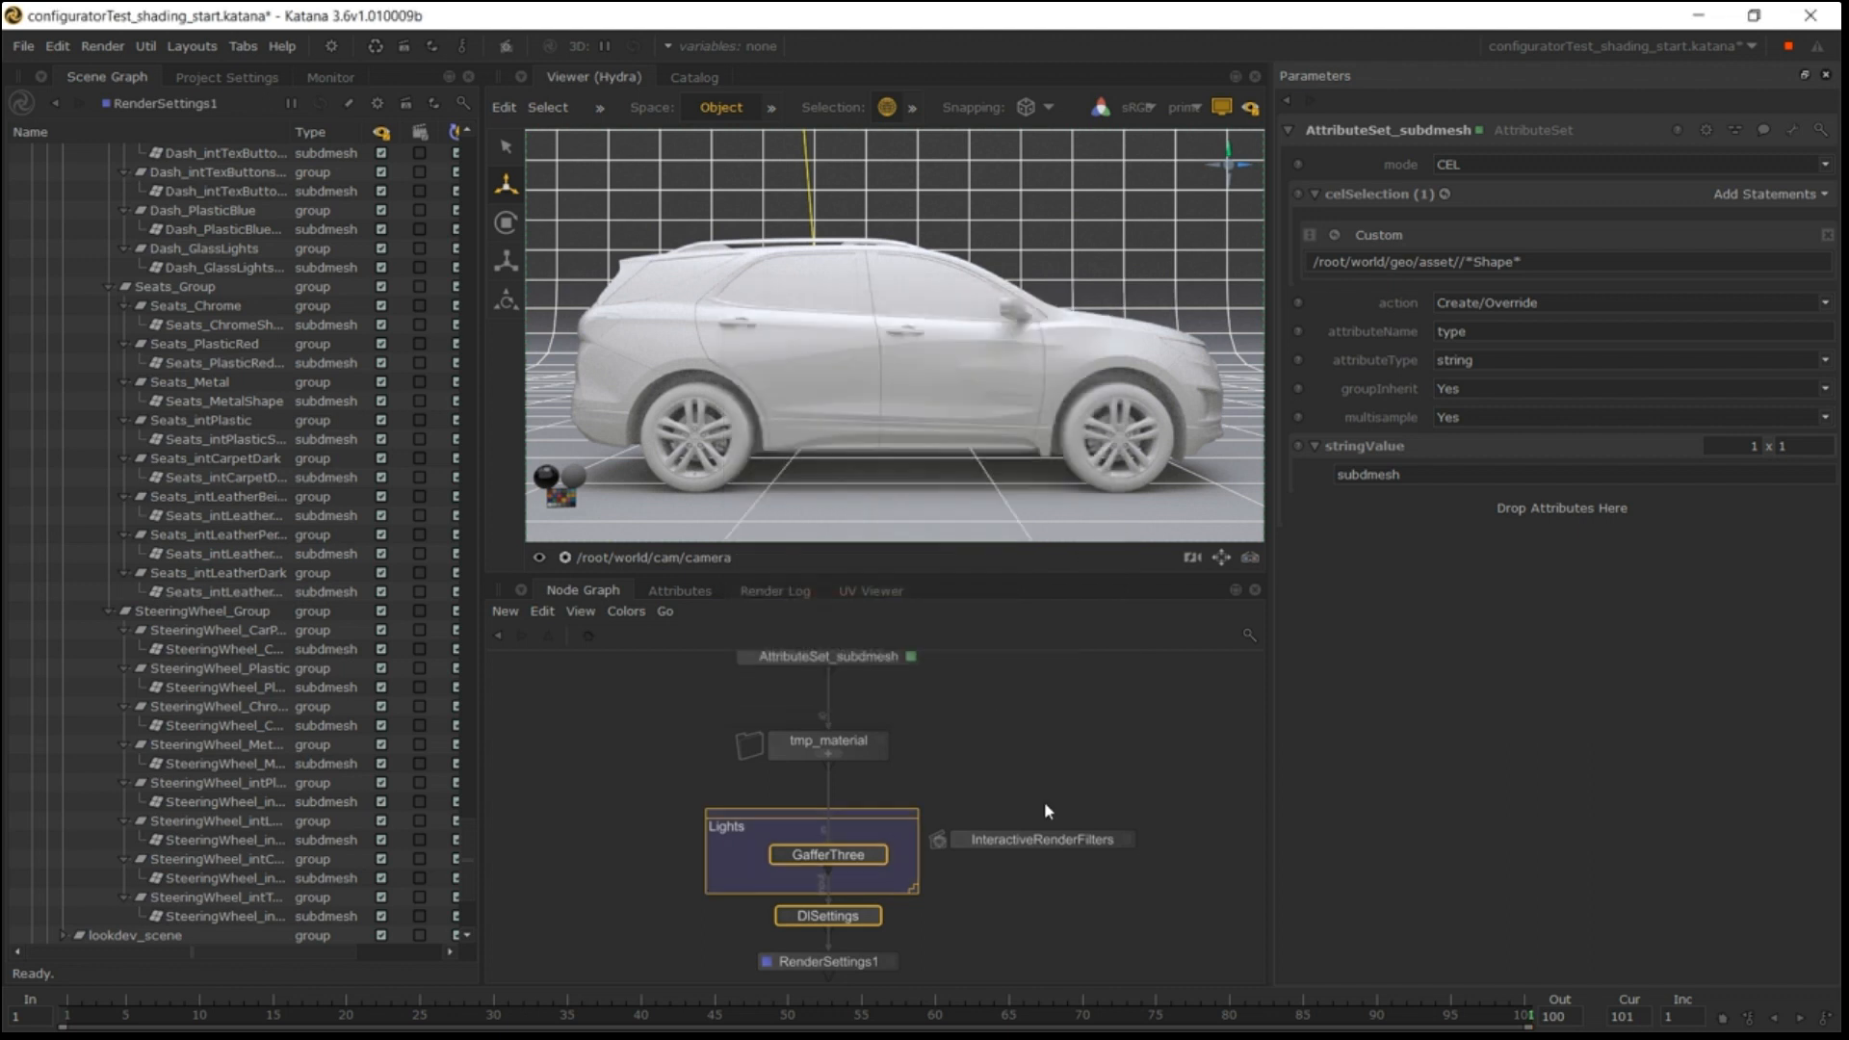
{"action": "left_click", "coordinate": [1046, 804]}
Group the Transform3D3 and AttributeSet_subdmesh nodes and name the group scale_subdivide.
{"action": "scroll", "coordinate": [1040, 807], "scroll_direction": "down", "scroll_amount": 3}
{"action": "middle_click_drag", "start_coordinate": [942, 773], "coordinate": [939, 840]}
{"action": "scroll", "coordinate": [939, 828], "scroll_direction": "up", "scroll_amount": 3}
{"action": "left_click_drag", "start_coordinate": [937, 776], "coordinate": [878, 800]}
{"action": "key", "text": "ctrl+g"}
{"action": "key", "text": "F2"}
{"action": "key", "text": "BackSpace"}
{"action": "key", "text": "BackSpace"}
{"action": "key", "text": "BackSpace"}
{"action": "key", "text": "BackSpace"}
{"action": "key", "text": "BackSpace"}
{"action": "type", "text": "s"}
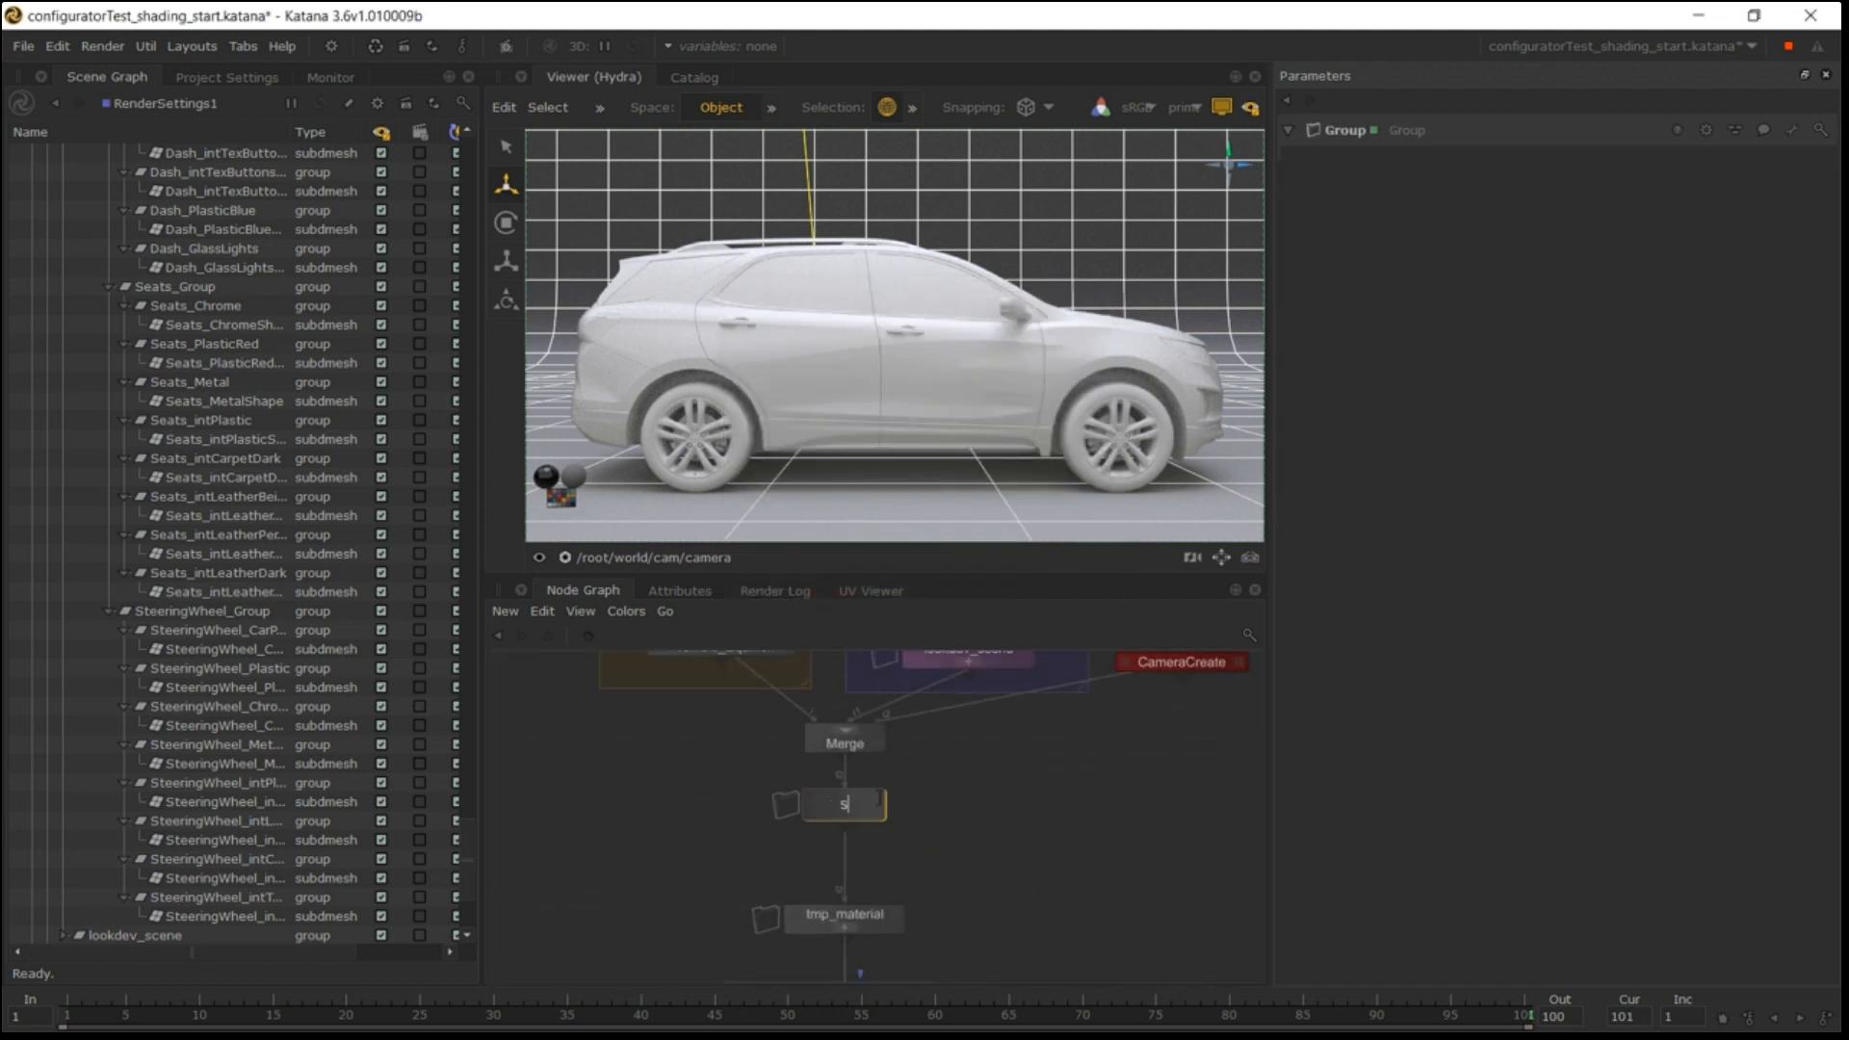
{"action": "type", "text": "cale_subdivide"}
{"action": "key", "text": "Return"}
Shift the Alembic_Equinox node aside in the Geometry backdrop and place a duplicate of it next to the lookdev backdrop.
{"action": "scroll", "coordinate": [905, 834], "scroll_direction": "down", "scroll_amount": 3}
{"action": "key", "text": "j"}
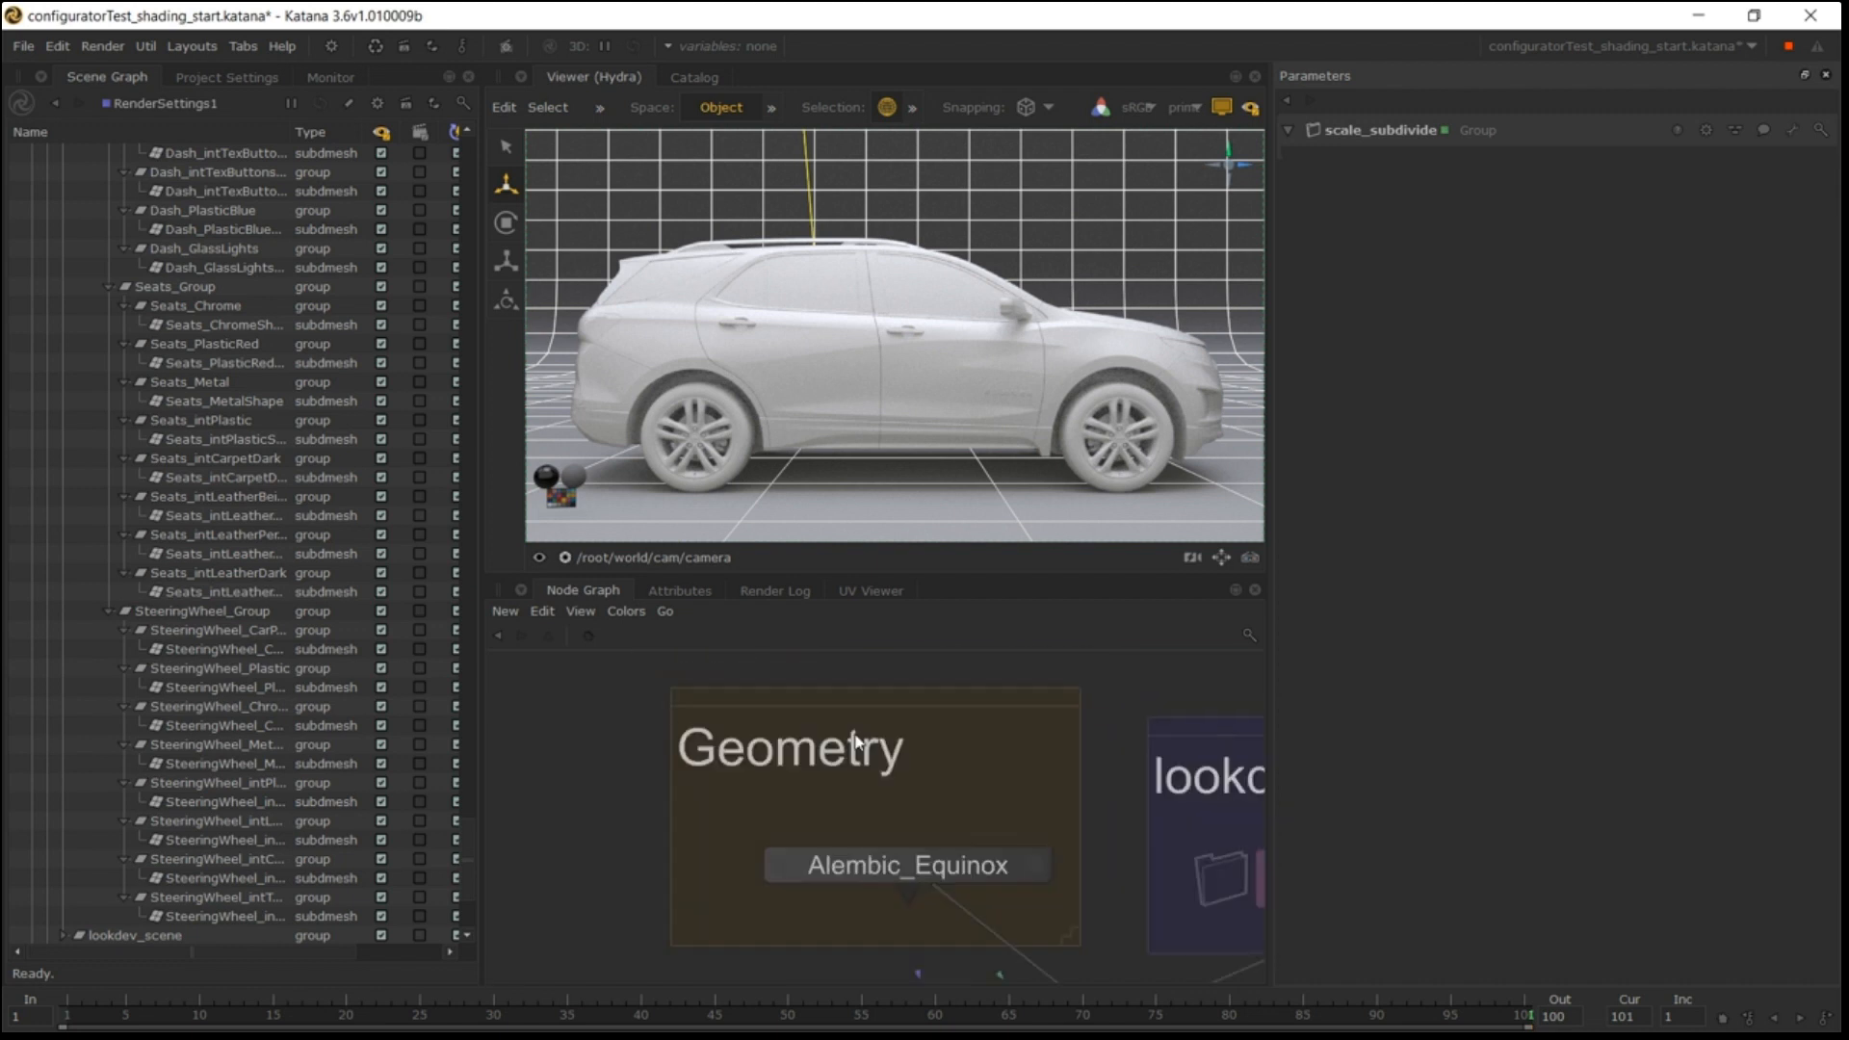
{"action": "left_click", "coordinate": [855, 746]}
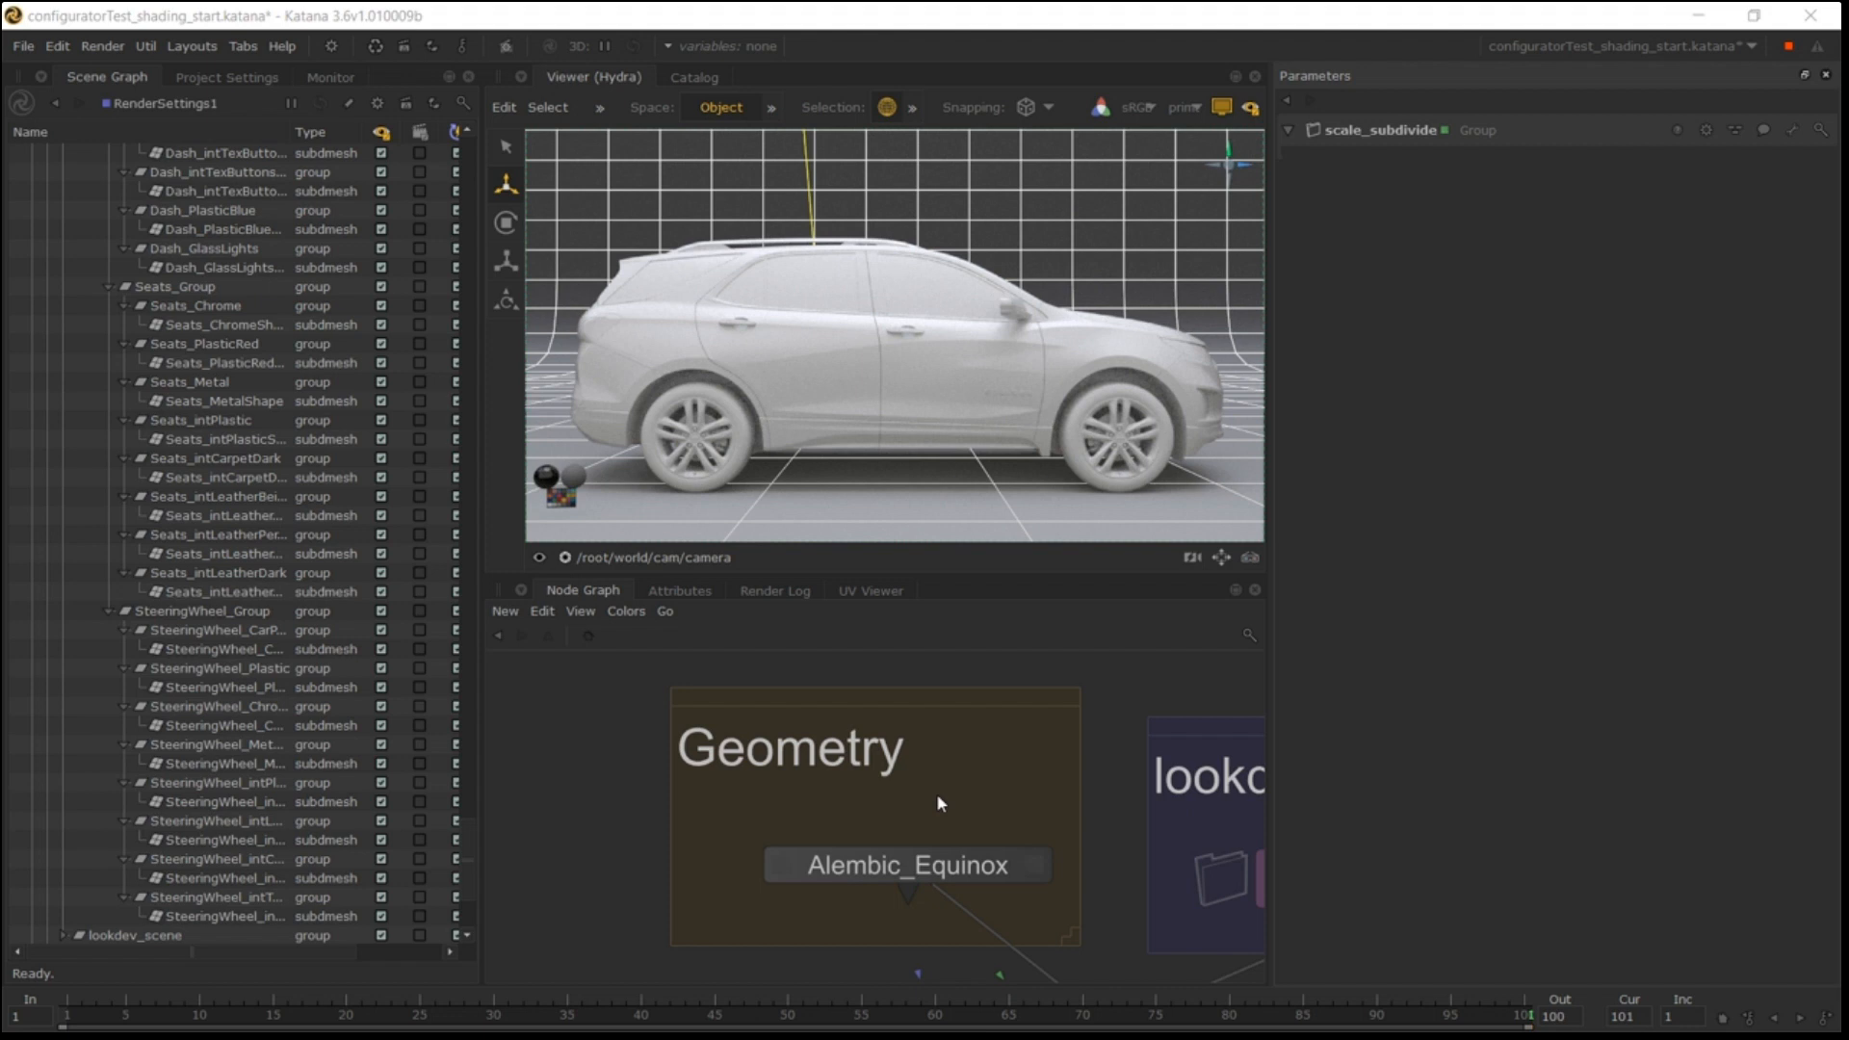
{"action": "middle_click_drag", "start_coordinate": [894, 790], "coordinate": [880, 752]}
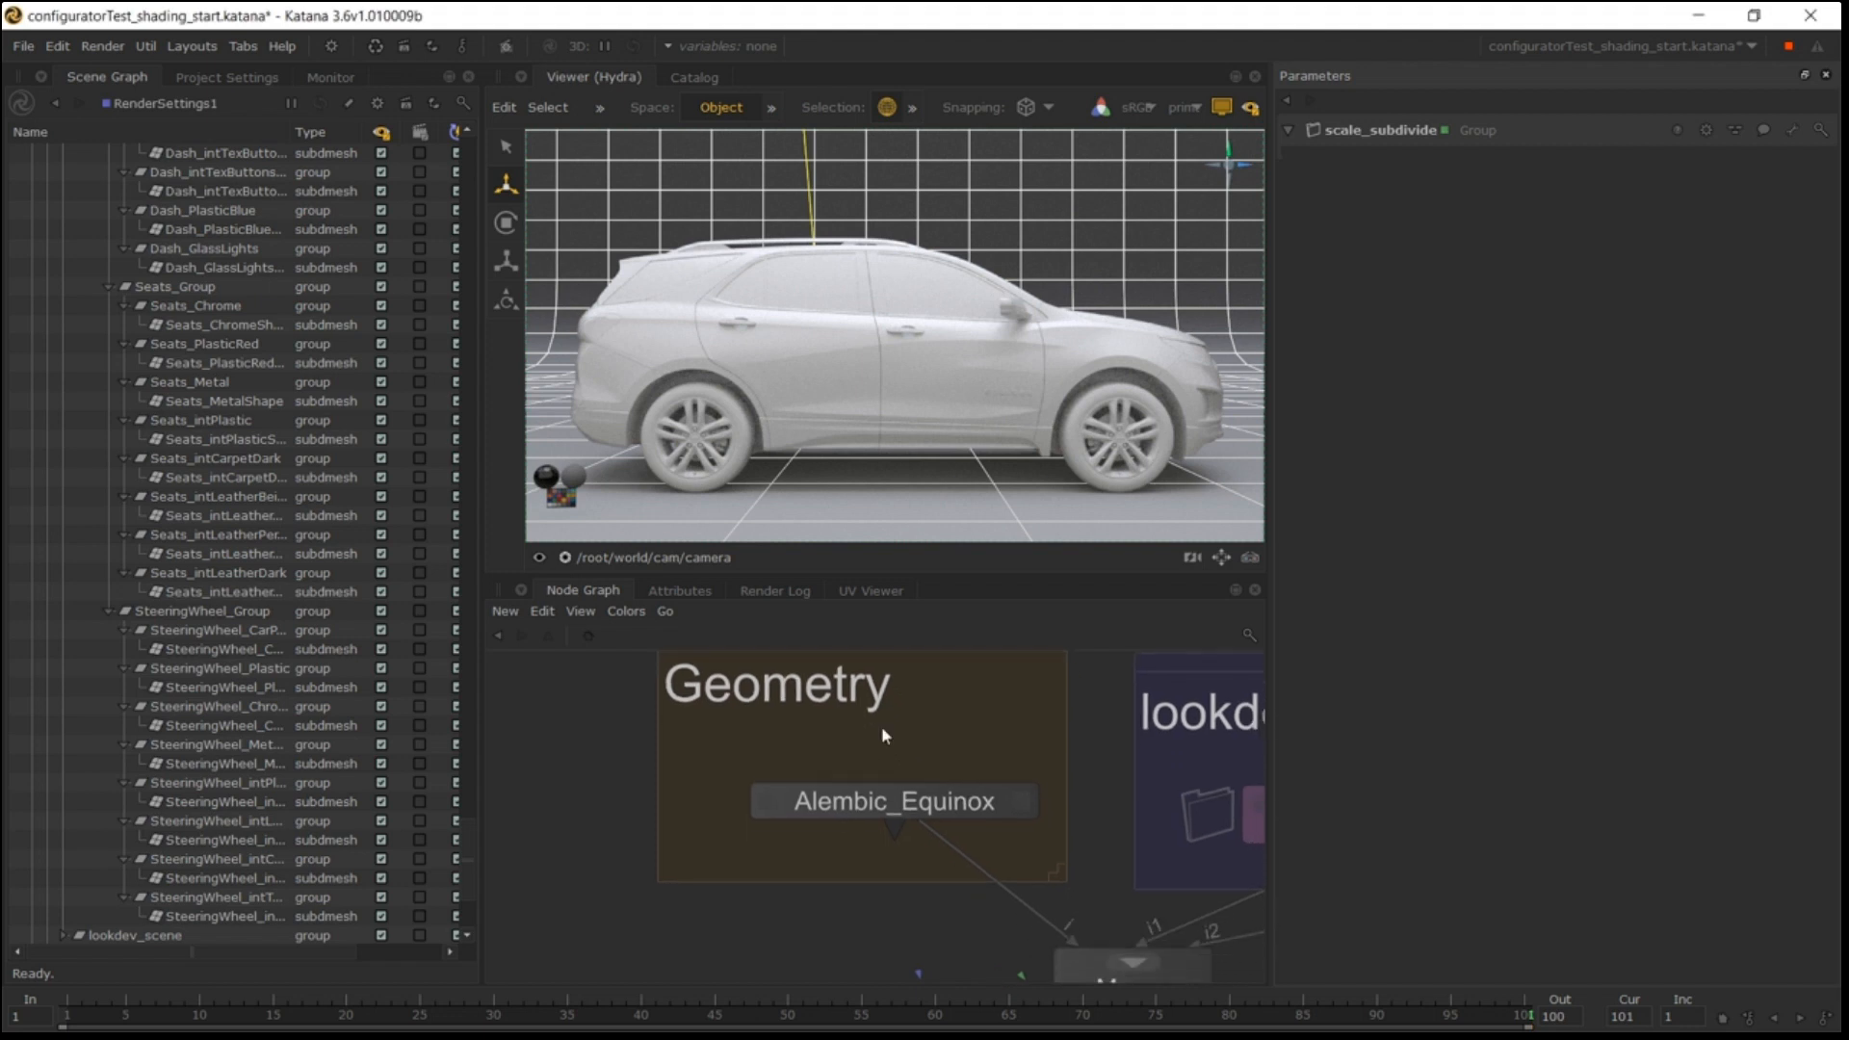
{"action": "left_click", "coordinate": [887, 809]}
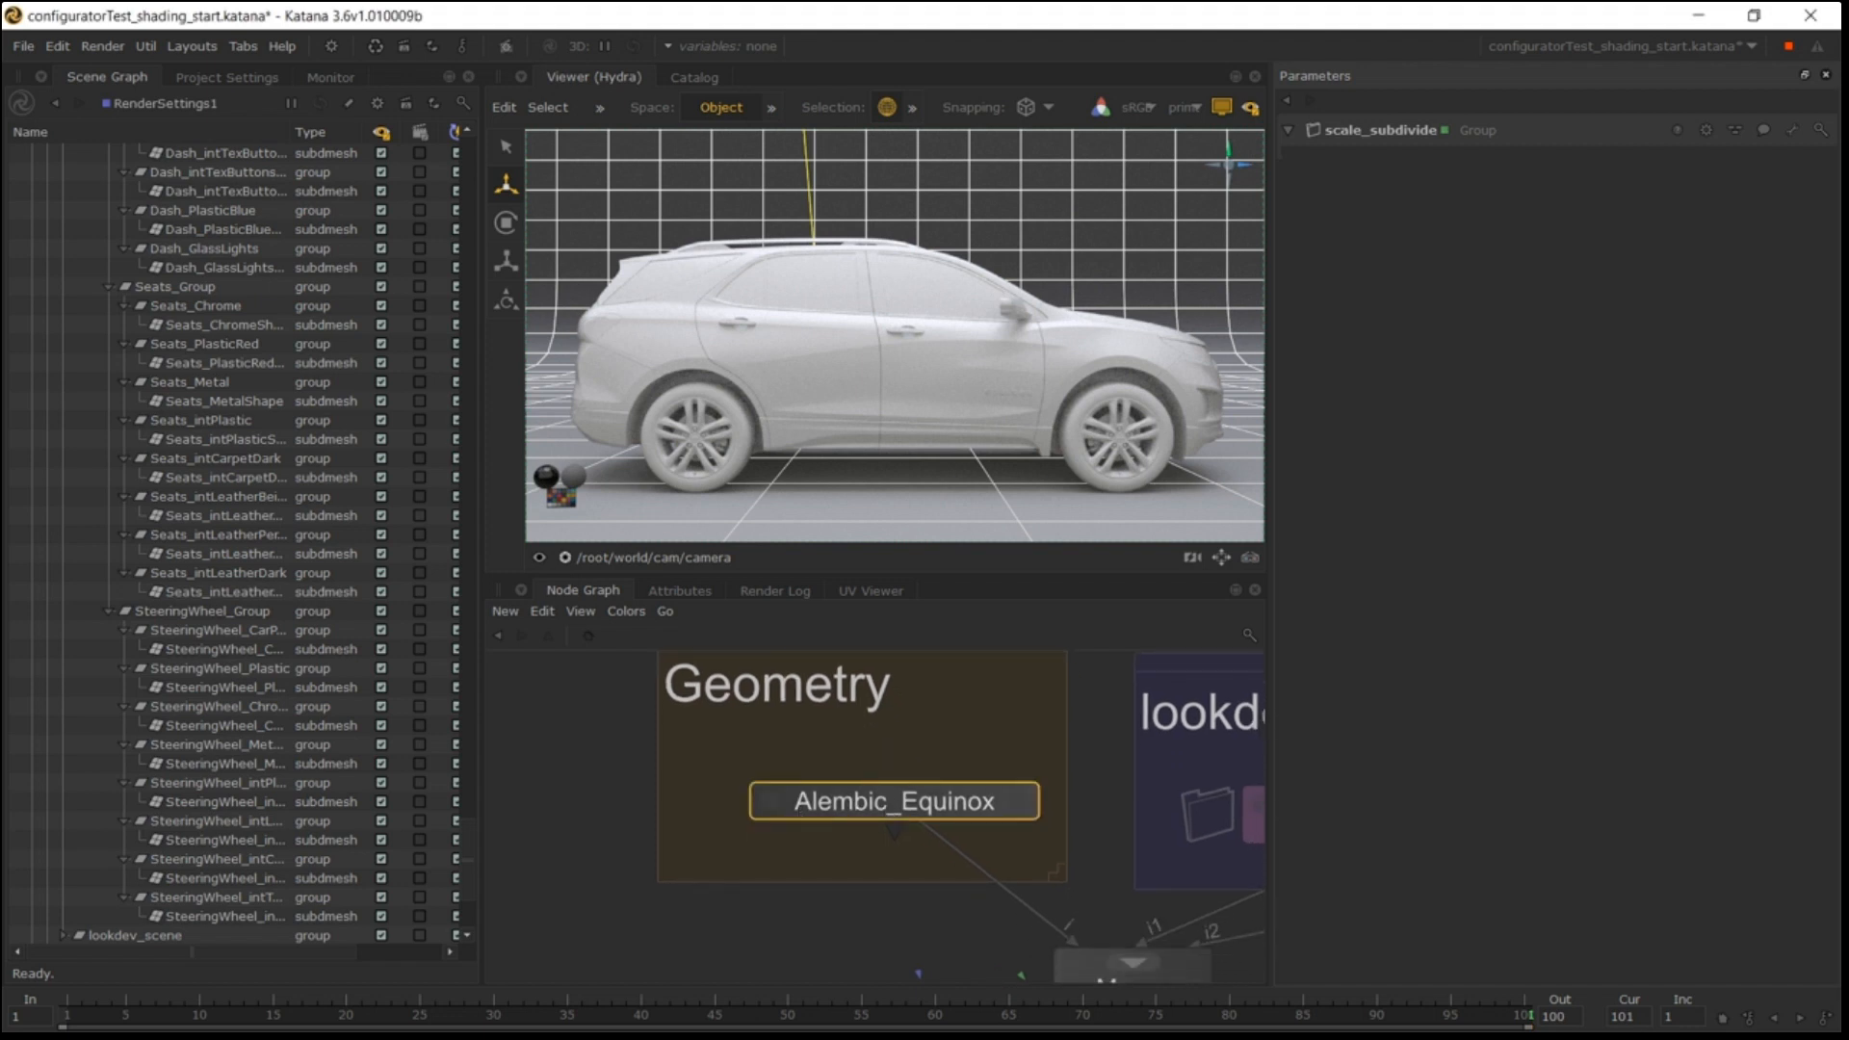
{"action": "middle_click_drag", "start_coordinate": [805, 812], "coordinate": [753, 804]}
{"action": "left_click_drag", "start_coordinate": [753, 804], "coordinate": [530, 807]}
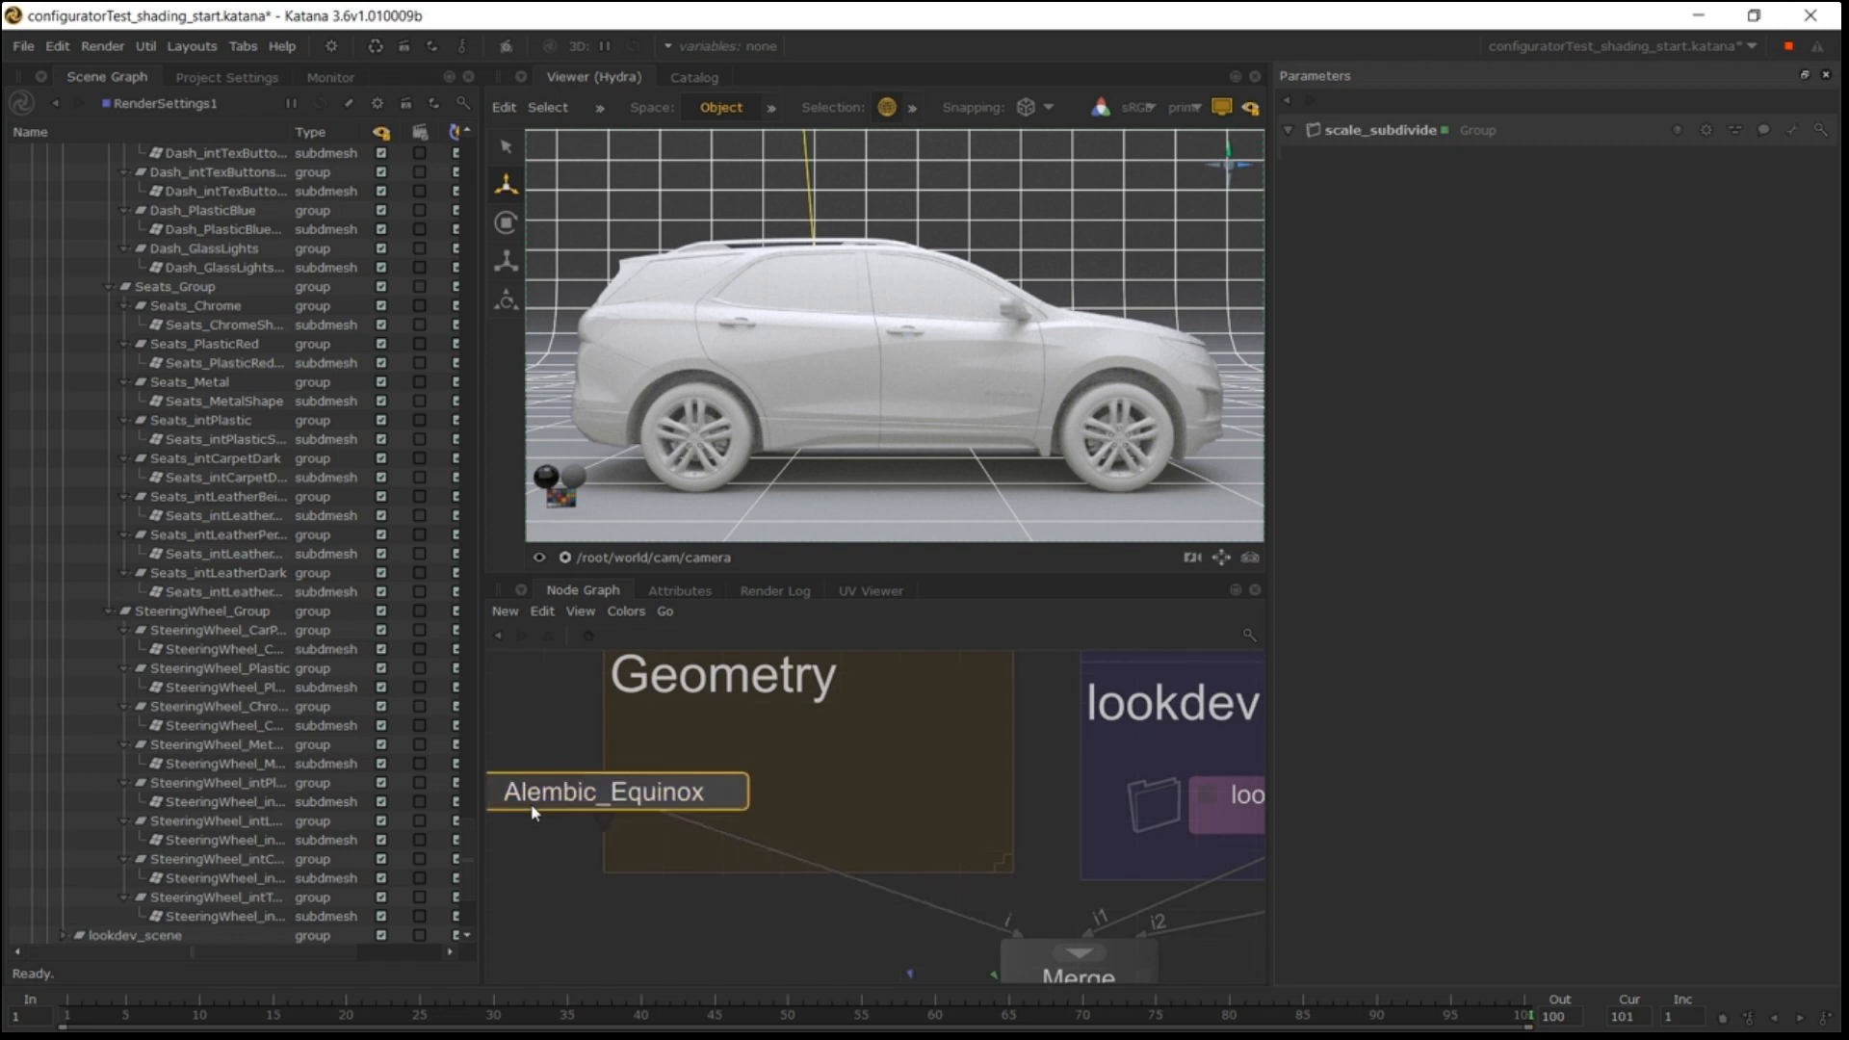
{"action": "key", "text": "ctrl+v"}
{"action": "left_click", "coordinate": [955, 791]}
Rename the duplicated Alembic node to Alembic_Bolt.
{"action": "key", "text": "n"}
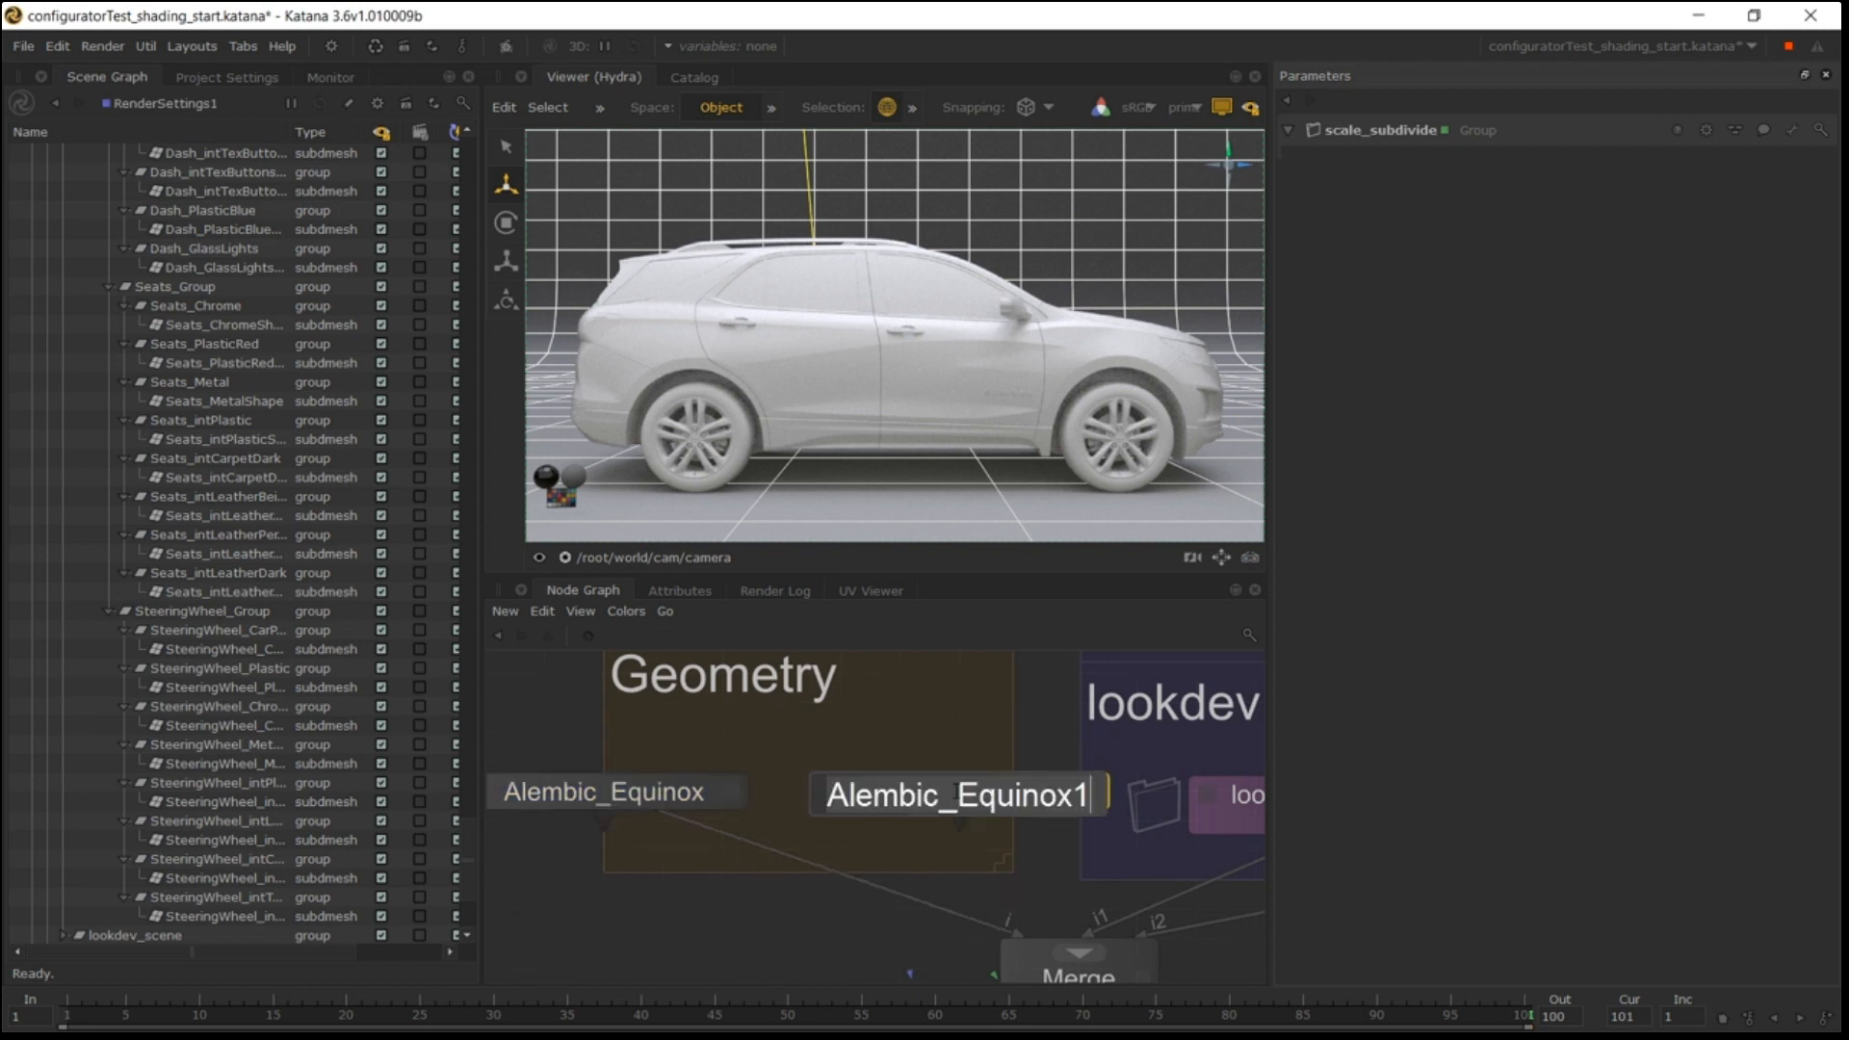
{"action": "key", "text": "Right"}
{"action": "key", "text": "shift+Left"}
{"action": "key", "text": "shift+Left"}
{"action": "key", "text": "shift+Left"}
{"action": "key", "text": "shift+Left"}
{"action": "key", "text": "shift+Left"}
{"action": "key", "text": "shift+Left"}
{"action": "key", "text": "shift+Left"}
{"action": "key", "text": "shift+Left"}
{"action": "type", "text": "B"}
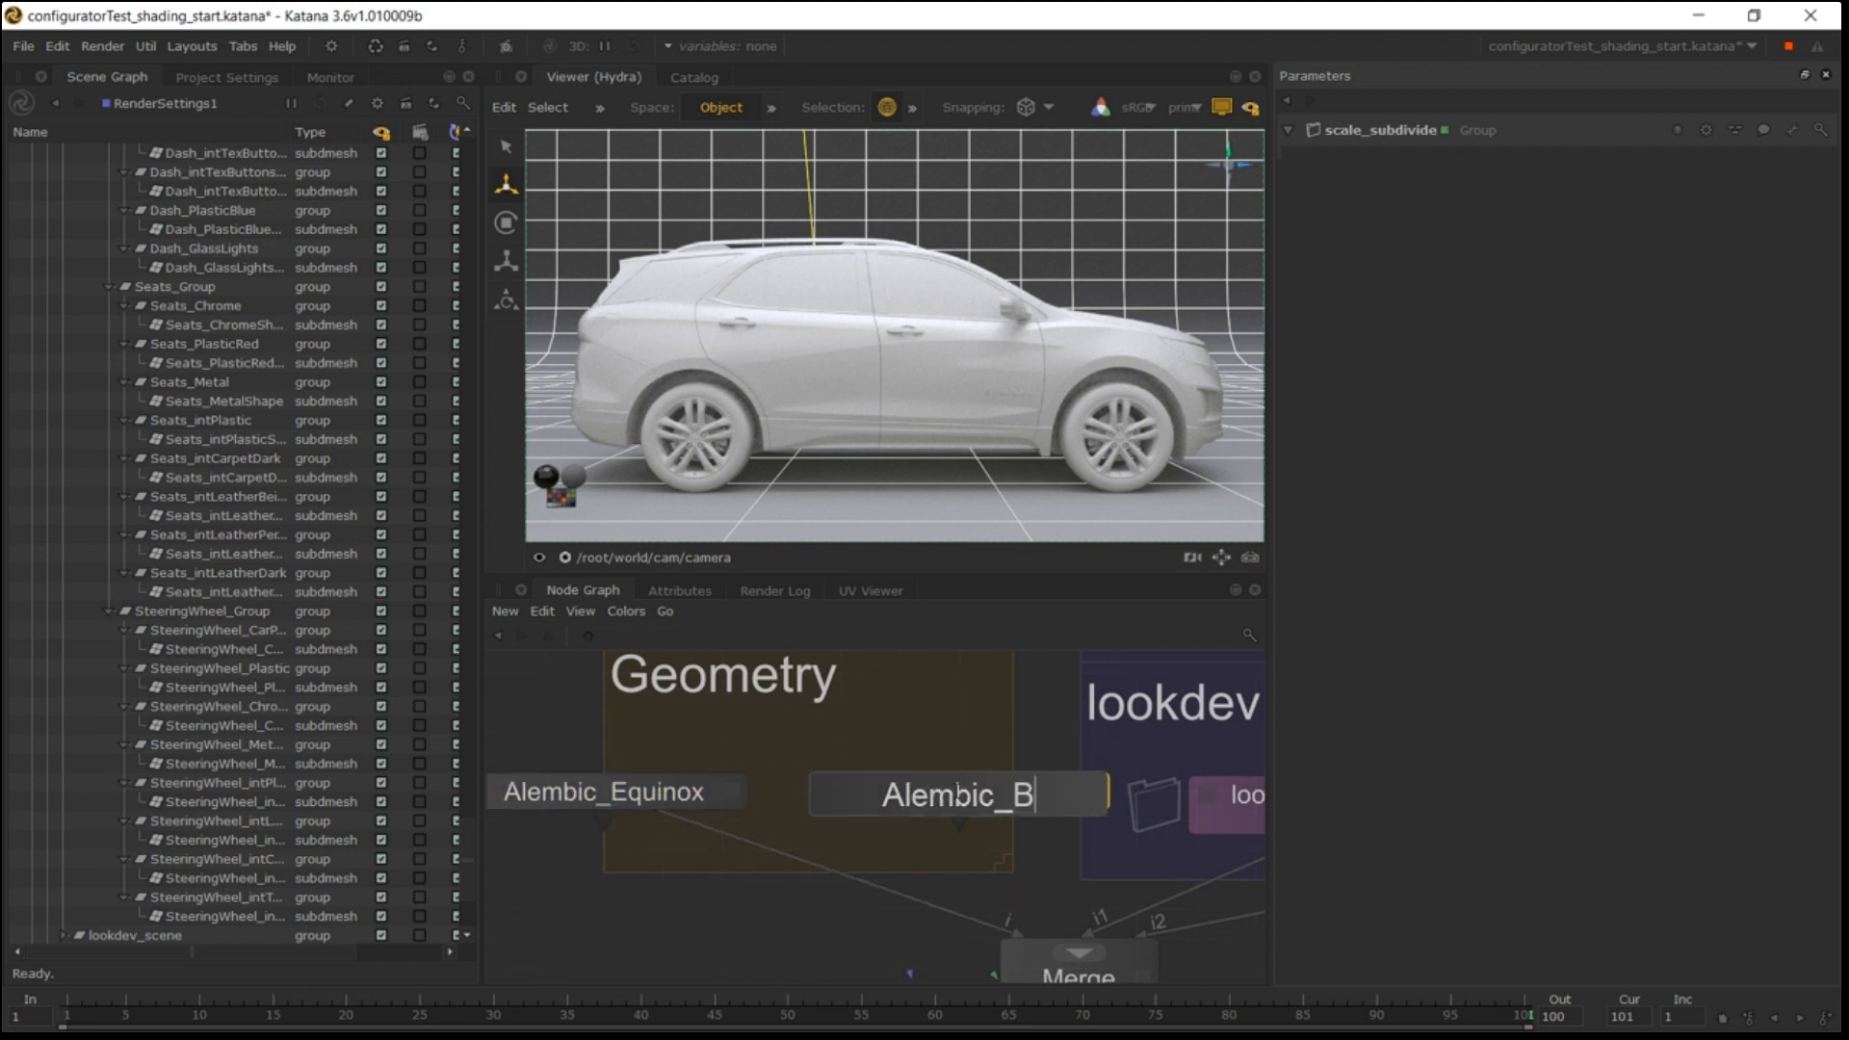
{"action": "type", "text": "olt"}
{"action": "key", "text": "Return"}
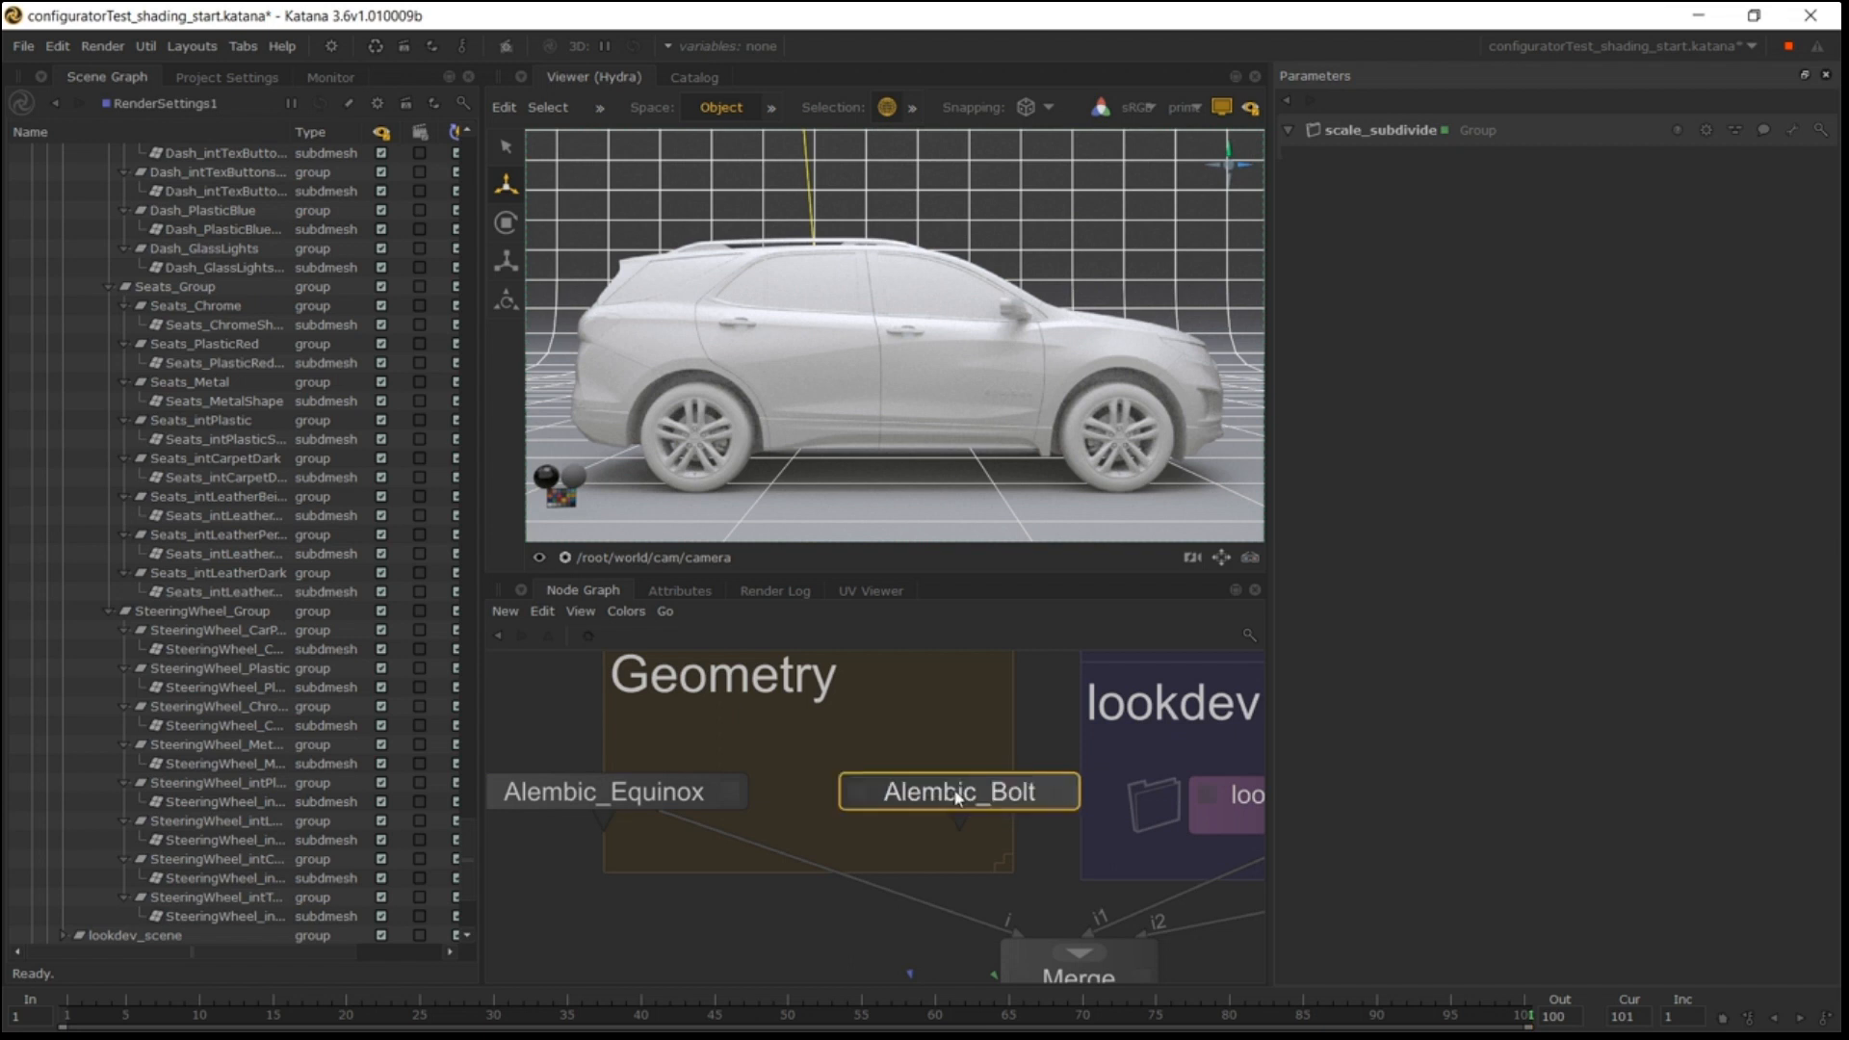
Set the abcAsset of Alembic_Bolt to the file Bolt_v09.abc.
{"action": "double_click", "coordinate": [974, 797]}
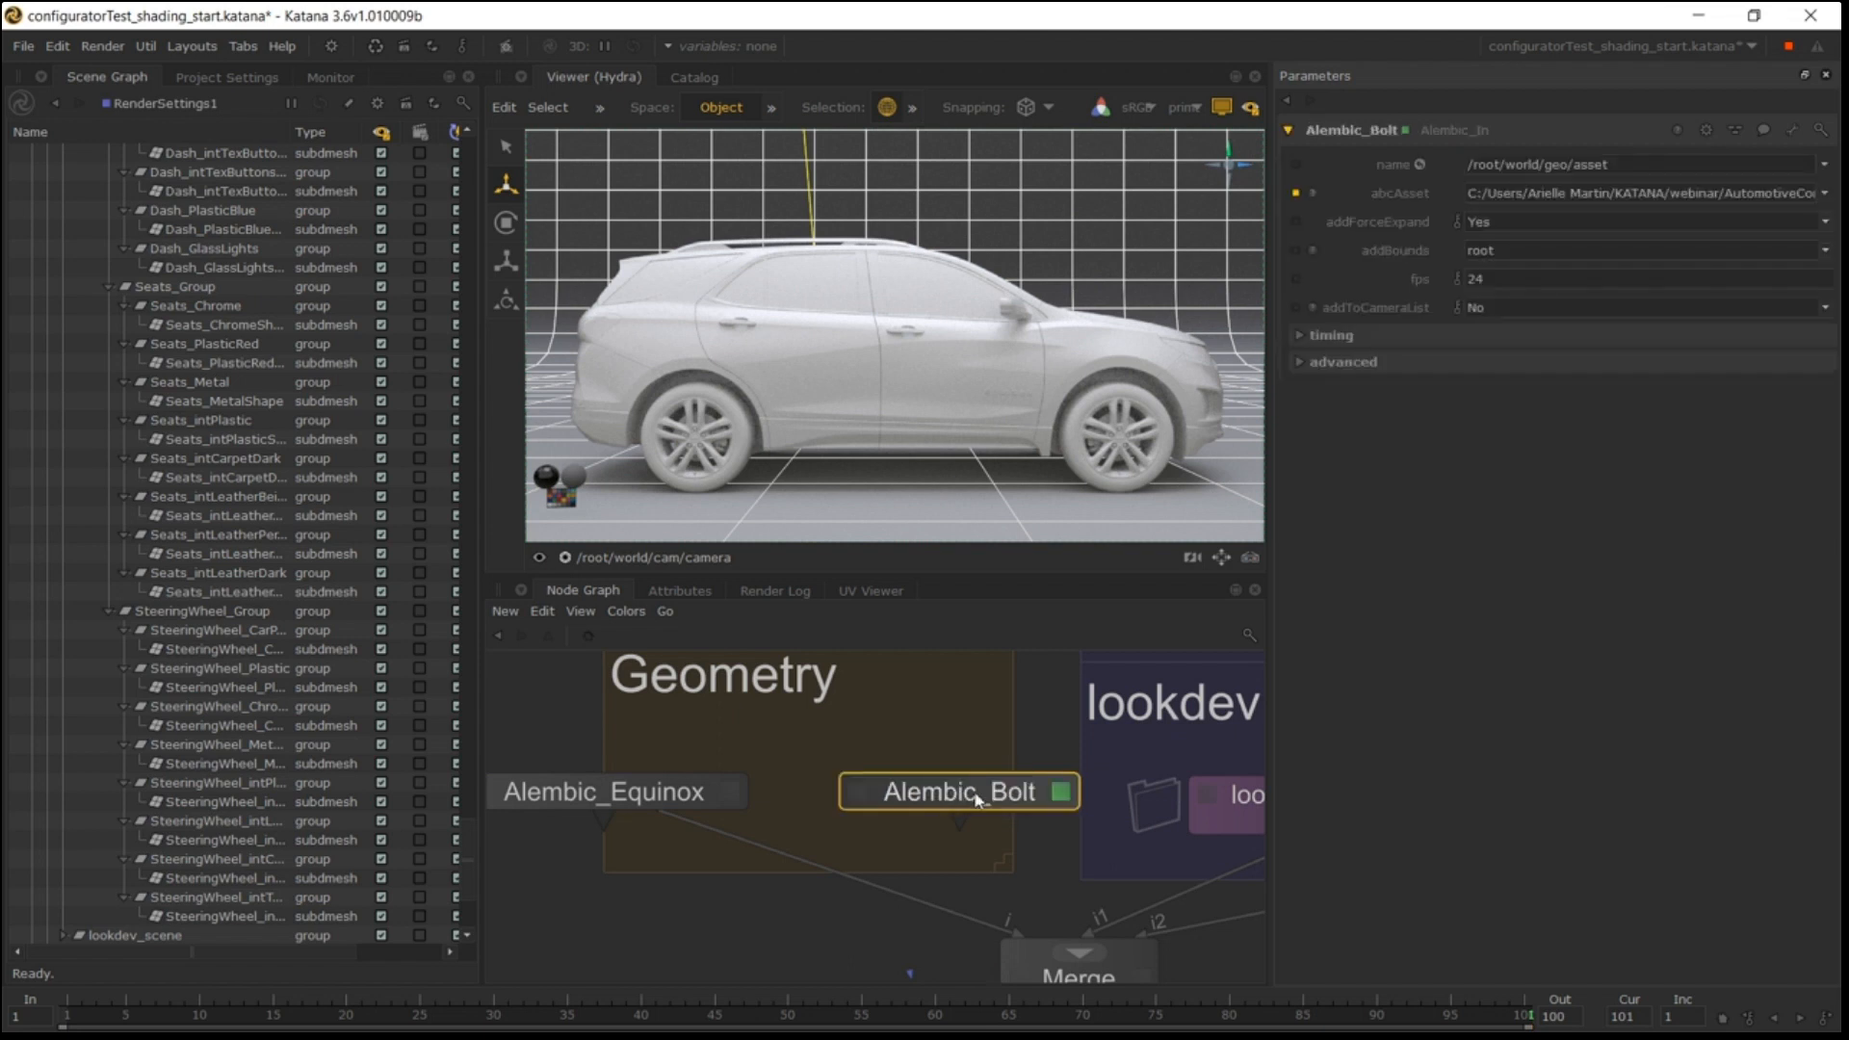
{"action": "left_click", "coordinate": [1823, 193]}
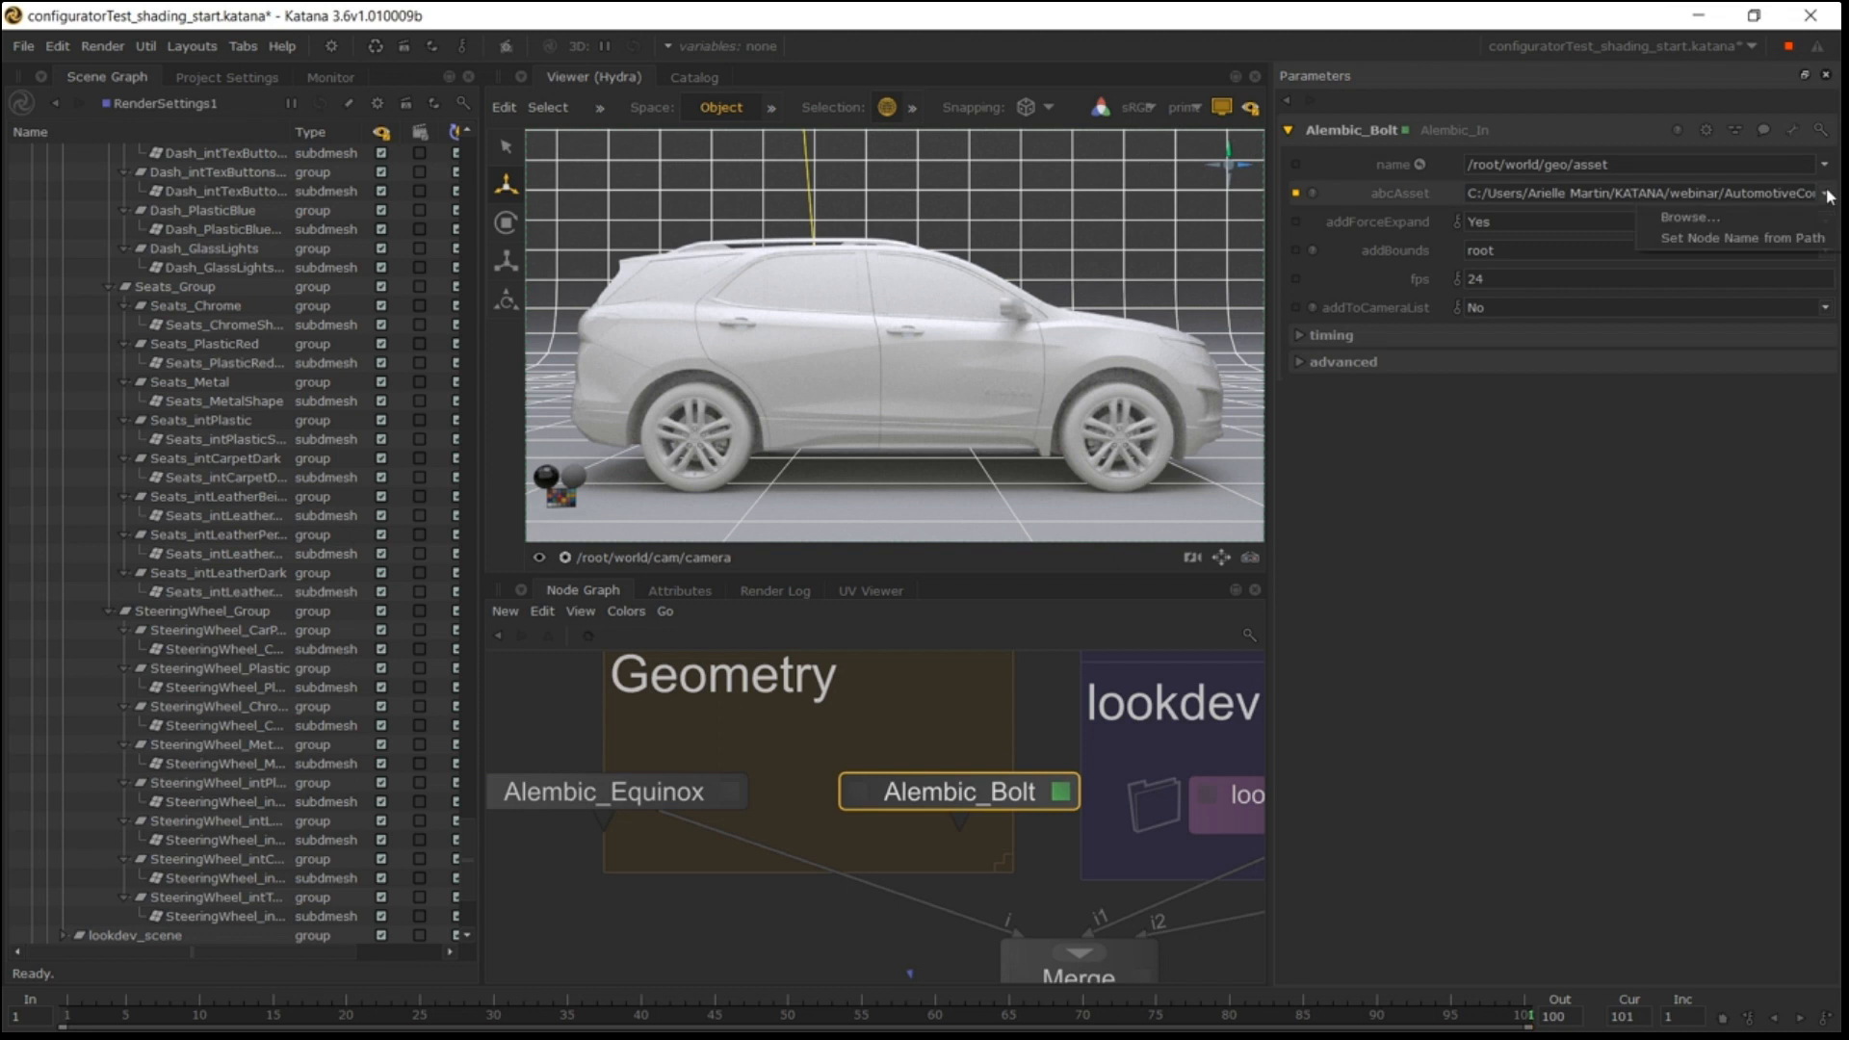
{"action": "left_click", "coordinate": [1694, 220]}
{"action": "left_click", "coordinate": [736, 481]}
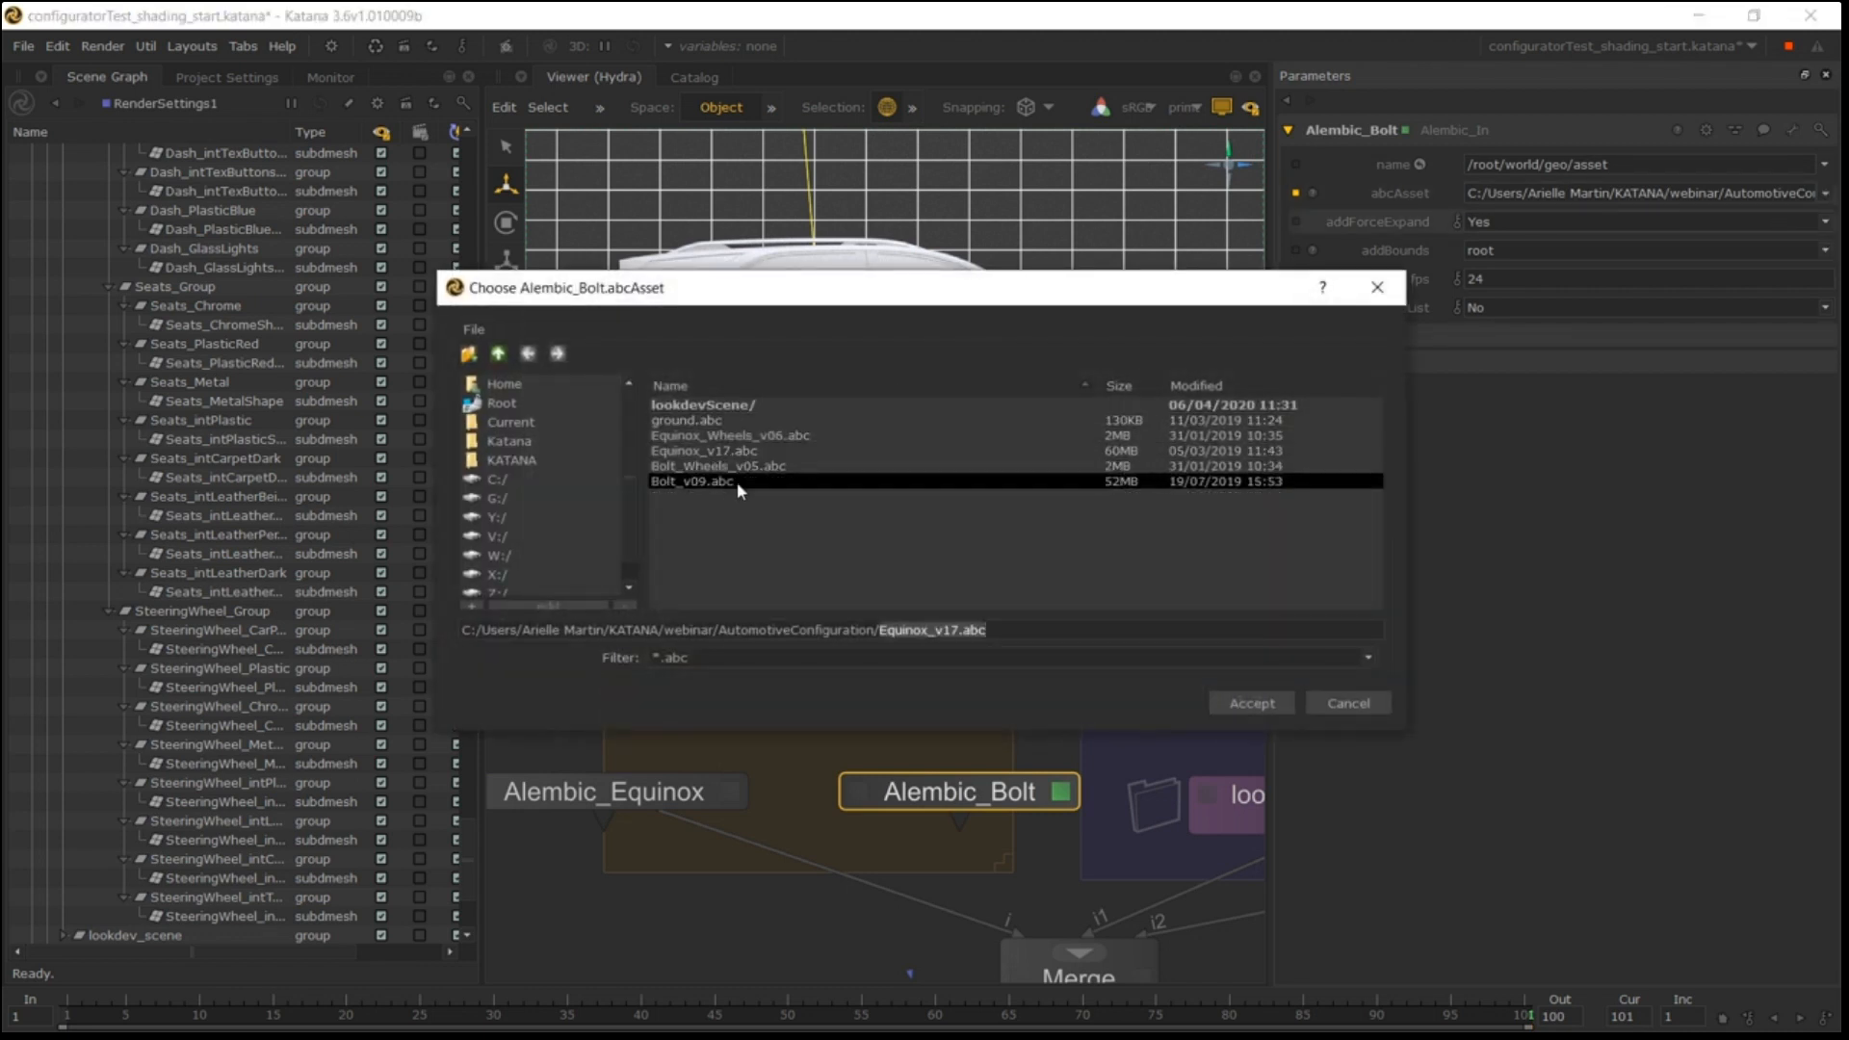
{"action": "left_click", "coordinate": [1250, 703]}
Expand the variables in the project settings and add a new graph state variable.
{"action": "middle_click_drag", "start_coordinate": [747, 917], "coordinate": [727, 880]}
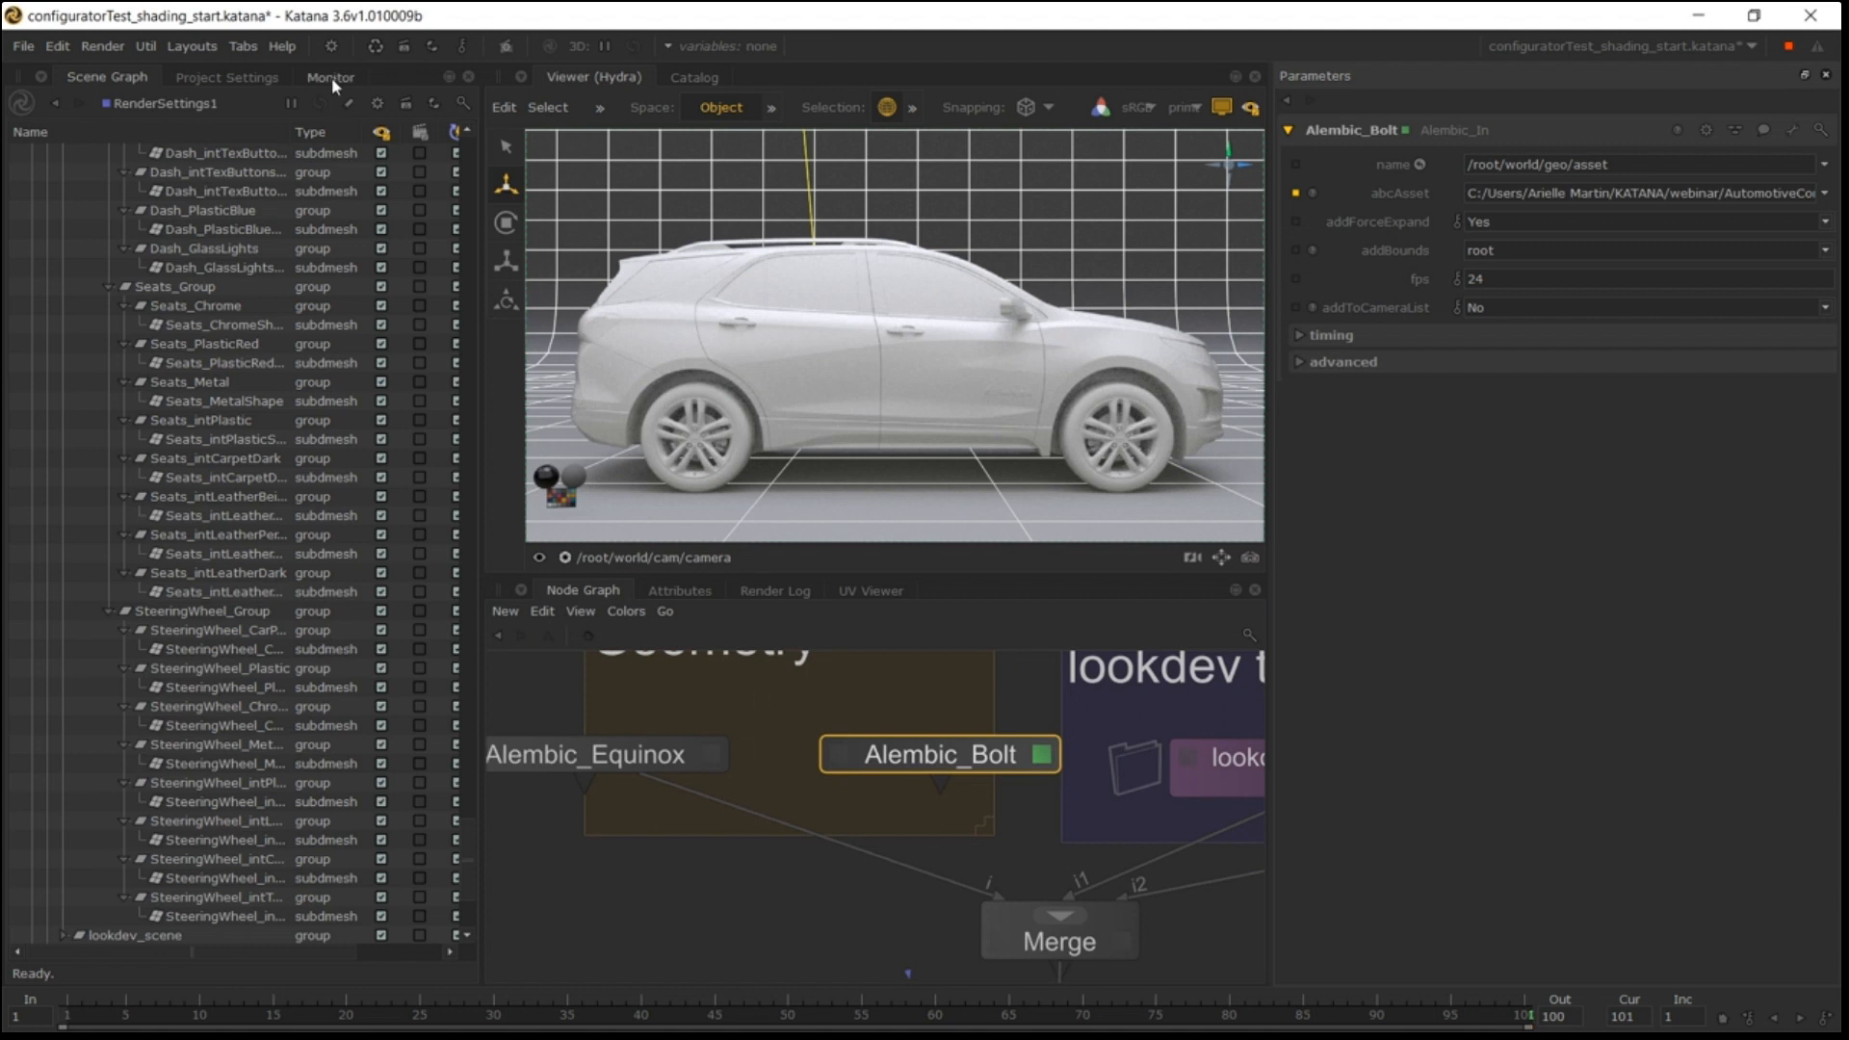
{"action": "left_click", "coordinate": [262, 76]}
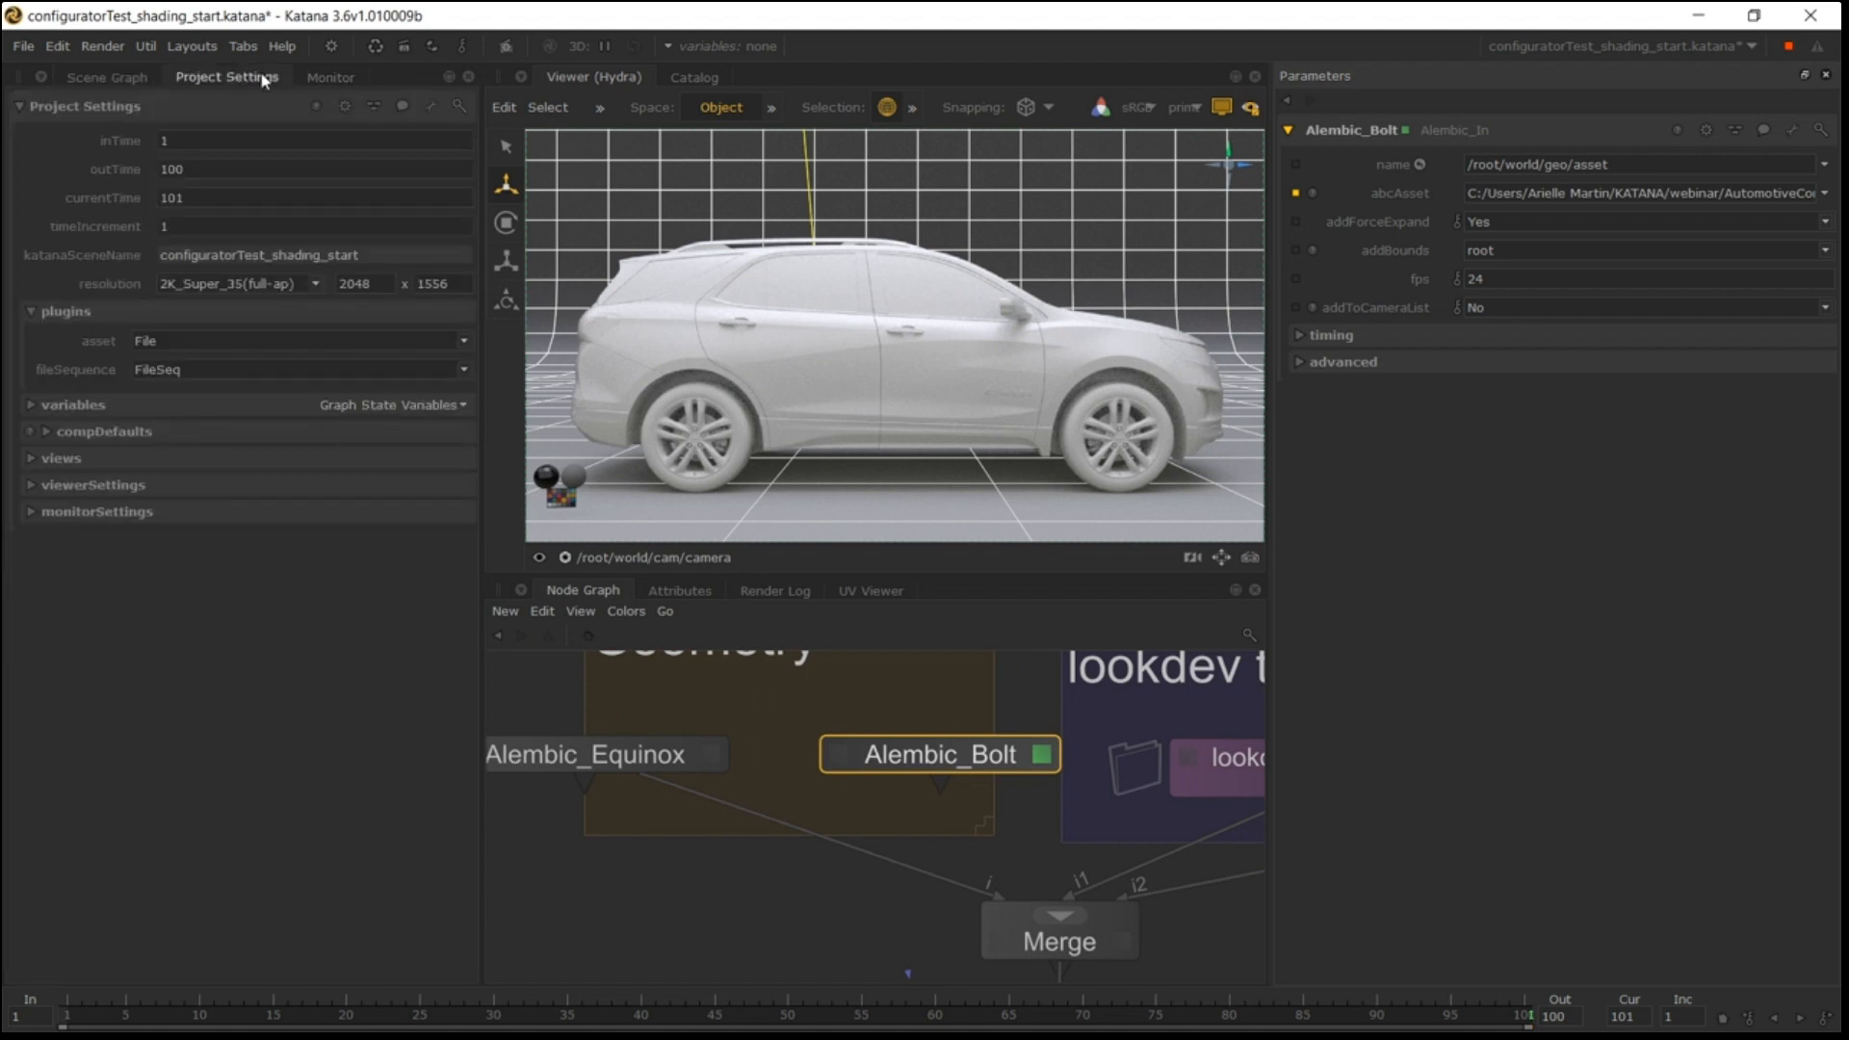
{"action": "left_click", "coordinate": [74, 405]}
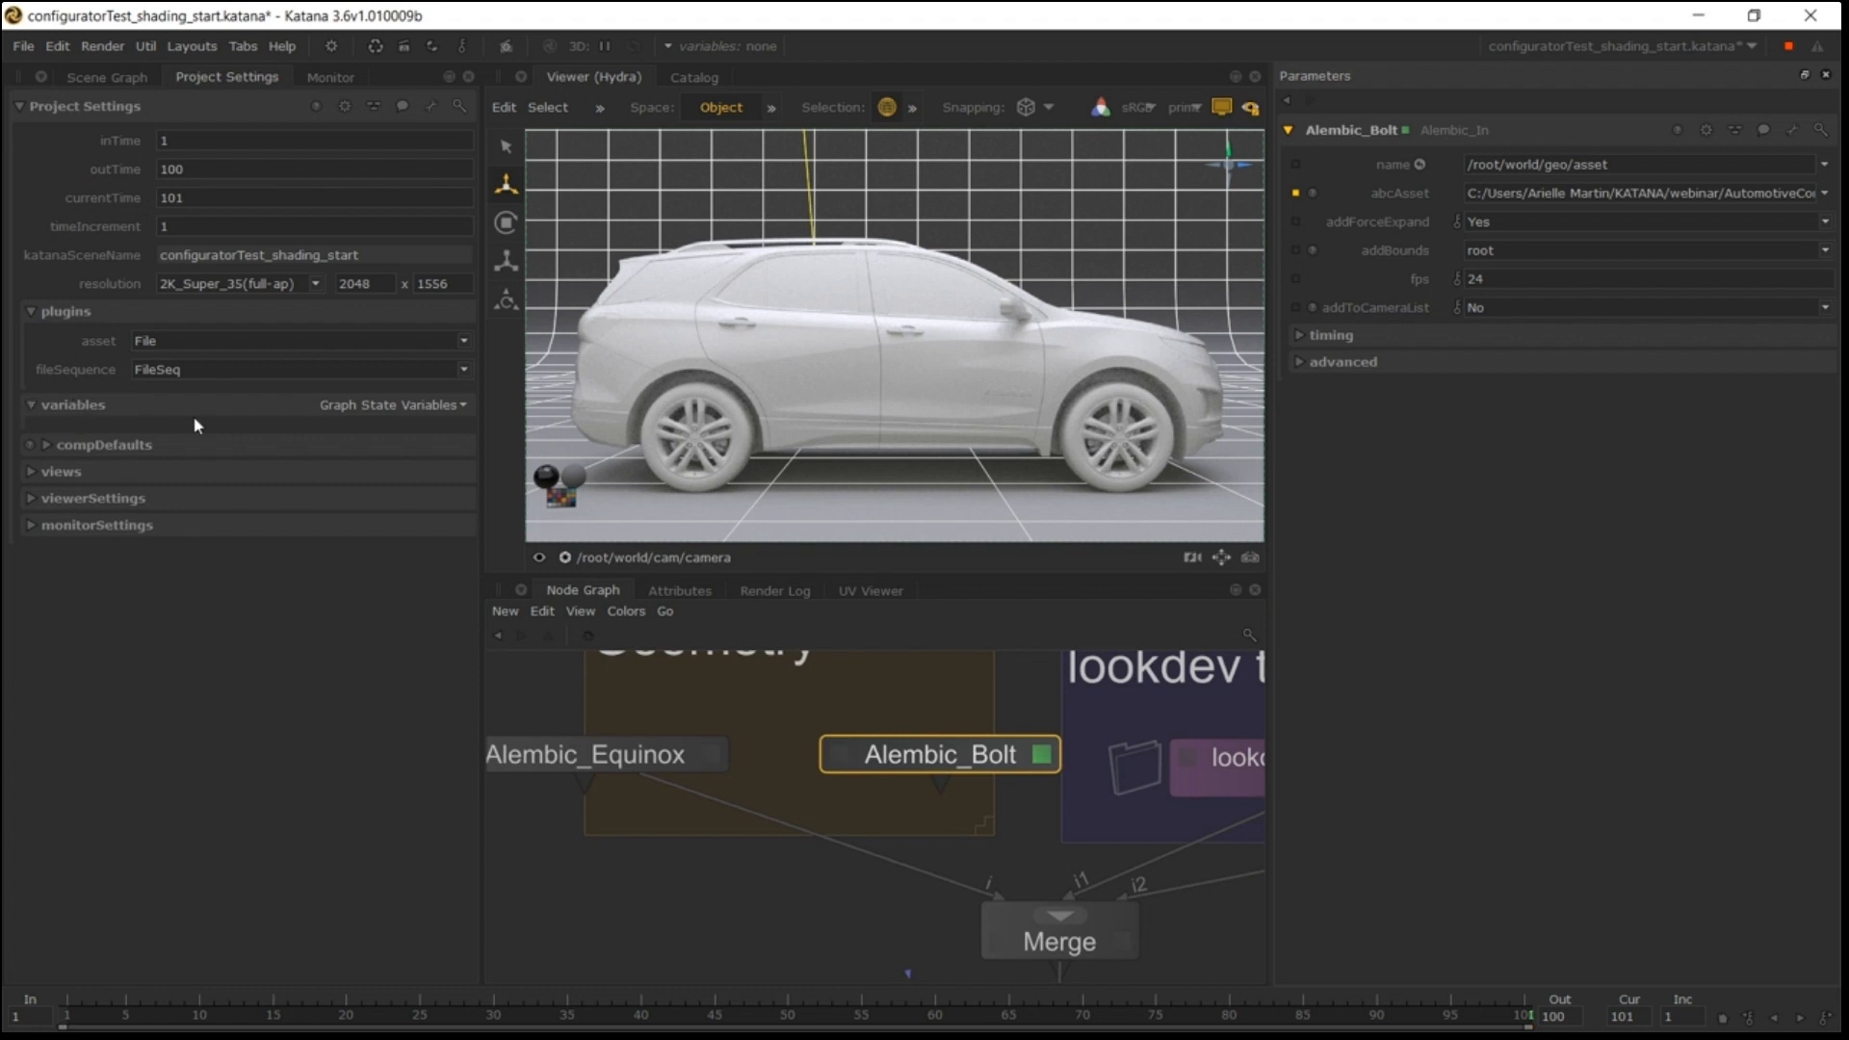
{"action": "left_click", "coordinate": [346, 405]}
{"action": "left_click", "coordinate": [362, 428]}
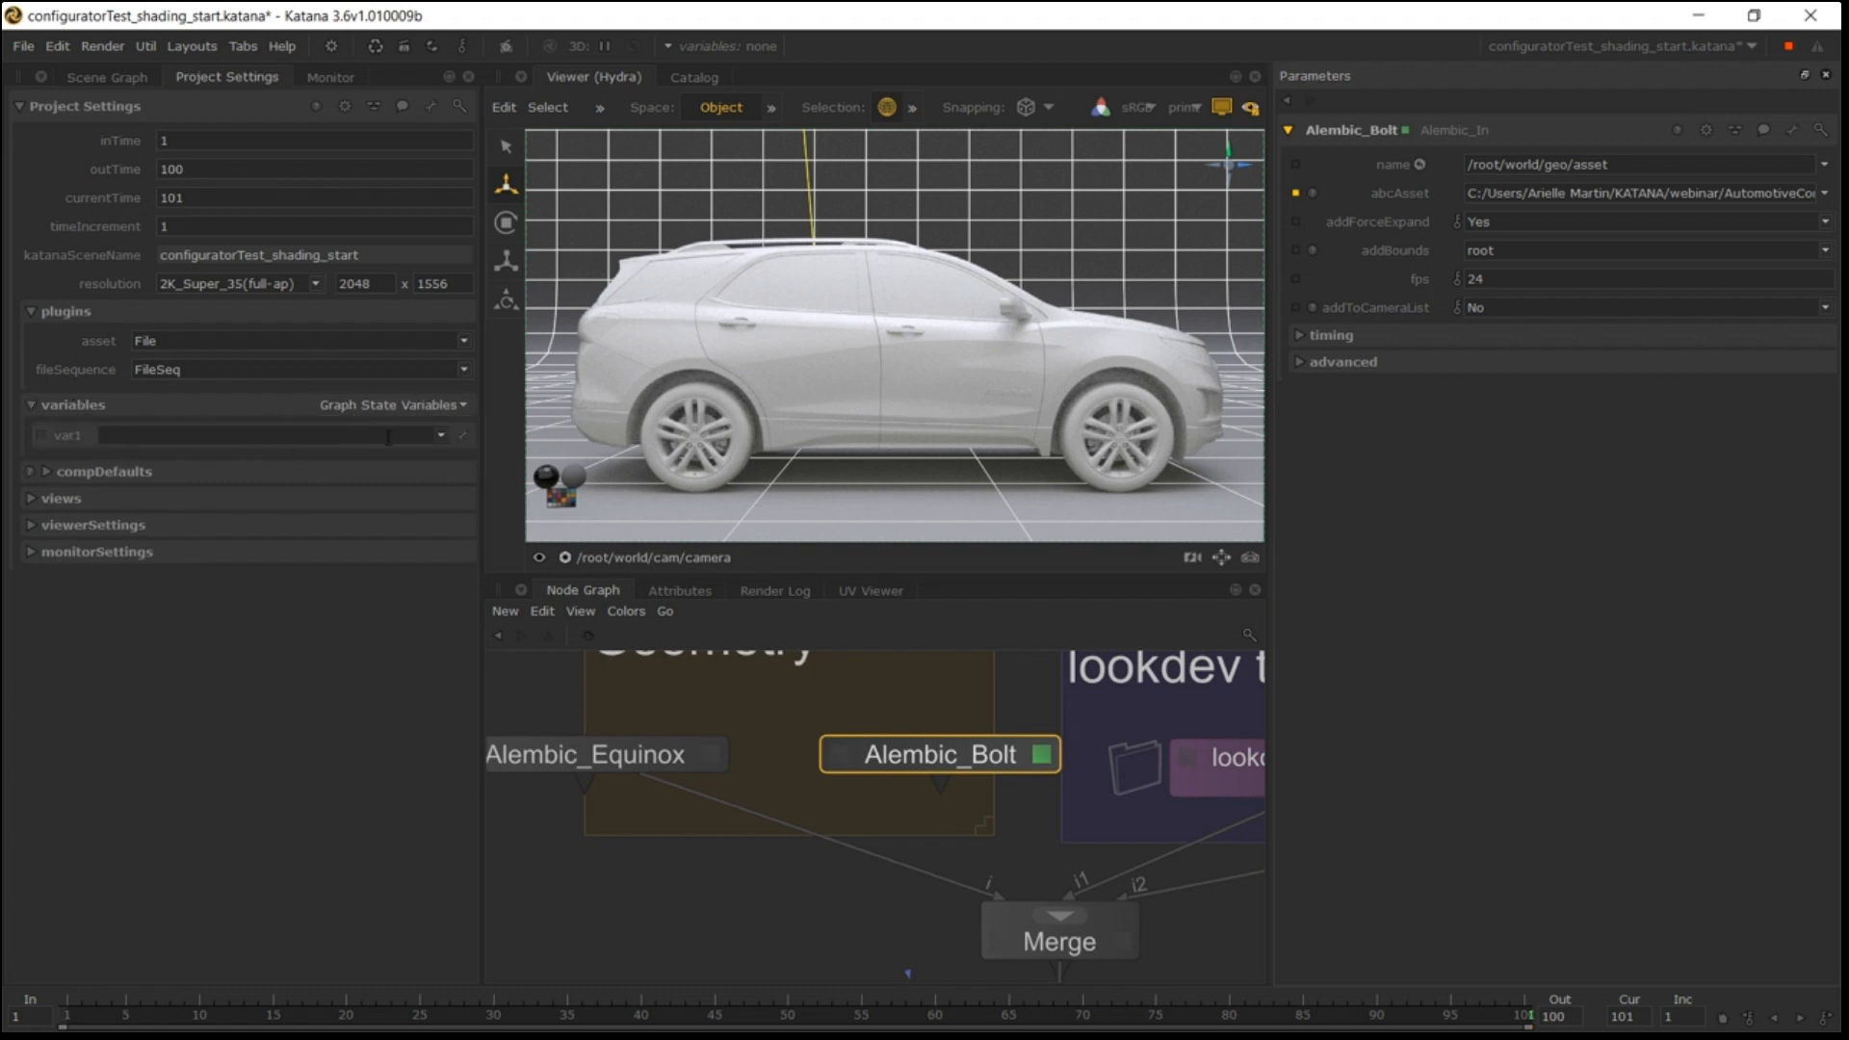
Rename the new graph state variable var1 to Car.
{"action": "left_click", "coordinate": [464, 434]}
{"action": "left_click", "coordinate": [473, 461]}
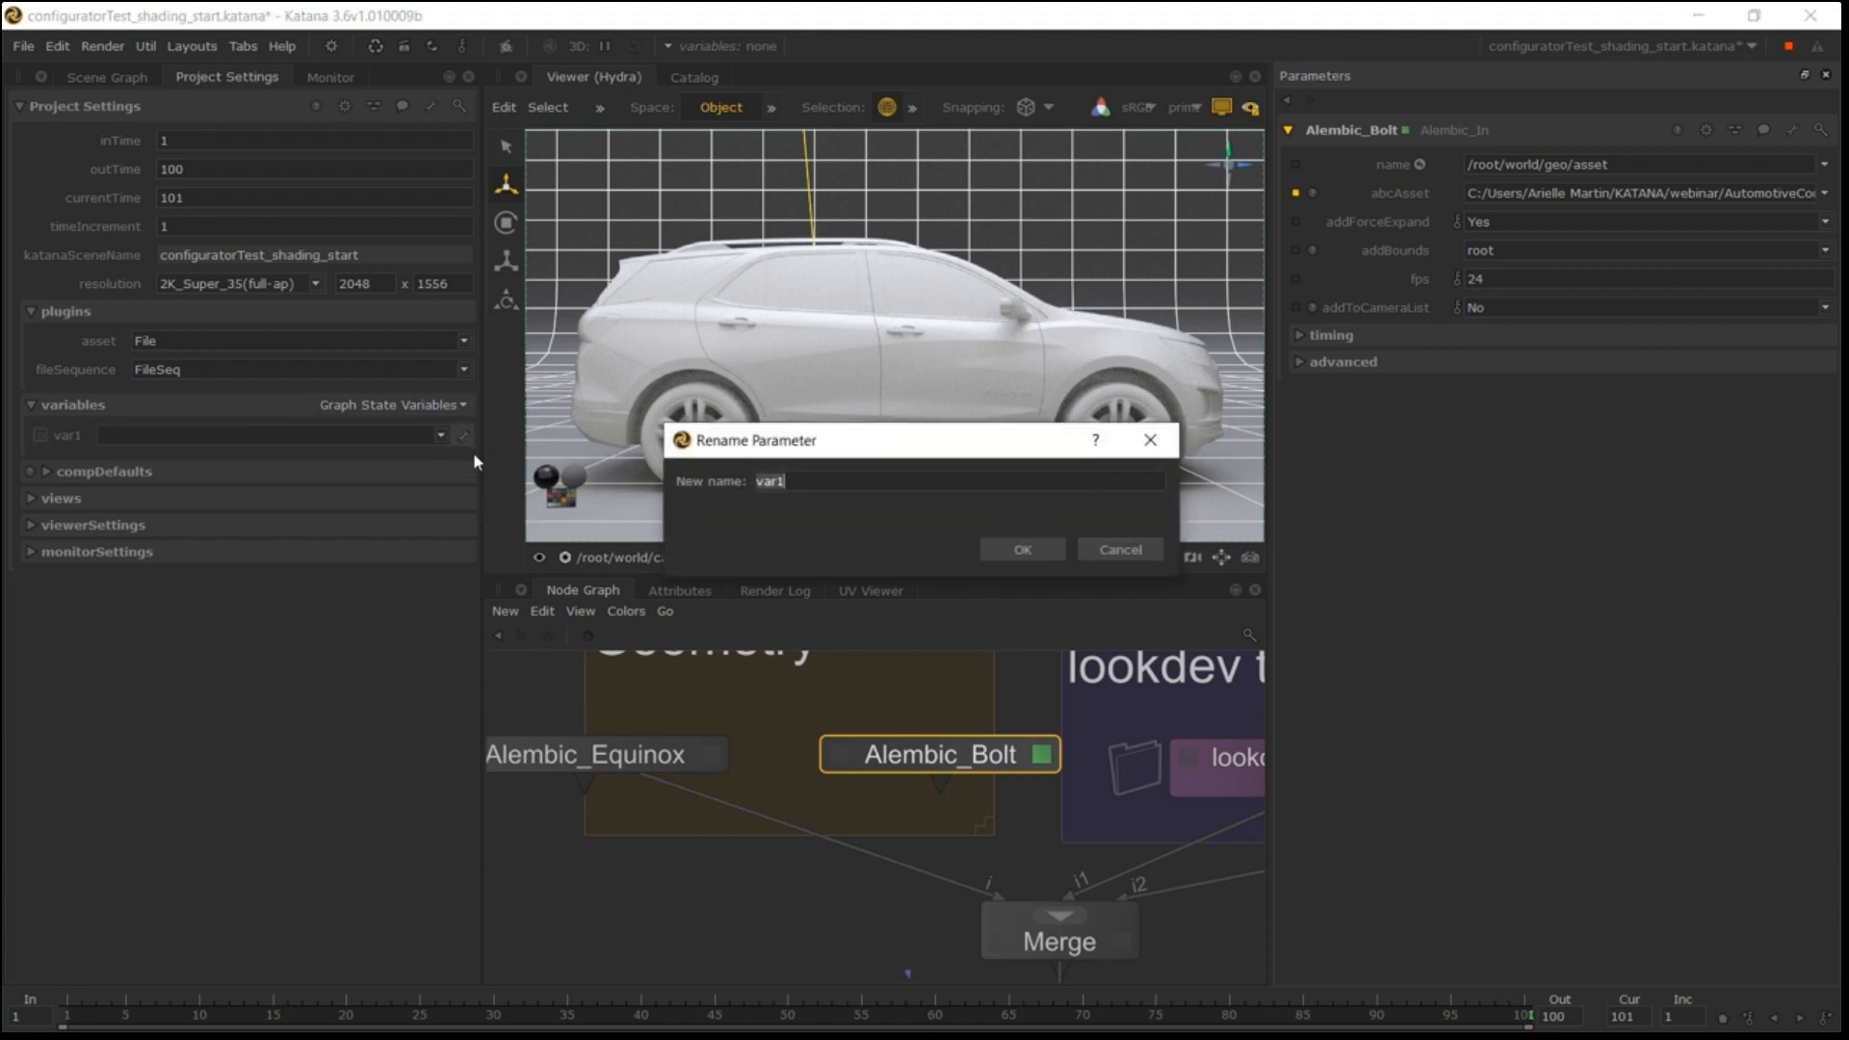
{"action": "type", "text": "Car"}
{"action": "left_click", "coordinate": [1006, 550]}
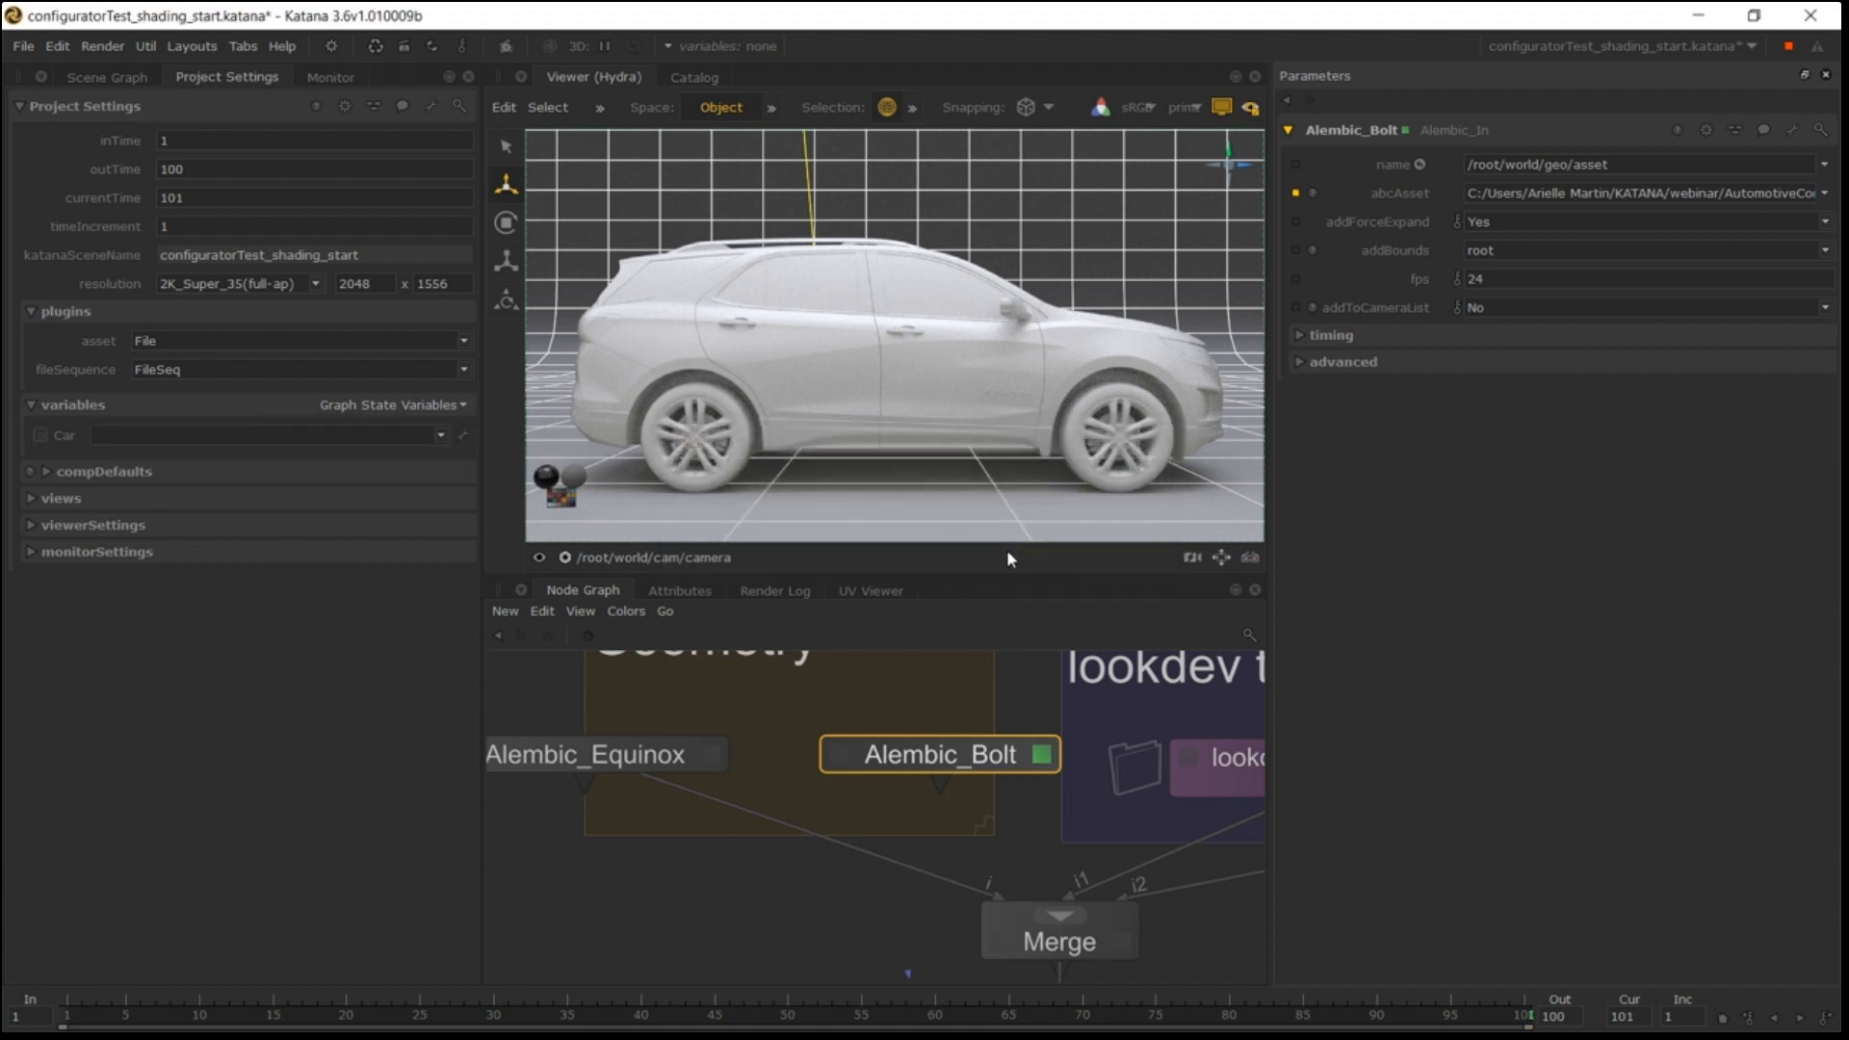
Give the Car variable the options Equinox and Bolt, ending on Bolt, and check the global variables list.
{"action": "left_click", "coordinate": [320, 438]}
{"action": "type", "text": "Equinox"}
{"action": "key", "text": "Return"}
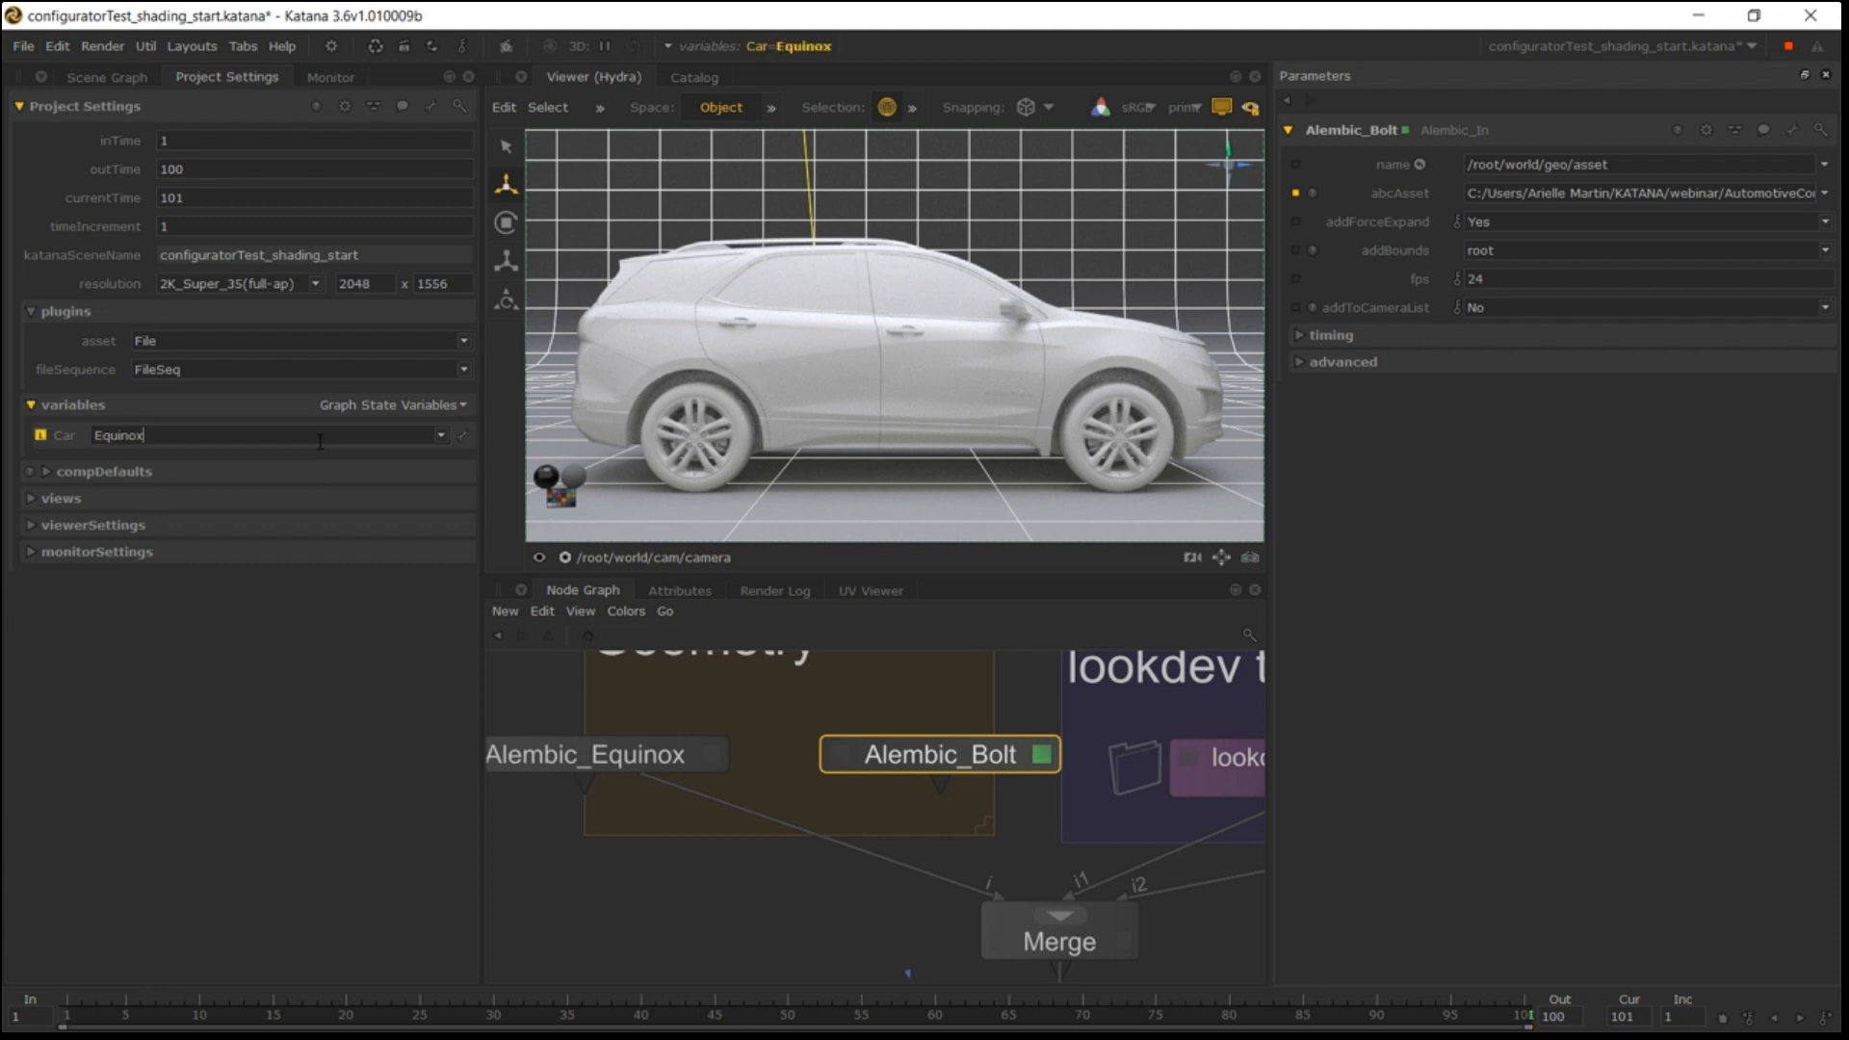
{"action": "double_click", "coordinate": [320, 441]}
{"action": "type", "text": "Bolt"}
{"action": "key", "text": "Return"}
{"action": "left_click", "coordinate": [783, 54]}
Insert a VariableSwitch node between Alembic_Equinox and Merge, and connect Alembic_Bolt as its second input.
{"action": "key", "text": "Tab"}
{"action": "type", "text": "var"}
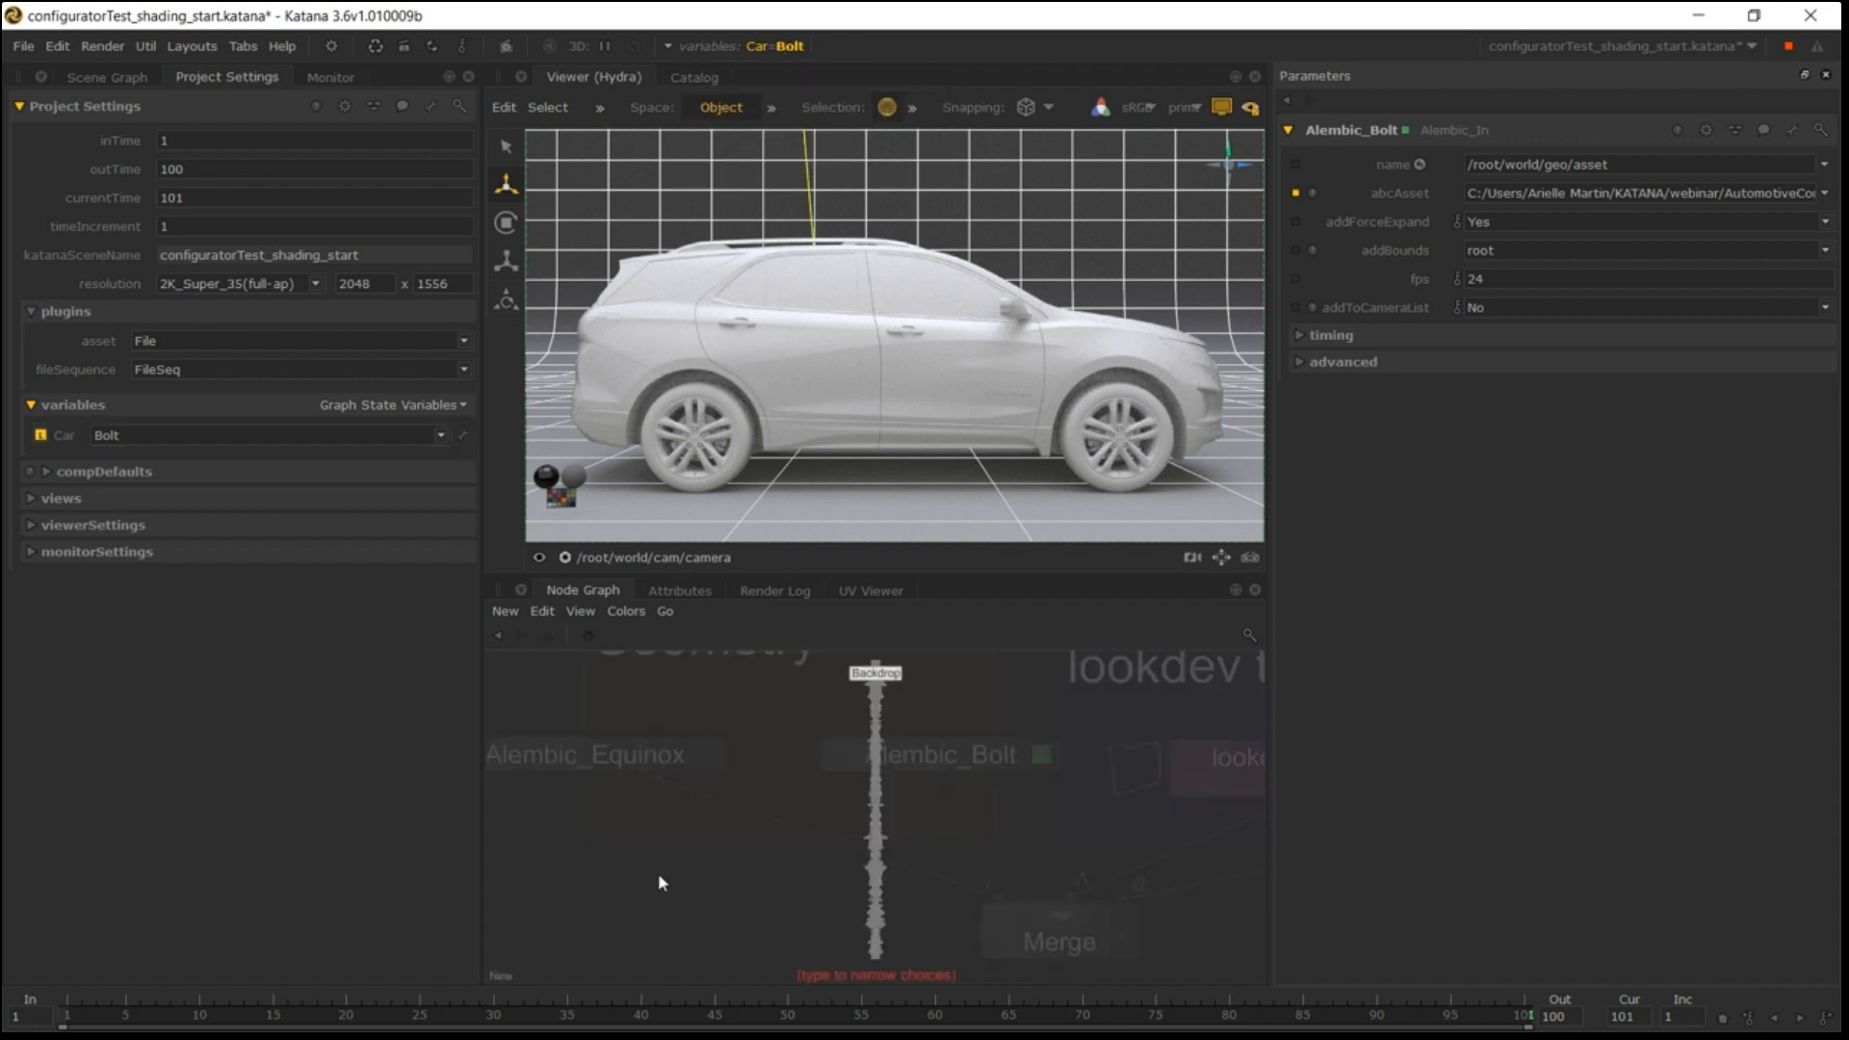
{"action": "left_click", "coordinate": [894, 927]}
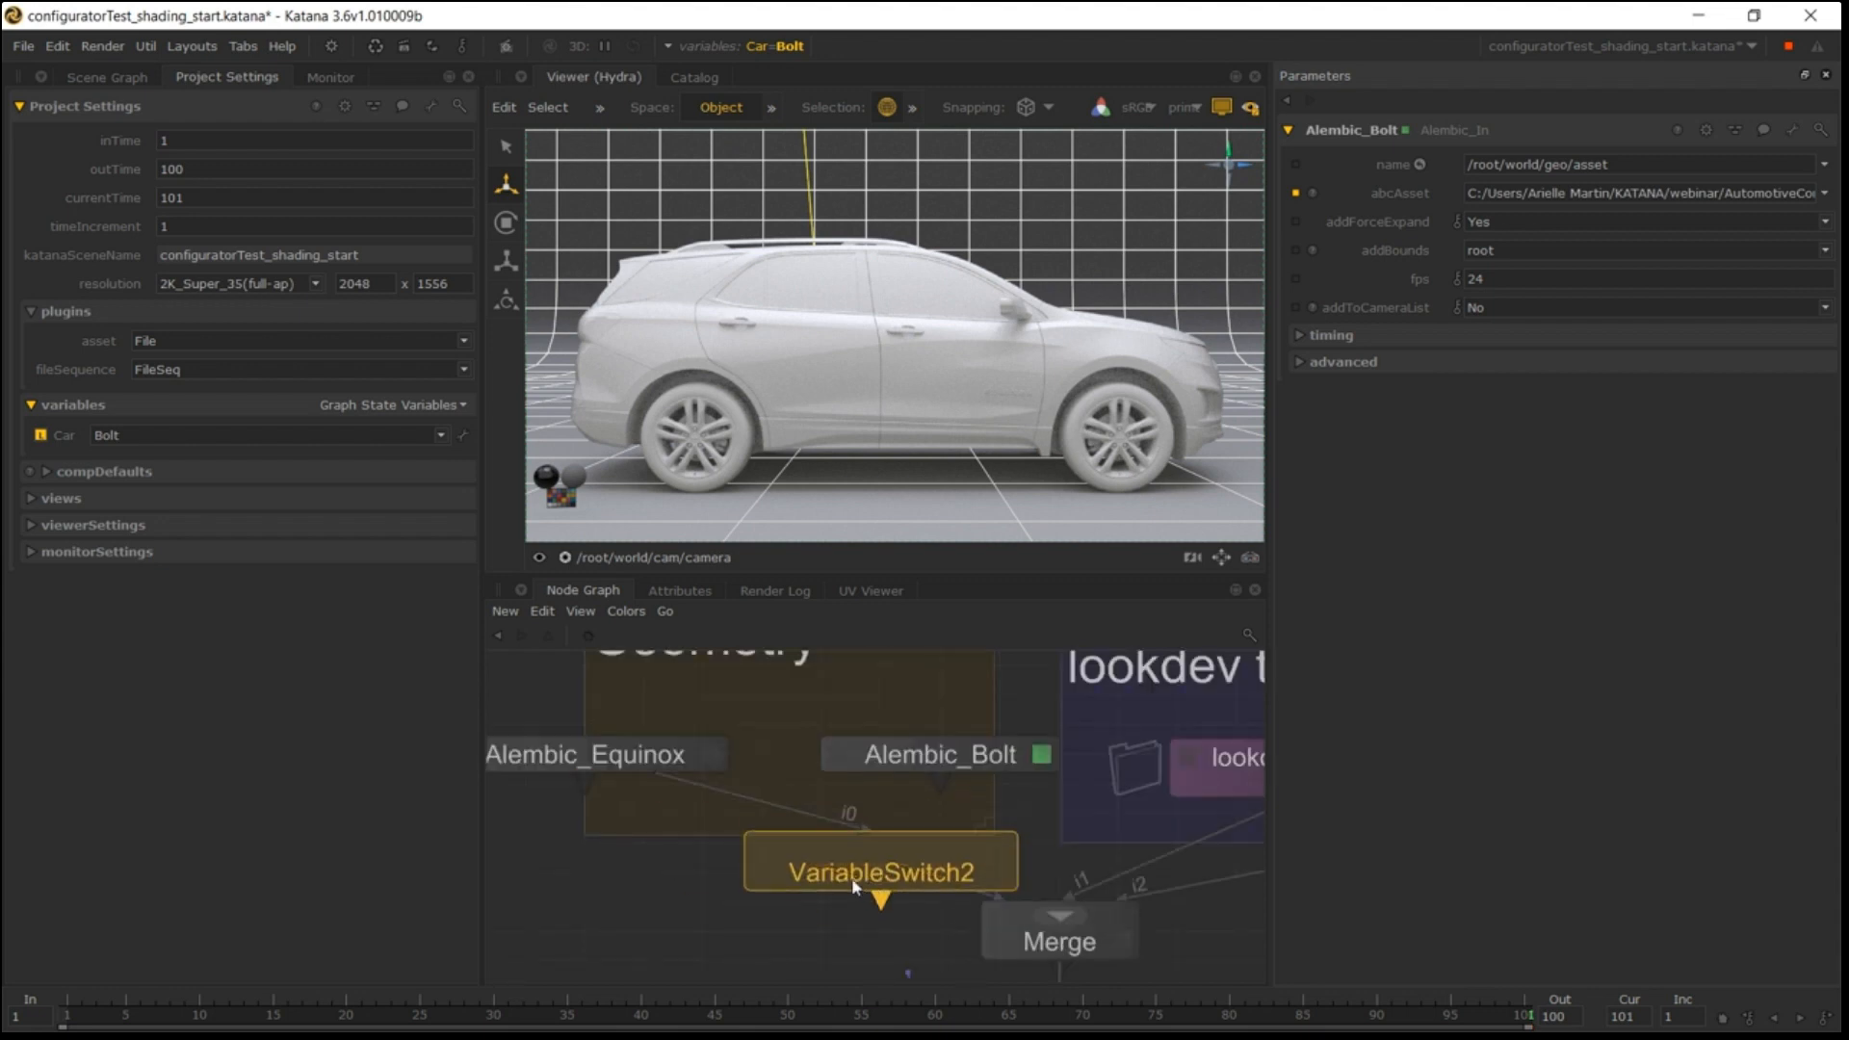
{"action": "left_click", "coordinate": [821, 871]}
{"action": "left_click", "coordinate": [940, 779]}
{"action": "left_click", "coordinate": [870, 847]}
Set the variableName of the new VariableSwitch node to Car.
{"action": "left_click", "coordinate": [934, 872]}
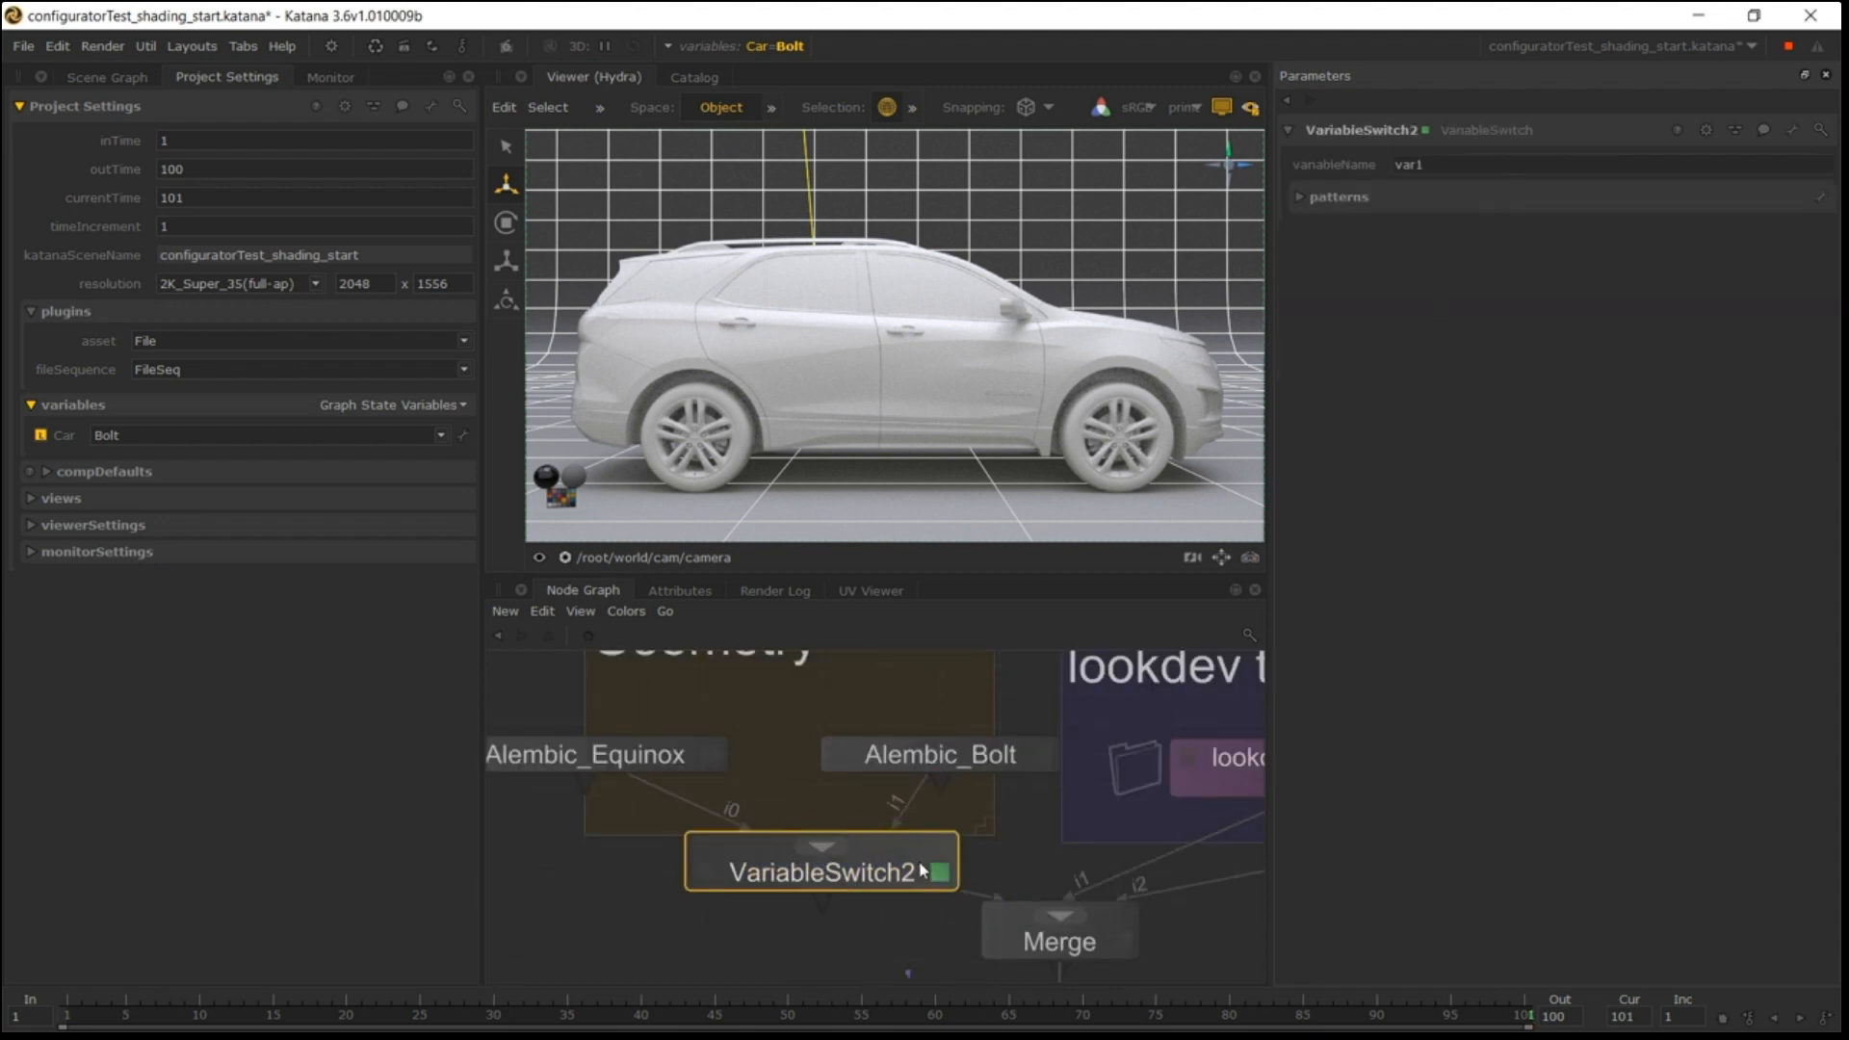
{"action": "double_click", "coordinate": [1455, 170]}
{"action": "type", "text": "Car"}
Set the switch's patterns to Equionx for input i0 and Bolt for input i1.
{"action": "left_click", "coordinate": [1327, 199]}
{"action": "double_click", "coordinate": [1354, 230]}
{"action": "type", "text": "Equionx"}
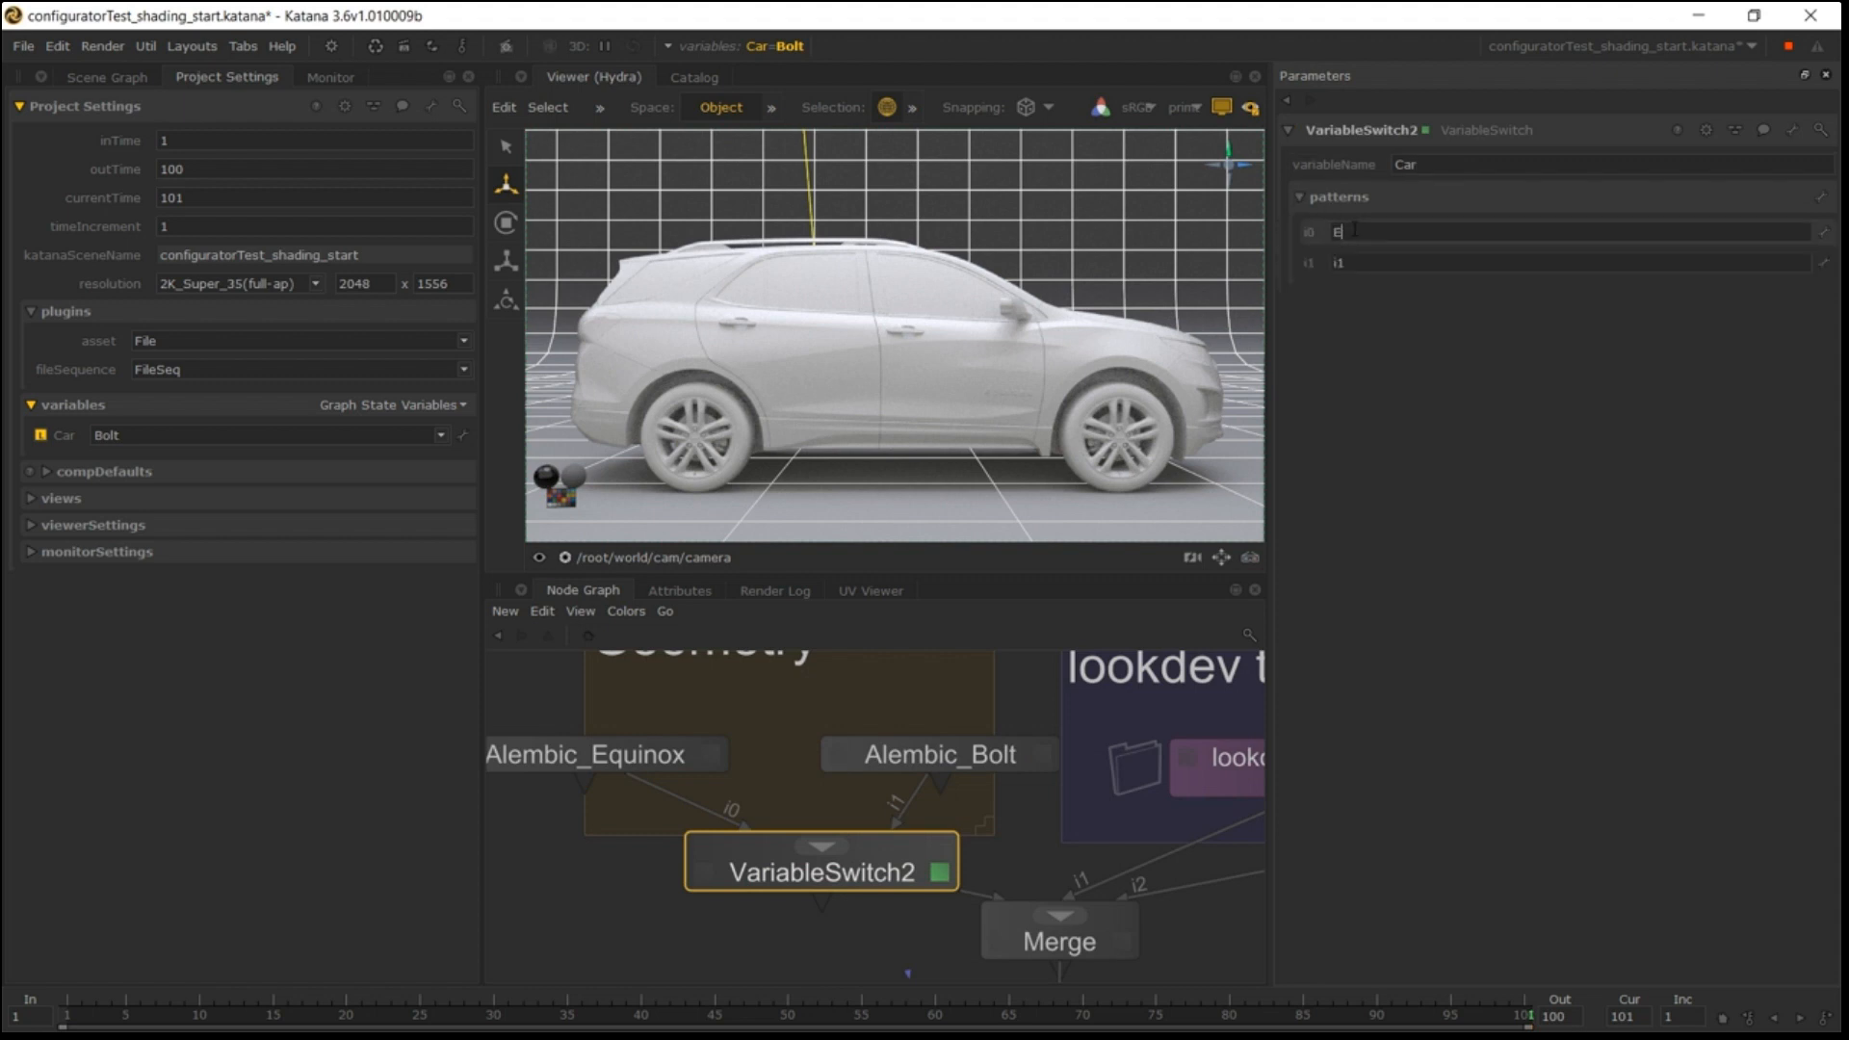
{"action": "key", "text": "Return"}
{"action": "double_click", "coordinate": [1387, 264]}
{"action": "type", "text": "Bolt"}
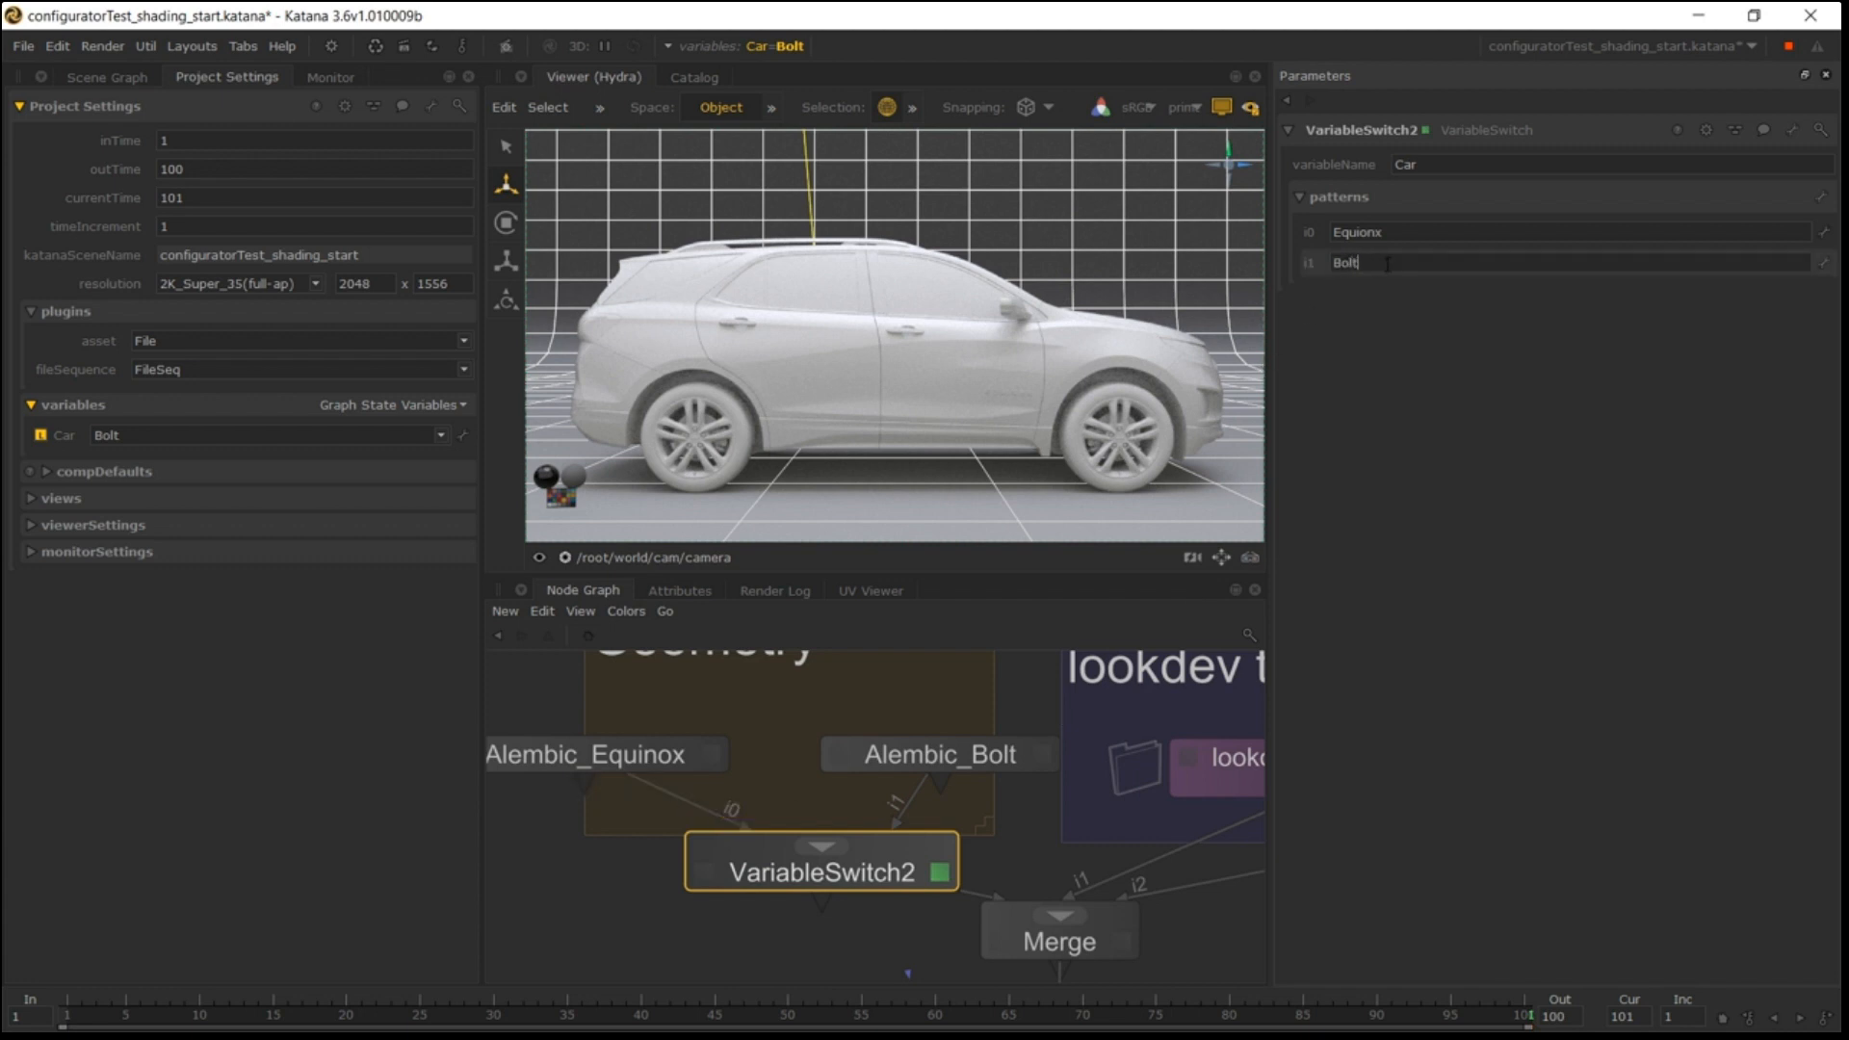
{"action": "key", "text": "Return"}
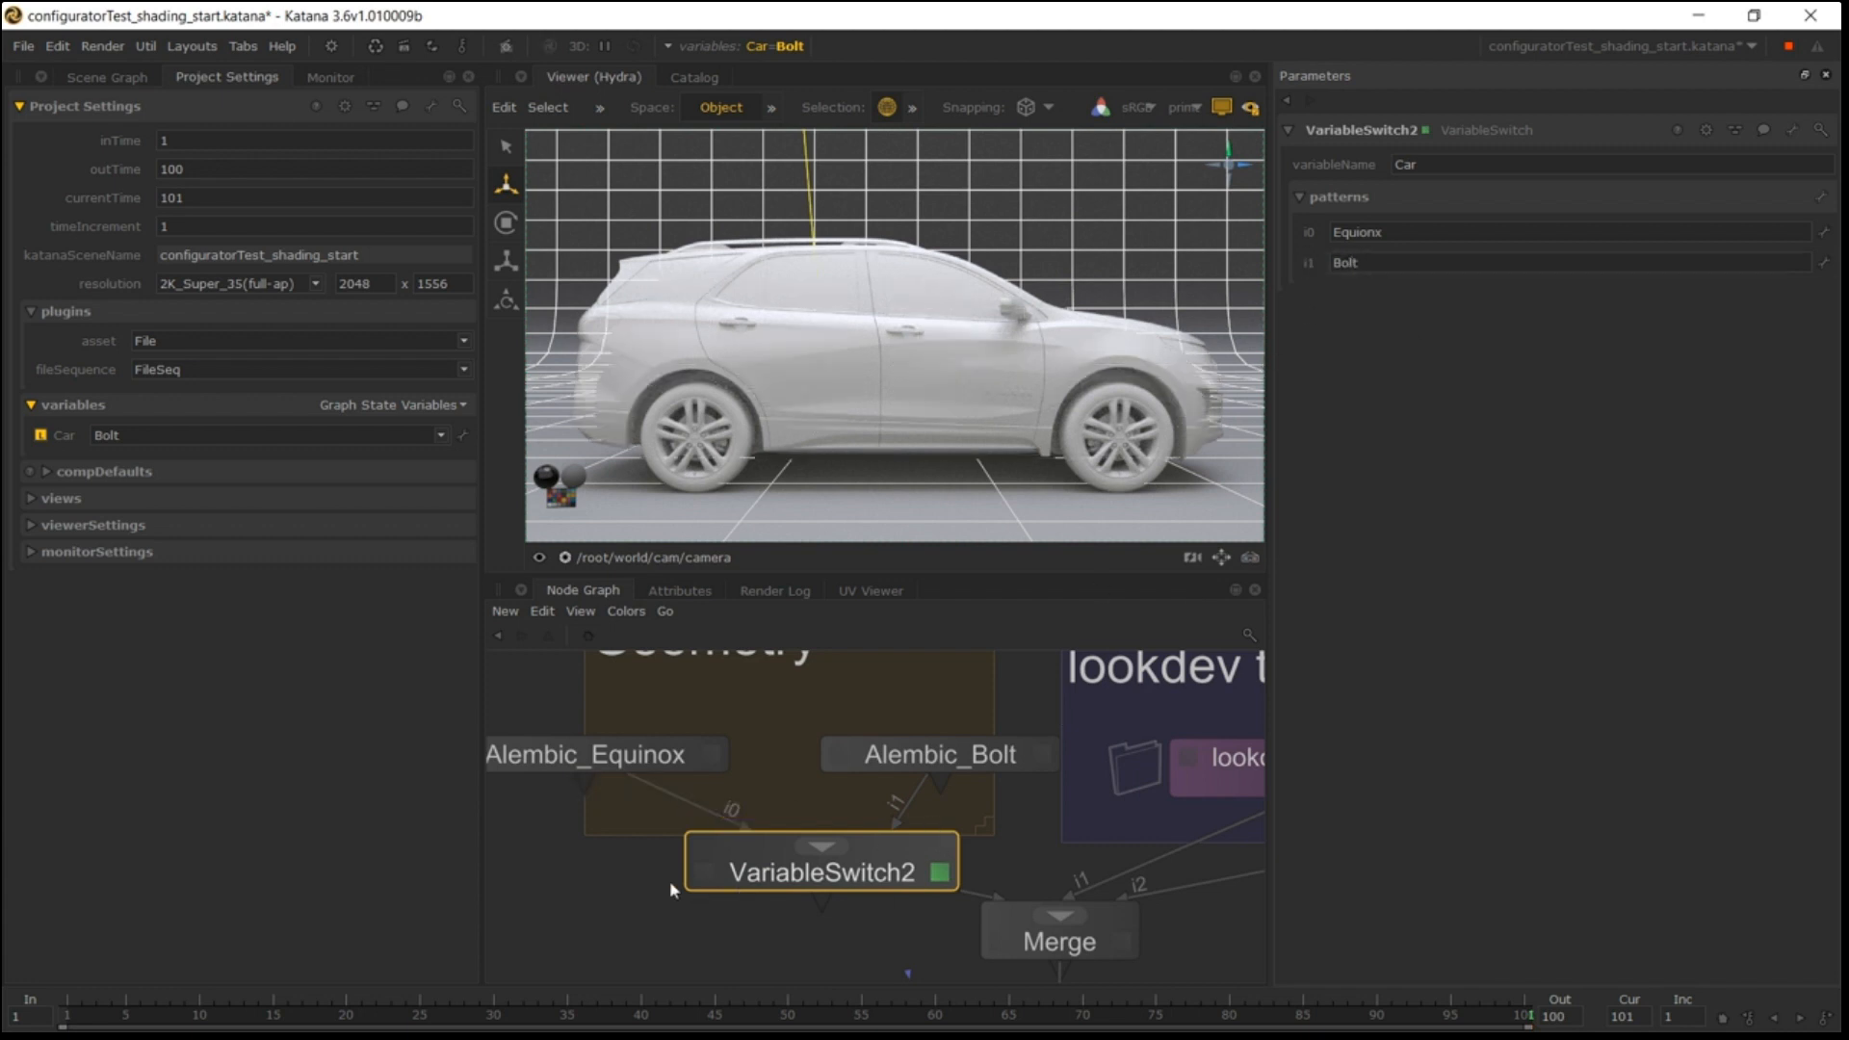
Switch the global Car variable to Equinox.
{"action": "scroll", "coordinate": [871, 749], "scroll_direction": "down", "scroll_amount": 5}
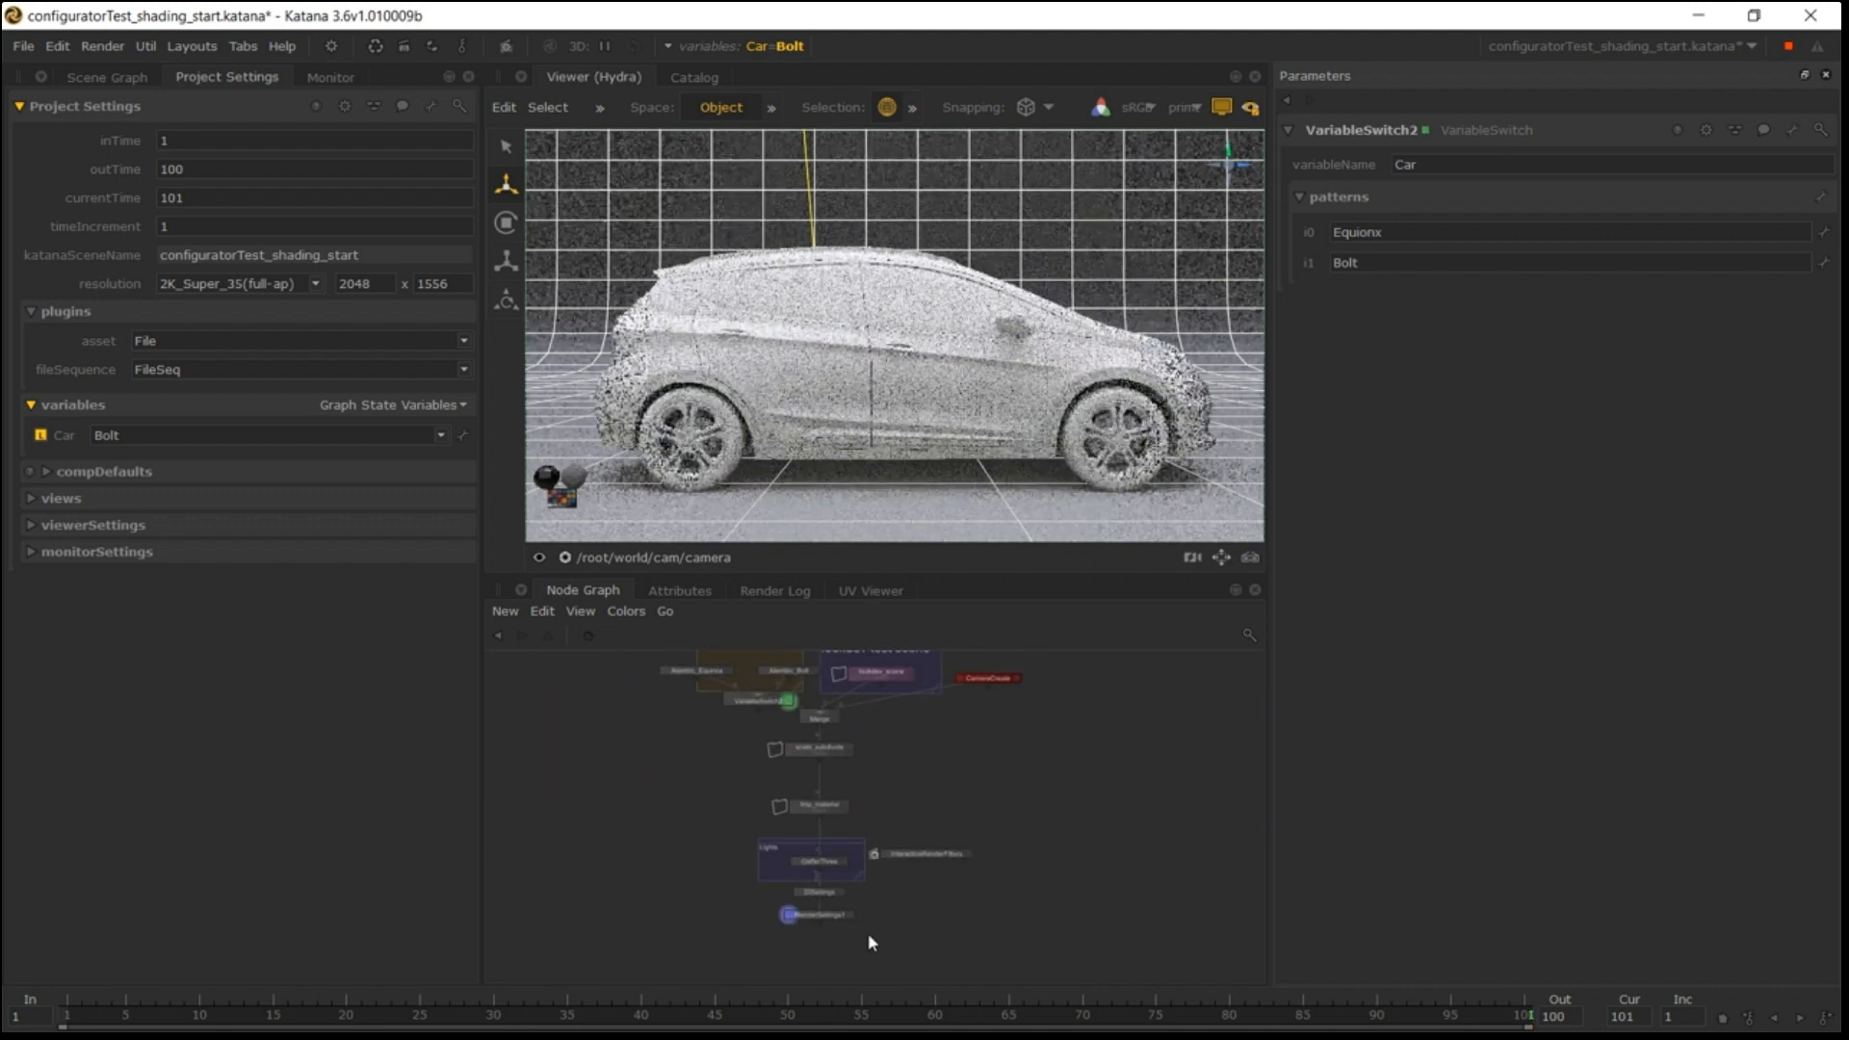
{"action": "left_click", "coordinate": [789, 46]}
{"action": "left_click", "coordinate": [828, 130]}
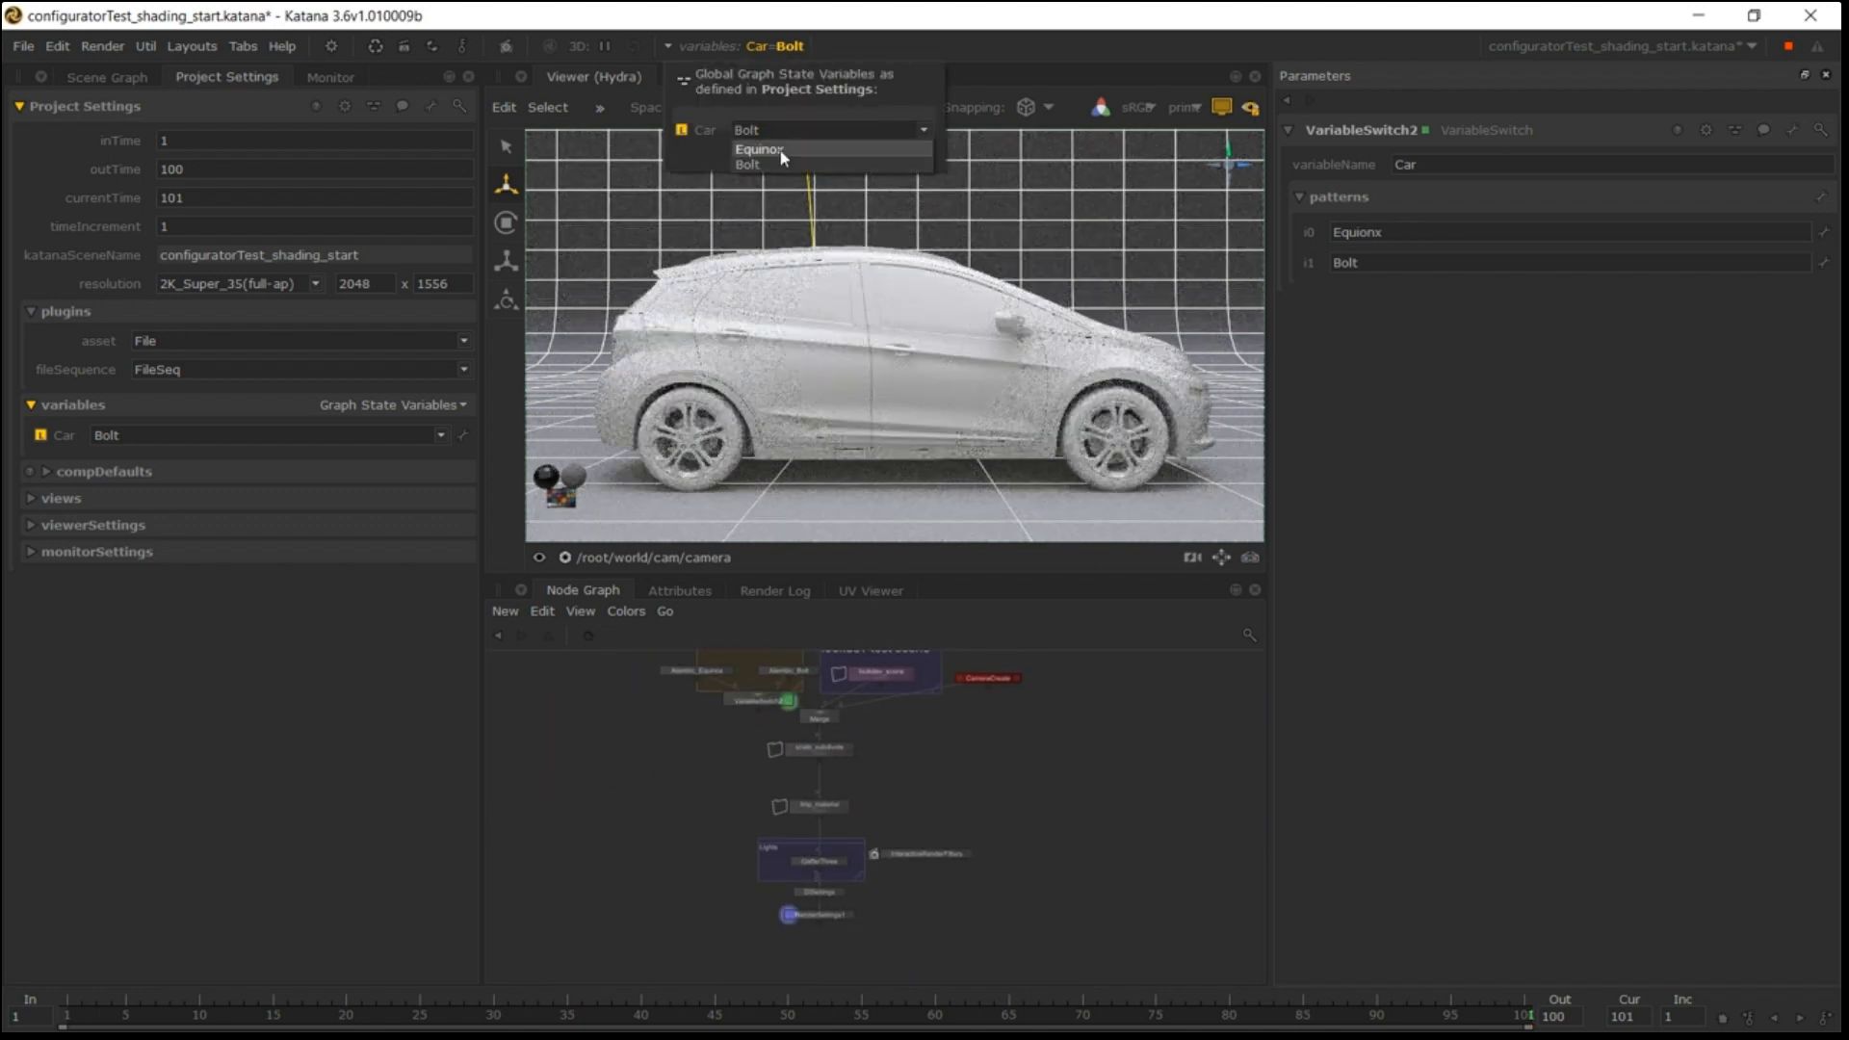
{"action": "left_click", "coordinate": [760, 164]}
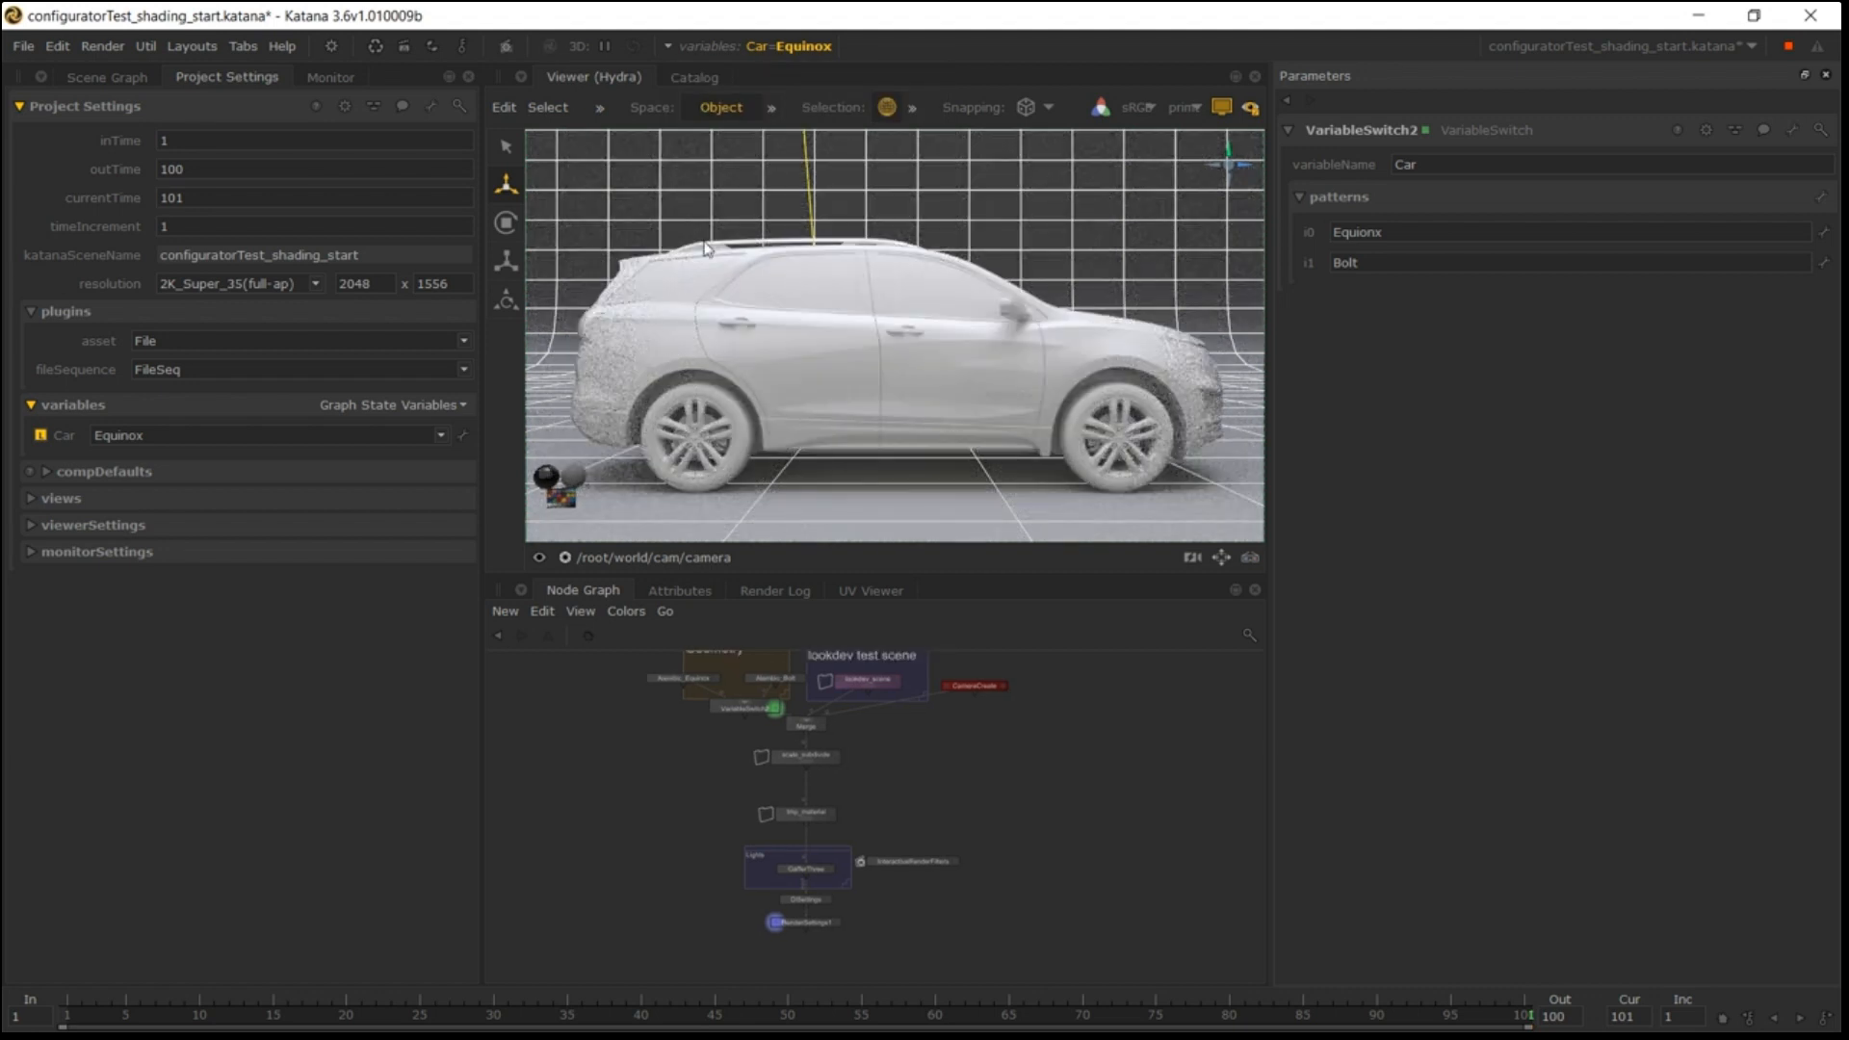
Add a second graph state variable in the project settings and rename it roofRack.
{"action": "left_click", "coordinate": [390, 404]}
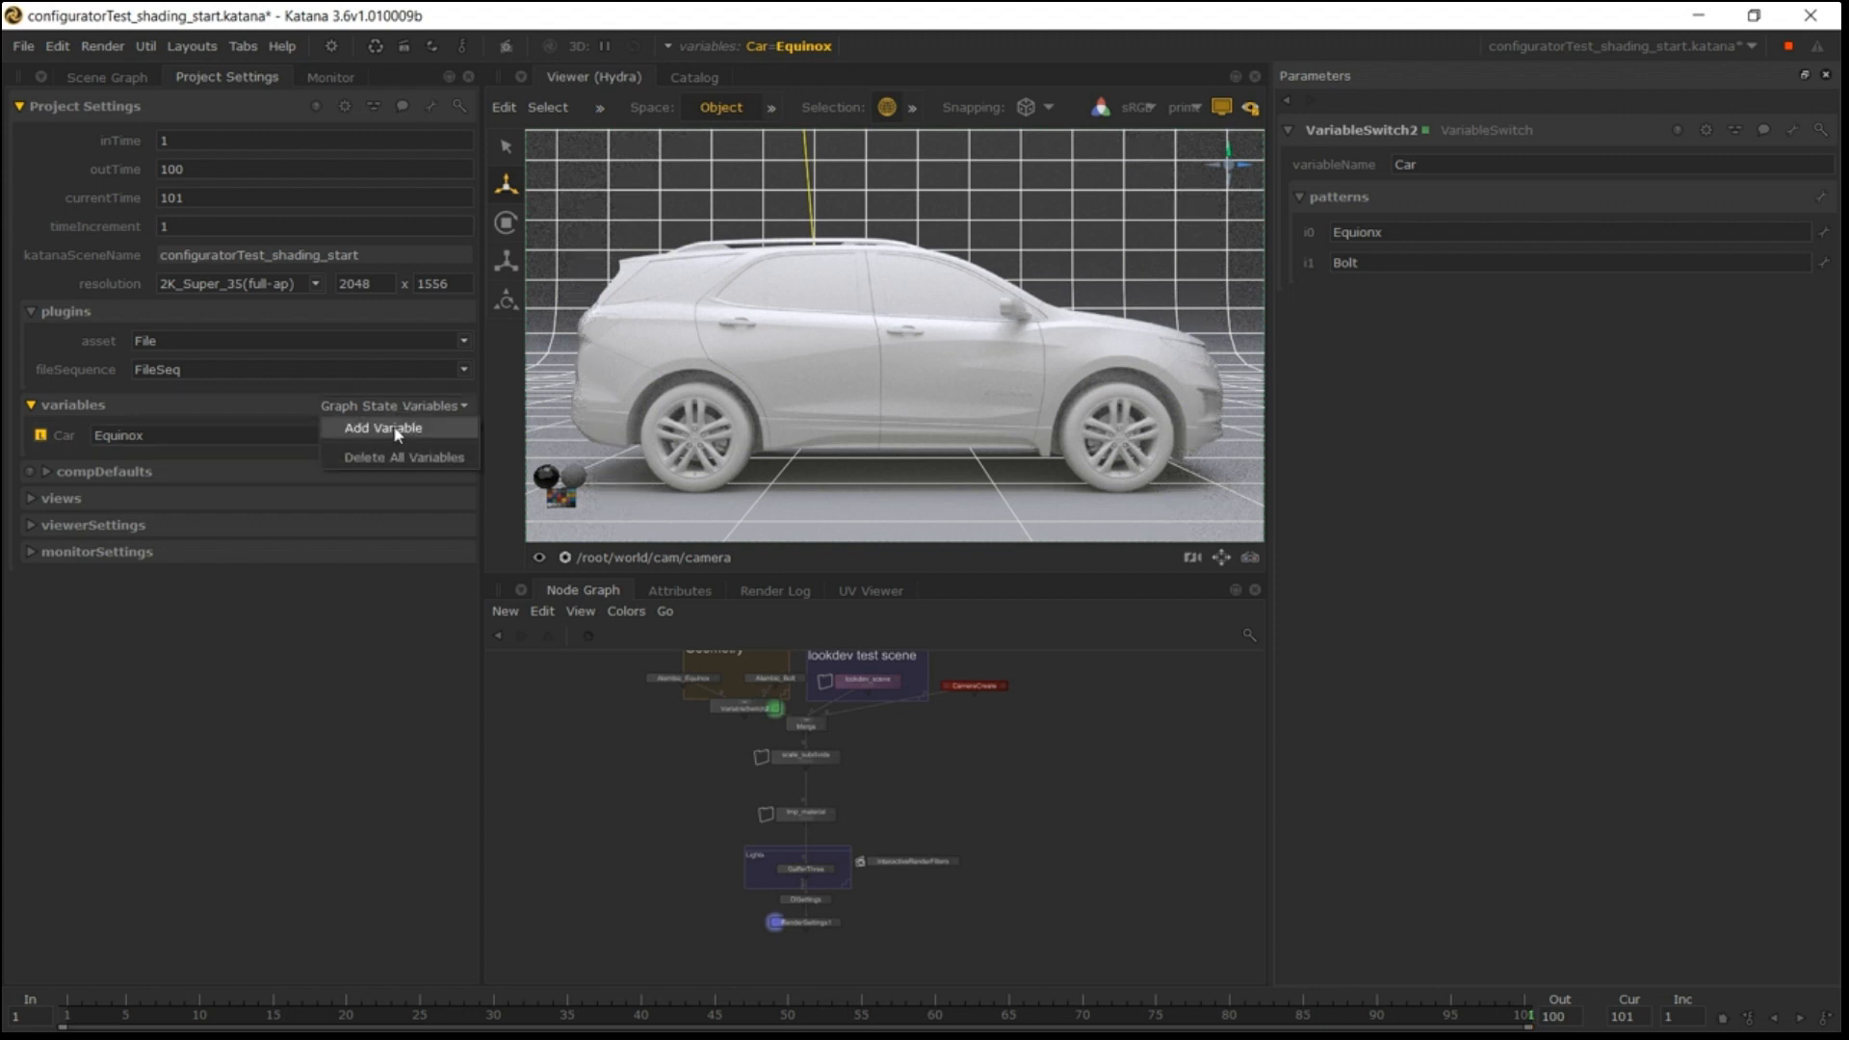
{"action": "left_click", "coordinate": [414, 428]}
{"action": "left_click", "coordinate": [450, 473]}
{"action": "left_click", "coordinate": [520, 493]}
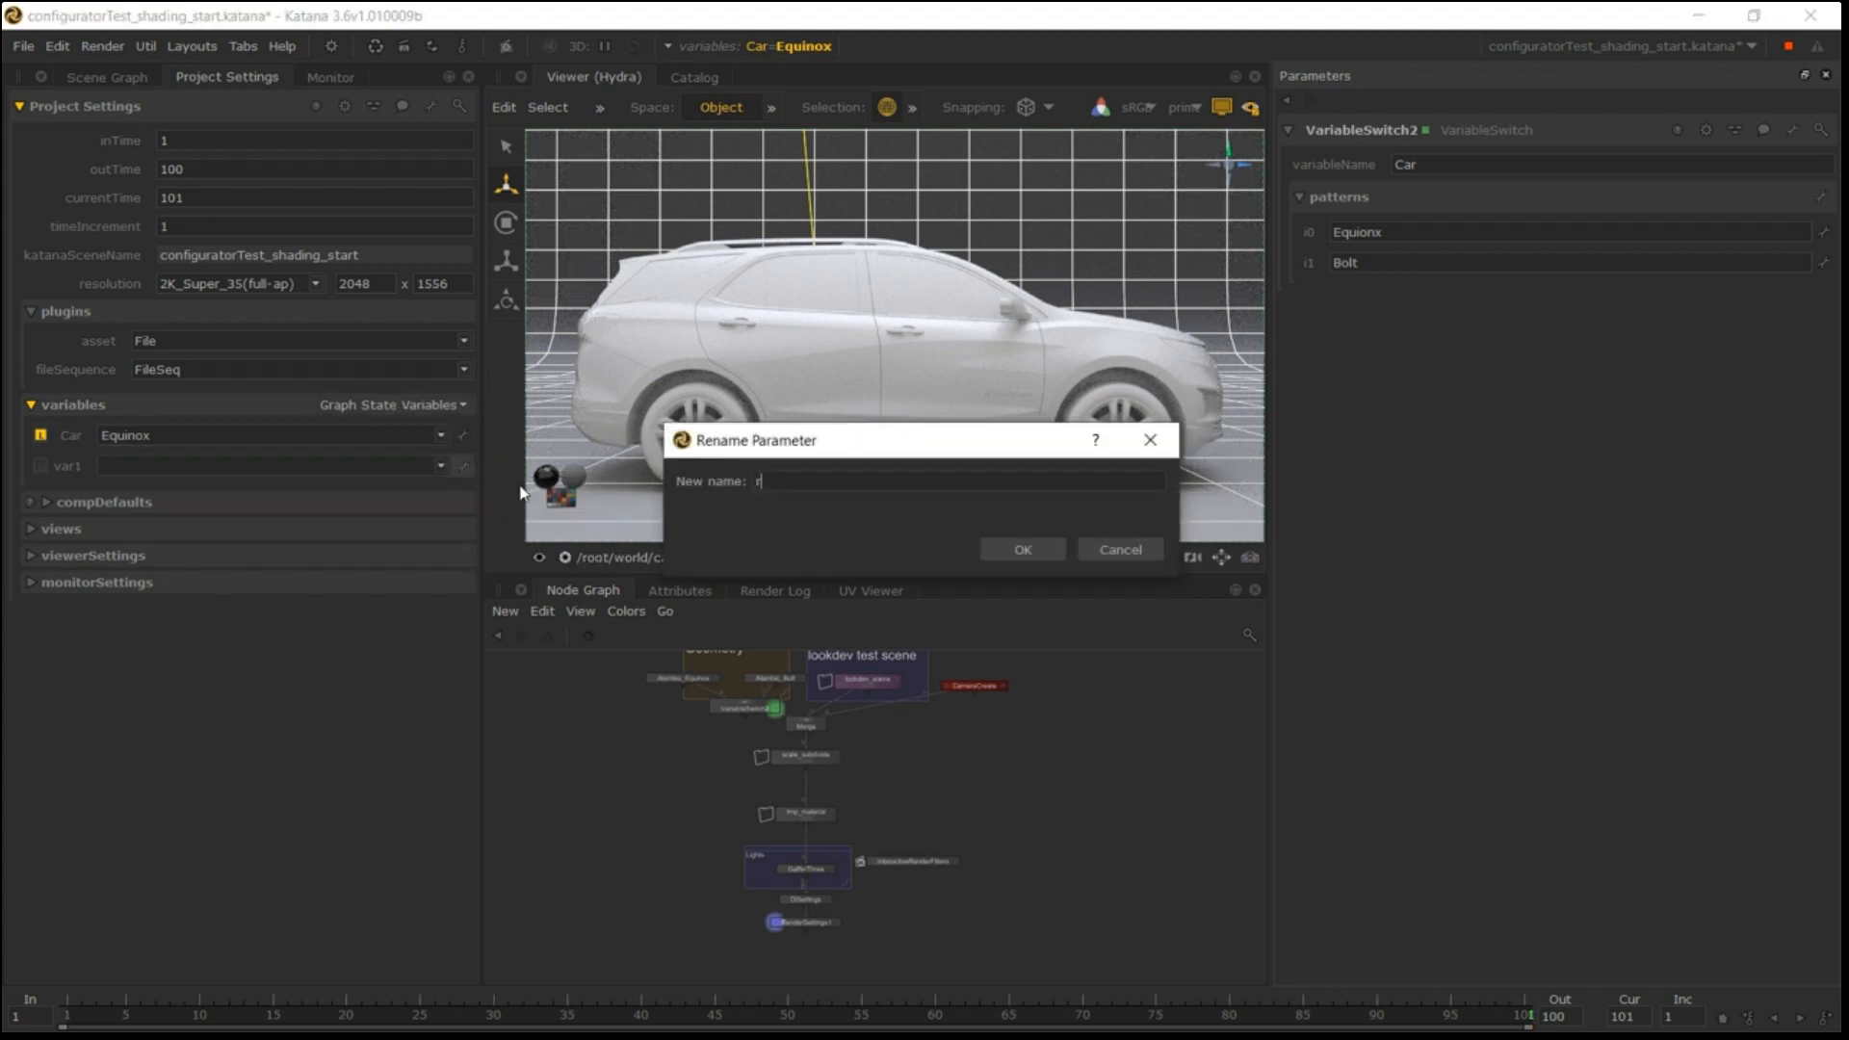
{"action": "type", "text": "roofRack"}
{"action": "key", "text": "Return"}
Give the roofRack variable the options on and off, ending on off.
{"action": "left_click", "coordinate": [223, 465]}
{"action": "type", "text": "on"}
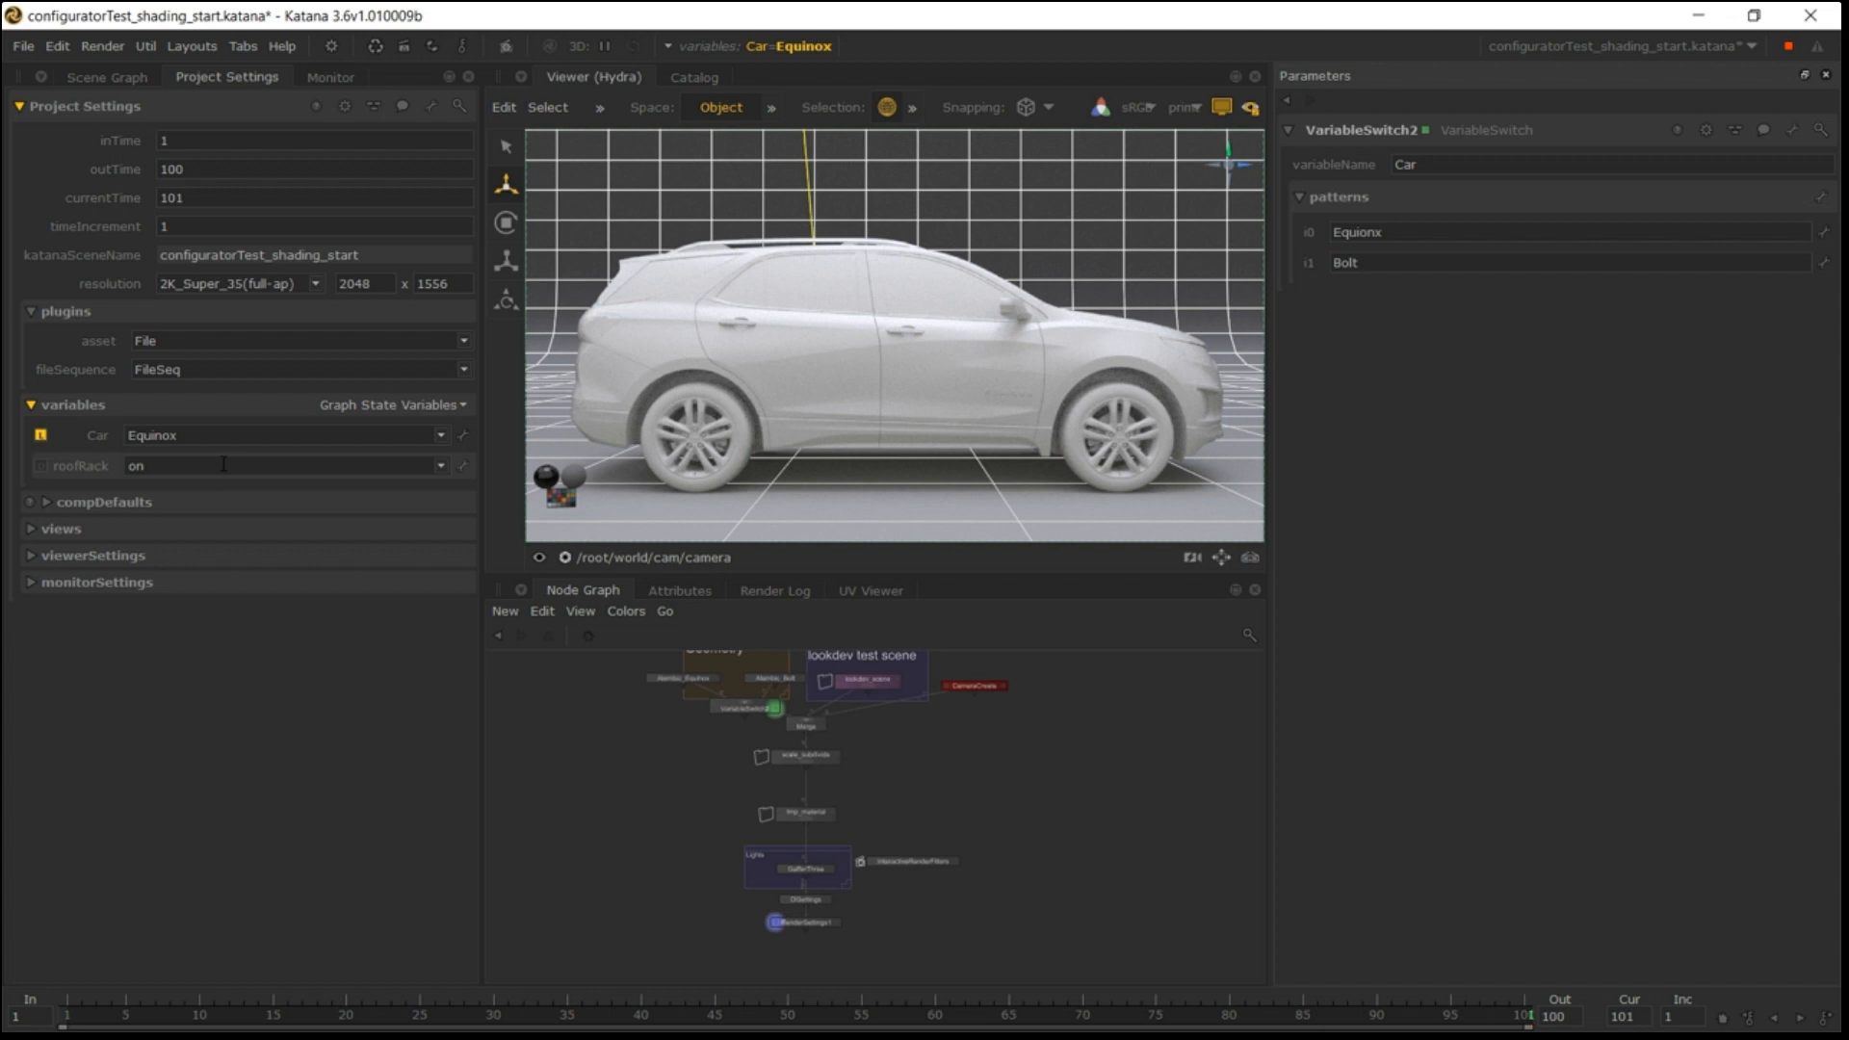
{"action": "key", "text": "Return"}
{"action": "left_click", "coordinate": [224, 465]}
{"action": "type", "text": "off"}
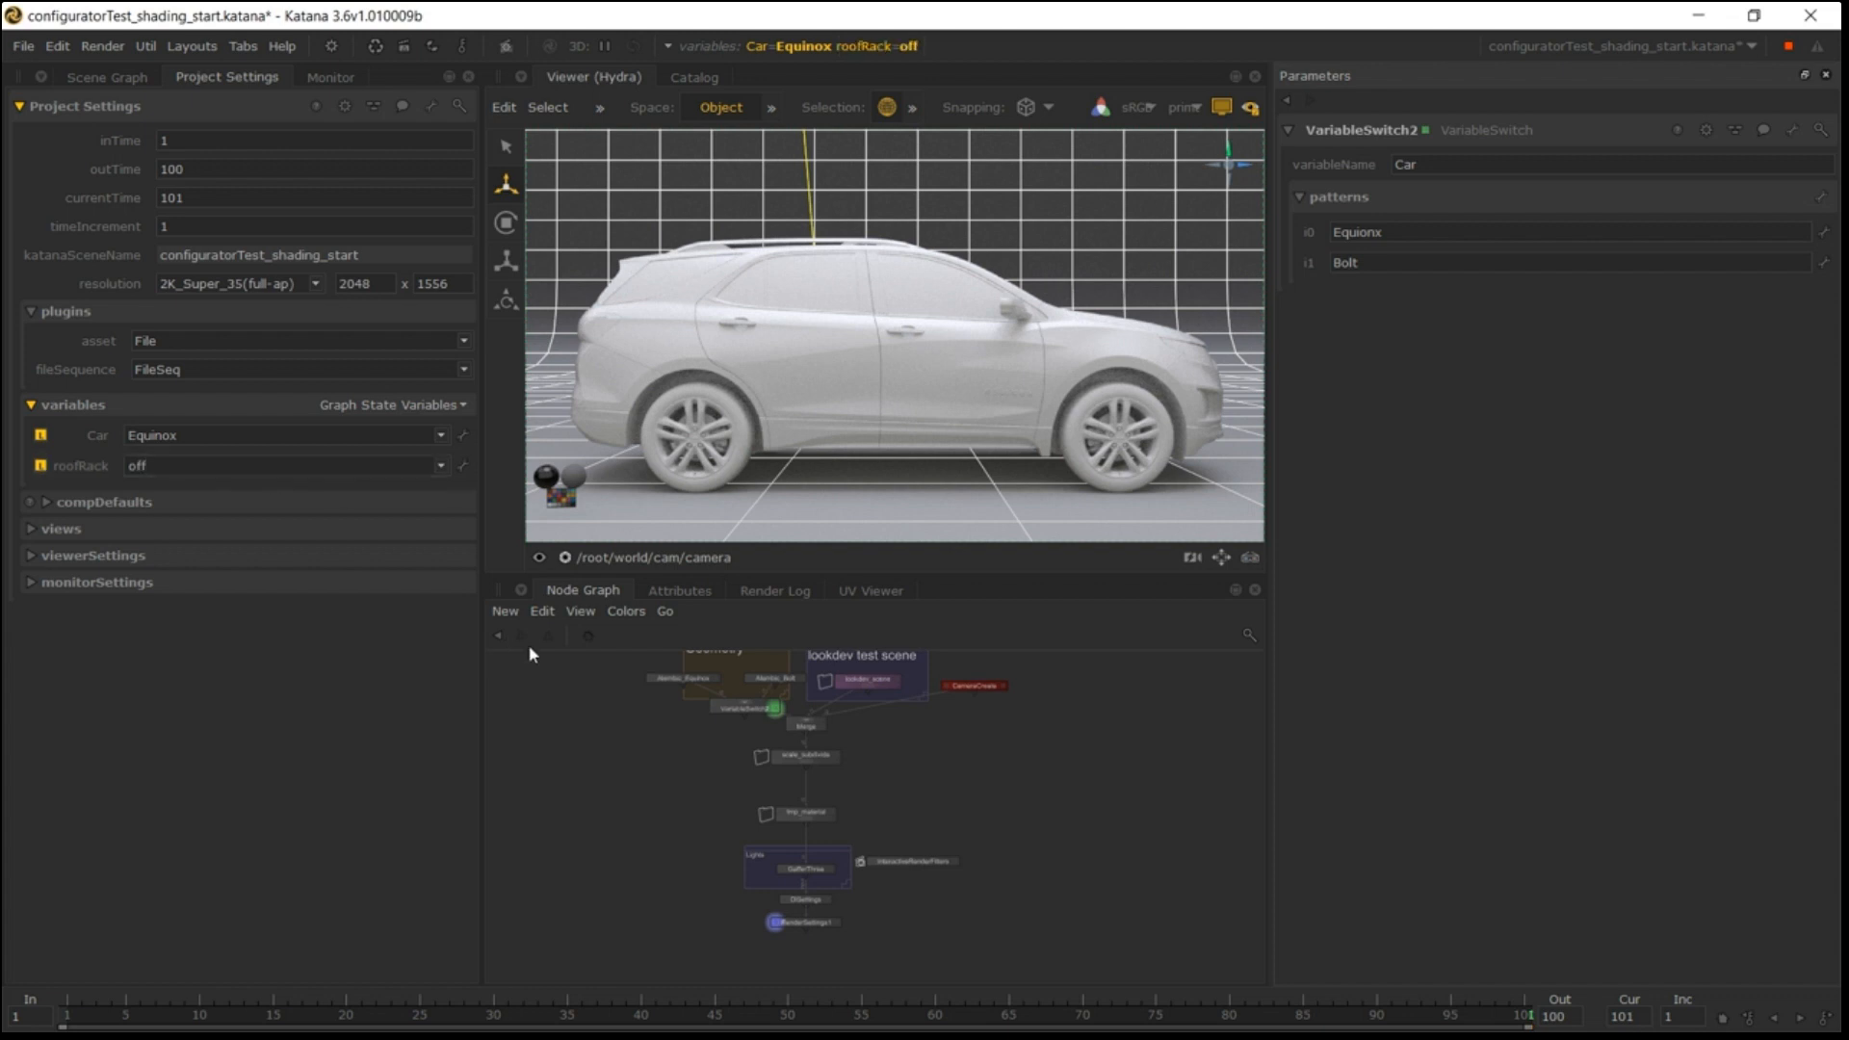
Place a VariableEnabledGroup node between scale_subdivide and tmp_material and show its parameters.
{"action": "scroll", "coordinate": [826, 770], "scroll_direction": "up", "scroll_amount": 3}
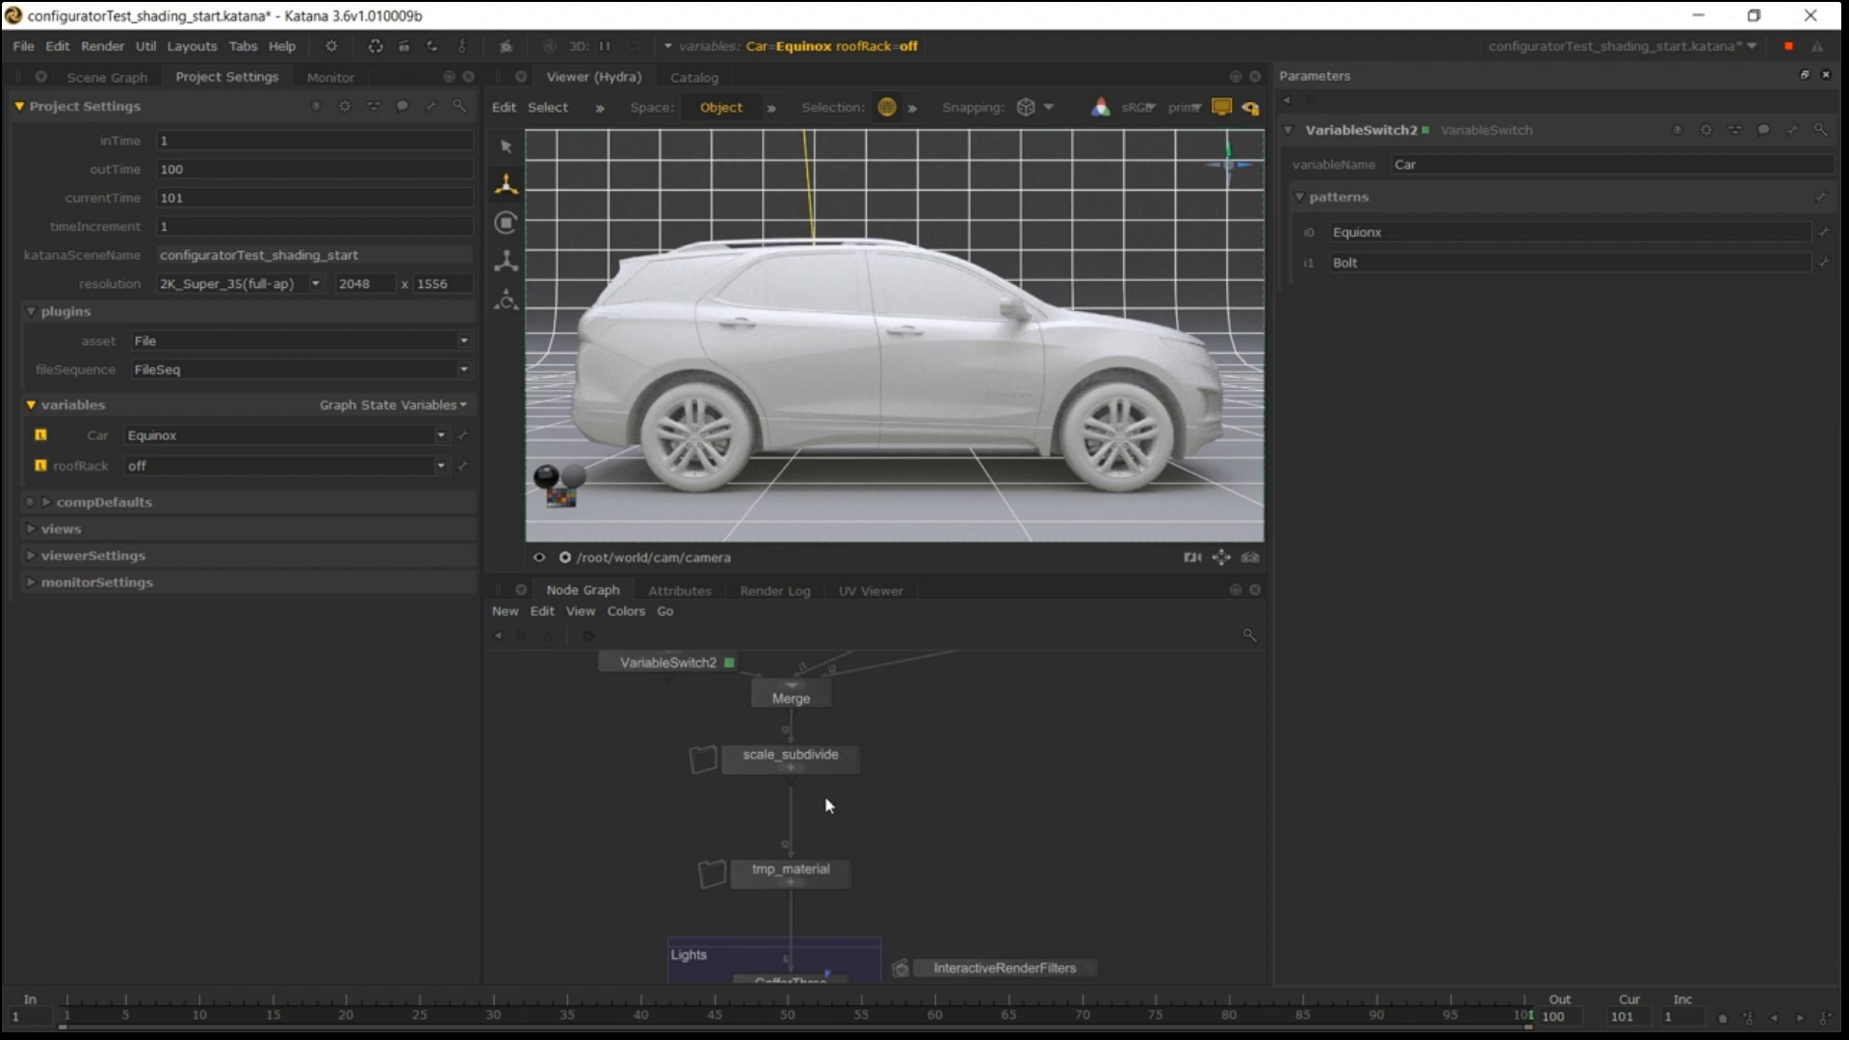
{"action": "scroll", "coordinate": [824, 796], "scroll_direction": "up", "scroll_amount": 3}
{"action": "key", "text": "Tab"}
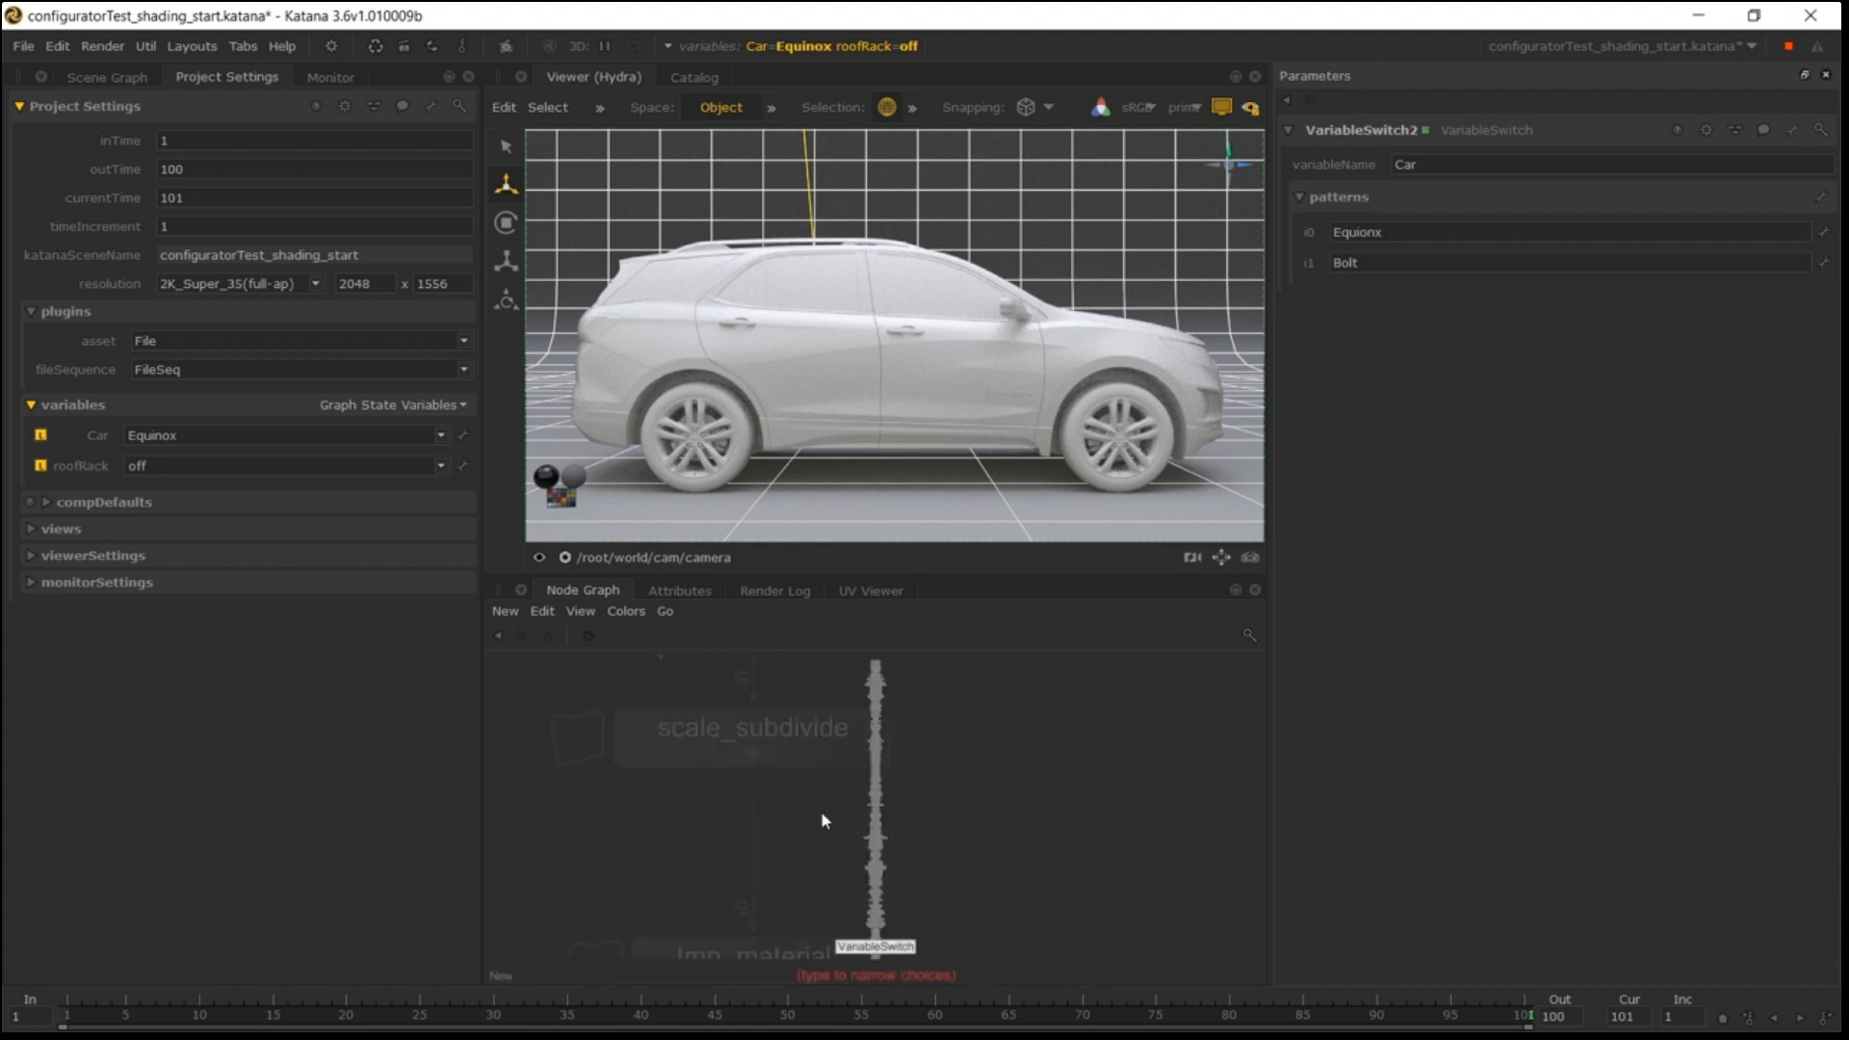
{"action": "left_click", "coordinate": [847, 732]}
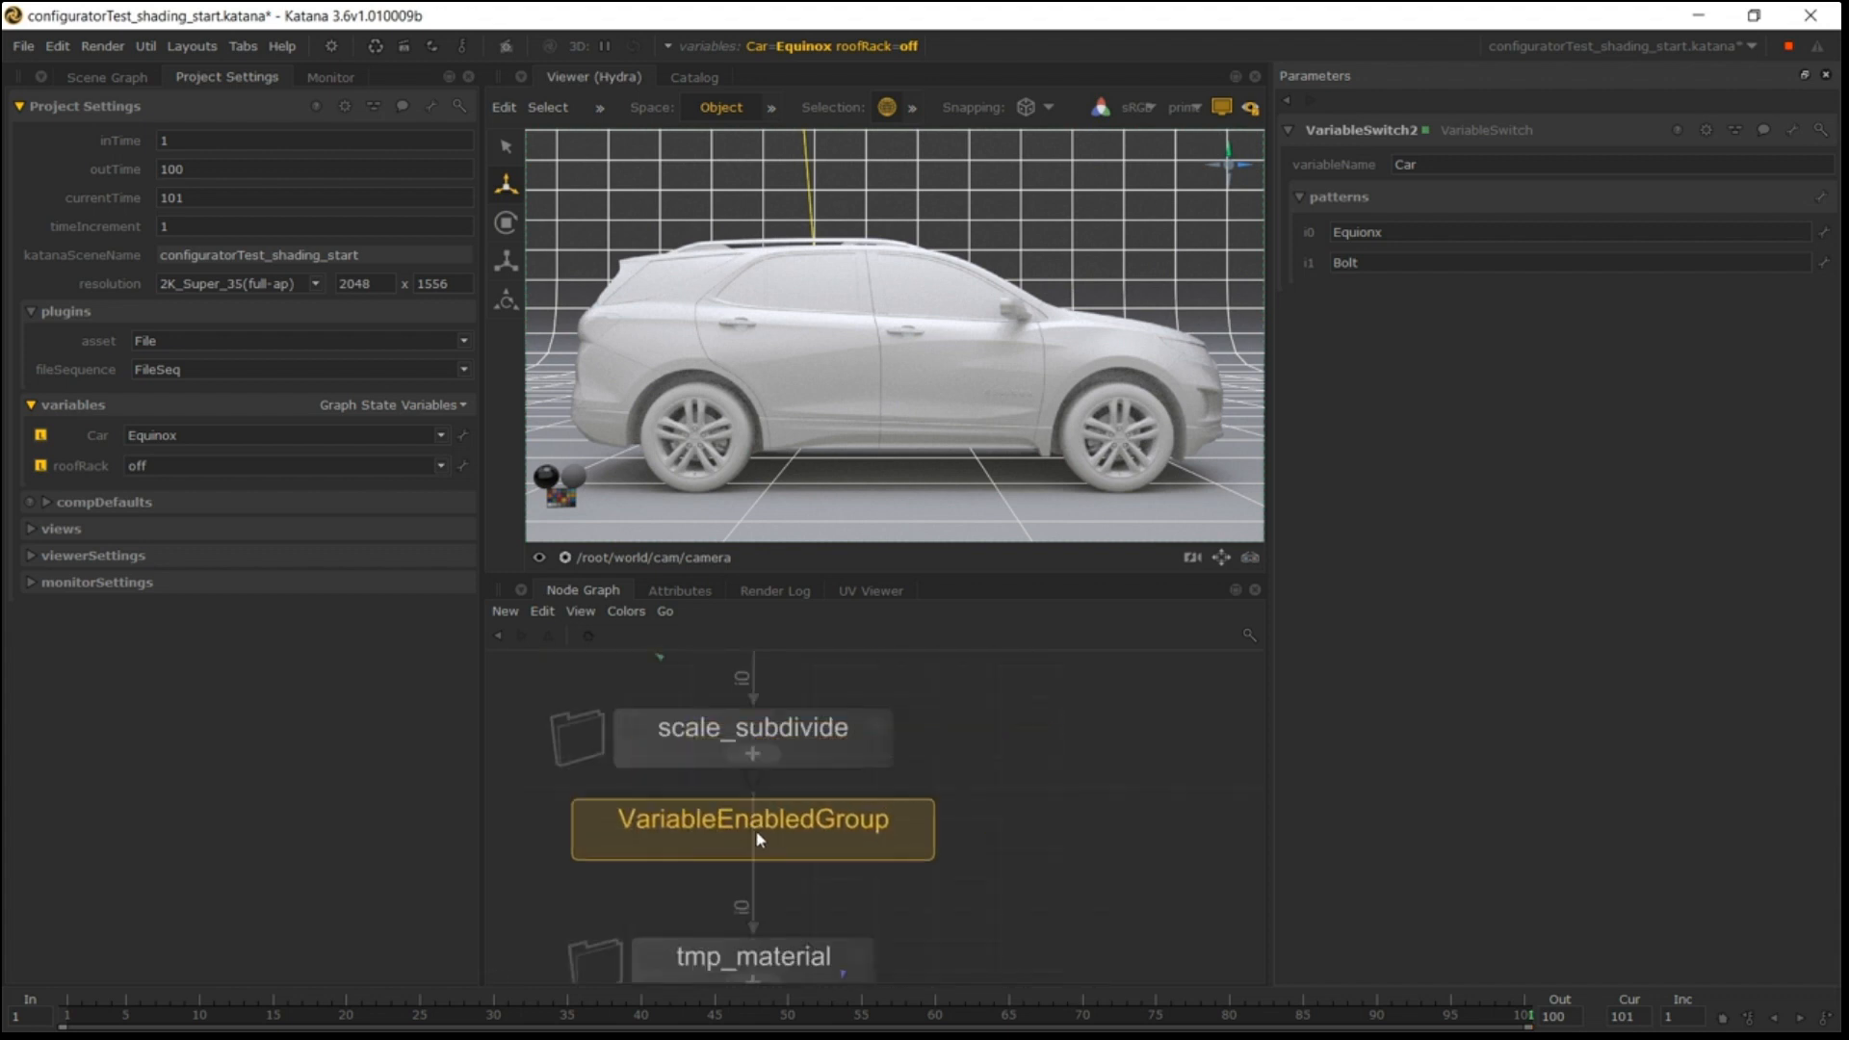
{"action": "left_click", "coordinate": [787, 830]}
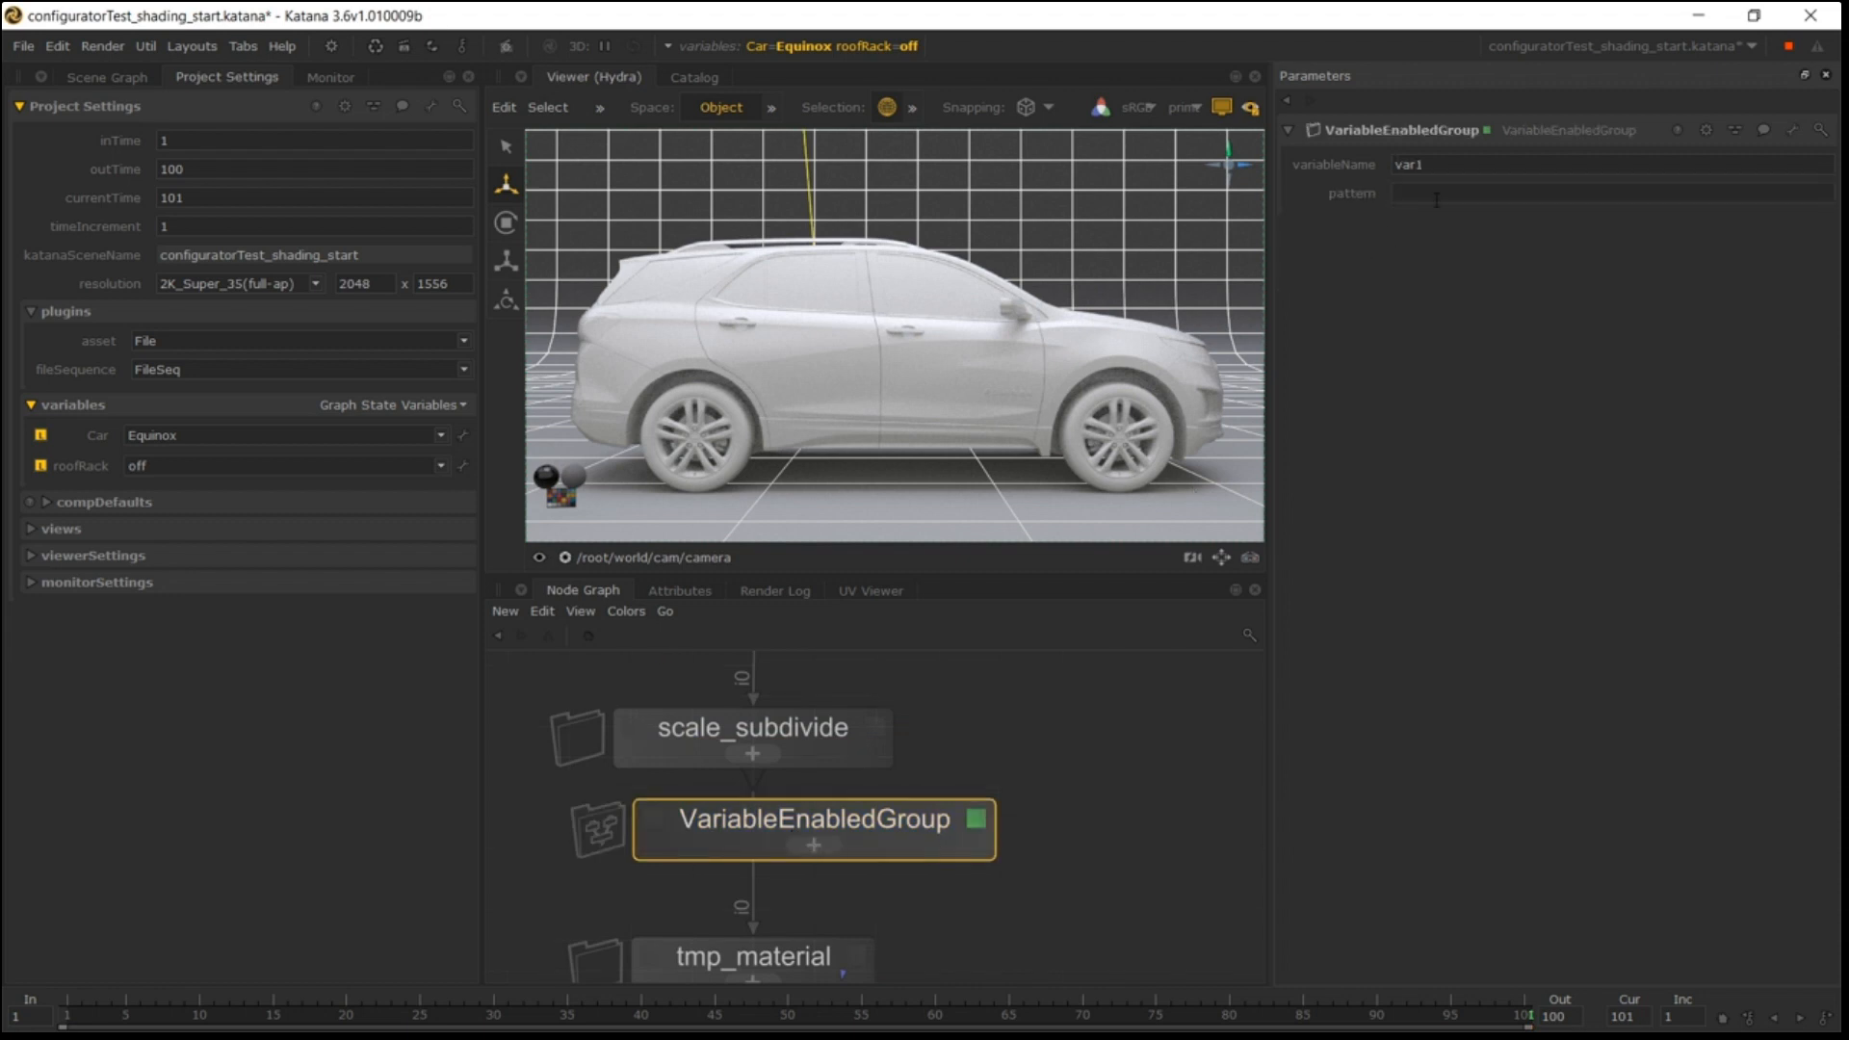
Set the VariableEnabledGroup's variableName to roofRack and its pattern to off.
{"action": "double_click", "coordinate": [1449, 161]}
{"action": "type", "text": "roofRack"}
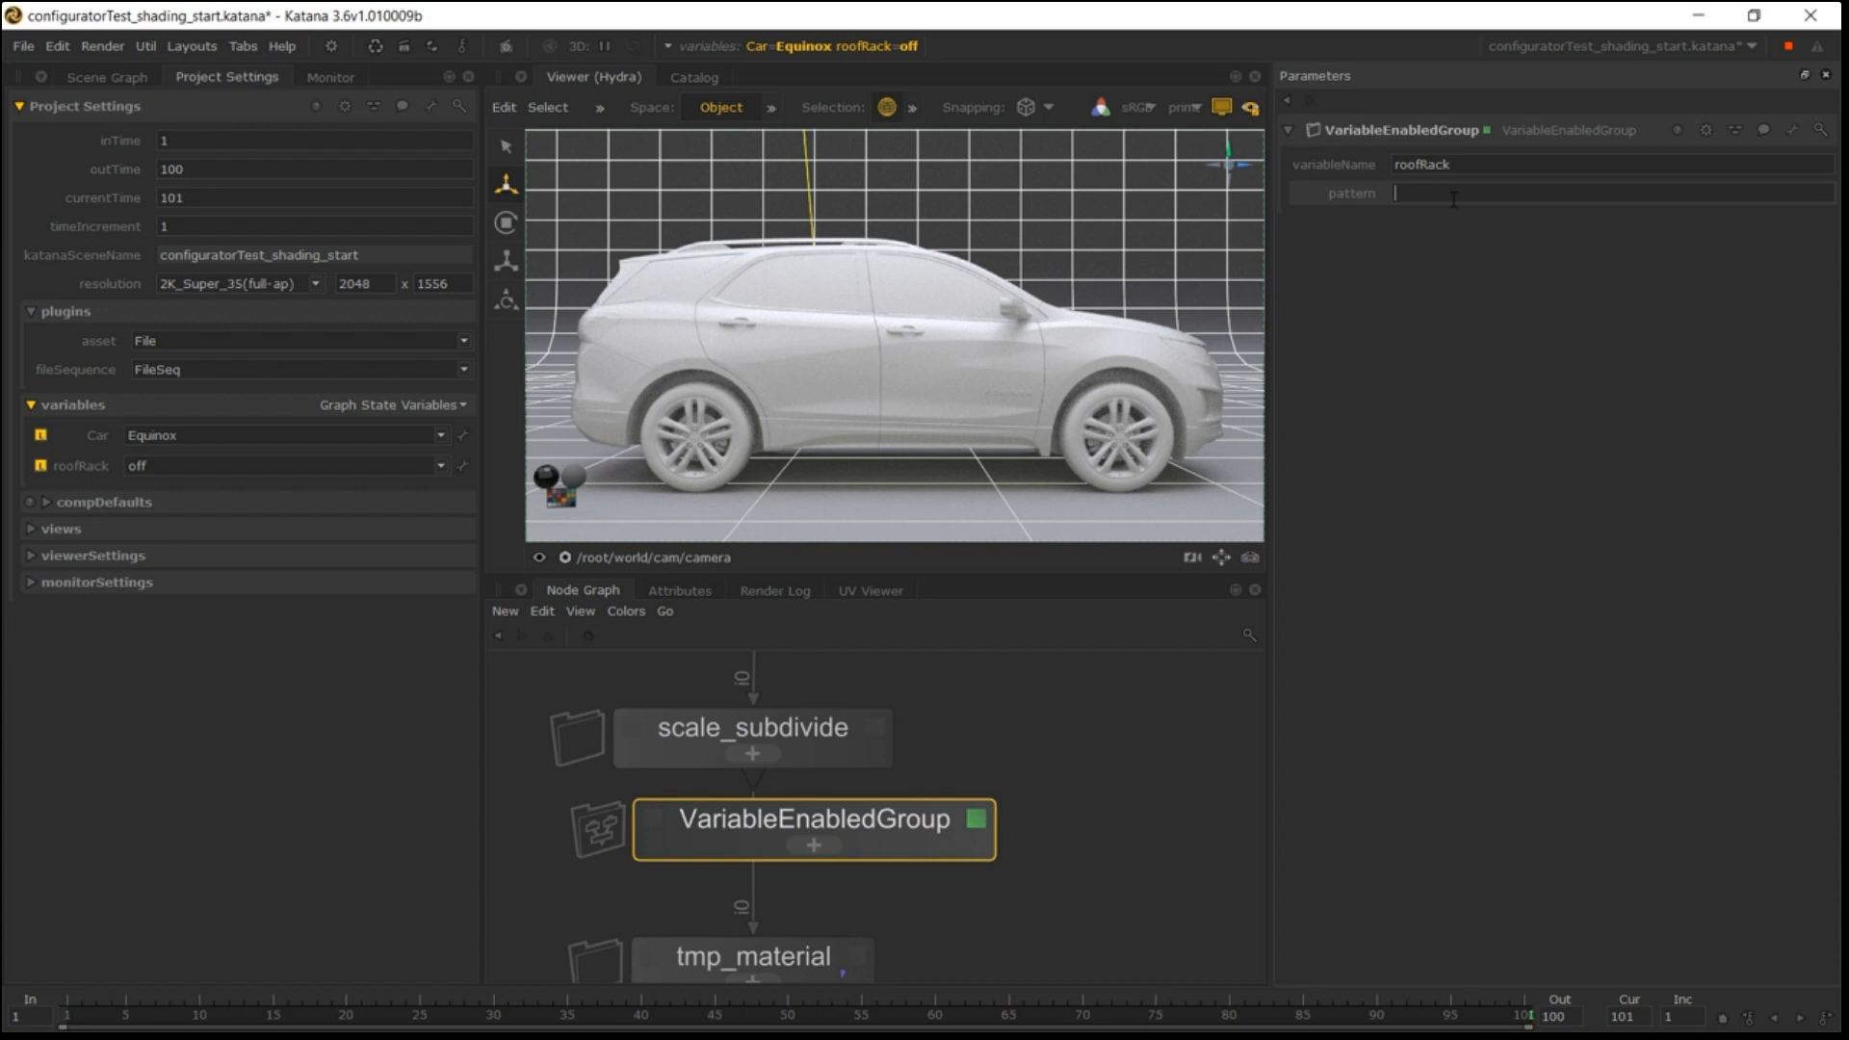
{"action": "left_click", "coordinate": [1453, 194]}
{"action": "type", "text": "off"}
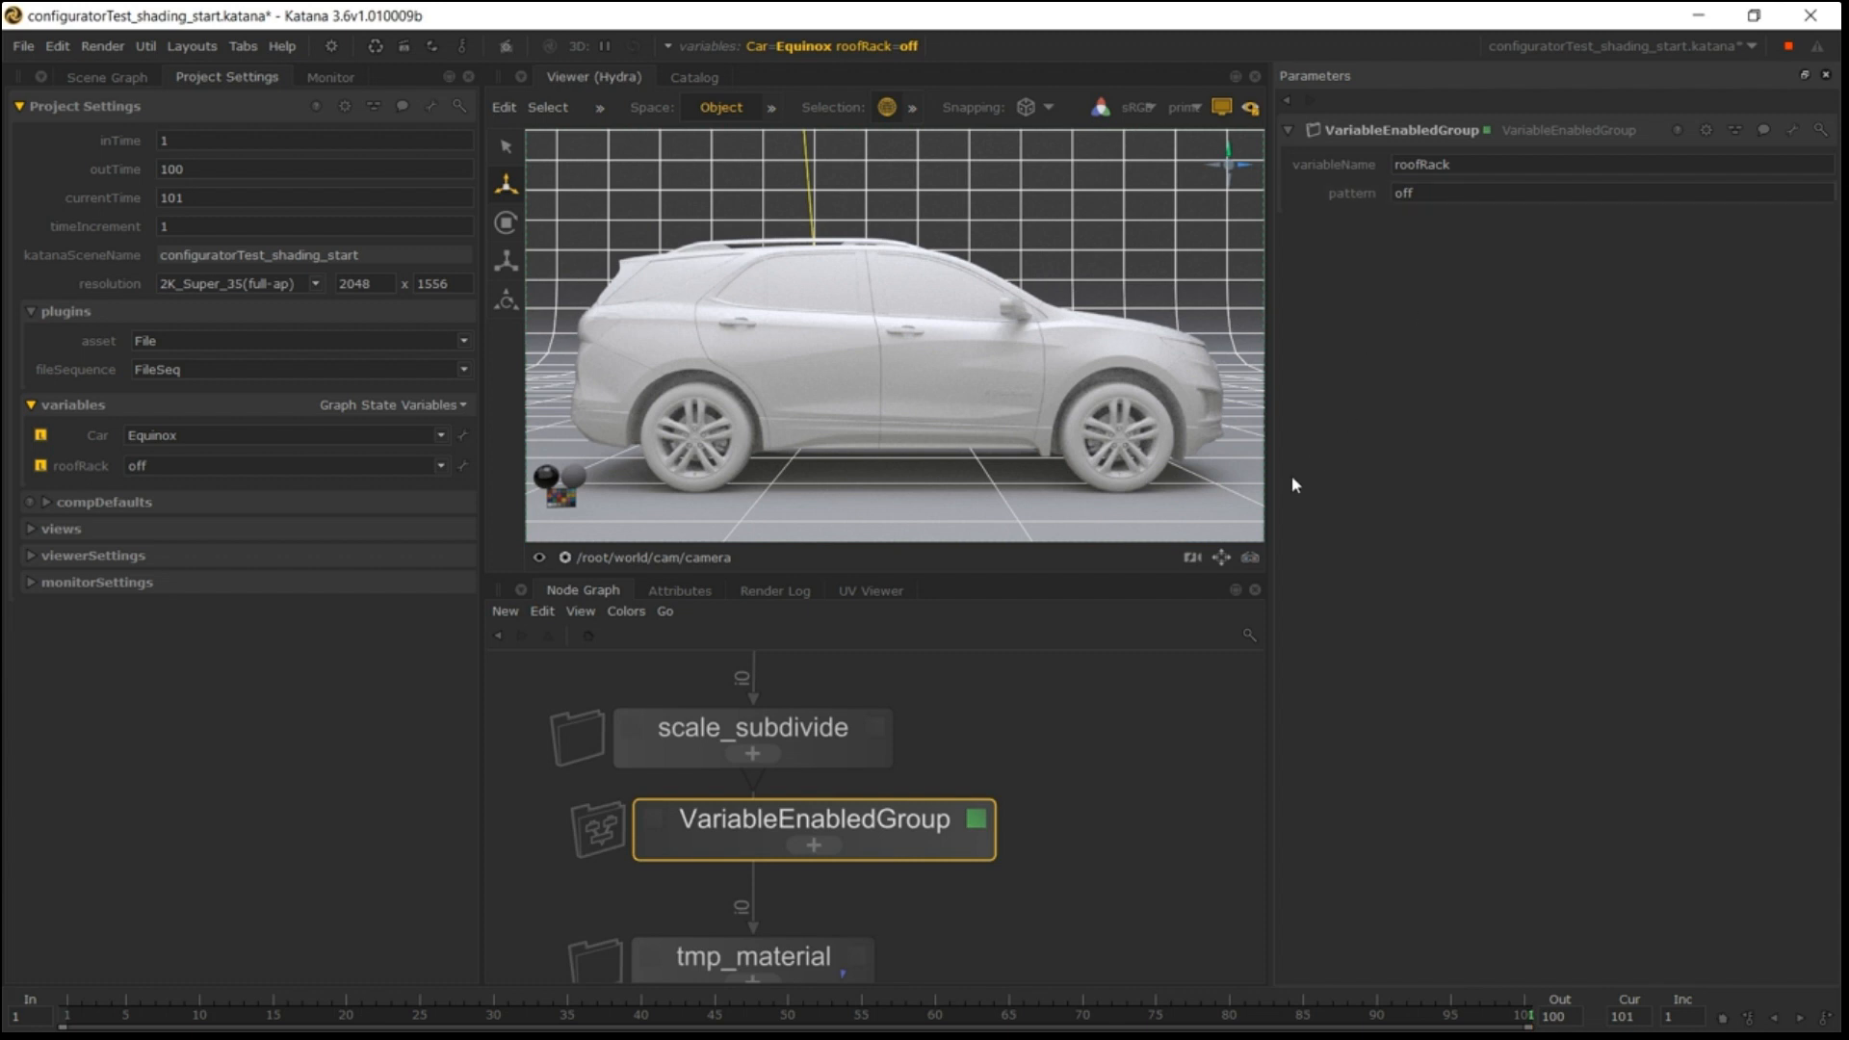
Open the contents of the VariableEnabledGroup and look up a node type to add inside it.
{"action": "left_click", "coordinate": [816, 842]}
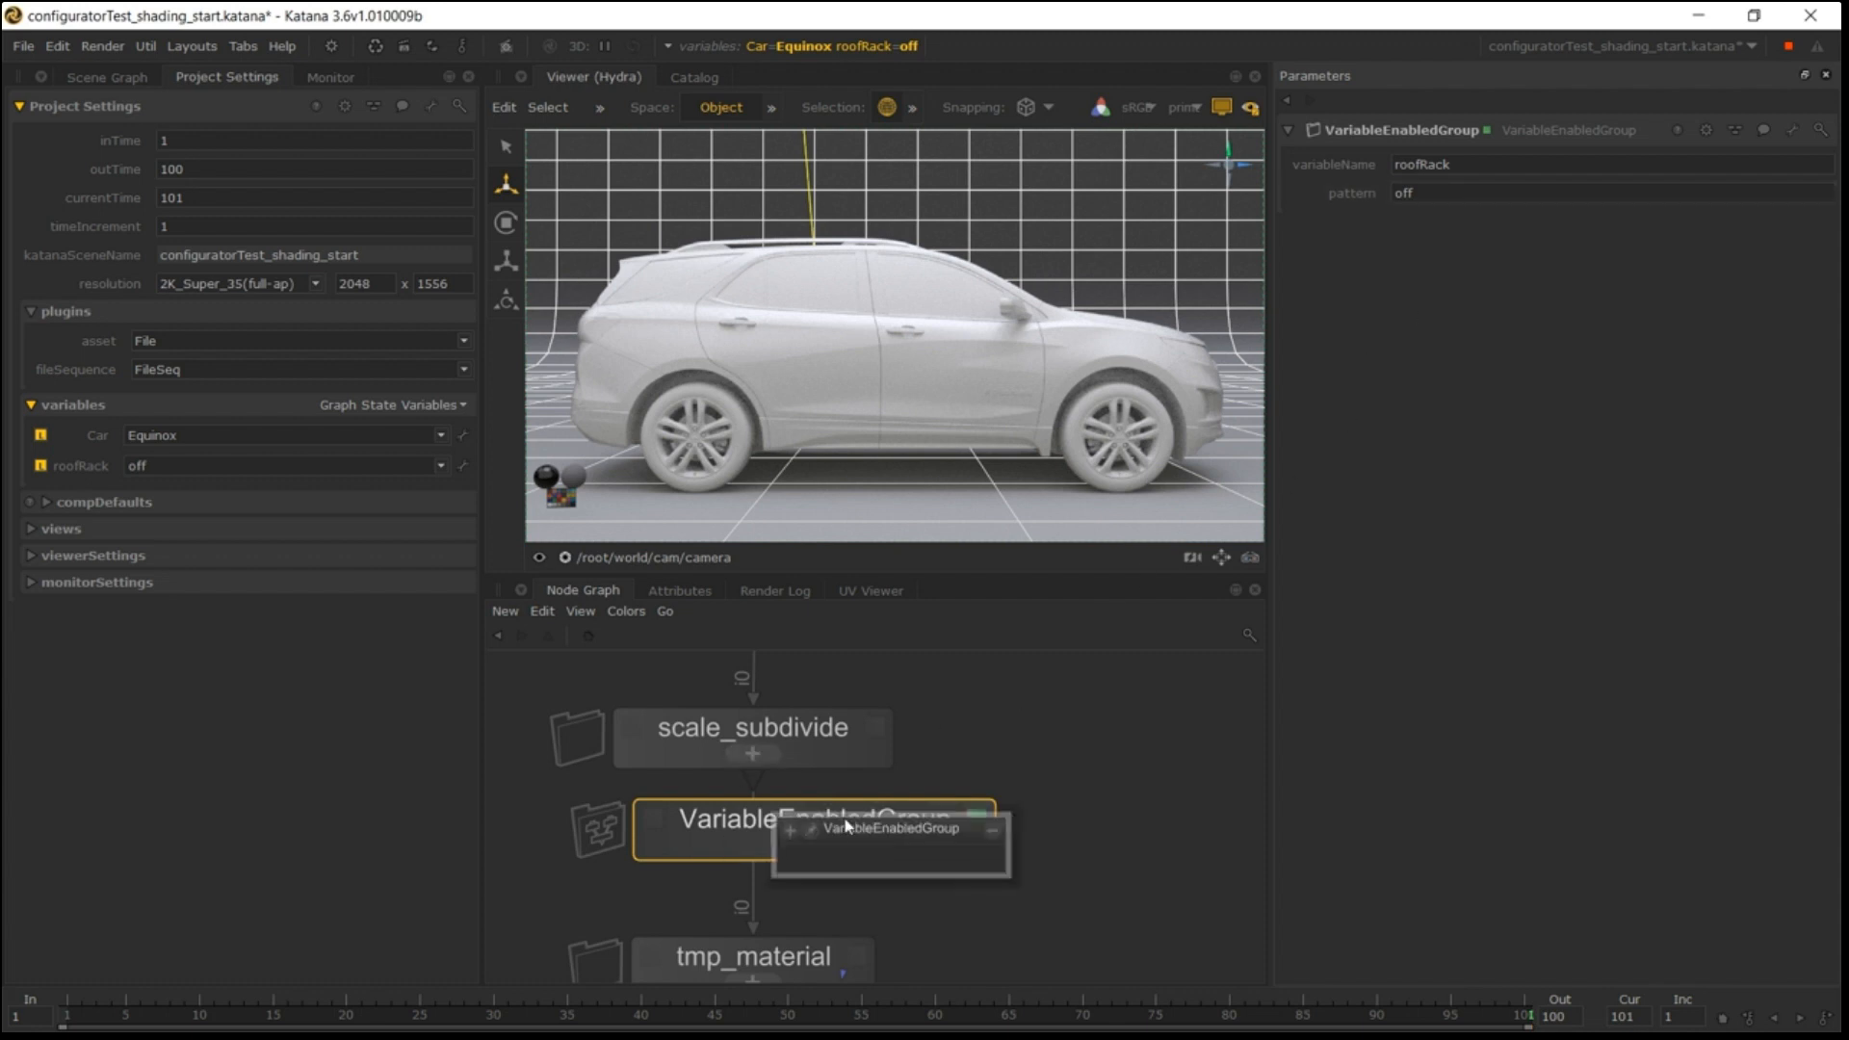
{"action": "left_click", "coordinate": [851, 850]}
{"action": "key", "text": "Tab"}
{"action": "type", "text": "pe"}
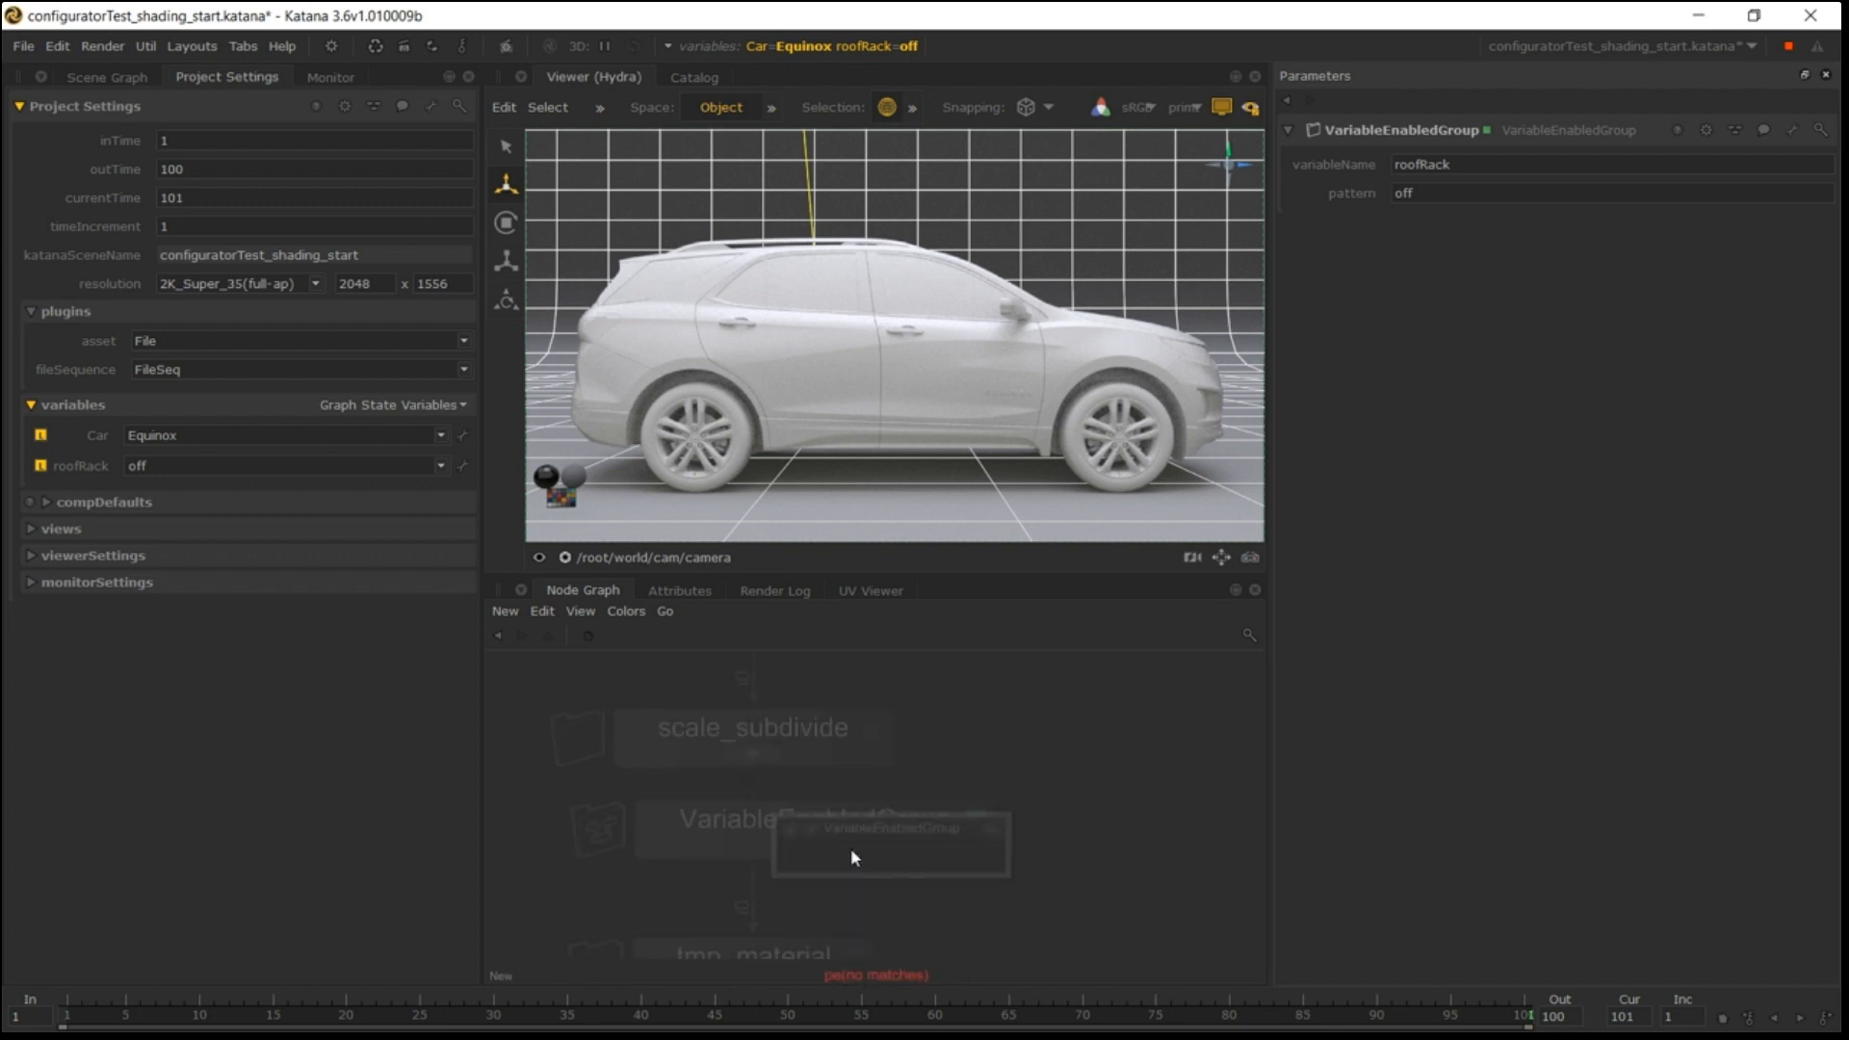
Add a Prune node inside the VariableEnabledGroup and connect it between the group's input and output.
{"action": "key", "text": "BackSpace"}
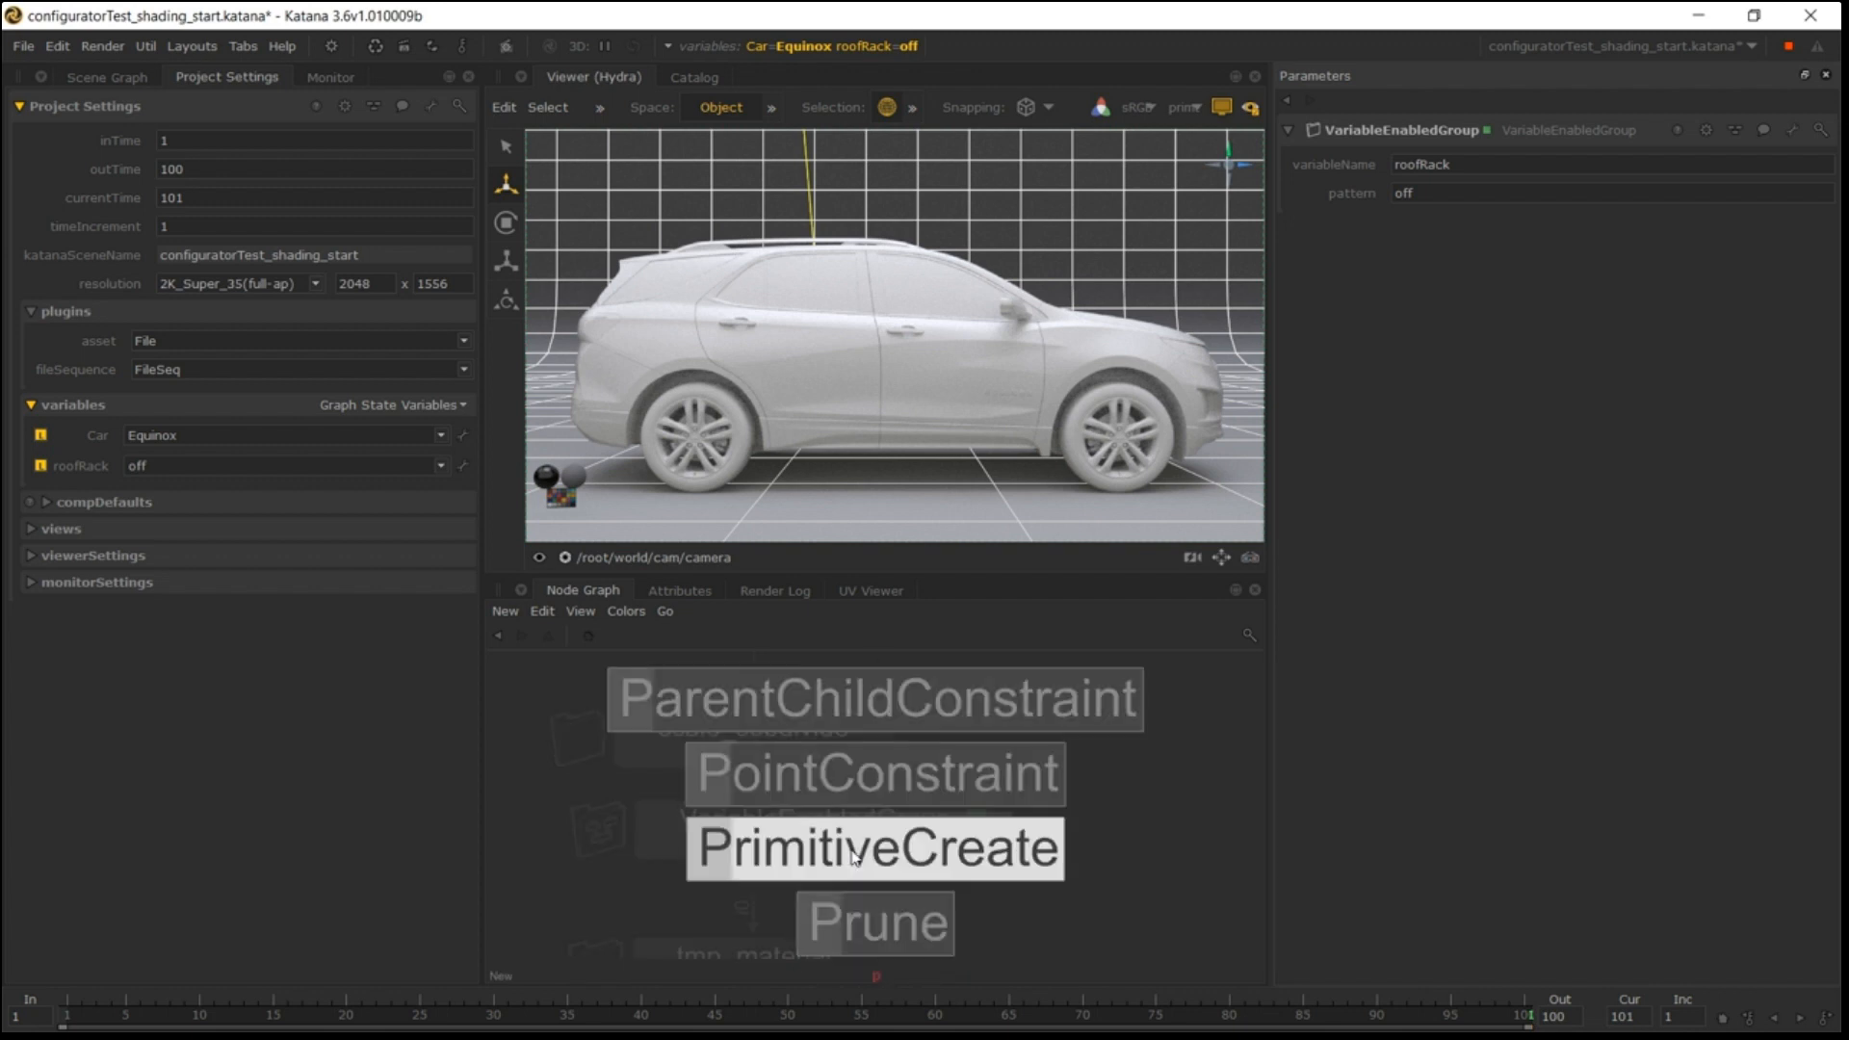
{"action": "left_click", "coordinate": [869, 920]}
{"action": "left_click", "coordinate": [899, 857]}
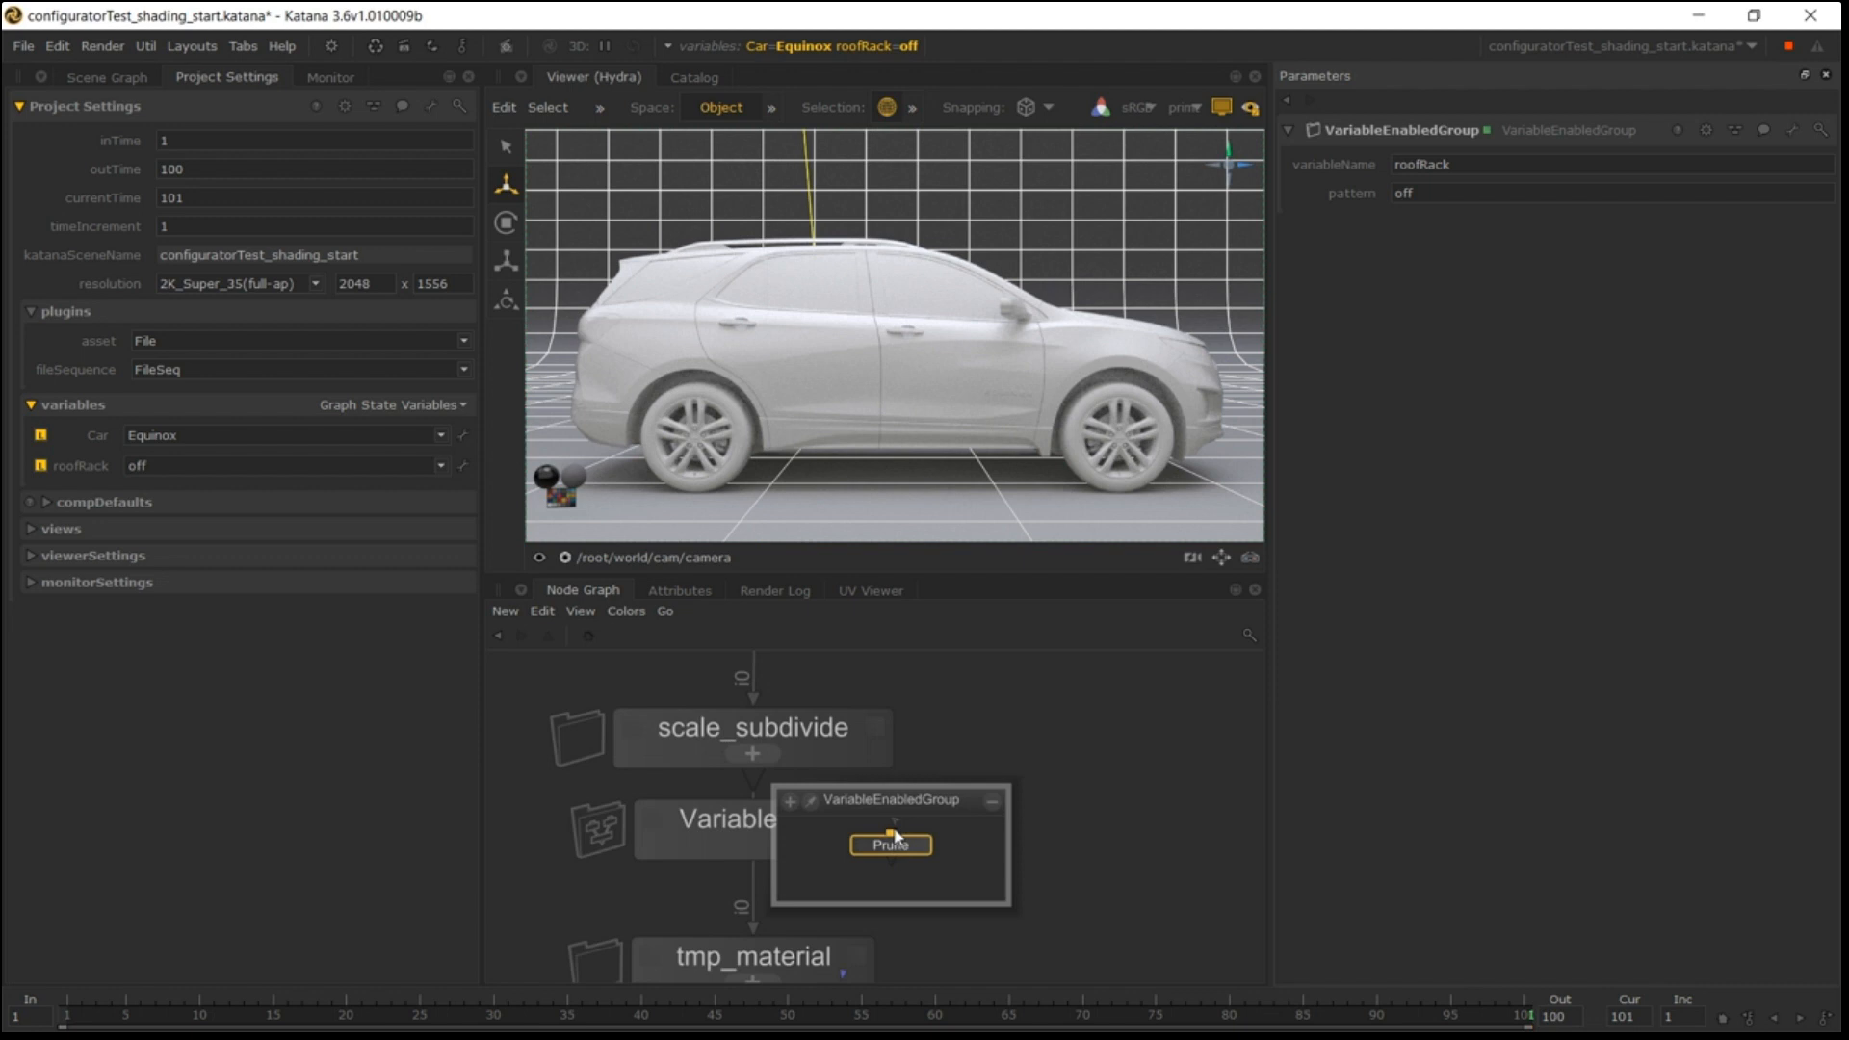
{"action": "left_click", "coordinate": [756, 781]}
{"action": "left_click", "coordinate": [891, 860]}
{"action": "left_click", "coordinate": [756, 933]}
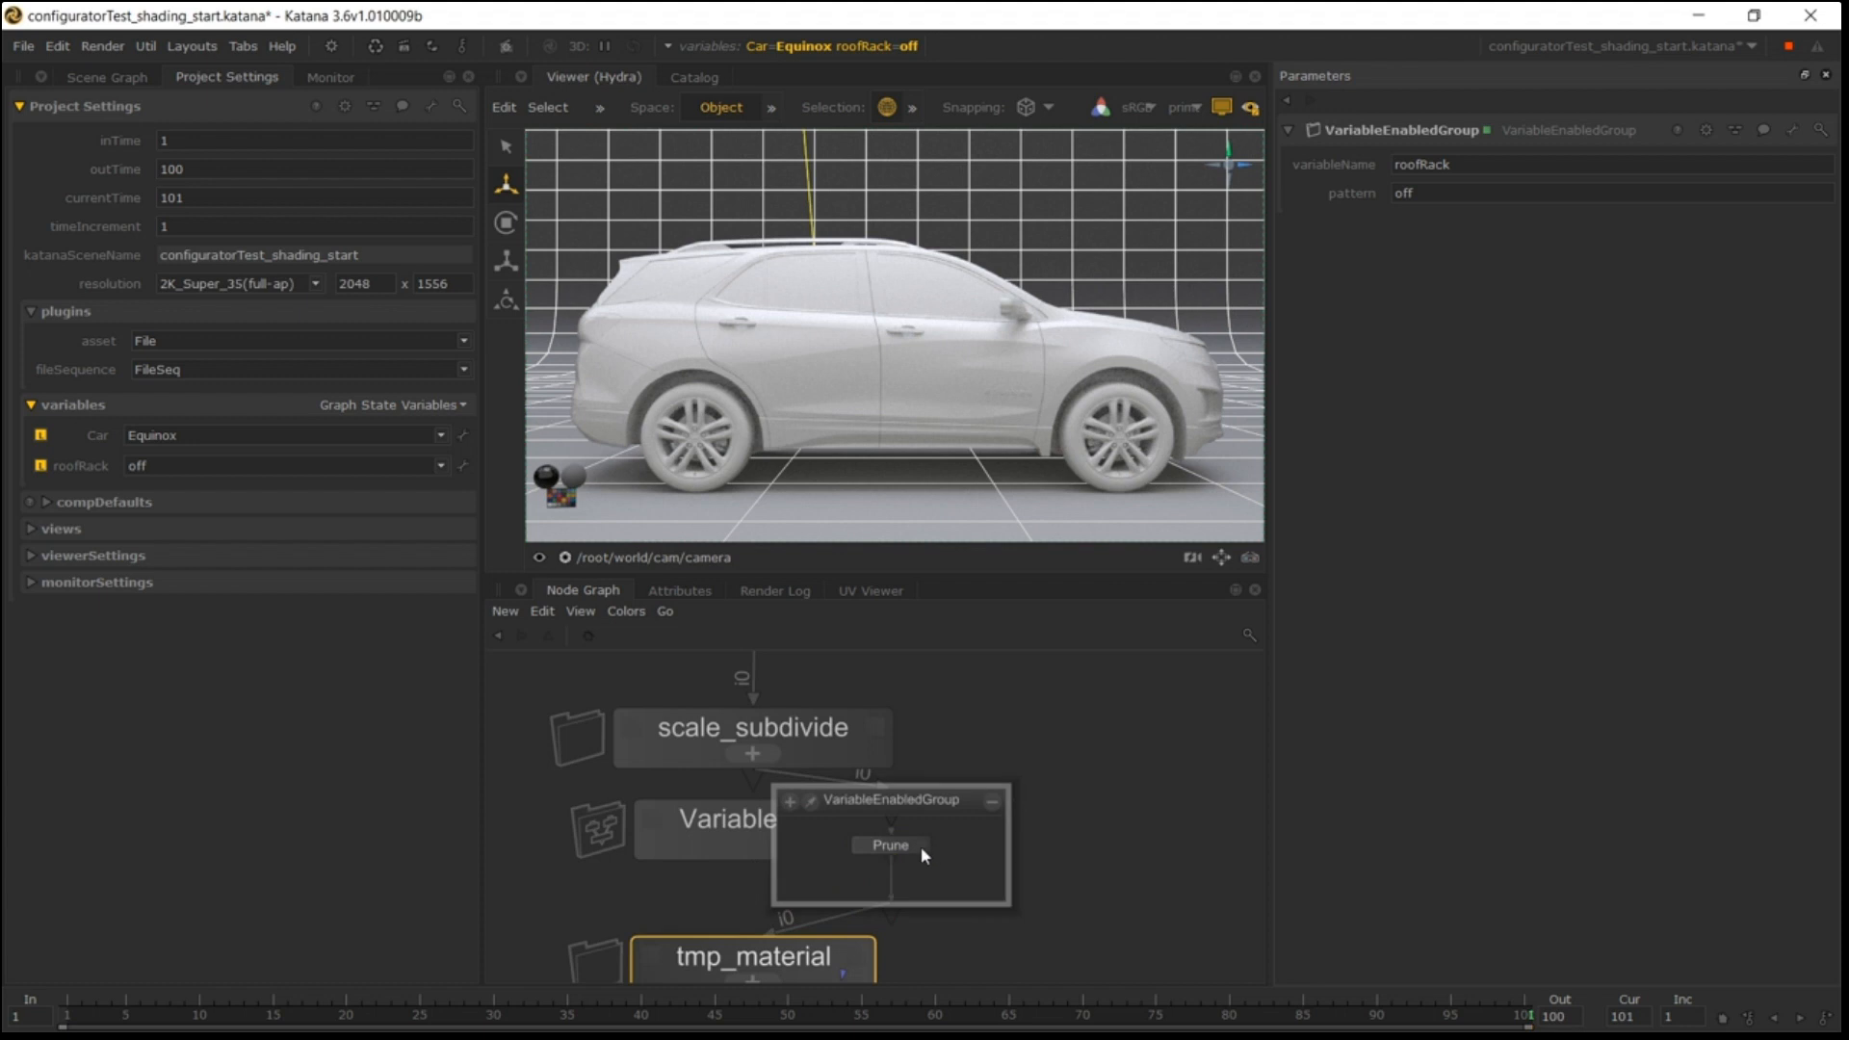
Give the Prune node a custom CEL statement targeting the asset location /root/world/geo/asset.
{"action": "left_click", "coordinate": [921, 846]}
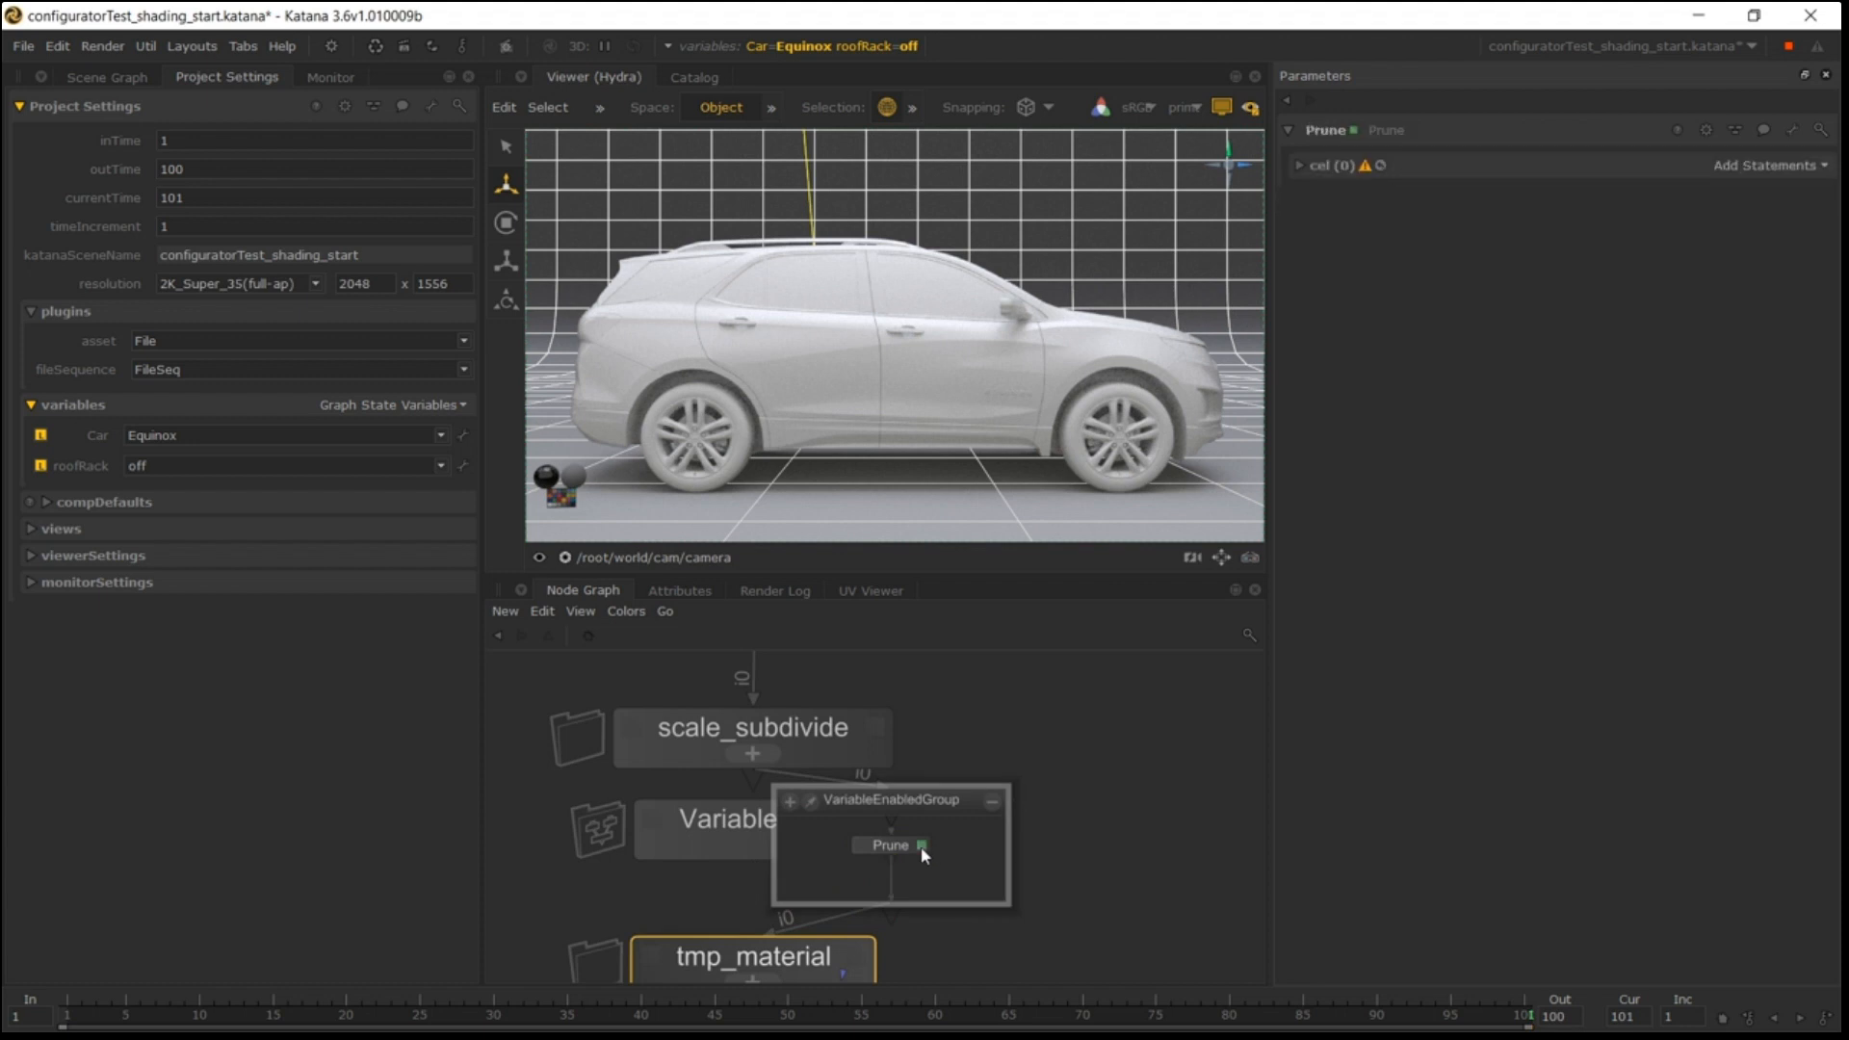
{"action": "left_click", "coordinate": [1339, 168]}
{"action": "left_click", "coordinate": [1770, 165]}
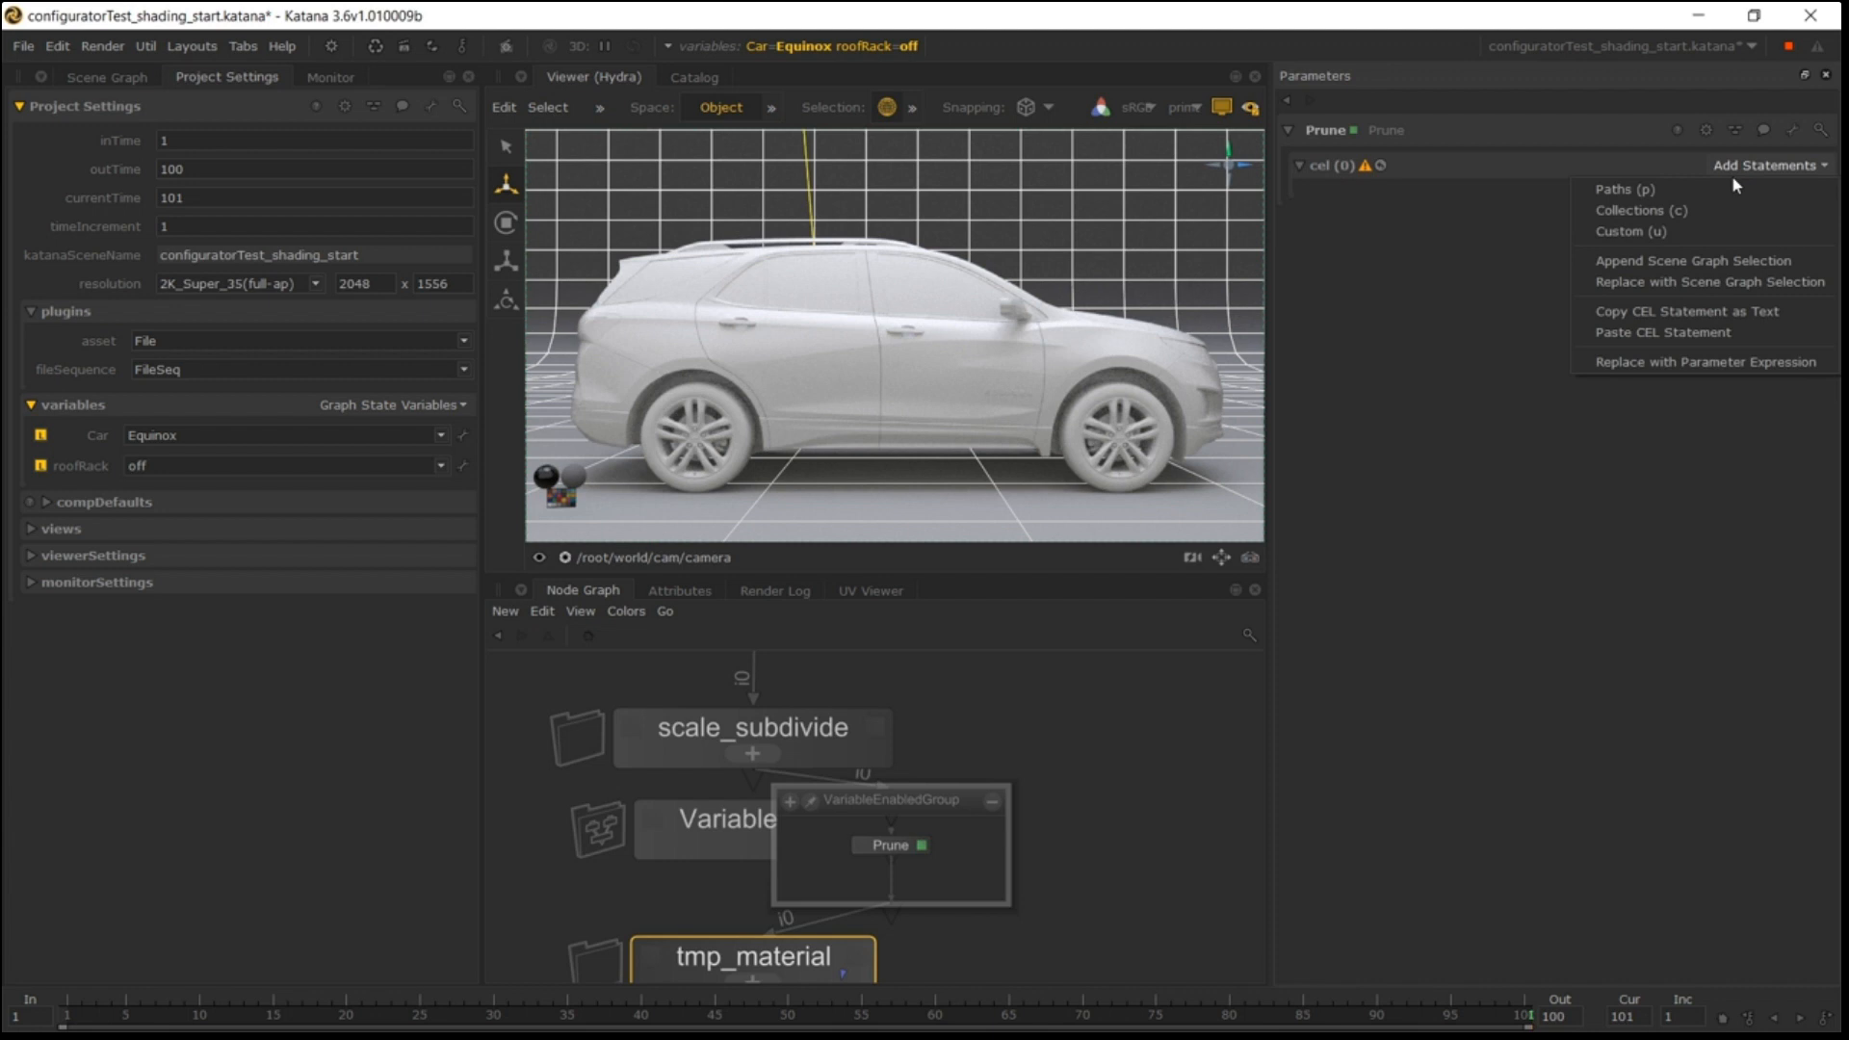
{"action": "left_click", "coordinate": [1677, 233]}
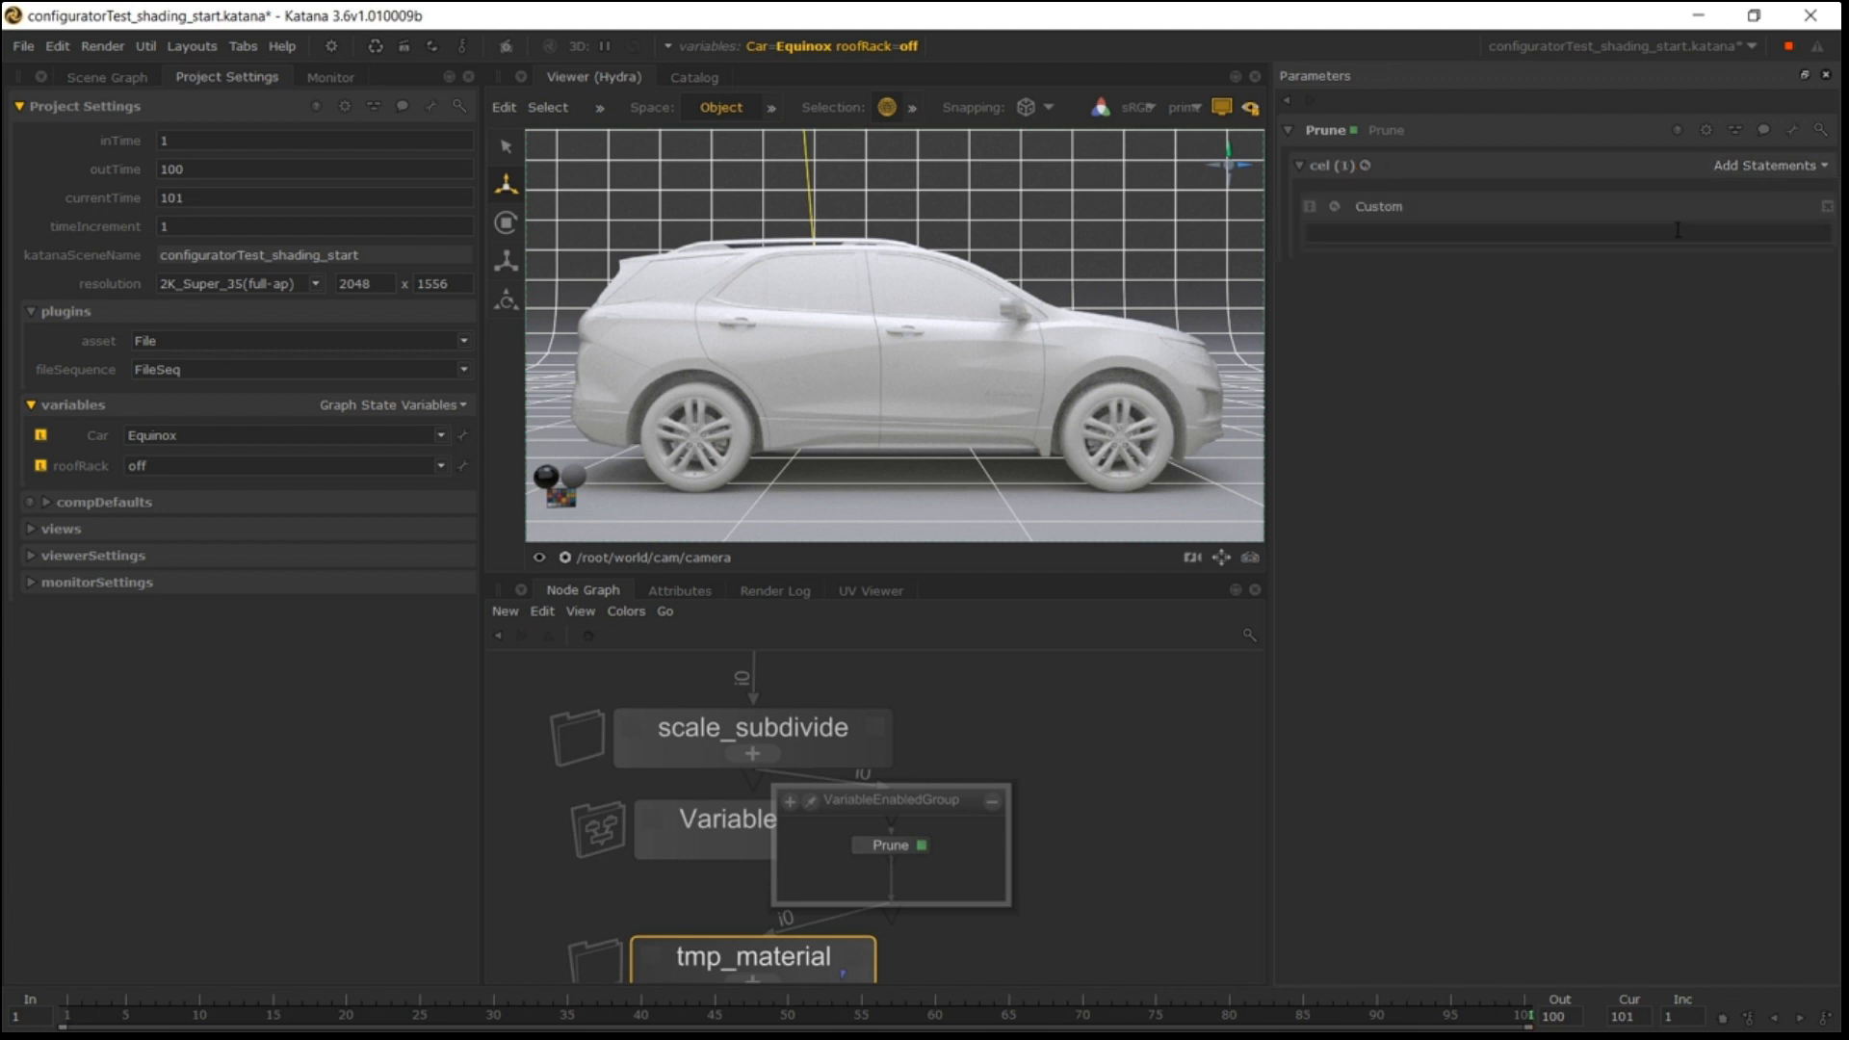
{"action": "left_click", "coordinate": [102, 76]}
{"action": "scroll", "coordinate": [178, 300], "scroll_direction": "up", "scroll_amount": 5}
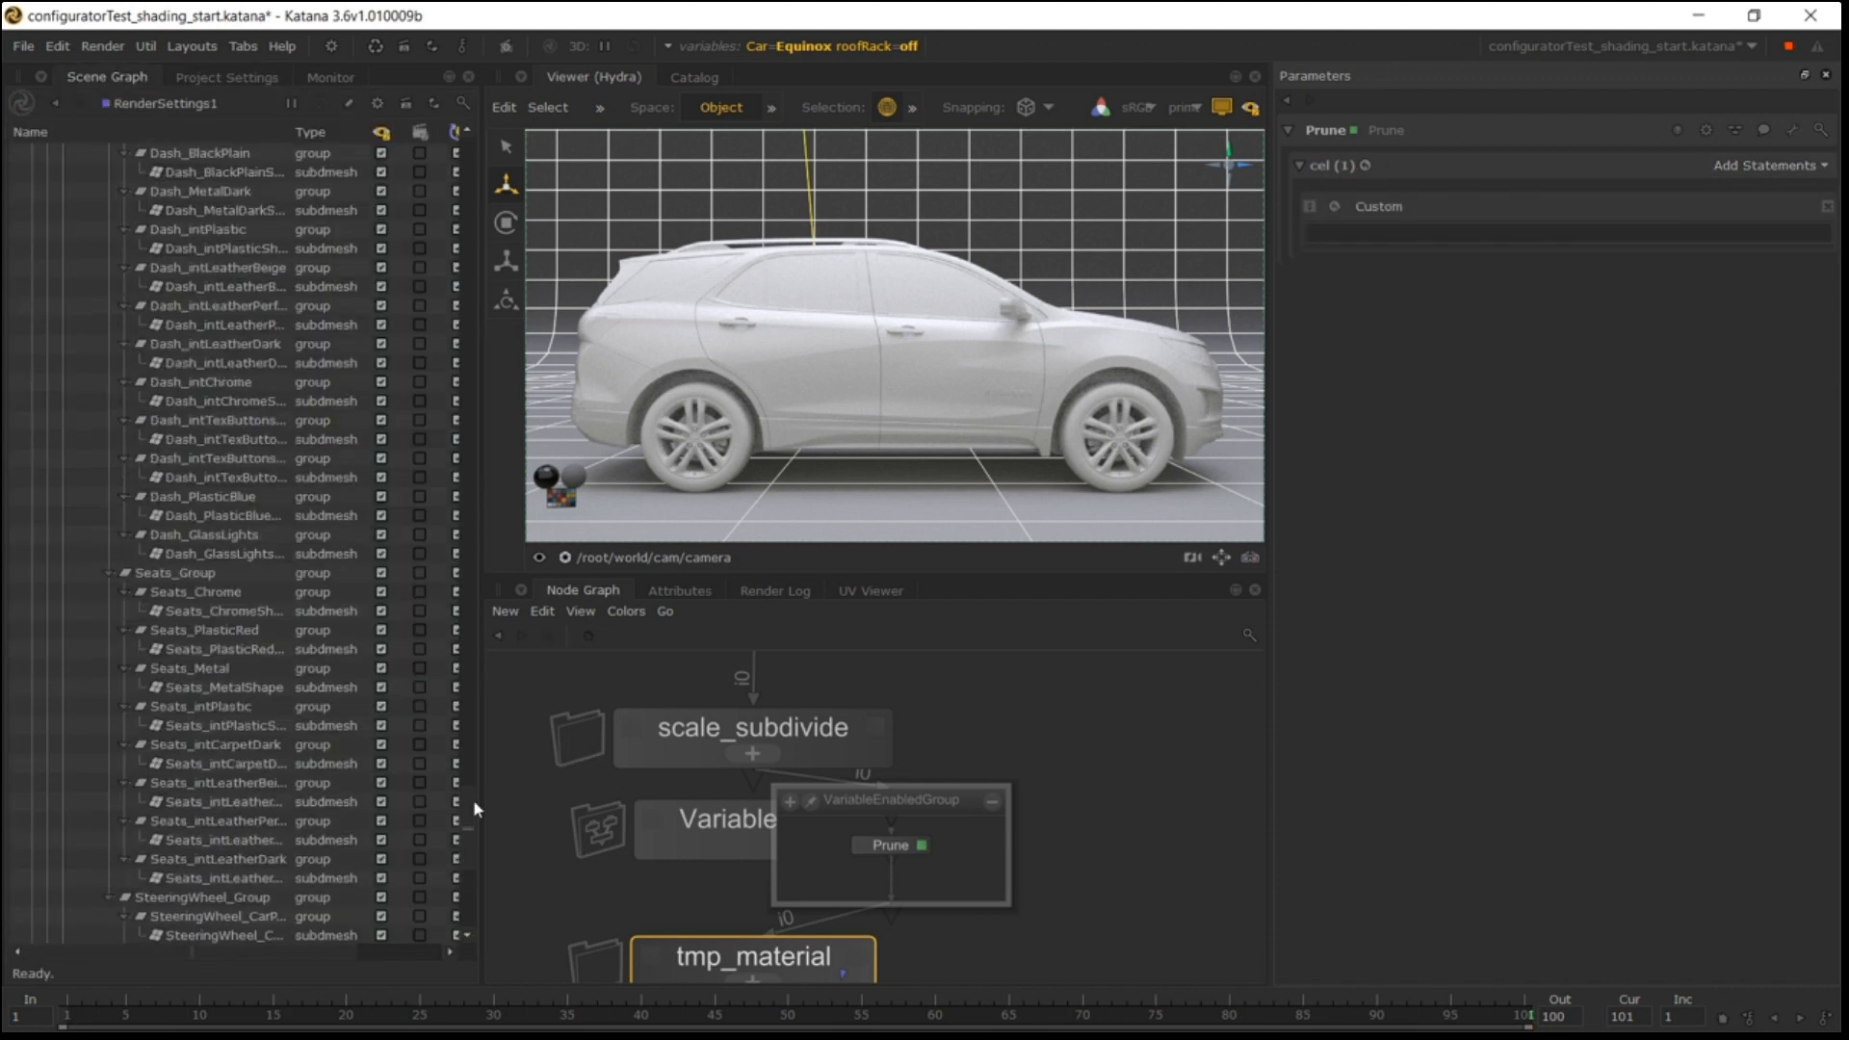
{"action": "scroll", "coordinate": [472, 799], "scroll_direction": "up", "scroll_amount": 10}
{"action": "left_click_drag", "start_coordinate": [106, 210], "coordinate": [1407, 231]}
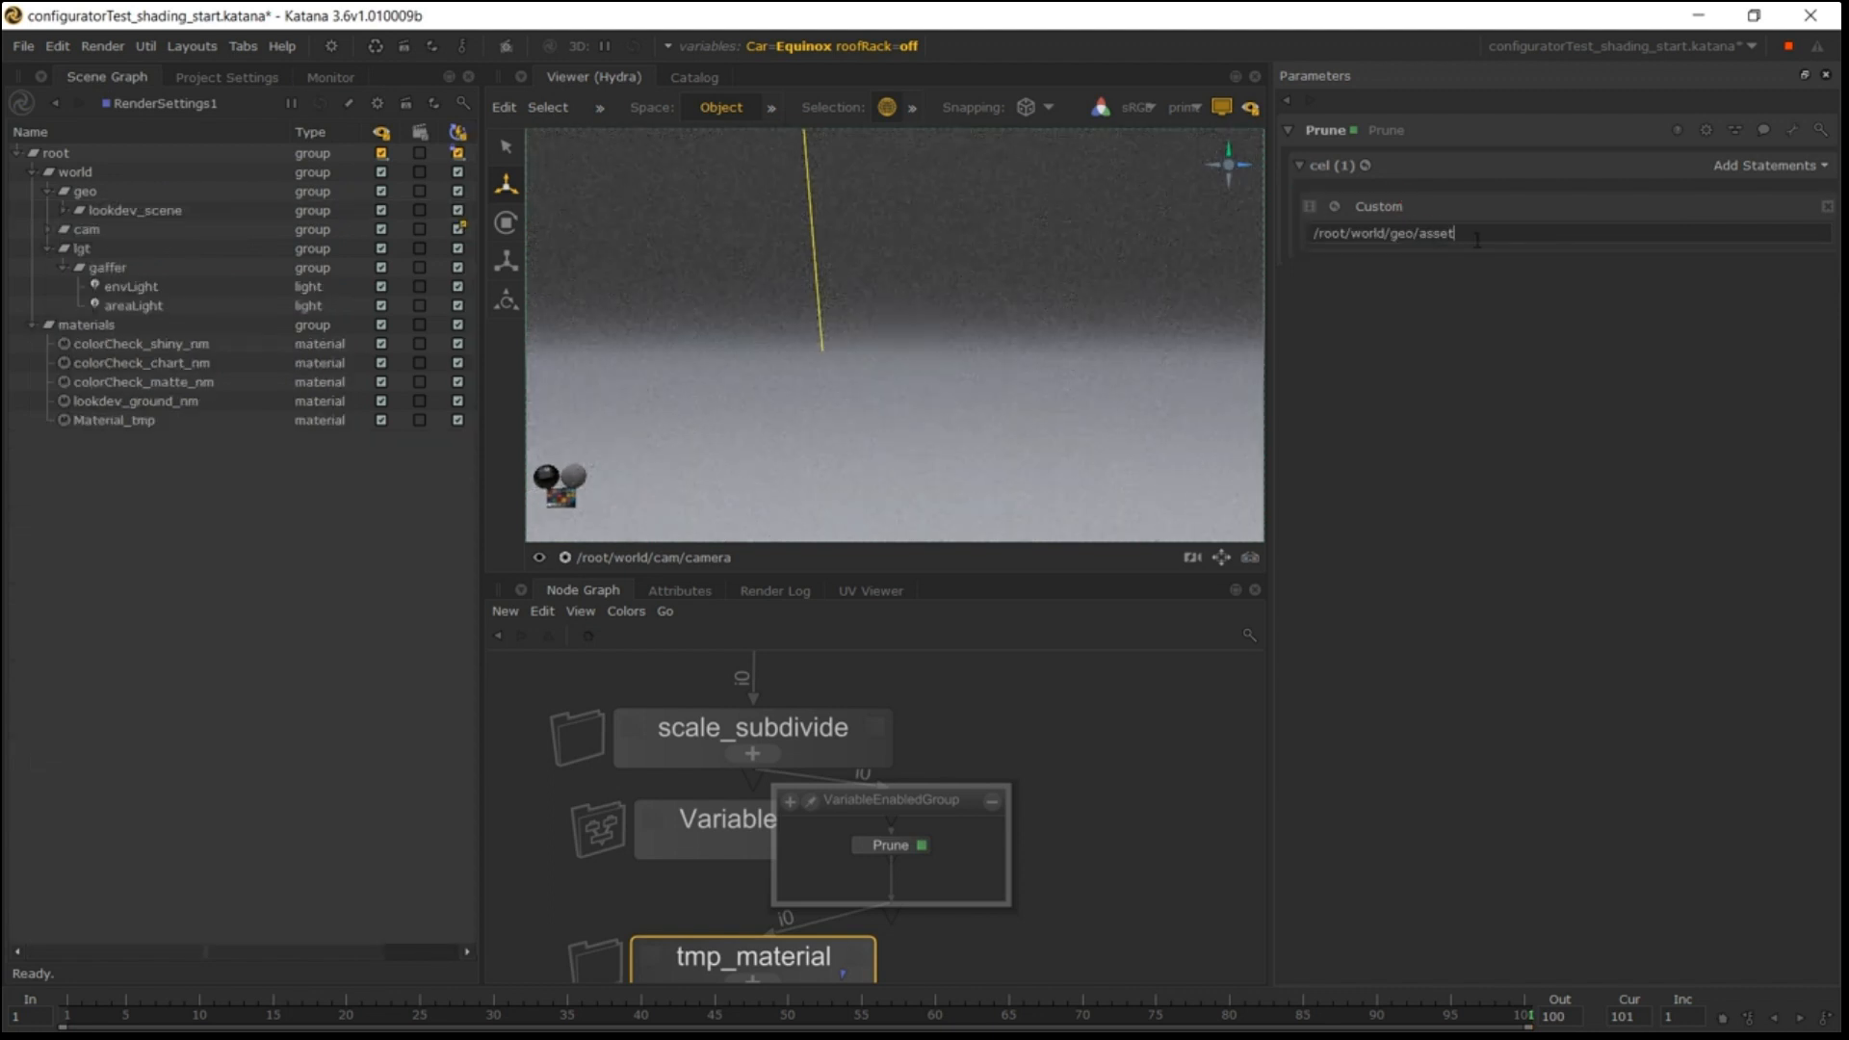
Set the roofRack graph state variable to on.
{"action": "left_click", "coordinate": [790, 46]}
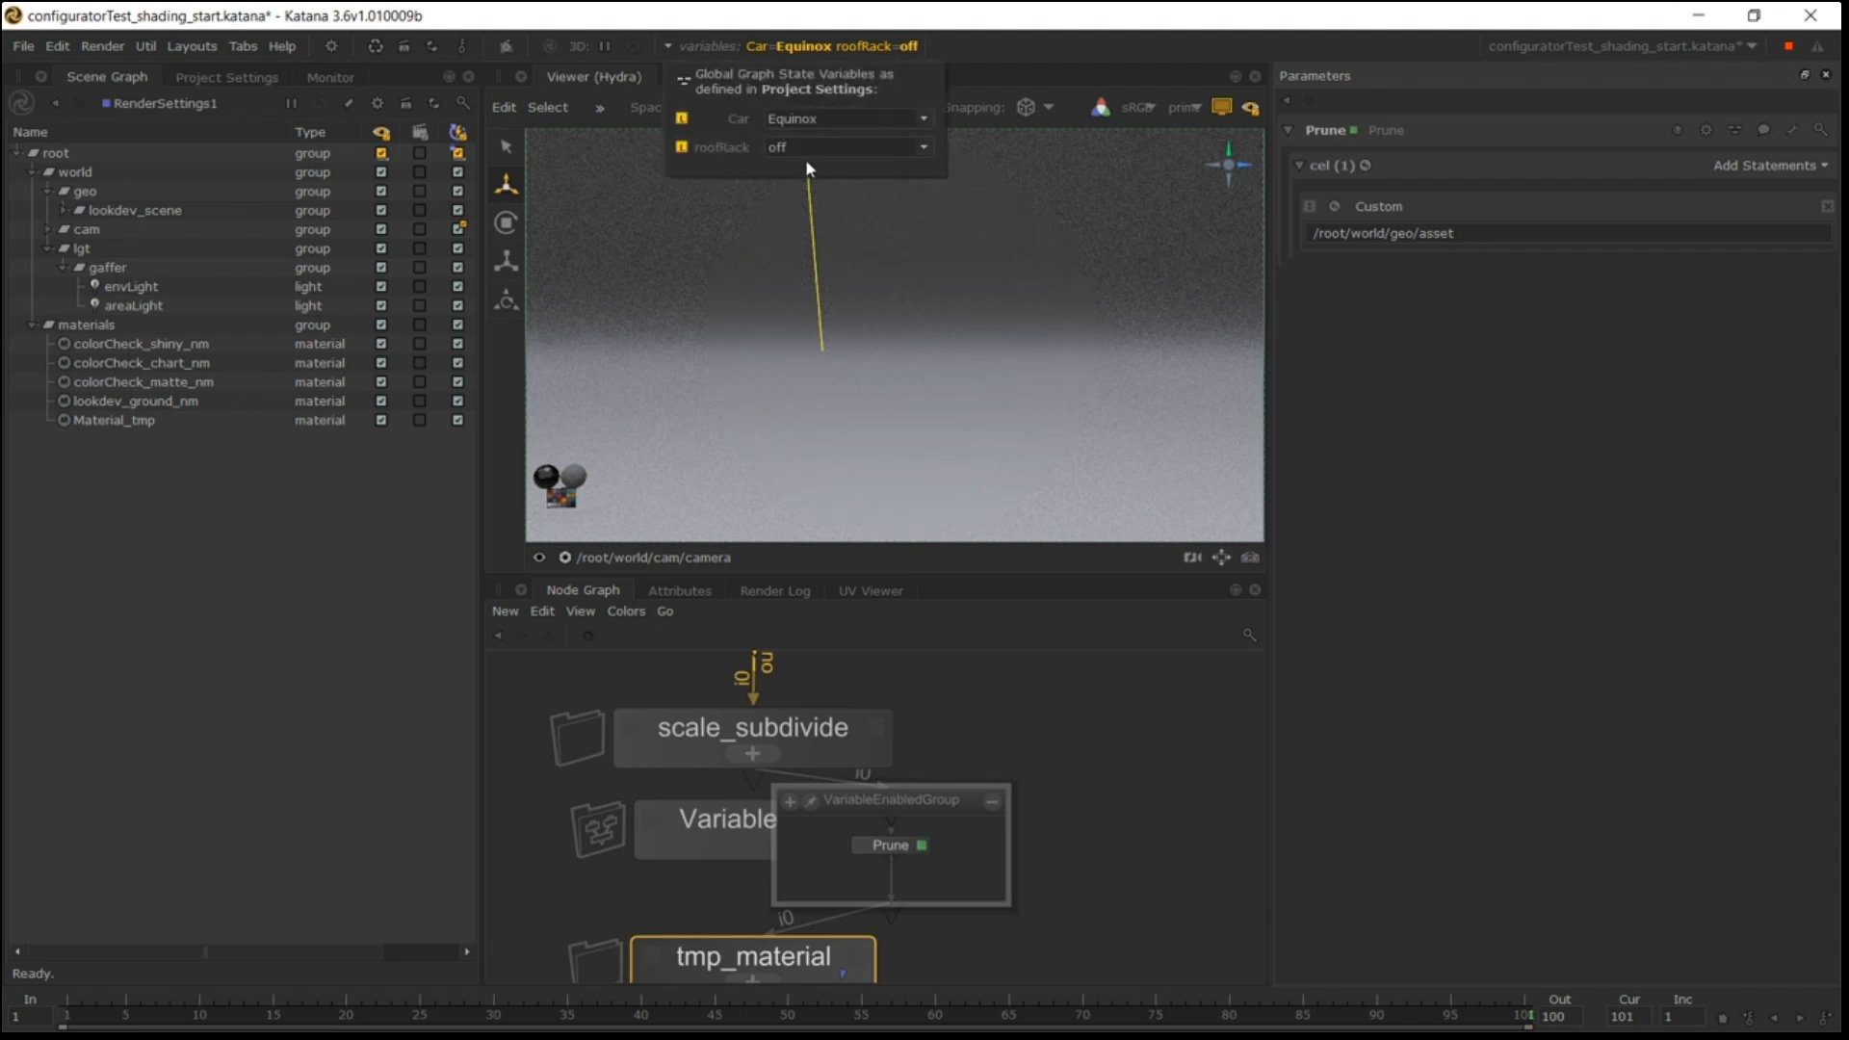
{"action": "left_click", "coordinate": [805, 152]}
{"action": "left_click", "coordinate": [808, 177]}
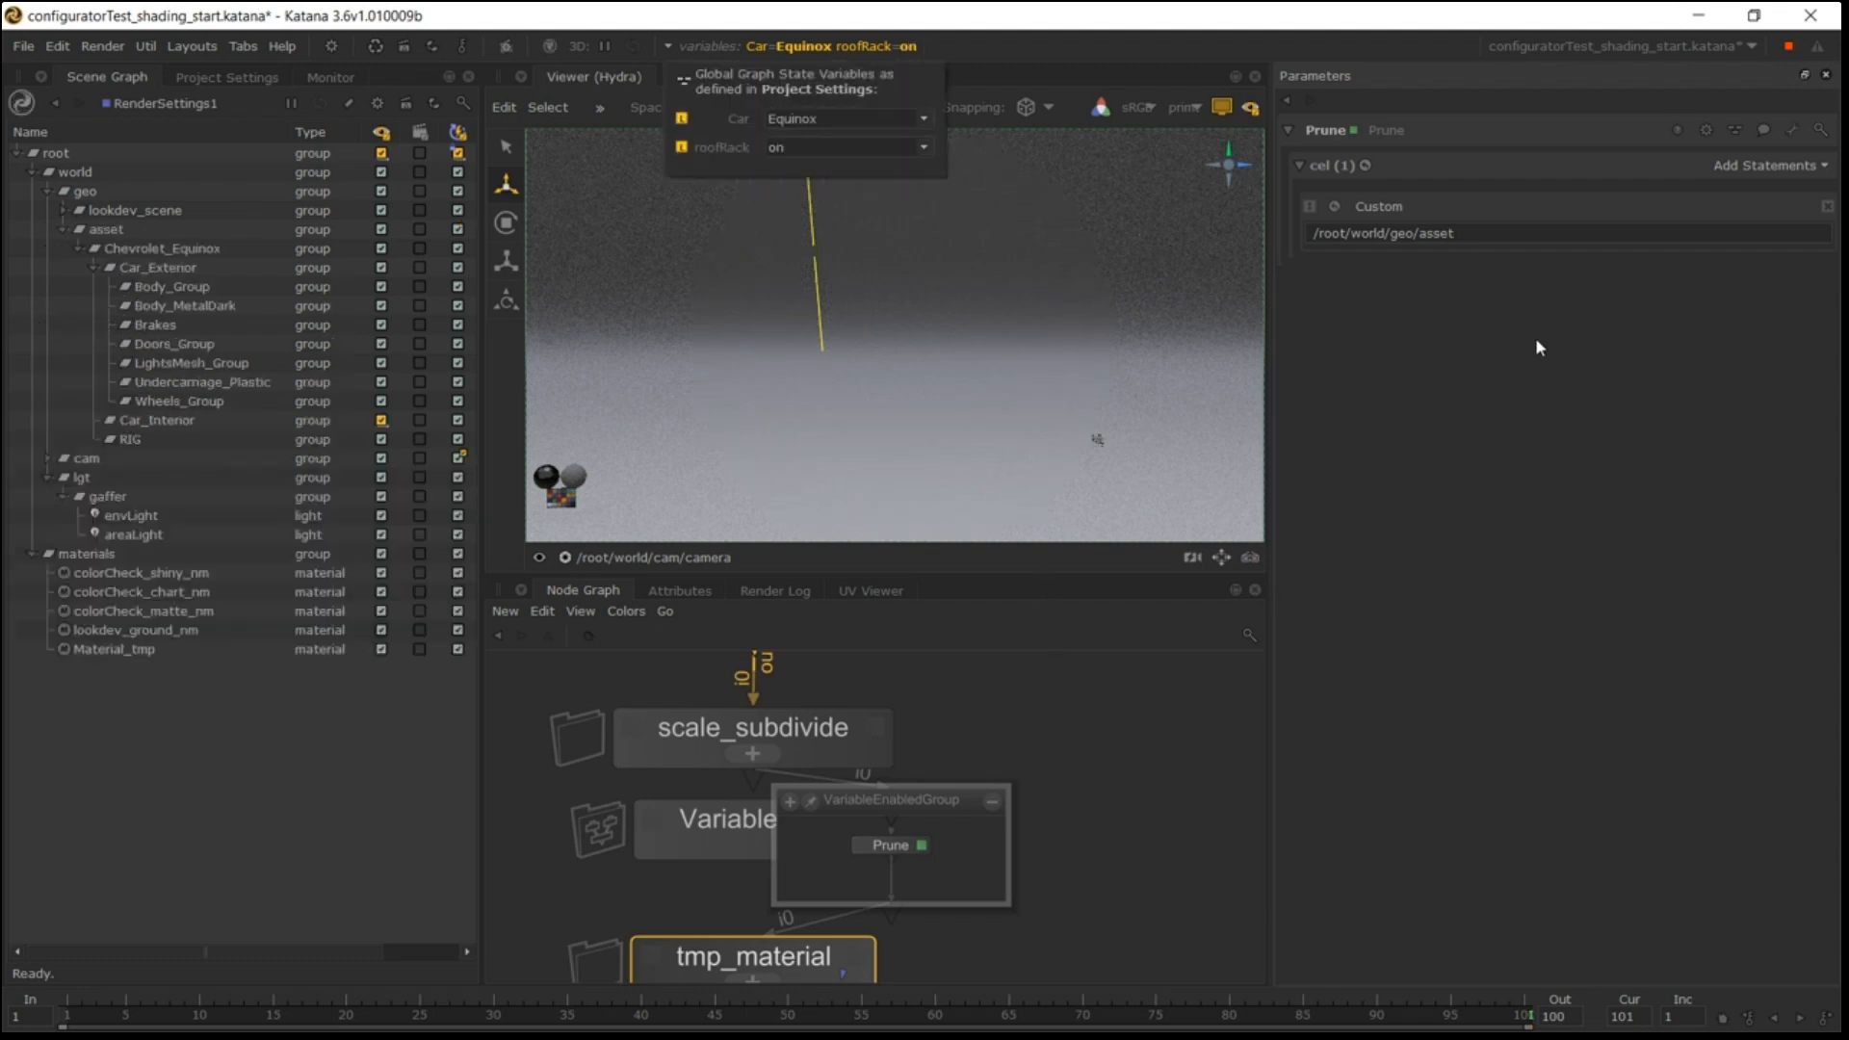
Extend the Prune node's custom statement to /root/world/geo/asset//*Body_Roof/* to match the roof parts.
{"action": "left_click", "coordinate": [1486, 233]}
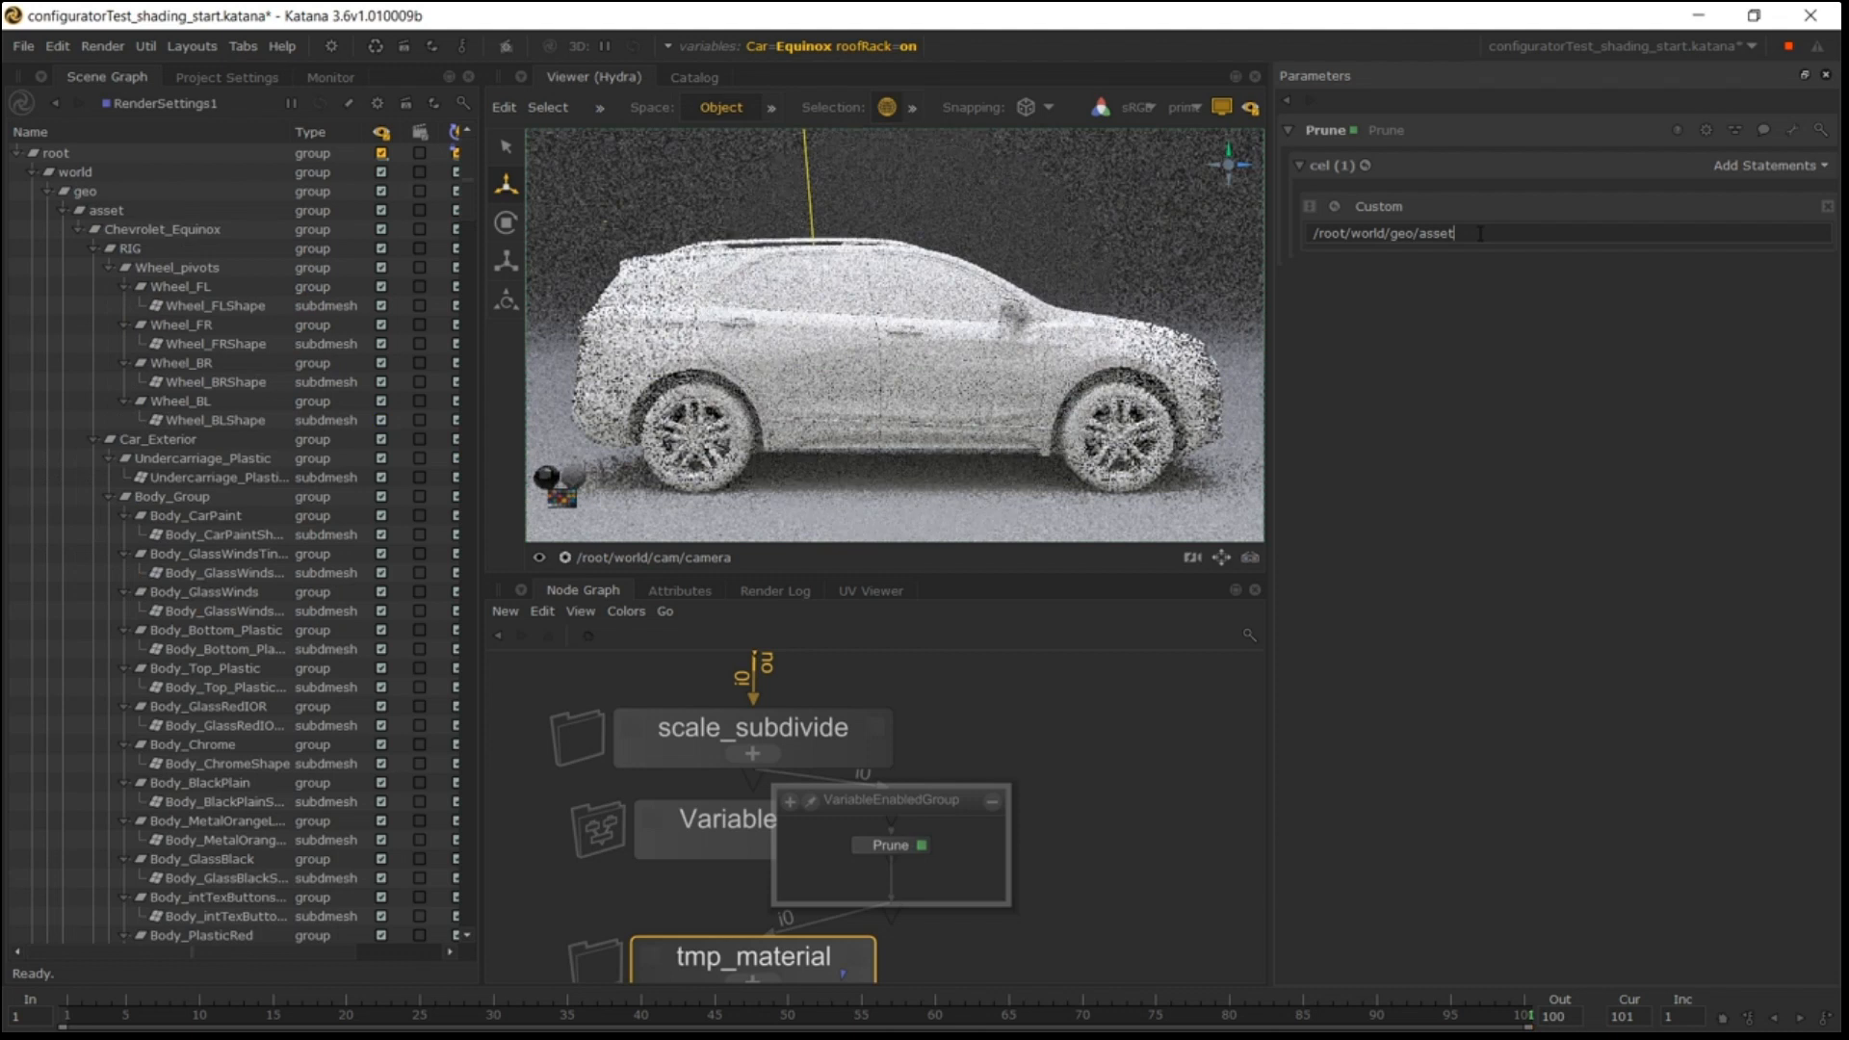
{"action": "type", "text": "//"}
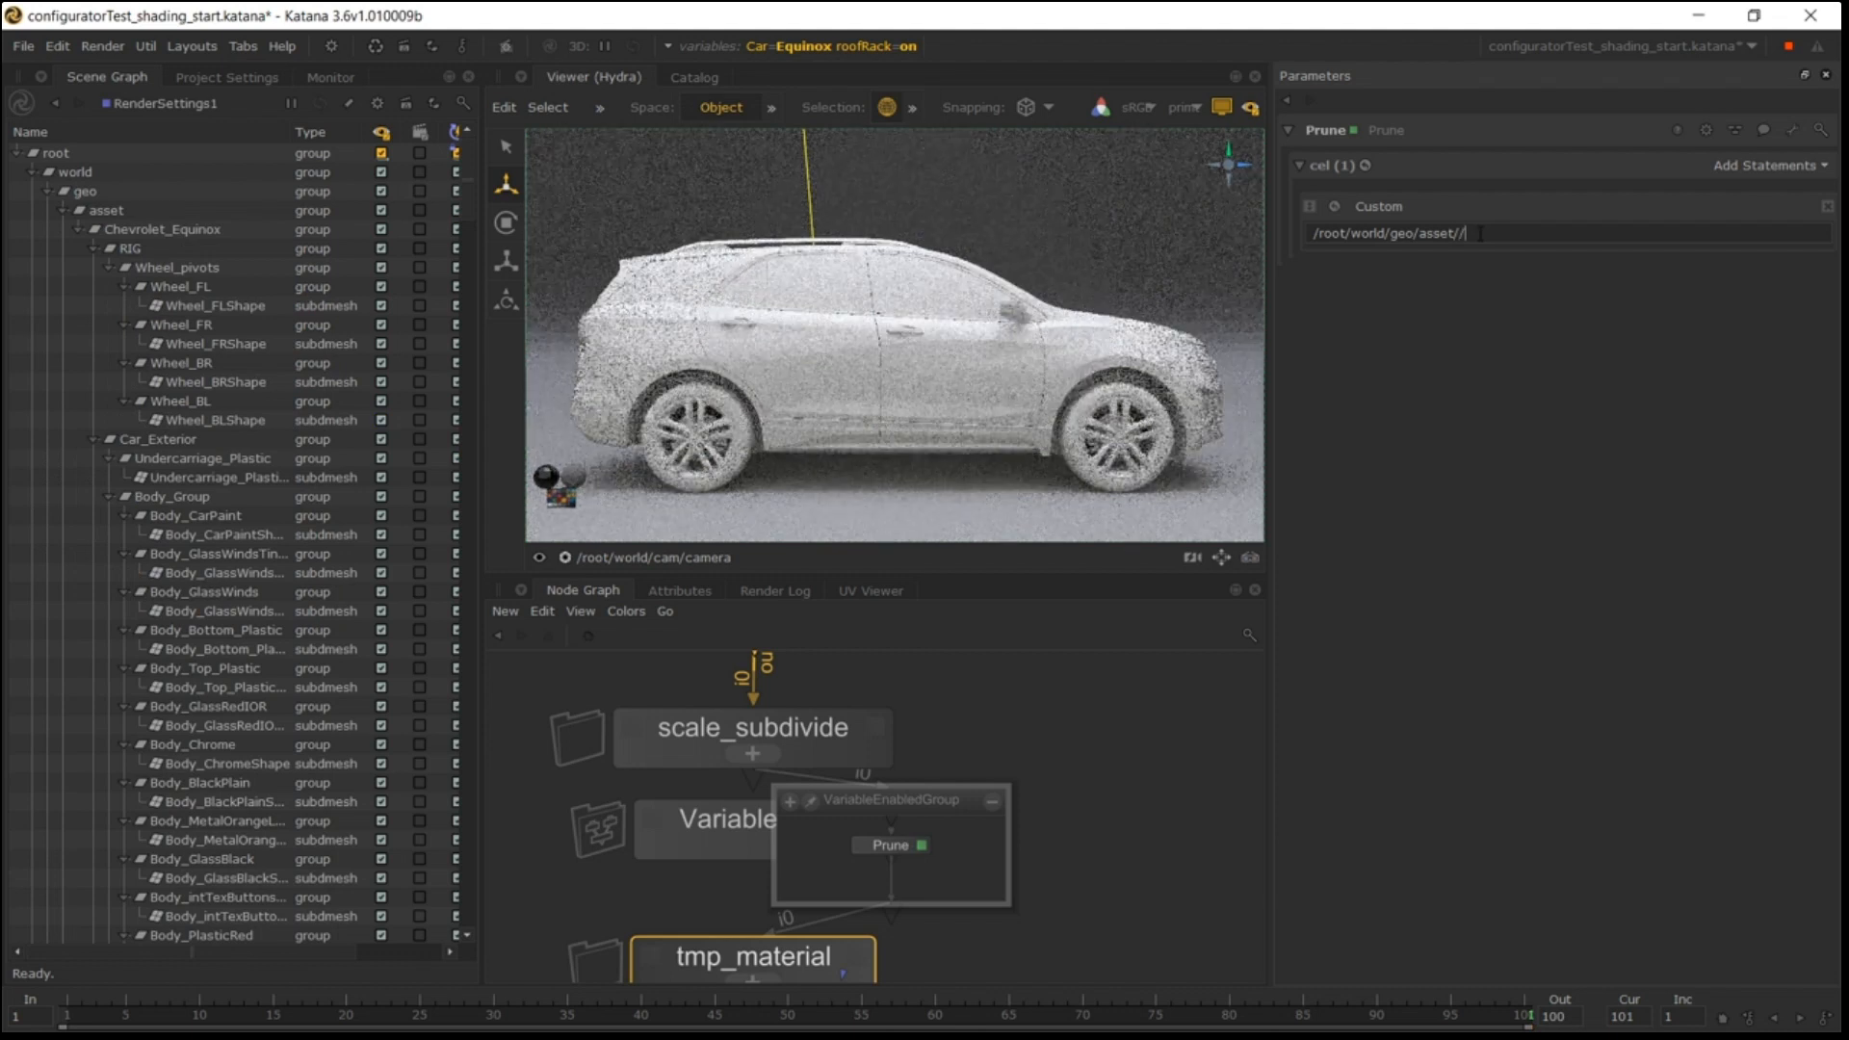
{"action": "type", "text": "*"}
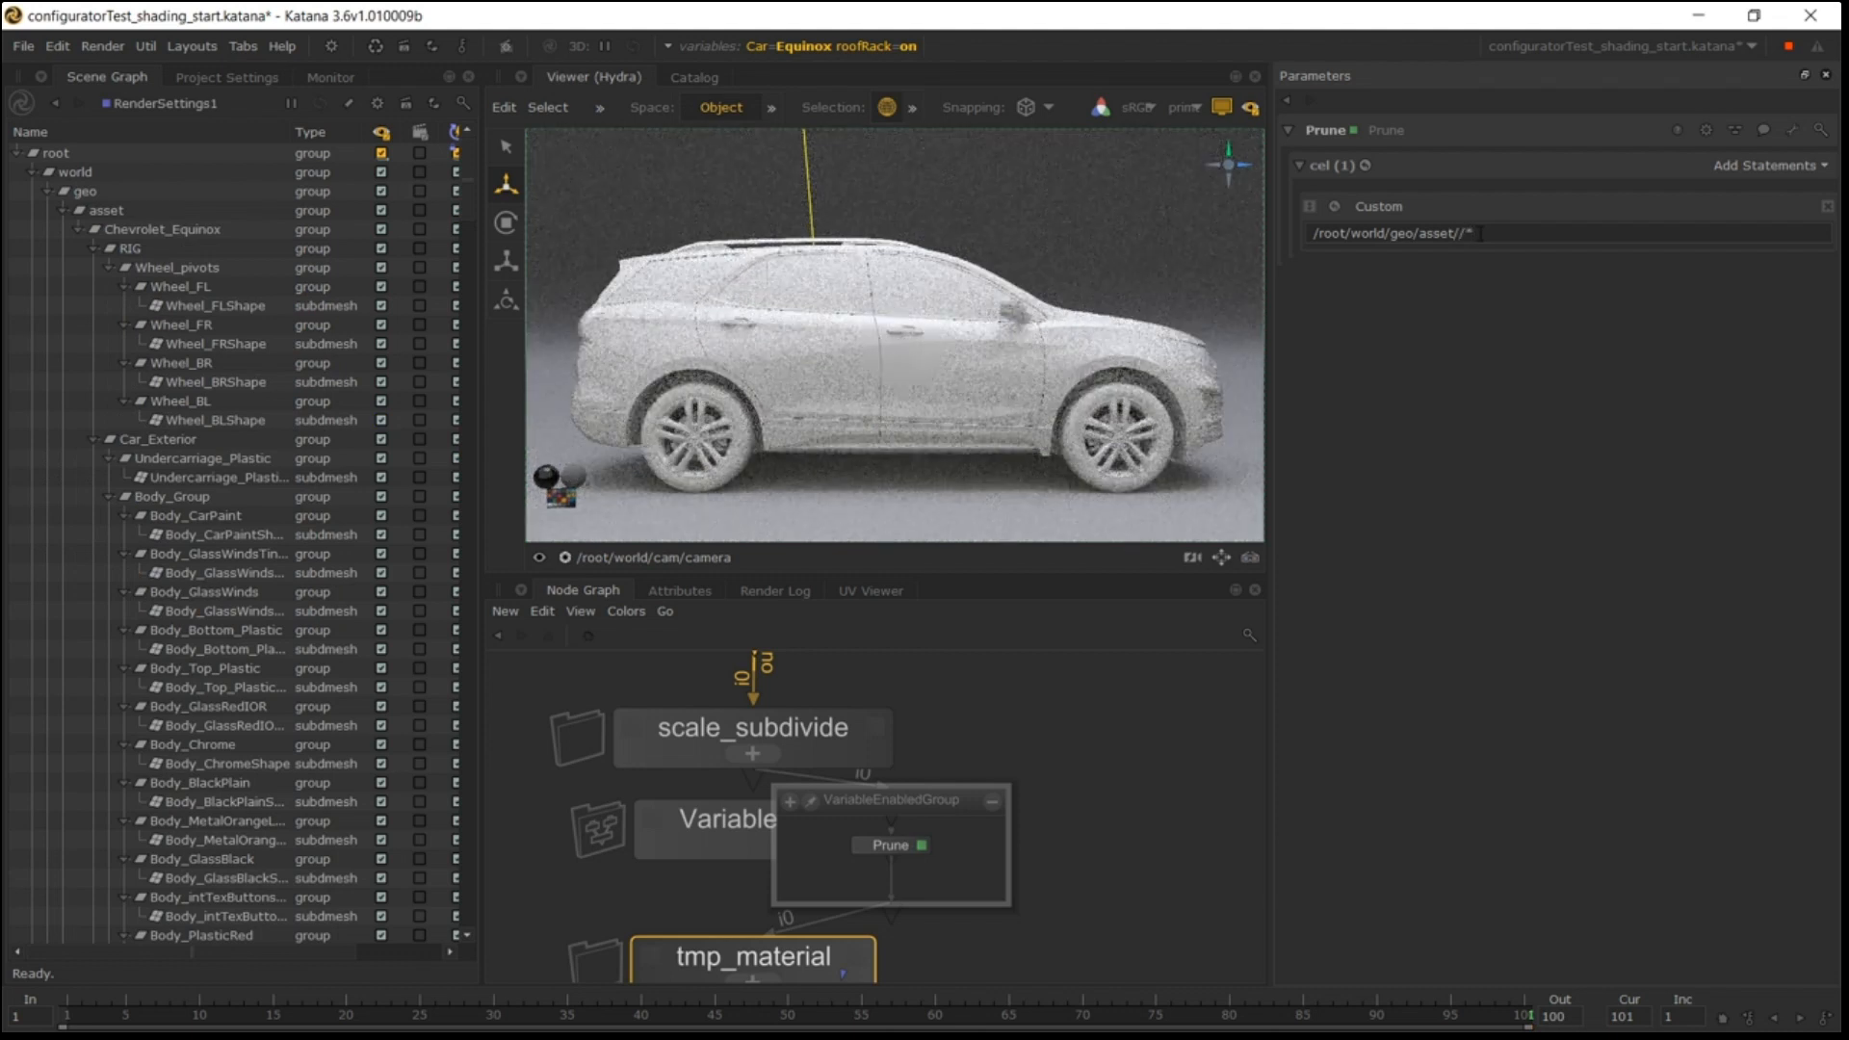
{"action": "key", "text": "Return"}
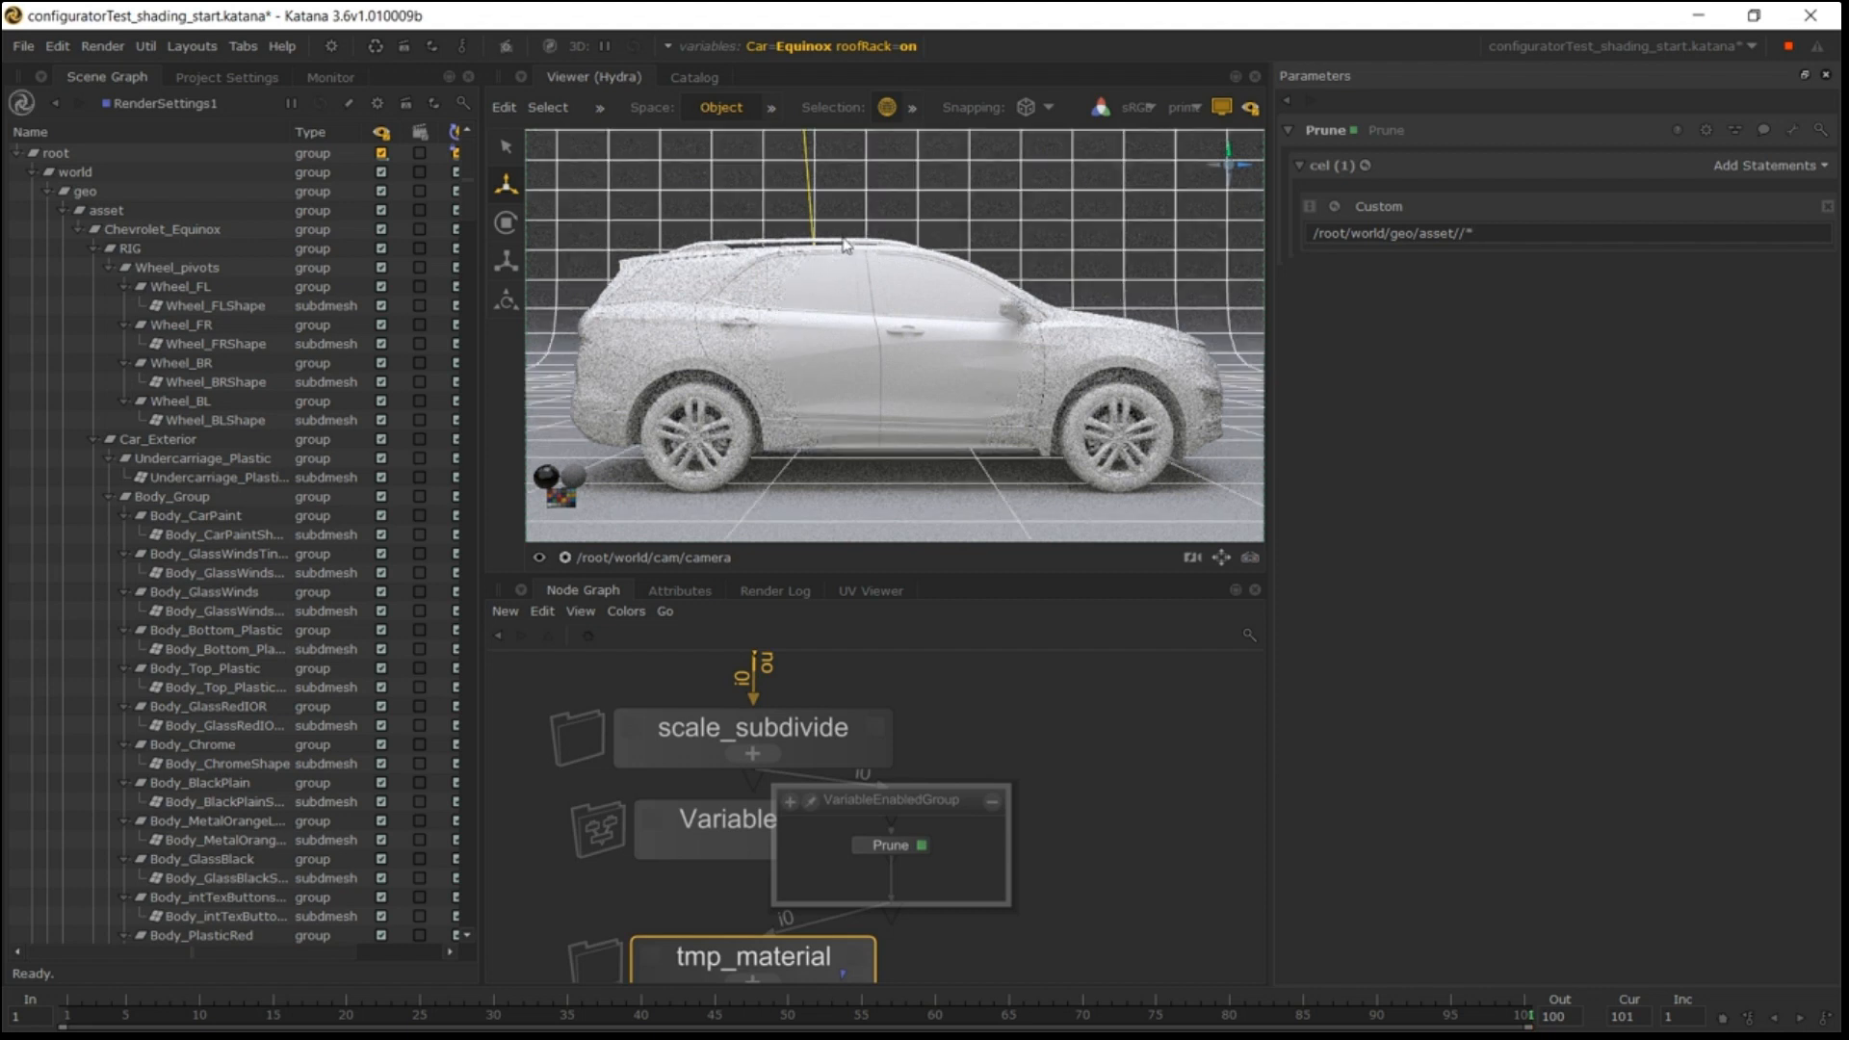
{"action": "scroll", "coordinate": [288, 722], "scroll_direction": "down", "scroll_amount": 4}
{"action": "scroll", "coordinate": [288, 722], "scroll_direction": "down", "scroll_amount": 2}
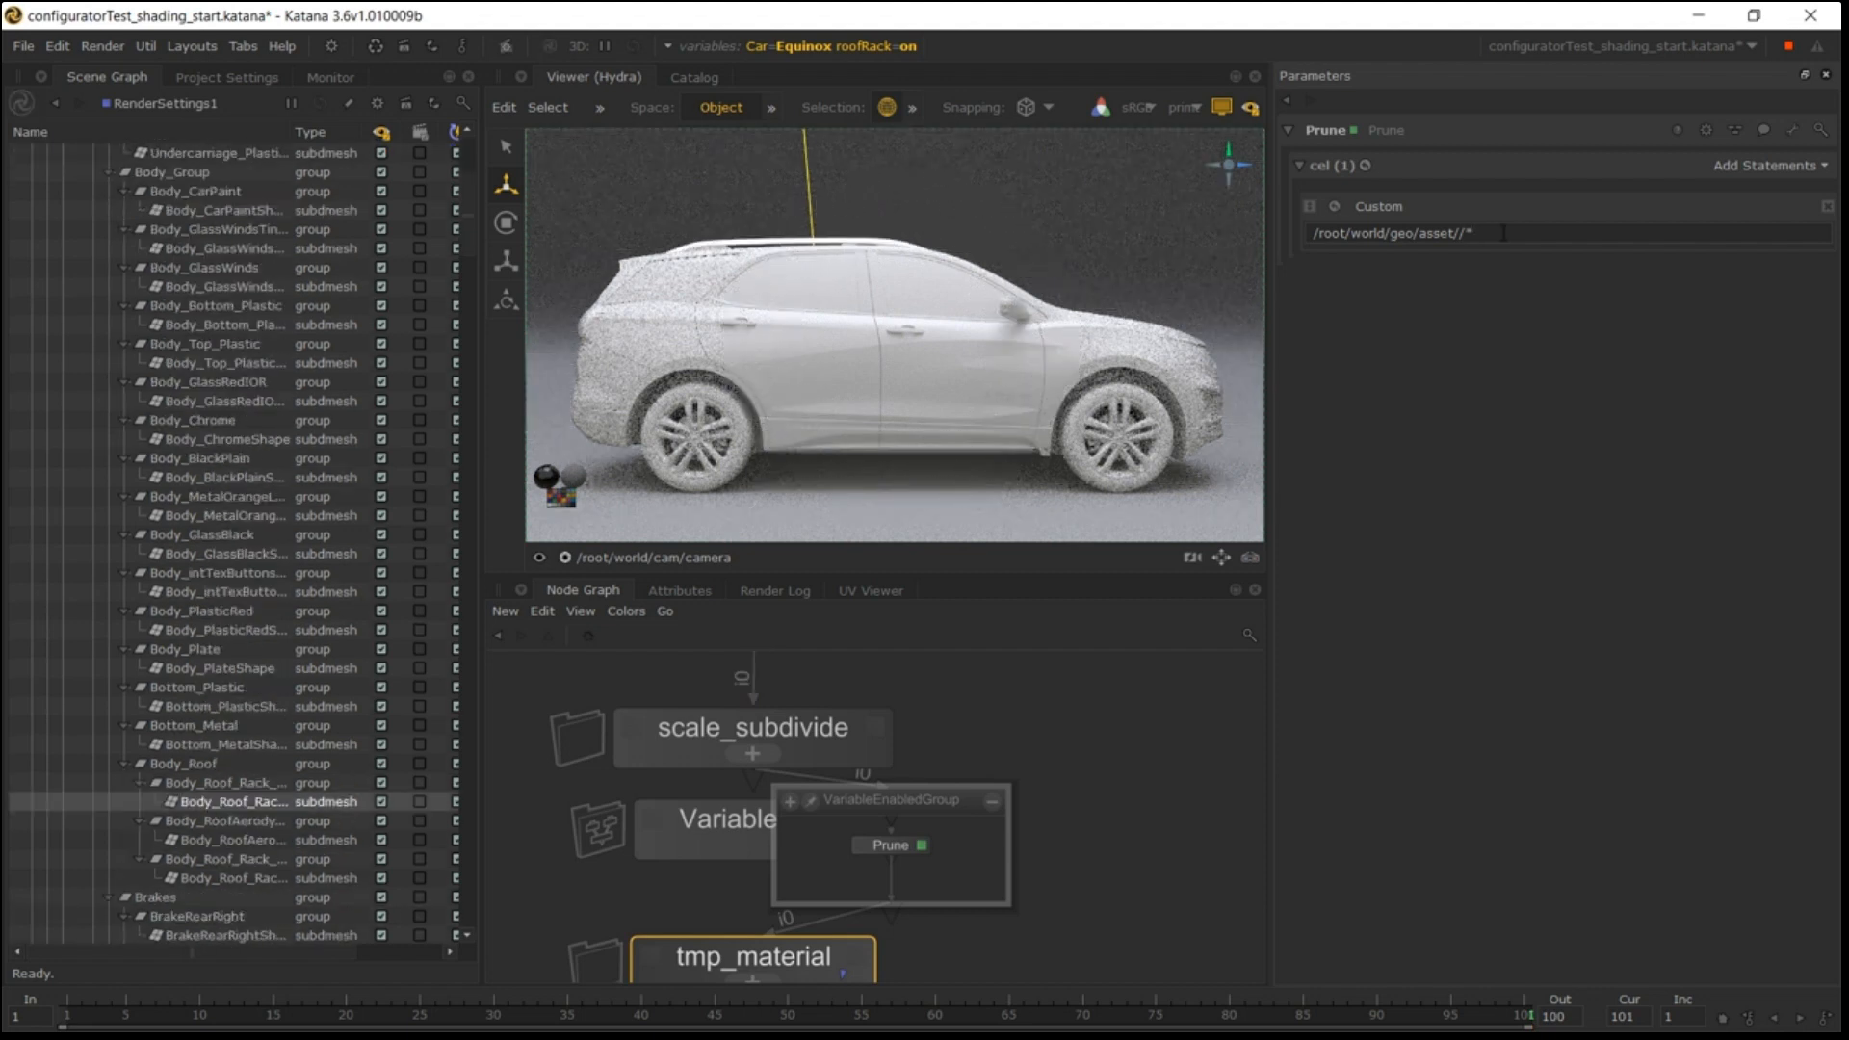
{"action": "type", "text": "Body_Rood"}
{"action": "type", "text": "*"}
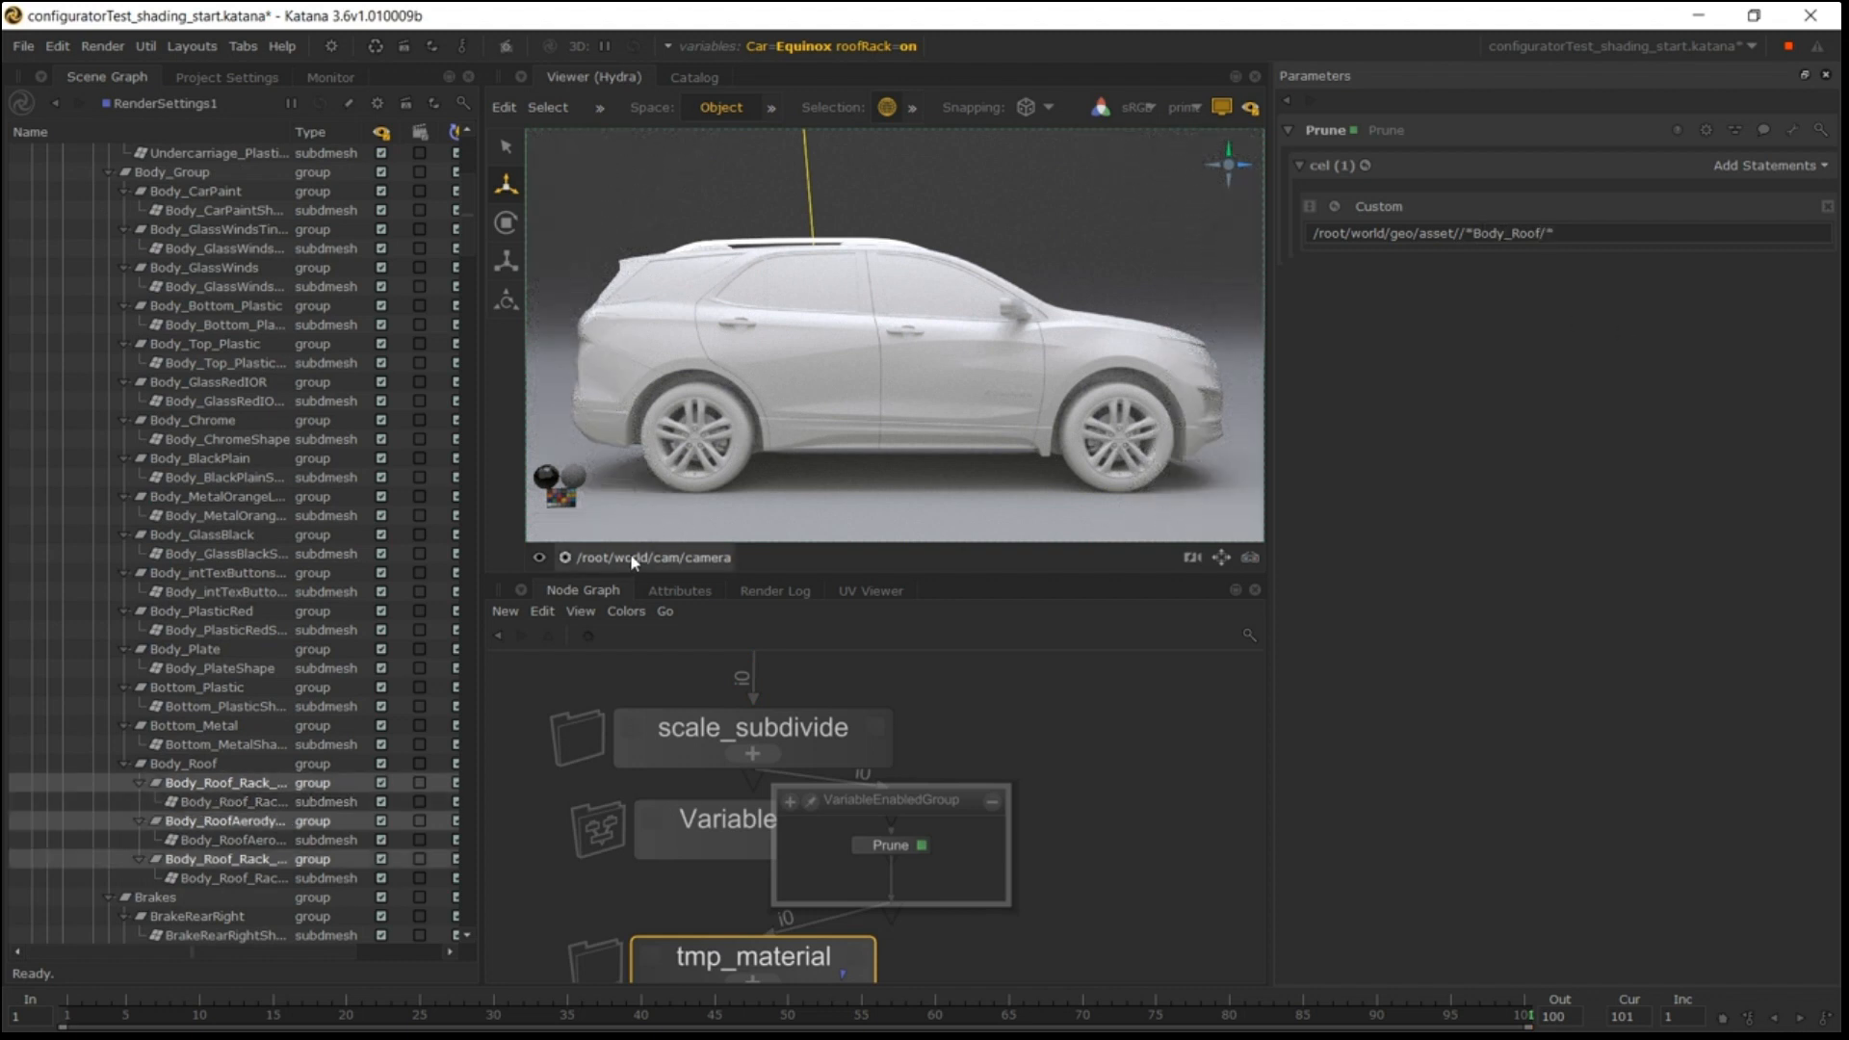
Switch the viewer to the persp camera and frame the selected roof parts.
{"action": "left_click", "coordinate": [635, 559]}
{"action": "left_click", "coordinate": [595, 638]}
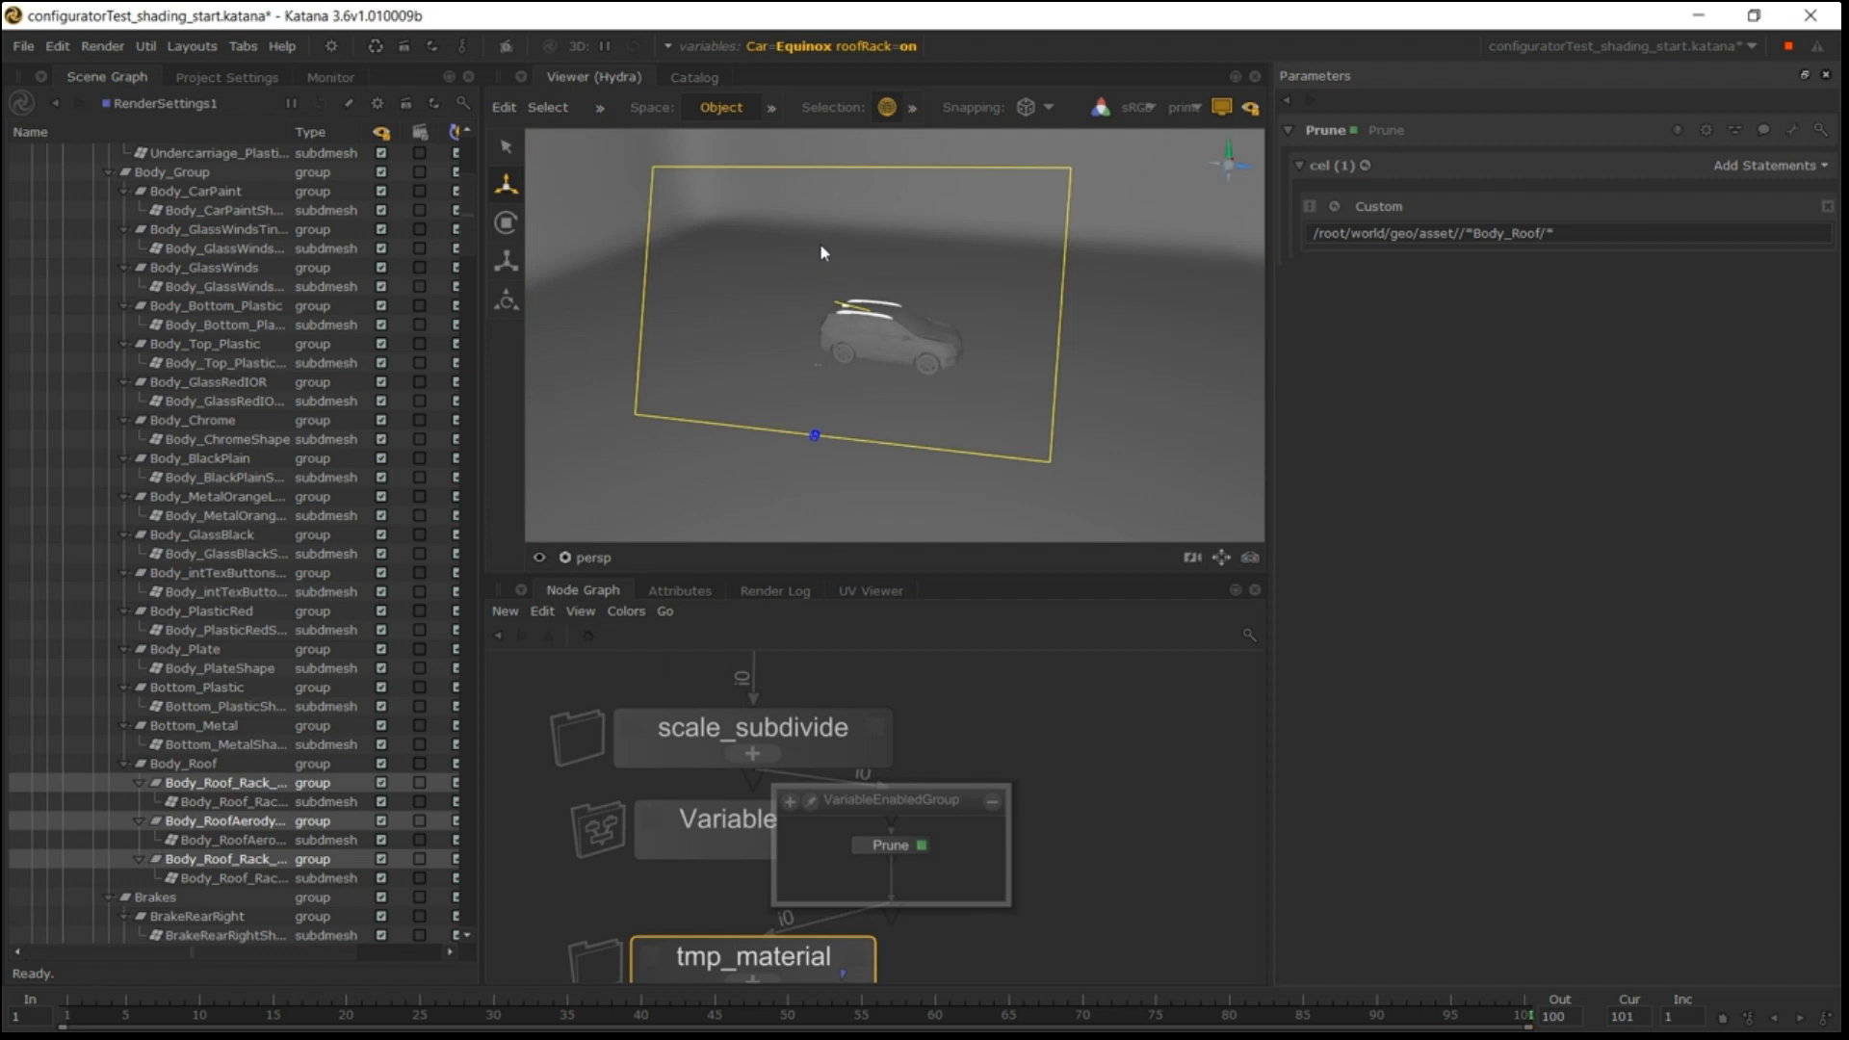
{"action": "key", "text": "f"}
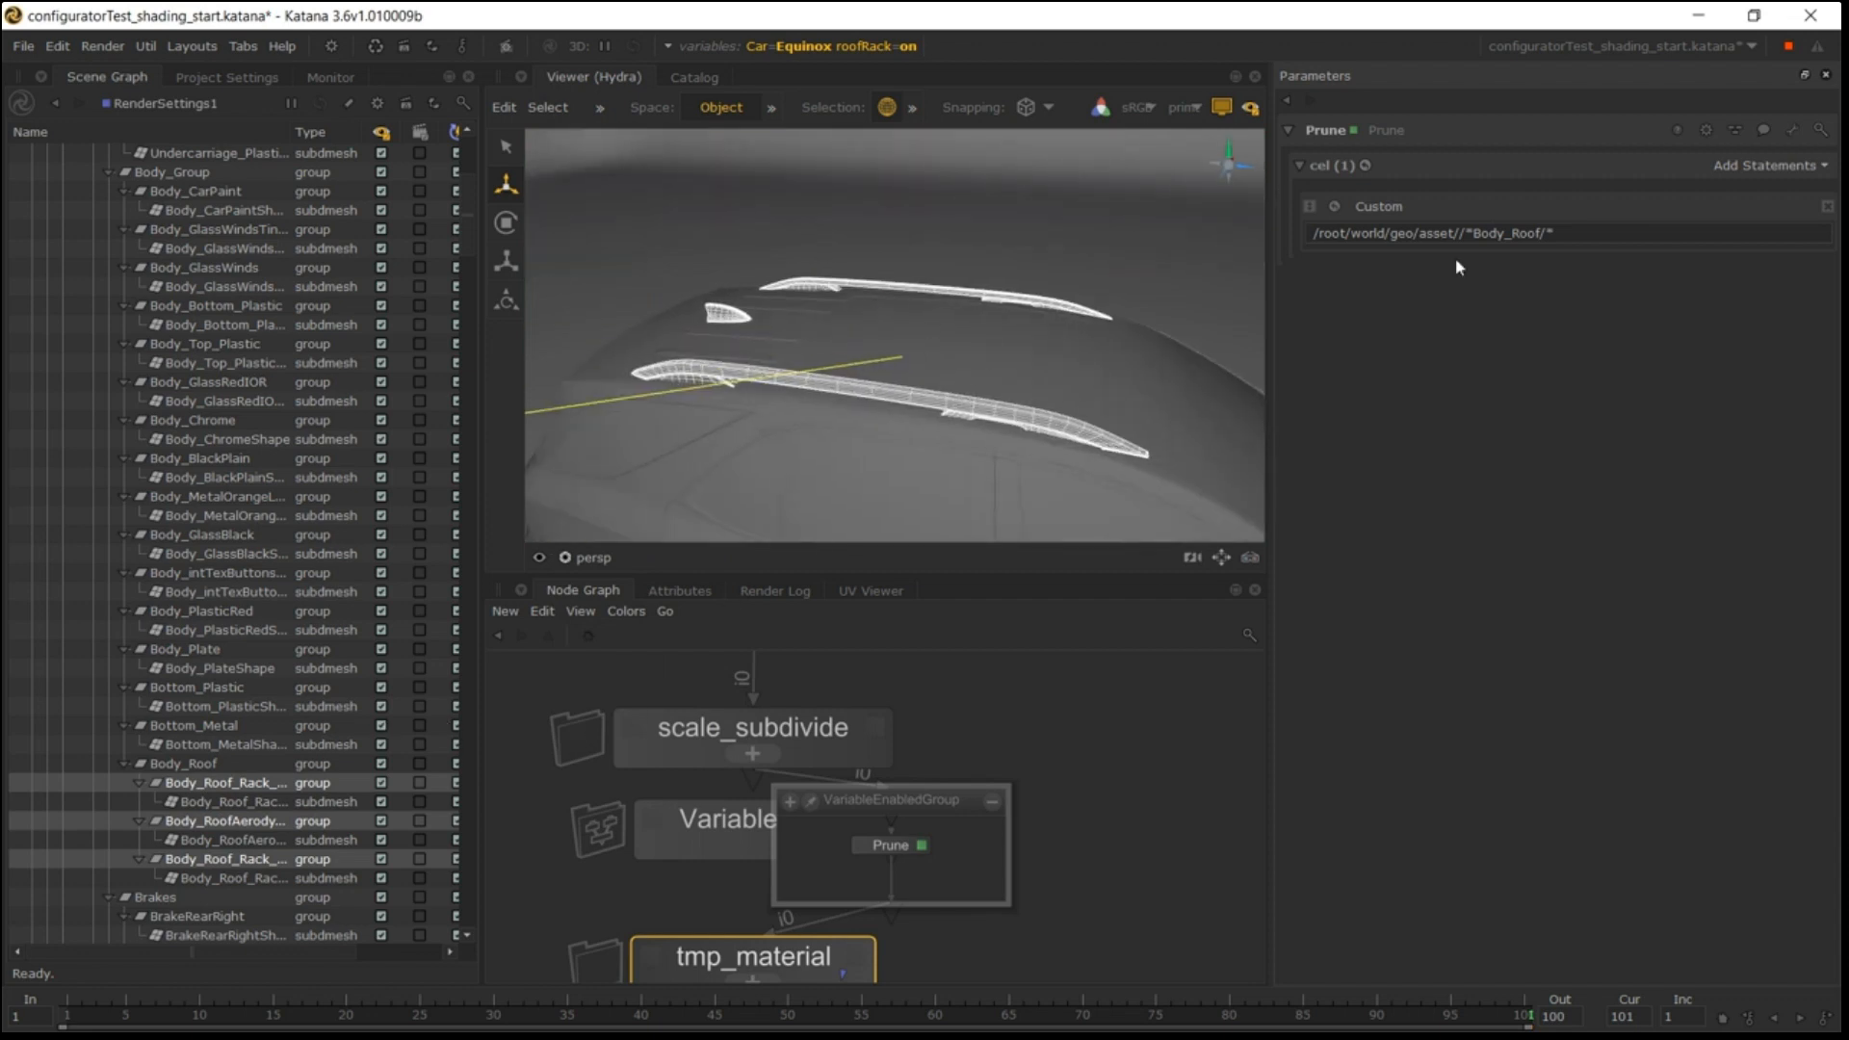
Add a second custom CEL statement to the Prune node and copy the first statement's path into it.
{"action": "left_click", "coordinate": [1777, 166]}
{"action": "left_click", "coordinate": [1651, 235]}
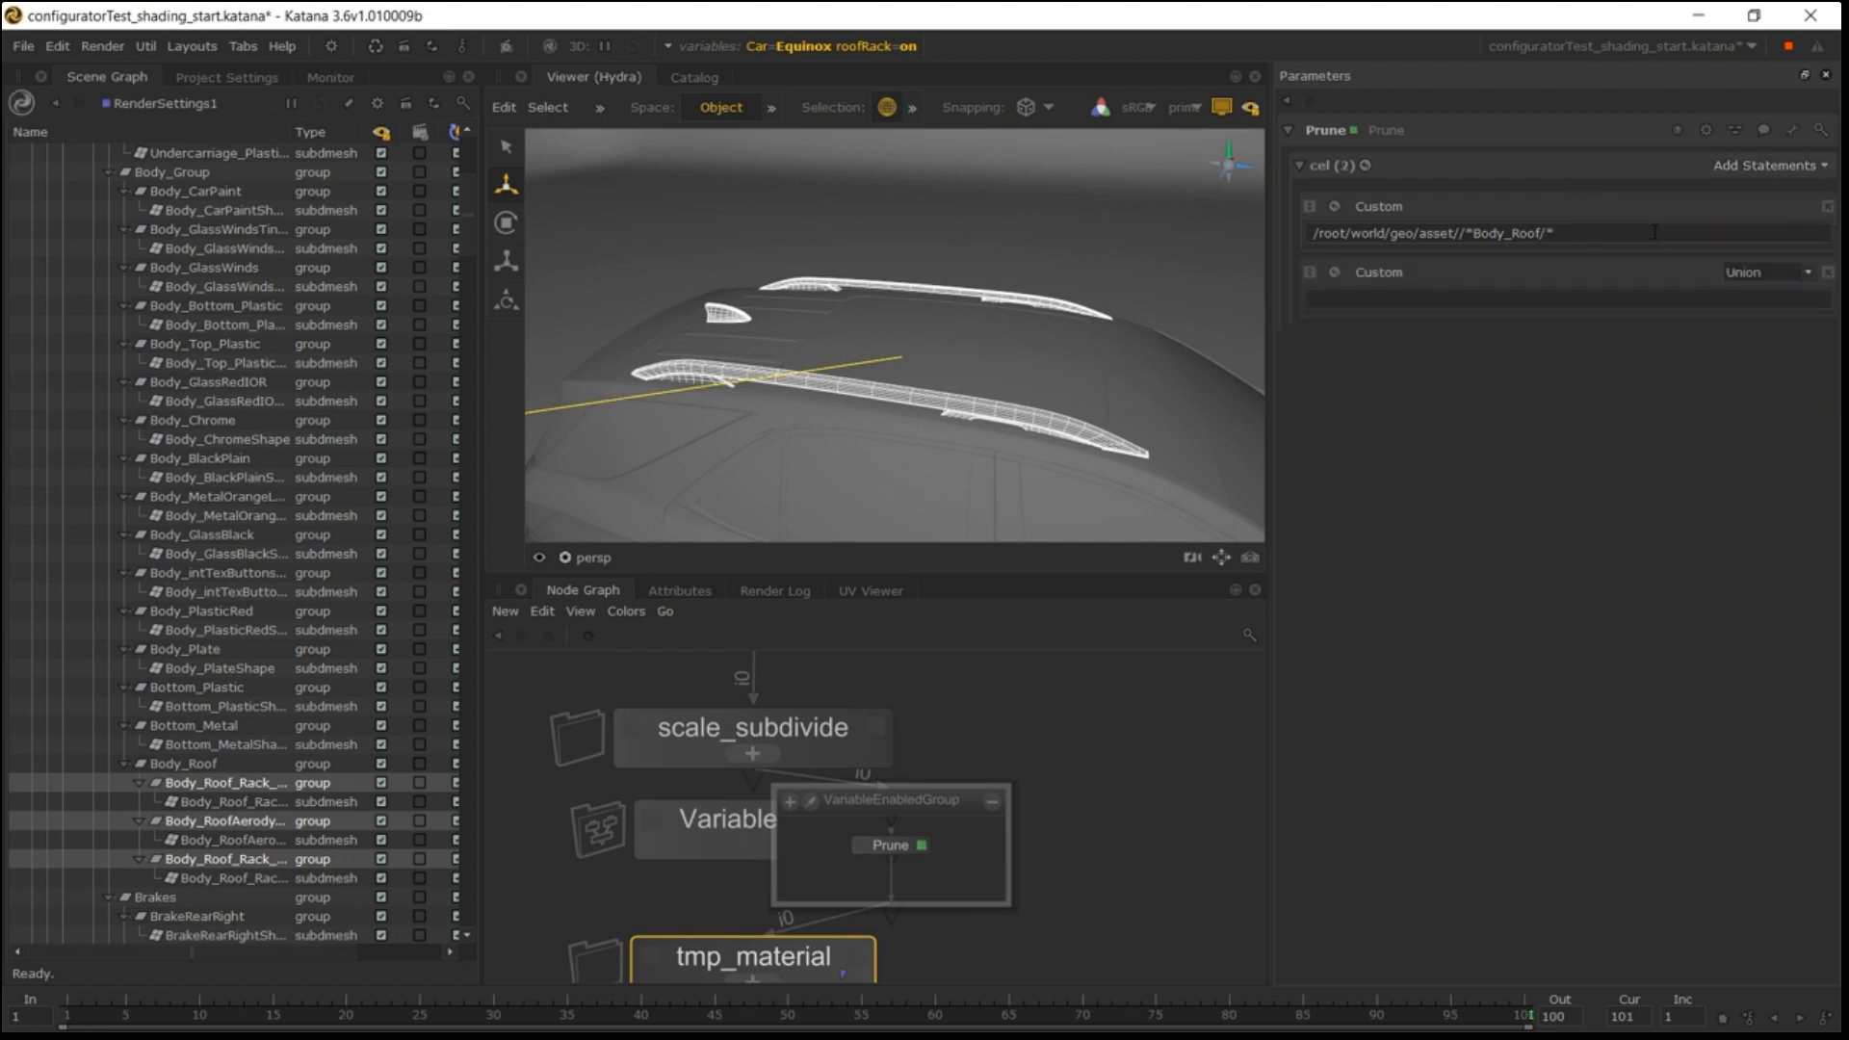
{"action": "triple_click", "coordinate": [1579, 235]}
{"action": "key", "text": "ctrl+c"}
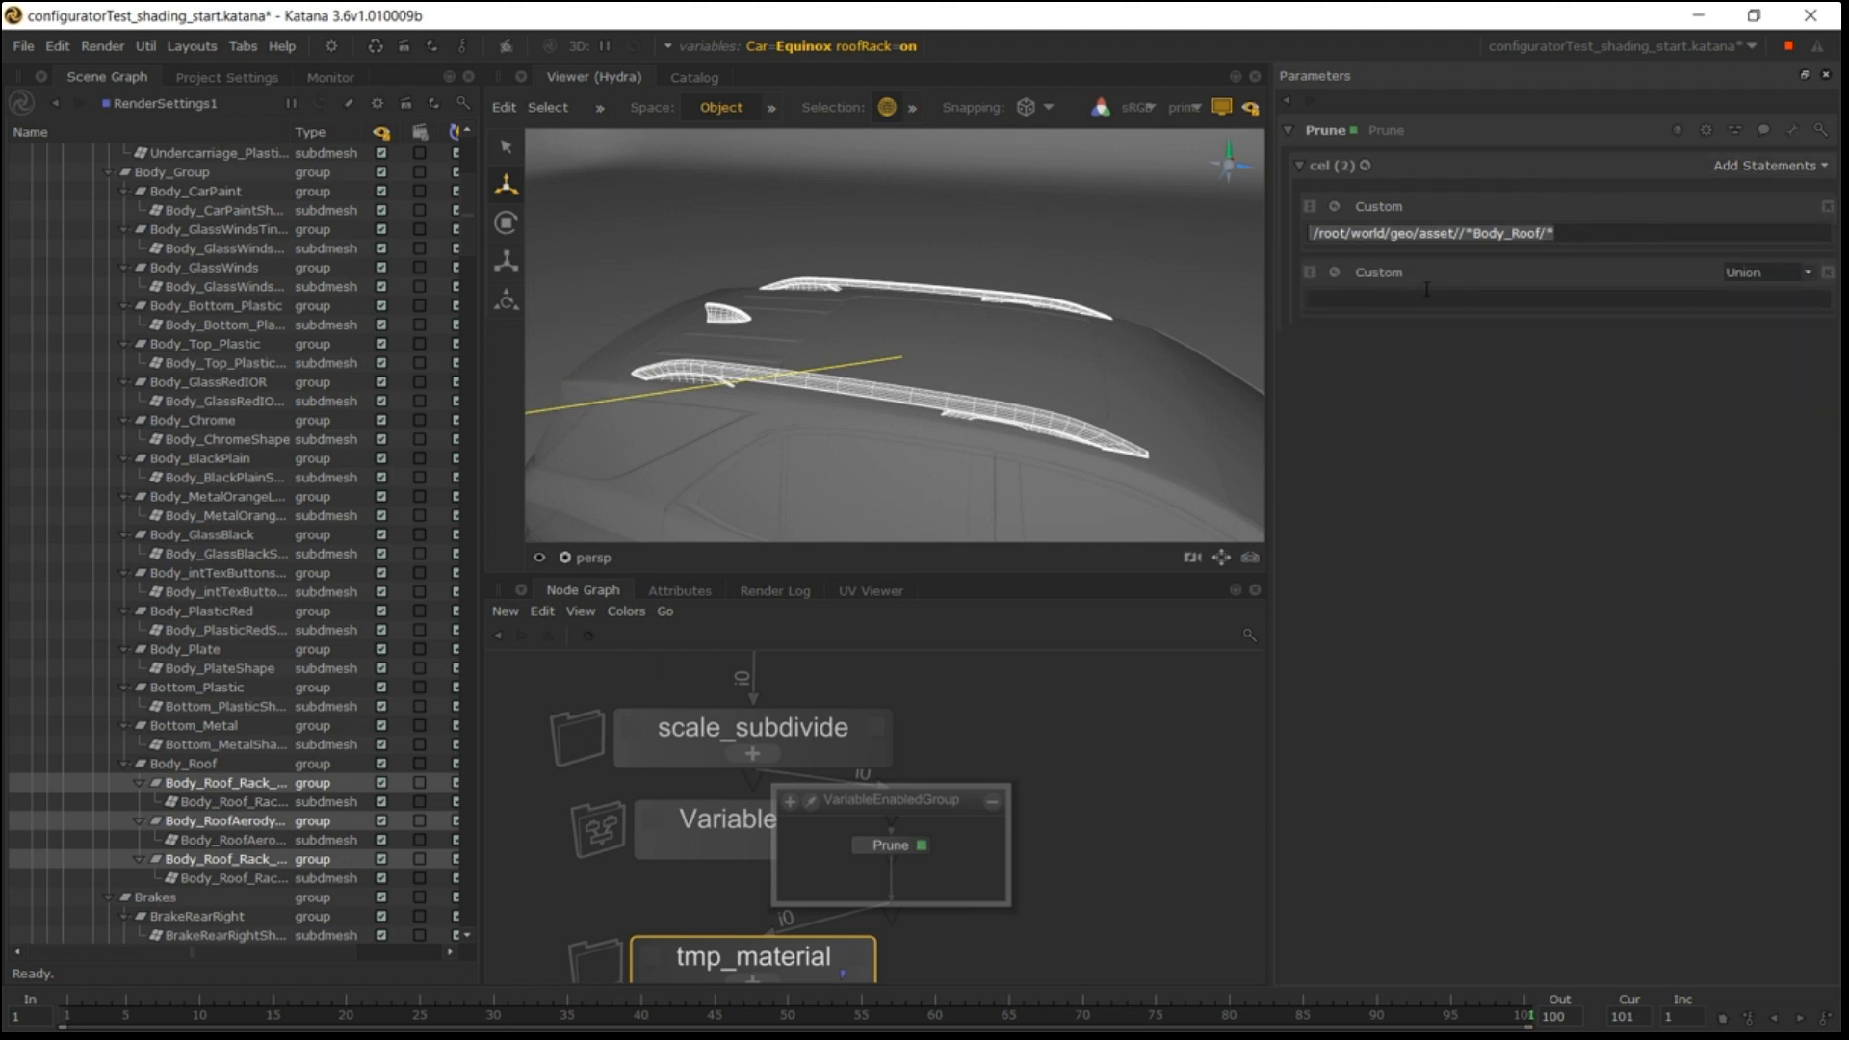
{"action": "left_click", "coordinate": [1477, 297]}
{"action": "key", "text": "ctrl+v"}
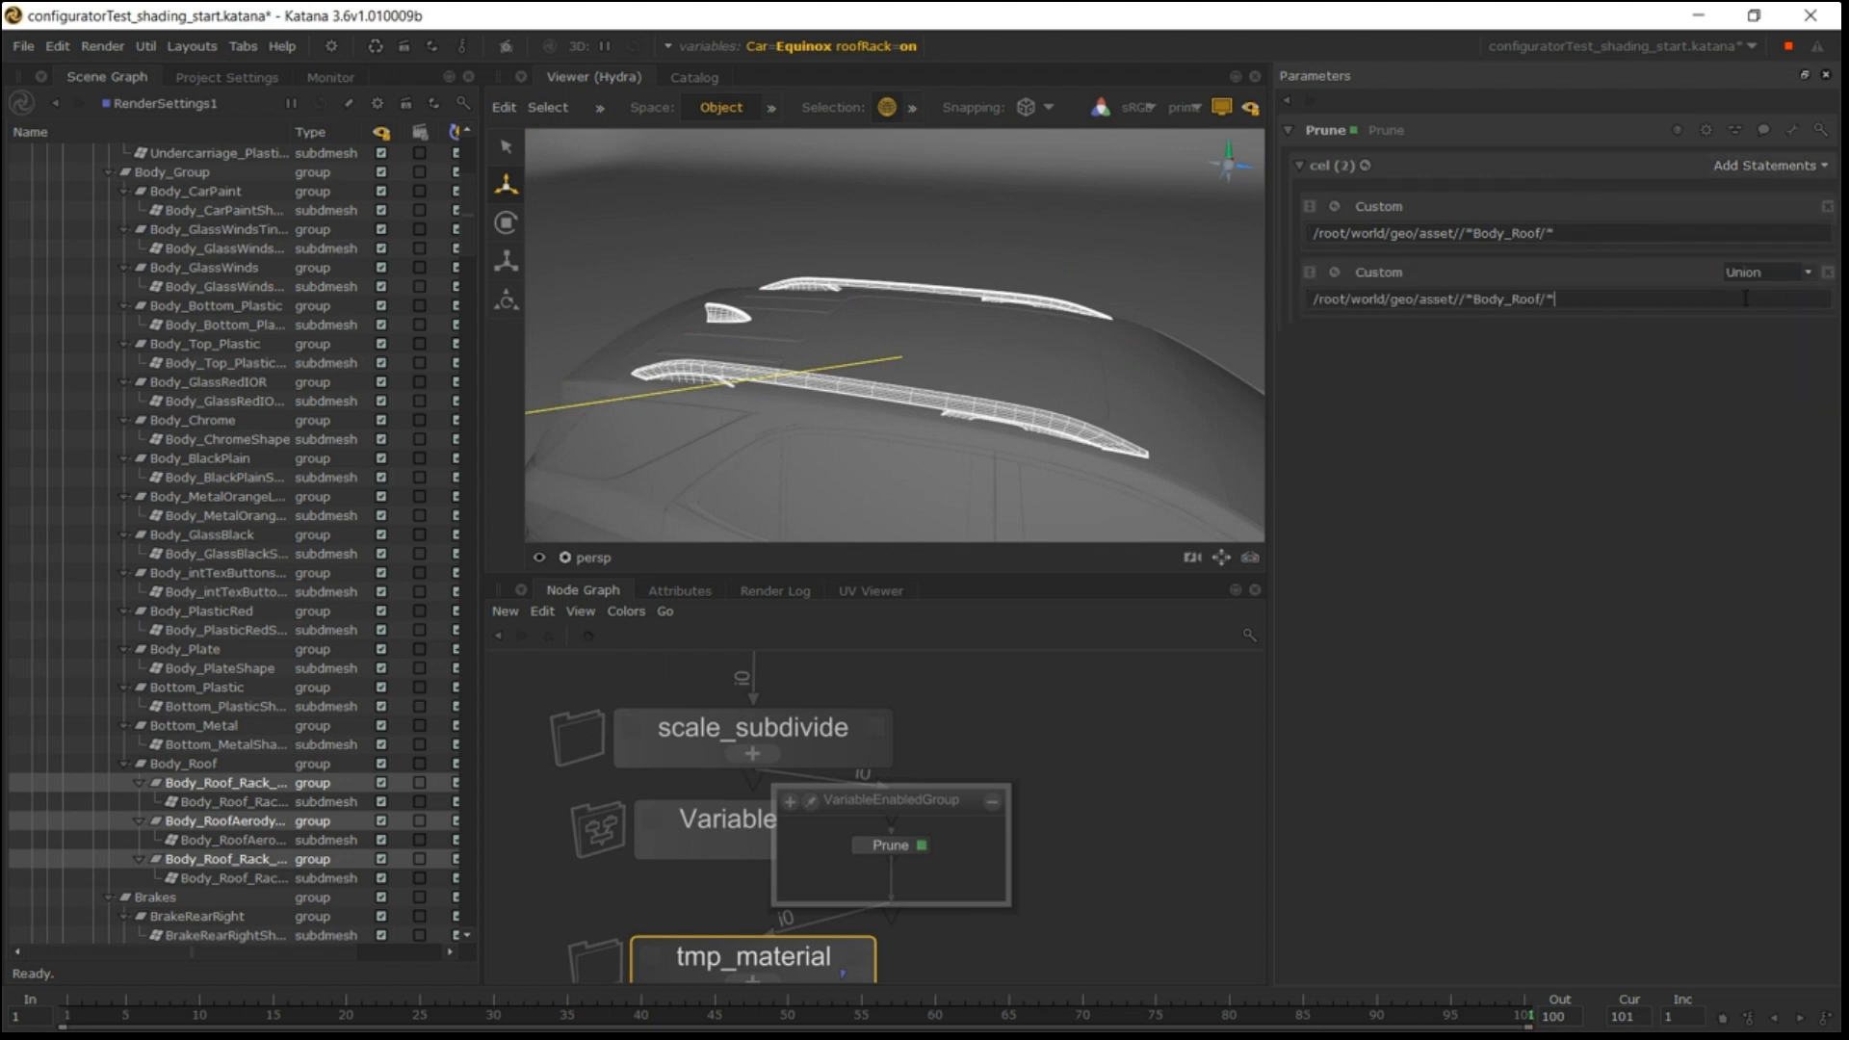
Set the second statement's operation to Difference and its path to /root/world/geo/asset//*Aerodynamic*, and select the matching locations.
{"action": "left_click", "coordinate": [1766, 262]}
{"action": "left_click", "coordinate": [1768, 308]}
{"action": "left_click", "coordinate": [1562, 299]}
{"action": "left_click_drag", "start_coordinate": [1565, 299], "coordinate": [1474, 300]}
{"action": "type", "text": "A"}
{"action": "type", "text": "eo"}
{"action": "type", "text": "r"}
{"action": "key", "text": "BackSpace"}
{"action": "key", "text": "BackSpace"}
{"action": "type", "text": "rodyn"}
{"action": "key", "text": "Return"}
{"action": "left_click", "coordinate": [1367, 165]}
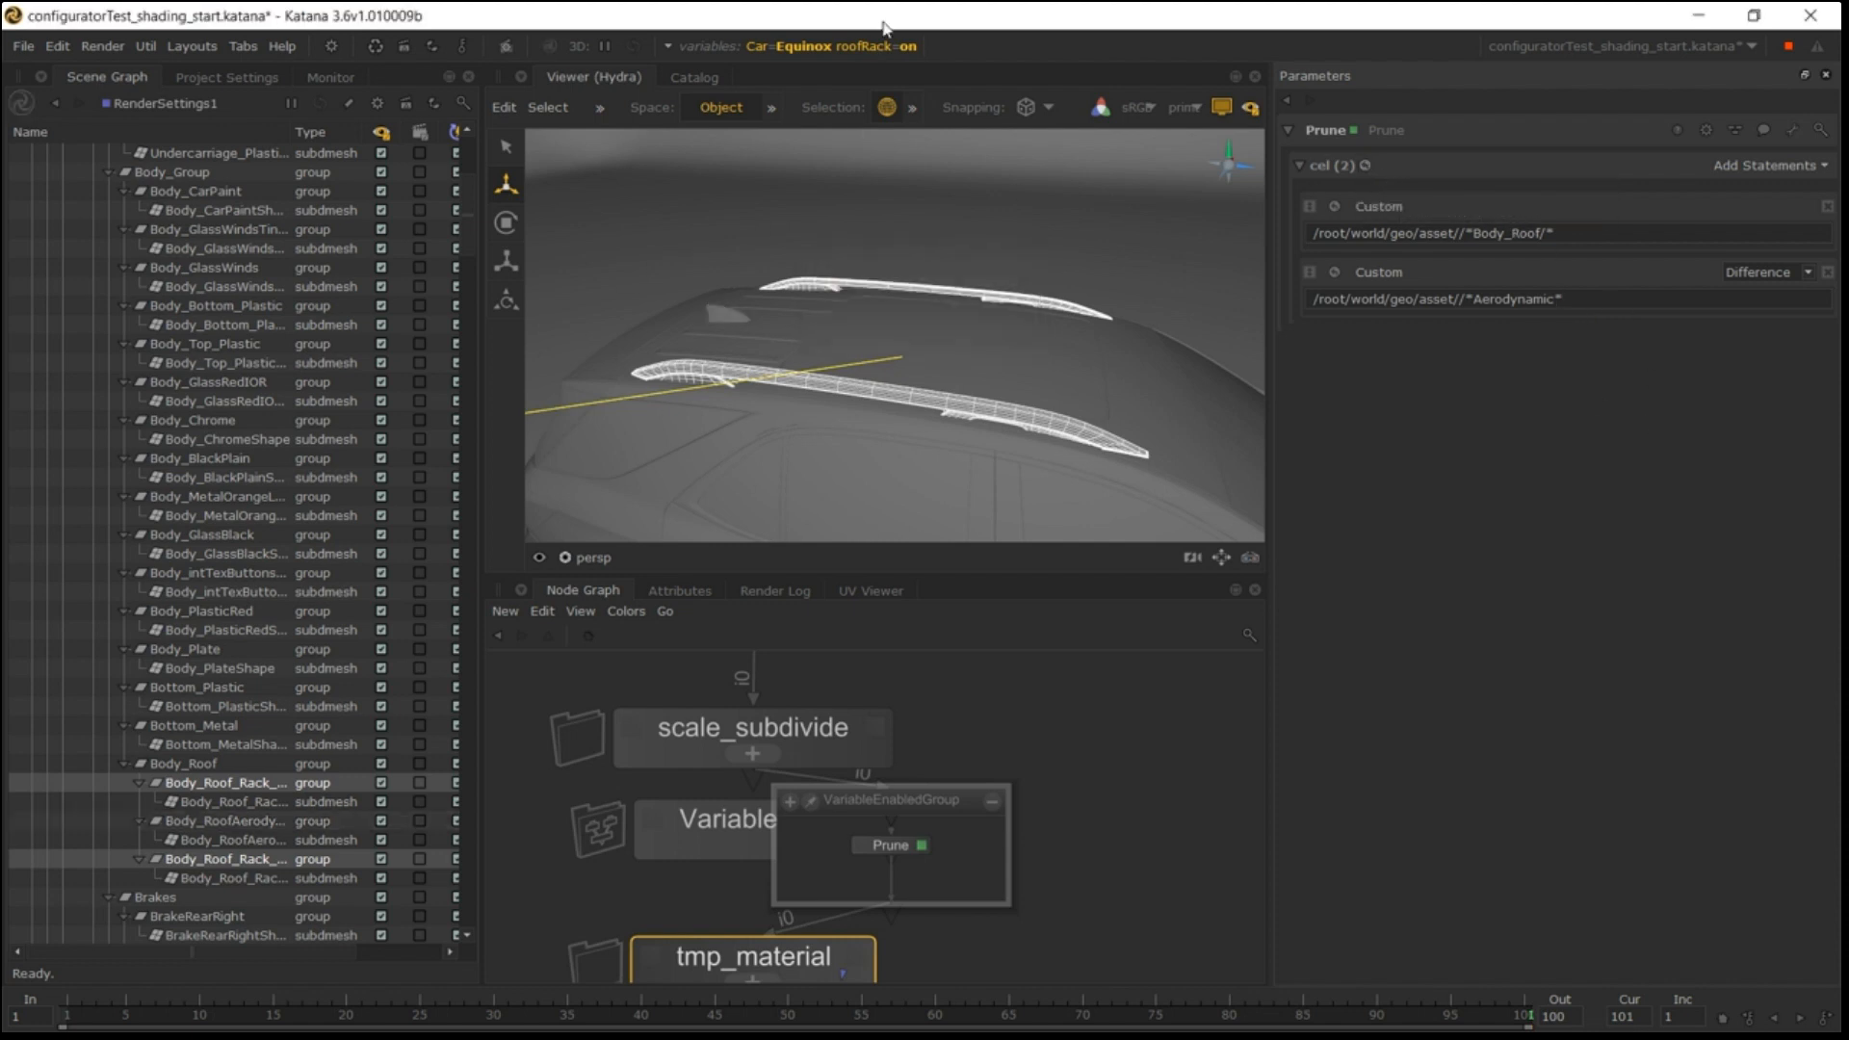
Test the pruning by setting Car to Bolt, toggling roofRack off and on, and returning Car to Equinox.
{"action": "left_click", "coordinate": [835, 46]}
{"action": "left_click", "coordinate": [822, 113]}
{"action": "left_click", "coordinate": [804, 153]}
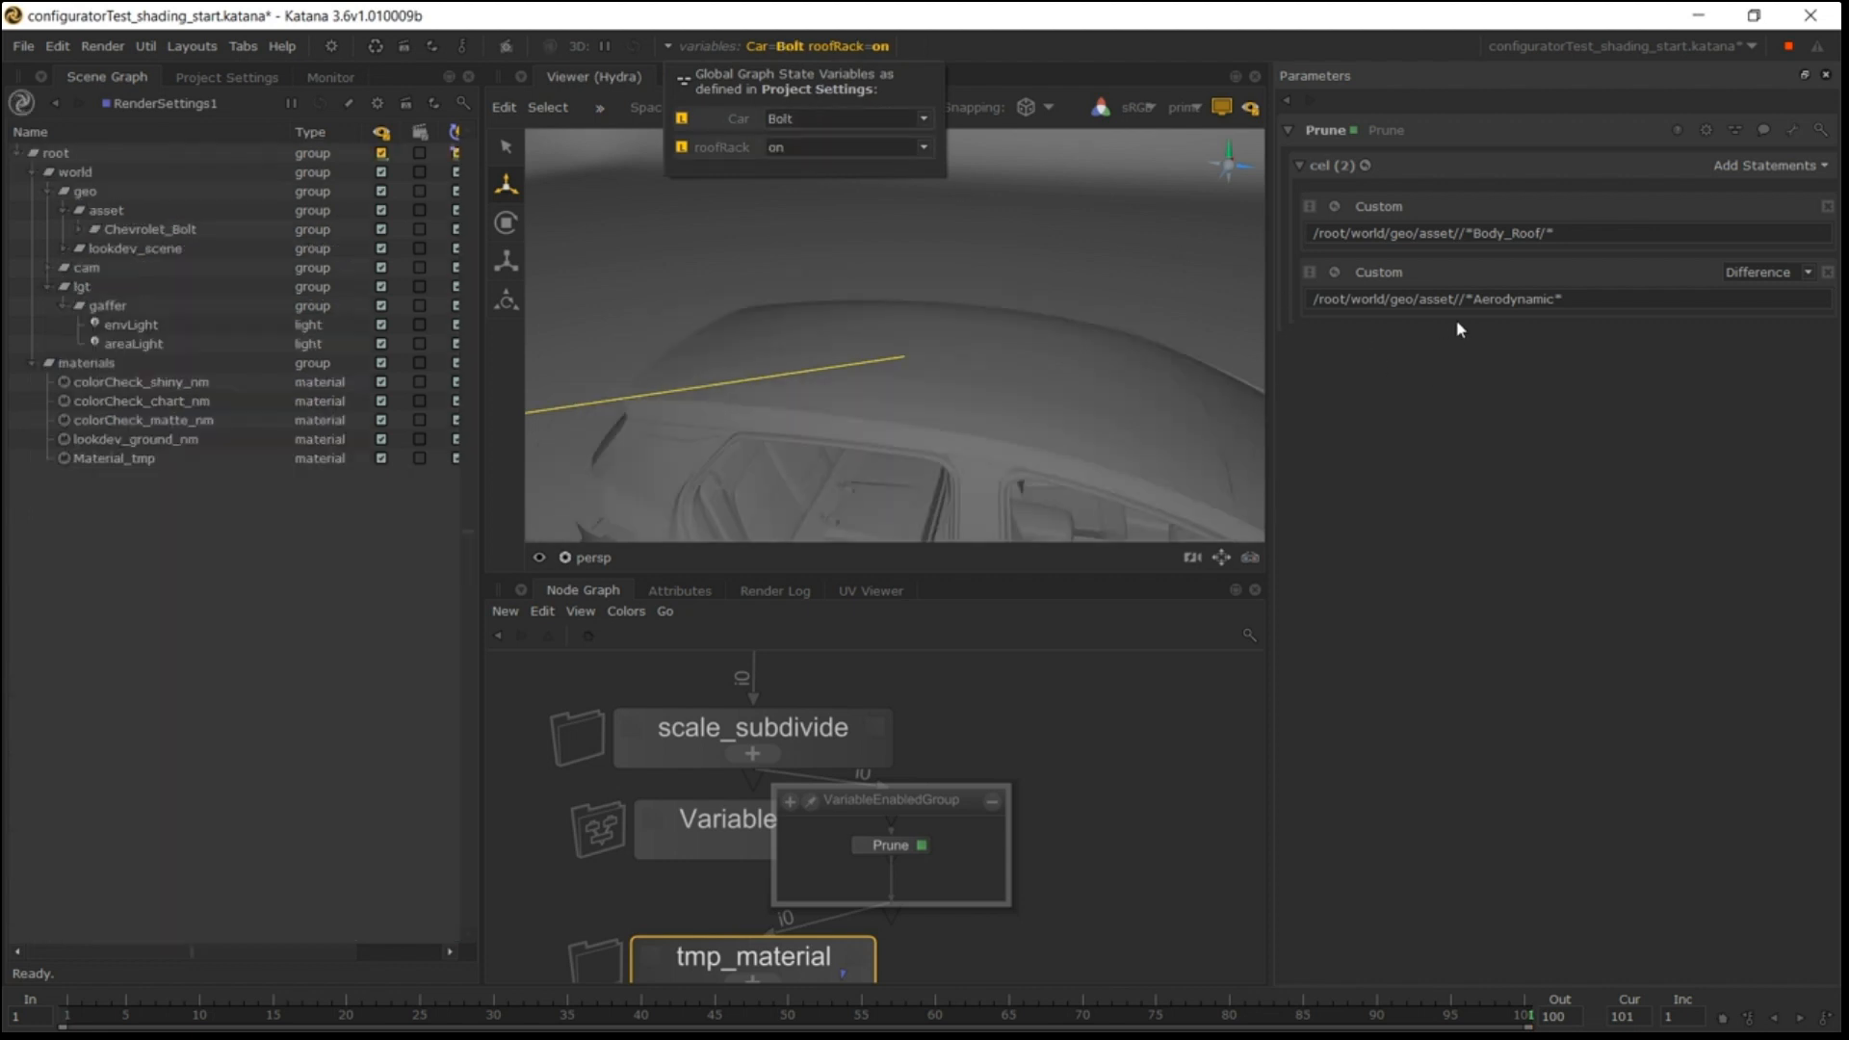
{"action": "left_click", "coordinate": [868, 145]}
{"action": "left_click", "coordinate": [847, 175]}
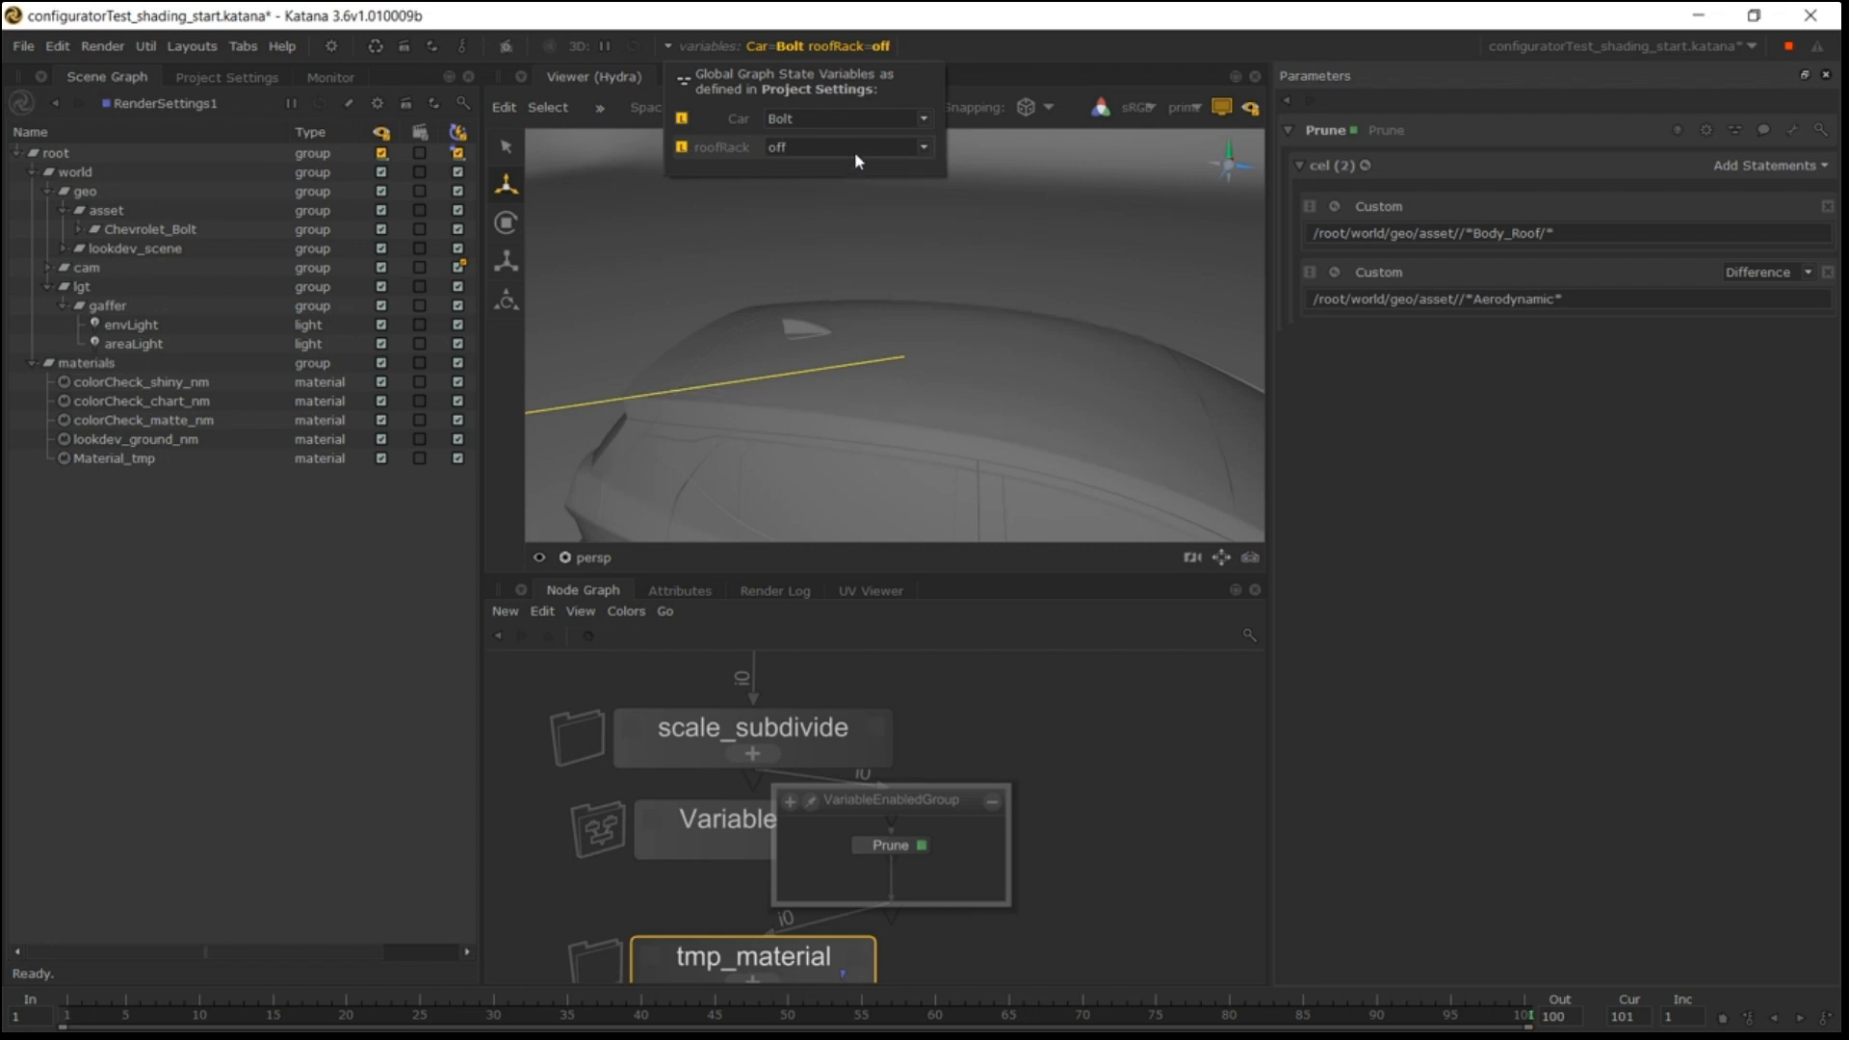
{"action": "left_click", "coordinate": [861, 145]}
{"action": "left_click", "coordinate": [842, 159]}
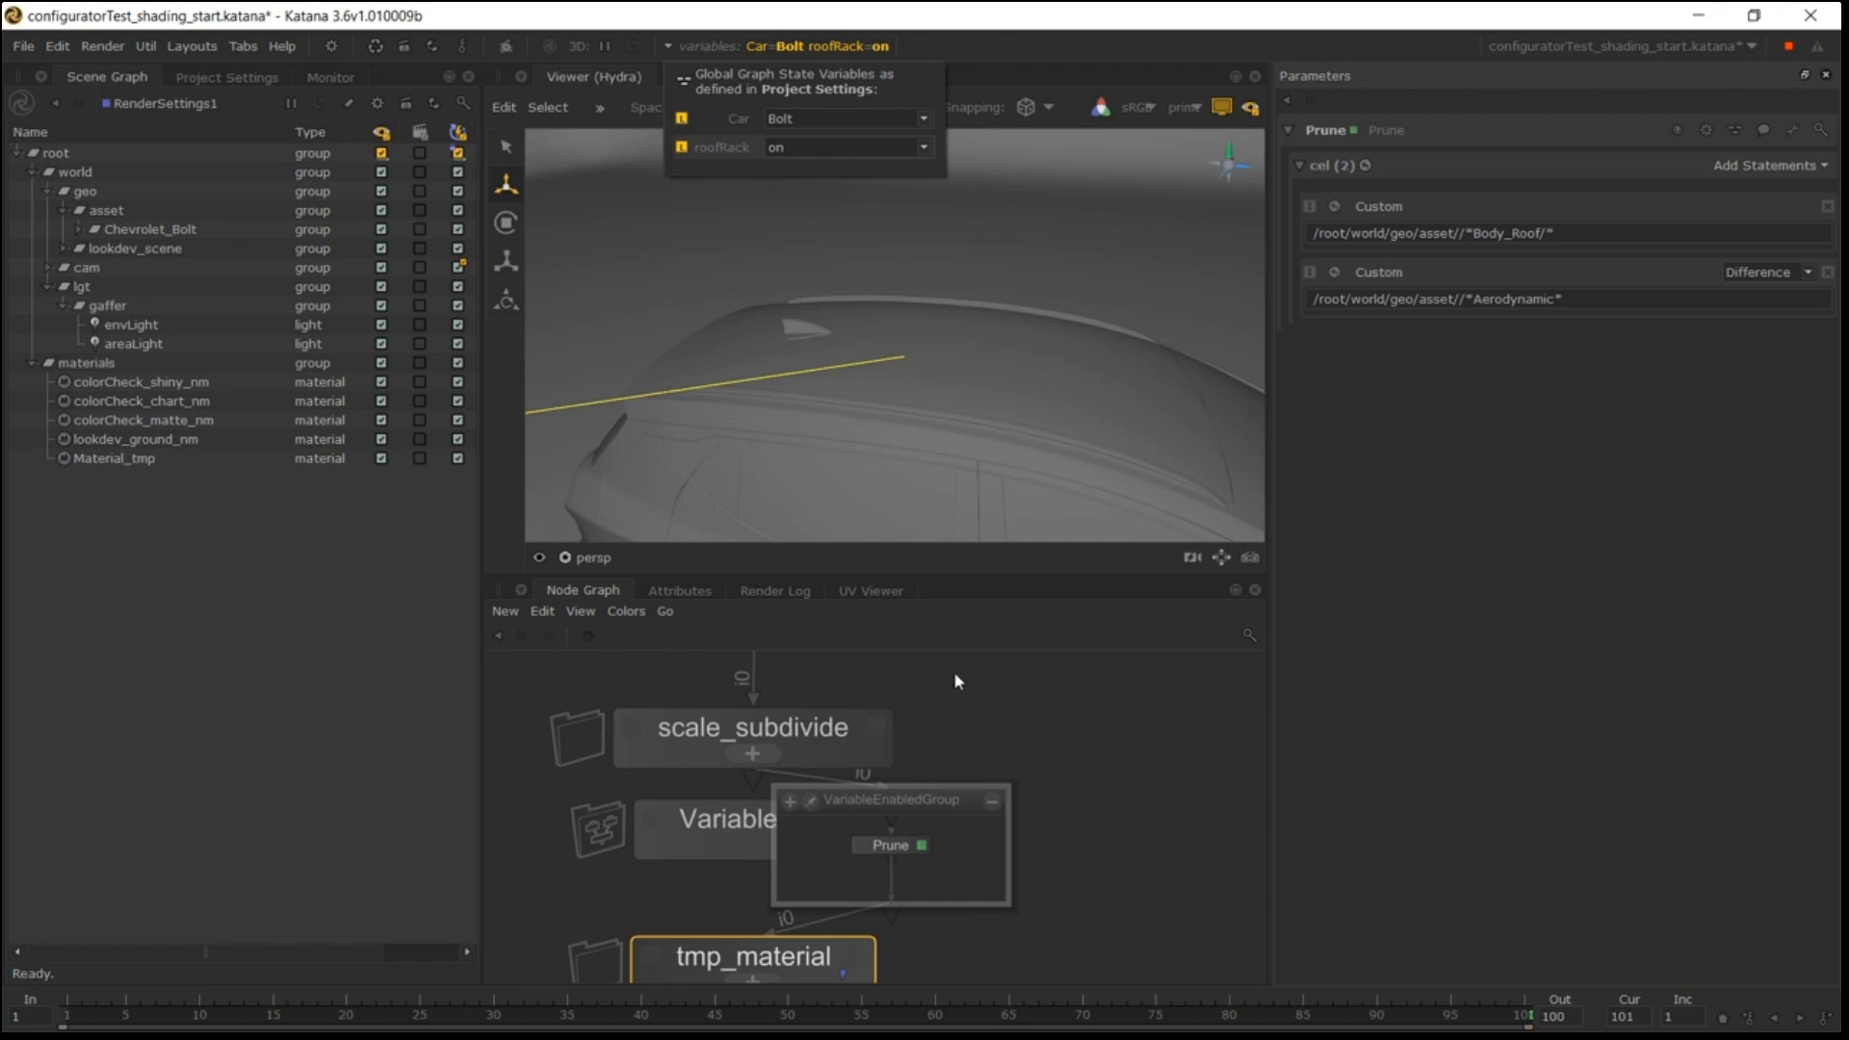
{"action": "left_click", "coordinate": [802, 123]}
{"action": "left_click", "coordinate": [803, 150]}
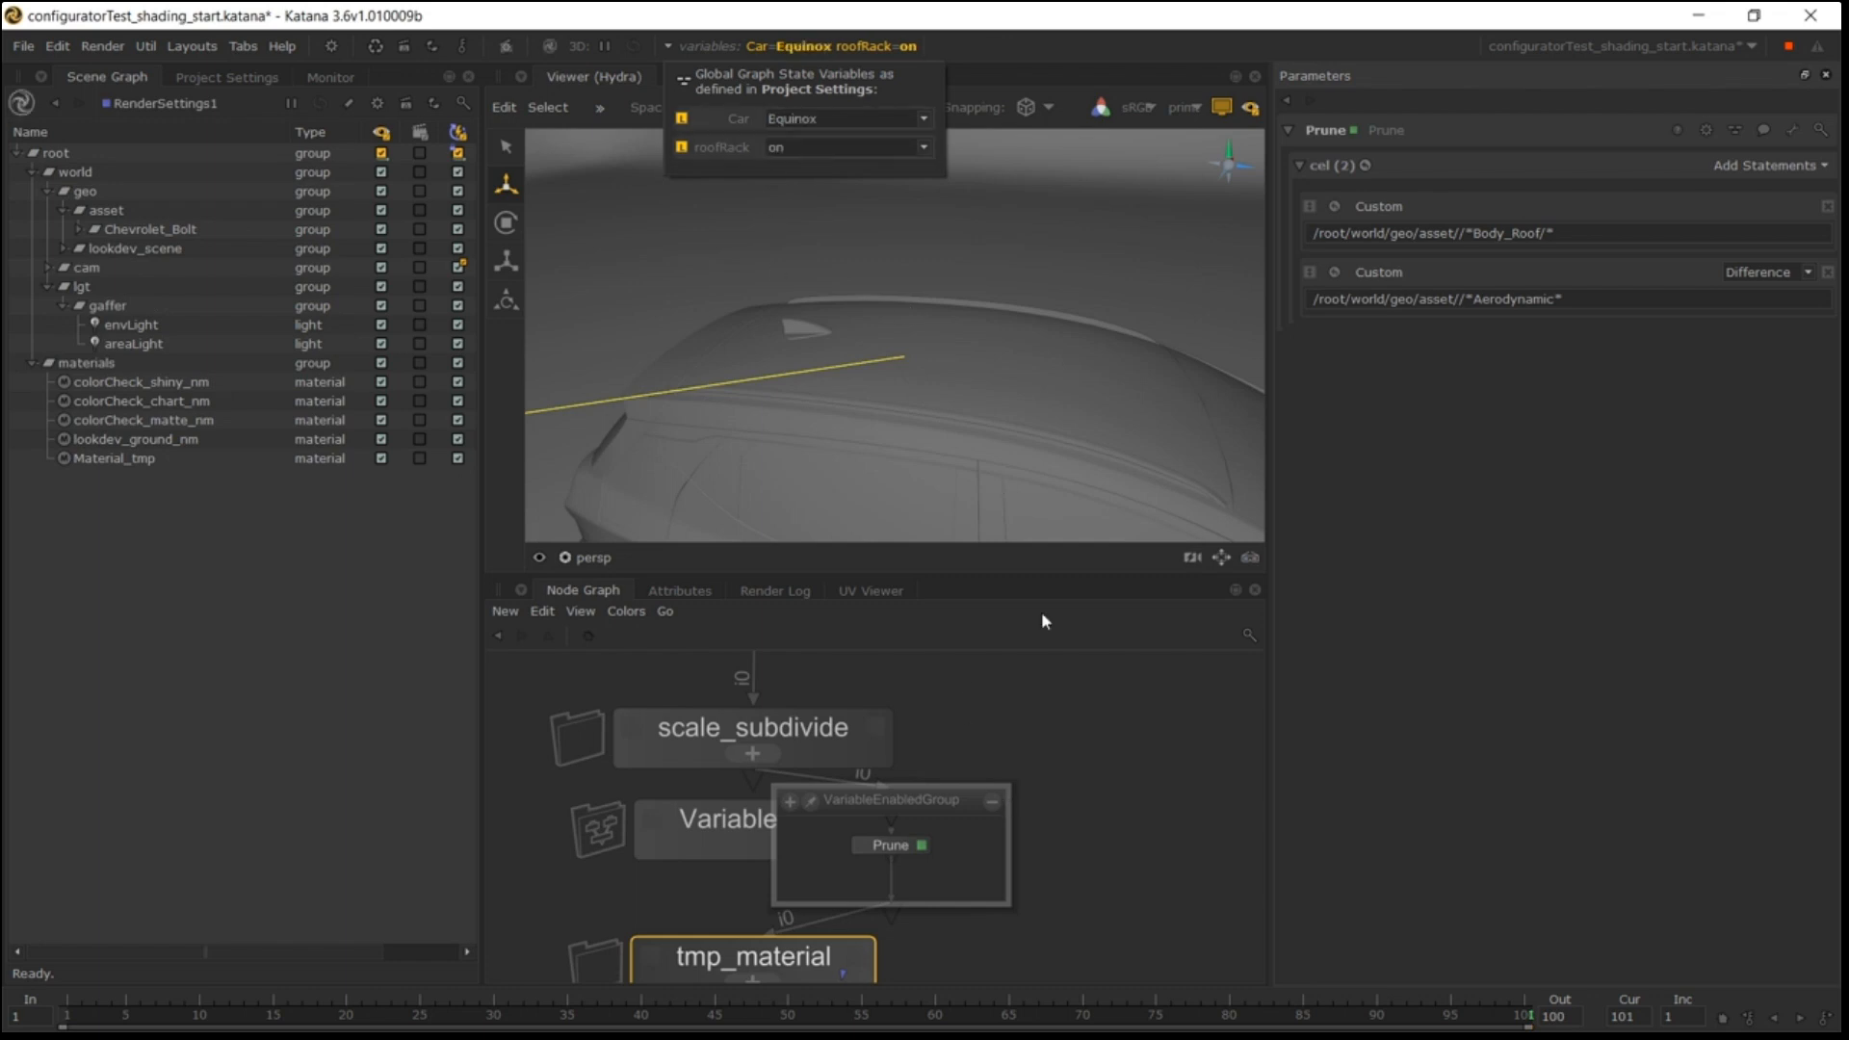
Collapse the VariableEnabledGroup in the node graph.
{"action": "left_click", "coordinate": [996, 803]}
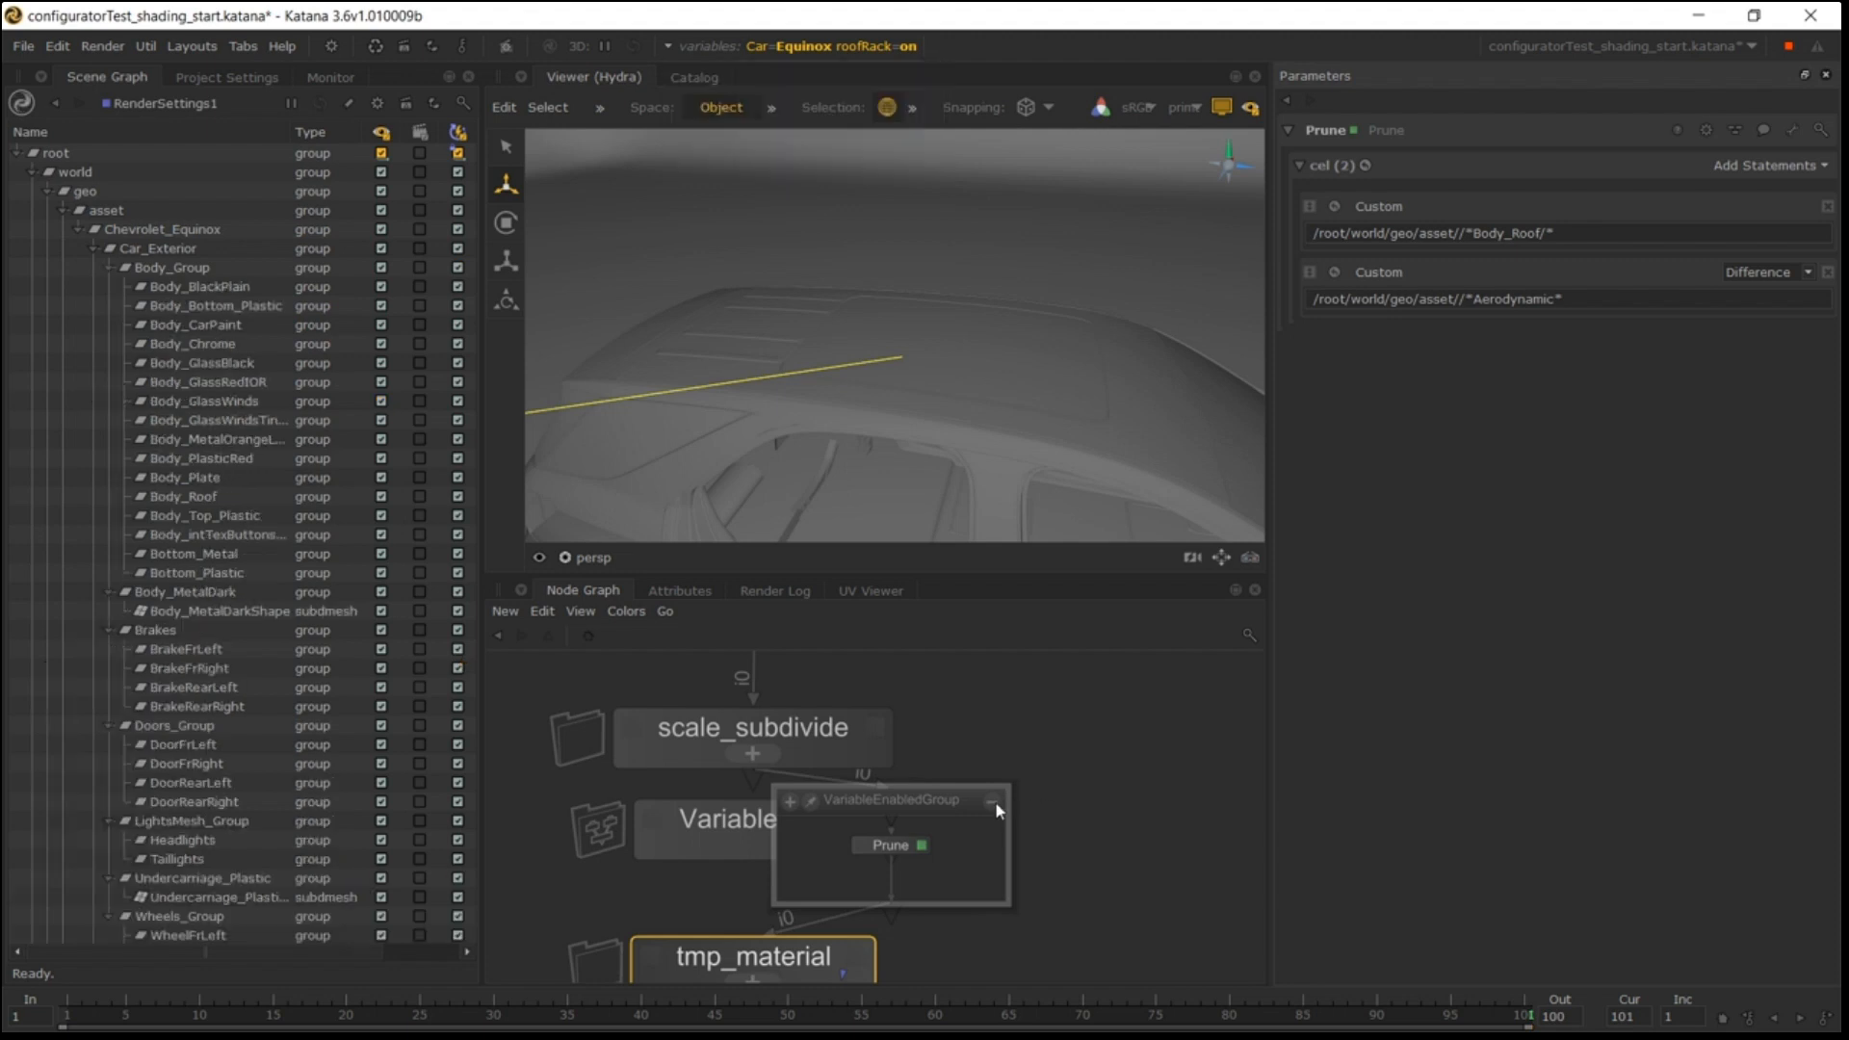
{"action": "left_click_drag", "start_coordinate": [1005, 796], "coordinate": [893, 832]}
{"action": "left_click", "coordinate": [993, 821]}
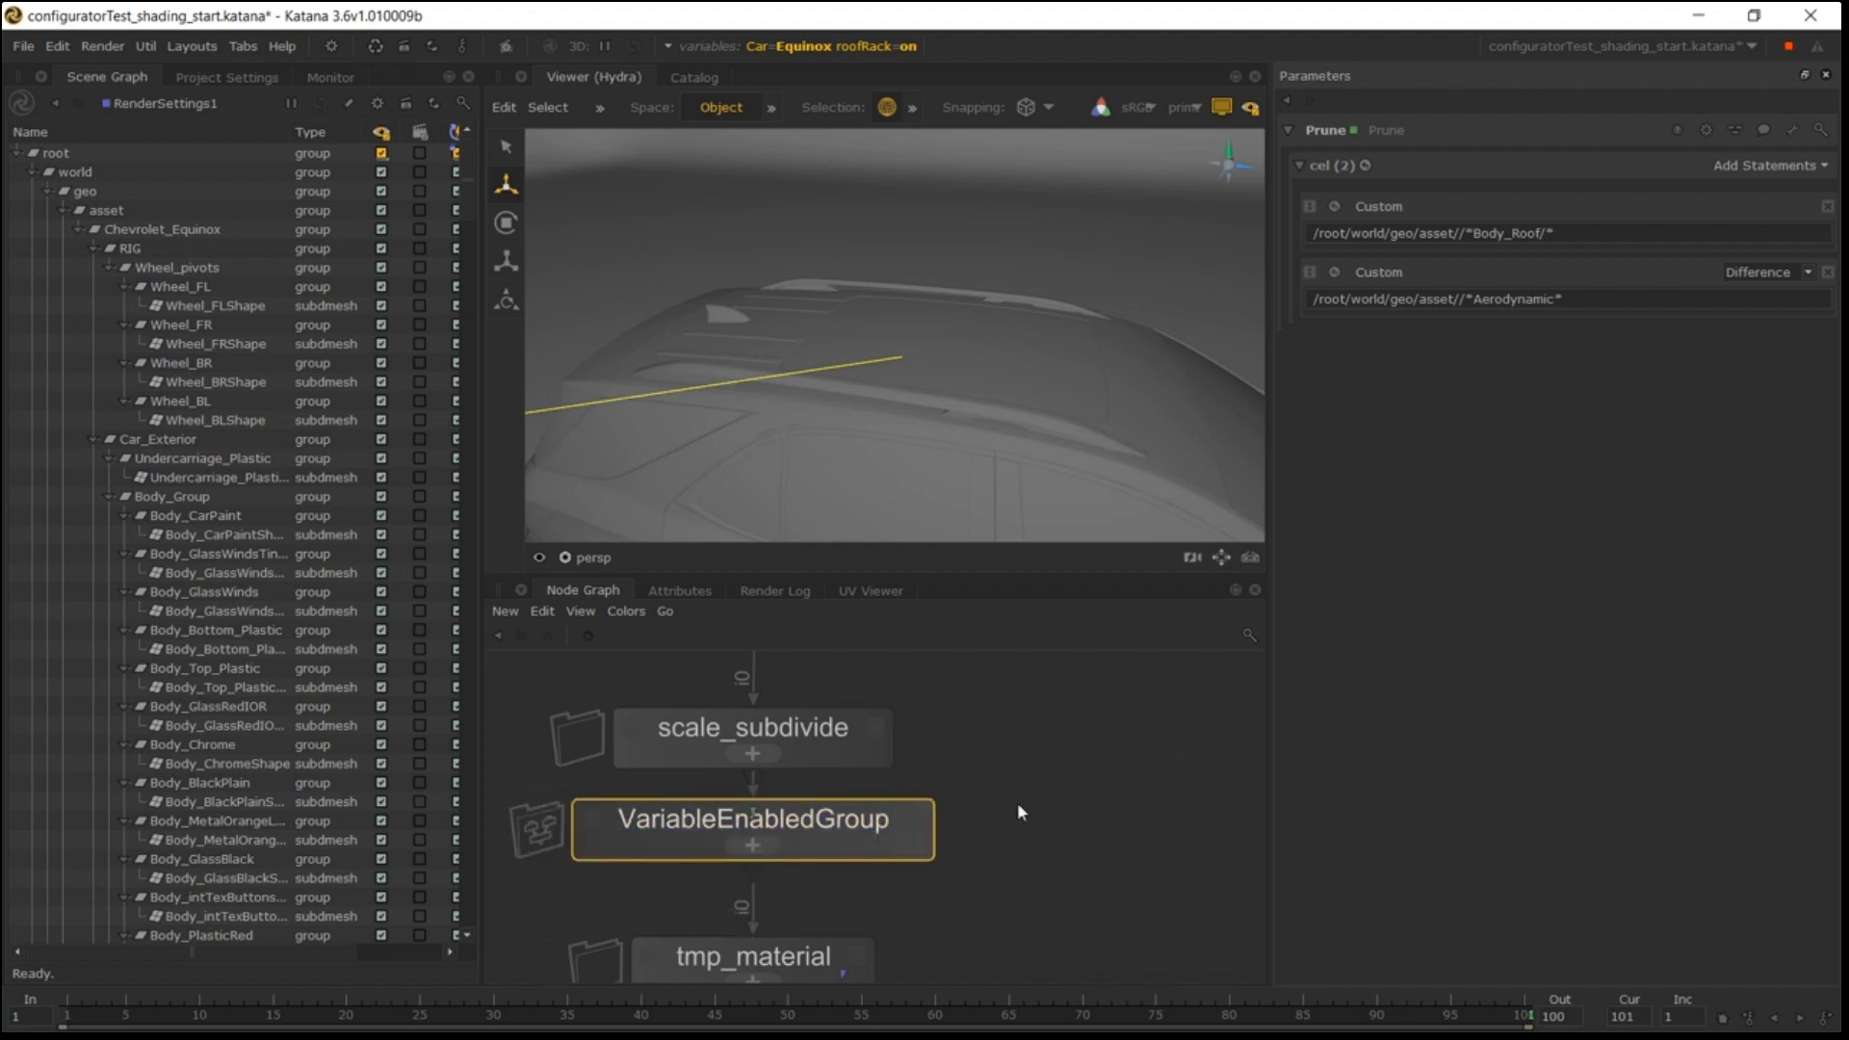
Color the VariableEnabledGroup node with the pastel Blue.
{"action": "scroll", "coordinate": [1017, 801], "scroll_direction": "down", "scroll_amount": 4}
{"action": "middle_click_drag", "start_coordinate": [1017, 801], "coordinate": [999, 742]}
{"action": "left_click", "coordinate": [998, 742]}
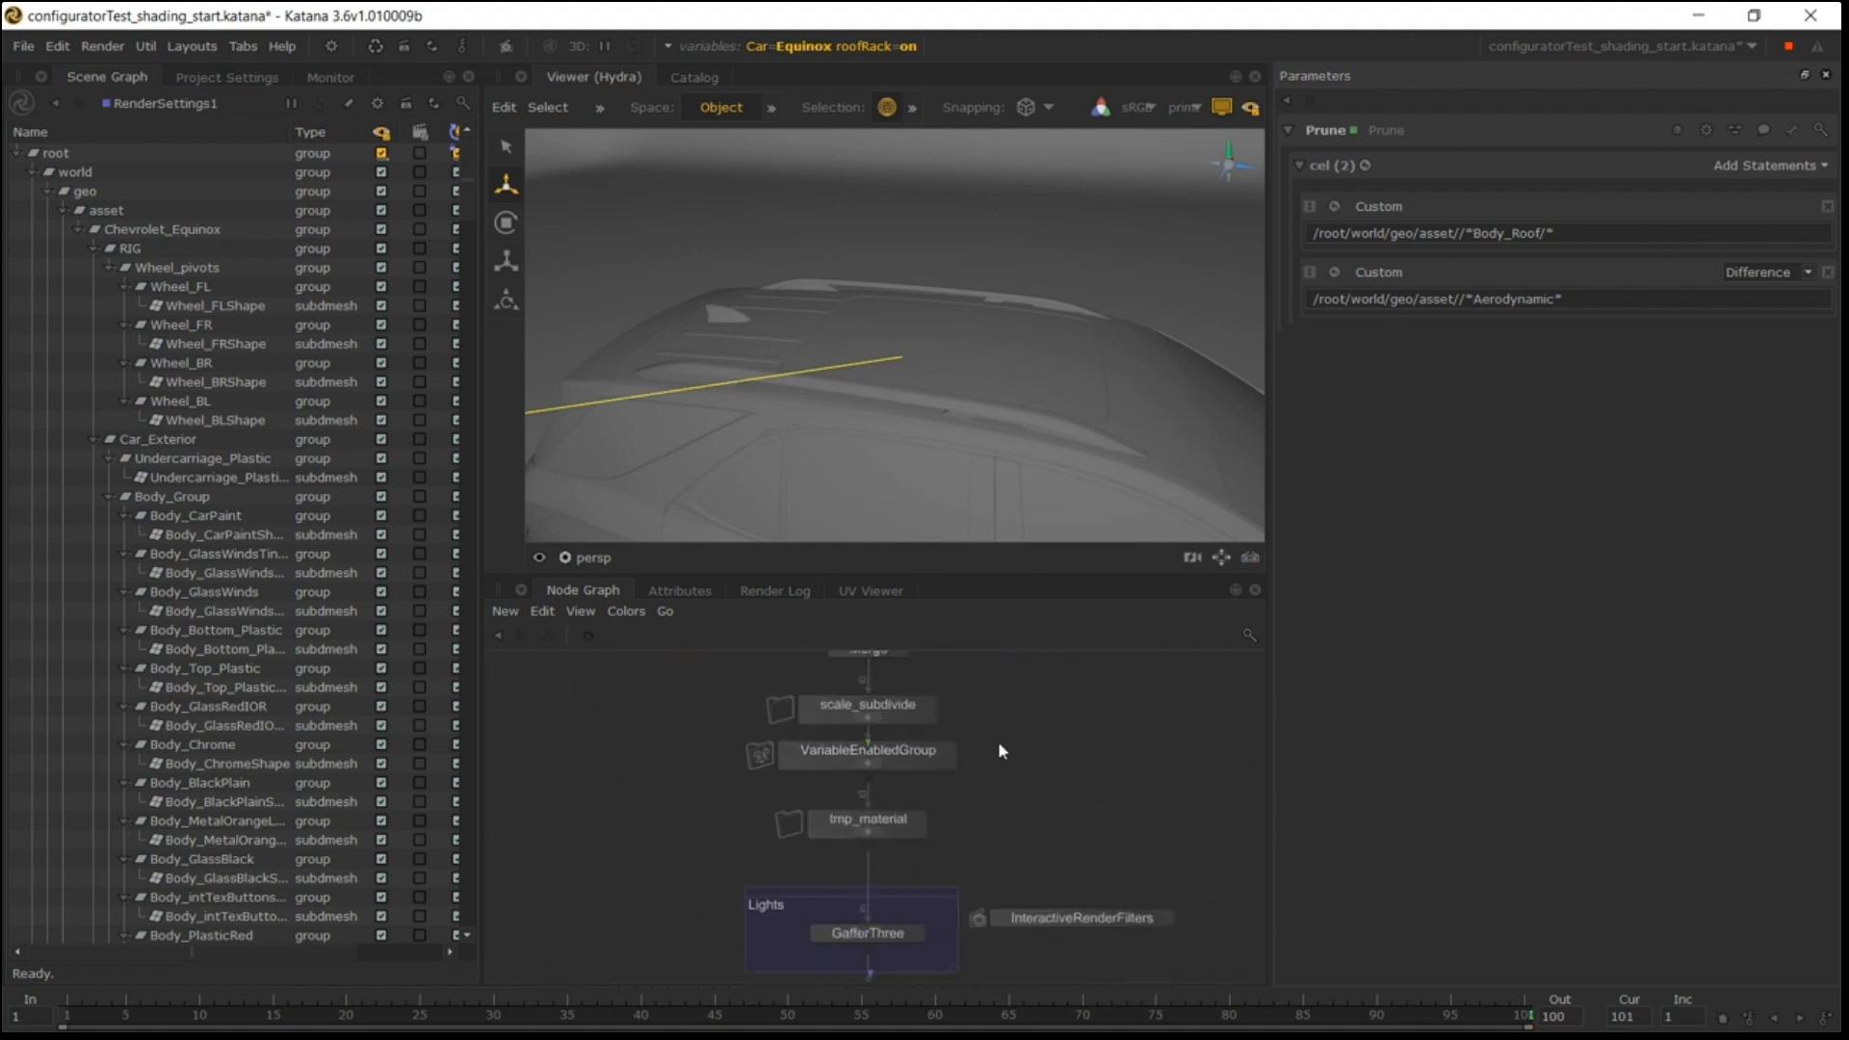
{"action": "left_click", "coordinate": [866, 753]}
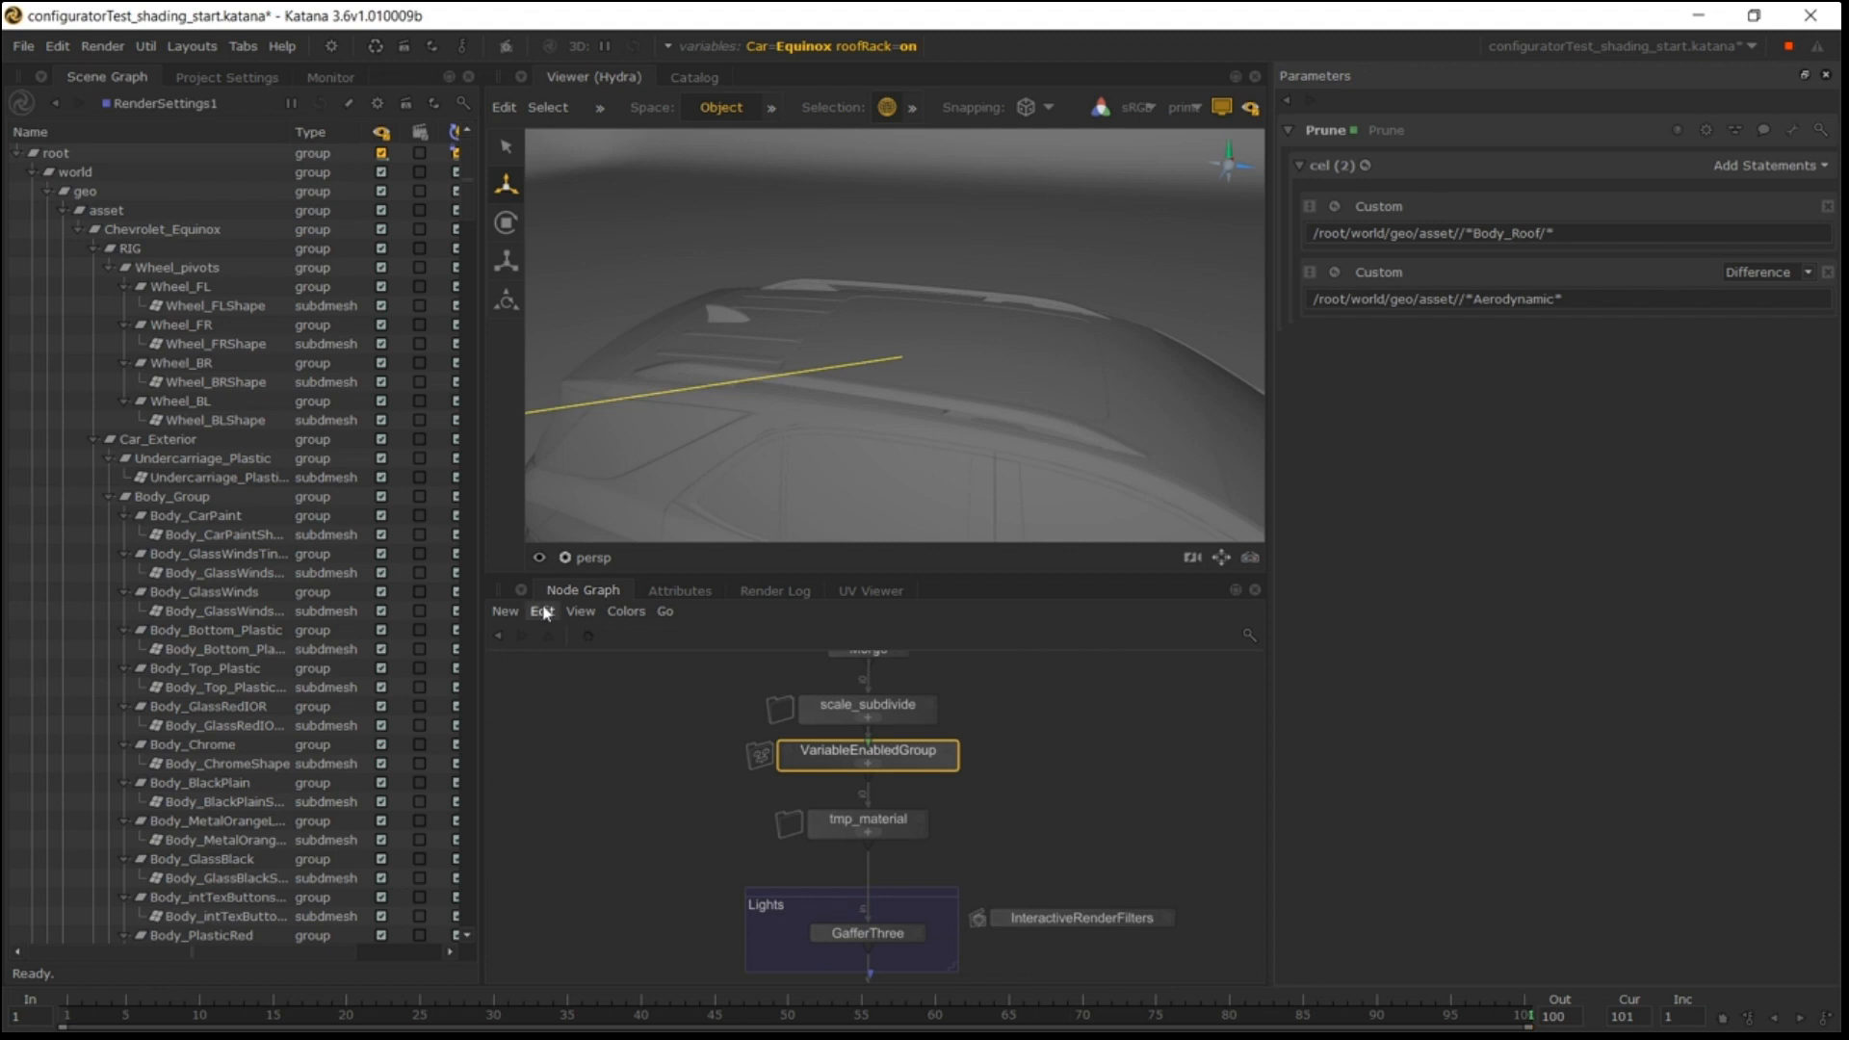
{"action": "left_click", "coordinate": [626, 612]}
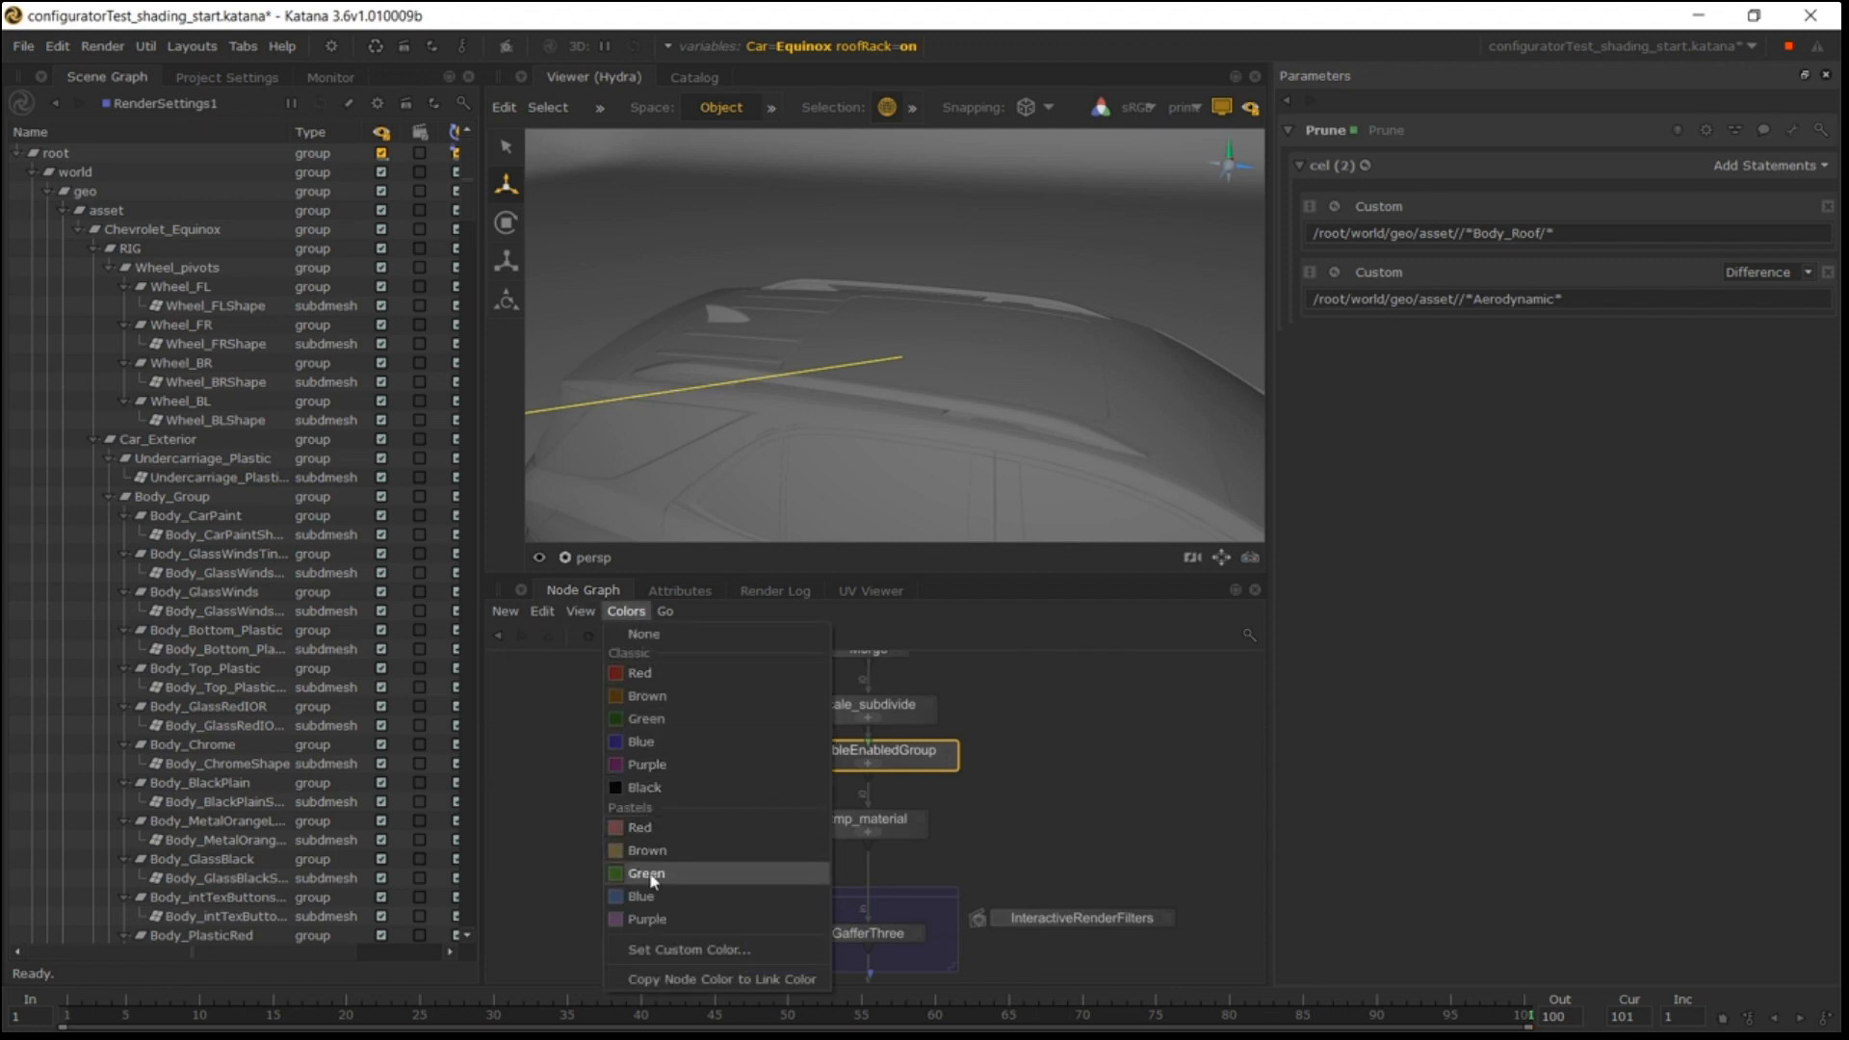
{"action": "left_click", "coordinate": [643, 895]}
Color the variable switch node just below the Geometry backdrop with the same pastel Blue.
{"action": "scroll", "coordinate": [1030, 749], "scroll_direction": "down", "scroll_amount": 6}
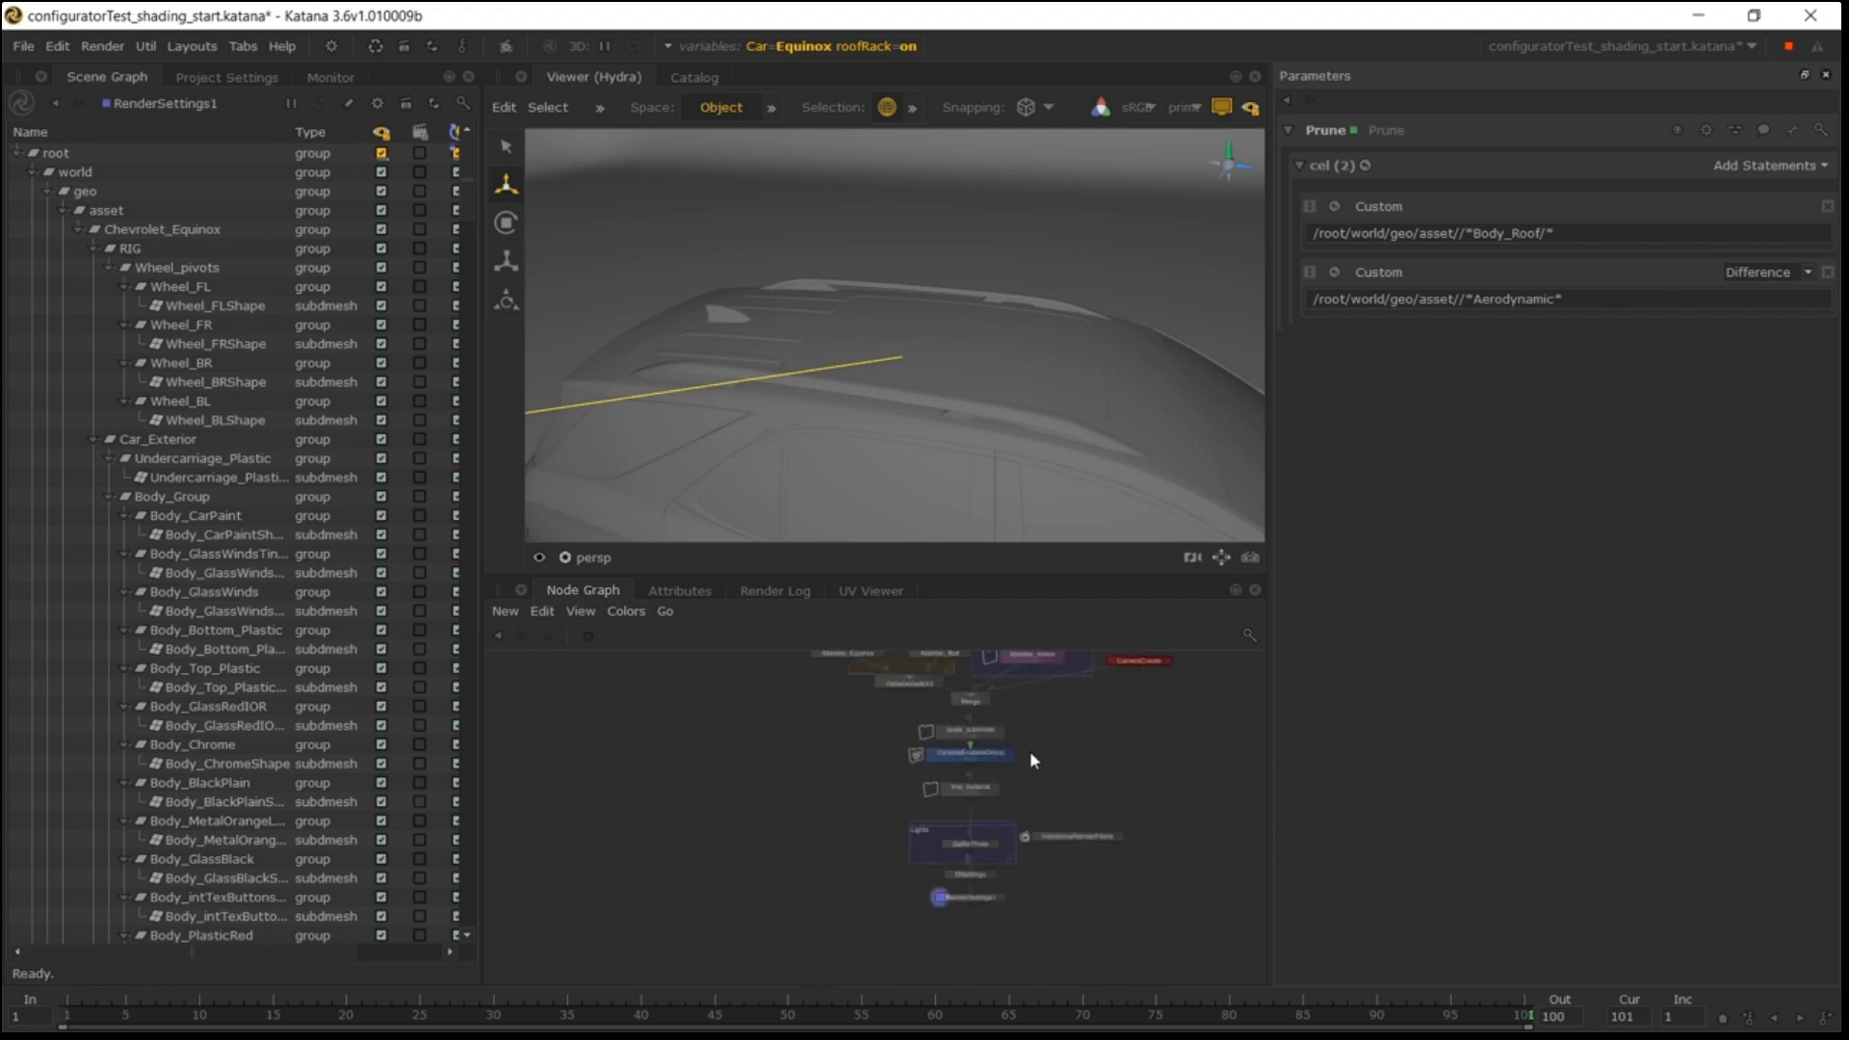
{"action": "left_click", "coordinate": [936, 766]}
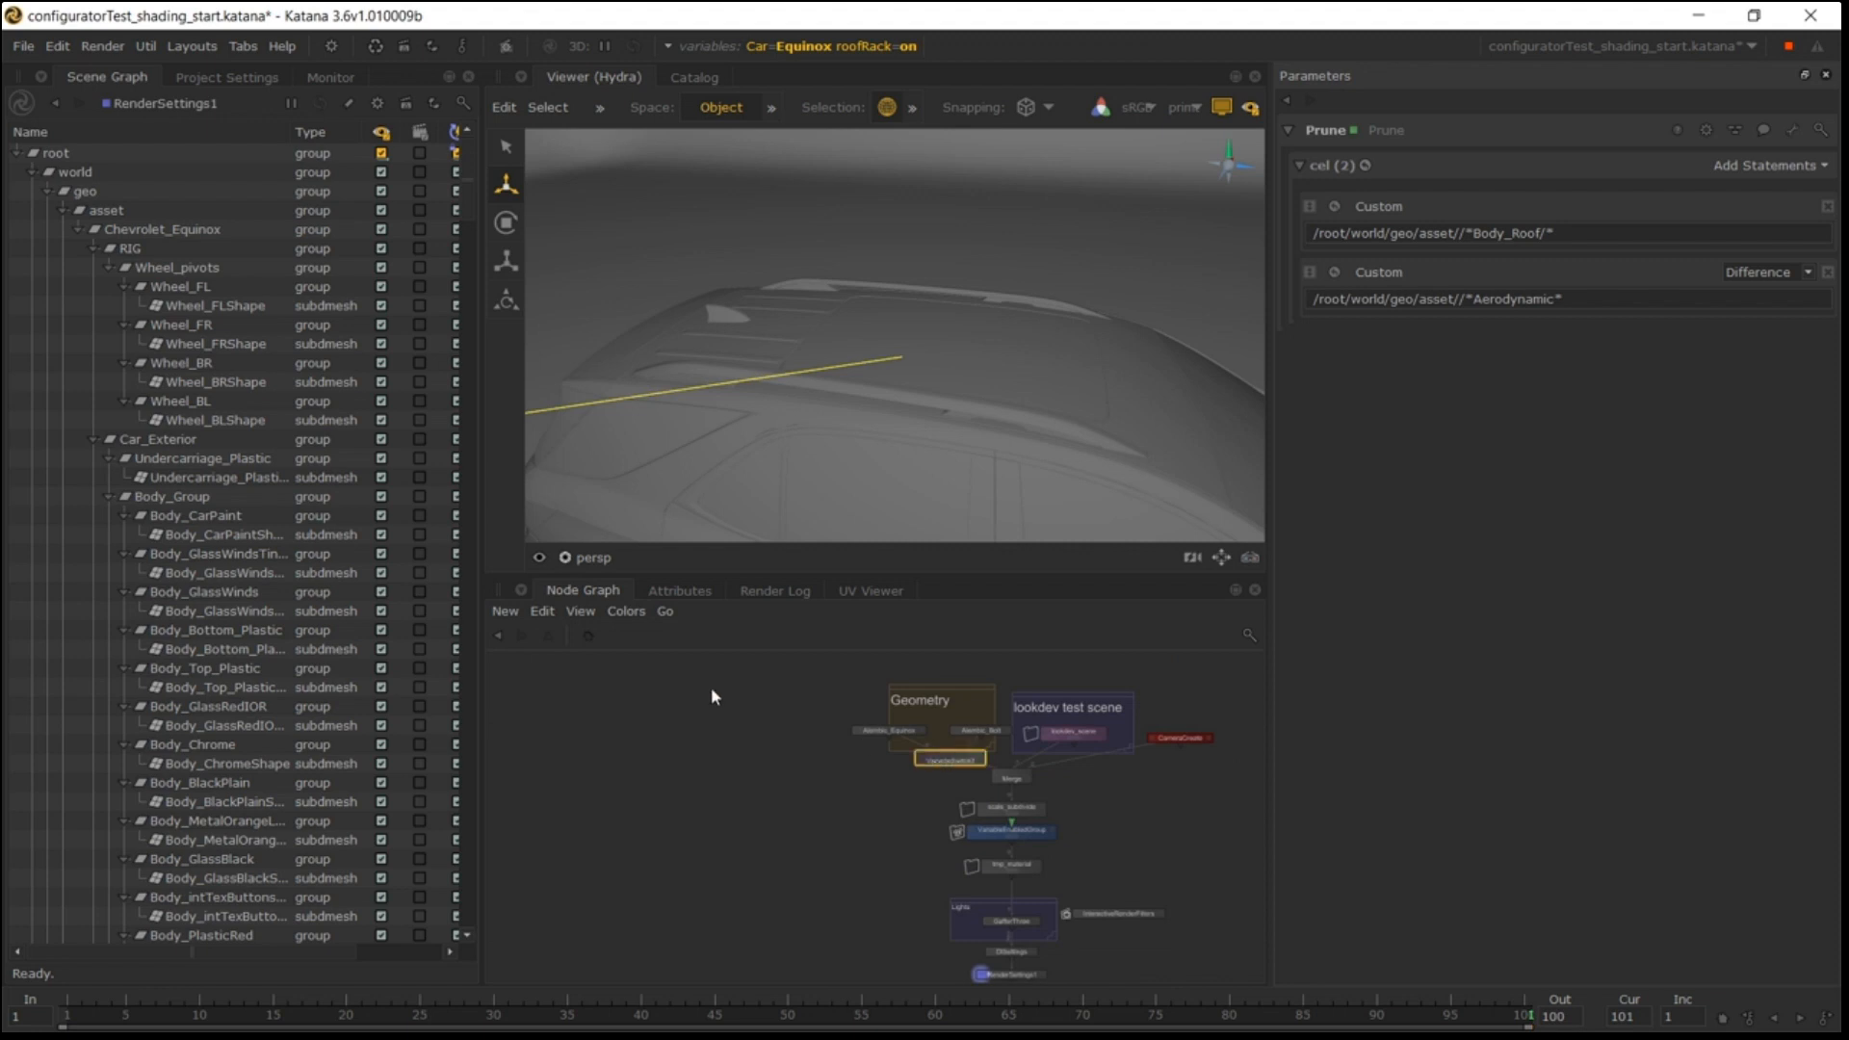
{"action": "left_click", "coordinate": [624, 618]}
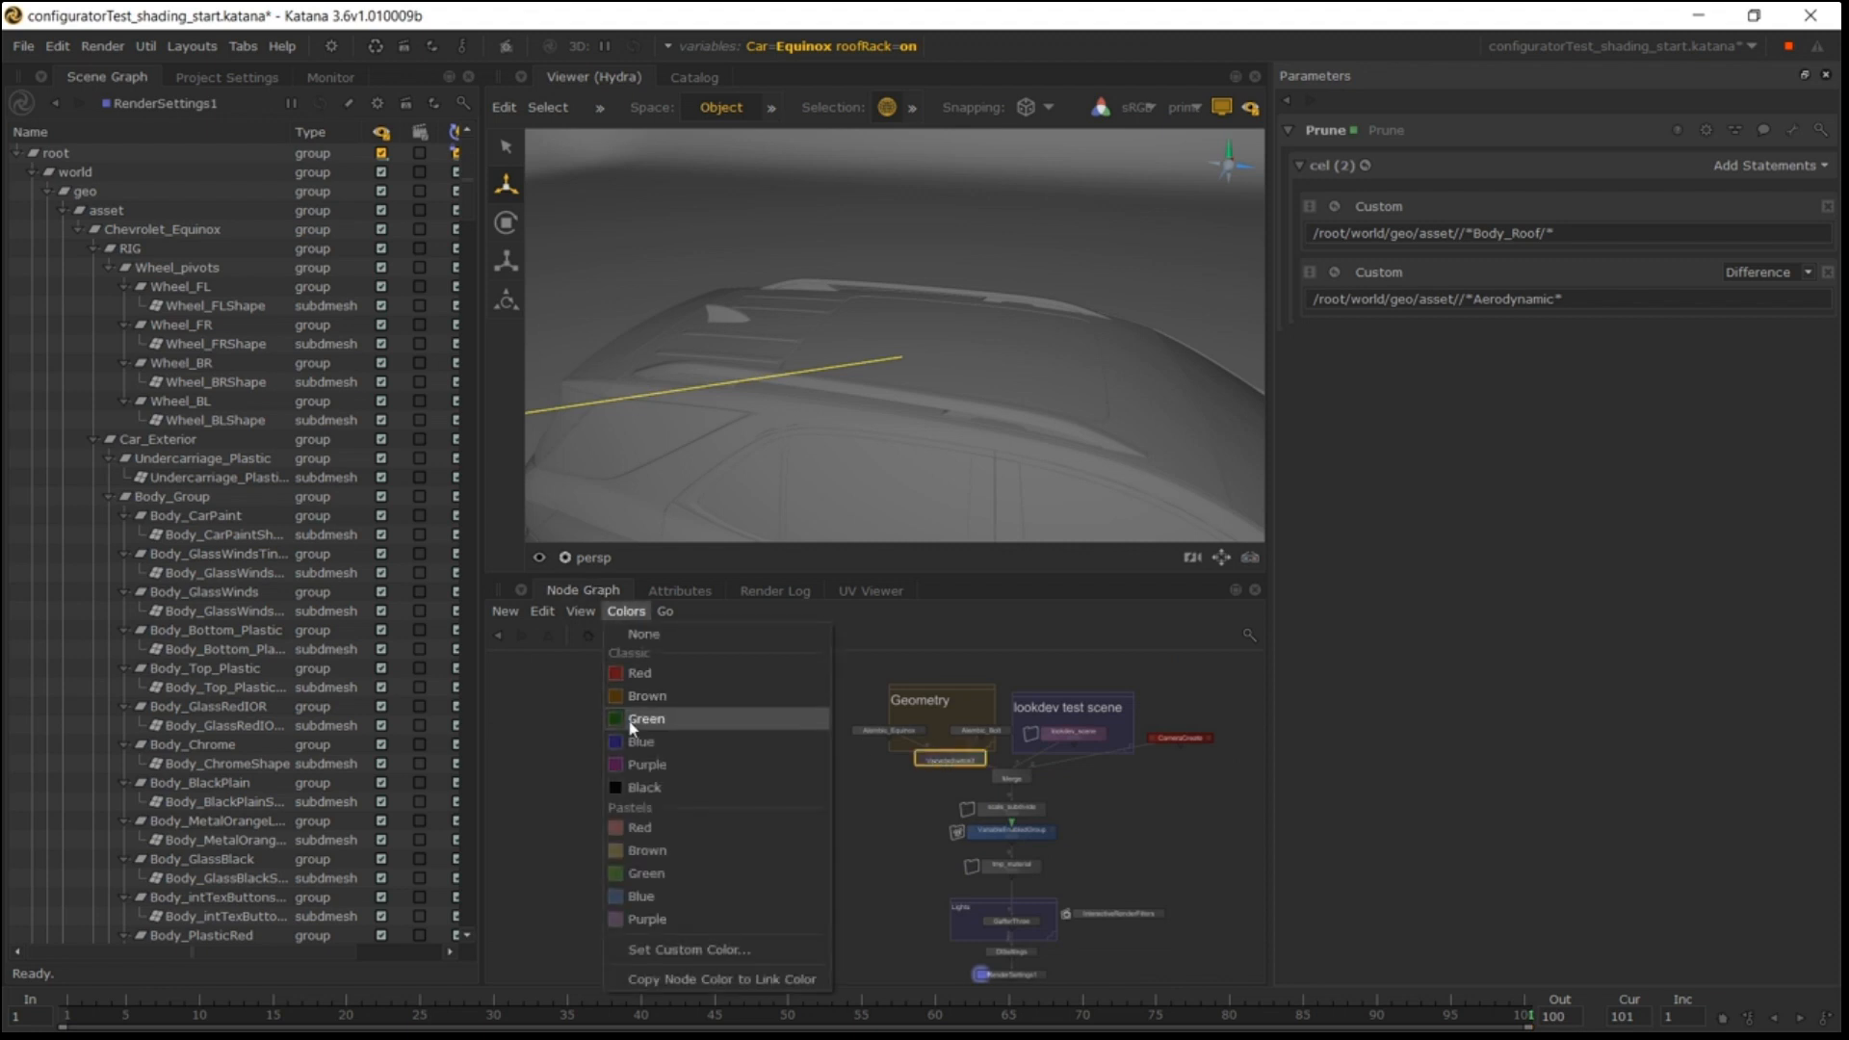
{"action": "left_click", "coordinate": [655, 884]}
{"action": "left_click", "coordinate": [910, 830]}
{"action": "middle_click_drag", "start_coordinate": [910, 830], "coordinate": [780, 826]}
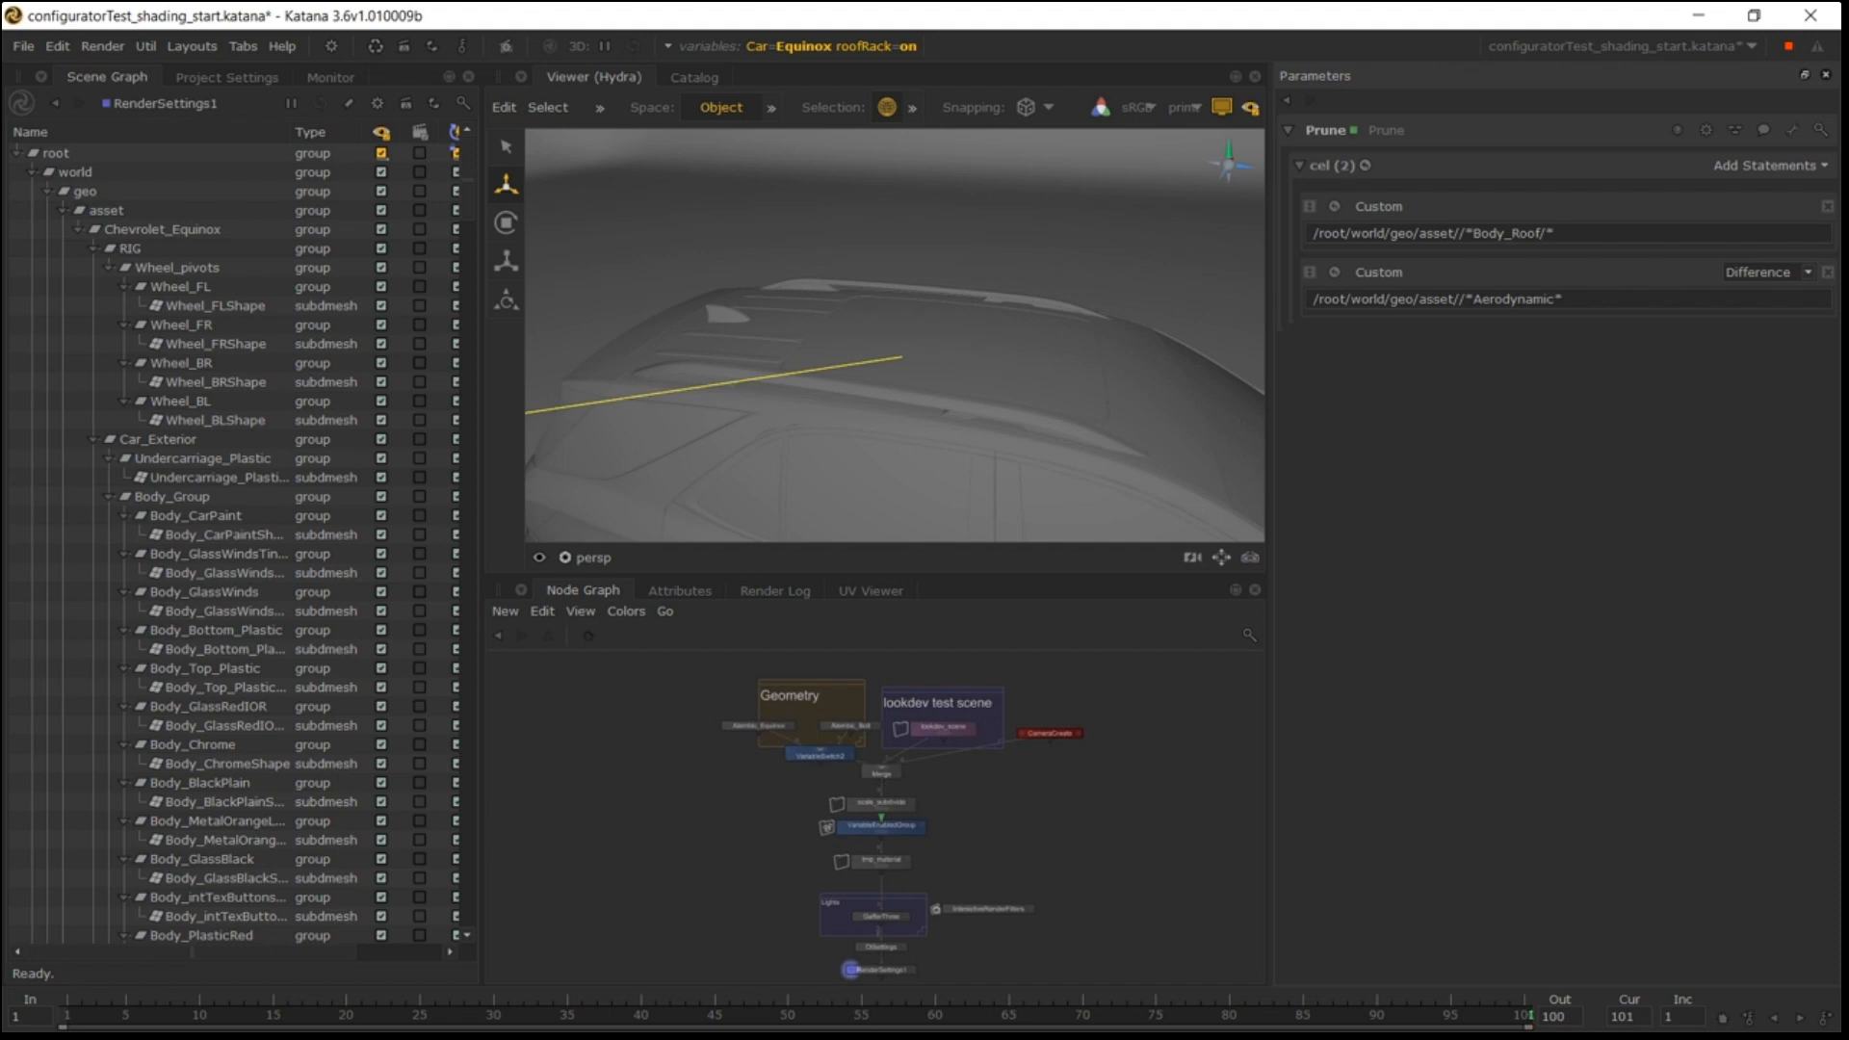
Show the car through /root/world/cam/camera in the viewer with the live render displayed.
{"action": "middle_click_drag", "start_coordinate": [978, 882], "coordinate": [956, 749]}
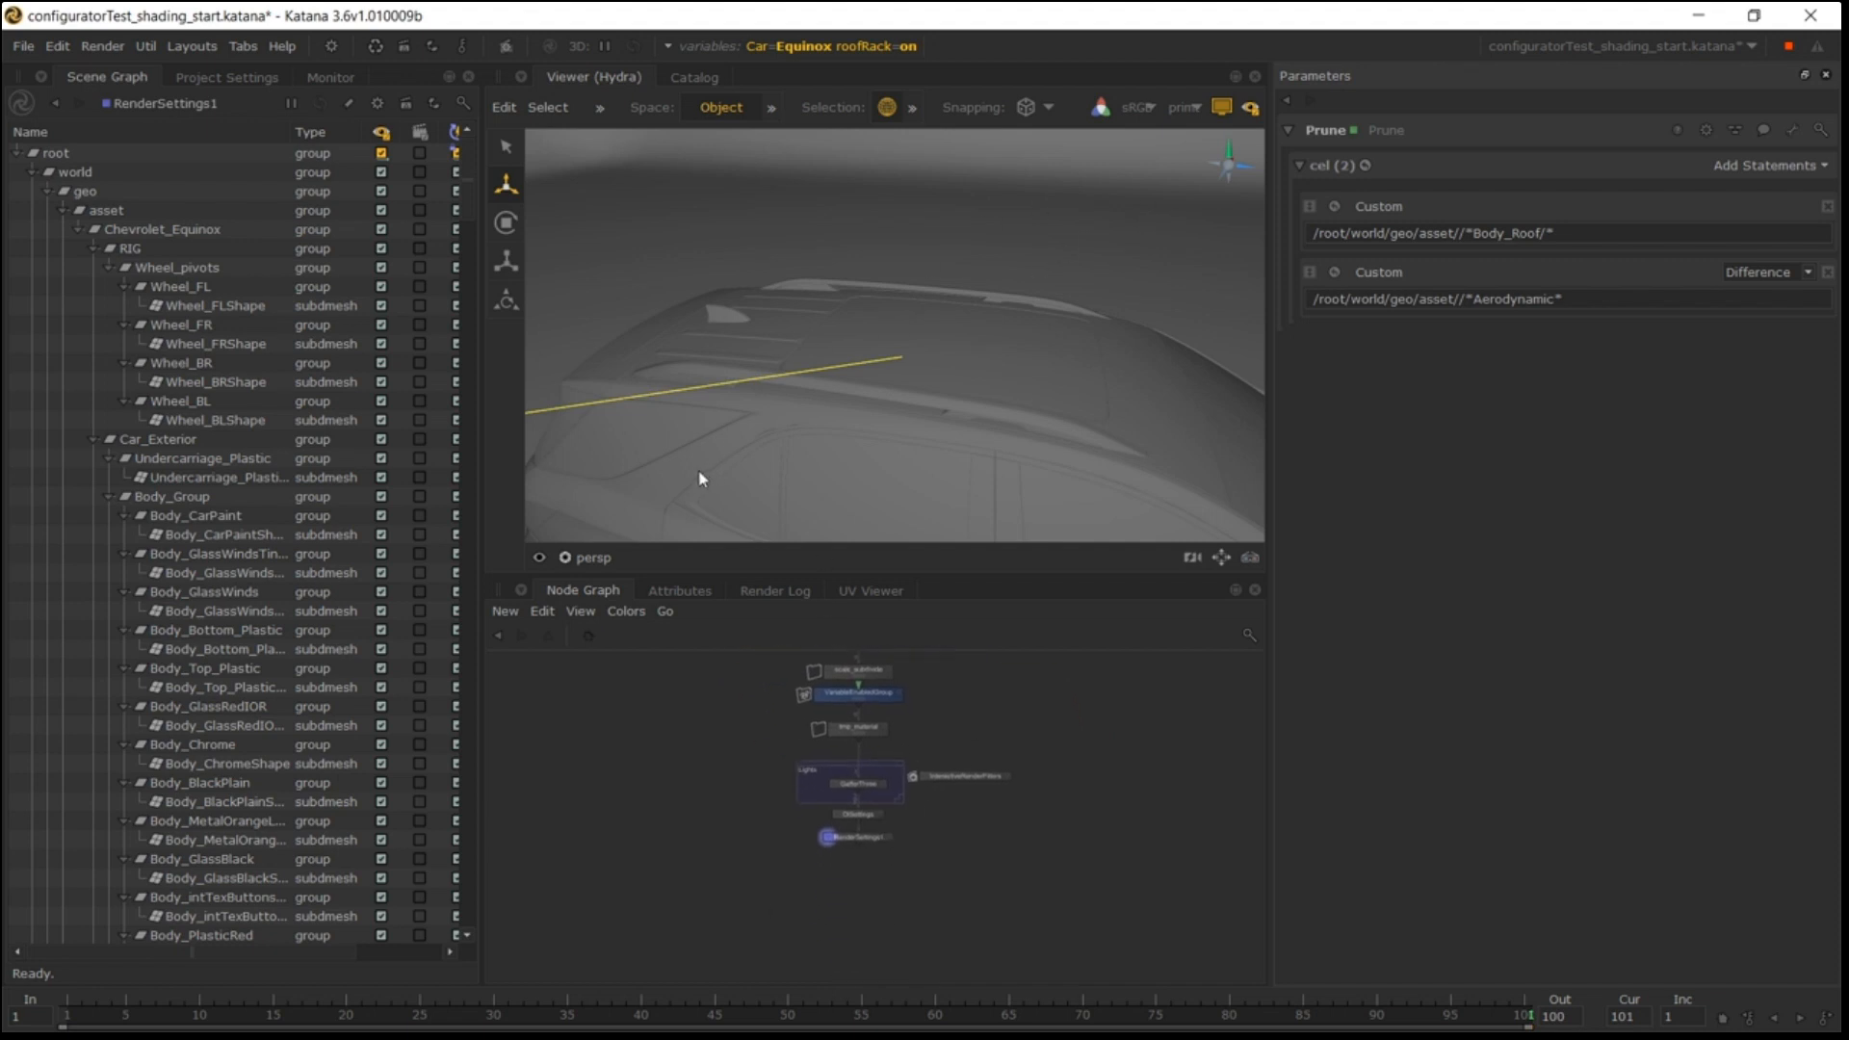
{"action": "left_click", "coordinate": [1225, 110]}
{"action": "left_click", "coordinate": [1221, 108]}
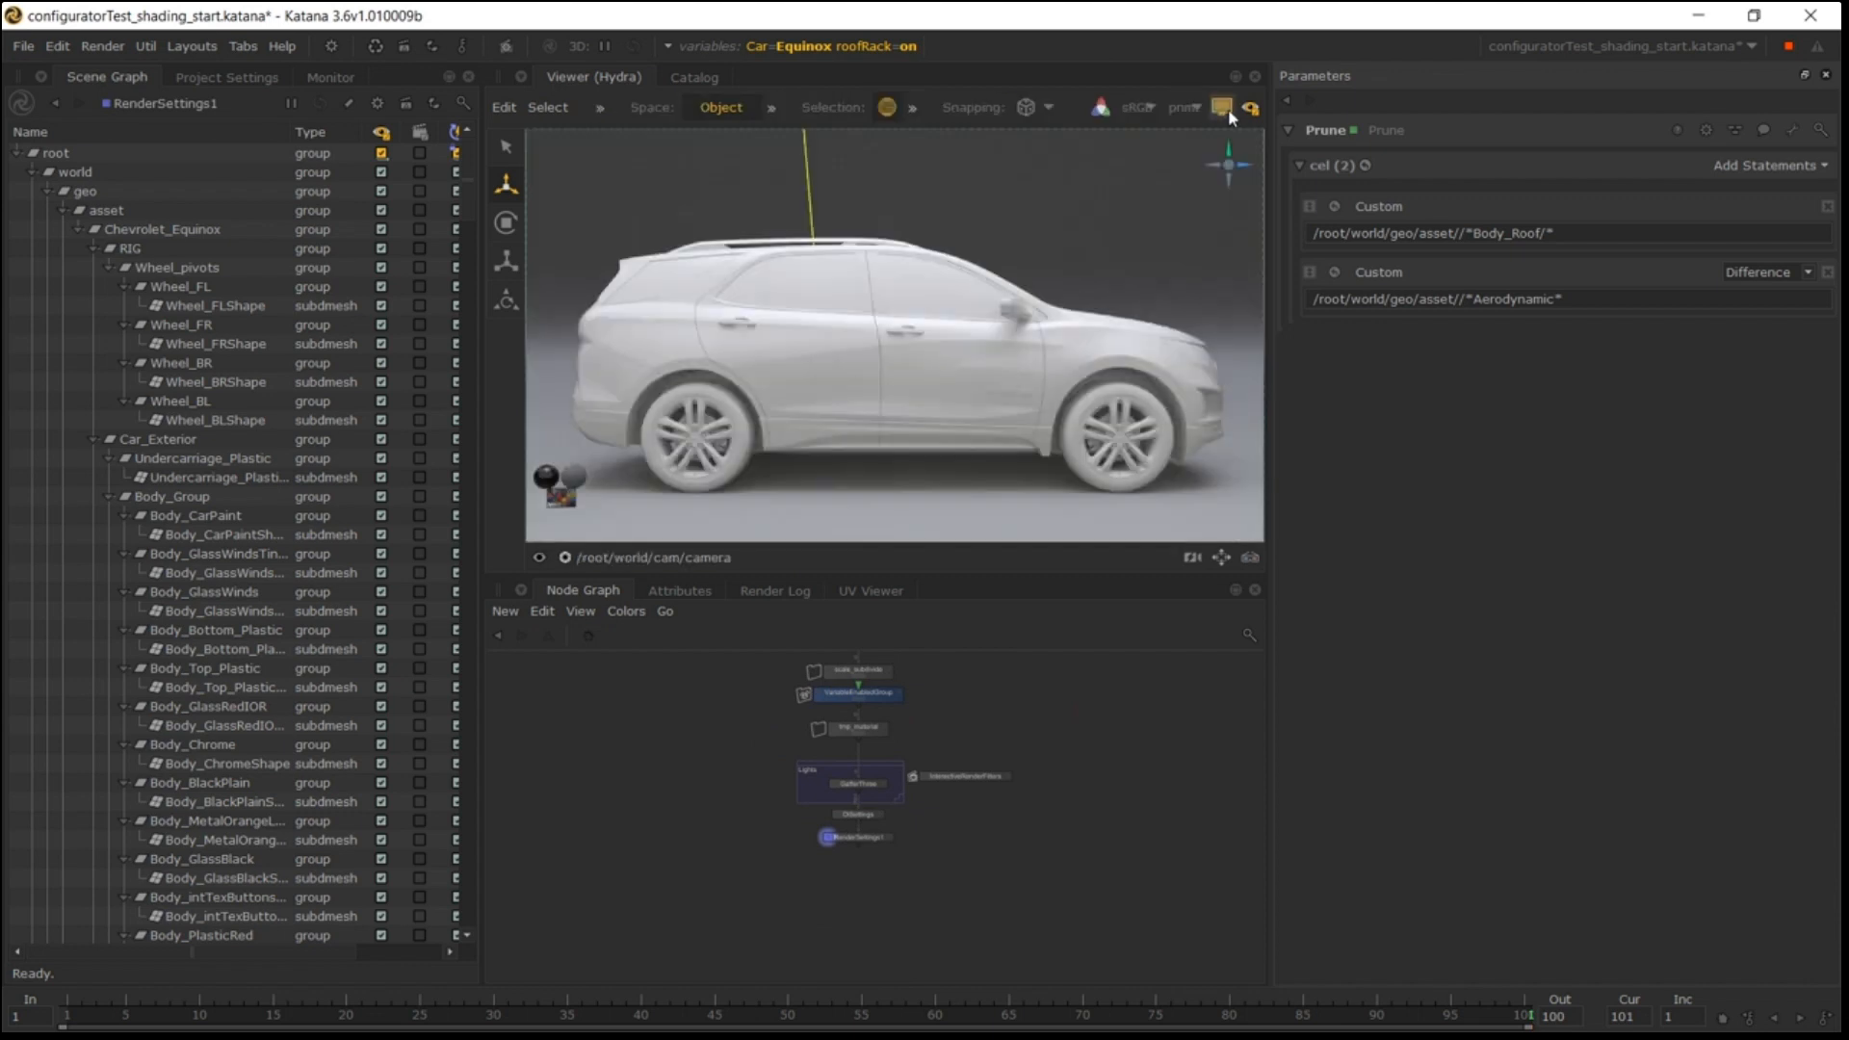
Add a graph state variable in the project settings and rename it cam.
{"action": "left_click", "coordinate": [233, 78]}
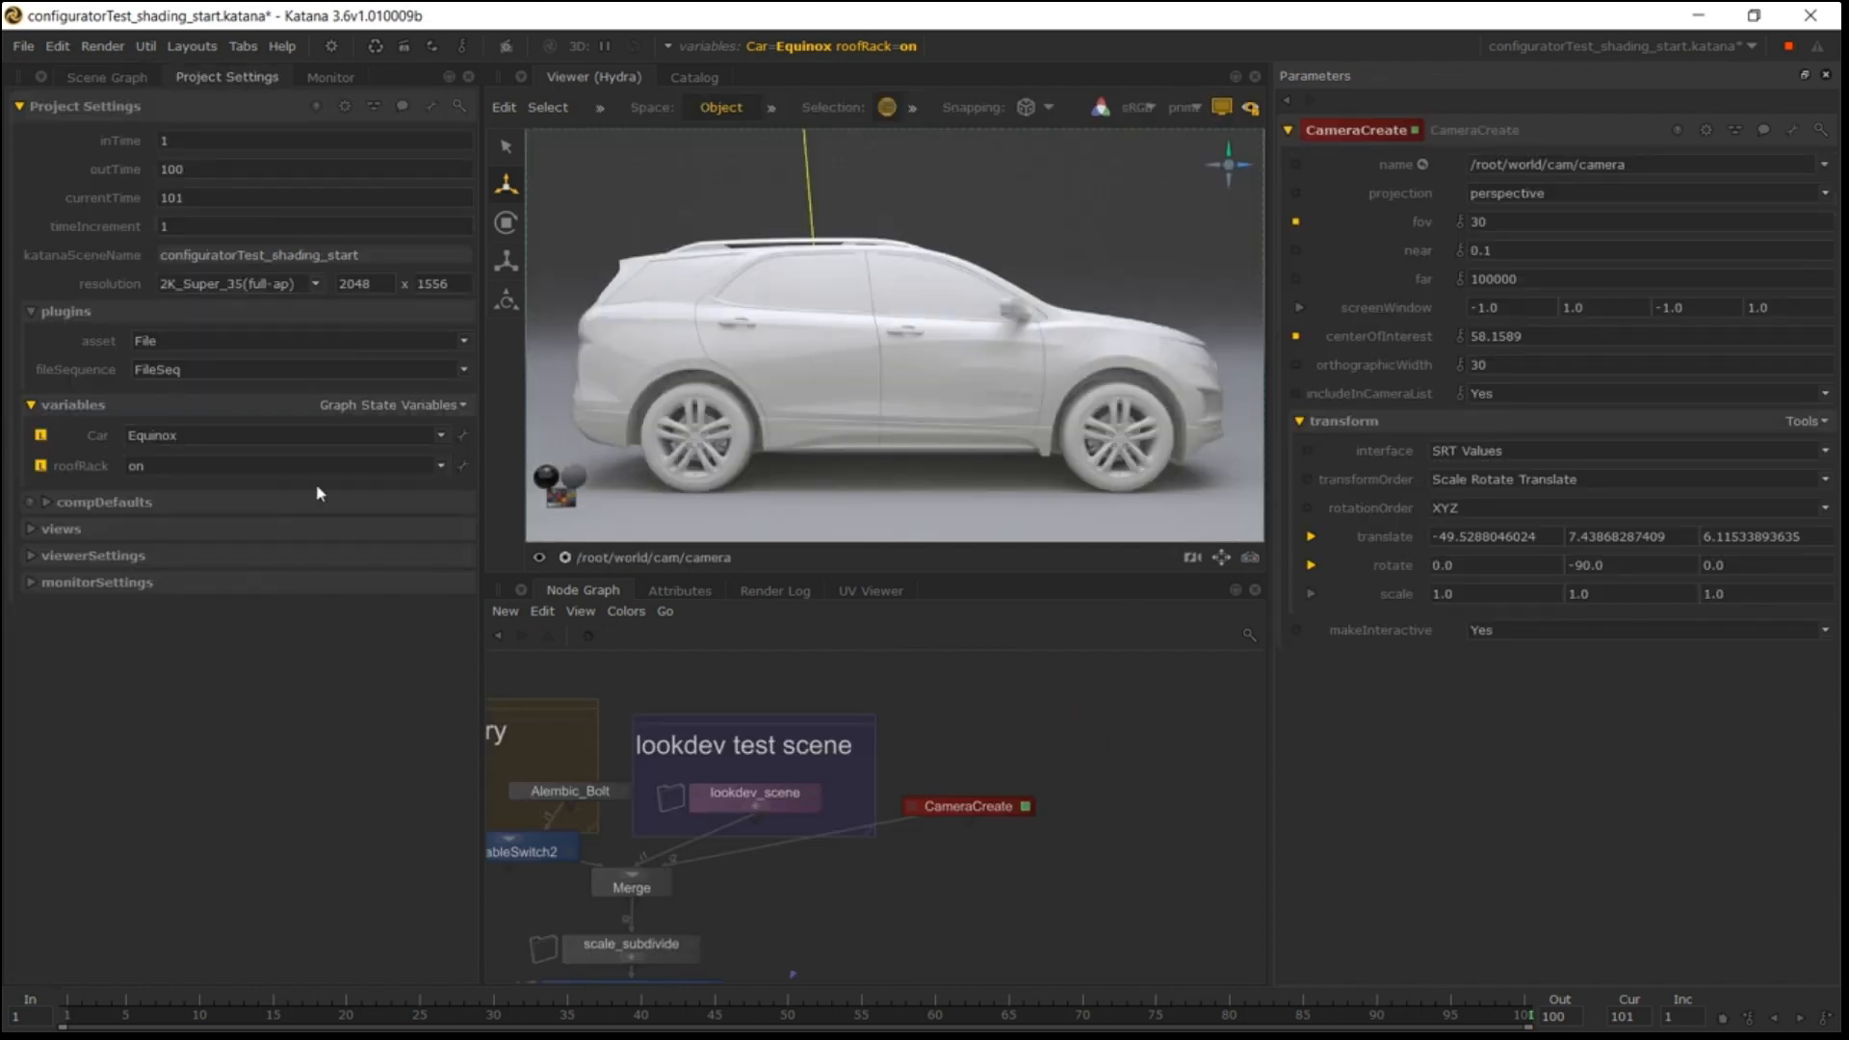
{"action": "left_click", "coordinate": [404, 405]}
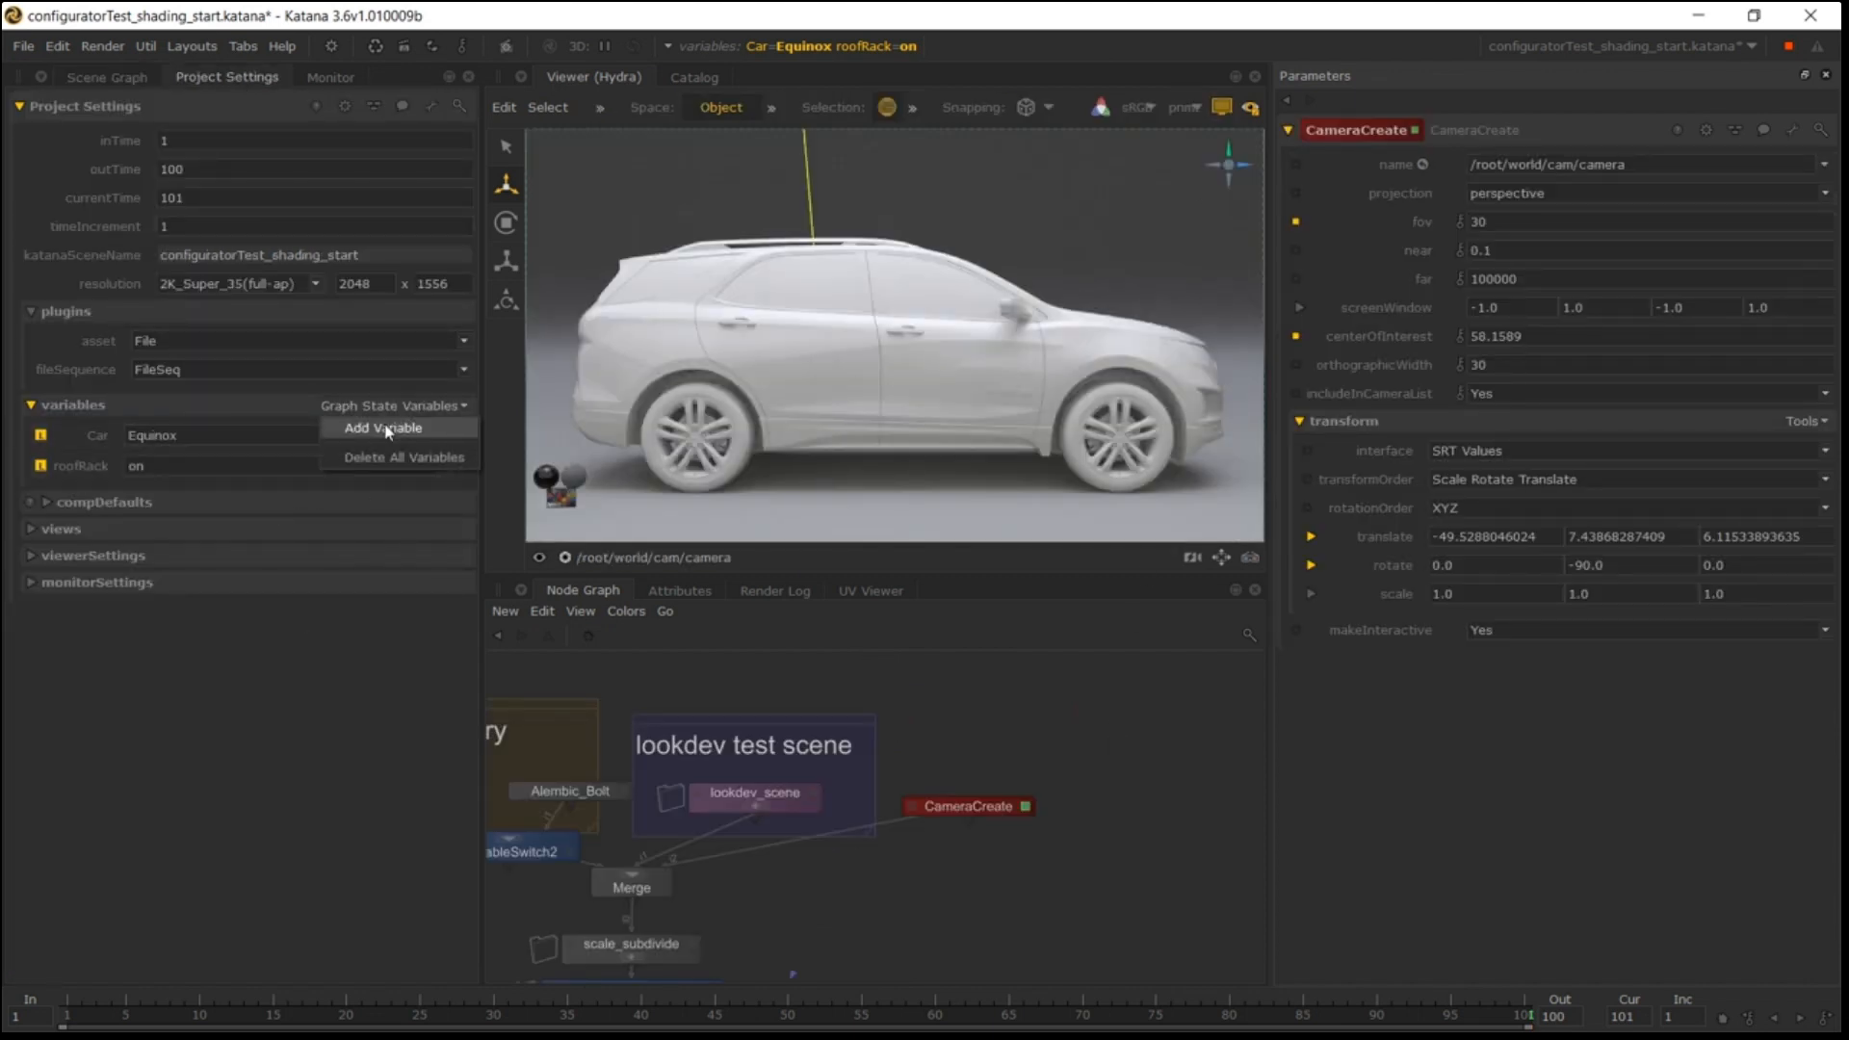
{"action": "left_click", "coordinate": [388, 429]}
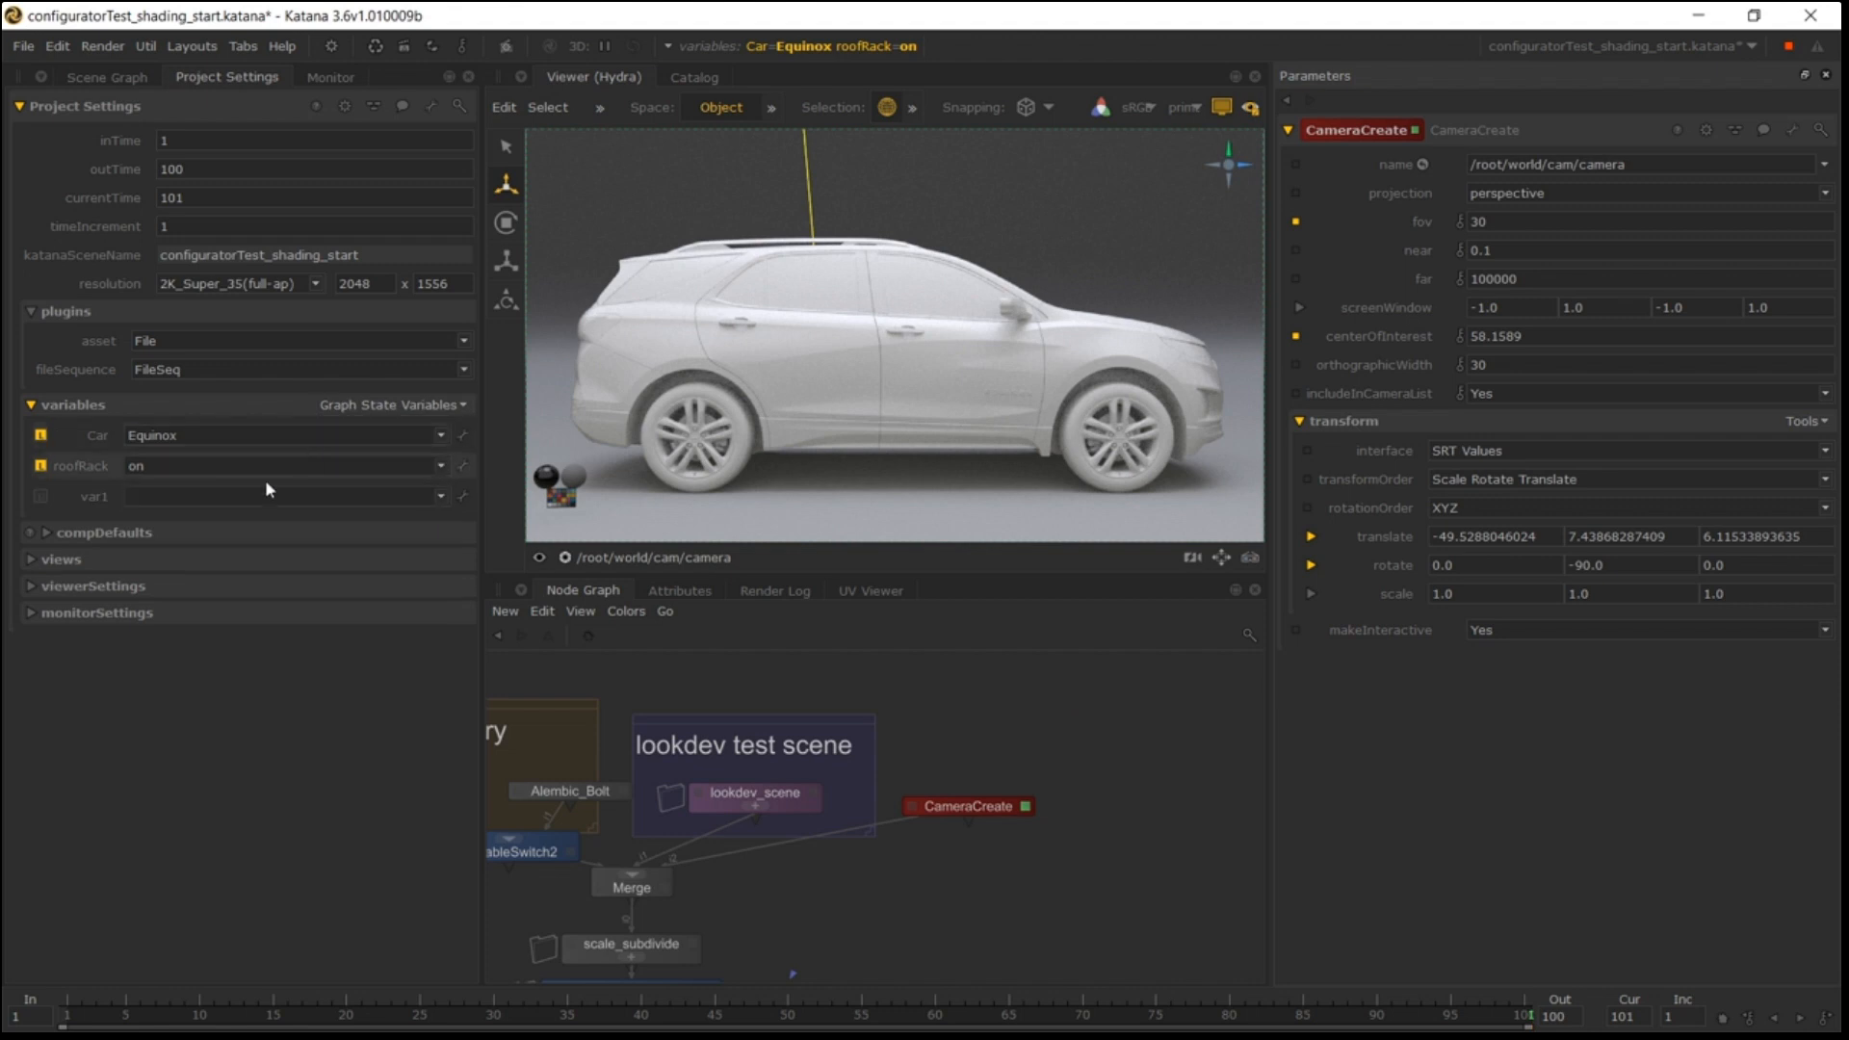
{"action": "left_click", "coordinate": [464, 492]}
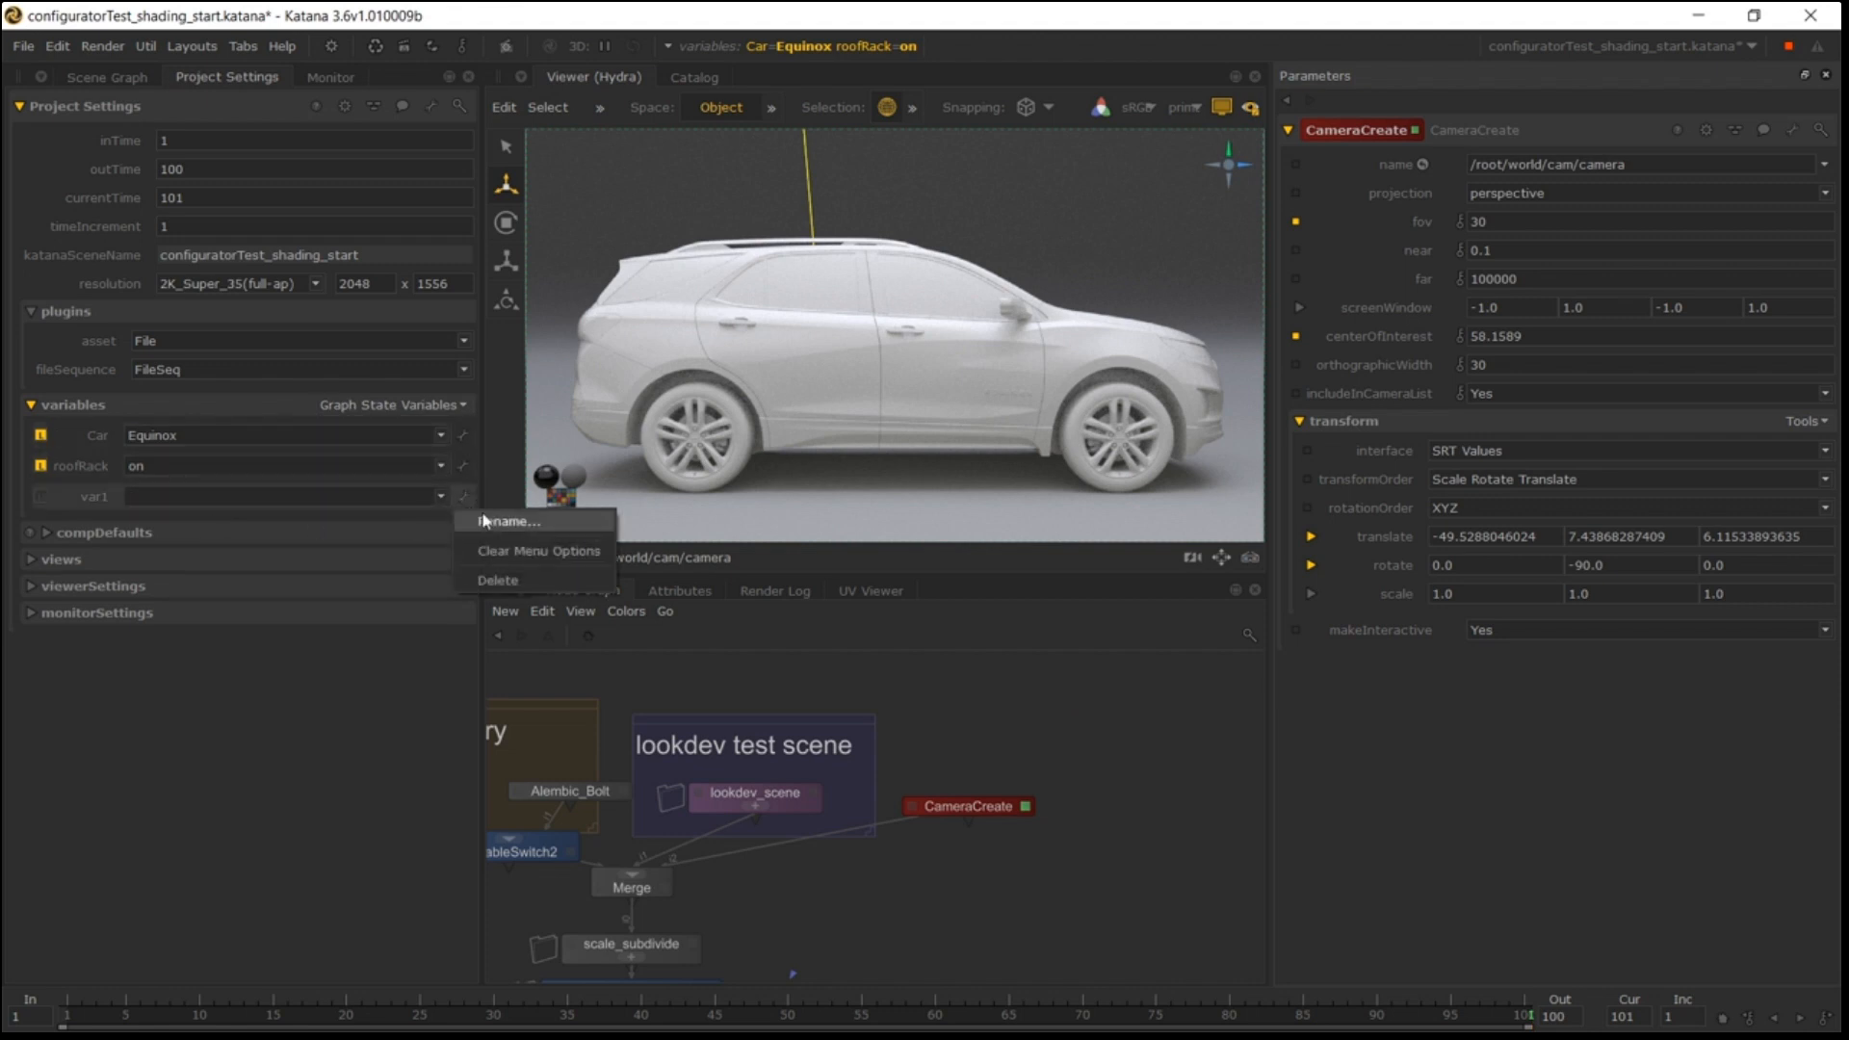
{"action": "left_click", "coordinate": [485, 521]}
{"action": "type", "text": "cam"}
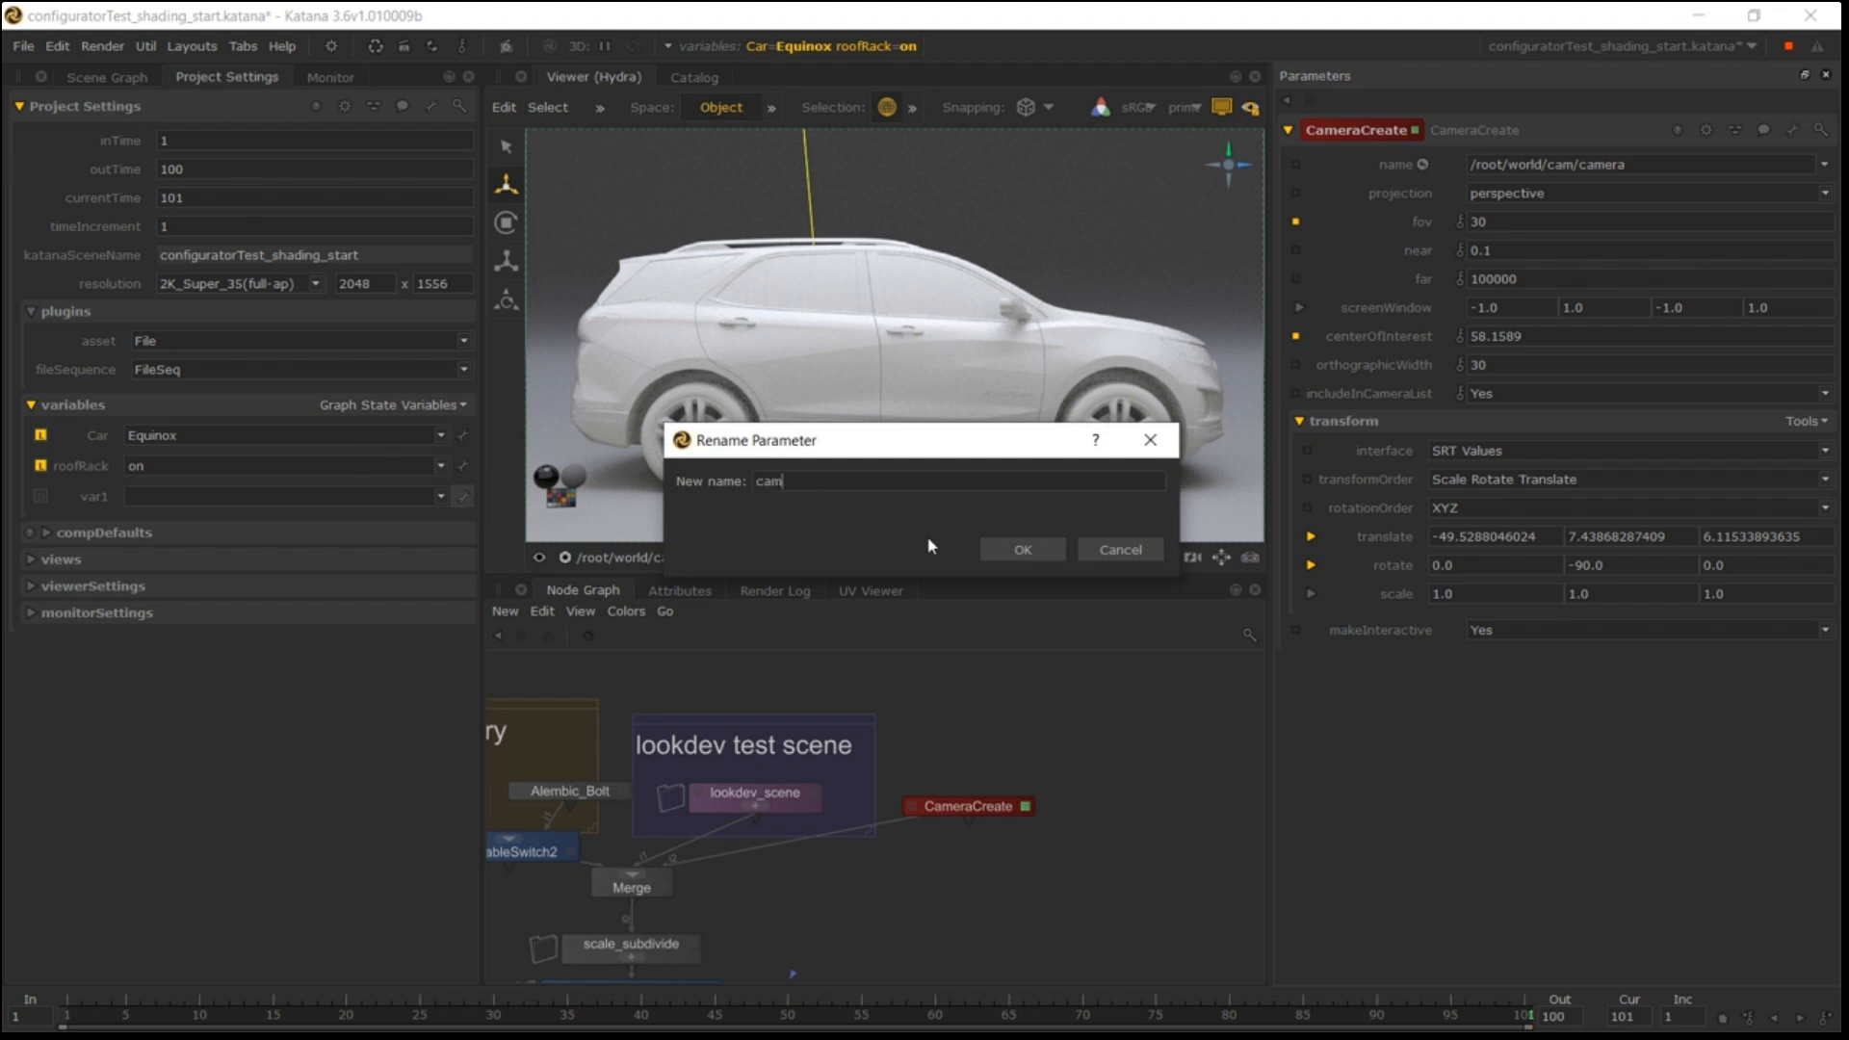
{"action": "left_click", "coordinate": [1011, 549]}
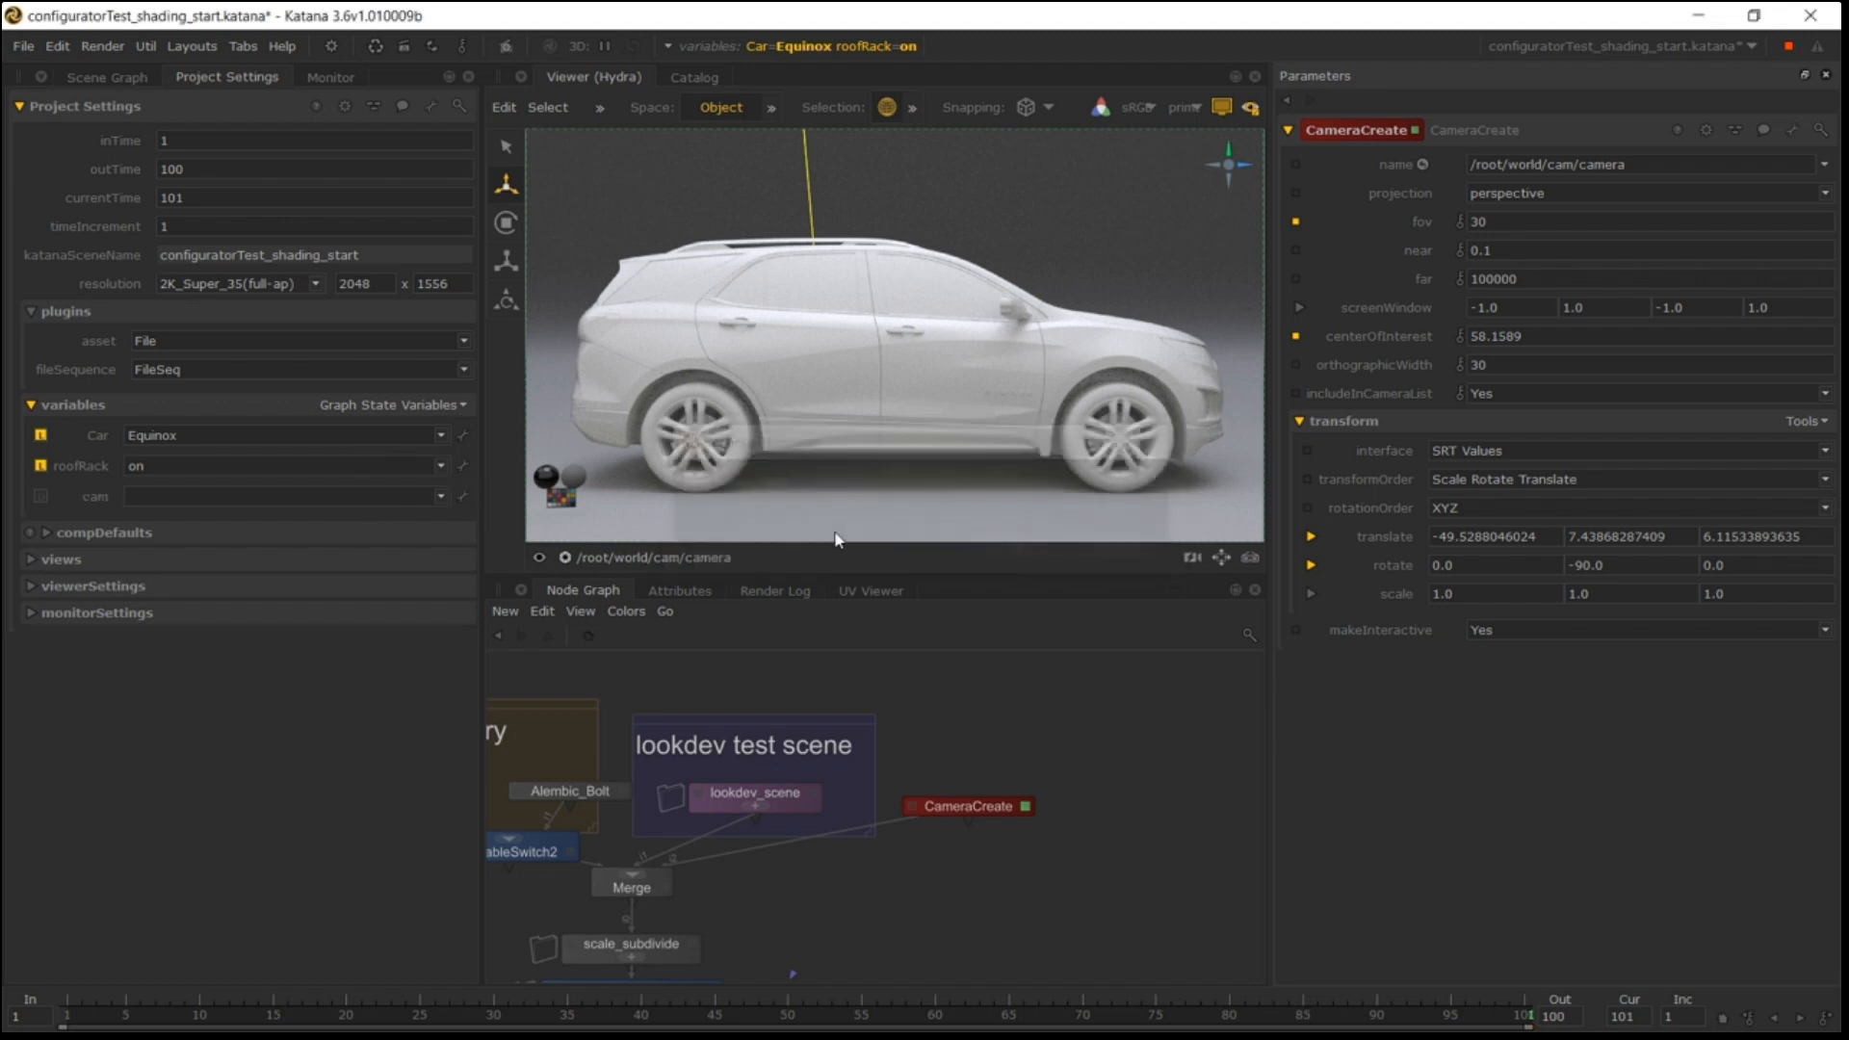
Give the cam variable the values side, front and back, and set it to side.
{"action": "left_click", "coordinate": [262, 497]}
{"action": "type", "text": "side"}
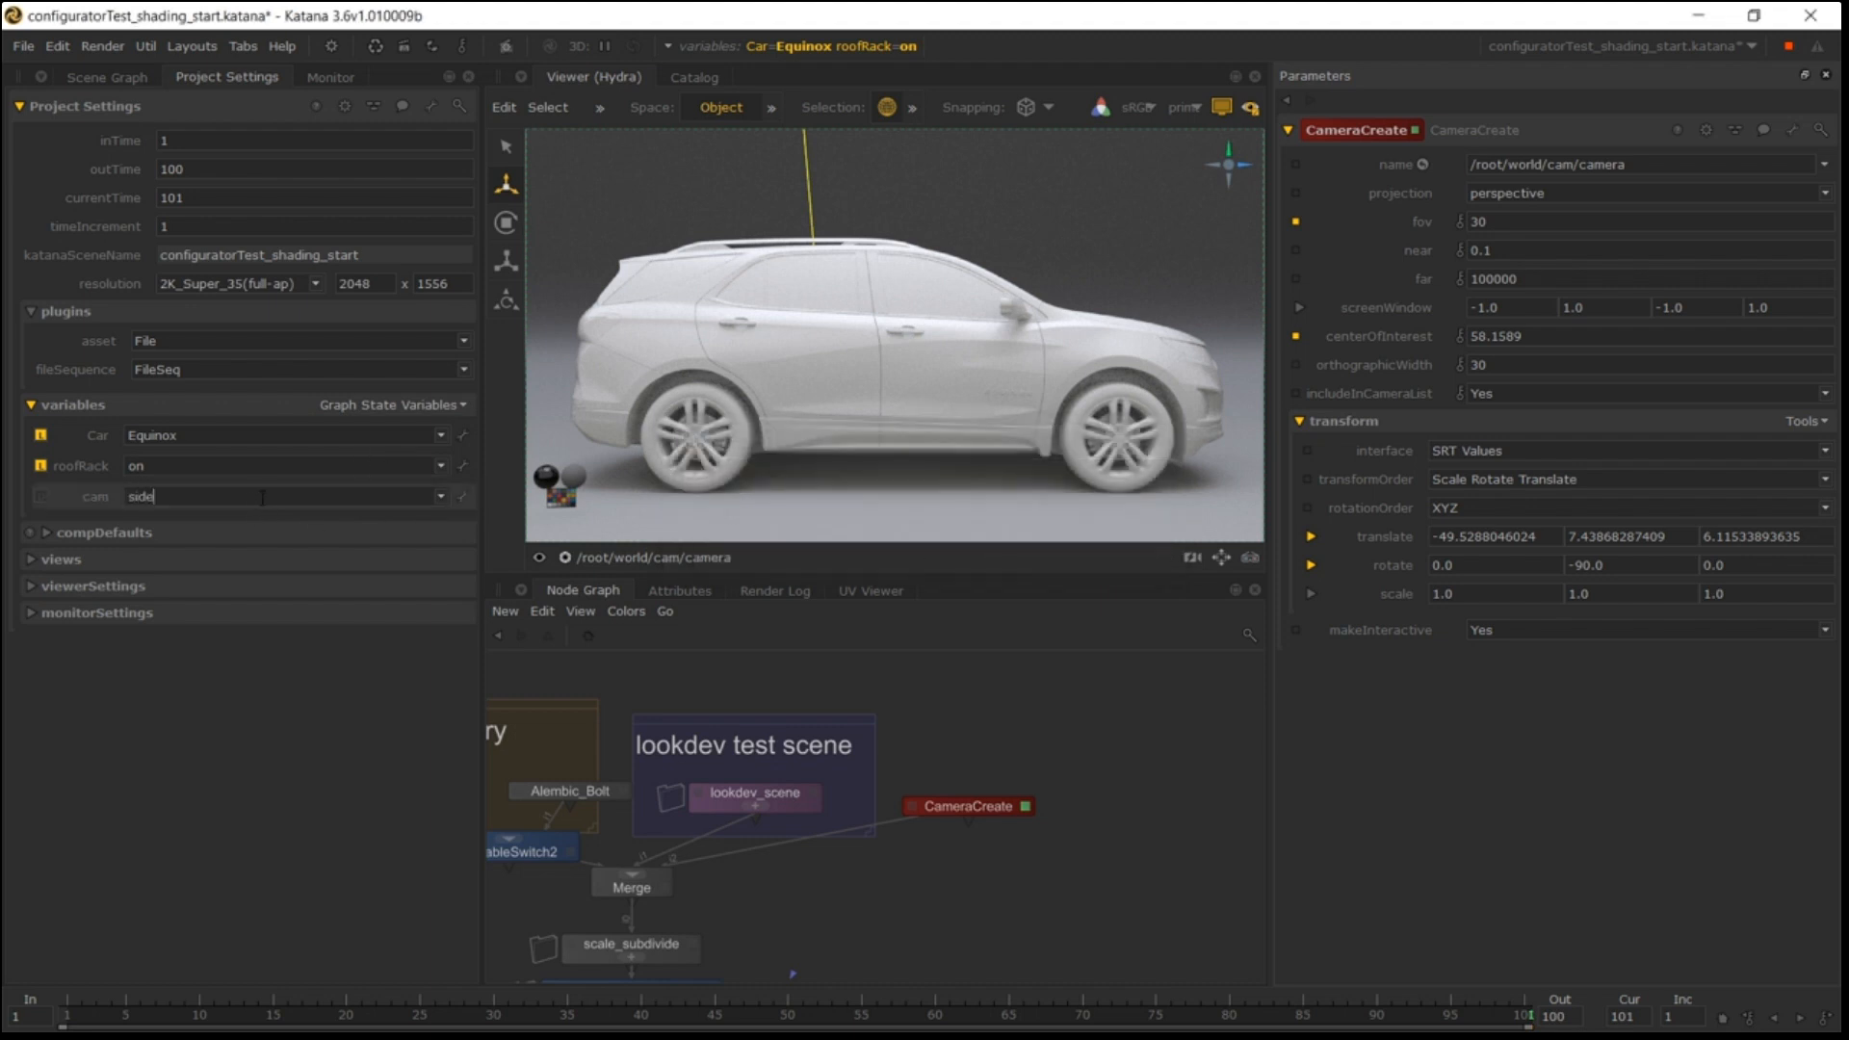
{"action": "key", "text": "Return"}
{"action": "double_click", "coordinate": [262, 497]}
{"action": "type", "text": "front"}
{"action": "key", "text": "Return"}
{"action": "double_click", "coordinate": [262, 497]}
{"action": "type", "text": "back"}
{"action": "key", "text": "Return"}
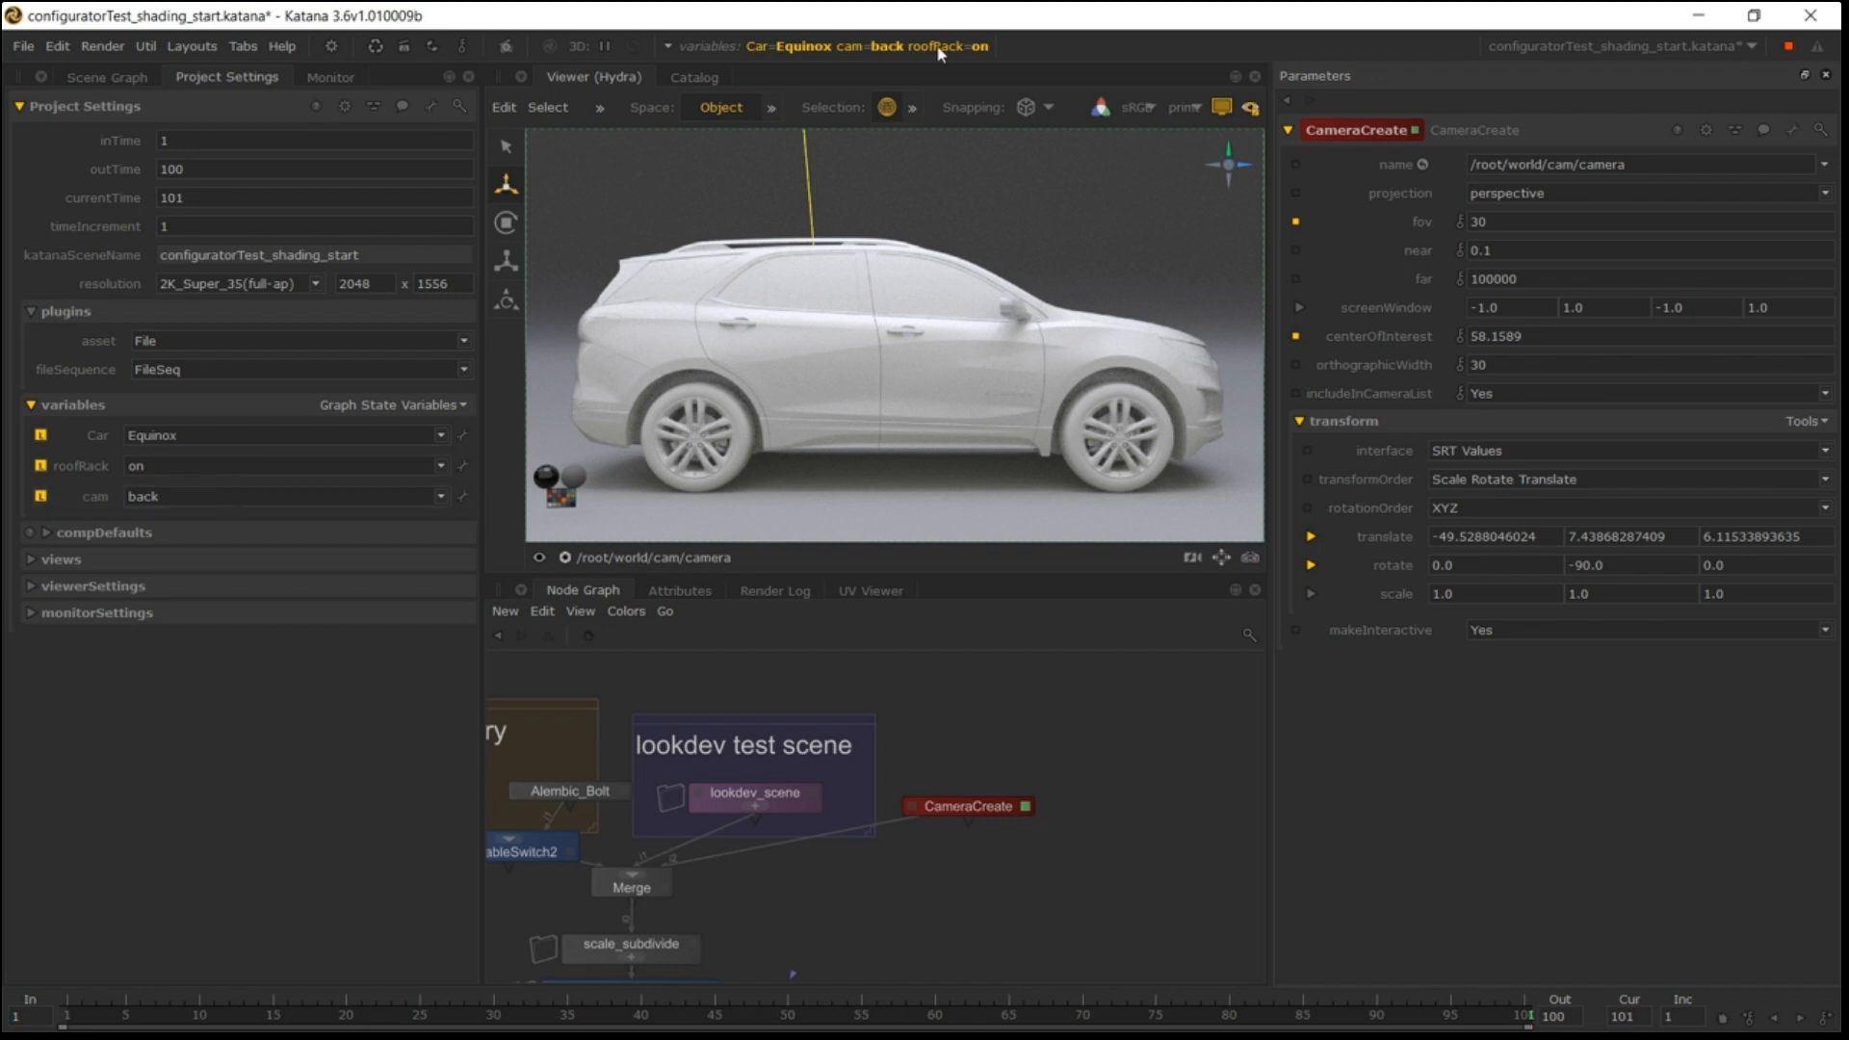
{"action": "left_click", "coordinate": [702, 45]}
{"action": "left_click", "coordinate": [807, 147]}
{"action": "left_click", "coordinate": [801, 169]}
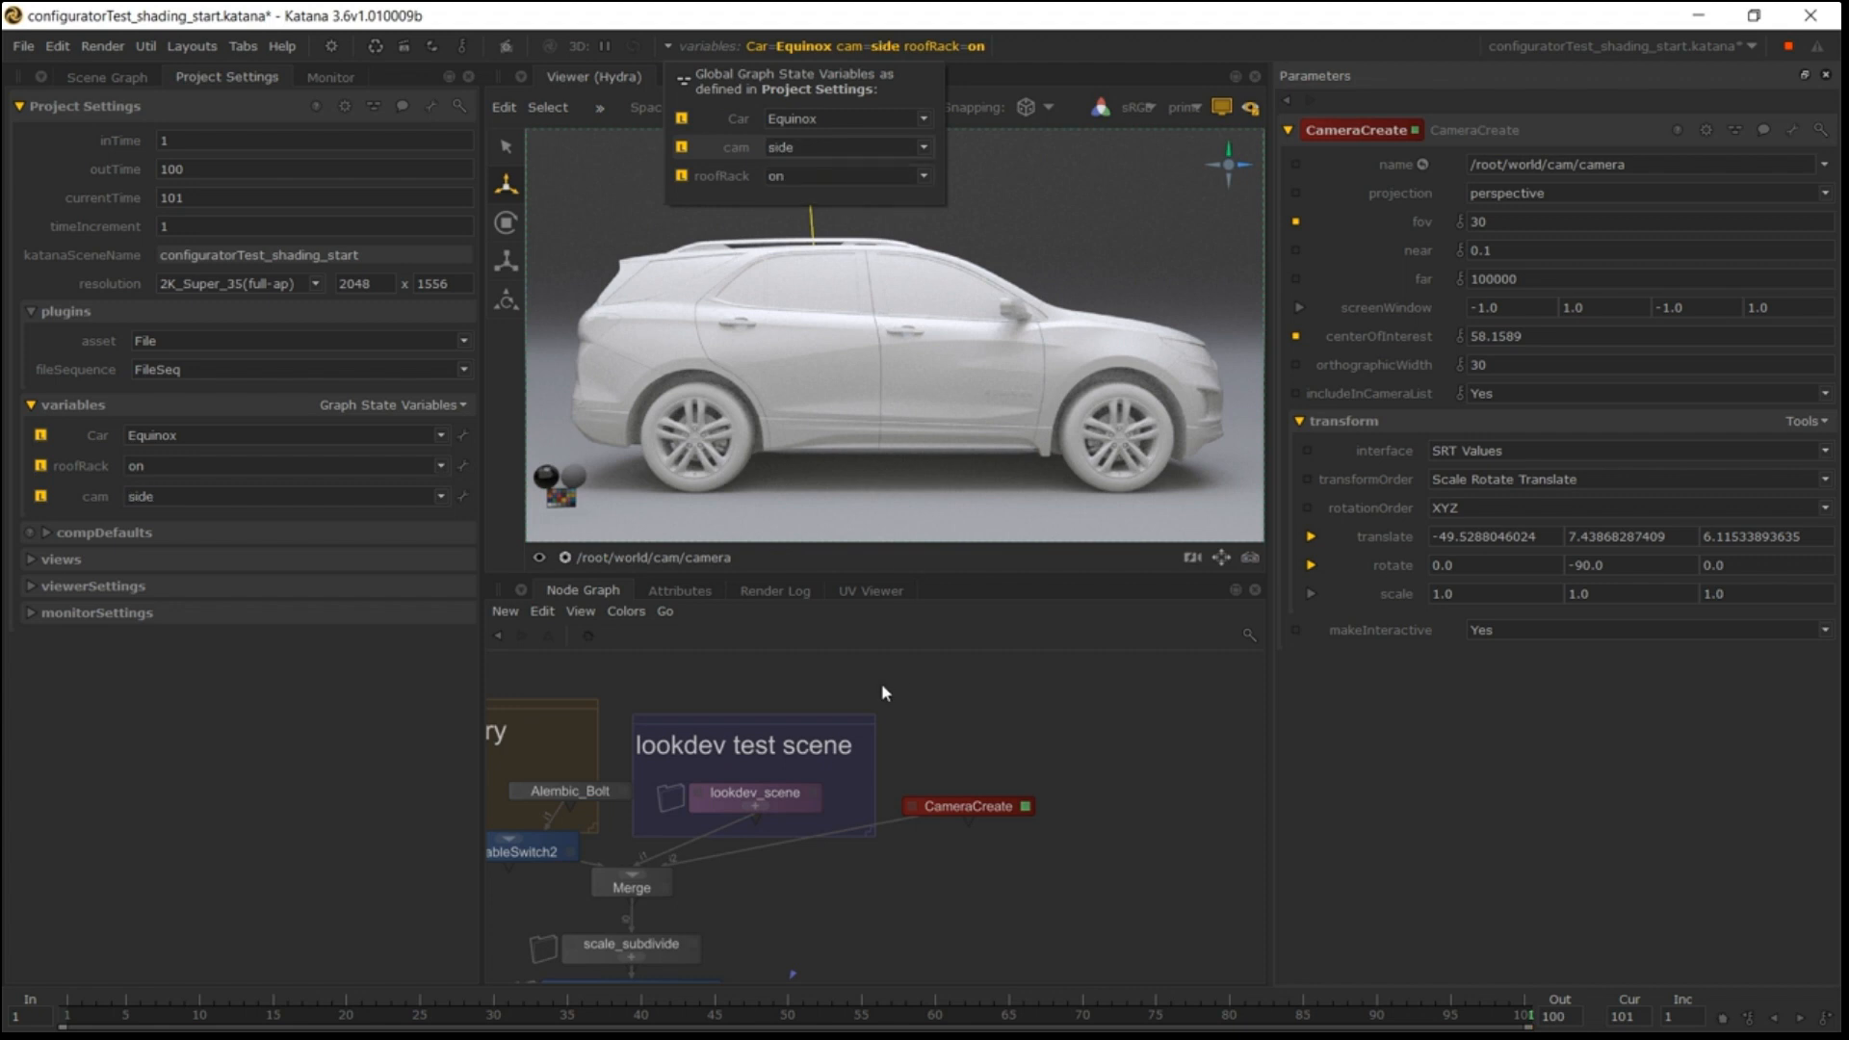
Rename the CameraCreate node's scene location to /root/world/cam/camera_side.
{"action": "left_click", "coordinate": [1658, 164]}
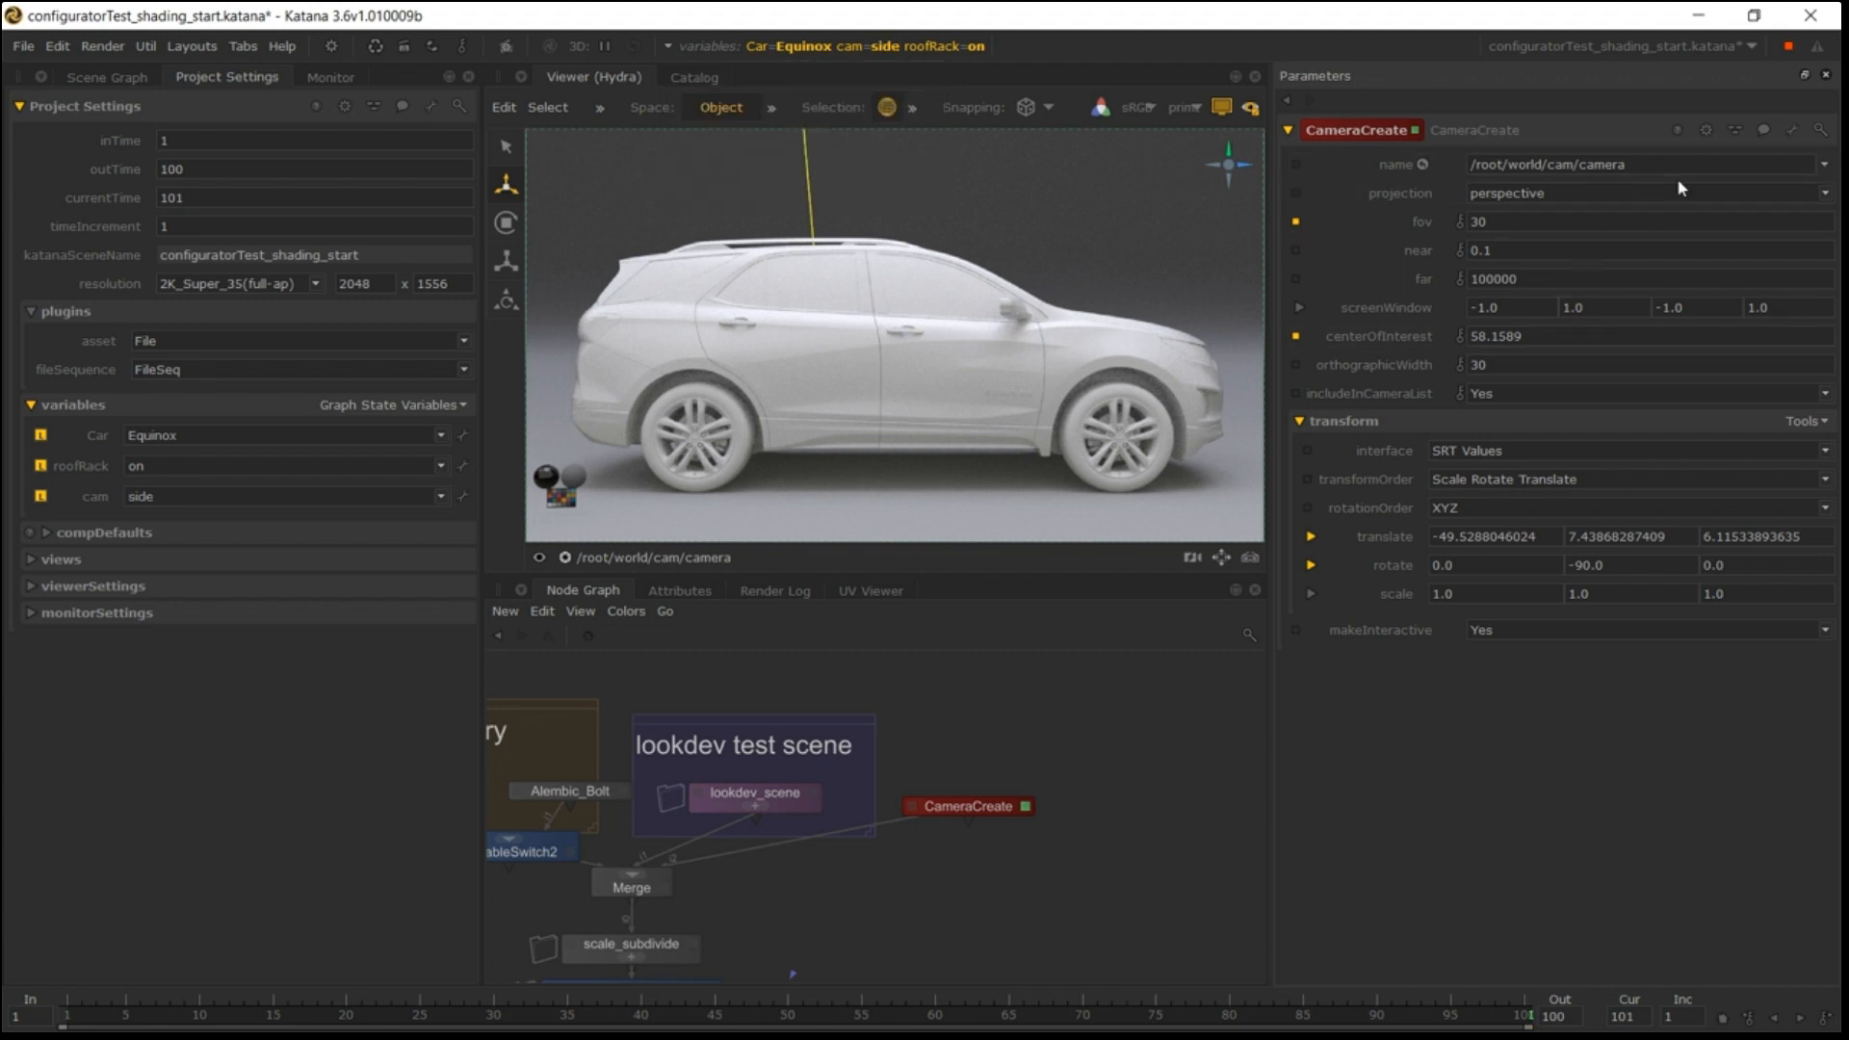
{"action": "type", "text": "_side"}
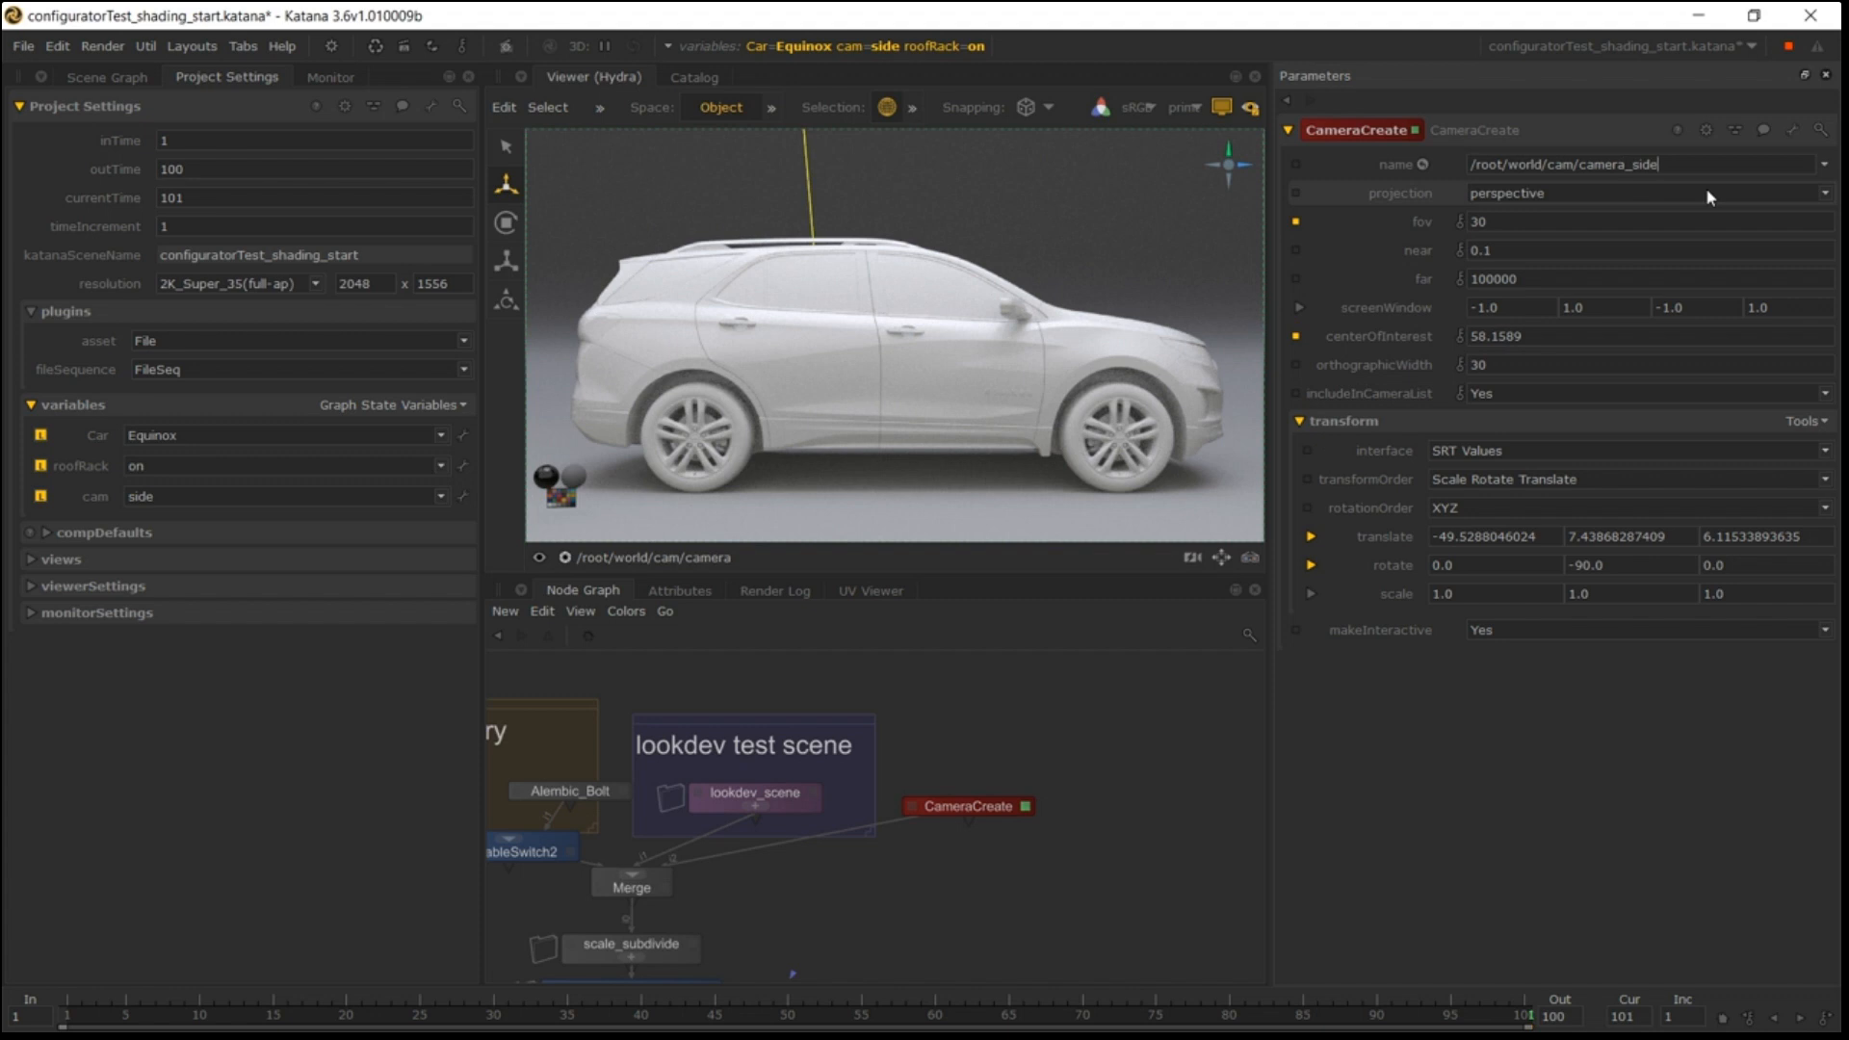
{"action": "left_click", "coordinate": [1141, 732]}
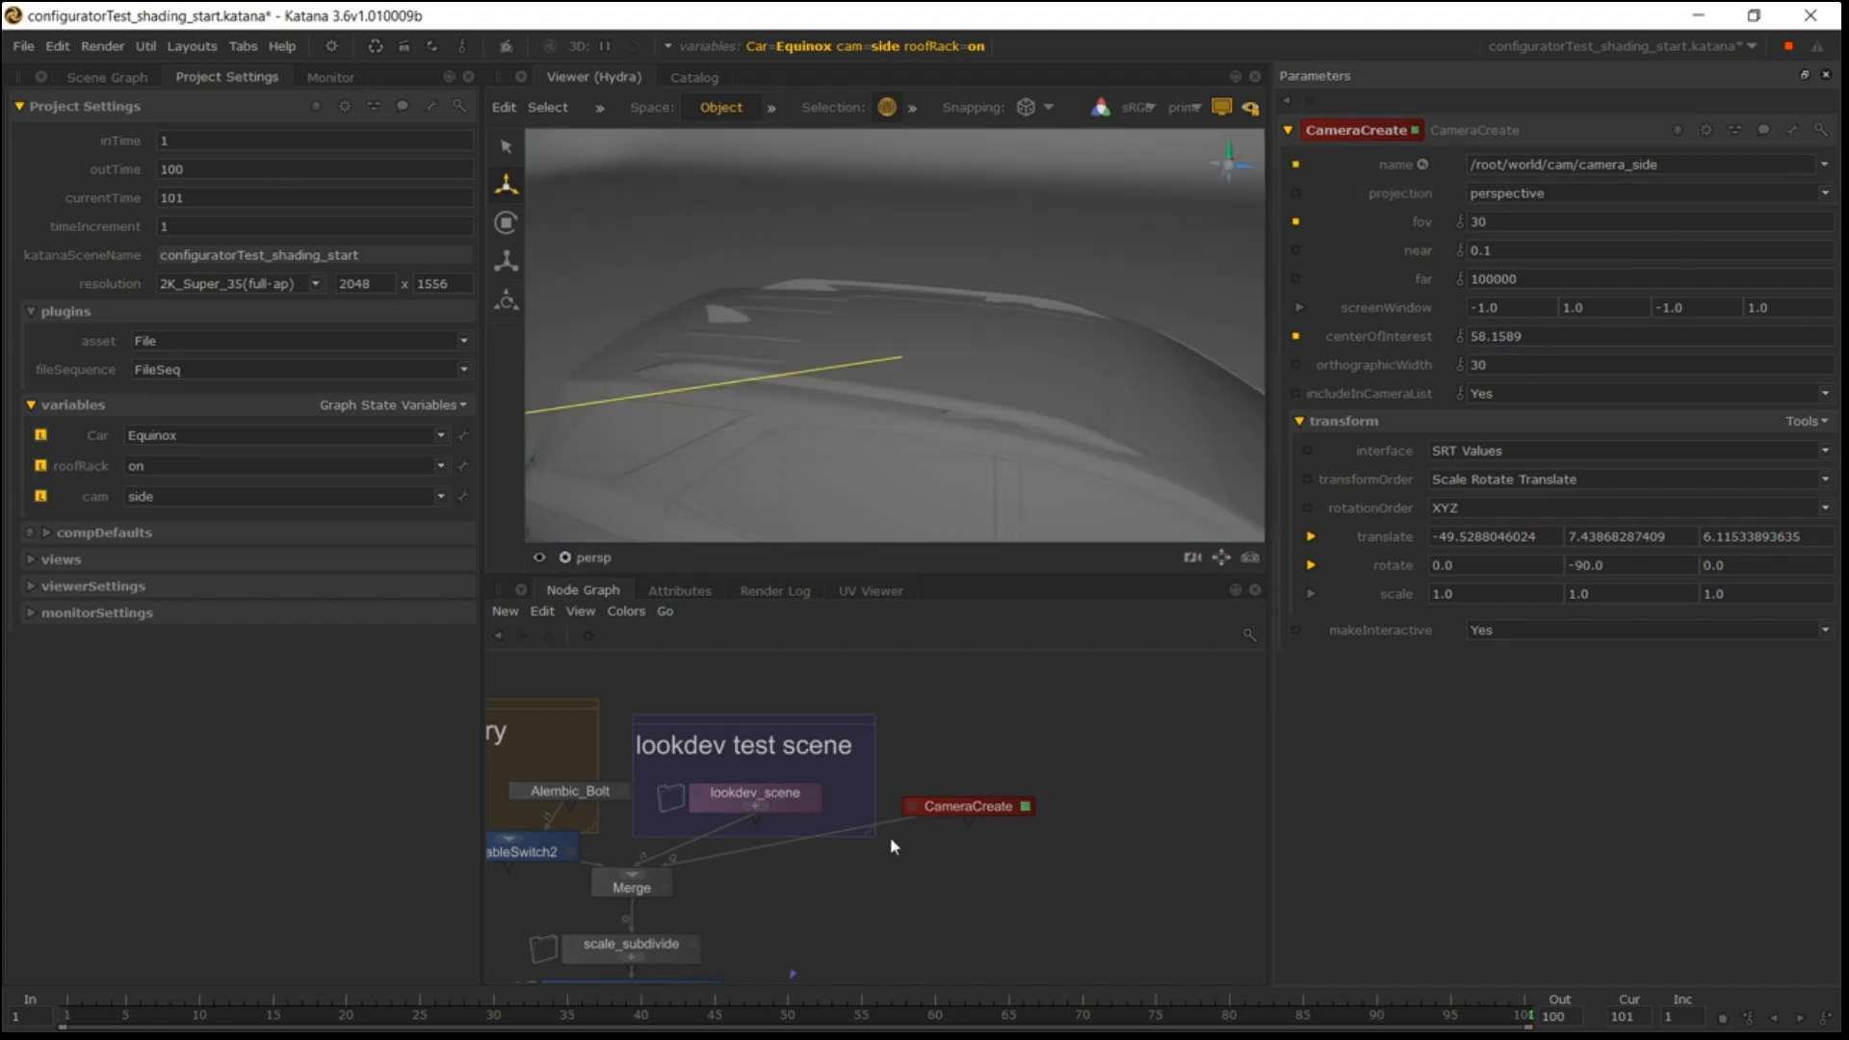
Drive the cameraName of RenderSettings1 with the expression '/root/world/cam/camera_' + project.variables.cam.value.
{"action": "middle_click_drag", "start_coordinate": [889, 835], "coordinate": [960, 632]}
{"action": "middle_click_drag", "start_coordinate": [851, 863], "coordinate": [924, 655]}
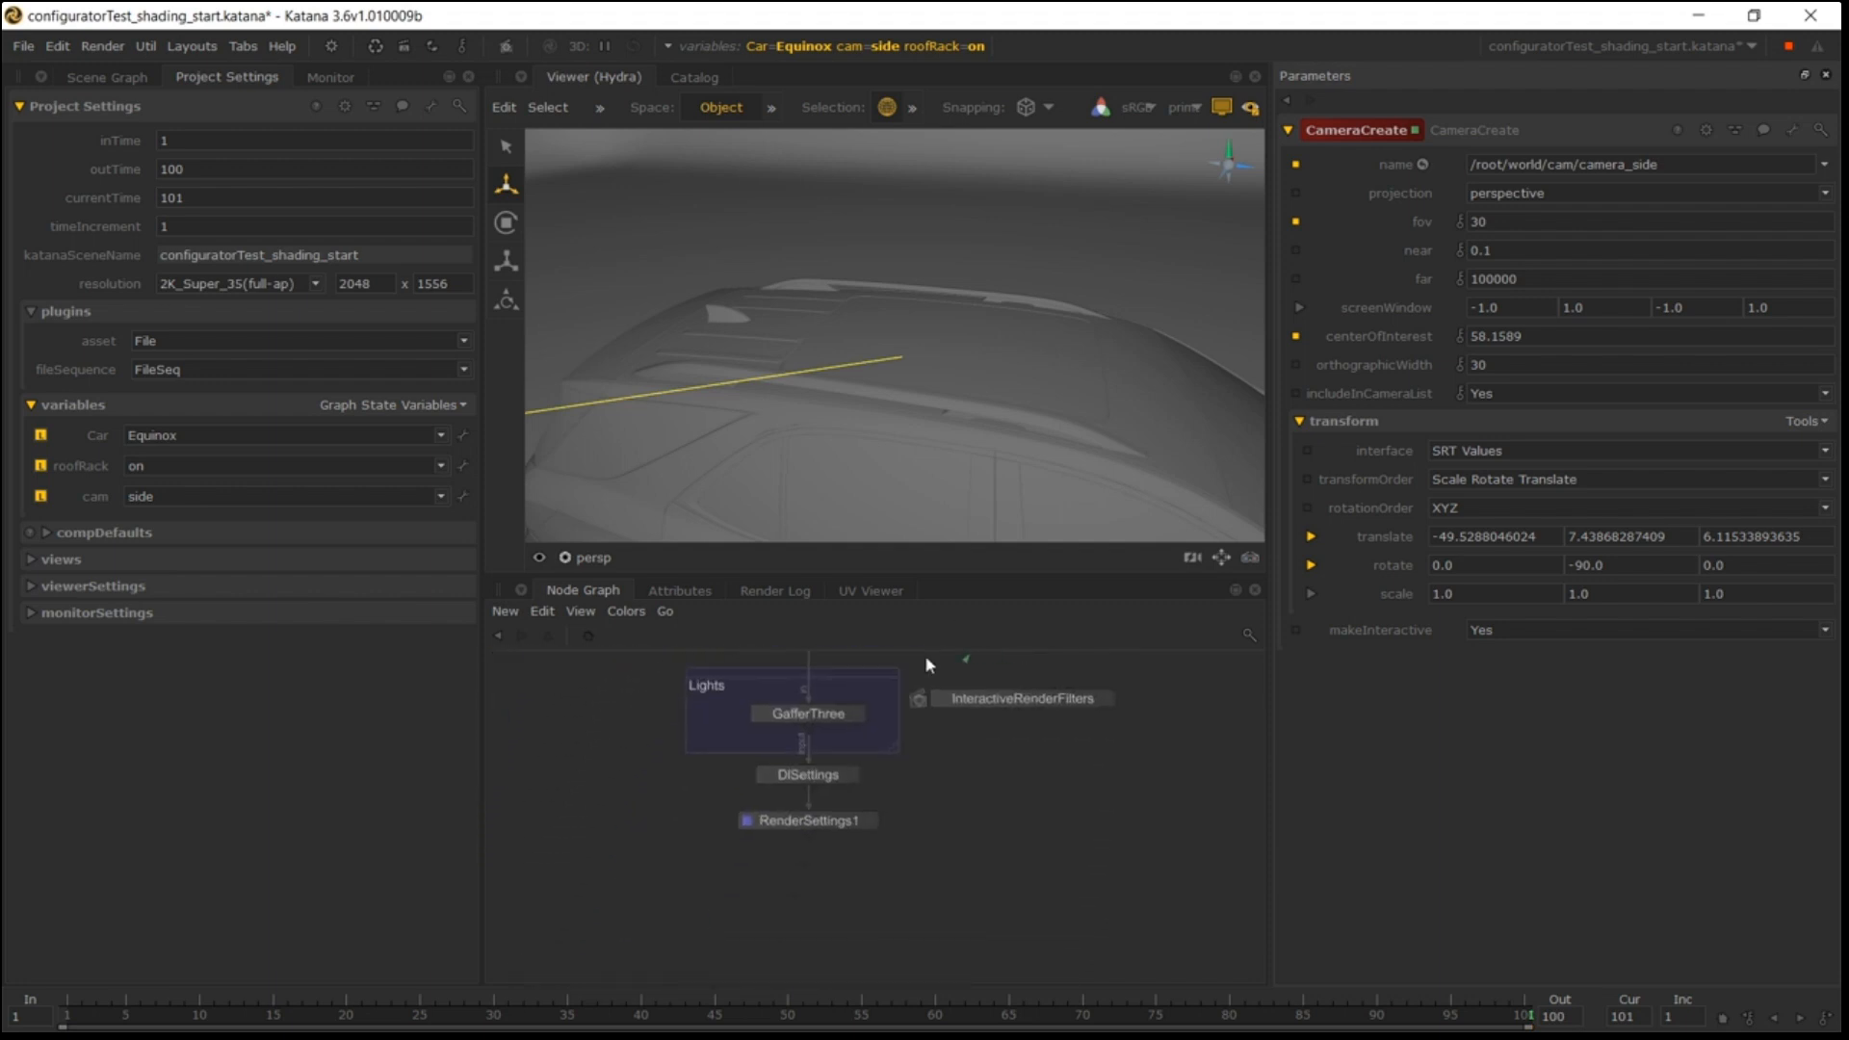
{"action": "left_click", "coordinate": [859, 821]}
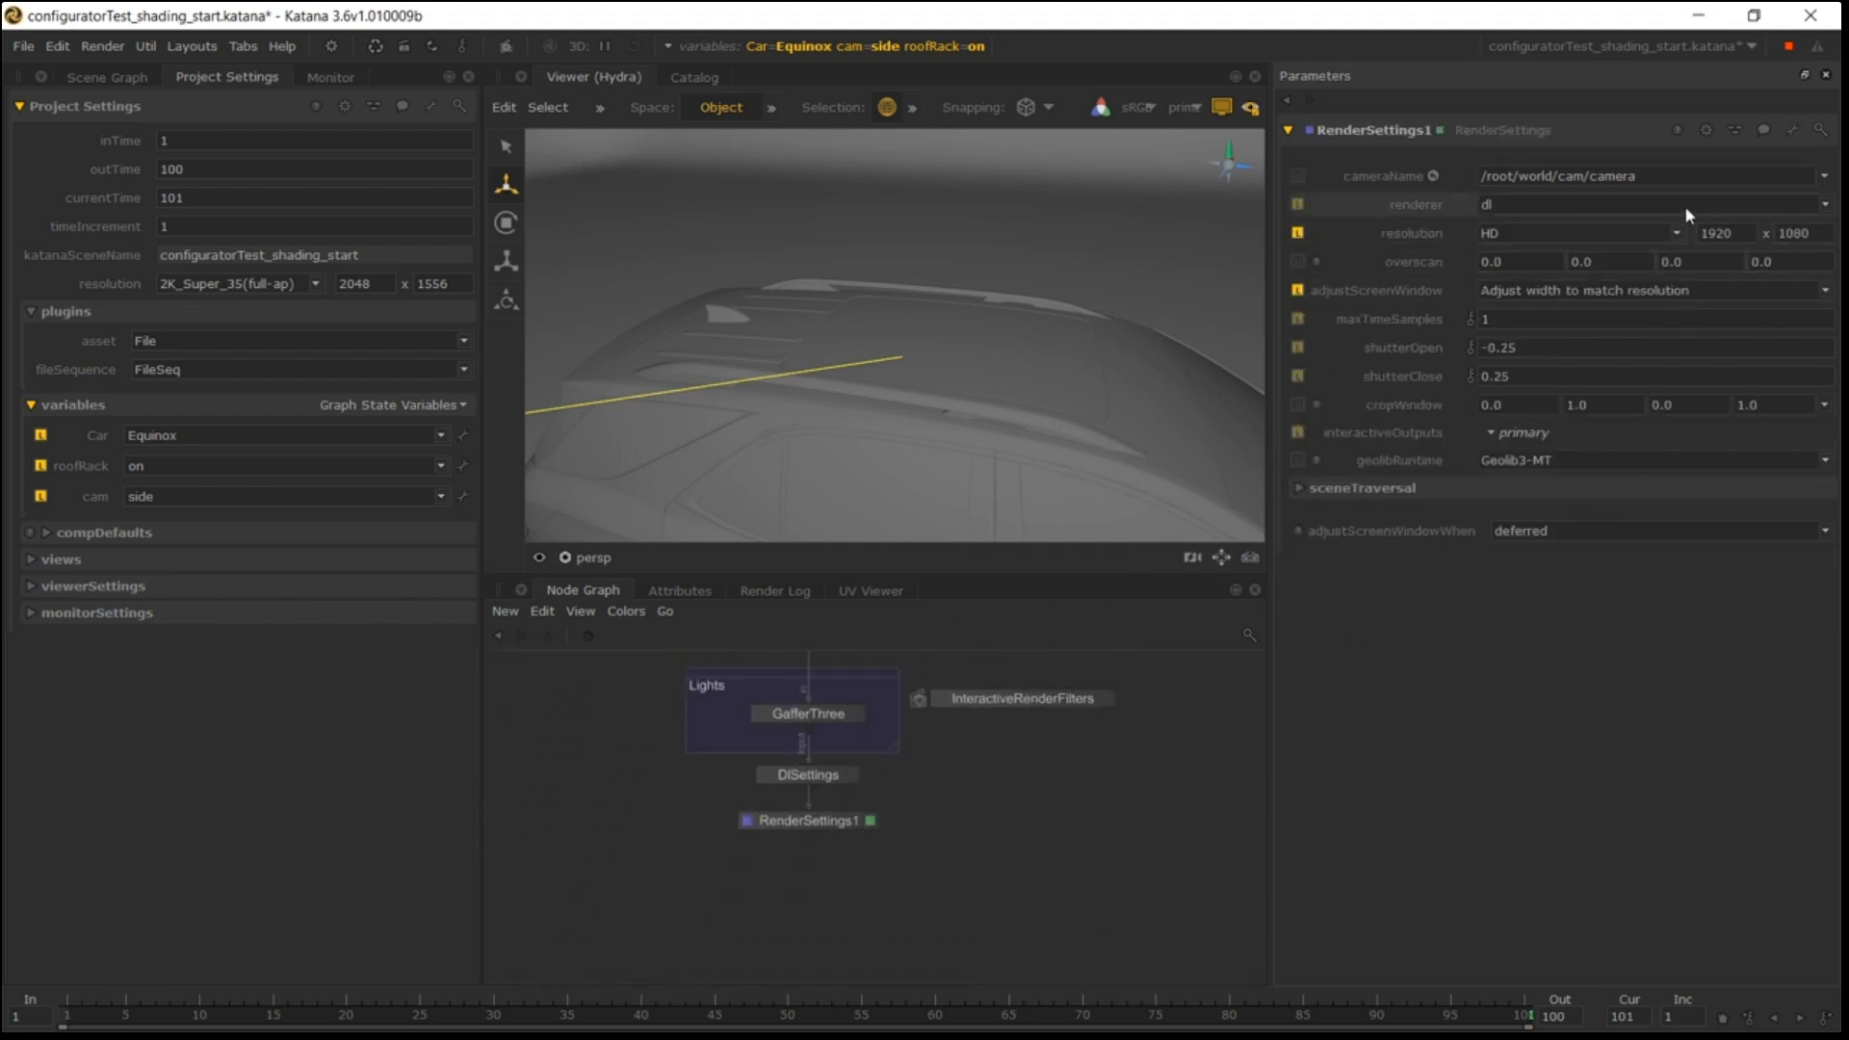
{"action": "right_click", "coordinate": [1608, 178]}
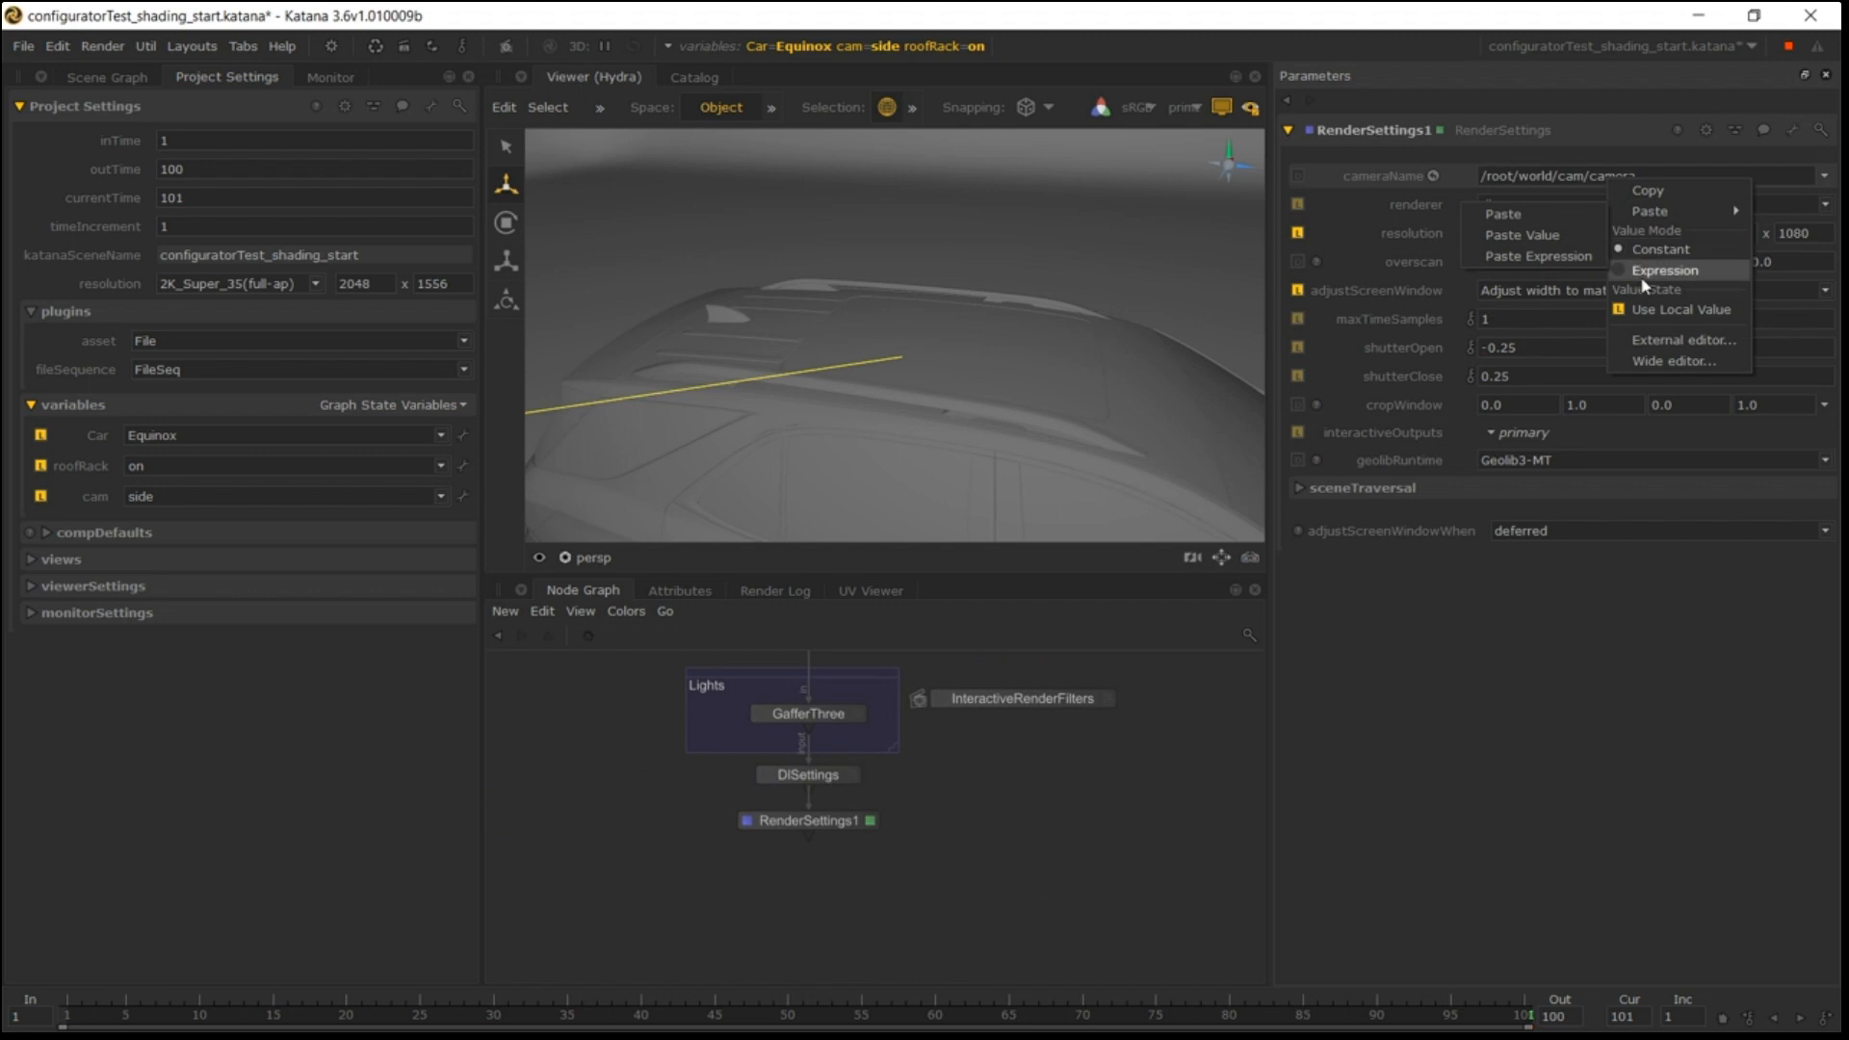
{"action": "left_click", "coordinate": [1644, 272]}
{"action": "left_click", "coordinate": [1471, 176]}
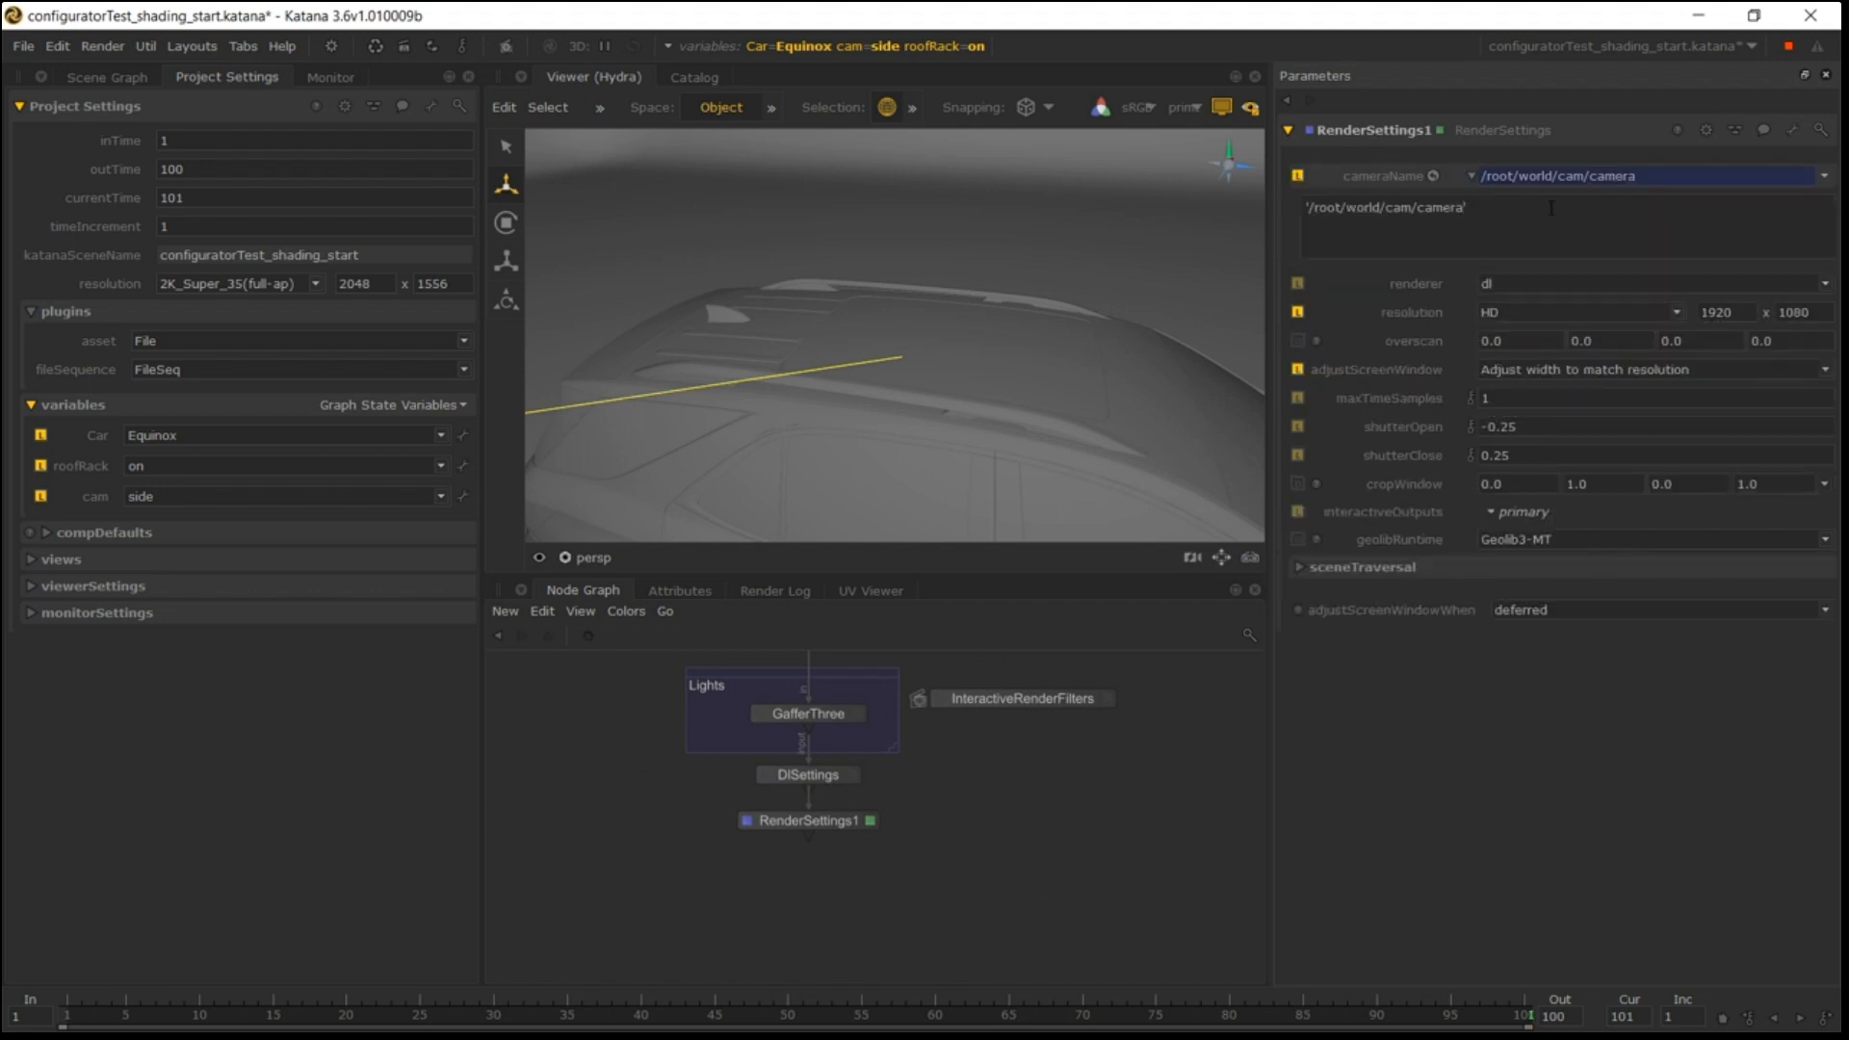
{"action": "type", "text": "_"}
{"action": "type", "text": "{"}
{"action": "type", "text": " +"}
{"action": "type", "text": " project."}
{"action": "type", "text": "variables"}
{"action": "type", "text": ".cam."}
{"action": "type", "text": "value"}
{"action": "key", "text": "Return"}
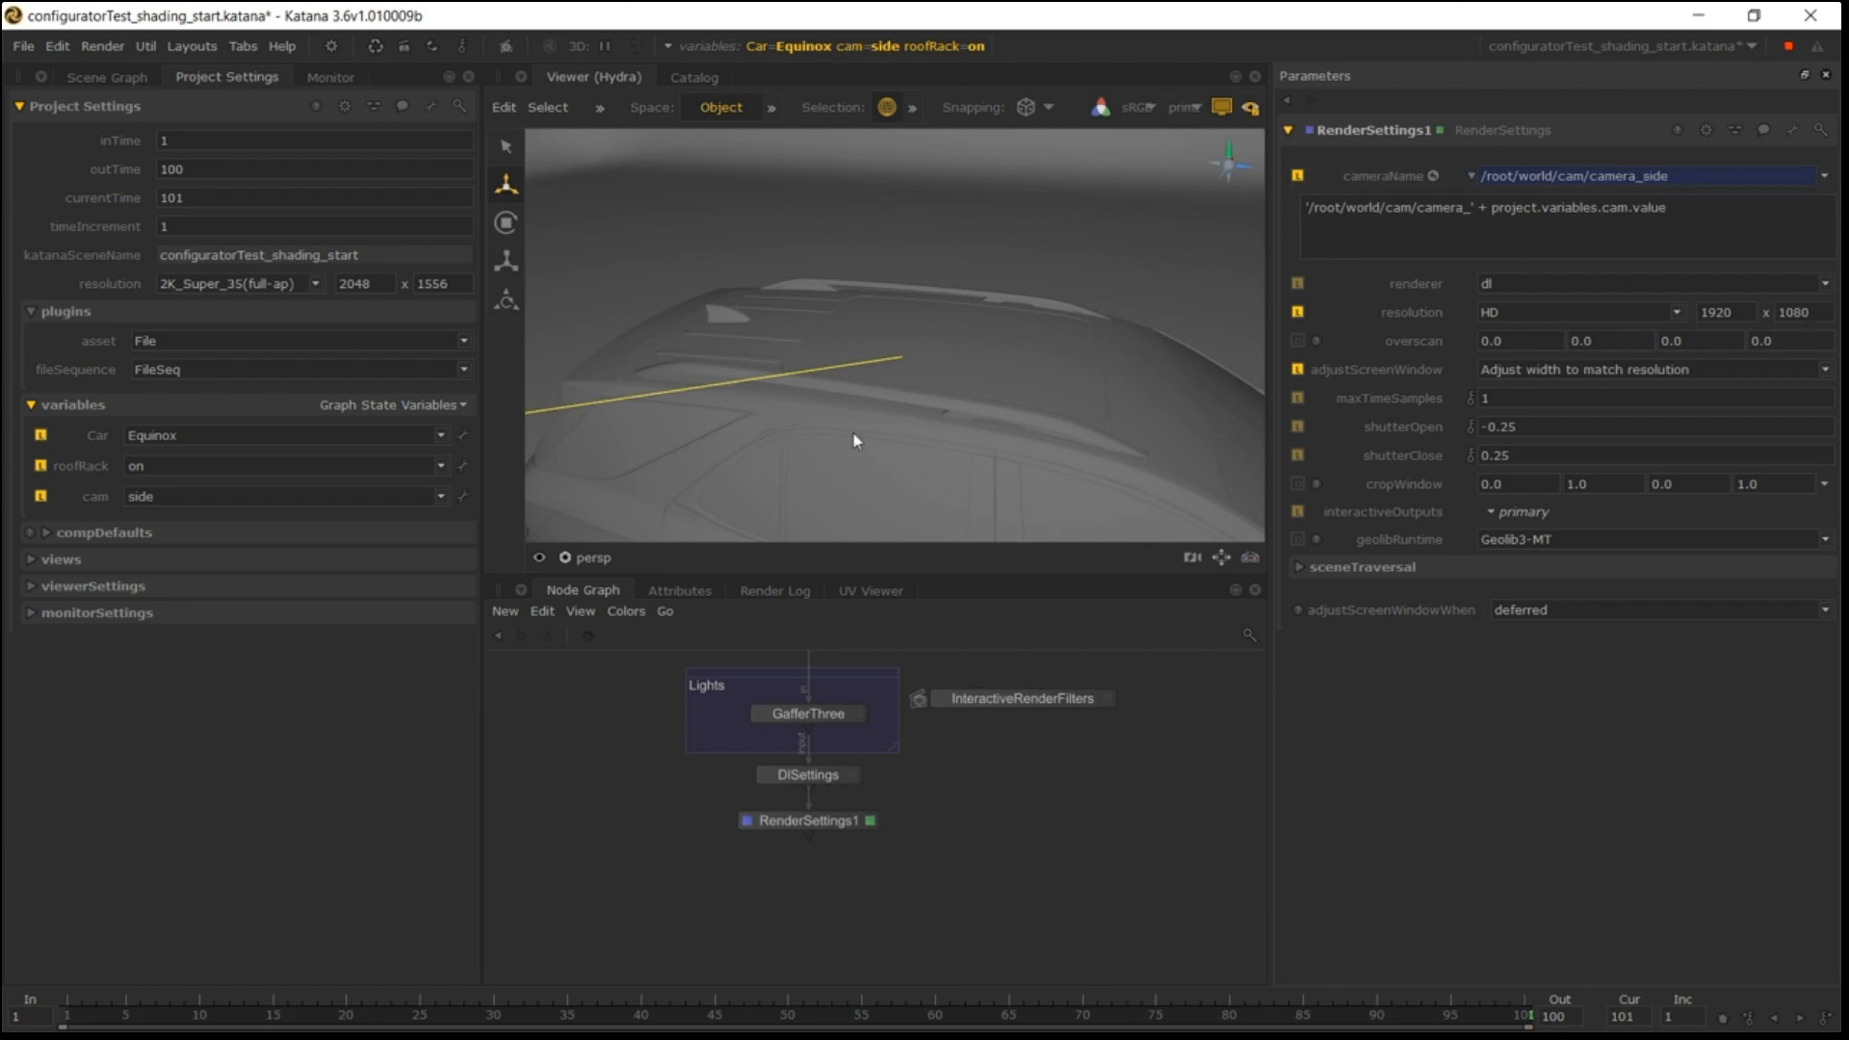
Switch the viewer from the persp view to the render camera.
{"action": "left_click", "coordinate": [577, 557]}
{"action": "left_click", "coordinate": [635, 690]}
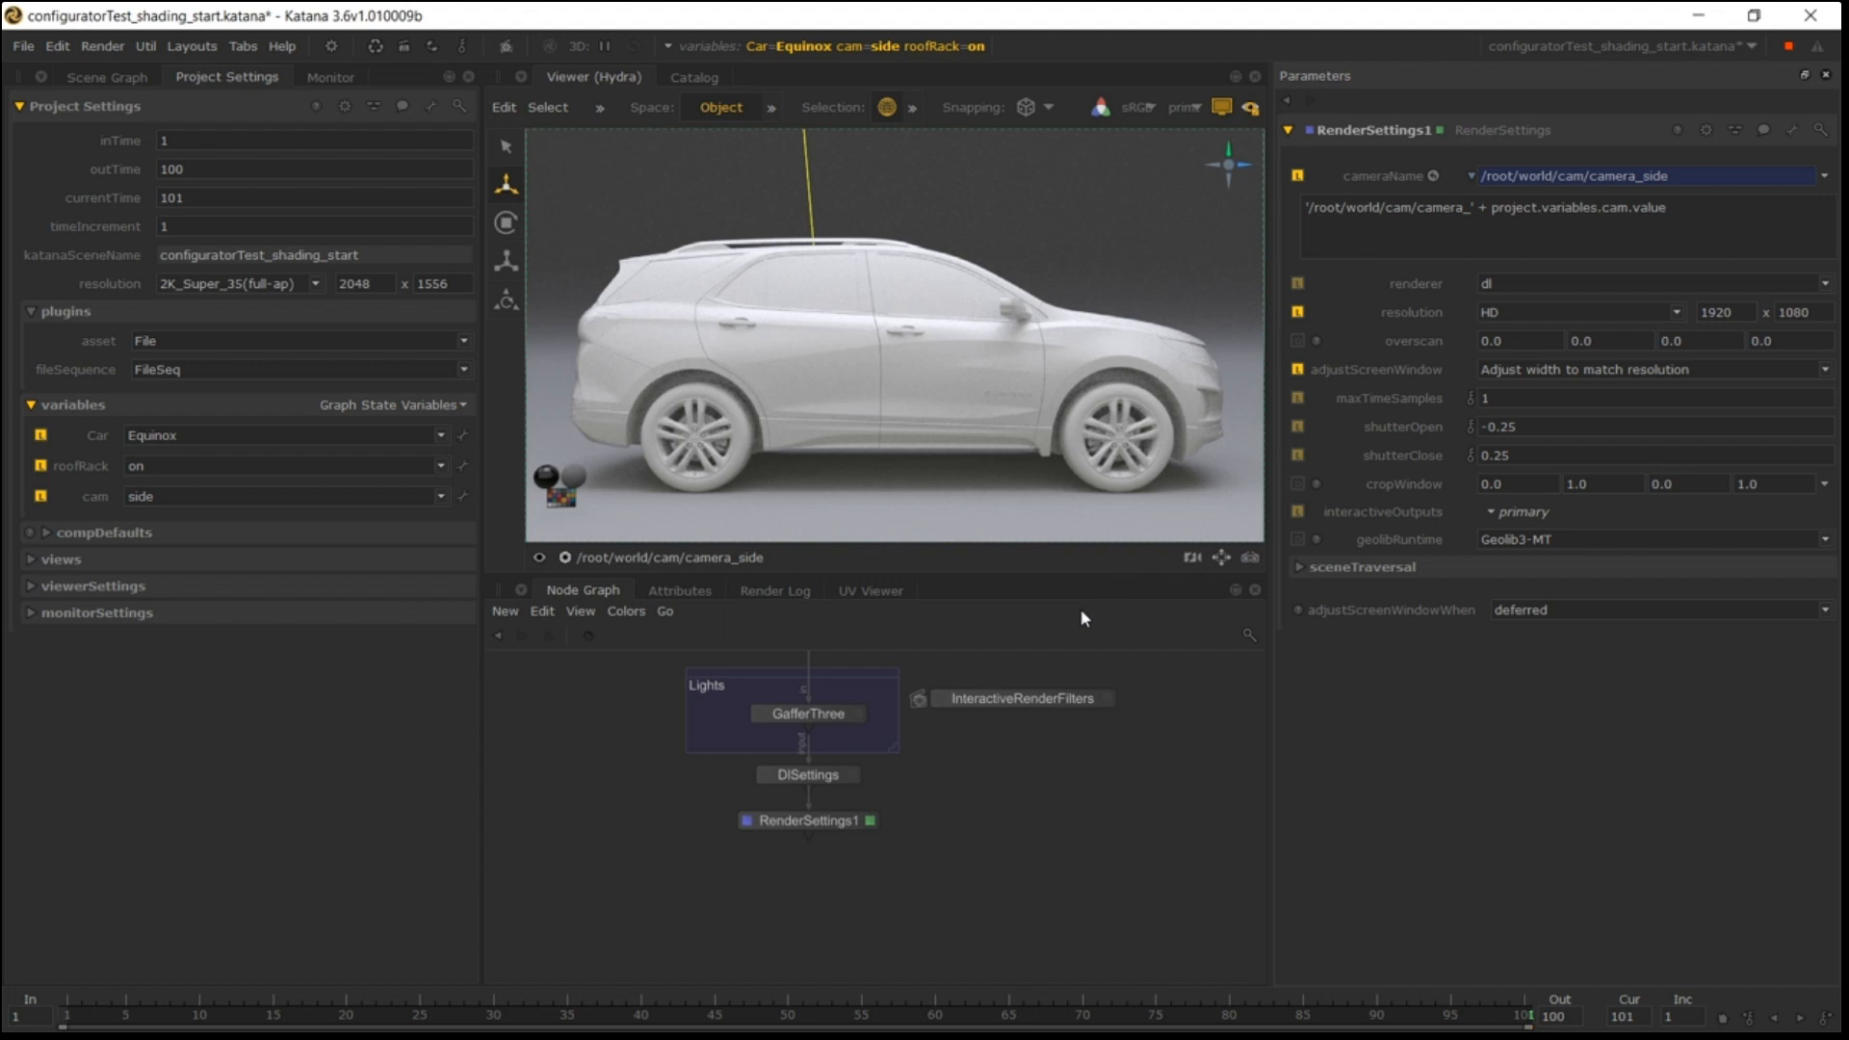
Rename the CameraCreate node in the node graph as CameraCreate_side.
{"action": "scroll", "coordinate": [1011, 801], "scroll_direction": "down", "scroll_amount": 4}
{"action": "middle_click_drag", "start_coordinate": [1006, 809], "coordinate": [947, 1001]}
{"action": "scroll", "coordinate": [1065, 776], "scroll_direction": "up", "scroll_amount": 3}
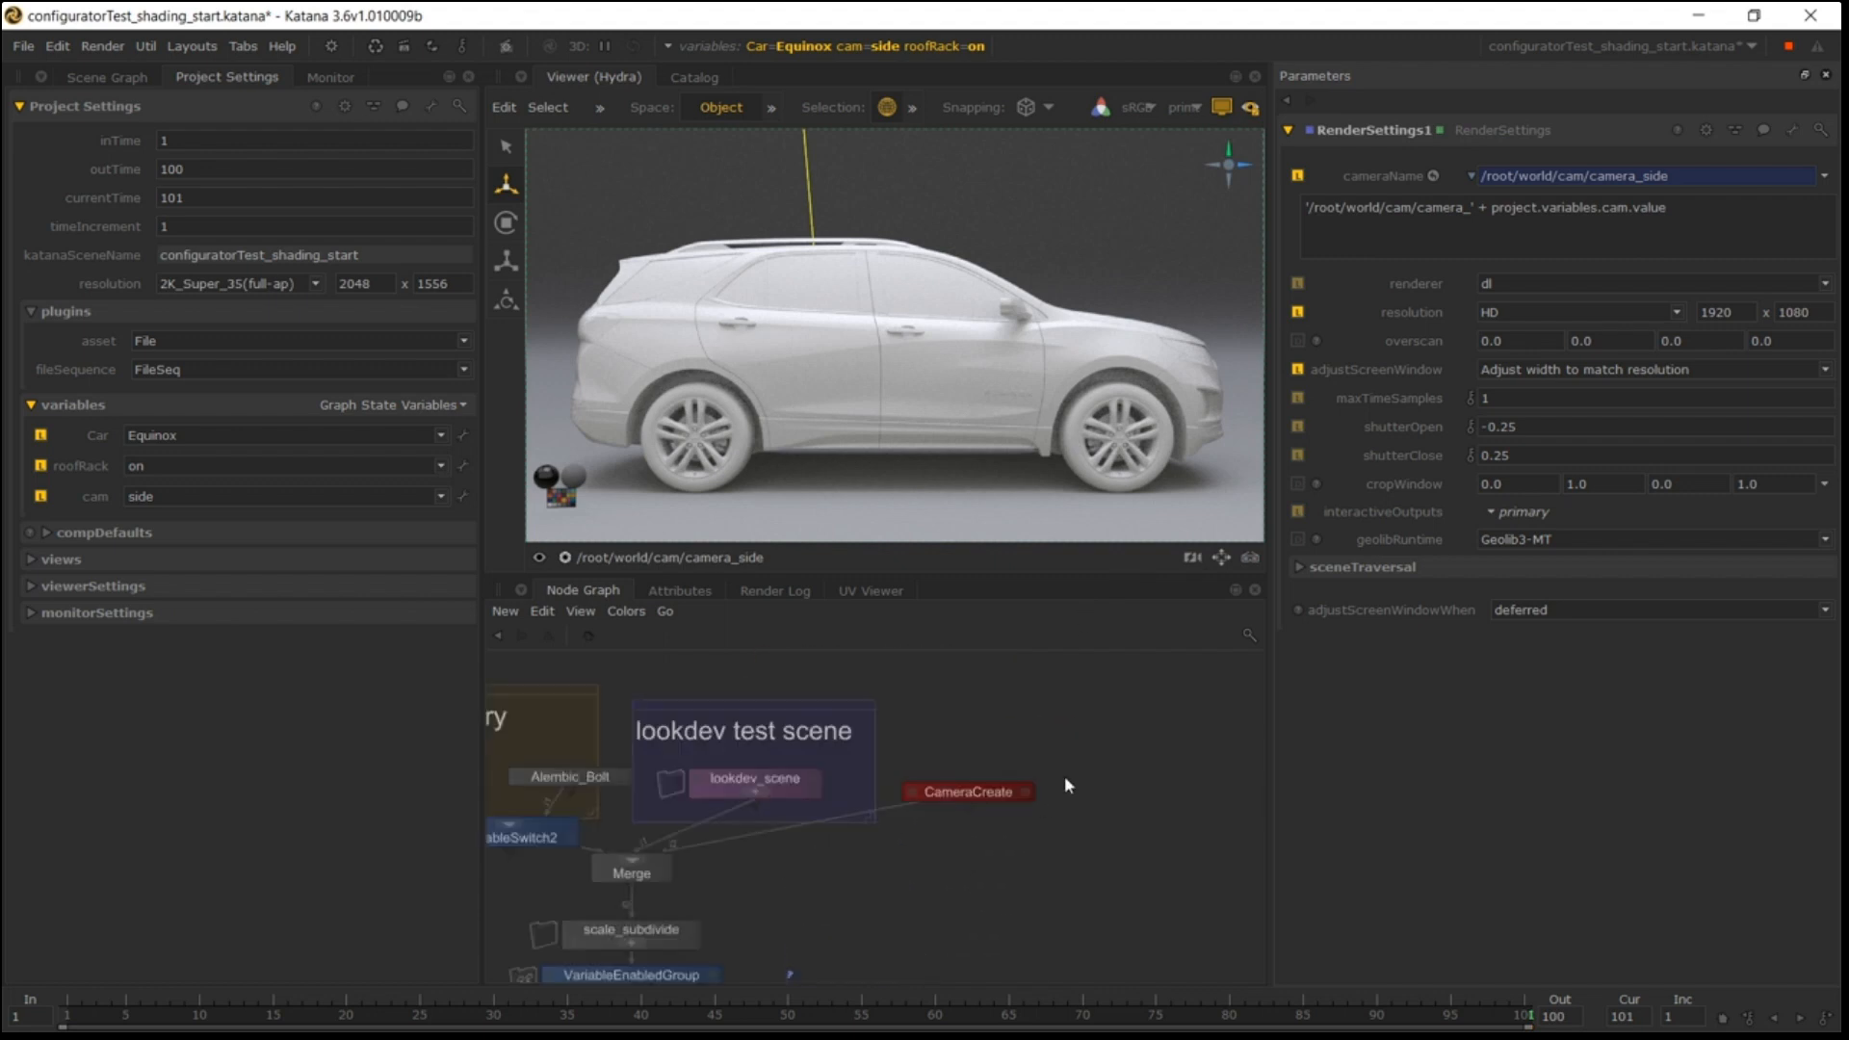
{"action": "middle_click_drag", "start_coordinate": [1064, 776], "coordinate": [996, 738]}
{"action": "left_click_drag", "start_coordinate": [937, 760], "coordinate": [937, 746]}
{"action": "key", "text": "n"}
{"action": "key", "text": "Right"}
{"action": "type", "text": "_side"}
{"action": "key", "text": "Return"}
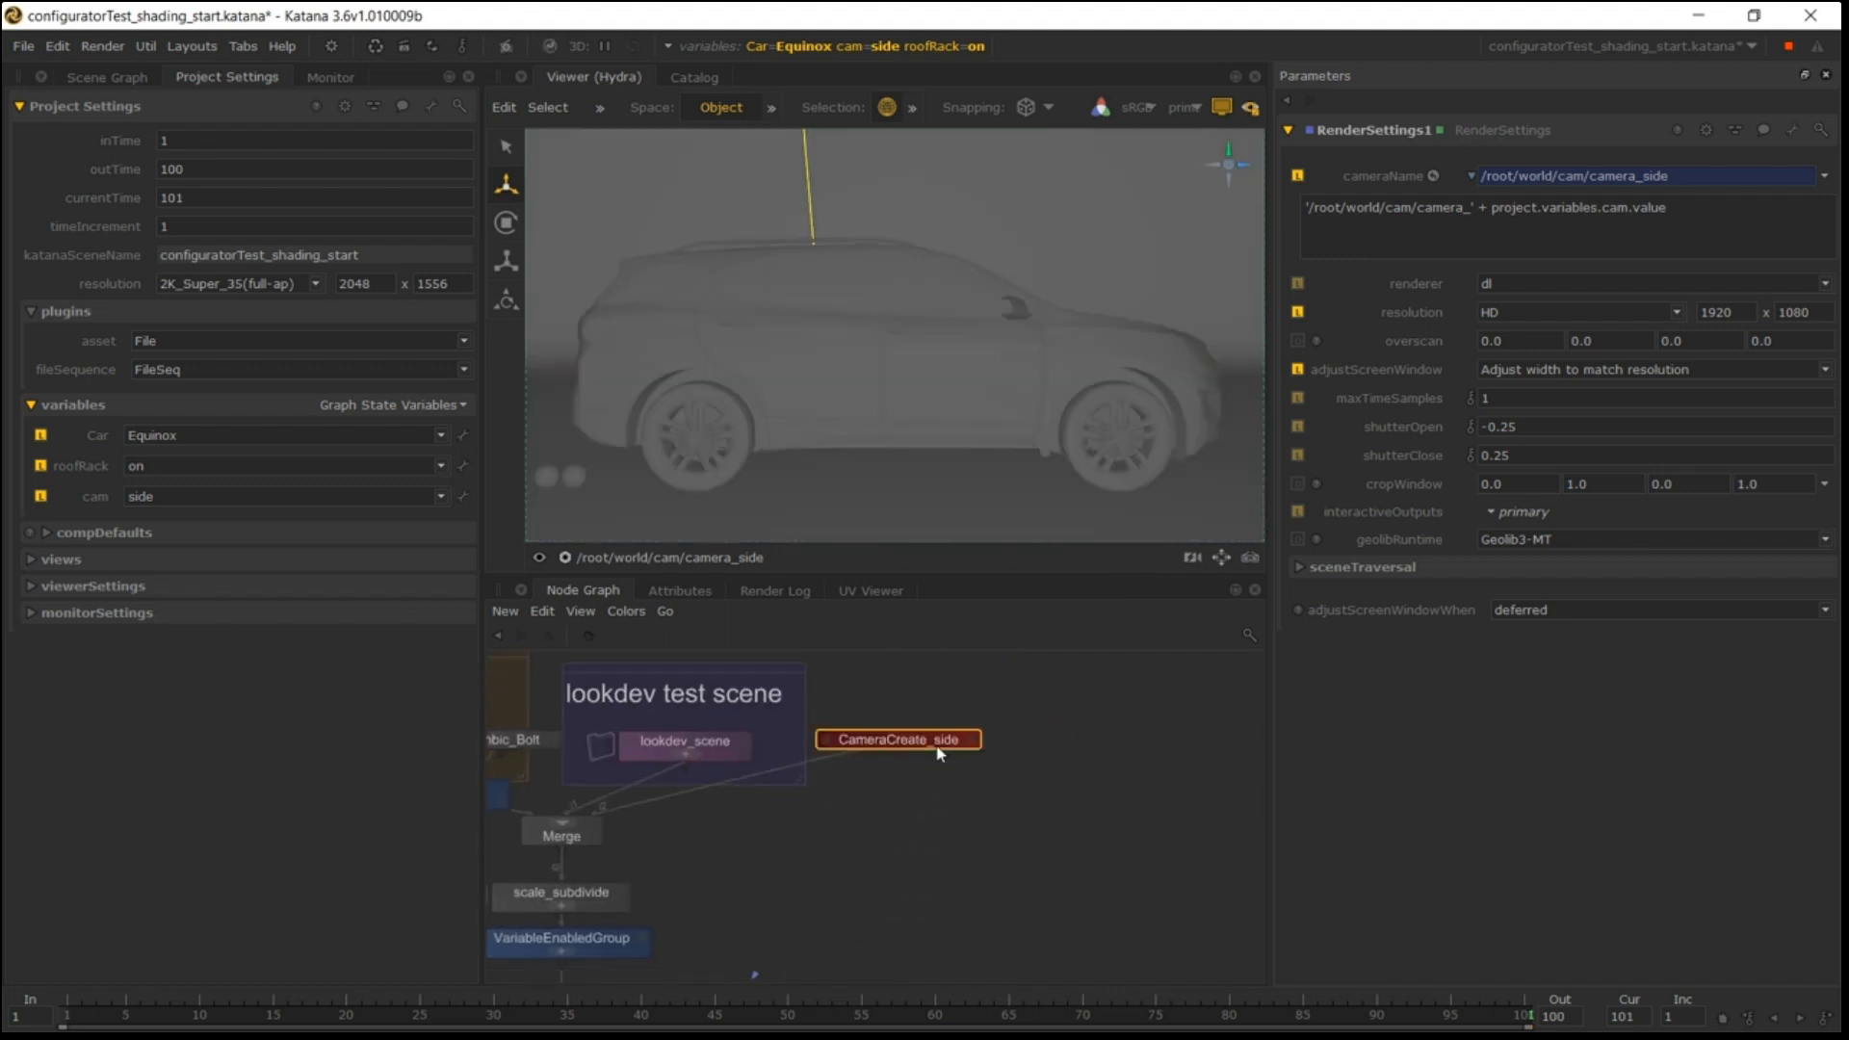
Make two copies of the CameraCreate_side node and place them beside the original.
{"action": "key", "text": "ctrl+c"}
{"action": "key", "text": "ctrl+v"}
{"action": "left_click", "coordinate": [968, 773]}
{"action": "key", "text": "ctrl+v"}
{"action": "left_click", "coordinate": [1057, 804]}
{"action": "key", "text": "ctrl+v"}
{"action": "left_click", "coordinate": [1096, 822]}
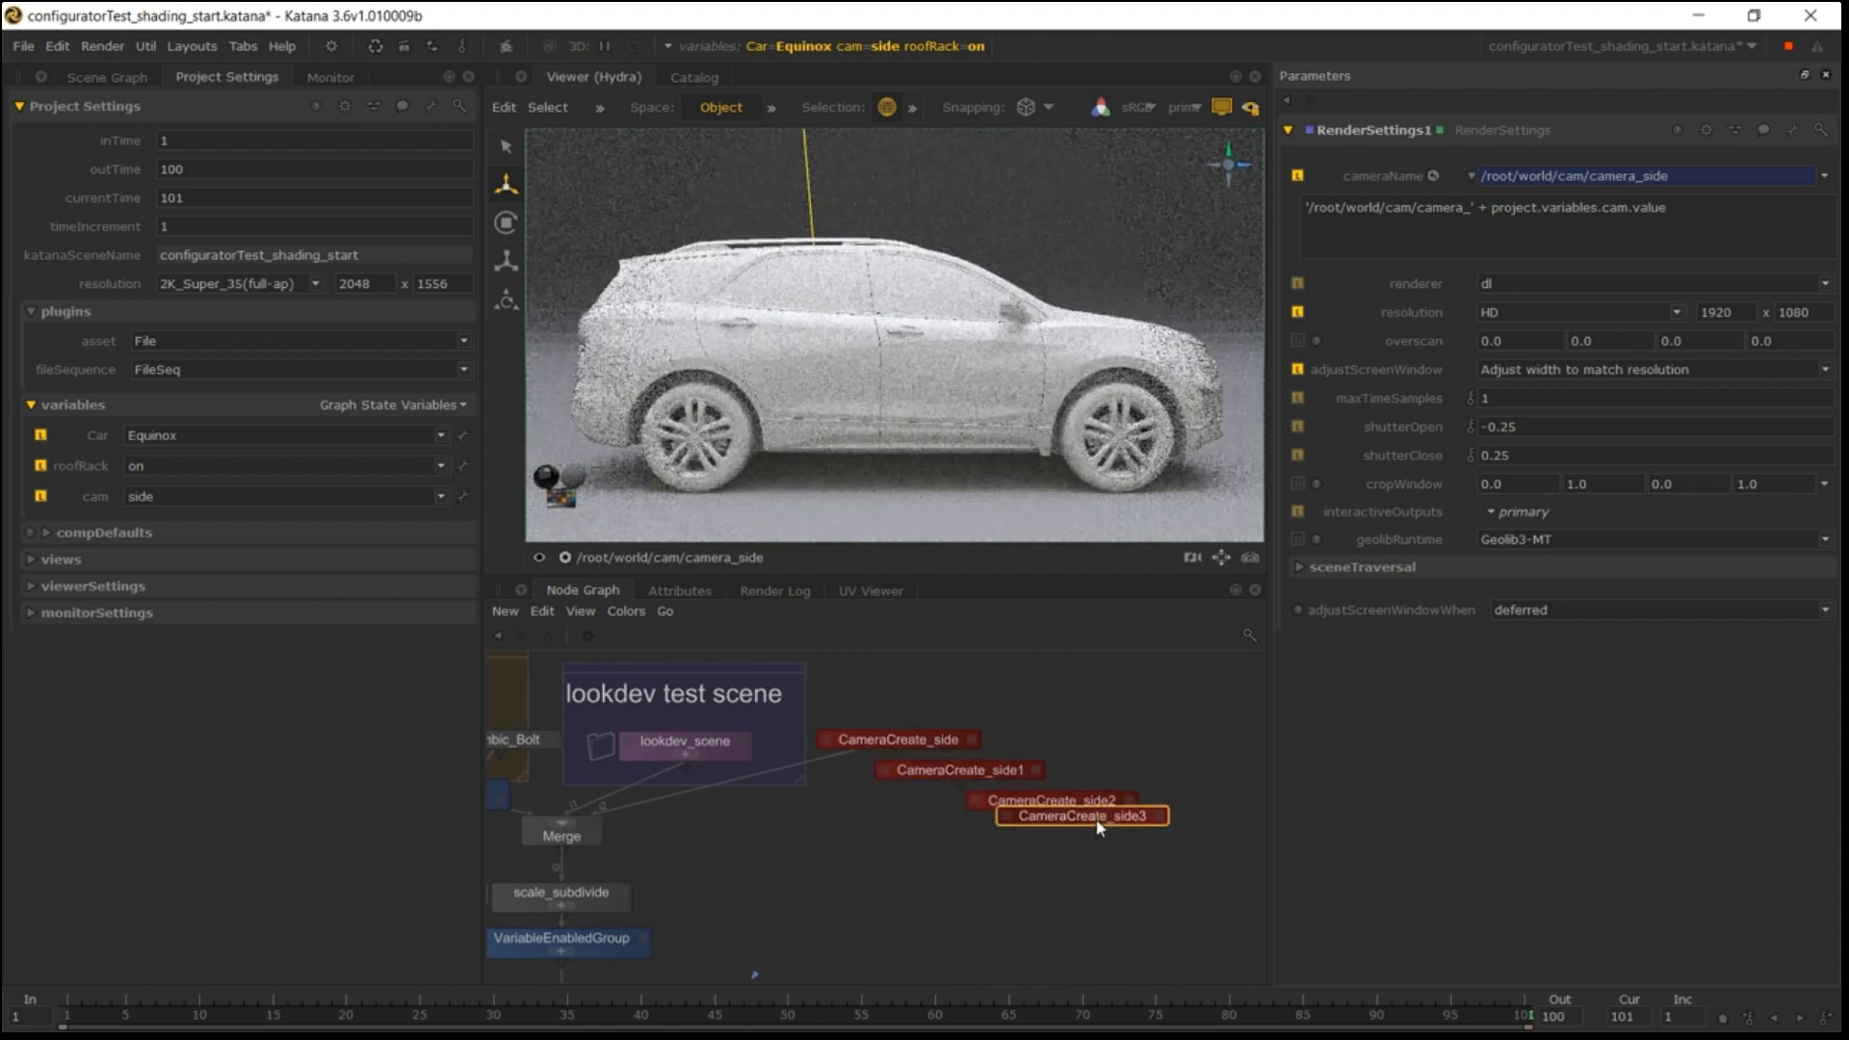
{"action": "key", "text": "Delete"}
Set the camera location name of CameraCreate_side1 to /root/world/cam/camera_front.
{"action": "left_click", "coordinate": [961, 770]}
{"action": "left_click", "coordinate": [1035, 769]}
{"action": "left_click_drag", "start_coordinate": [1632, 164], "coordinate": [1642, 165]}
{"action": "type", "text": "front"}
{"action": "key", "text": "Return"}
Set the camera location name of CameraCreate_side2 to /root/world/cam/camera_back.
{"action": "double_click", "coordinate": [1100, 805]}
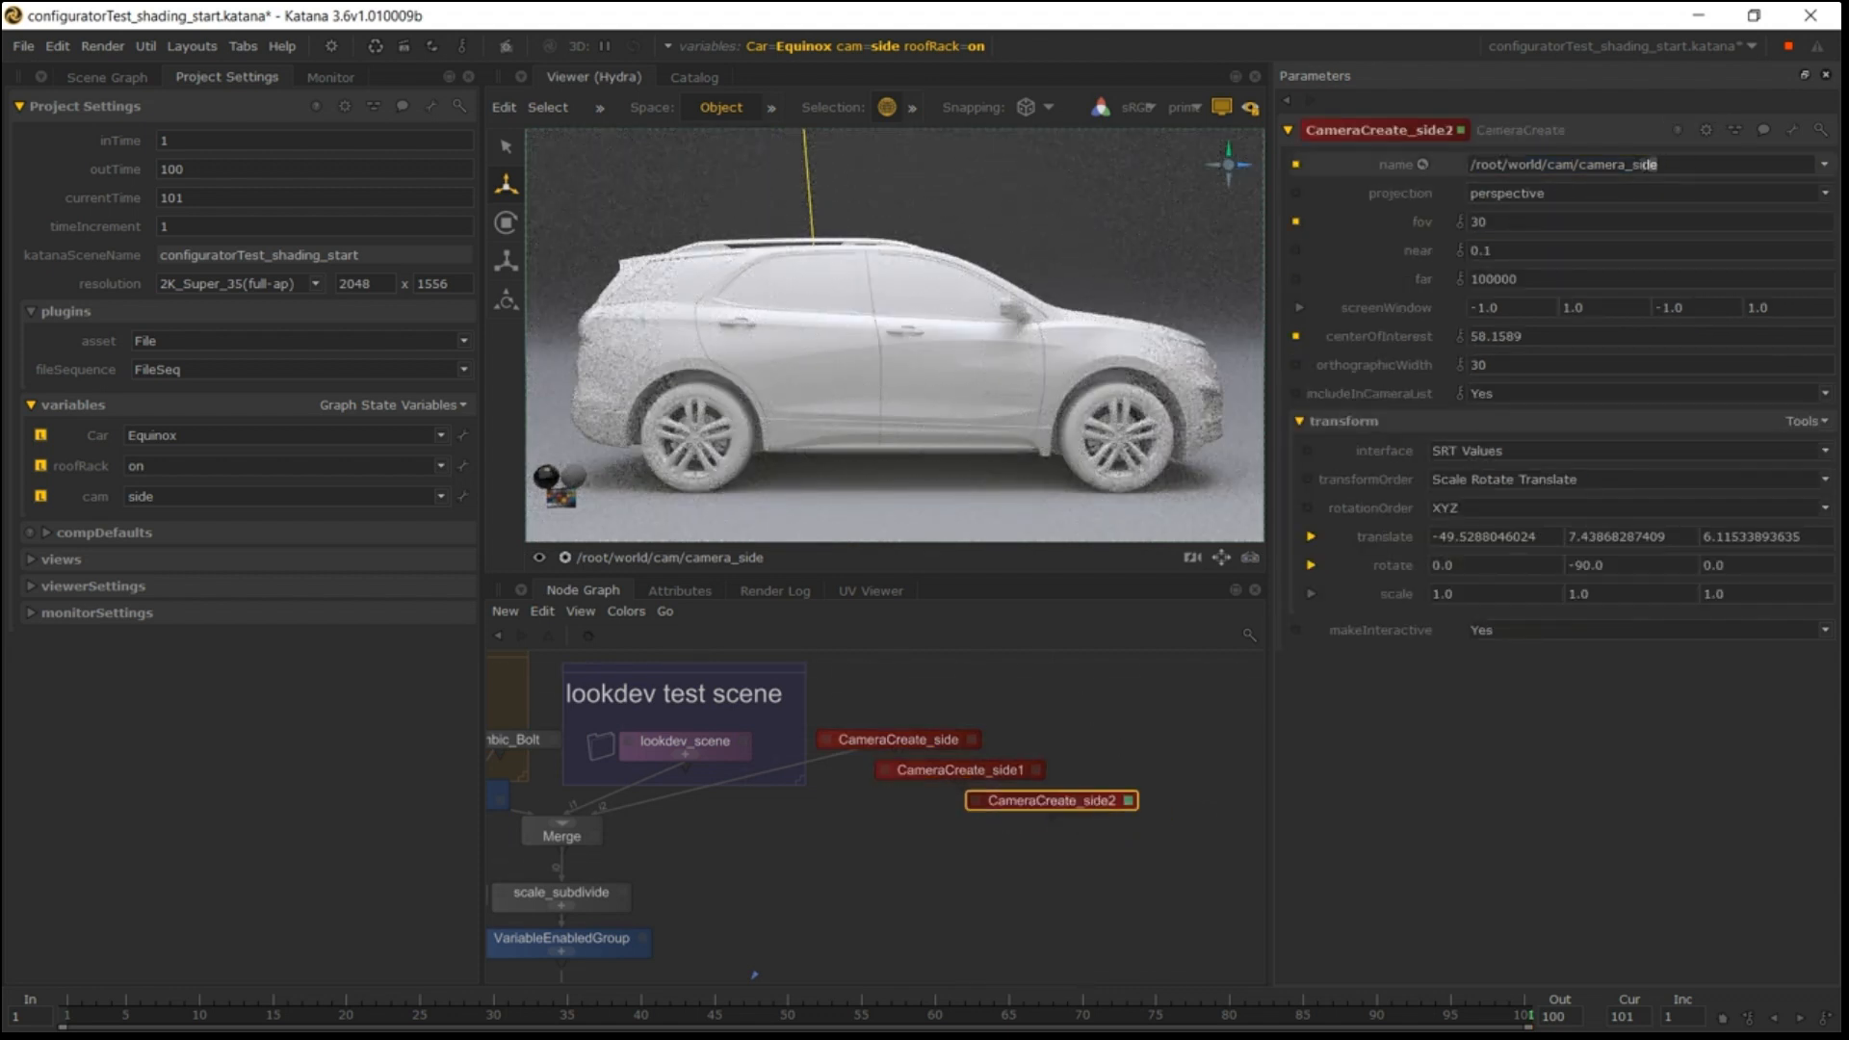
{"action": "key", "text": "BackSpace"}
{"action": "key", "text": "BackSpace"}
{"action": "key", "text": "BackSpace"}
{"action": "type", "text": "back"}
{"action": "key", "text": "Return"}
Rename the CameraCreate_side2 node as CameraCreate_bac.
{"action": "key", "text": "n"}
{"action": "key", "text": "Right"}
{"action": "key", "text": "shift+Left"}
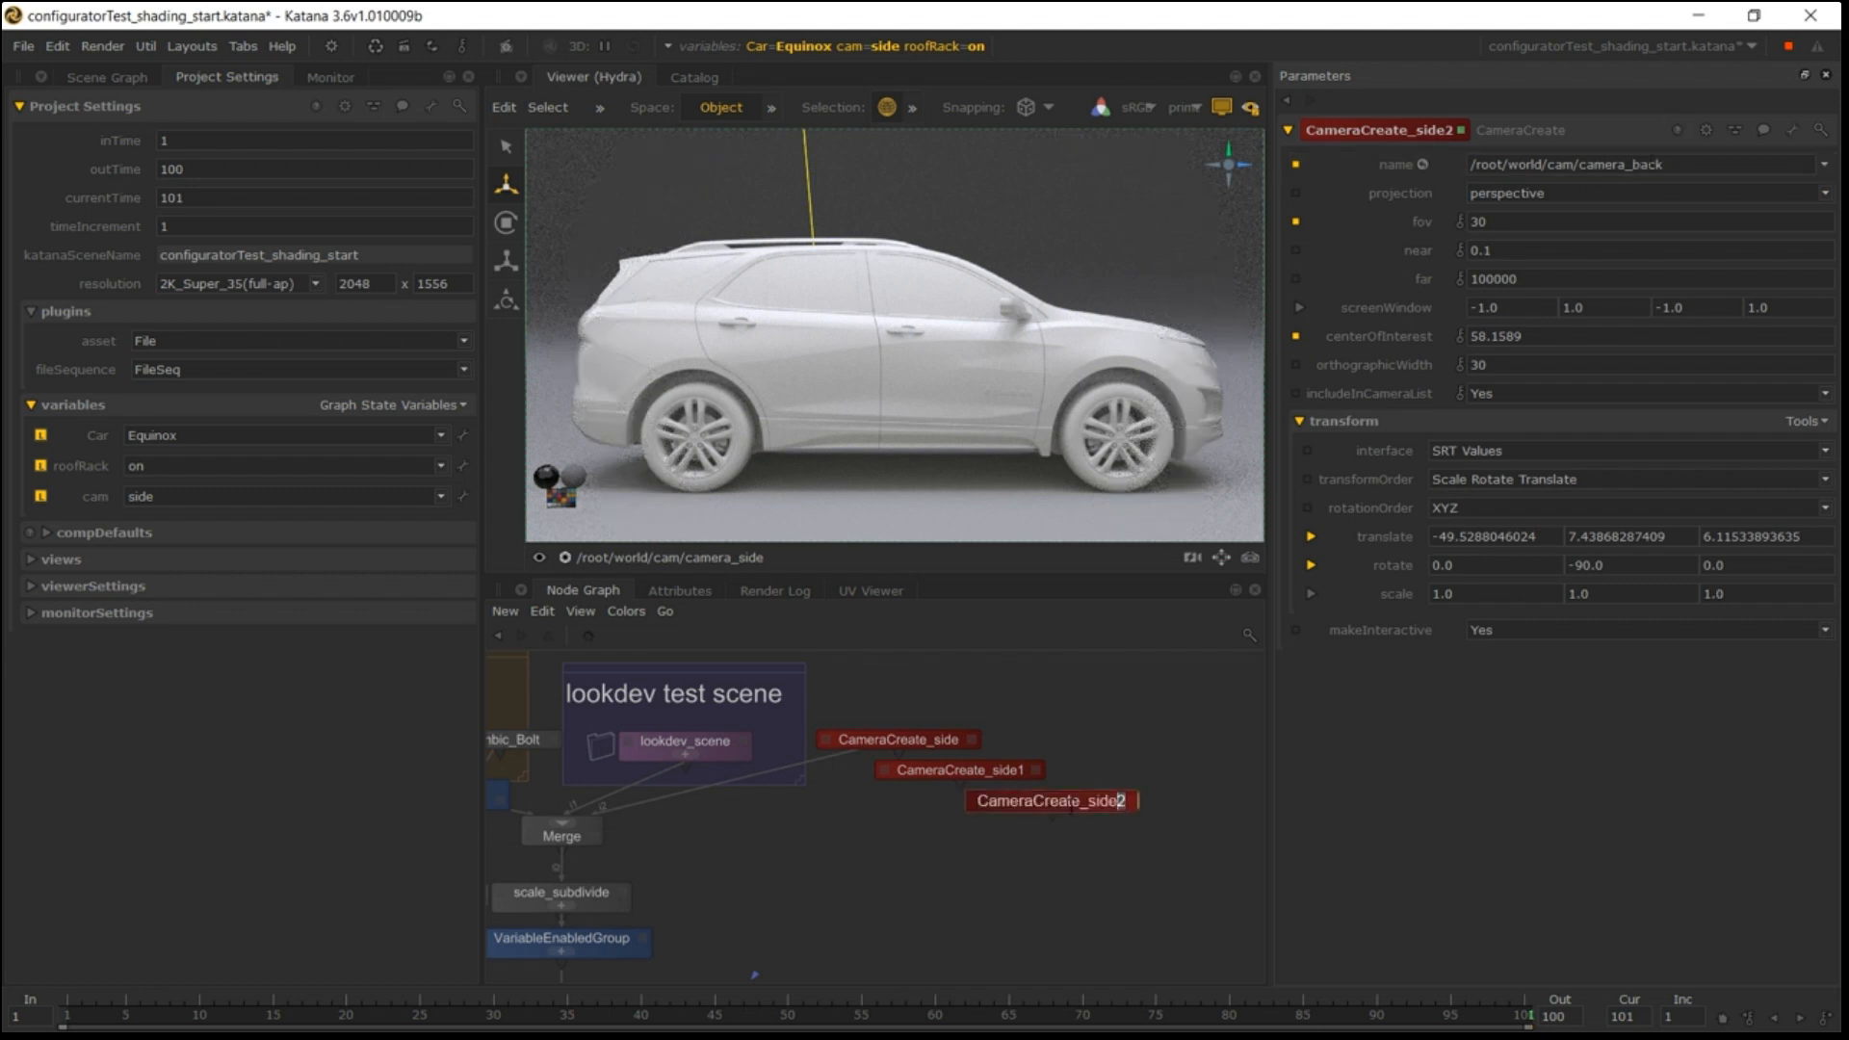
{"action": "key", "text": "shift+Left"}
{"action": "key", "text": "shift+Left"}
{"action": "key", "text": "shift+Left"}
{"action": "key", "text": "shift+Left"}
{"action": "type", "text": "bac"}
{"action": "key", "text": "Return"}
Rename the CameraCreate_side1 node as CameraCreate_front.
{"action": "left_click", "coordinate": [1001, 774]}
{"action": "key", "text": "n"}
{"action": "key", "text": "Right"}
{"action": "key", "text": "shift+Left"}
{"action": "key", "text": "shift+Left"}
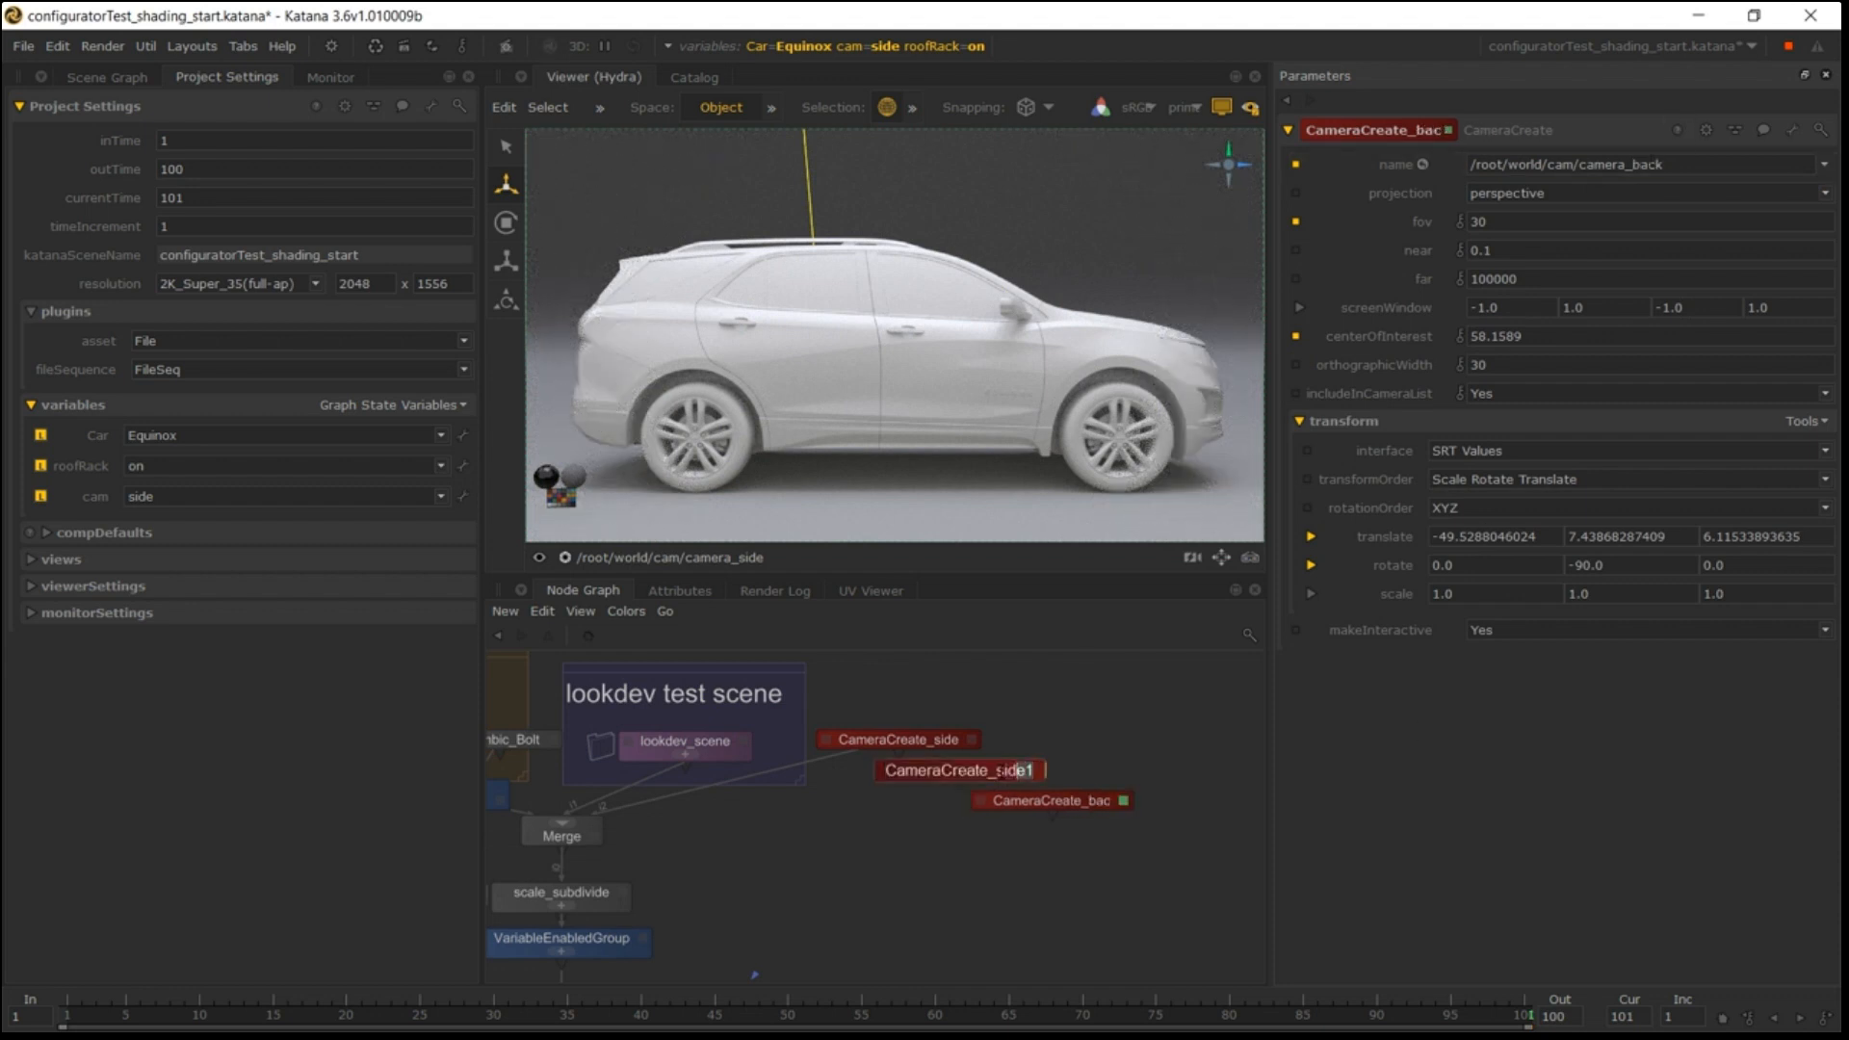
{"action": "key", "text": "shift+Left"}
{"action": "key", "text": "shift+Left"}
{"action": "key", "text": "shift+Left"}
{"action": "type", "text": "front"}
{"action": "key", "text": "Return"}
Combine the three camera nodes in a new Merge node and connect its output to the main Merge node.
{"action": "left_click_drag", "start_coordinate": [1071, 840], "coordinate": [895, 709]}
{"action": "key", "text": "m"}
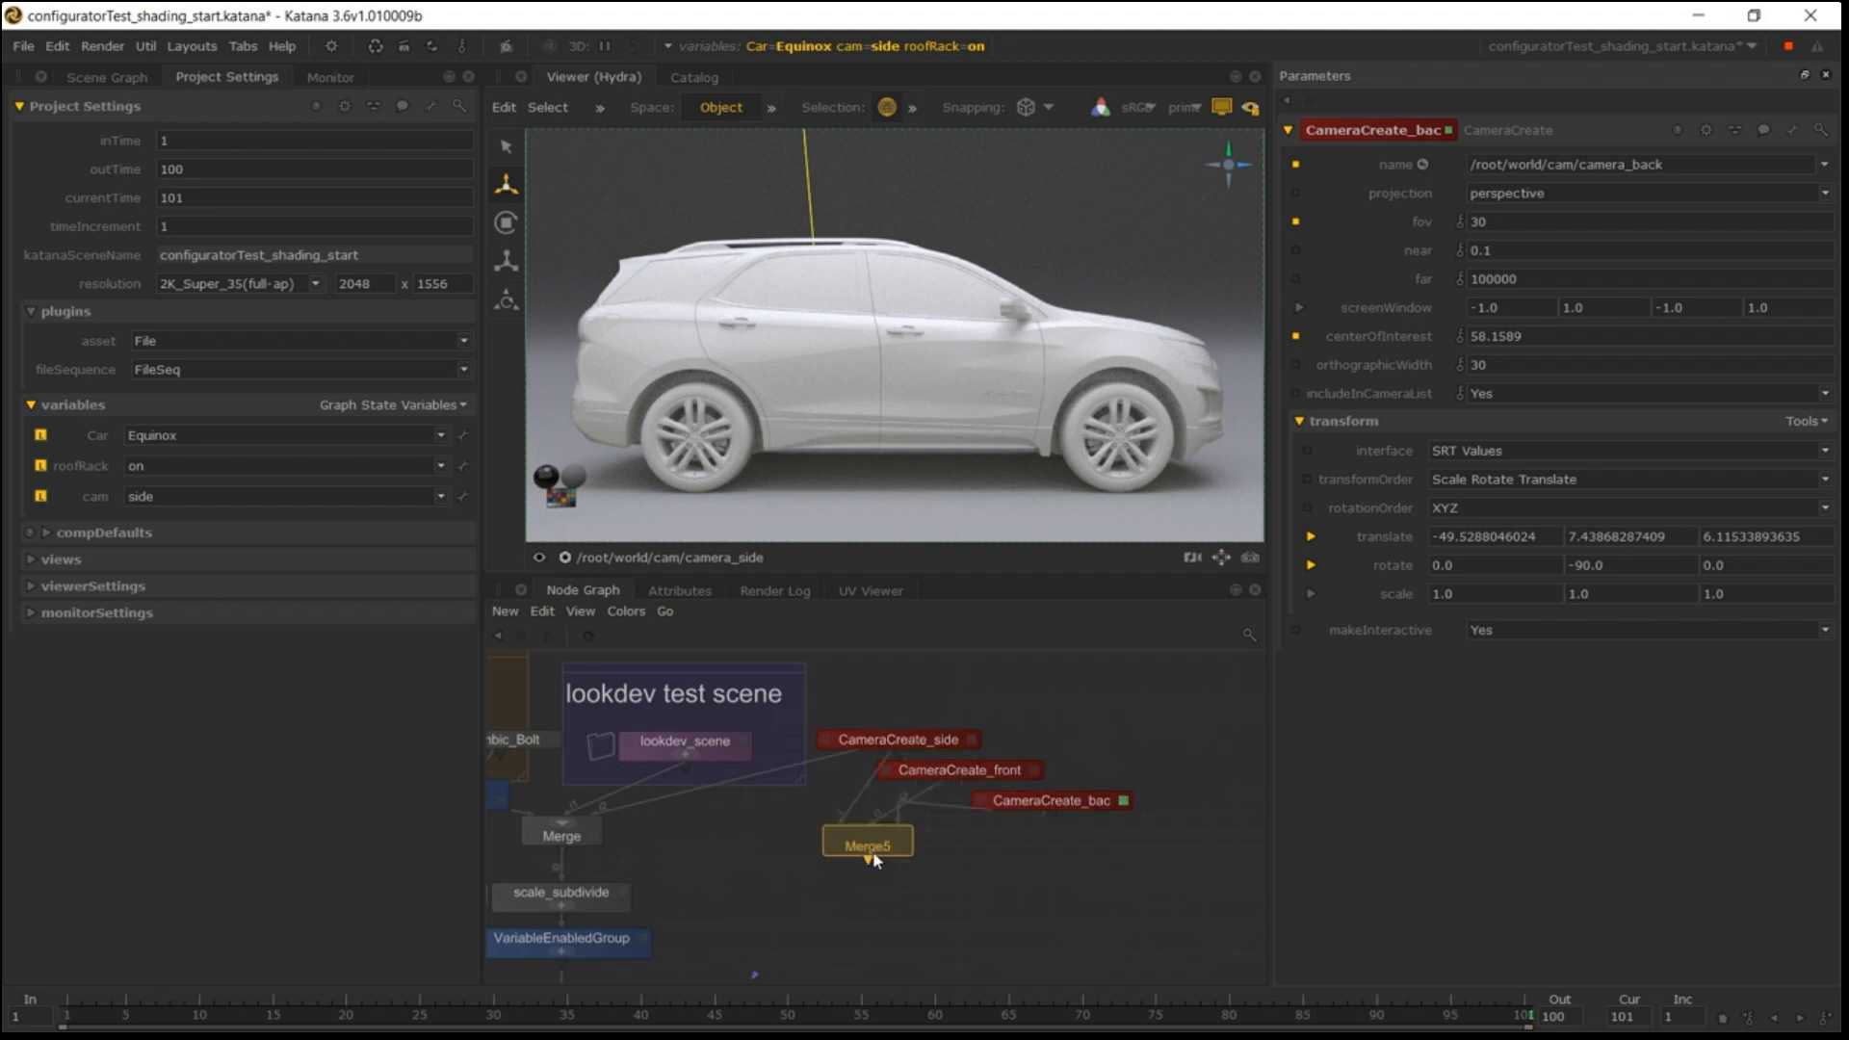
{"action": "left_click", "coordinate": [873, 845]}
{"action": "left_click", "coordinate": [868, 847]}
{"action": "left_click", "coordinate": [589, 826]}
Move the three camera nodes and their Merge node away from the lookdev test scene backdrop.
{"action": "left_click_drag", "start_coordinate": [1093, 870], "coordinate": [818, 636]}
{"action": "left_click_drag", "start_coordinate": [884, 755], "coordinate": [946, 708]}
{"action": "left_click", "coordinate": [878, 782]}
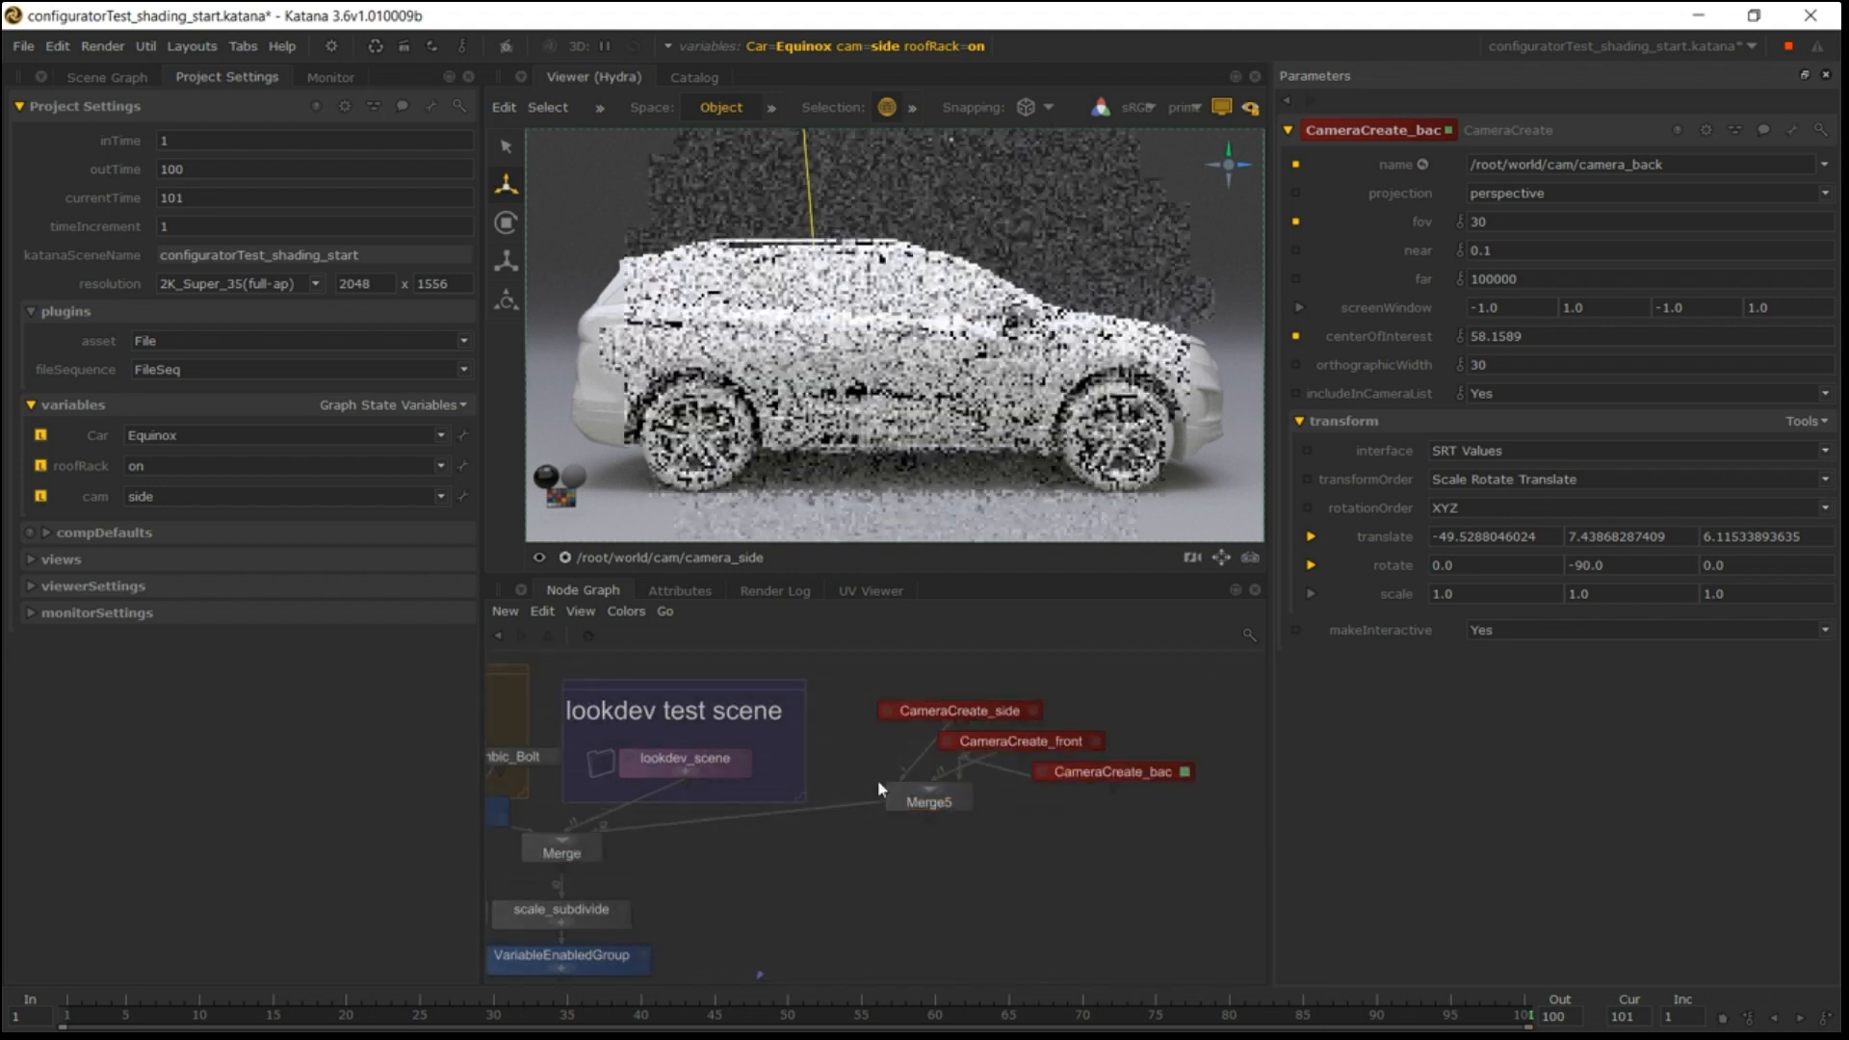
{"action": "left_click_drag", "start_coordinate": [926, 802], "coordinate": [988, 832]}
{"action": "middle_click_drag", "start_coordinate": [987, 832], "coordinate": [943, 826]}
Set cam to front and move the front camera to a front three-quarter view of the car, at about -22, 9.2, 42.7.
{"action": "left_click", "coordinate": [814, 46]}
{"action": "left_click", "coordinate": [814, 148]}
{"action": "left_click", "coordinate": [813, 149]}
{"action": "left_click", "coordinate": [1050, 738]}
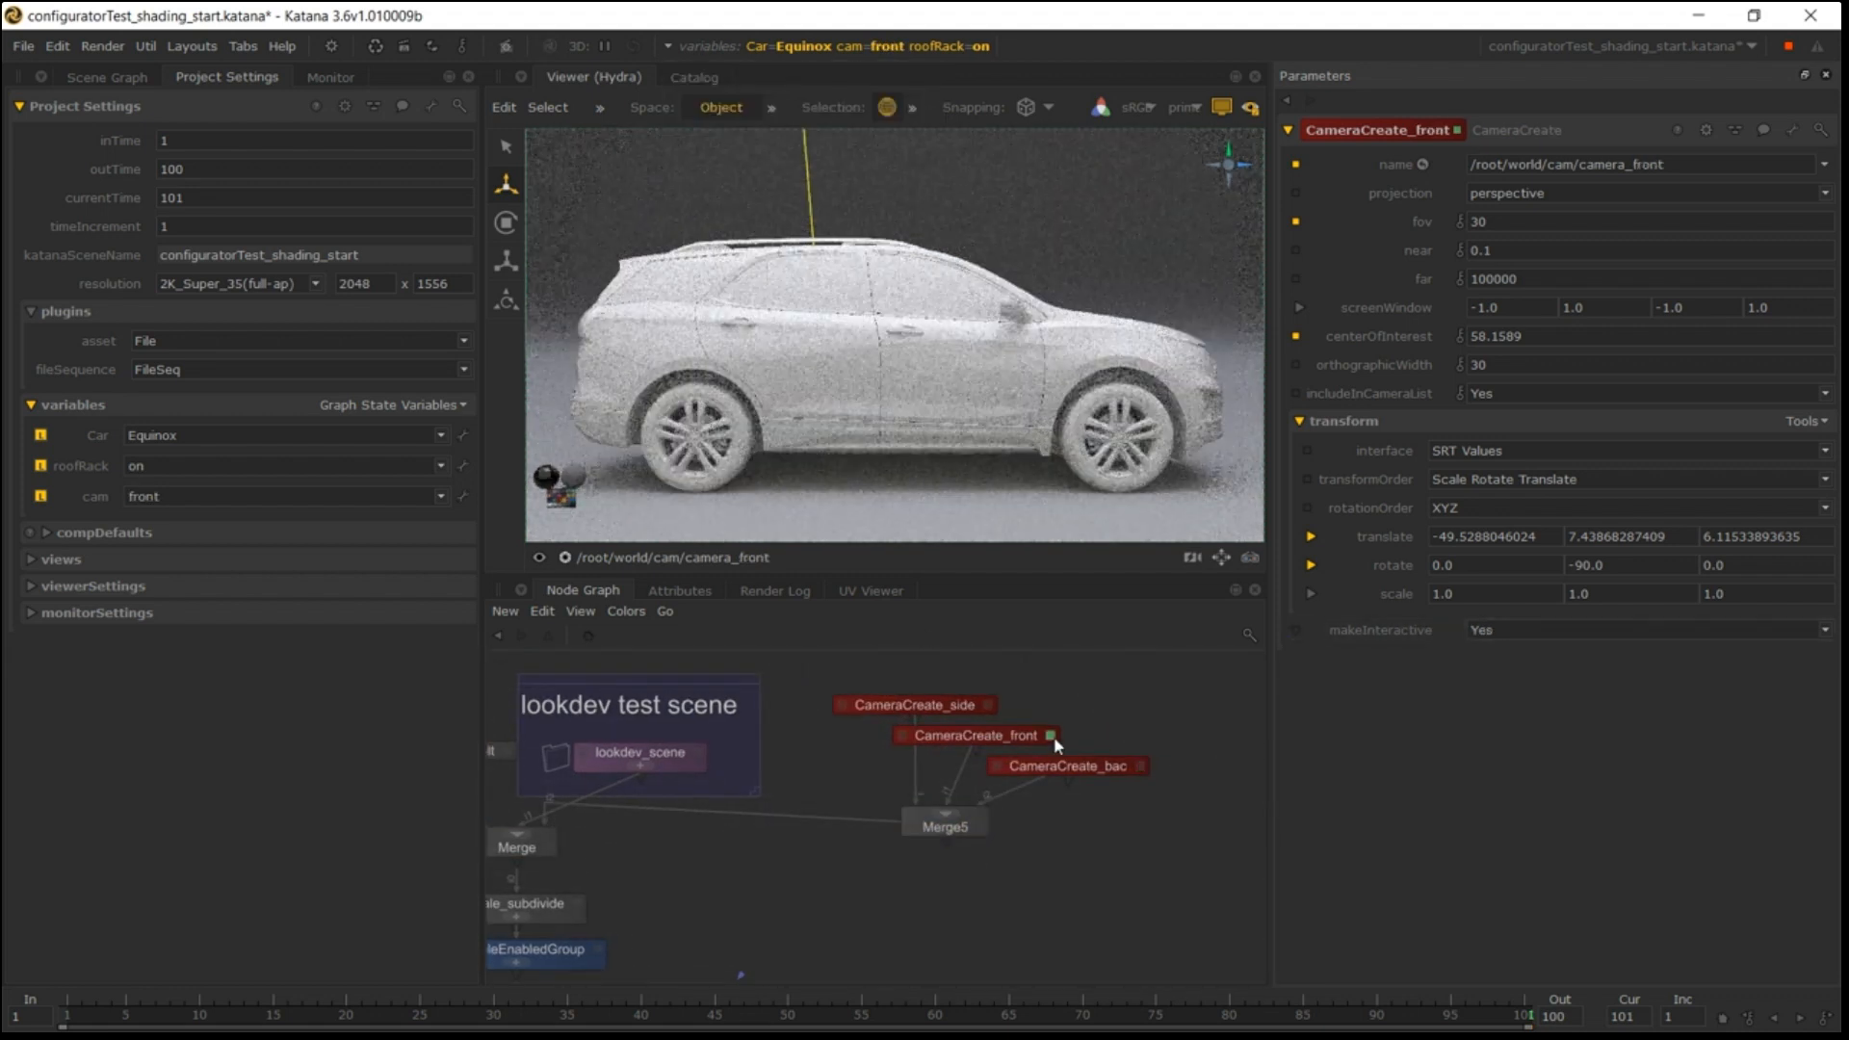
{"action": "left_click_drag", "start_coordinate": [1097, 375], "coordinate": [923, 367], "text": "alt"}
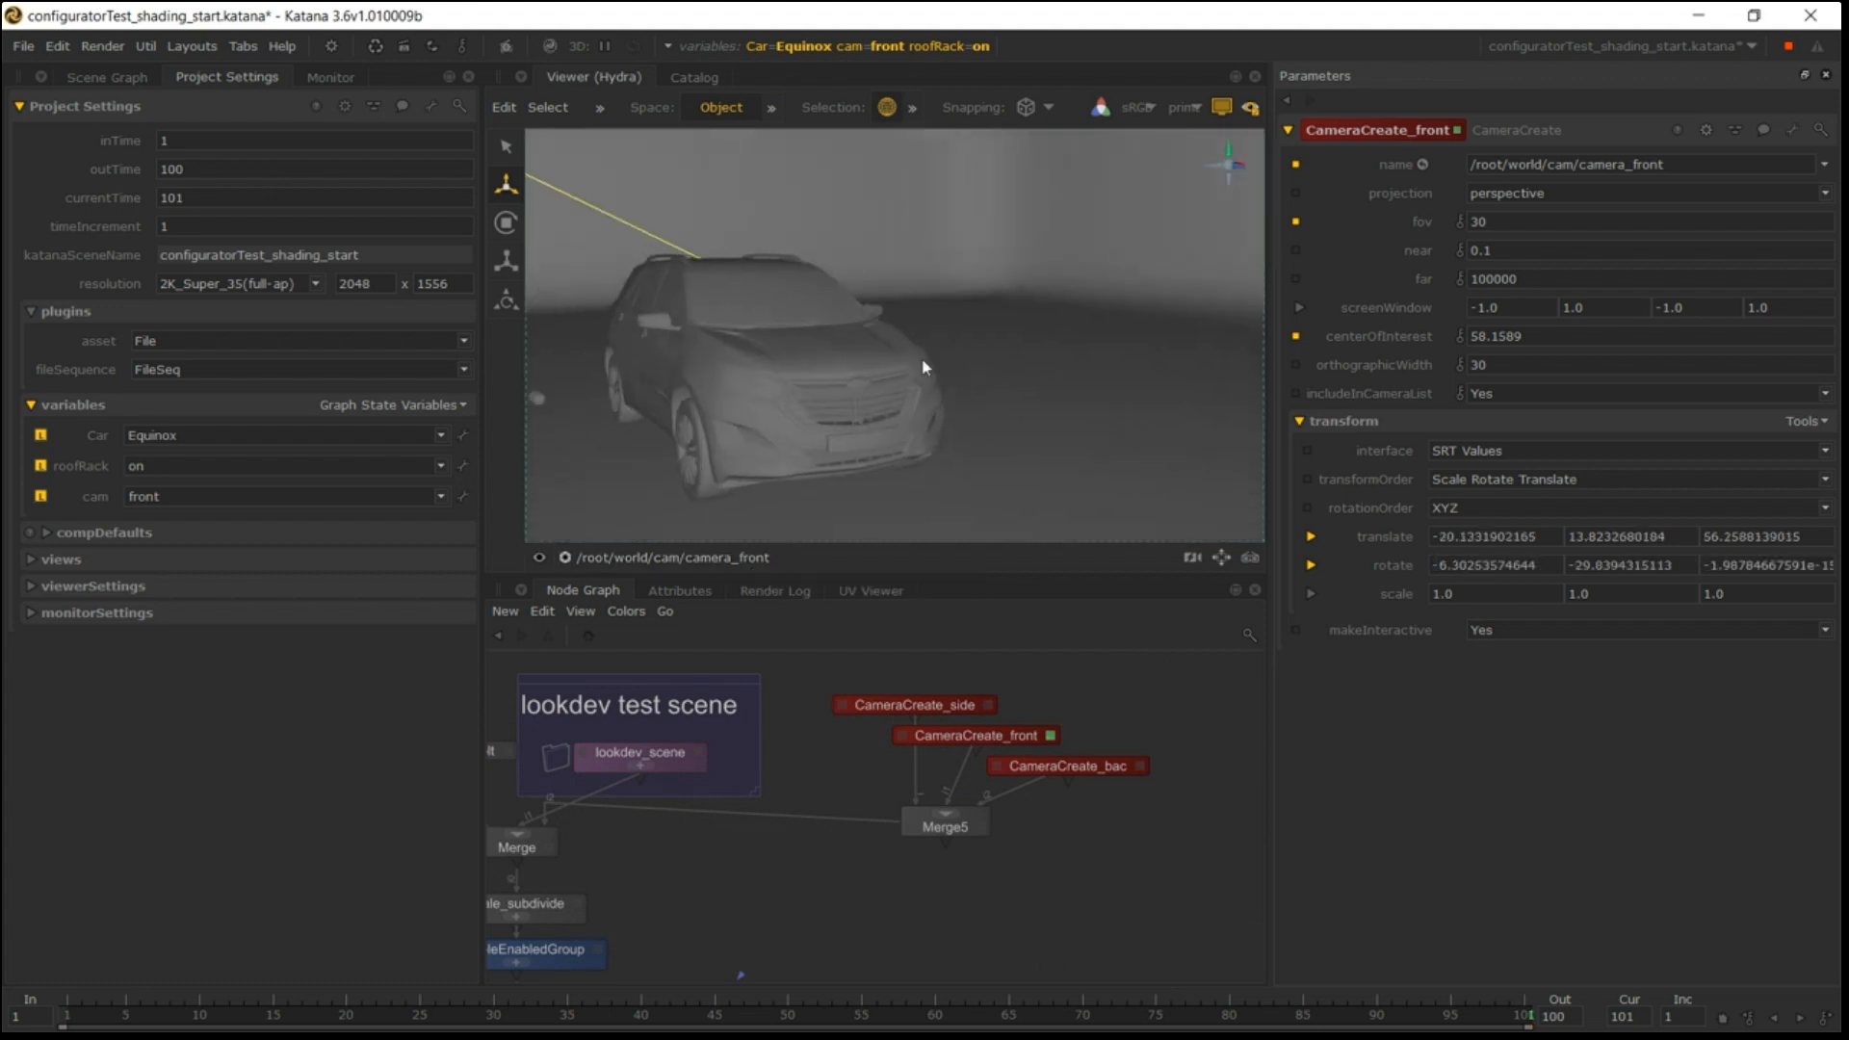
{"action": "right_click_drag", "start_coordinate": [923, 367], "coordinate": [1037, 321], "text": "alt"}
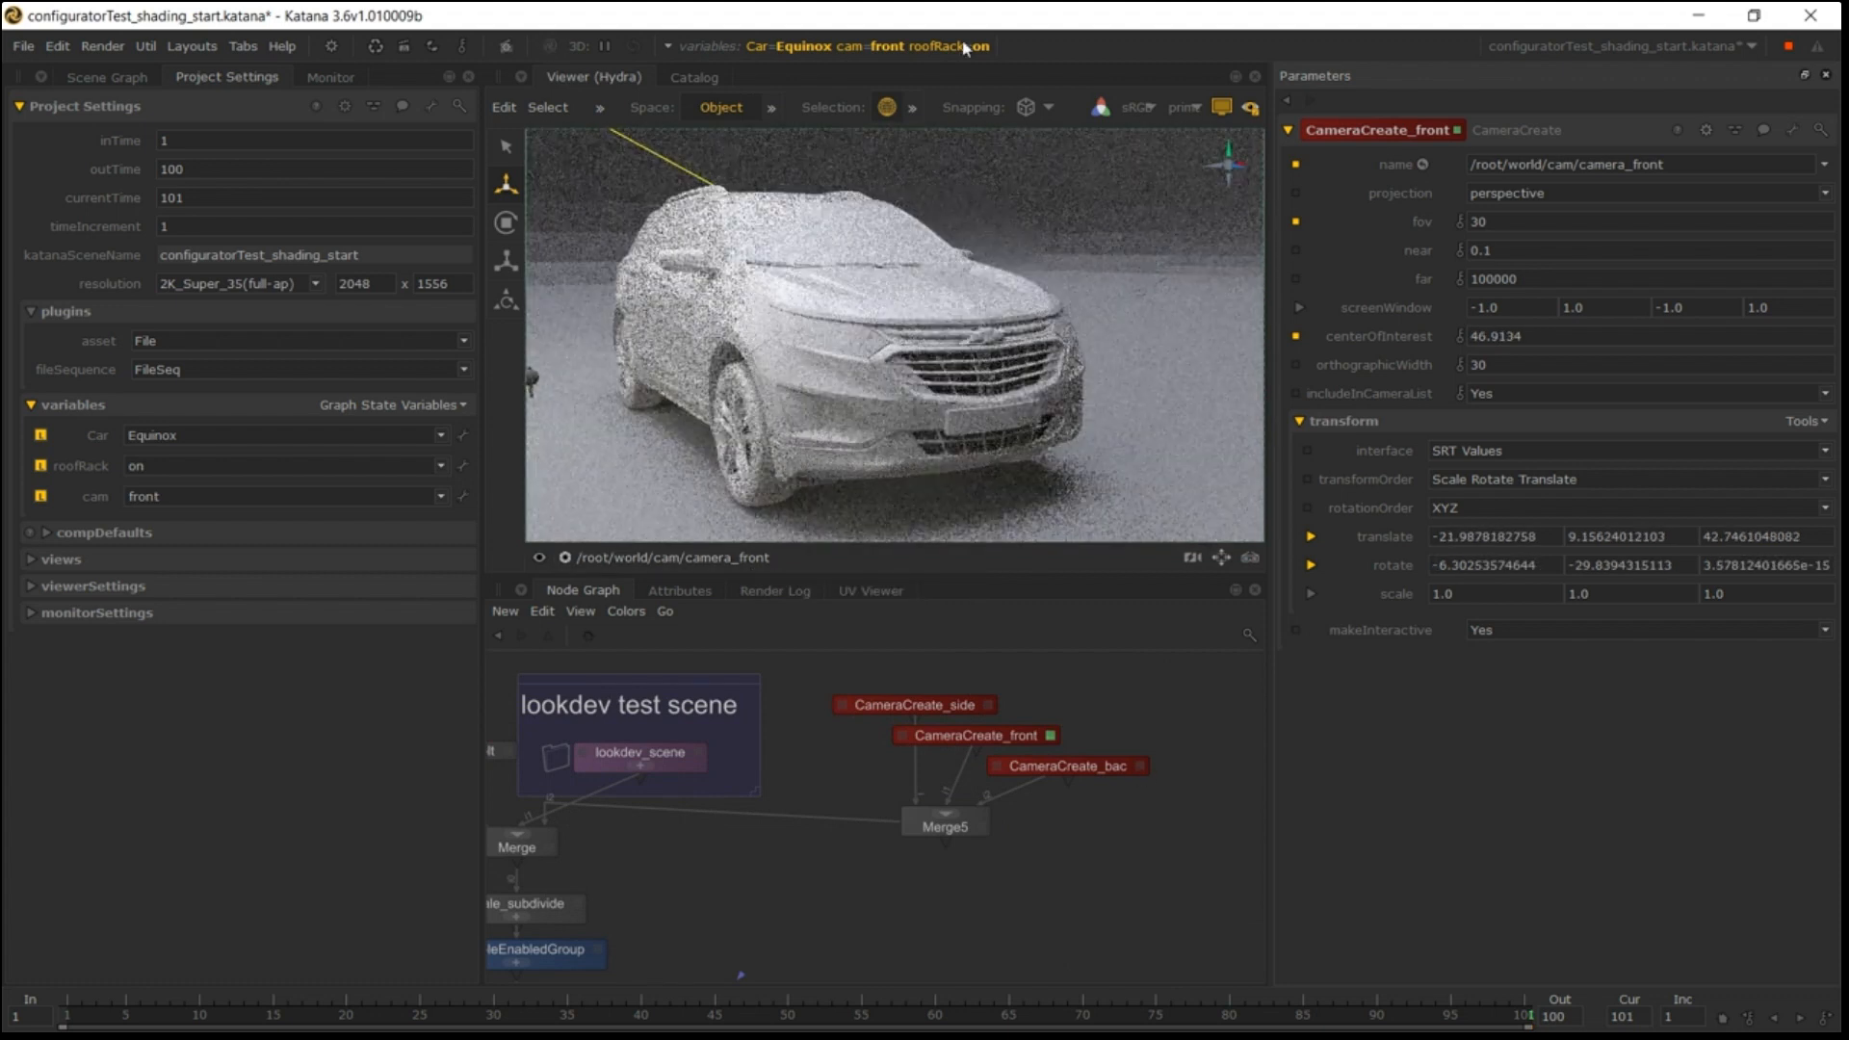
Set the cam variable to back, and set makeInteractive to No on CameraCreate_front.
{"action": "left_click", "coordinate": [966, 47]}
{"action": "left_click", "coordinate": [829, 146]}
{"action": "left_click", "coordinate": [826, 195]}
{"action": "left_click", "coordinate": [1488, 629]}
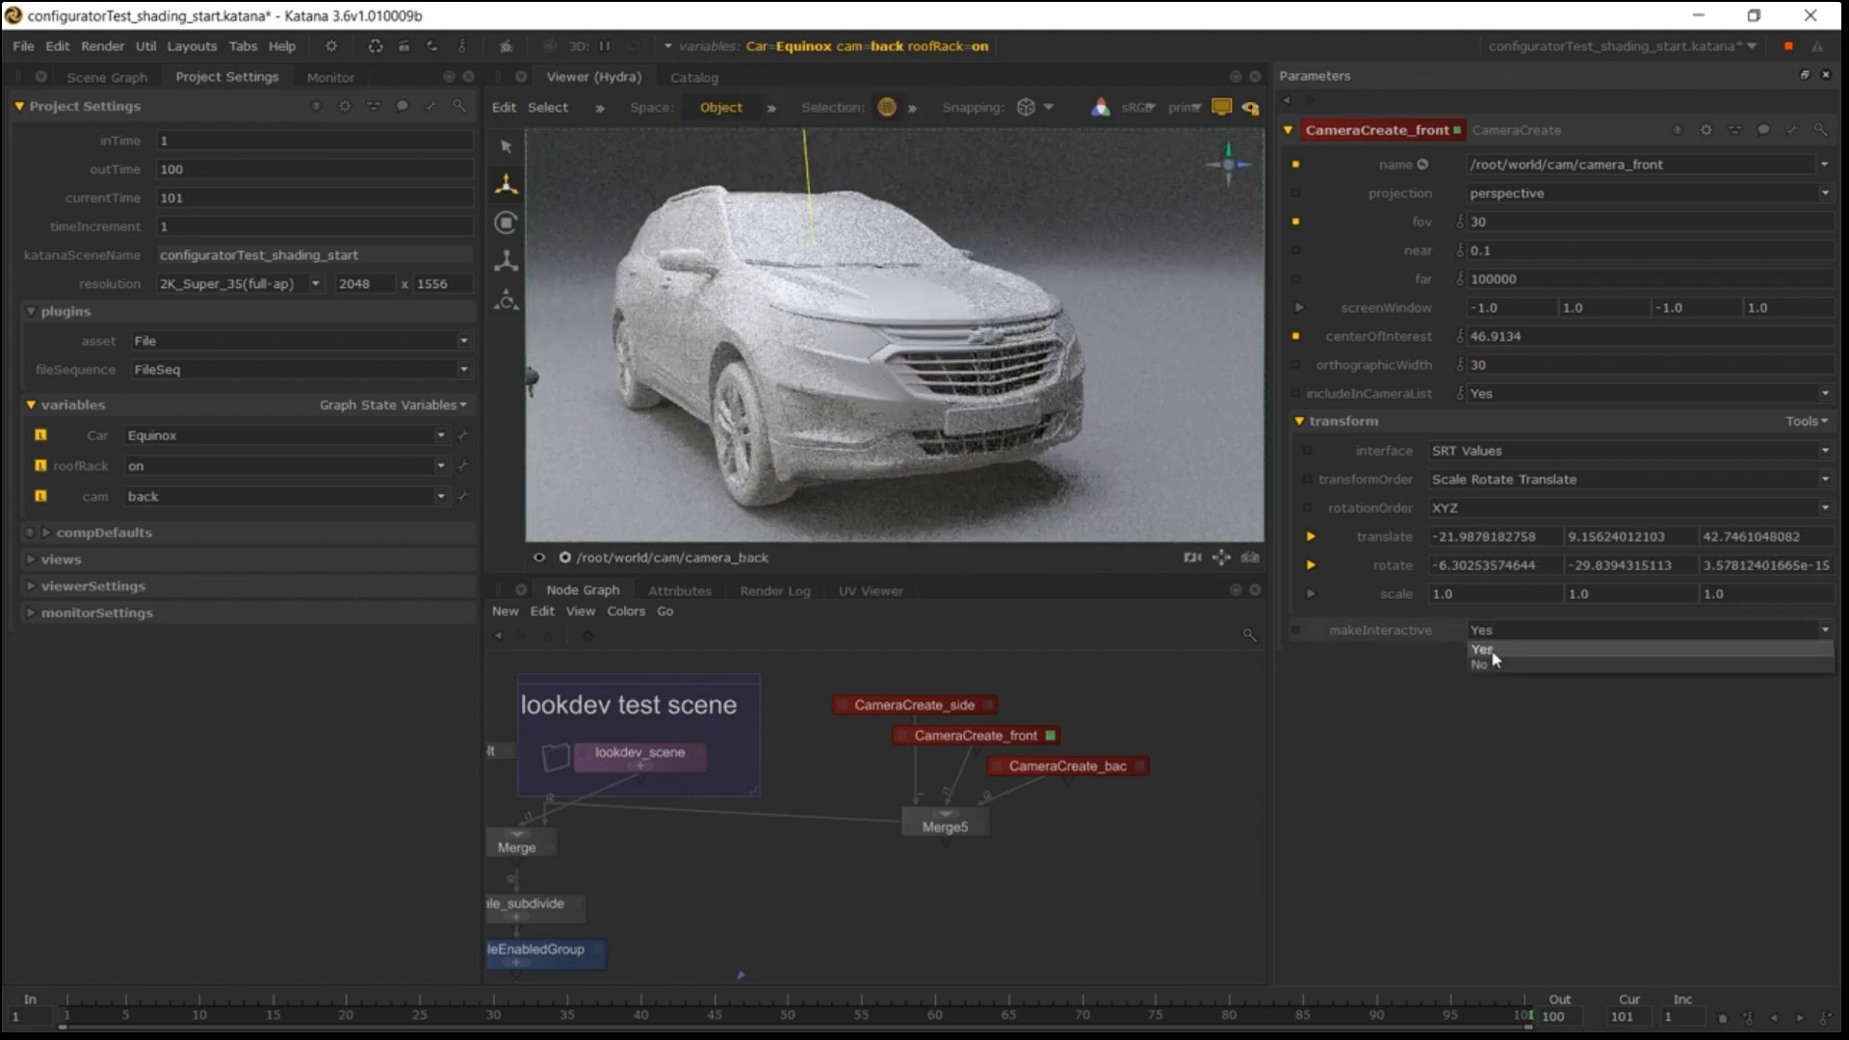
{"action": "left_click", "coordinate": [1491, 663]}
Set makeInteractive to Yes on CameraCreate_bac and move that camera to a rear three-quarter view, at about -19.8, 8.7, -30.2.
{"action": "double_click", "coordinate": [1127, 769]}
{"action": "left_click", "coordinate": [1517, 627]}
{"action": "left_click", "coordinate": [1506, 632]}
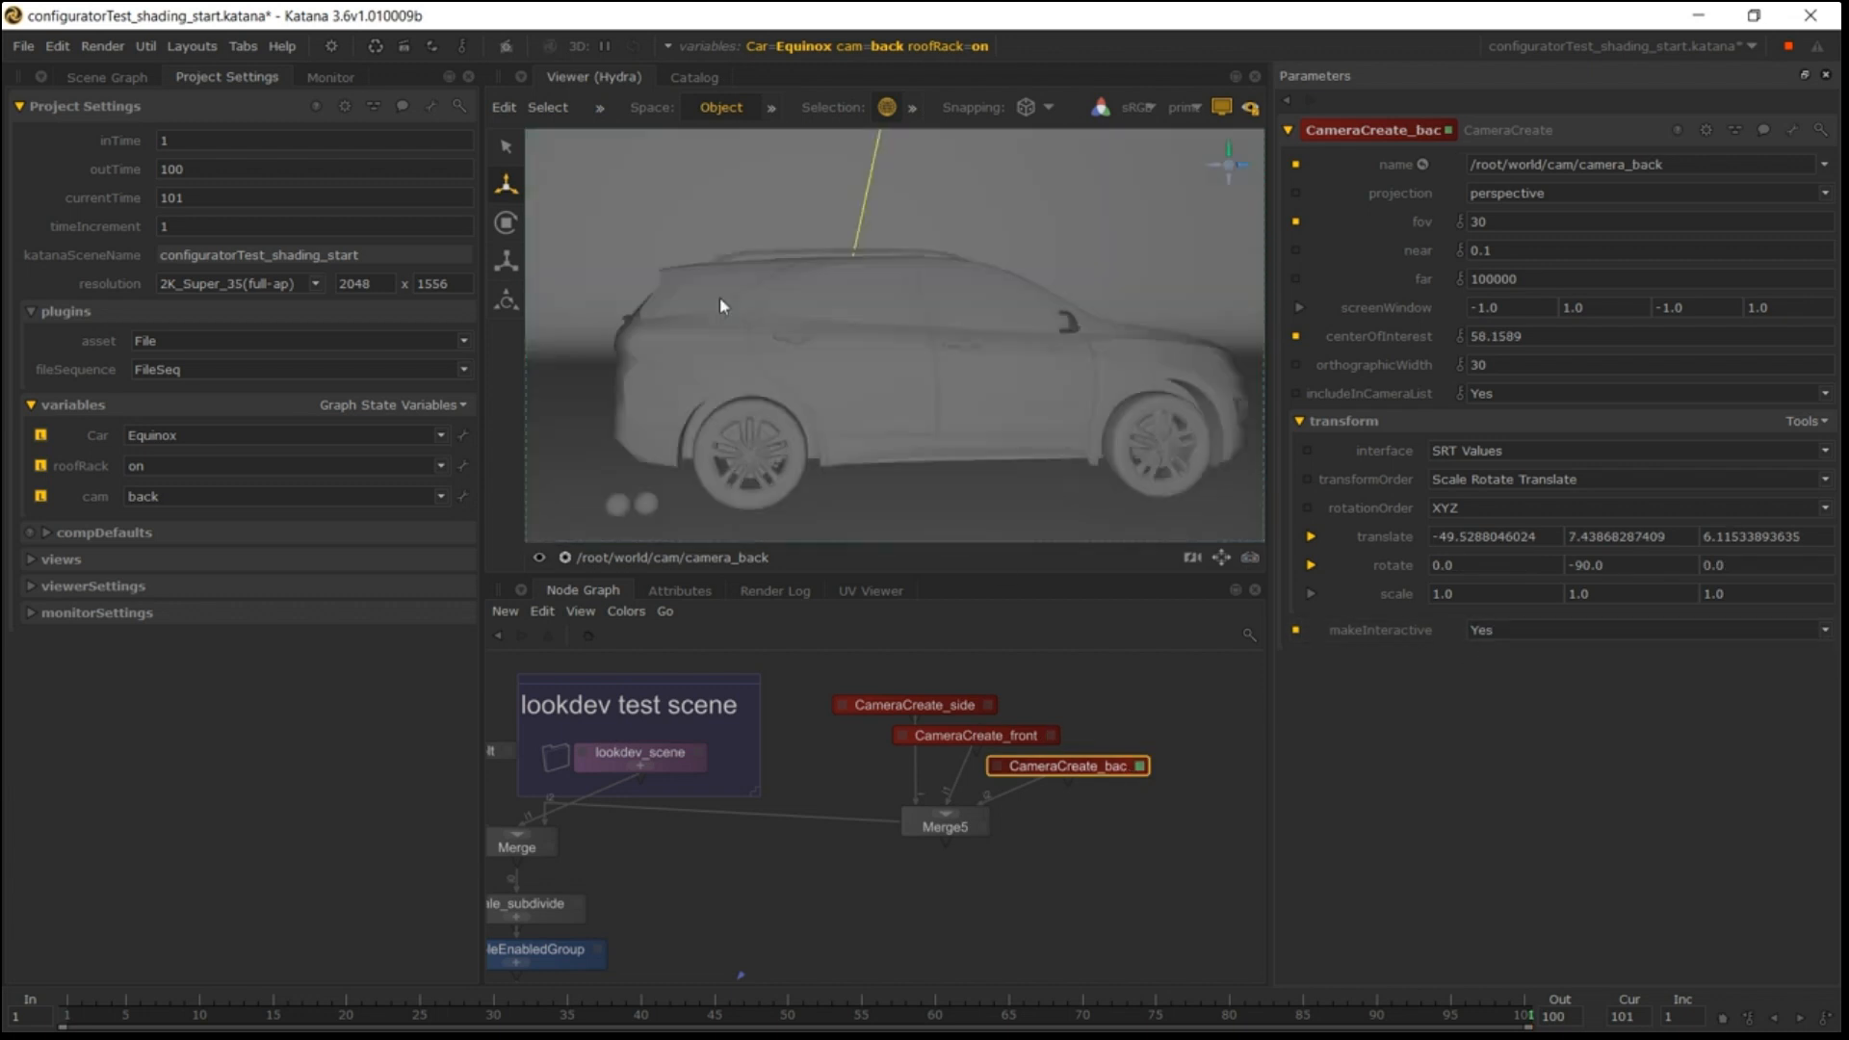
{"action": "left_click_drag", "start_coordinate": [721, 304], "coordinate": [978, 334], "text": "alt"}
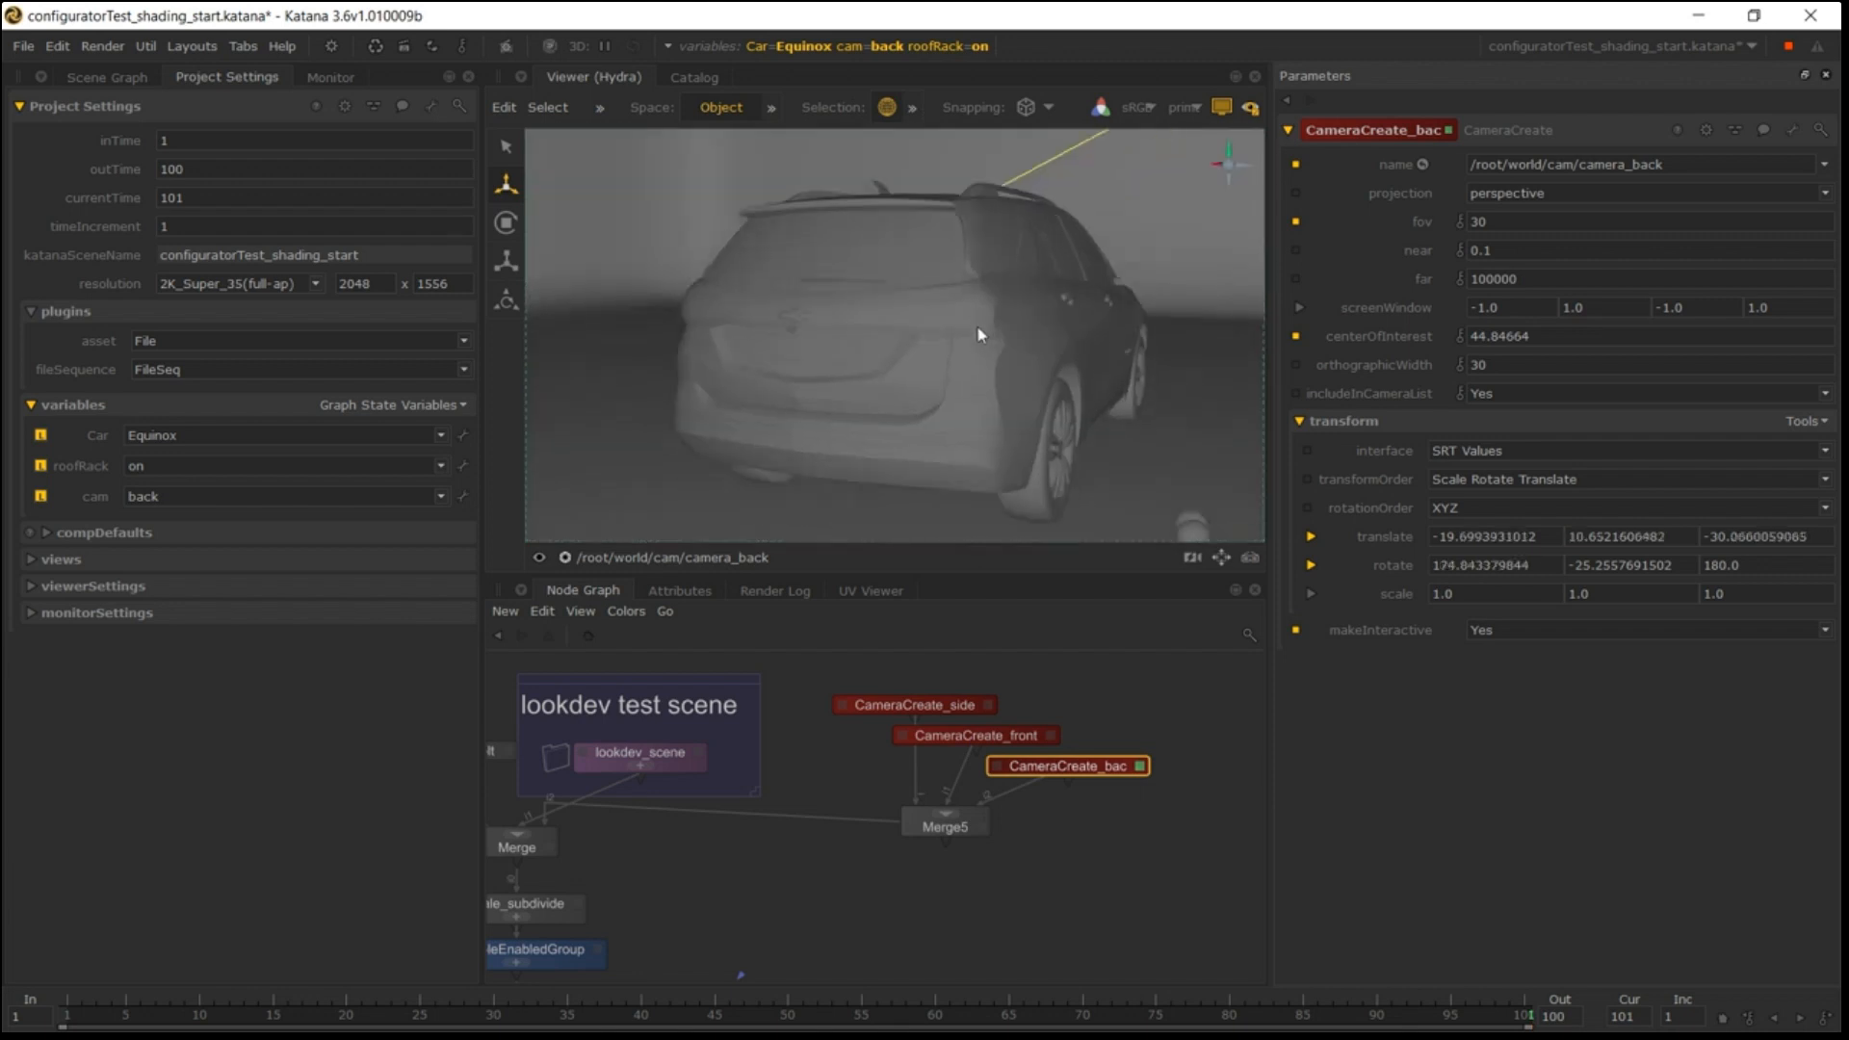
{"action": "middle_click_drag", "start_coordinate": [978, 327], "coordinate": [974, 314], "text": "alt"}
{"action": "left_click", "coordinate": [1152, 654]}
Set the cam graph state variable to side.
{"action": "left_click", "coordinate": [916, 45]}
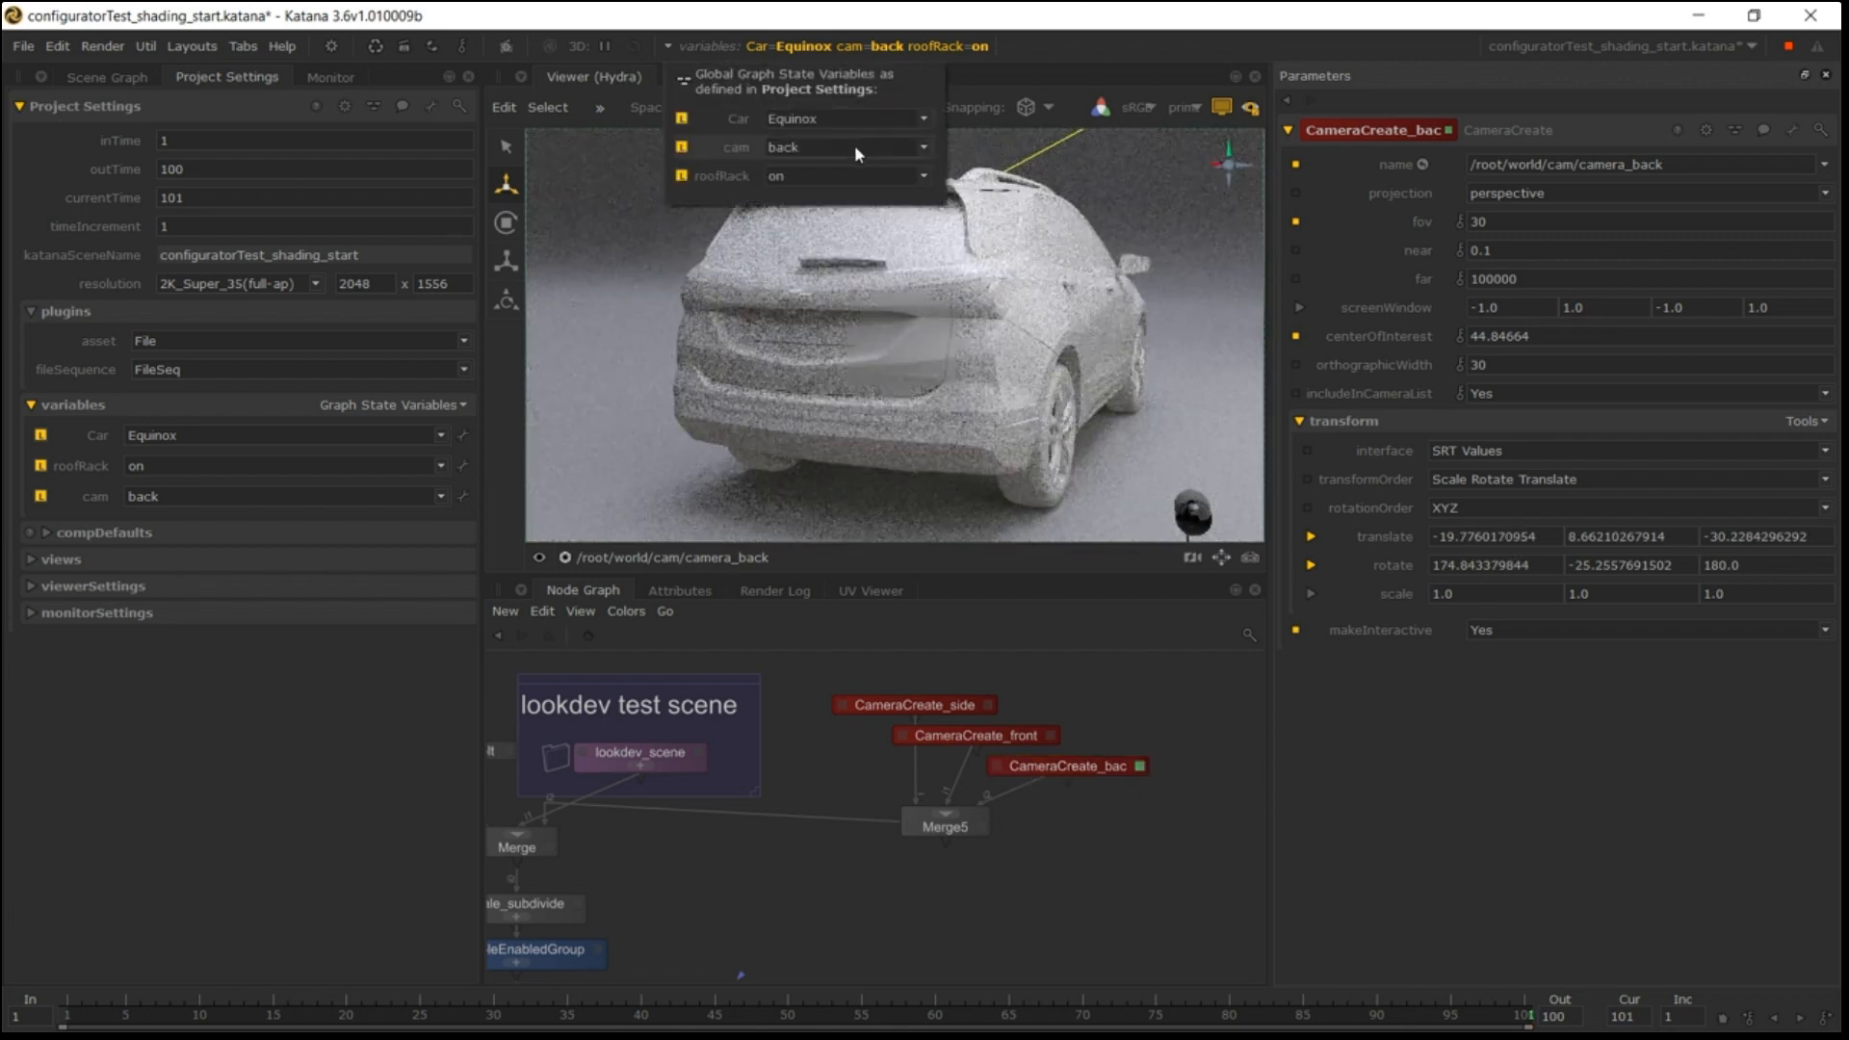
{"action": "left_click", "coordinate": [855, 151]}
{"action": "left_click", "coordinate": [887, 167]}
Insert a CollectionCreate node into the graph between VariableEnabledGroup and tmp_material and open its parameters.
{"action": "left_click", "coordinate": [1126, 843]}
{"action": "middle_click_drag", "start_coordinate": [1124, 845], "coordinate": [1245, 803]}
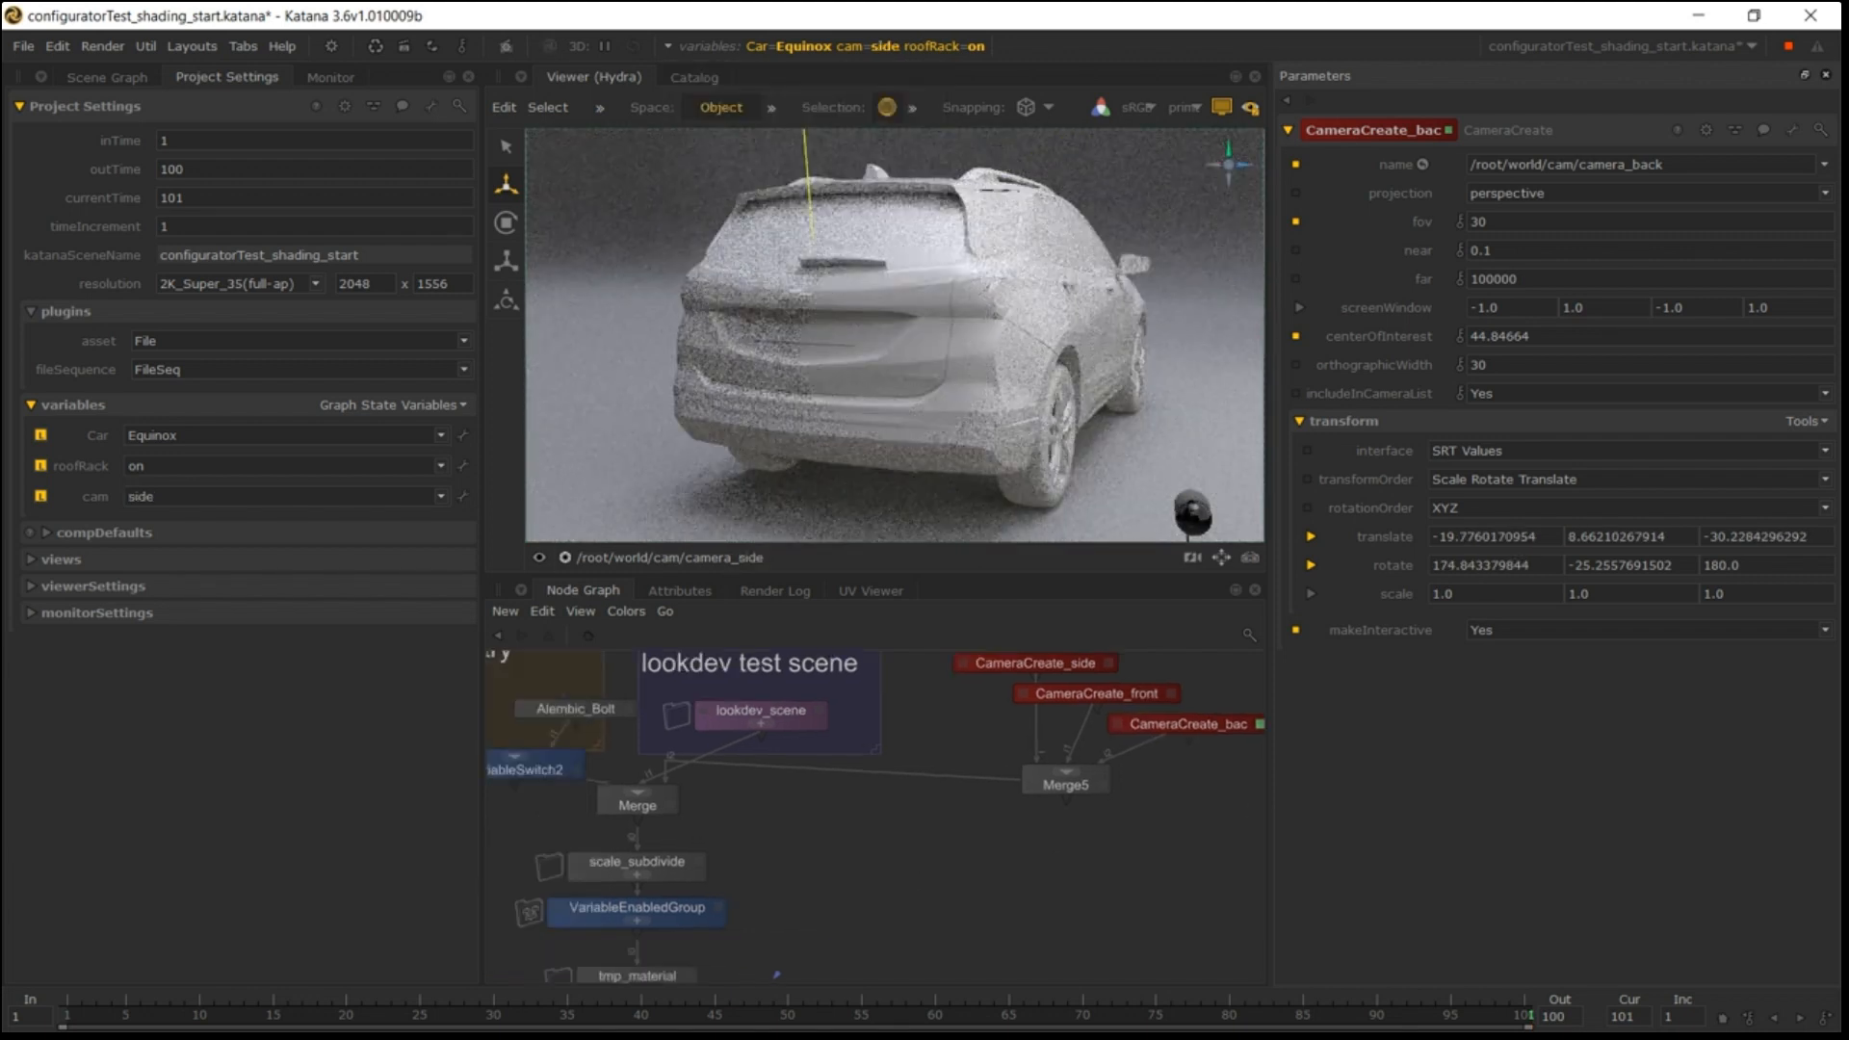
{"action": "middle_click_drag", "start_coordinate": [911, 856], "coordinate": [953, 838]}
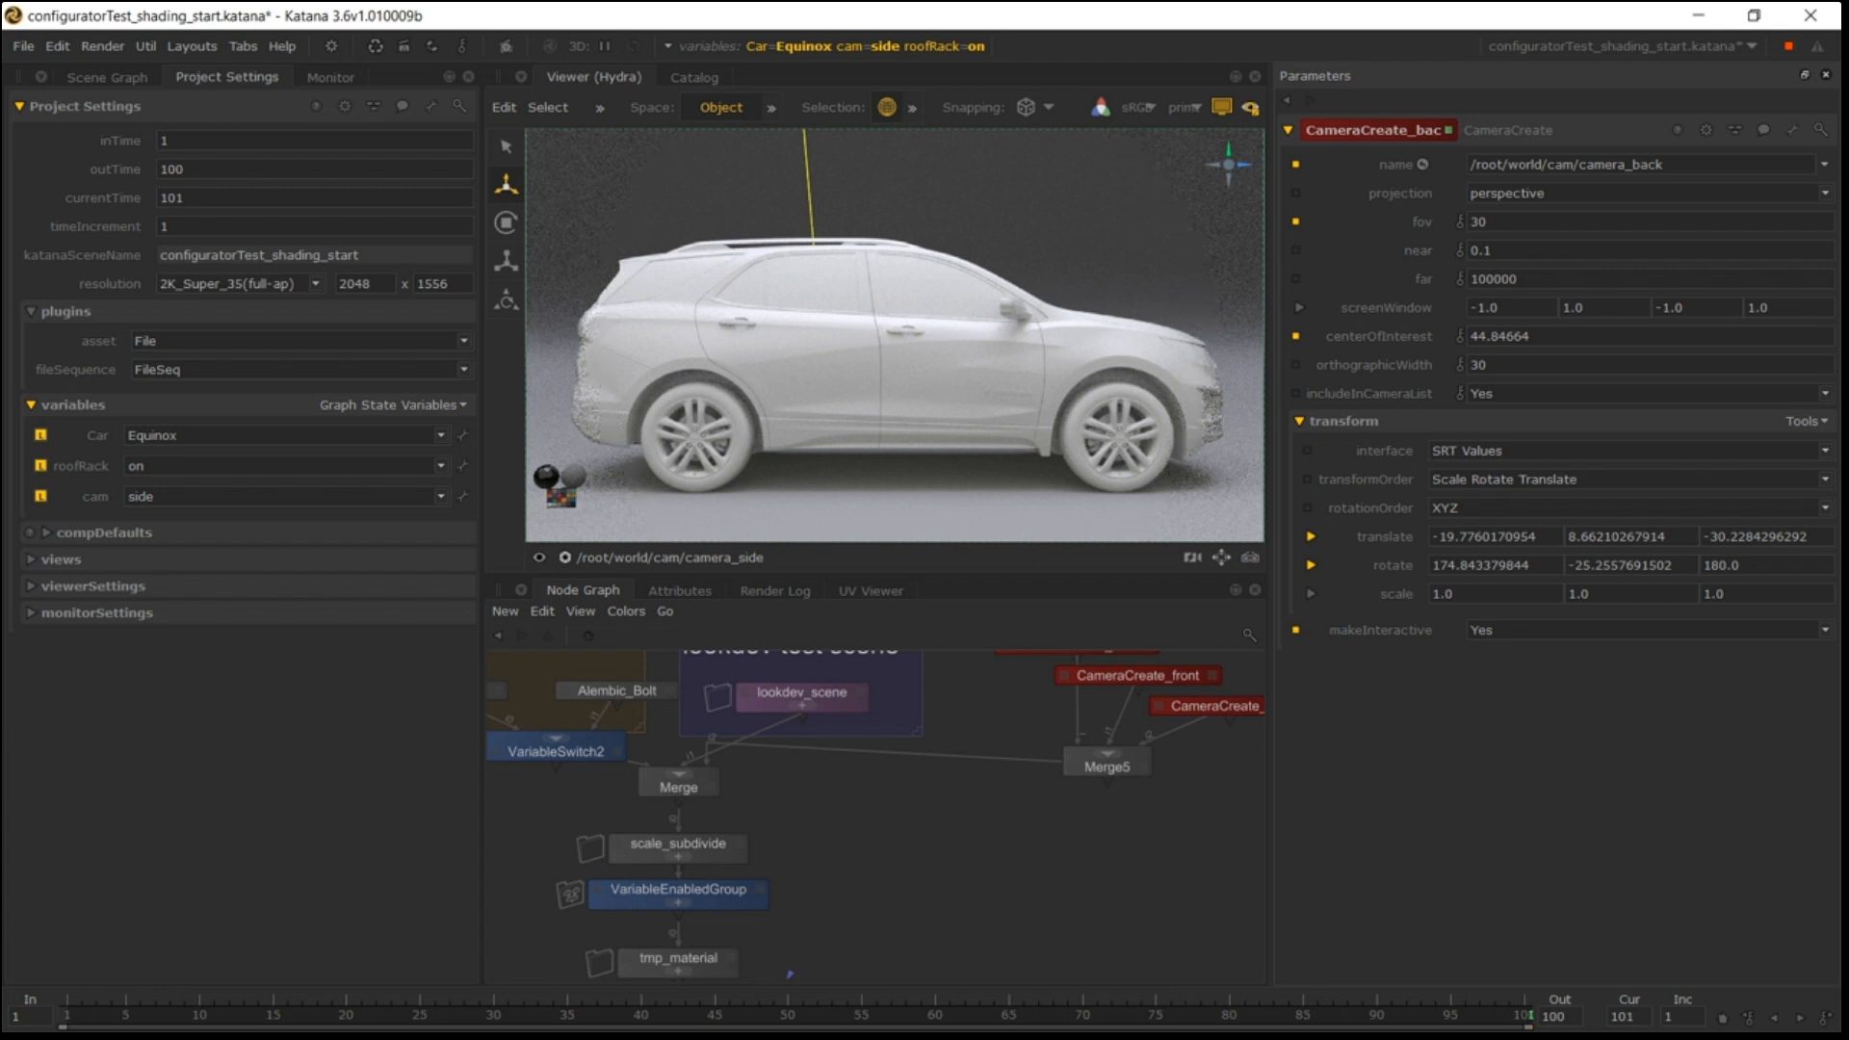
{"action": "key", "text": "Tab"}
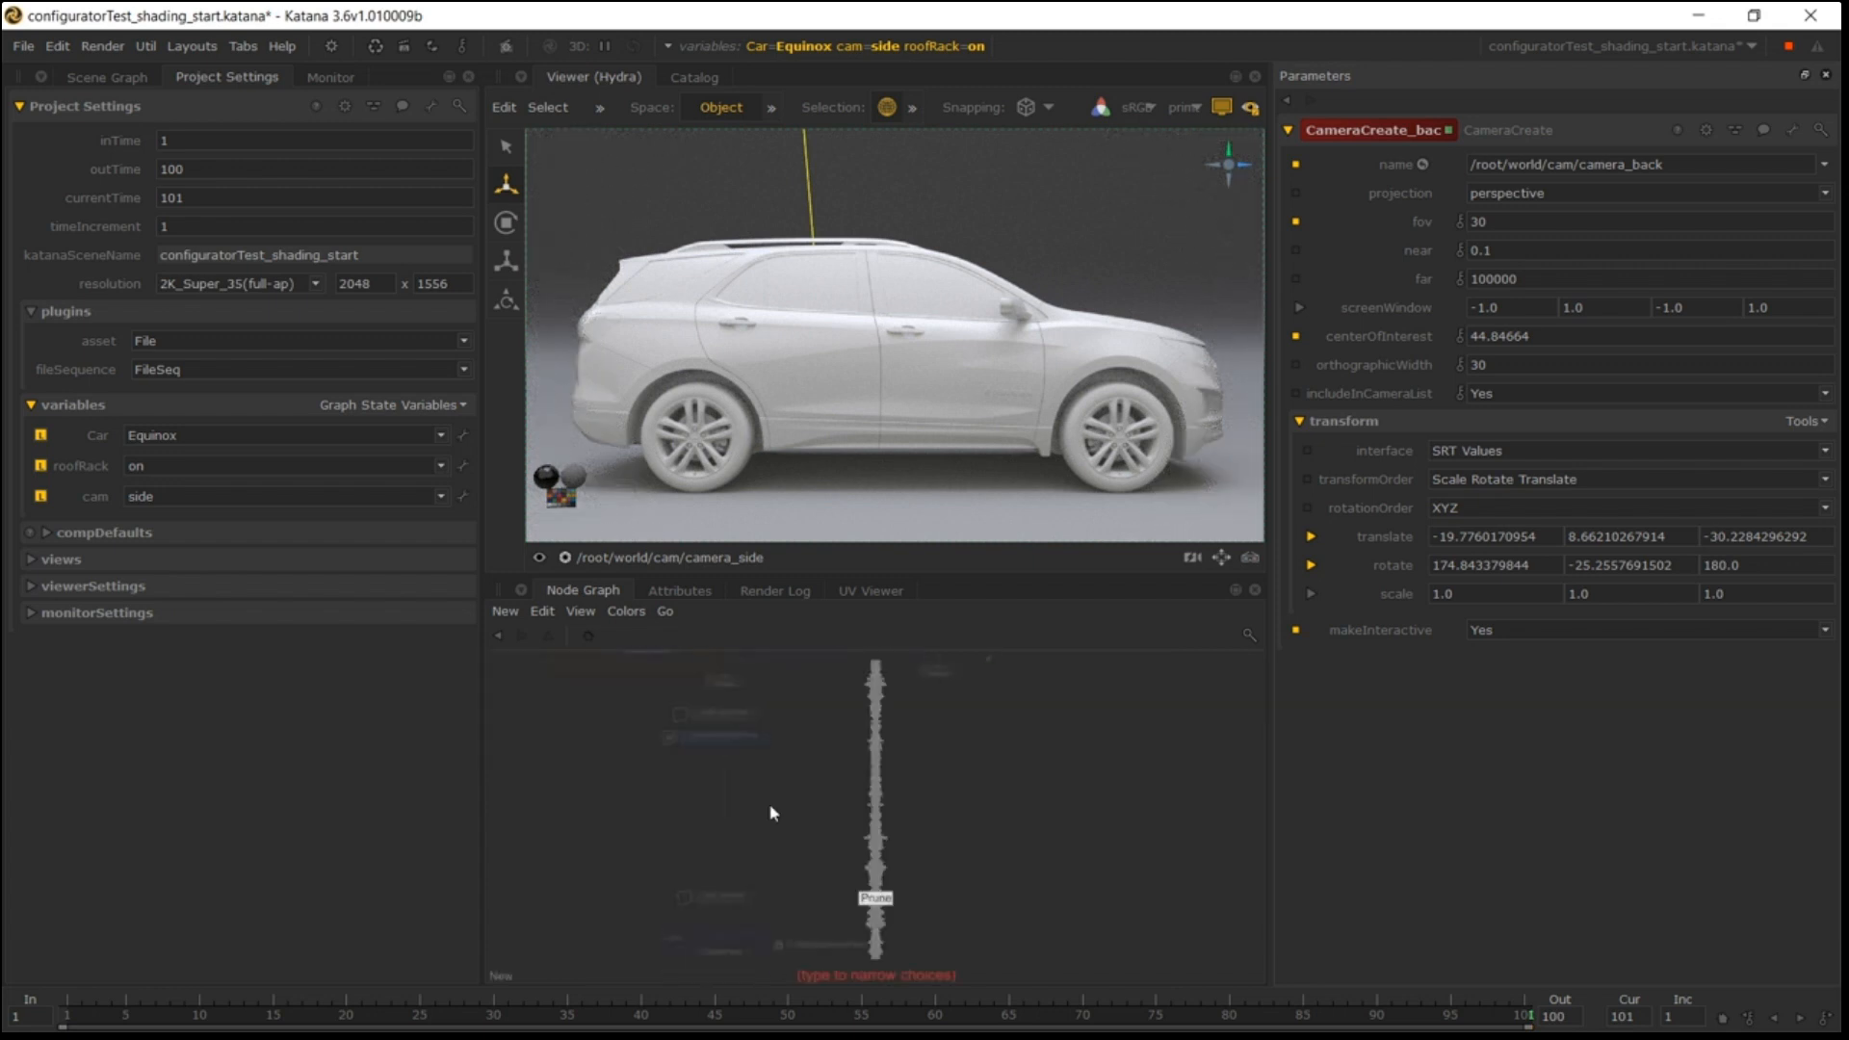
{"action": "type", "text": "coll"}
{"action": "key", "text": "Return"}
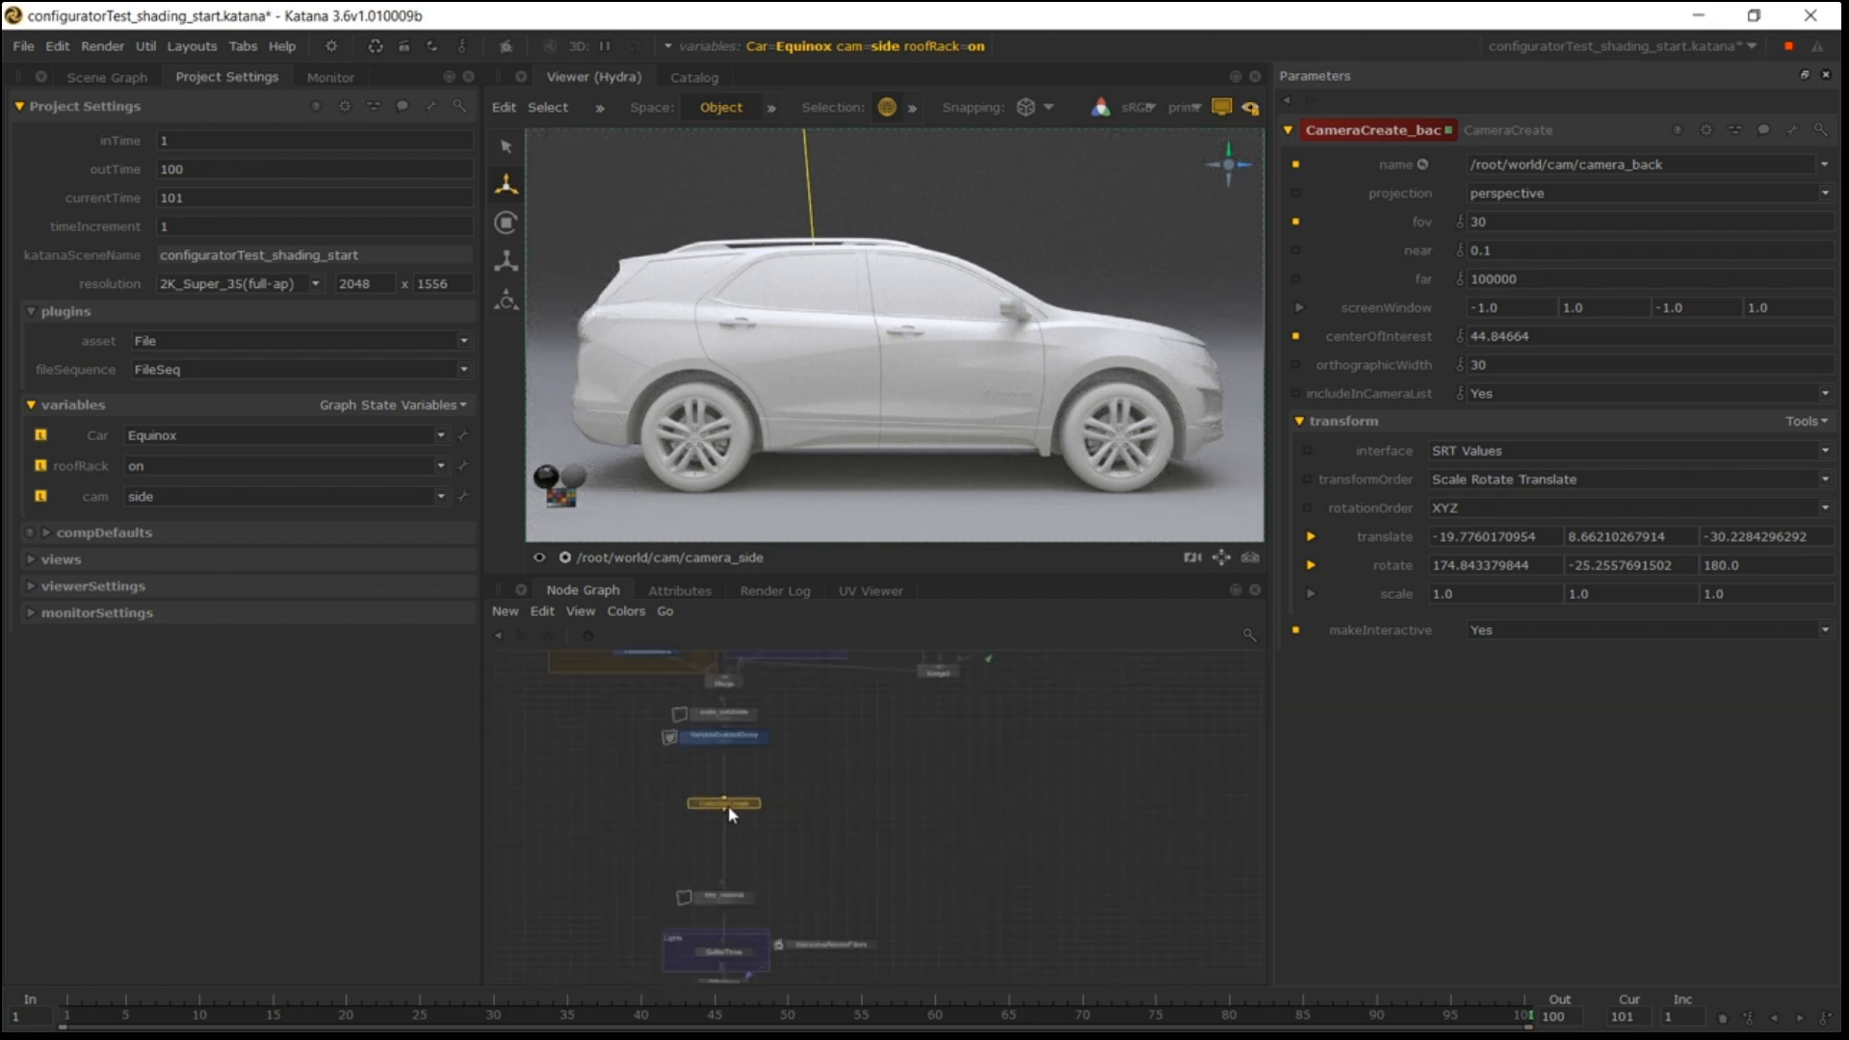
{"action": "left_click", "coordinate": [725, 801]}
{"action": "left_click_drag", "start_coordinate": [725, 798], "coordinate": [726, 783]}
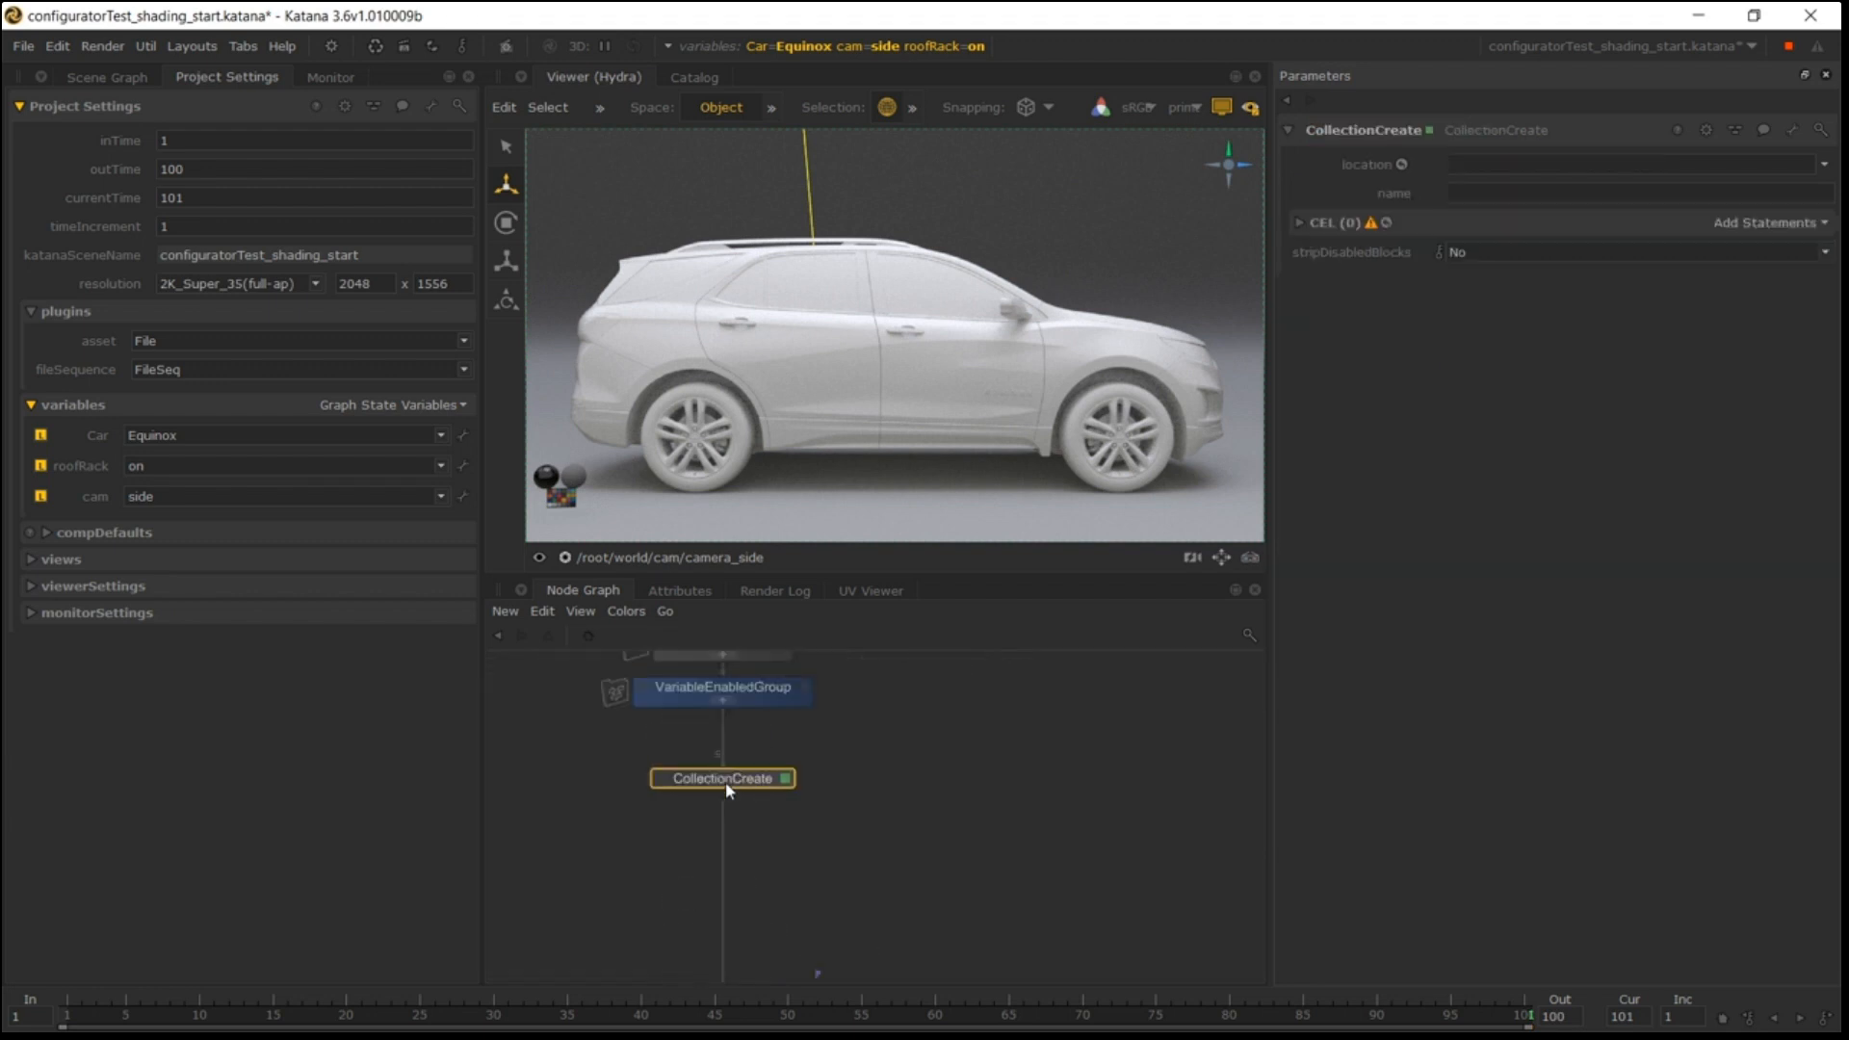
{"action": "scroll", "coordinate": [892, 842], "scroll_direction": "up", "scroll_amount": 3}
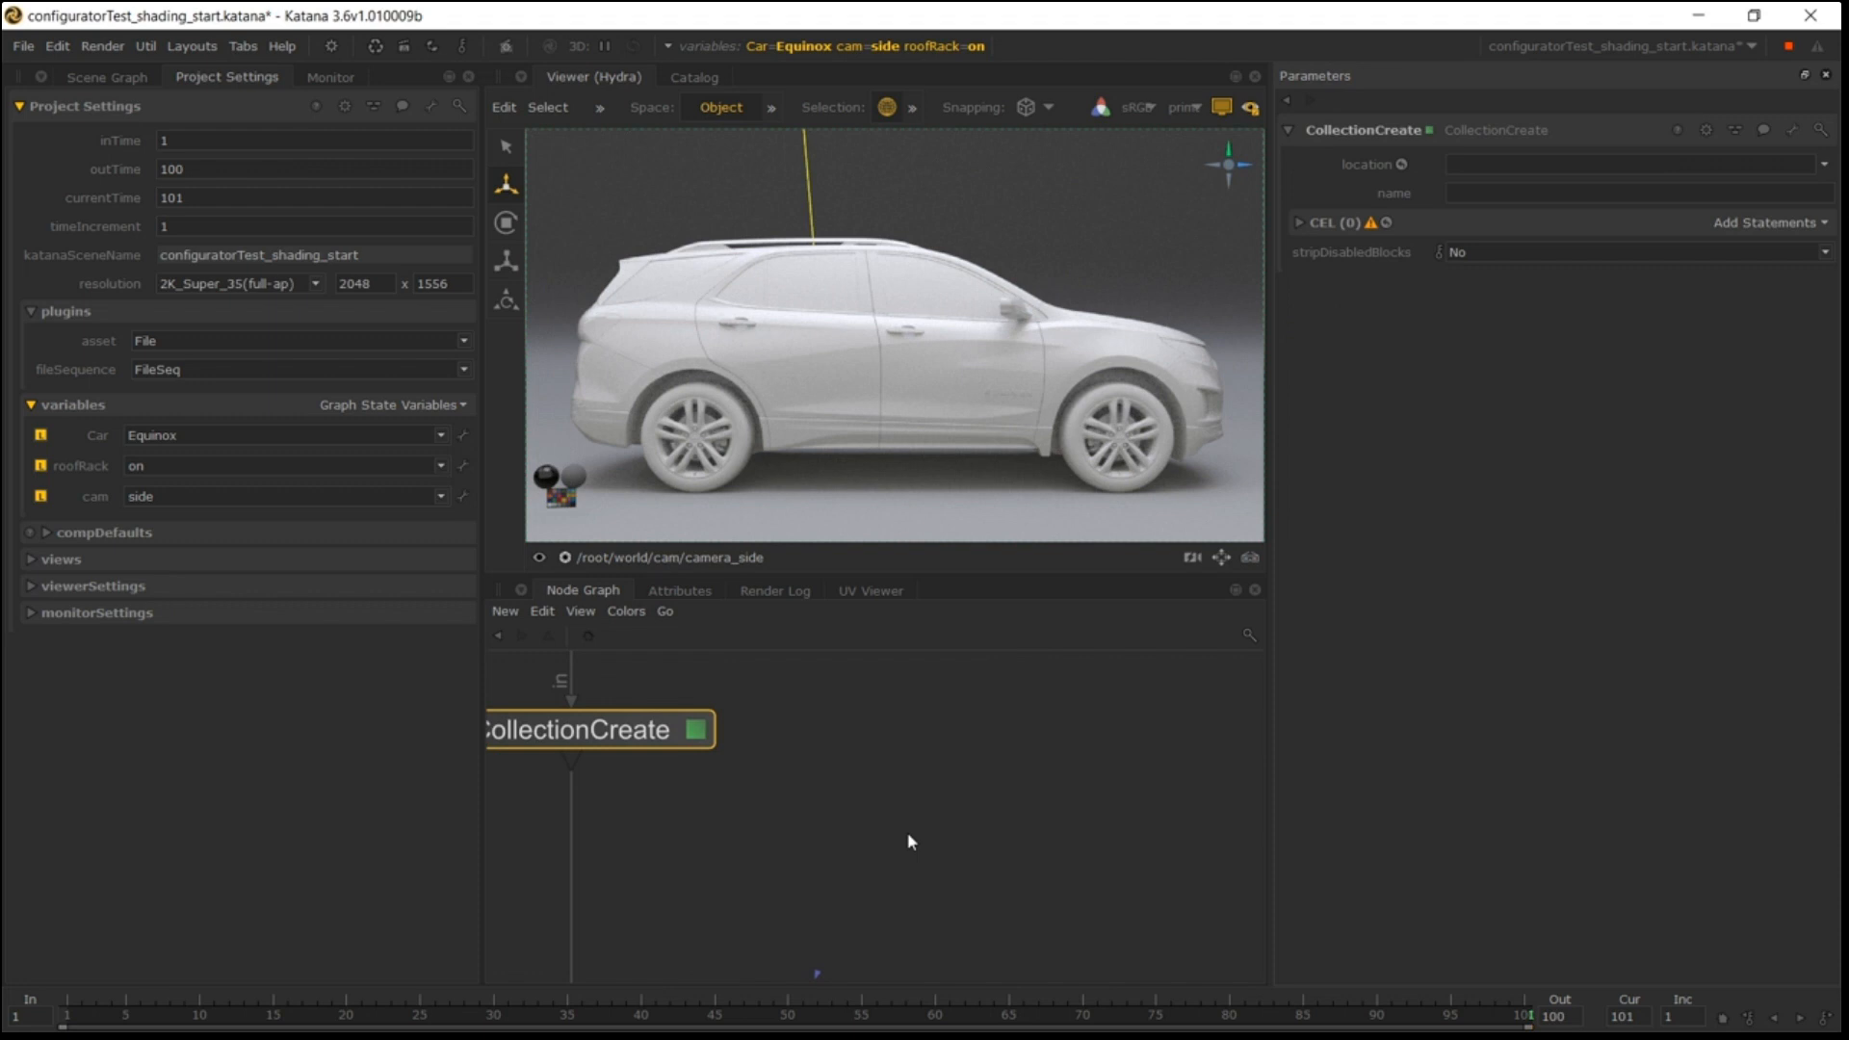
{"action": "middle_click_drag", "start_coordinate": [910, 843], "coordinate": [970, 851]}
Inspect the geometry.arbitrary.variant attribute of the car's rear door, rear wheel rim and rear tire.
{"action": "left_click", "coordinate": [684, 587]}
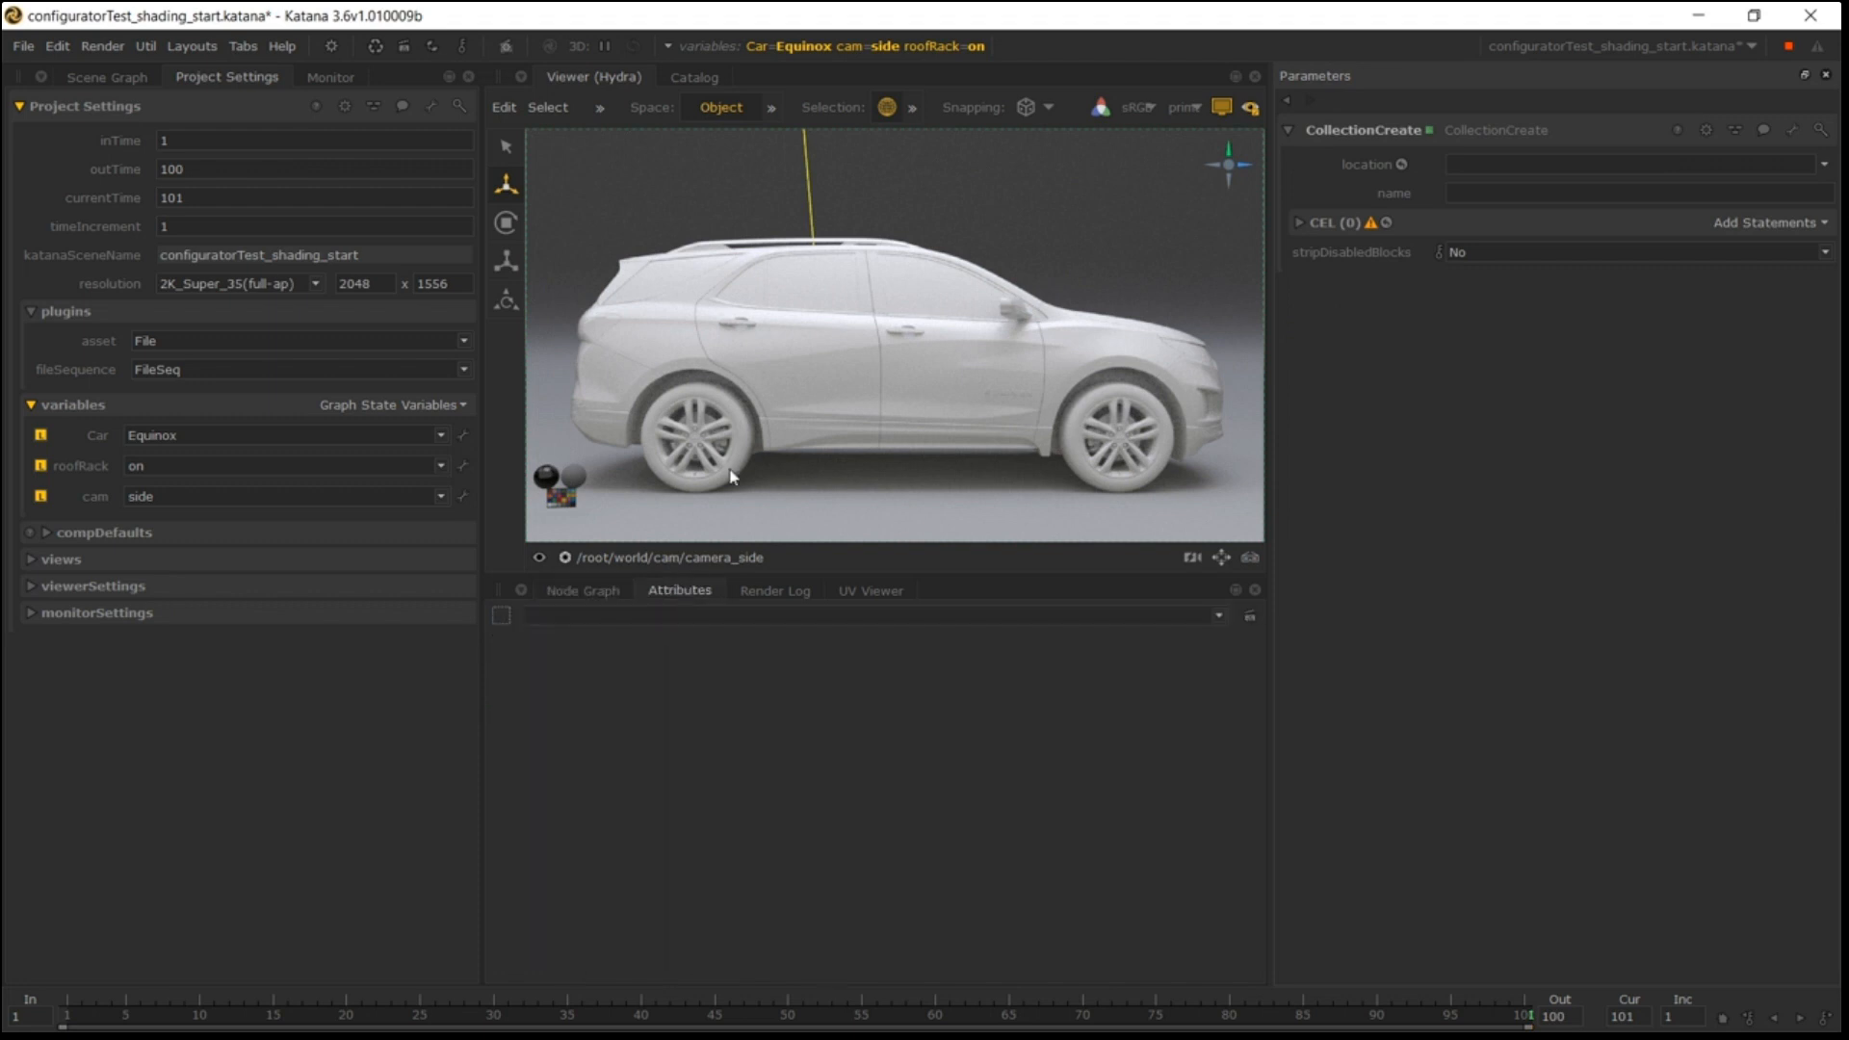
{"action": "left_click", "coordinate": [828, 397]}
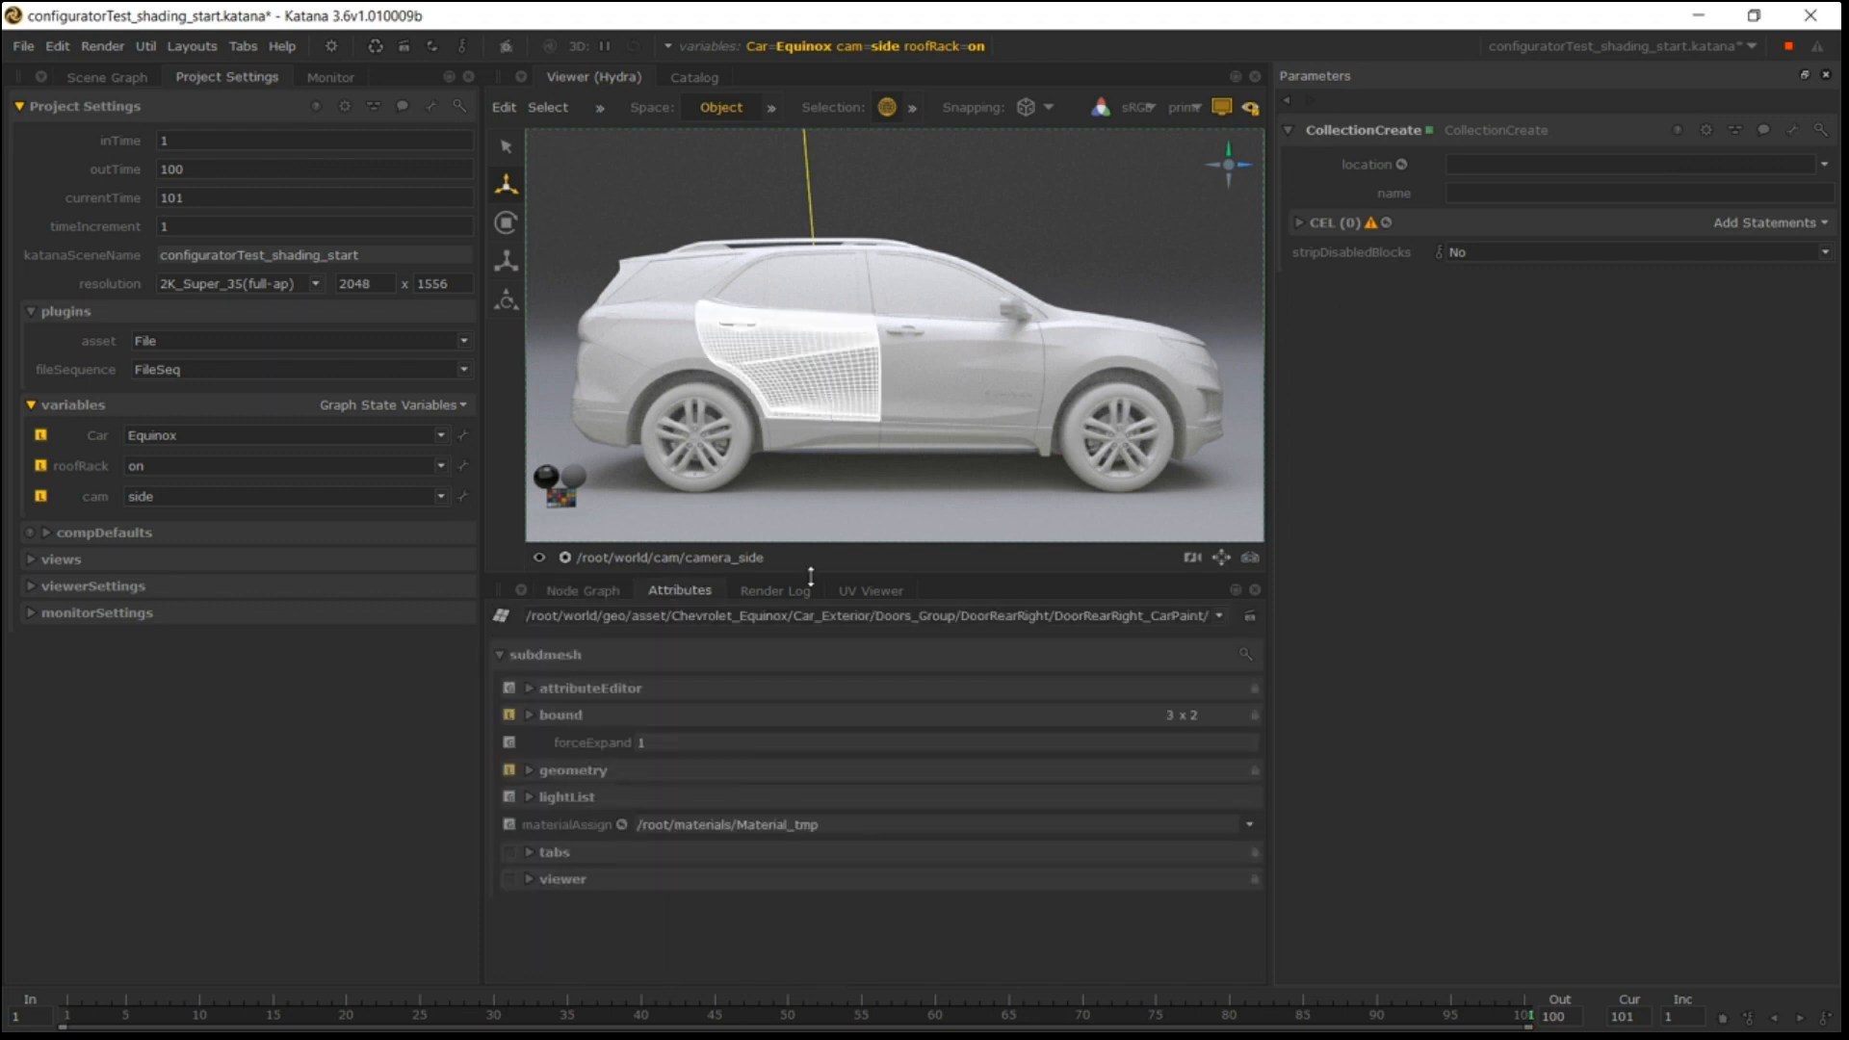
{"action": "left_click", "coordinate": [545, 773]}
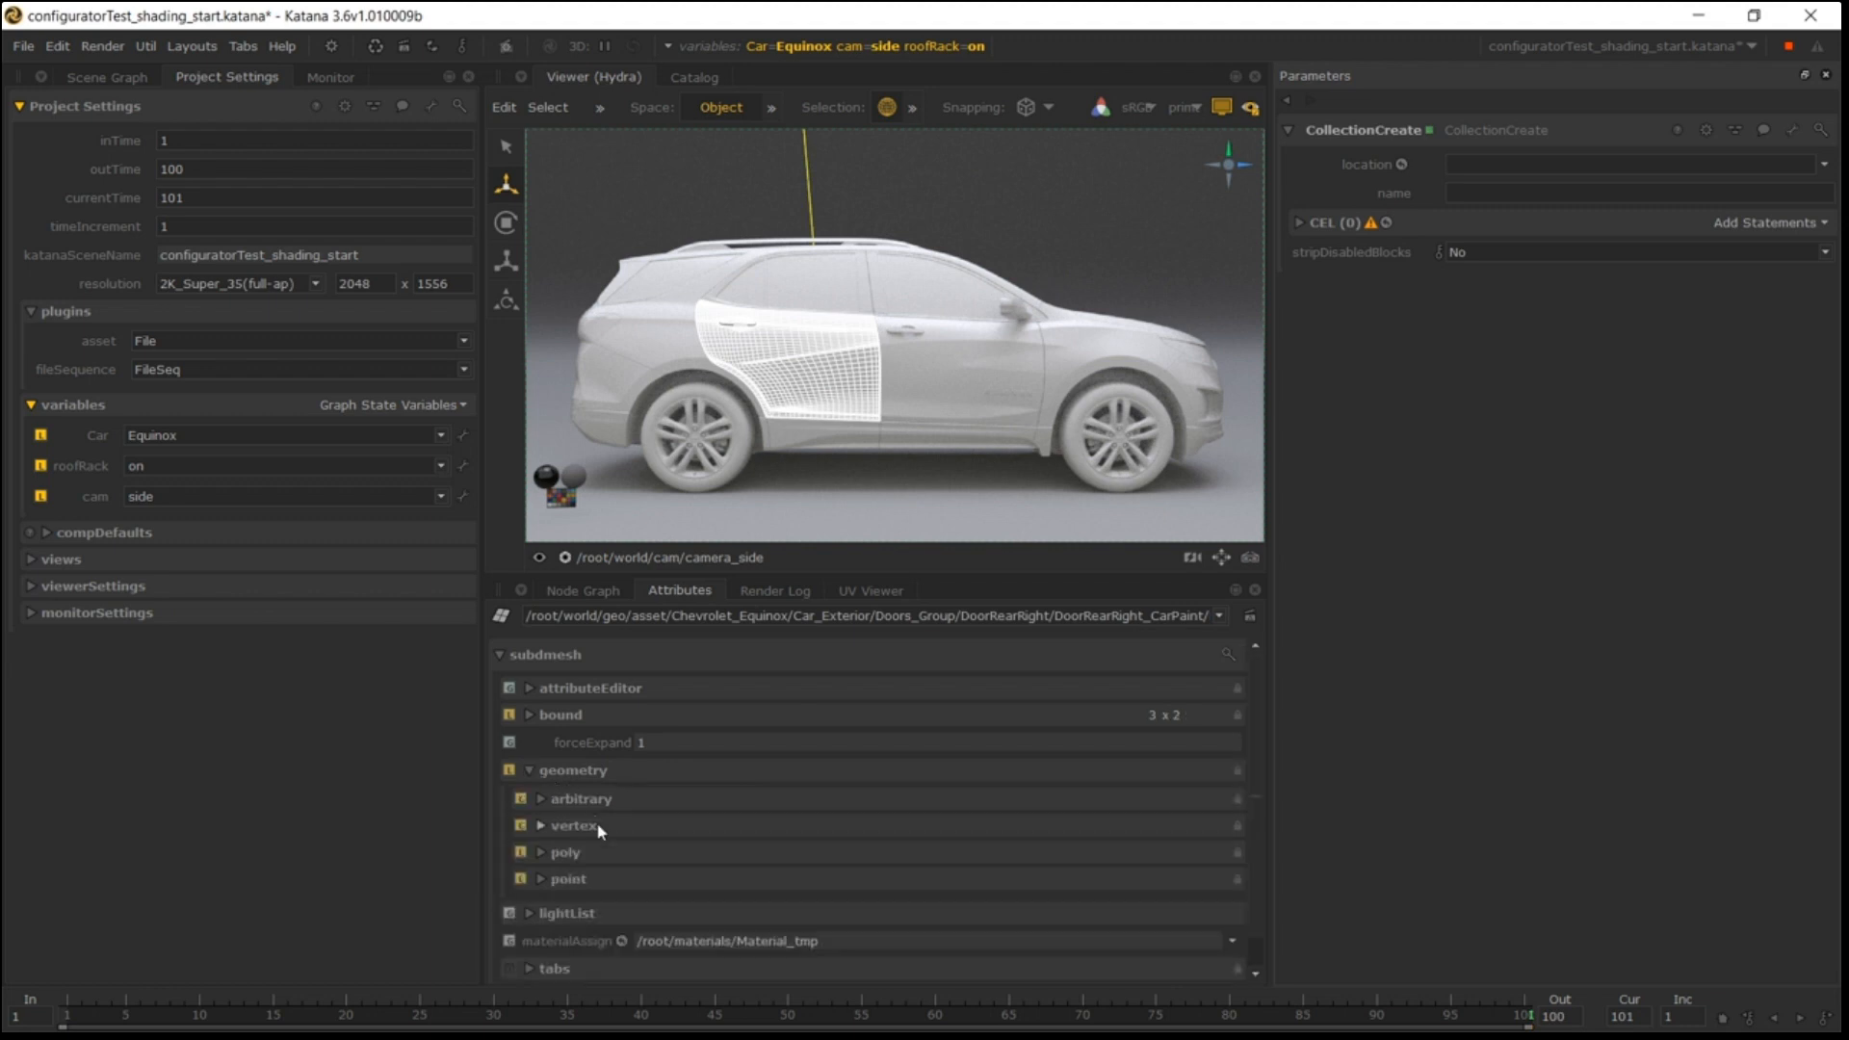
{"action": "left_click", "coordinate": [595, 801]}
{"action": "left_click", "coordinate": [588, 828]}
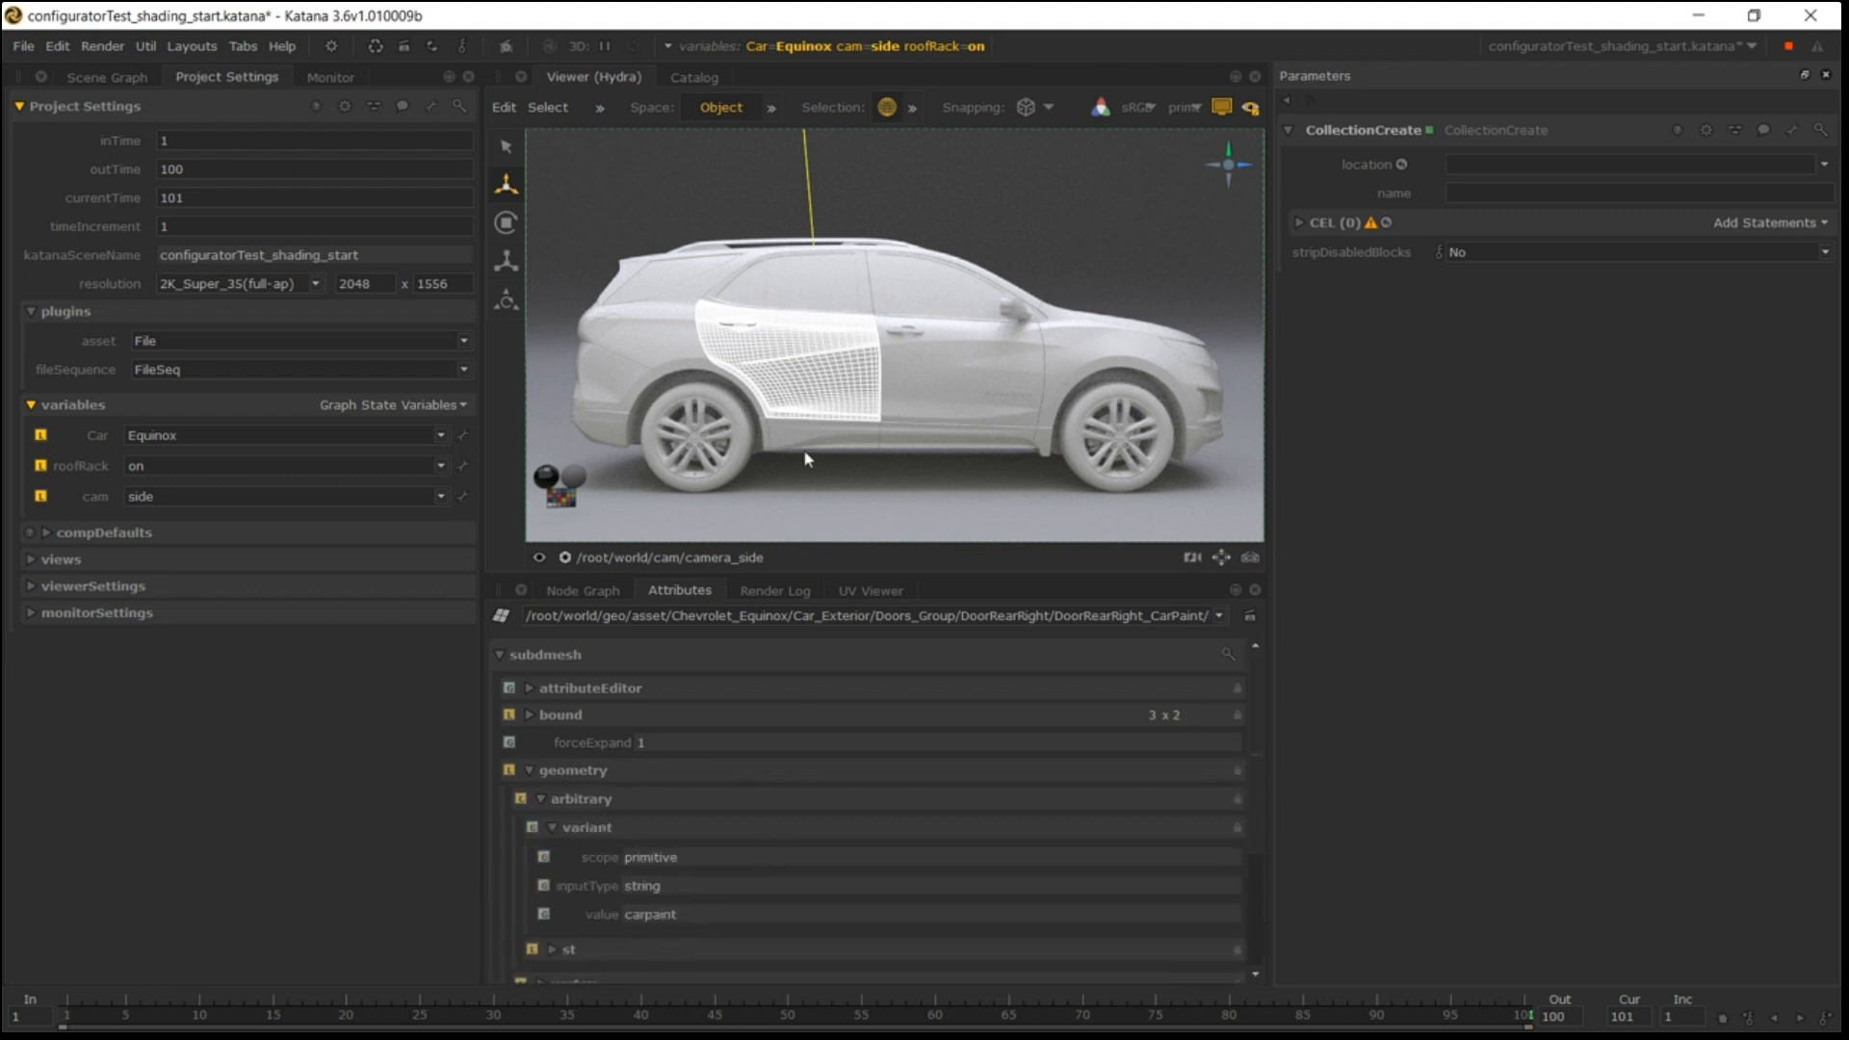
{"action": "left_click", "coordinate": [729, 453]}
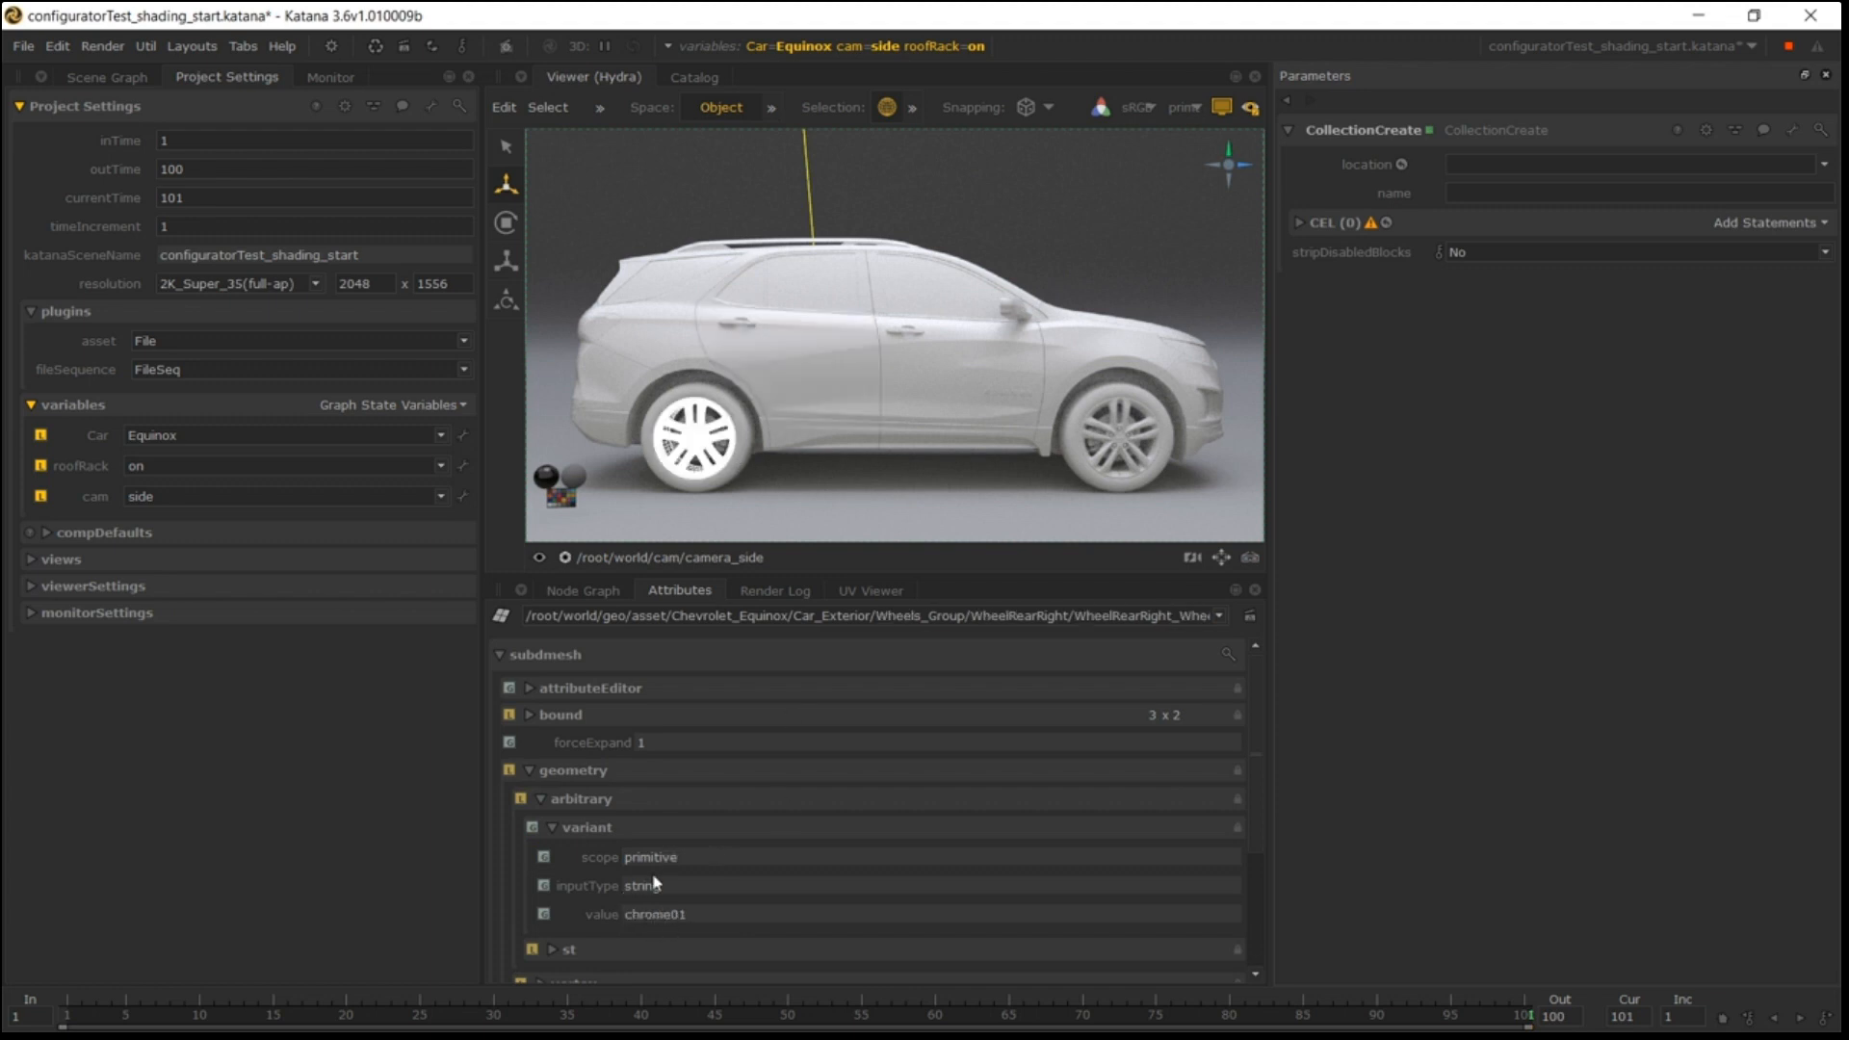
{"action": "left_click", "coordinate": [717, 491]}
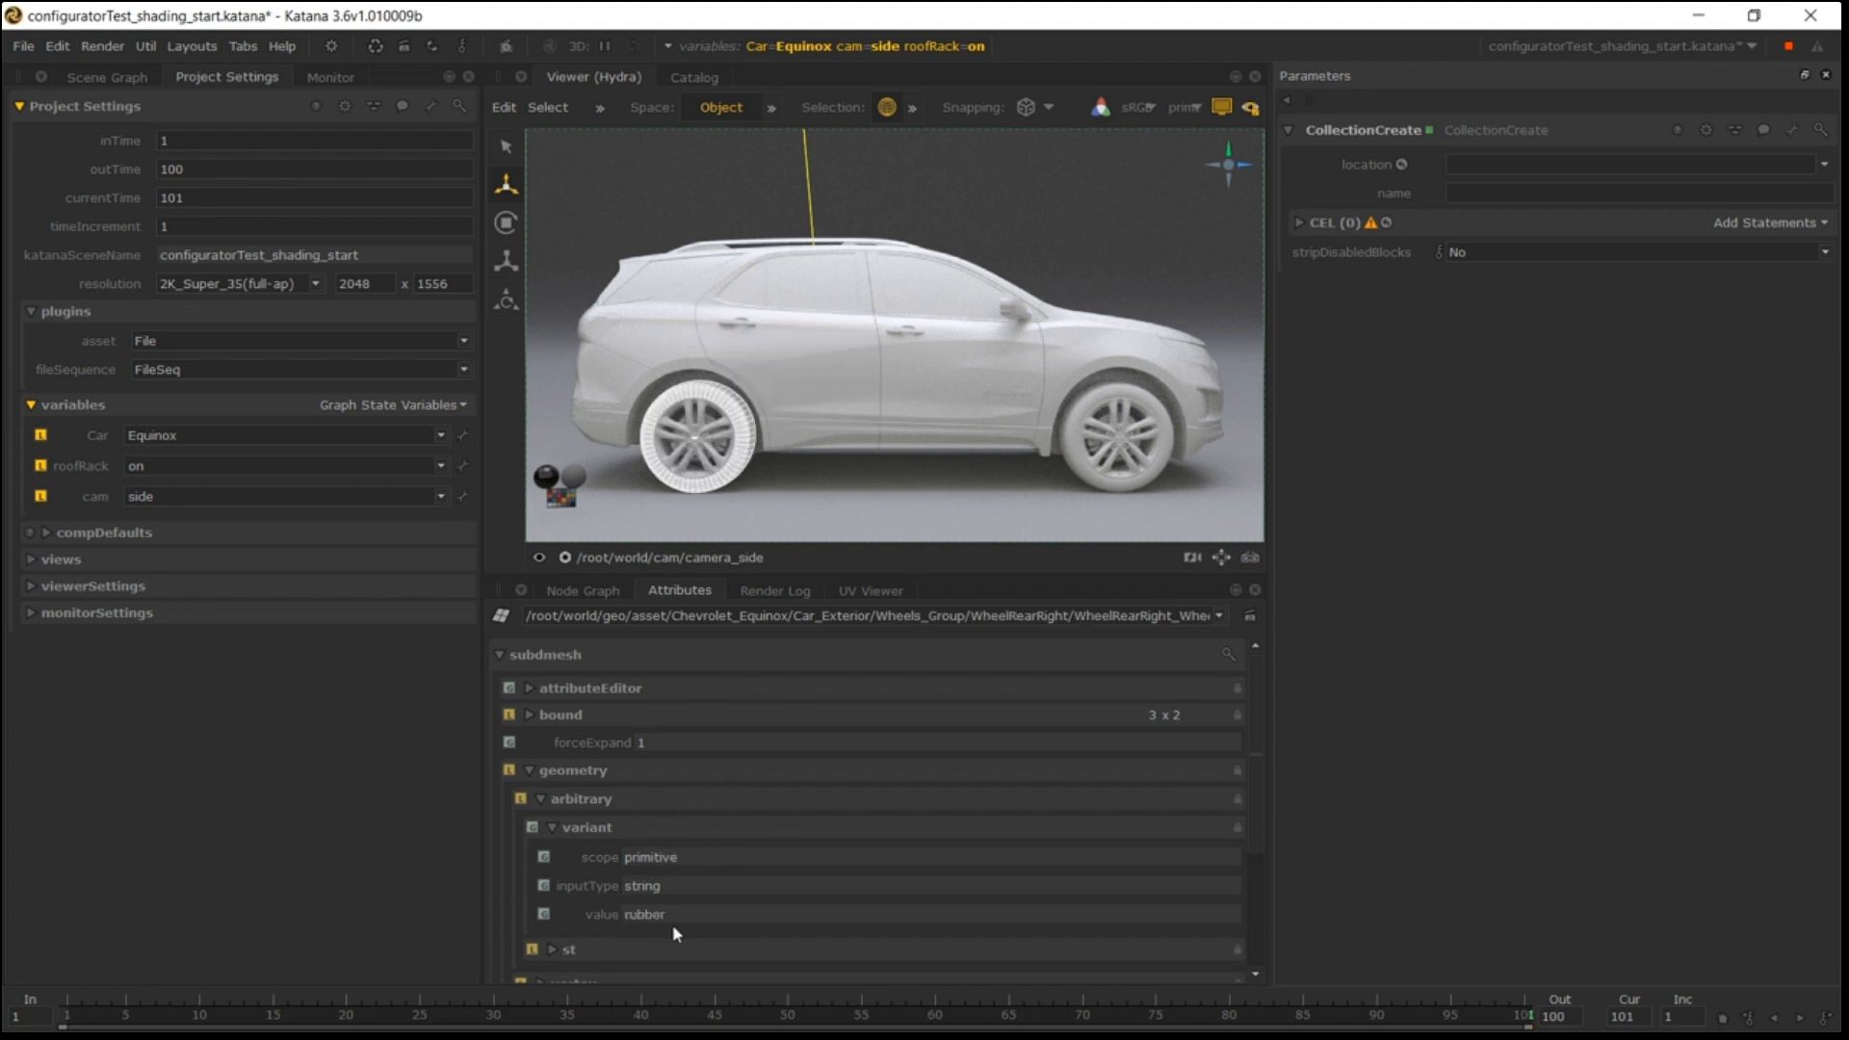
Name the new collection carPaint and give its CEL an empty Custom statement.
{"action": "left_click", "coordinate": [605, 595]}
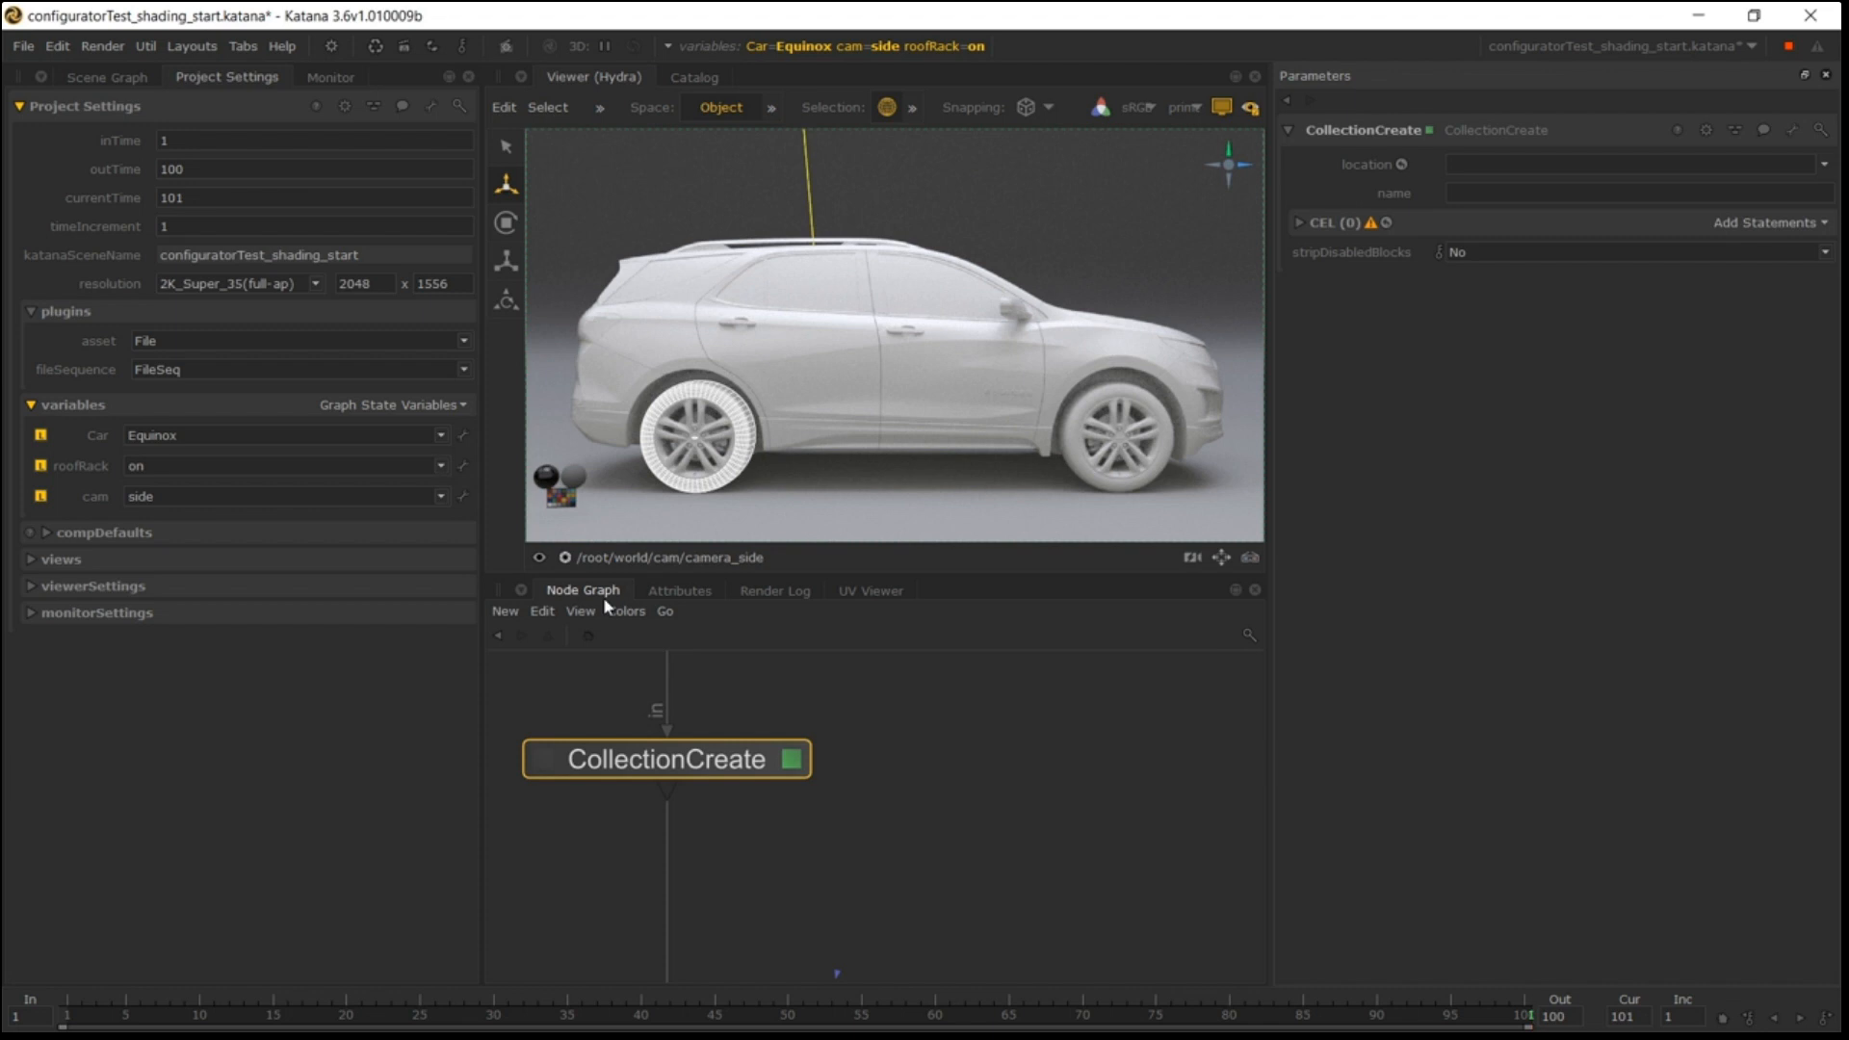
{"action": "left_click", "coordinate": [1515, 193]}
{"action": "type", "text": "carPaint"}
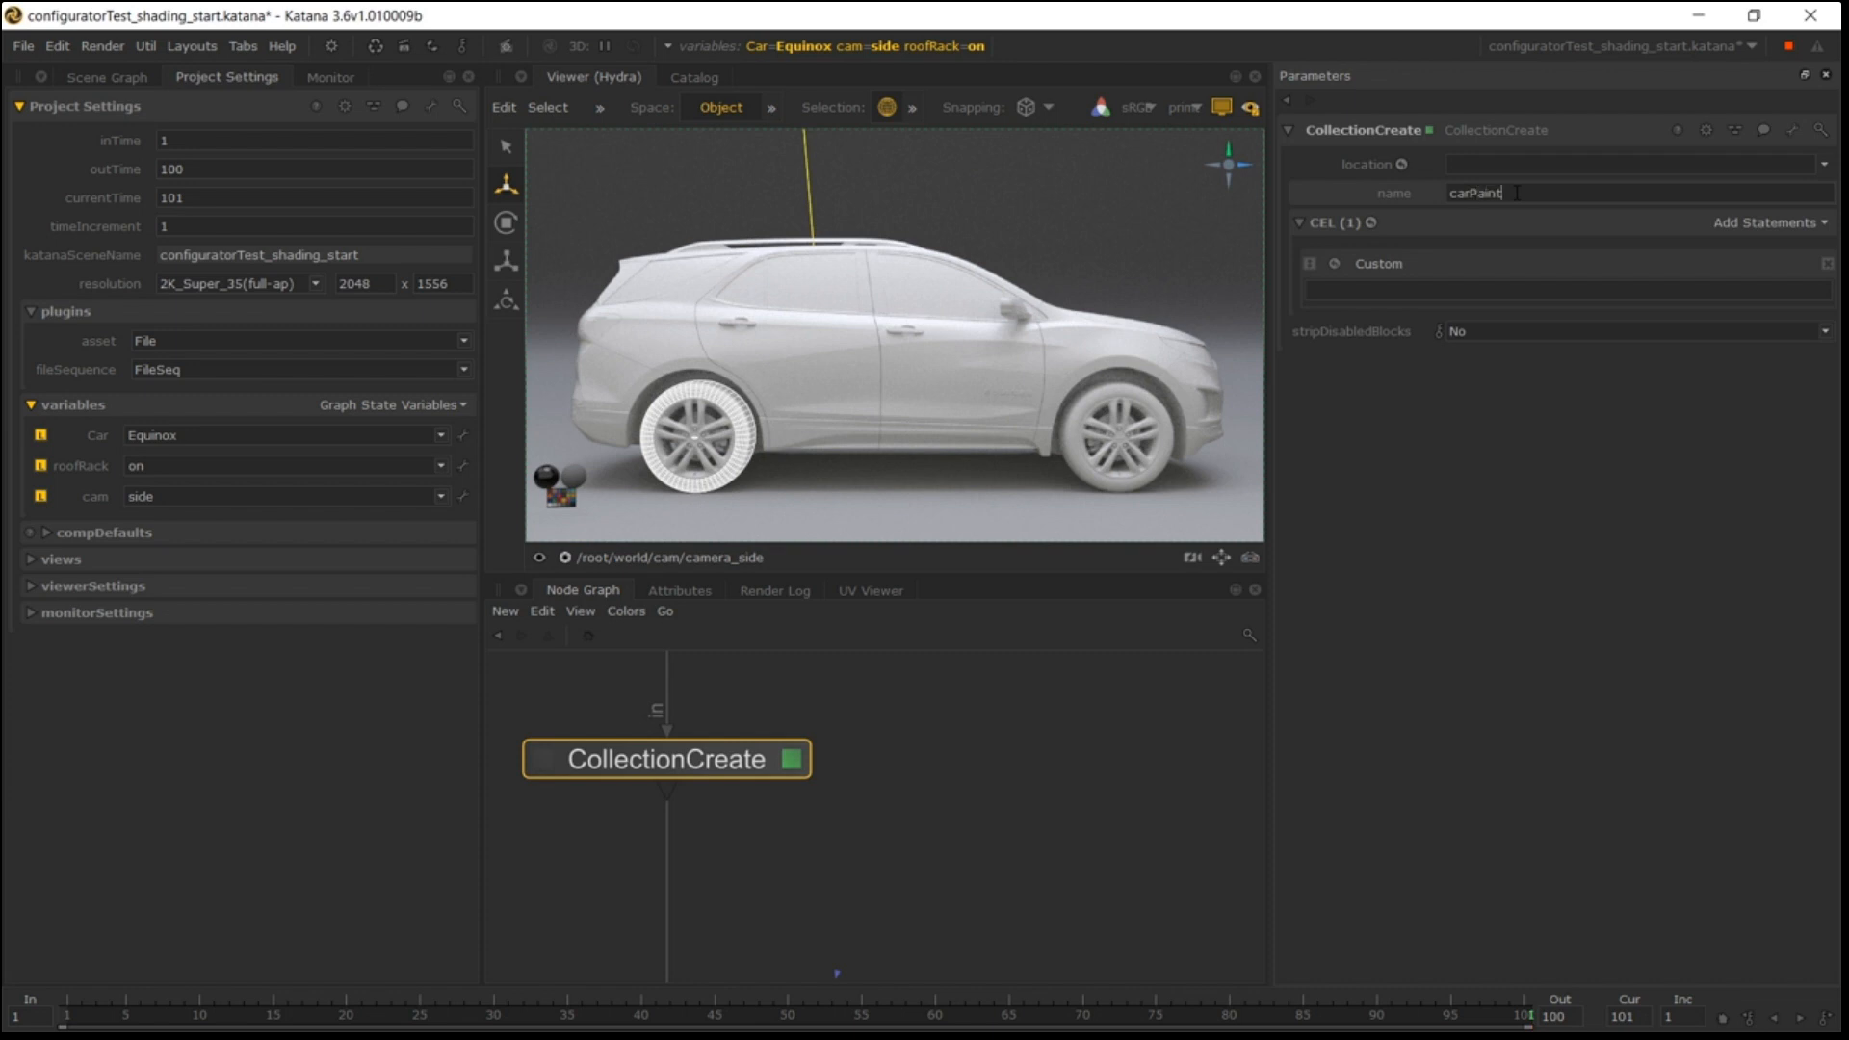
{"action": "left_click", "coordinate": [1456, 405]}
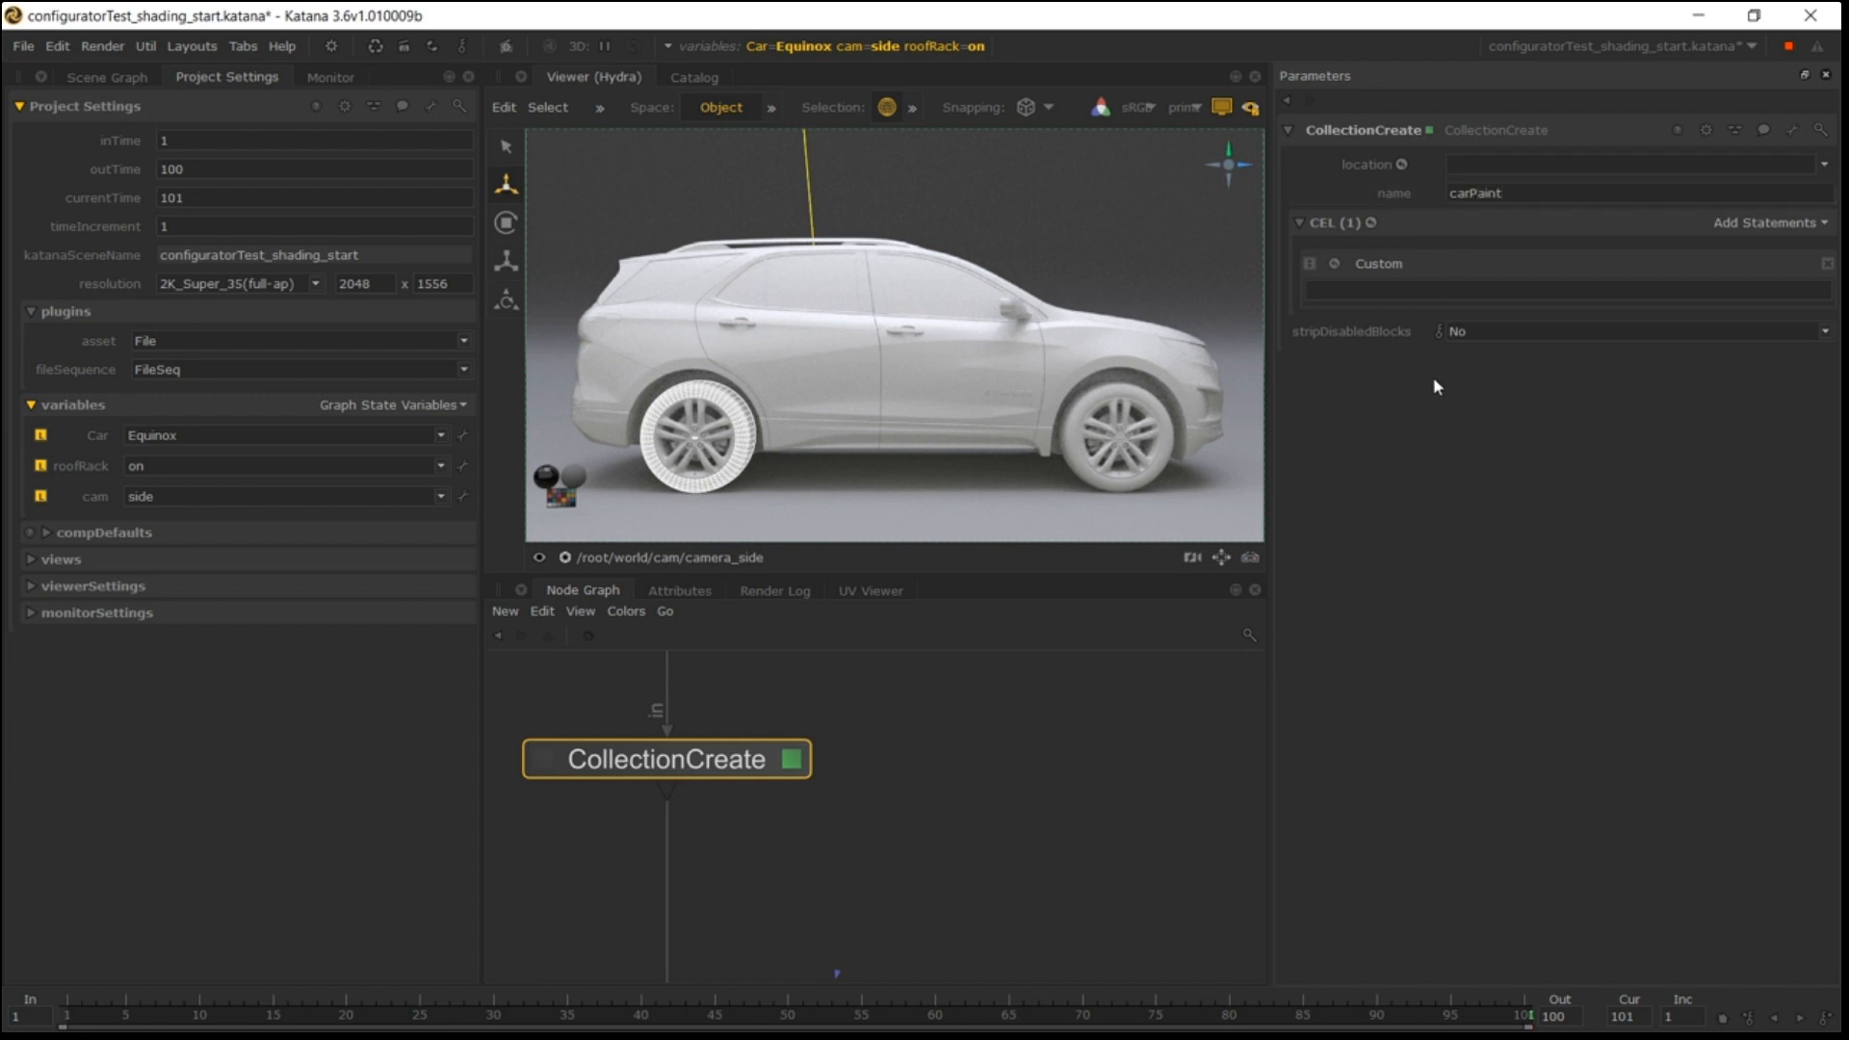
Fill the Custom CEL statement with the scene graph location /root/world/geo/asset.
{"action": "left_click", "coordinate": [95, 76]}
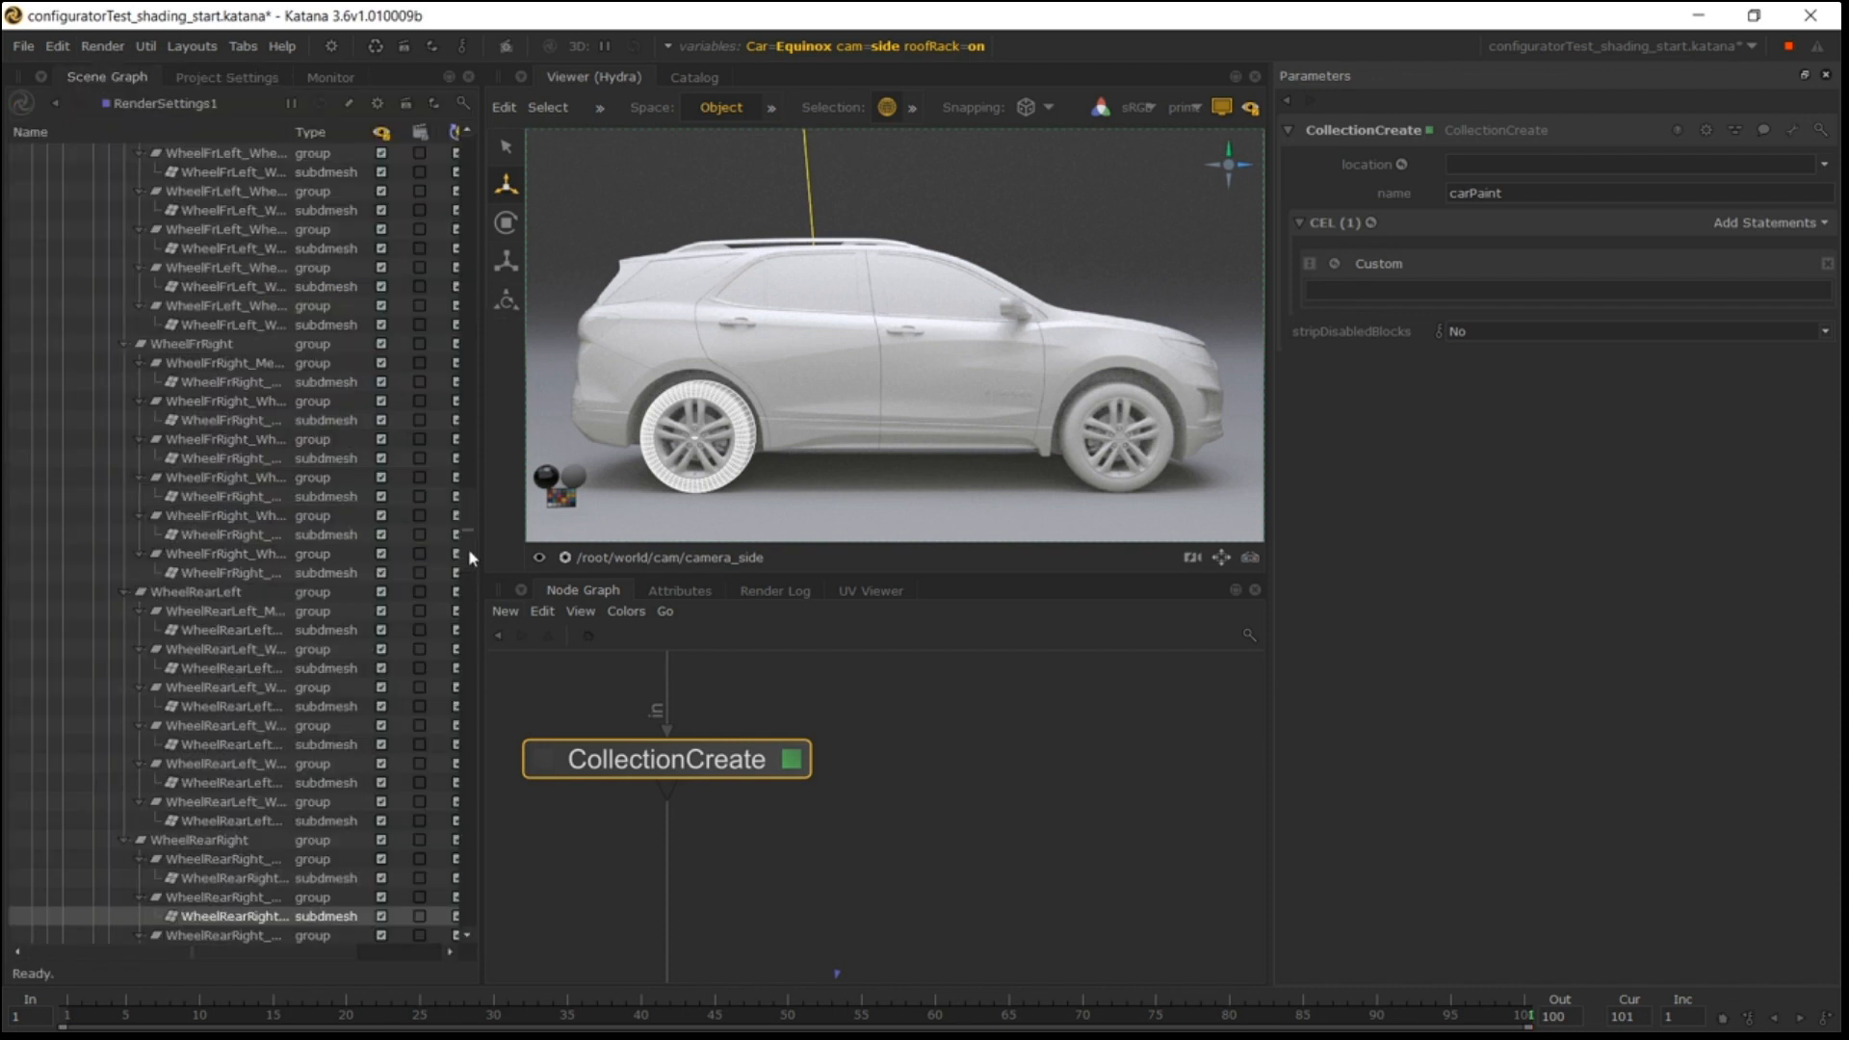
{"action": "scroll", "coordinate": [468, 556], "scroll_direction": "up", "scroll_amount": 15}
{"action": "left_click_drag", "start_coordinate": [108, 230], "coordinate": [1367, 289]}
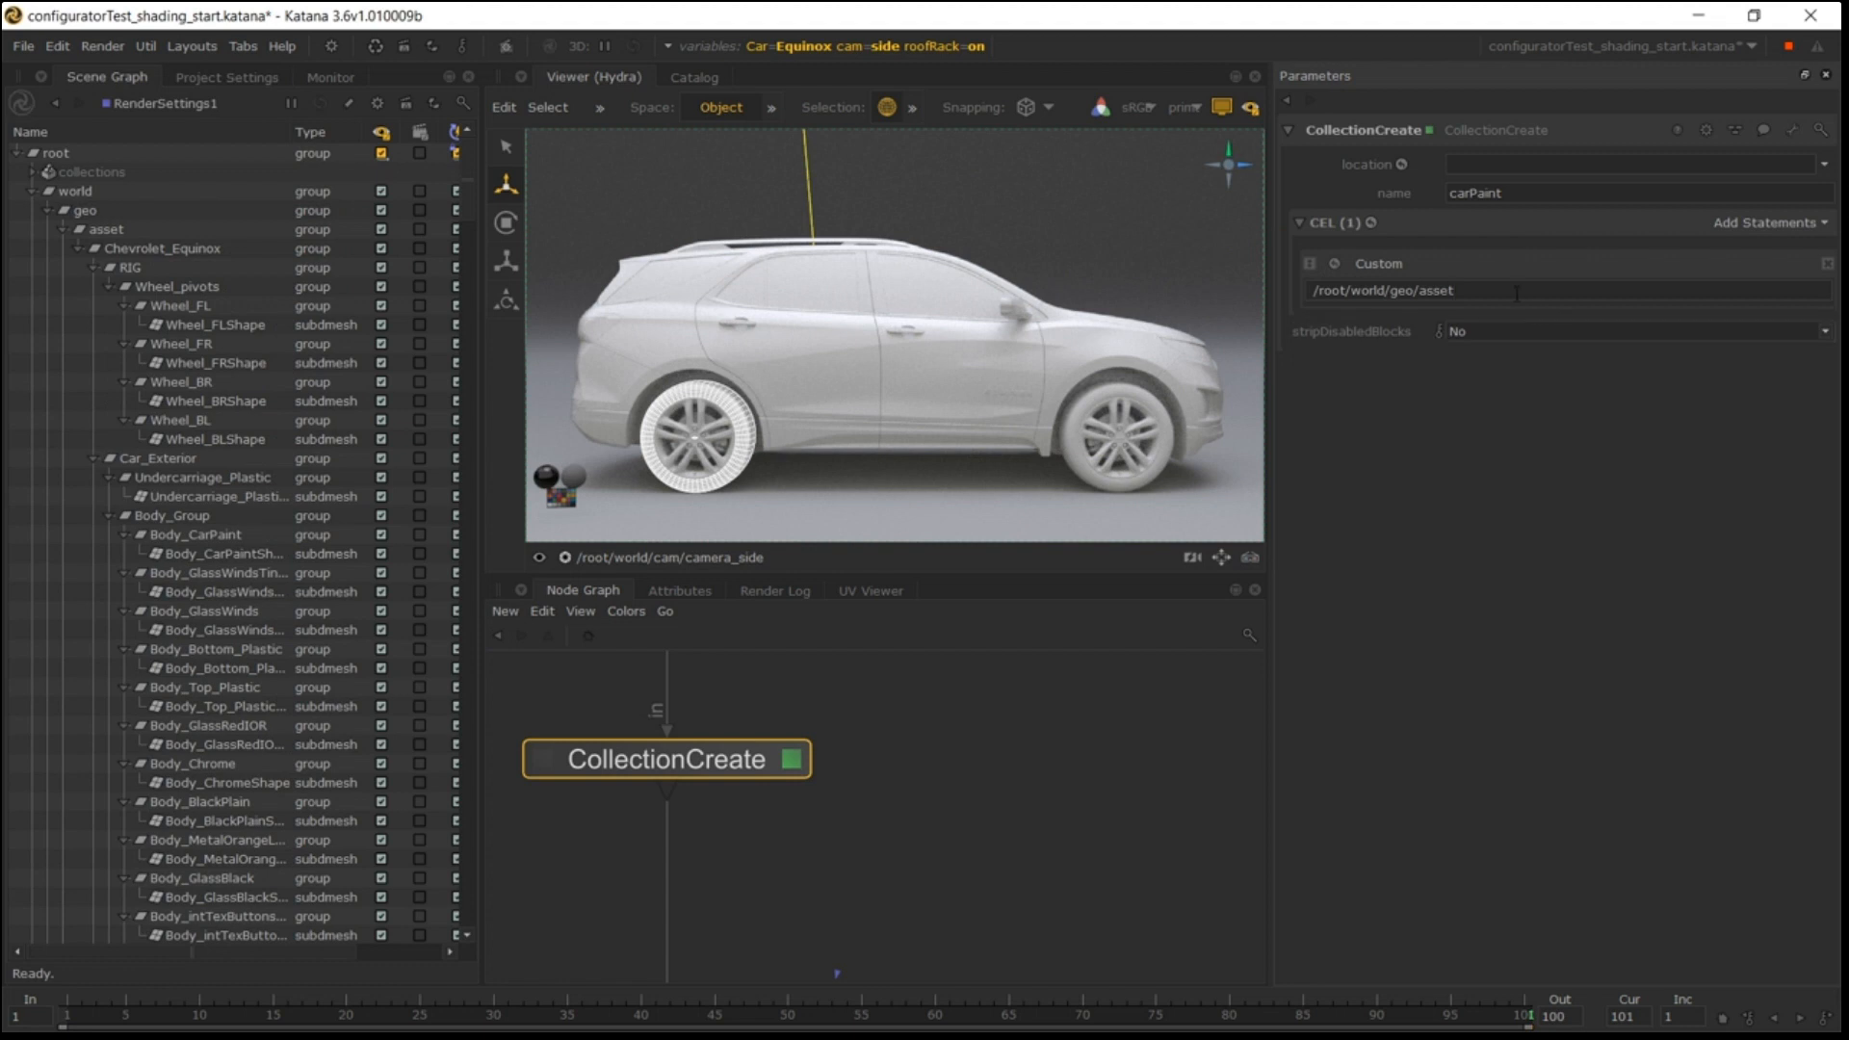
Extend the CEL path with //*{attr("geometry.arbitrary.variant.value") == "carpaint"}.
{"action": "type", "text": "//*"}
{"action": "type", "text": "{}"}
{"action": "type", "text": "a"}
{"action": "type", "text": "ttr()"}
{"action": "key", "text": "Left"}
{"action": "type", "text": "\"\""}
{"action": "type", "text": "ge"}
{"action": "type", "text": "ometry.a"}
{"action": "type", "text": "rbitra"}
{"action": "type", "text": "ry."}
{"action": "type", "text": "variant."}
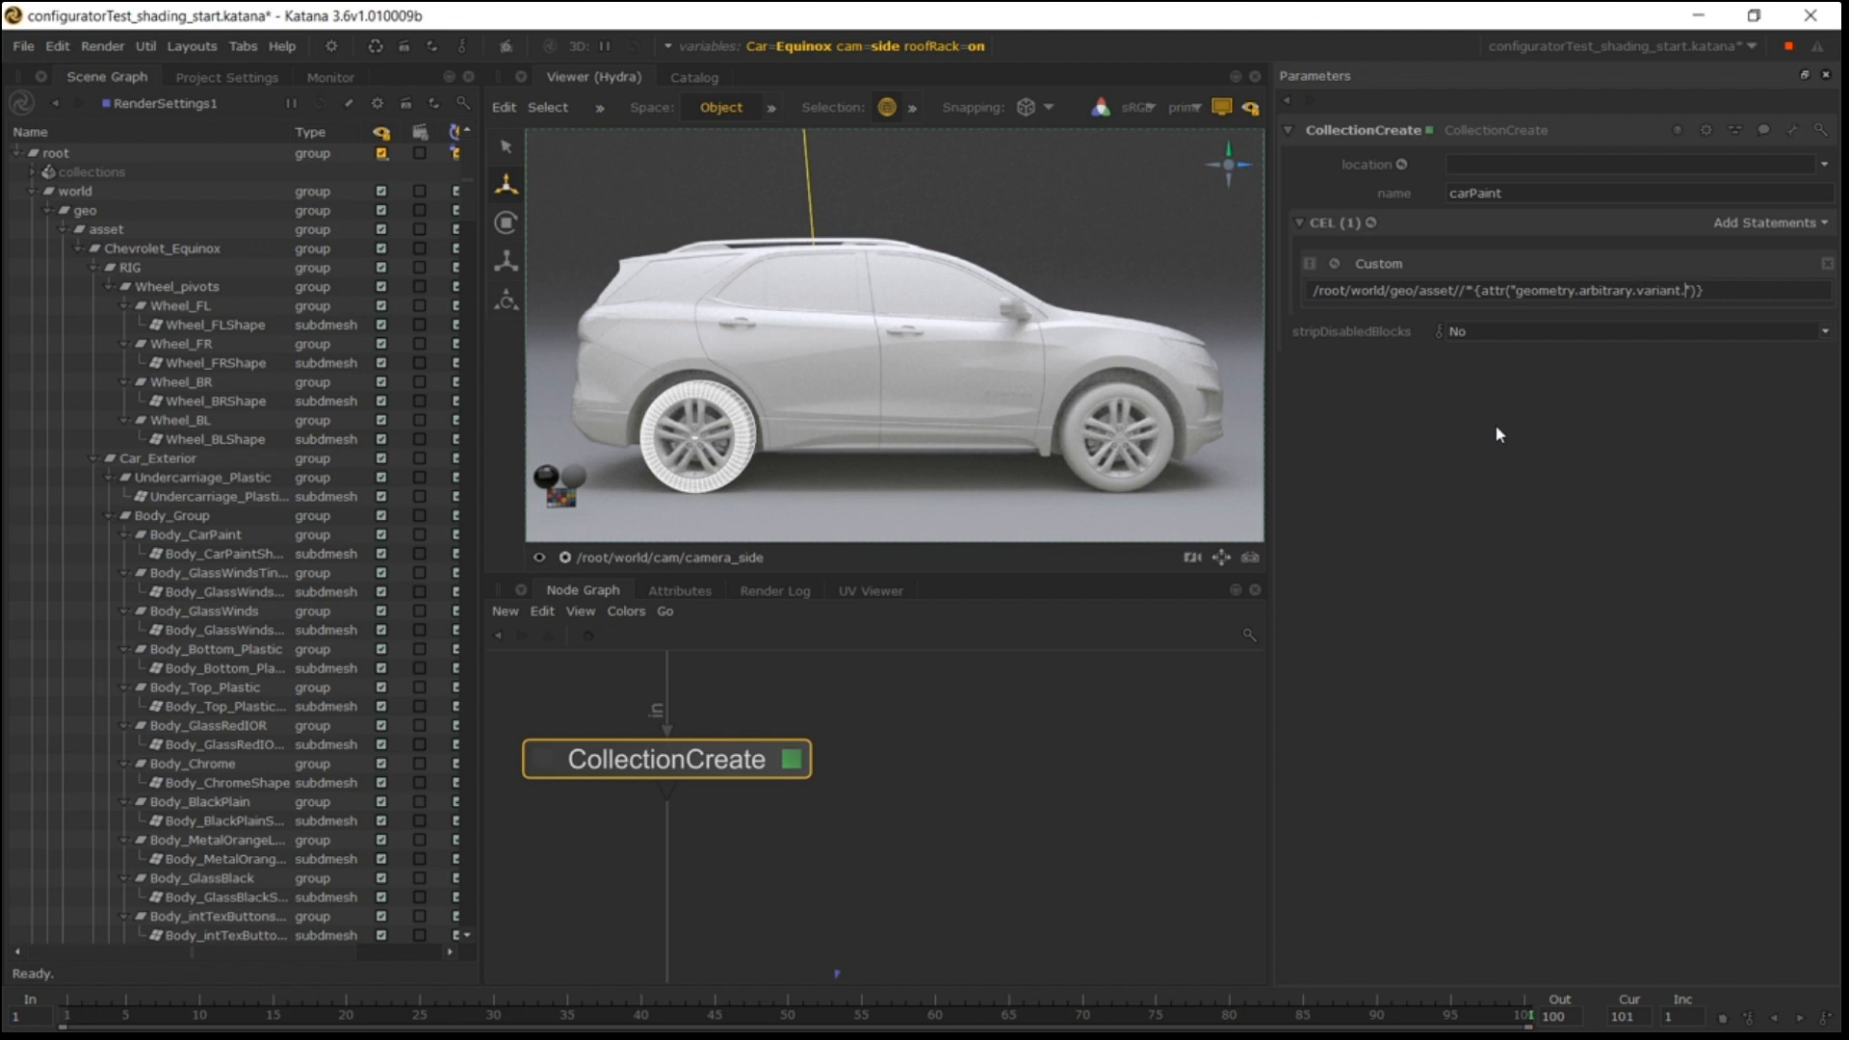
{"action": "type", "text": "value\") == \"carpaint"}
Check the collection by selecting the locations its CEL matches and expanding the collections group in the scene graph.
{"action": "left_click", "coordinate": [1371, 222]}
{"action": "left_click", "coordinate": [1406, 247]}
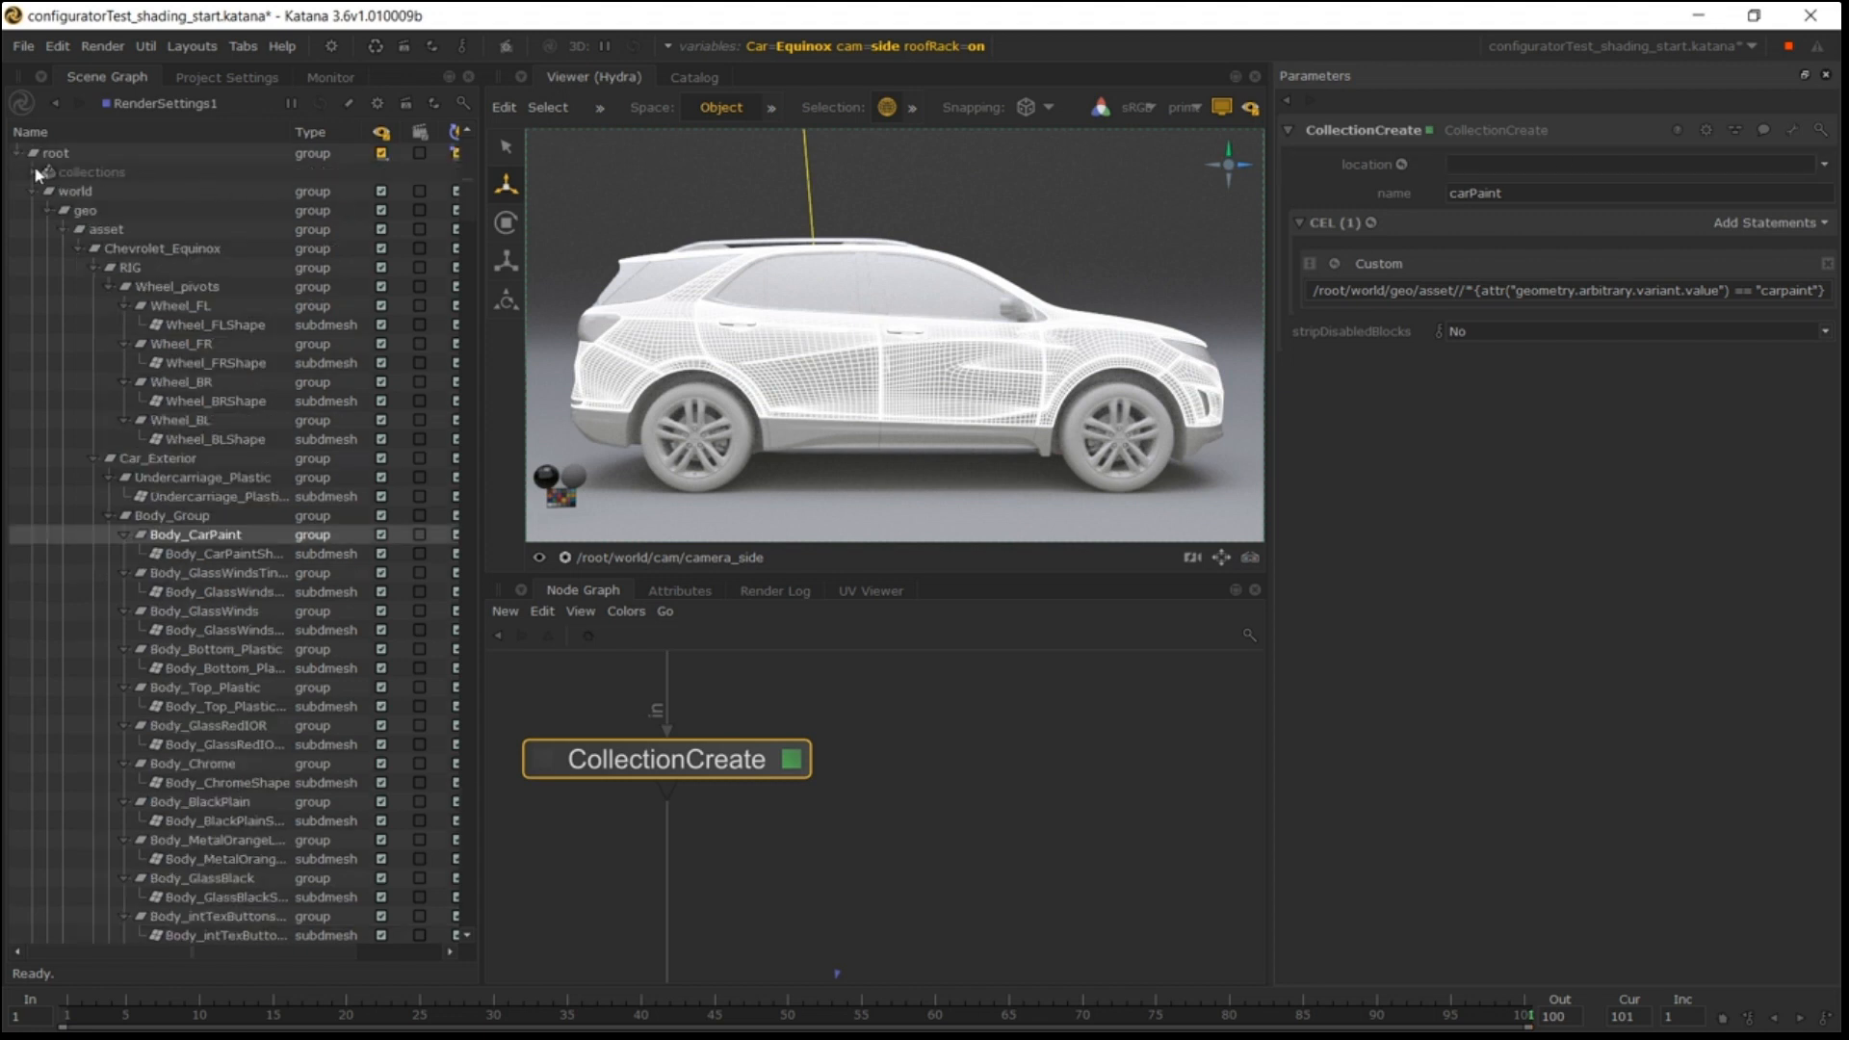
{"action": "left_click", "coordinate": [36, 172]}
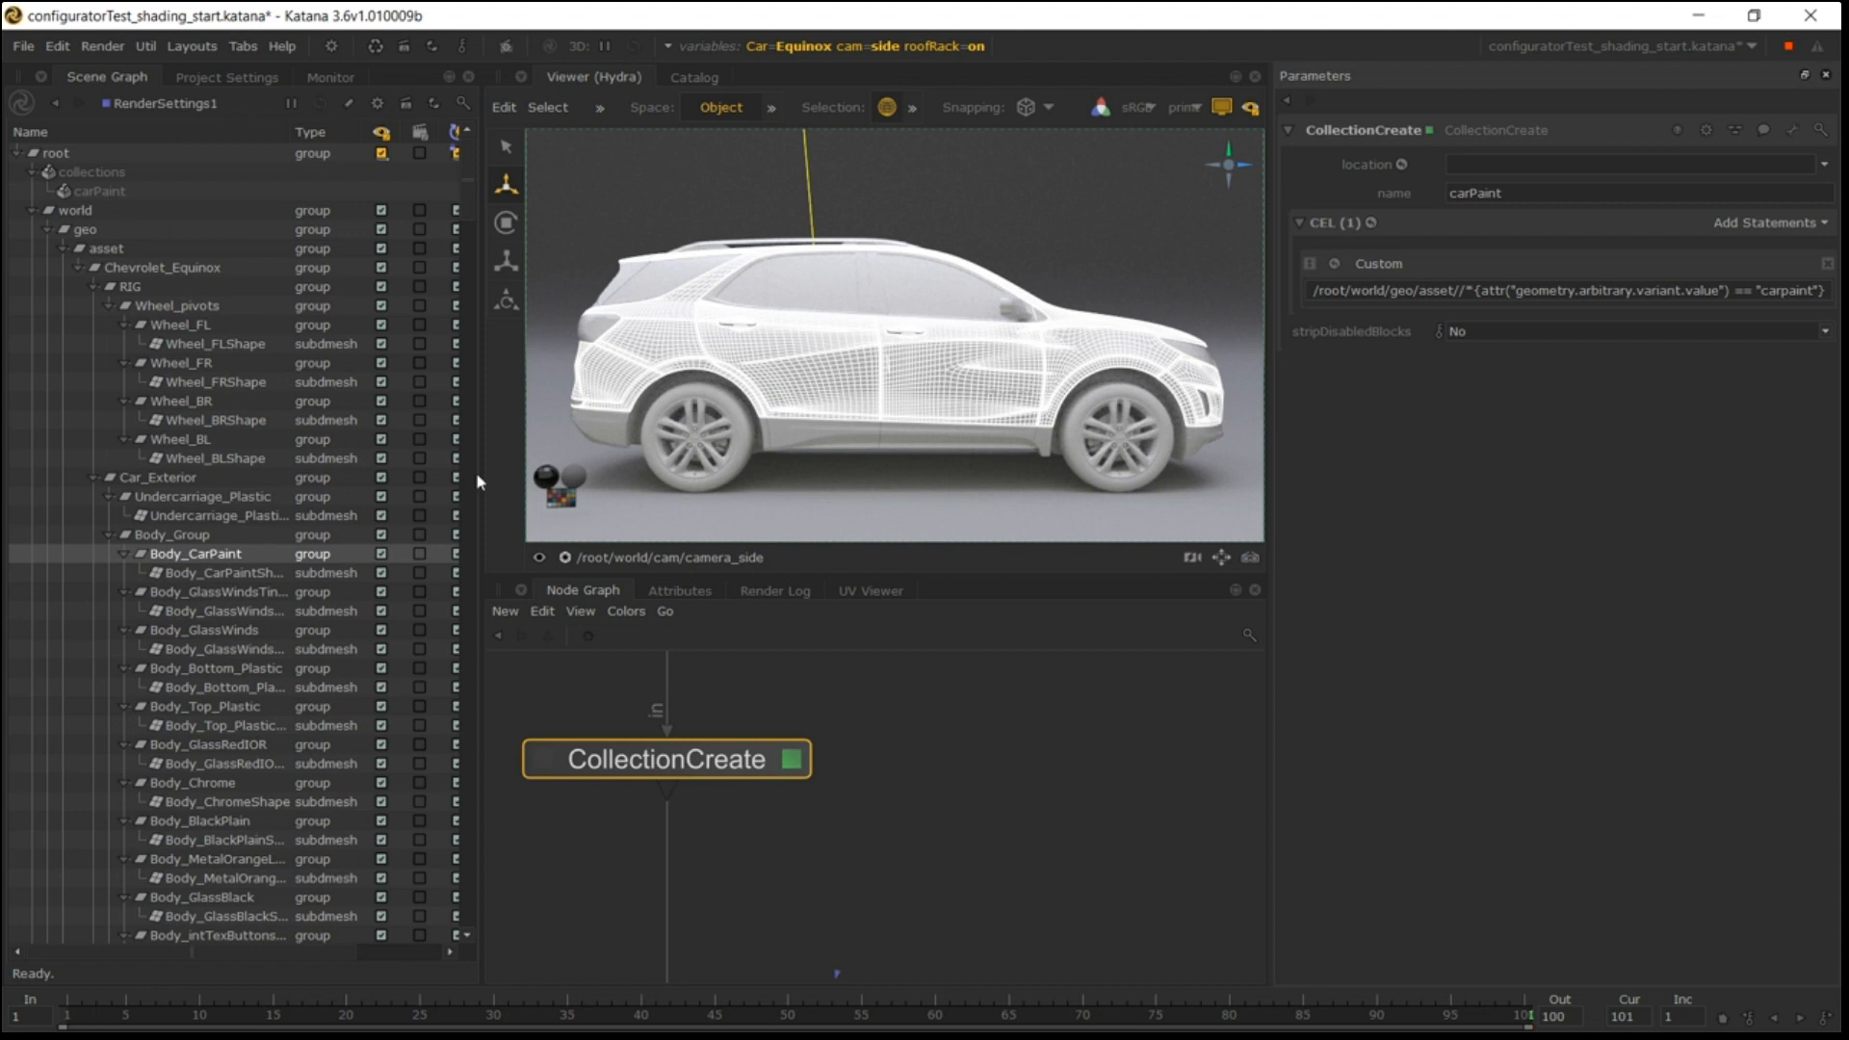
Add a NetworkMaterialCreate node beside CollectionCreate.
{"action": "scroll", "coordinate": [913, 817], "scroll_direction": "down", "scroll_amount": 5}
{"action": "middle_click_drag", "start_coordinate": [915, 775], "coordinate": [917, 696]}
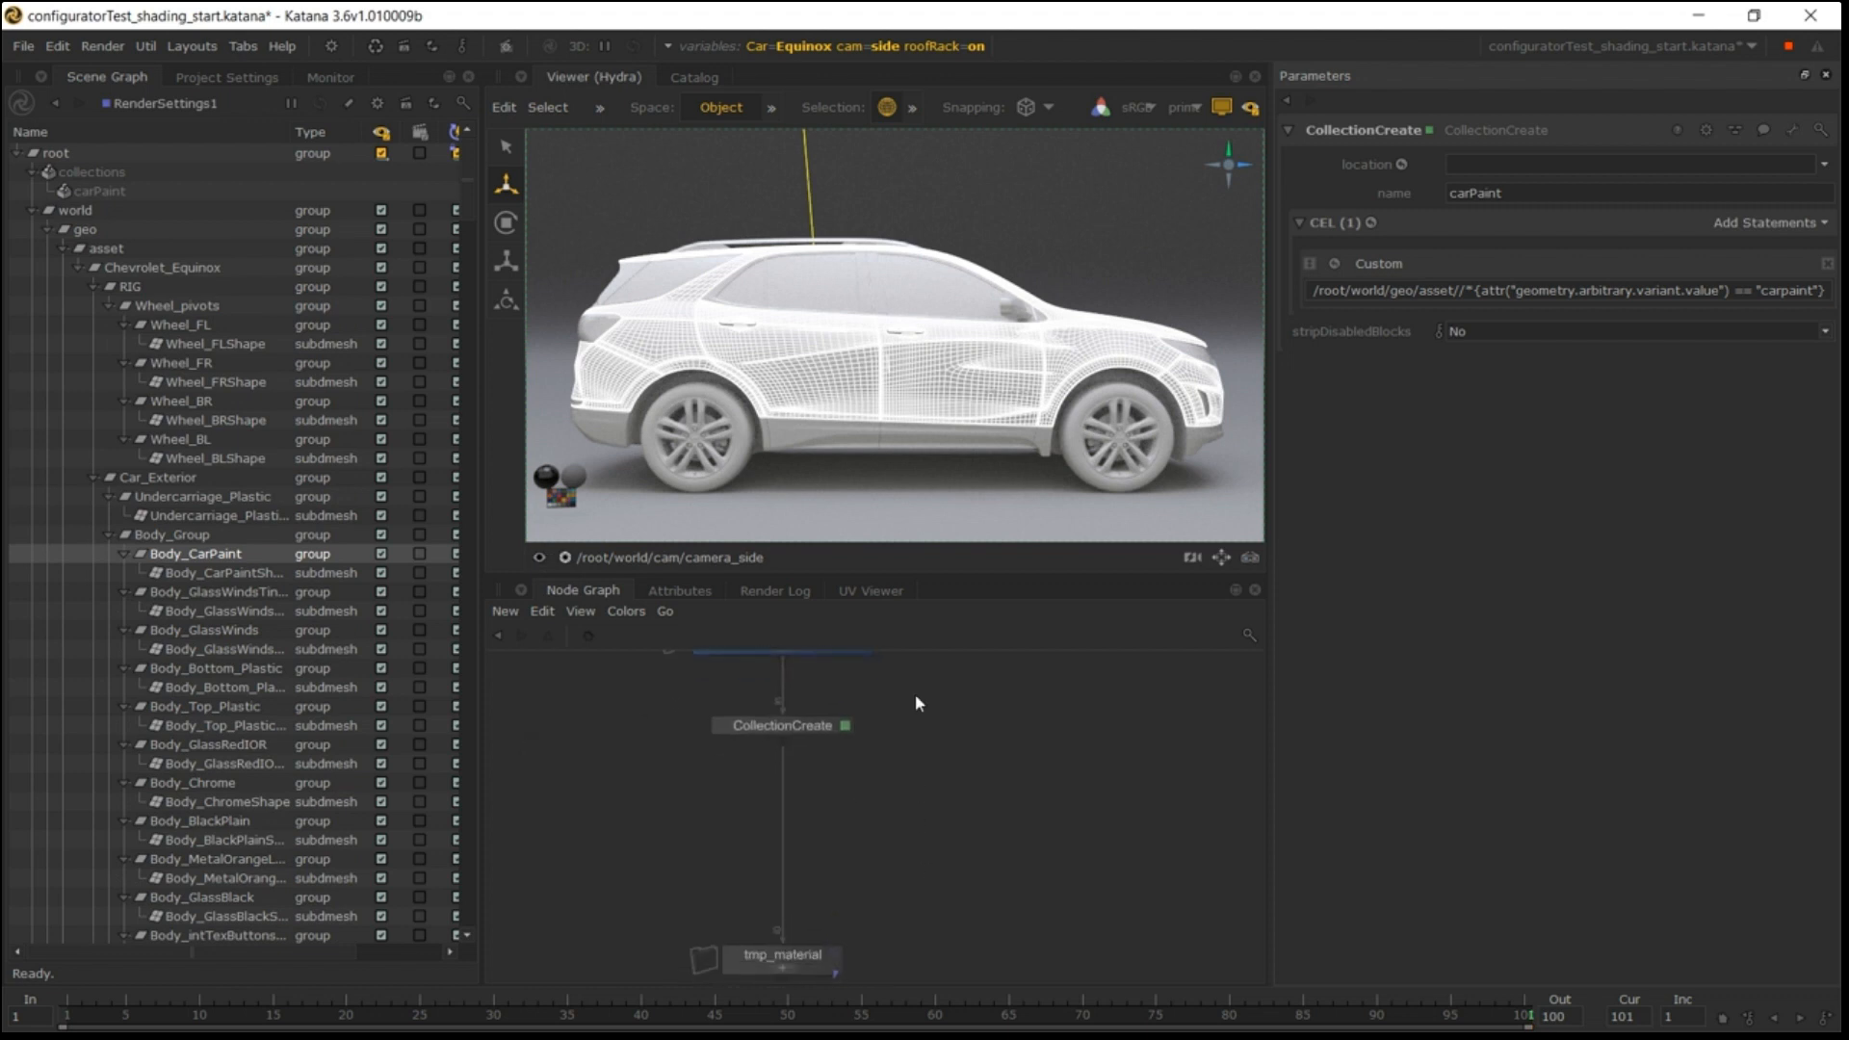
{"action": "key", "text": "Tab"}
{"action": "type", "text": "n"}
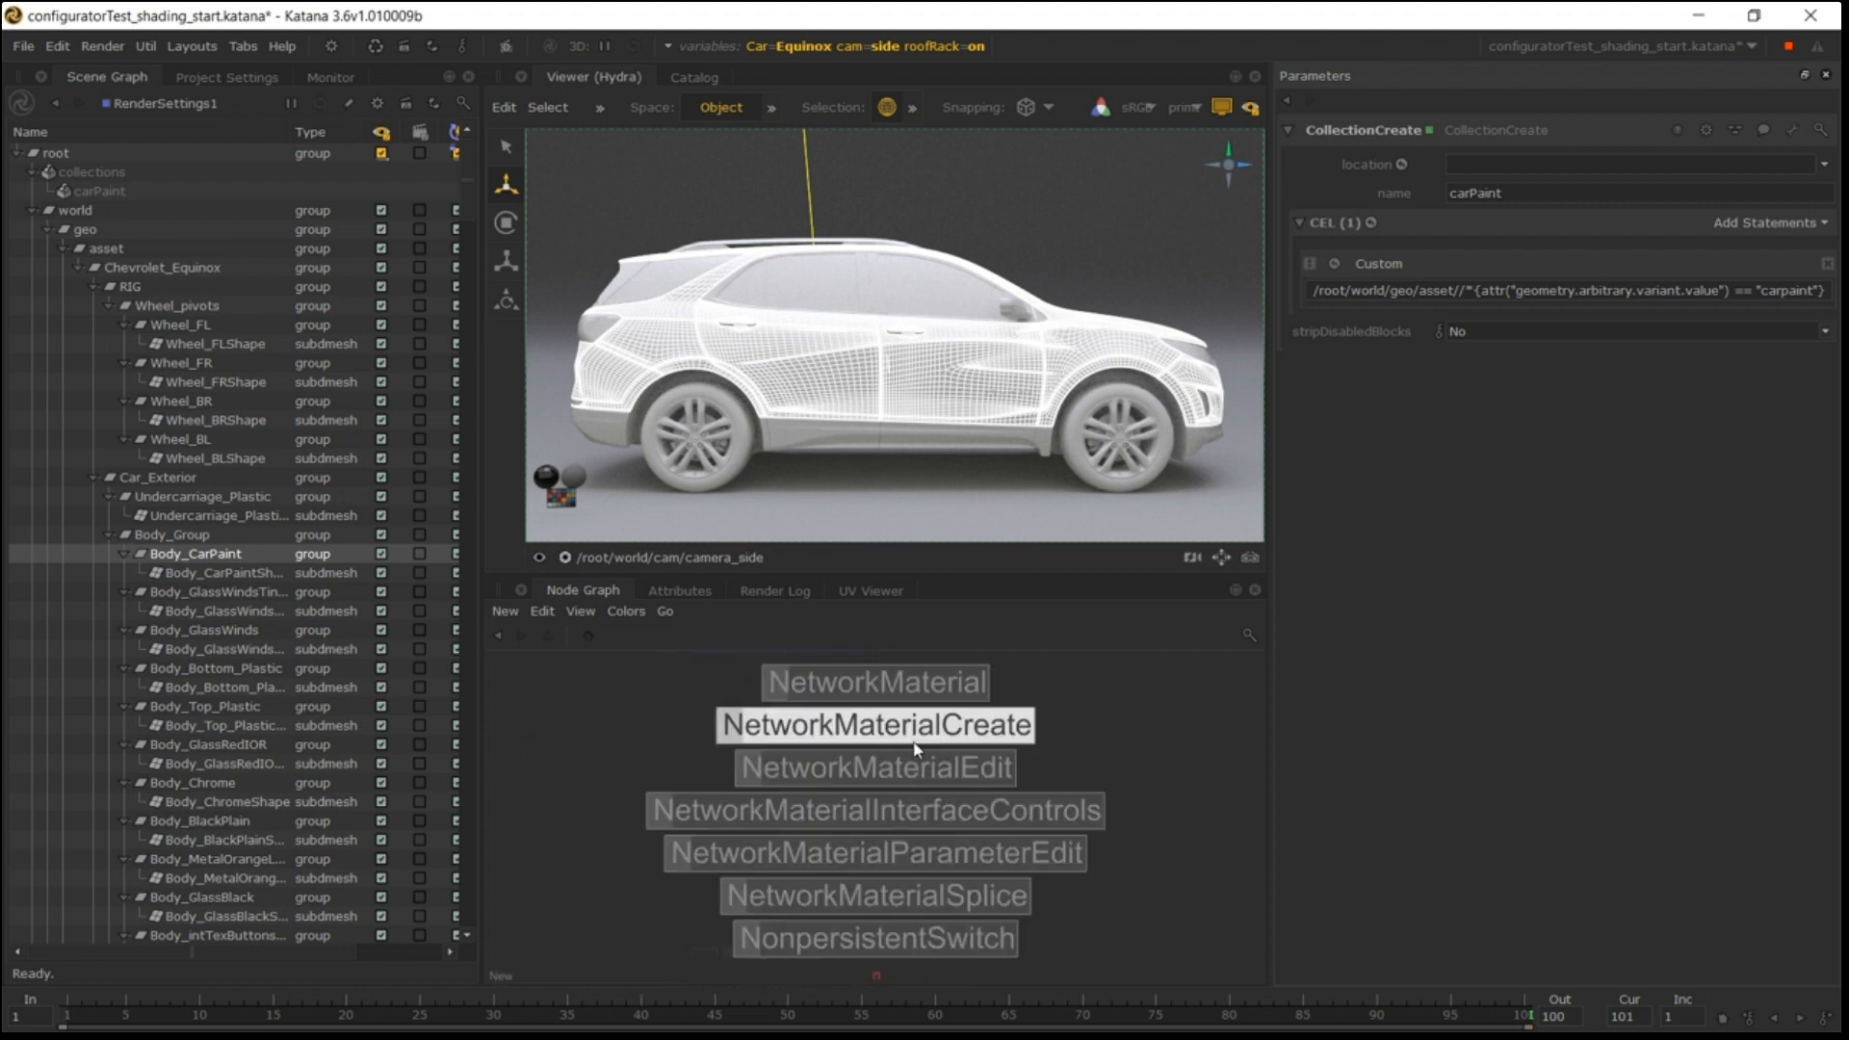
{"action": "type", "text": "mc"}
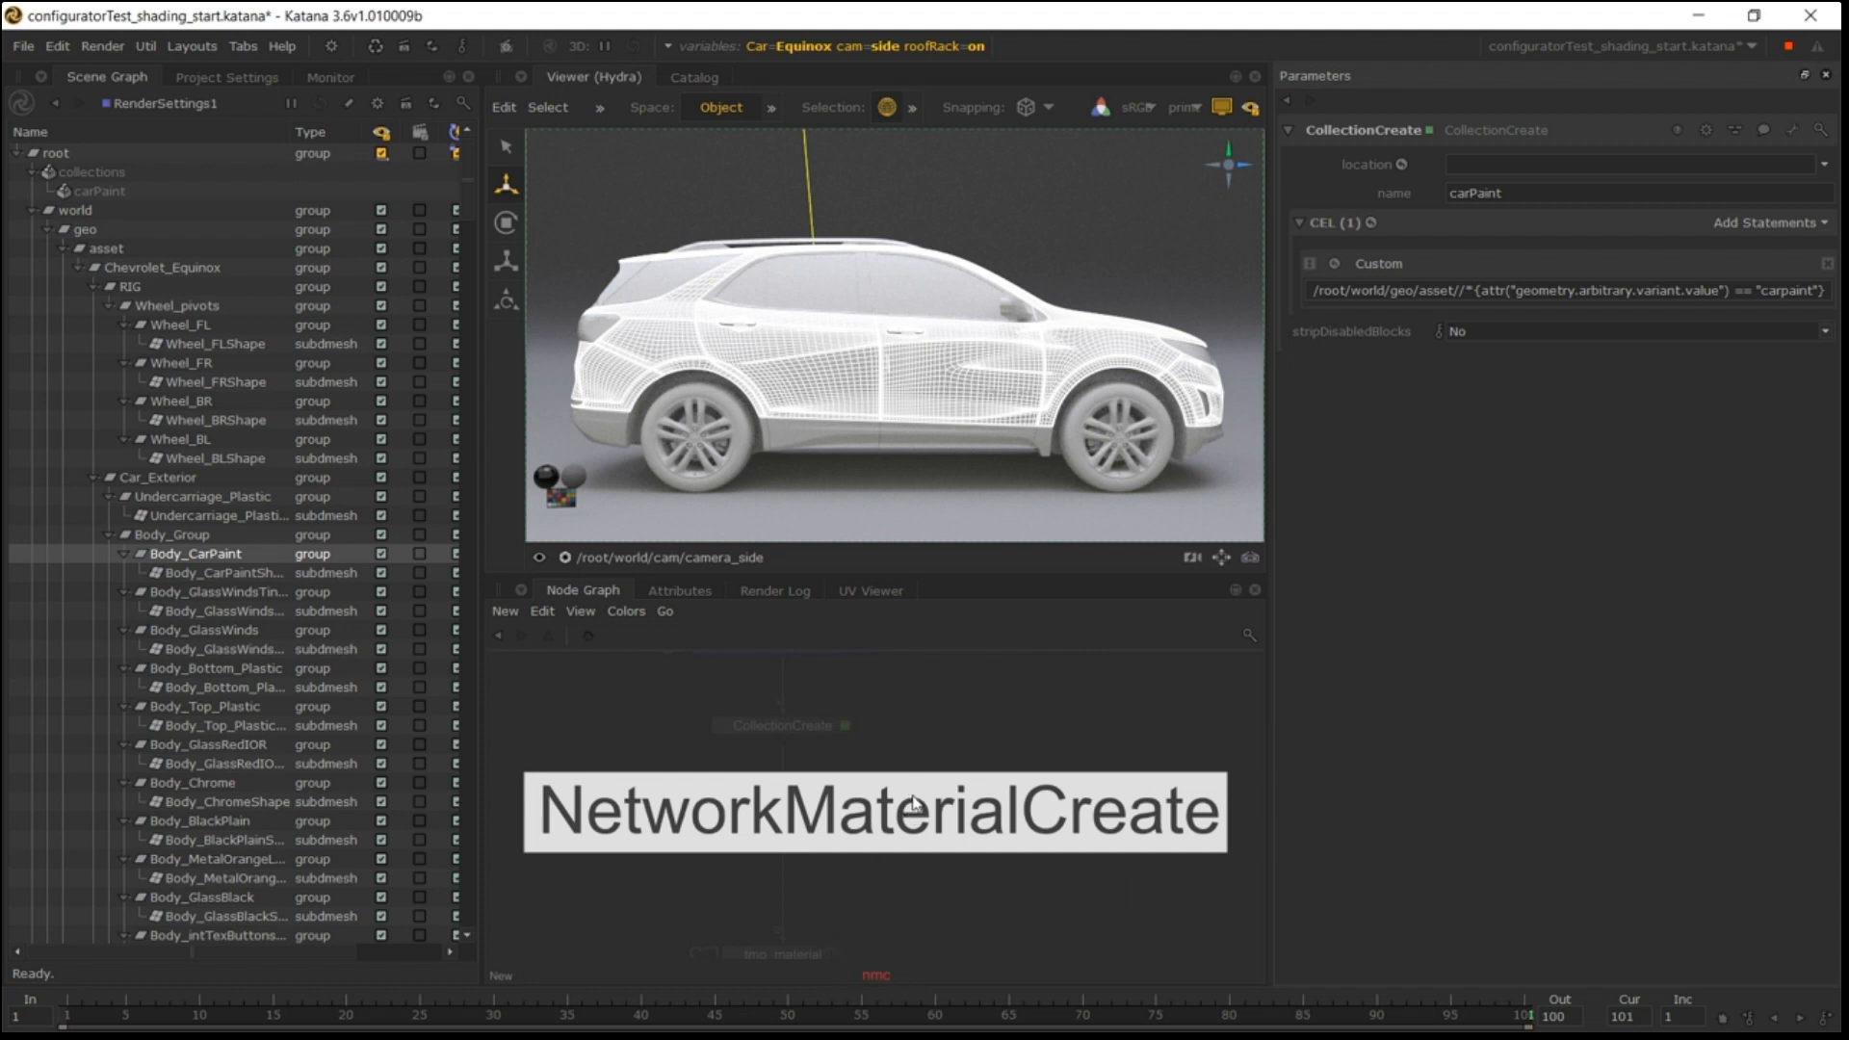
{"action": "key", "text": "Return"}
{"action": "left_click", "coordinate": [979, 763]}
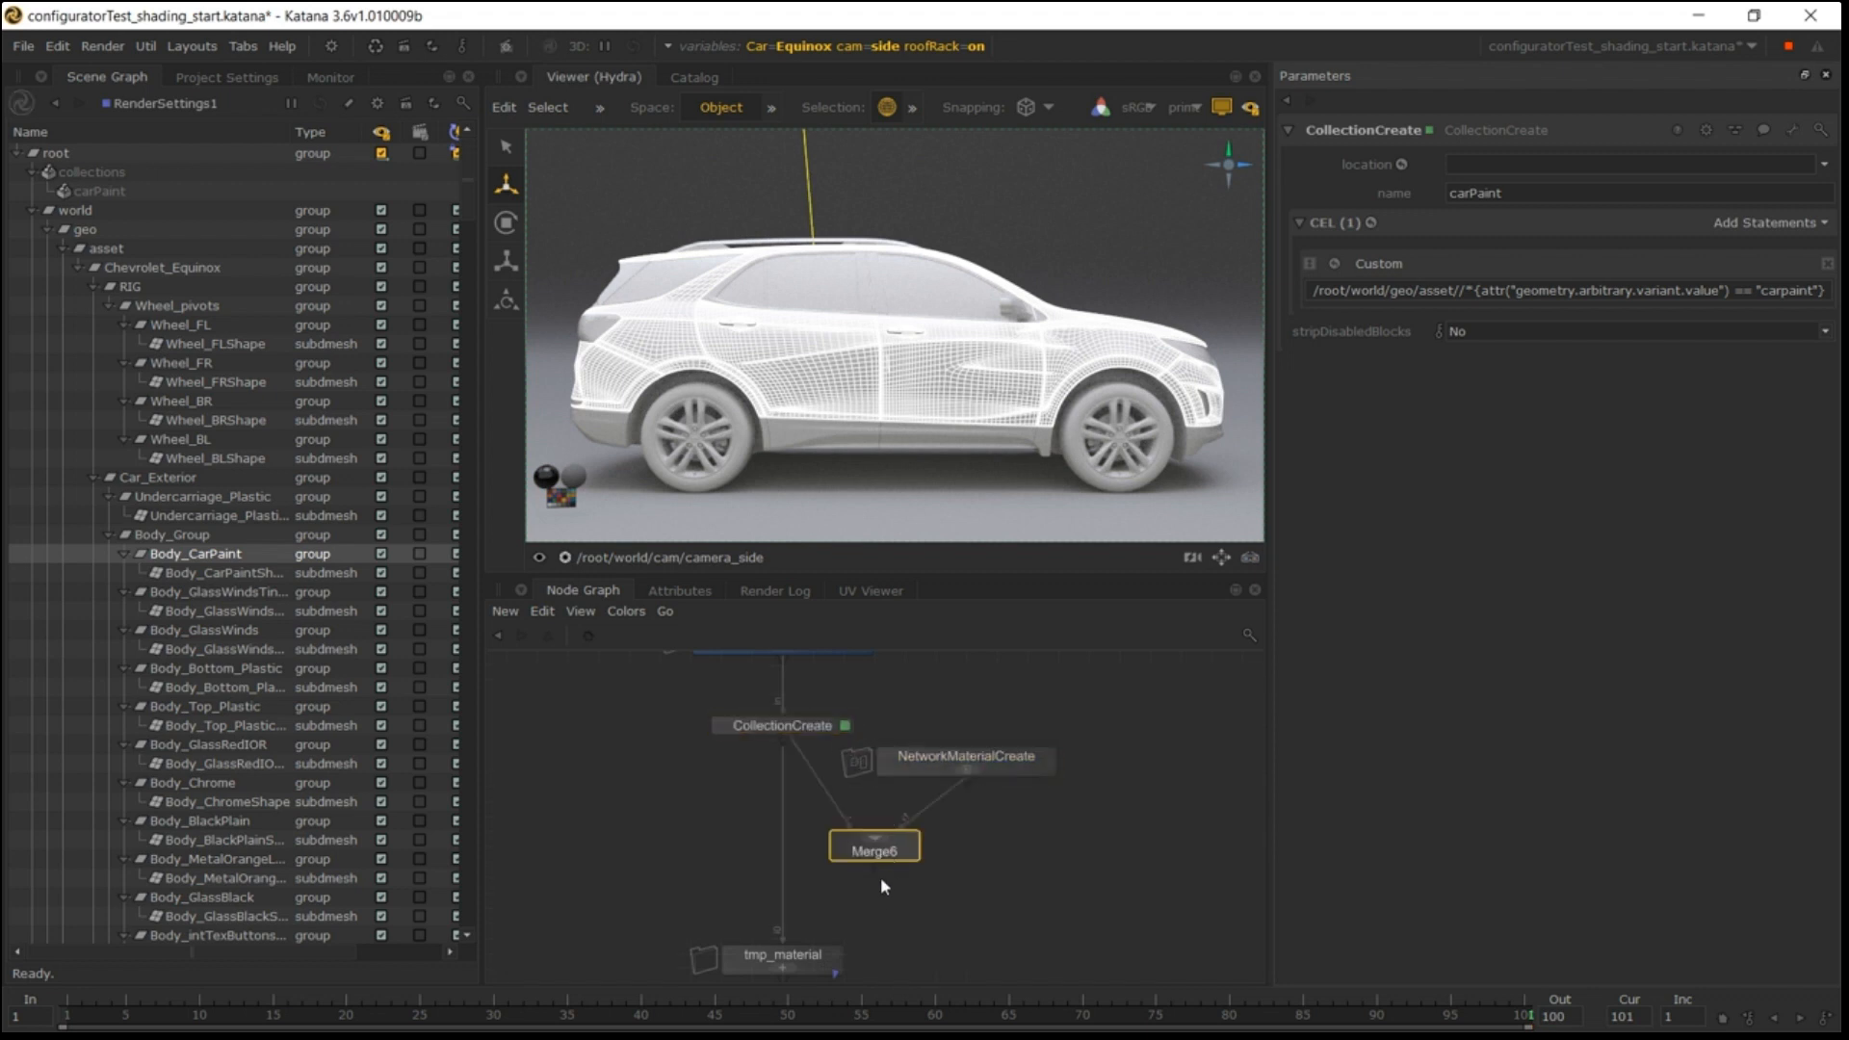
Merge CollectionCreate with NetworkMaterialCreate, connect the Merge node's output to tmp_material, and place it between them.
{"action": "left_click", "coordinate": [876, 867]}
{"action": "left_click", "coordinate": [784, 940]}
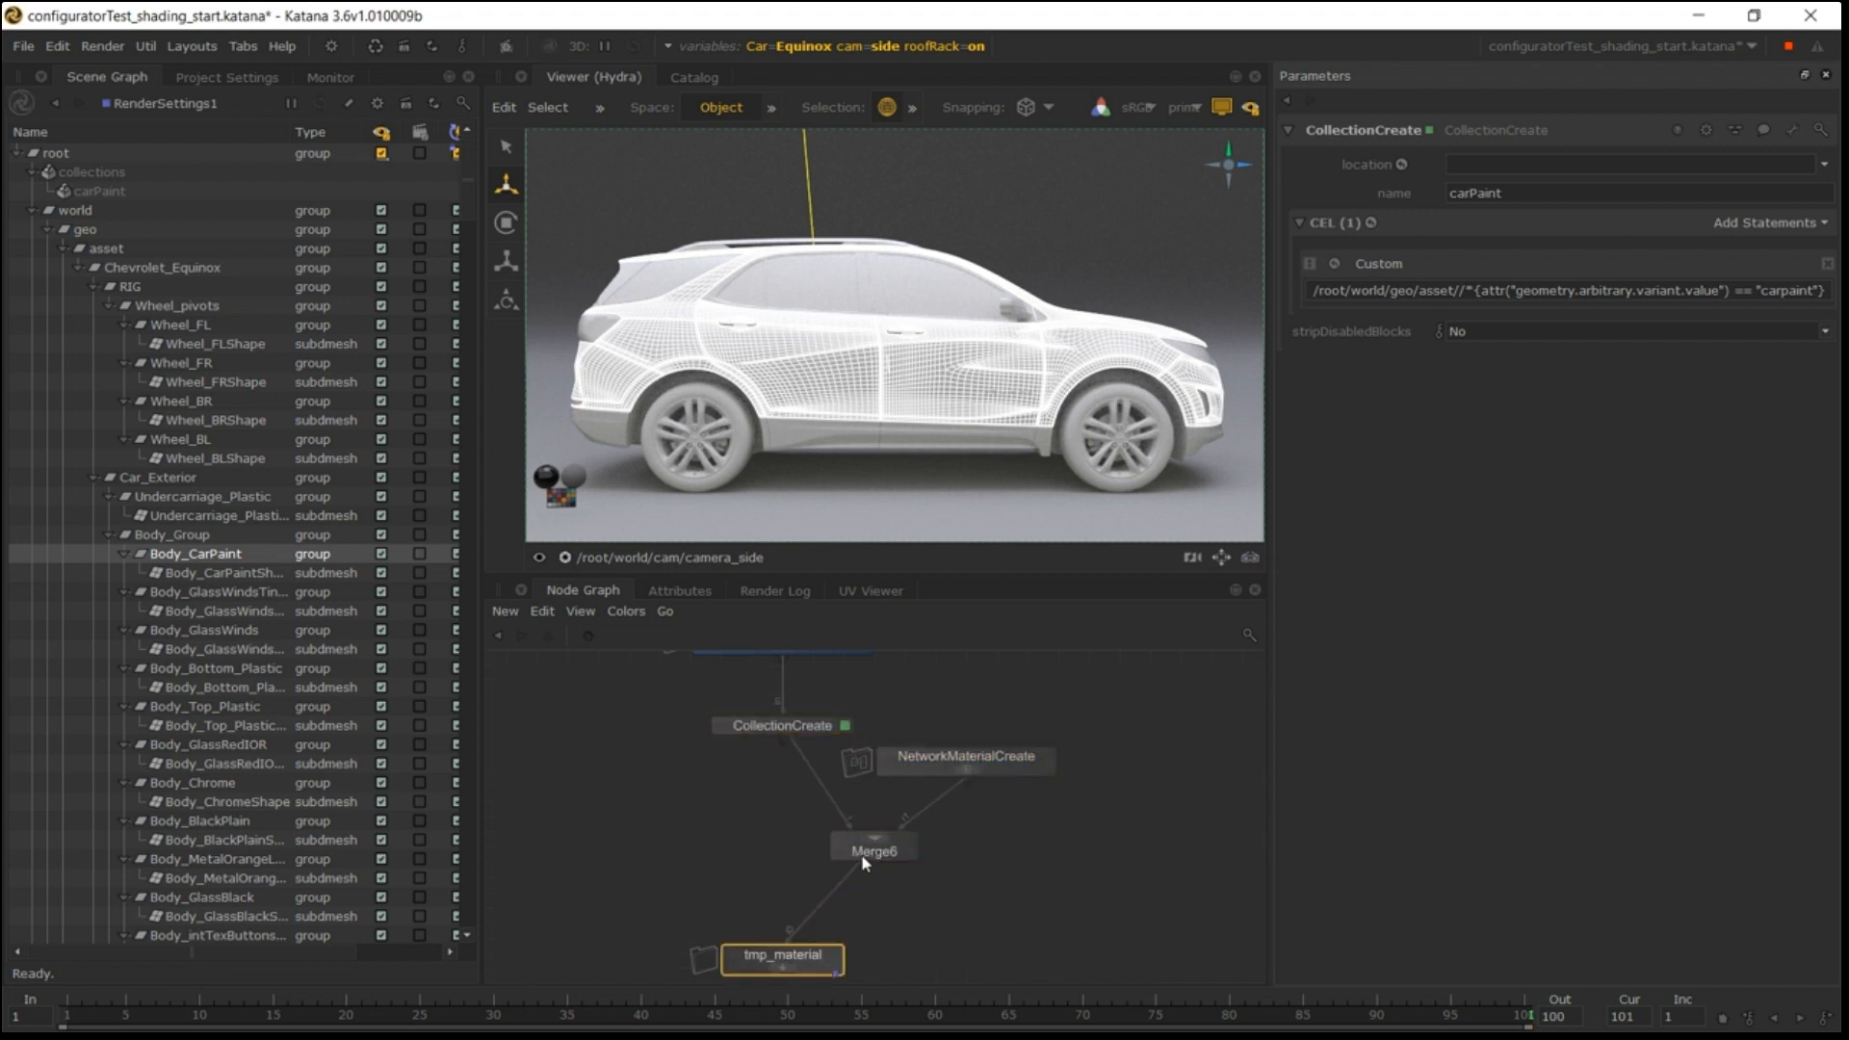
{"action": "left_click_drag", "start_coordinate": [876, 857], "coordinate": [816, 874]}
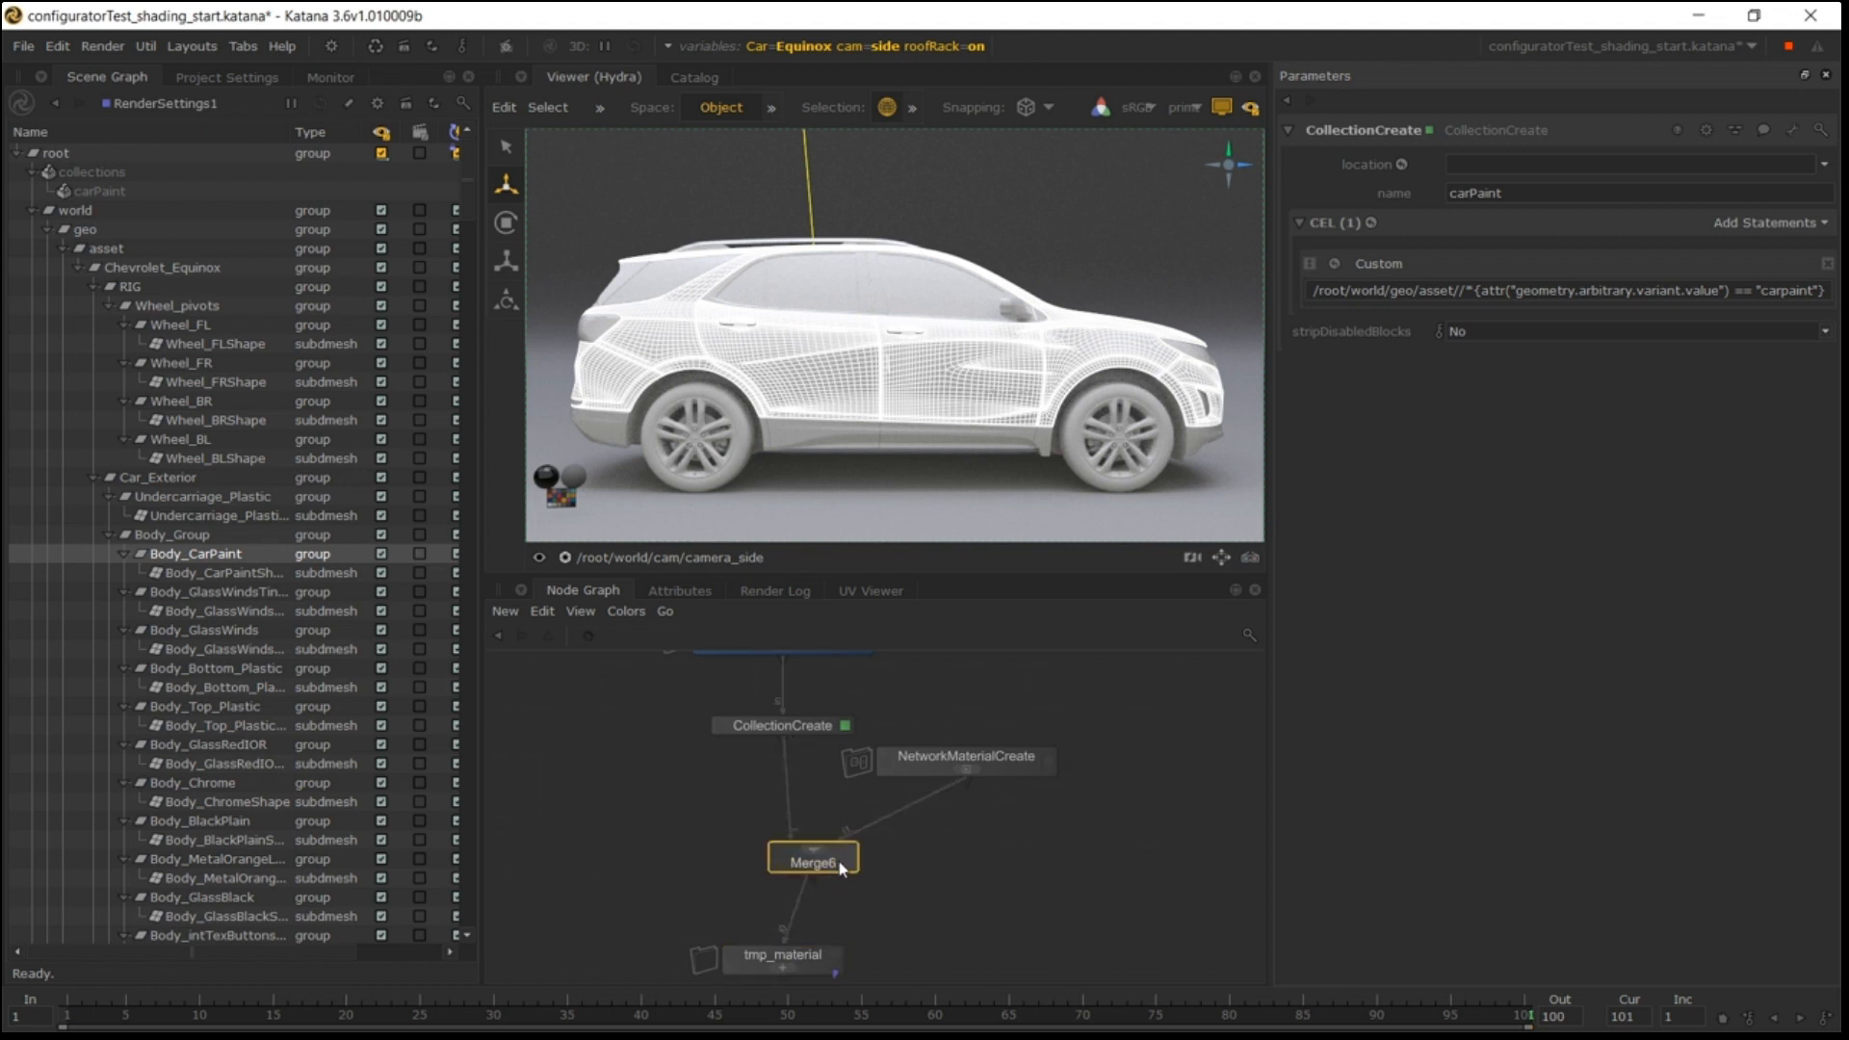
Name the NetworkMaterialCreate material carPaint and set its namespace to car.
{"action": "double_click", "coordinate": [1026, 762]}
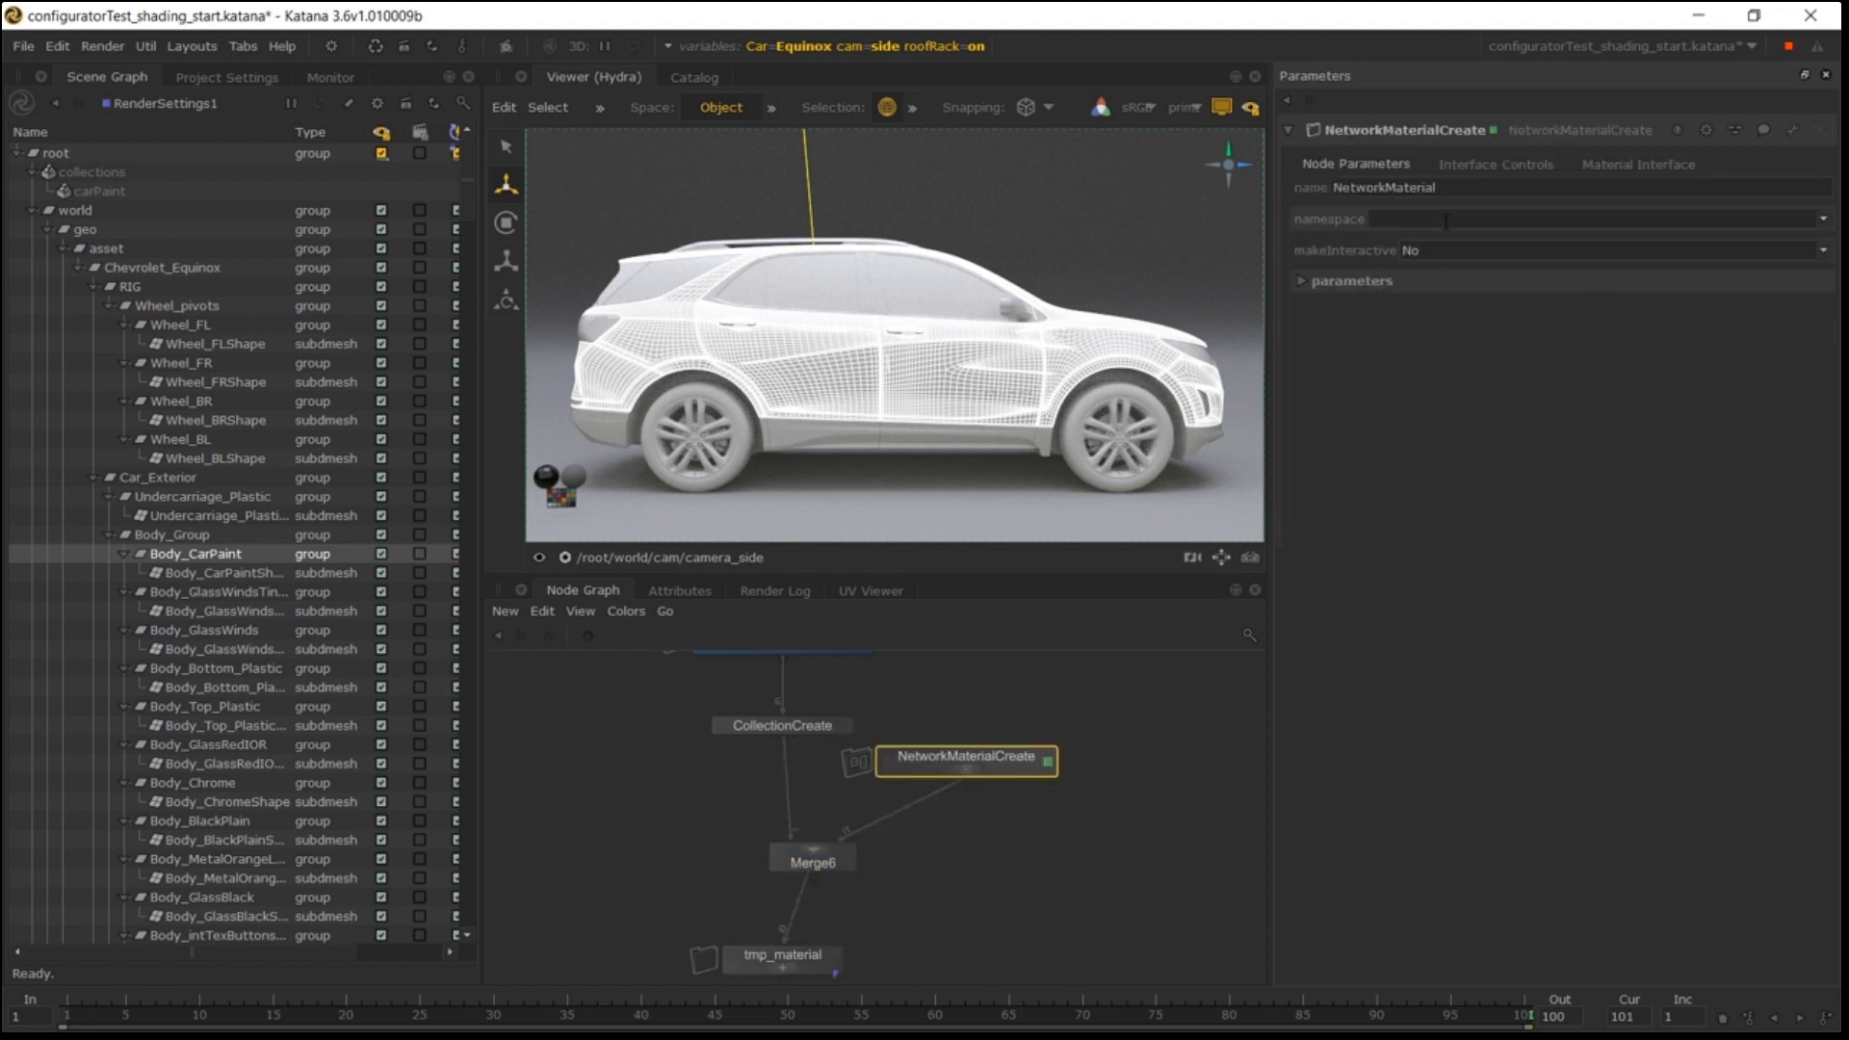
{"action": "double_click", "coordinate": [1463, 189]}
{"action": "type", "text": "carPaint"}
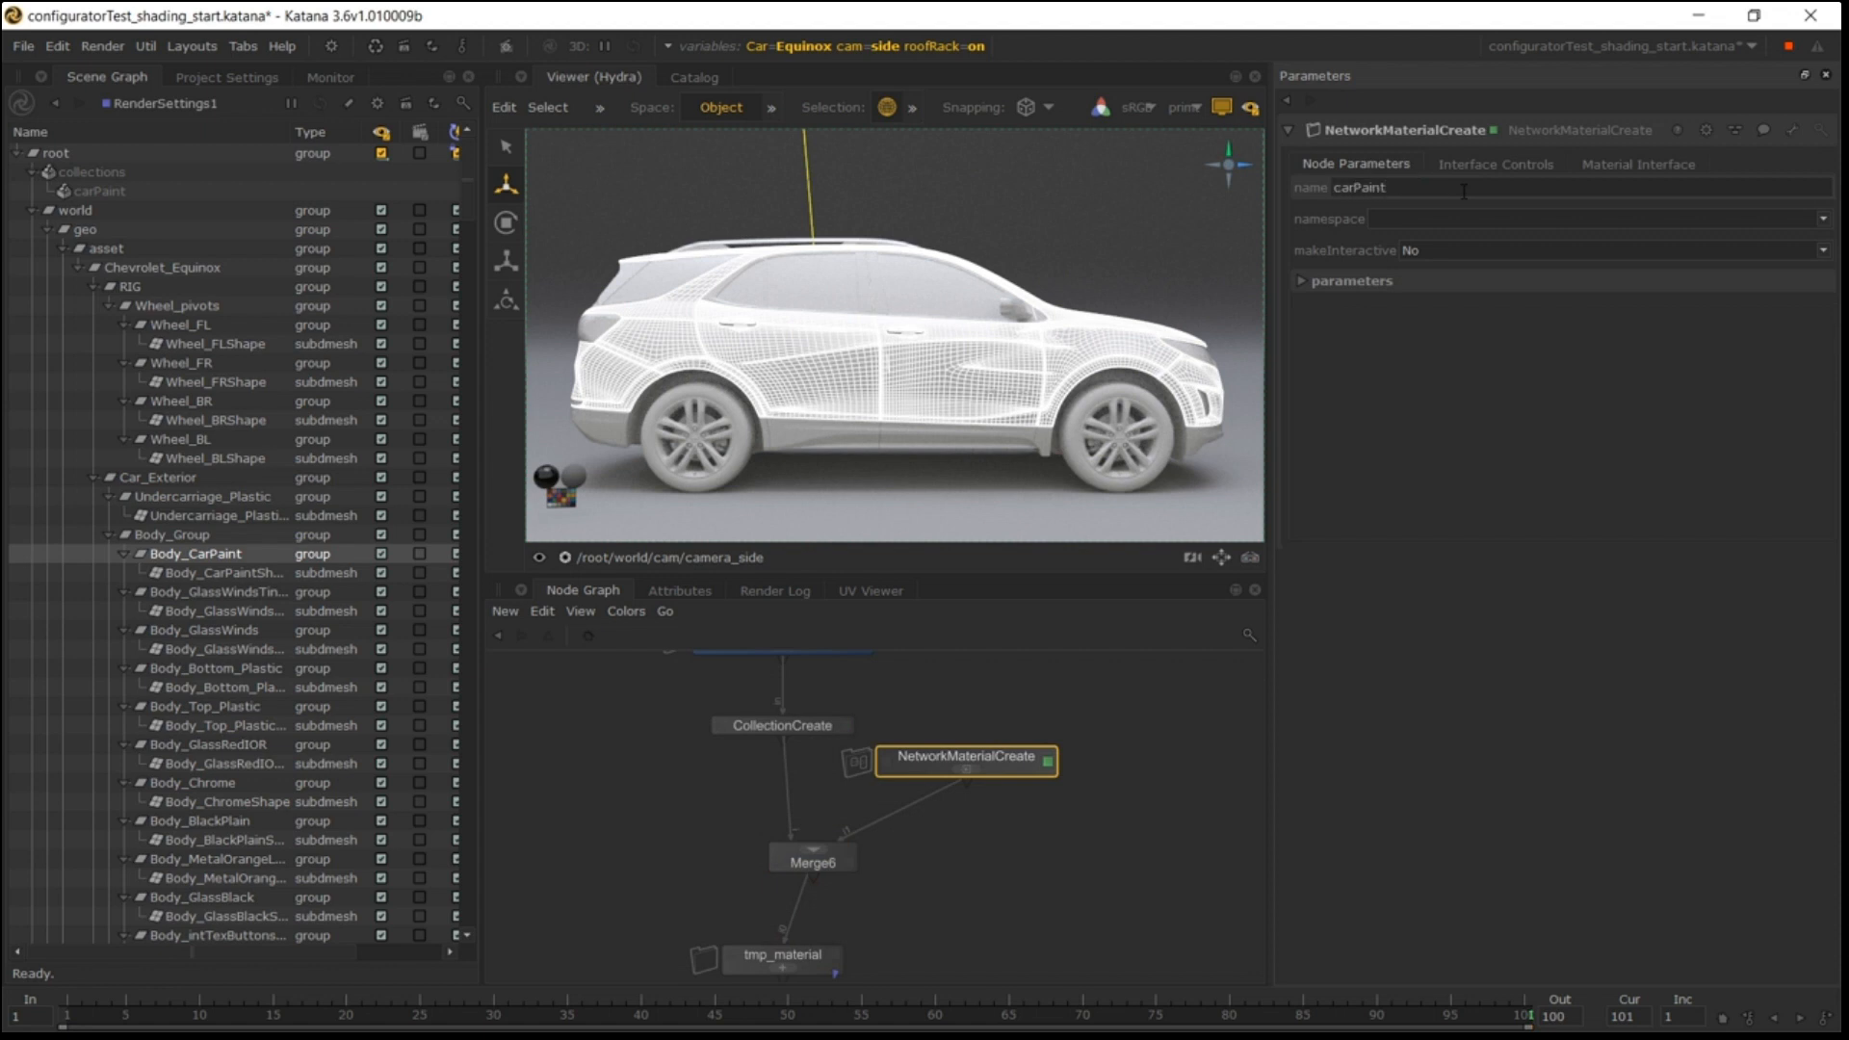
{"action": "left_click", "coordinate": [1460, 219]}
{"action": "type", "text": "ca"}
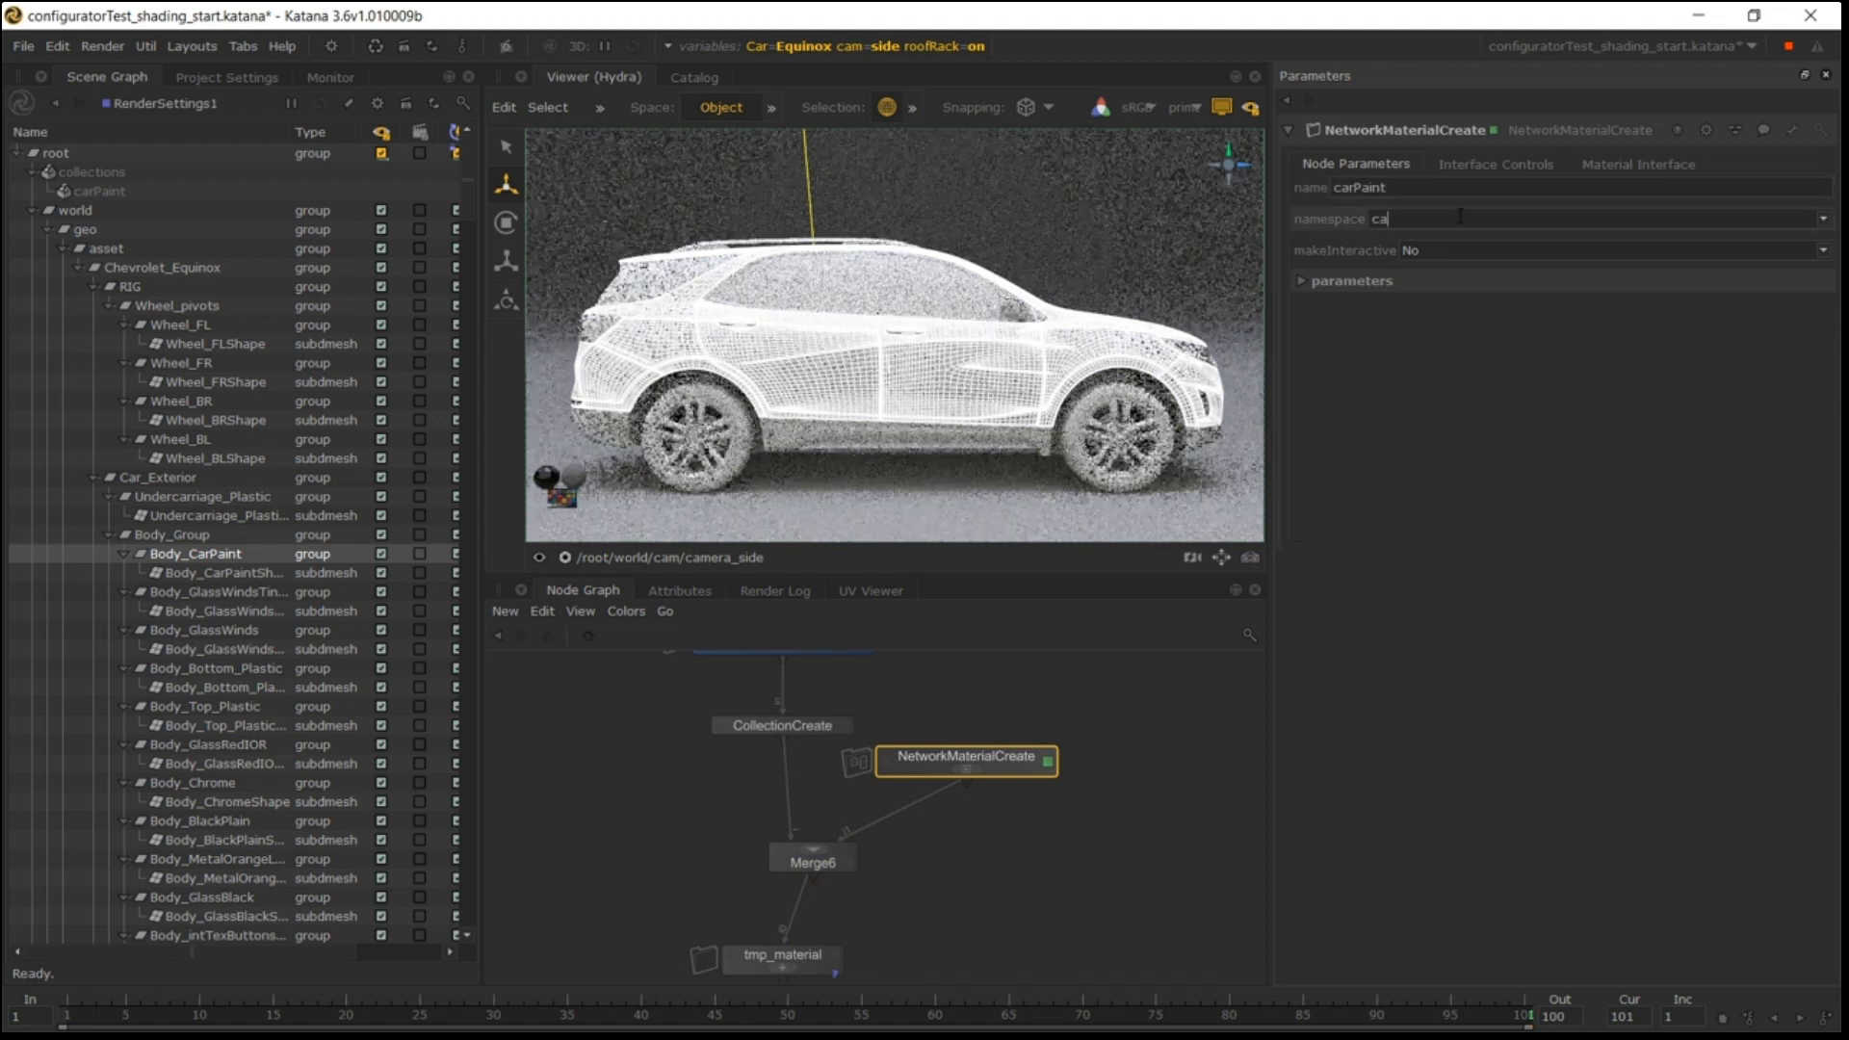
{"action": "type", "text": "r"}
{"action": "left_click", "coordinate": [1178, 732]}
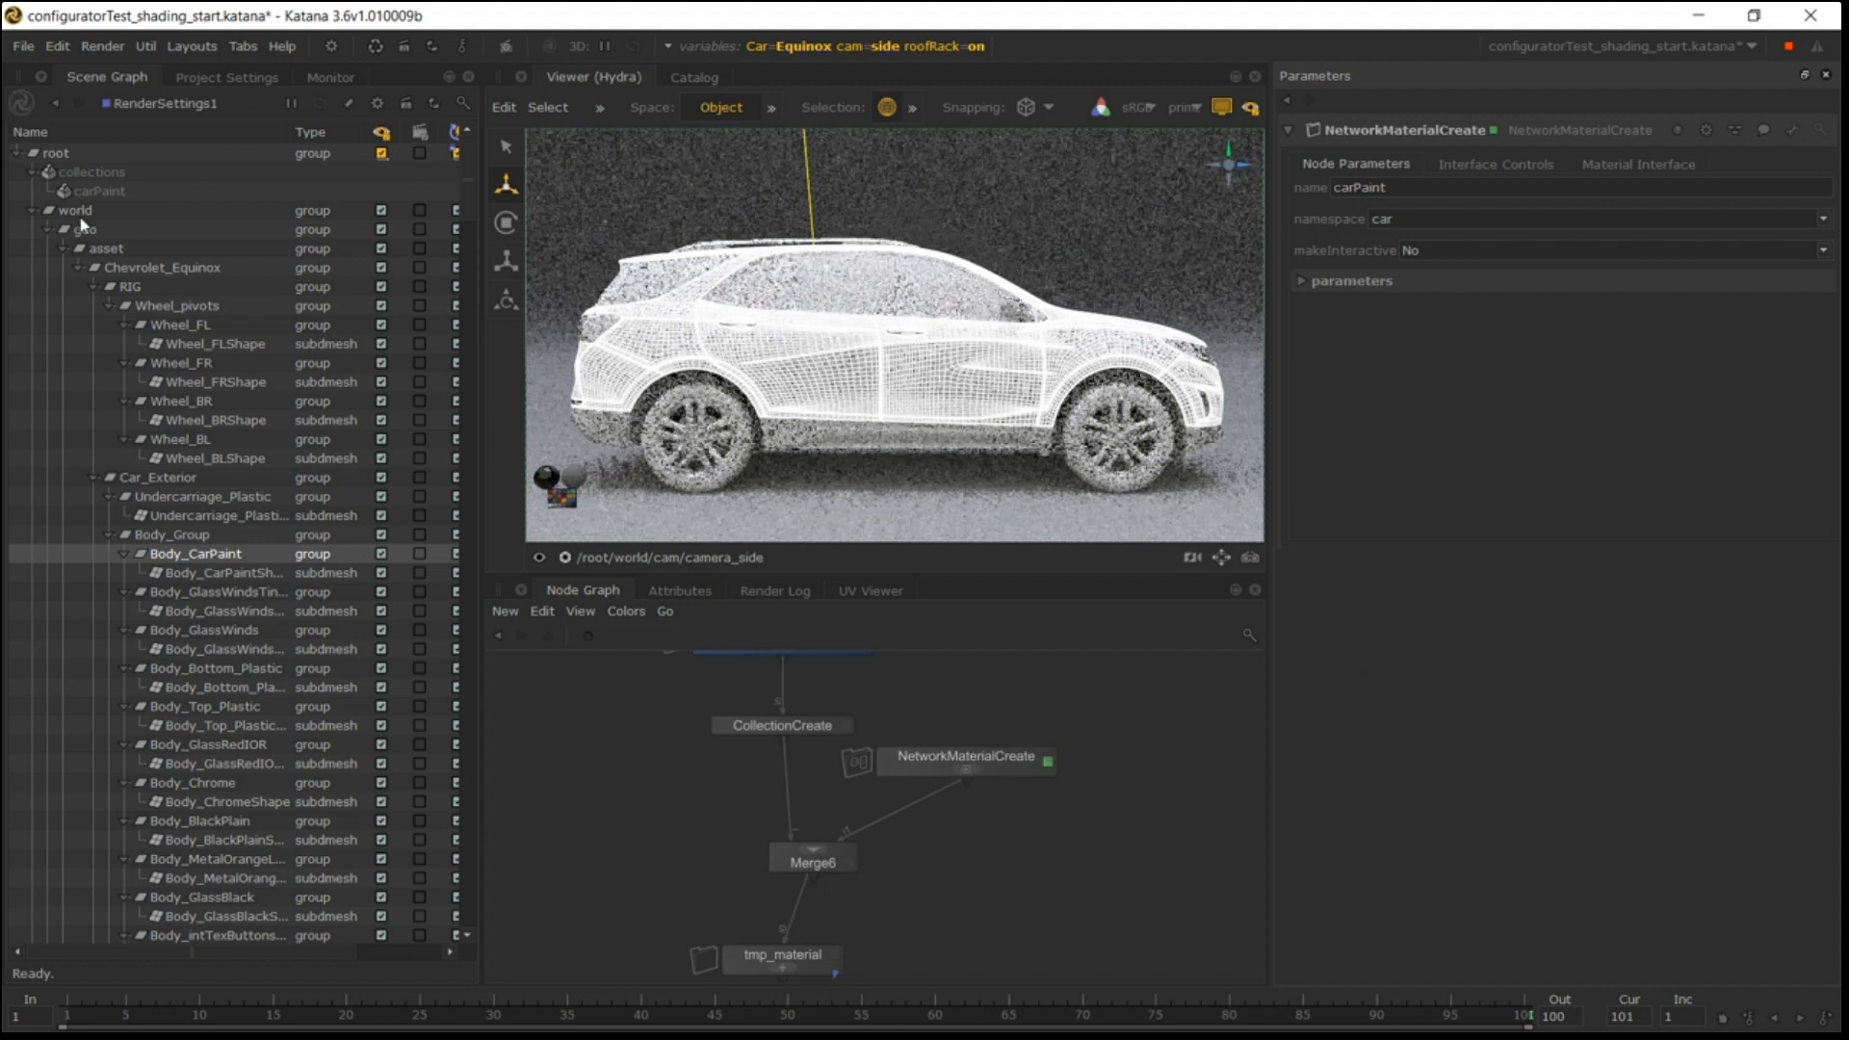
Collapse the world group in the scene graph and expand the car group under materials to check the new material.
{"action": "left_click", "coordinate": [33, 210]}
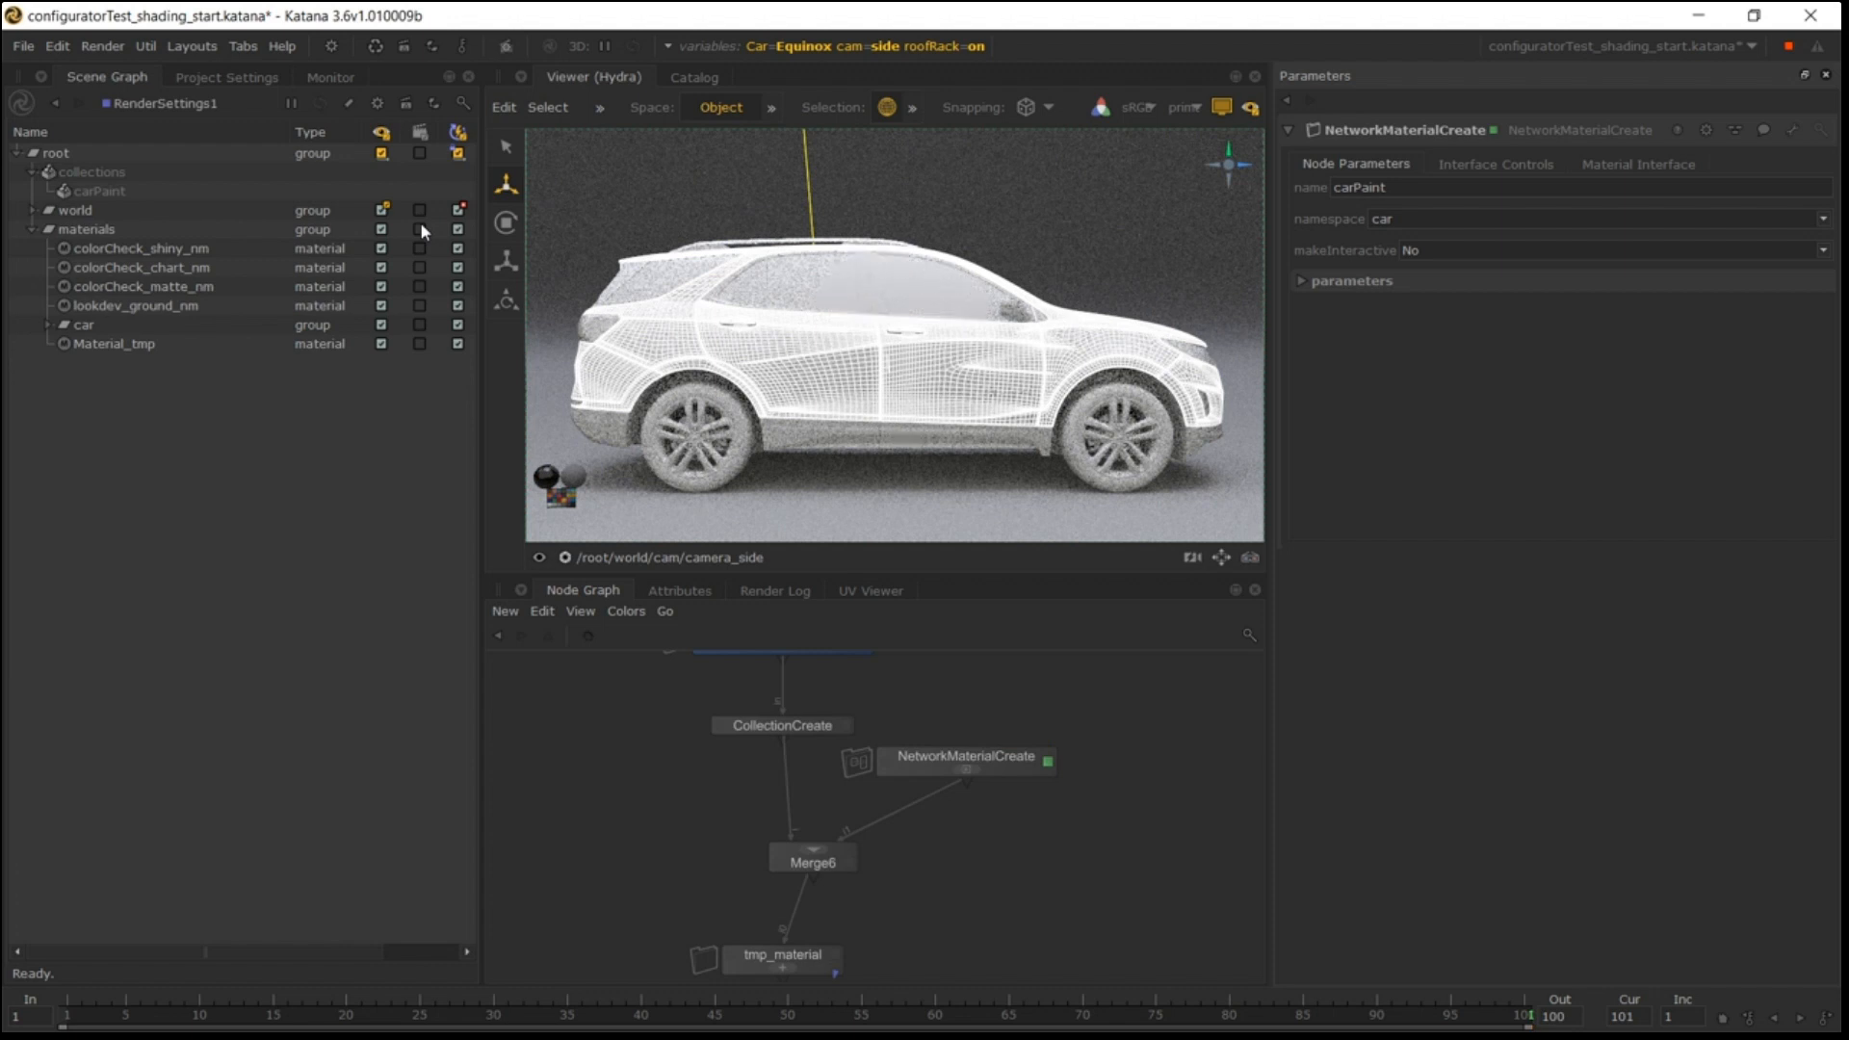
{"action": "left_click", "coordinate": [47, 324]}
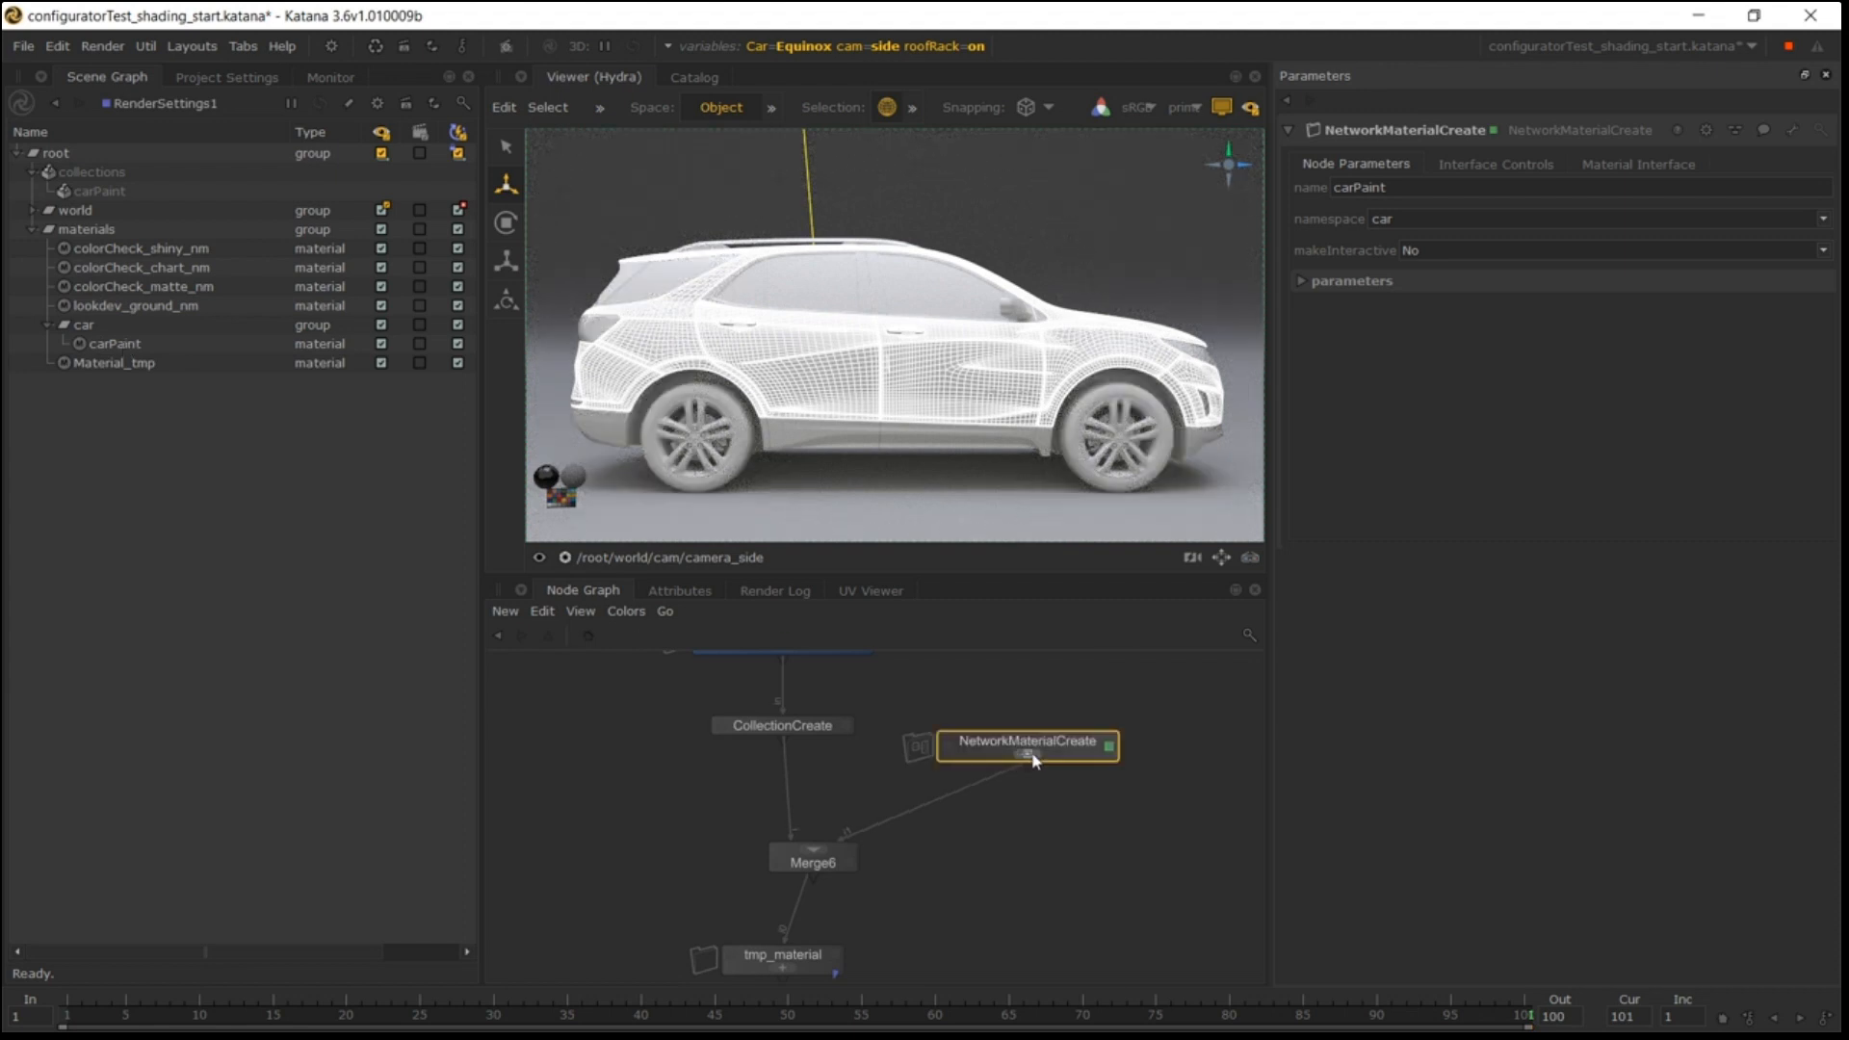
Enter the NetworkMaterialCreate node and add a dlCarPaint shader connected to the carPaint material's dlSurface input.
{"action": "double_click", "coordinate": [1028, 756]}
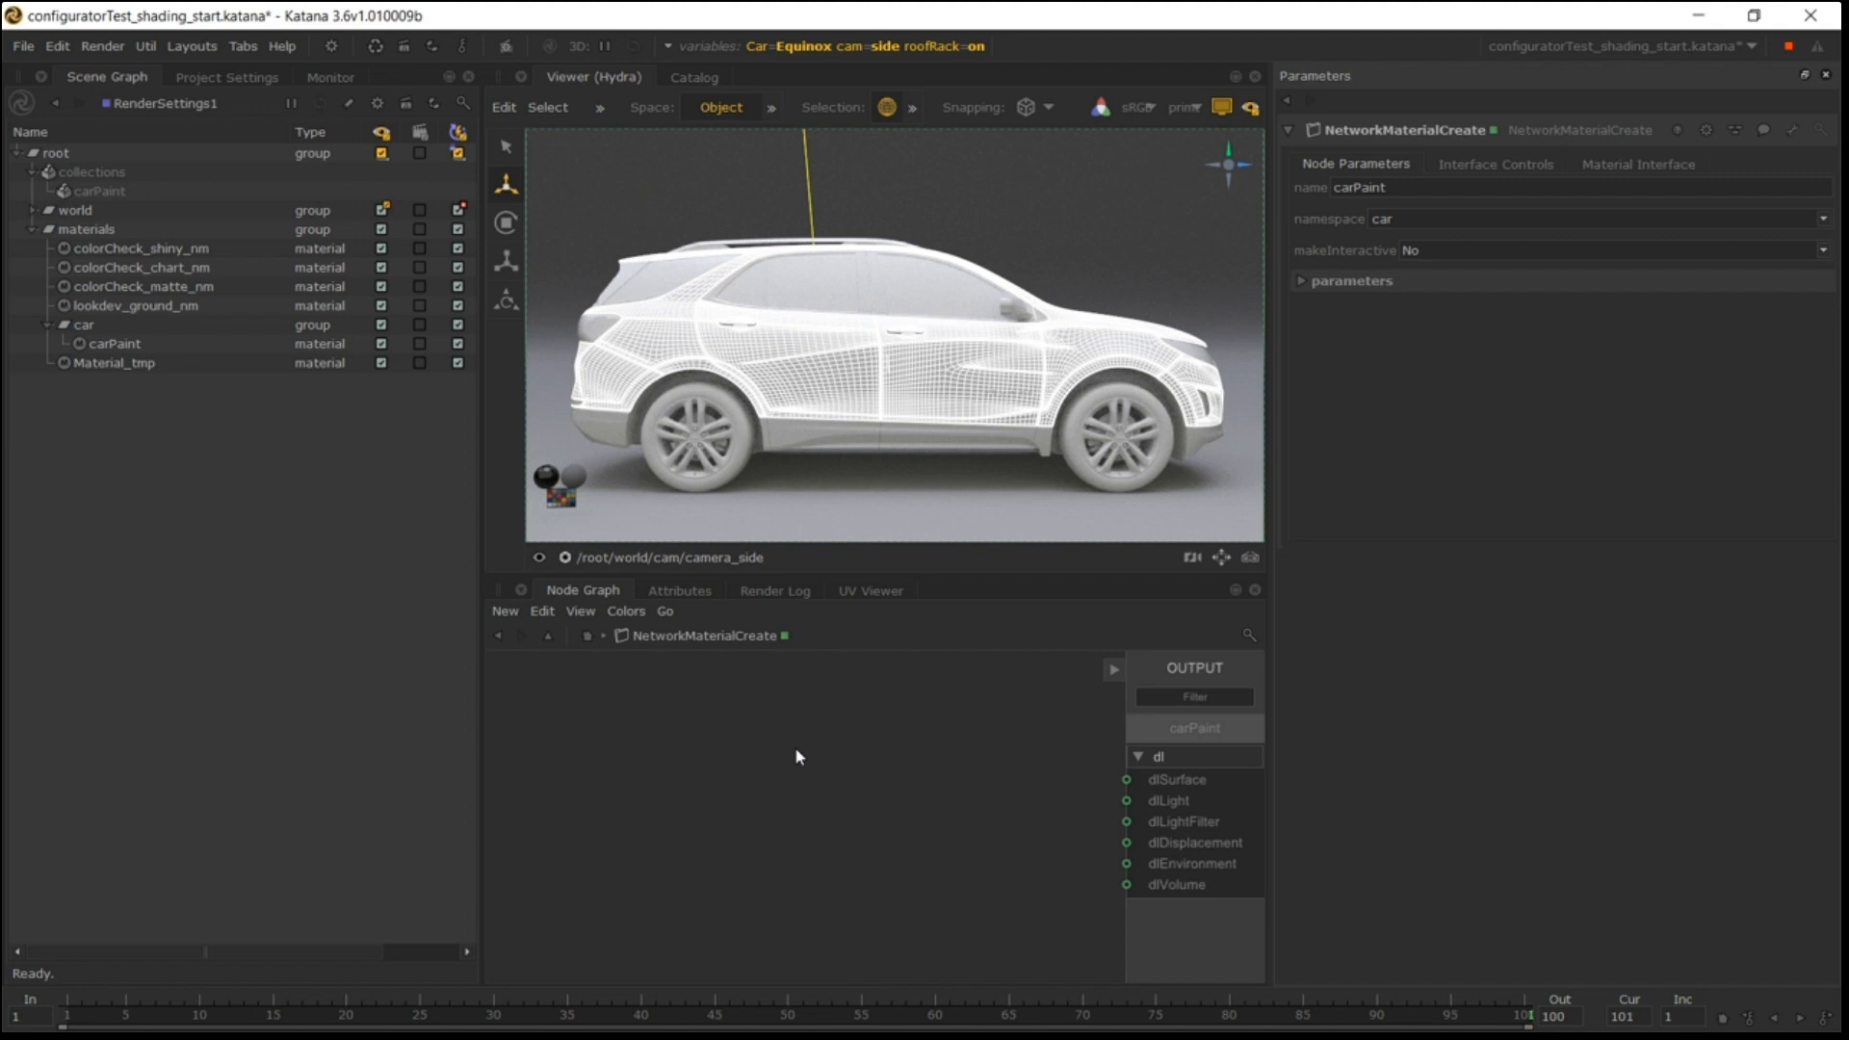
{"action": "key", "text": "Tab"}
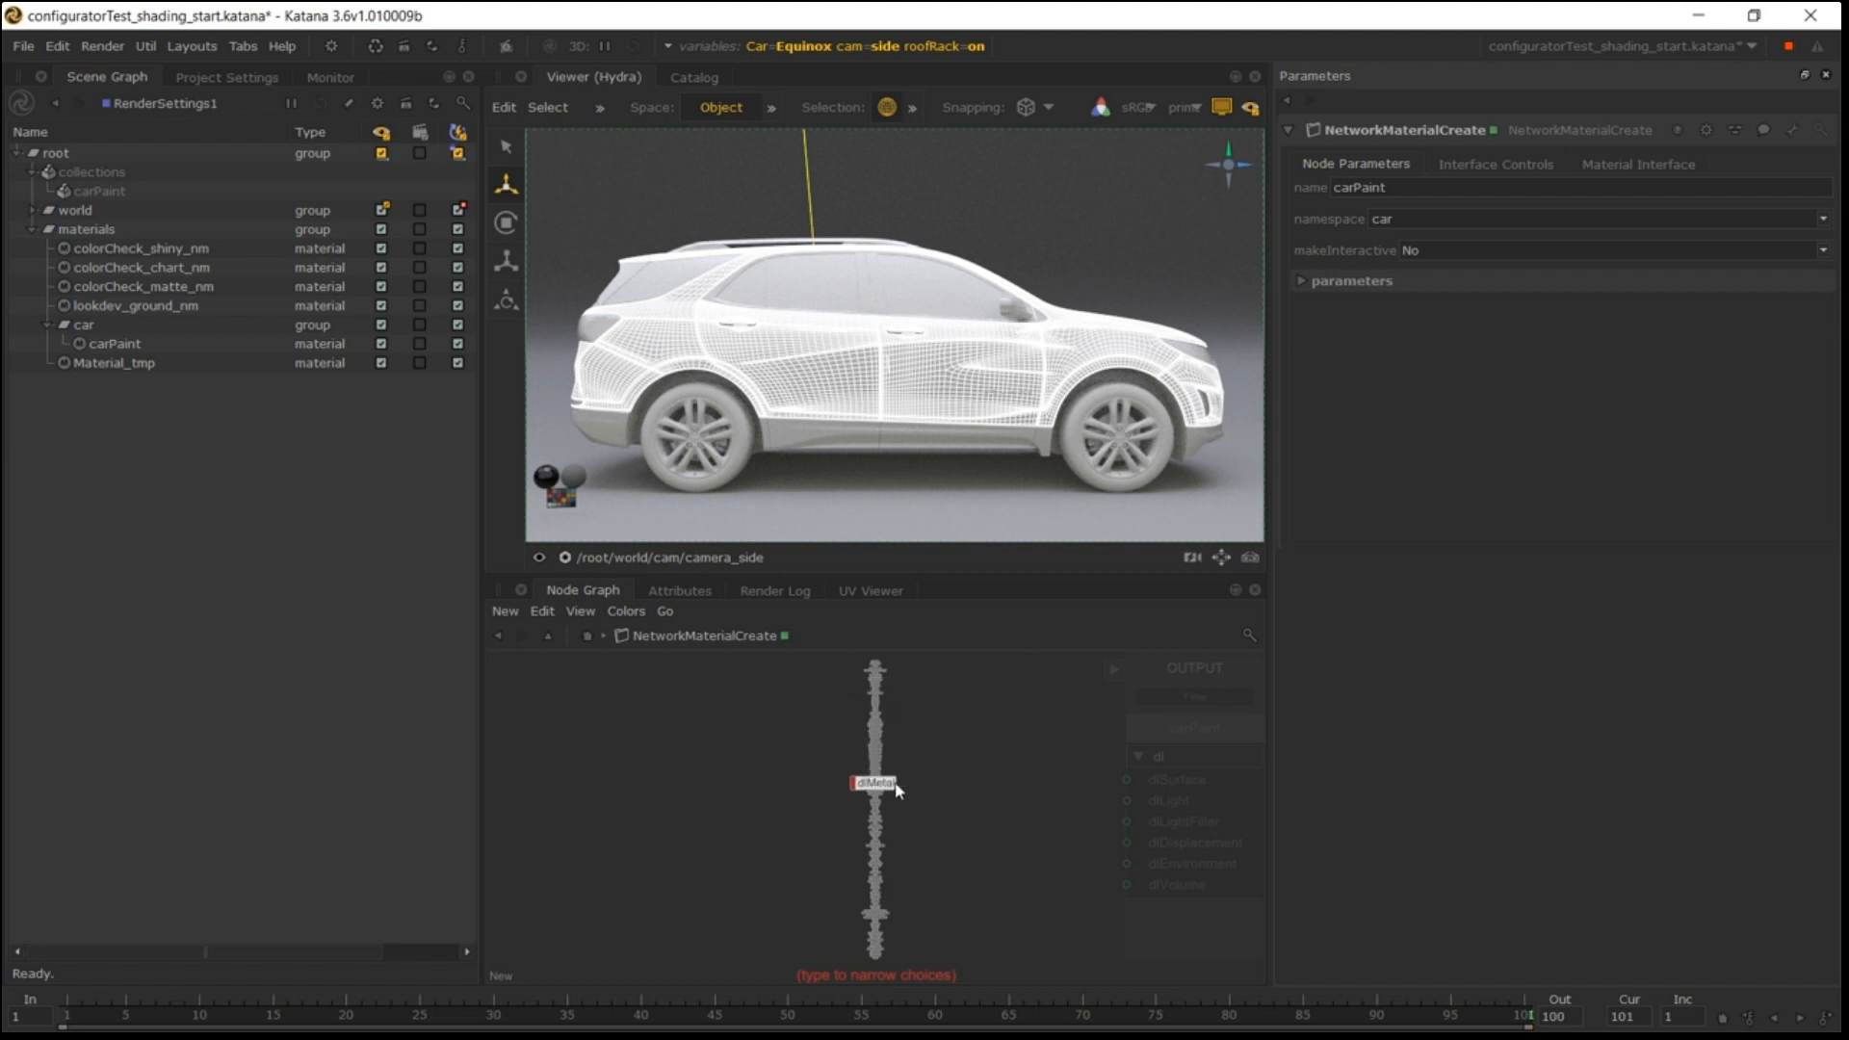
{"action": "type", "text": "carp"}
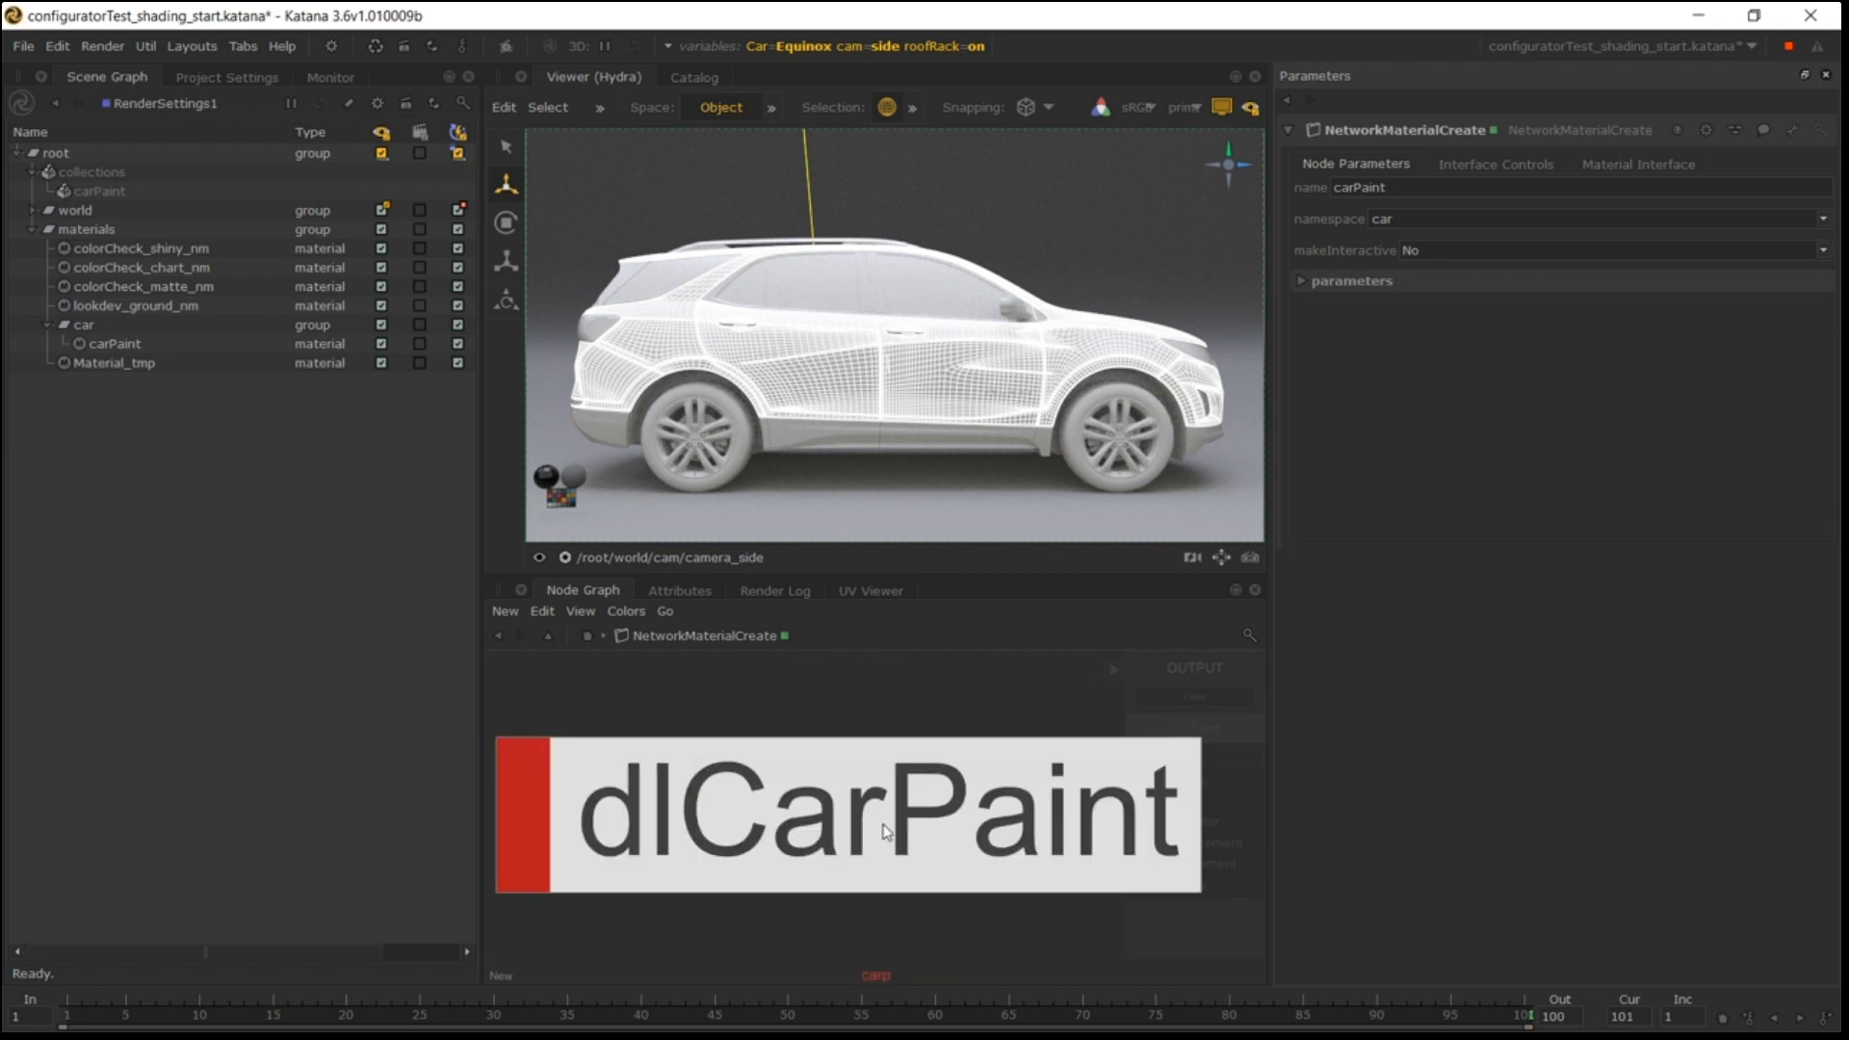
{"action": "key", "text": "Return"}
{"action": "left_click", "coordinate": [795, 787]}
{"action": "left_click_drag", "start_coordinate": [795, 787], "coordinate": [785, 726]}
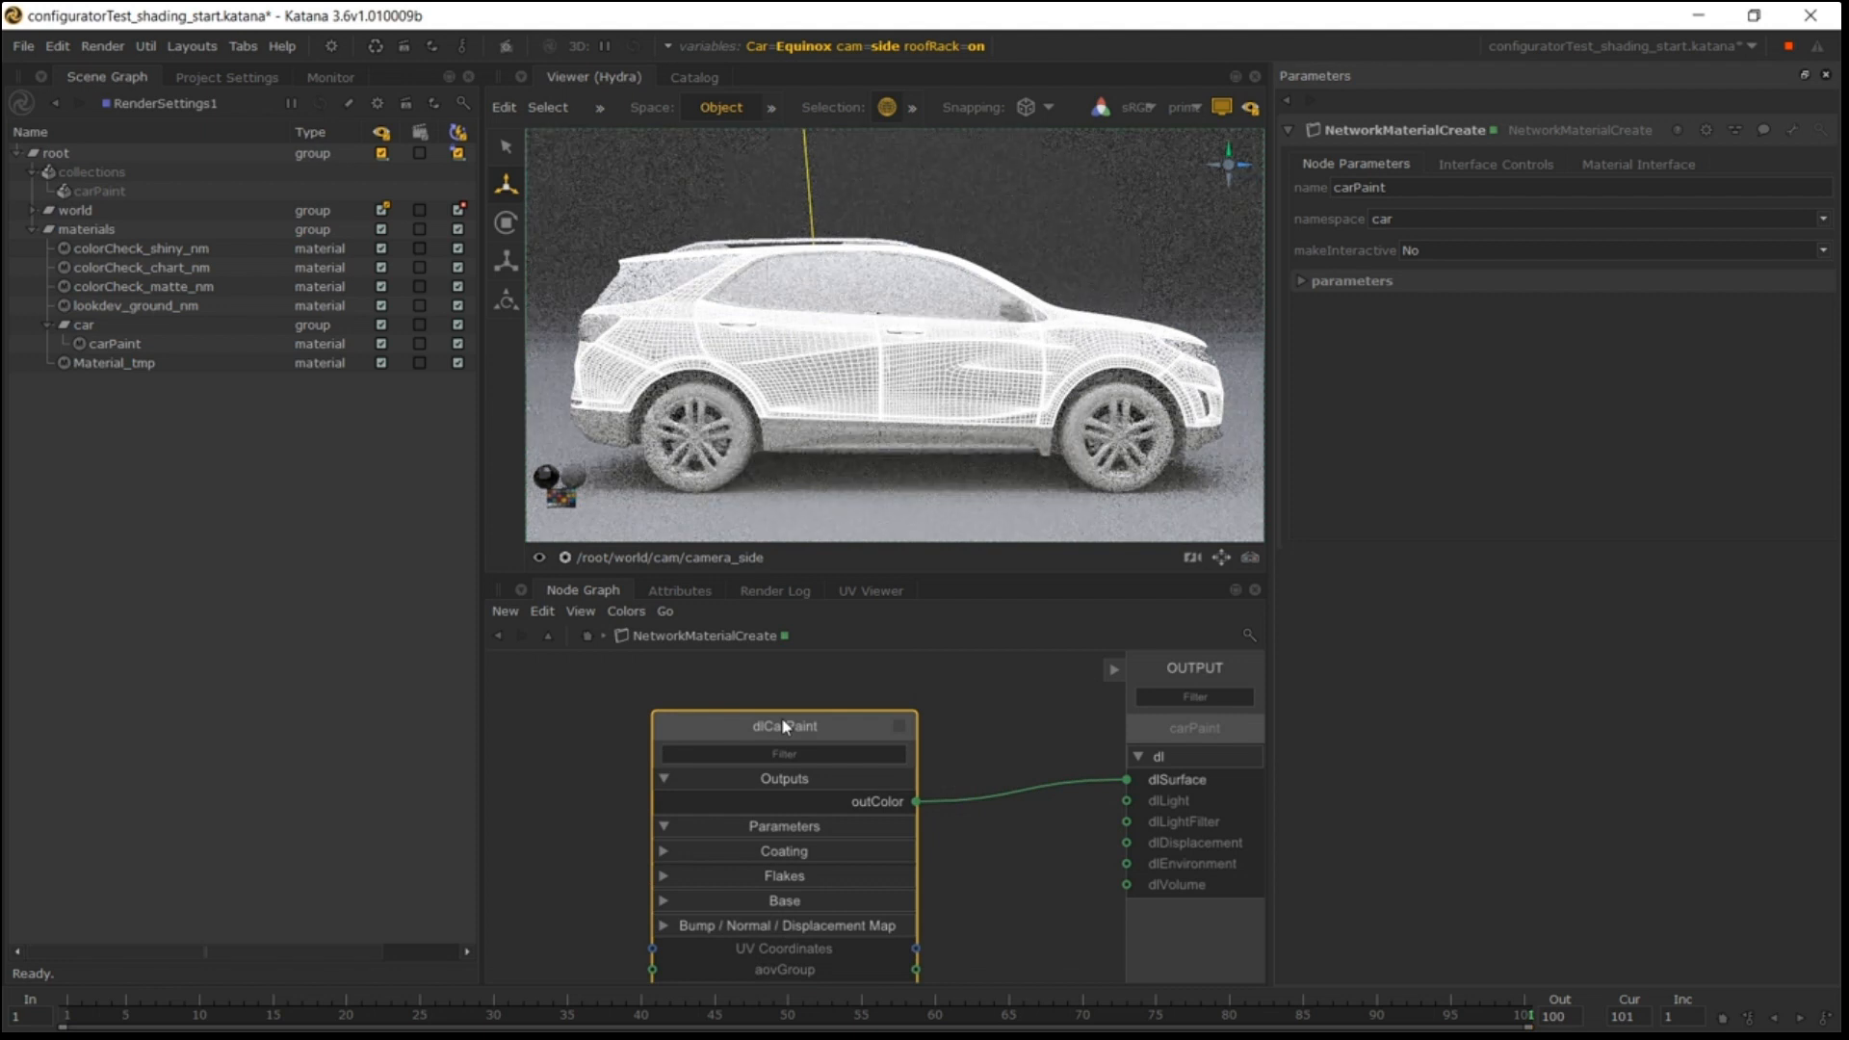
Edit the dlCarPaint parameters and set the Coating color to red, 0.9508, 0.0000, 0.0000.
{"action": "key", "text": "e"}
{"action": "left_click", "coordinate": [1339, 251]}
{"action": "left_click", "coordinate": [1477, 304]}
{"action": "left_click_drag", "start_coordinate": [878, 508], "coordinate": [900, 503]}
{"action": "left_click", "coordinate": [991, 665]}
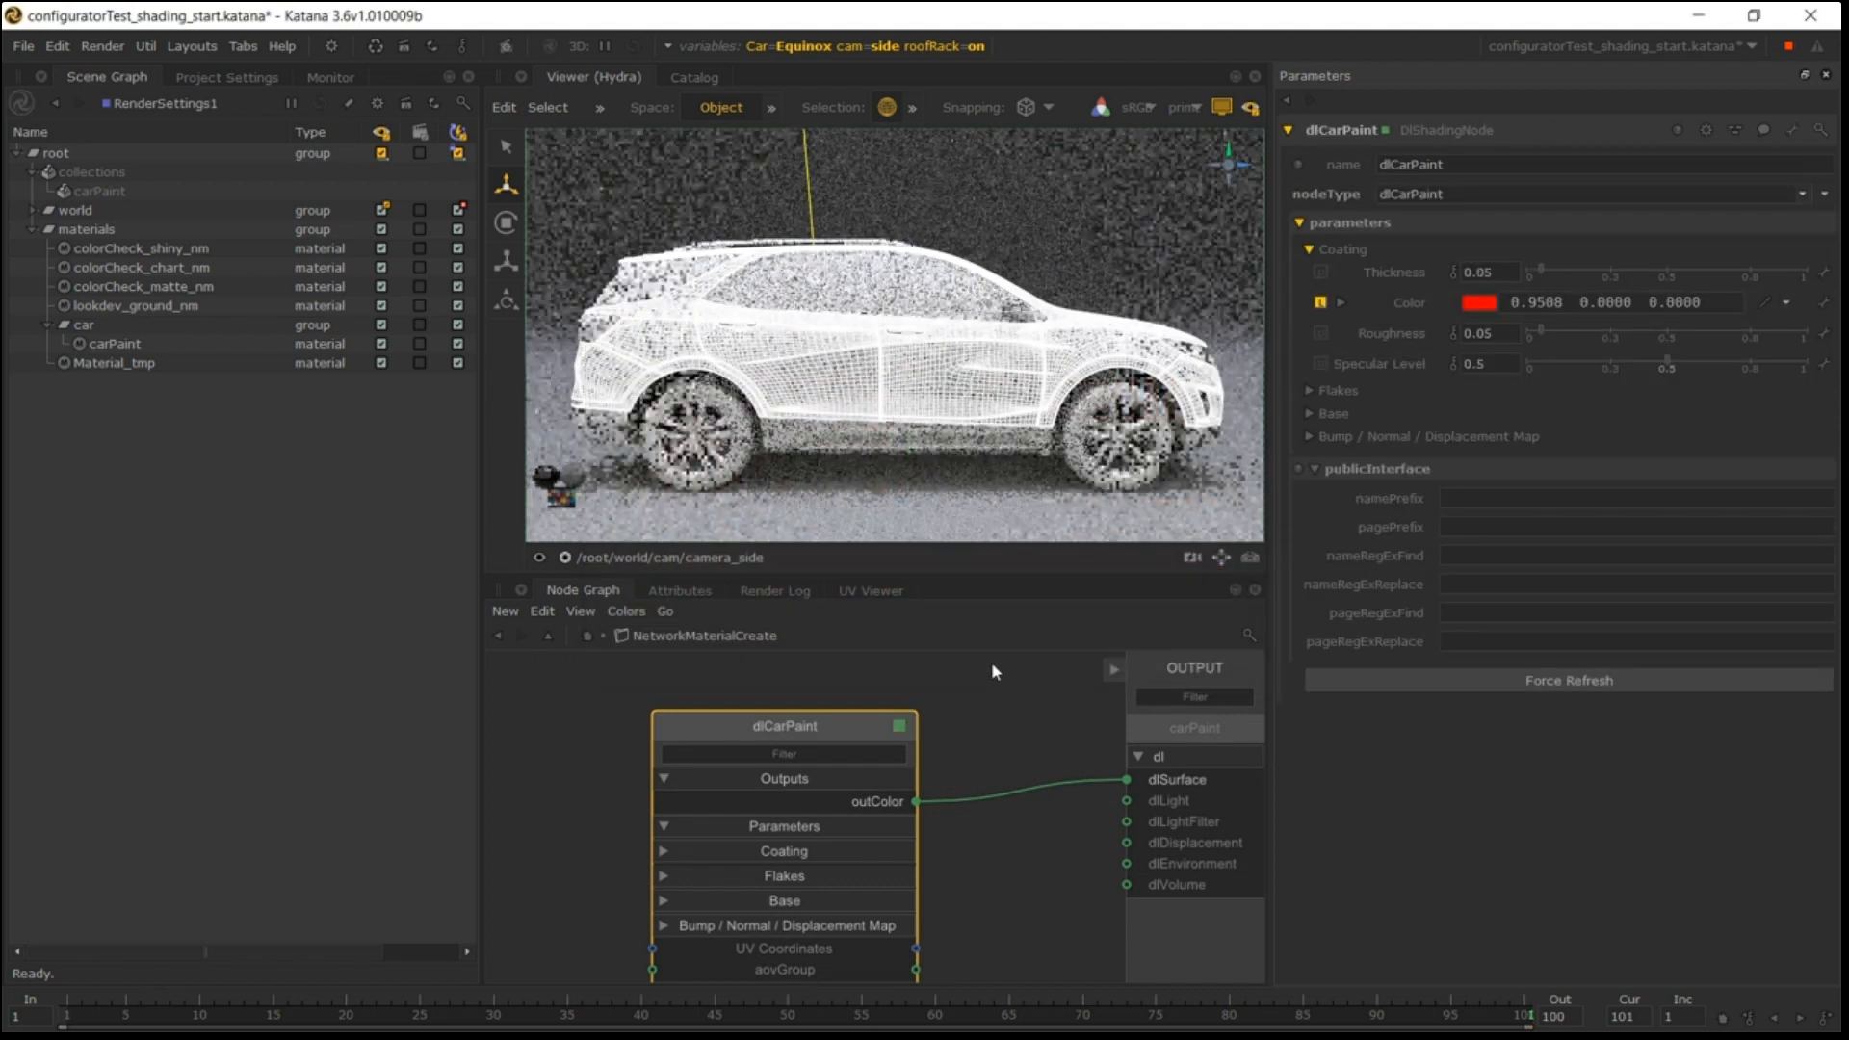
Set the dlCarPaint Flakes density to 0.85 and the flake color to 0.9636, 0.0315, 0.0315.
{"action": "left_click", "coordinate": [1338, 390]}
{"action": "key", "text": "BackSpace"}
{"action": "type", "text": "85"}
{"action": "key", "text": "Return"}
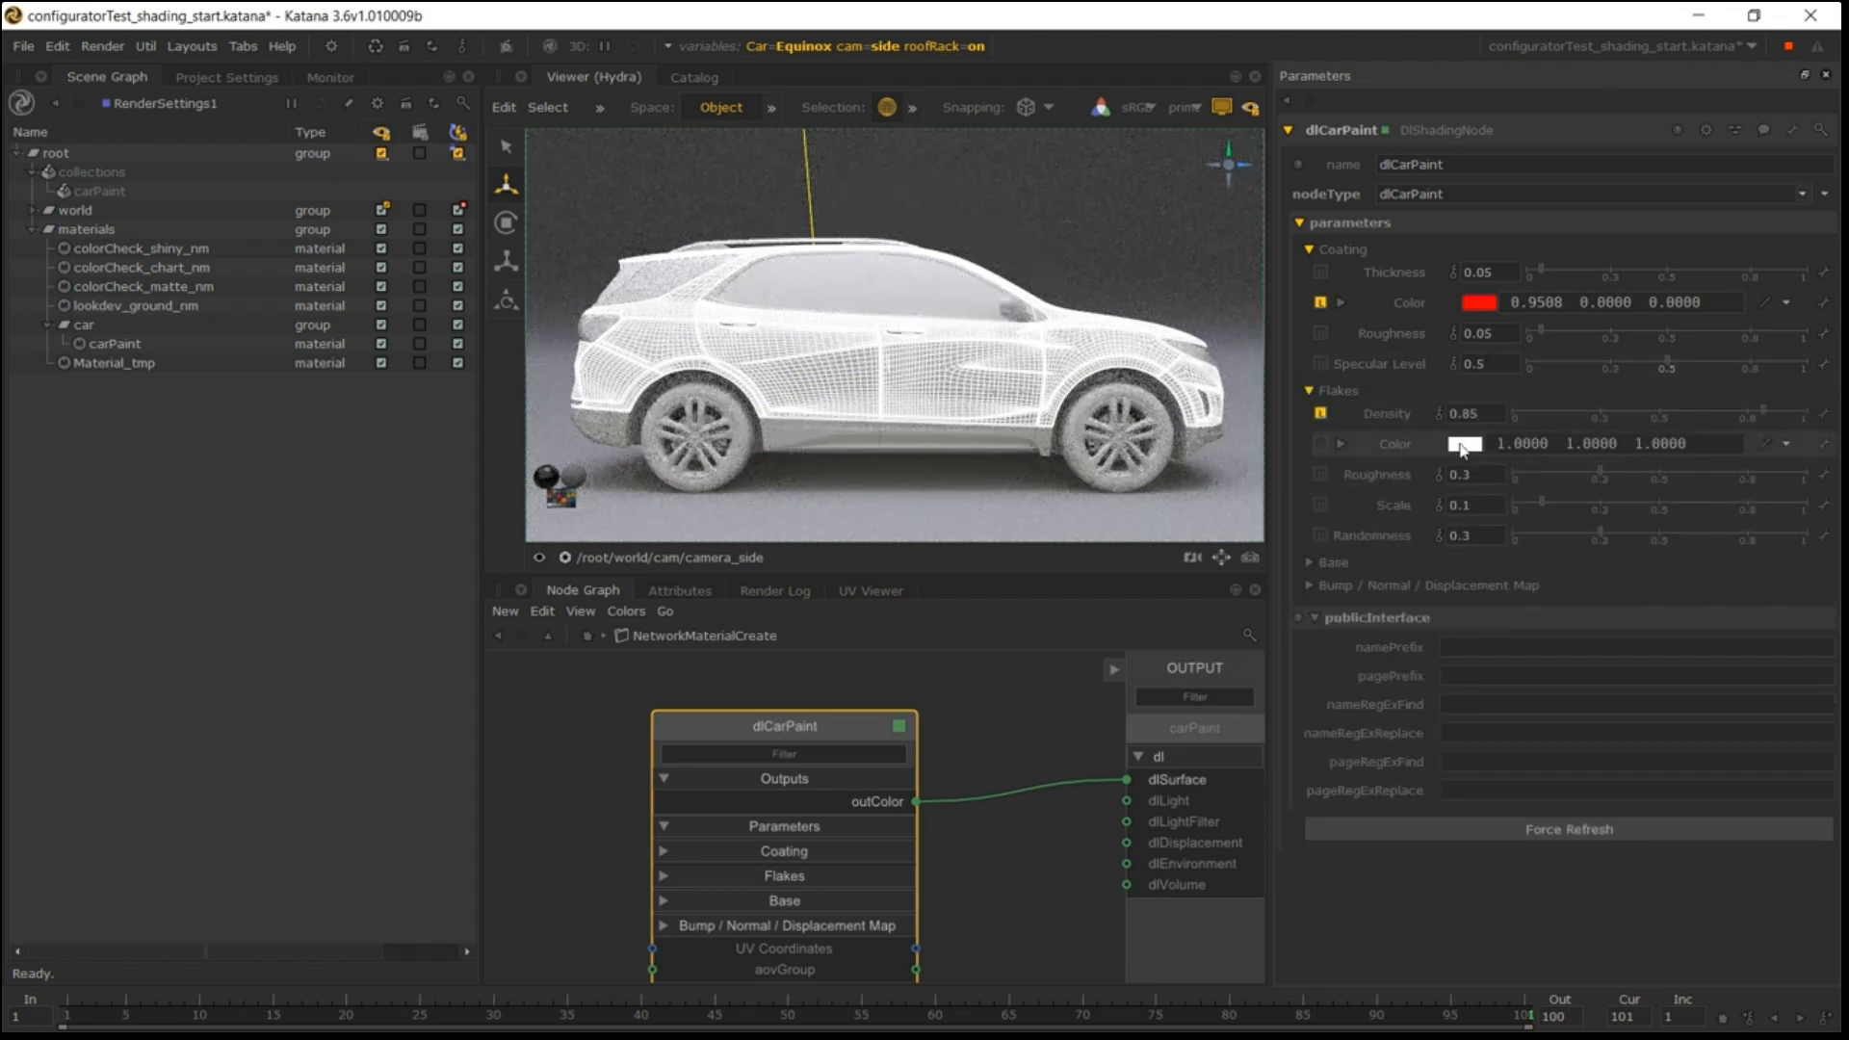
{"action": "left_click", "coordinate": [1464, 444]}
{"action": "left_click_drag", "start_coordinate": [855, 519], "coordinate": [880, 480]}
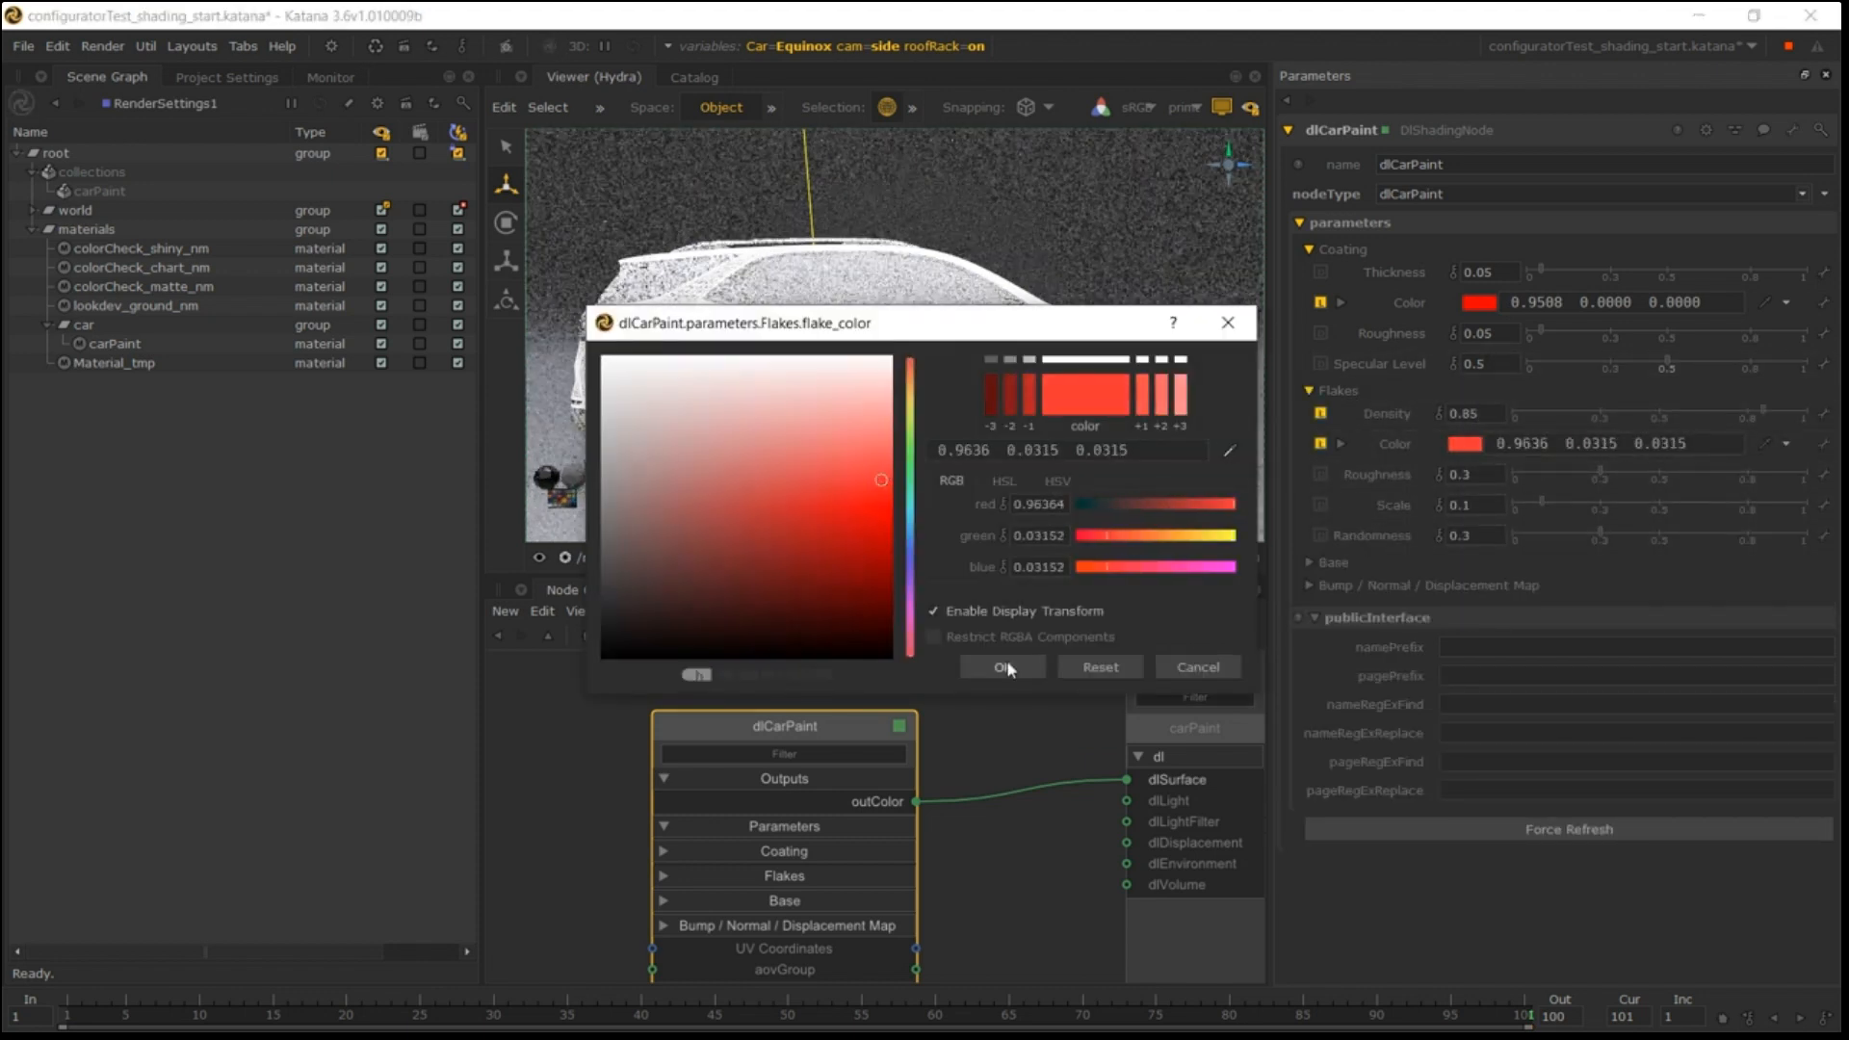
{"action": "left_click", "coordinate": [1006, 666]}
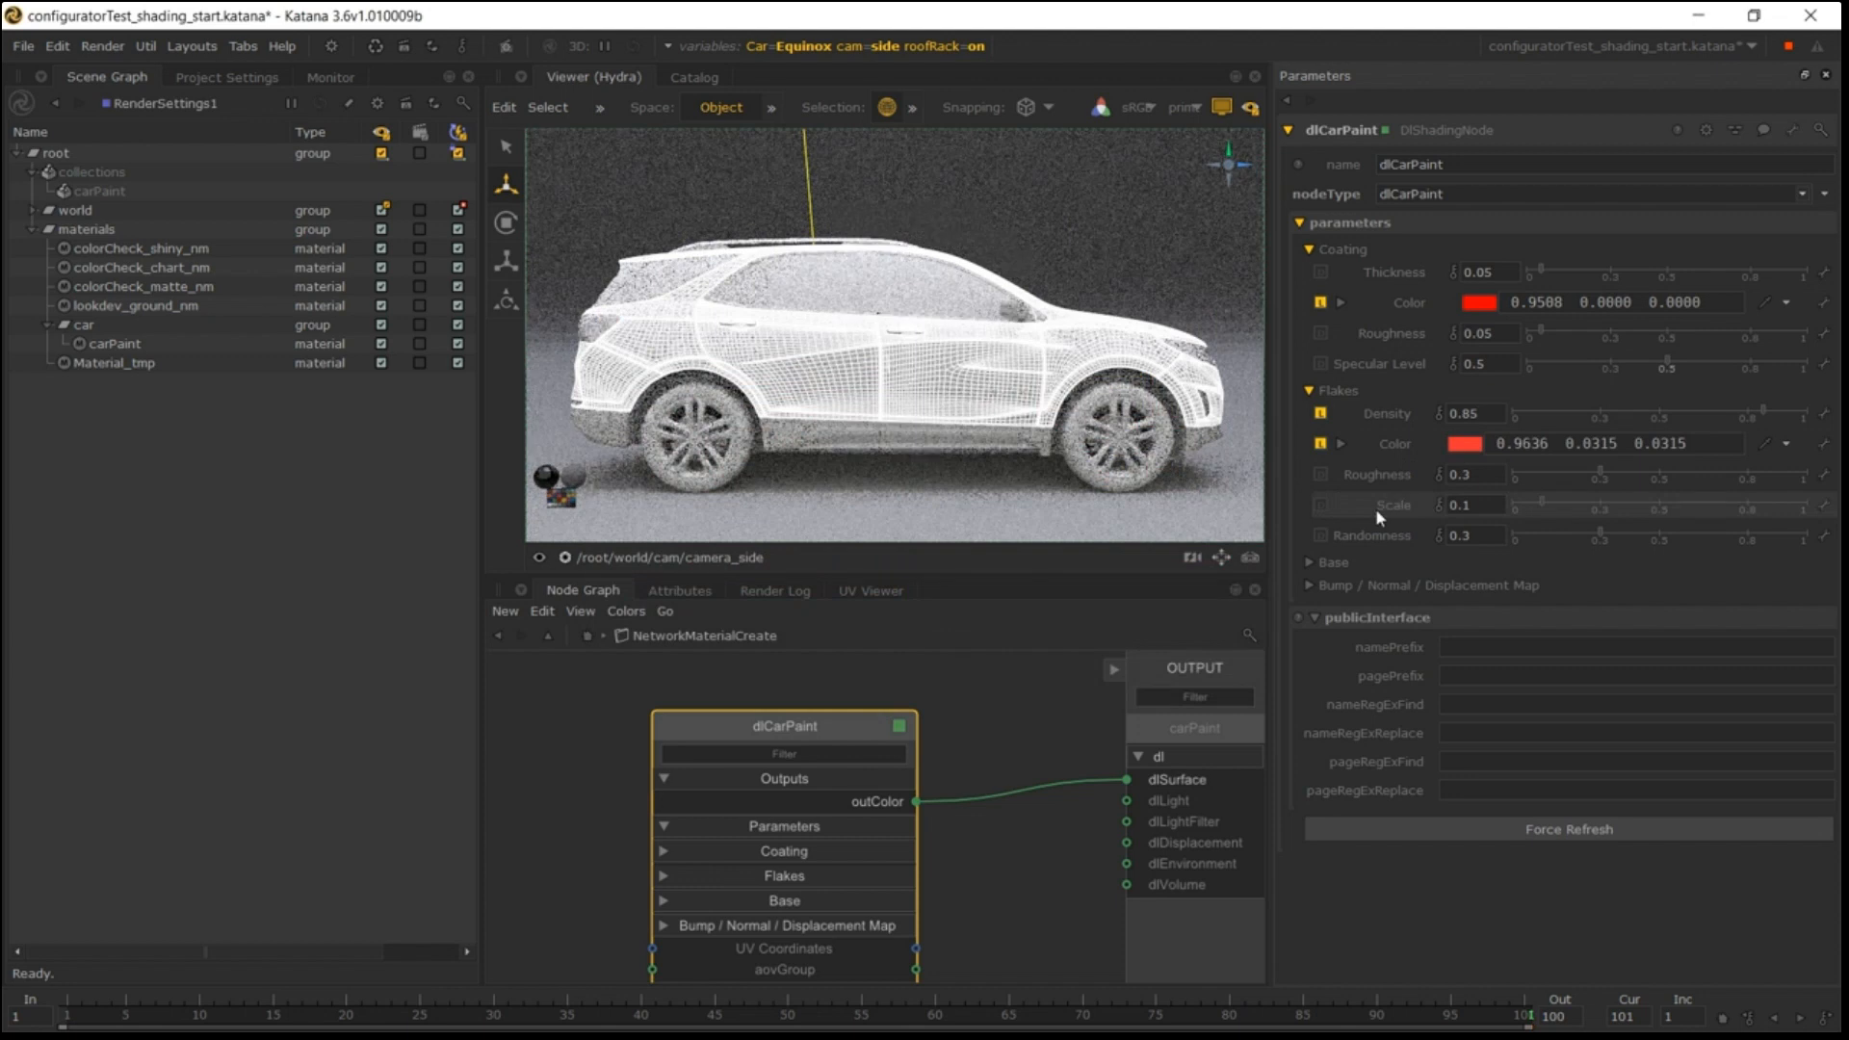
Set the dlCarPaint Base color to dark red, 0.2369, 0.0017, 0.0017.
{"action": "left_click", "coordinate": [1310, 564]}
{"action": "left_click", "coordinate": [1481, 586]}
{"action": "left_click_drag", "start_coordinate": [873, 526], "coordinate": [869, 576]}
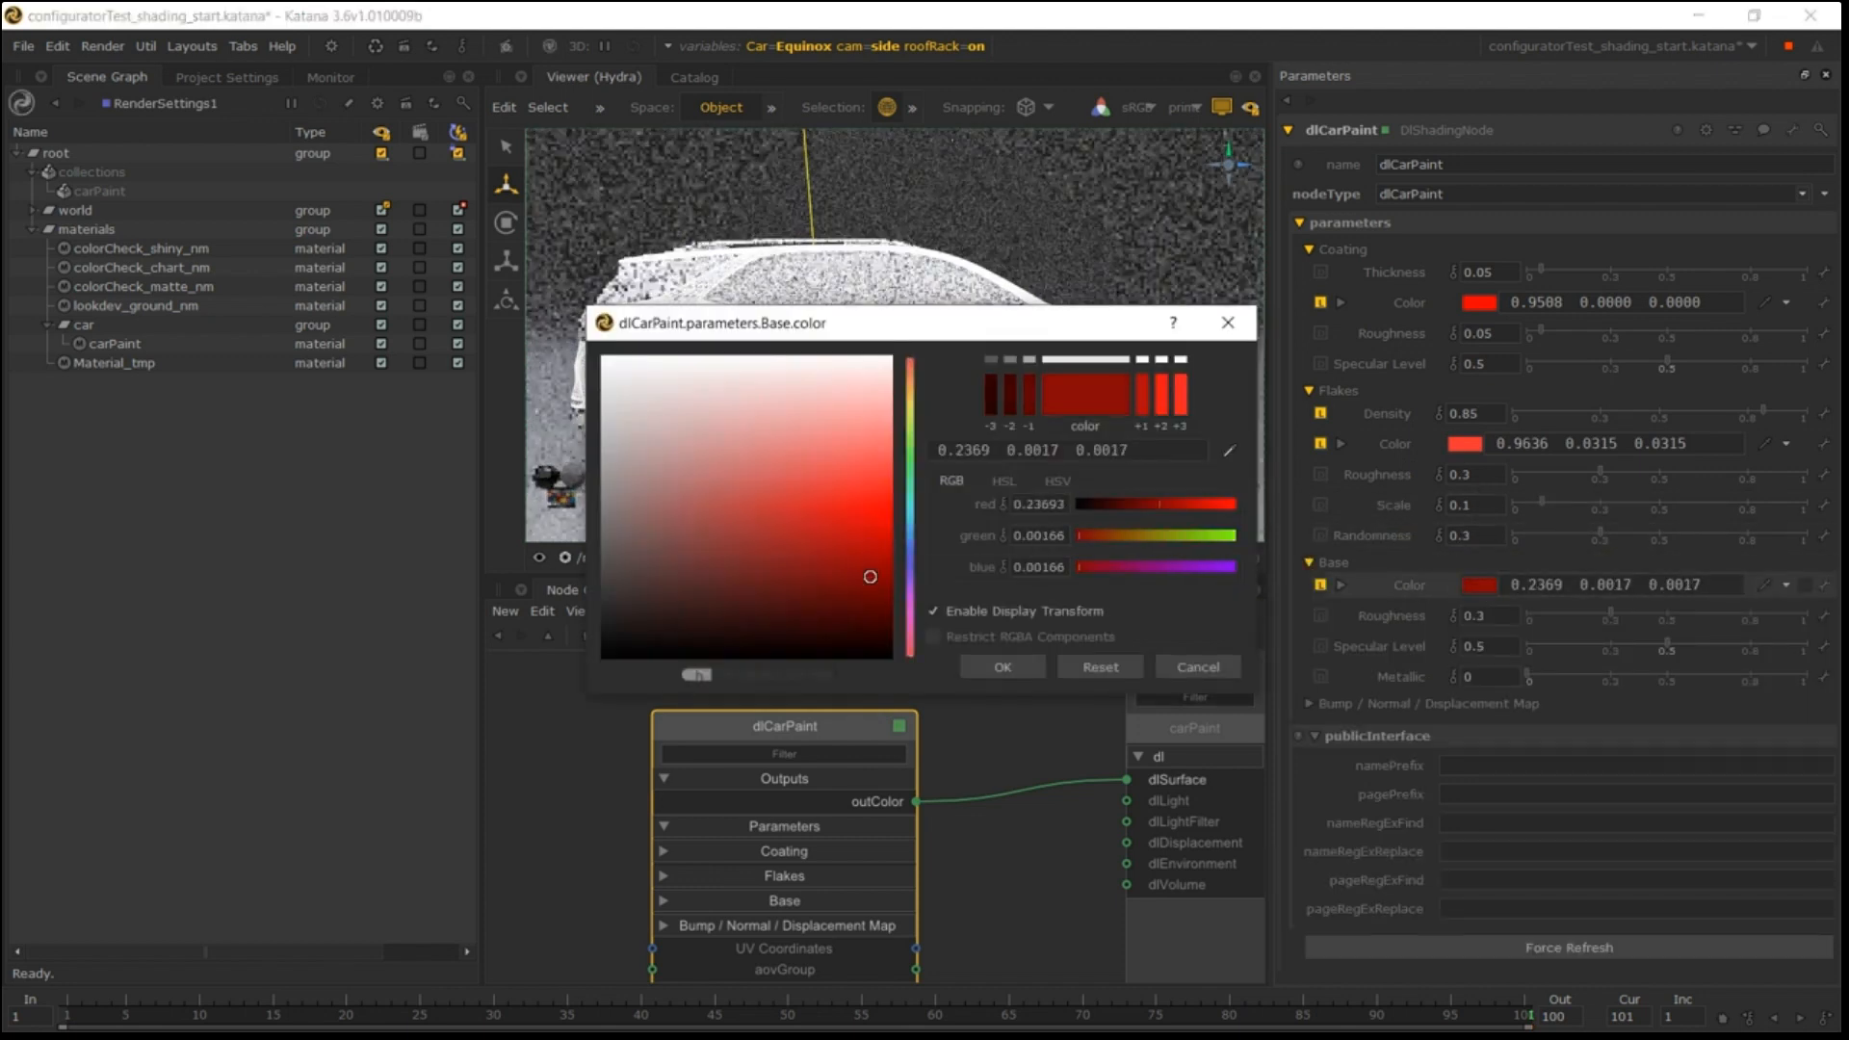
{"action": "left_click", "coordinate": [1003, 664]}
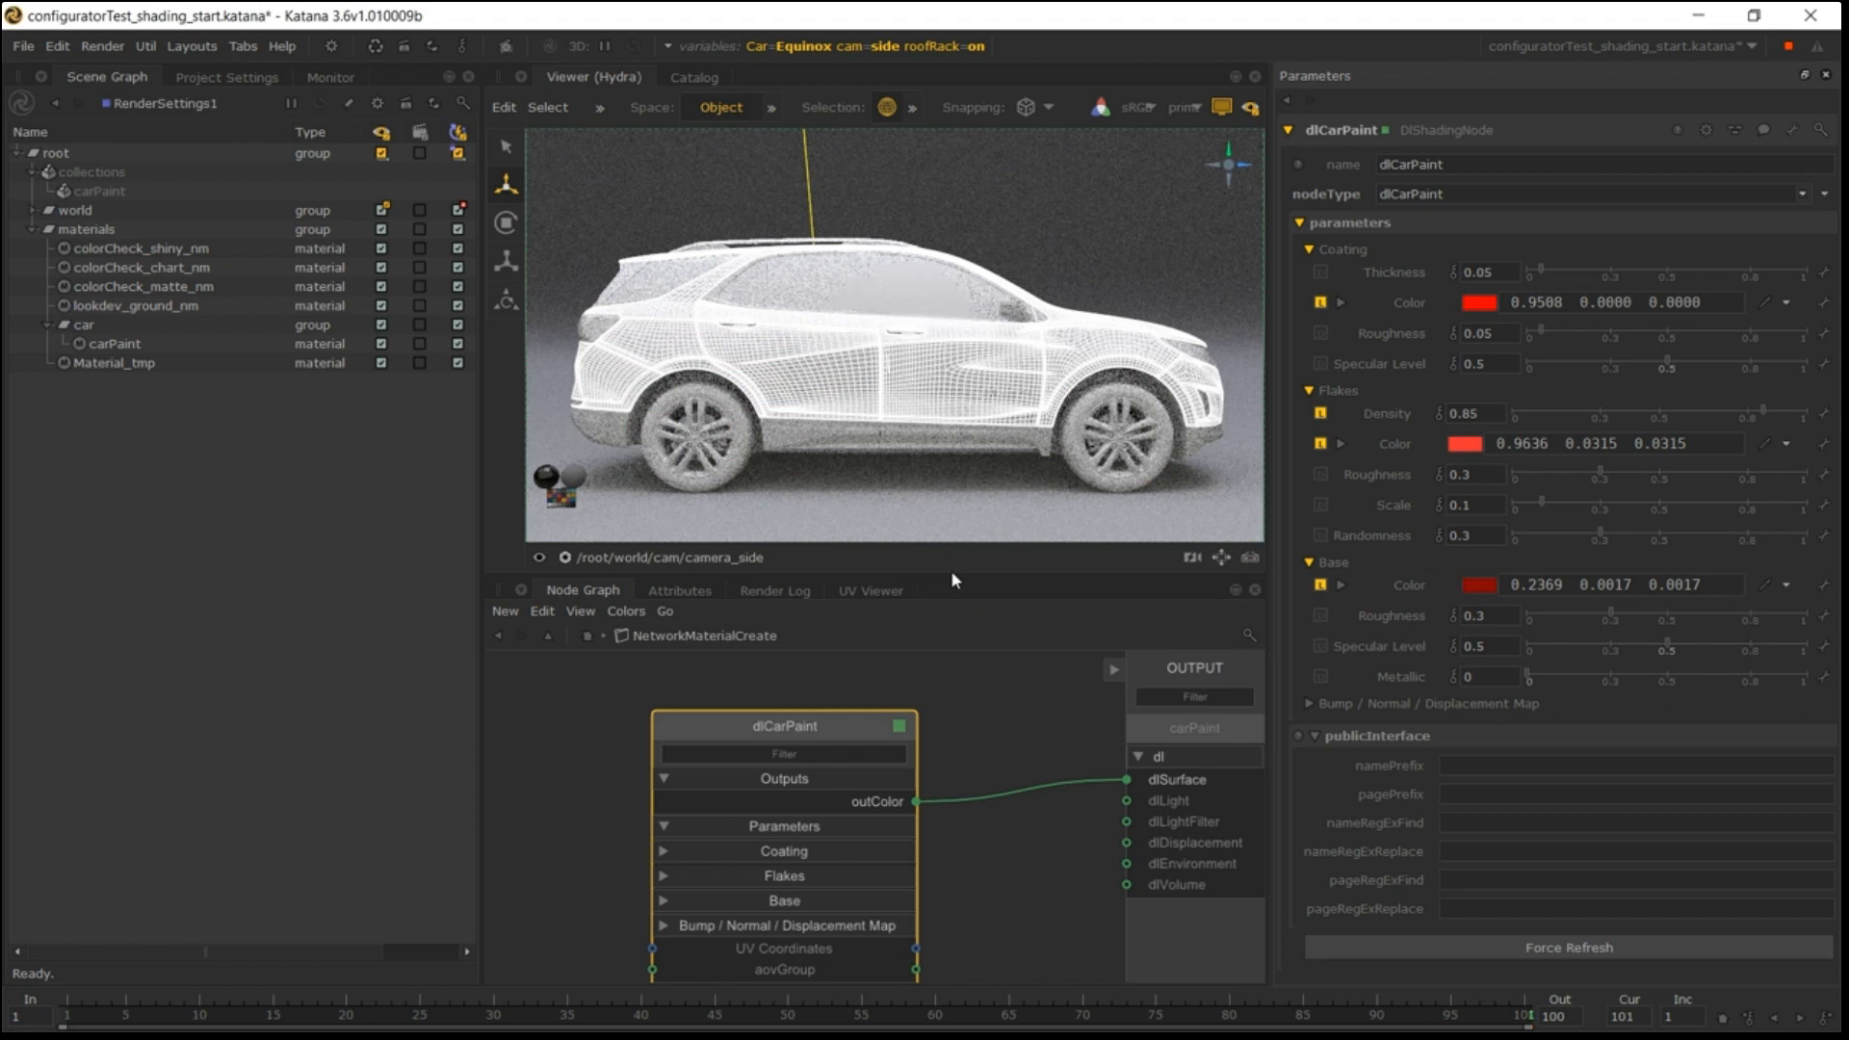
{"action": "left_click", "coordinate": [951, 715]}
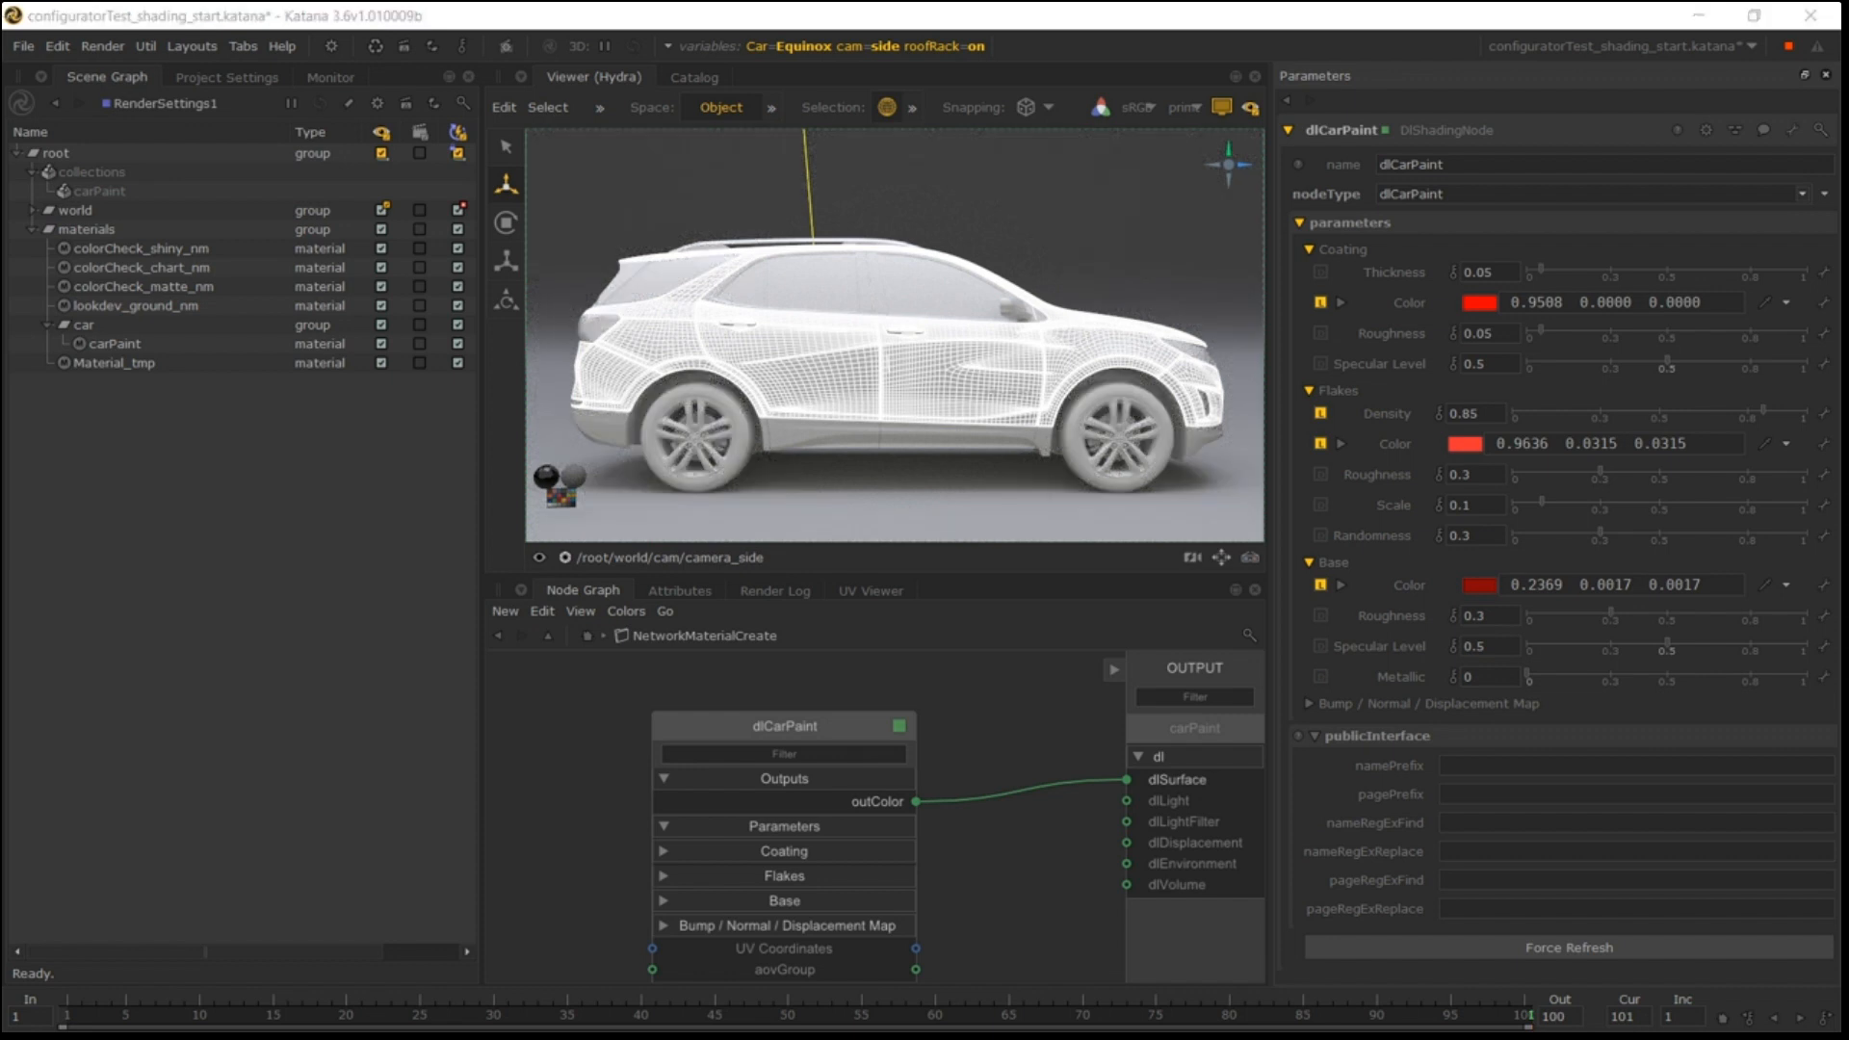
Return to the main node graph and undo the dlCarPaint copy pasted there.
{"action": "left_click", "coordinate": [843, 727]}
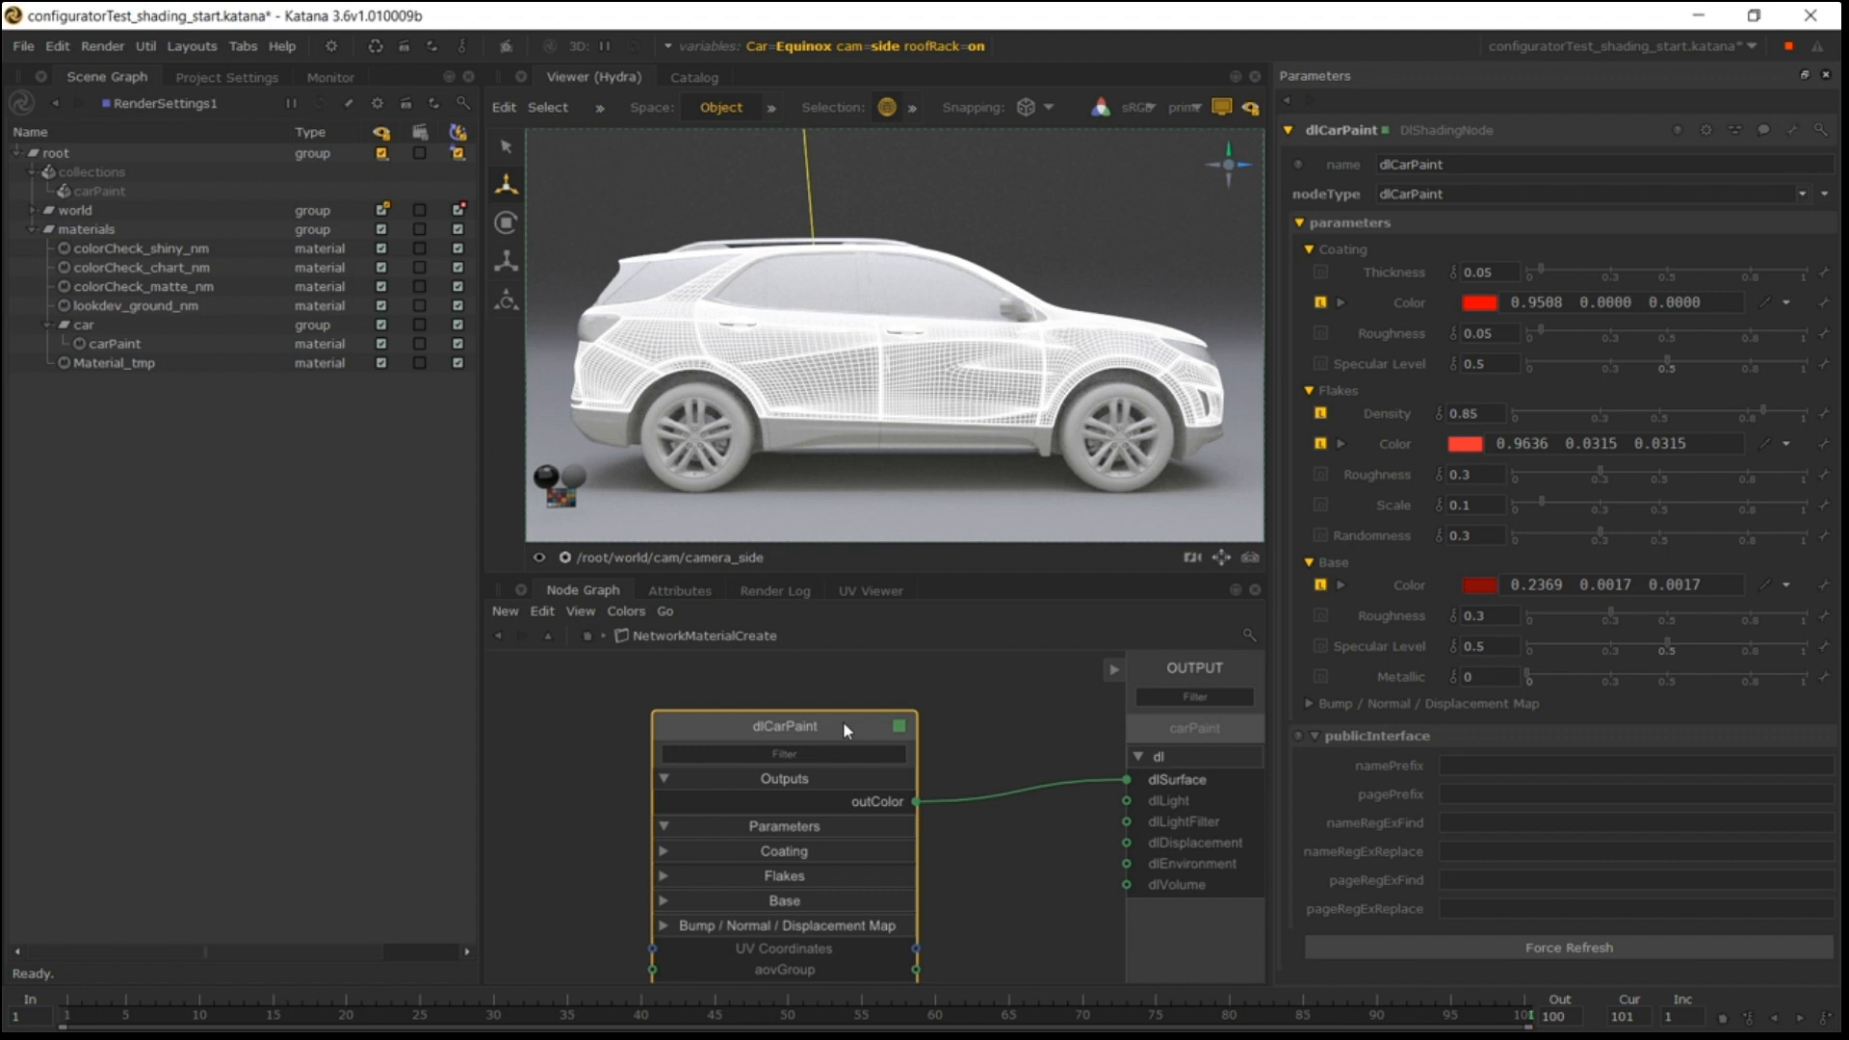
{"action": "left_click", "coordinate": [549, 637]}
{"action": "key", "text": "ctrl+v"}
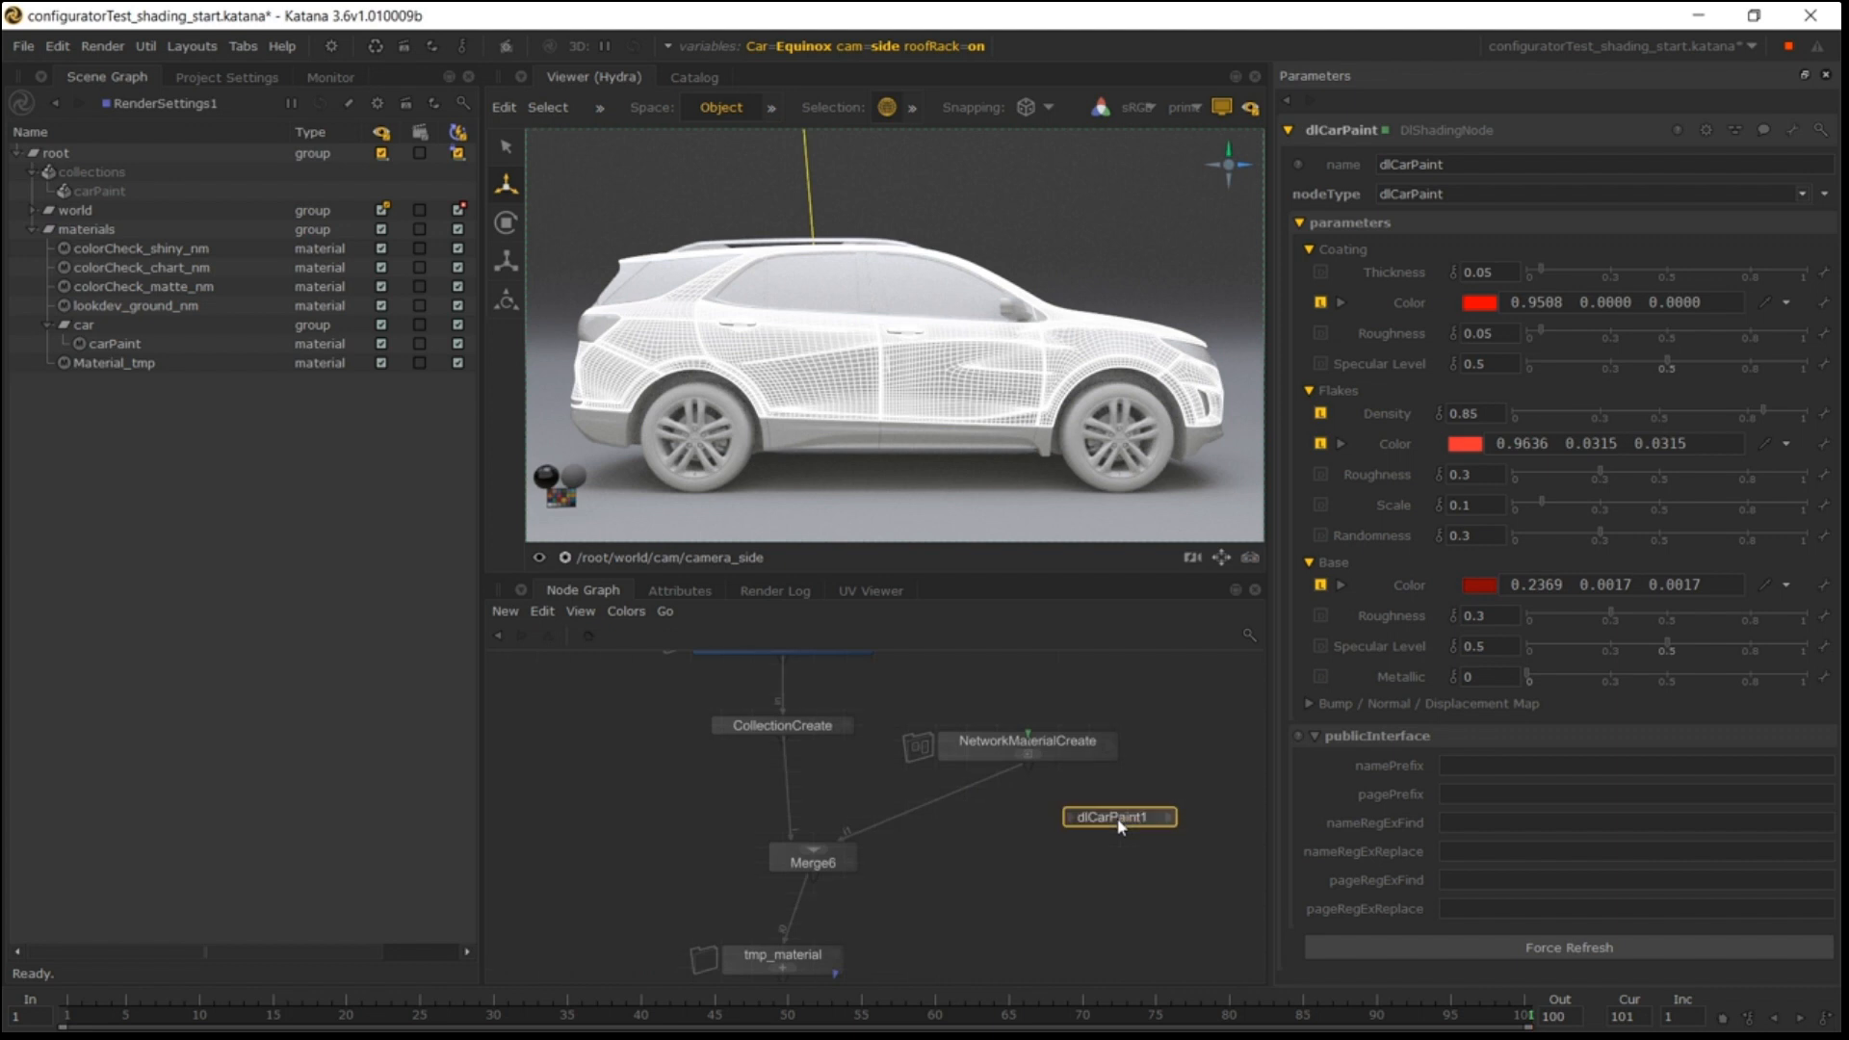
{"action": "key", "text": "ctrl+z"}
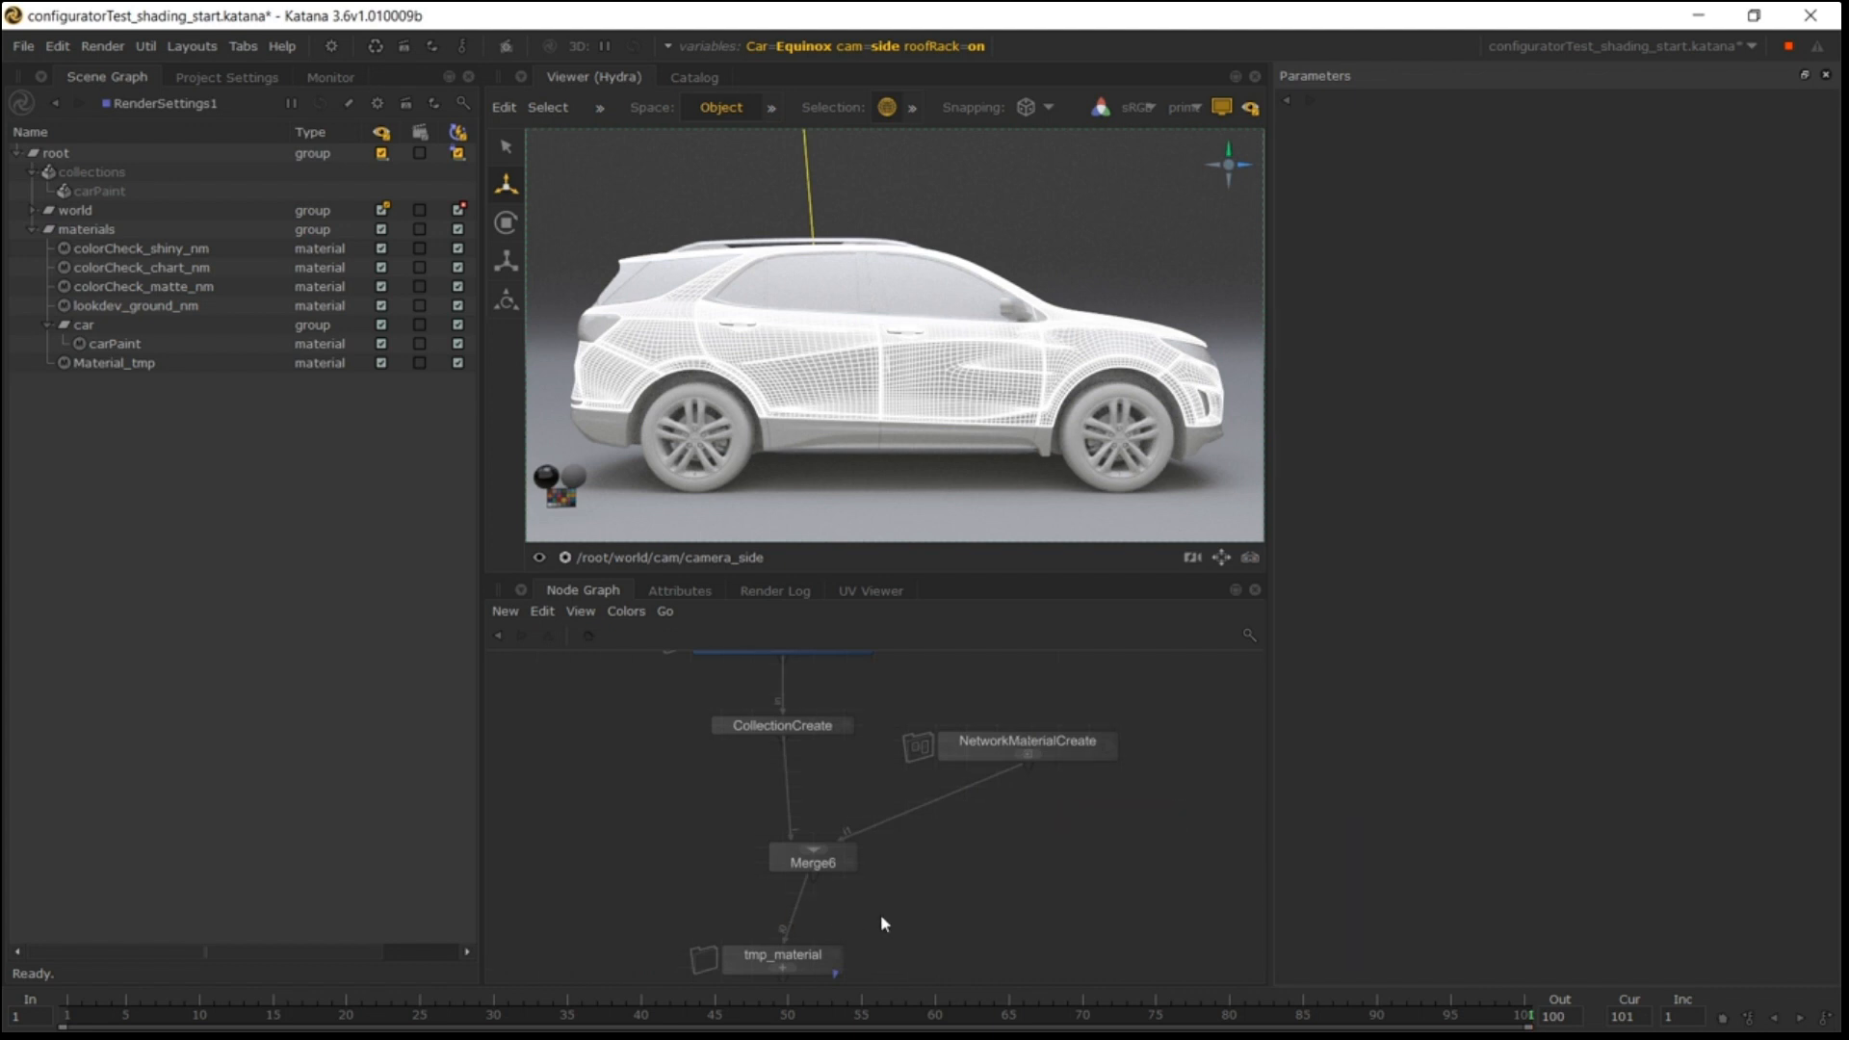
Insert a MaterialAssign node between the Merge node below CollectionCreate and tmp_material.
{"action": "middle_click_drag", "start_coordinate": [880, 914], "coordinate": [886, 870]}
{"action": "key", "text": "Tab"}
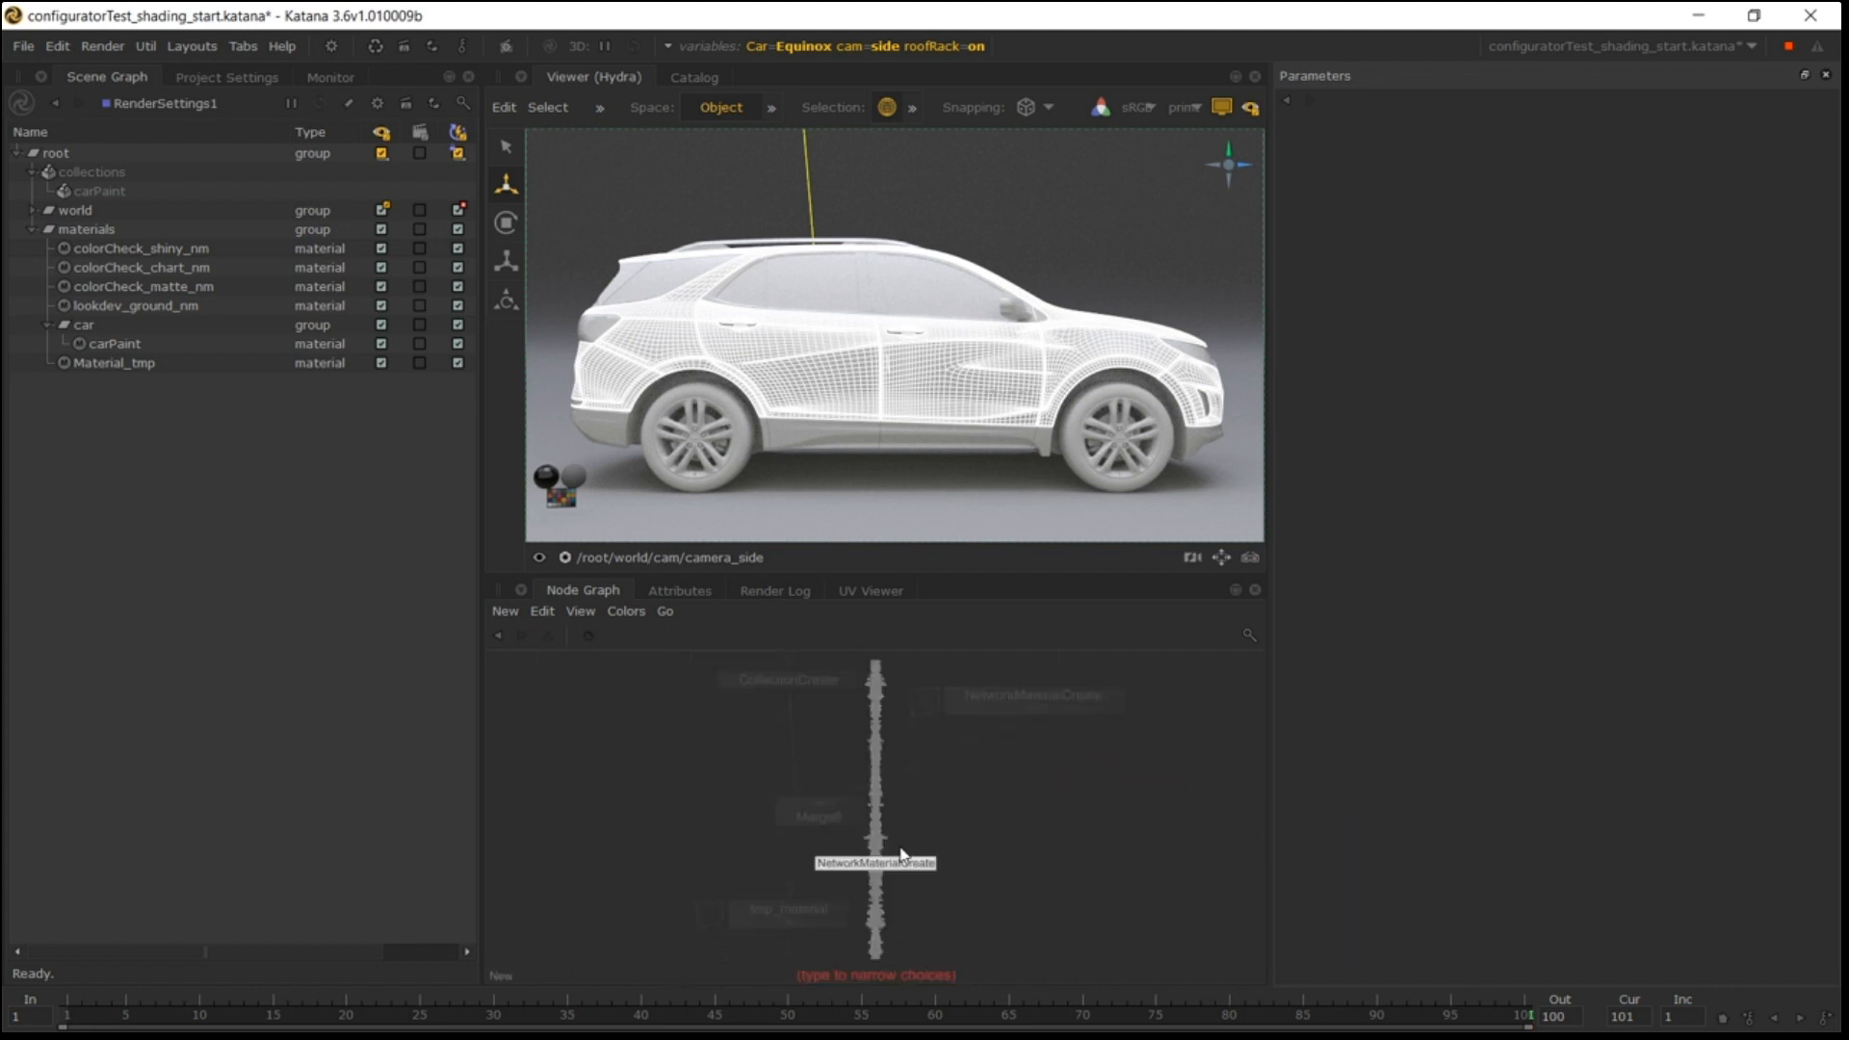
{"action": "type", "text": "m"}
{"action": "left_click", "coordinate": [905, 770]}
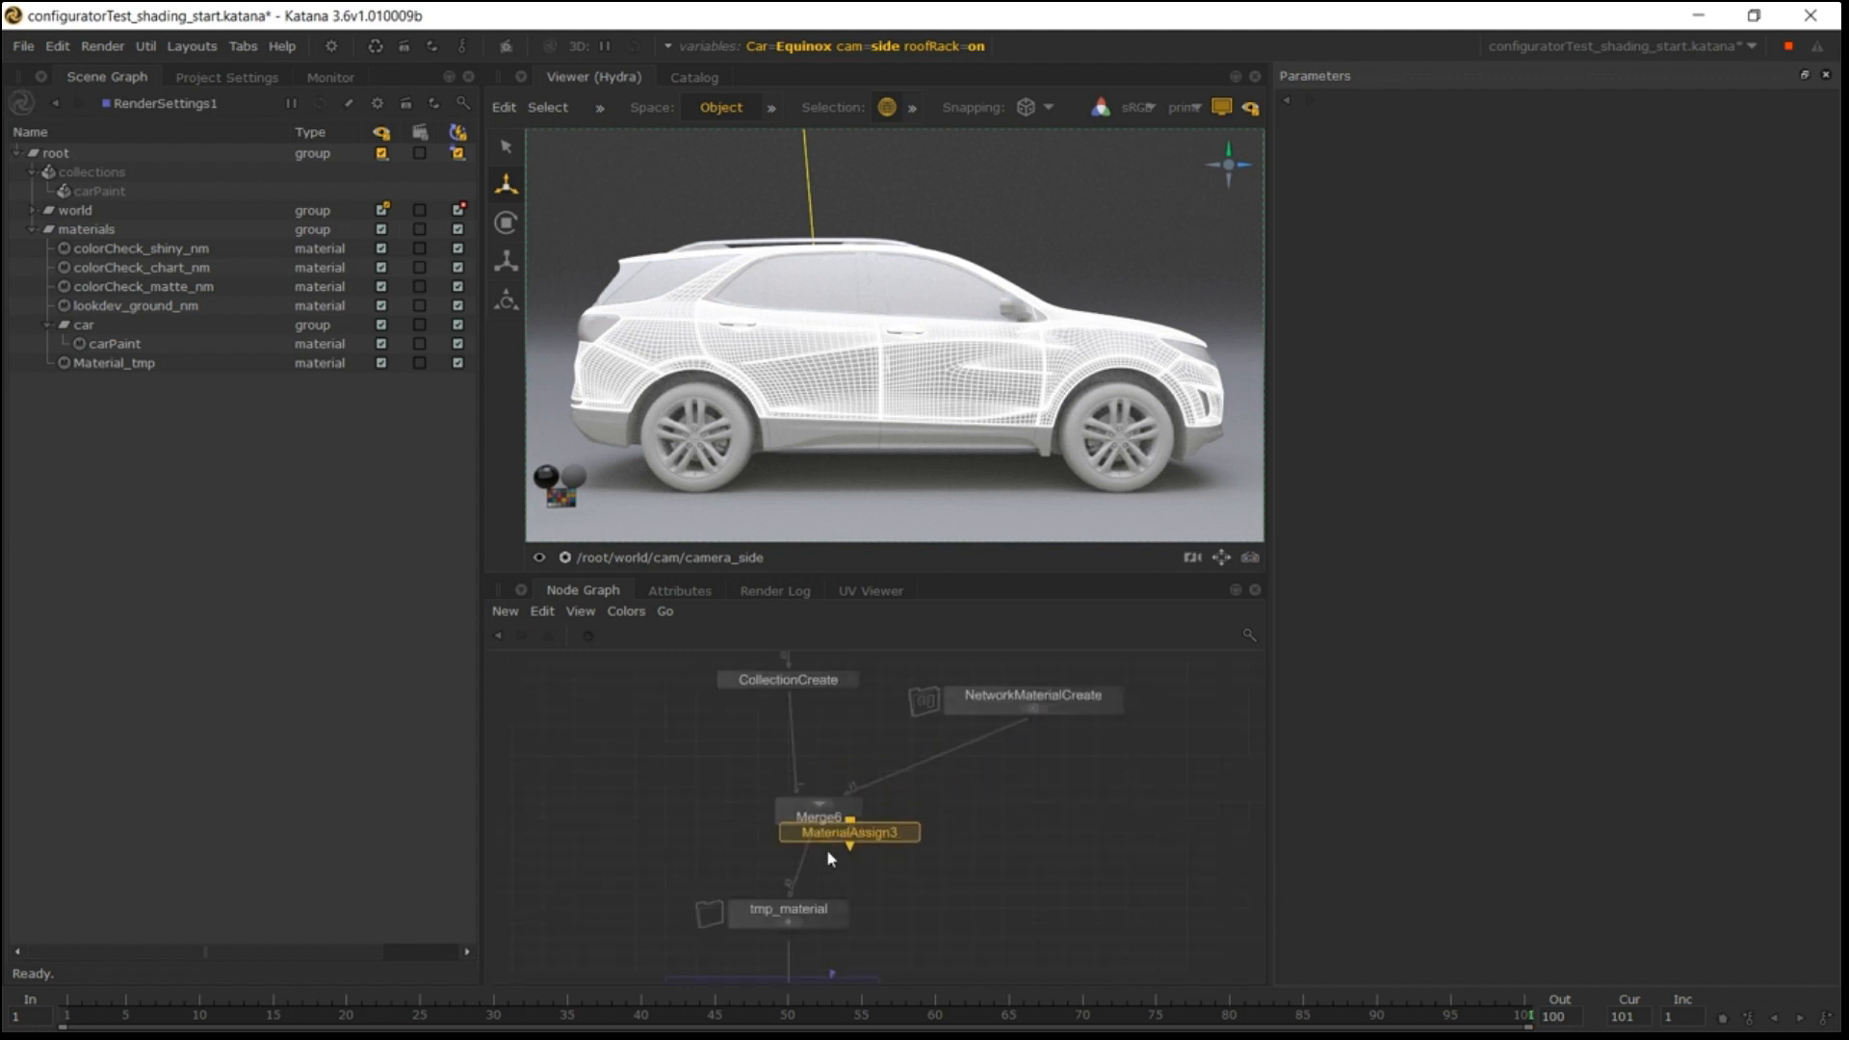
{"action": "left_click", "coordinate": [807, 866]}
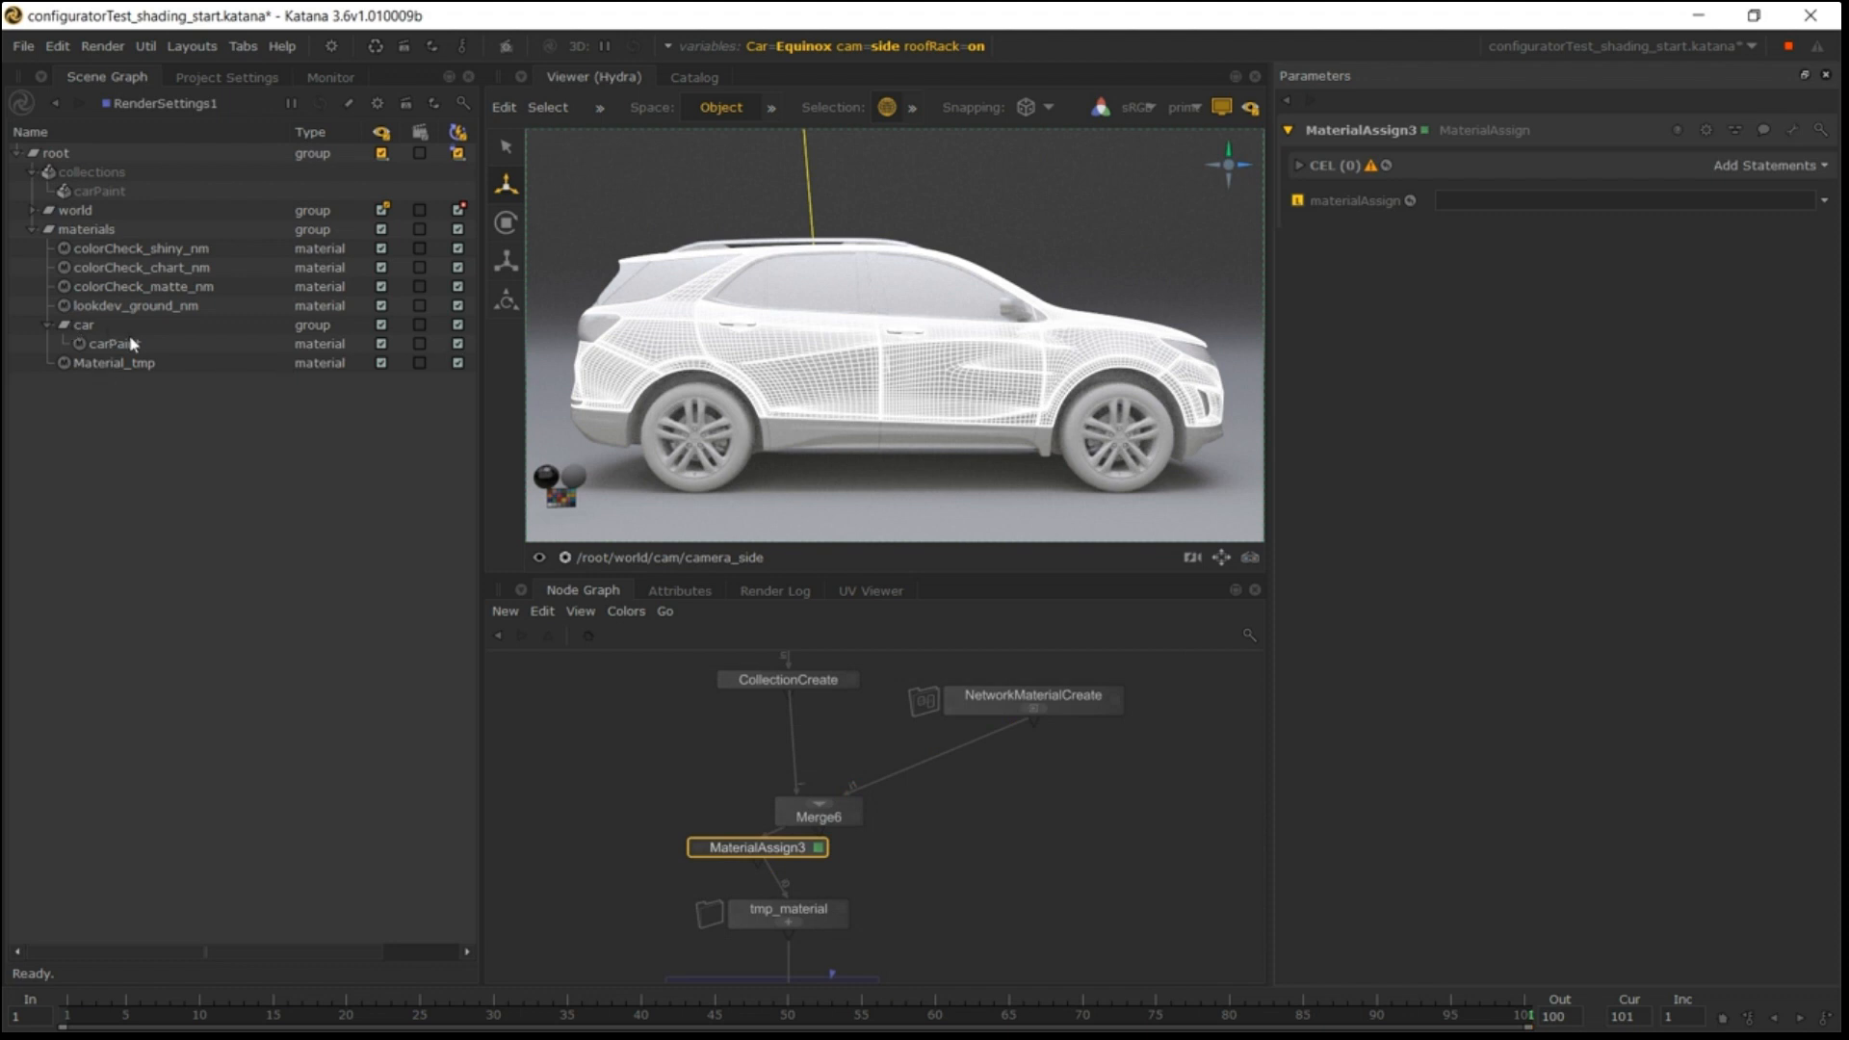
Assign /root/materials/car/carPaint in the MaterialAssign node and target the carPaint collection in its CEL.
{"action": "left_click_drag", "start_coordinate": [133, 344], "coordinate": [1482, 202]}
{"action": "left_click_drag", "start_coordinate": [113, 200], "coordinate": [1770, 167]}
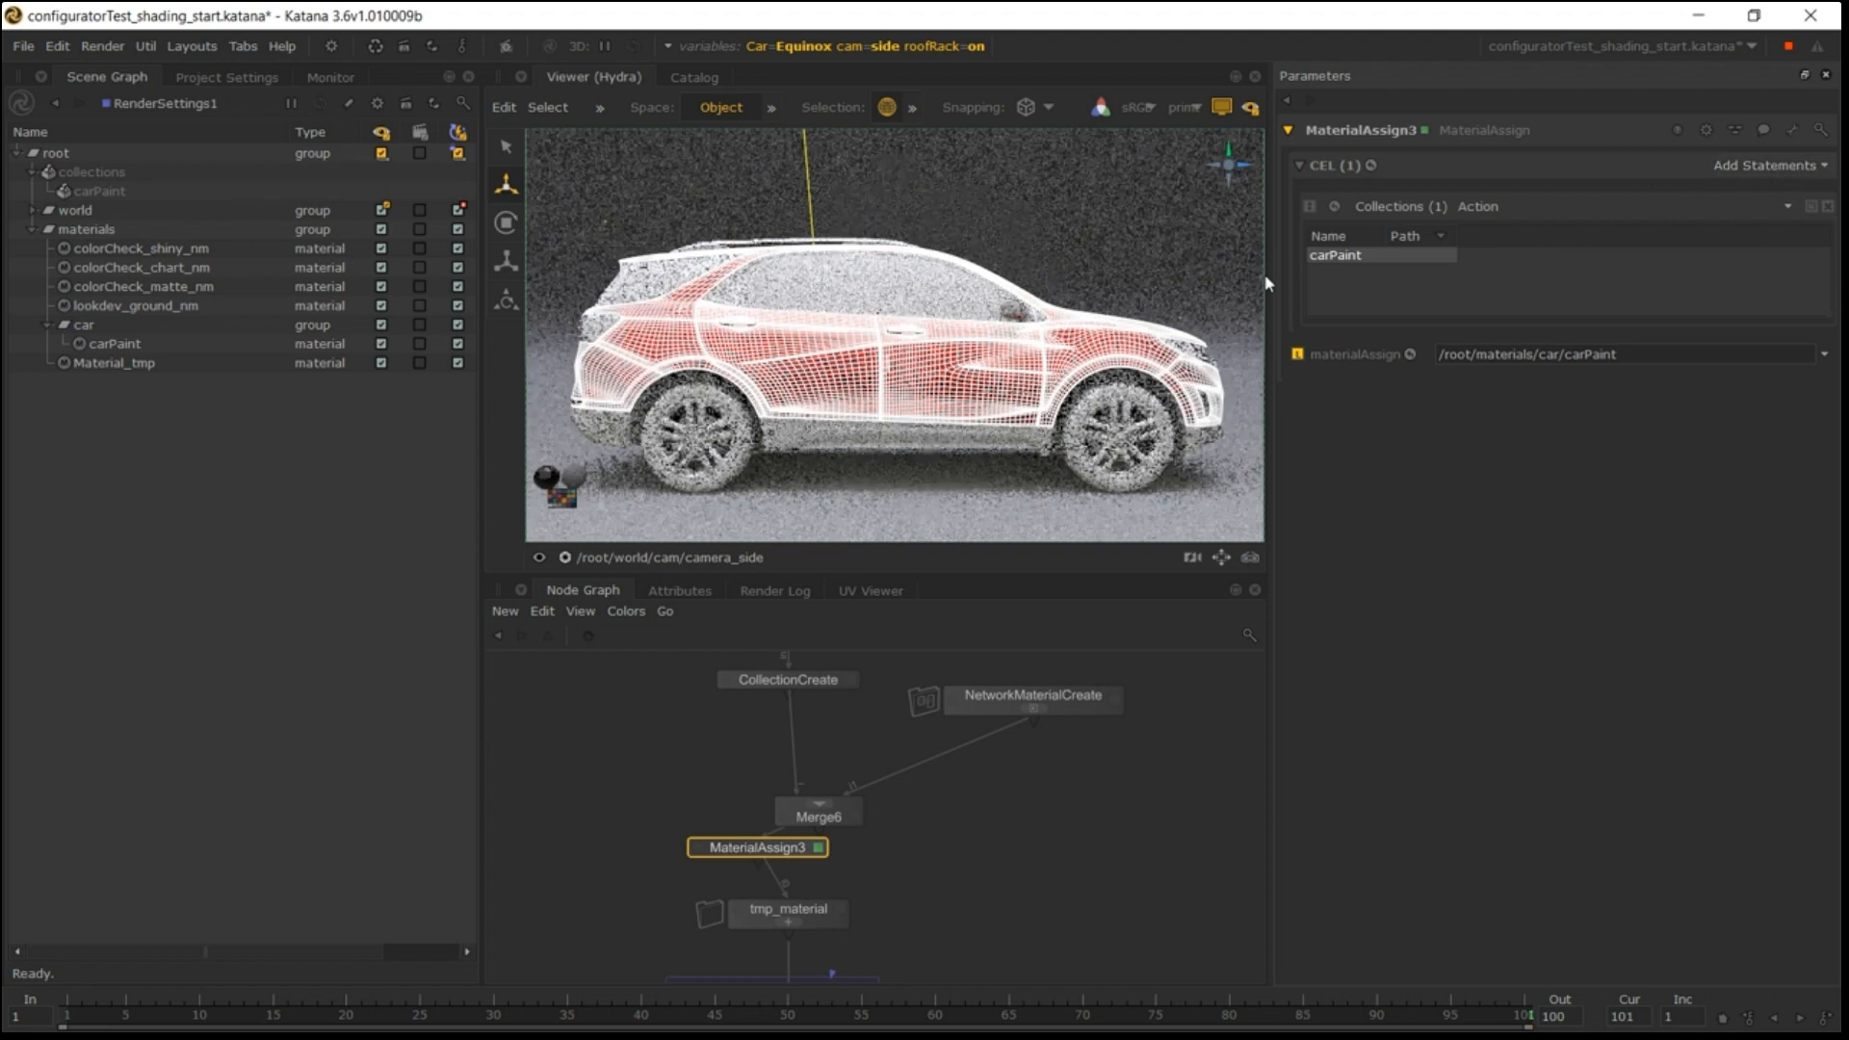
{"action": "left_click", "coordinate": [1145, 765]}
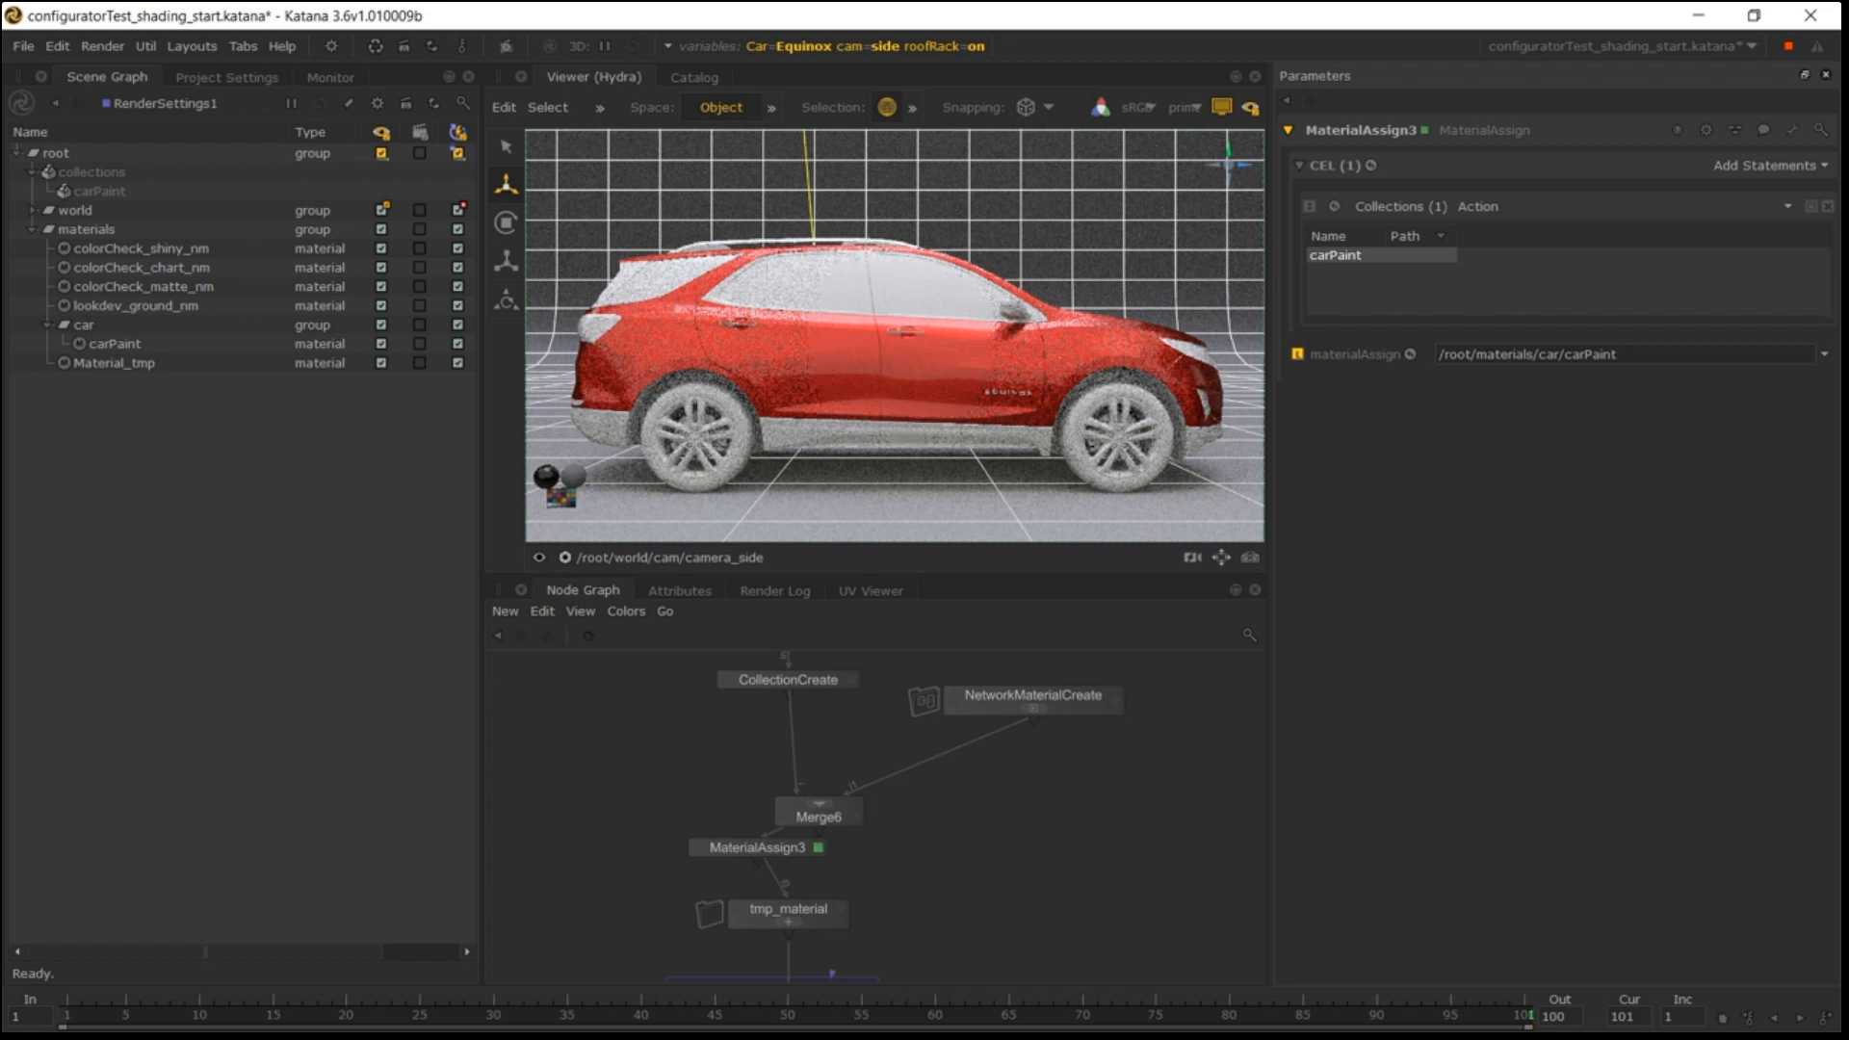
Select the front door in the viewer and check its variant and materialAssign attributes.
{"action": "left_click", "coordinate": [974, 376]}
{"action": "left_click", "coordinate": [679, 590]}
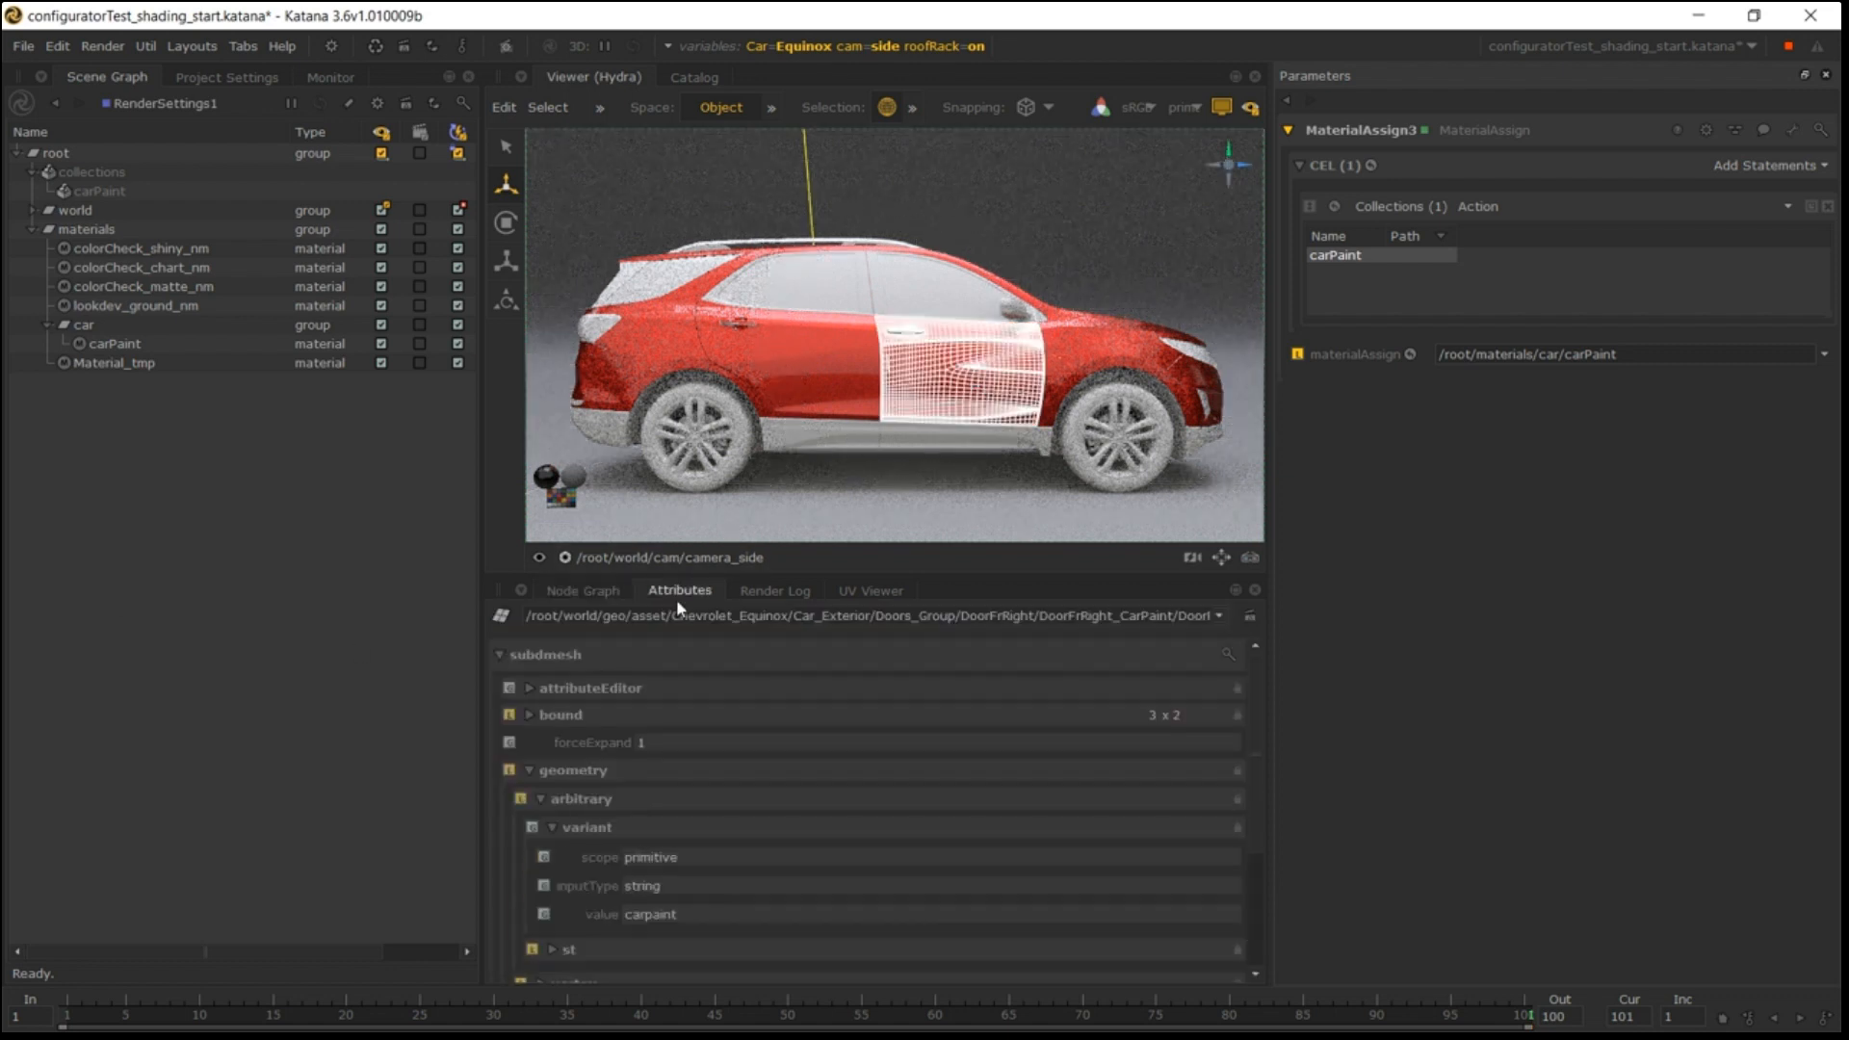
{"action": "scroll", "coordinate": [634, 837], "scroll_direction": "down", "scroll_amount": 5}
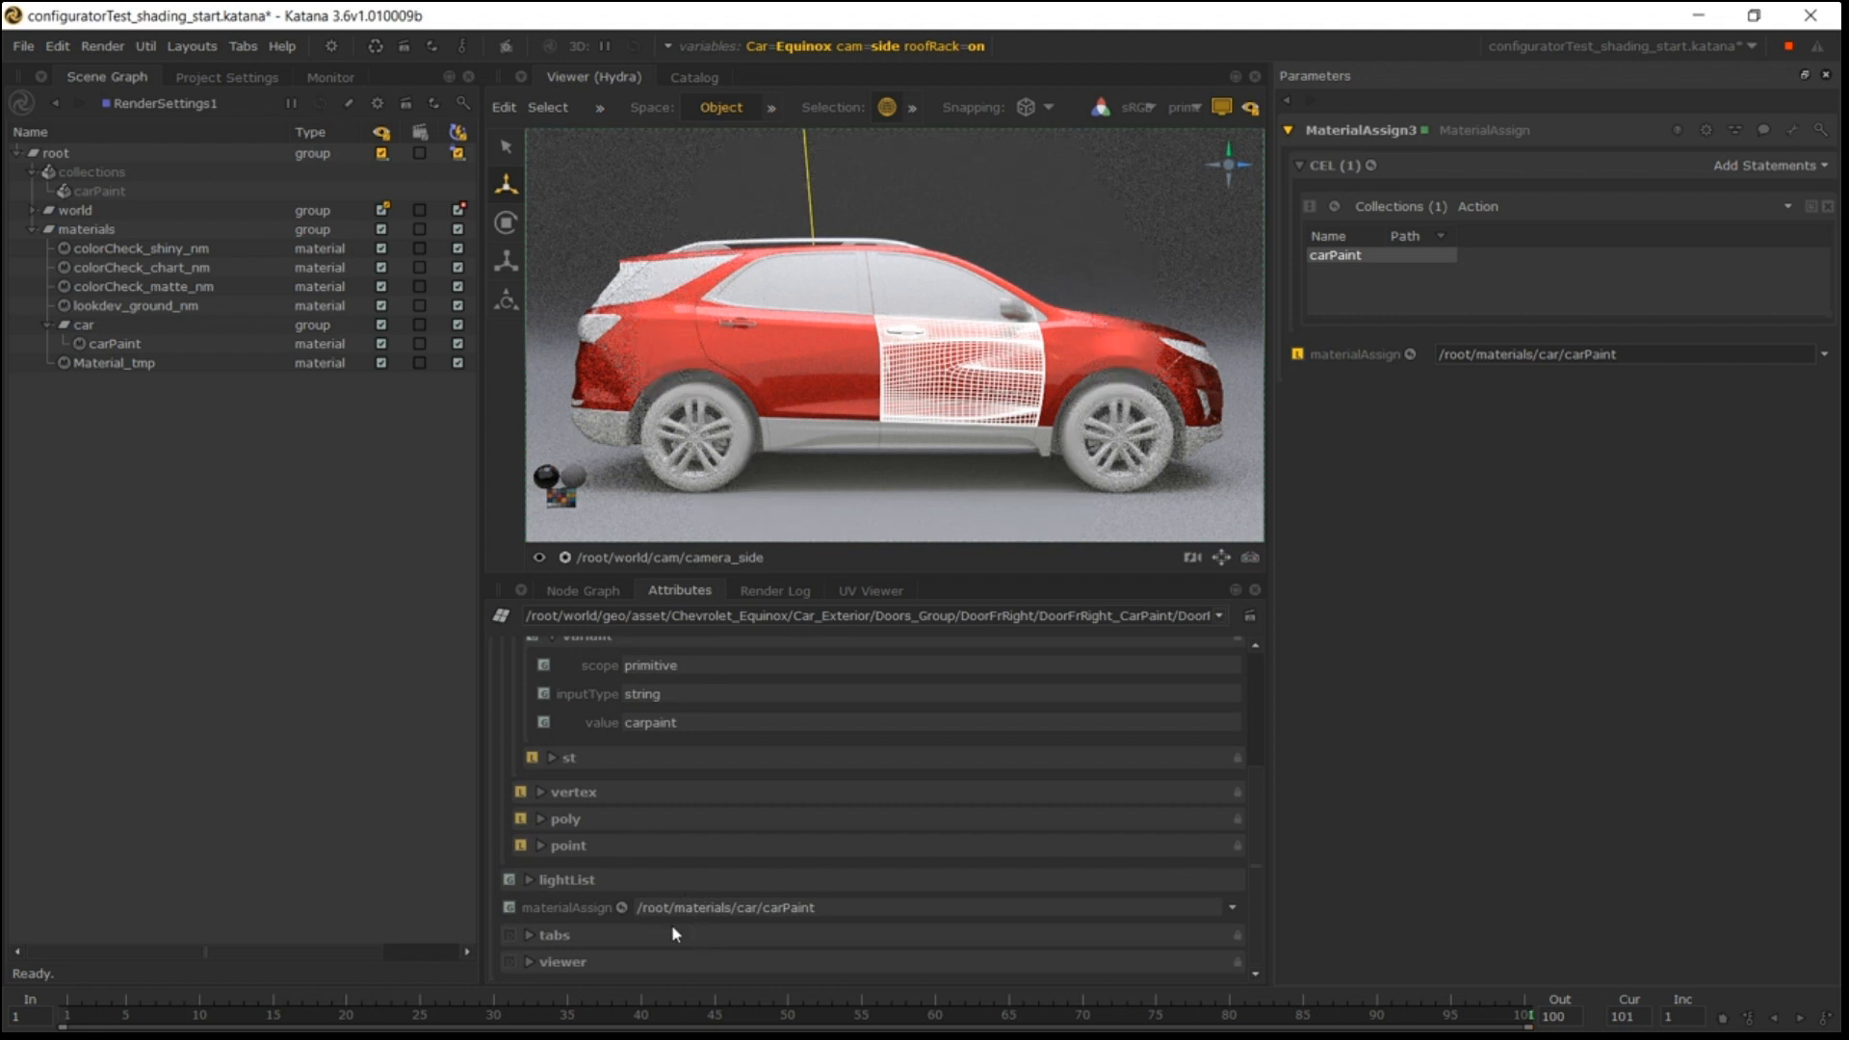
Pick the rear wheel in the Monitor image, select it in the scene graph, and check its variant and material attributes.
{"action": "left_click", "coordinate": [330, 77]}
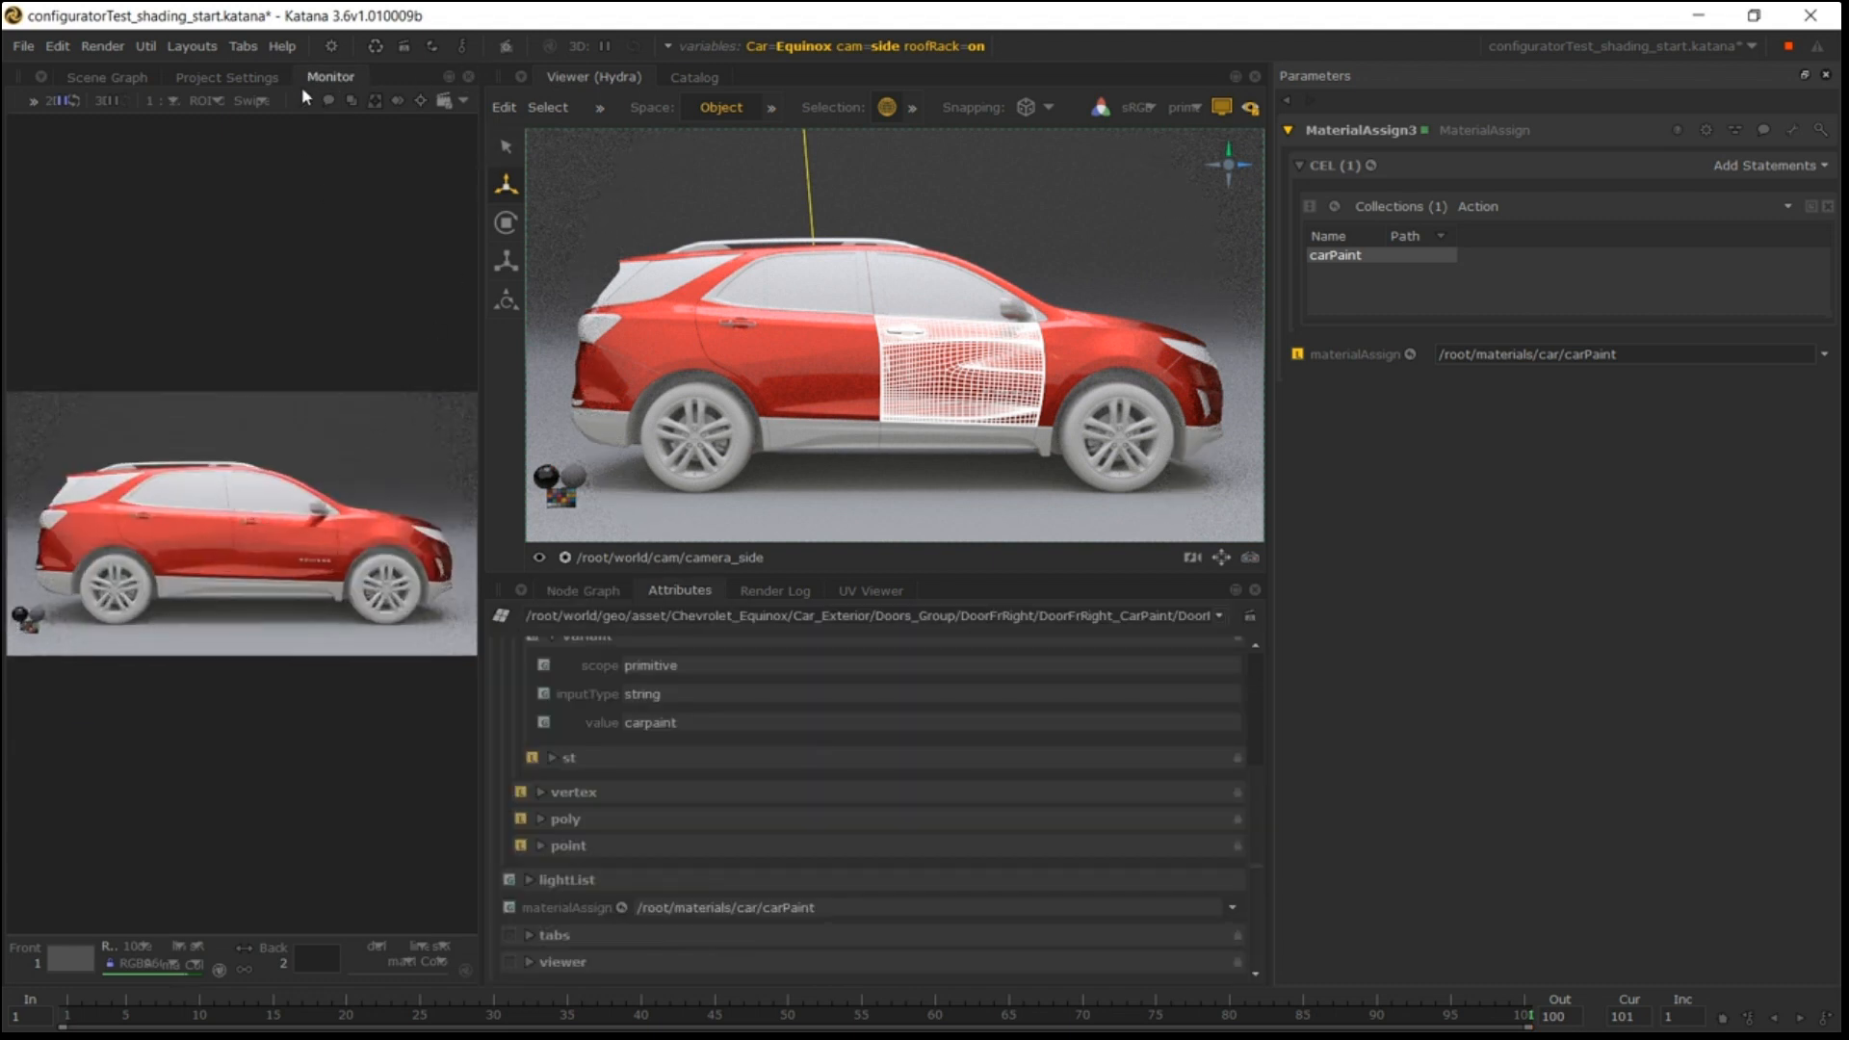
{"action": "left_click", "coordinate": [306, 102]}
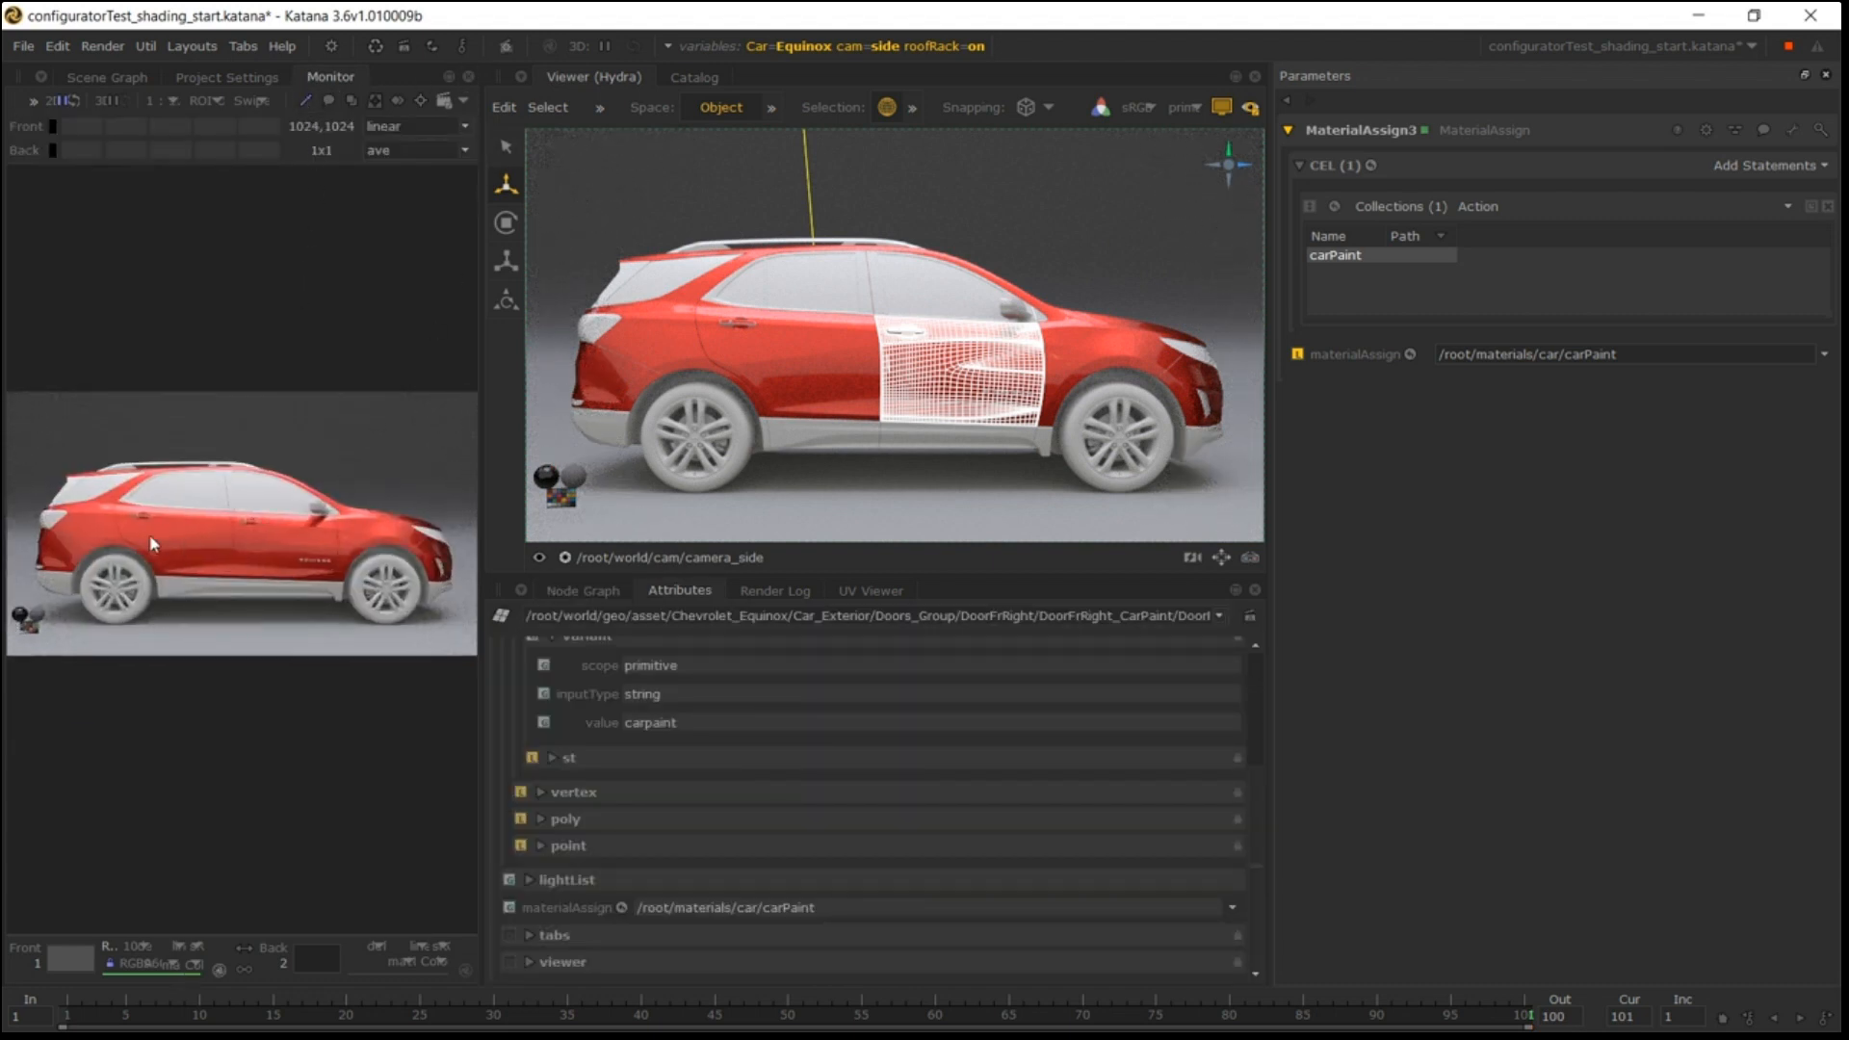
{"action": "left_click_drag", "start_coordinate": [168, 546], "coordinate": [142, 586]}
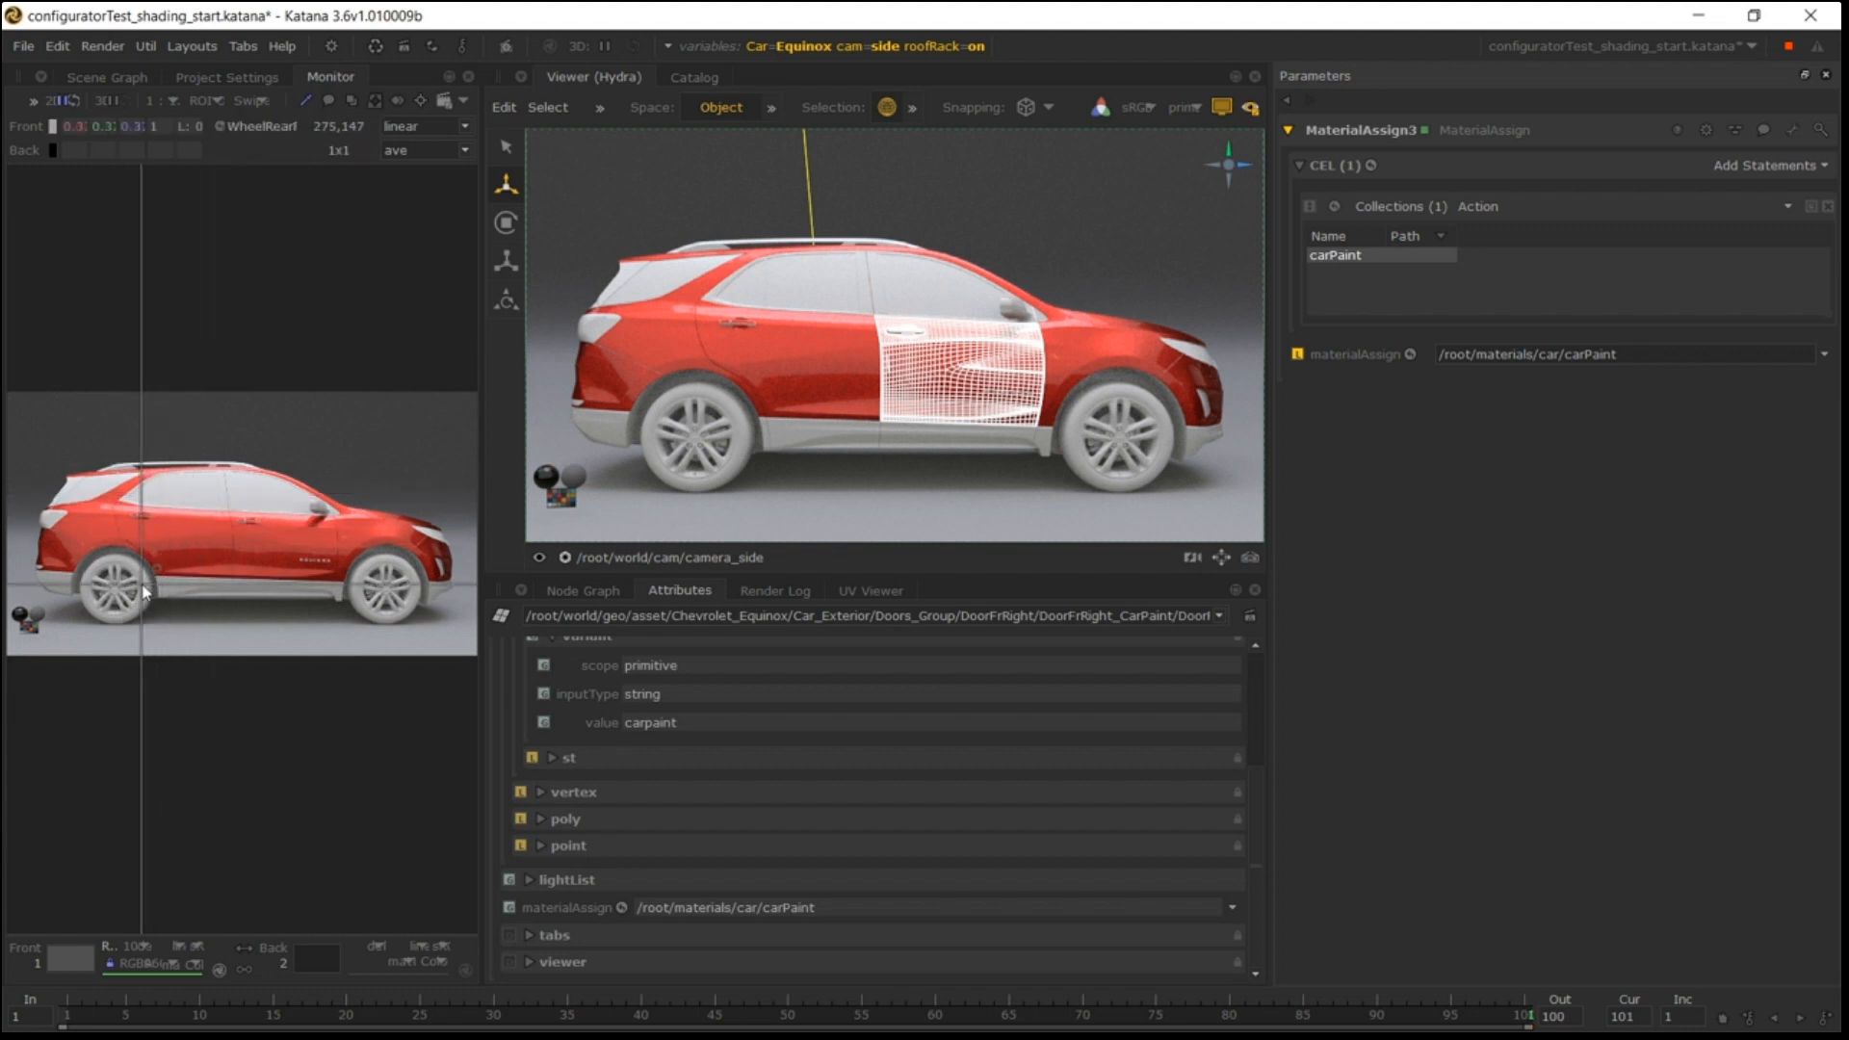
{"action": "left_click", "coordinate": [218, 125]}
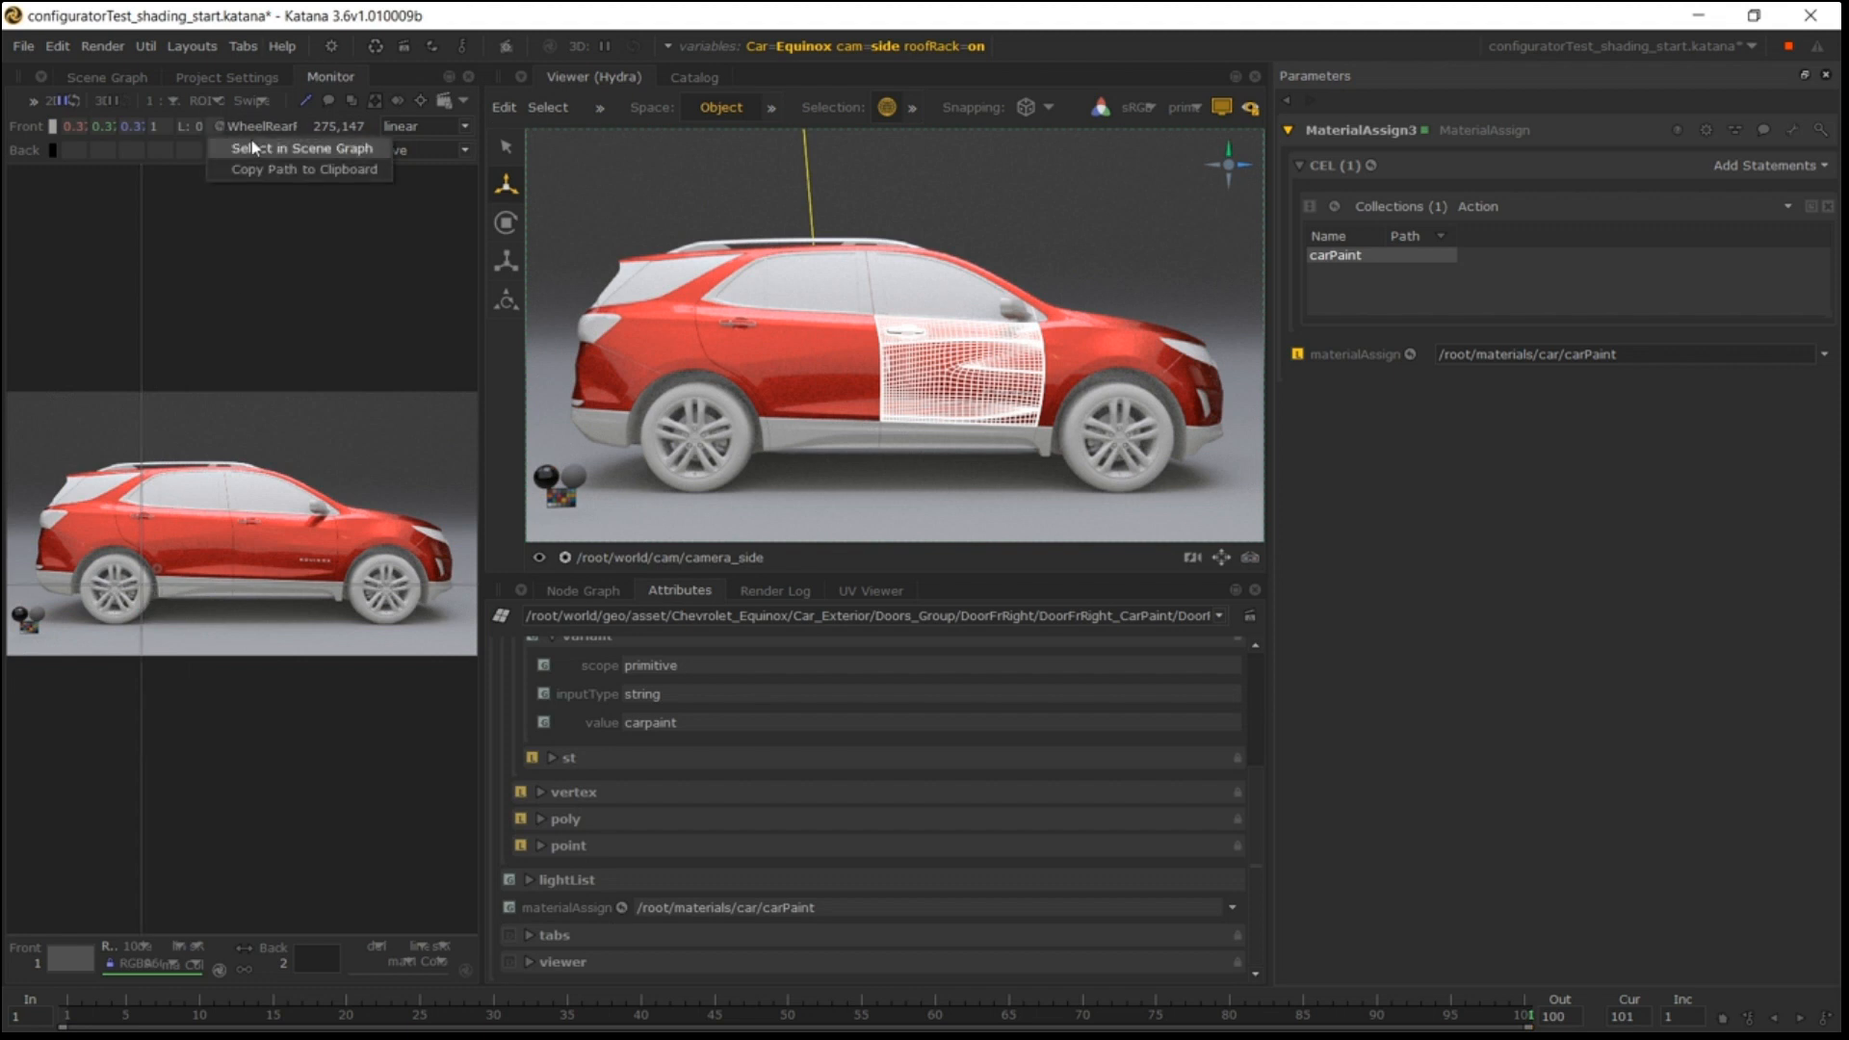
{"action": "left_click", "coordinate": [254, 147]}
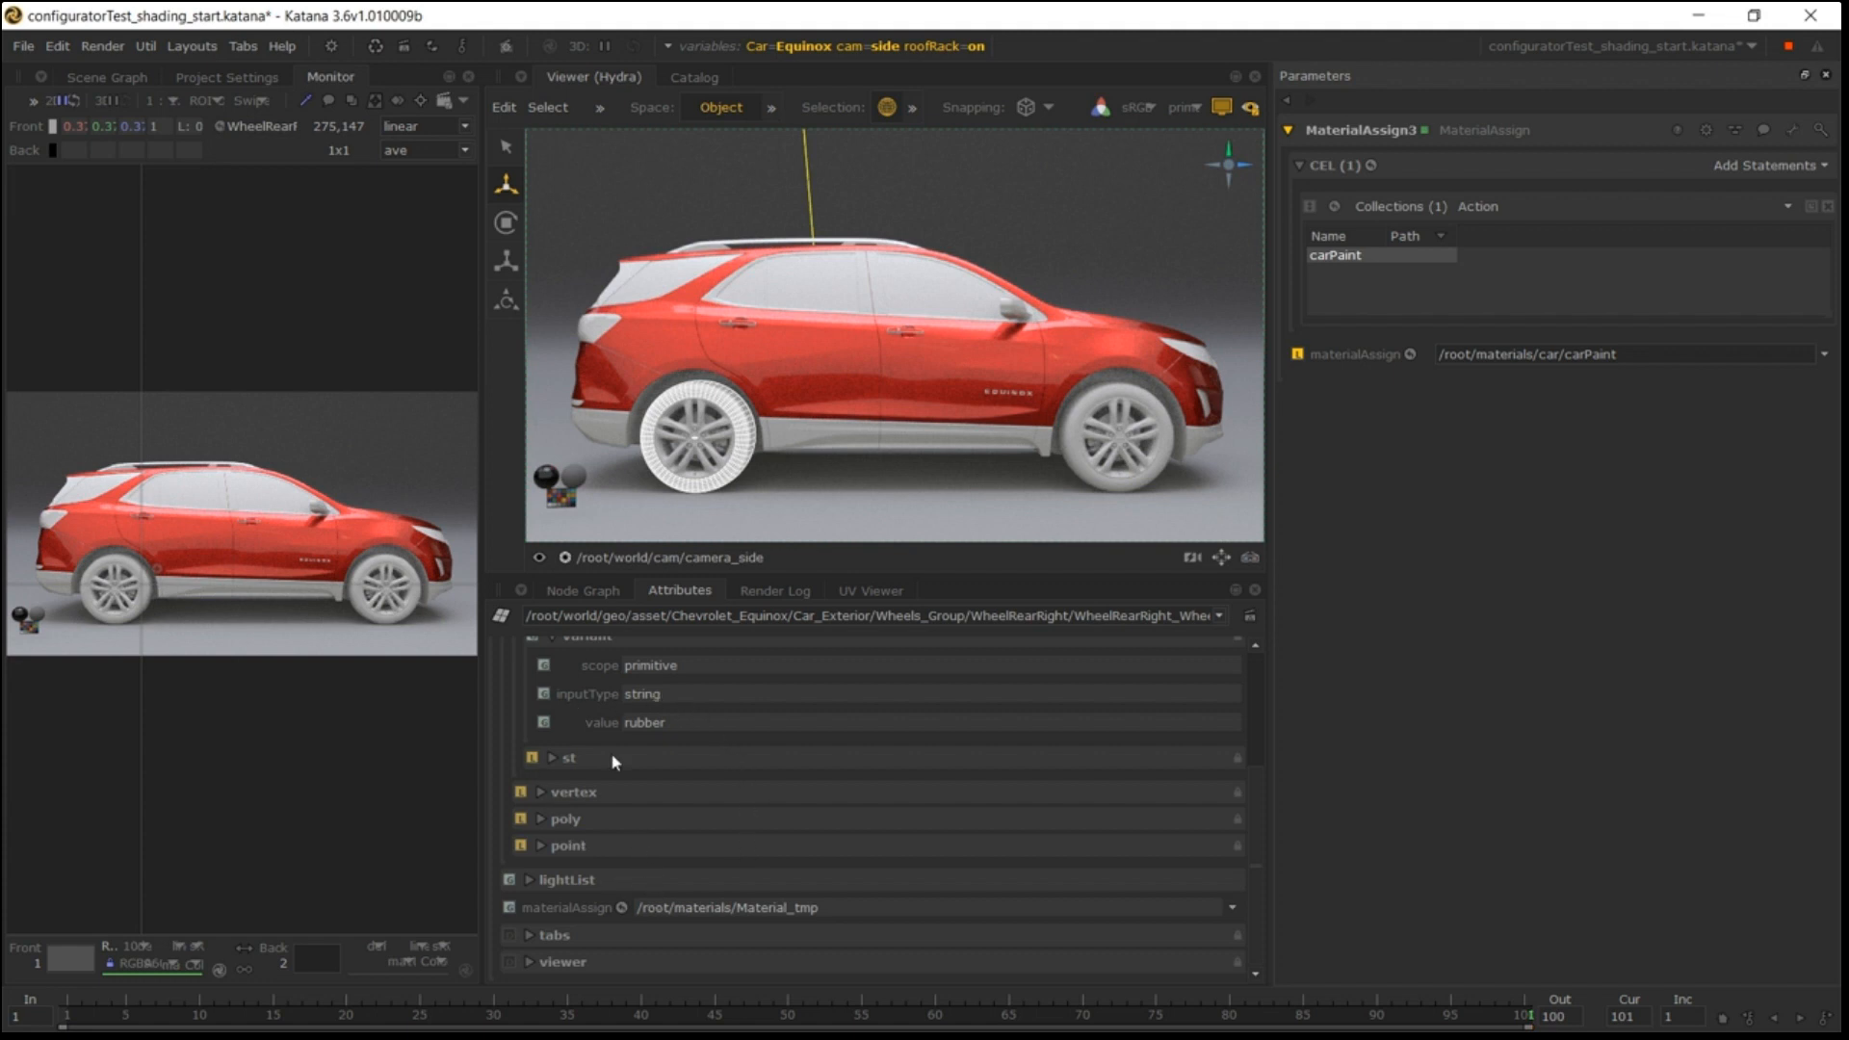
Go back into the NetworkMaterialCreate node's contents and move dlCarPaint farther from the output.
{"action": "left_click", "coordinate": [604, 591]}
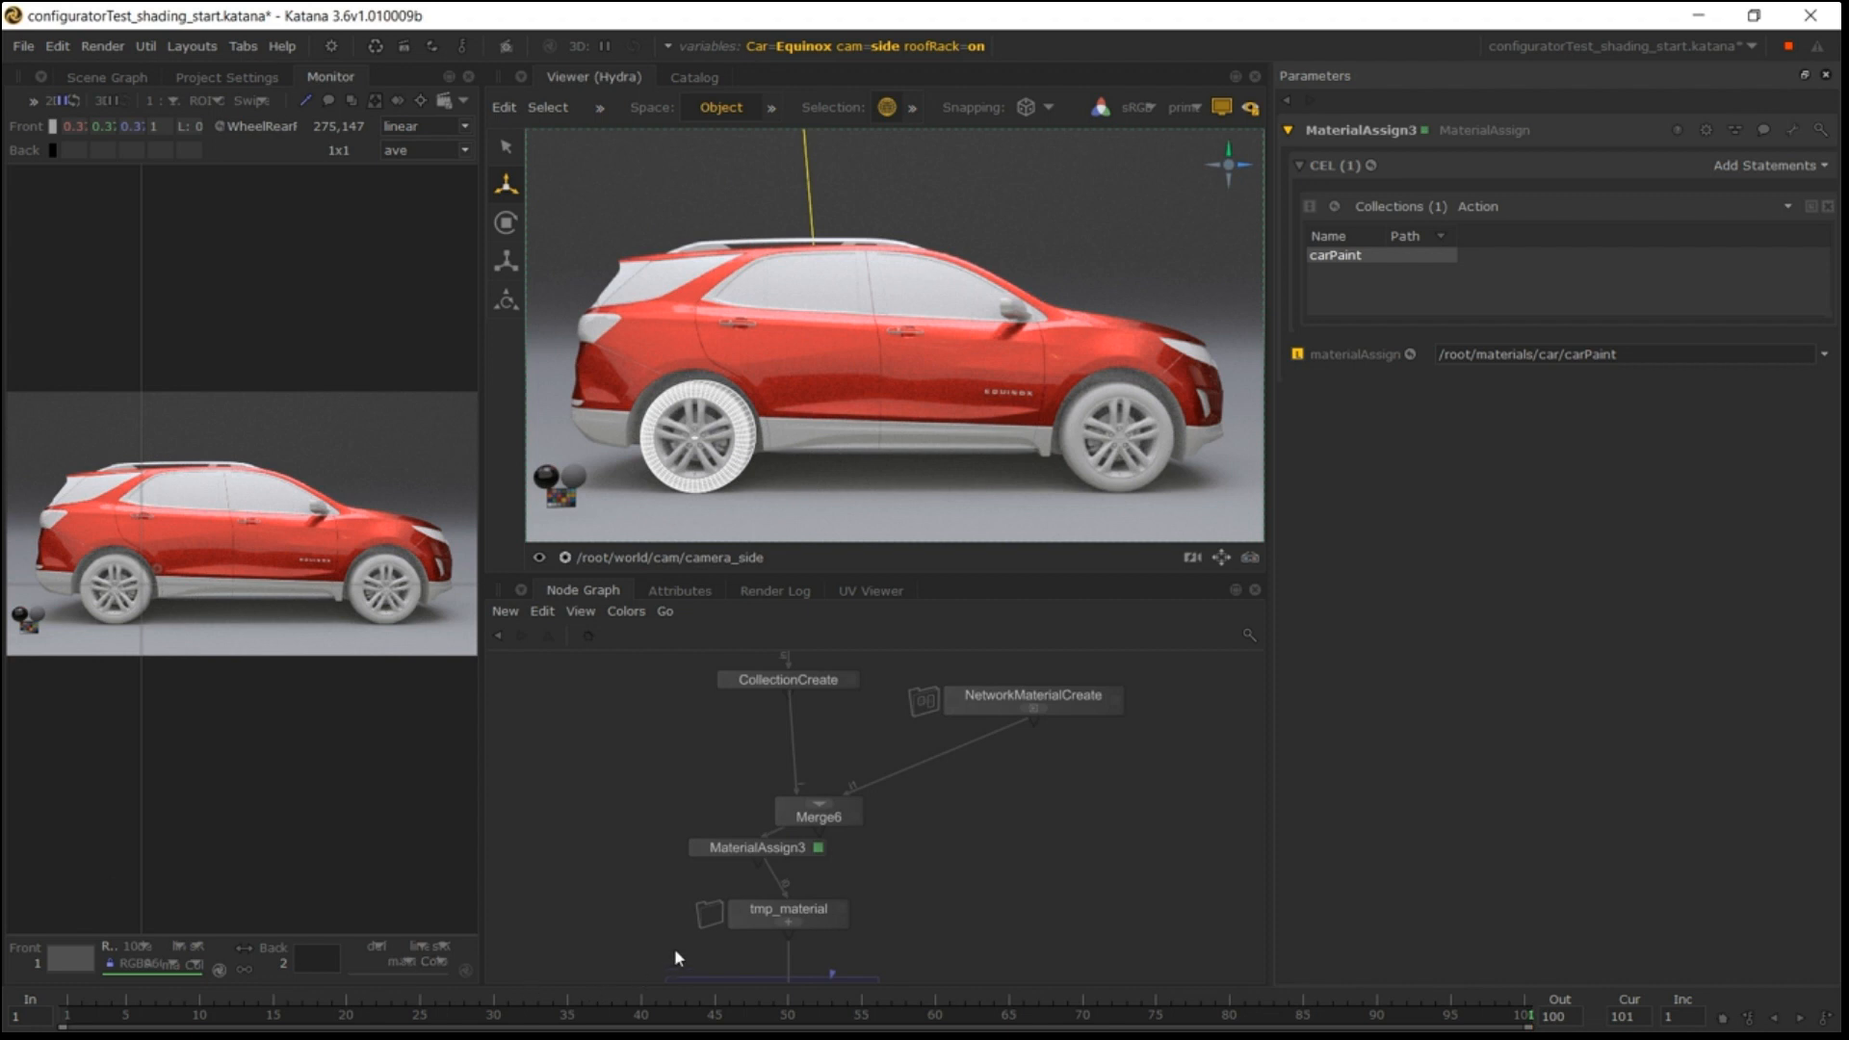
{"action": "middle_click_drag", "start_coordinate": [1044, 814], "coordinate": [930, 869]}
{"action": "scroll", "coordinate": [941, 786], "scroll_direction": "up", "scroll_amount": 4}
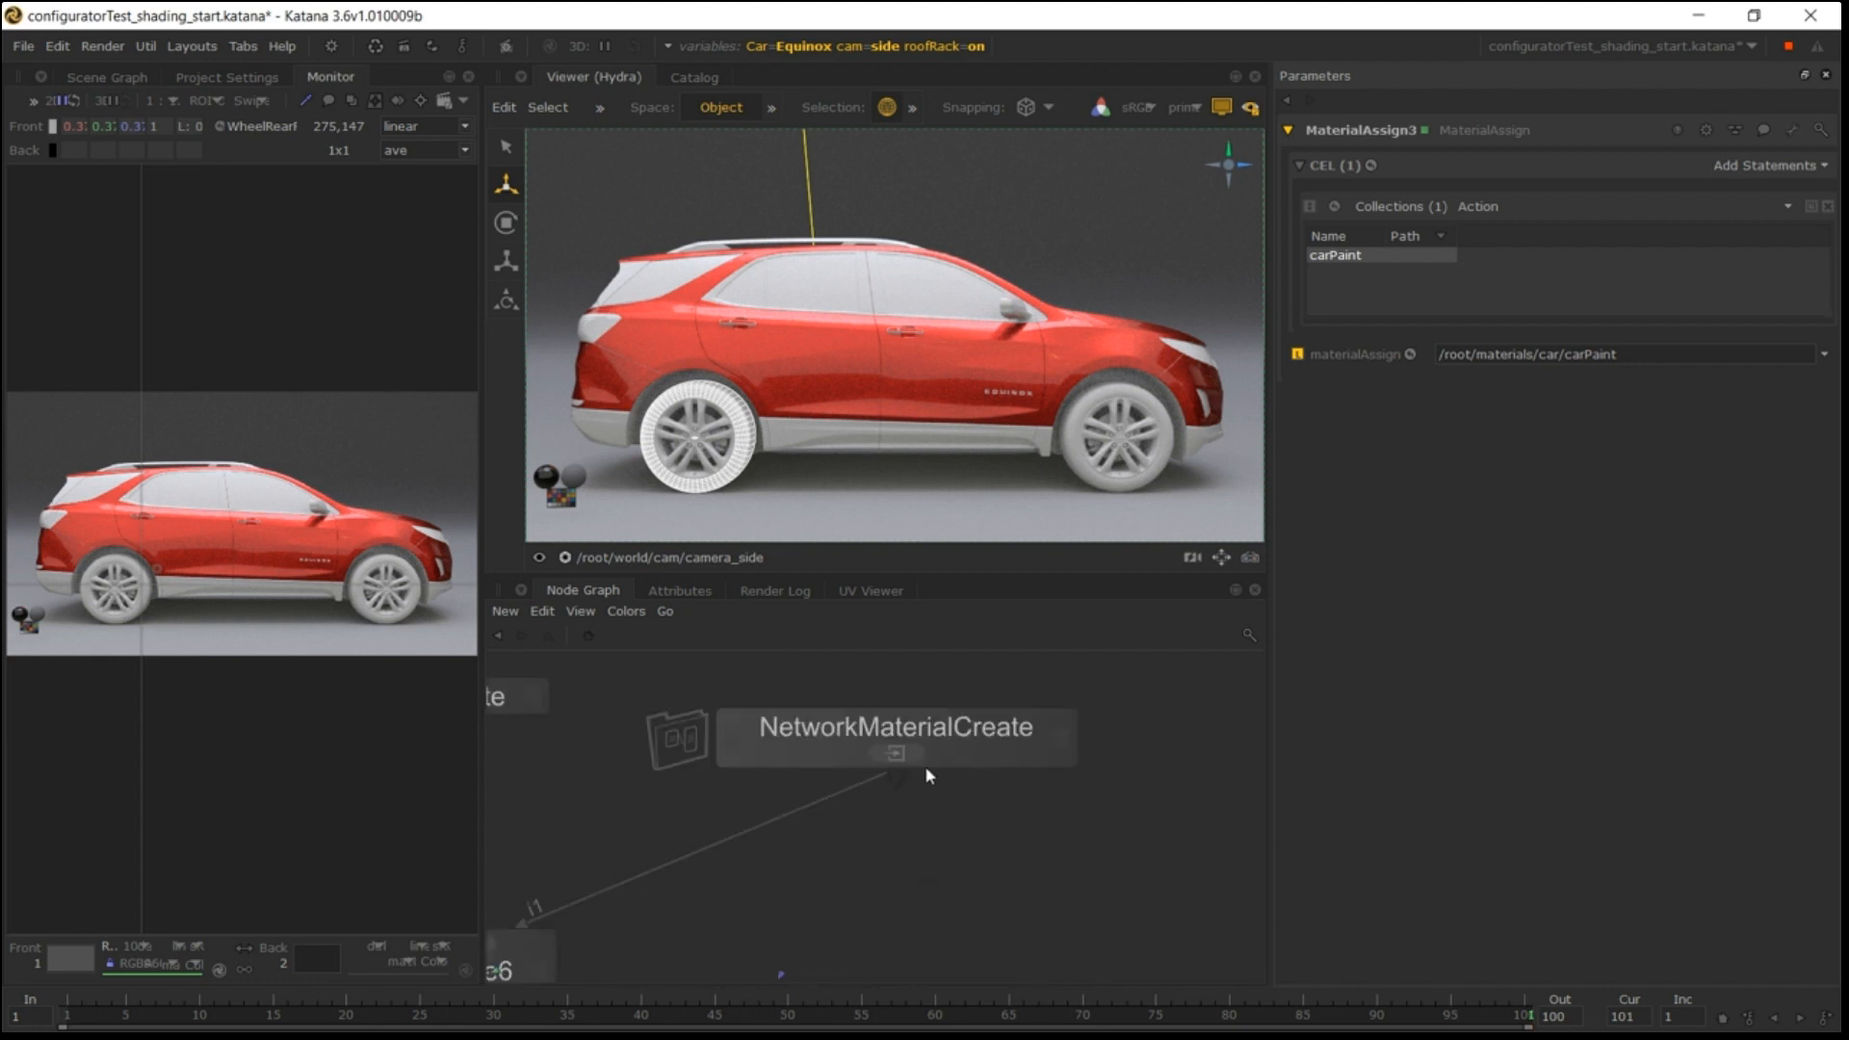
{"action": "left_click", "coordinate": [896, 753]}
{"action": "left_click_drag", "start_coordinate": [882, 730], "coordinate": [782, 679]}
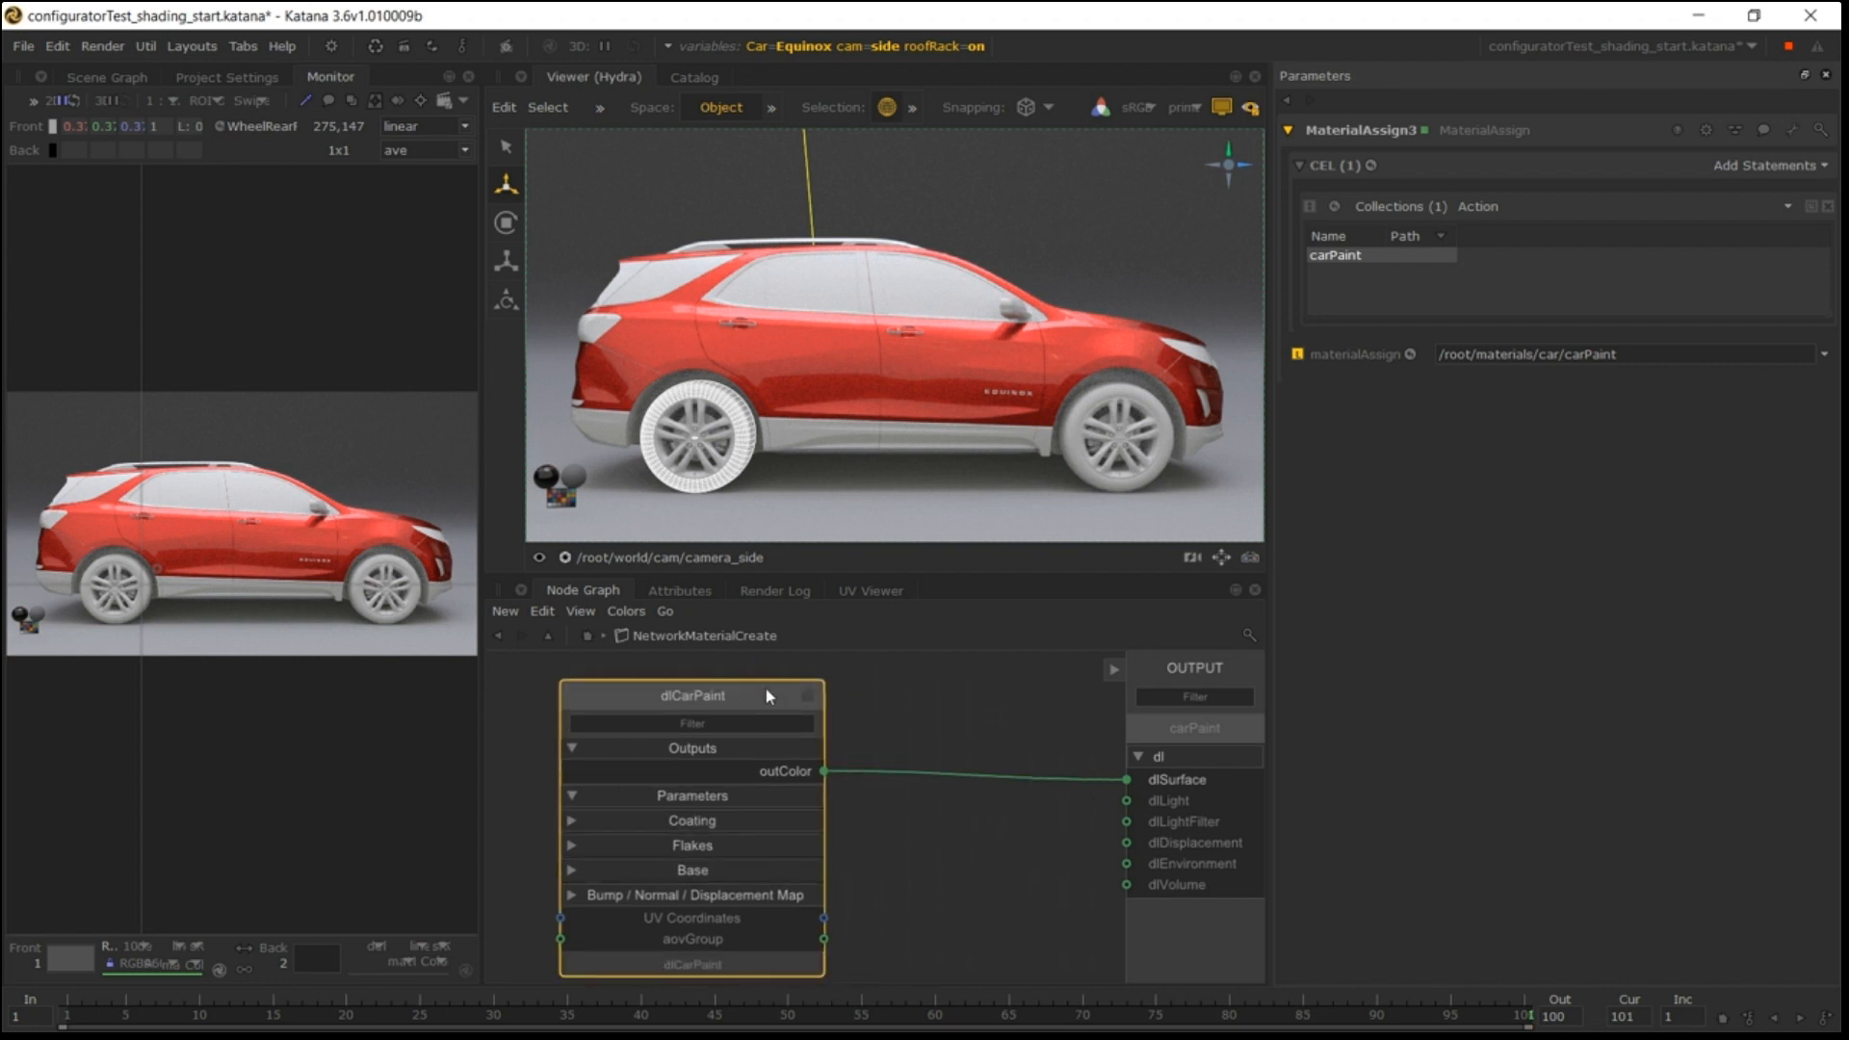
Cycle dlCarPaint through its node display states and wrap it in a ShadingGroup.
{"action": "key", "text": "alt+1"}
{"action": "key", "text": "alt+2"}
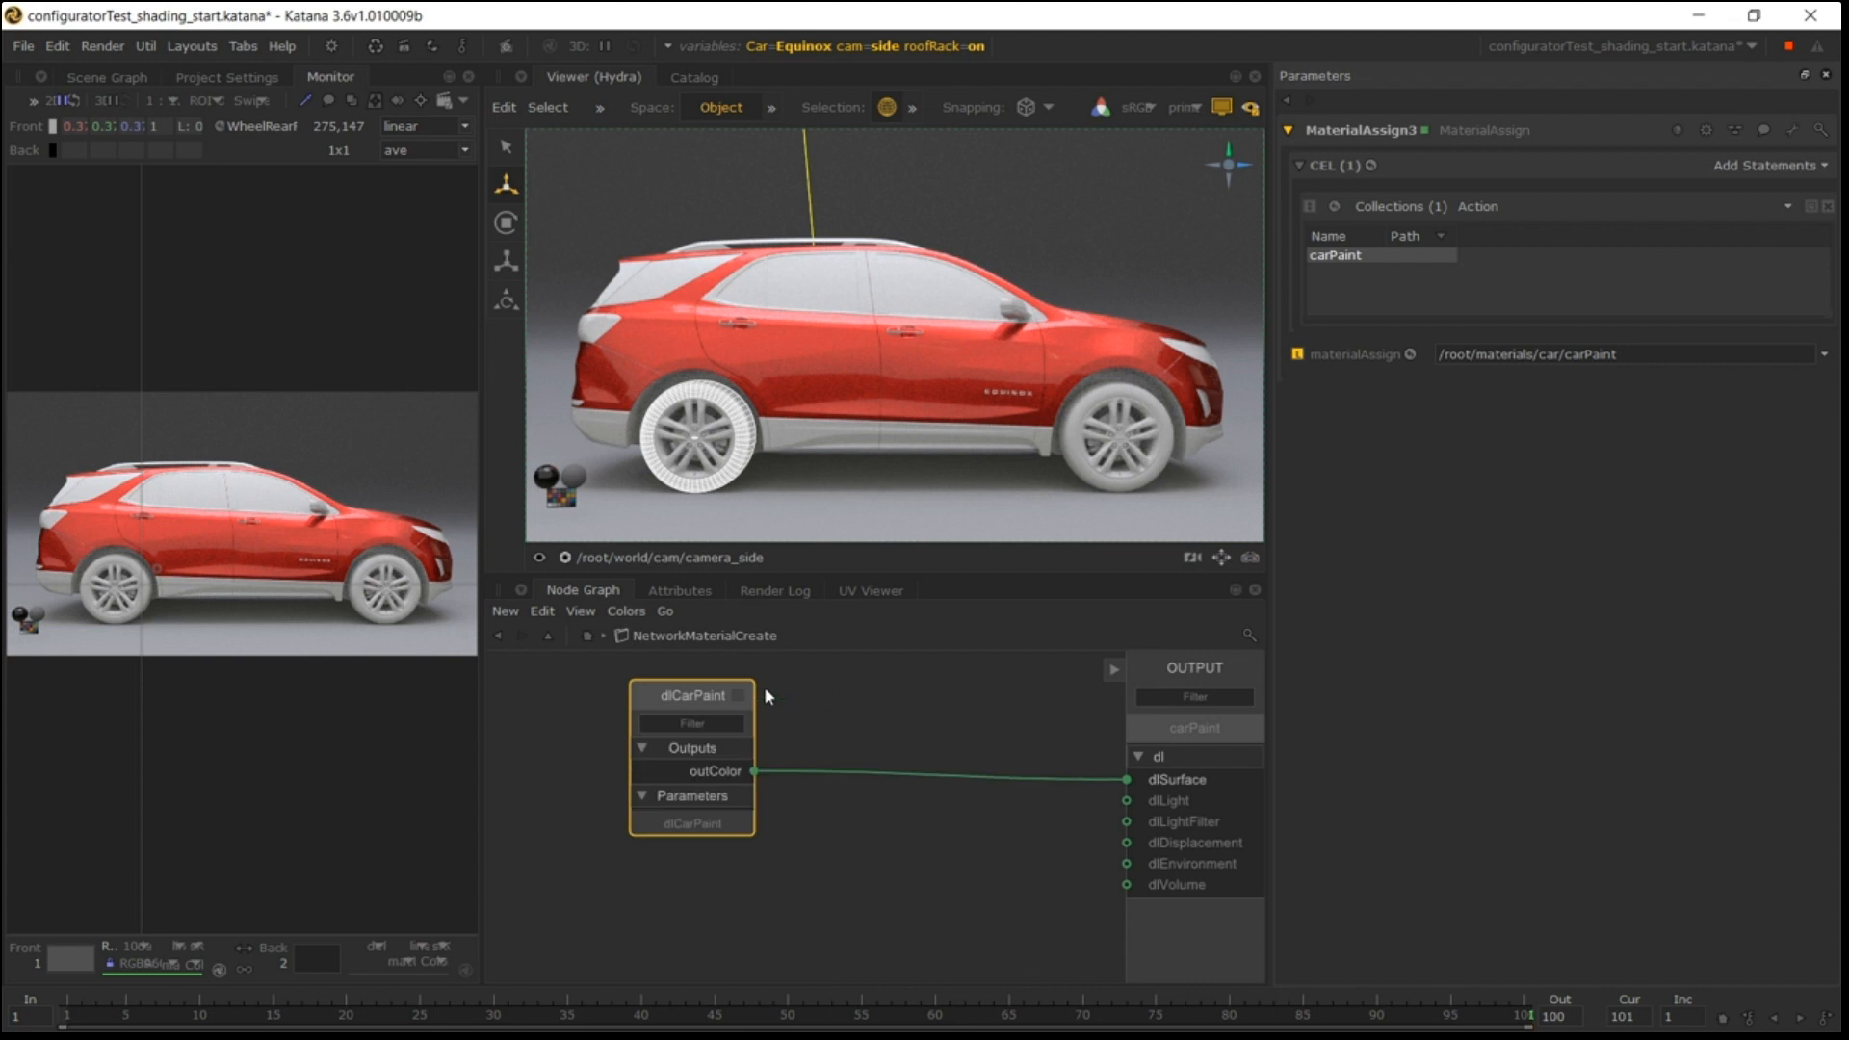
{"action": "key", "text": "alt+3"}
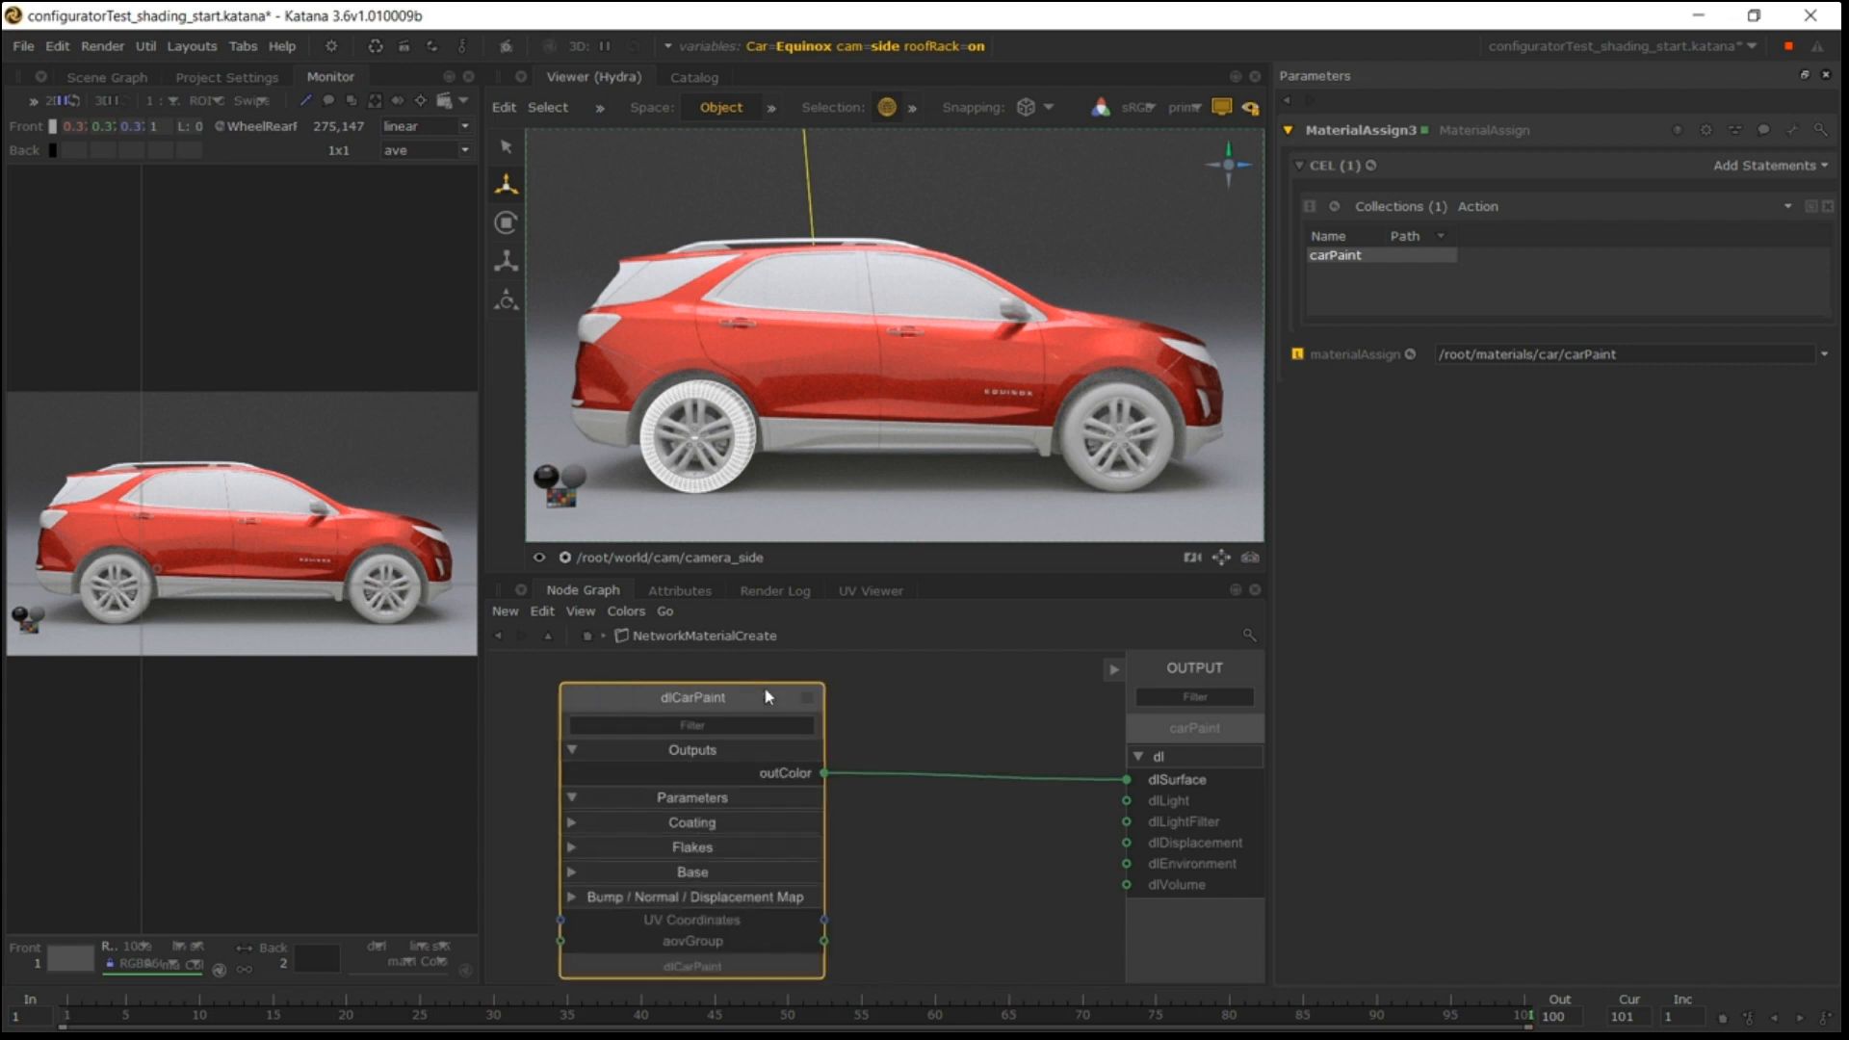
{"action": "key", "text": "ctrl+g"}
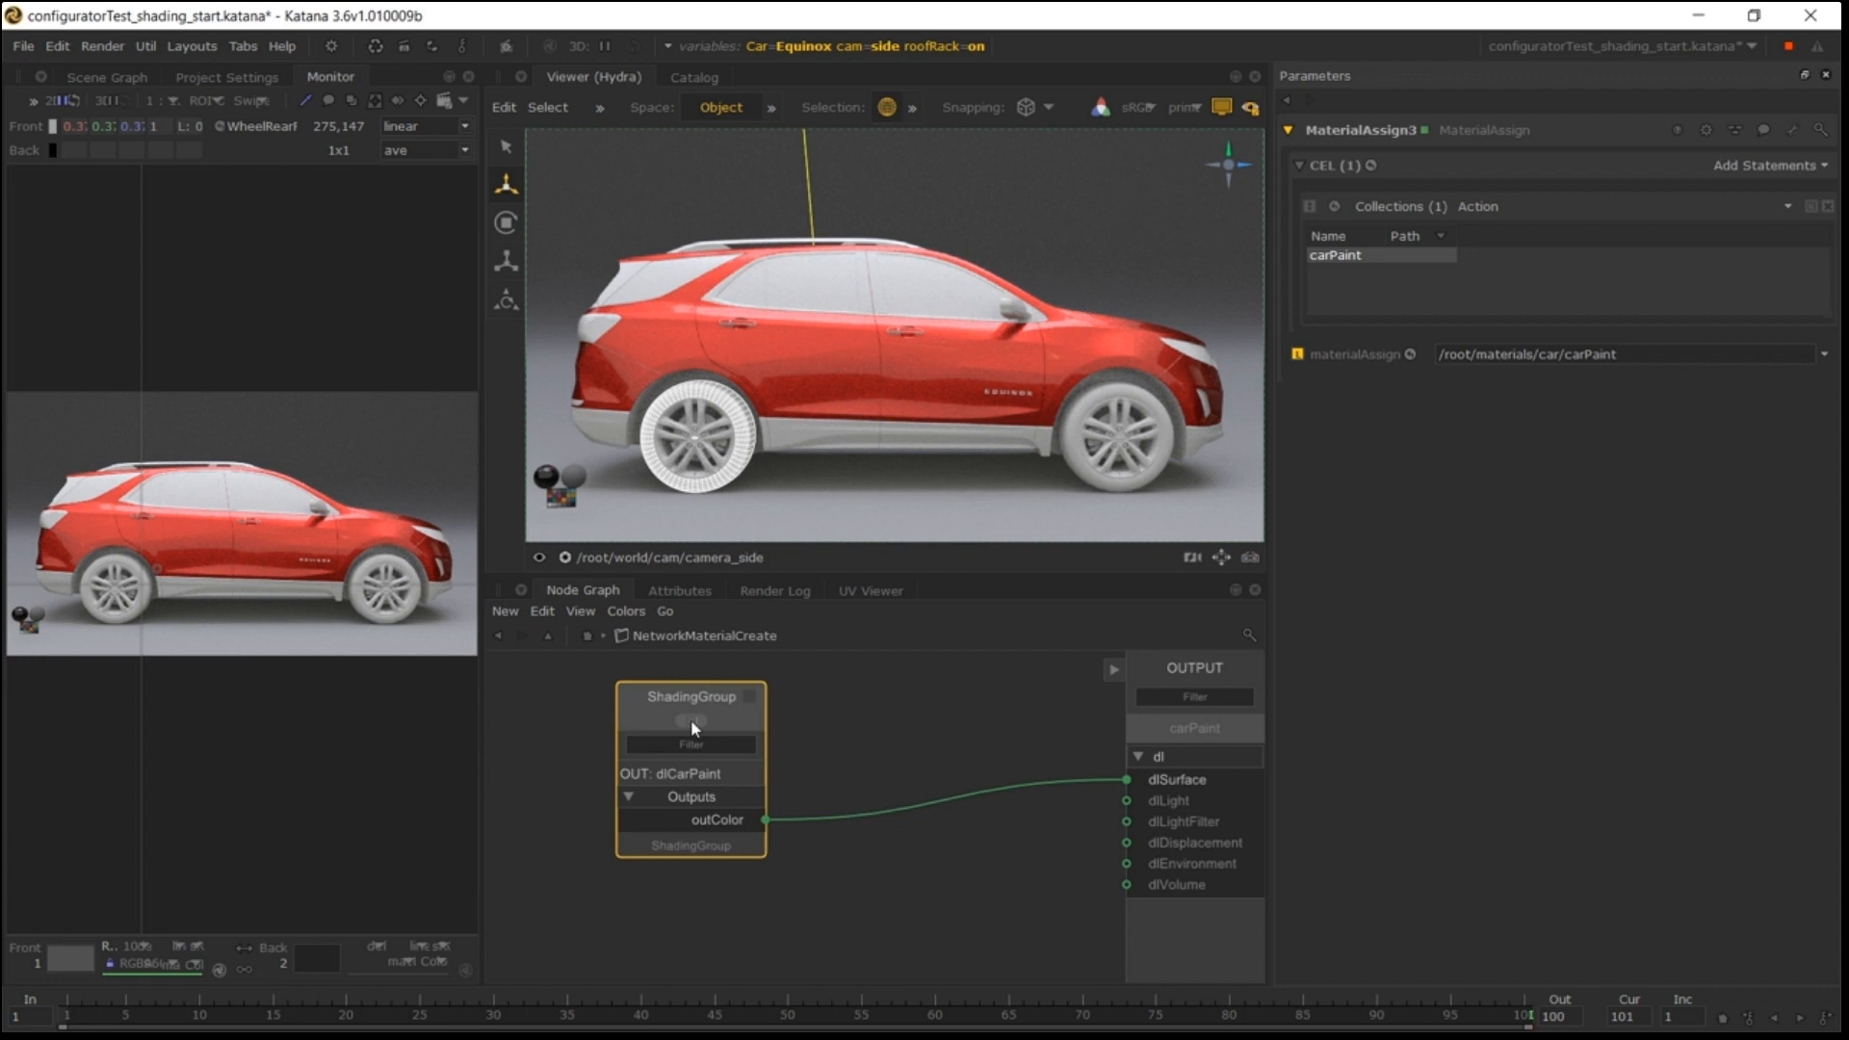
Insert a VariableSwitch node between the ShadingGroup's outColor and the material's dlSurface input.
{"action": "left_click", "coordinate": [893, 751]}
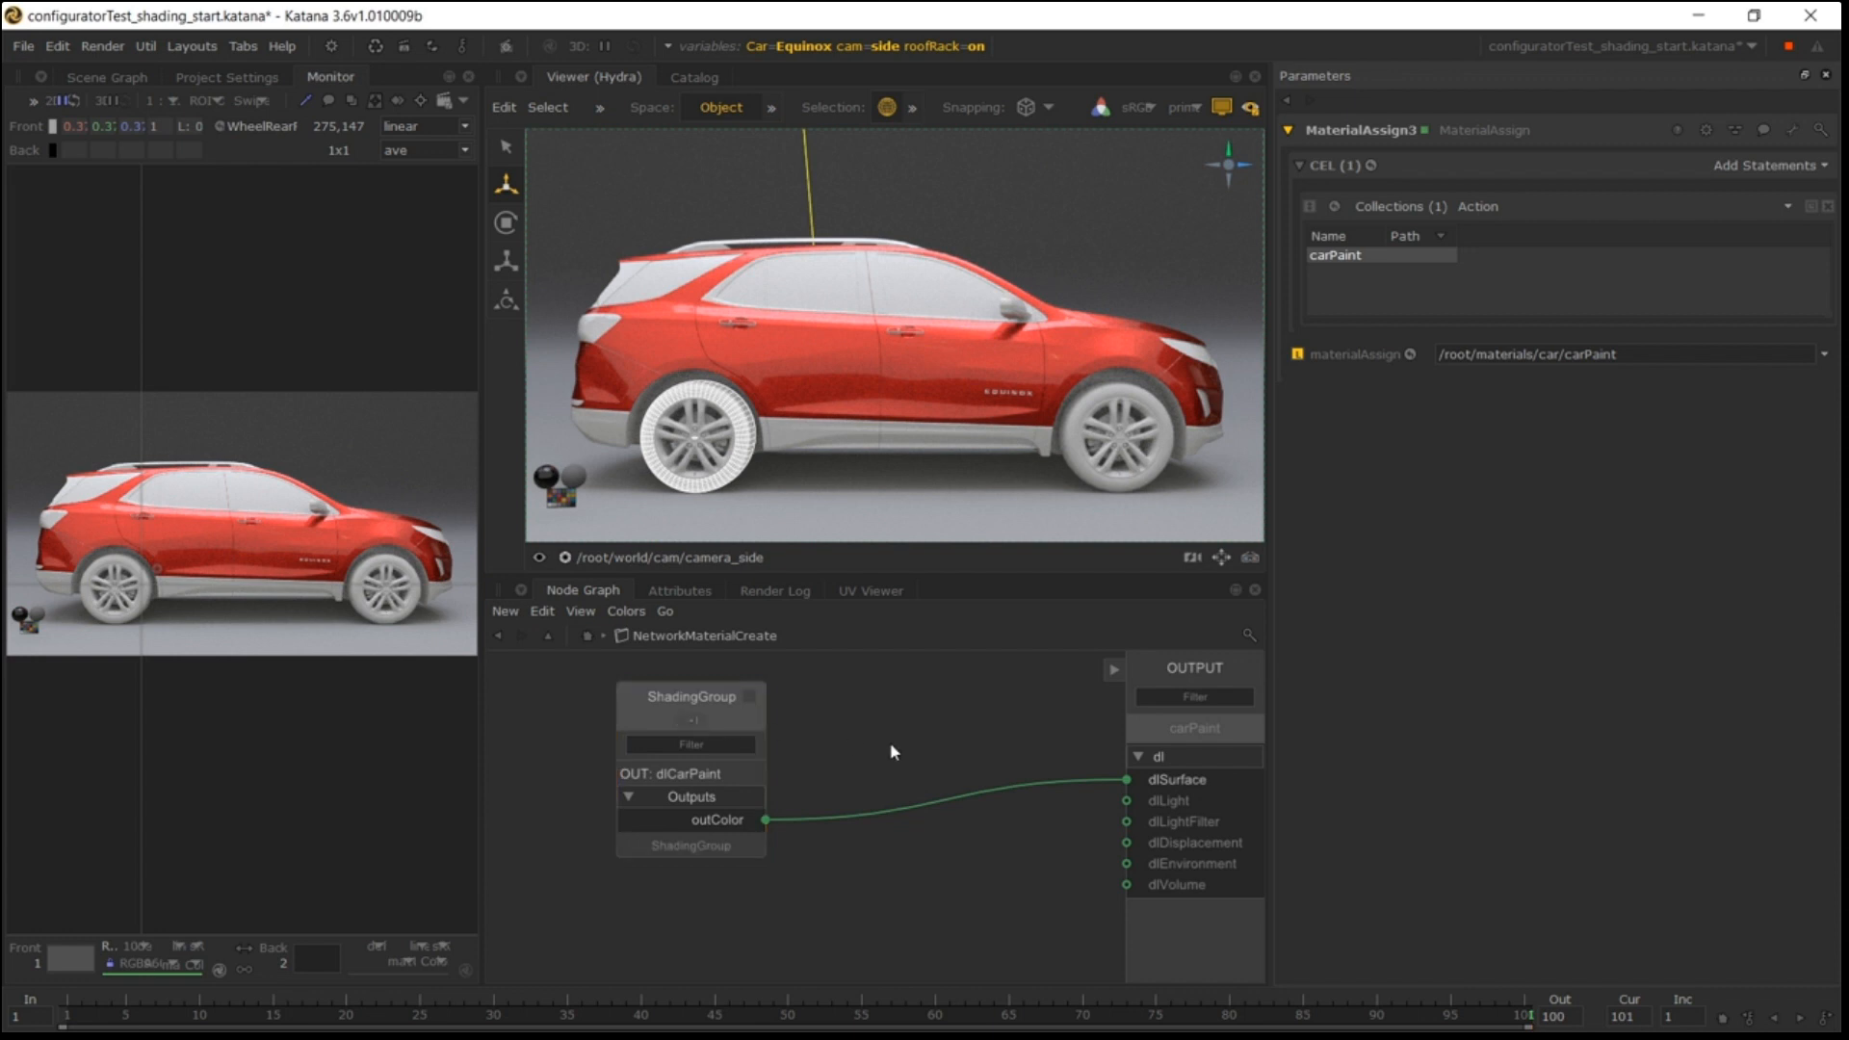
{"action": "key", "text": "Tab"}
{"action": "type", "text": "va"}
{"action": "left_click", "coordinate": [894, 751]}
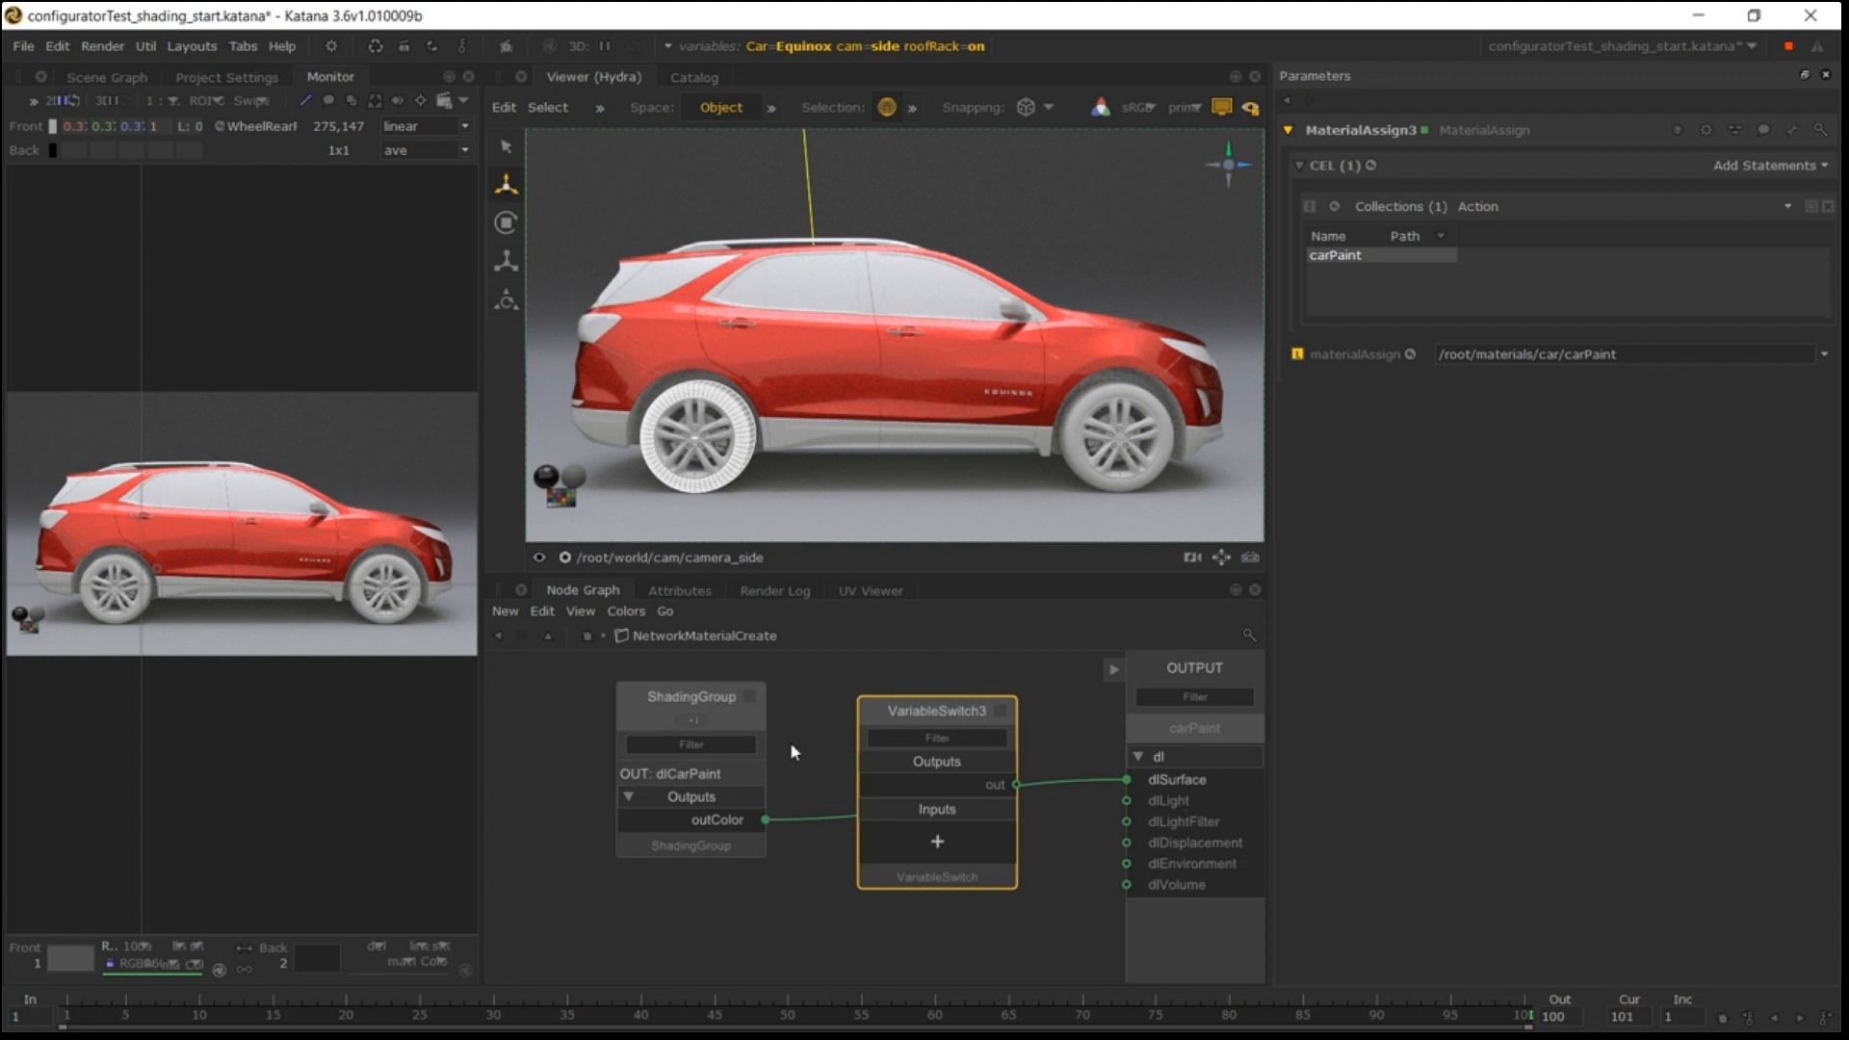
Inside the ShadingGroup, expose dlCarPaint's Coating, Flakes and Base Color parameters as group inputs.
{"action": "left_click", "coordinate": [685, 724]}
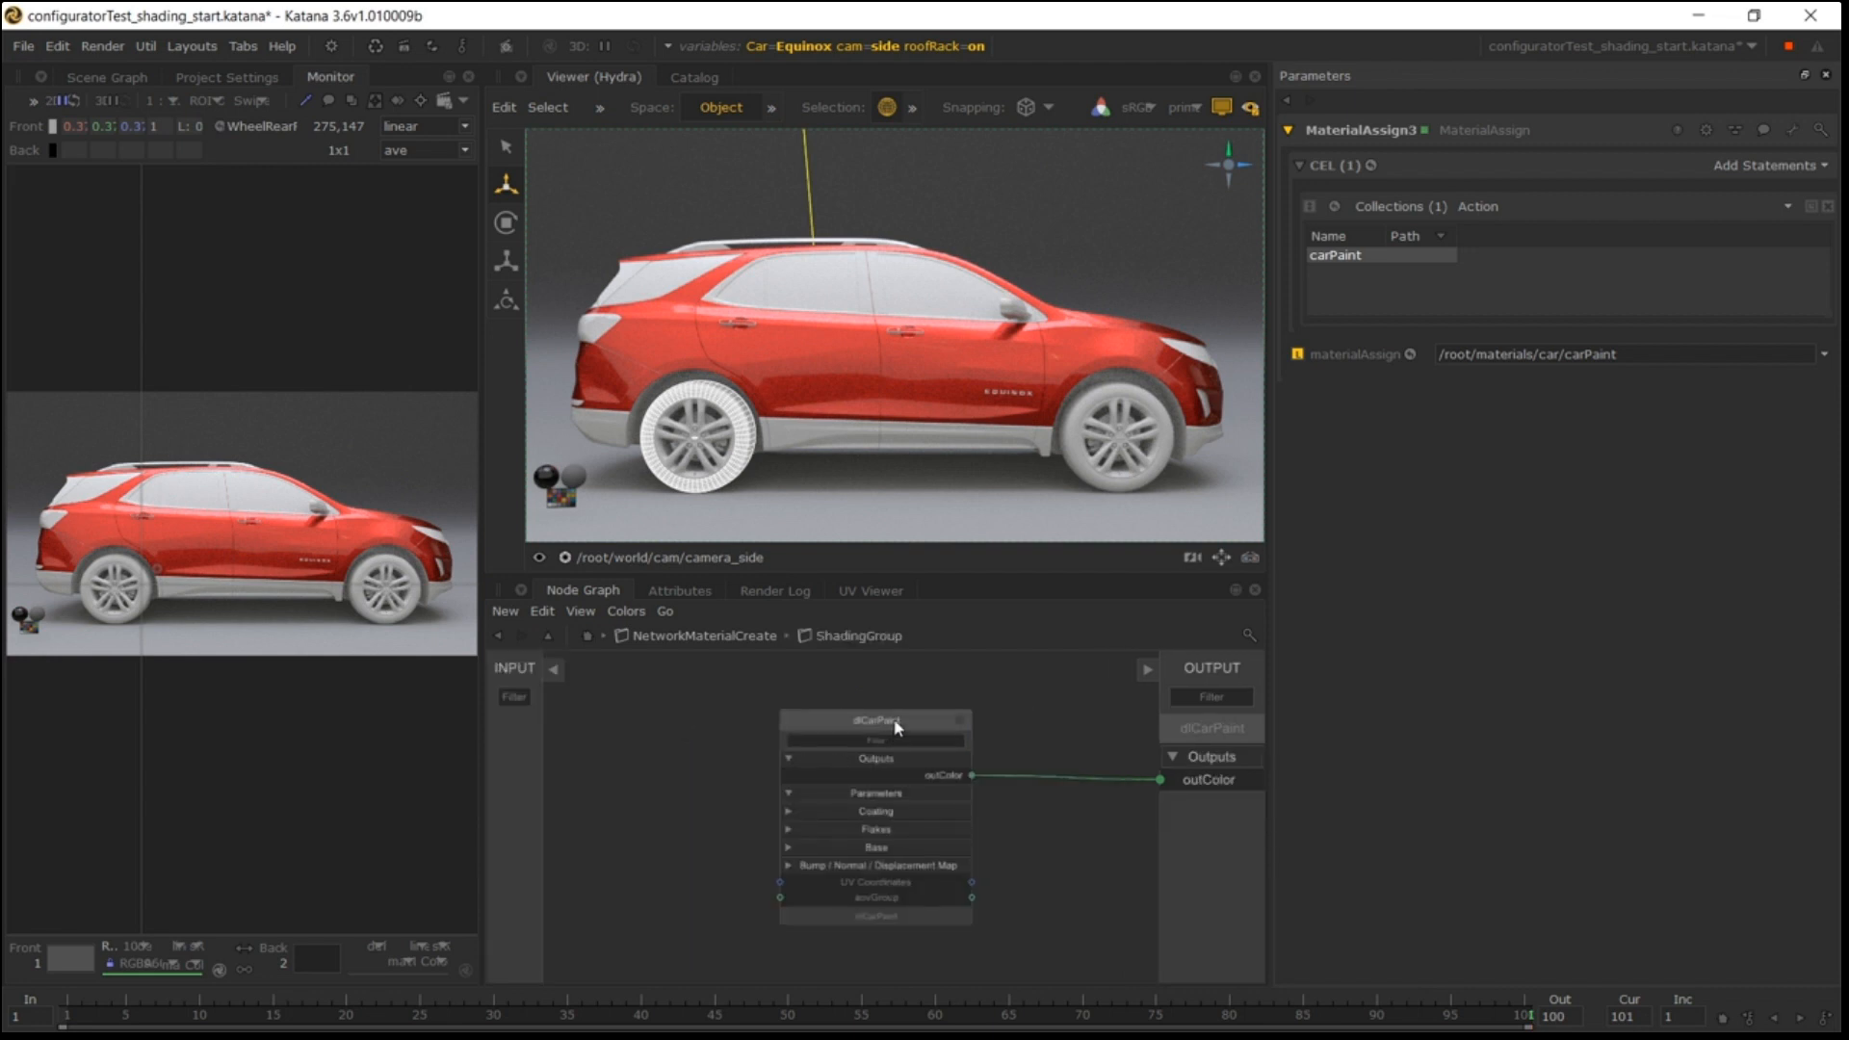
{"action": "middle_click_drag", "start_coordinate": [749, 821], "coordinate": [750, 795]}
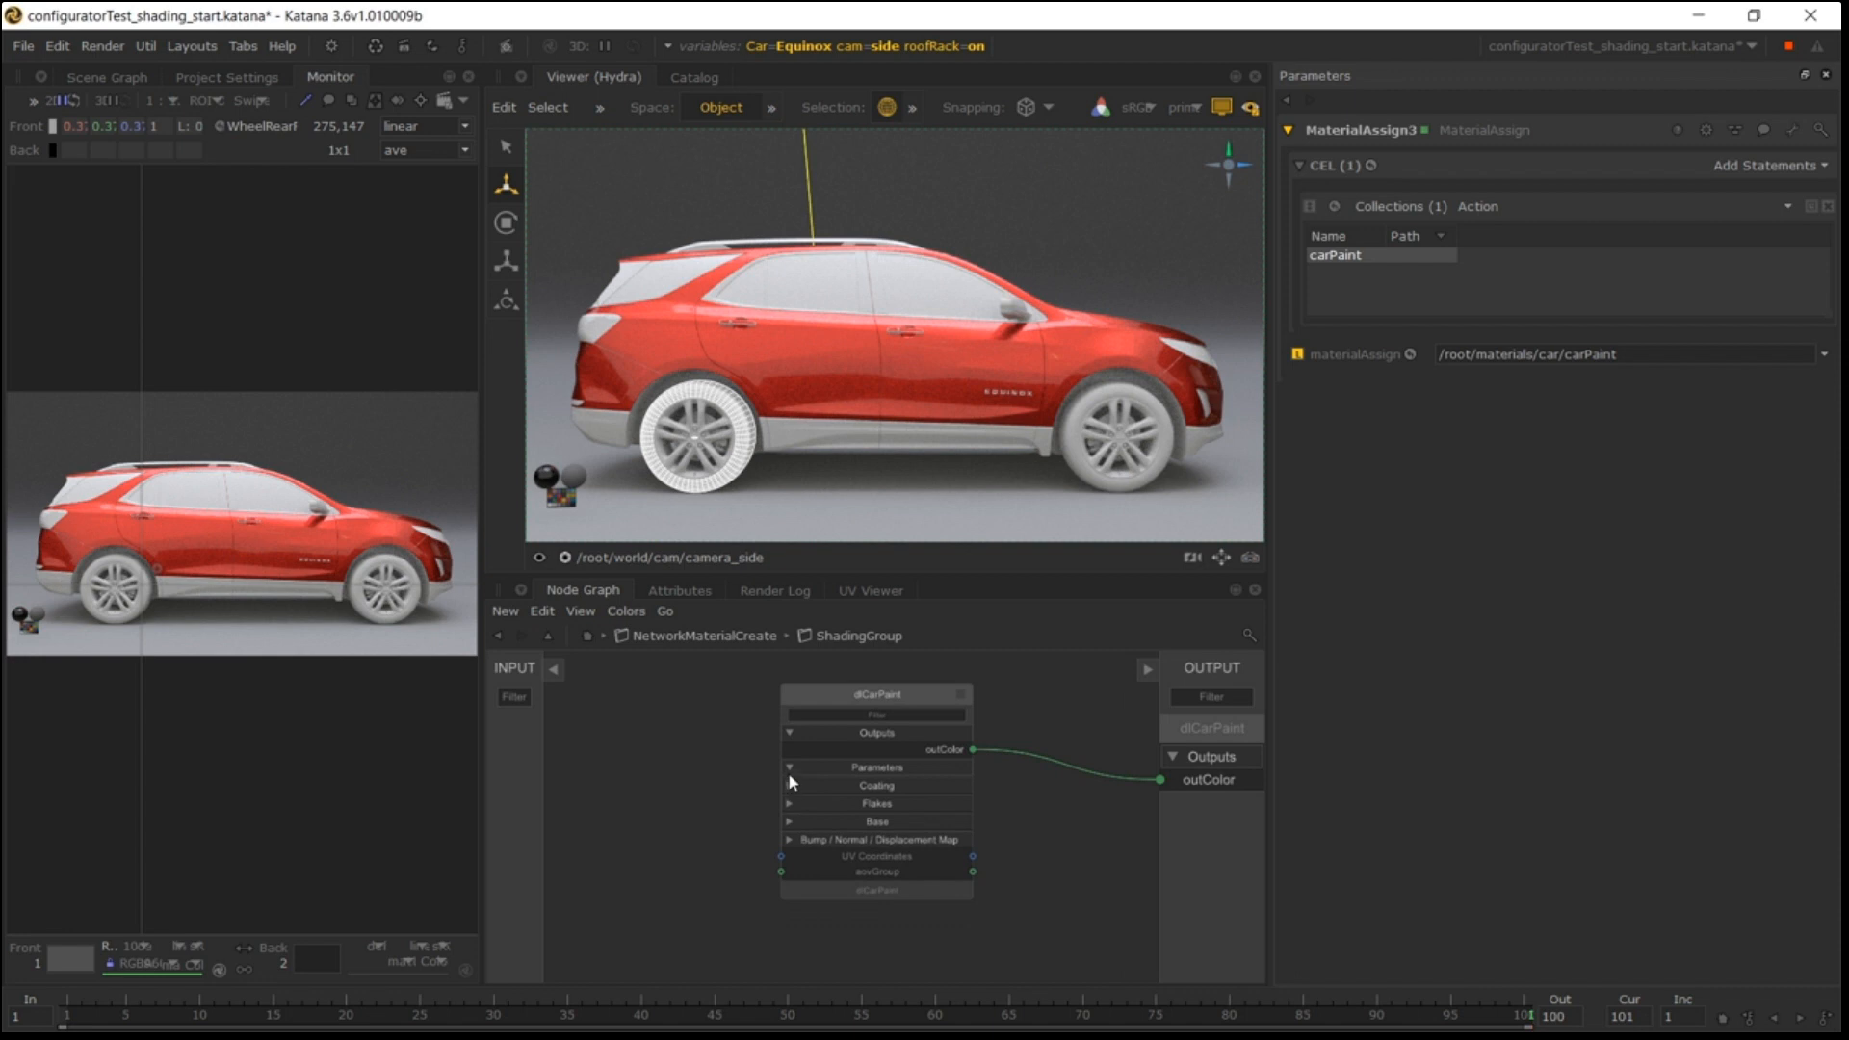
{"action": "left_click", "coordinate": [789, 785]}
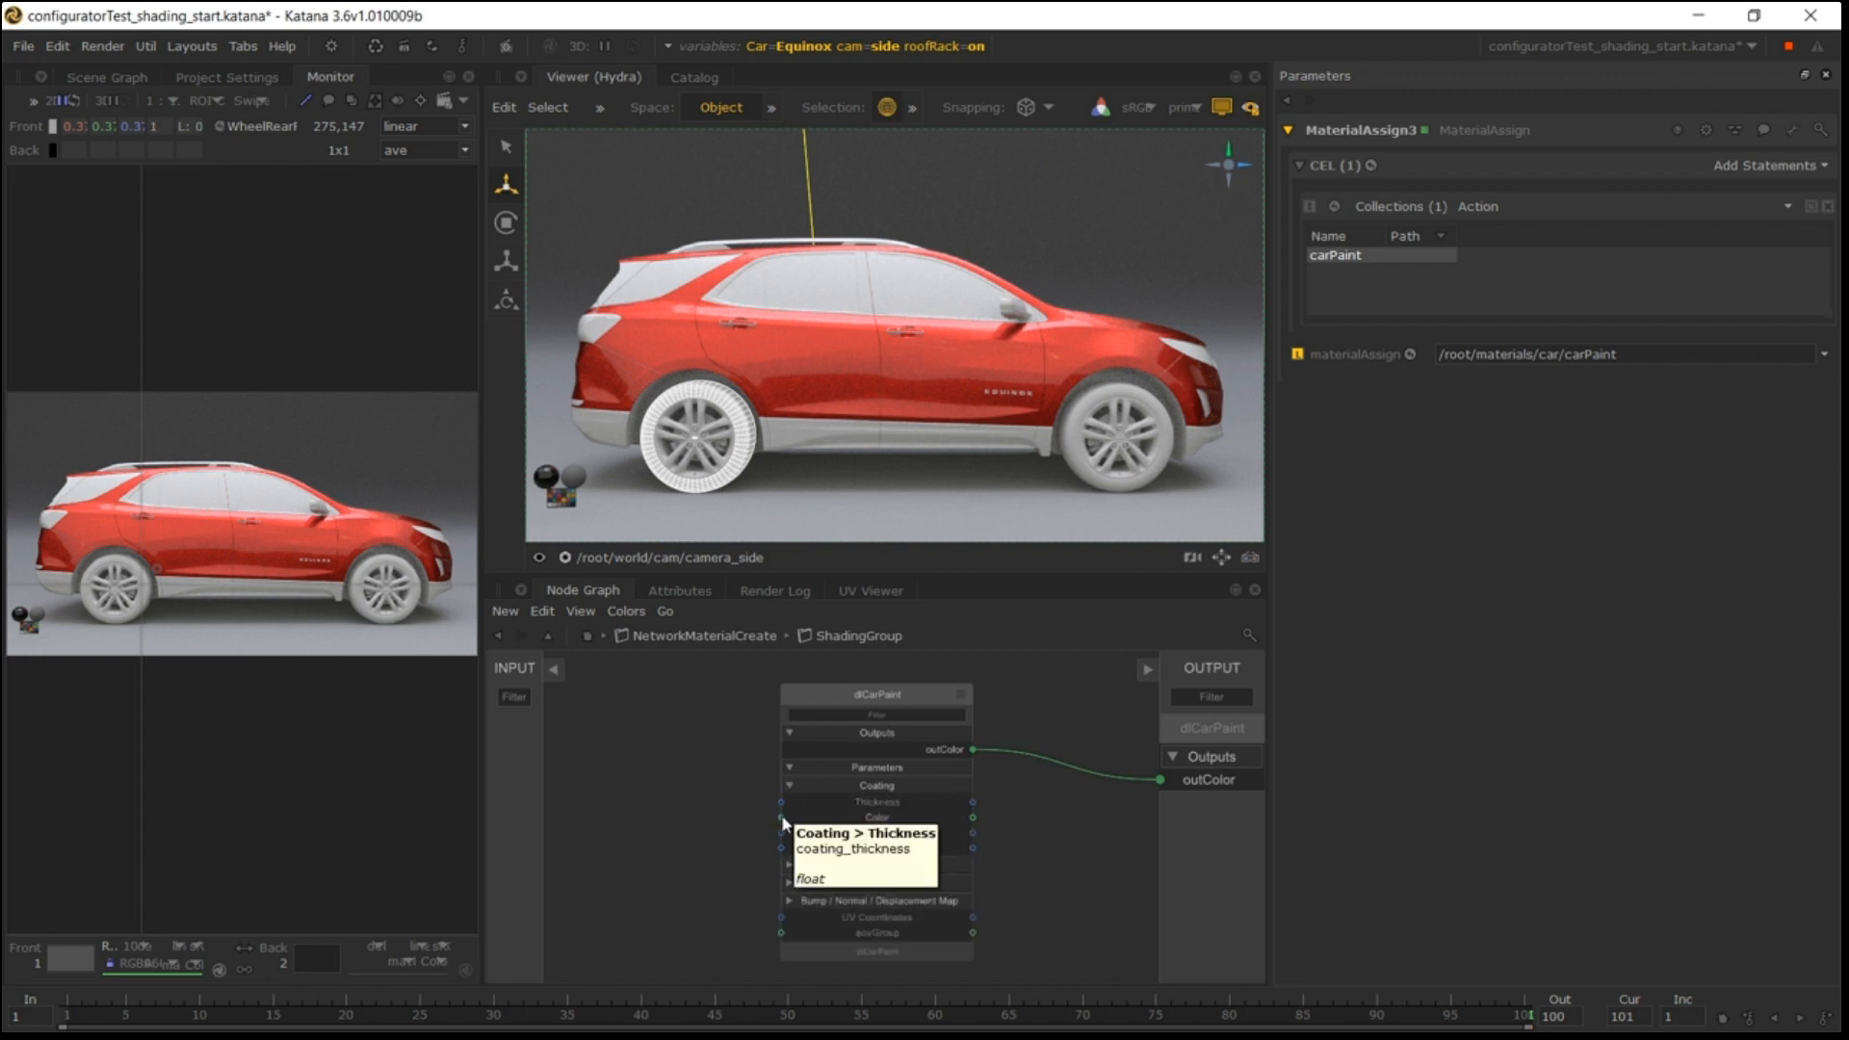
{"action": "left_click_drag", "start_coordinate": [781, 816], "coordinate": [514, 797]}
{"action": "left_click", "coordinate": [786, 865]}
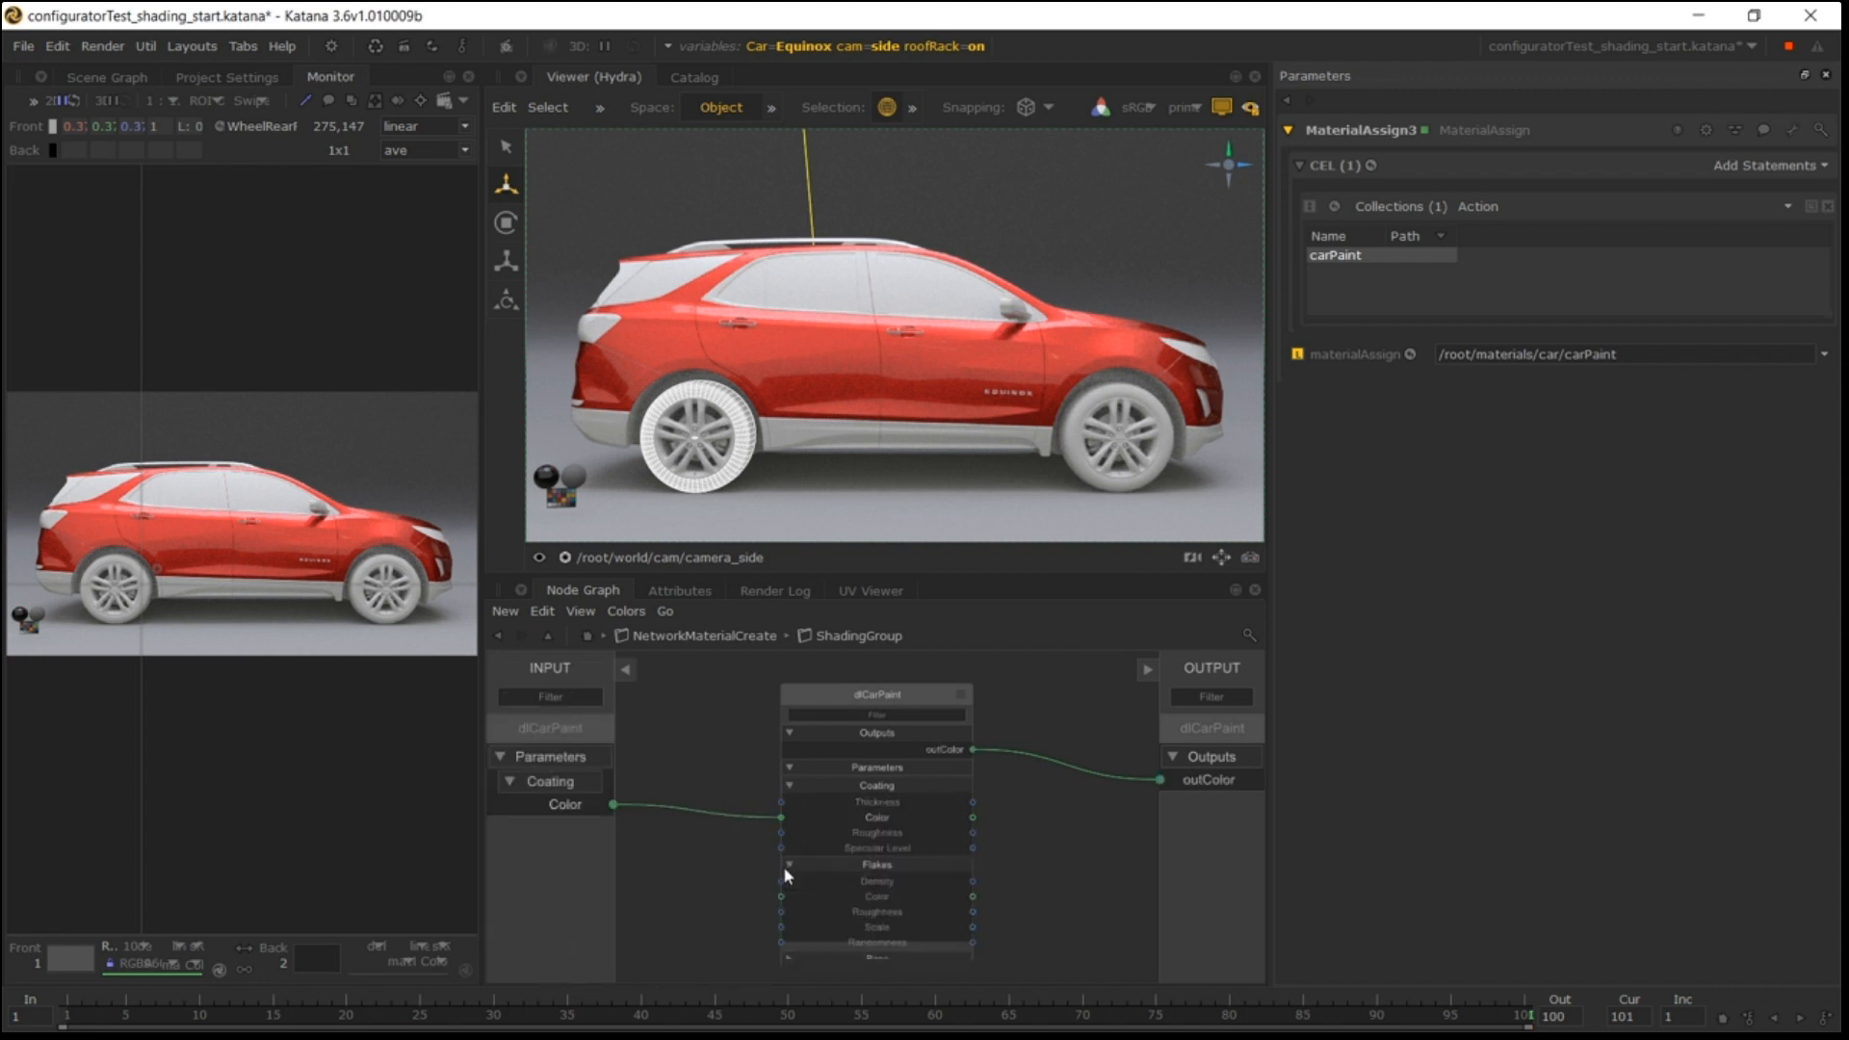
{"action": "left_click_drag", "start_coordinate": [781, 896], "coordinate": [592, 866]}
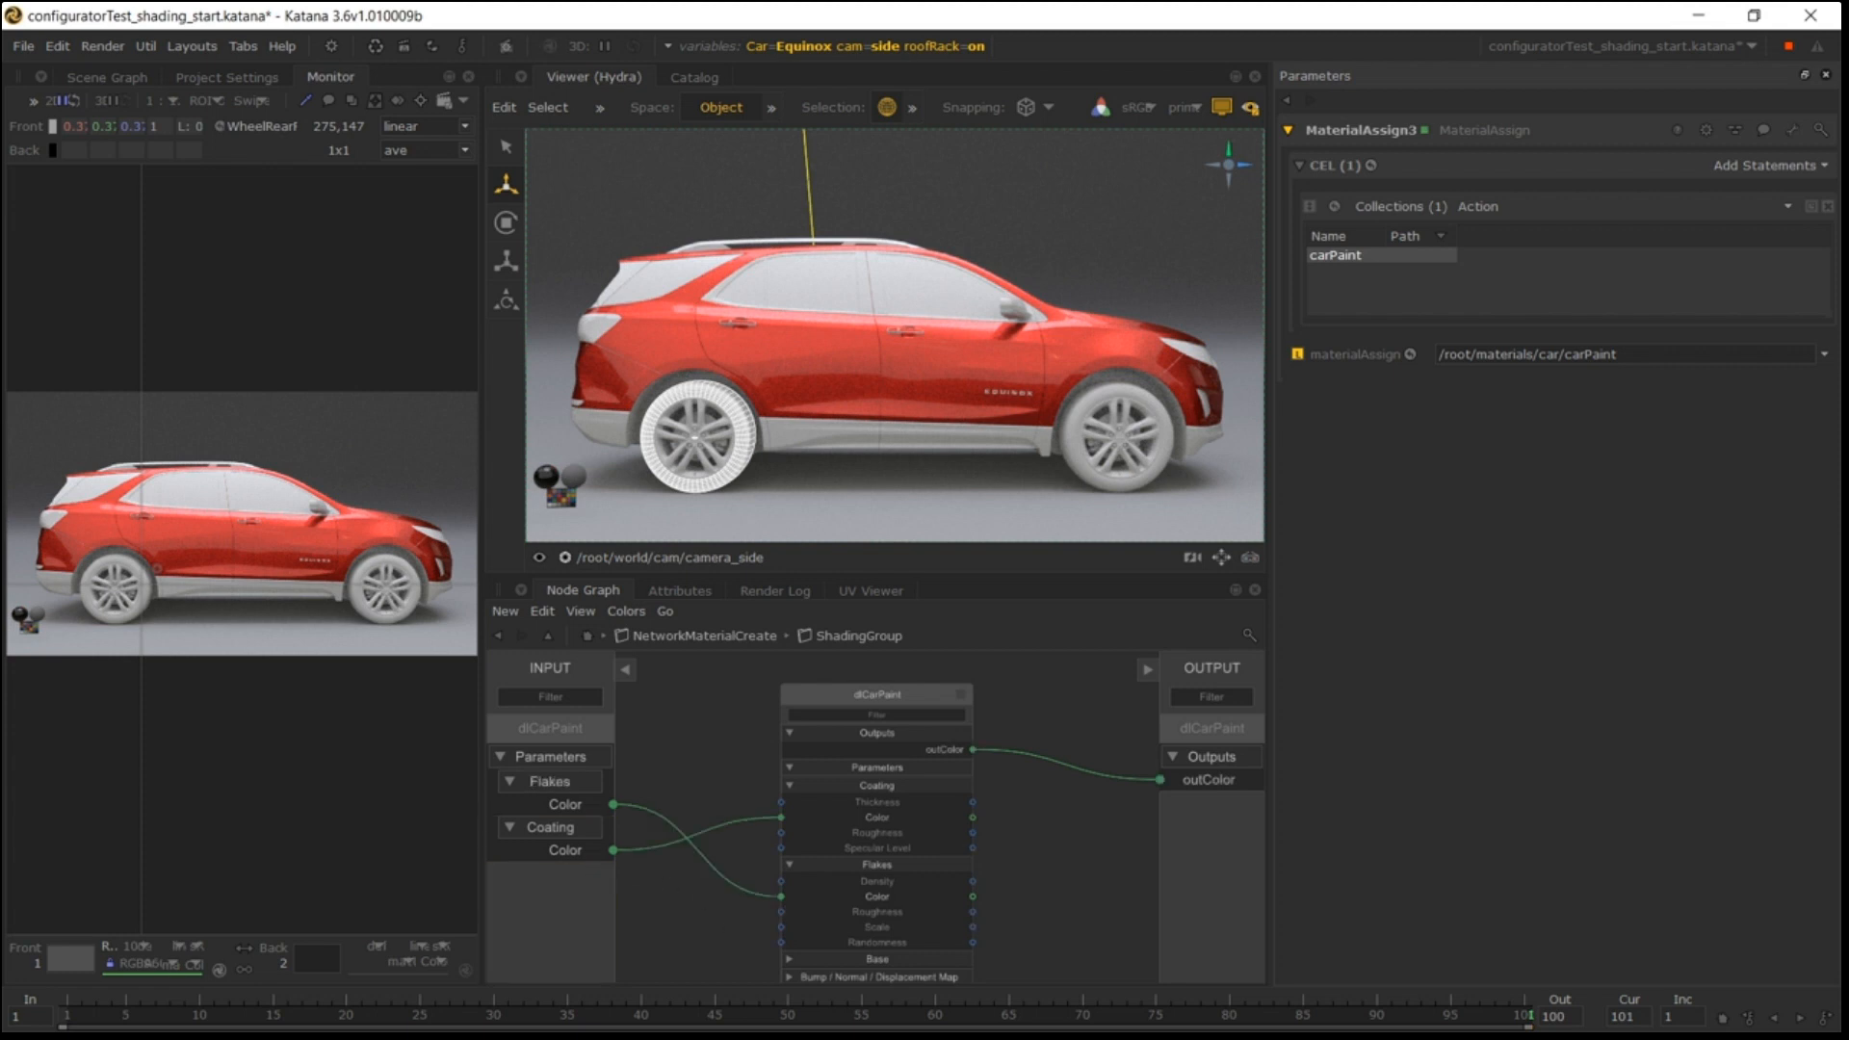
{"action": "scroll", "coordinate": [756, 824], "scroll_direction": "down", "scroll_amount": 3}
{"action": "left_click", "coordinate": [782, 836]}
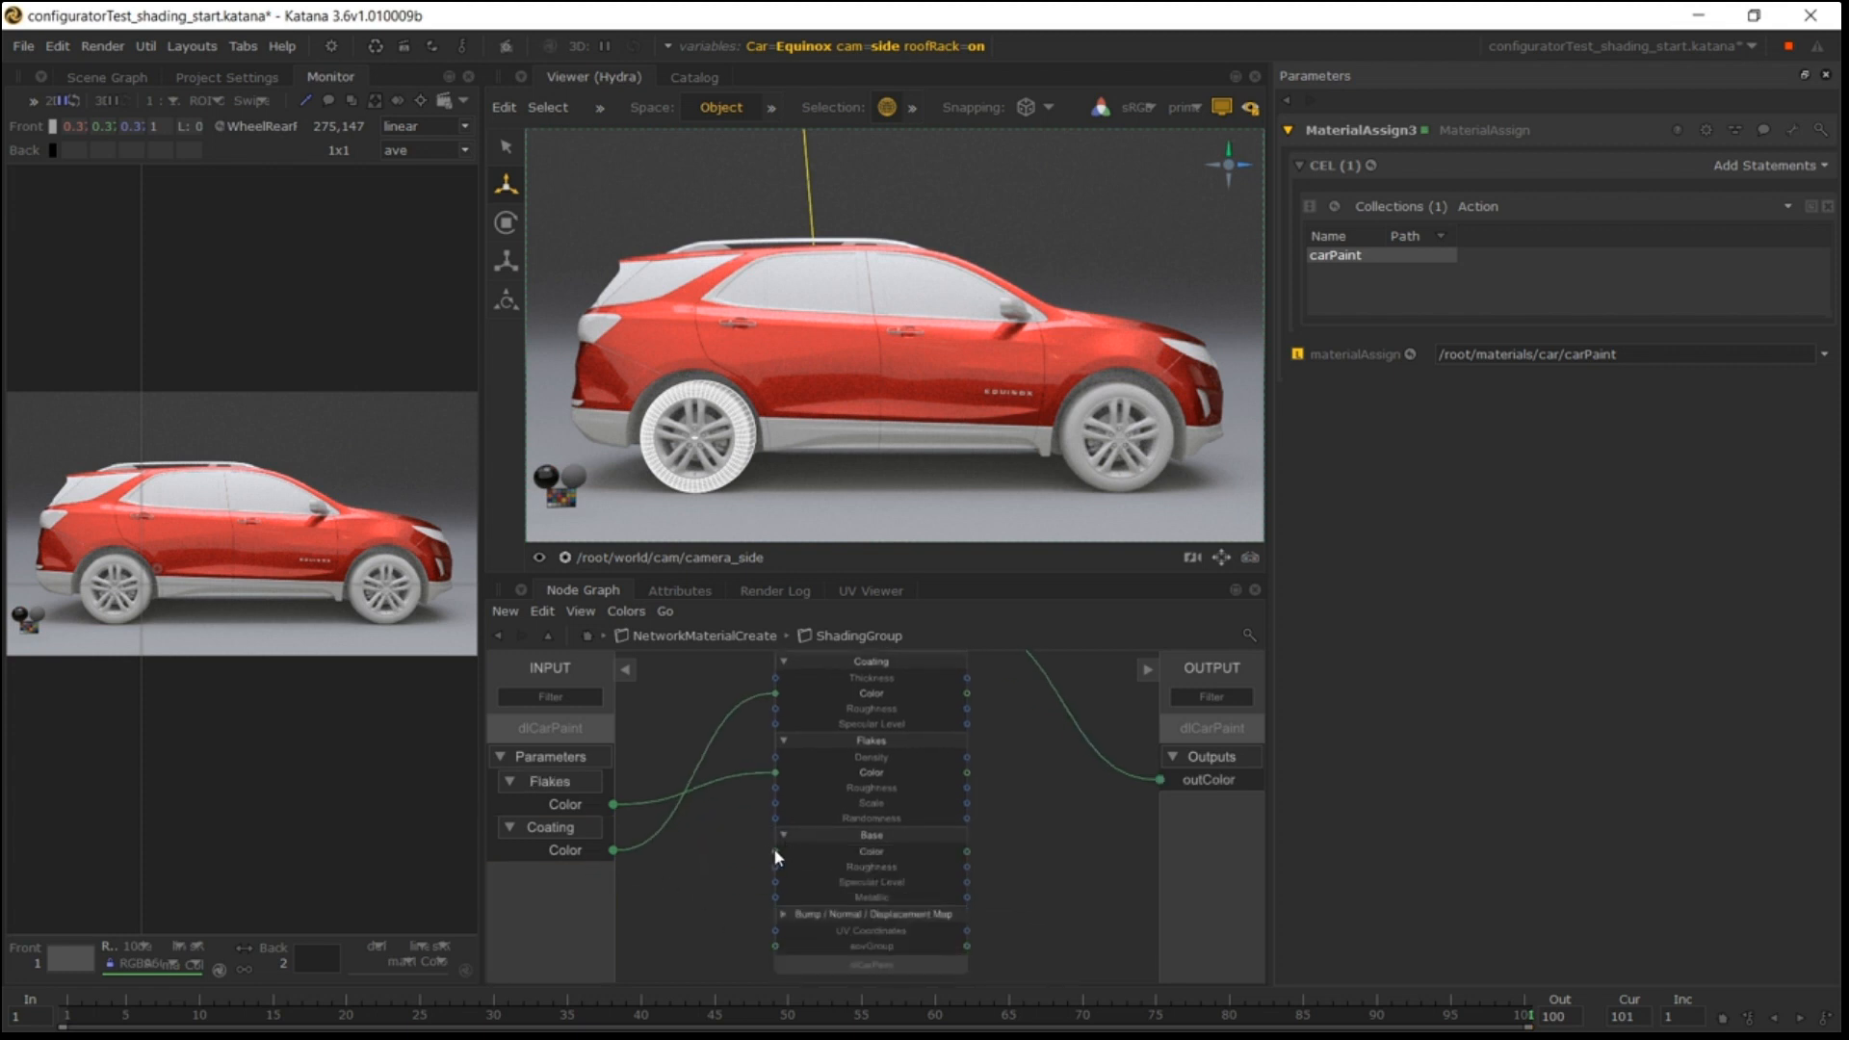
{"action": "left_click_drag", "start_coordinate": [775, 852], "coordinate": [607, 893]}
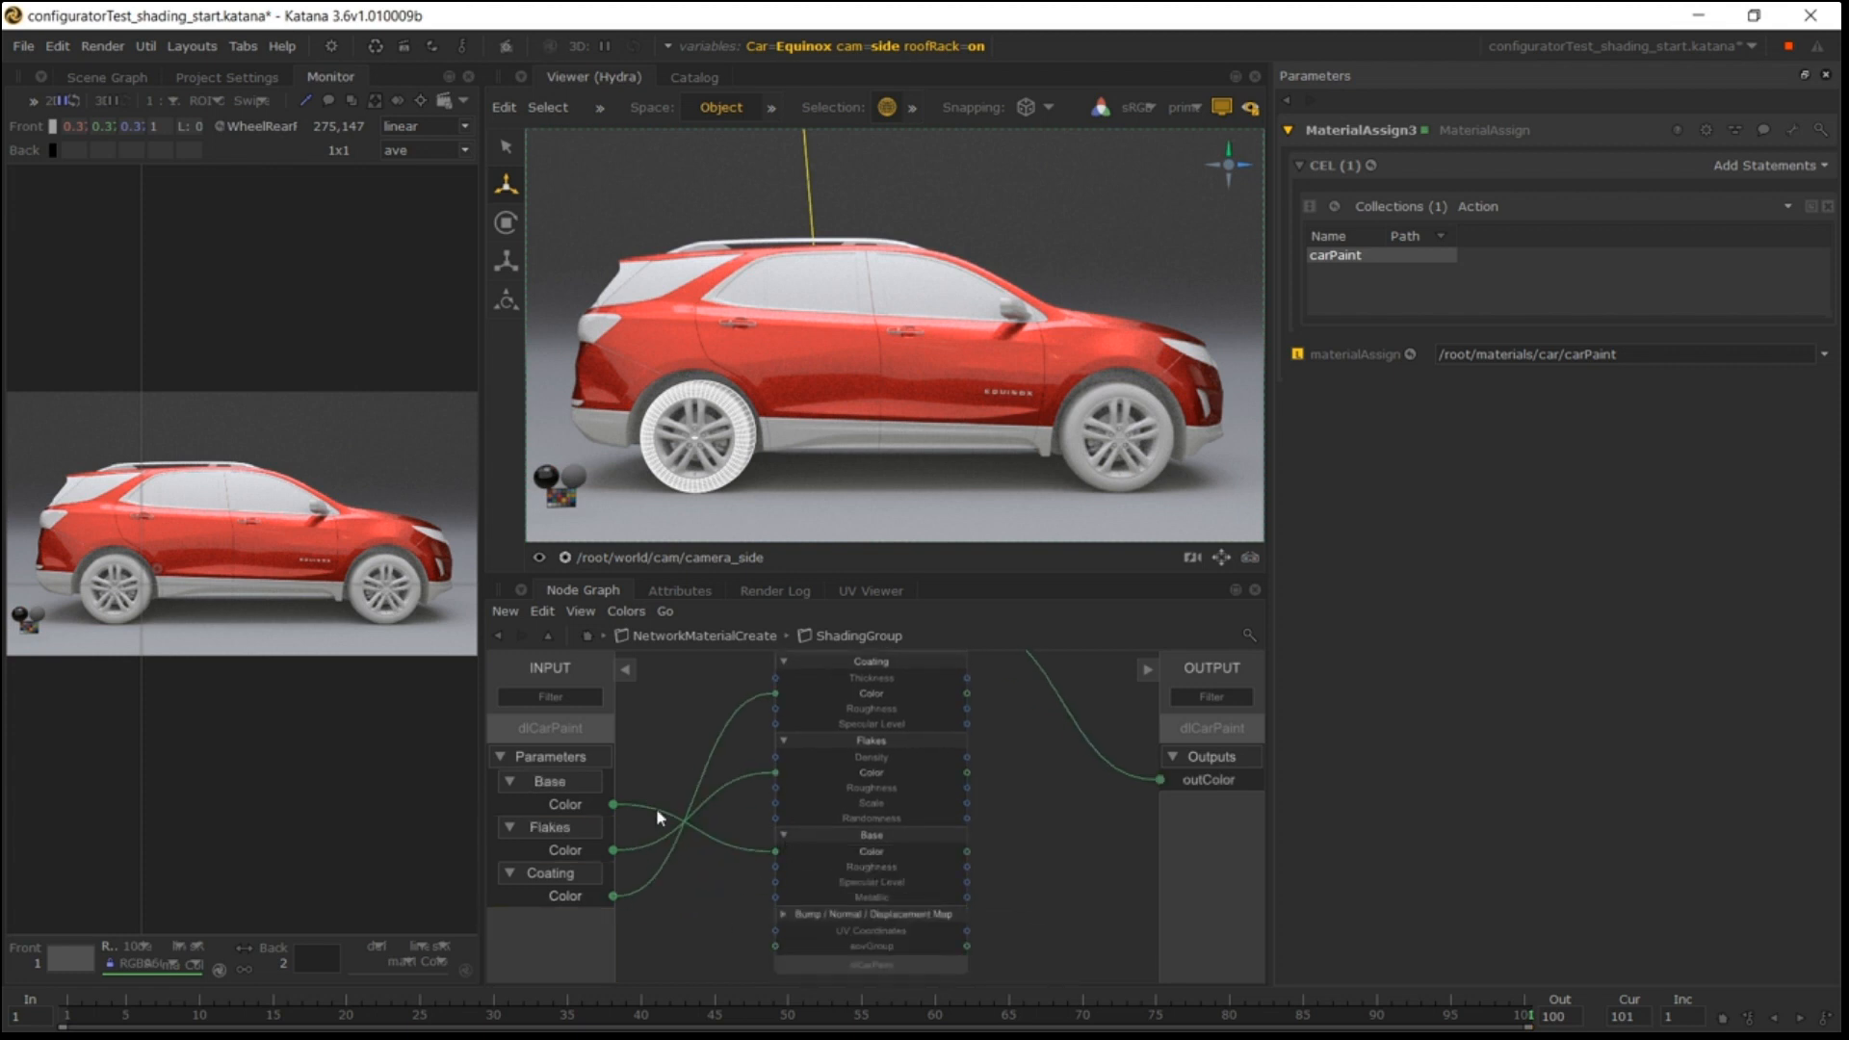
Return to the material level and show the ShadingGroup's exposed Coating, Flakes and Base colors in its parameters.
{"action": "left_click", "coordinate": [550, 636]}
{"action": "left_click", "coordinate": [748, 698]}
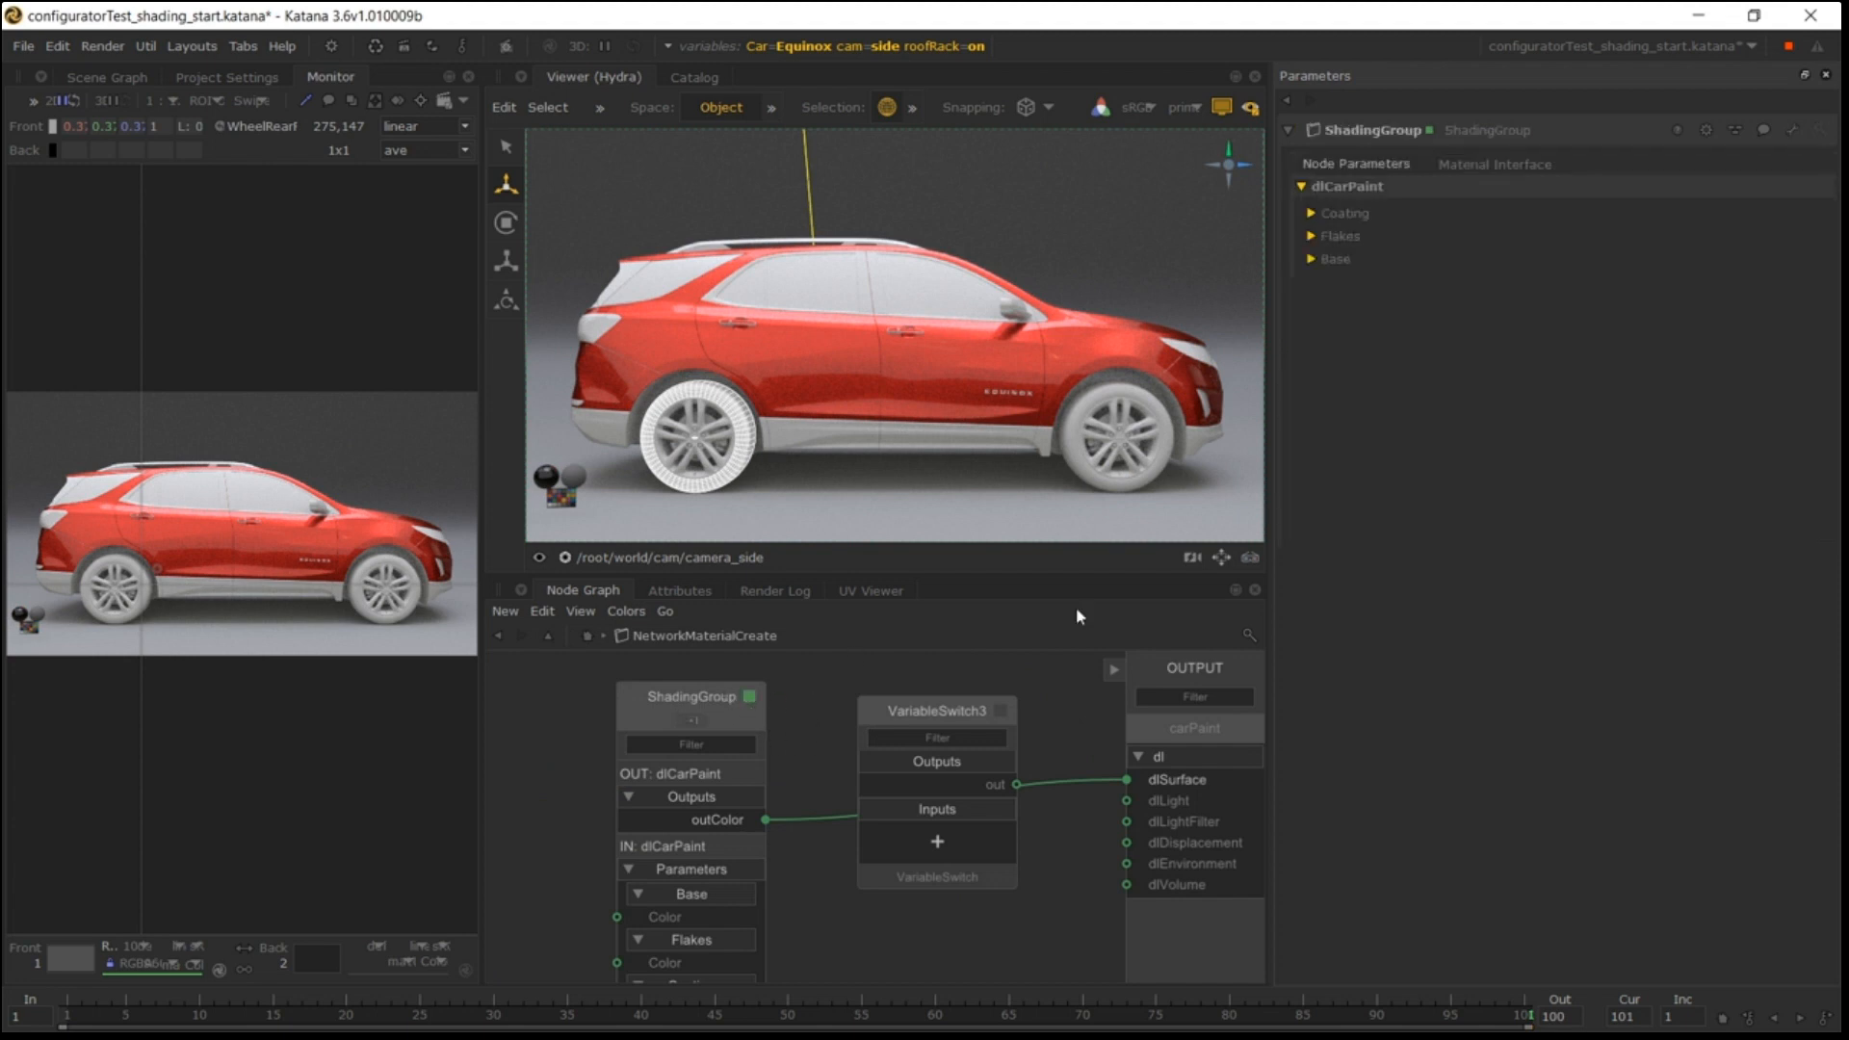
{"action": "left_click", "coordinate": [1348, 214]}
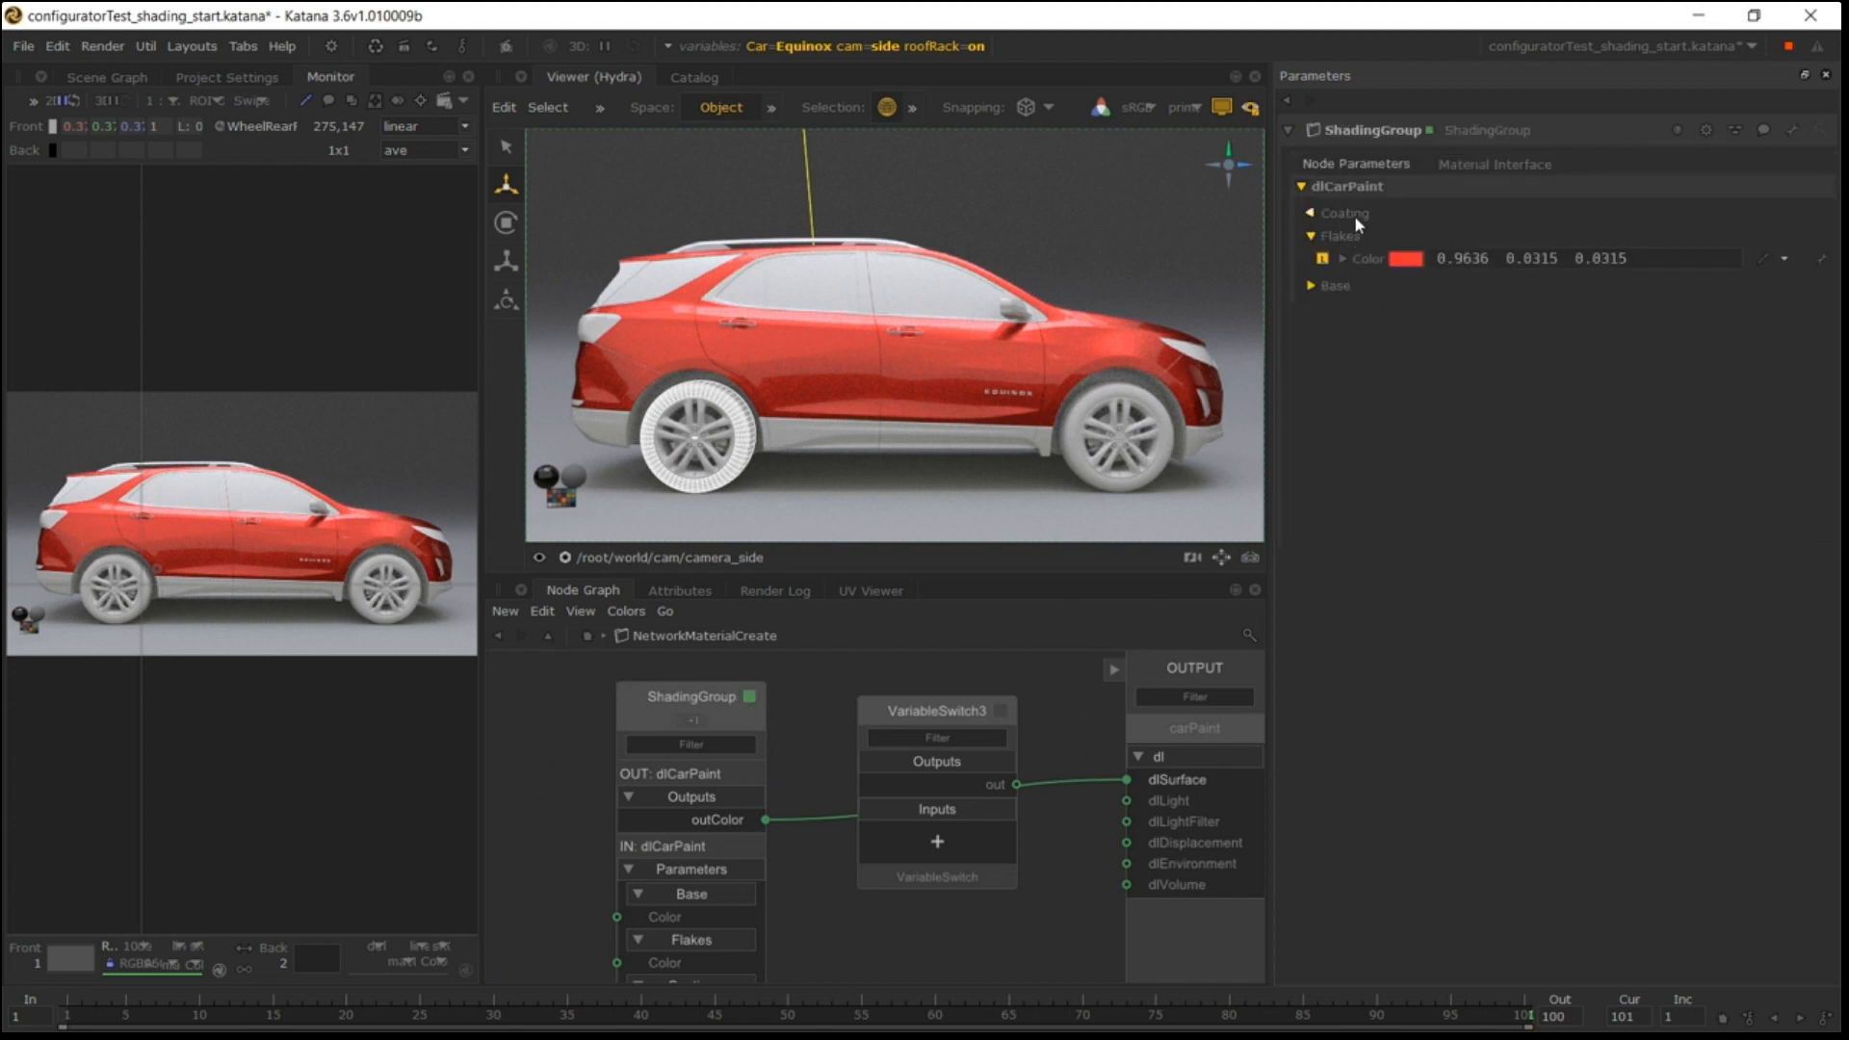
{"action": "left_click", "coordinate": [1341, 262]}
{"action": "left_click", "coordinate": [1337, 312]}
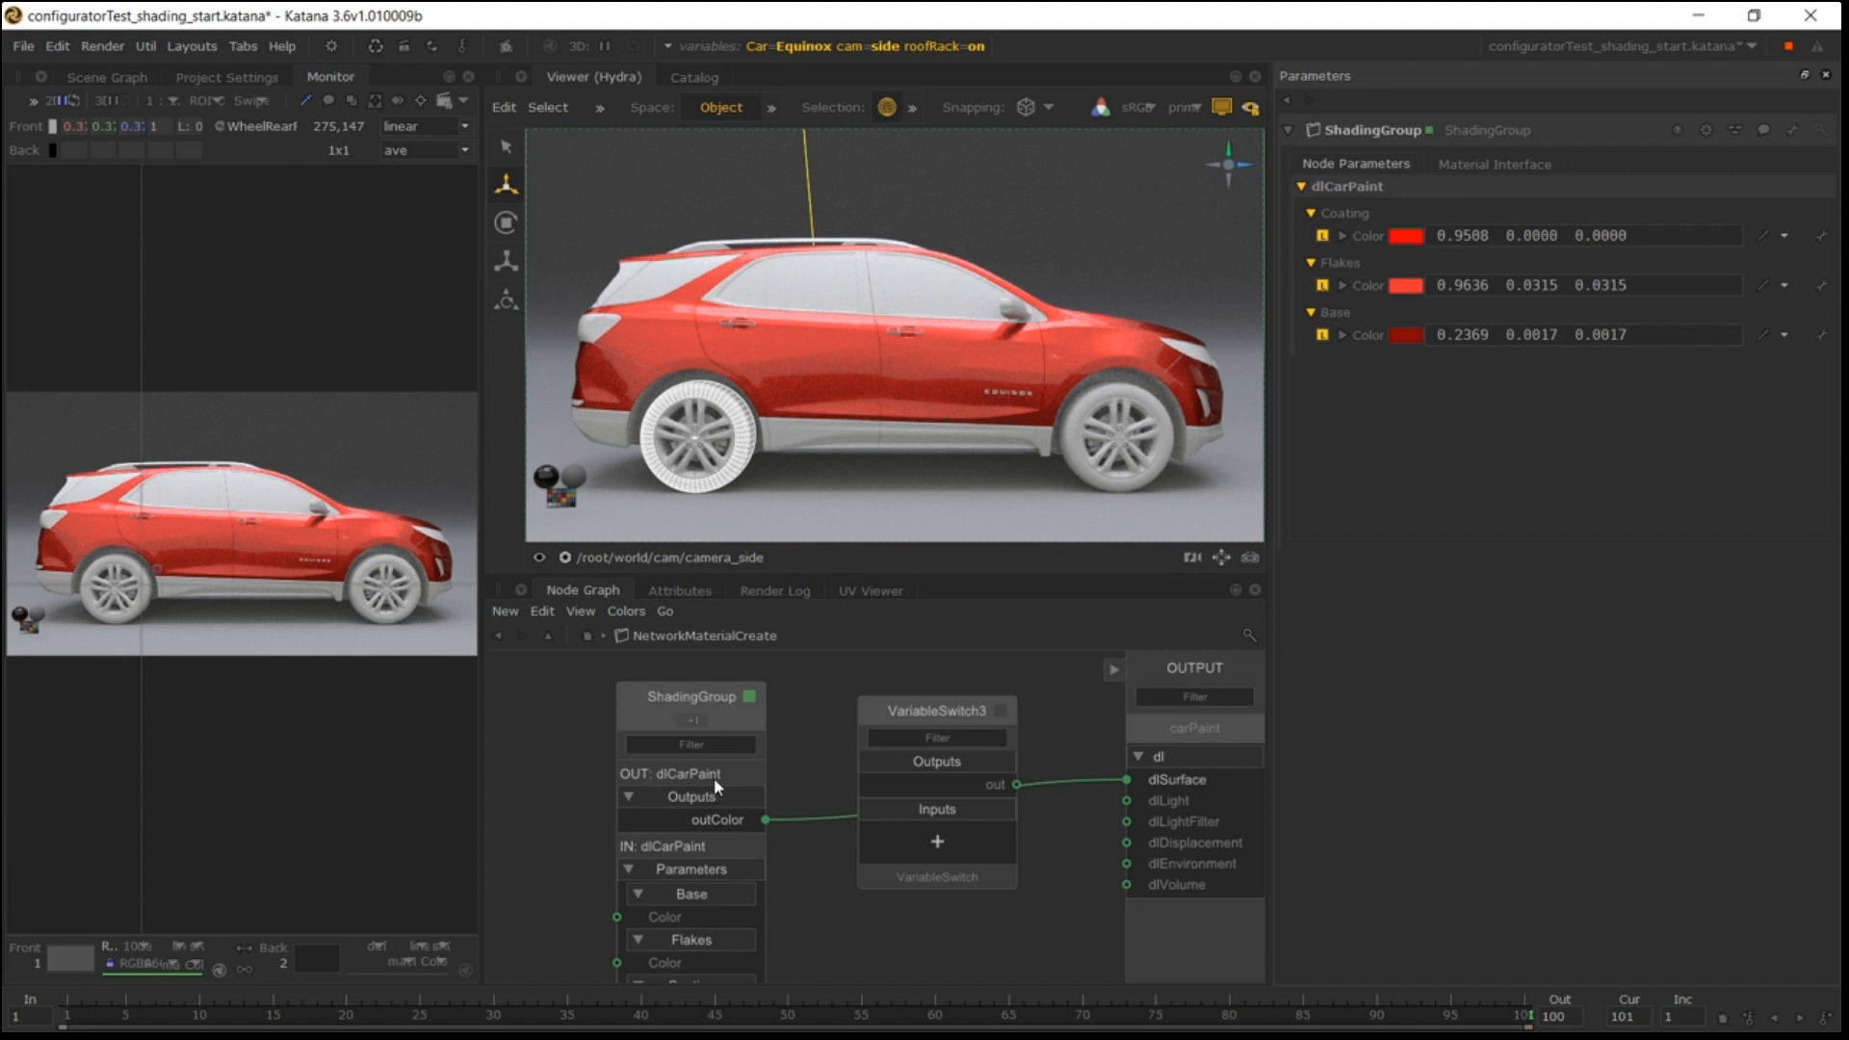
Make three copies of the ShadingGroup, staggered beside the original, and move the VariableSwitch node closer to the output.
{"action": "scroll", "coordinate": [807, 733], "scroll_direction": "down", "scroll_amount": 5}
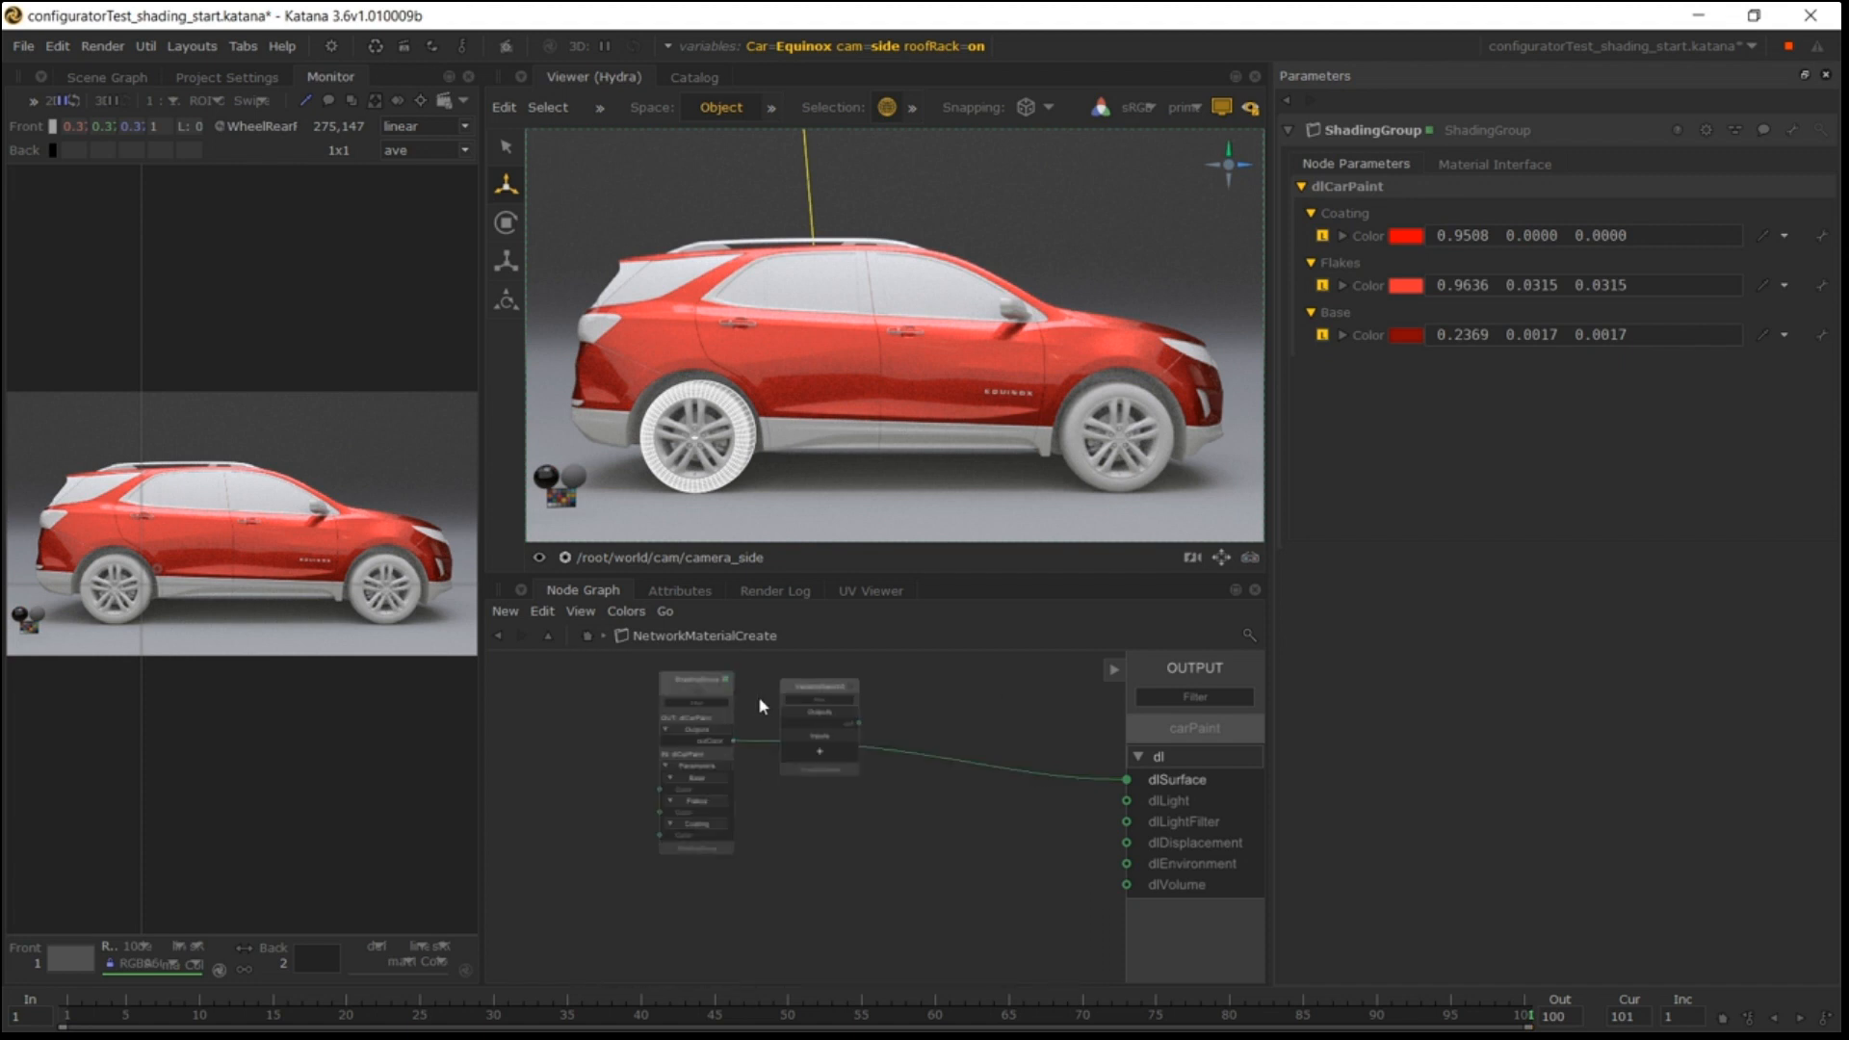
{"action": "left_click_drag", "start_coordinate": [703, 685], "coordinate": [536, 685]}
{"action": "key", "text": "ctrl+c"}
{"action": "key", "text": "ctrl+v"}
{"action": "left_click", "coordinate": [605, 782]}
{"action": "key", "text": "ctrl+v"}
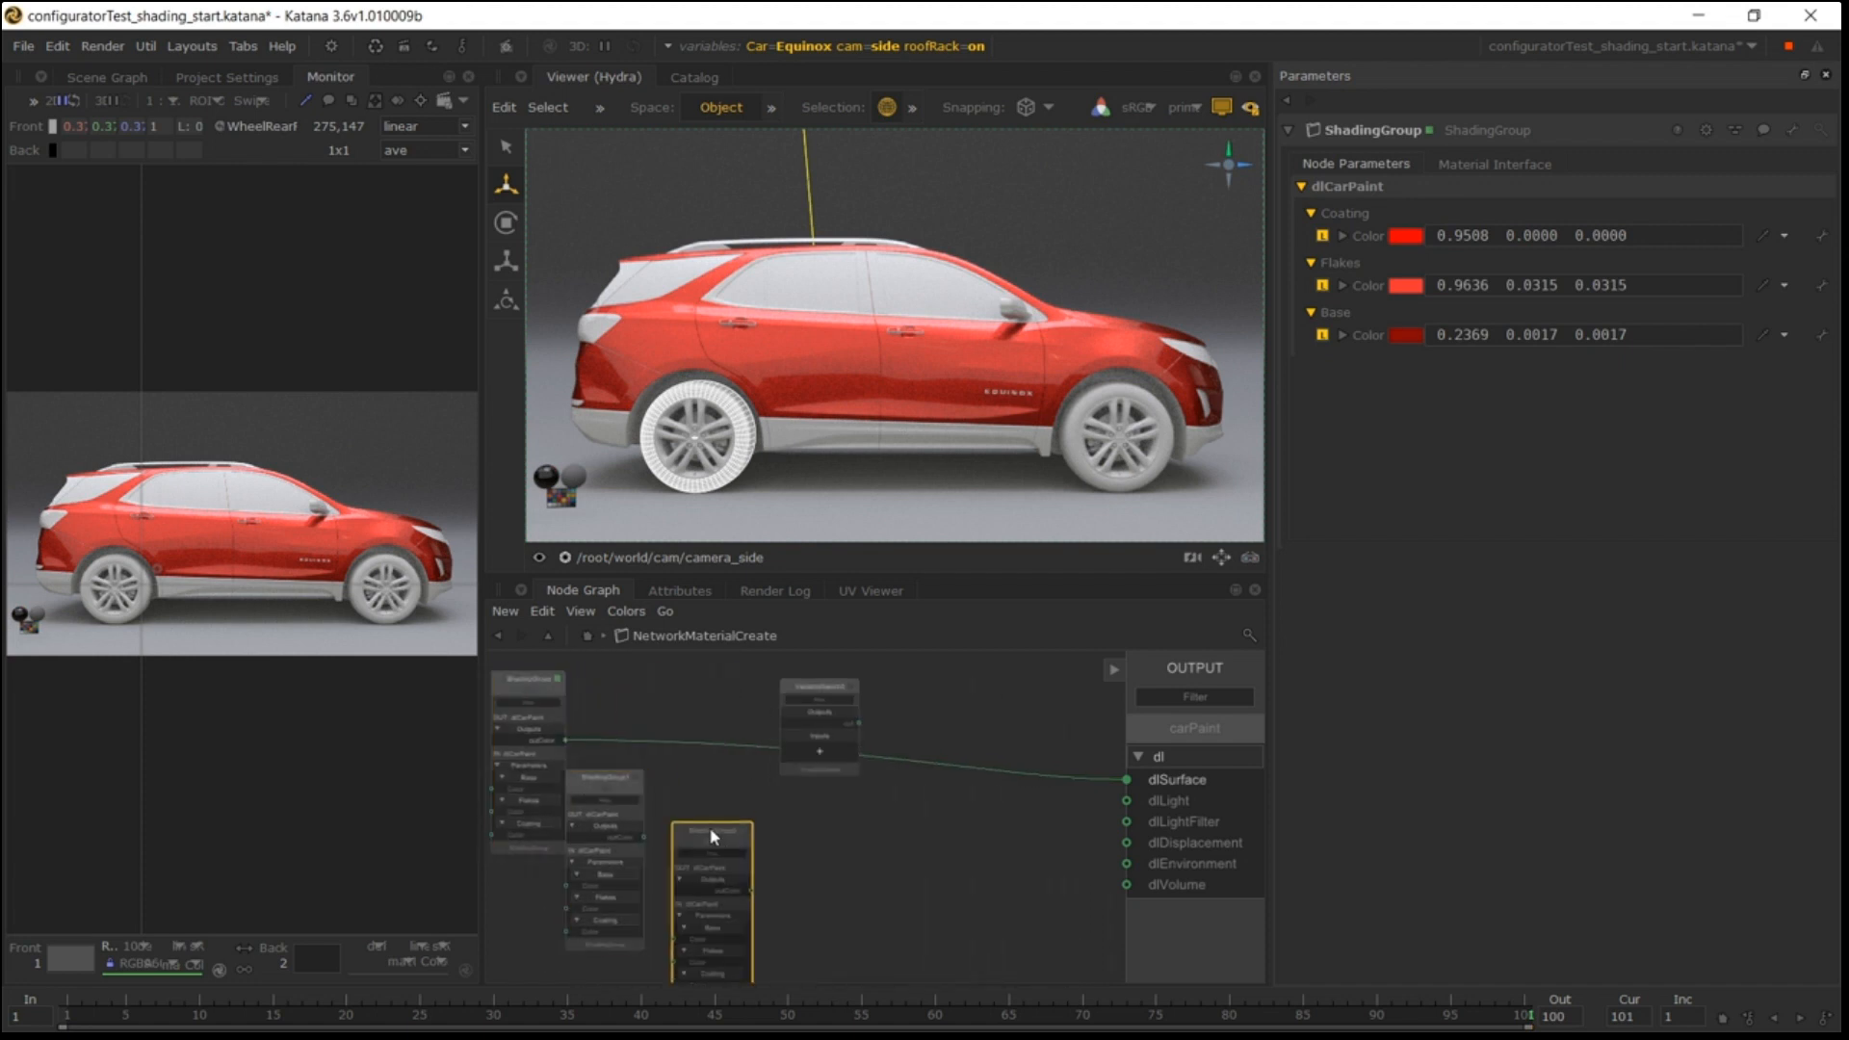
{"action": "left_click", "coordinate": [687, 825]}
{"action": "key", "text": "ctrl+v"}
{"action": "left_click", "coordinate": [756, 872]}
{"action": "left_click_drag", "start_coordinate": [839, 691], "coordinate": [946, 699]}
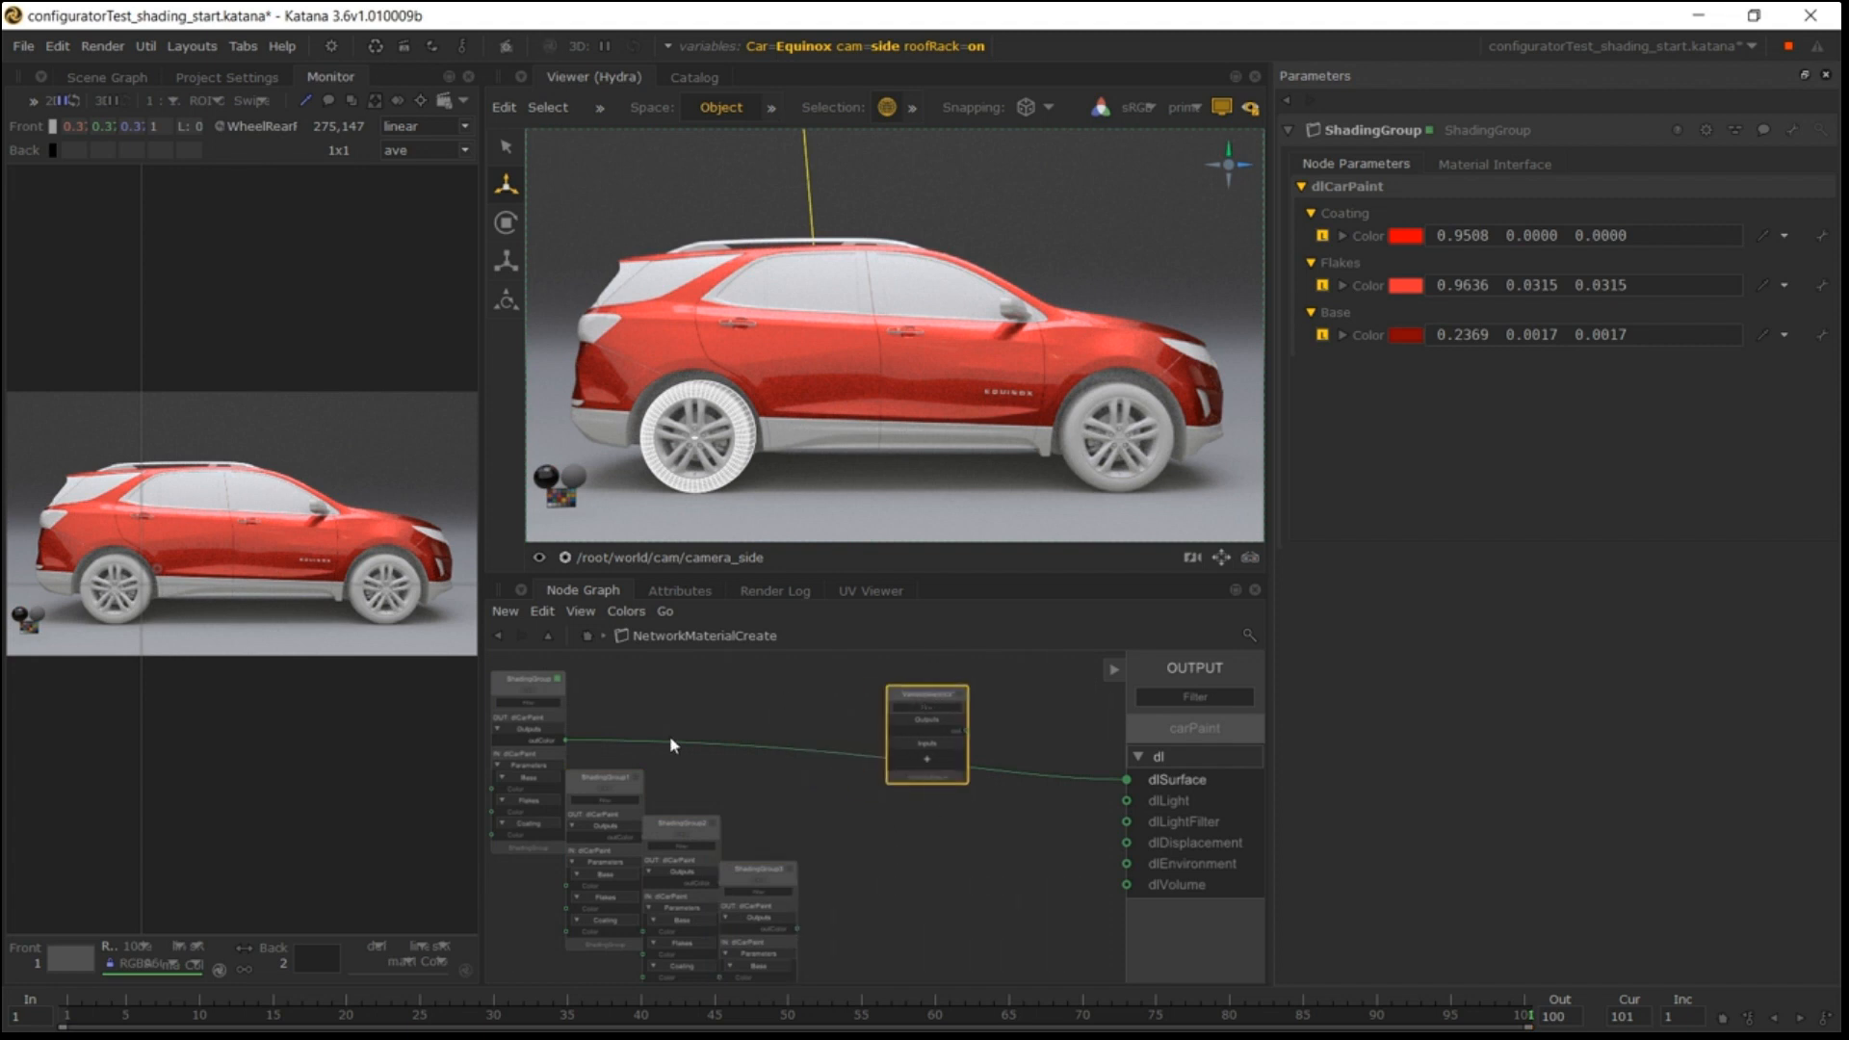
Set ShadingGroup1's Coating color to yellow (0.9693, 0.8525, 0.0088) and copy it to the Flakes and Base colors.
{"action": "left_click", "coordinate": [635, 776]}
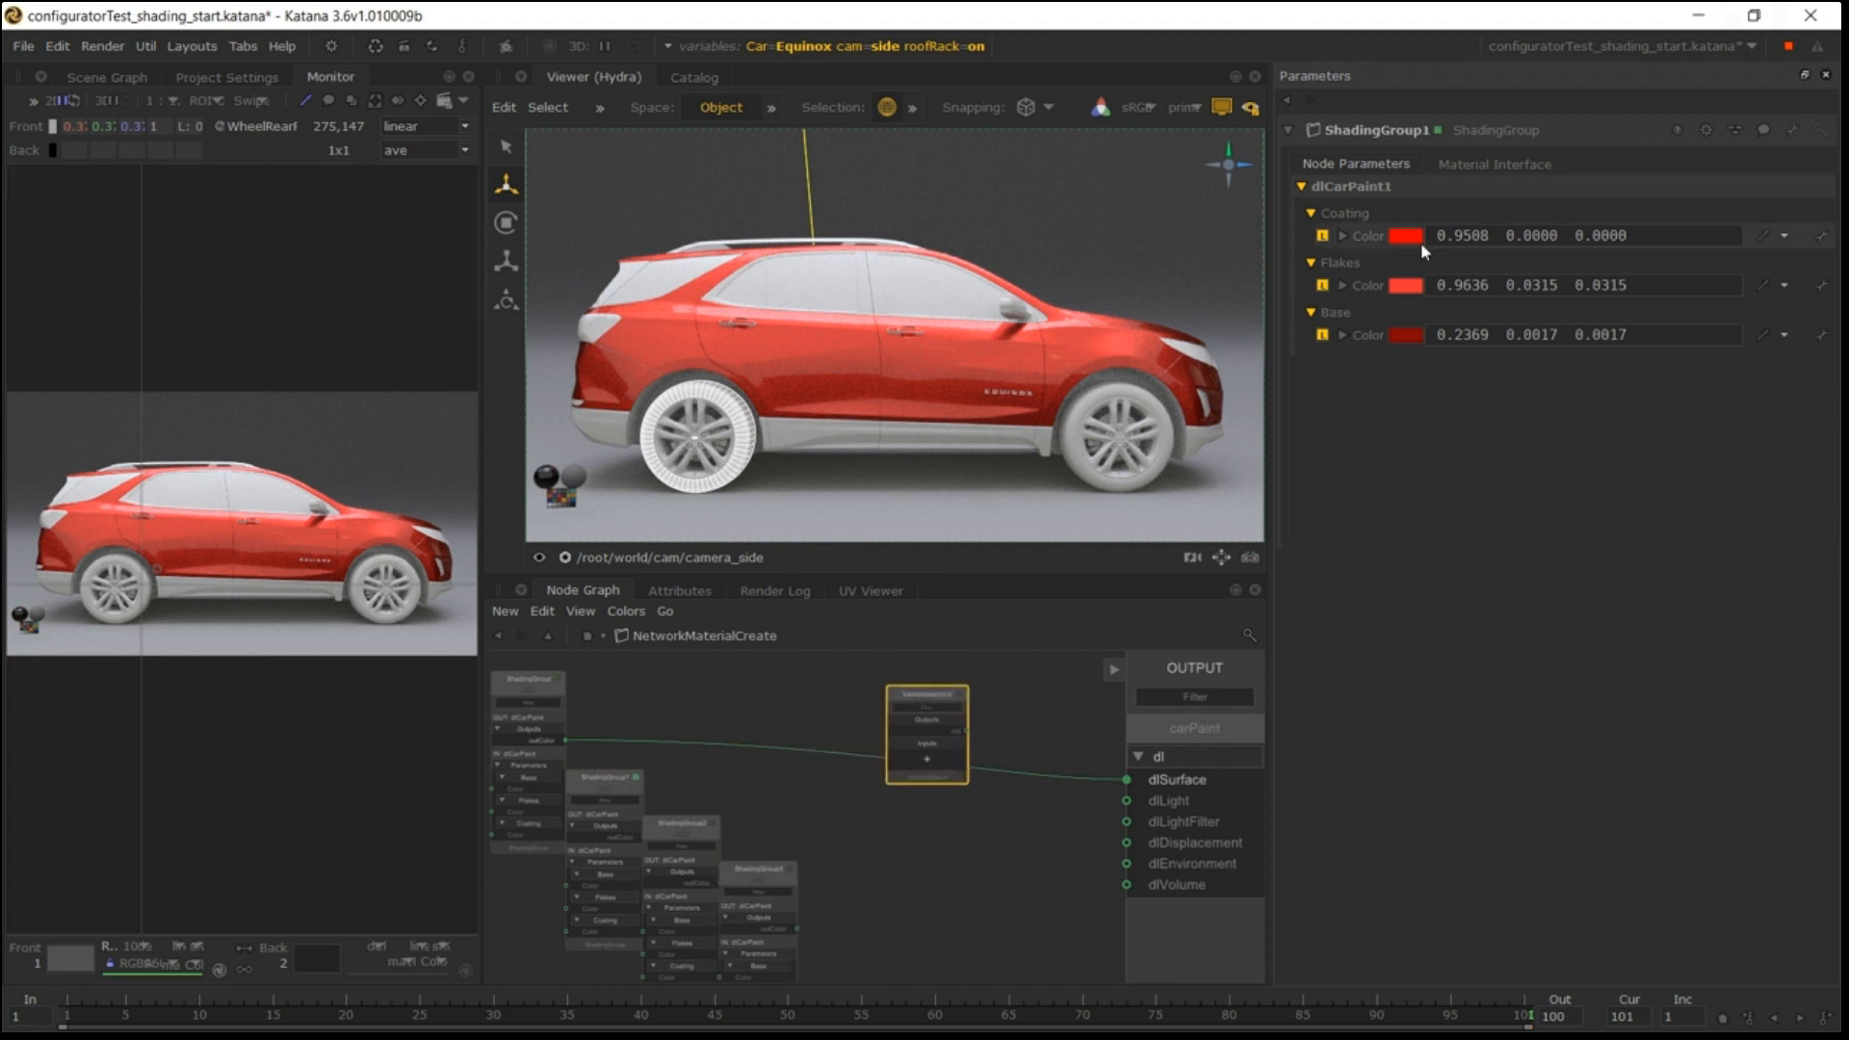
{"action": "left_click", "coordinate": [1413, 239]}
{"action": "left_click_drag", "start_coordinate": [913, 445], "coordinate": [913, 405]}
{"action": "left_click", "coordinate": [883, 494]}
{"action": "left_click", "coordinate": [1002, 666]}
{"action": "left_click_drag", "start_coordinate": [1408, 238], "coordinate": [1412, 288]}
{"action": "left_click_drag", "start_coordinate": [1408, 287], "coordinate": [1406, 335]}
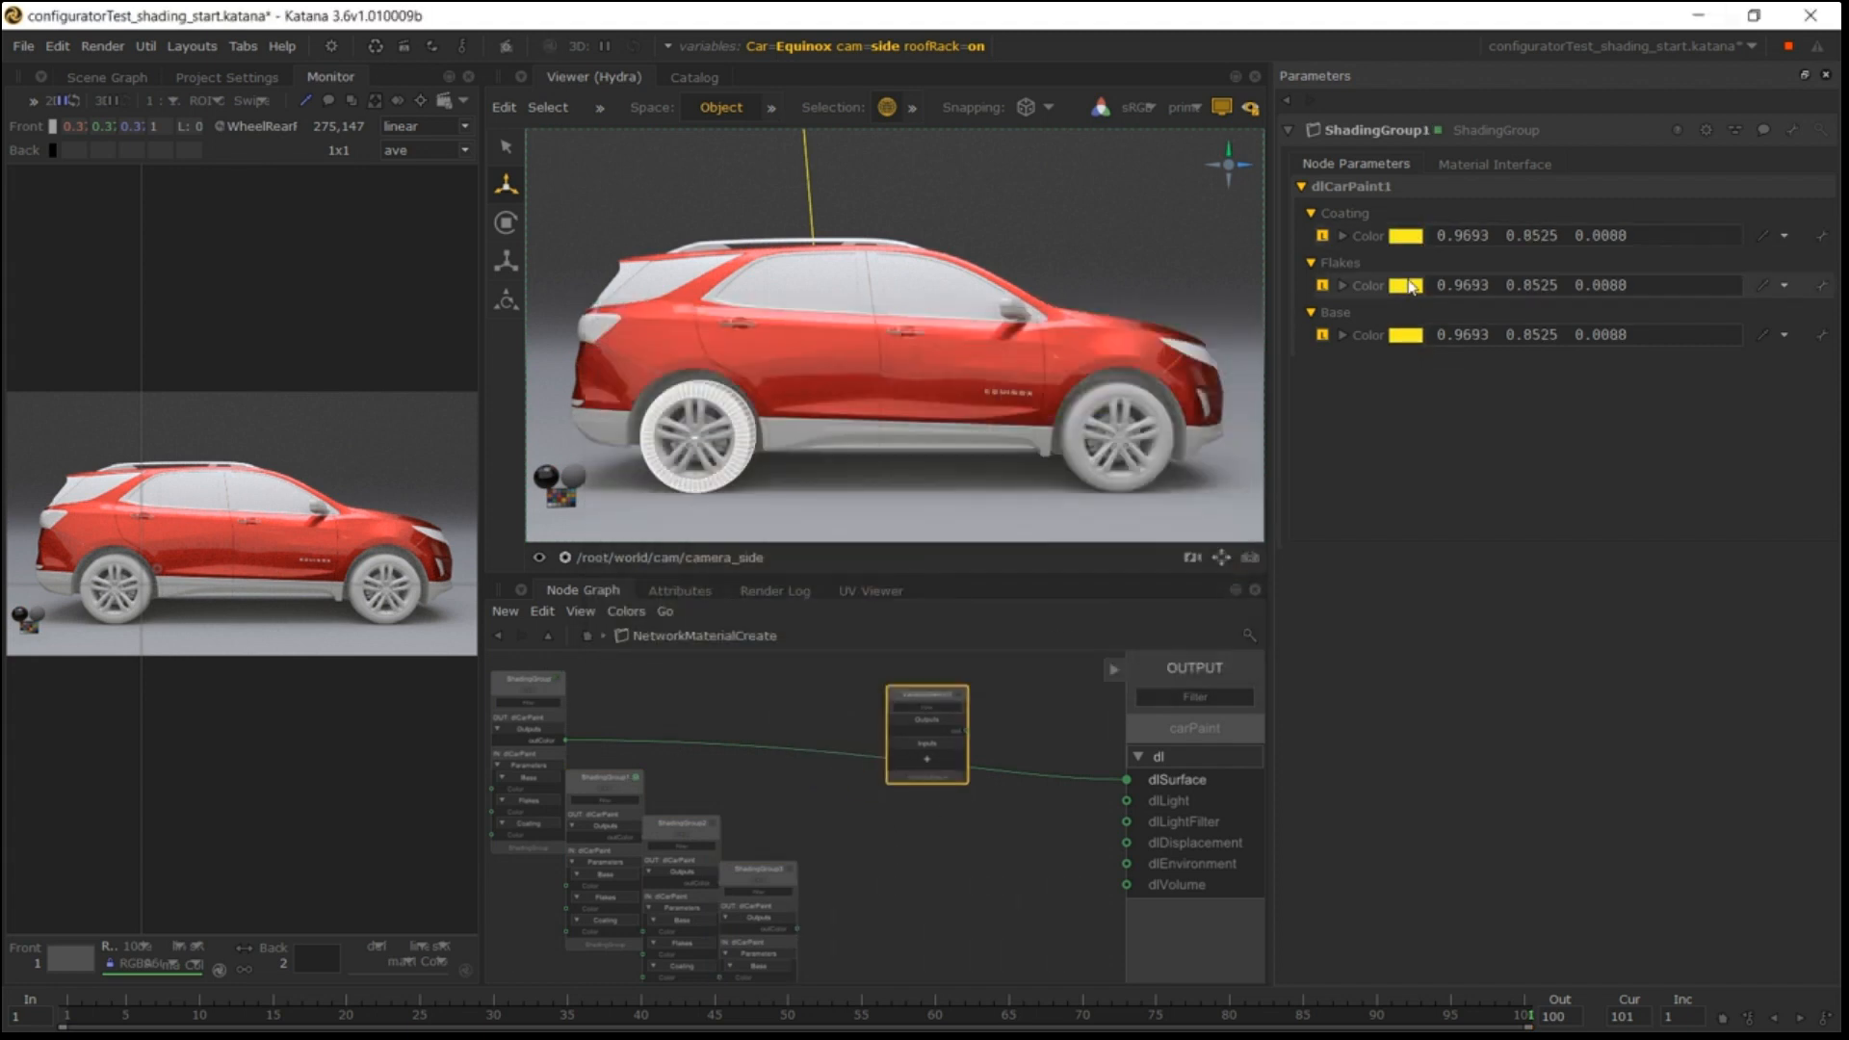
Darken ShadingGroup1's Flakes color to 0.6492, 0.5779, 0.0172 and its Base color to a much darker yellow.
{"action": "left_click", "coordinate": [1404, 286]}
{"action": "left_click_drag", "start_coordinate": [771, 562], "coordinate": [809, 513]}
{"action": "left_click", "coordinate": [1002, 667]}
{"action": "left_click", "coordinate": [1411, 333]}
{"action": "left_click_drag", "start_coordinate": [875, 587], "coordinate": [845, 571]}
{"action": "left_click", "coordinate": [846, 571]}
{"action": "left_click", "coordinate": [912, 395]}
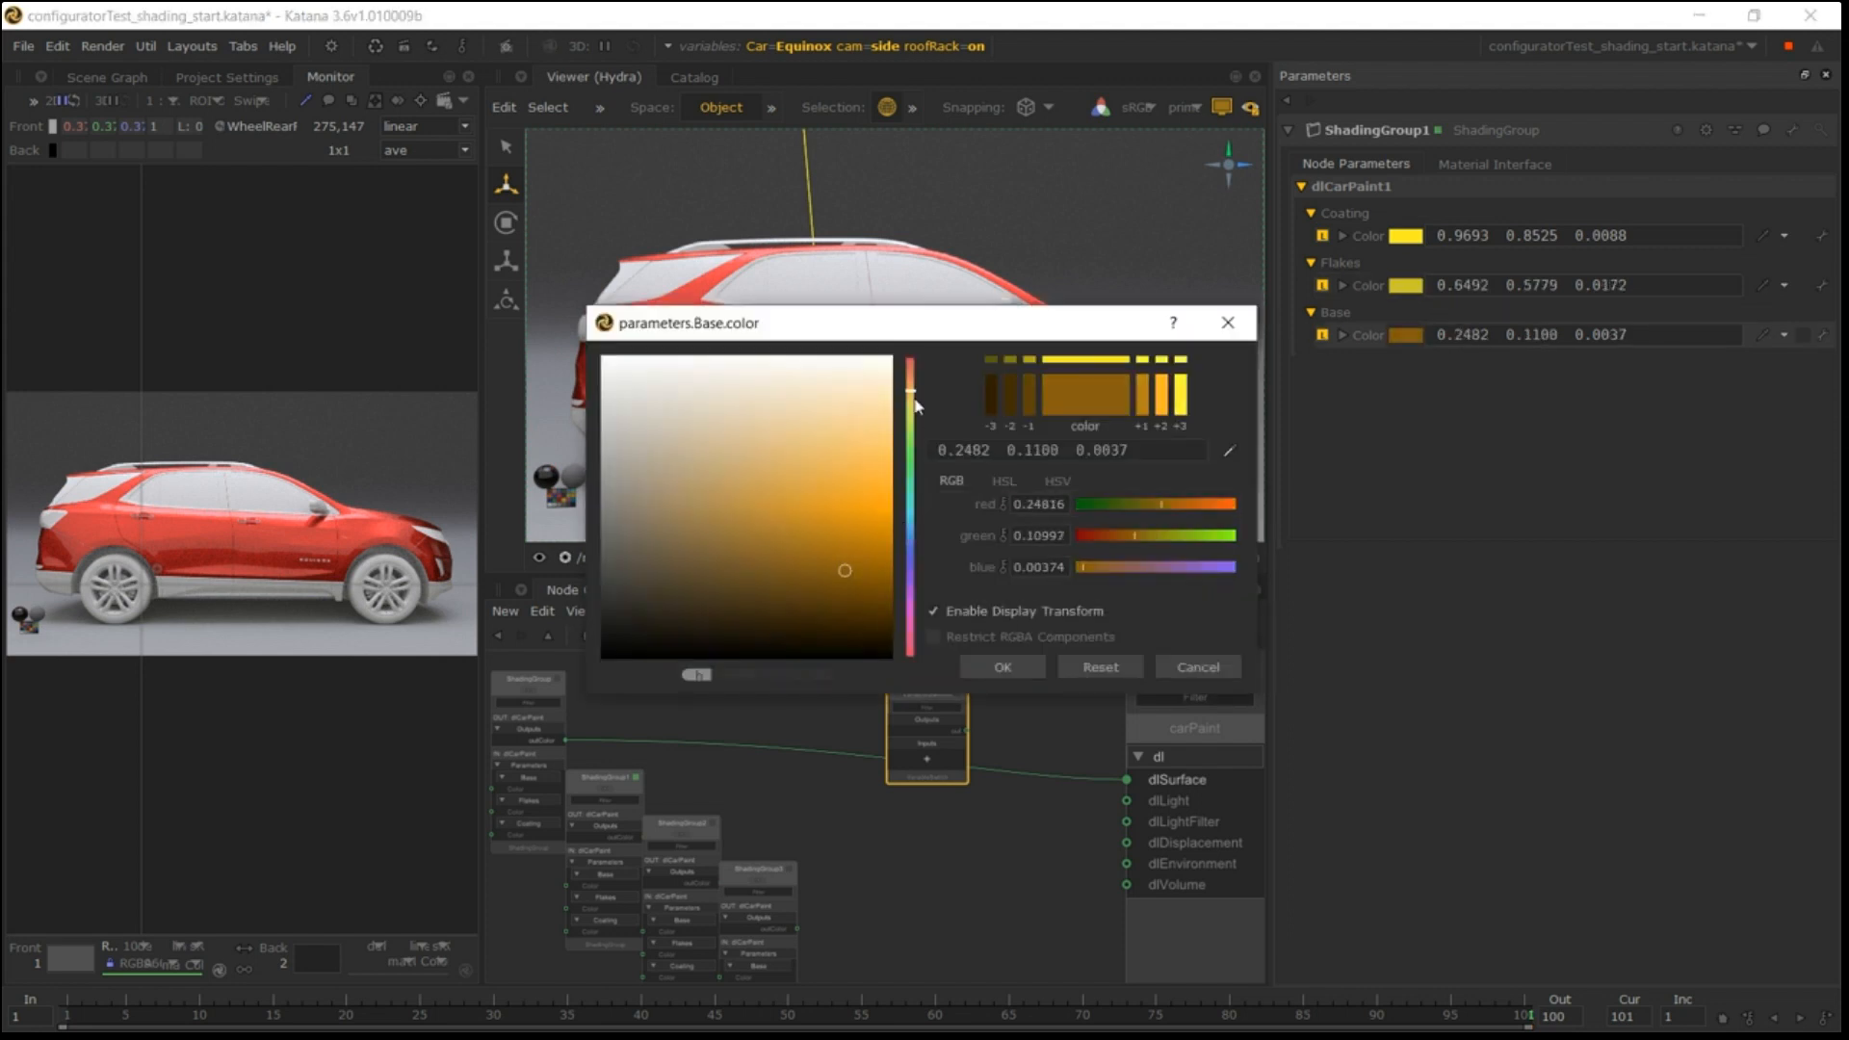
{"action": "left_click", "coordinate": [912, 399]}
{"action": "left_click", "coordinate": [993, 666]}
Set ShadingGroup2's Coating color to blue with values 0.0000, 0.1656, 0.9508.
{"action": "left_click", "coordinate": [689, 819]}
{"action": "left_click", "coordinate": [689, 823]}
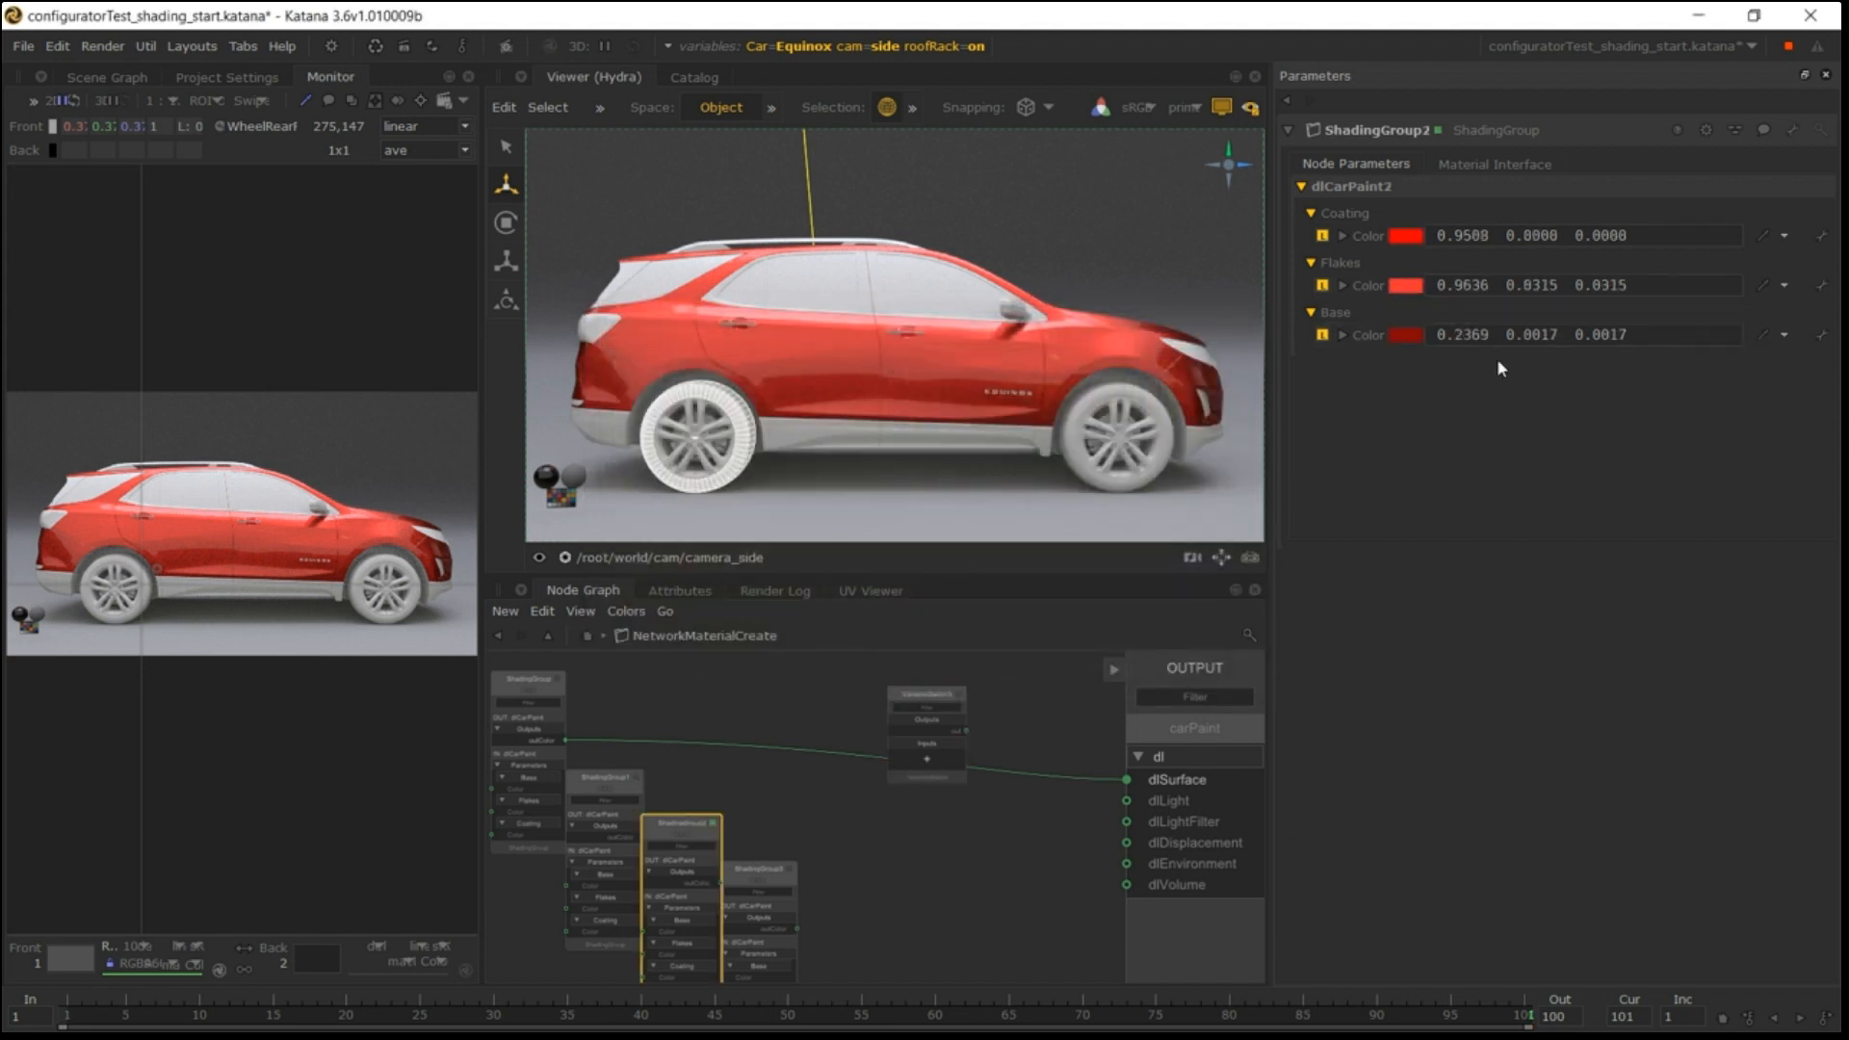
{"action": "left_click", "coordinate": [1408, 239]}
{"action": "left_click", "coordinate": [908, 541]}
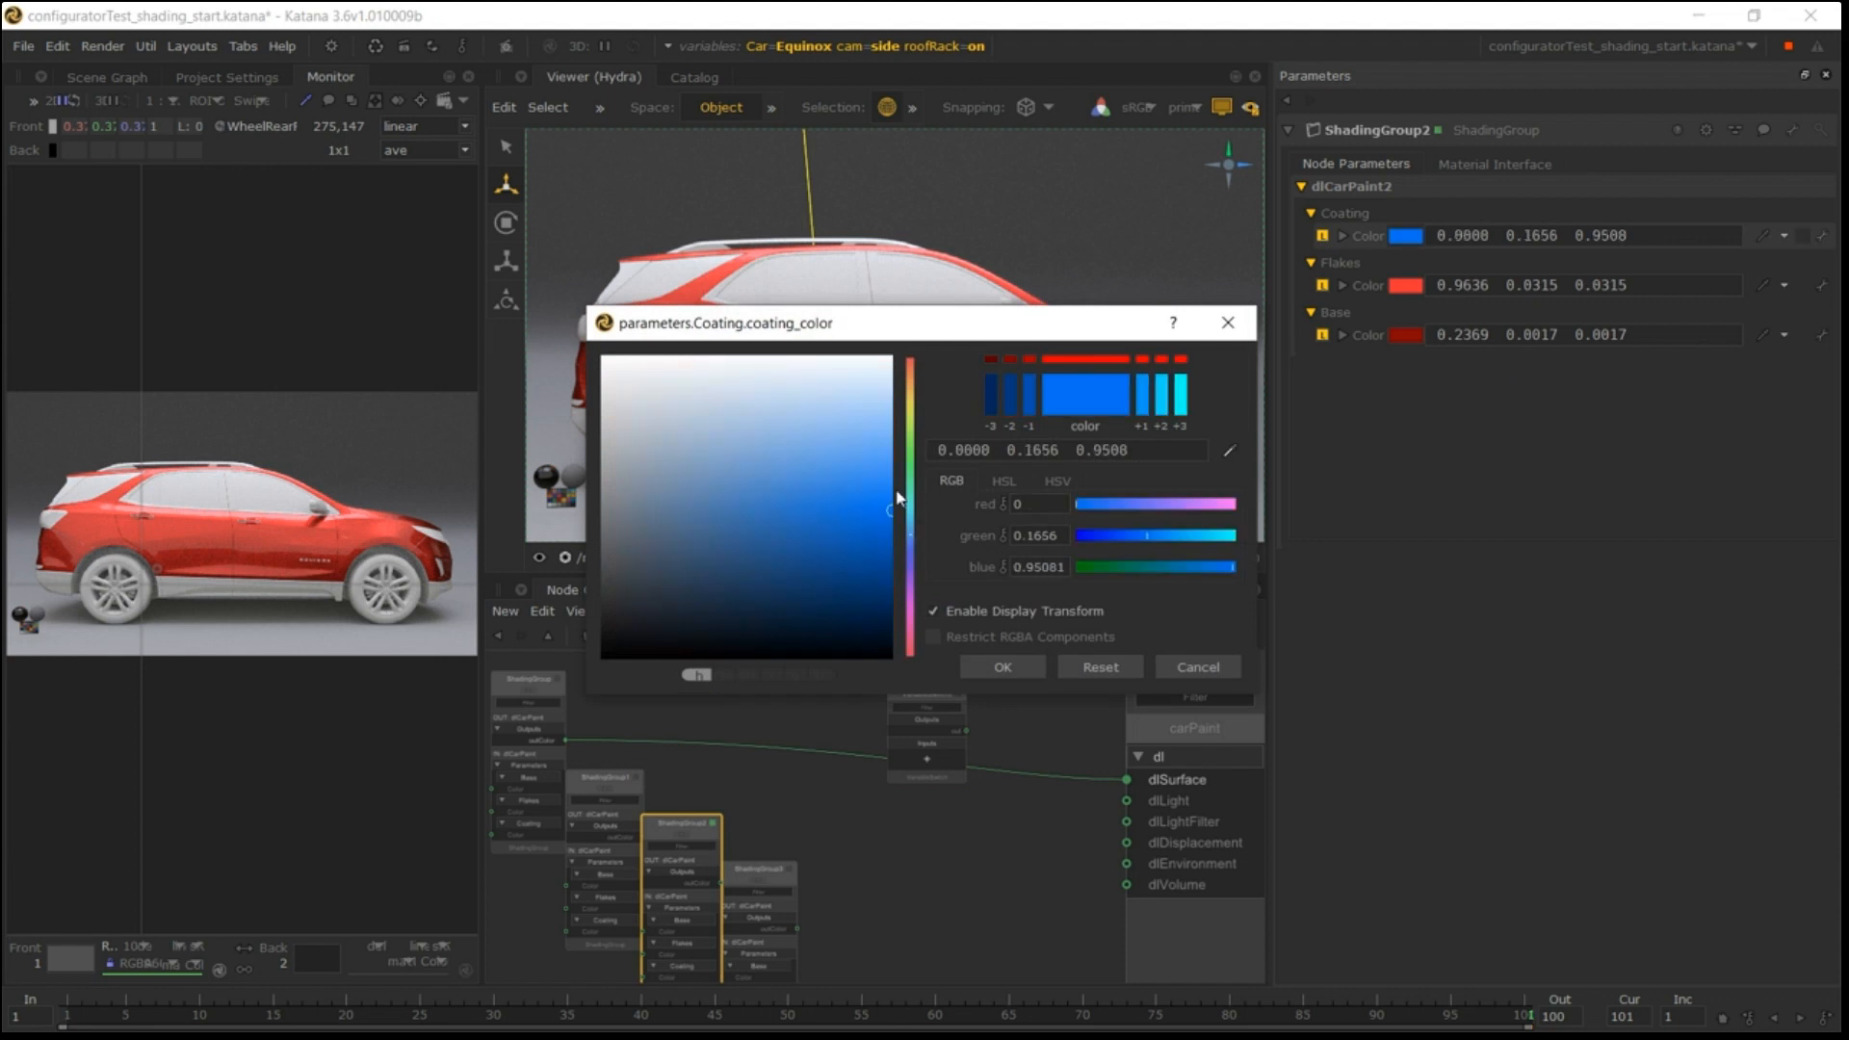
{"action": "left_click", "coordinate": [1003, 666]}
Set ShadingGroup2's Flakes color to dark blue (0.0017, 0.0365, 0.2613) and shift its Base color to the same blue hue.
{"action": "left_click", "coordinate": [1405, 286]}
{"action": "left_click", "coordinate": [869, 572]}
{"action": "left_click", "coordinate": [908, 541]}
{"action": "left_click", "coordinate": [1003, 667]}
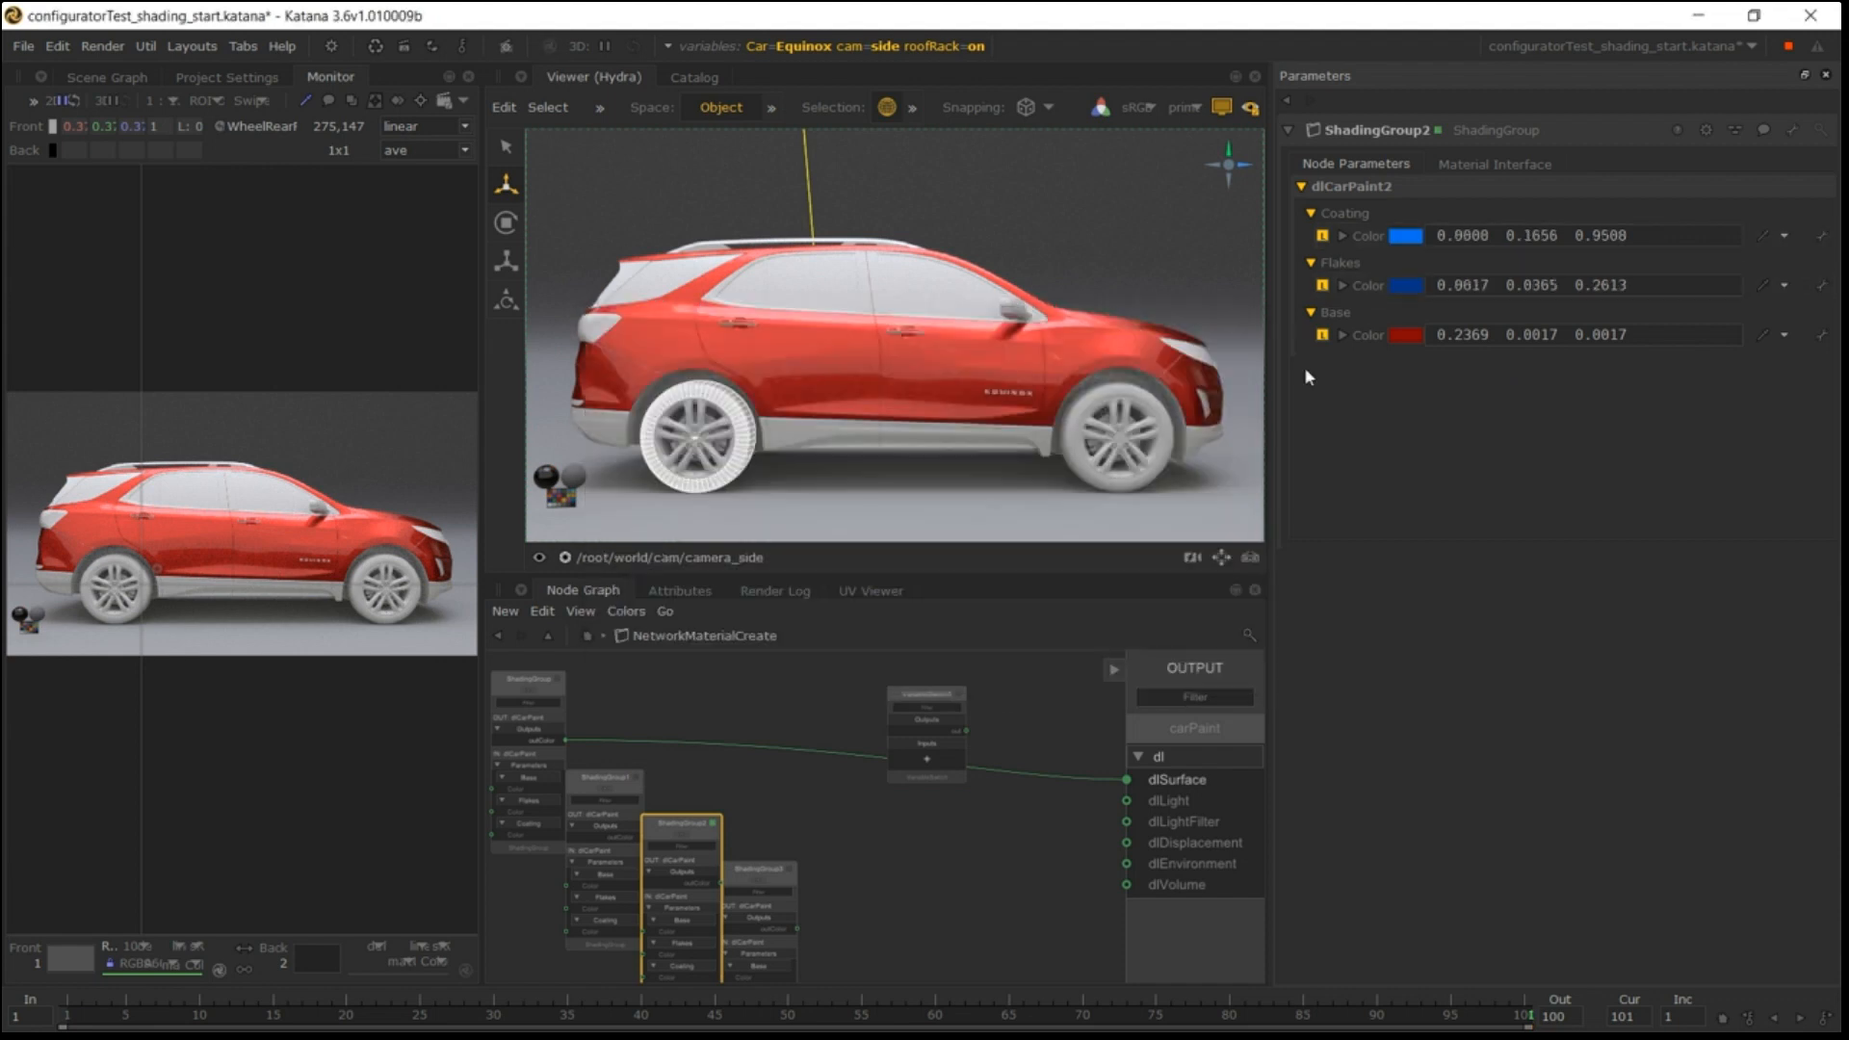
{"action": "left_click", "coordinate": [1404, 335]}
{"action": "left_click", "coordinate": [908, 541]}
{"action": "left_click", "coordinate": [1002, 666]}
Set ShadingGroup3's Coating color to near-black 0.0435, 0.0135, 0.0135 and its Flakes color to 0.0146, 0.0095, 0.0307.
{"action": "left_click", "coordinate": [789, 870]}
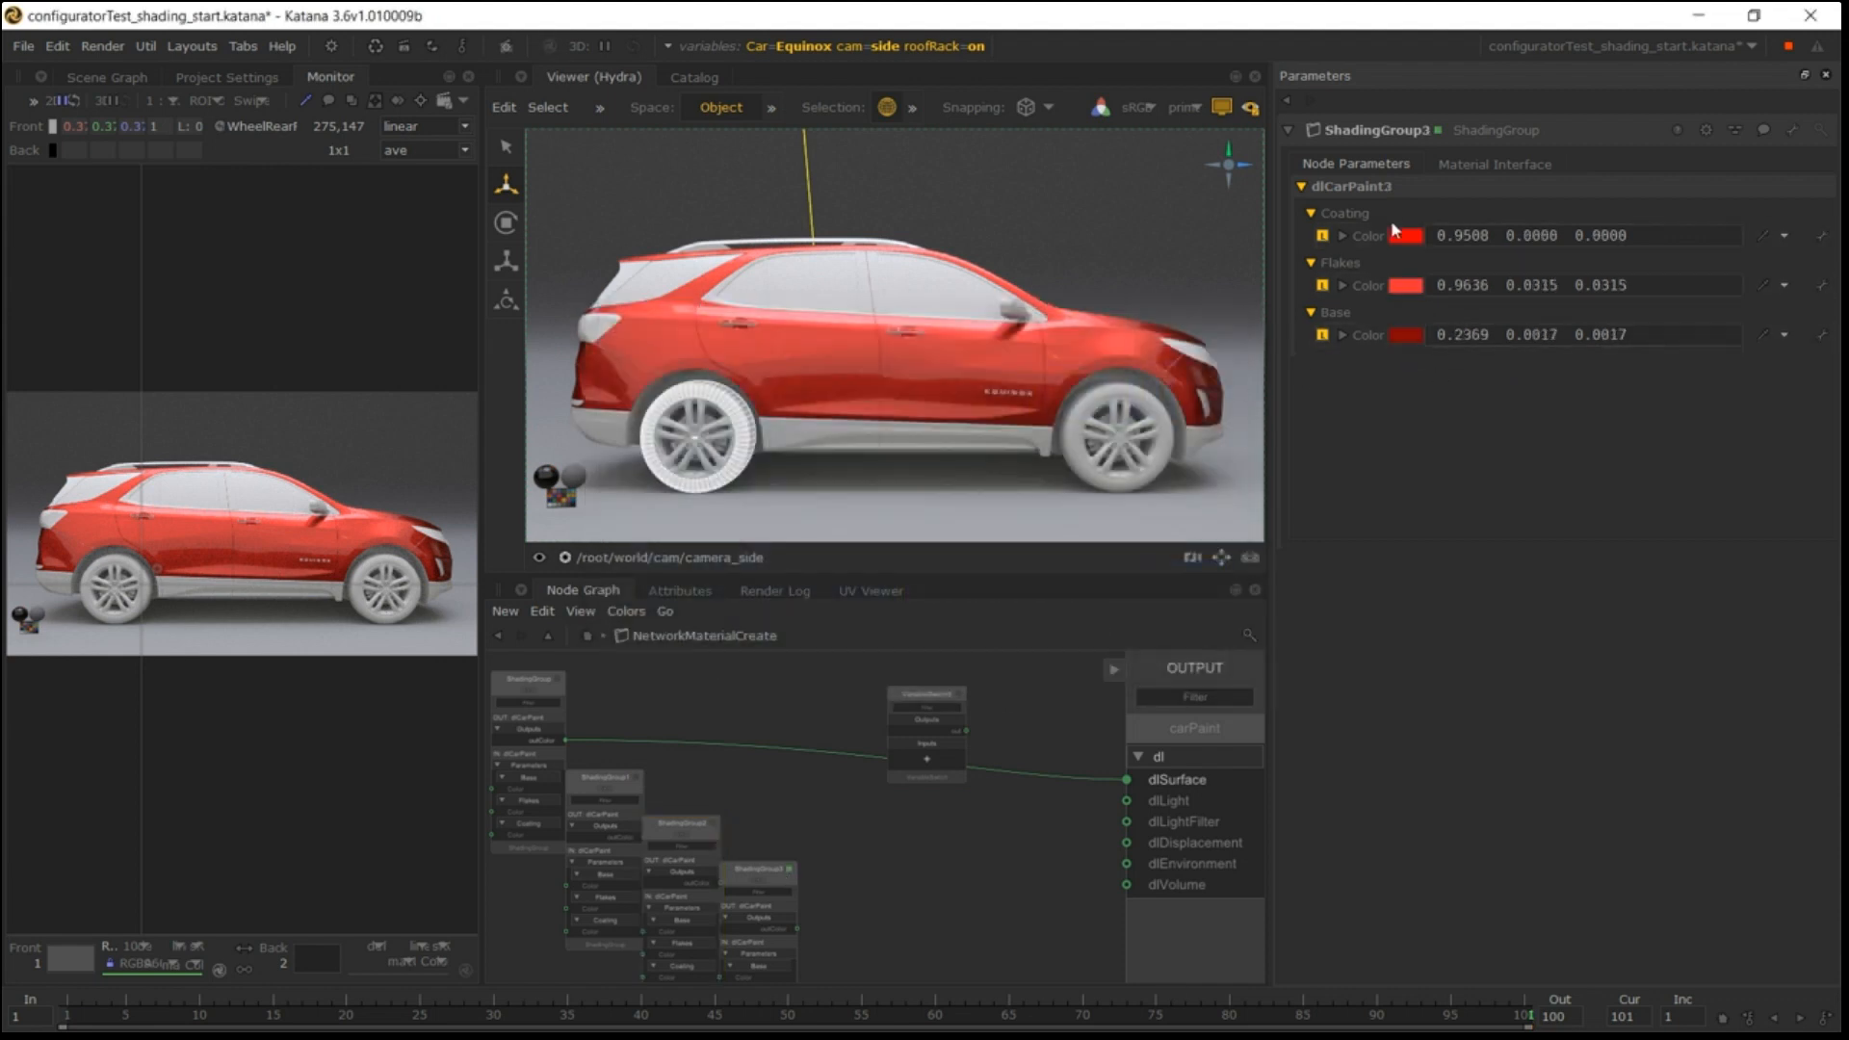
{"action": "left_click", "coordinate": [1400, 237]}
{"action": "left_click", "coordinate": [696, 607]}
{"action": "left_click", "coordinate": [1003, 667]}
{"action": "left_click", "coordinate": [1402, 287]}
{"action": "left_click", "coordinate": [909, 566]}
{"action": "left_click", "coordinate": [693, 617]}
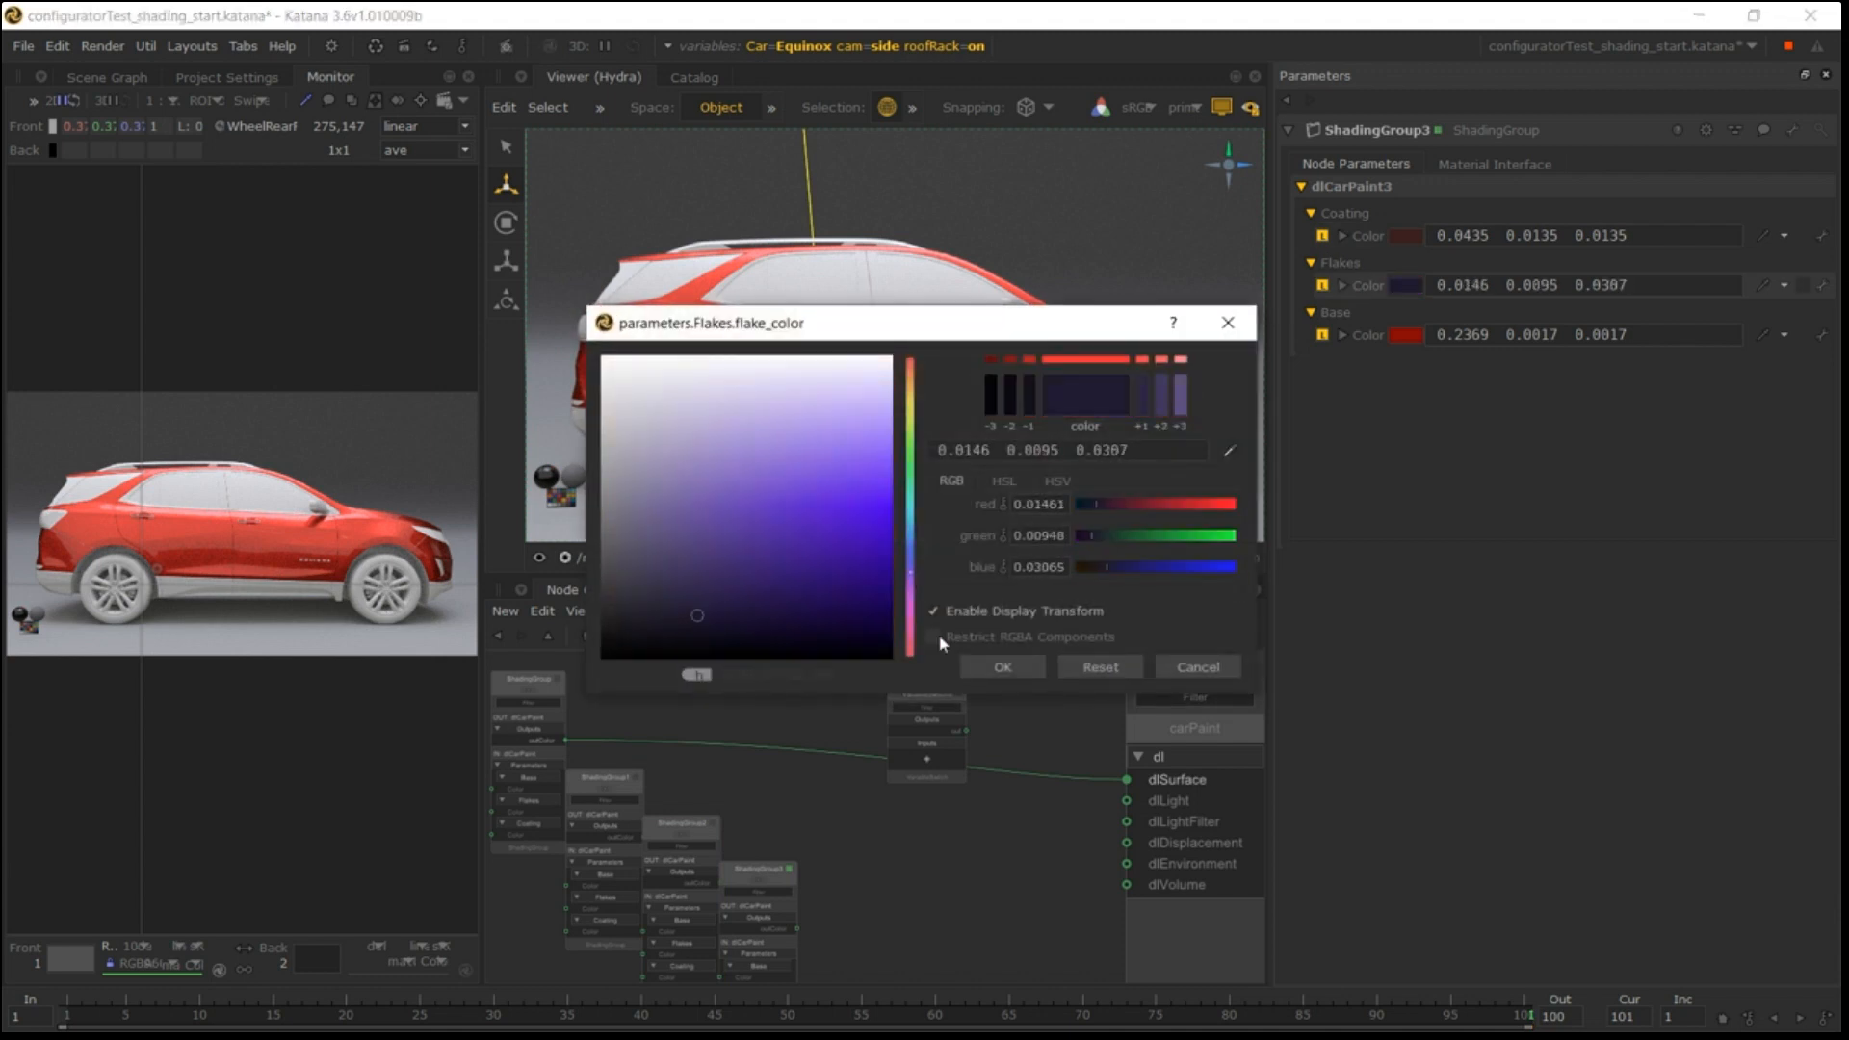
{"action": "left_click", "coordinate": [1002, 666]}
Set ShadingGroup3's Base color to a near-black green with values 0.0046, 0.0169, 0.0095.
{"action": "left_click", "coordinate": [1399, 336]}
{"action": "left_click", "coordinate": [909, 481]}
{"action": "left_click", "coordinate": [750, 621]}
{"action": "left_click_drag", "start_coordinate": [750, 621], "coordinate": [722, 632]}
{"action": "left_click", "coordinate": [986, 664]}
Shift ShadingGroup2 and ShadingGroup3 together slightly away from ShadingGroup1 to space out the nodes.
{"action": "middle_click_drag", "start_coordinate": [881, 857], "coordinate": [887, 805]}
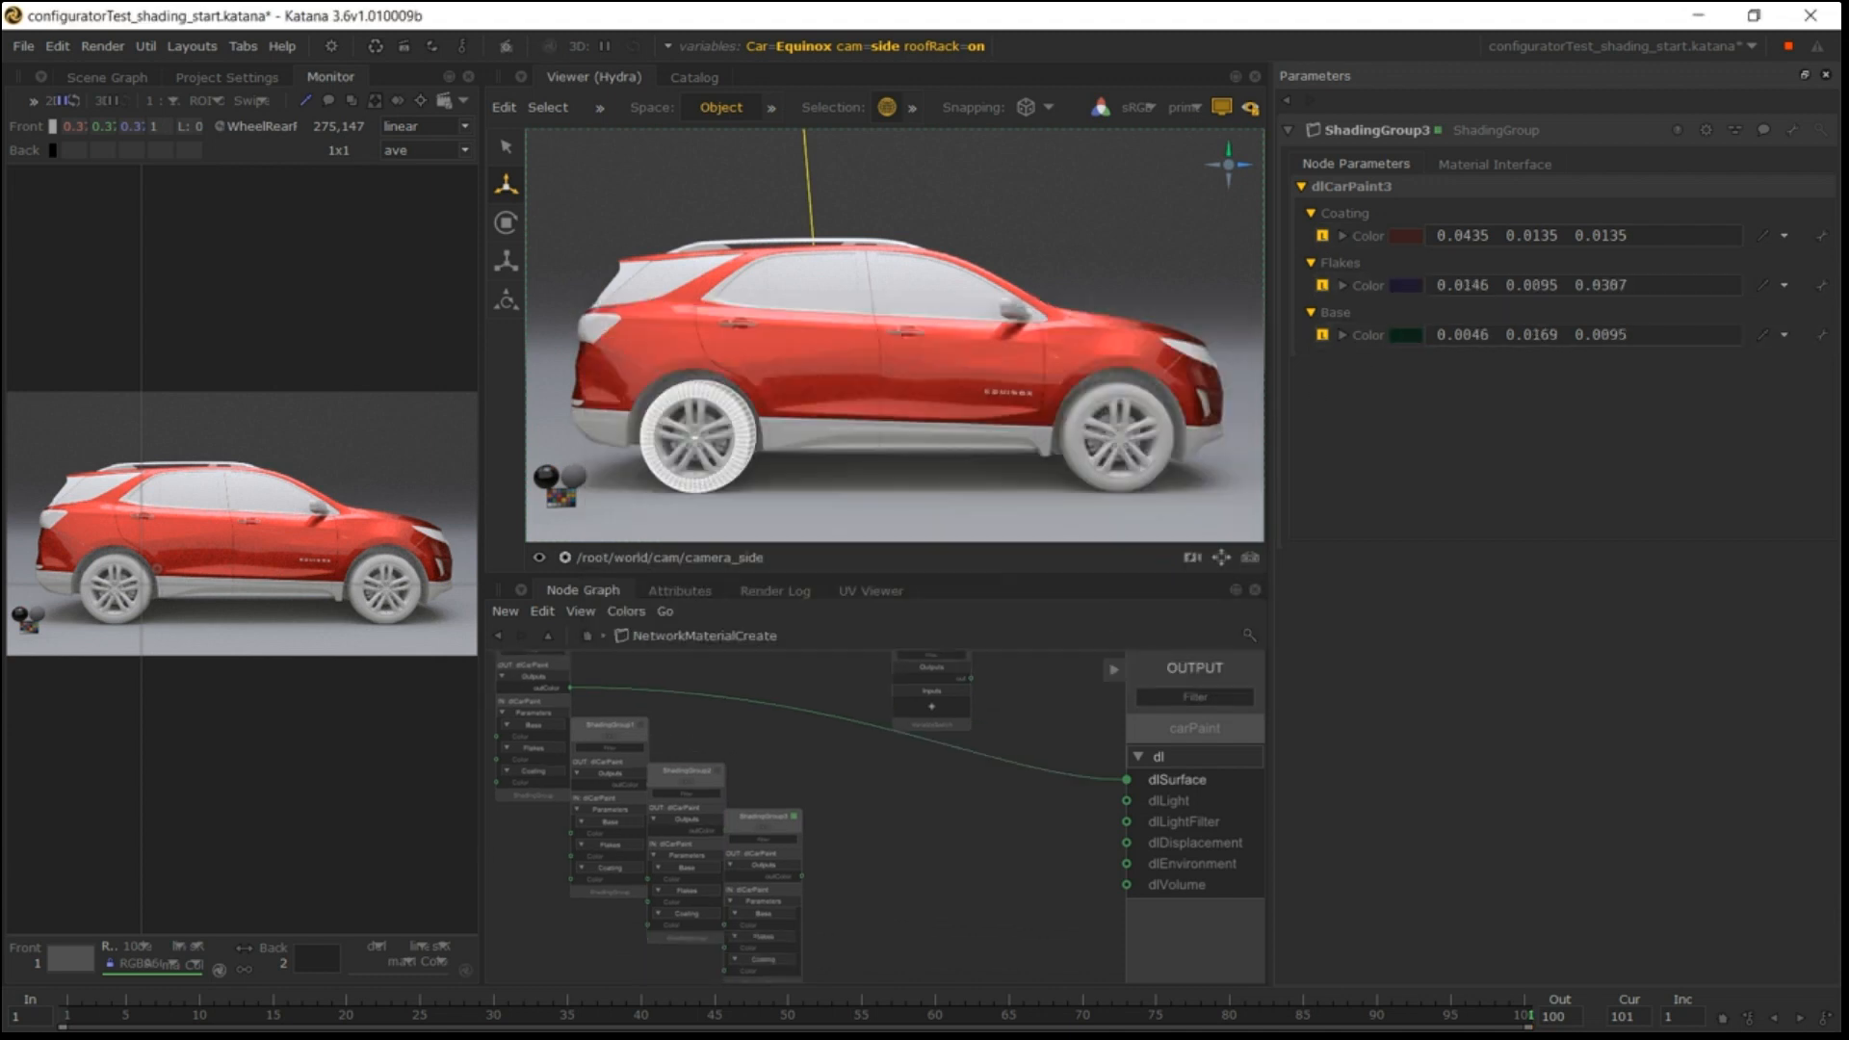
{"action": "left_click_drag", "start_coordinate": [847, 864], "coordinate": [700, 784]}
{"action": "left_click_drag", "start_coordinate": [705, 784], "coordinate": [721, 782]}
{"action": "left_click", "coordinate": [769, 765]}
{"action": "middle_click_drag", "start_coordinate": [674, 737], "coordinate": [673, 762]}
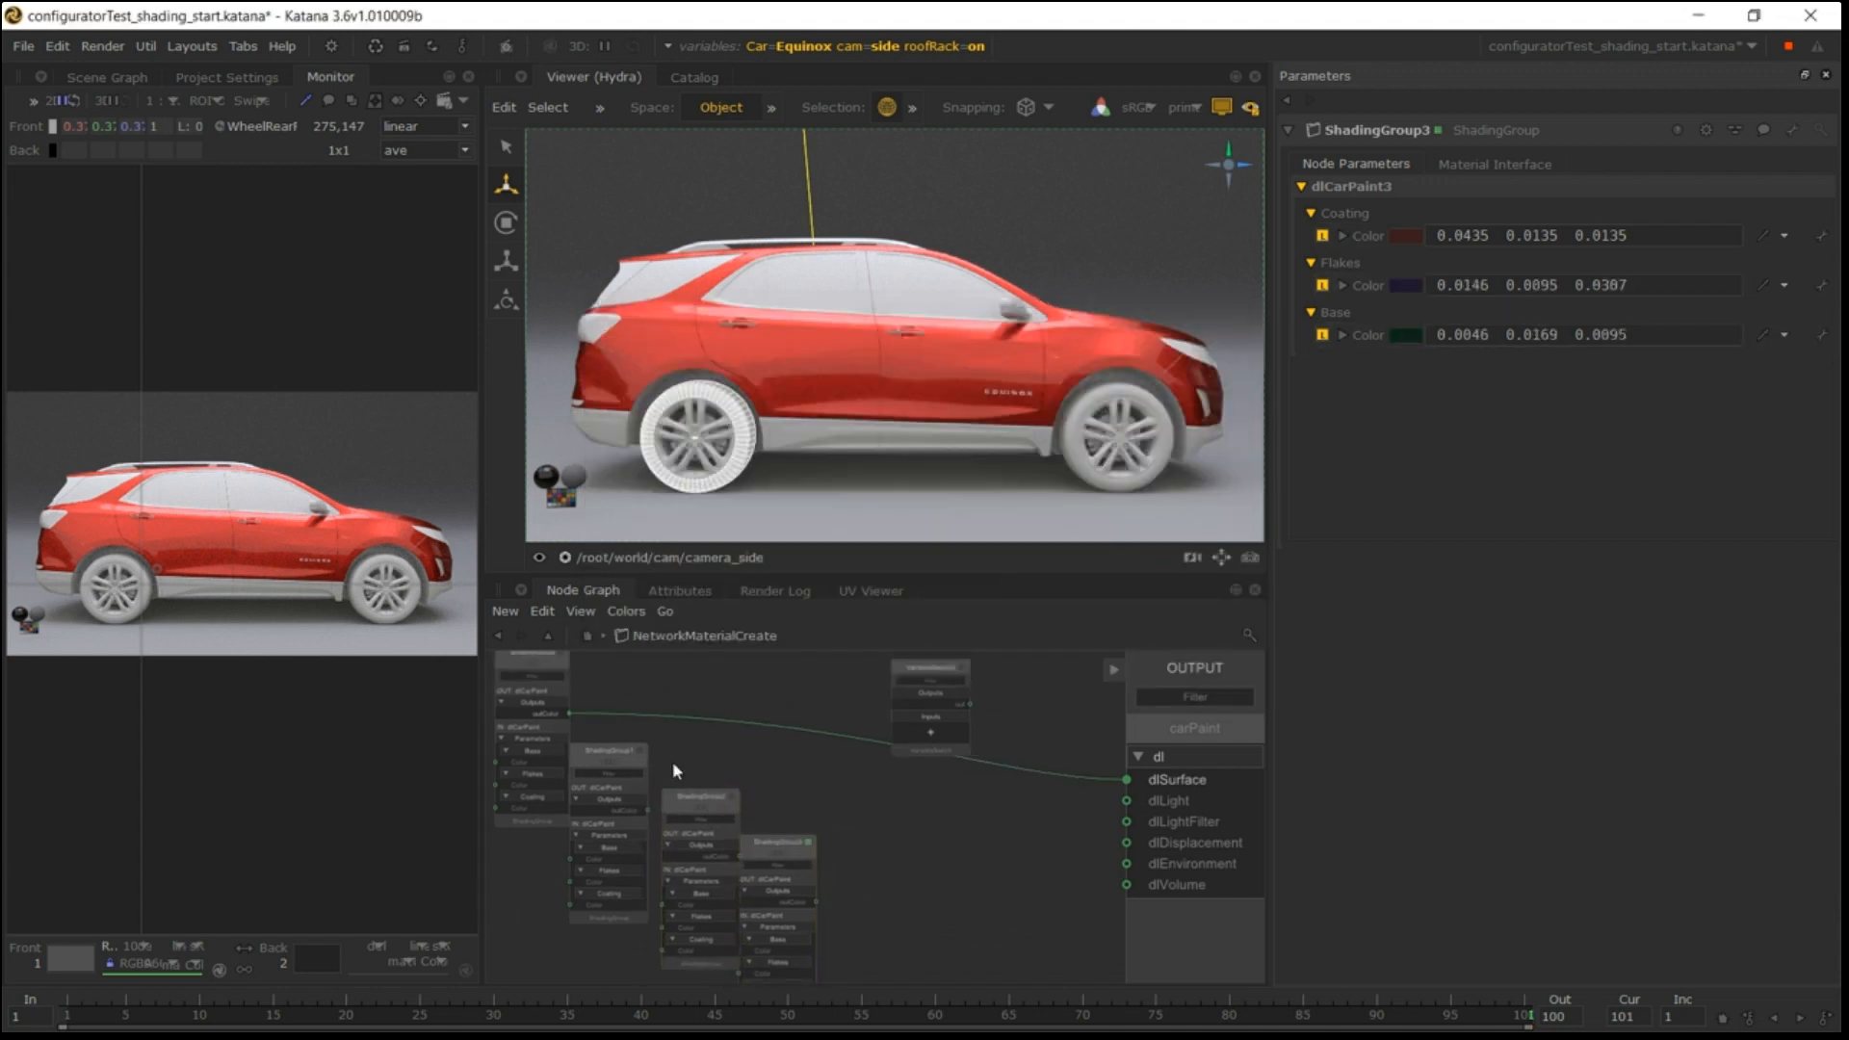
Connect the outColor of ShadingGroup, ShadingGroup1 and ShadingGroup2 to new inputs on the VariableSwitch.
{"action": "left_click_drag", "start_coordinate": [570, 714], "coordinate": [931, 731]}
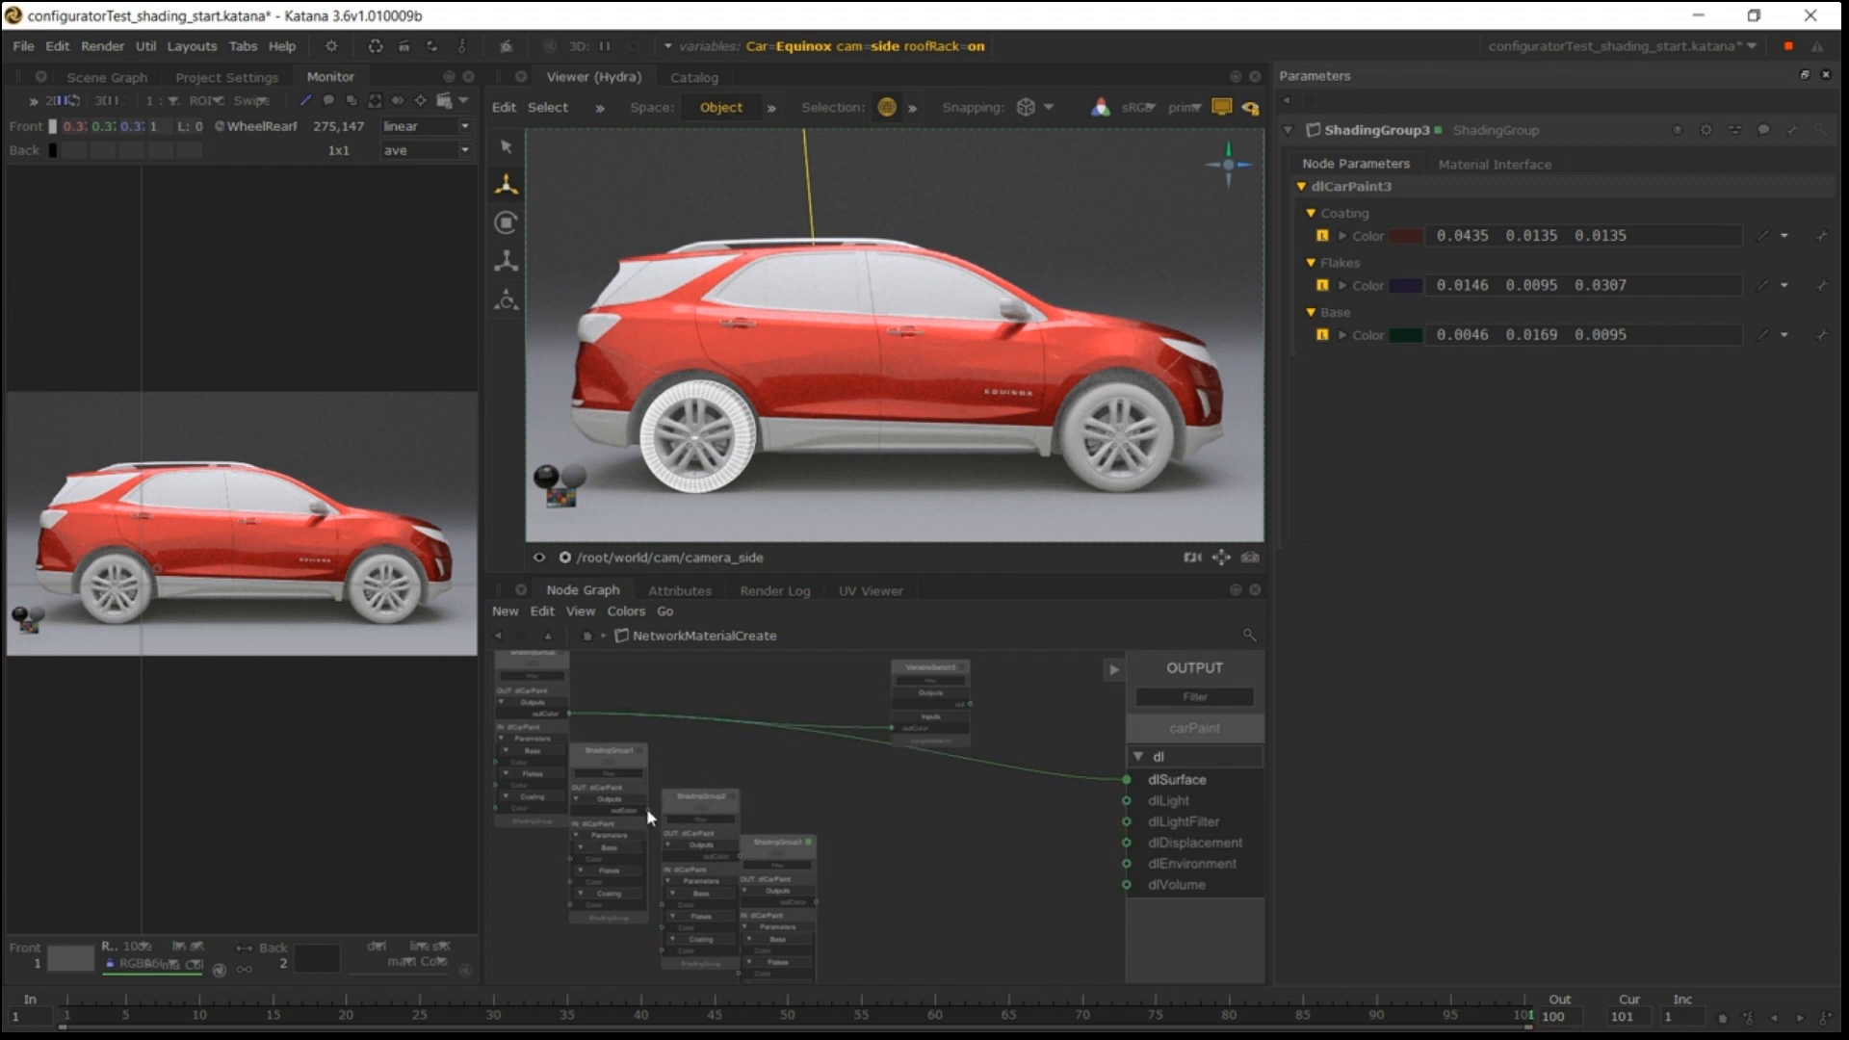
{"action": "left_click_drag", "start_coordinate": [648, 811], "coordinate": [918, 740]}
{"action": "left_click_drag", "start_coordinate": [739, 856], "coordinate": [921, 755]}
Connect ShadingGroup3's outColor to the VariableSwitch, and the switch's out to the material's dlSurface input.
{"action": "scroll", "coordinate": [920, 755], "scroll_direction": "down", "scroll_amount": 10}
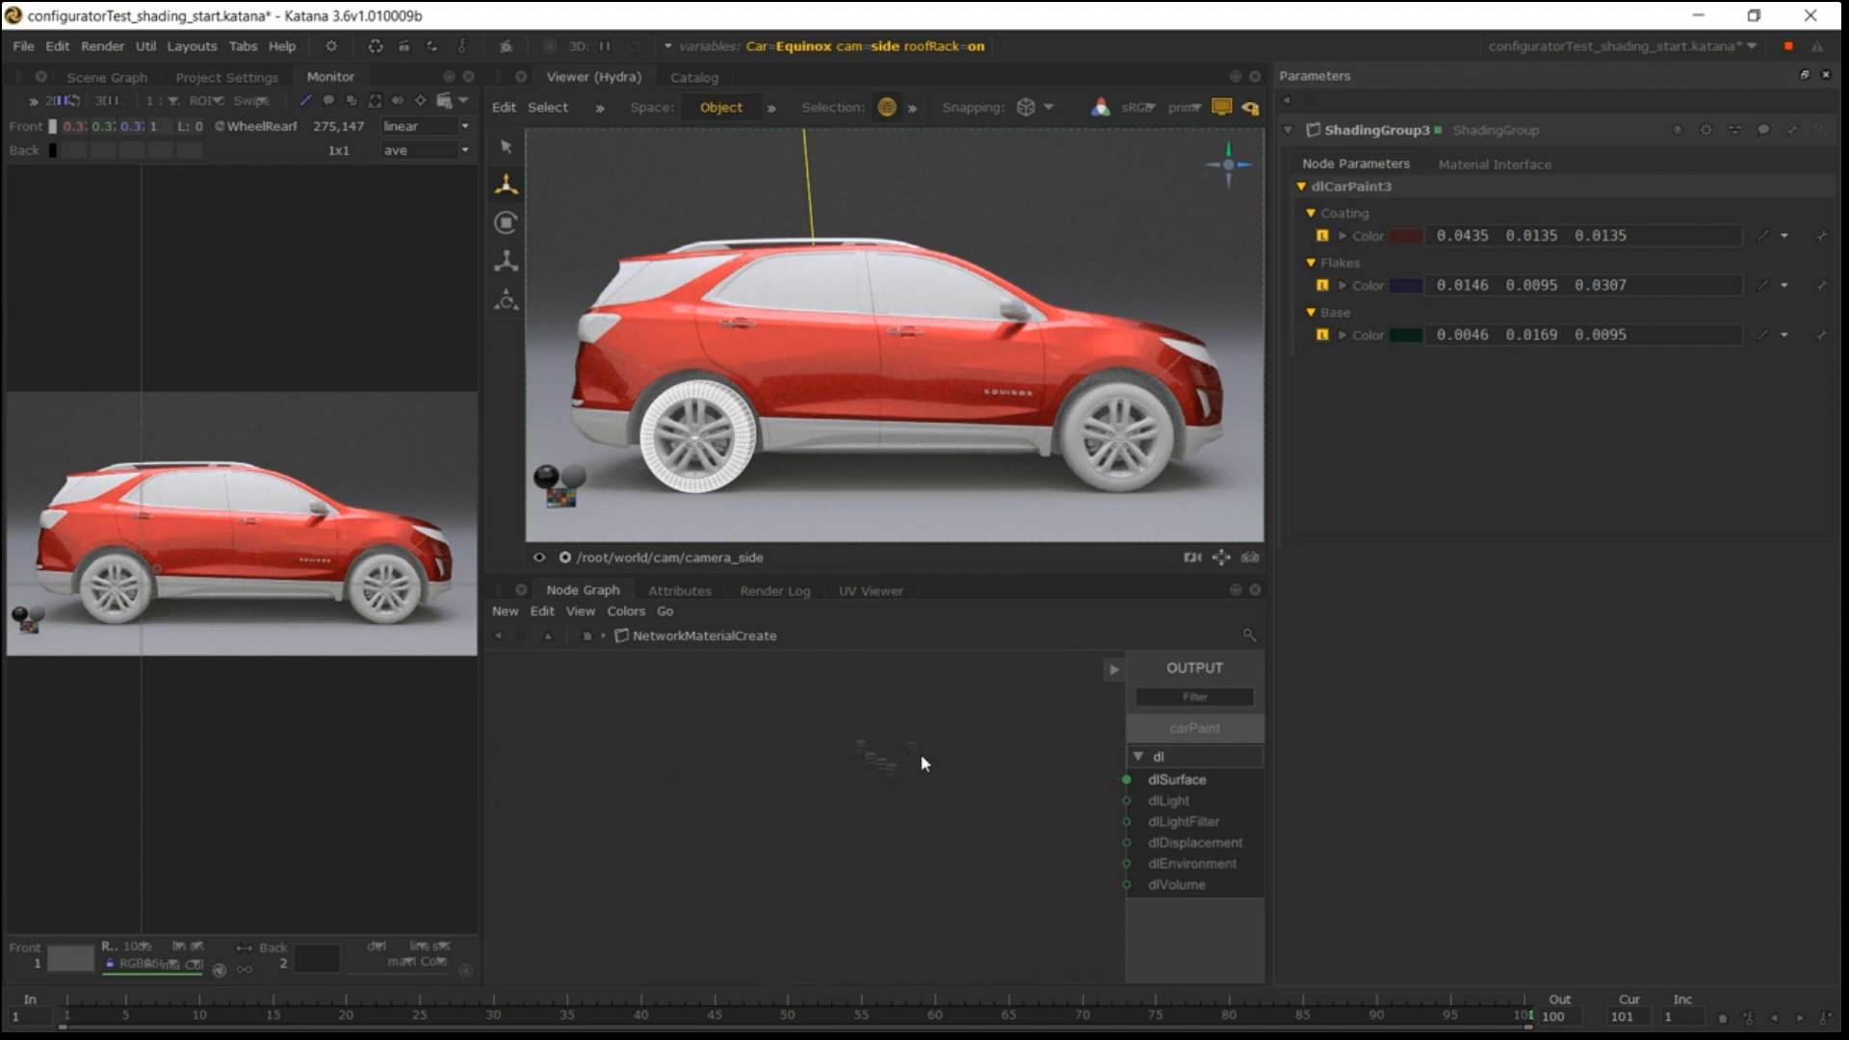
{"action": "scroll", "coordinate": [927, 753], "scroll_direction": "up", "scroll_amount": 8}
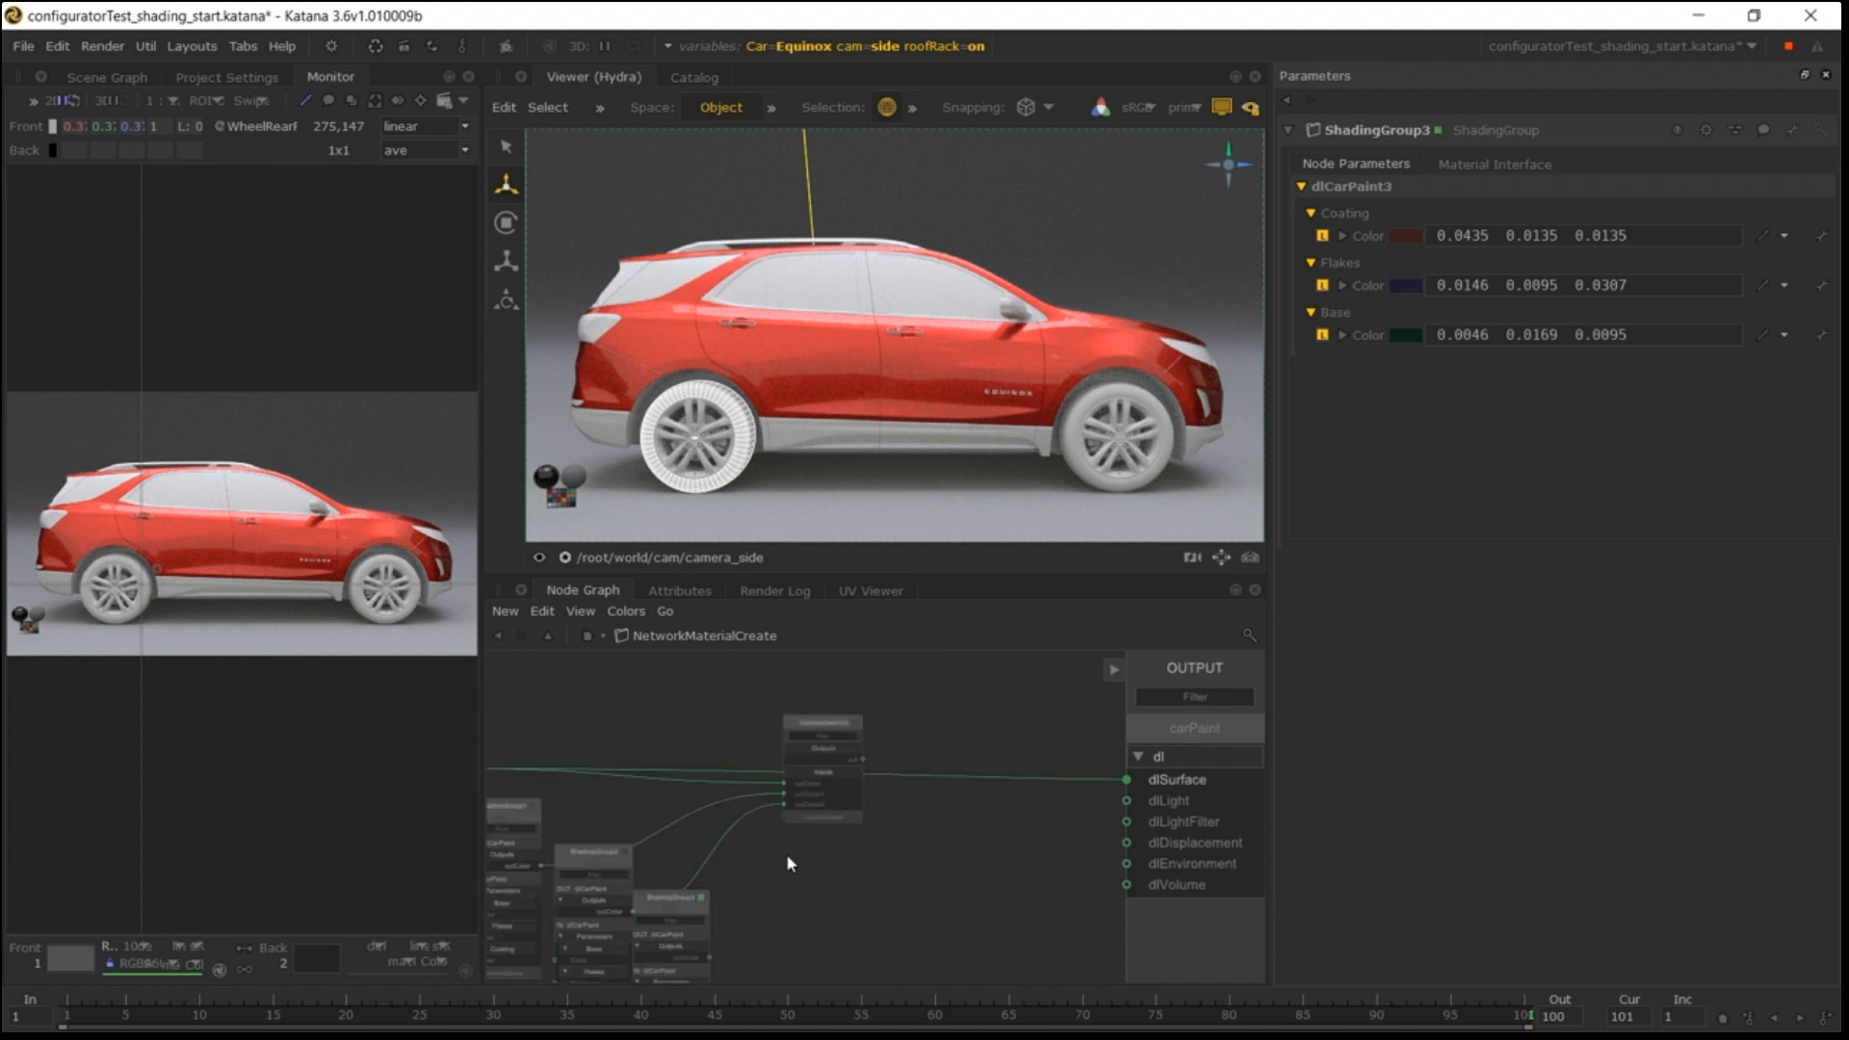
{"action": "scroll", "coordinate": [776, 870], "scroll_direction": "down", "scroll_amount": 3}
{"action": "middle_click_drag", "start_coordinate": [715, 953], "coordinate": [835, 864]}
{"action": "scroll", "coordinate": [874, 808], "scroll_direction": "up", "scroll_amount": 3}
{"action": "left_click", "coordinate": [878, 800]}
{"action": "middle_click_drag", "start_coordinate": [917, 738], "coordinate": [787, 862]}
{"action": "scroll", "coordinate": [899, 734], "scroll_direction": "up", "scroll_amount": 3}
{"action": "left_click", "coordinate": [908, 729]}
{"action": "scroll", "coordinate": [905, 816], "scroll_direction": "down", "scroll_amount": 3}
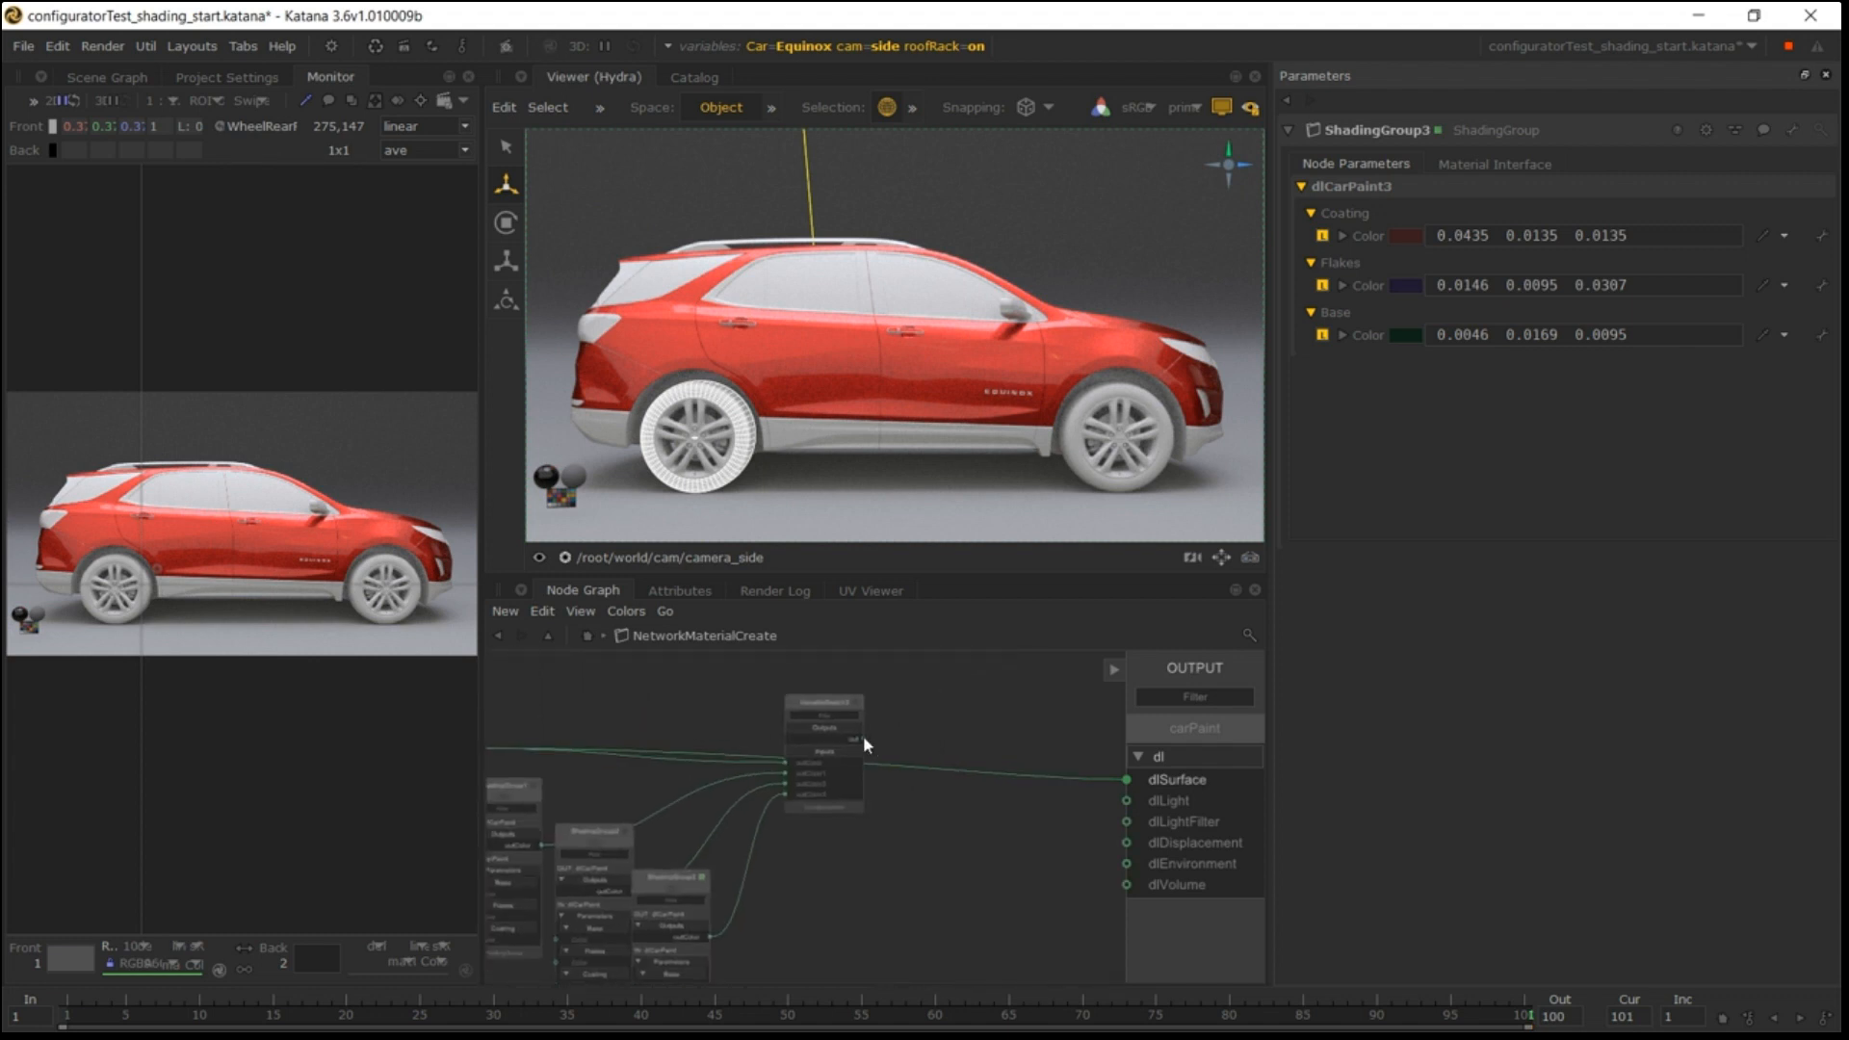
{"action": "left_click_drag", "start_coordinate": [863, 736], "coordinate": [1129, 776]}
Set the variableName of VariableSwitch3 to carPaint.
{"action": "left_click", "coordinate": [852, 707]}
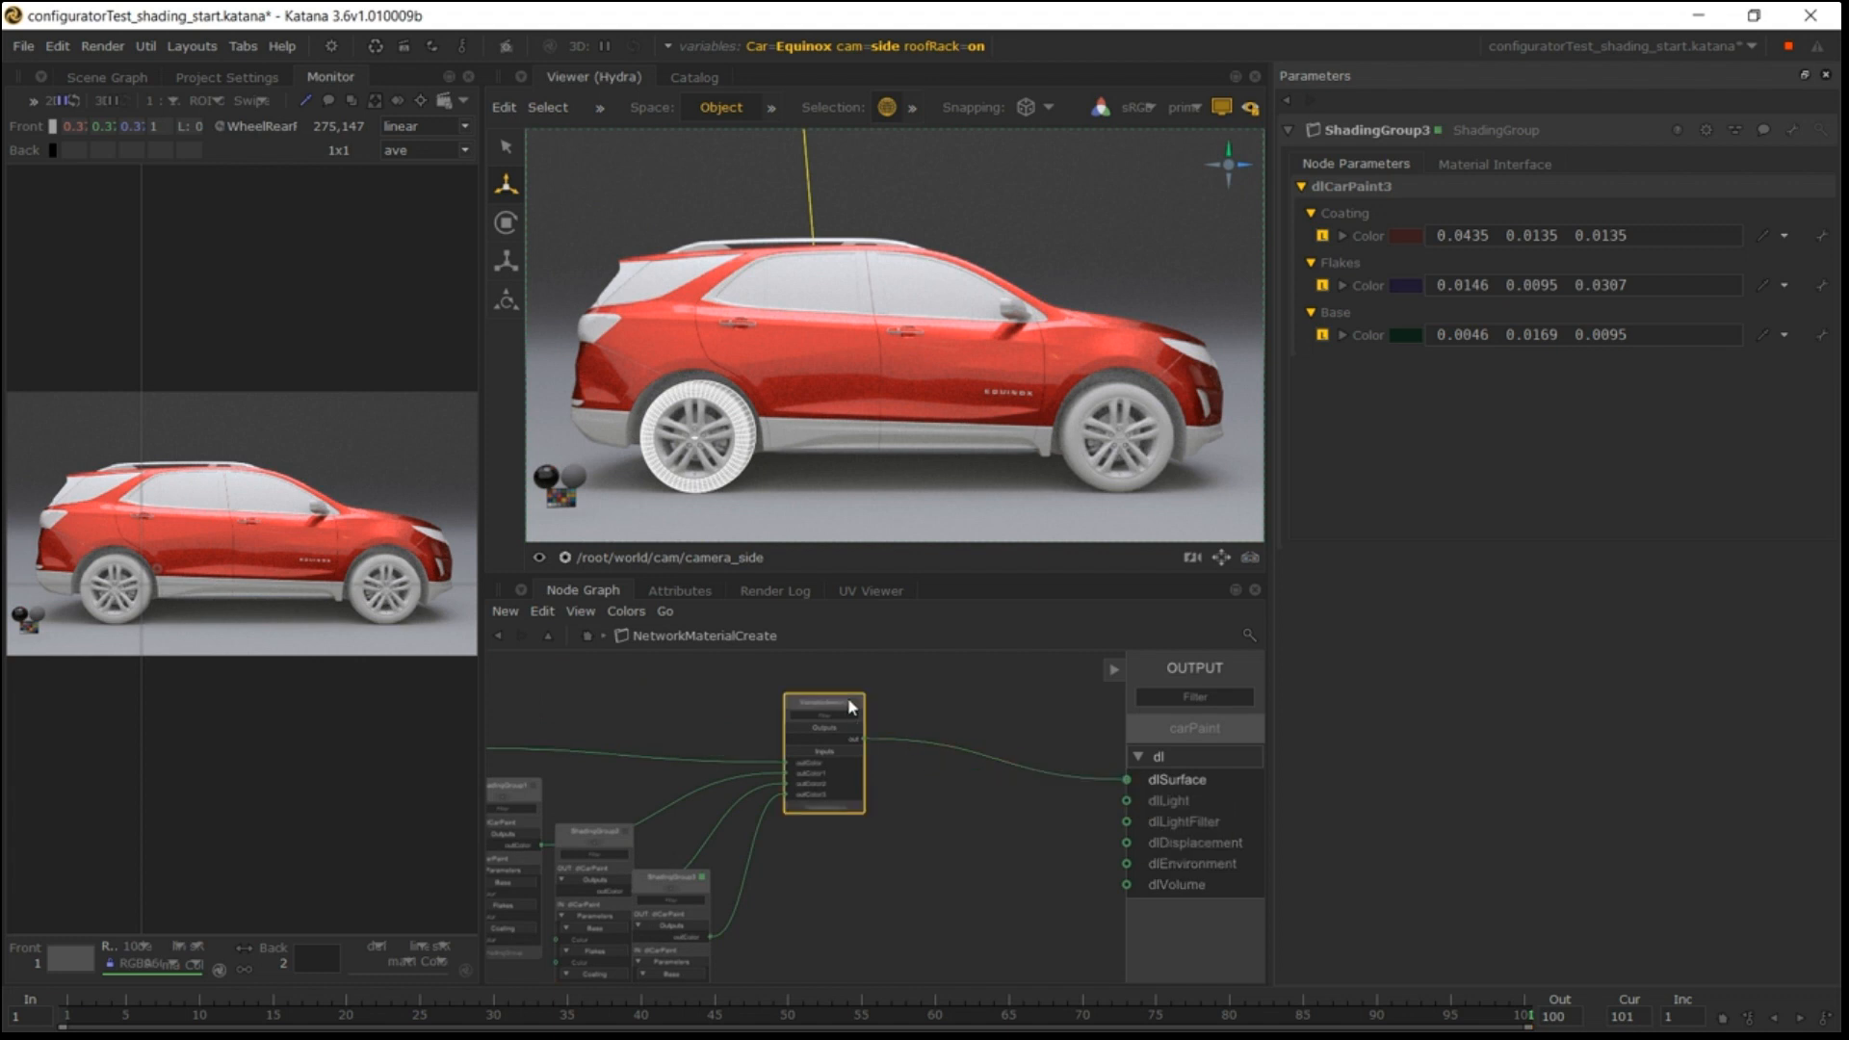
{"action": "left_click", "coordinate": [853, 704]}
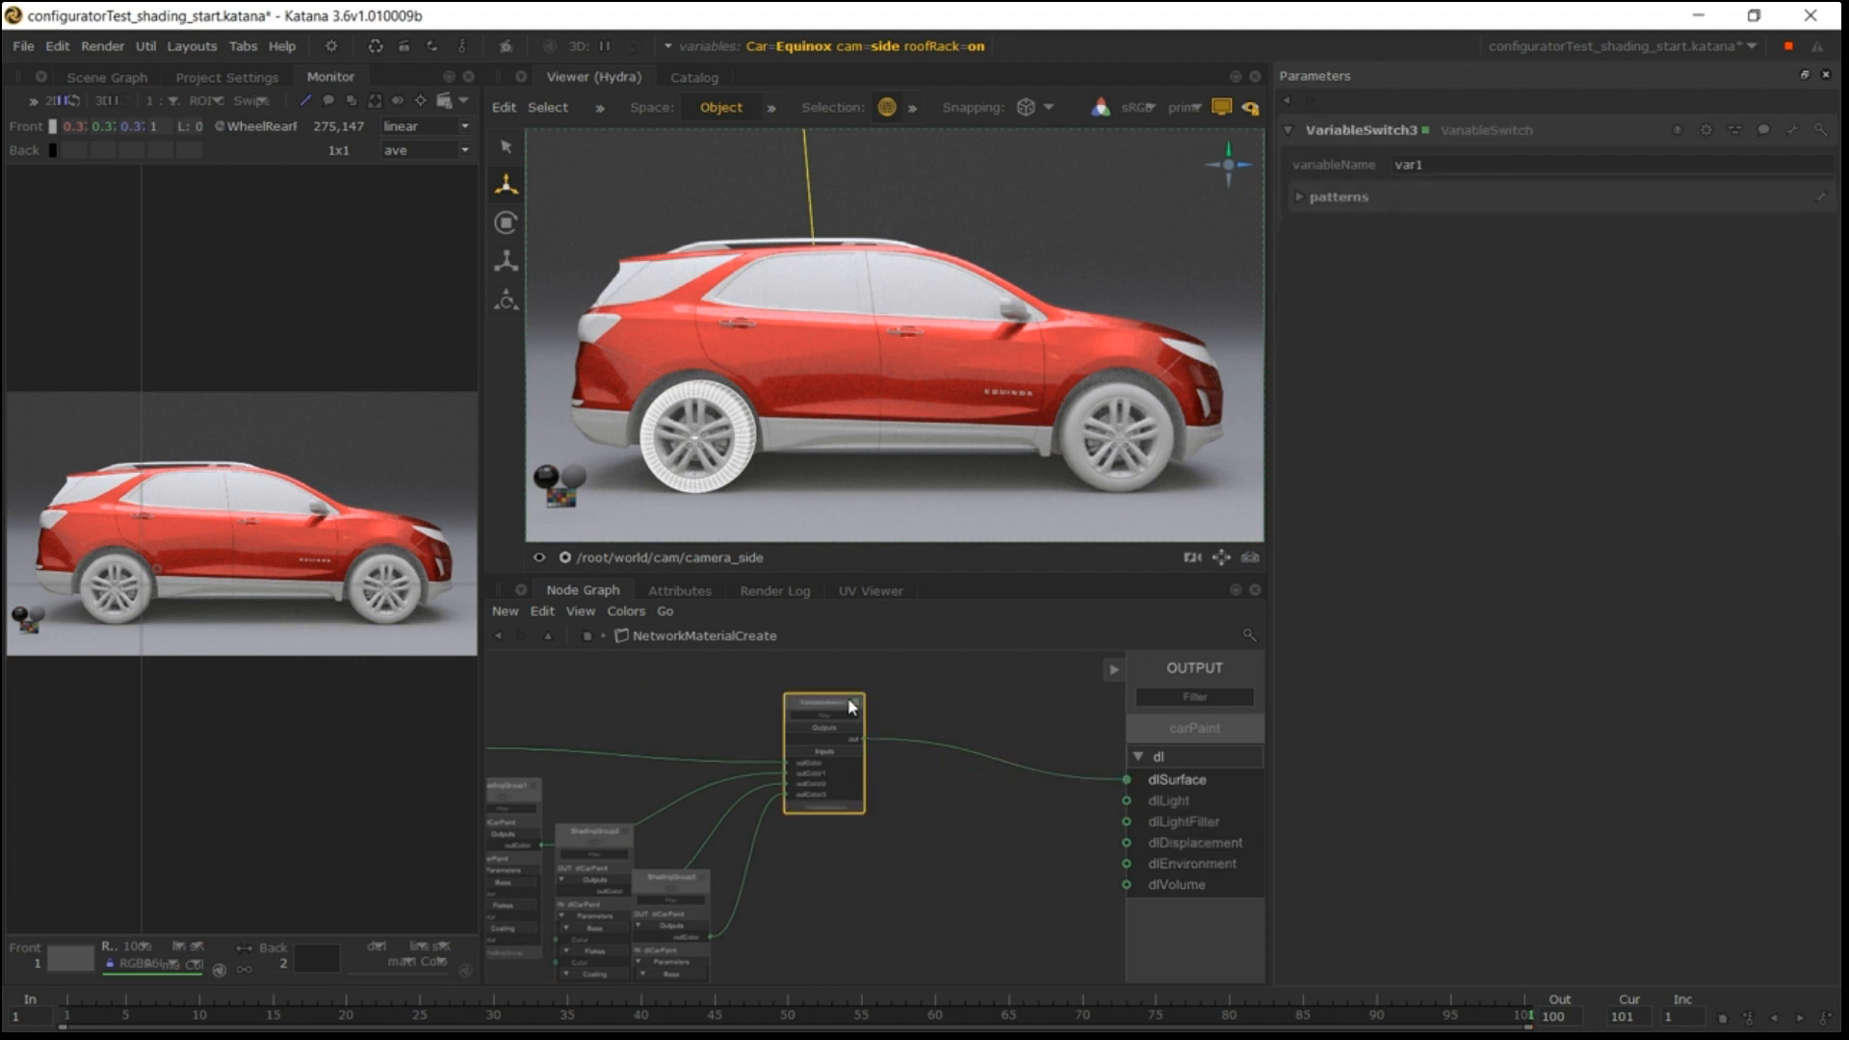
{"action": "double_click", "coordinate": [1435, 164]}
{"action": "type", "text": "carPaint"}
Set the VariableSwitch patterns to red, yellow, blue and black for outColor, outColor1, outColor2 and outColor3.
{"action": "left_click", "coordinate": [1358, 196]}
{"action": "double_click", "coordinate": [1464, 230]}
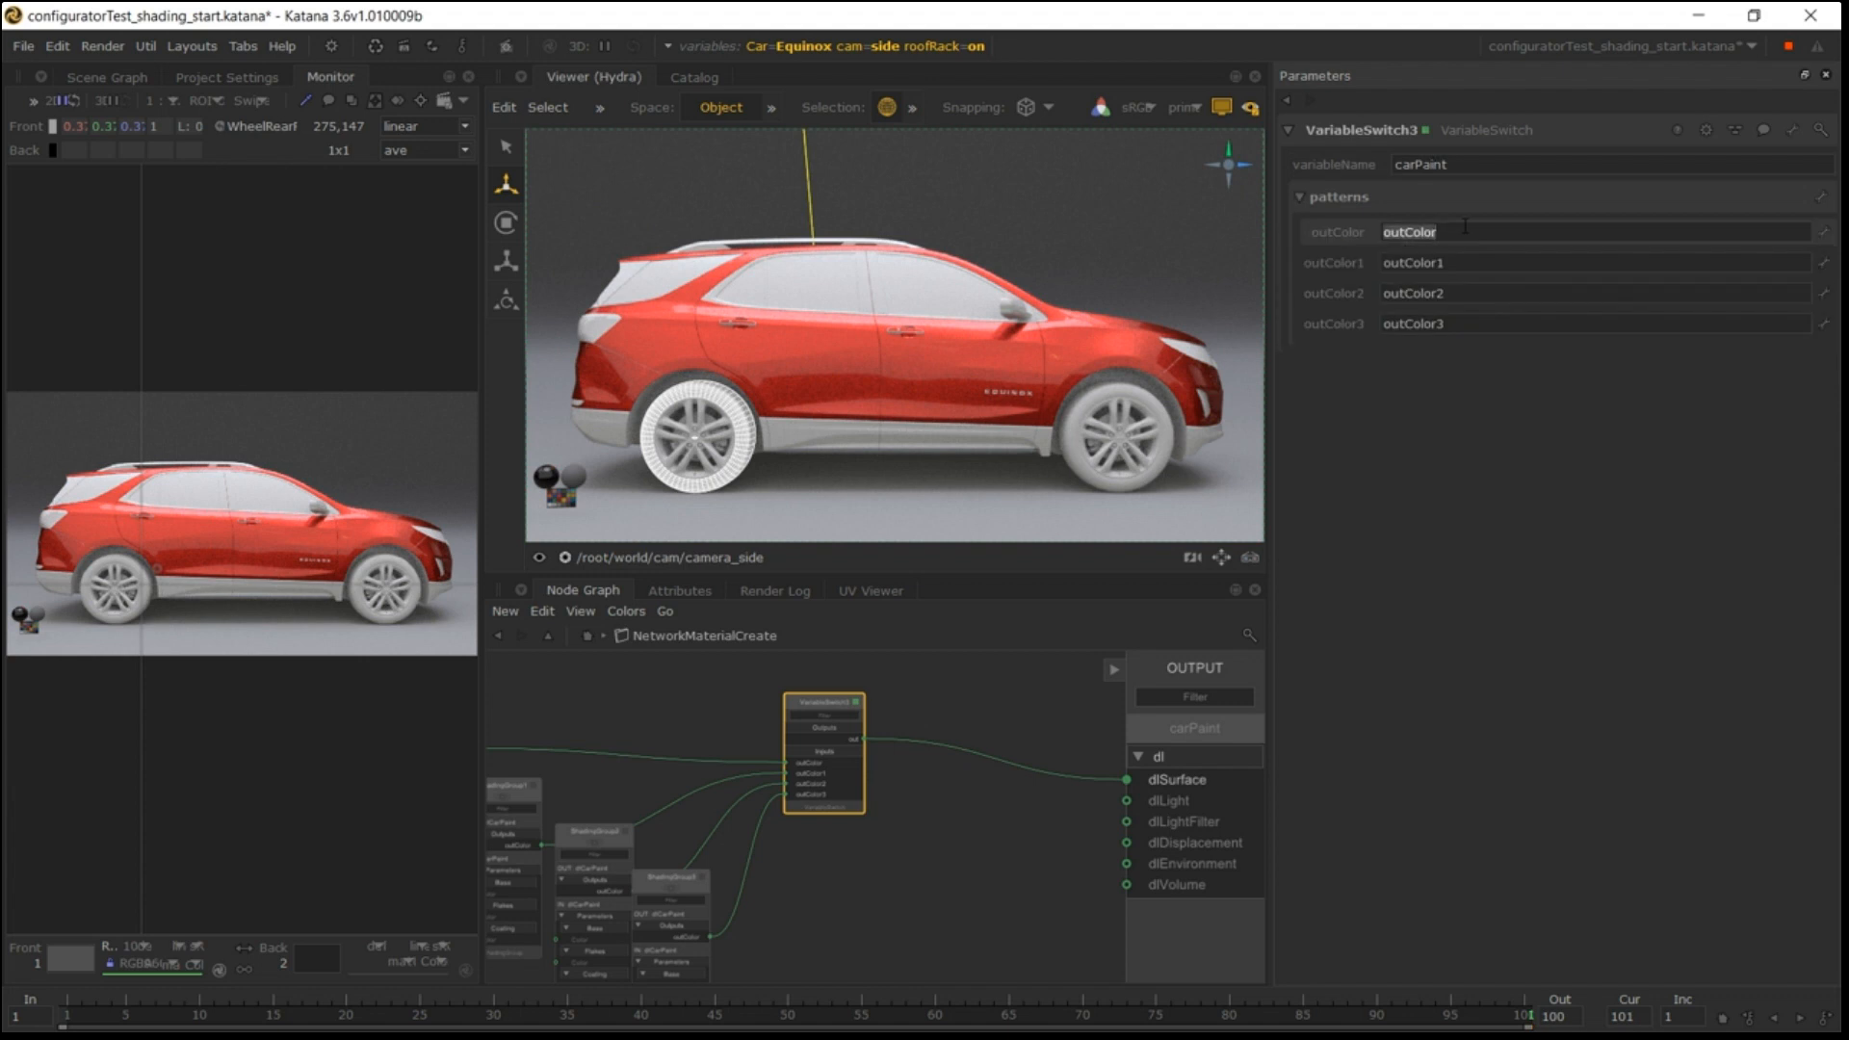
{"action": "type", "text": "red"}
{"action": "key", "text": "Return"}
{"action": "double_click", "coordinate": [1458, 263]}
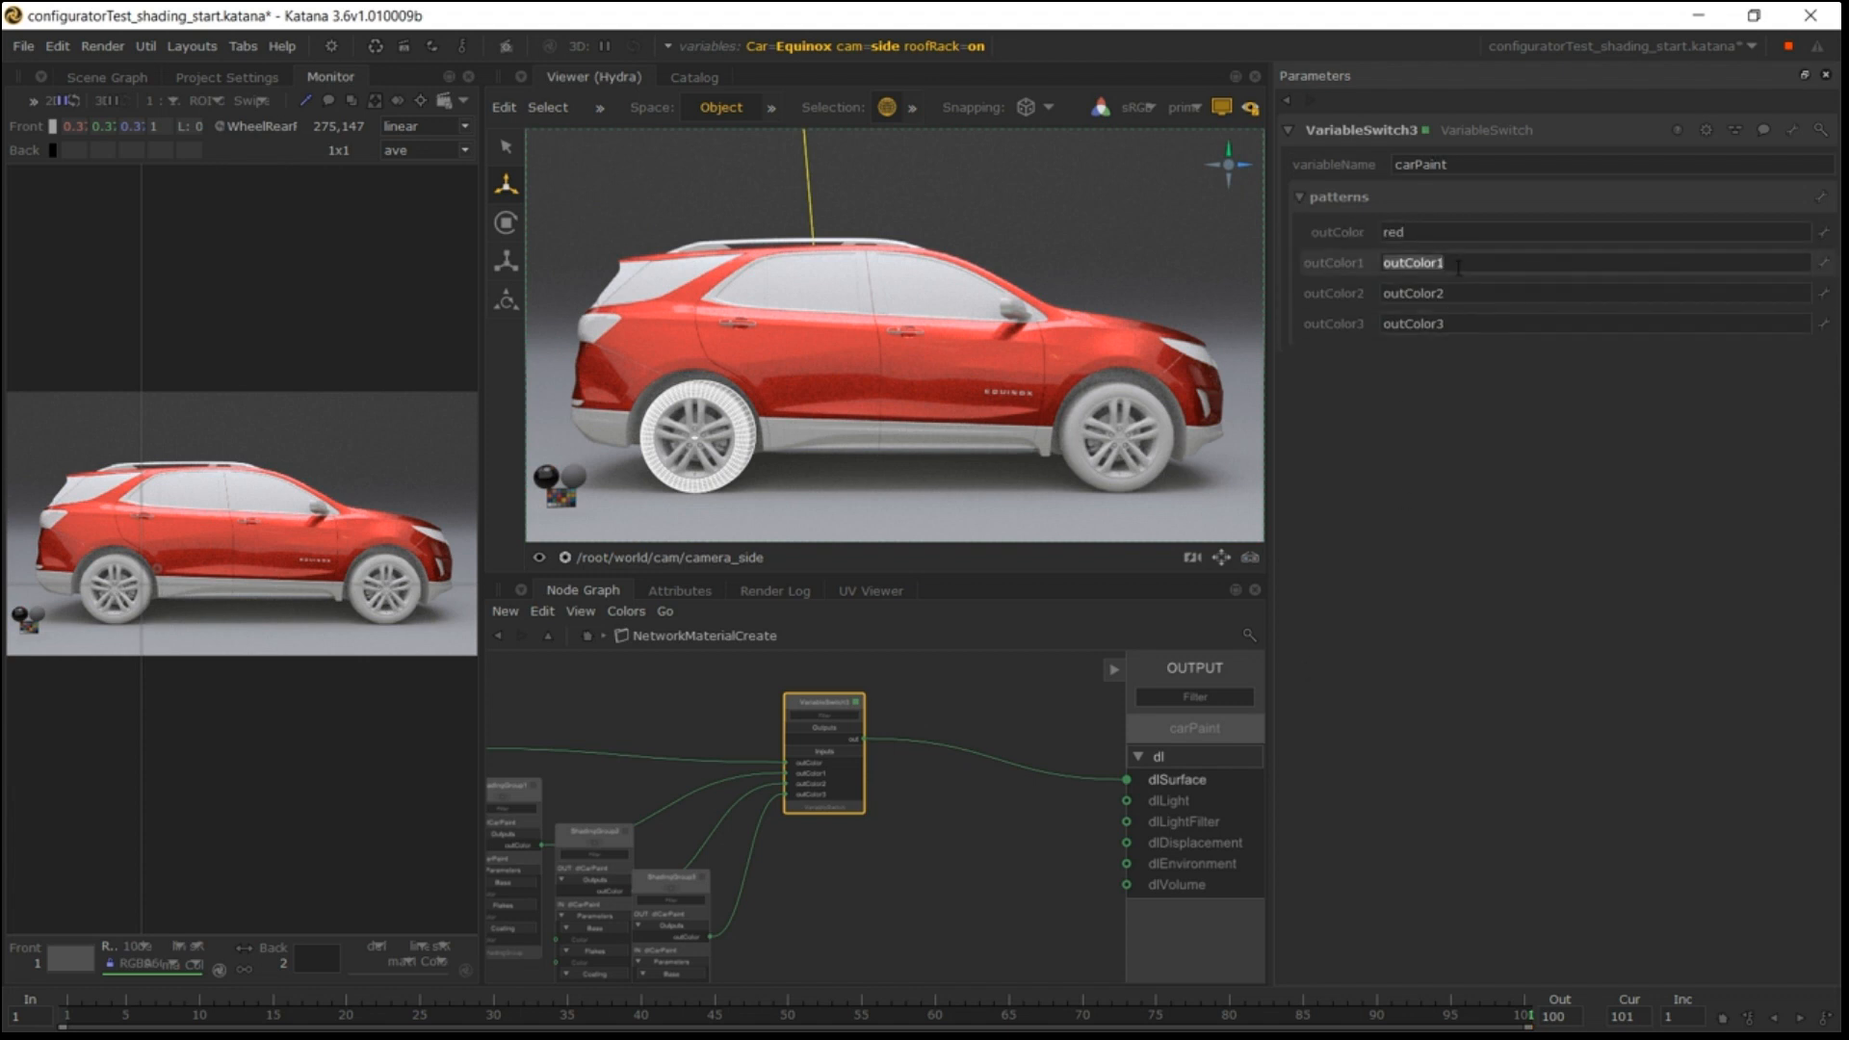
{"action": "type", "text": "yellow"}
{"action": "key", "text": "Return"}
{"action": "double_click", "coordinate": [1473, 295]}
{"action": "type", "text": "bl"}
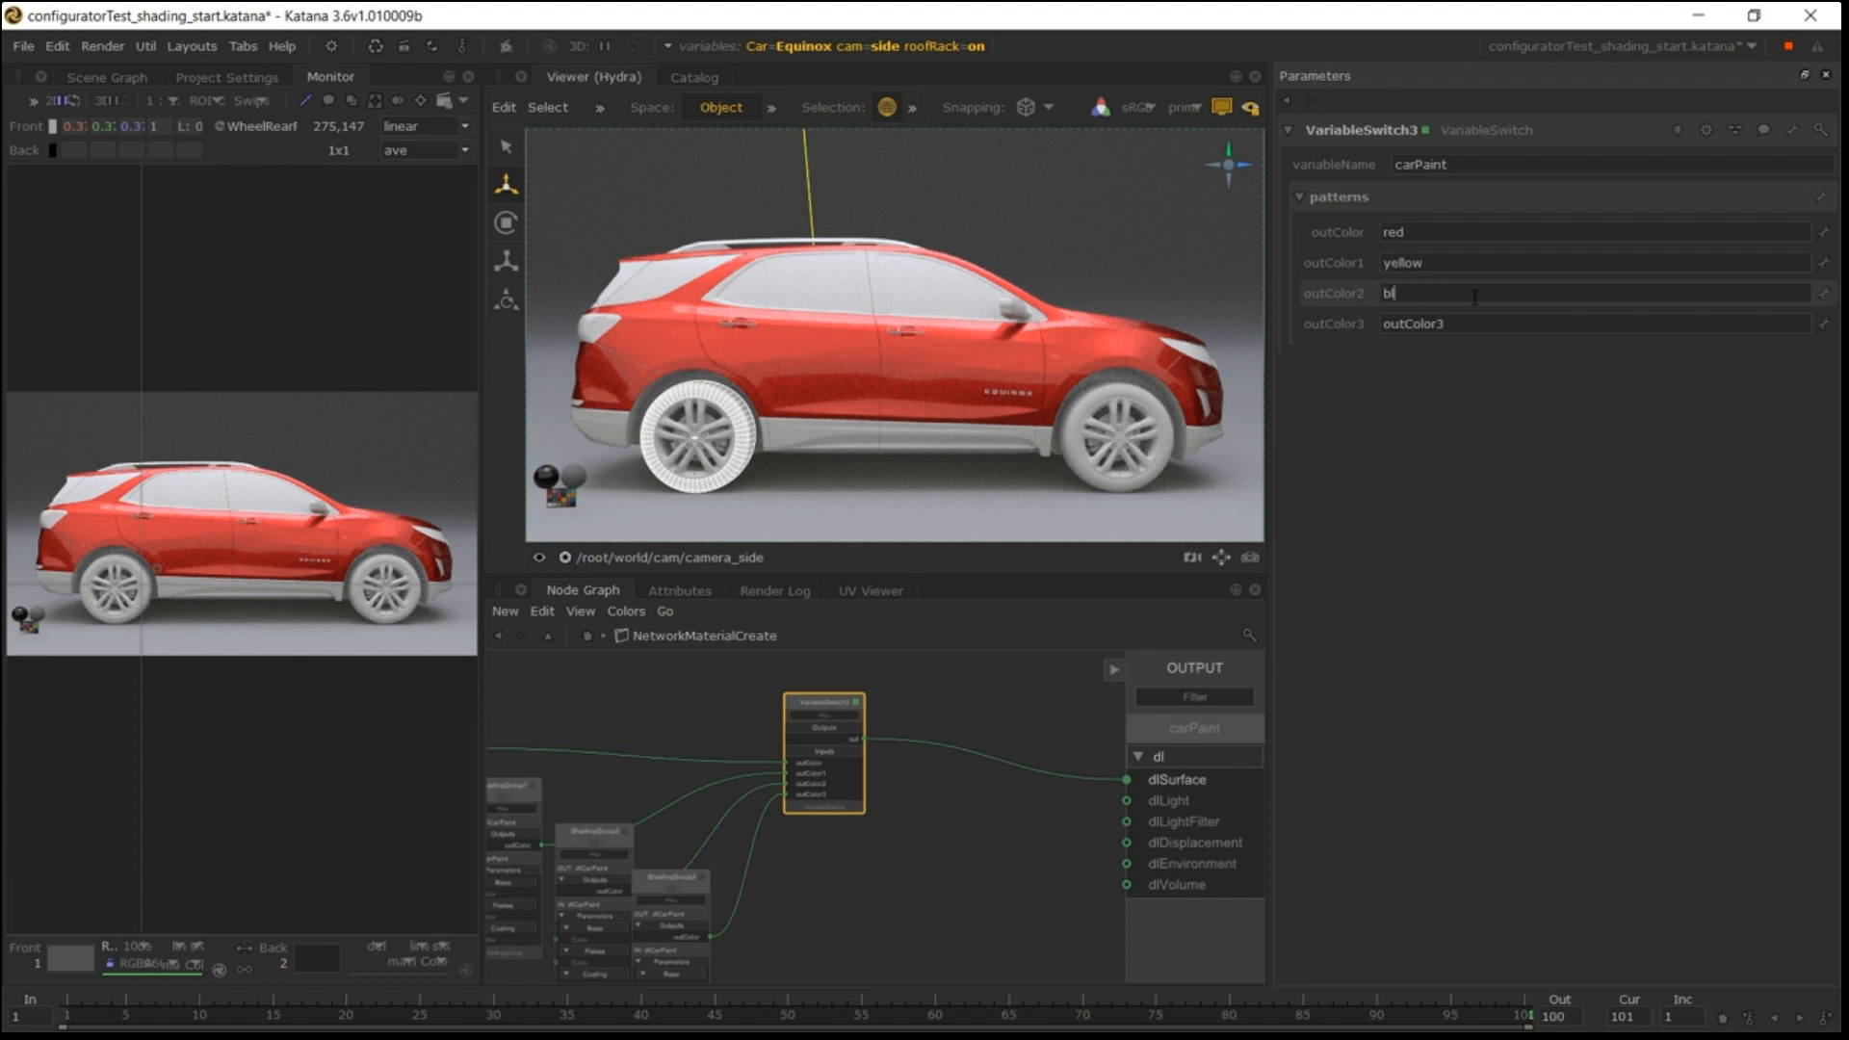
{"action": "key", "text": "Return"}
{"action": "double_click", "coordinate": [1460, 322]}
{"action": "type", "text": "black"}
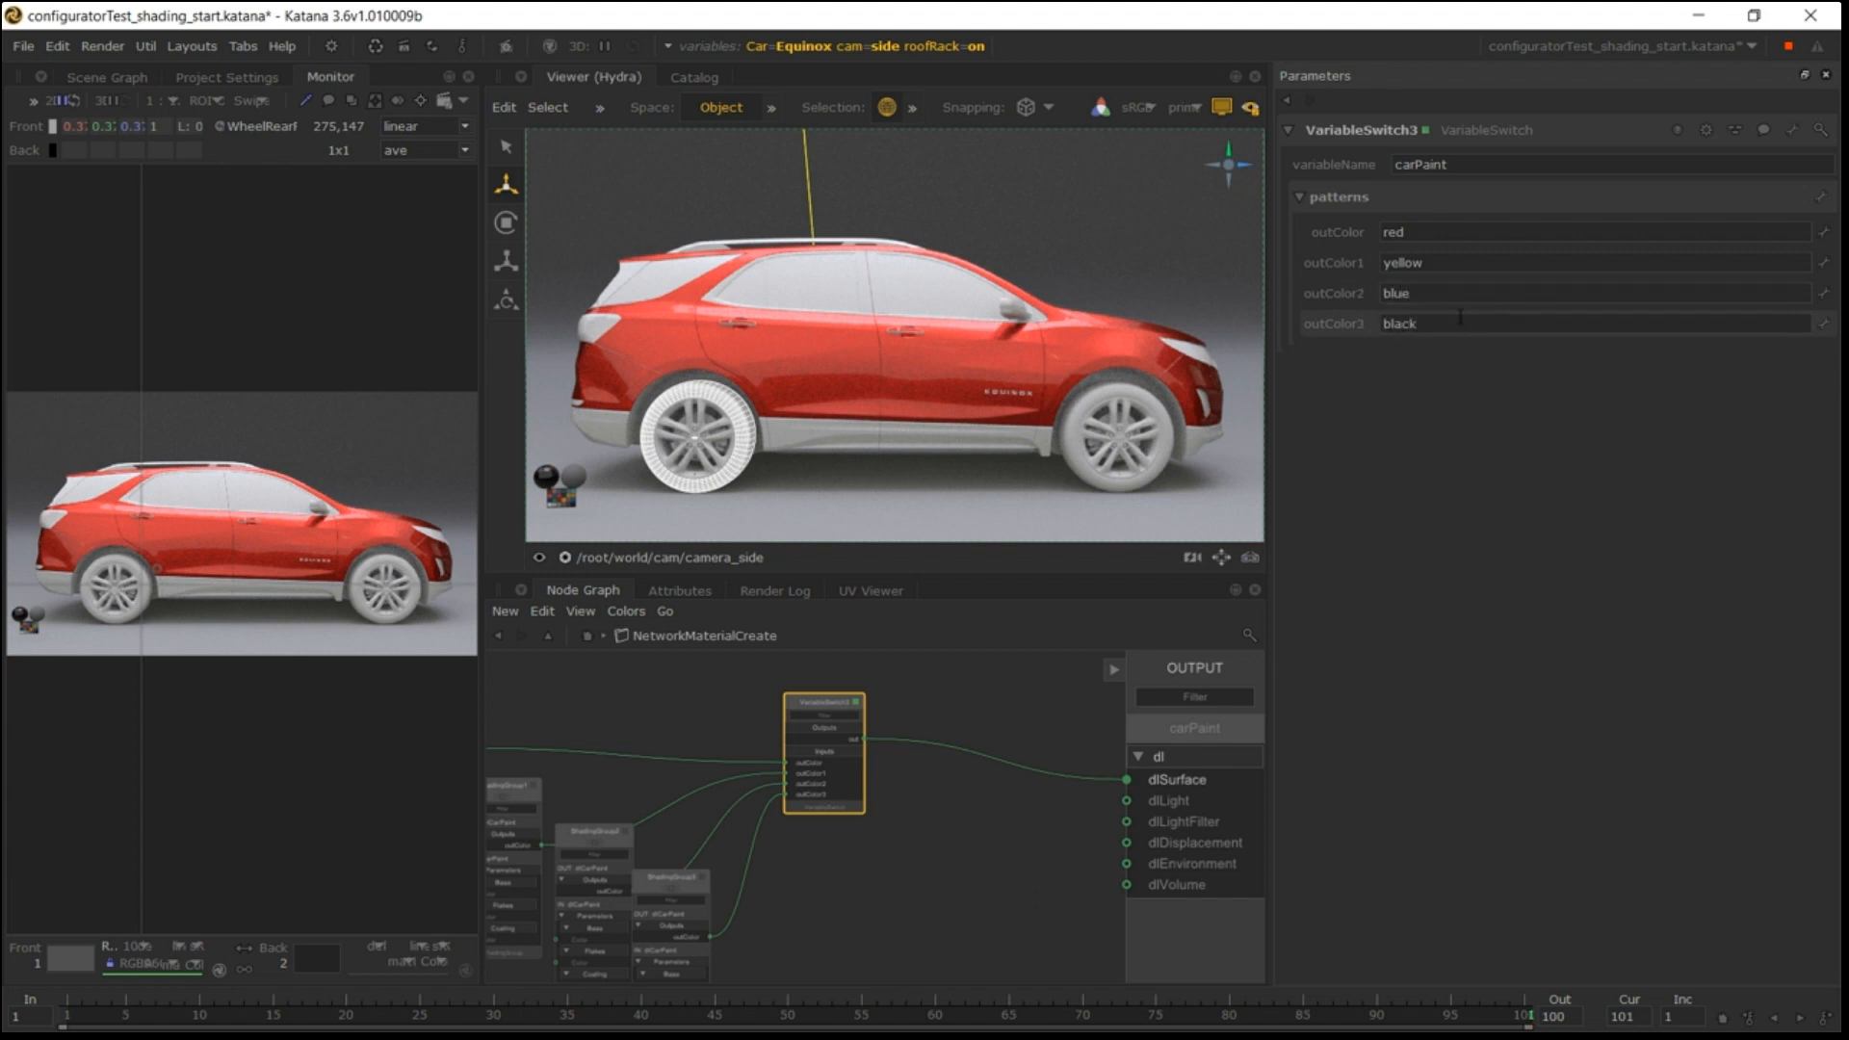
Add a graph state variable in the project settings and rename it carPaint.
{"action": "scroll", "coordinate": [728, 797], "scroll_direction": "down", "scroll_amount": 3}
{"action": "middle_click_drag", "start_coordinate": [732, 792], "coordinate": [841, 776]}
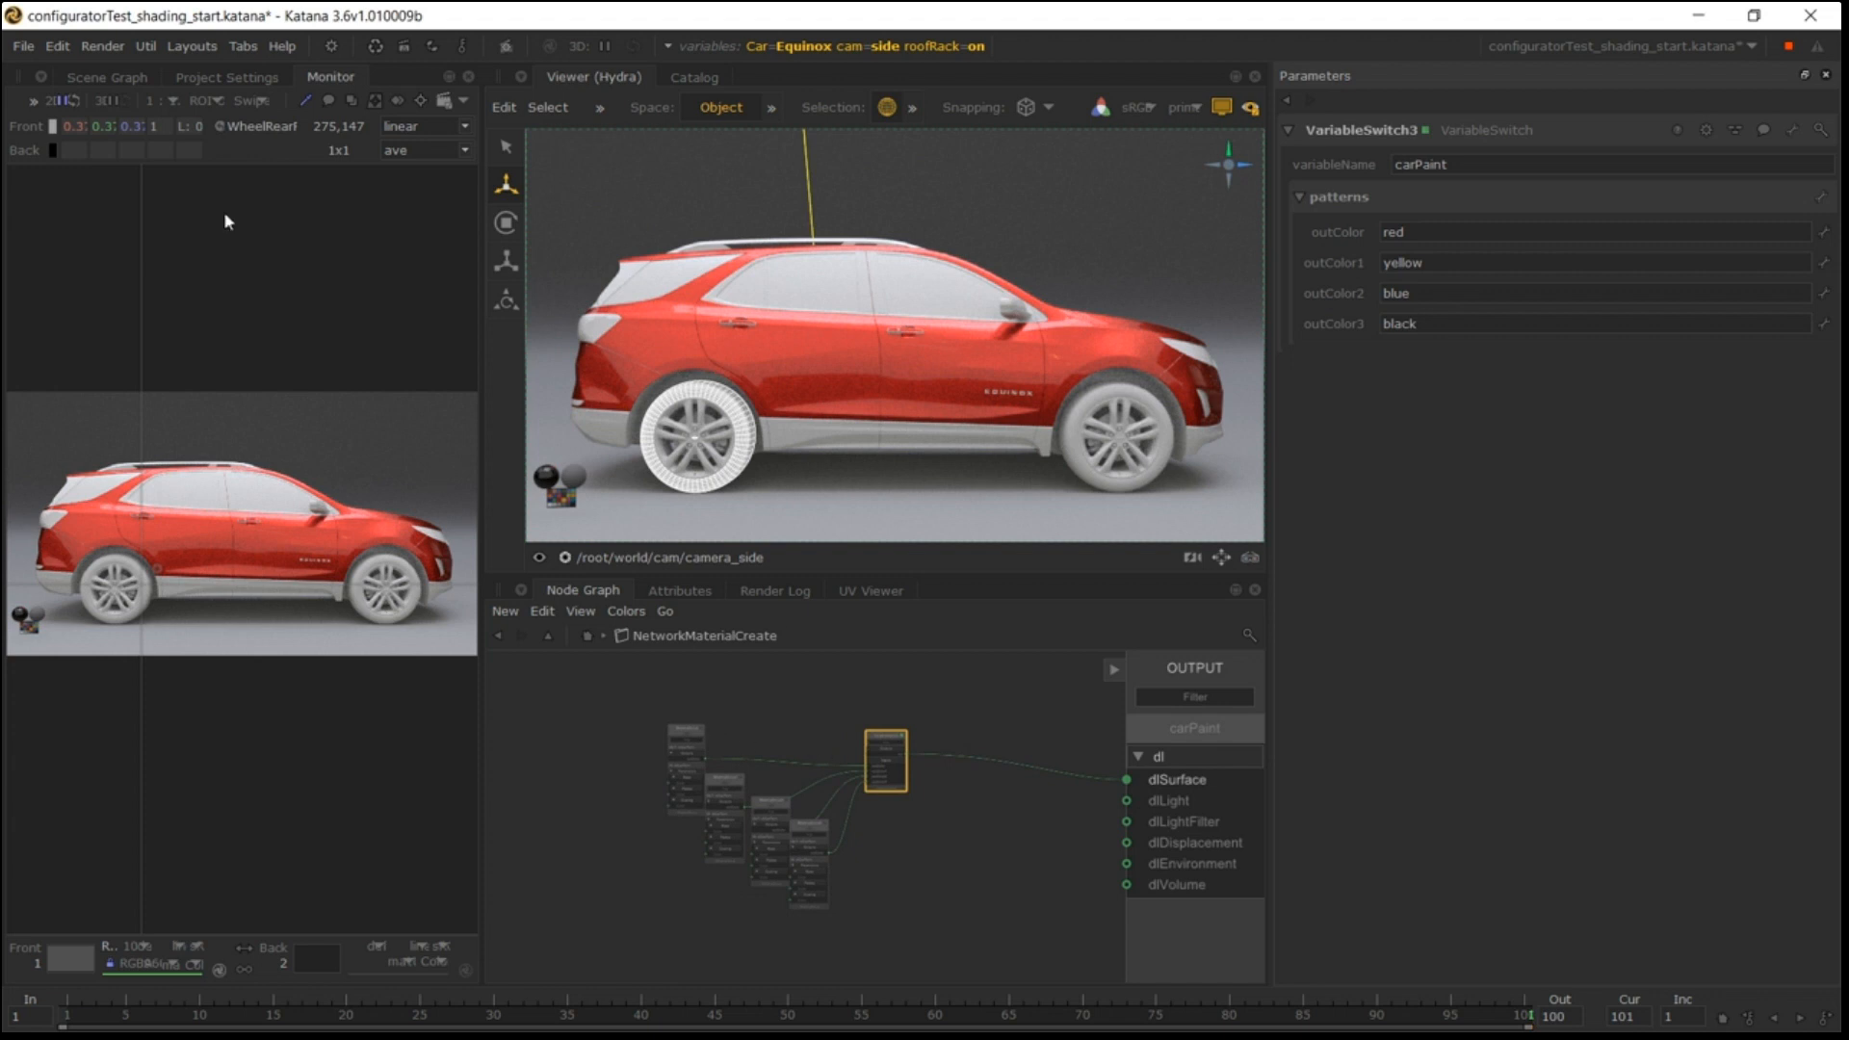
{"action": "left_click", "coordinate": [196, 79]}
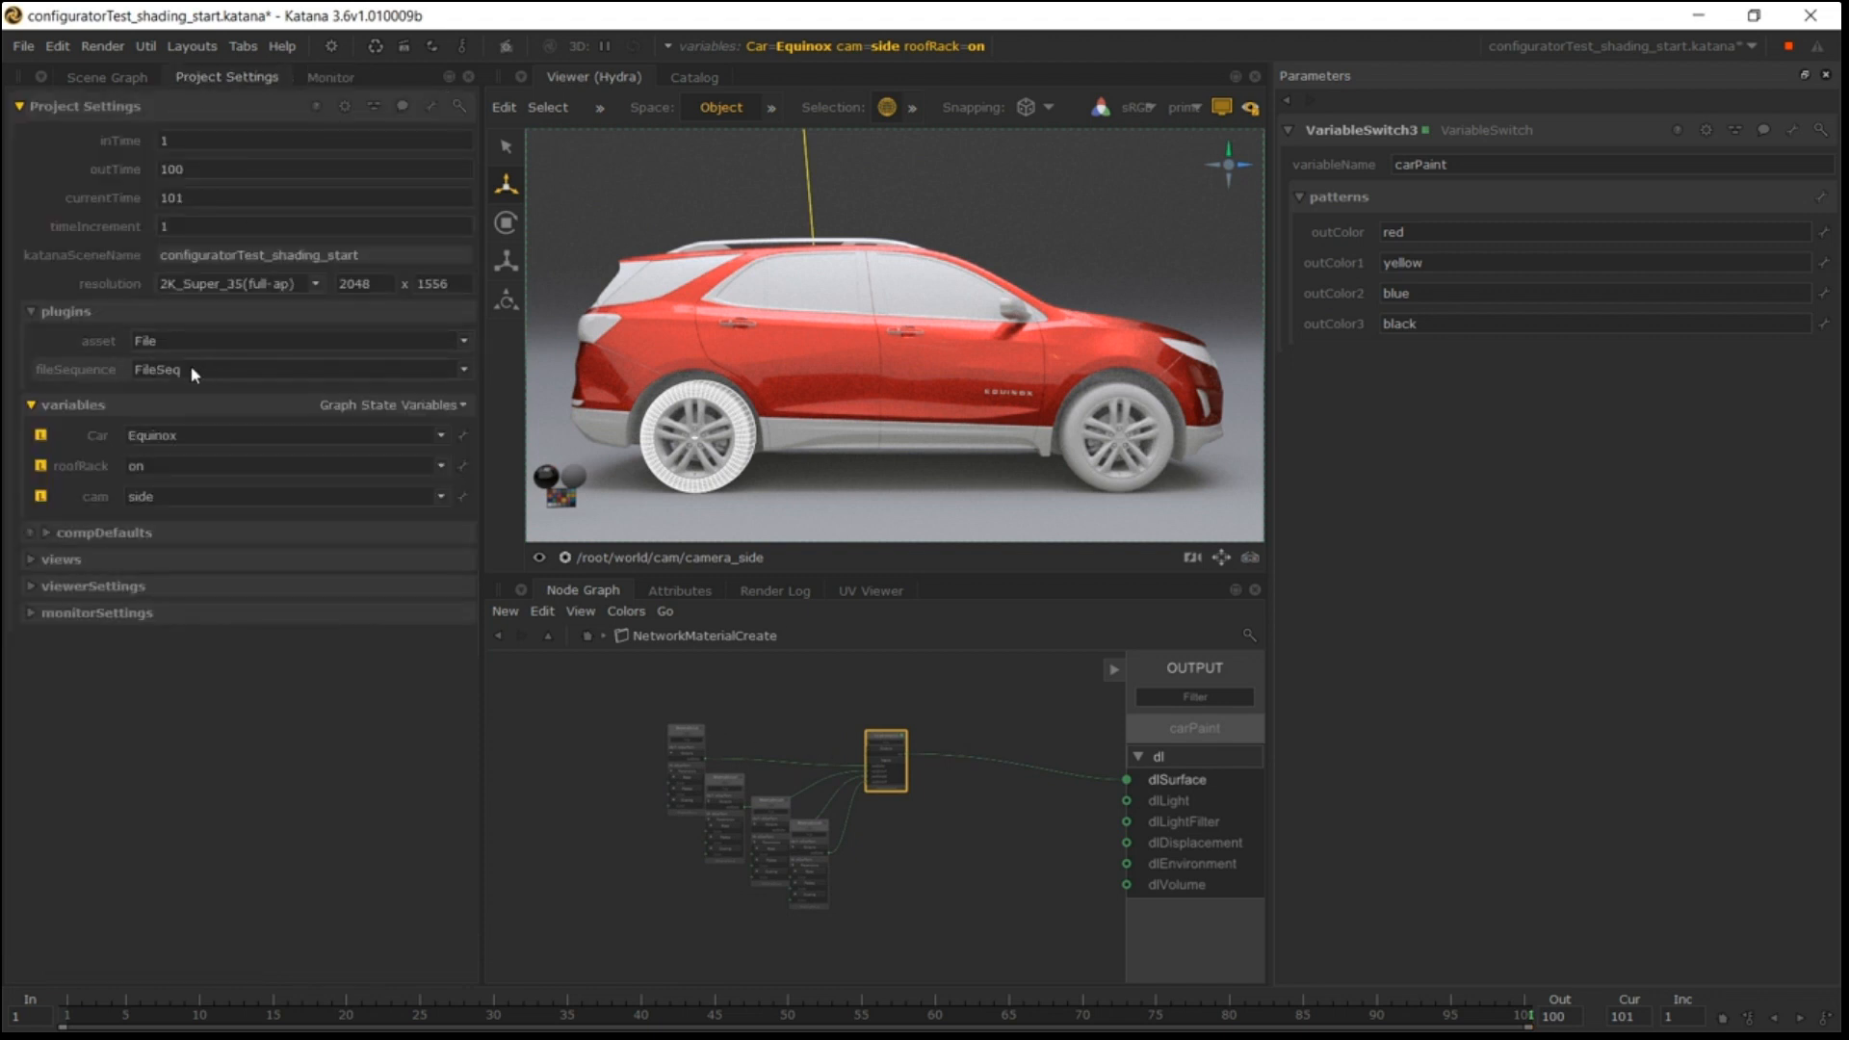
{"action": "left_click", "coordinate": [380, 405]}
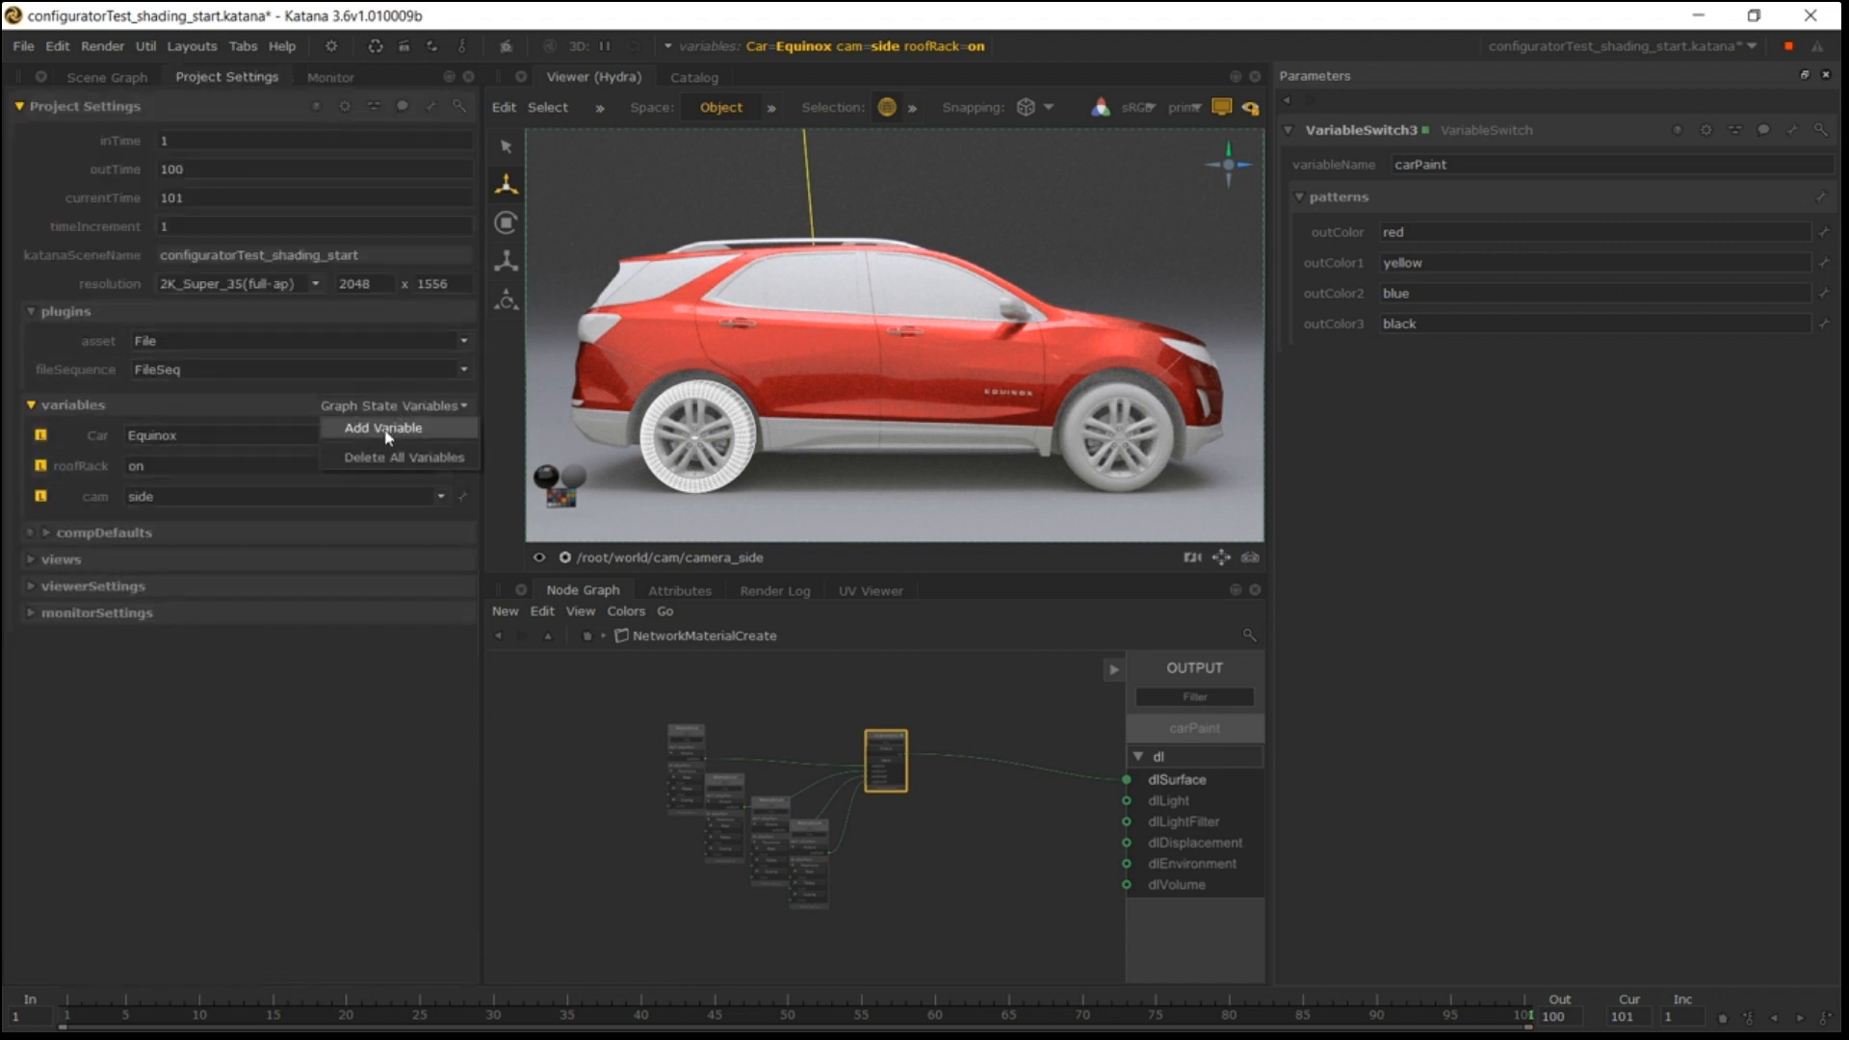
{"action": "left_click", "coordinate": [390, 428]}
{"action": "left_click", "coordinate": [463, 527]}
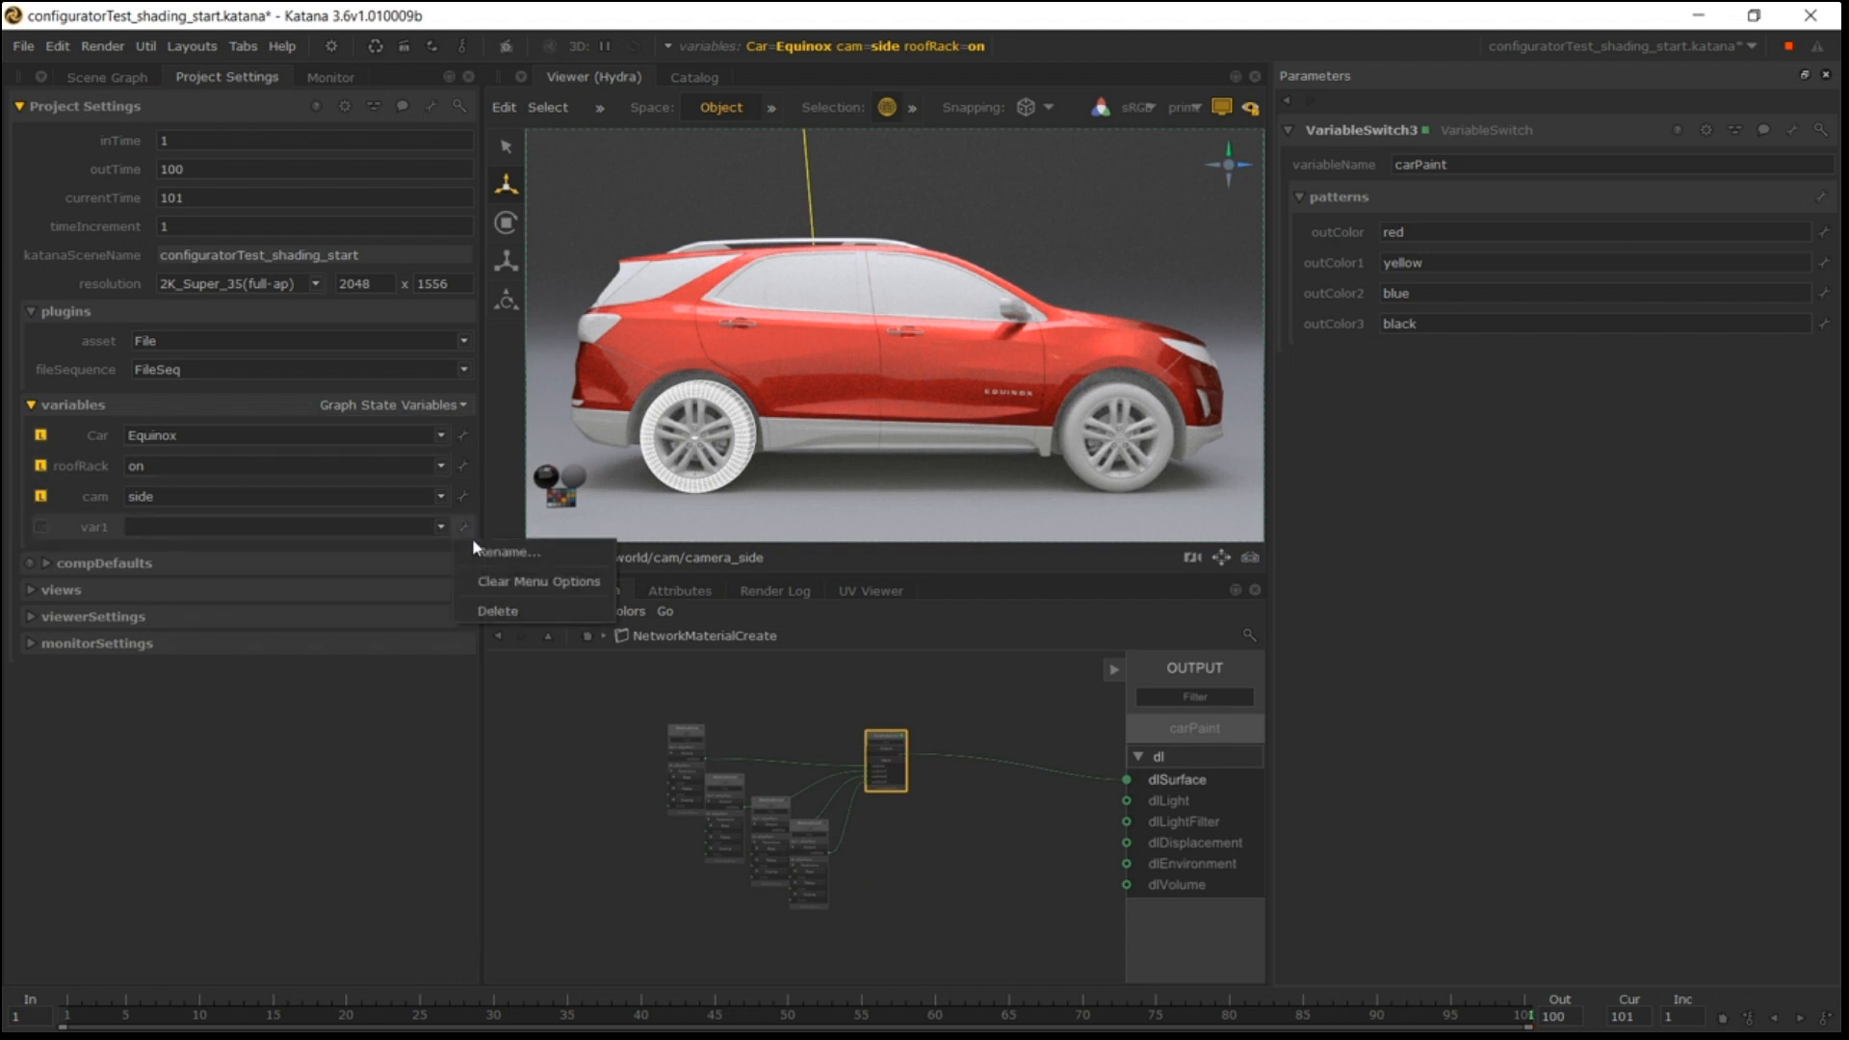
{"action": "left_click", "coordinate": [486, 551]}
{"action": "type", "text": "car"}
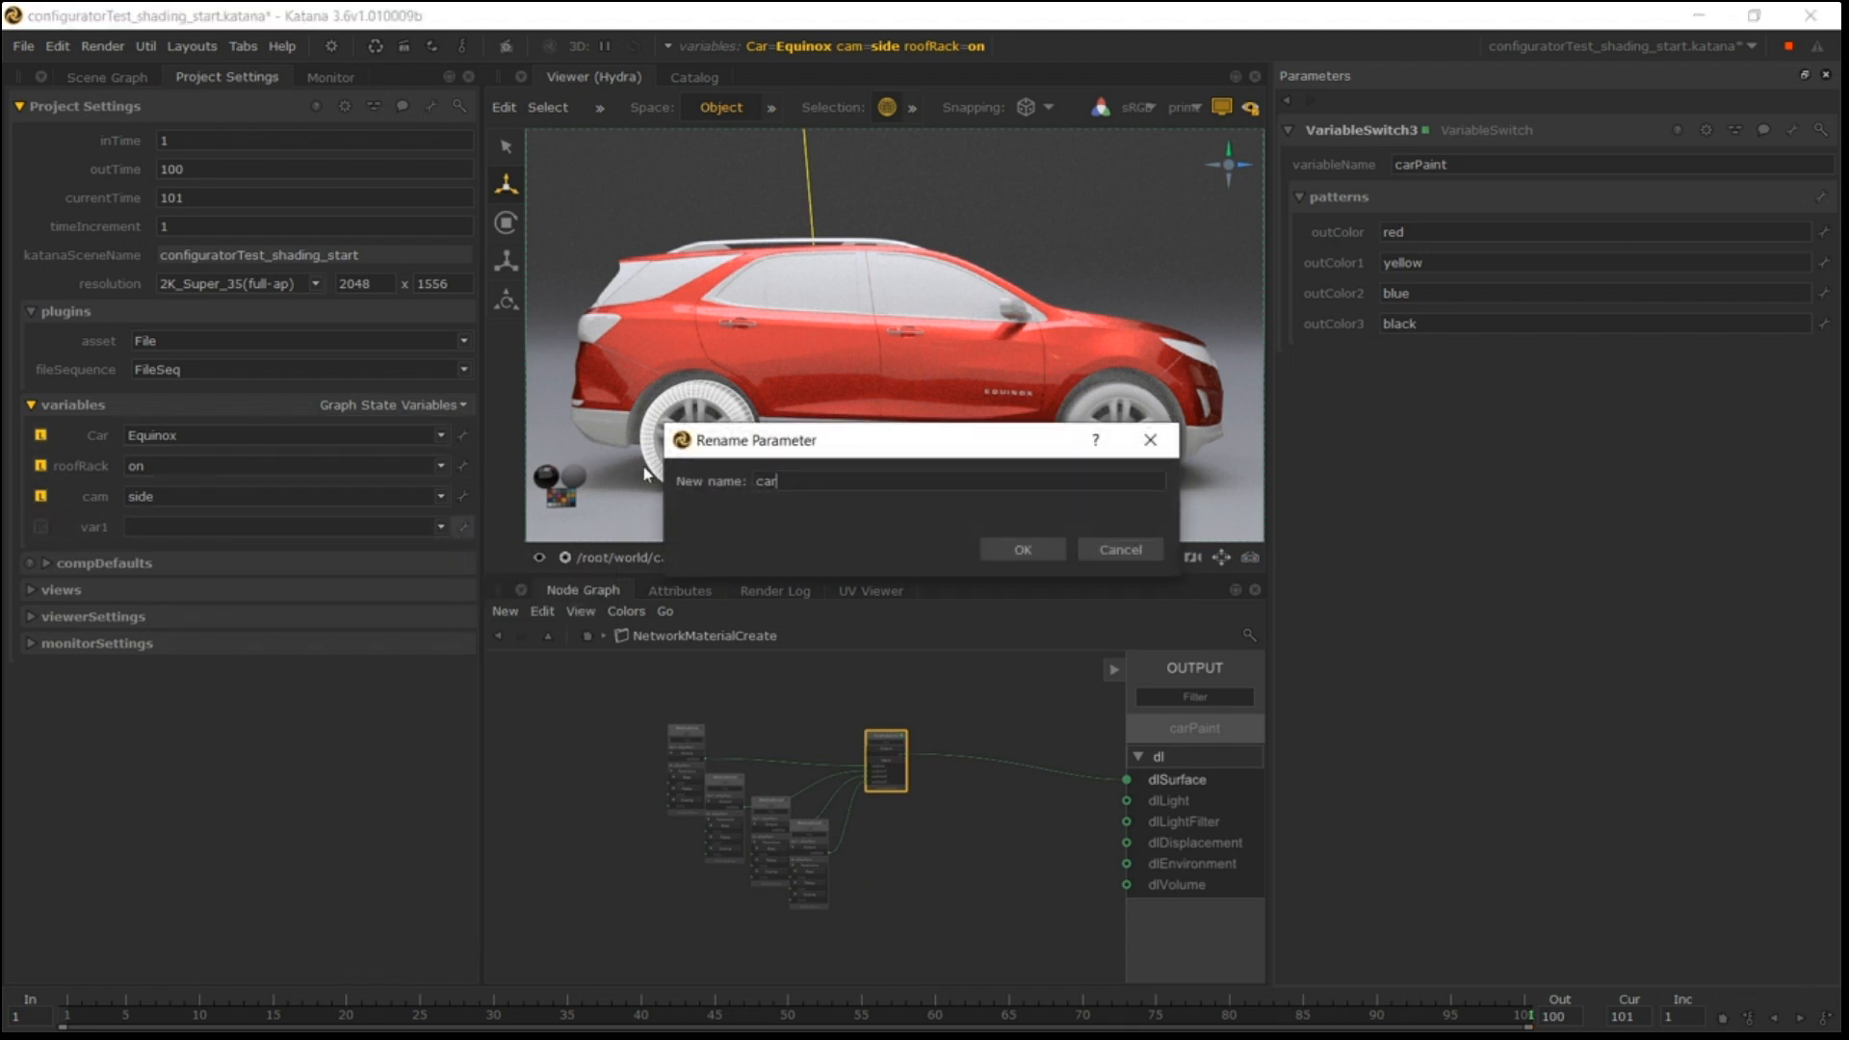
{"action": "type", "text": "Paint"}
{"action": "key", "text": "Return"}
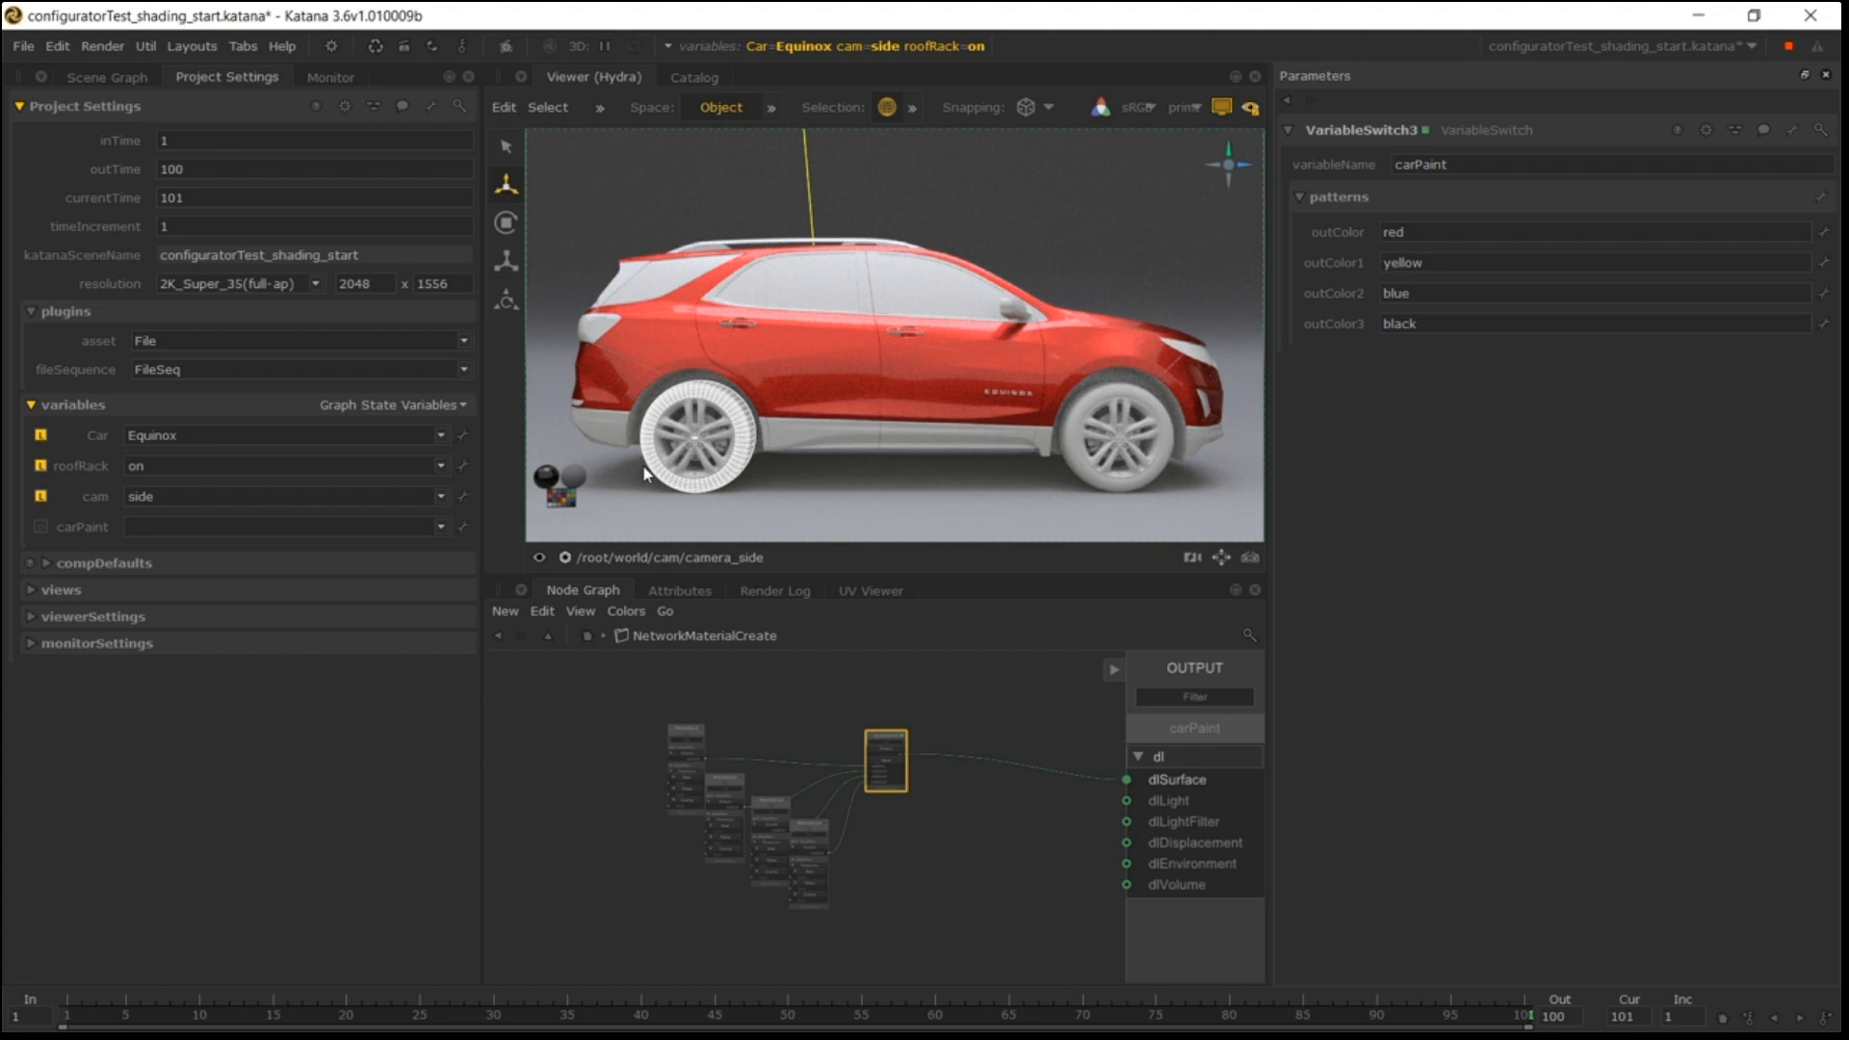
Enter red, yellow, blue and black in turn as values of the carPaint variable.
{"action": "left_click", "coordinate": [264, 526]}
{"action": "type", "text": "yello"}
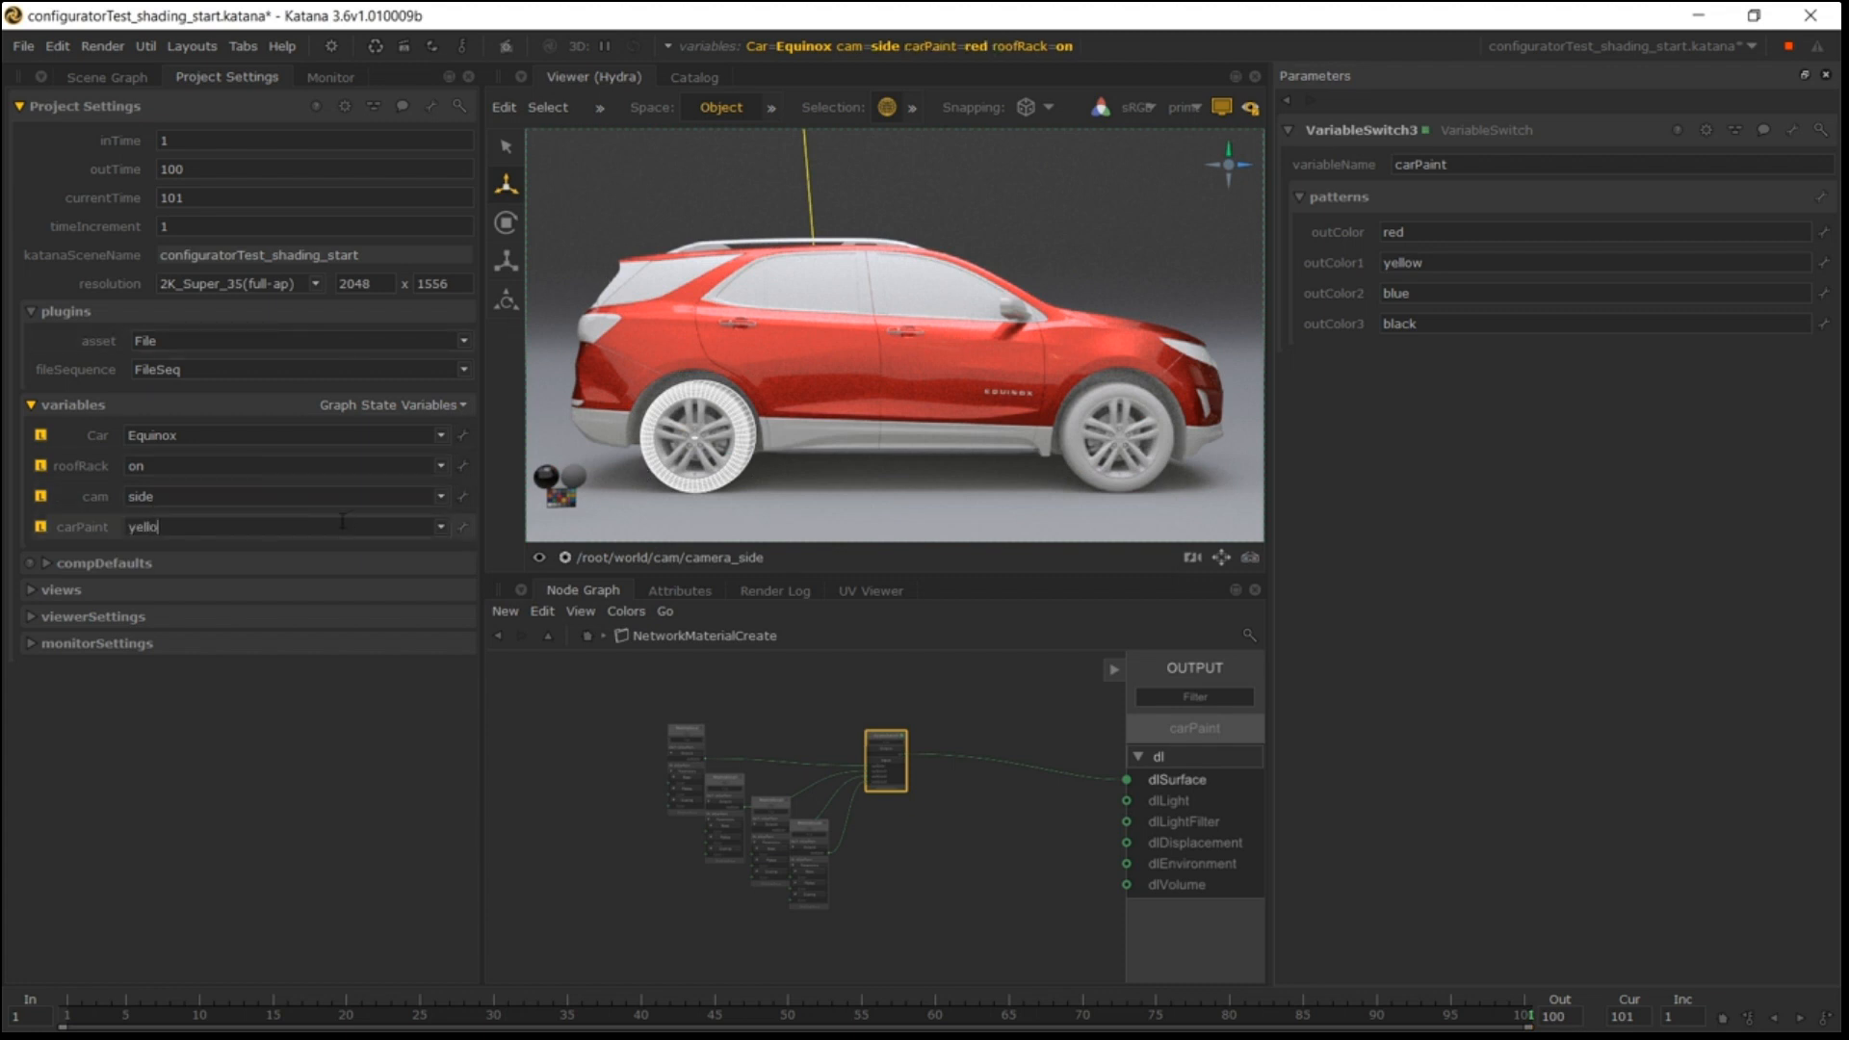
{"action": "type", "text": "w"}
{"action": "key", "text": "Return"}
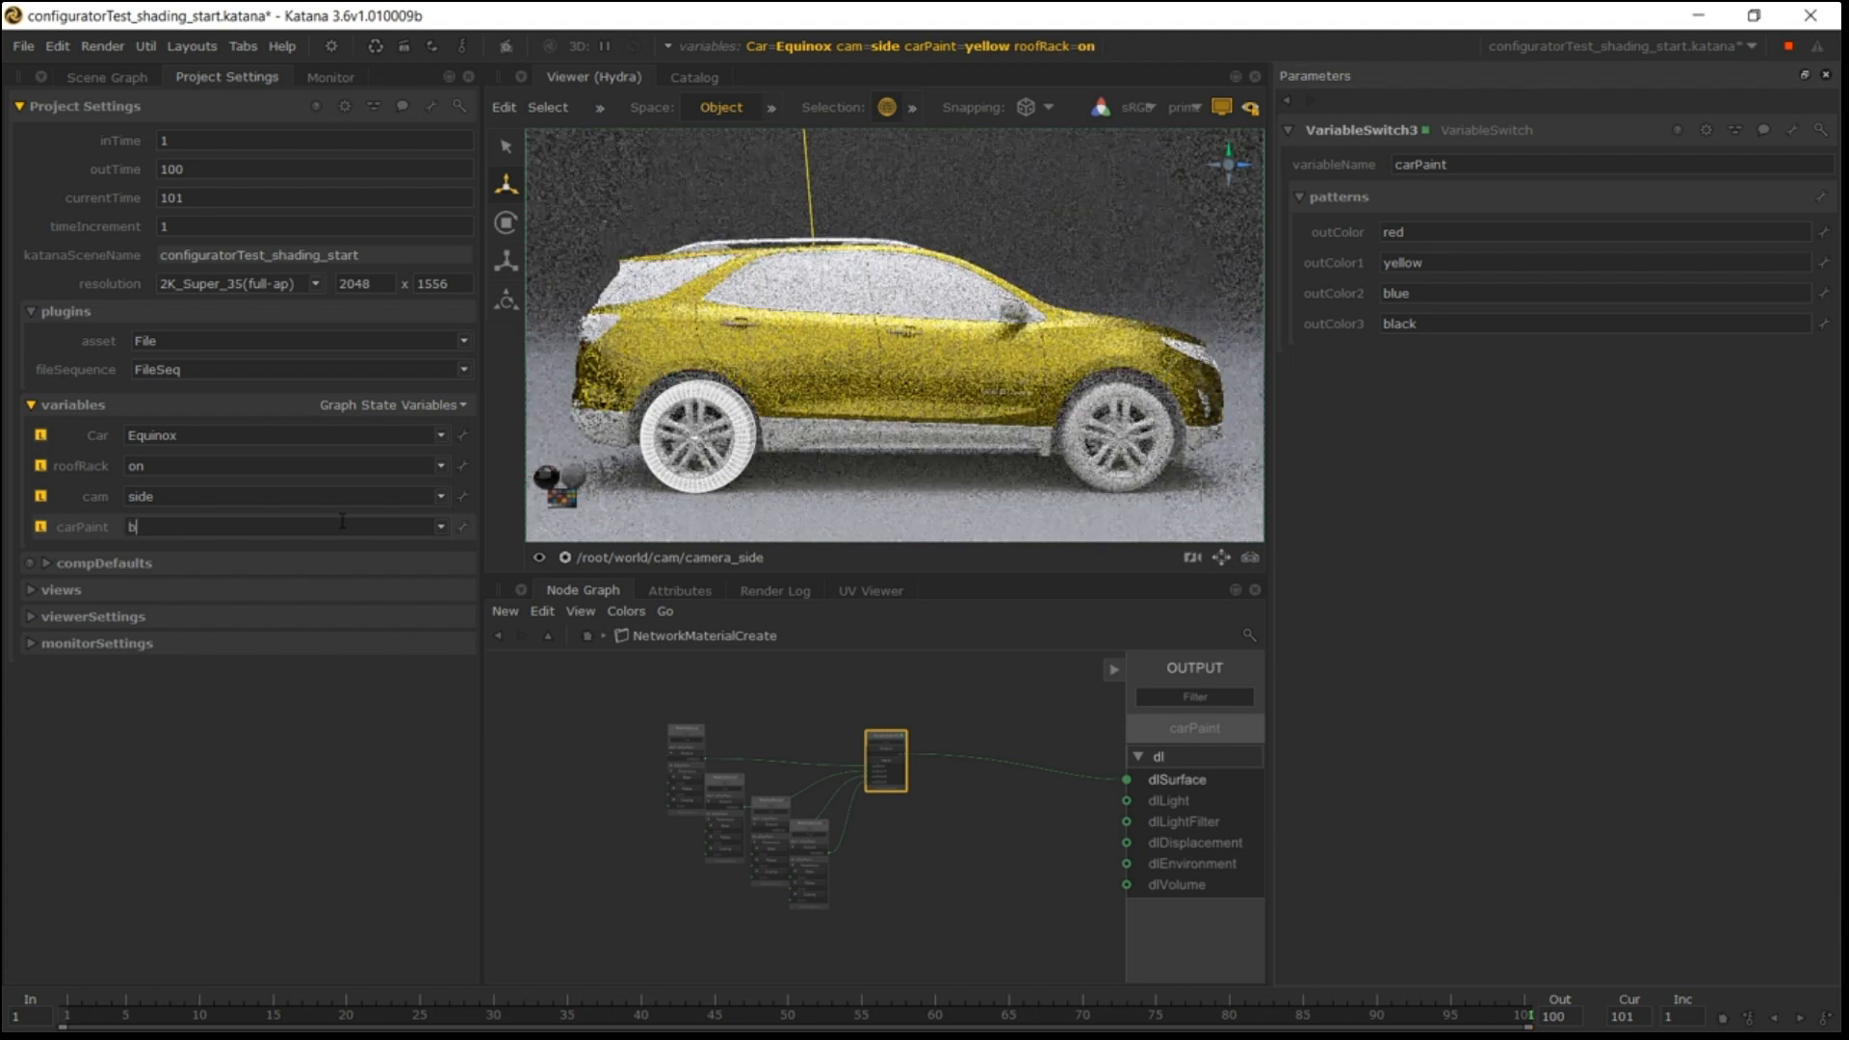
{"action": "key", "text": "ctrl+a"}
{"action": "type", "text": "blue"}
{"action": "key", "text": "Return"}
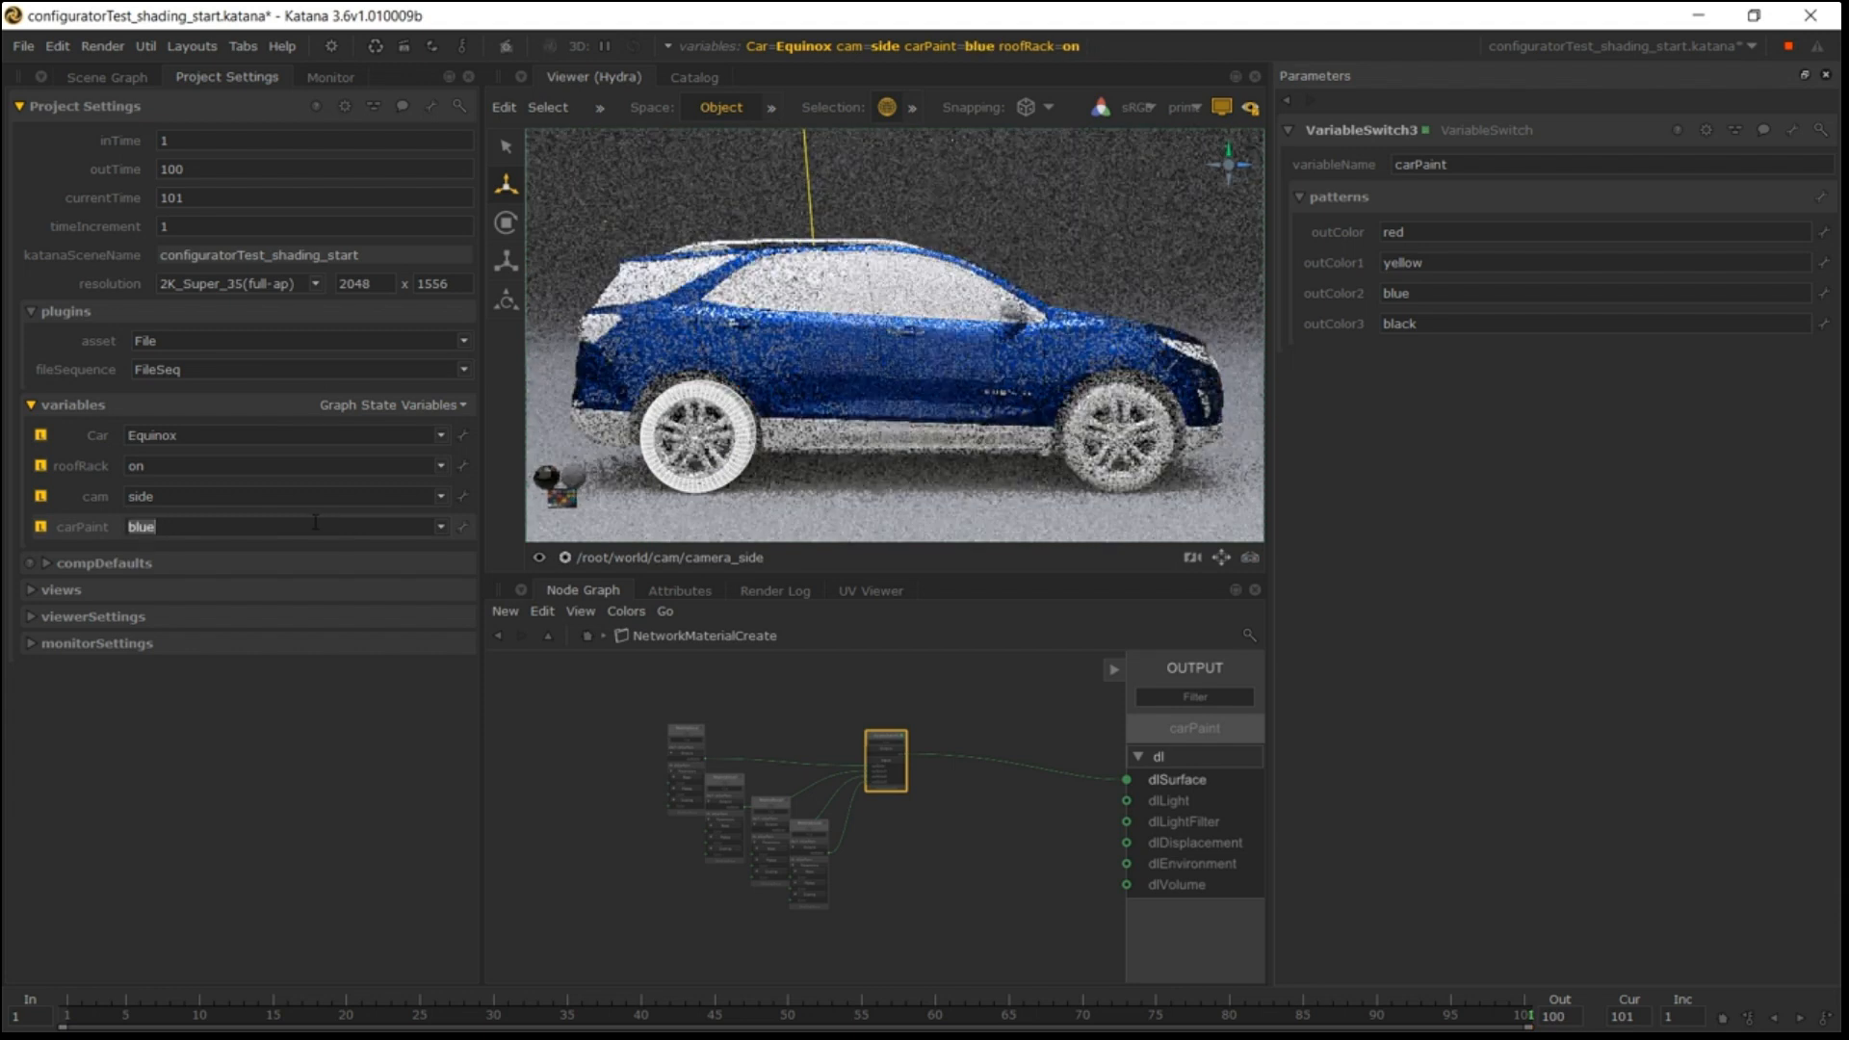
{"action": "type", "text": "lack"}
{"action": "key", "text": "Return"}
{"action": "left_click", "coordinate": [585, 857]}
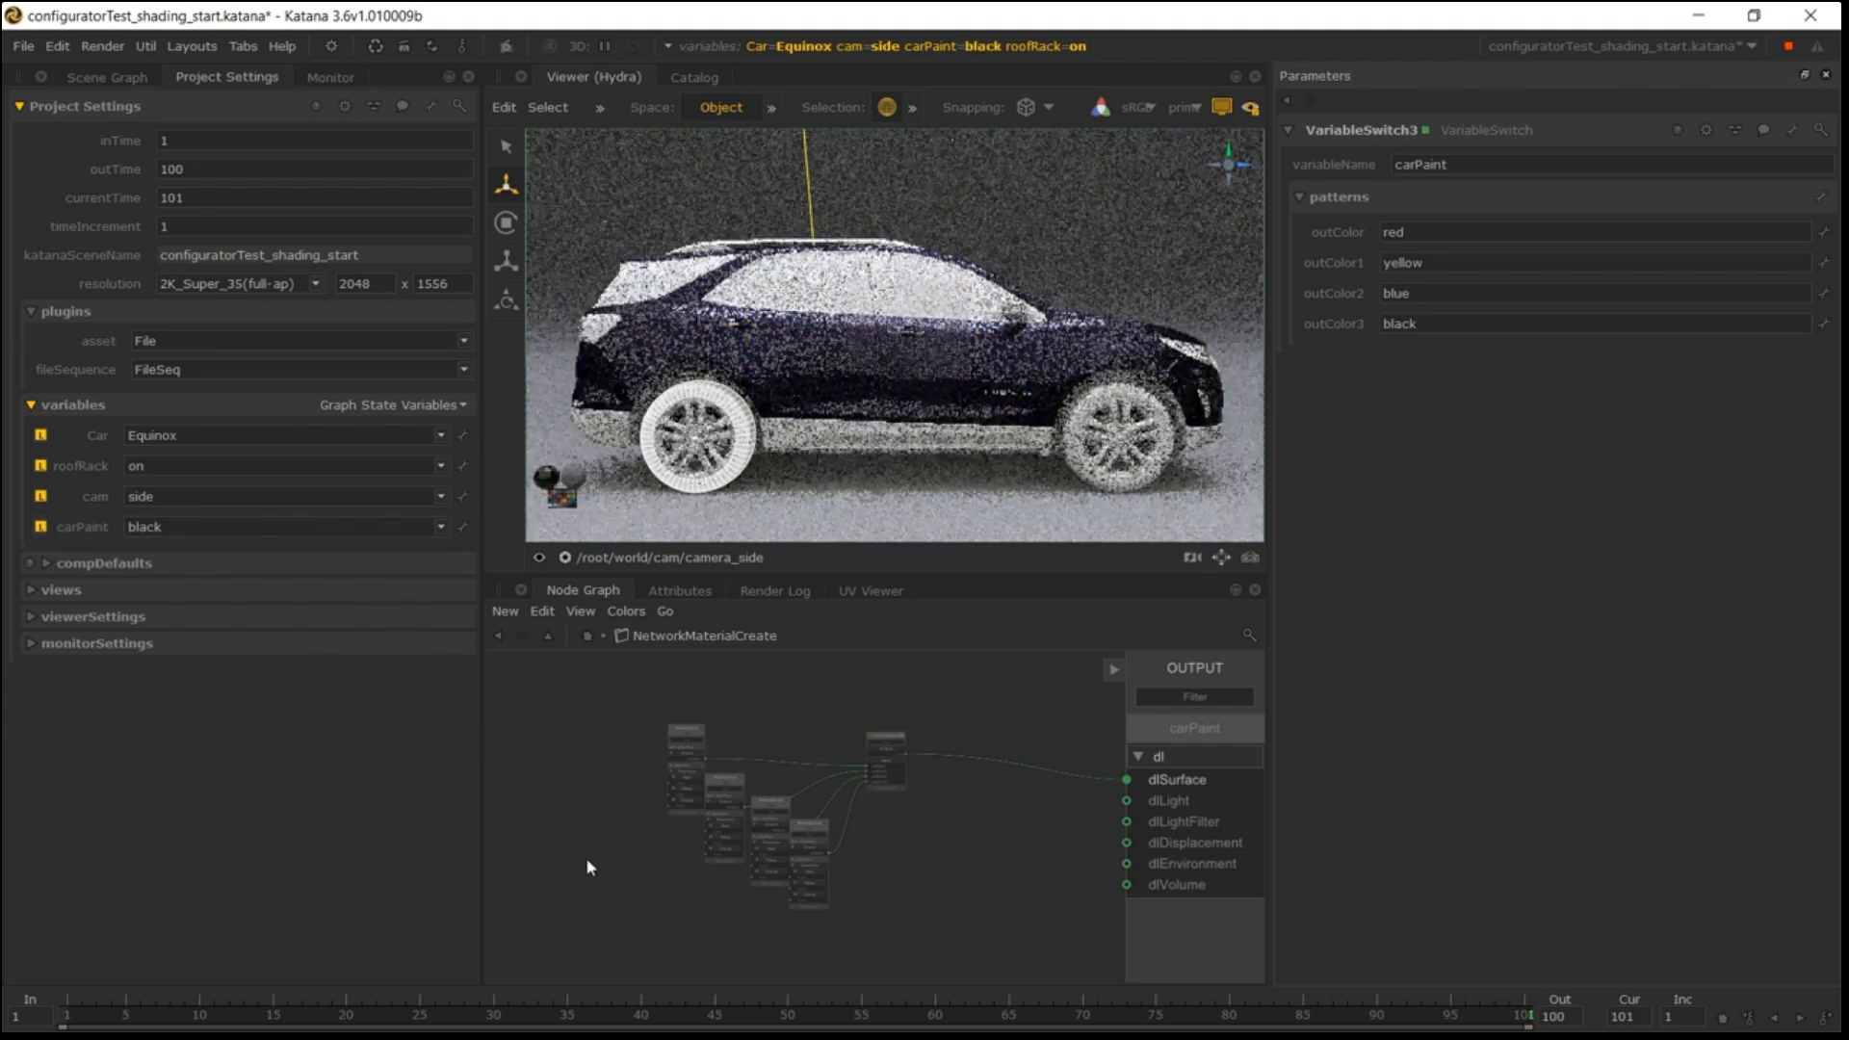
Switch the global carPaint variable to yellow and then blue, and return to the top level of the node graph.
{"action": "left_click", "coordinate": [1026, 44]}
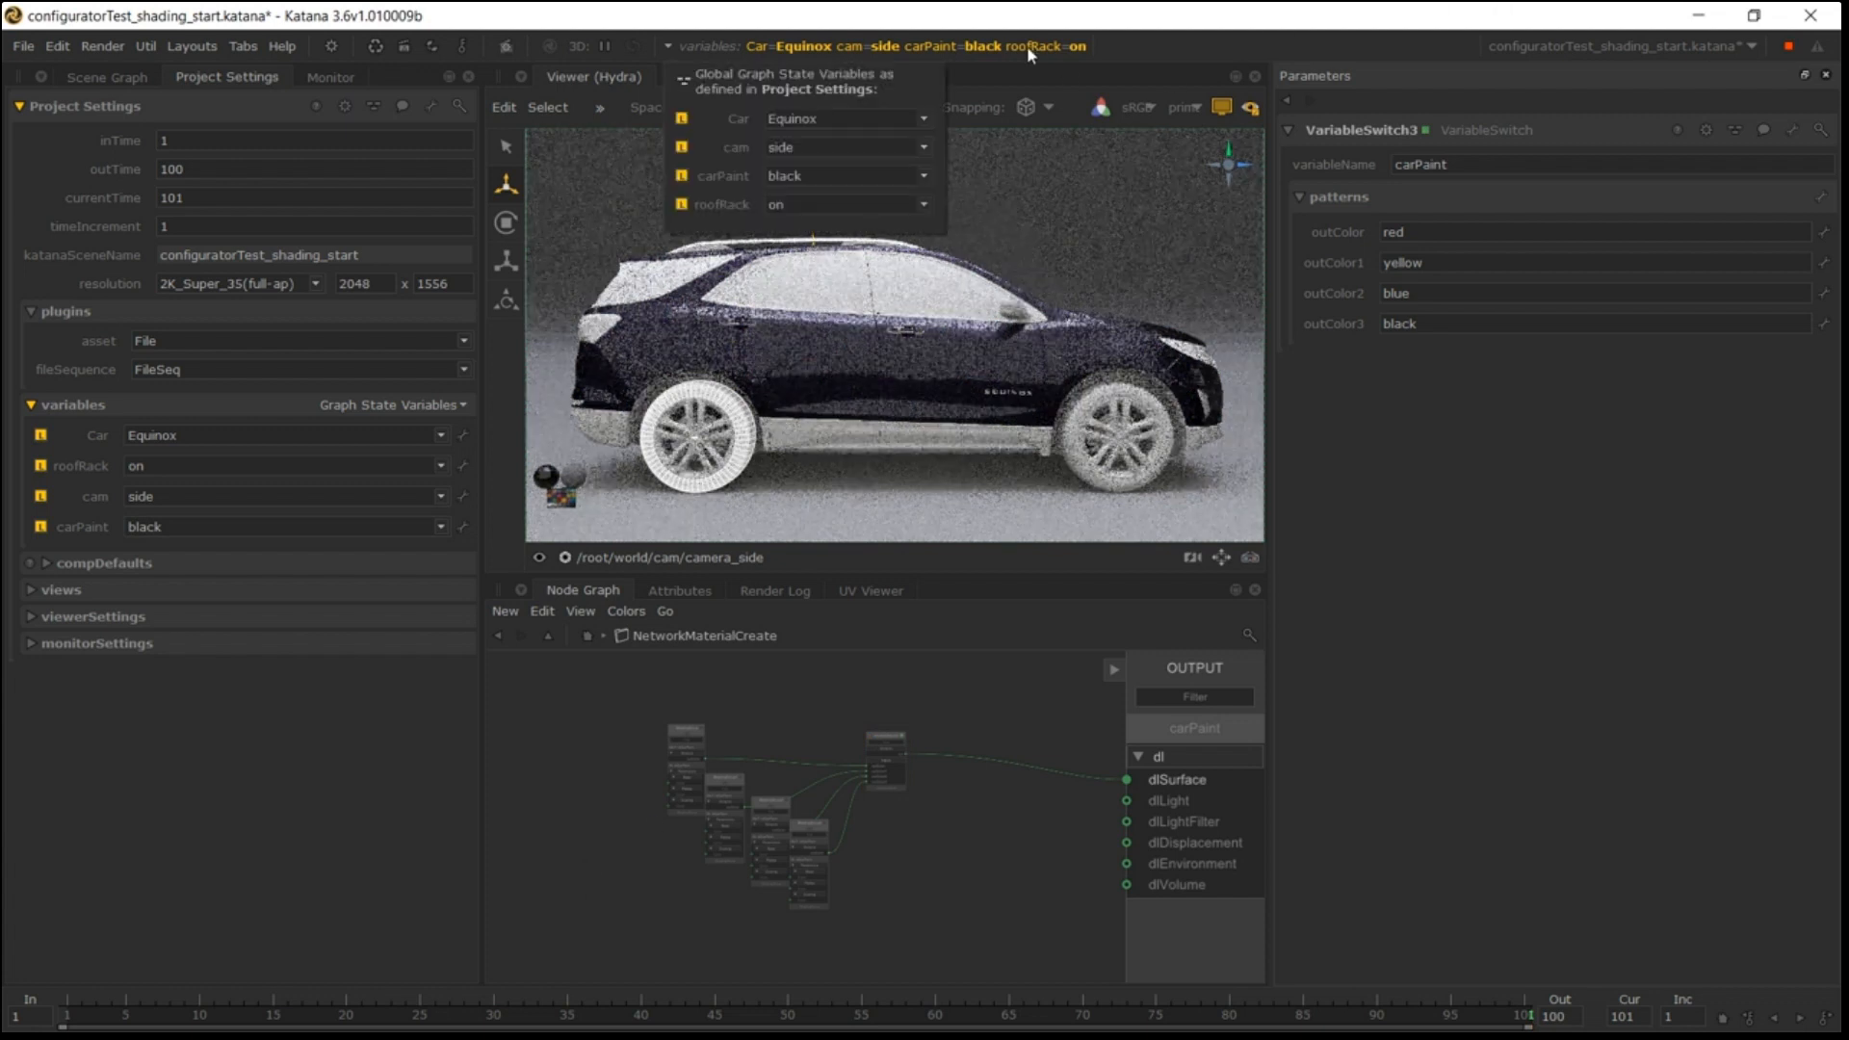
{"action": "left_click", "coordinate": [801, 177]}
{"action": "left_click", "coordinate": [787, 209]}
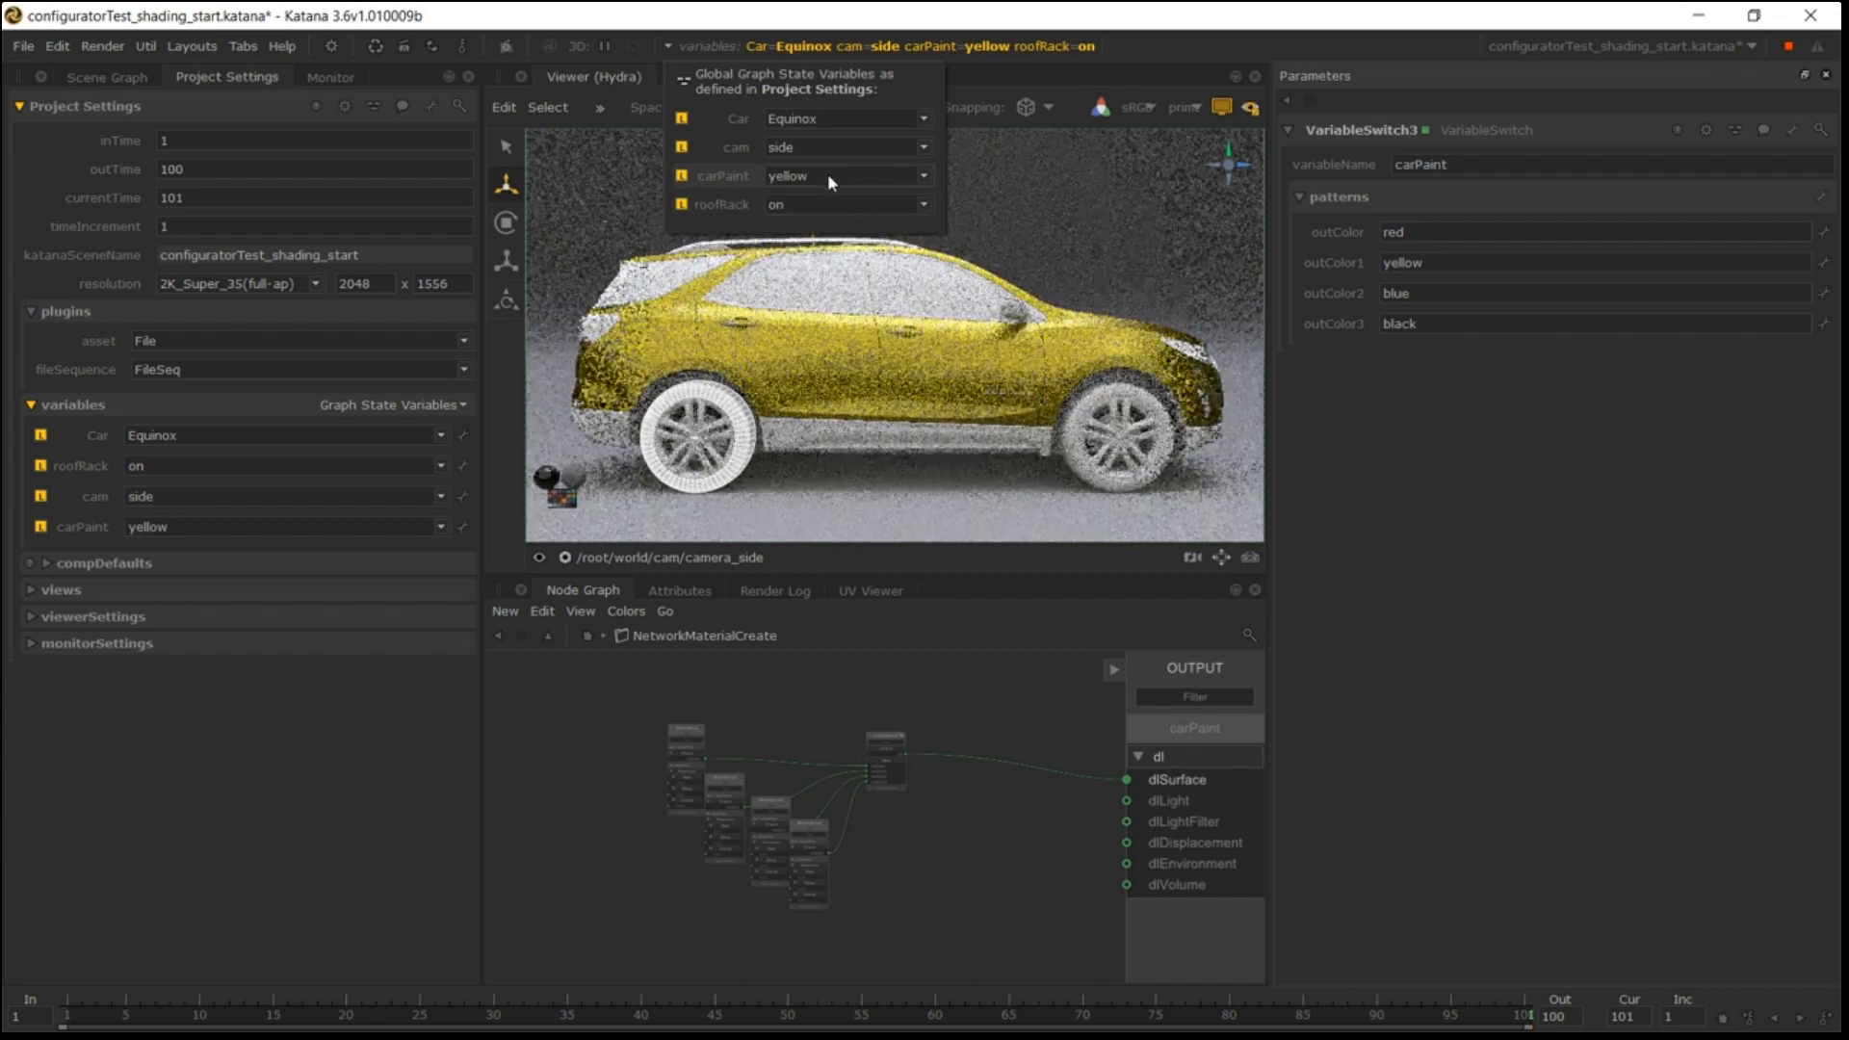
{"action": "left_click", "coordinate": [828, 176]}
{"action": "left_click", "coordinate": [783, 225]}
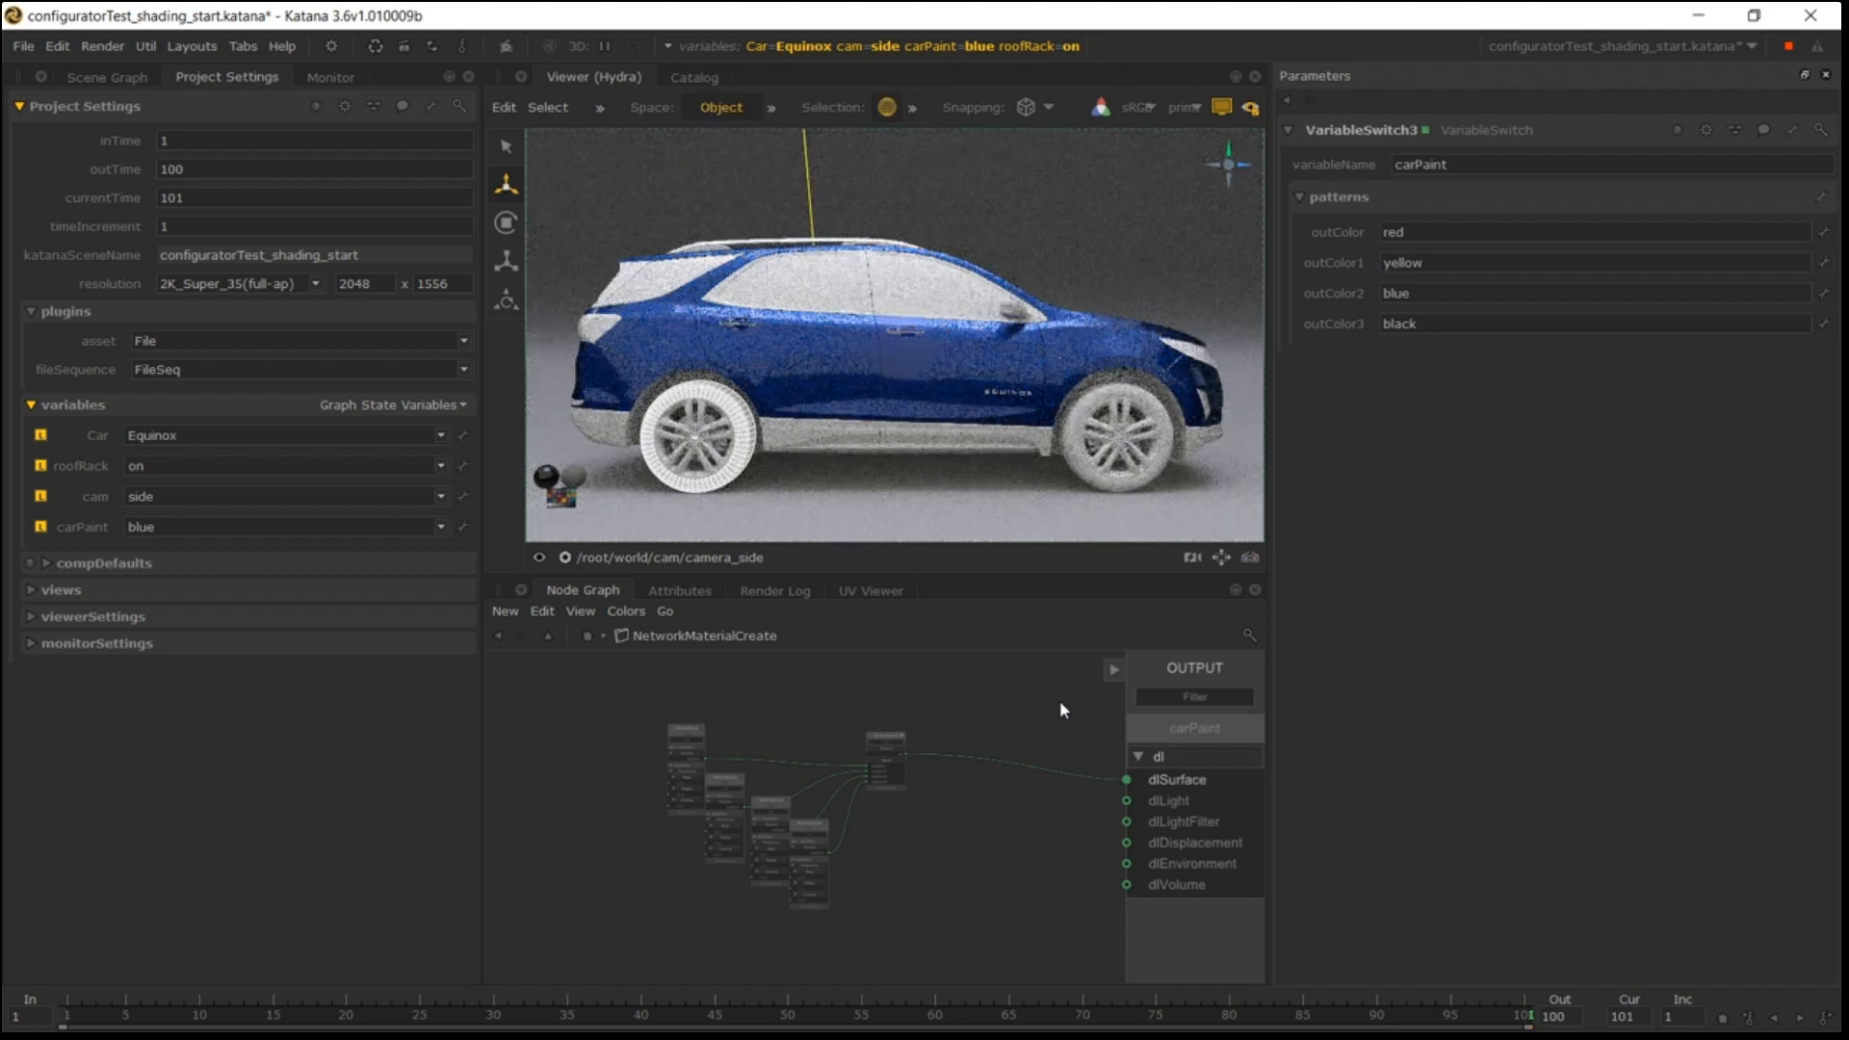
{"action": "left_click", "coordinate": [587, 634]}
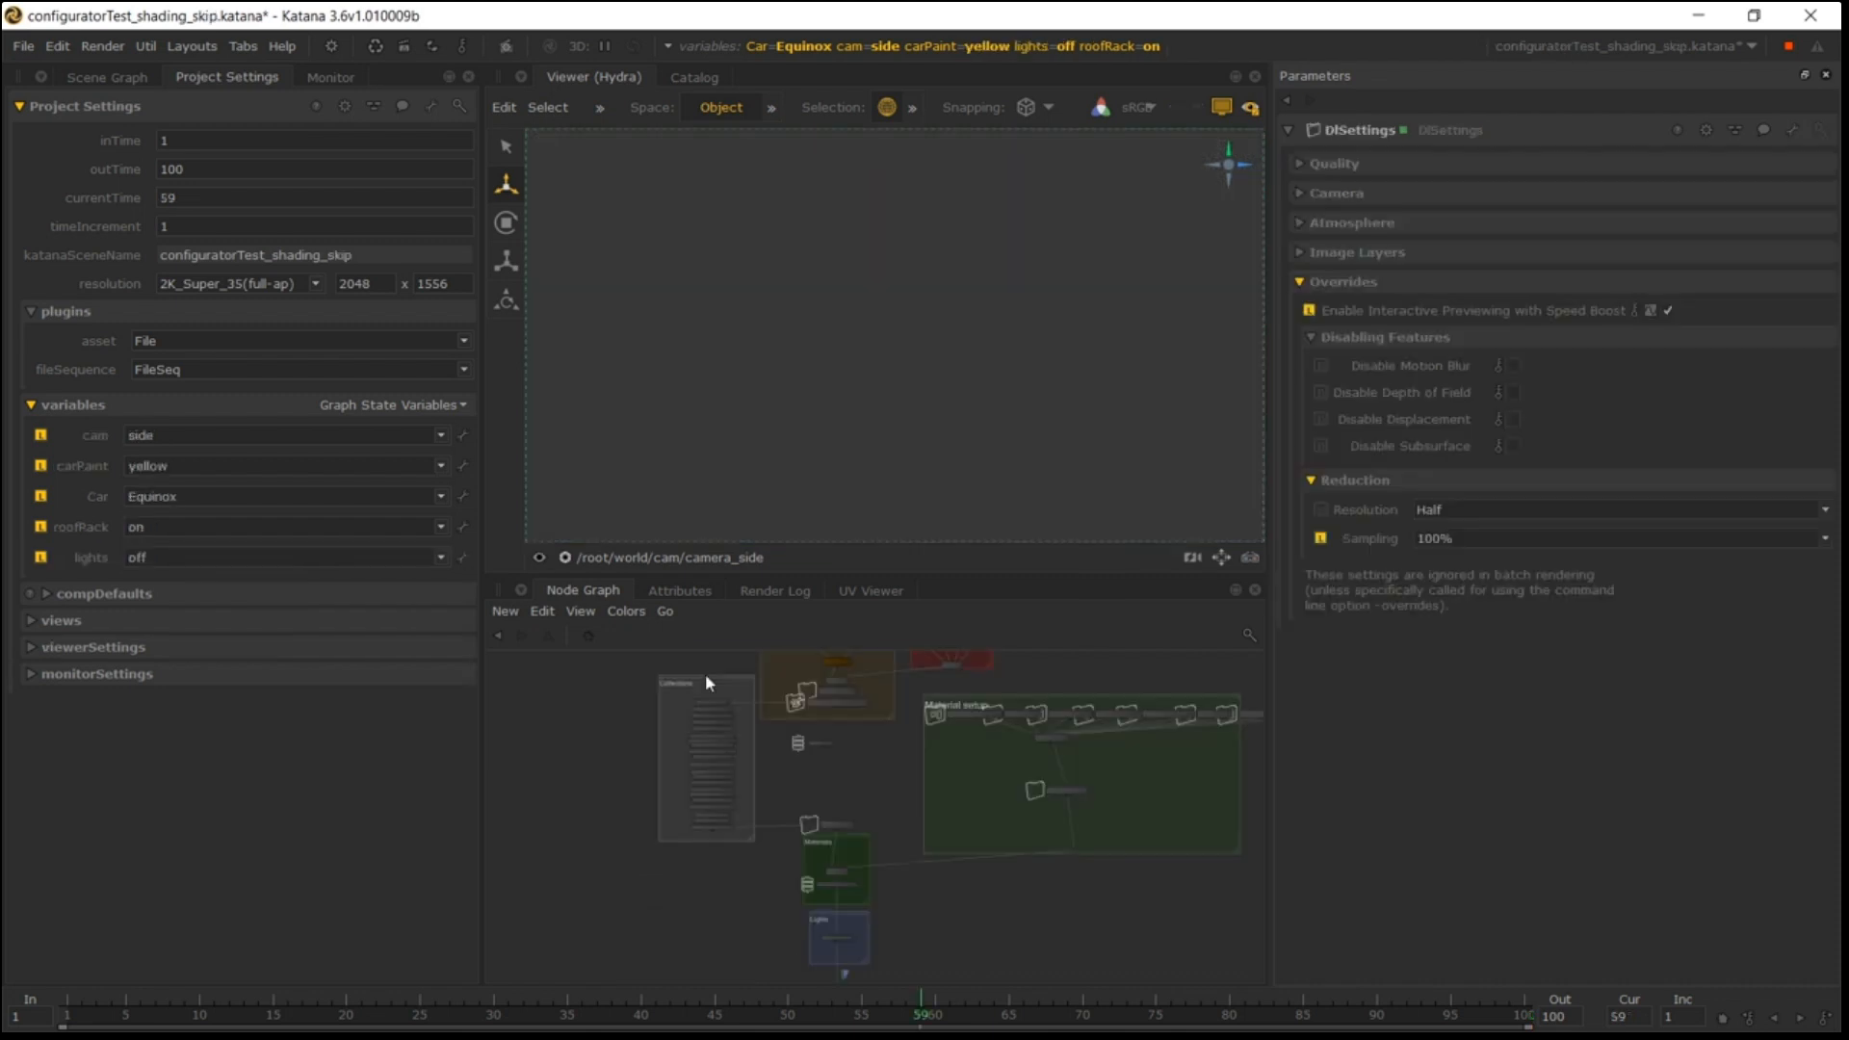
Create a GroupMerge node in the Material setup area and move all the NetworkMaterialCreate nodes into it.
{"action": "scroll", "coordinate": [707, 681], "scroll_direction": "up", "scroll_amount": 3}
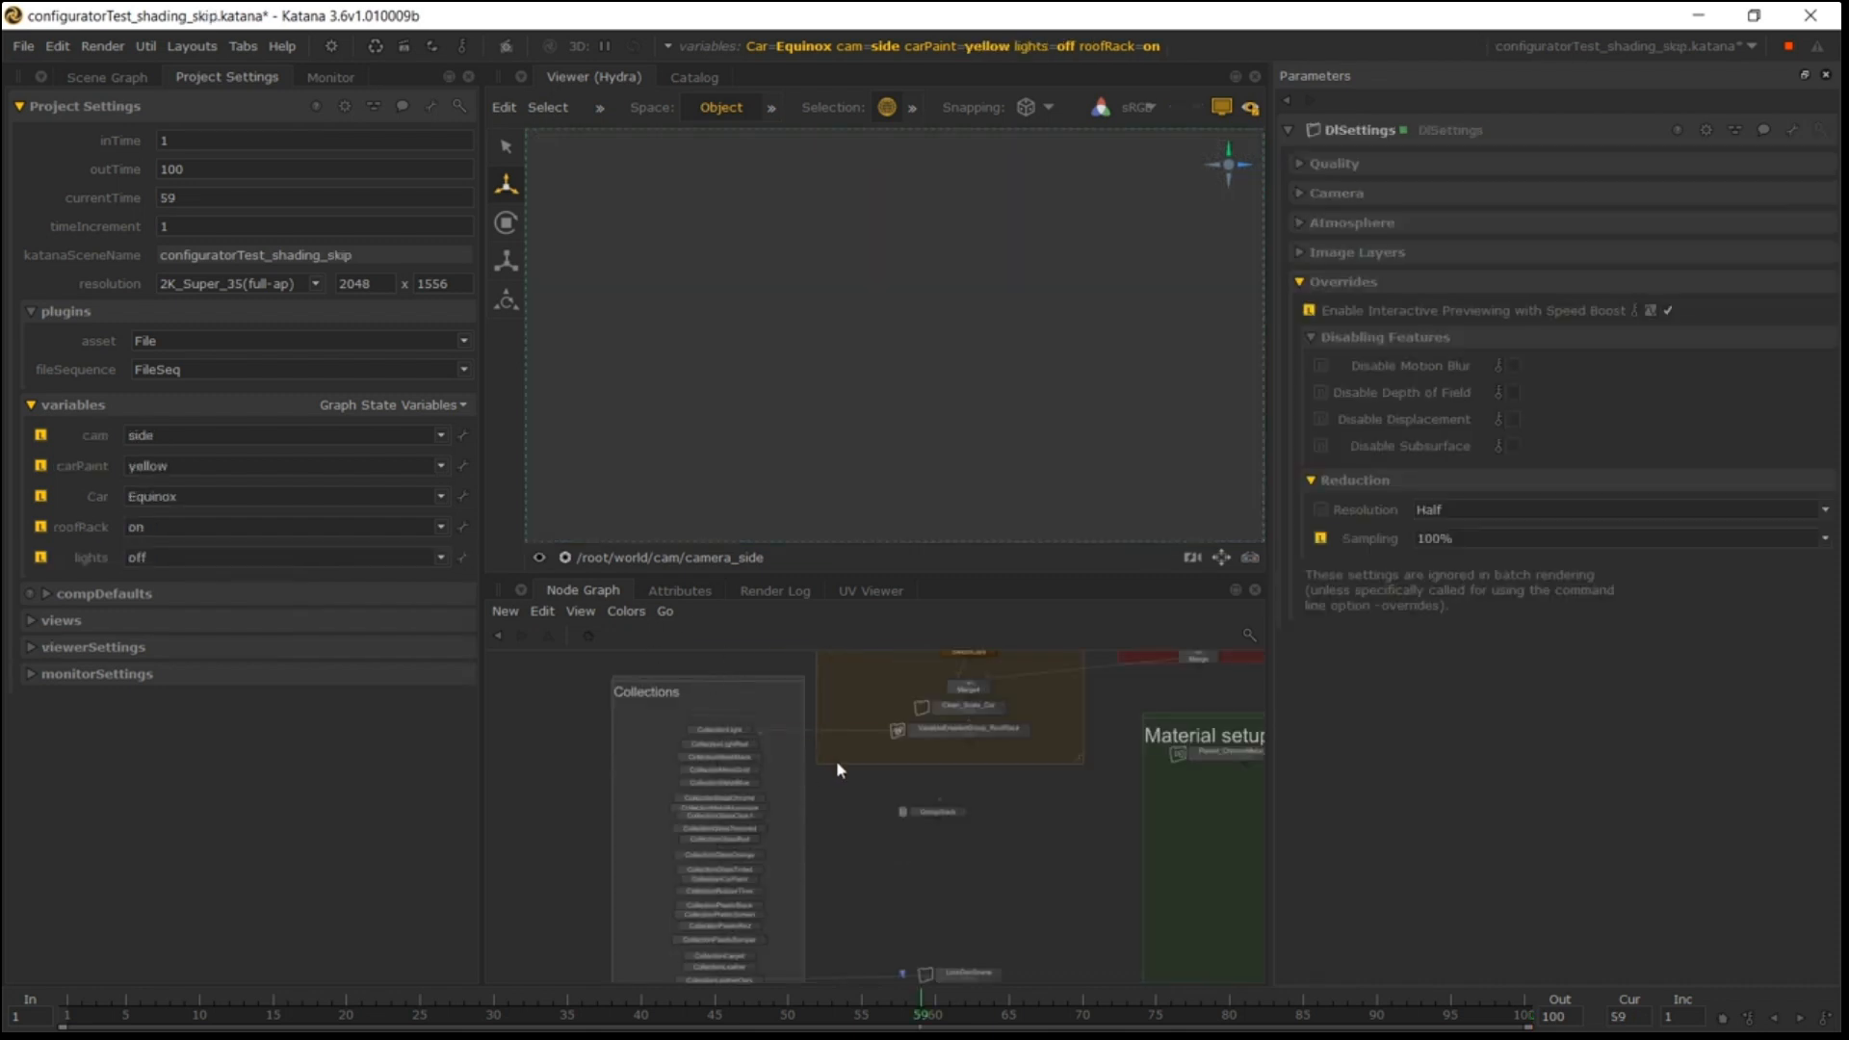
{"action": "middle_click_drag", "start_coordinate": [963, 818], "coordinate": [859, 812]}
{"action": "scroll", "coordinate": [830, 826], "scroll_direction": "up", "scroll_amount": 3}
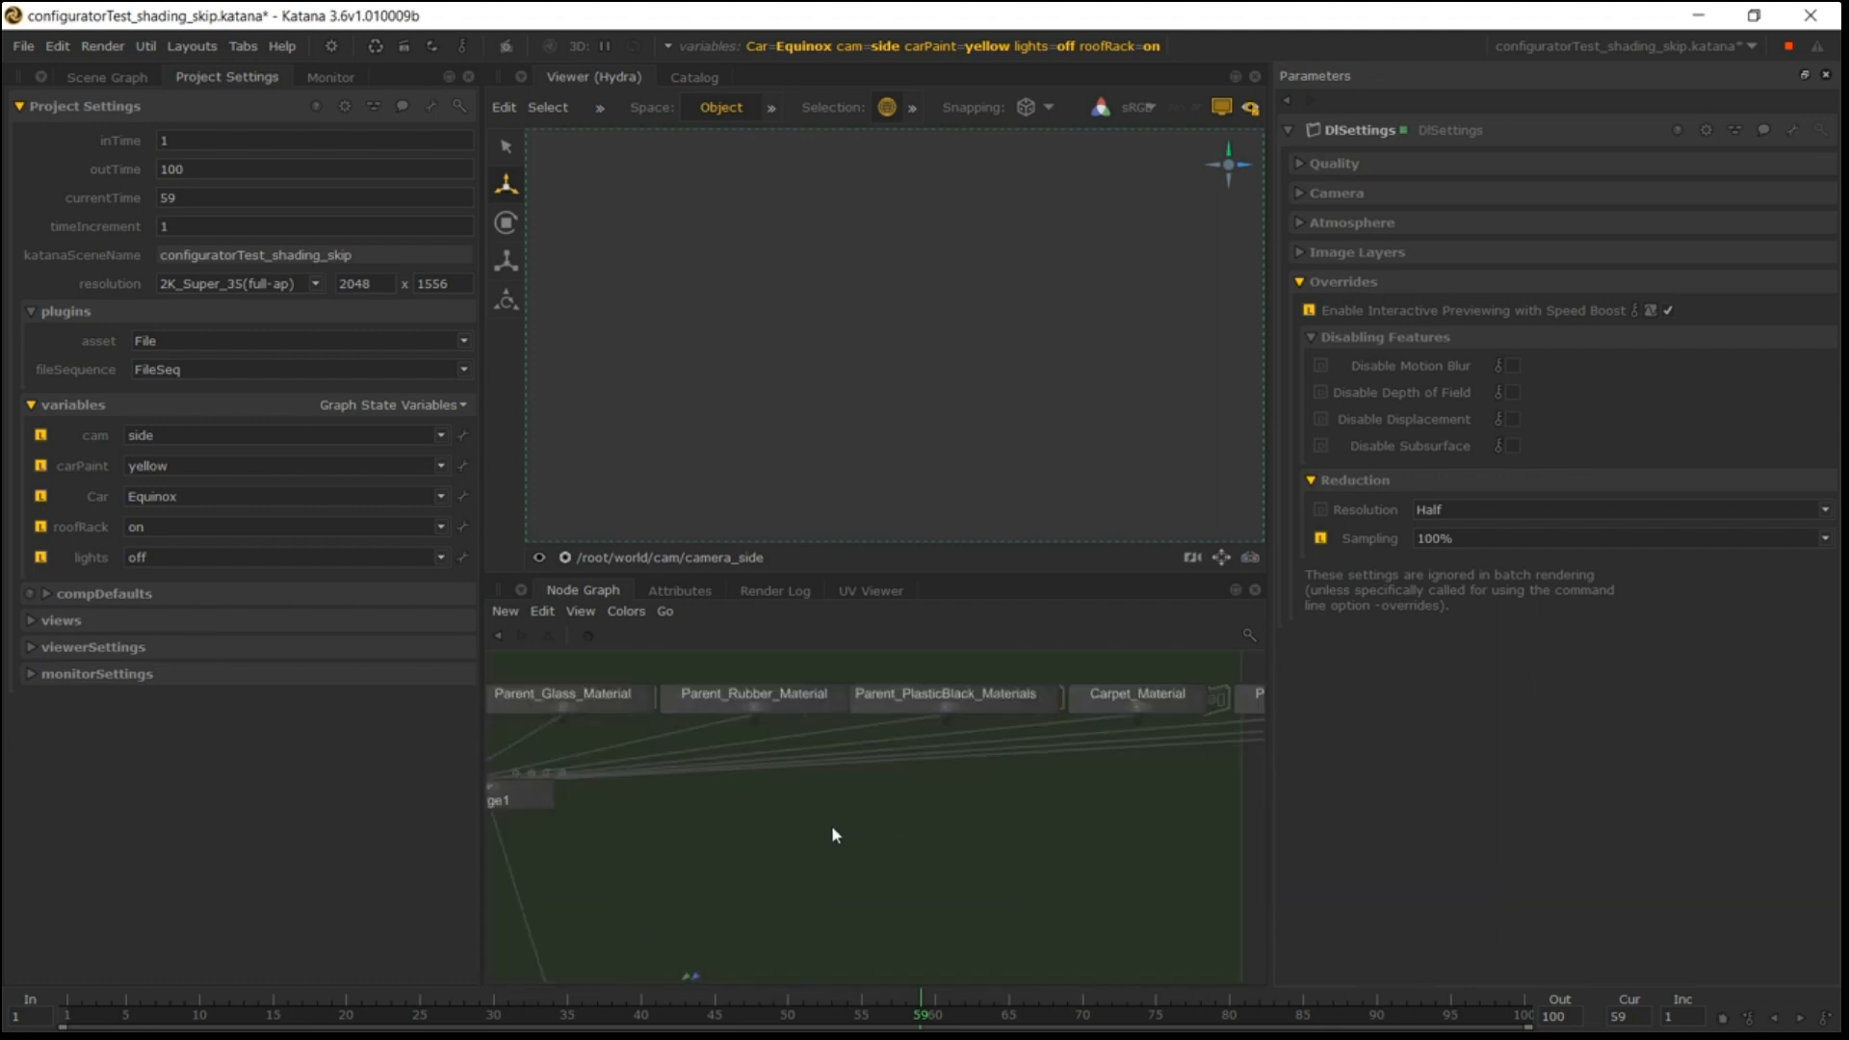
{"action": "key", "text": "g"}
{"action": "left_click", "coordinate": [900, 823]}
{"action": "left_click", "coordinate": [894, 820]}
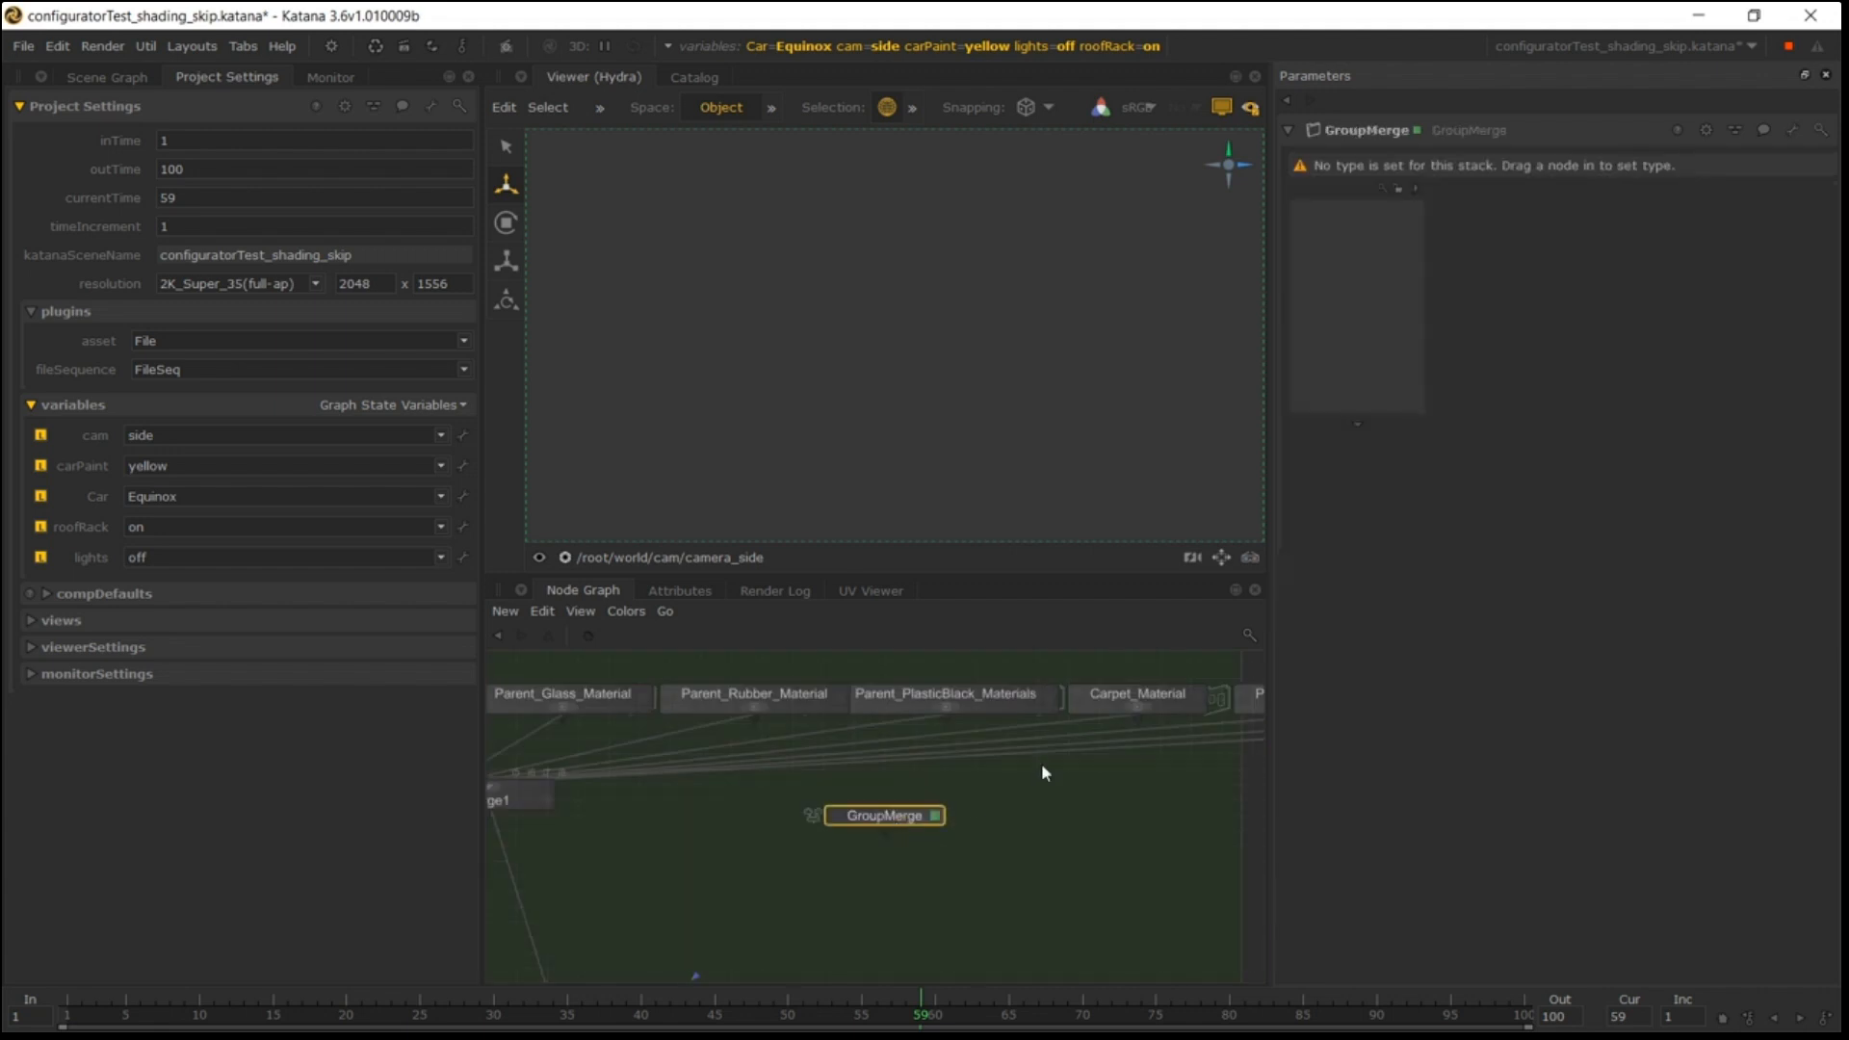
{"action": "scroll", "coordinate": [1042, 773], "scroll_direction": "down", "scroll_amount": 6}
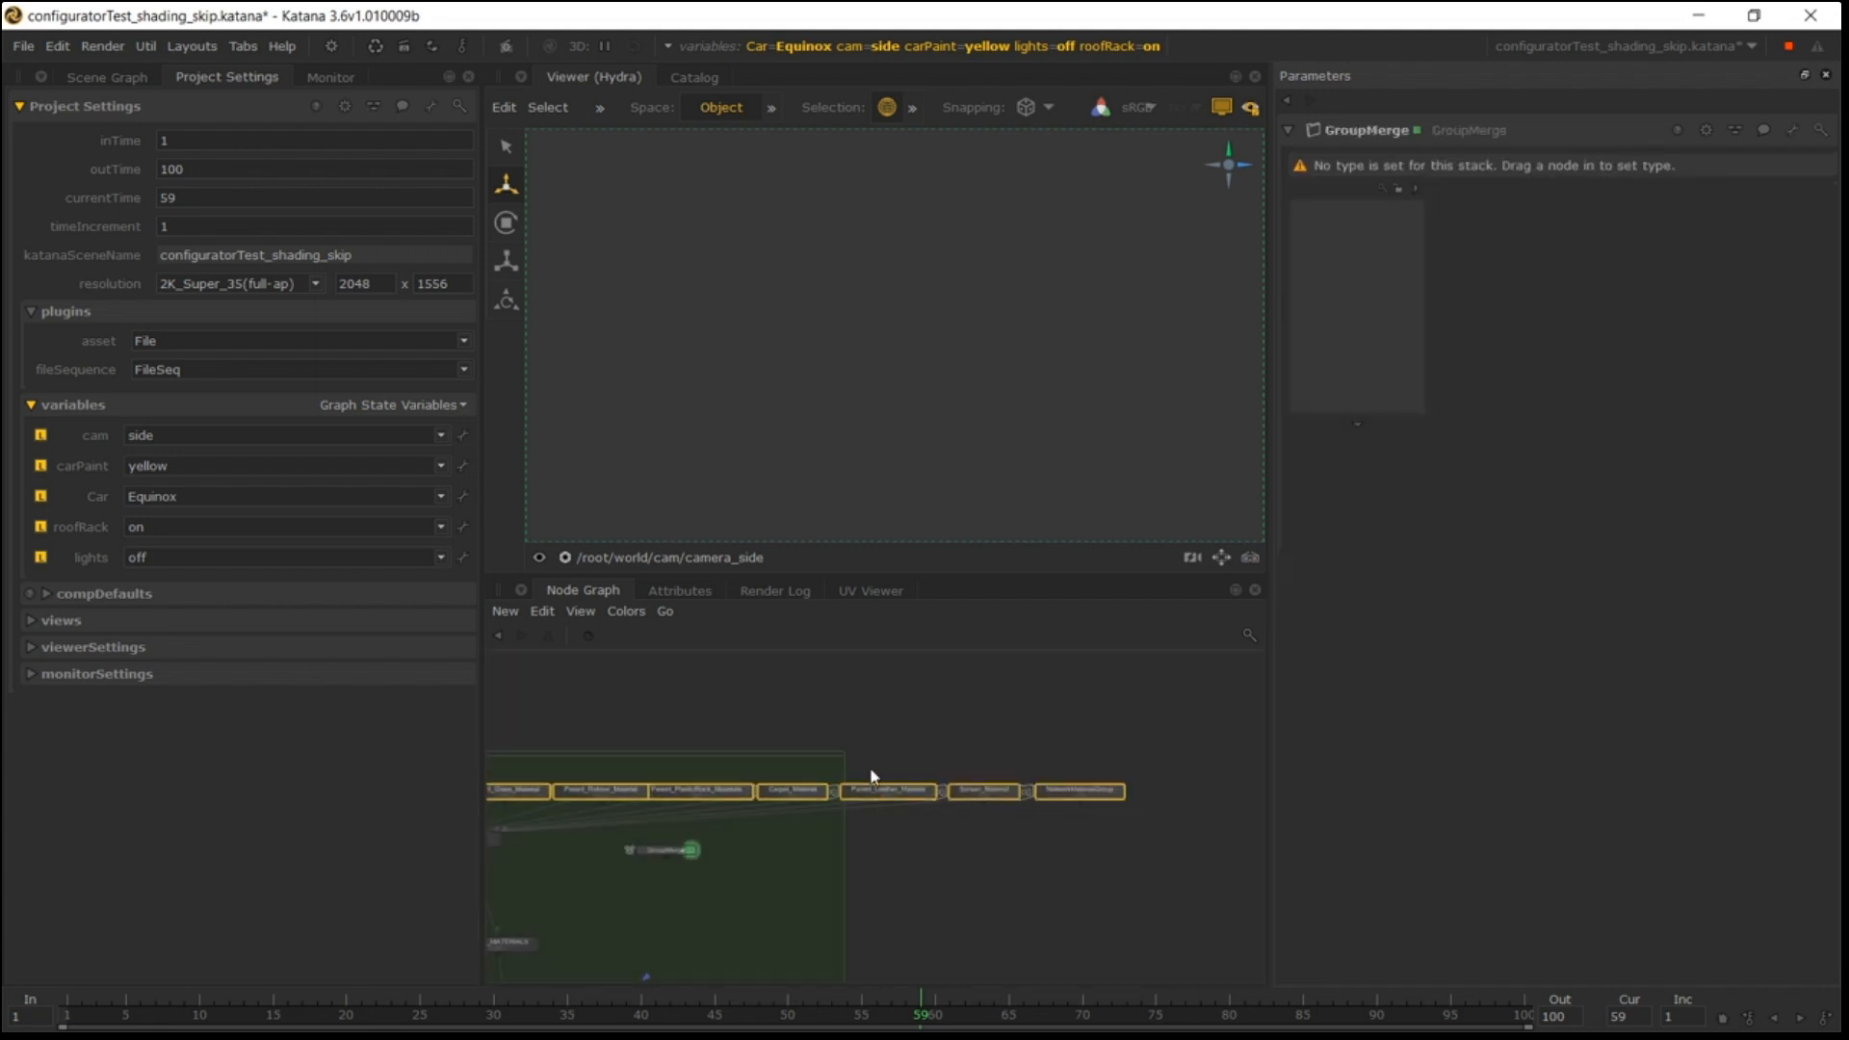
{"action": "left_click_drag", "start_coordinate": [887, 795], "coordinate": [1334, 337]}
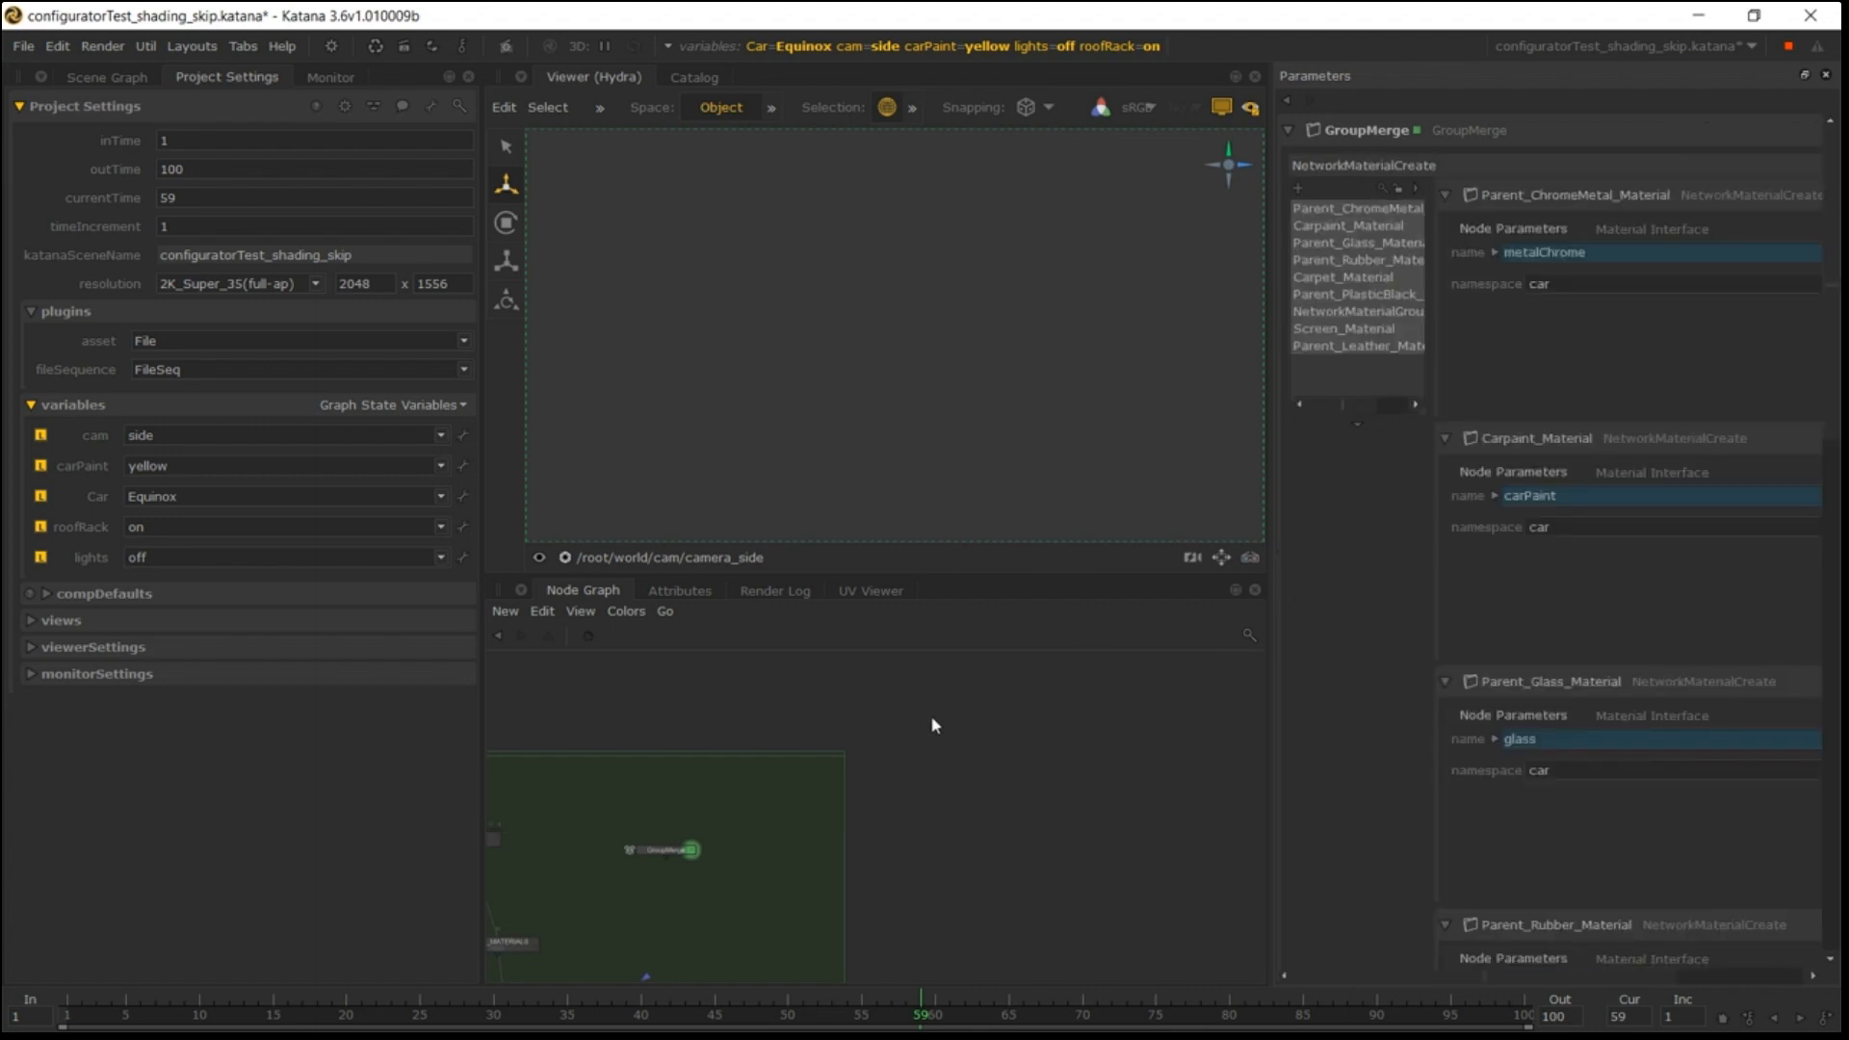
Place the GroupMerge above the old Merge node, connect it to CHILD_MATERIALS, and delete that Merge.
{"action": "scroll", "coordinate": [928, 867], "scroll_direction": "up", "scroll_amount": 2}
{"action": "left_click_drag", "start_coordinate": [863, 828], "coordinate": [682, 766]}
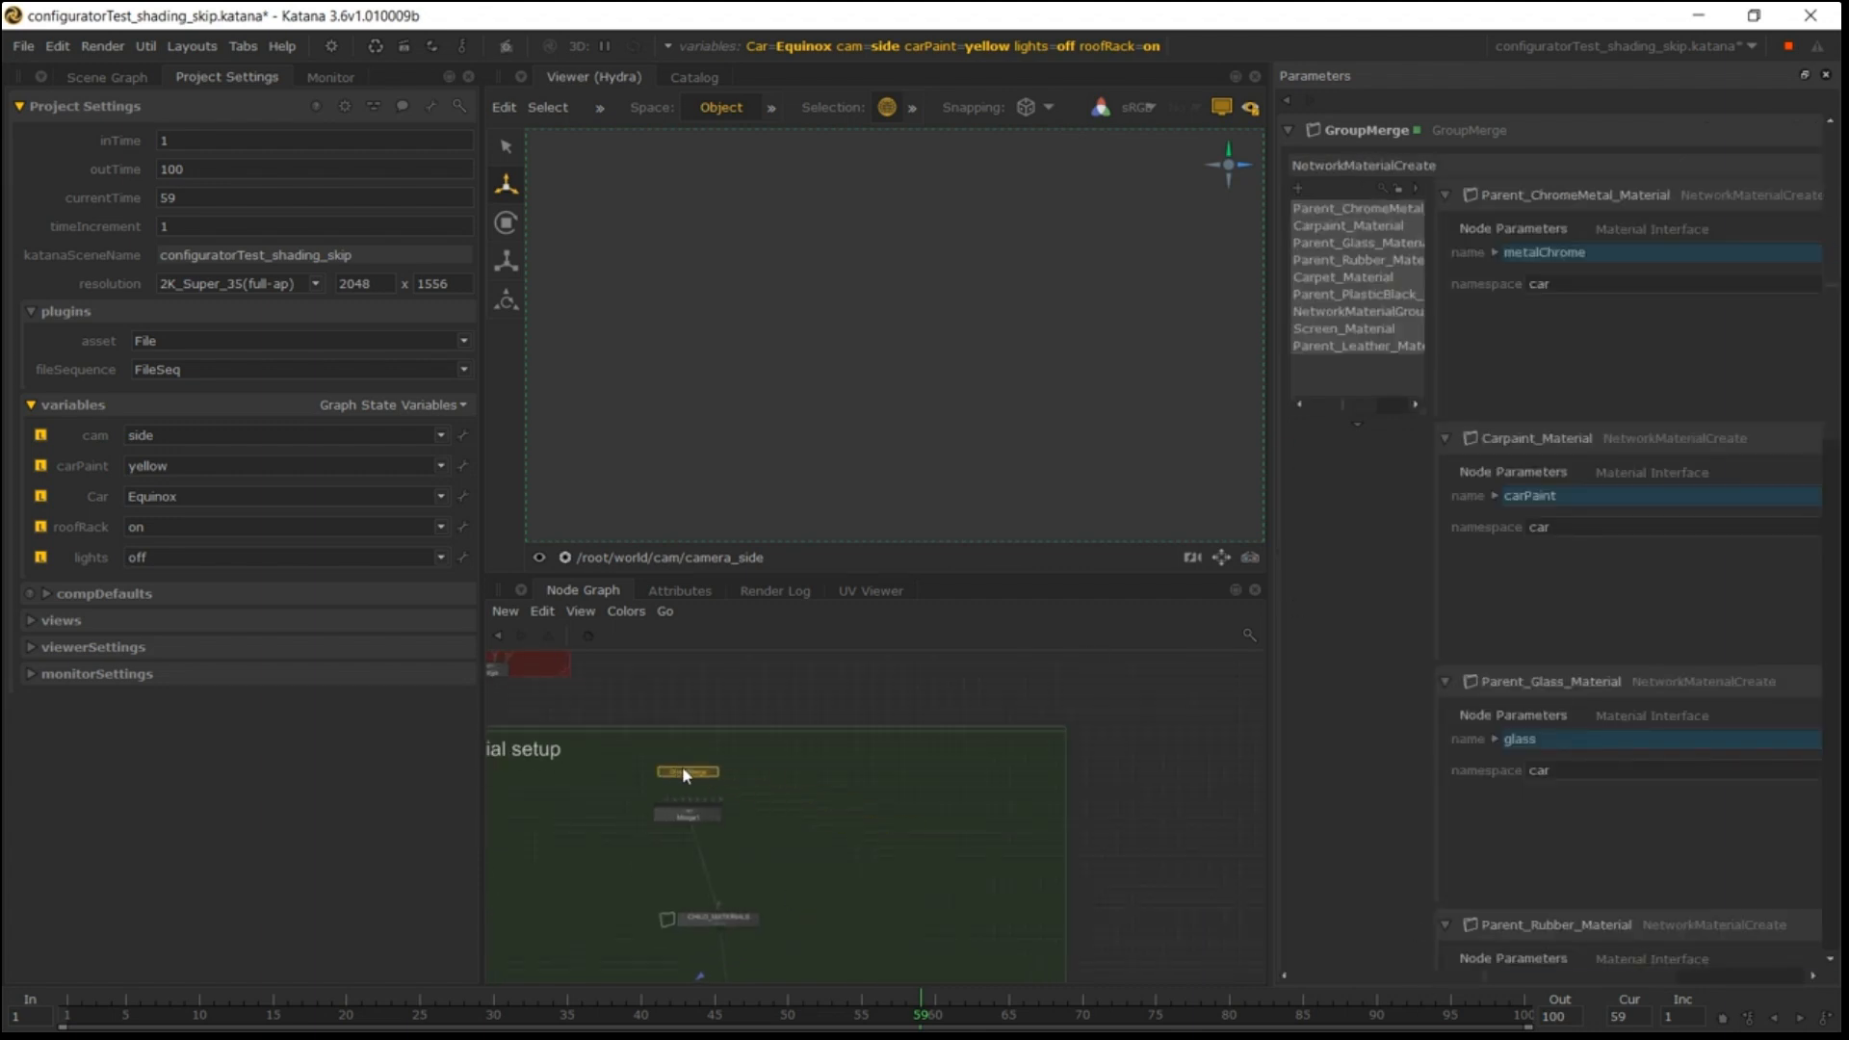
{"action": "scroll", "coordinate": [684, 770], "scroll_direction": "up", "scroll_amount": 2}
{"action": "left_click", "coordinate": [680, 768]}
{"action": "middle_click_drag", "start_coordinate": [769, 945], "coordinate": [780, 835]}
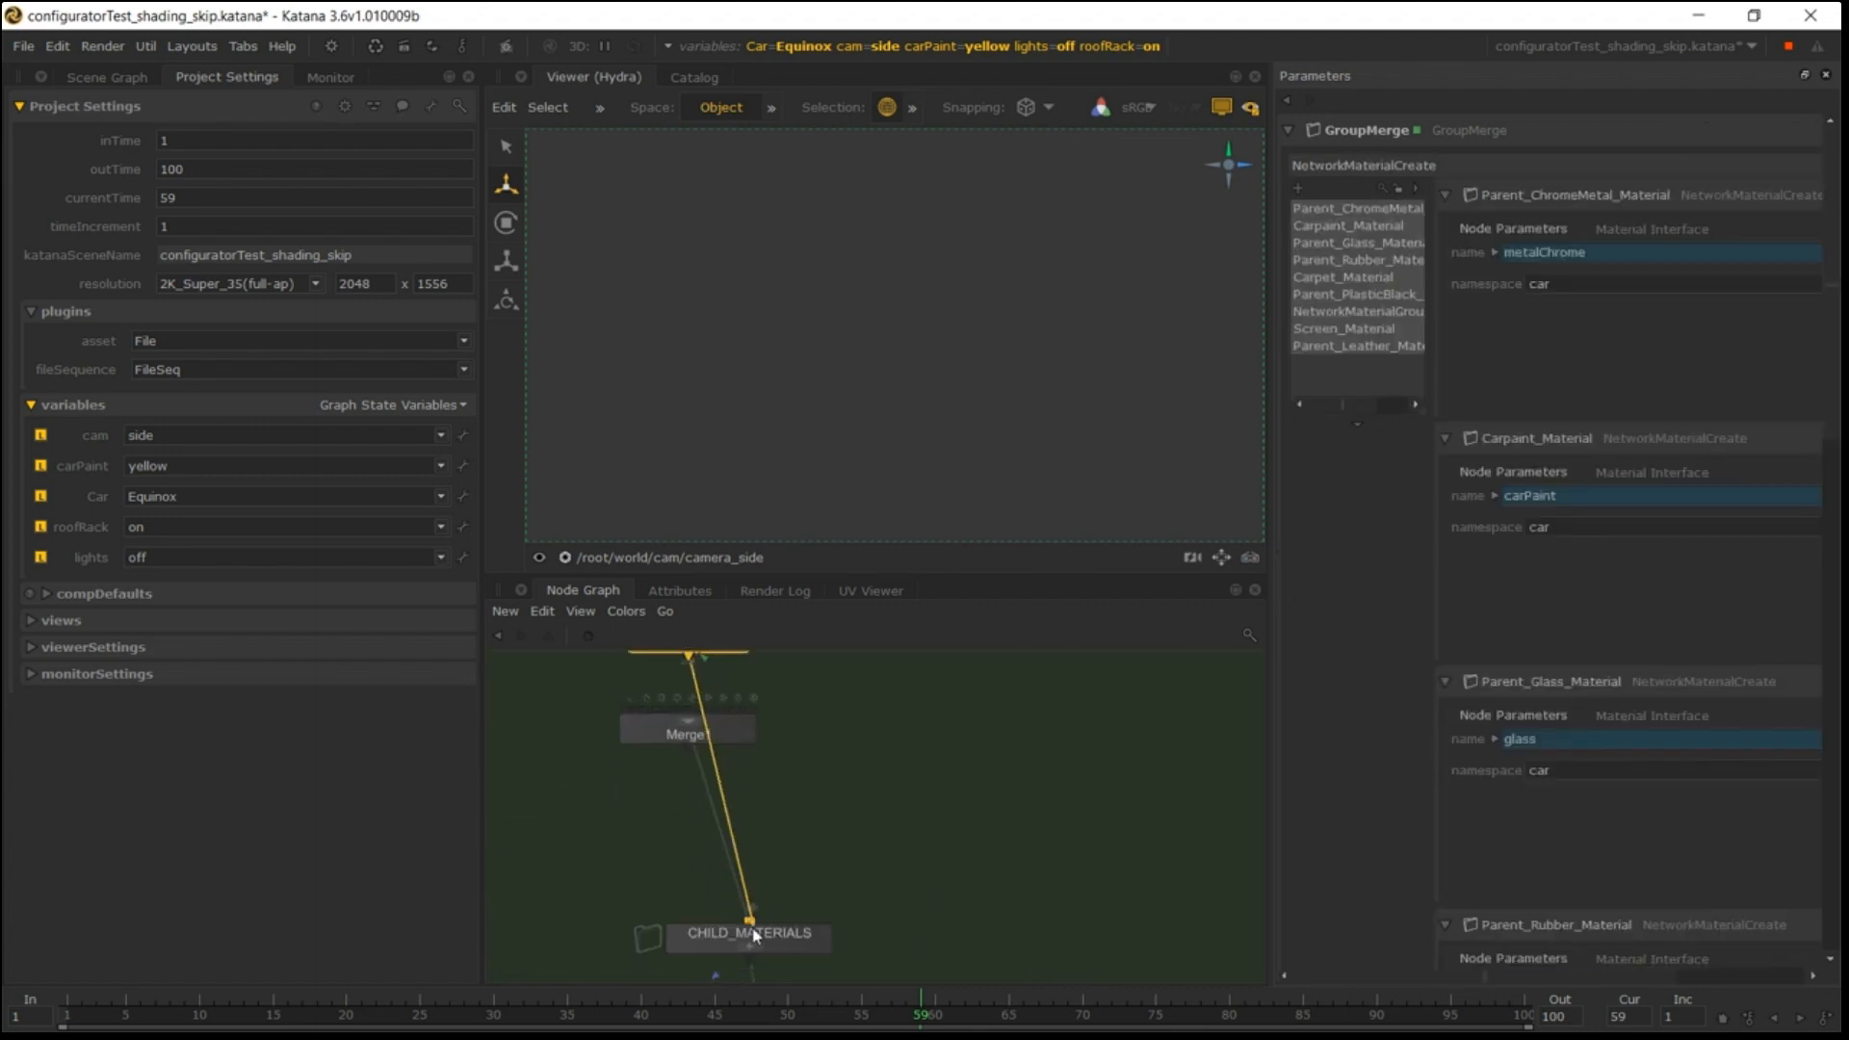
{"action": "left_click", "coordinate": [753, 928]}
{"action": "left_click", "coordinate": [731, 737]}
{"action": "key", "text": "Delete"}
Open the GroupStack's parameters and move all the CollectionCreate nodes from the Collections backdrop into it.
{"action": "scroll", "coordinate": [795, 807], "scroll_direction": "down", "scroll_amount": 3}
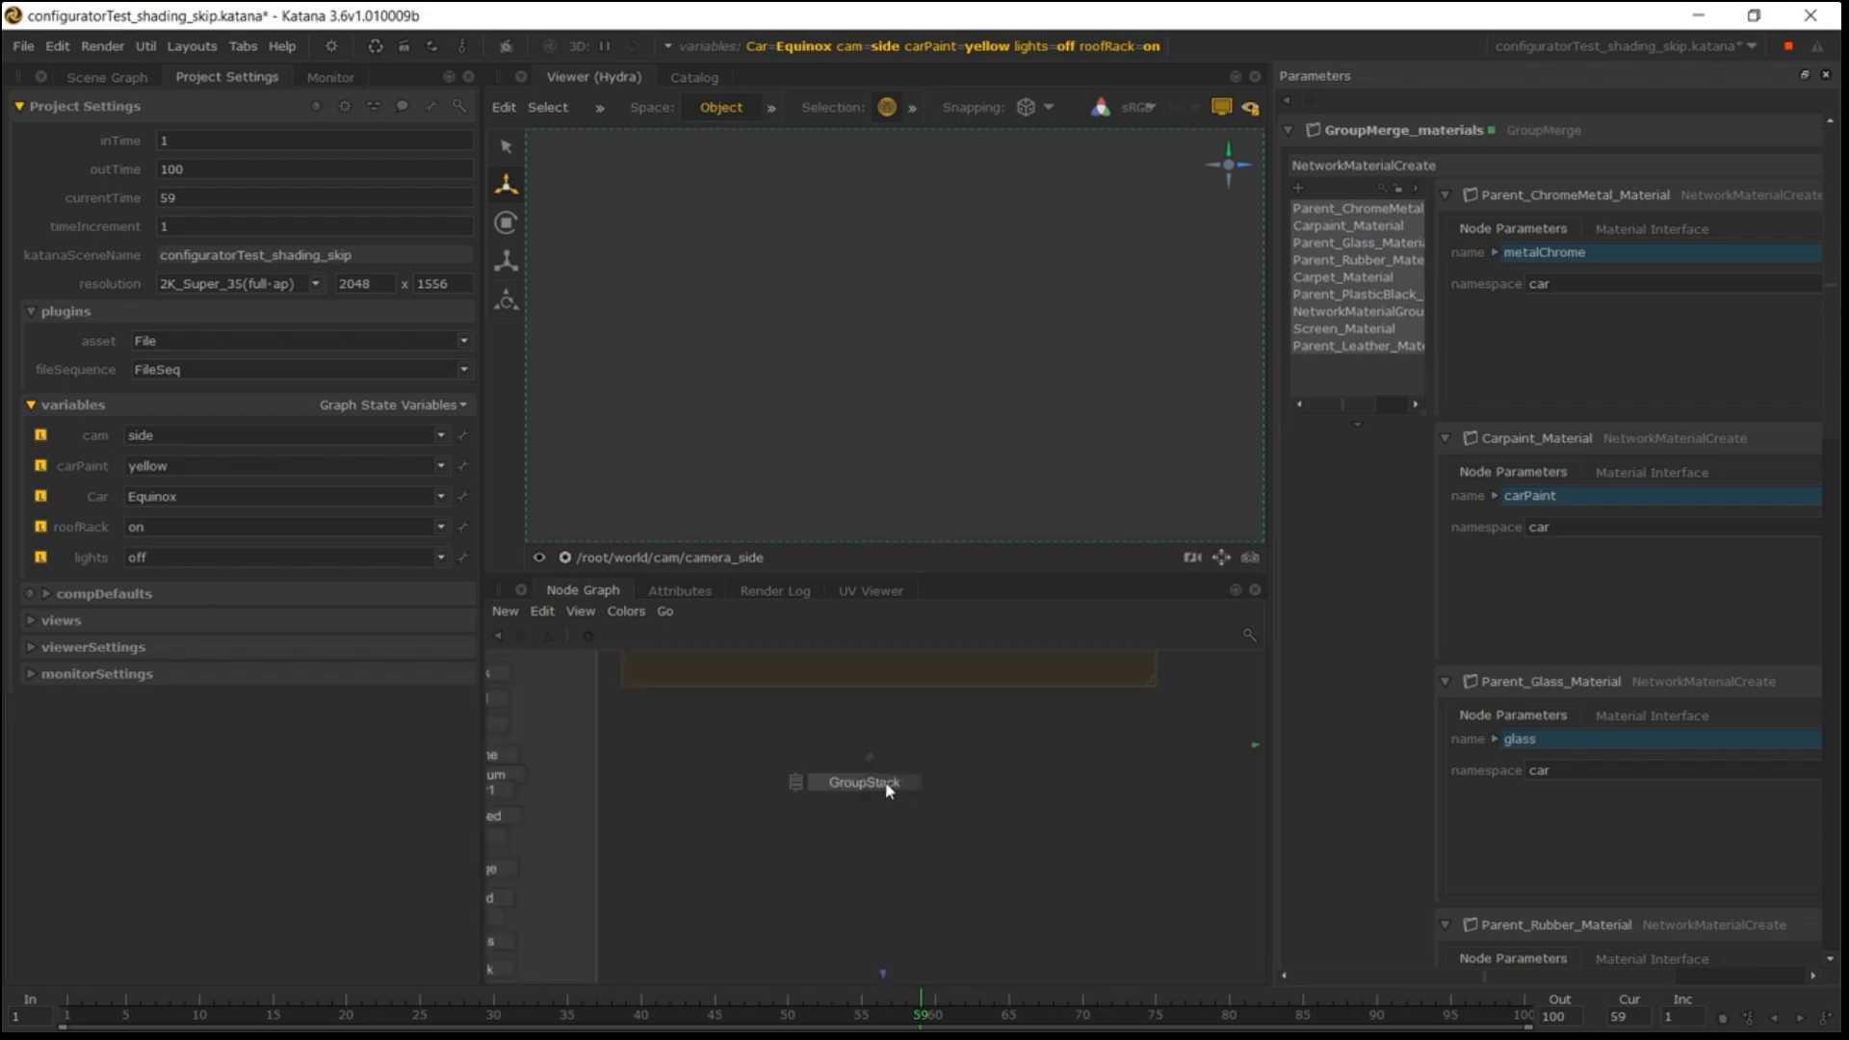
{"action": "left_click", "coordinate": [887, 785]}
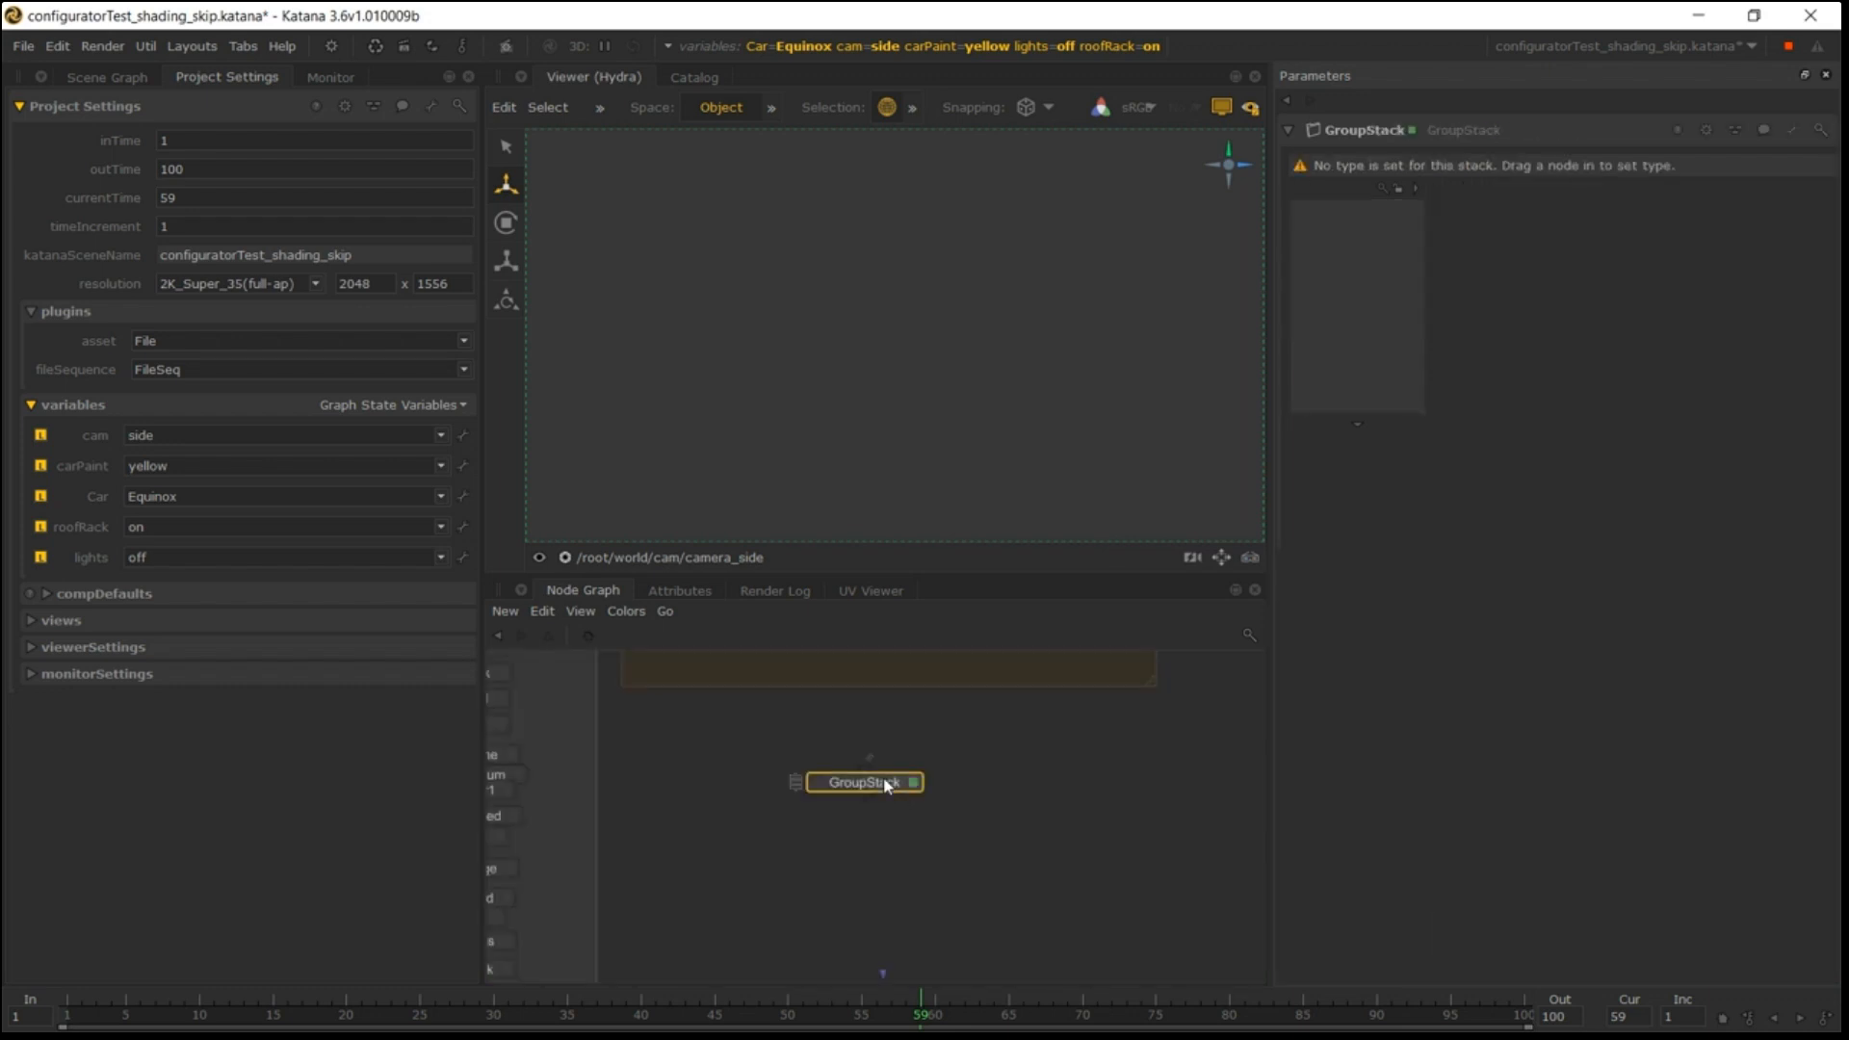
{"action": "scroll", "coordinate": [747, 782], "scroll_direction": "down", "scroll_amount": 3}
{"action": "middle_click_drag", "start_coordinate": [747, 784], "coordinate": [805, 762]}
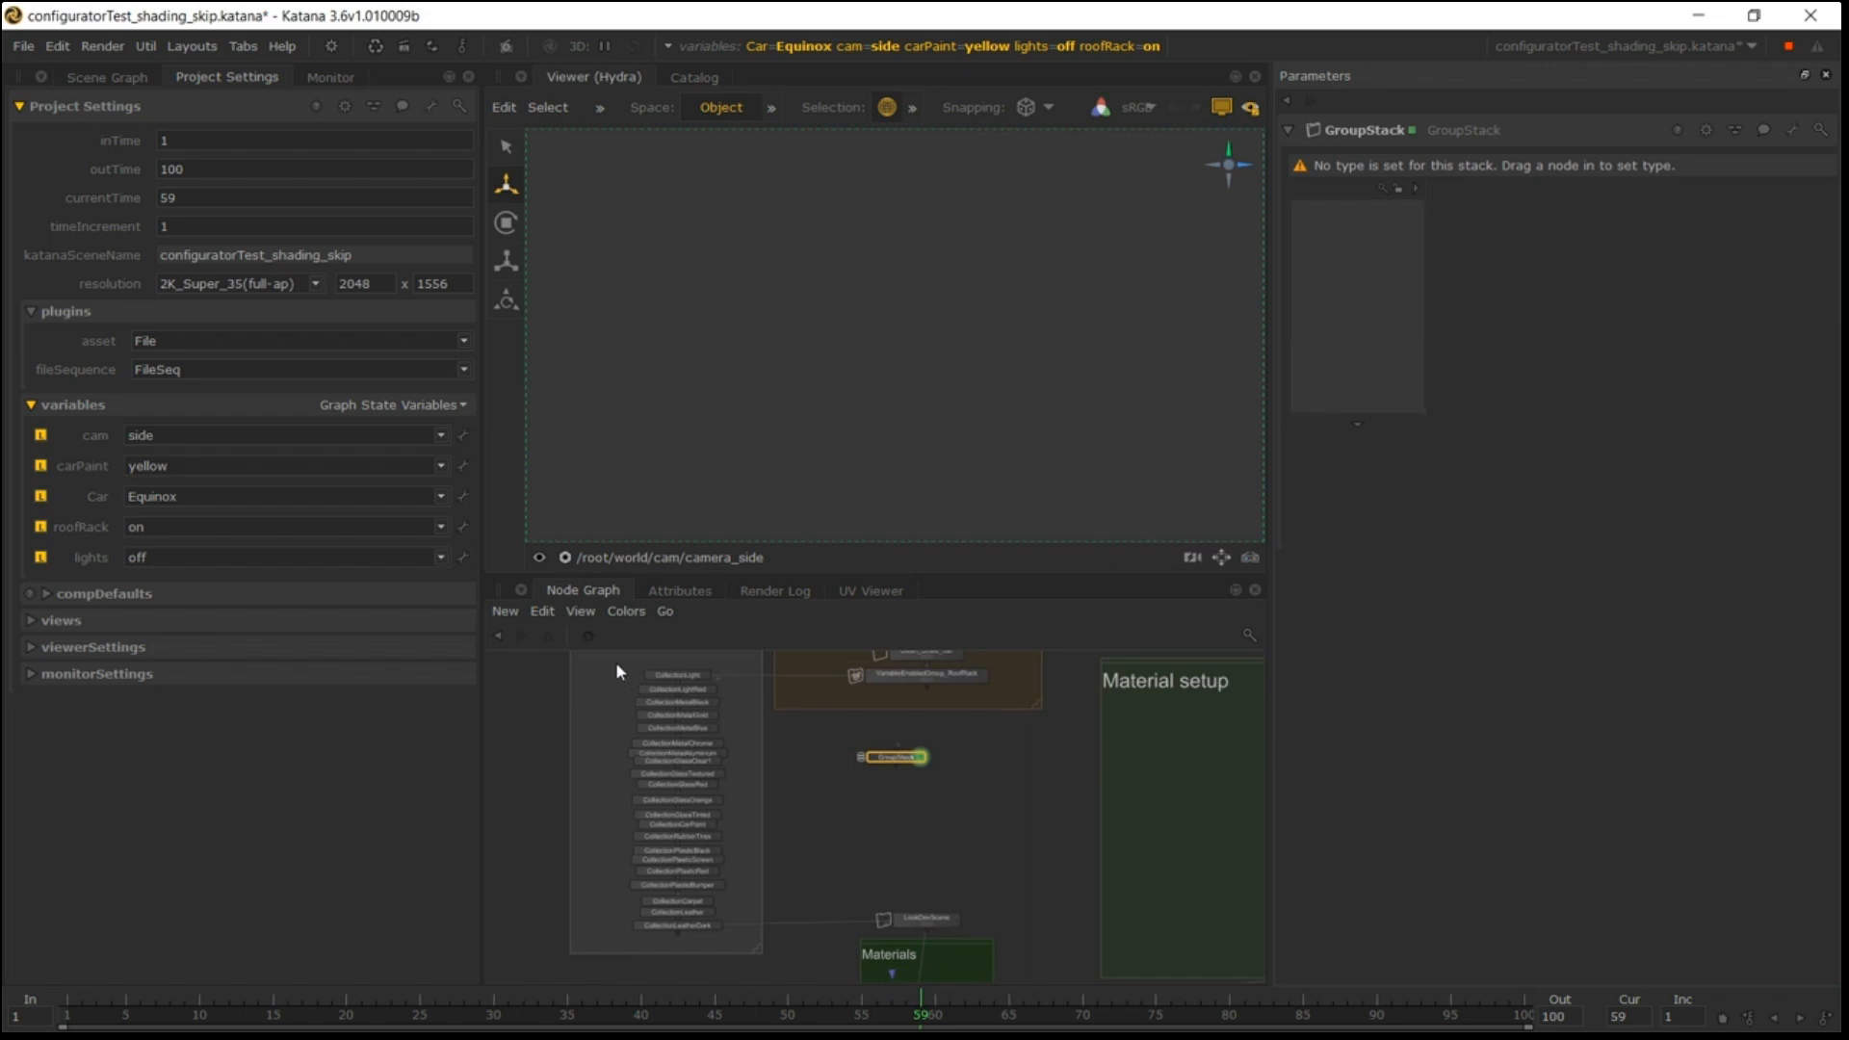
{"action": "middle_click_drag", "start_coordinate": [717, 758], "coordinate": [1333, 354], "text": "shift"}
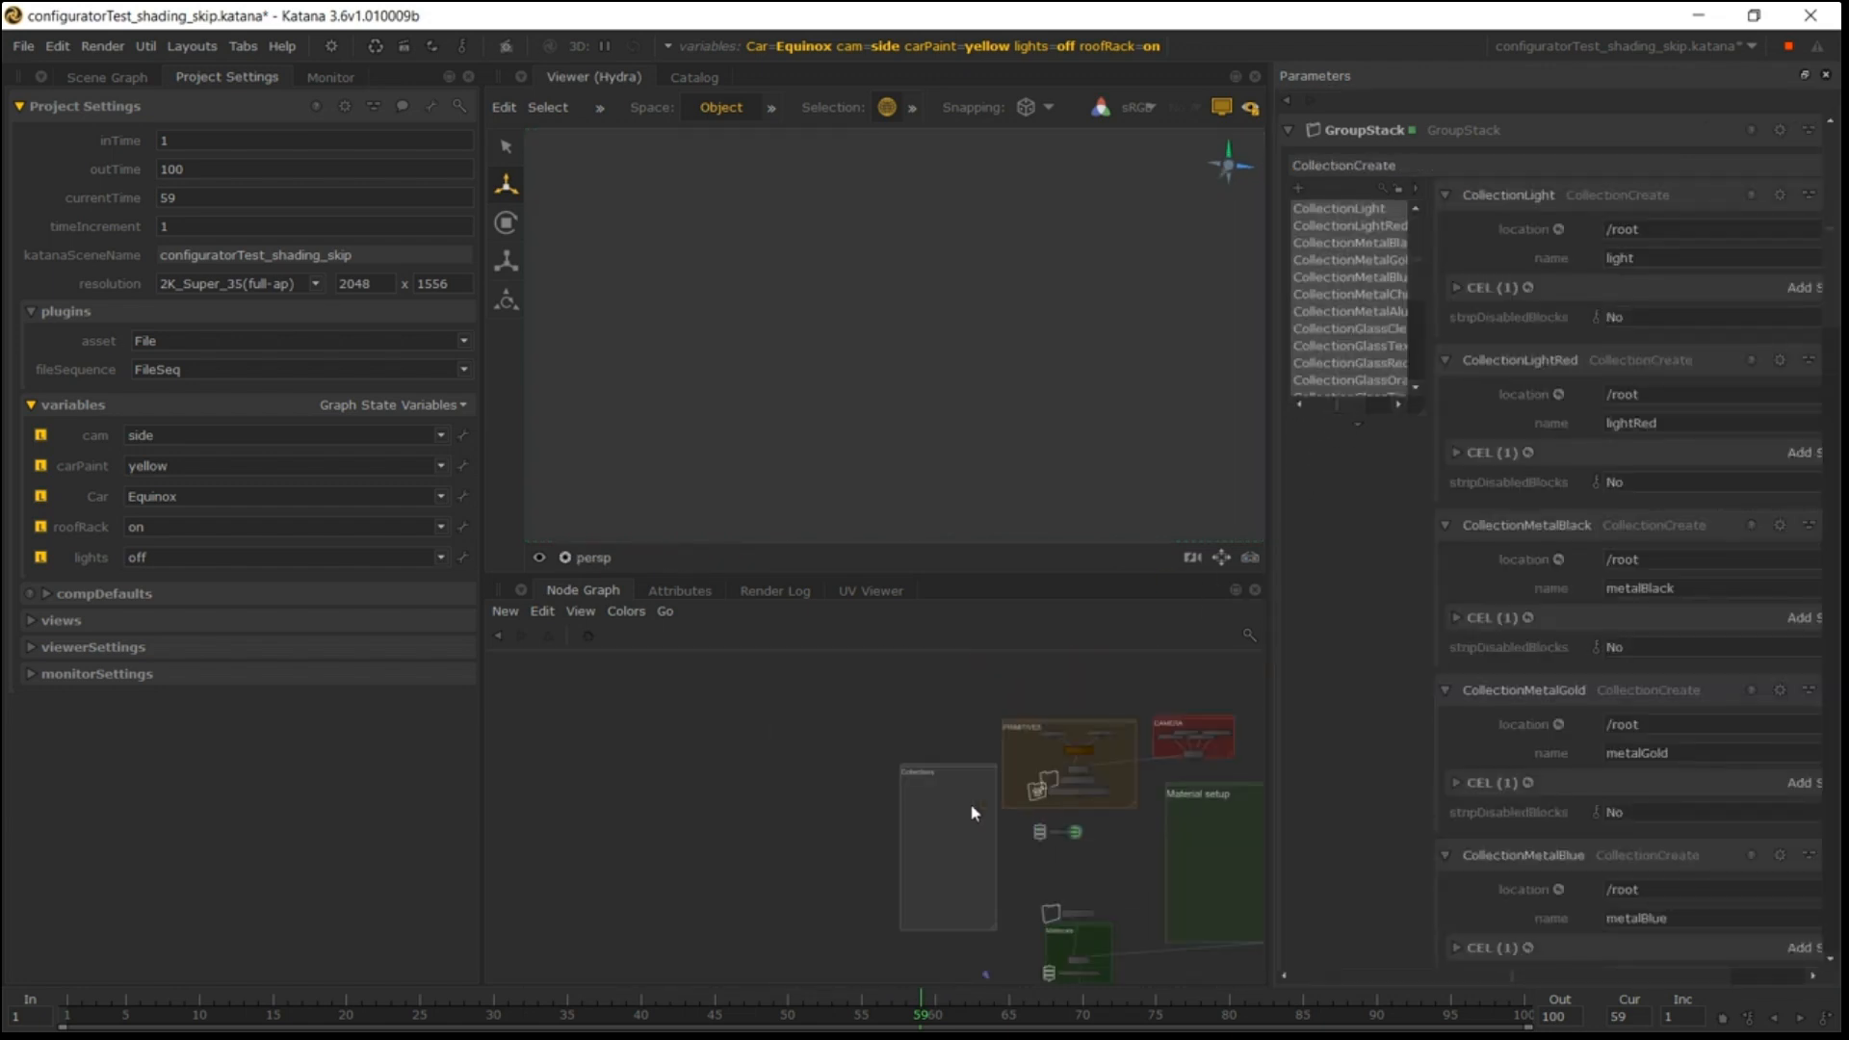
Connect GroupStack_collection between the RoofRack VariableEnabledGroup and the node just above the Materials backdrop.
{"action": "middle_click_drag", "start_coordinate": [963, 770], "coordinate": [847, 760]}
{"action": "scroll", "coordinate": [847, 761], "scroll_direction": "up", "scroll_amount": 3}
{"action": "left_click", "coordinate": [814, 754]}
{"action": "left_click", "coordinate": [815, 814]}
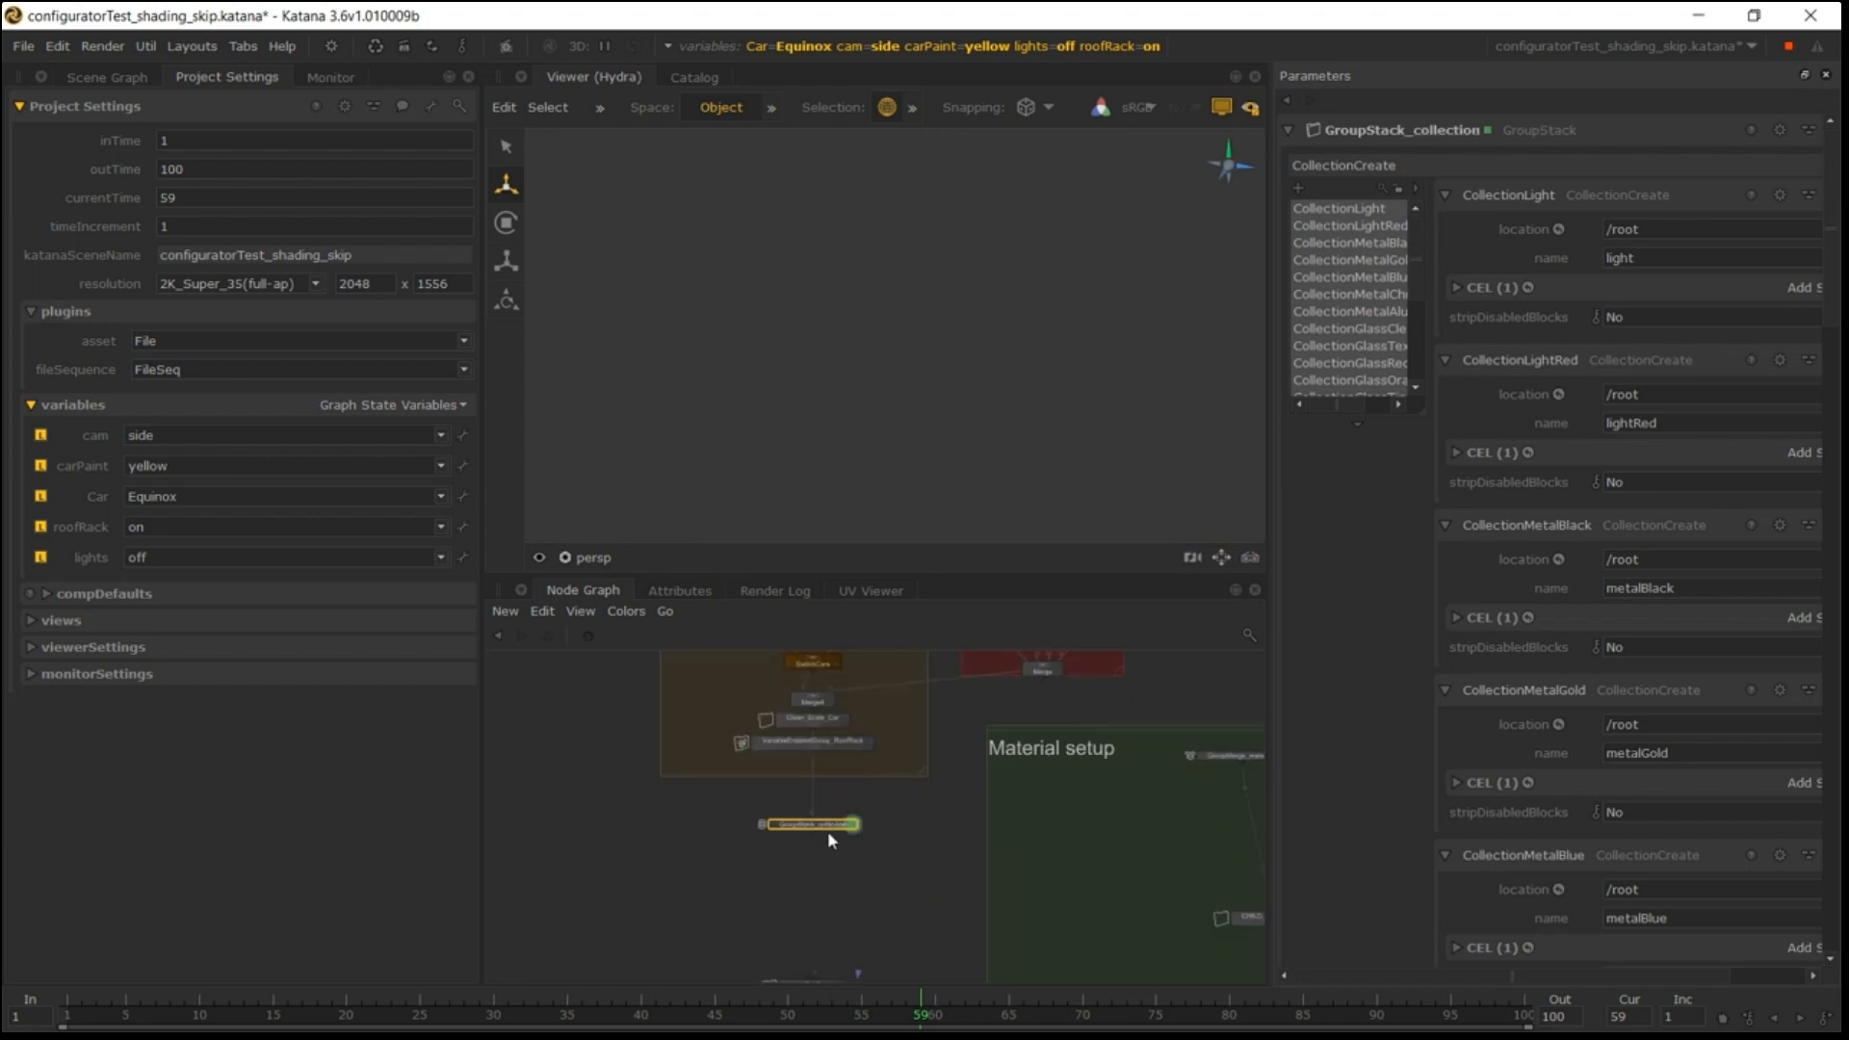
{"action": "middle_click_drag", "start_coordinate": [828, 830], "coordinate": [821, 740]}
{"action": "left_click", "coordinate": [807, 743]}
{"action": "left_click", "coordinate": [804, 885]}
Ungroup CHILD_MATERIALS so that its child material nodes sit directly in the Material setup area.
{"action": "middle_click_drag", "start_coordinate": [866, 865], "coordinate": [500, 934]}
{"action": "scroll", "coordinate": [918, 903], "scroll_direction": "up", "scroll_amount": 3}
{"action": "left_click", "coordinate": [898, 900]}
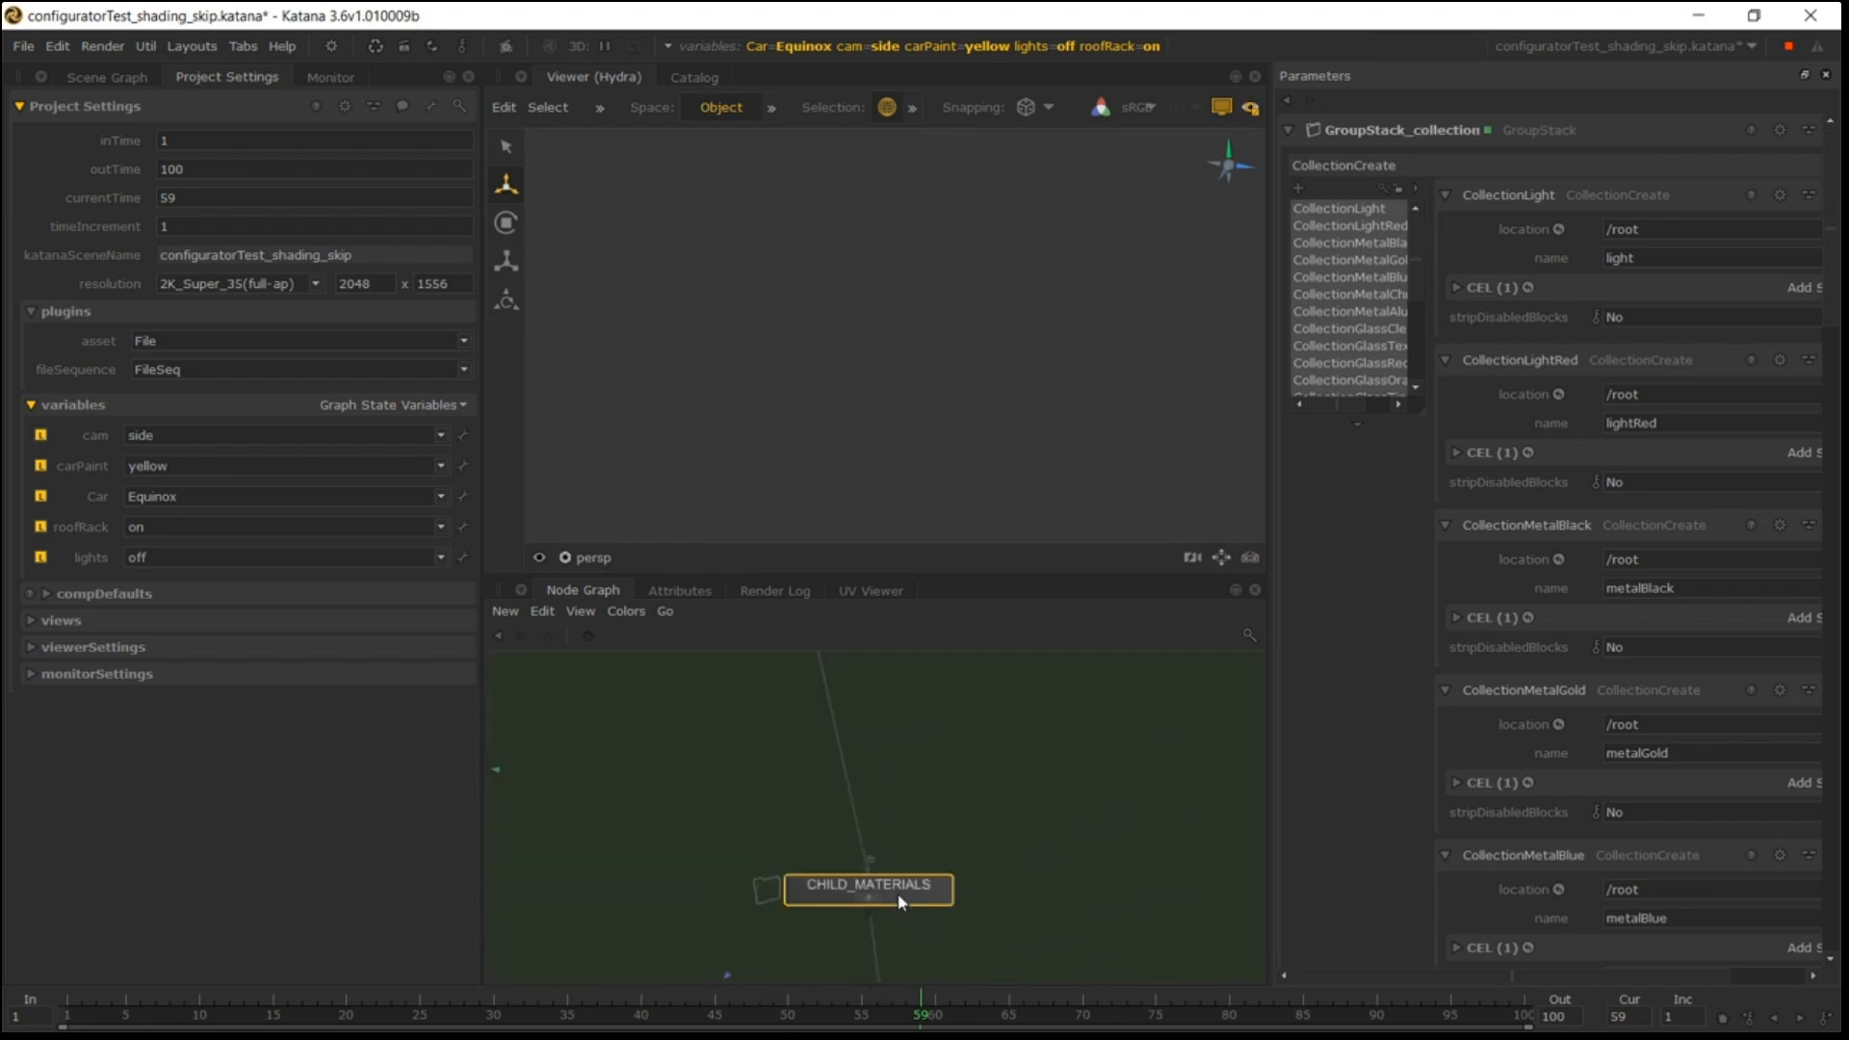
{"action": "scroll", "coordinate": [898, 893], "scroll_direction": "down", "scroll_amount": 5}
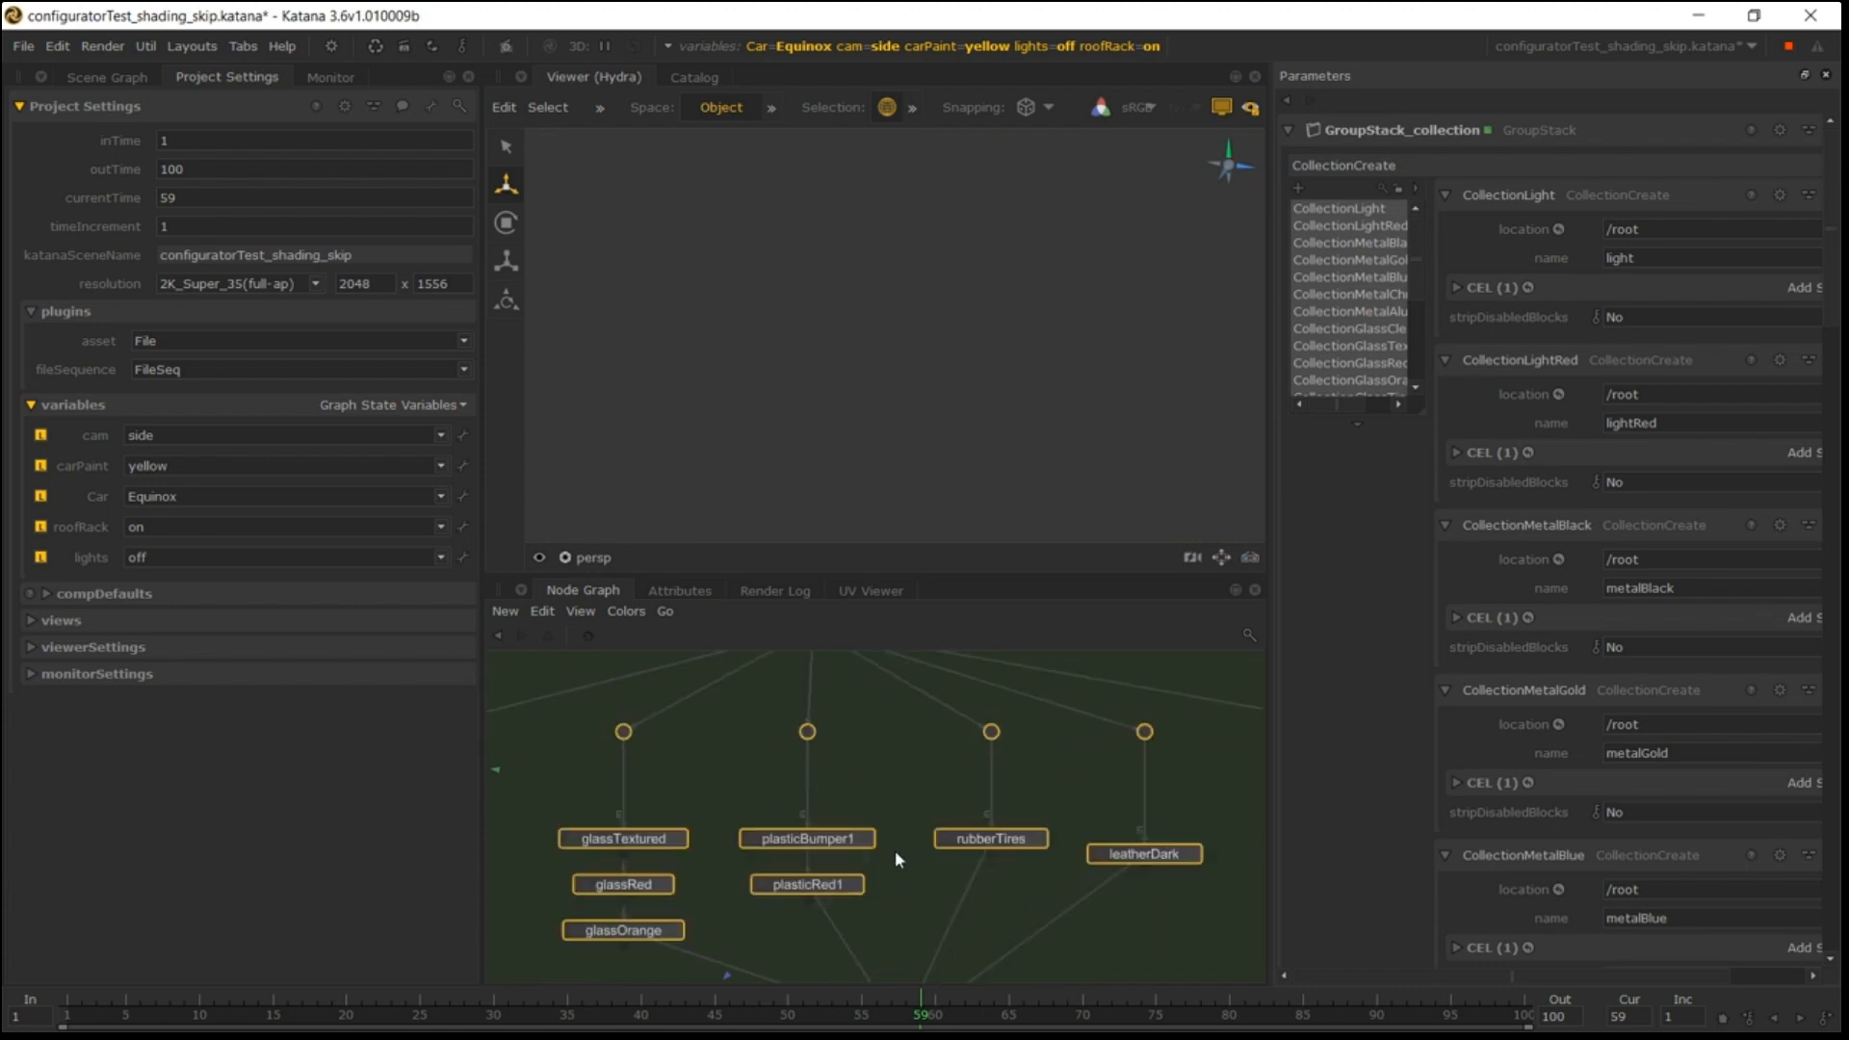
Open the plasticBumper1 child material's parameters and examine its Base group.
{"action": "scroll", "coordinate": [862, 840], "scroll_direction": "up", "scroll_amount": 3}
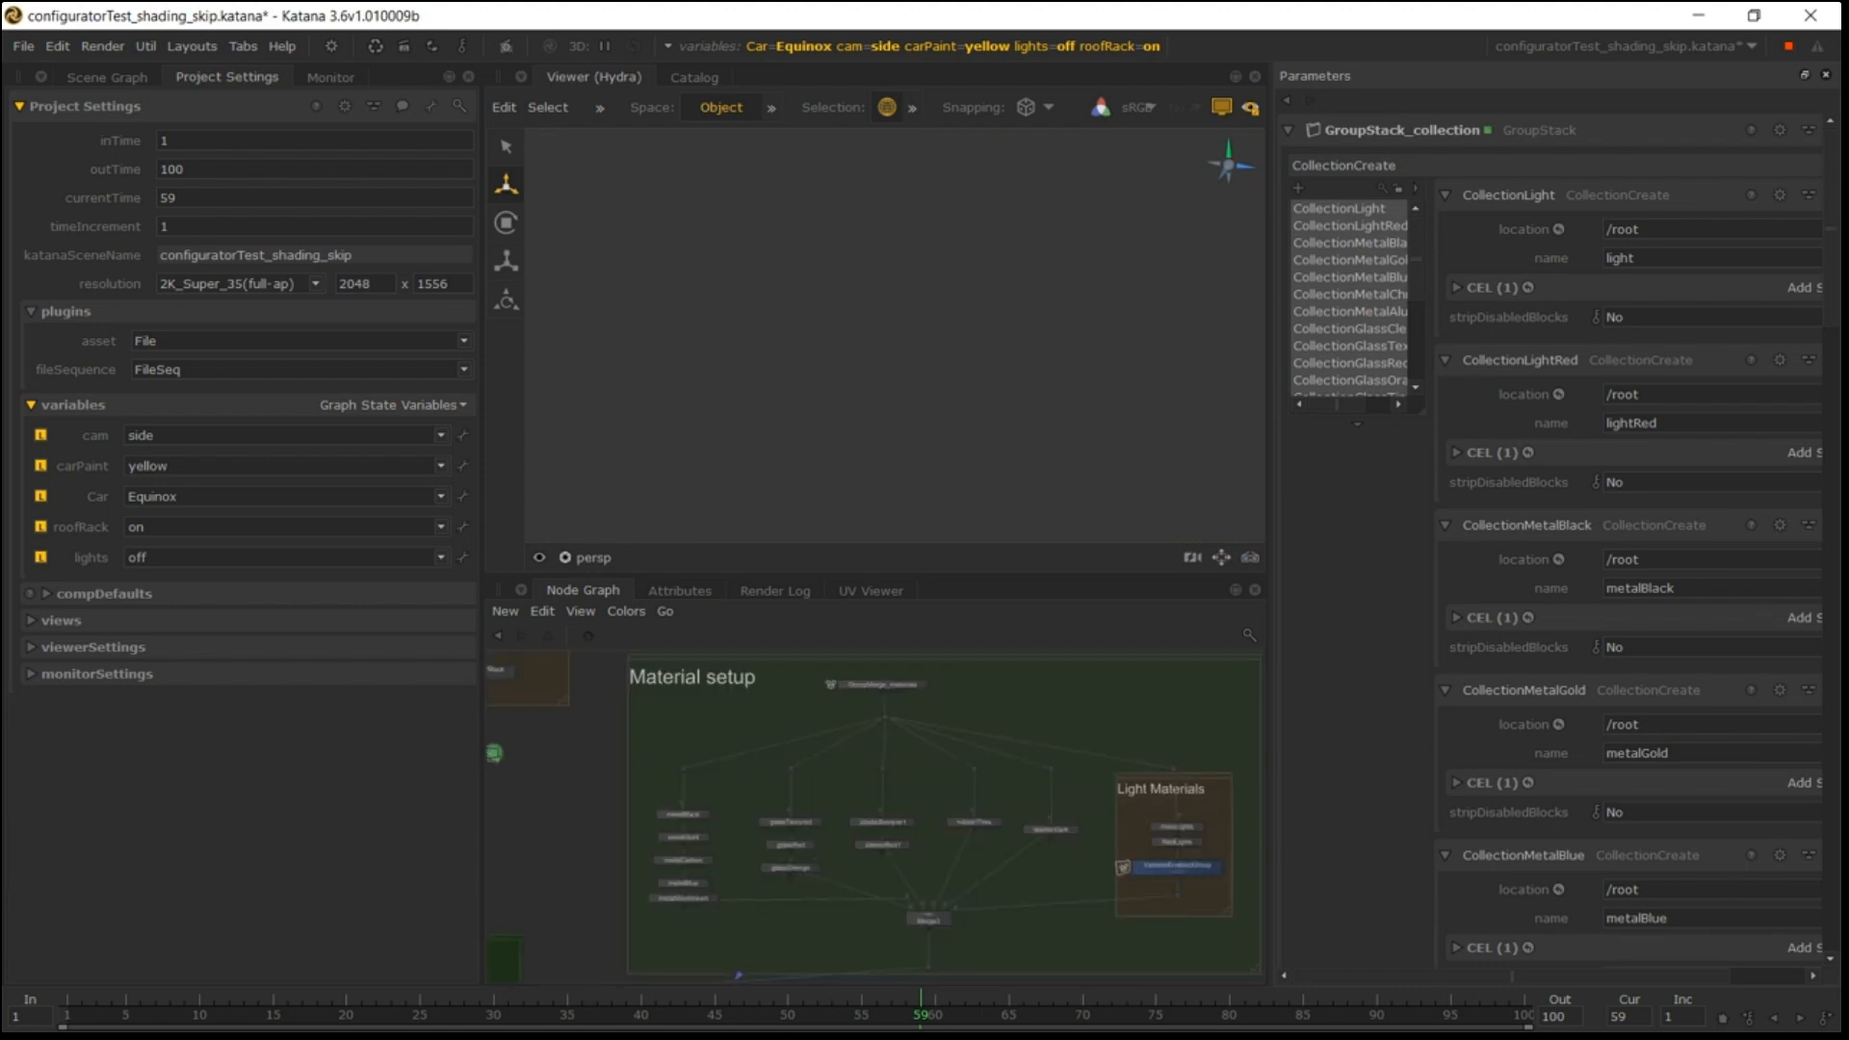
{"action": "scroll", "coordinate": [936, 819], "scroll_direction": "up", "scroll_amount": 3}
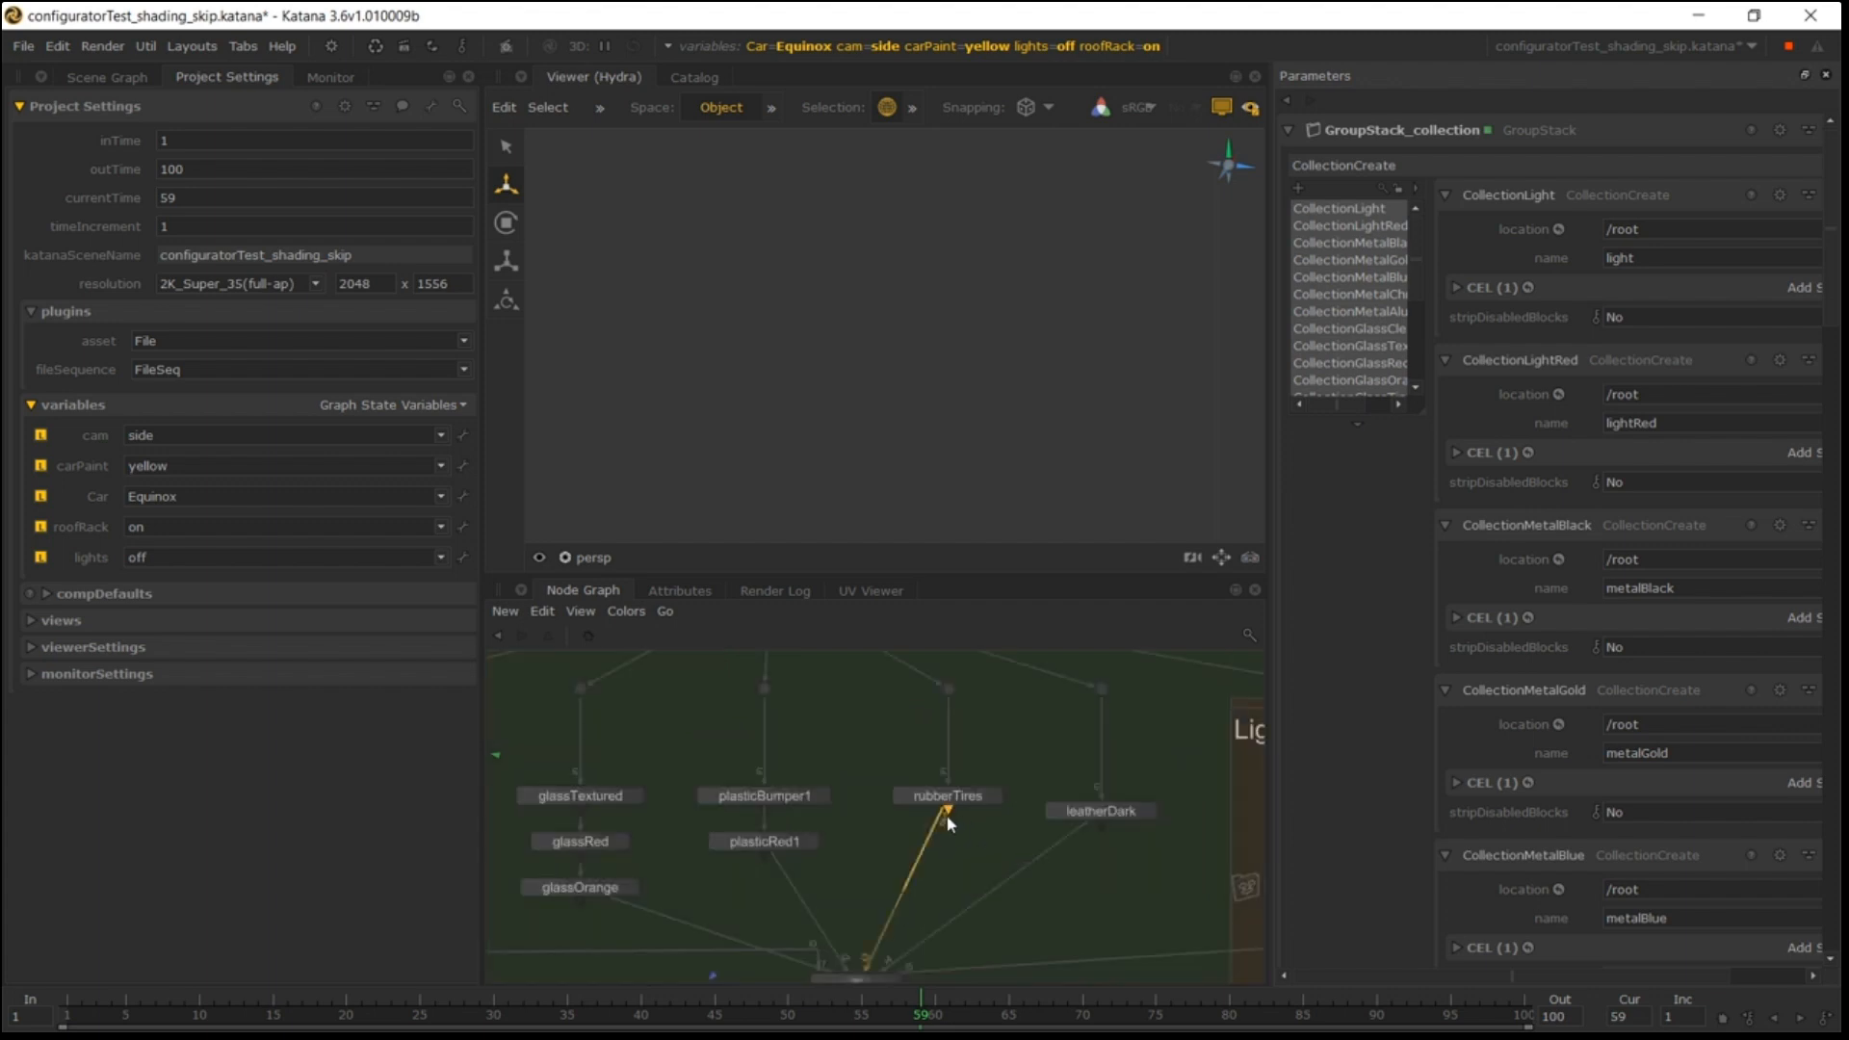
{"action": "left_click", "coordinate": [822, 795]}
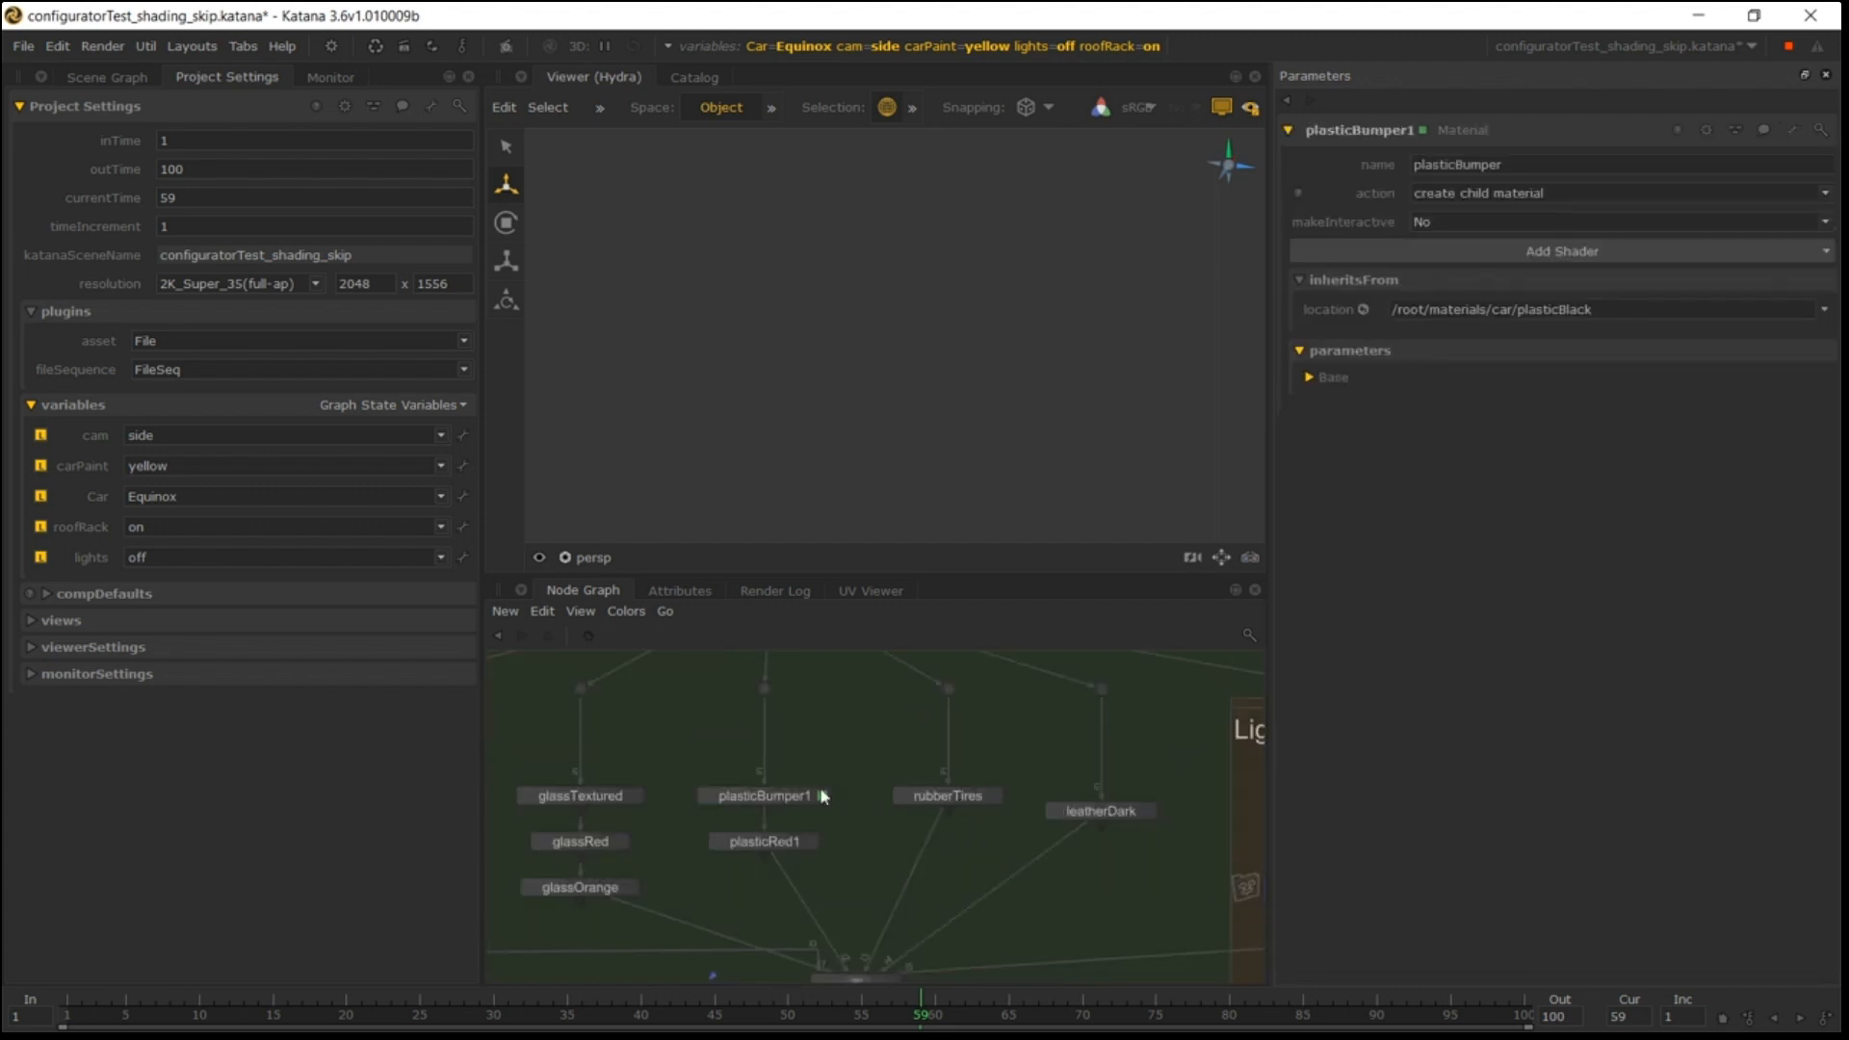
{"action": "left_click", "coordinate": [1339, 381]}
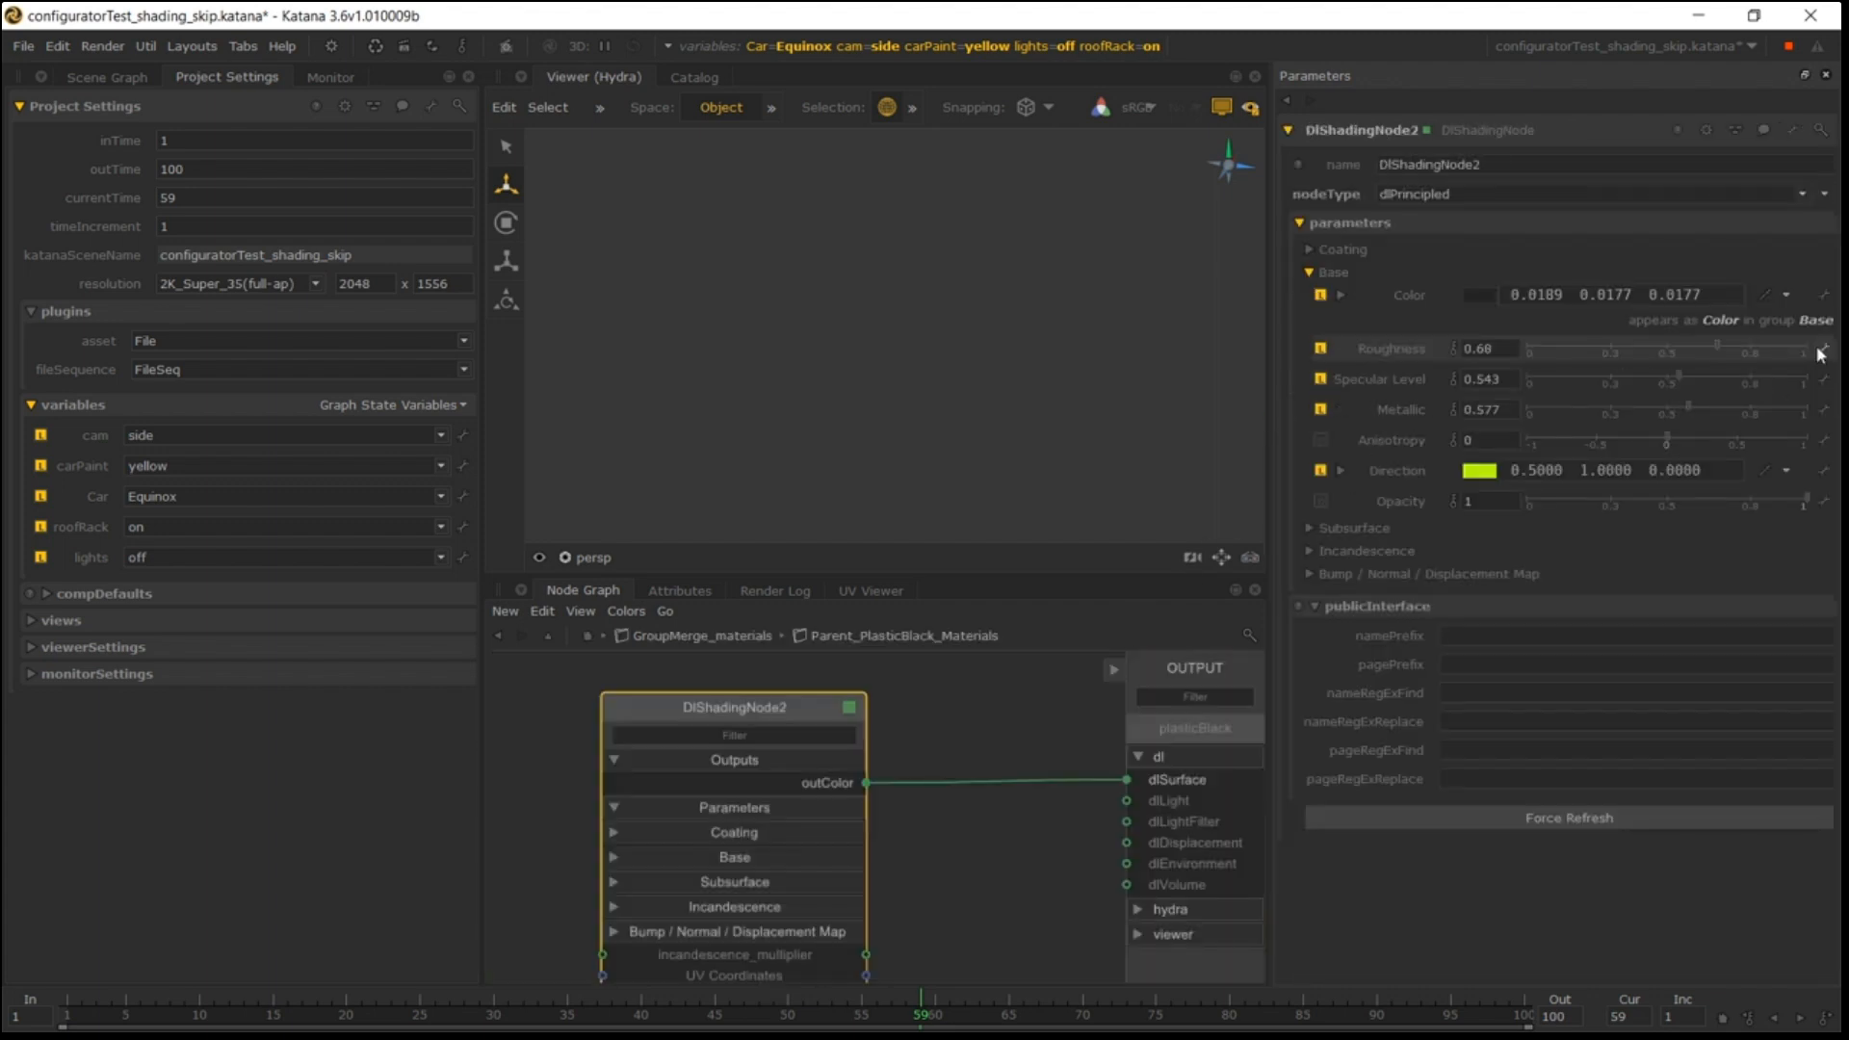
Expose DlShadingNode2's Roughness in the material interface as roughness, and return to the top level of the node graph.
{"action": "left_click", "coordinate": [1821, 355]}
{"action": "left_click", "coordinate": [1730, 367]}
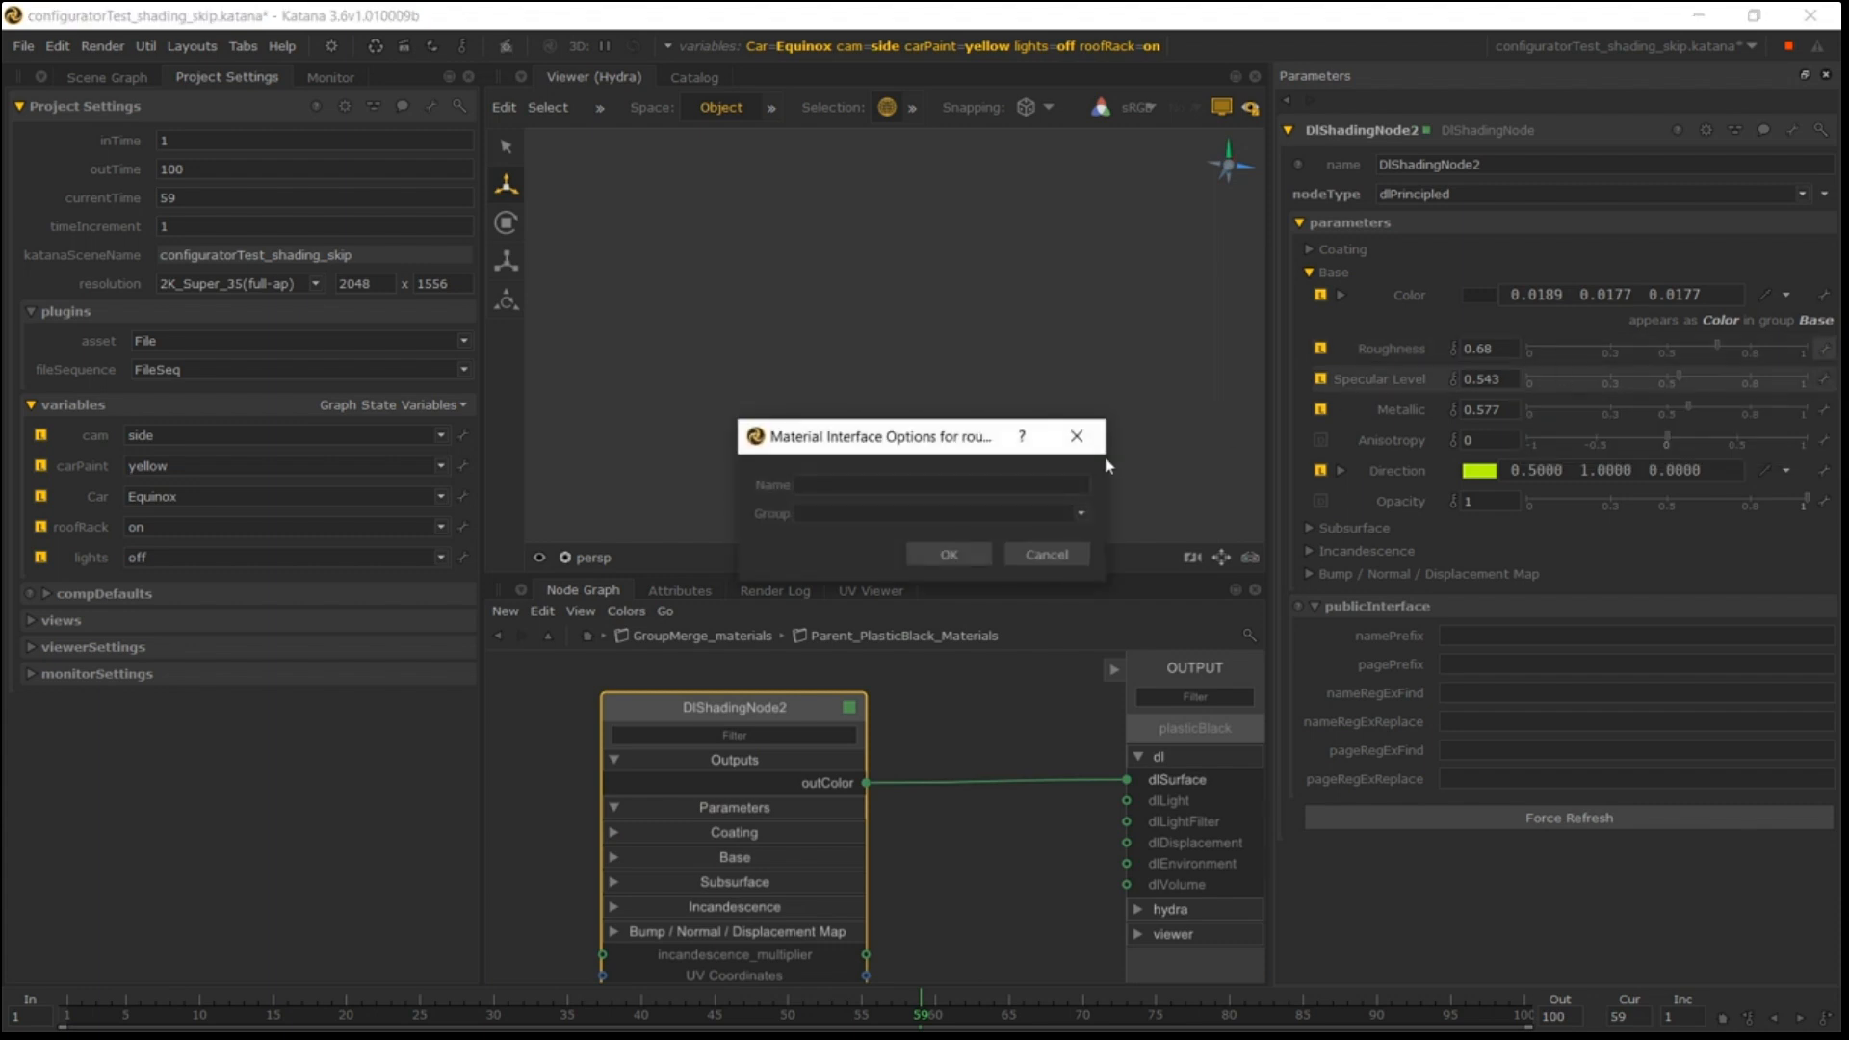
{"action": "type", "text": "rou"}
{"action": "type", "text": "ness"}
{"action": "key", "text": "Return"}
{"action": "left_click", "coordinate": [589, 635]}
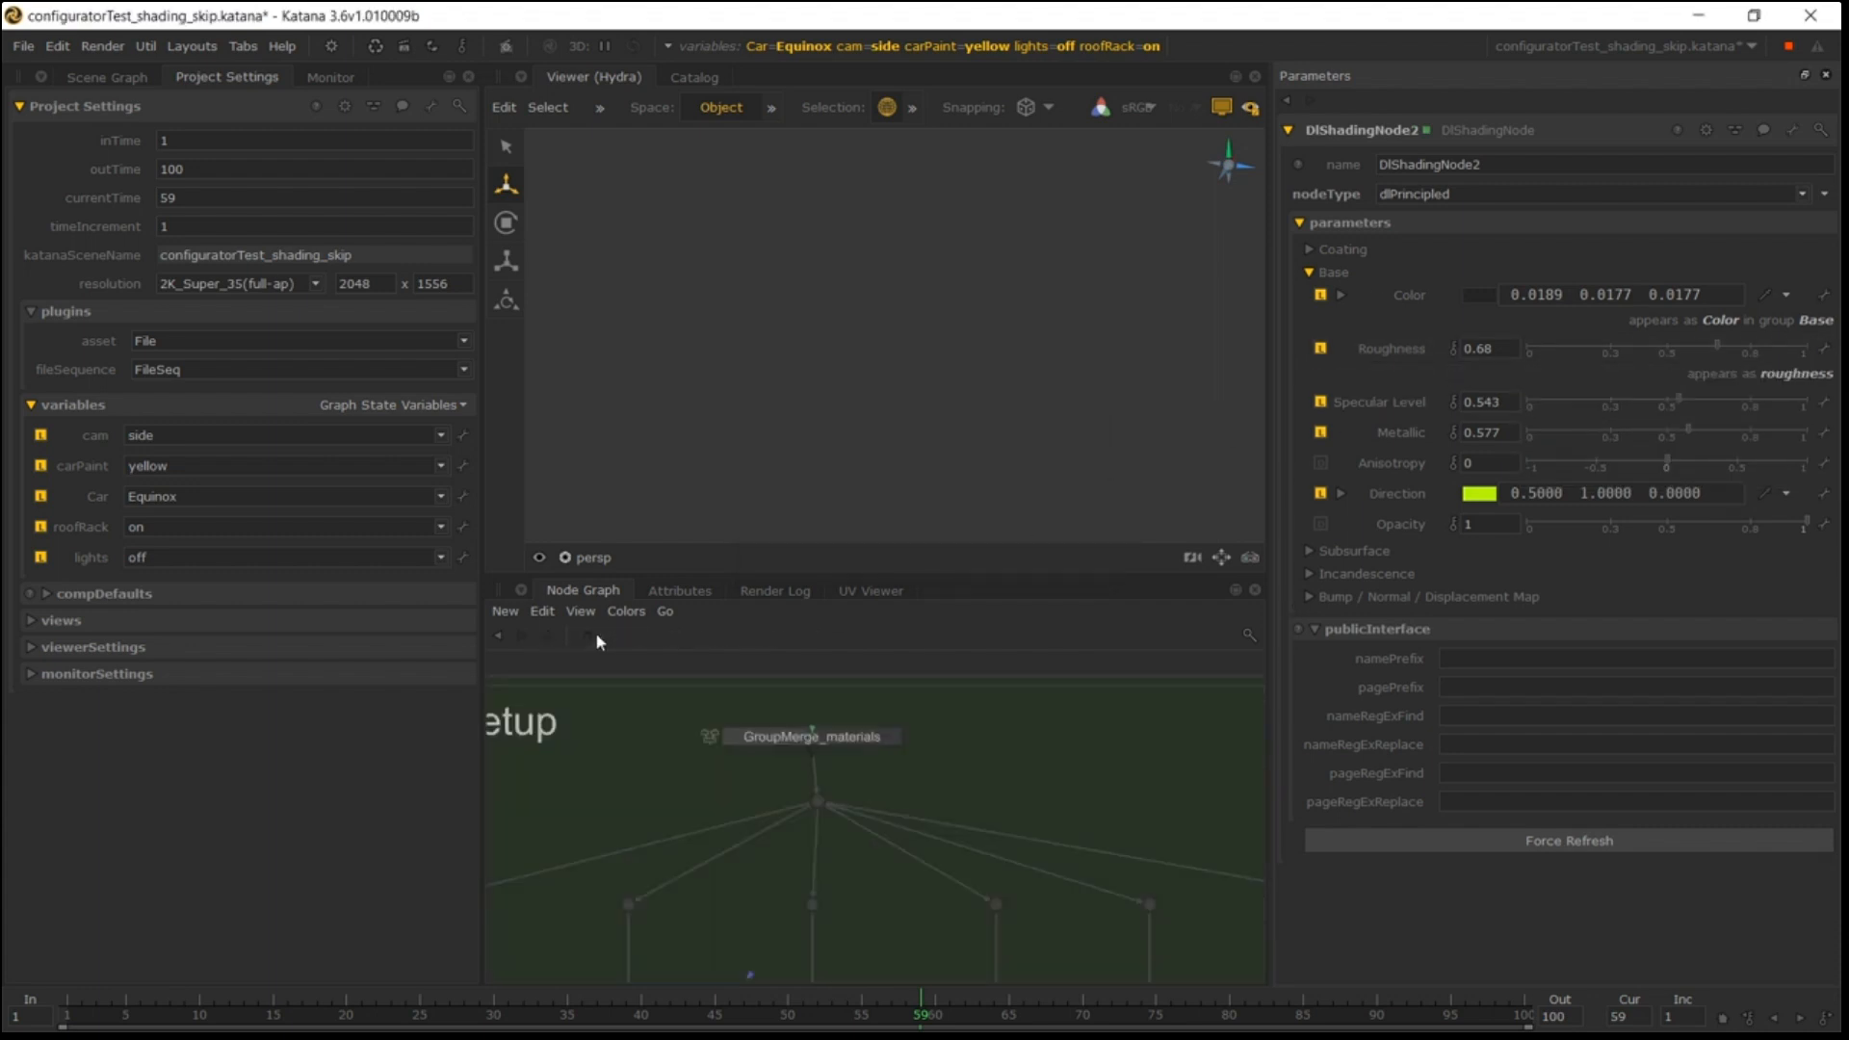
{"action": "scroll", "coordinate": [828, 768], "scroll_direction": "up", "scroll_amount": 2}
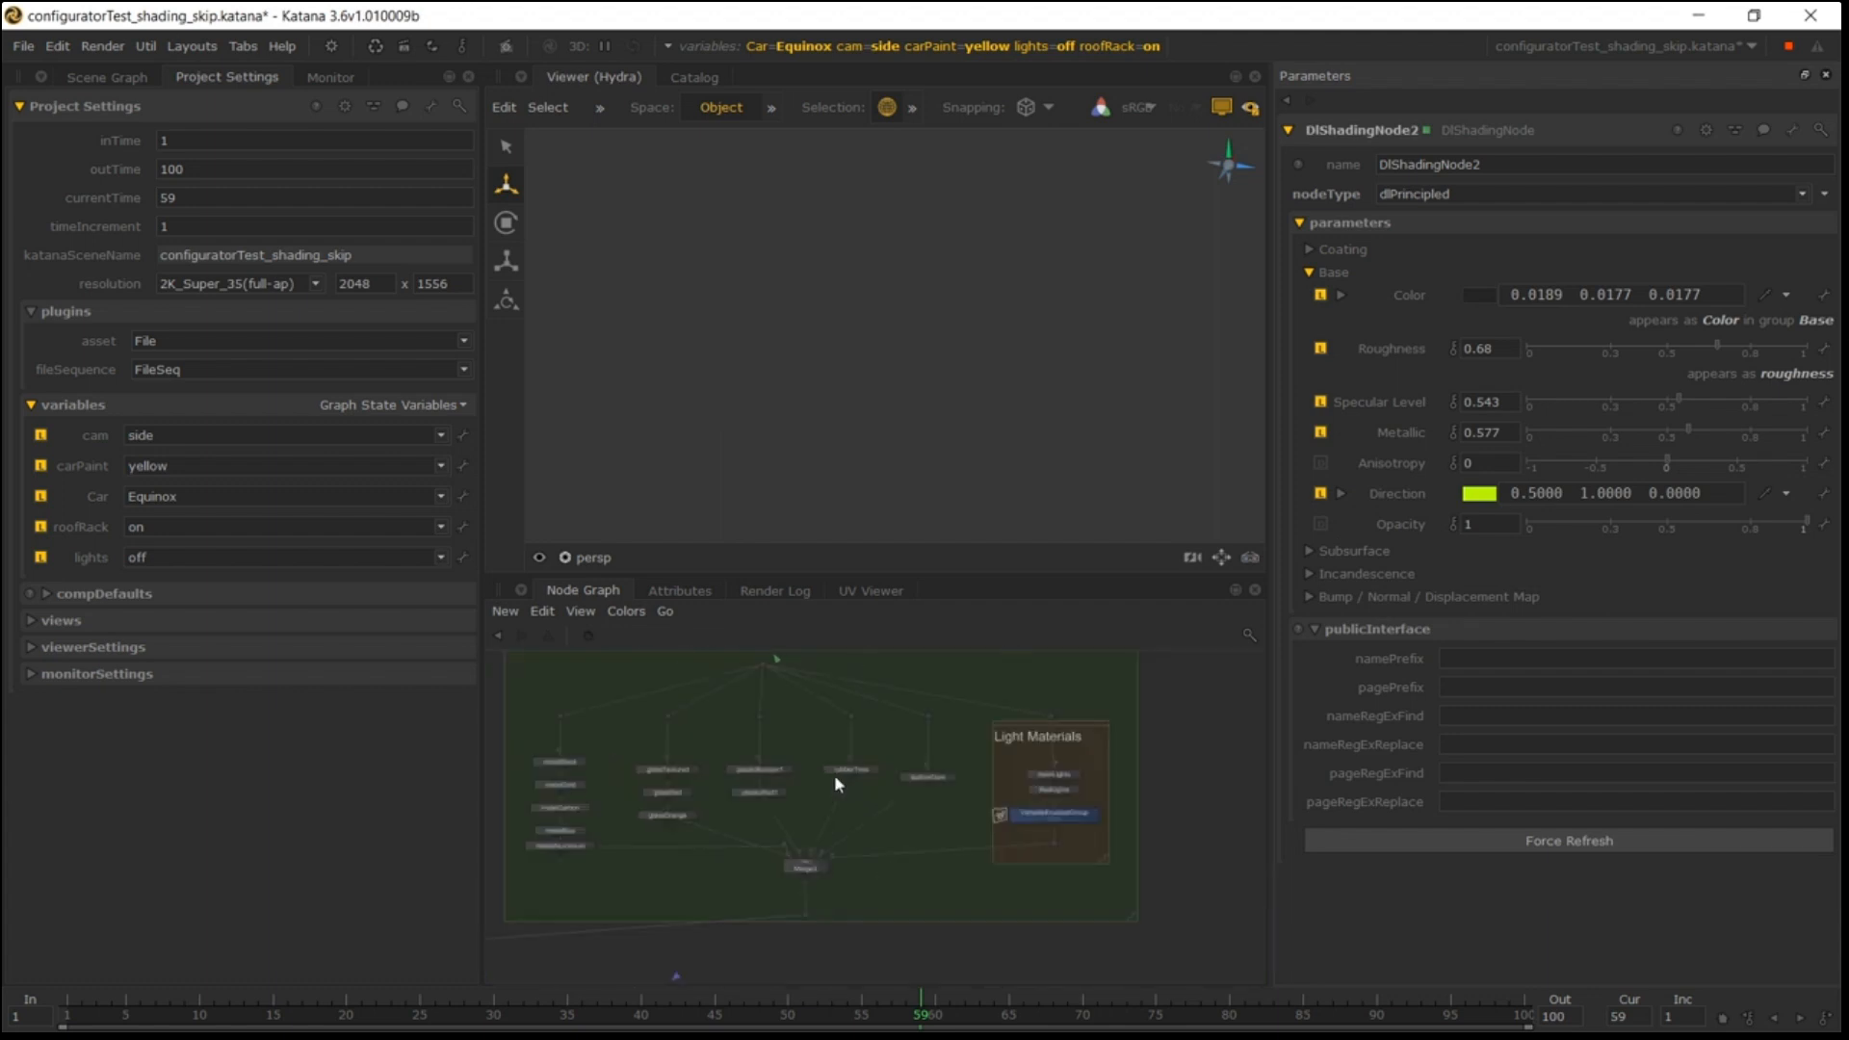
Open the plasticBumper1 child material's parameters and examine the available material action options.
{"action": "scroll", "coordinate": [813, 780], "scroll_direction": "up", "scroll_amount": 3}
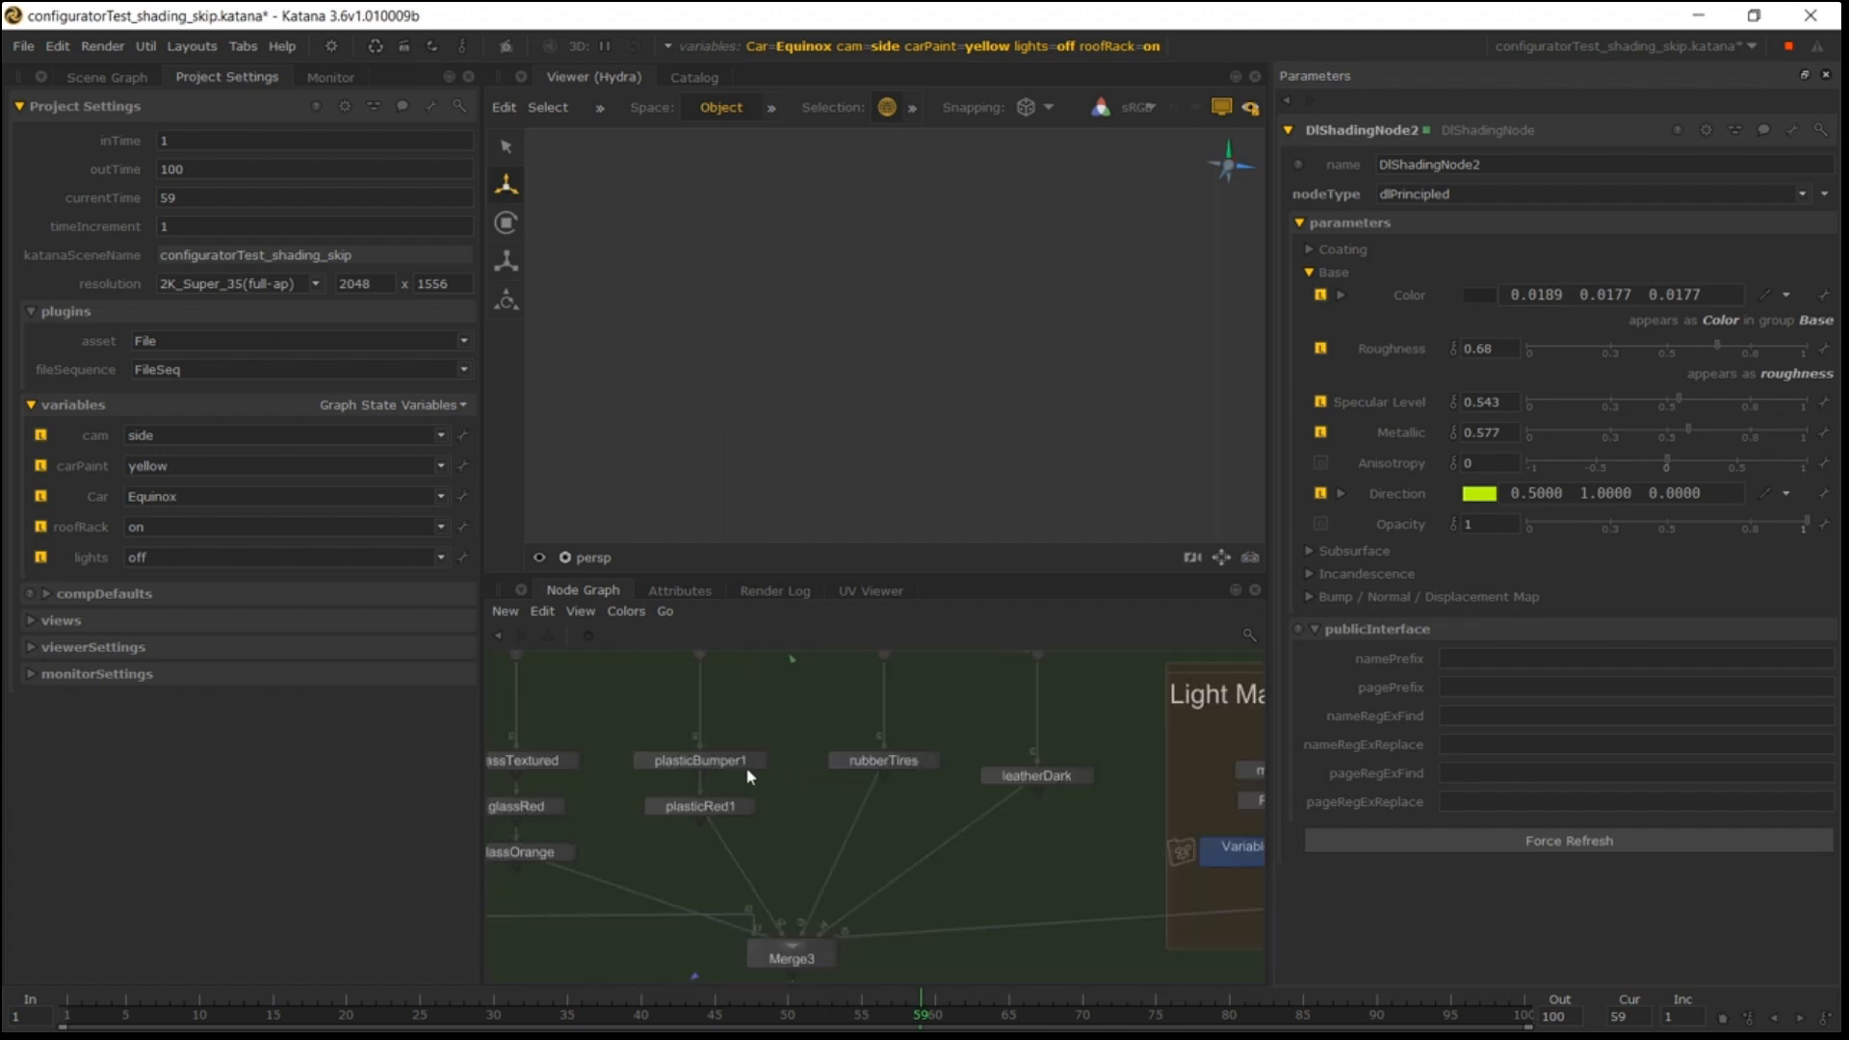
{"action": "double_click", "coordinate": [721, 763]}
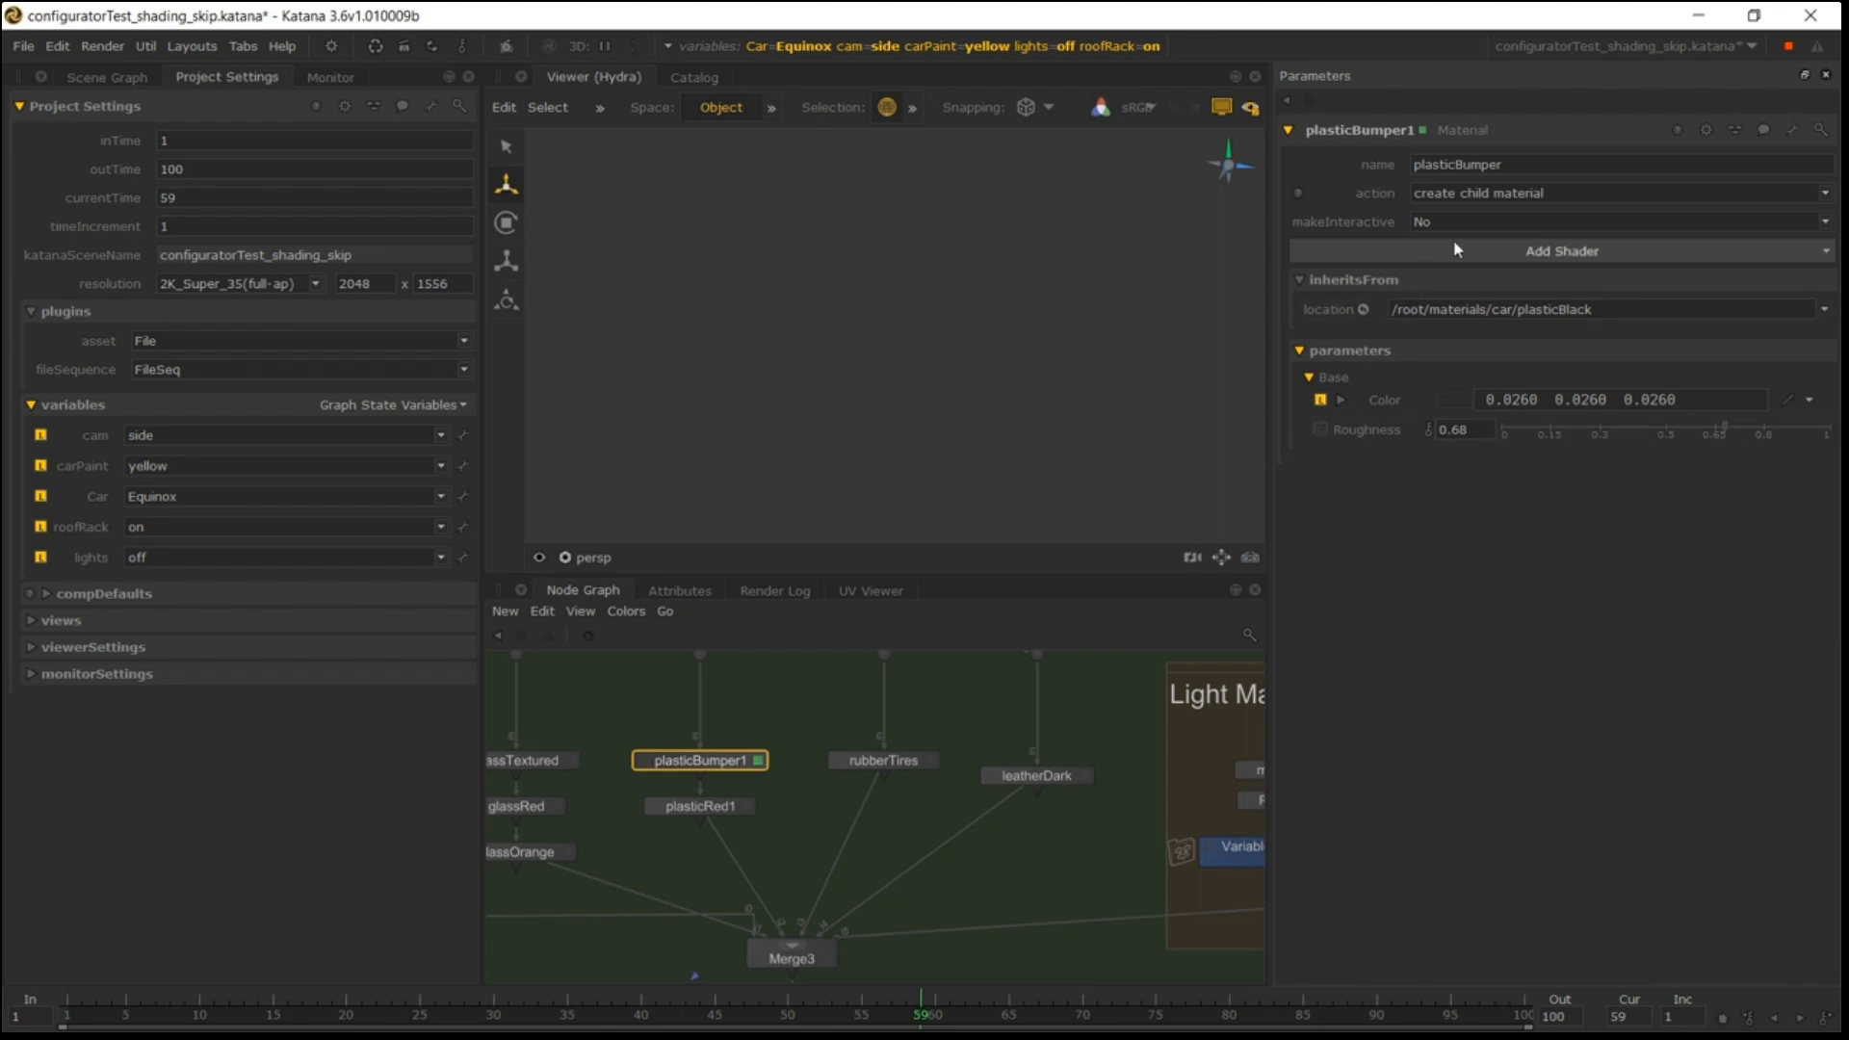
{"action": "left_click", "coordinate": [1514, 194]}
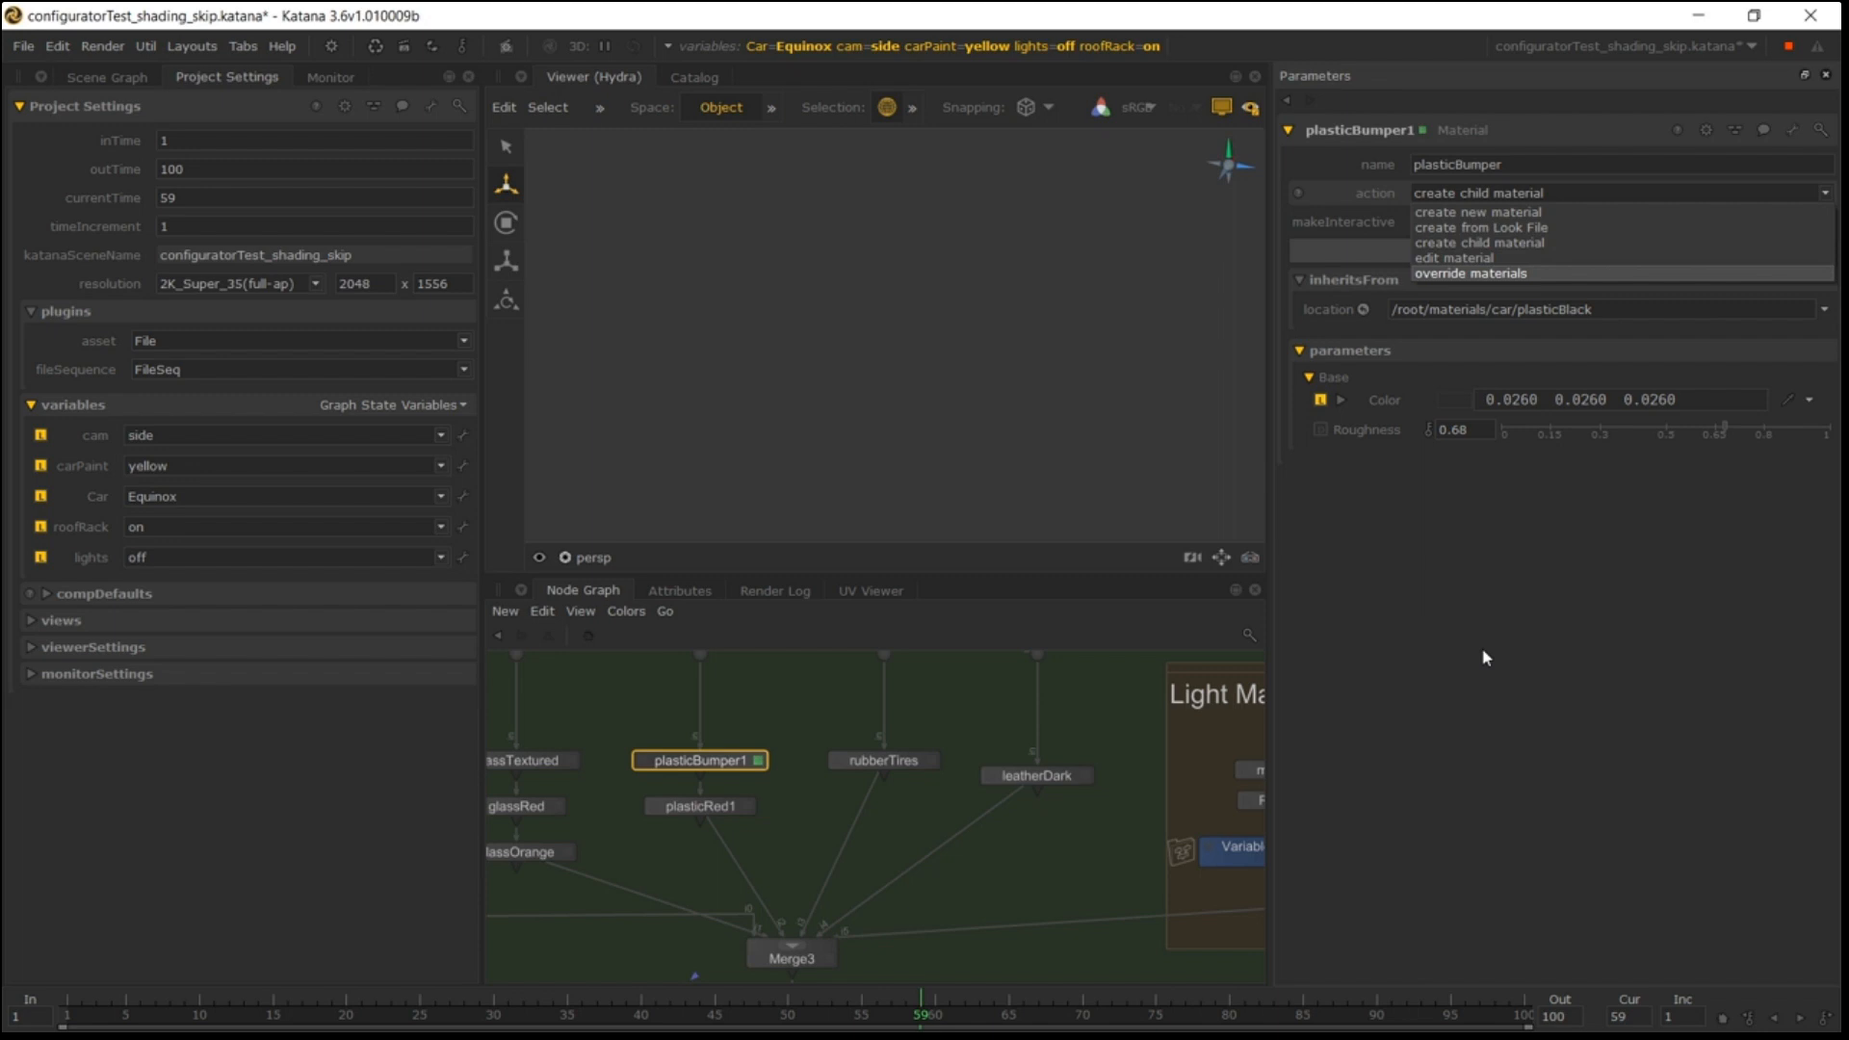
{"action": "left_click", "coordinate": [887, 771]}
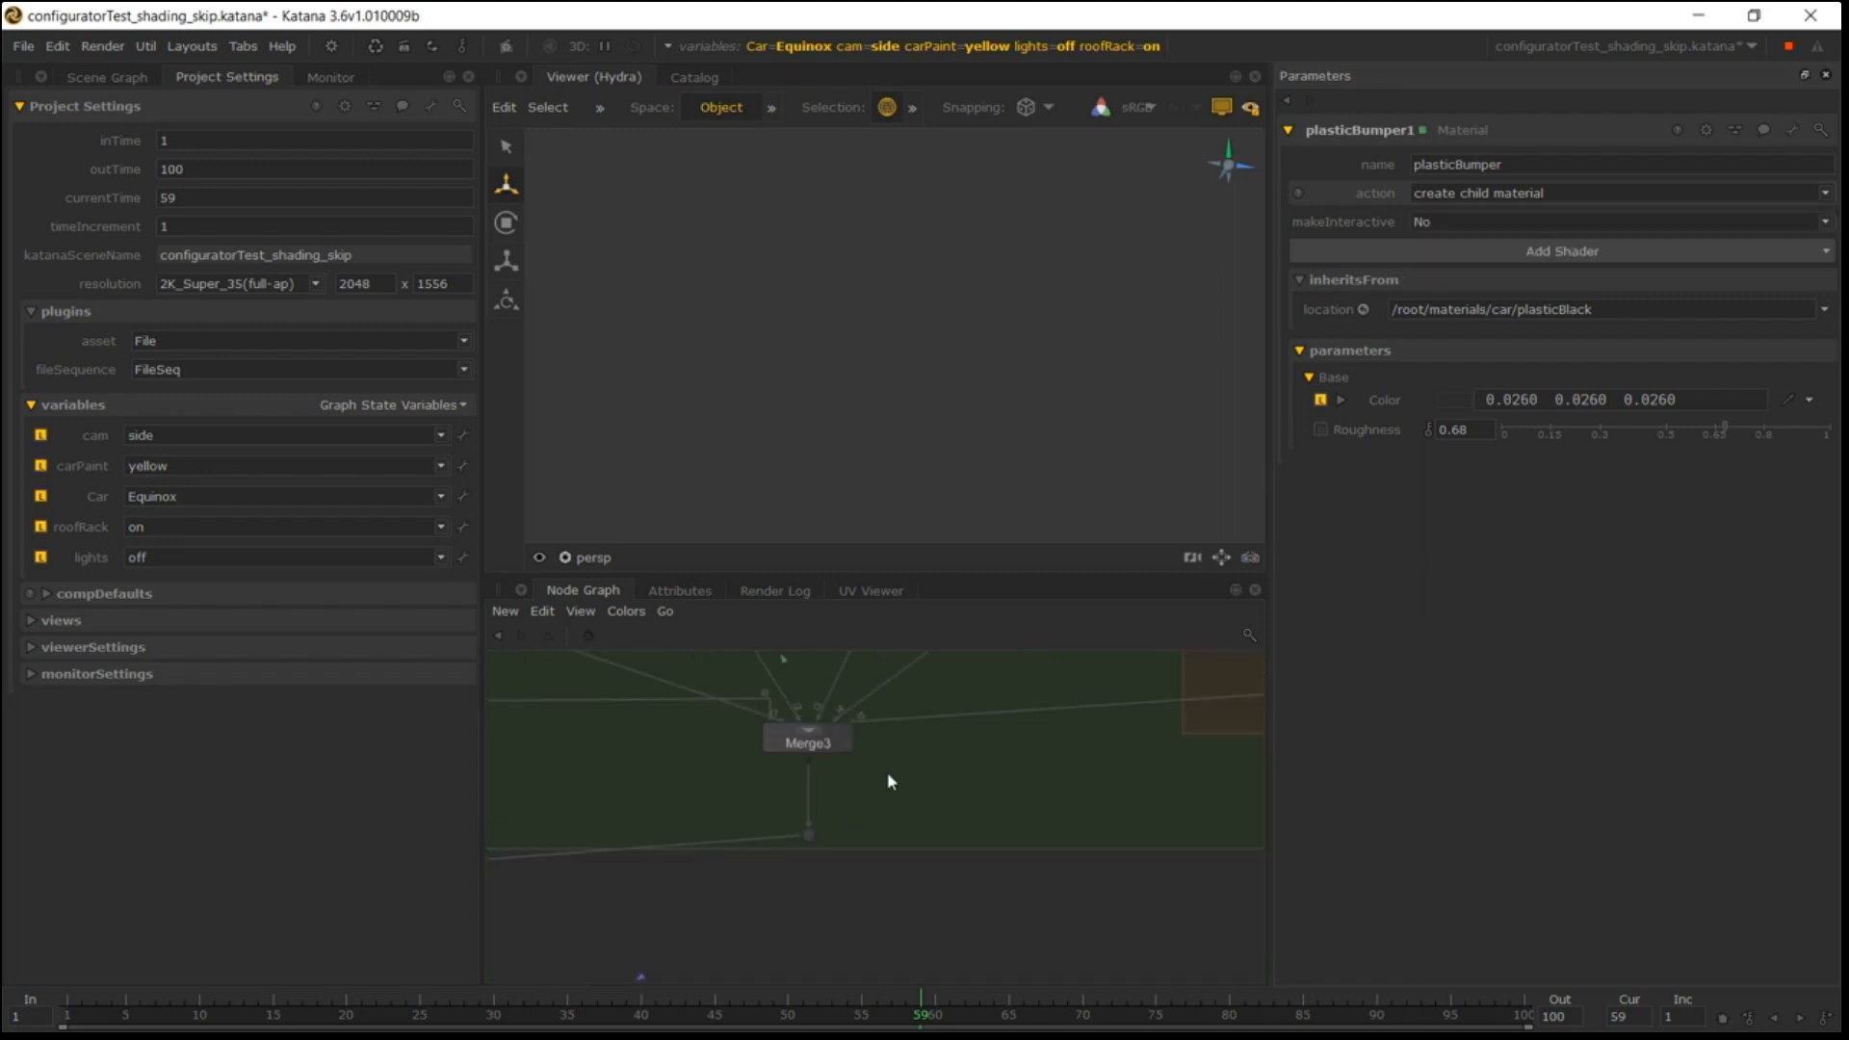
Insert a NetworkMaterialEdit node directly below Merge3 and show its parameters.
{"action": "key", "text": "Tab"}
{"action": "type", "text": "nm"}
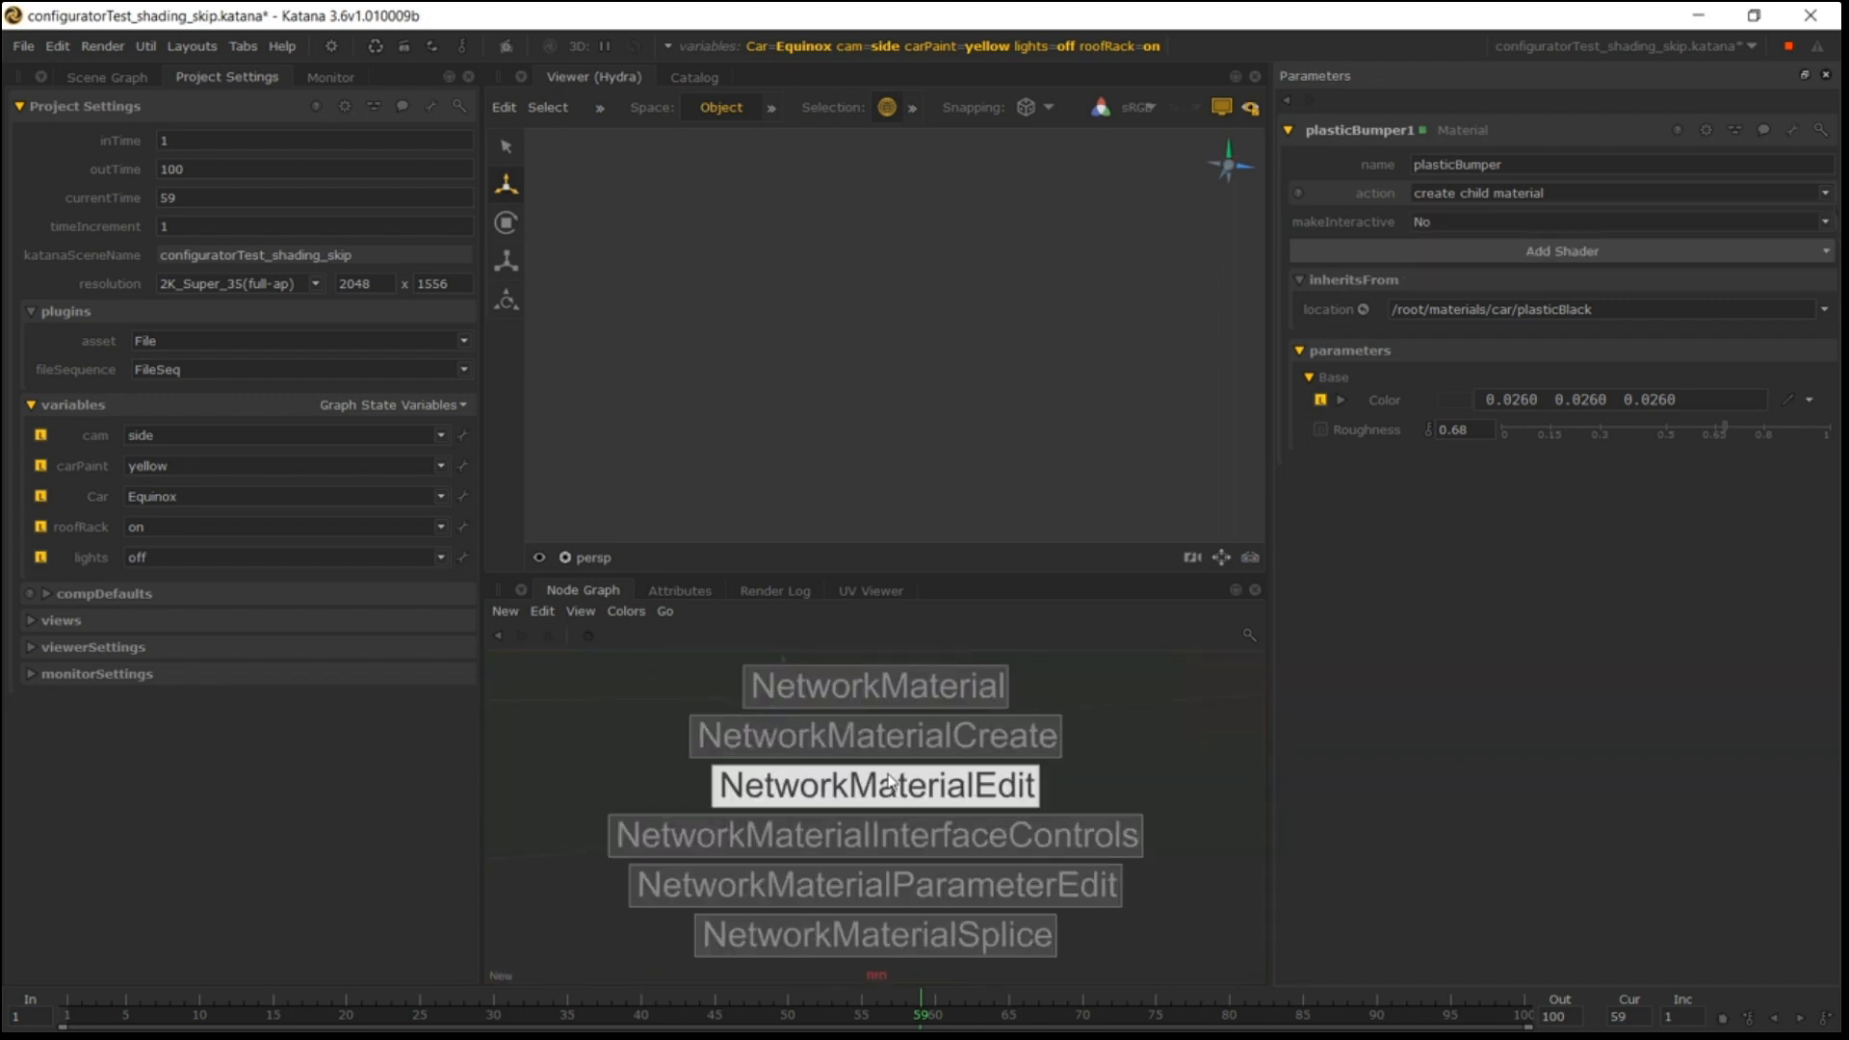
{"action": "left_click", "coordinate": [886, 781]}
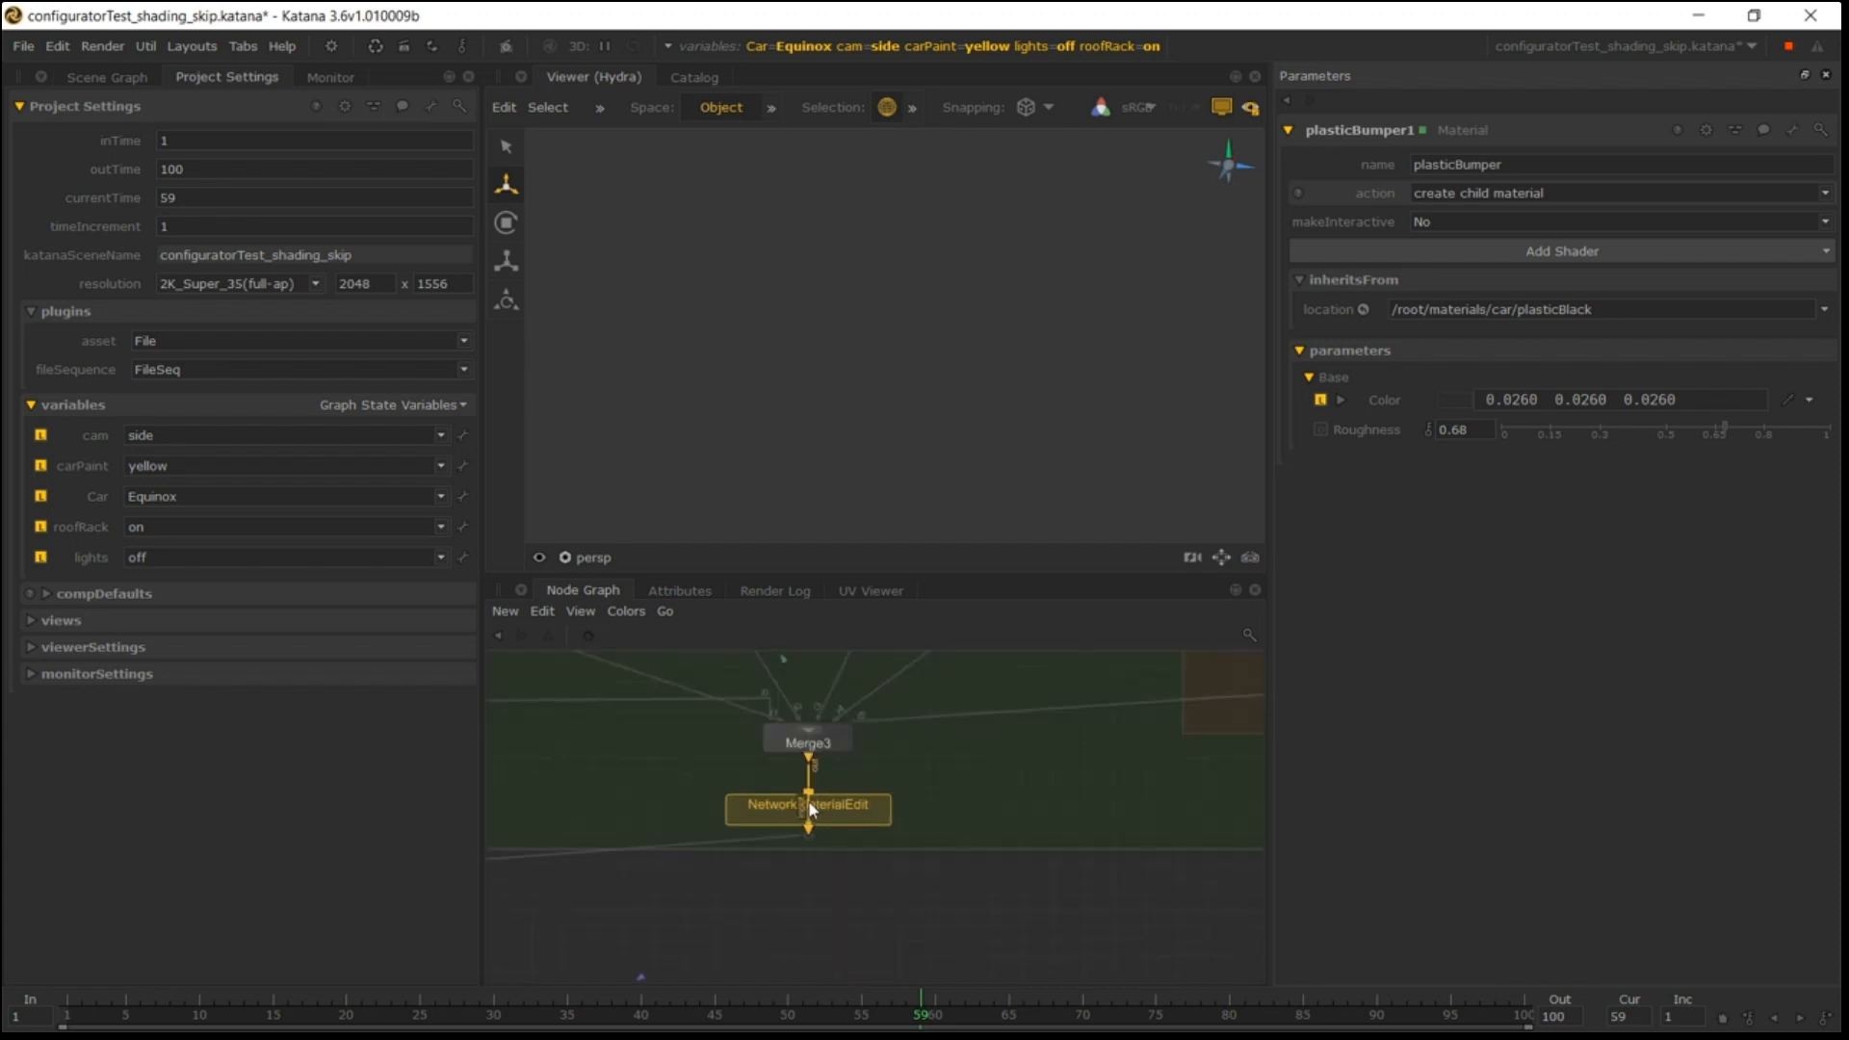
{"action": "left_click", "coordinate": [813, 802]}
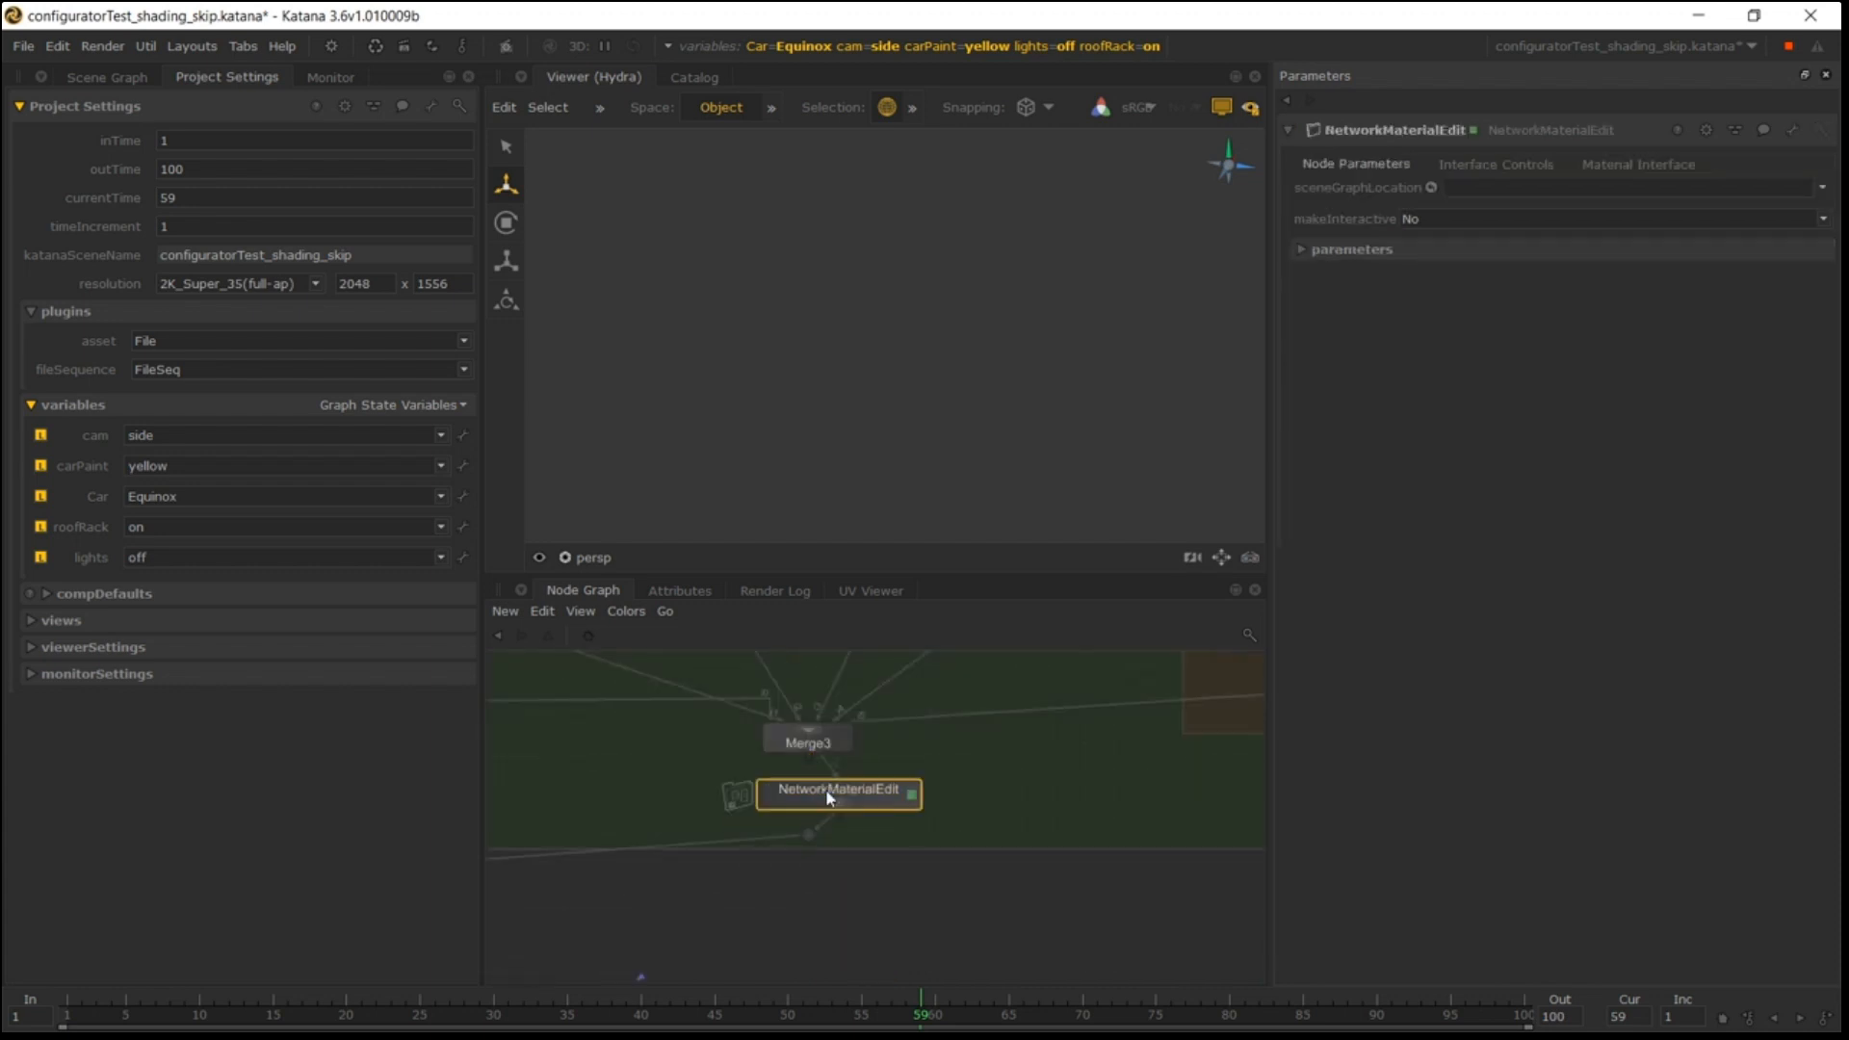
Assign /root/materials/car/metalChrome from the scene graph as the NetworkMaterialEdit node's scene graph location.
{"action": "left_click", "coordinate": [108, 77]}
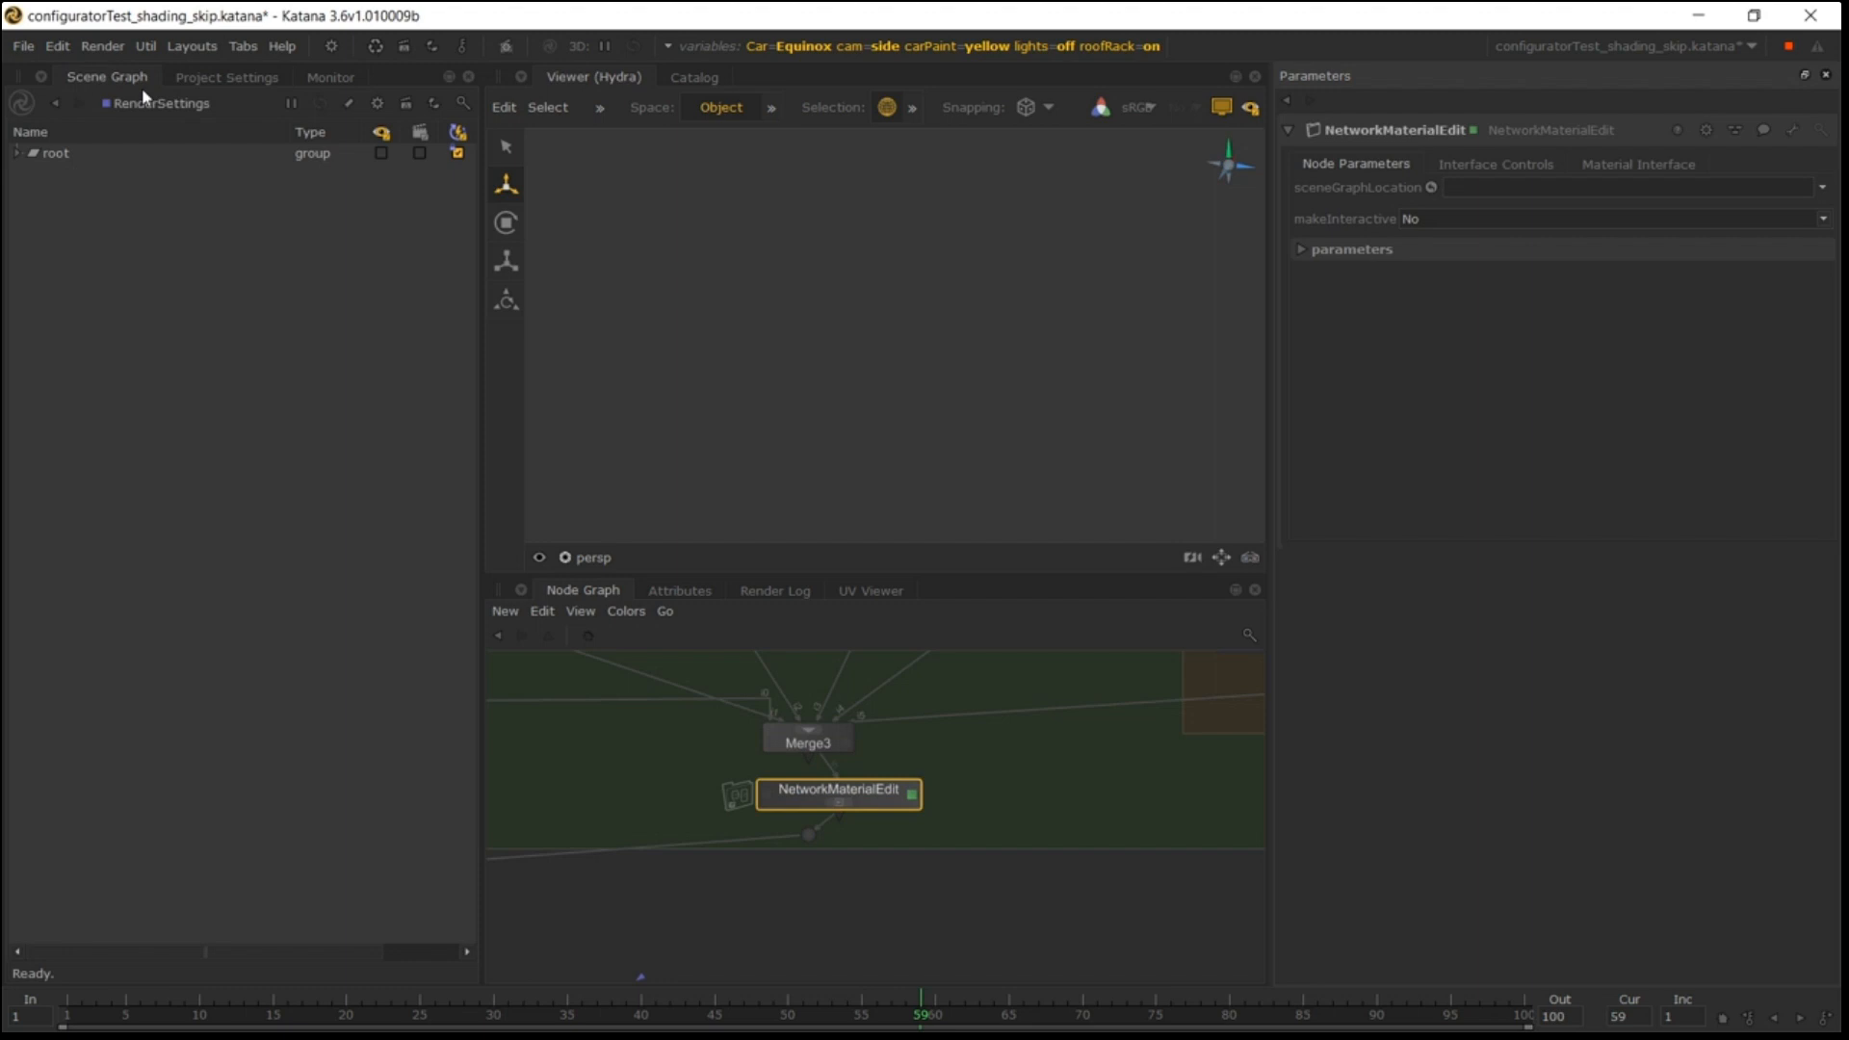
{"action": "left_click", "coordinate": [19, 157]}
{"action": "double_click", "coordinate": [82, 211]}
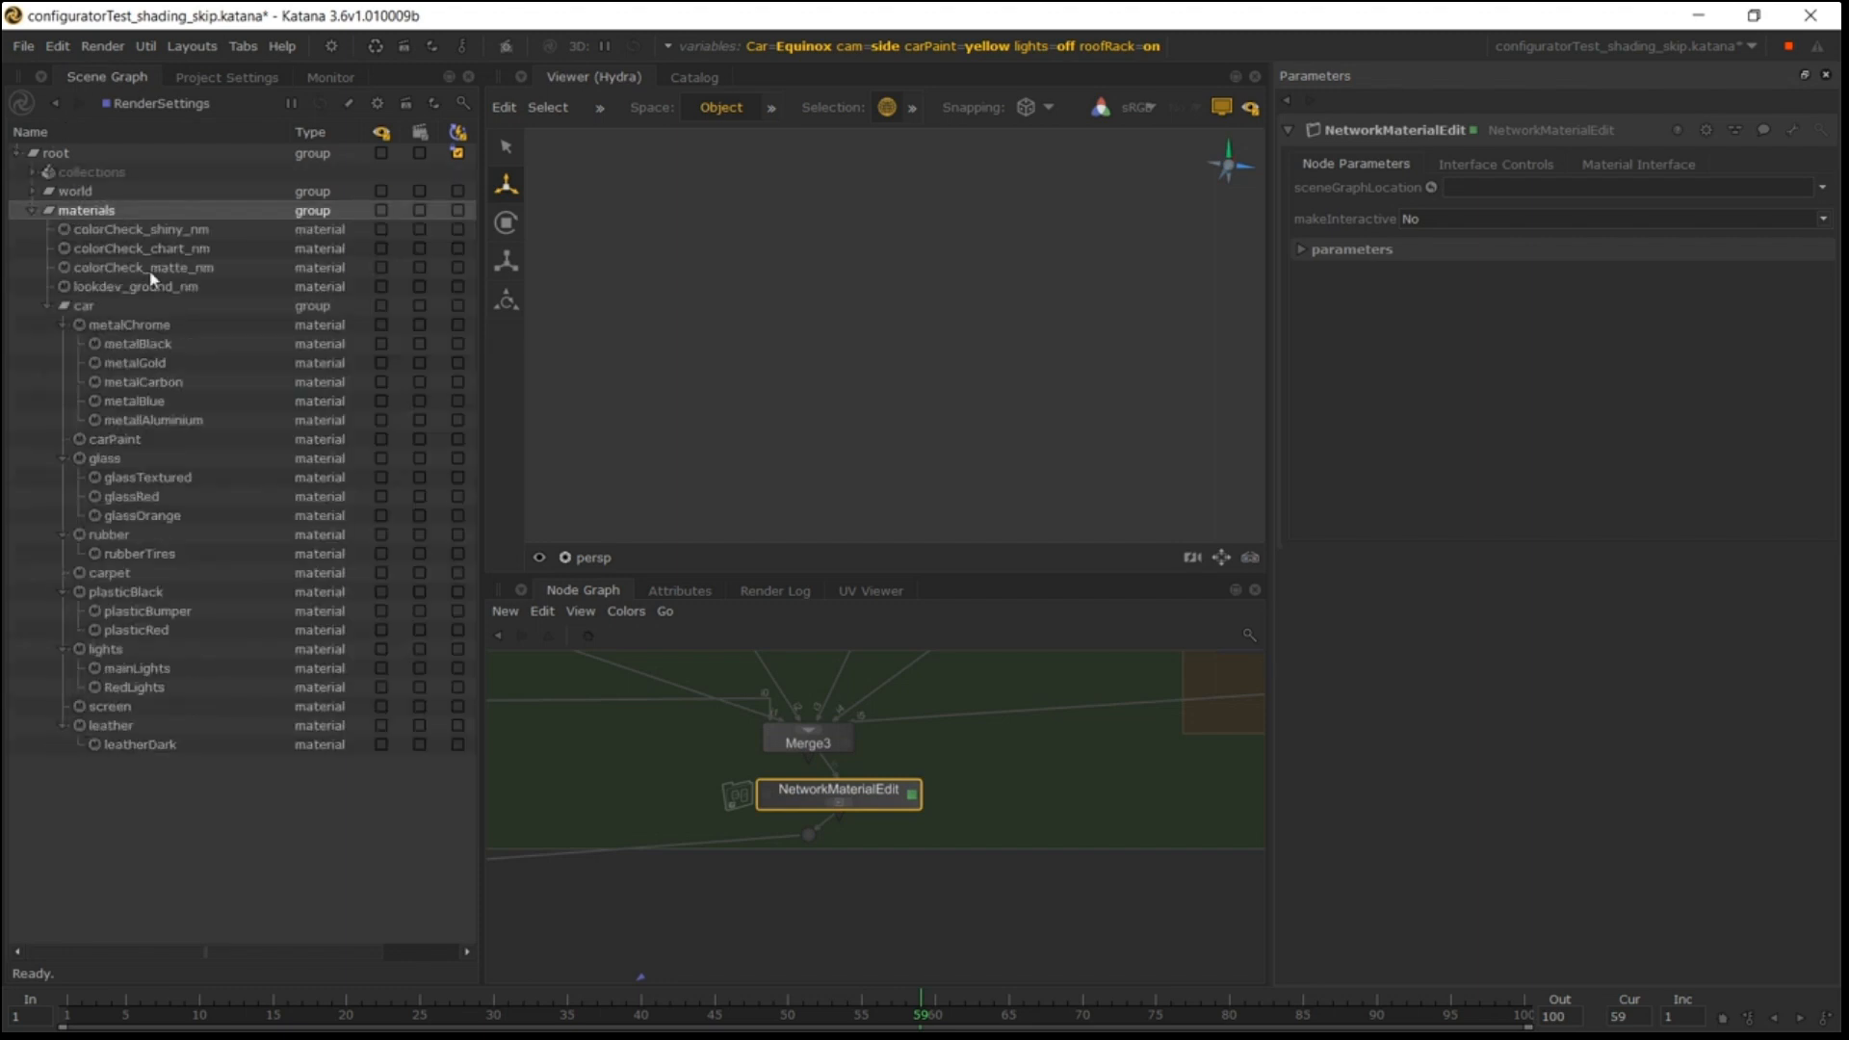
{"action": "left_click_drag", "start_coordinate": [143, 321], "coordinate": [1730, 193]}
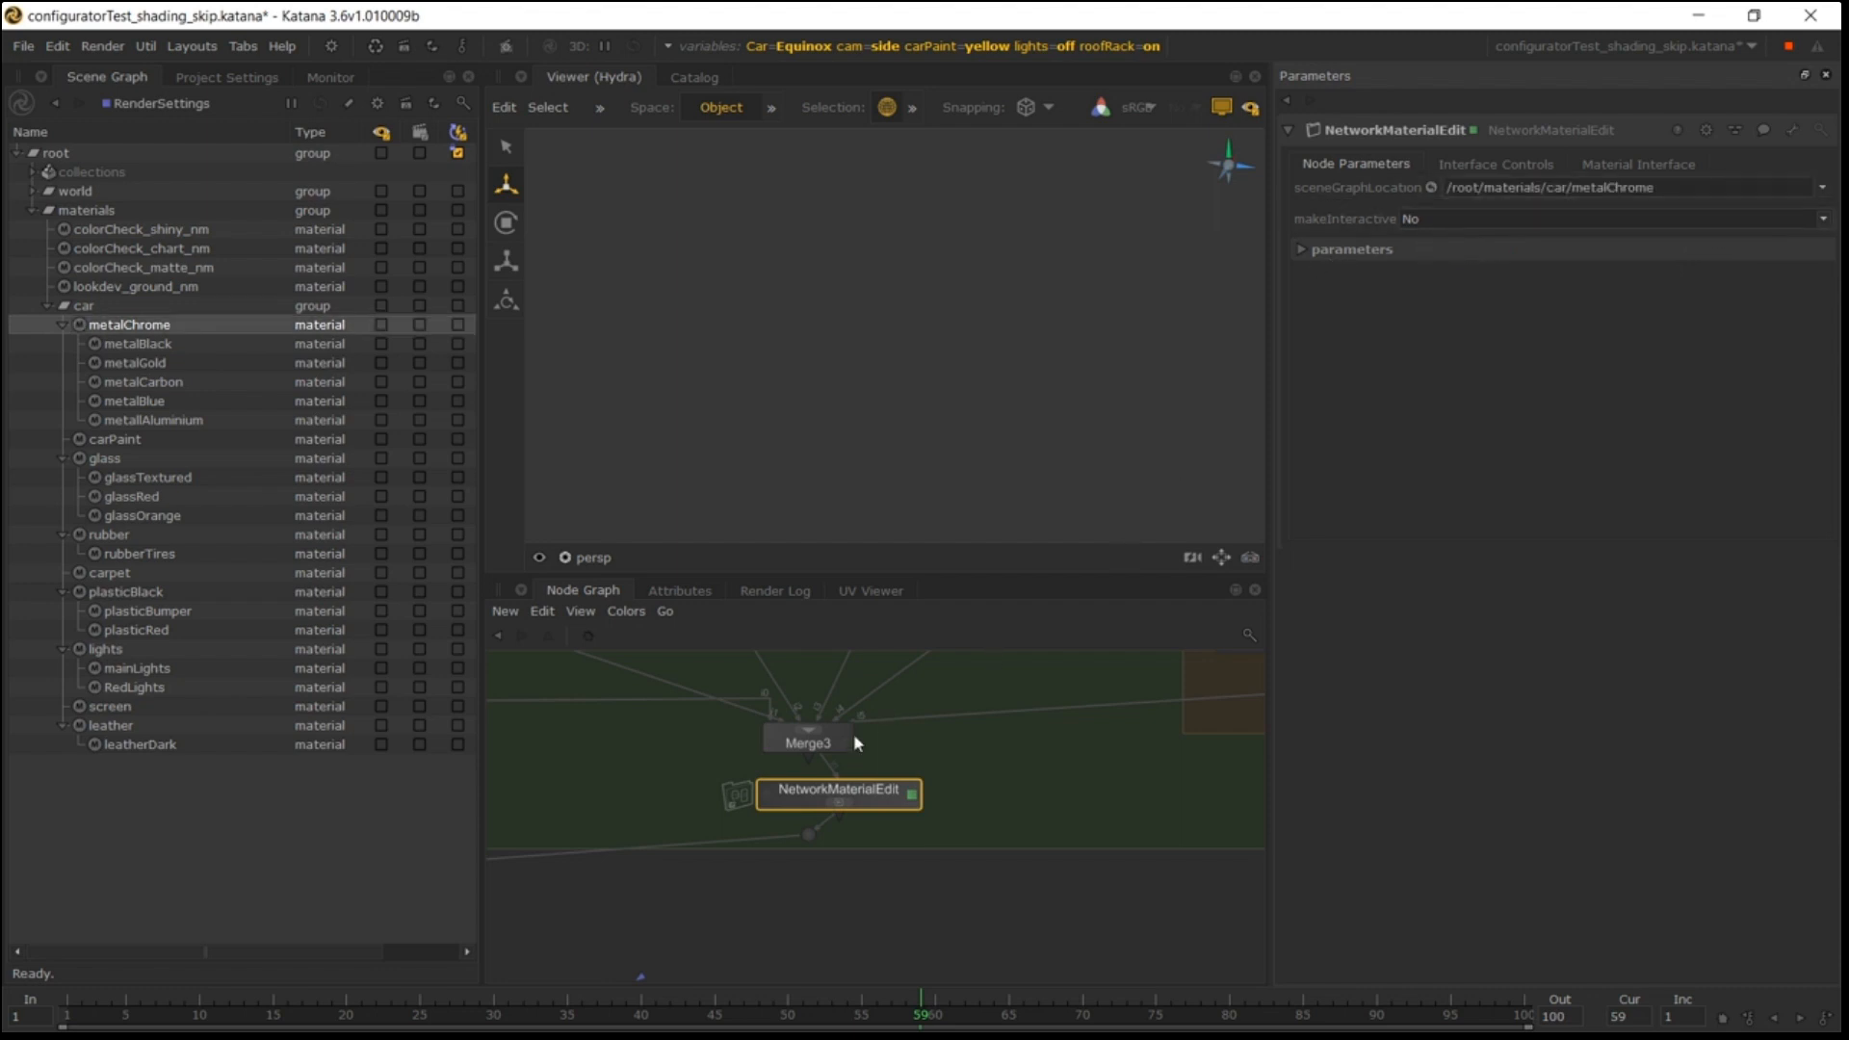
Inside NetworkMaterialEdit, set the Anisotropy in the metalChrome shading node's Metal Layer group to -0.385.
{"action": "left_click", "coordinate": [830, 801]}
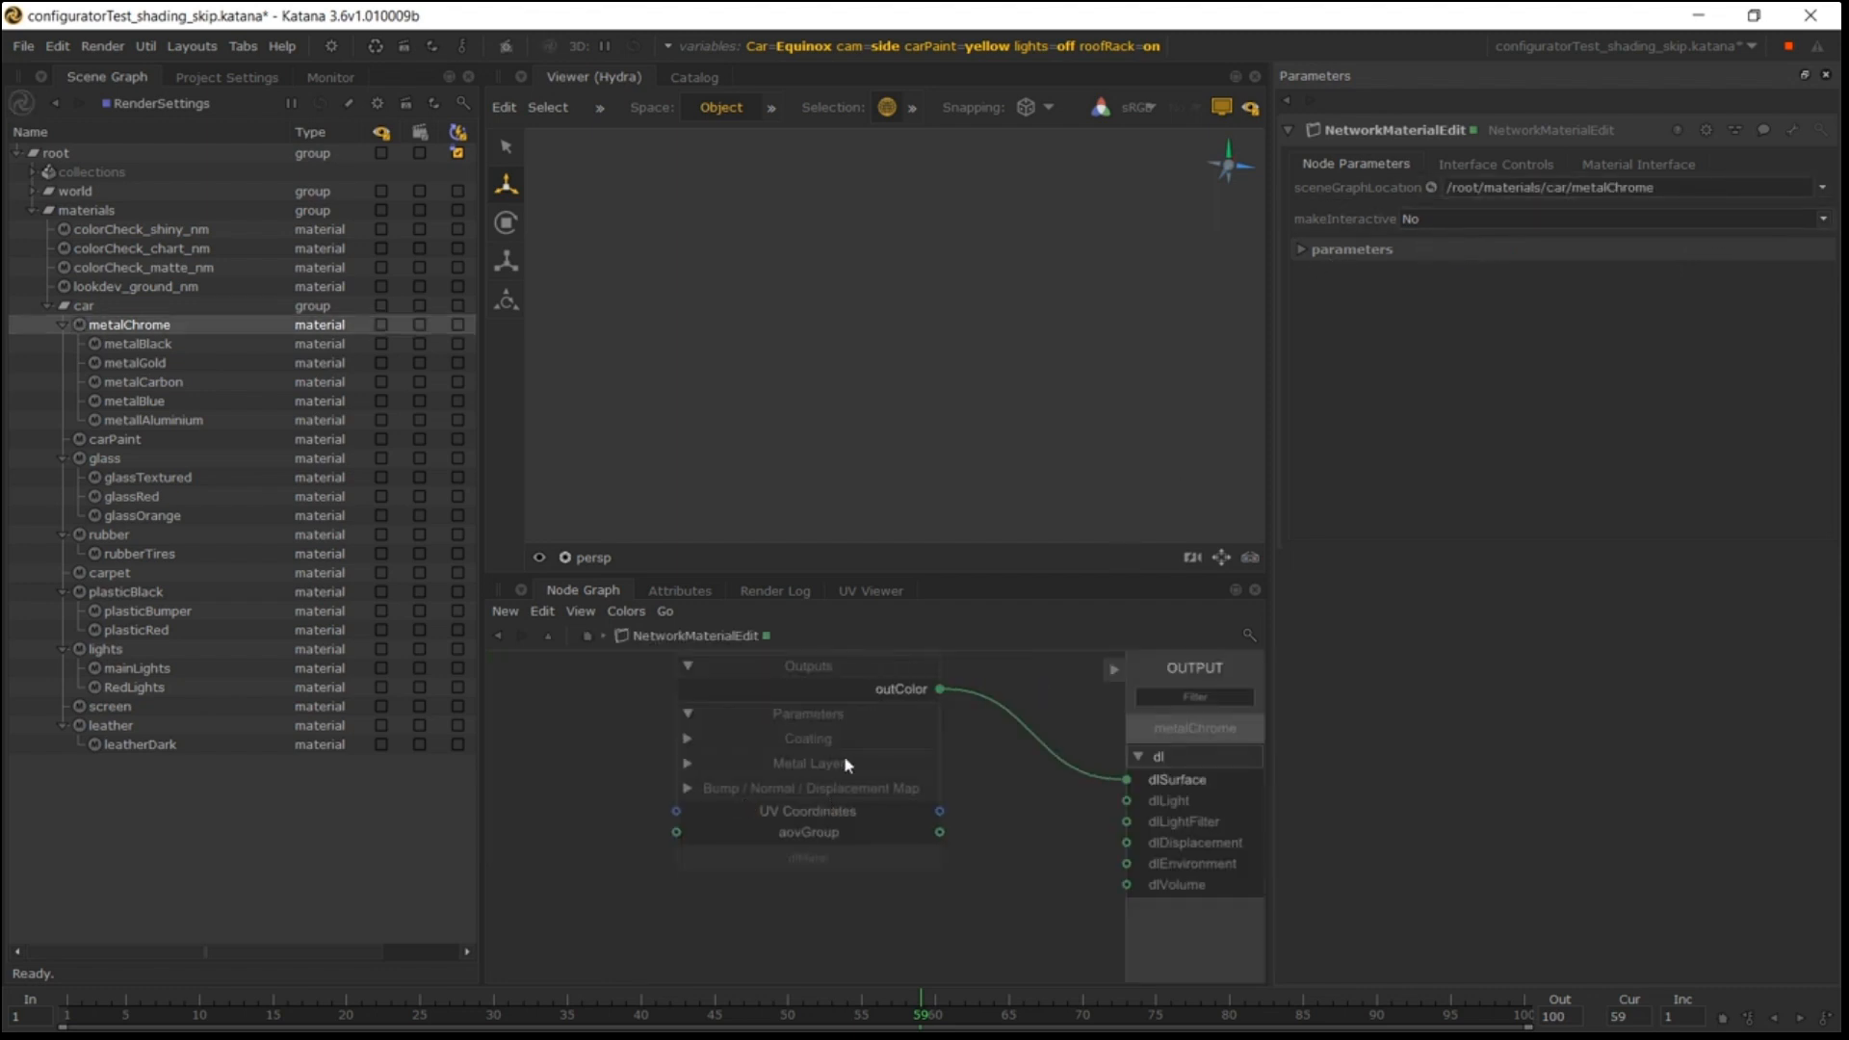
{"action": "double_click", "coordinate": [834, 722]}
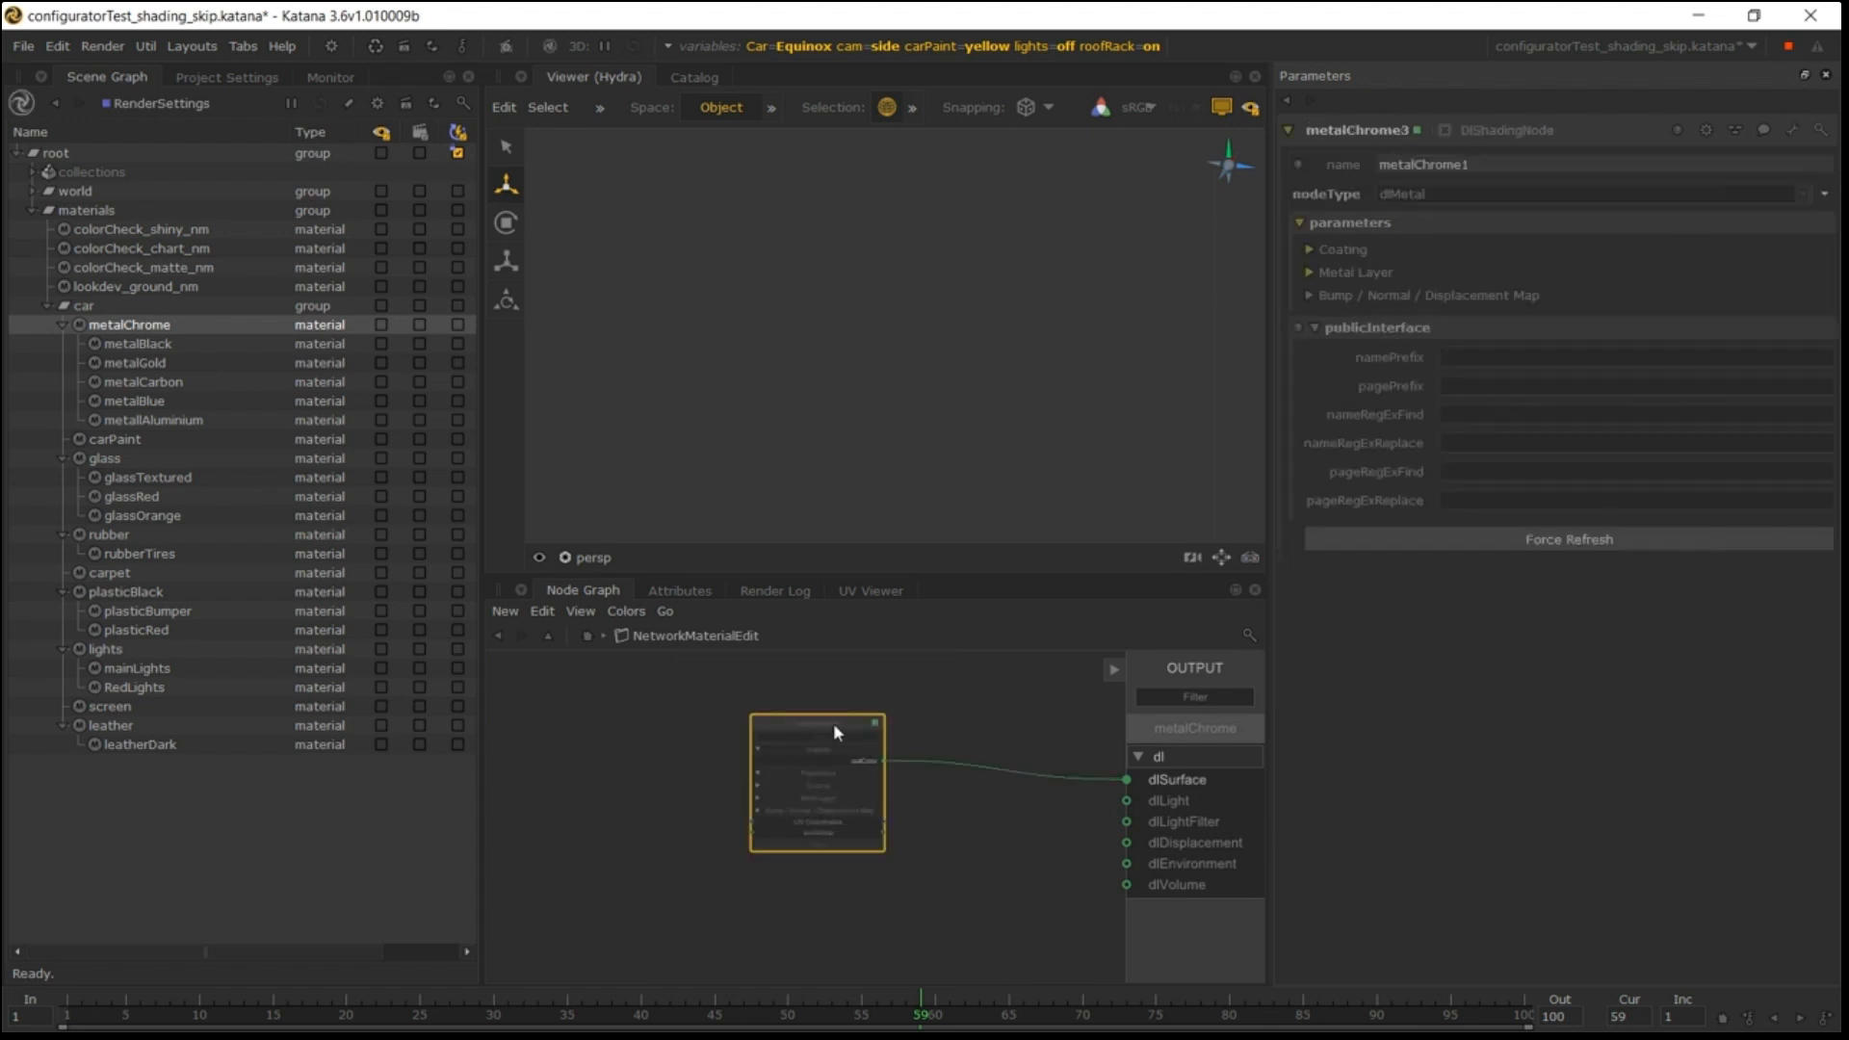
{"action": "left_click", "coordinate": [1355, 272]}
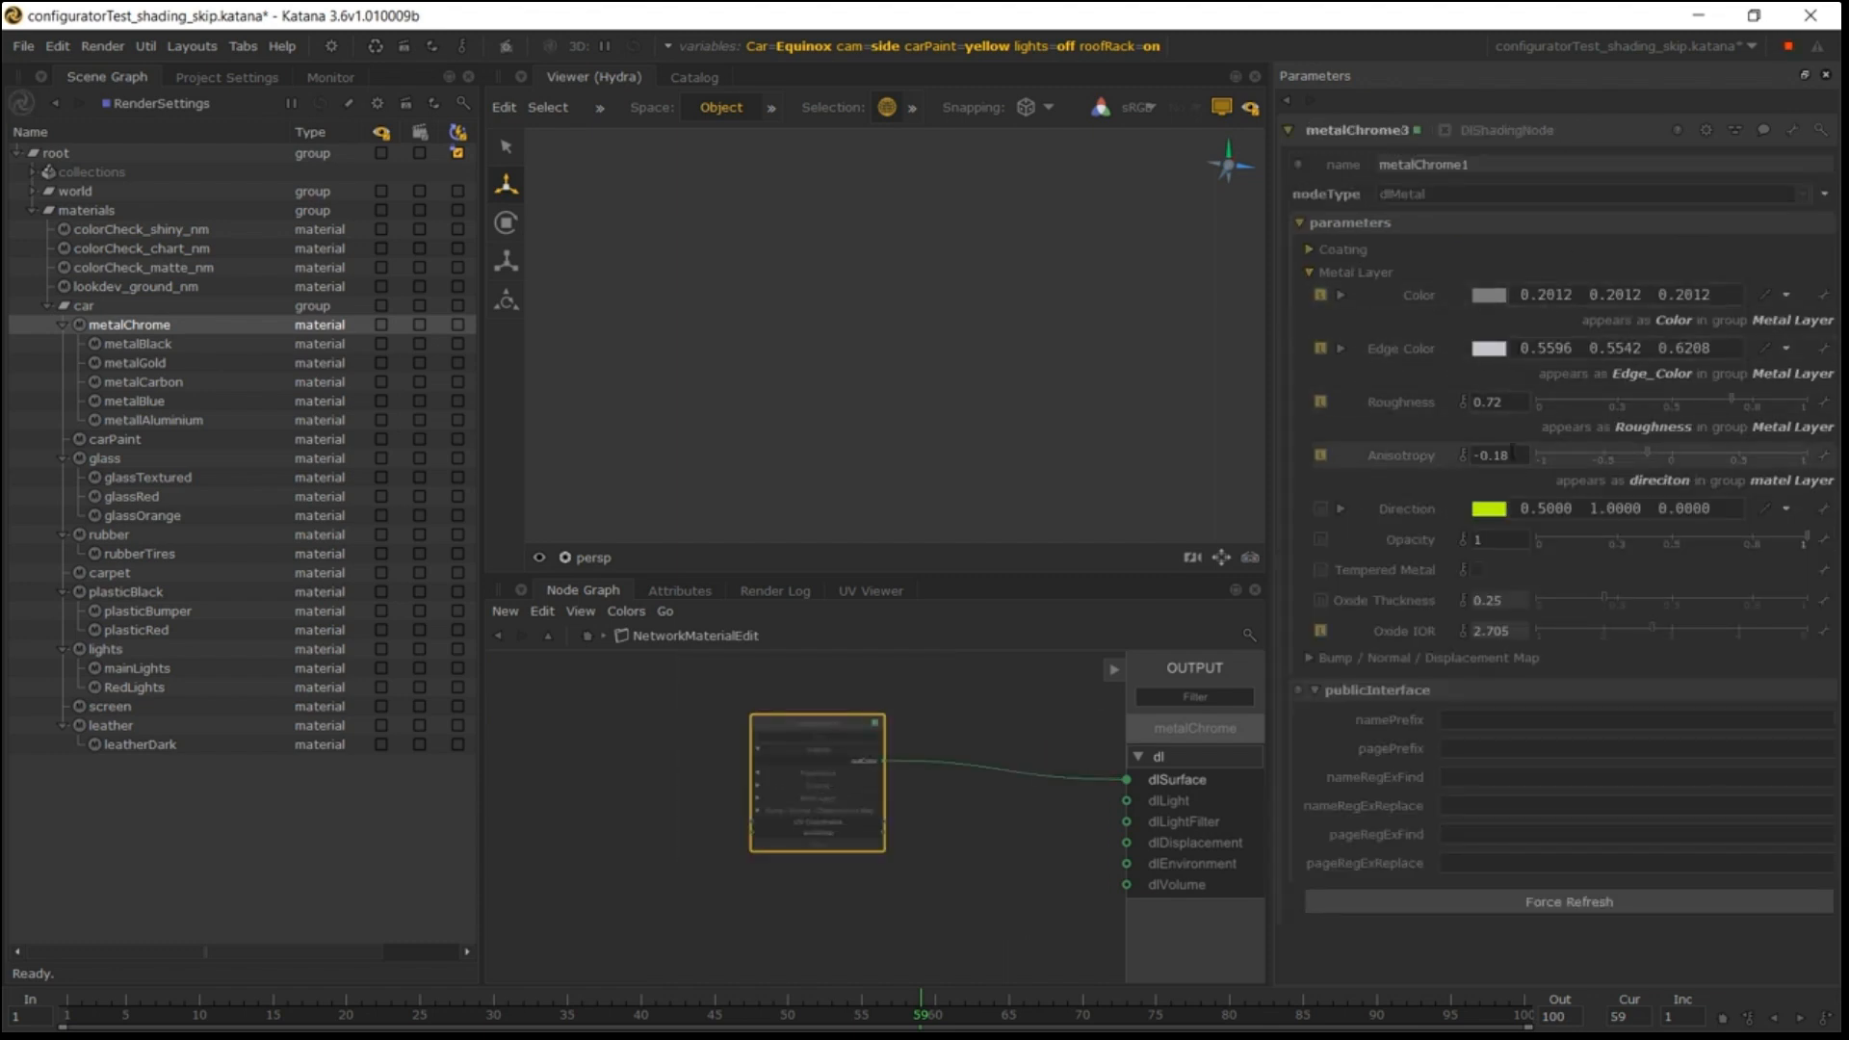
{"action": "left_click", "coordinate": [1619, 454]}
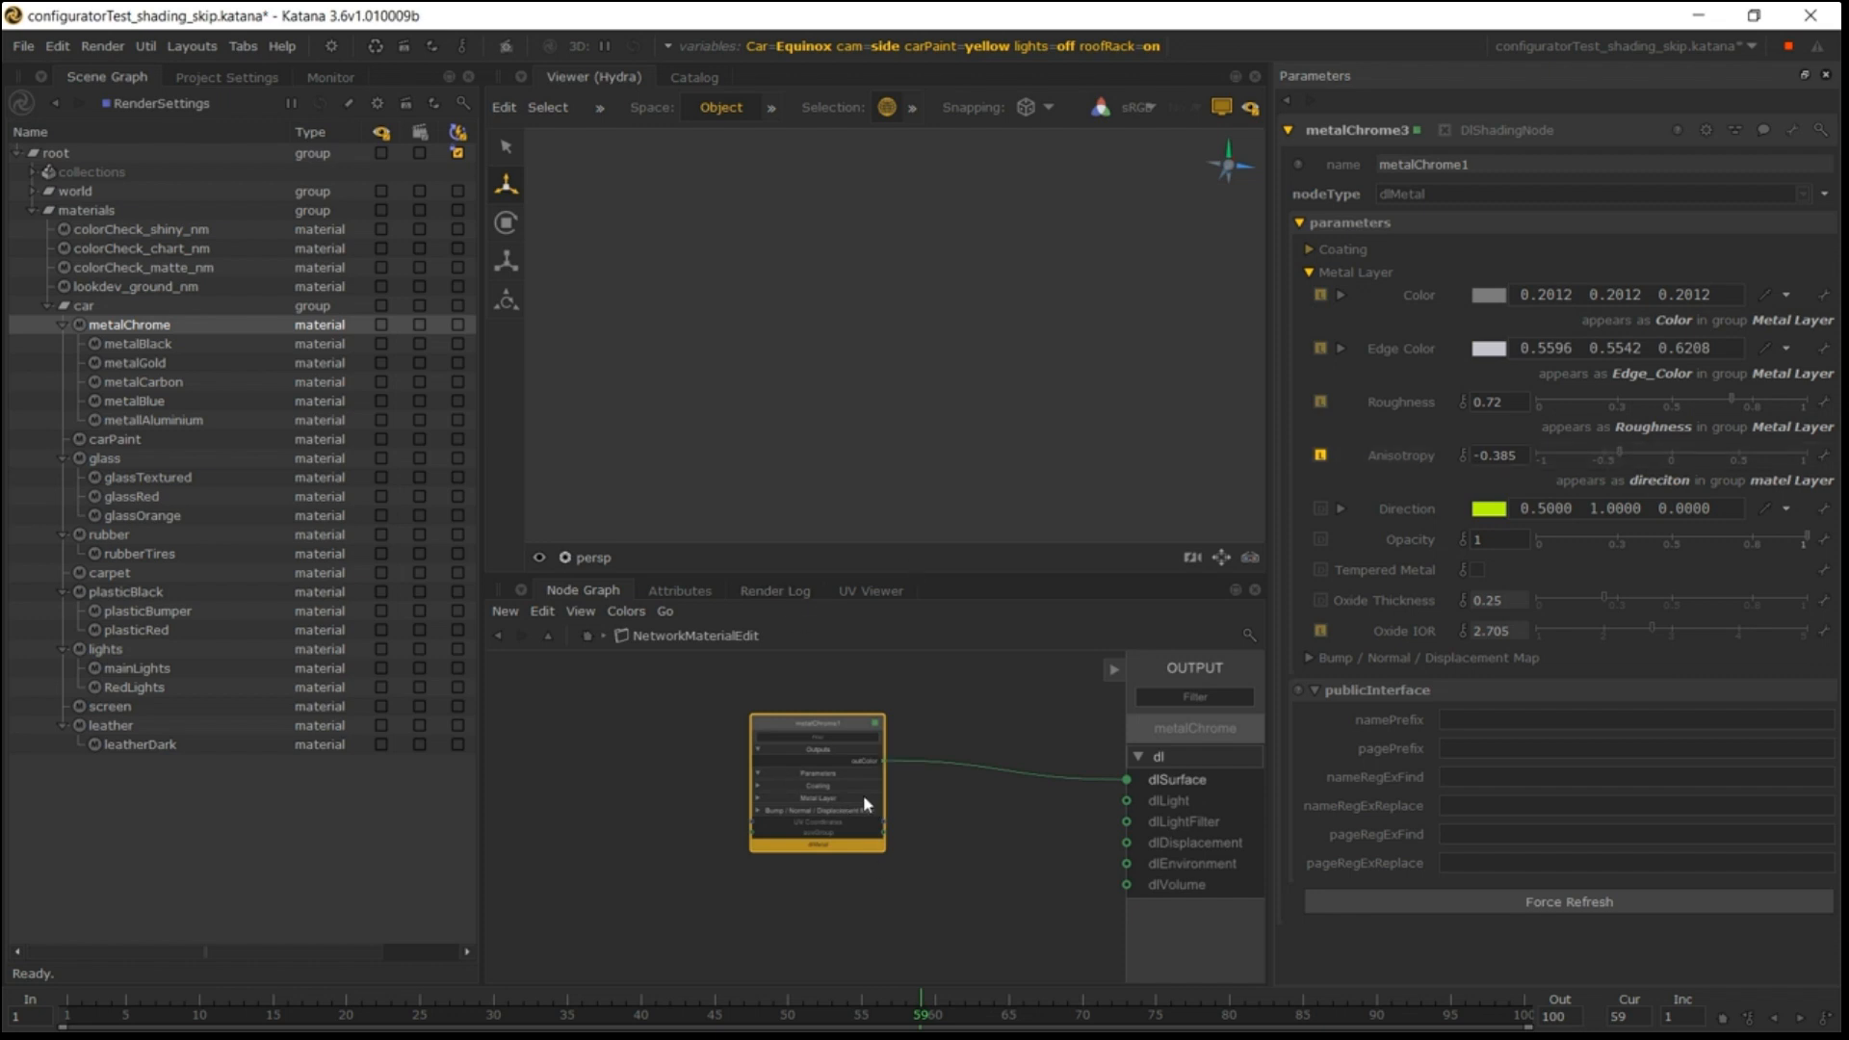
Add a file texture with its 2D placement node beside the metalChrome shading node, and return to the top-level node graph.
{"action": "key", "text": "Tab"}
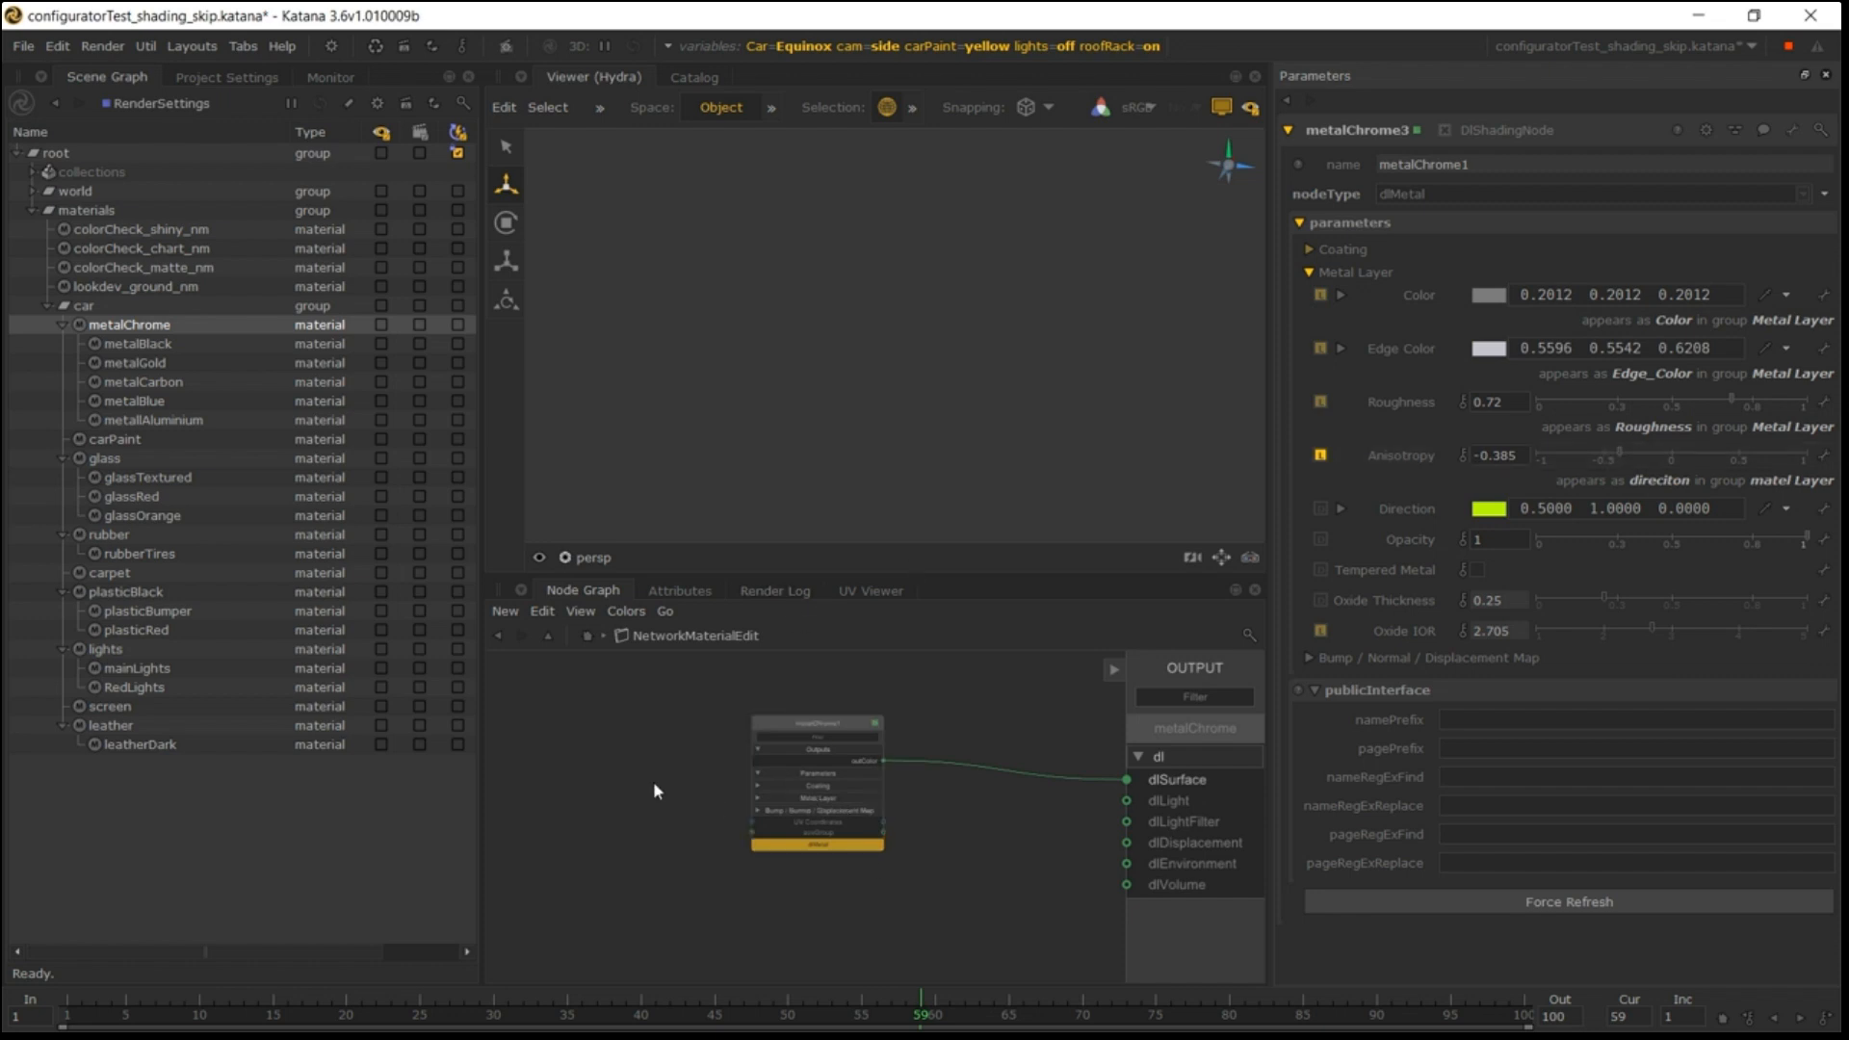
{"action": "type", "text": "fil"}
{"action": "key", "text": "Return"}
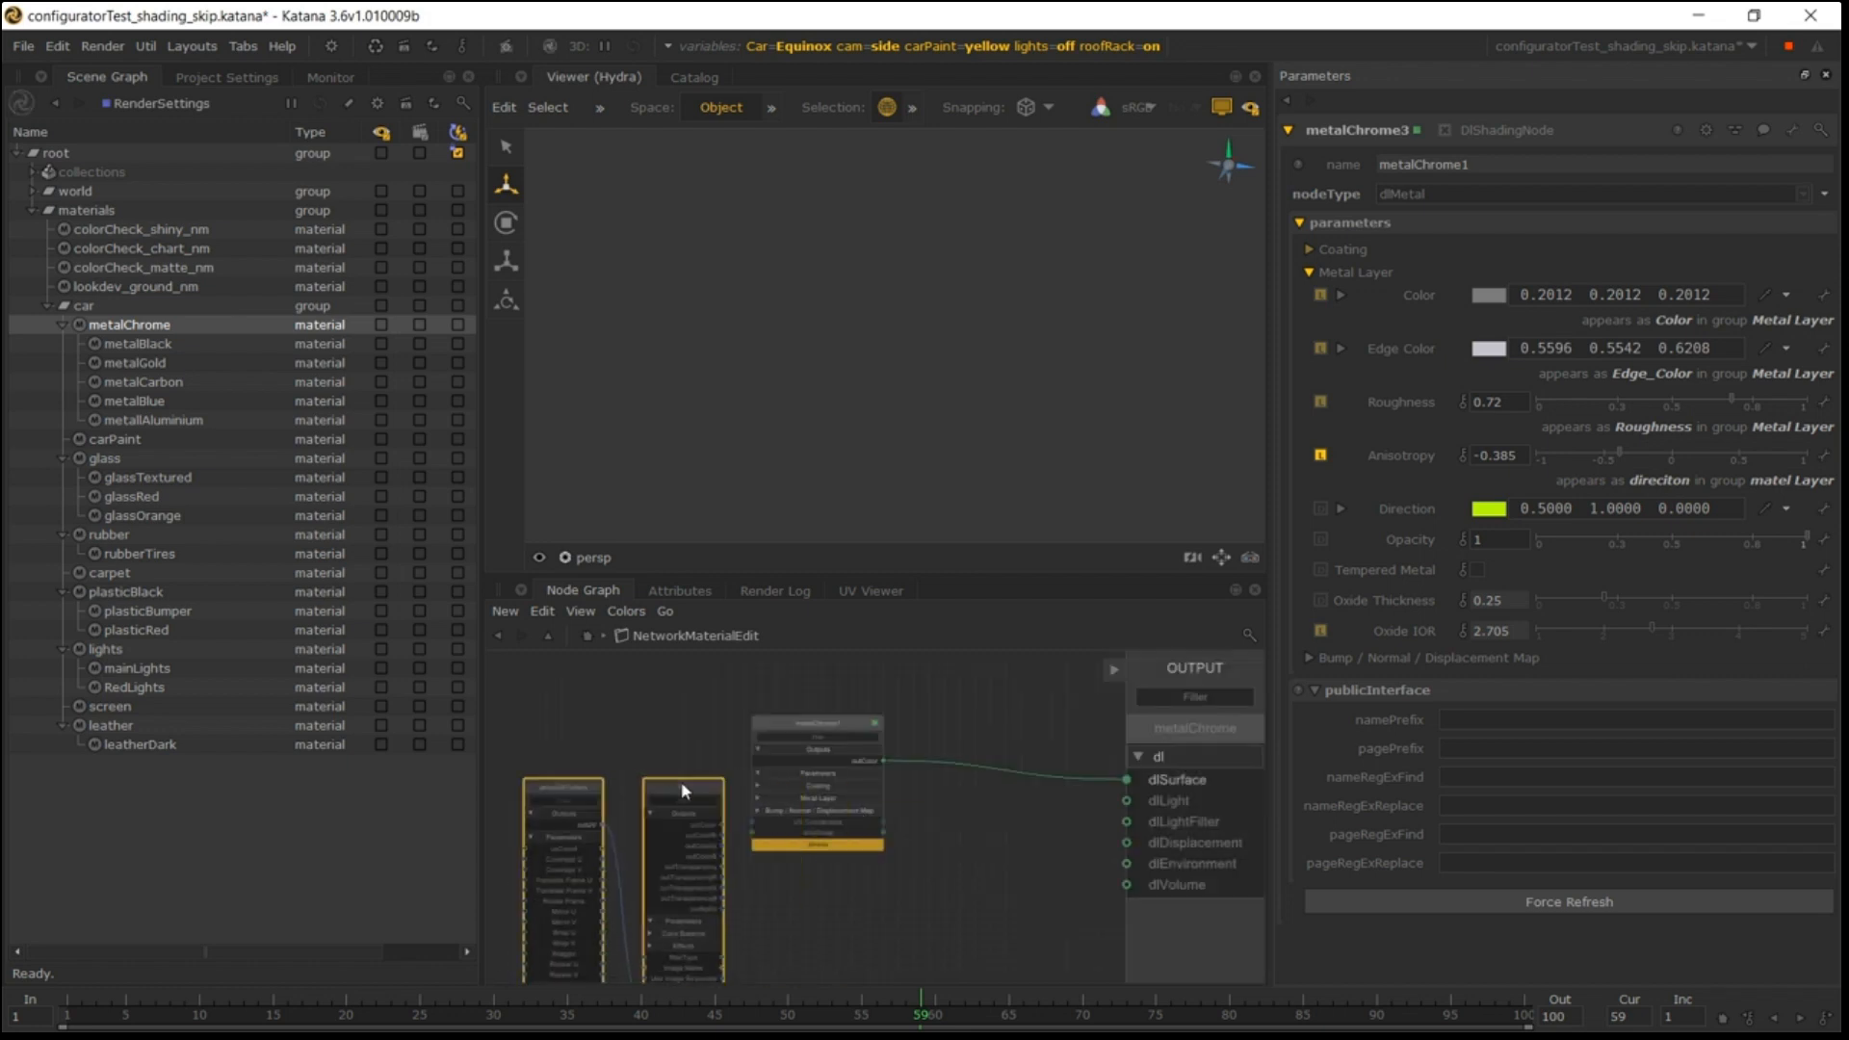
{"action": "left_click", "coordinate": [670, 730]}
{"action": "middle_click_drag", "start_coordinate": [701, 759], "coordinate": [713, 697]}
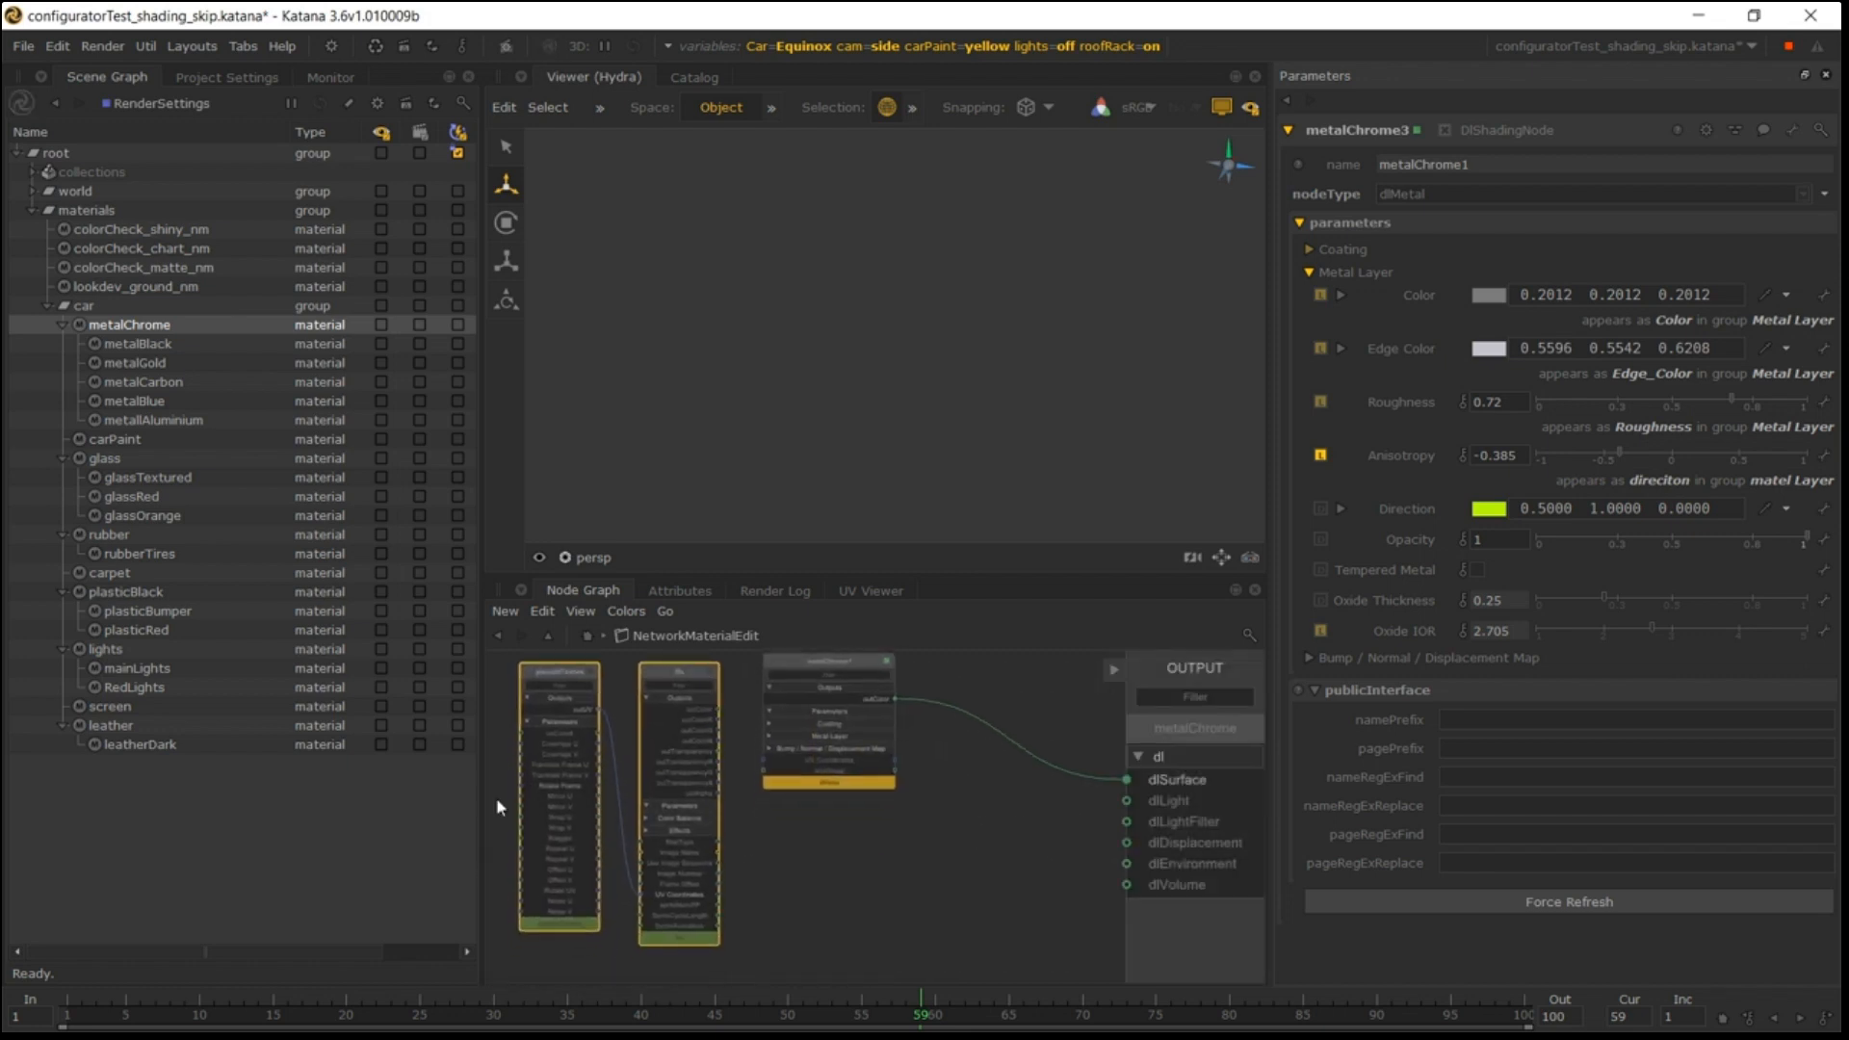
{"action": "left_click", "coordinate": [837, 898]}
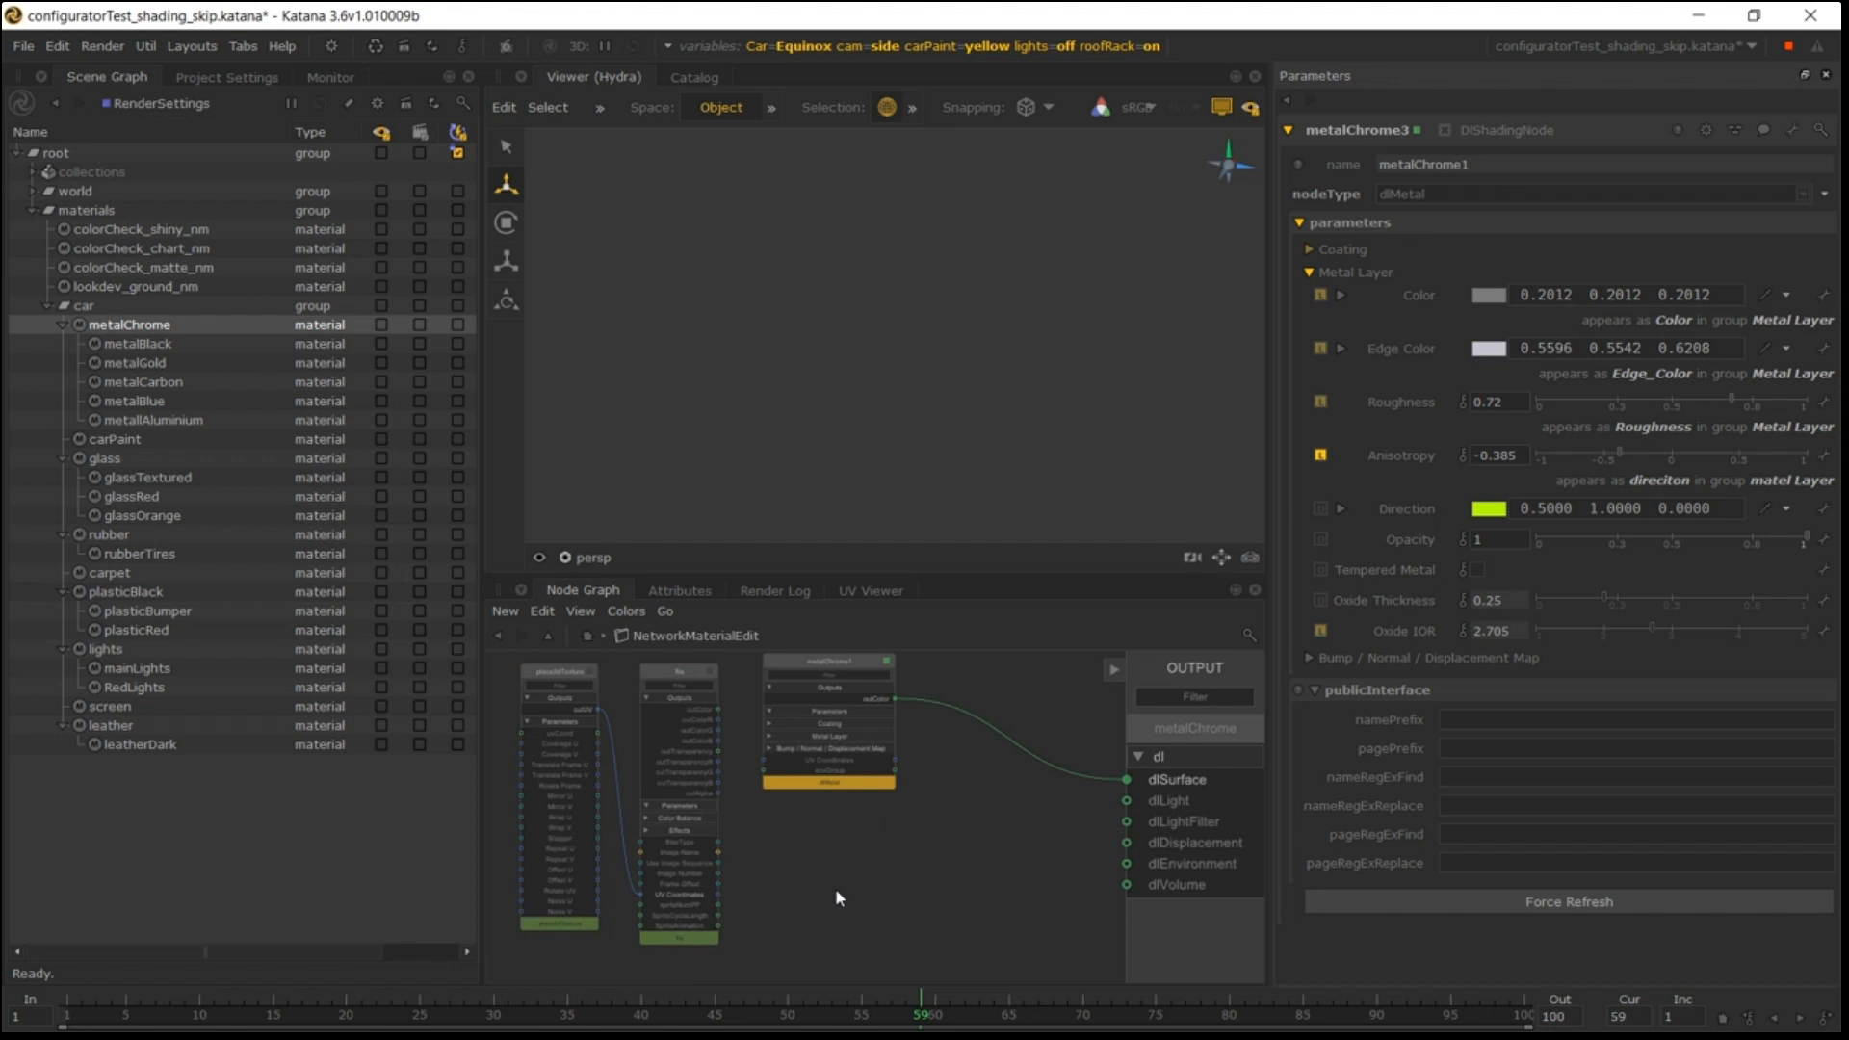
{"action": "left_click", "coordinate": [587, 636]}
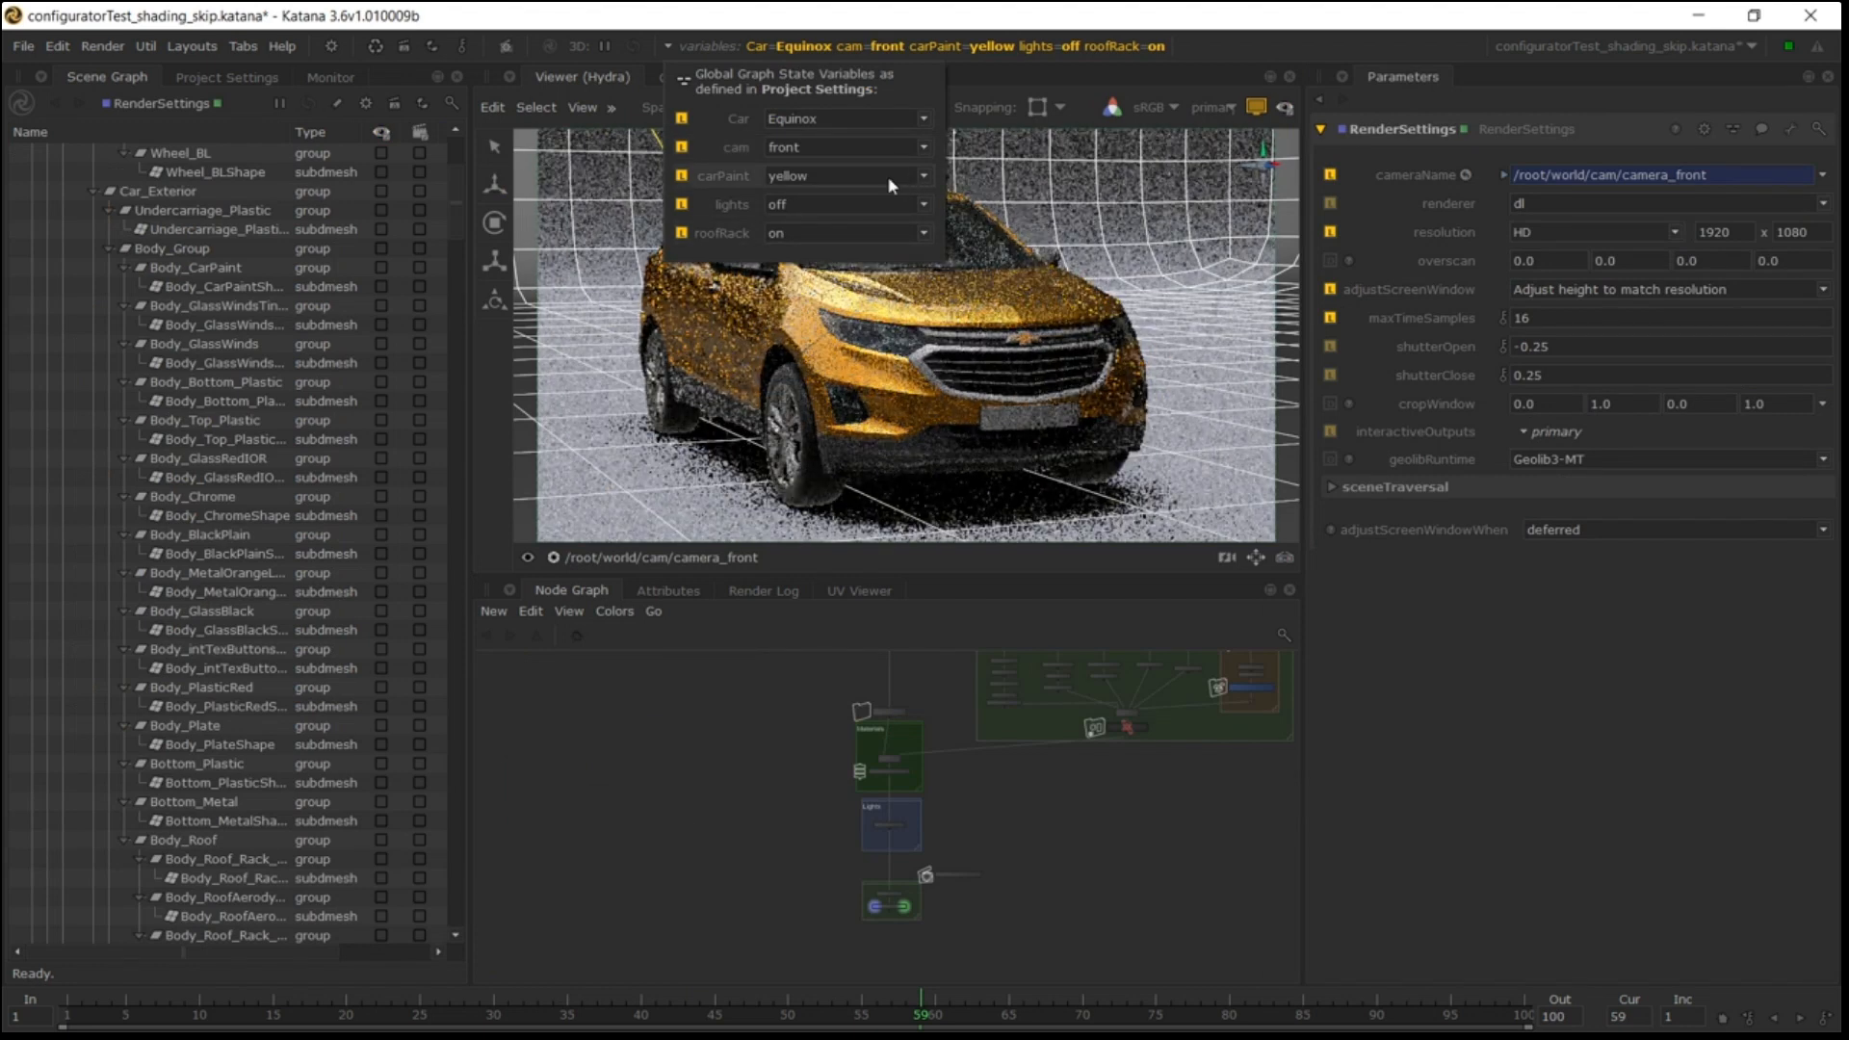
Preview the car in the live render with the carPaint variable set to pink, red, black and yellow in turn.
{"action": "left_click", "coordinate": [845, 176]}
{"action": "left_click", "coordinate": [839, 210]}
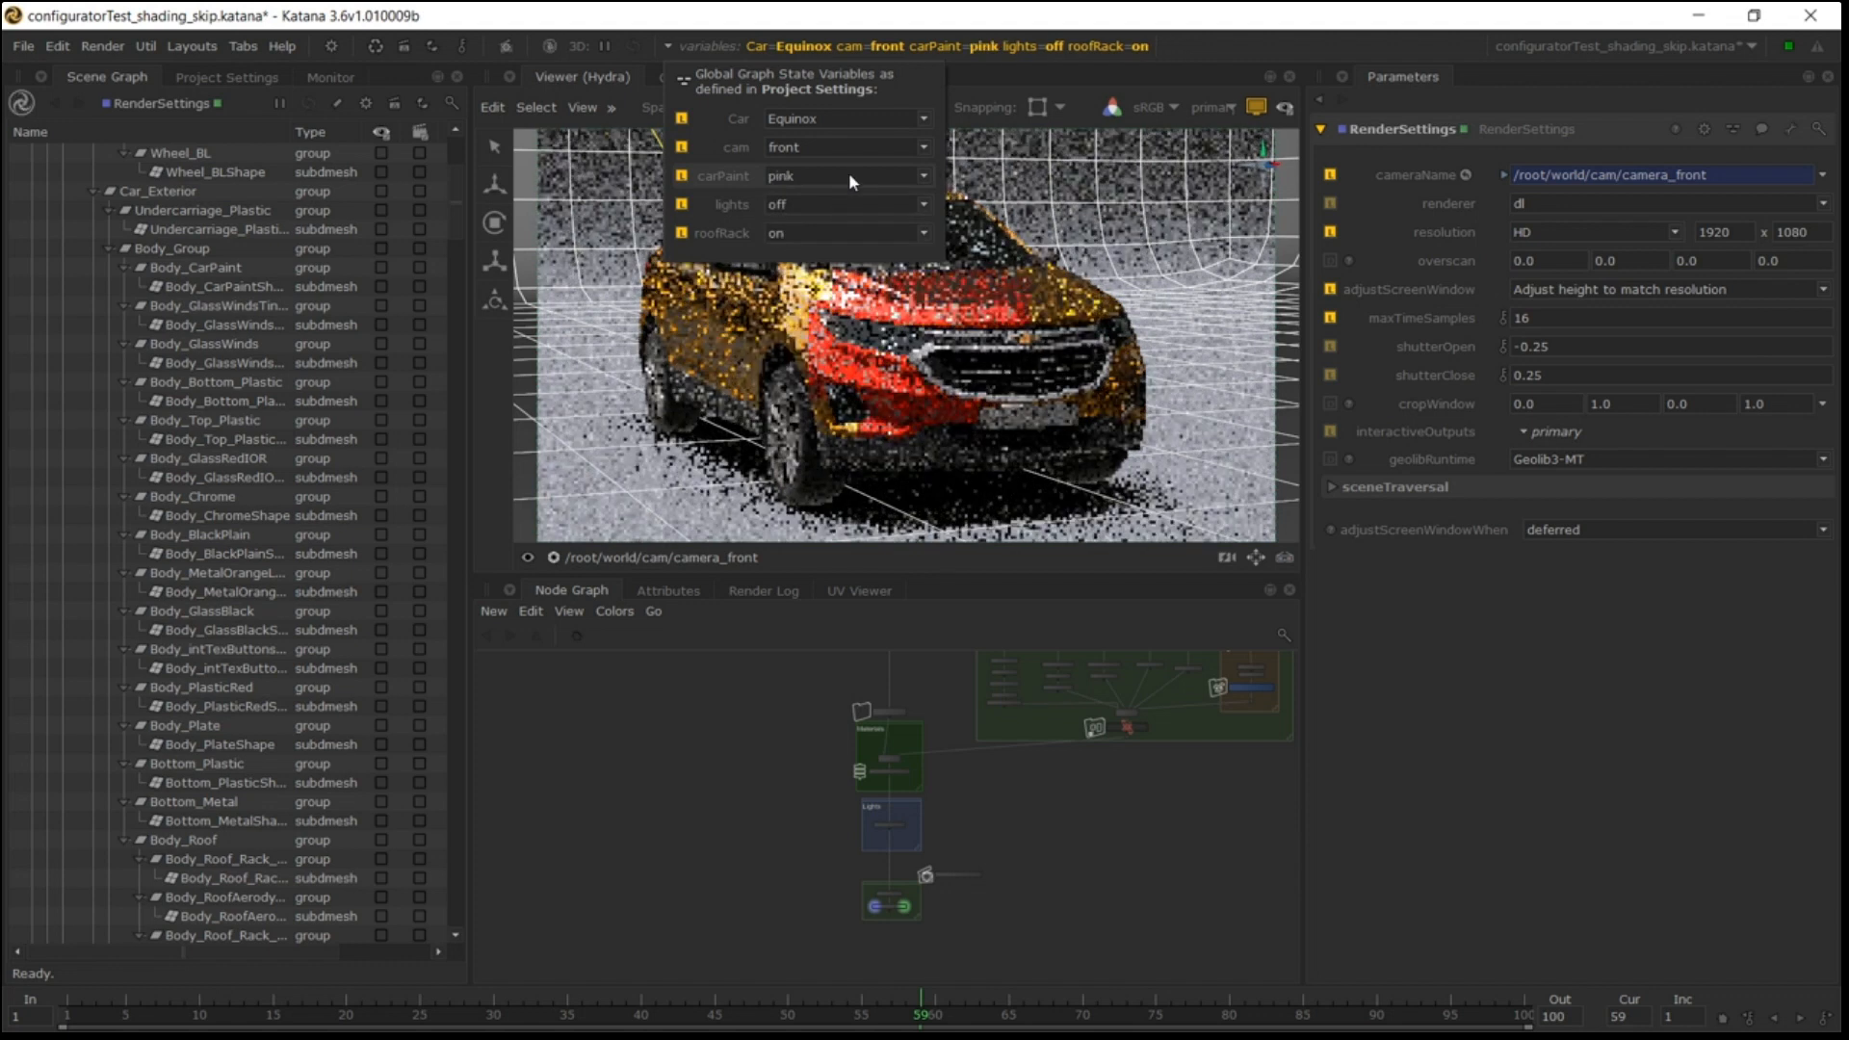
{"action": "left_click", "coordinate": [848, 173]}
{"action": "left_click", "coordinate": [817, 198]}
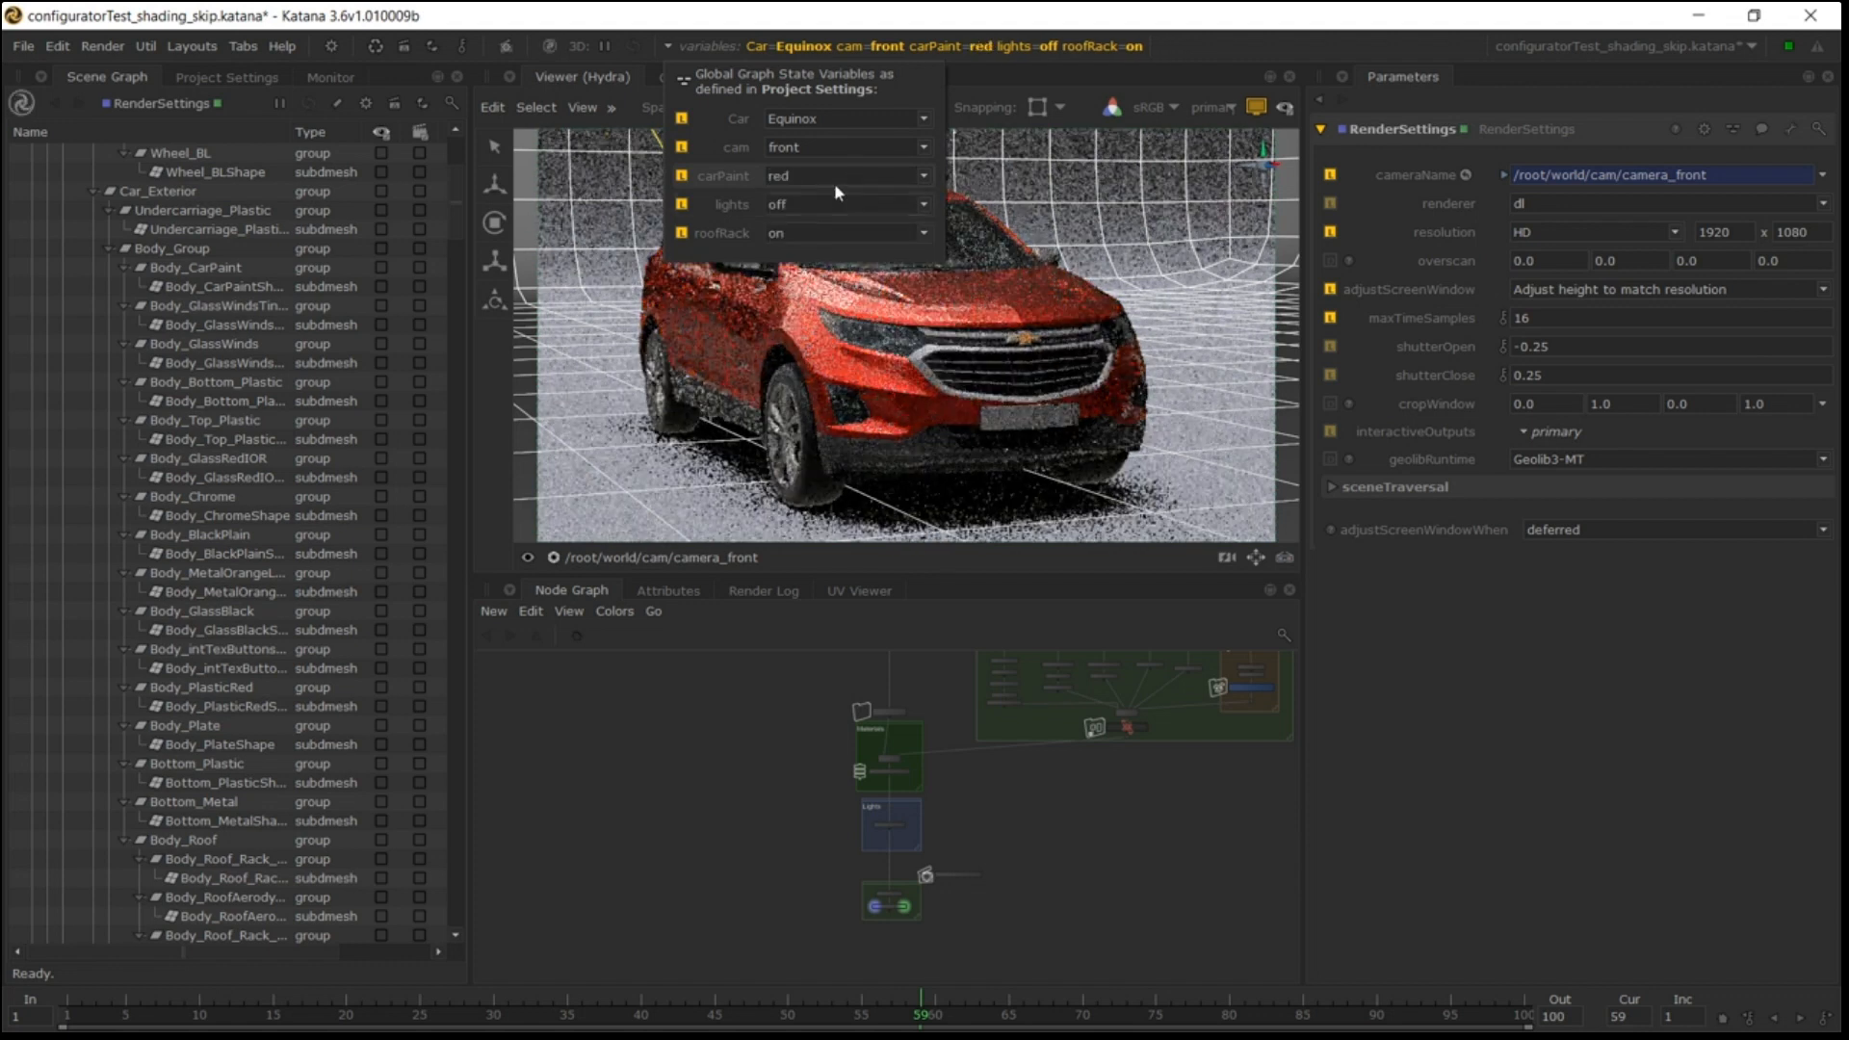
{"action": "left_click", "coordinate": [833, 177]}
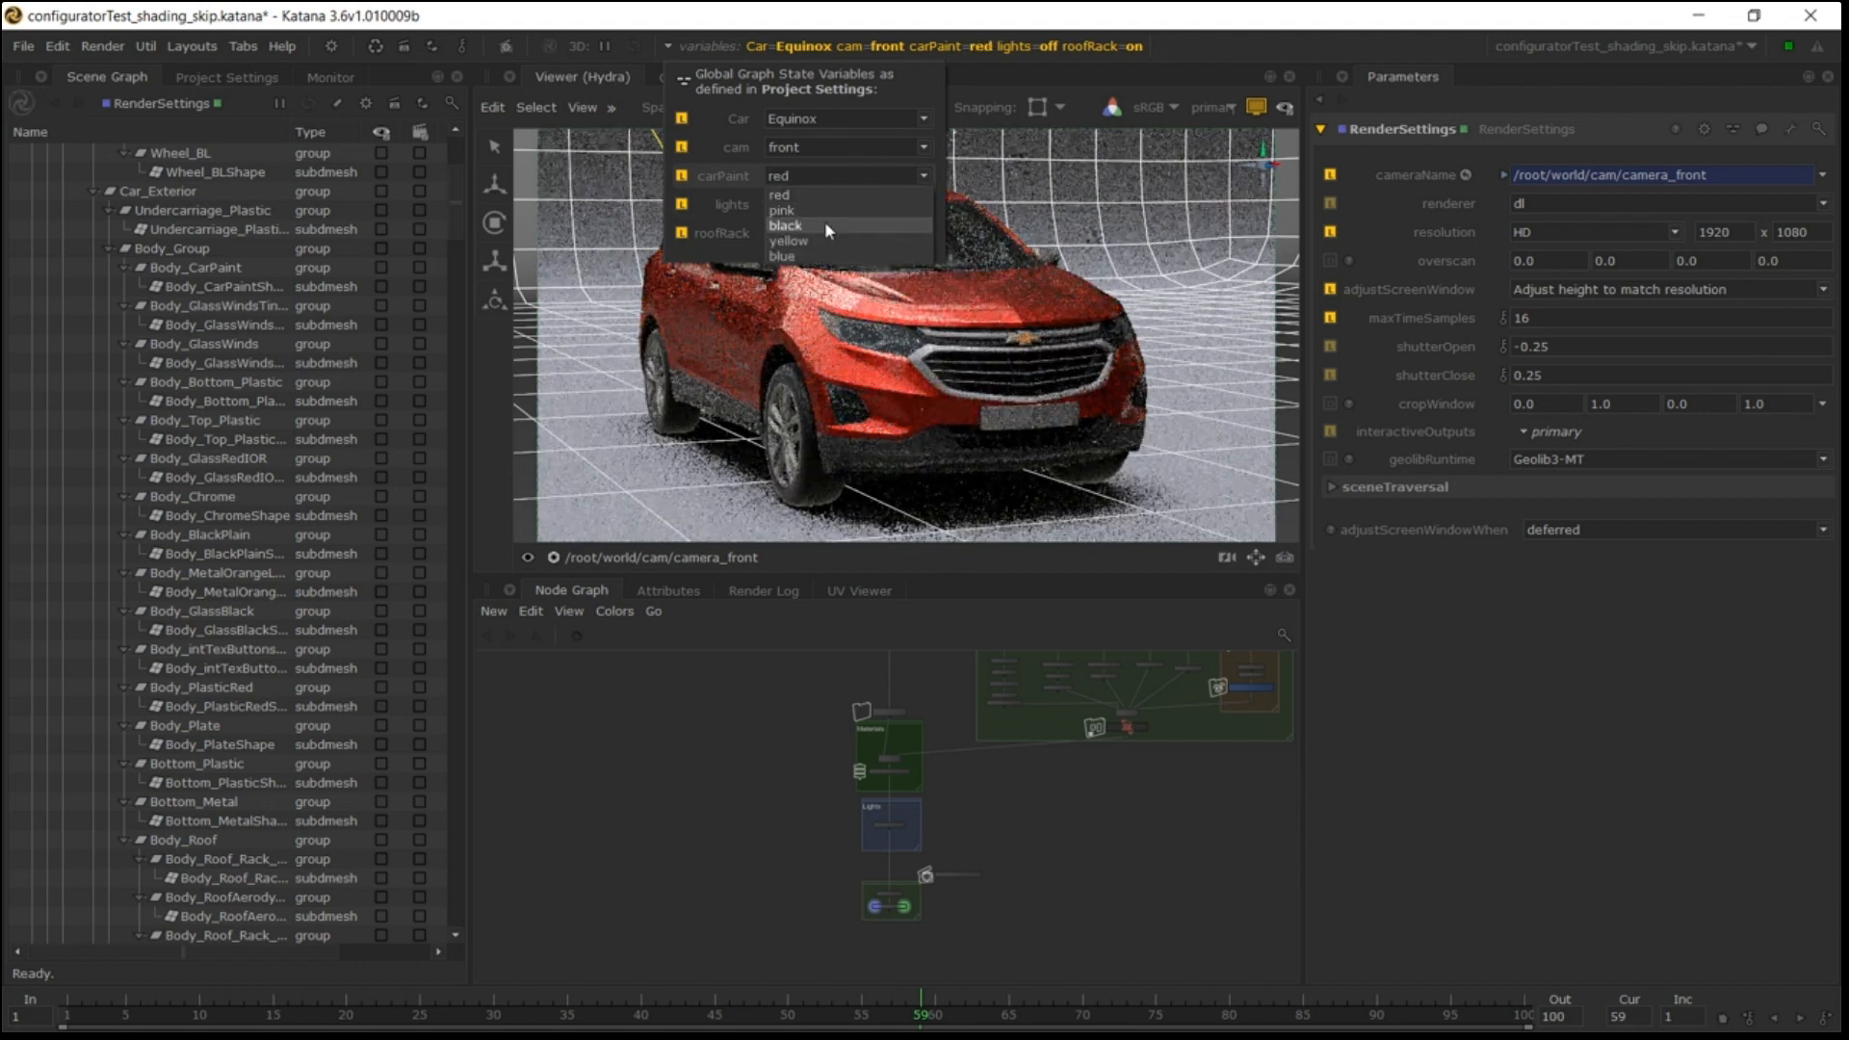
{"action": "left_click", "coordinate": [824, 222]}
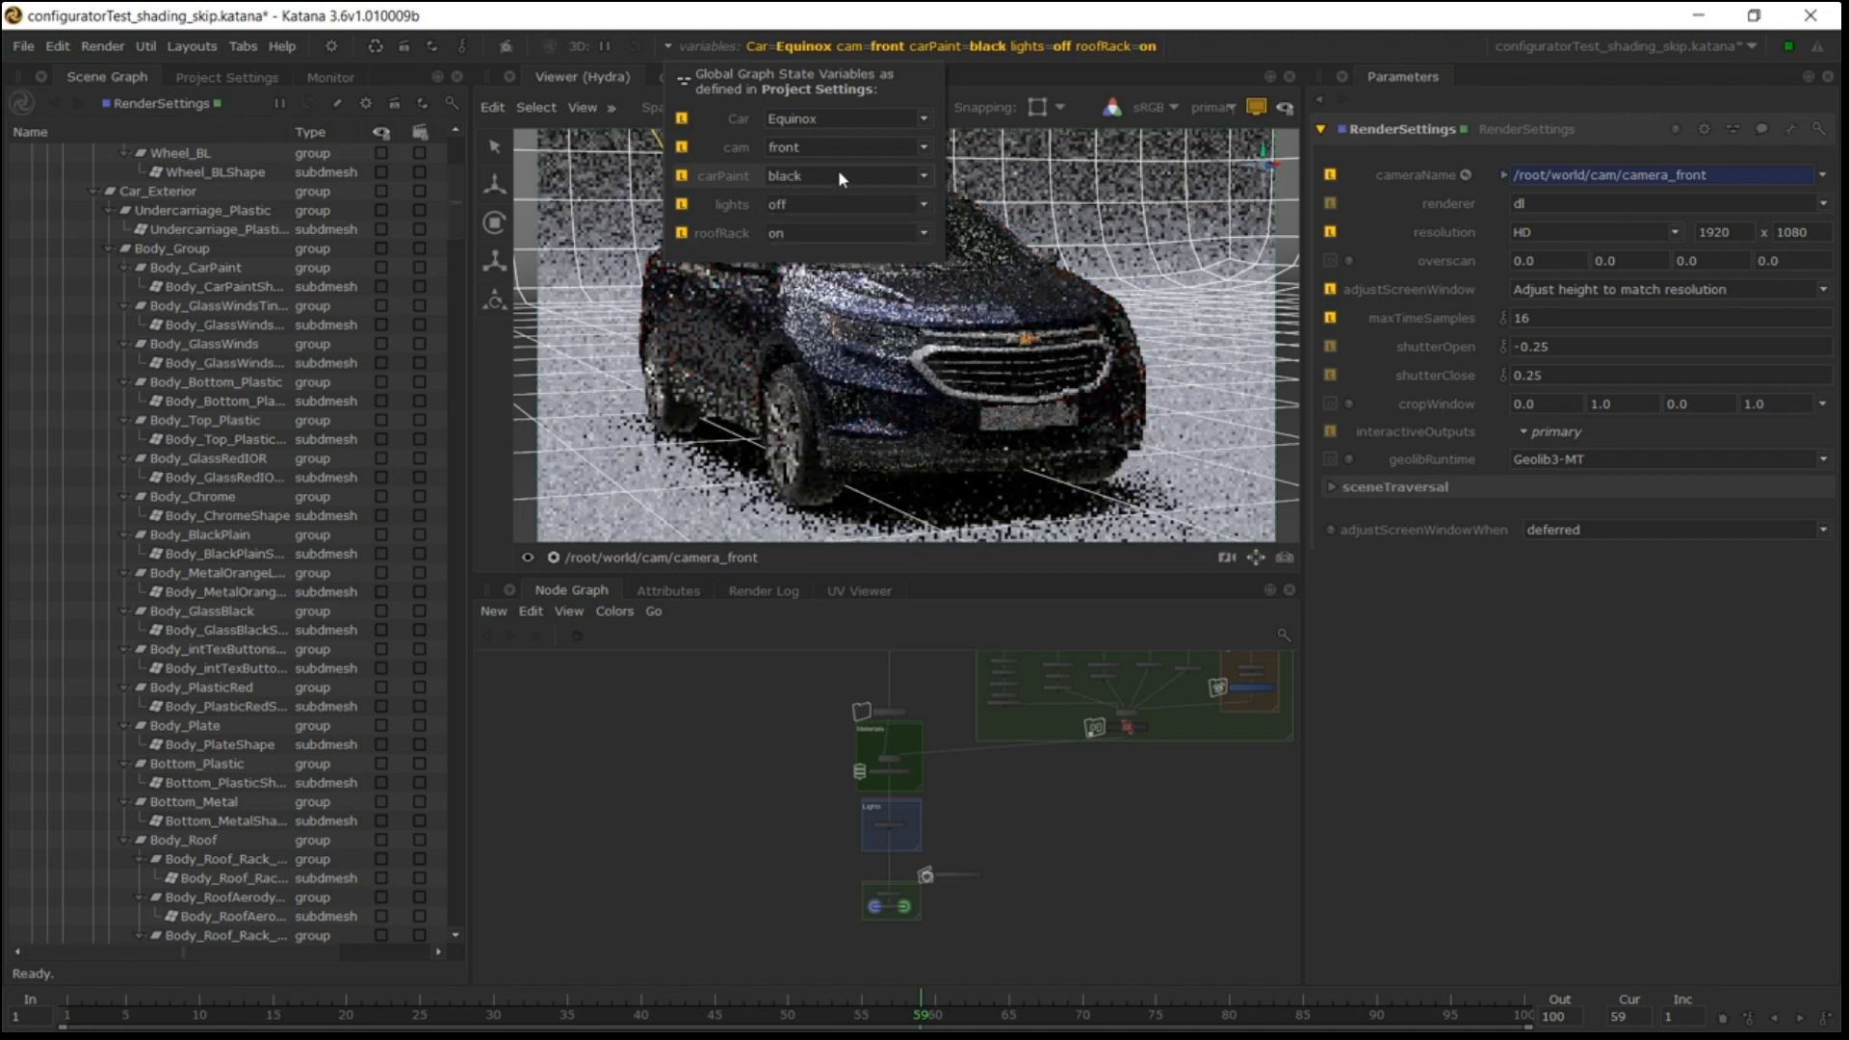
{"action": "left_click", "coordinate": [838, 171]}
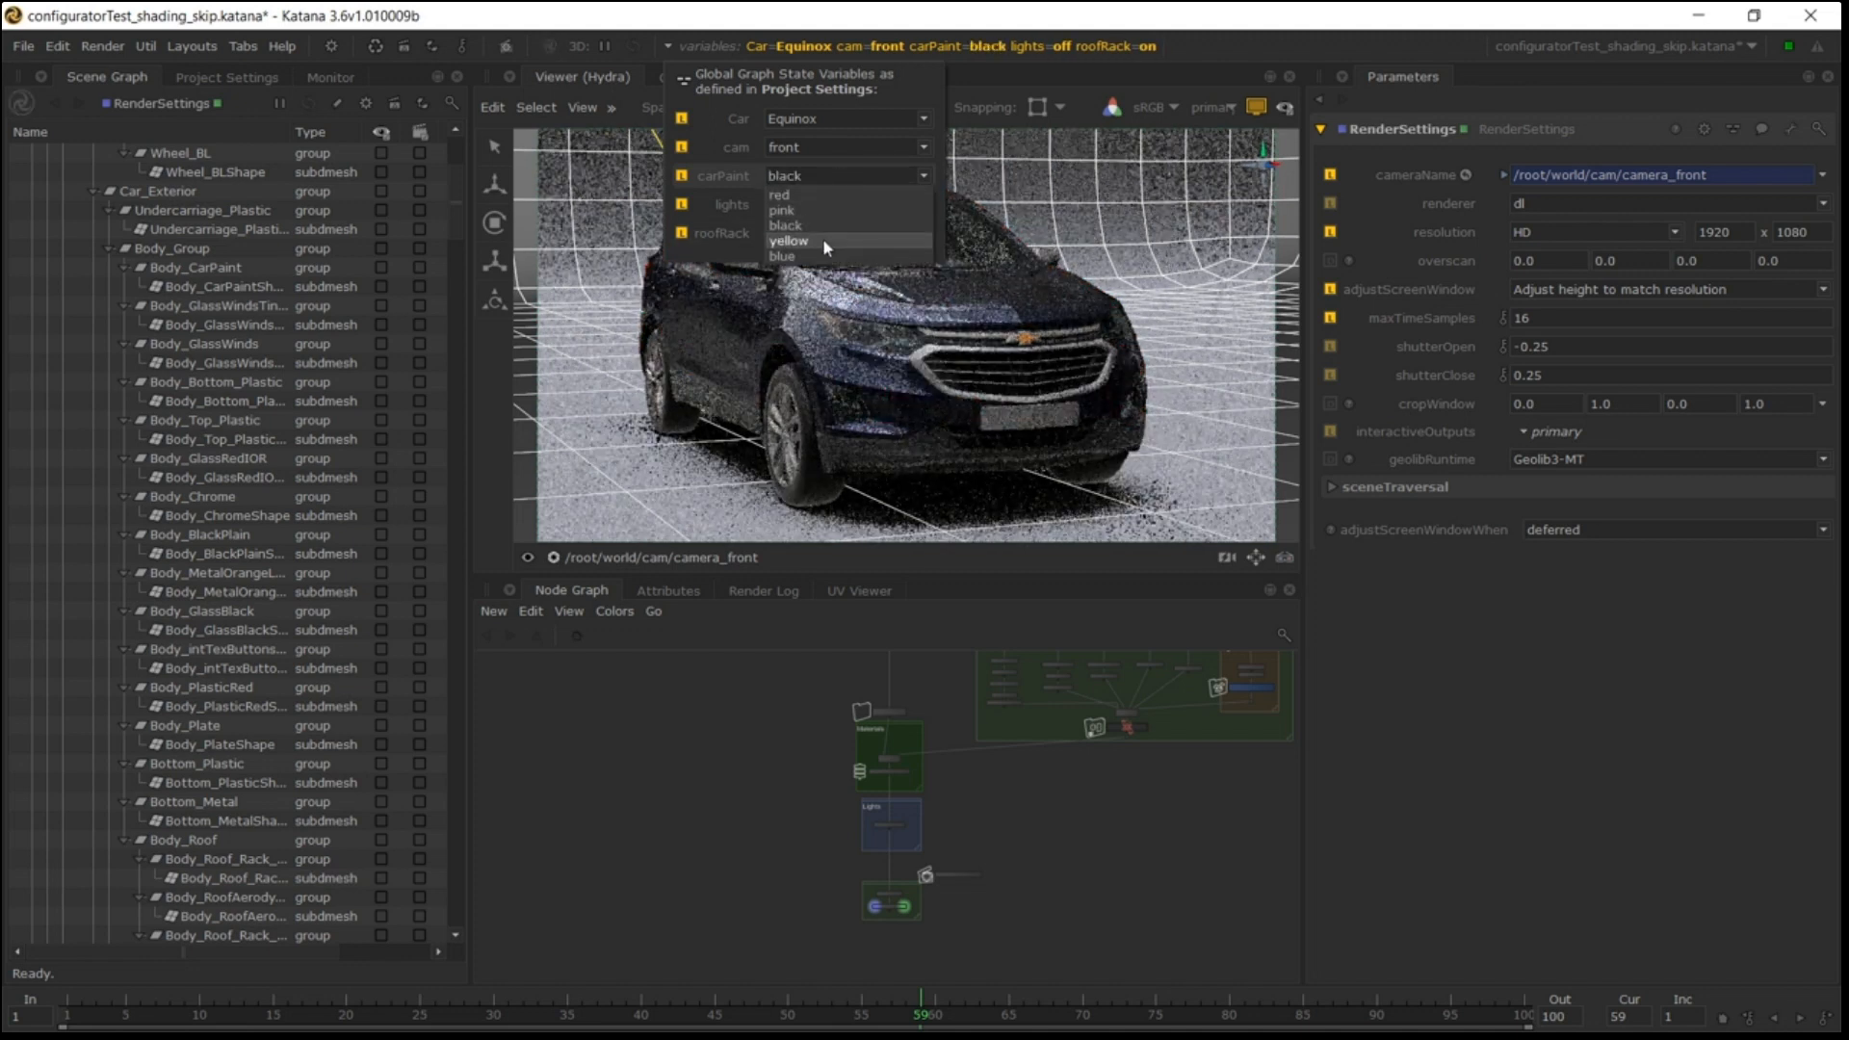
{"action": "left_click", "coordinate": [822, 240]}
Set the carPaint graph state variable to blue and close the variables pop-up.
{"action": "left_click", "coordinate": [828, 185]}
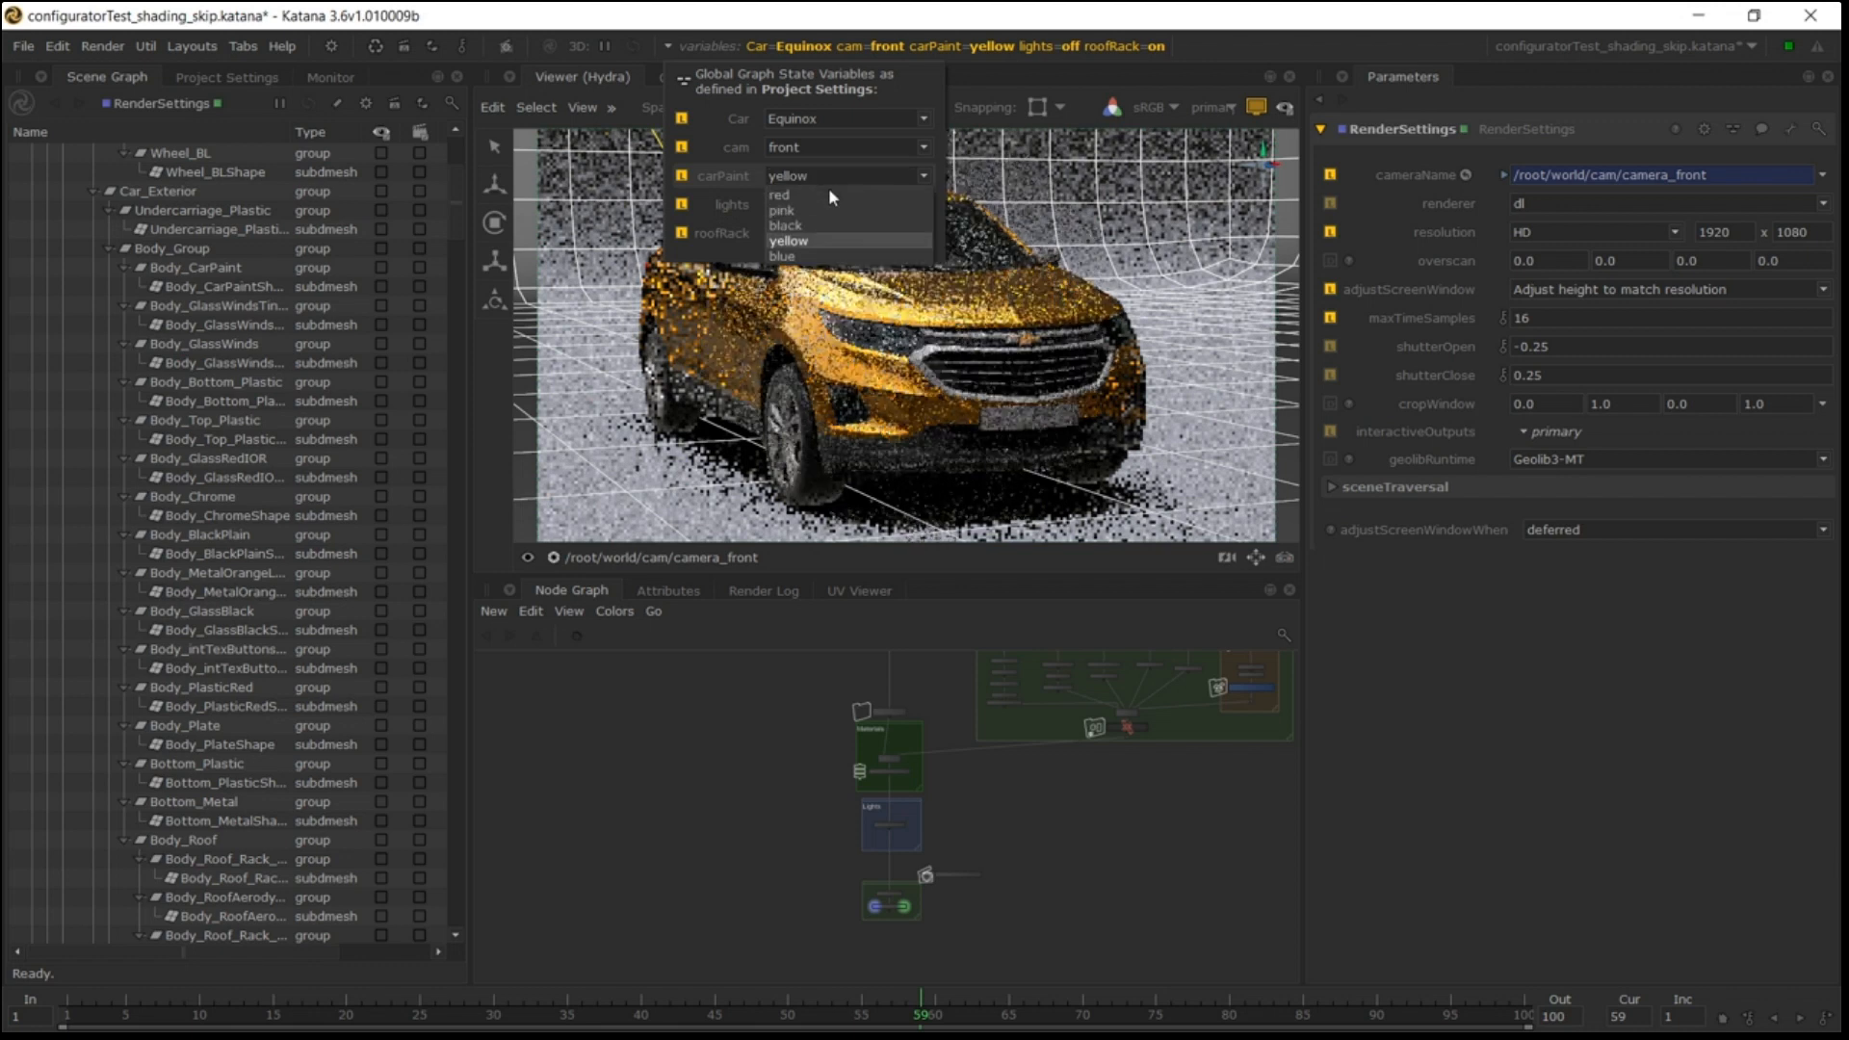
{"action": "left_click", "coordinate": [821, 260]}
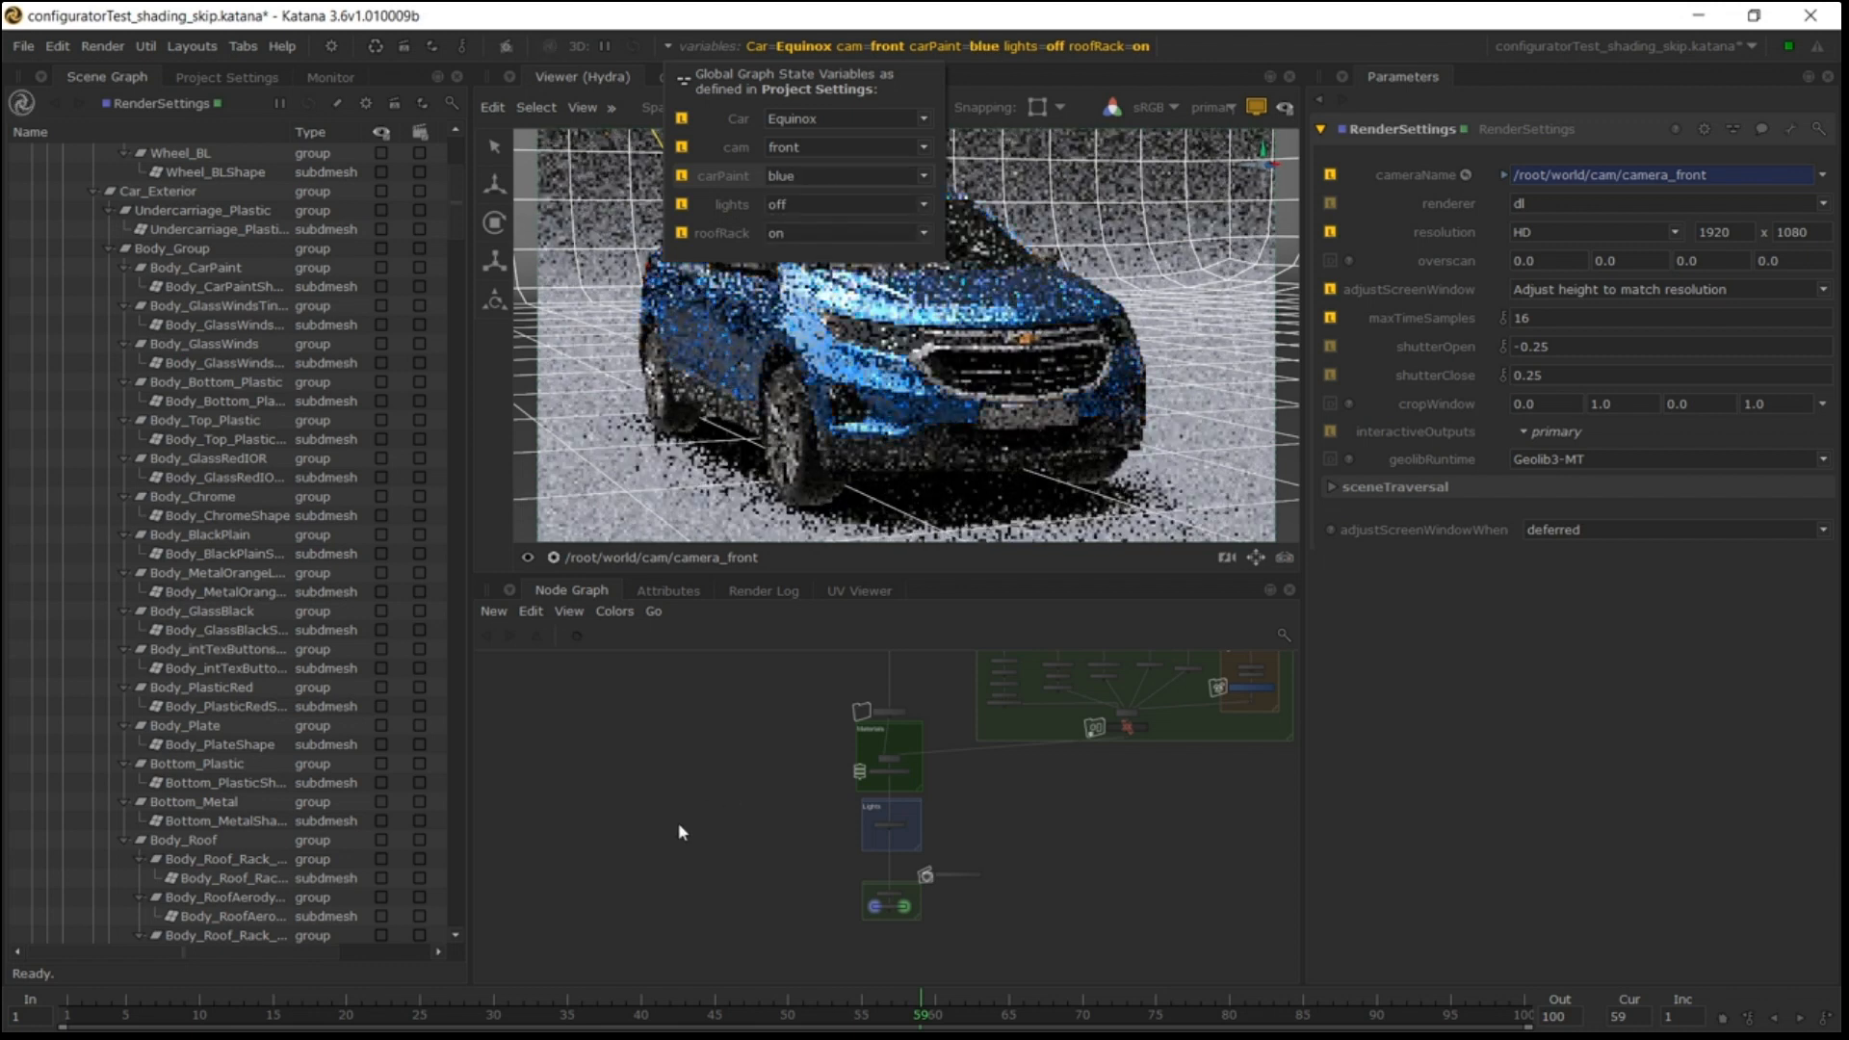
{"action": "left_click", "coordinate": [714, 825]}
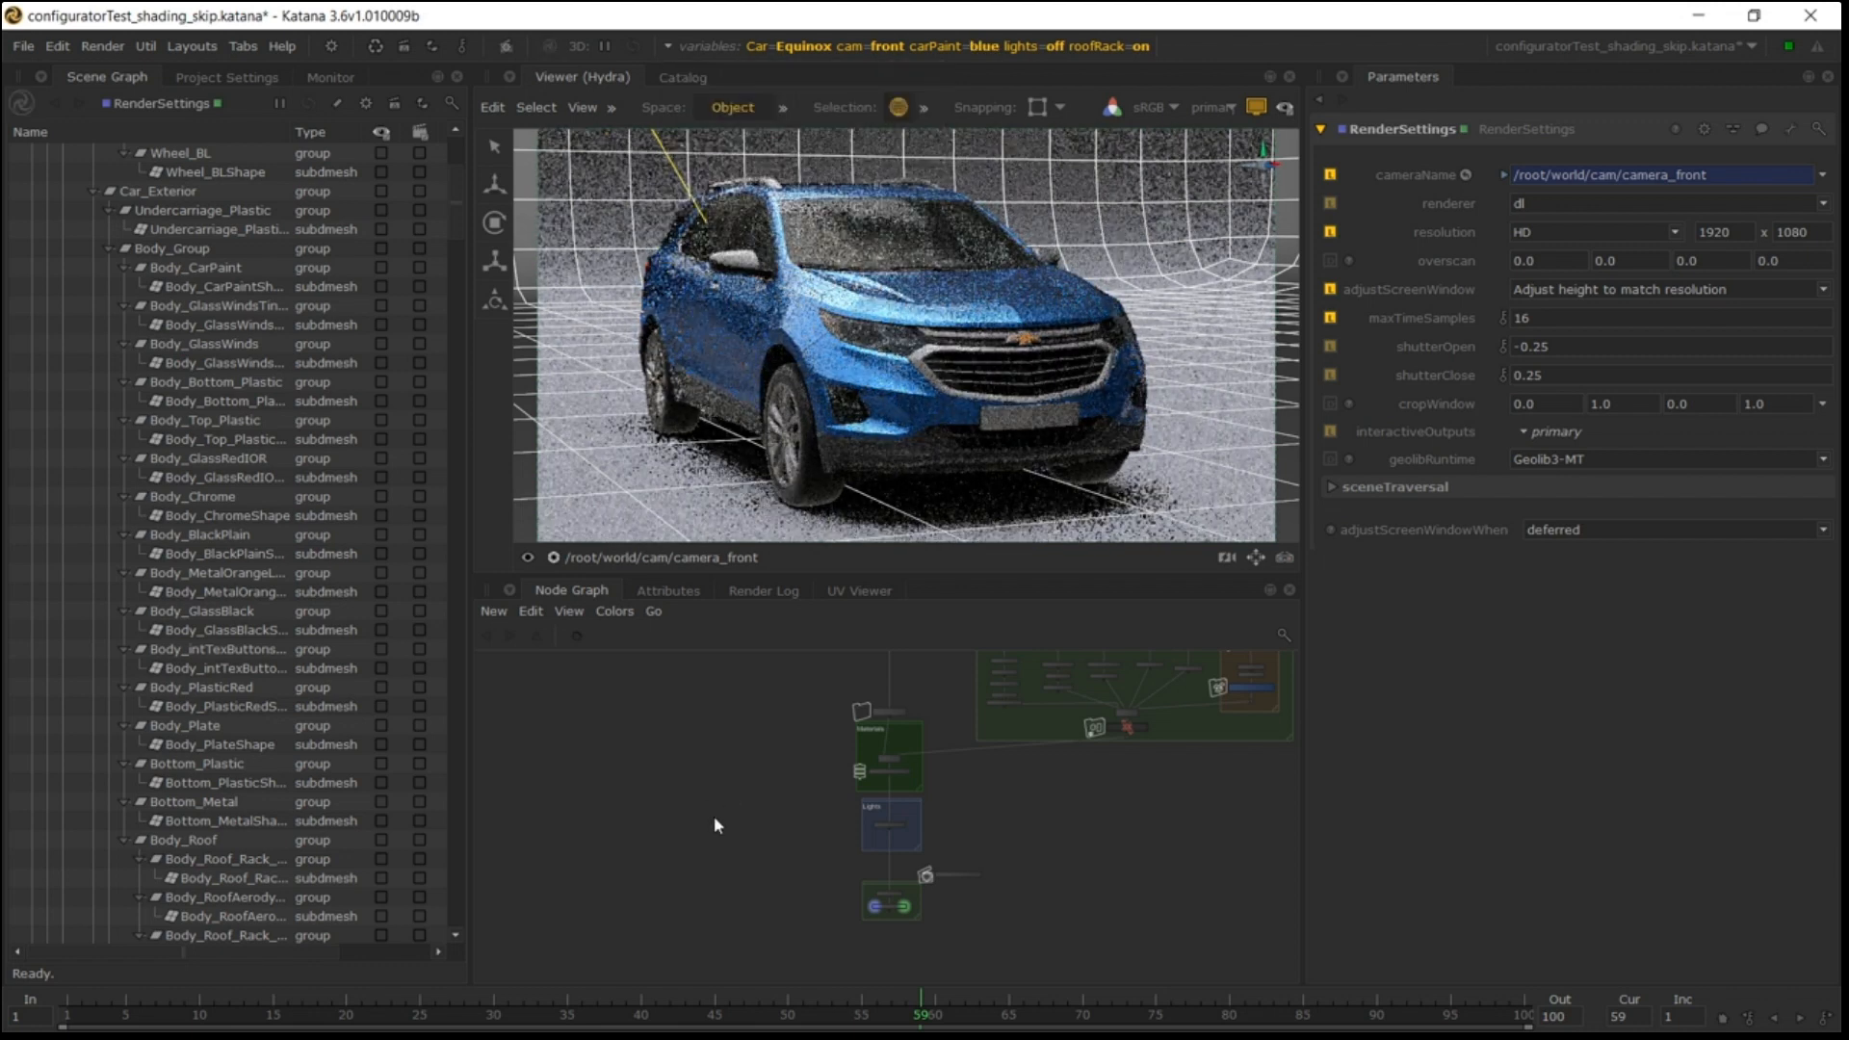